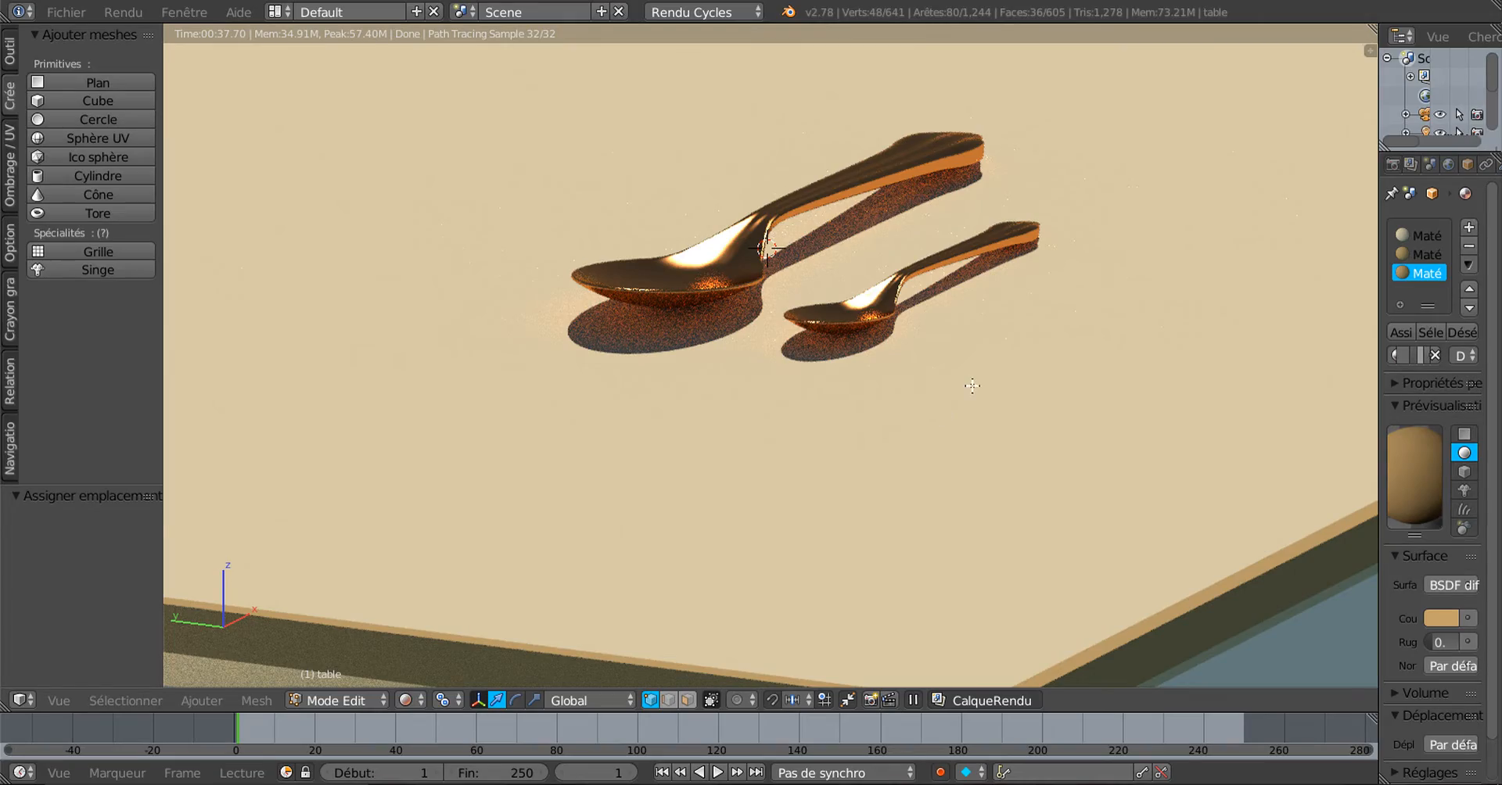
# Examine the rendered spoons up close and the whole table from several distances and angles
pyautogui.scroll(1, 972, 385)
pyautogui.scroll(5, 973, 344)
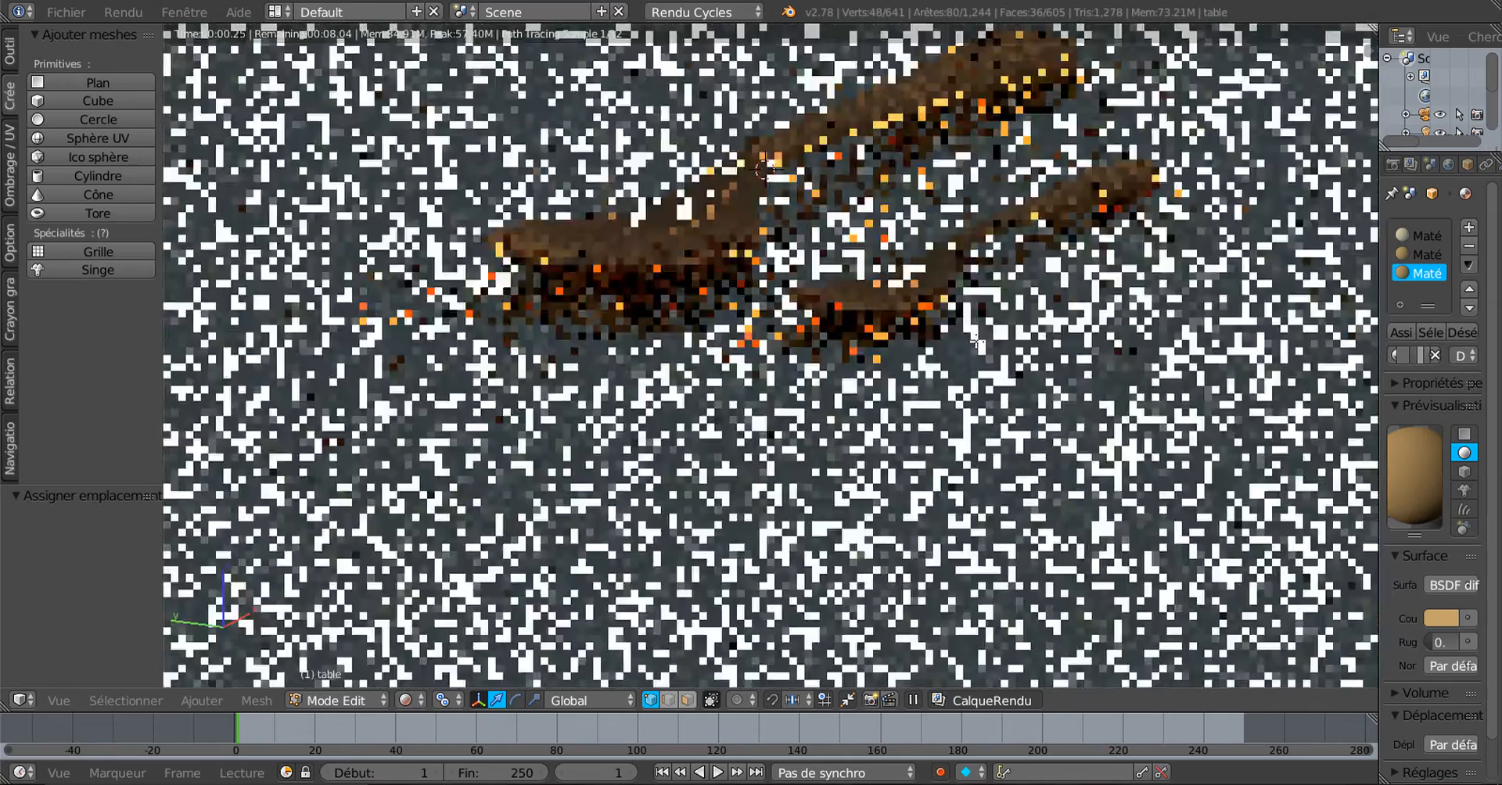
pyautogui.scroll(-6, 960, 419)
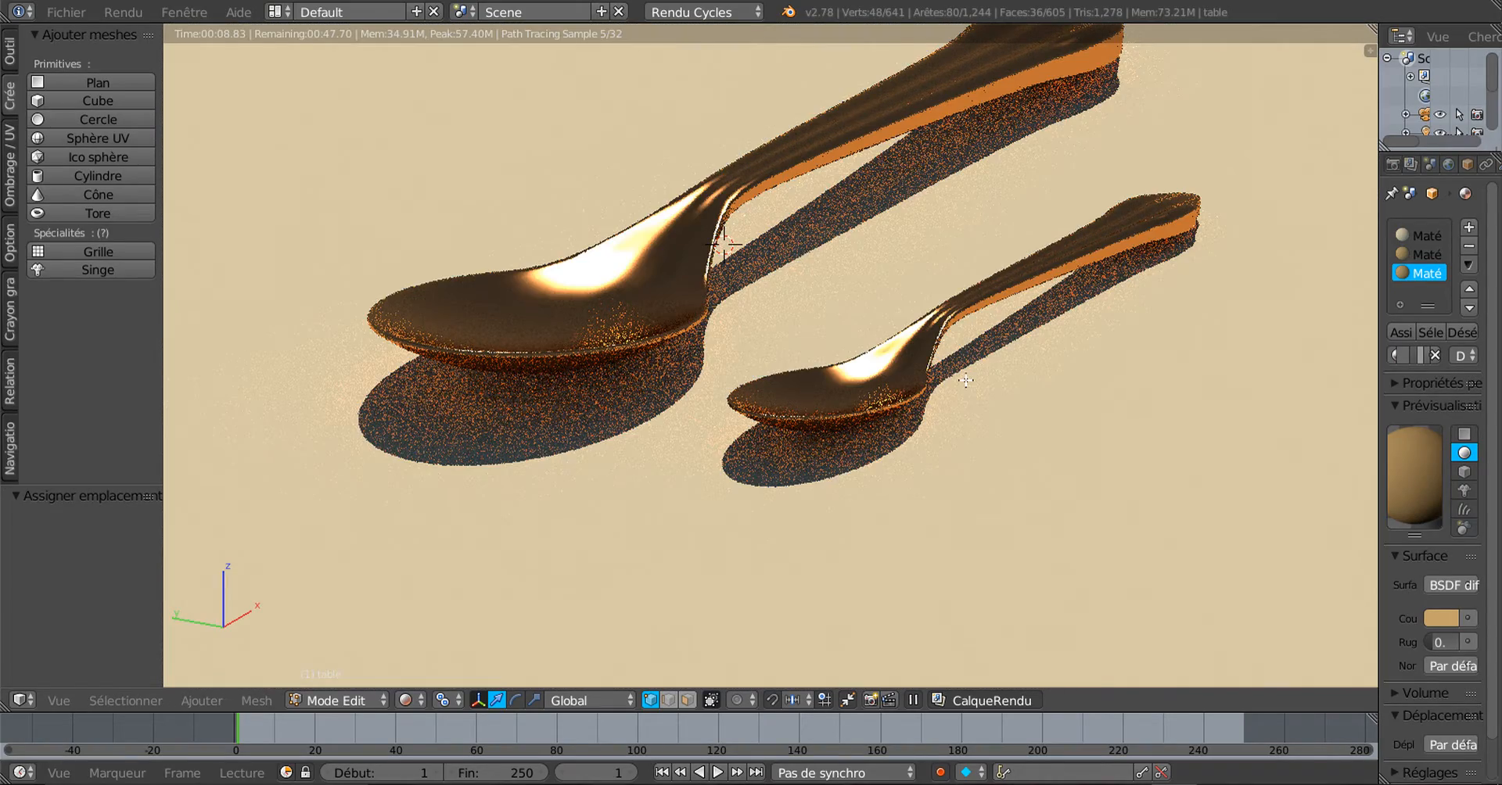
pyautogui.scroll(-10, 1079, 425)
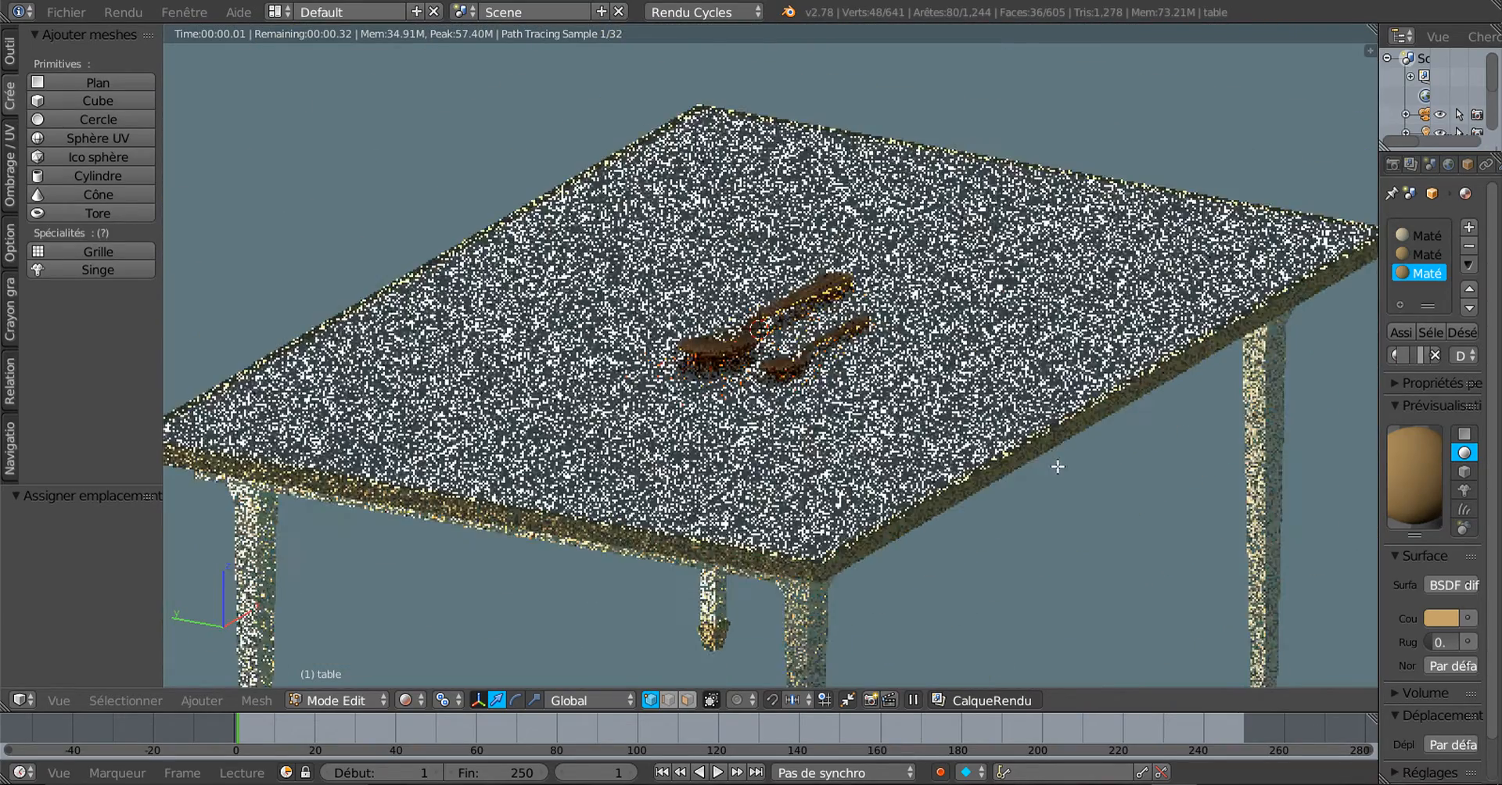
pyautogui.moveTo(1057, 467); pyautogui.dragTo(915, 459, button='middle')
pyautogui.scroll(-2, 1007, 434)
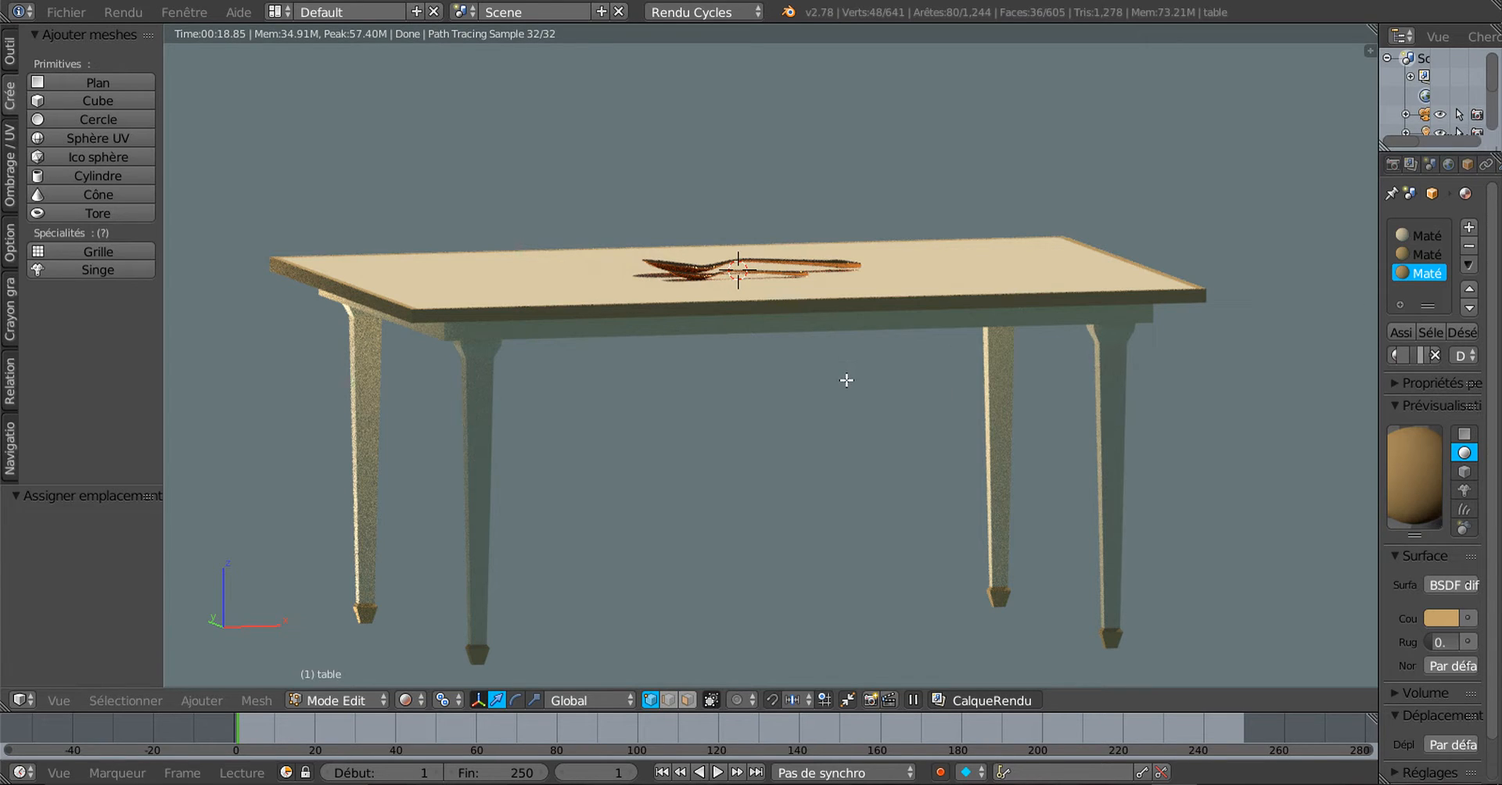
pyautogui.scroll(1, 846, 380)
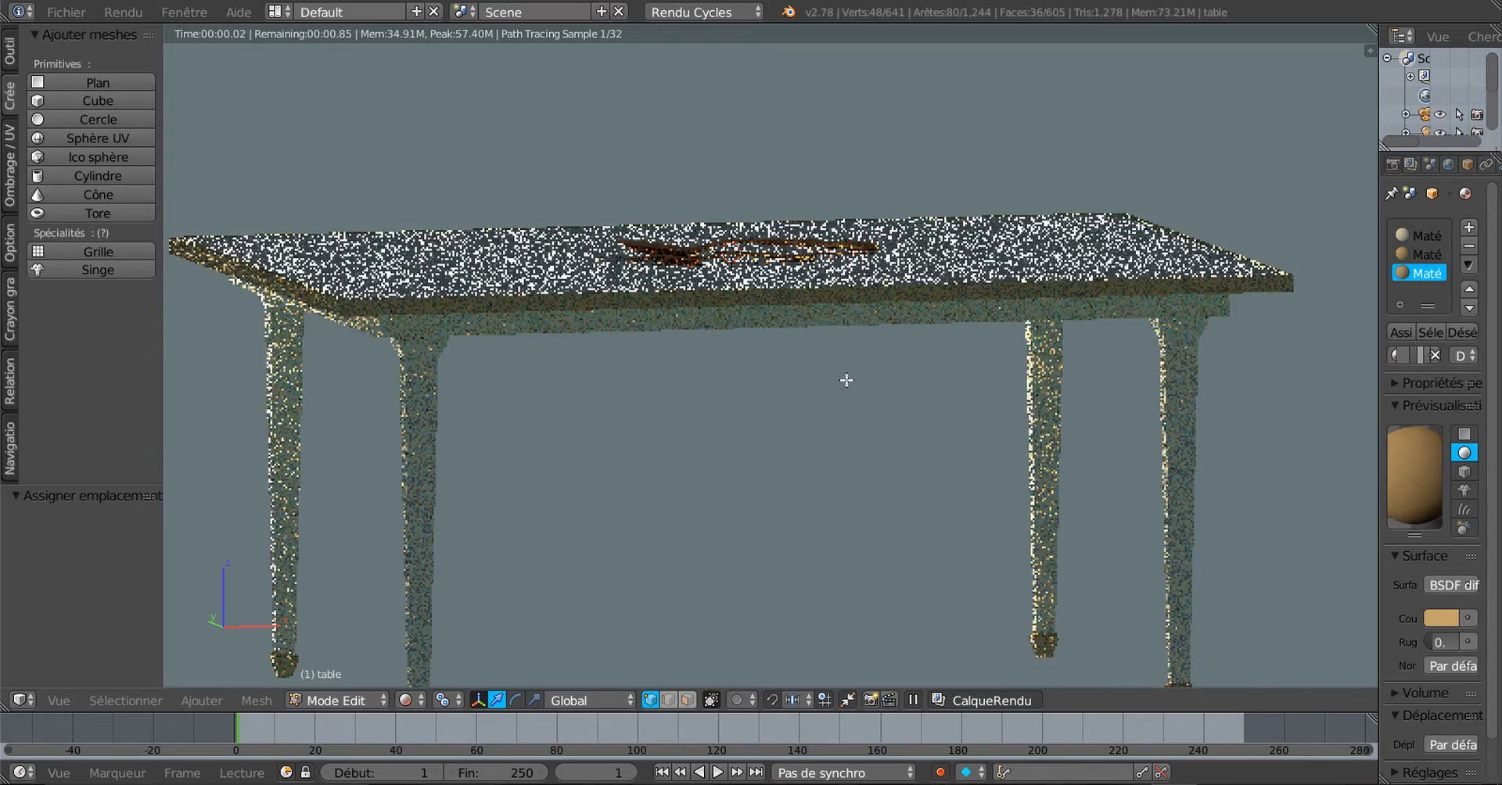
pyautogui.scroll(-2, 846, 380)
pyautogui.moveTo(847, 380); pyautogui.dragTo(774, 380, button='middle')
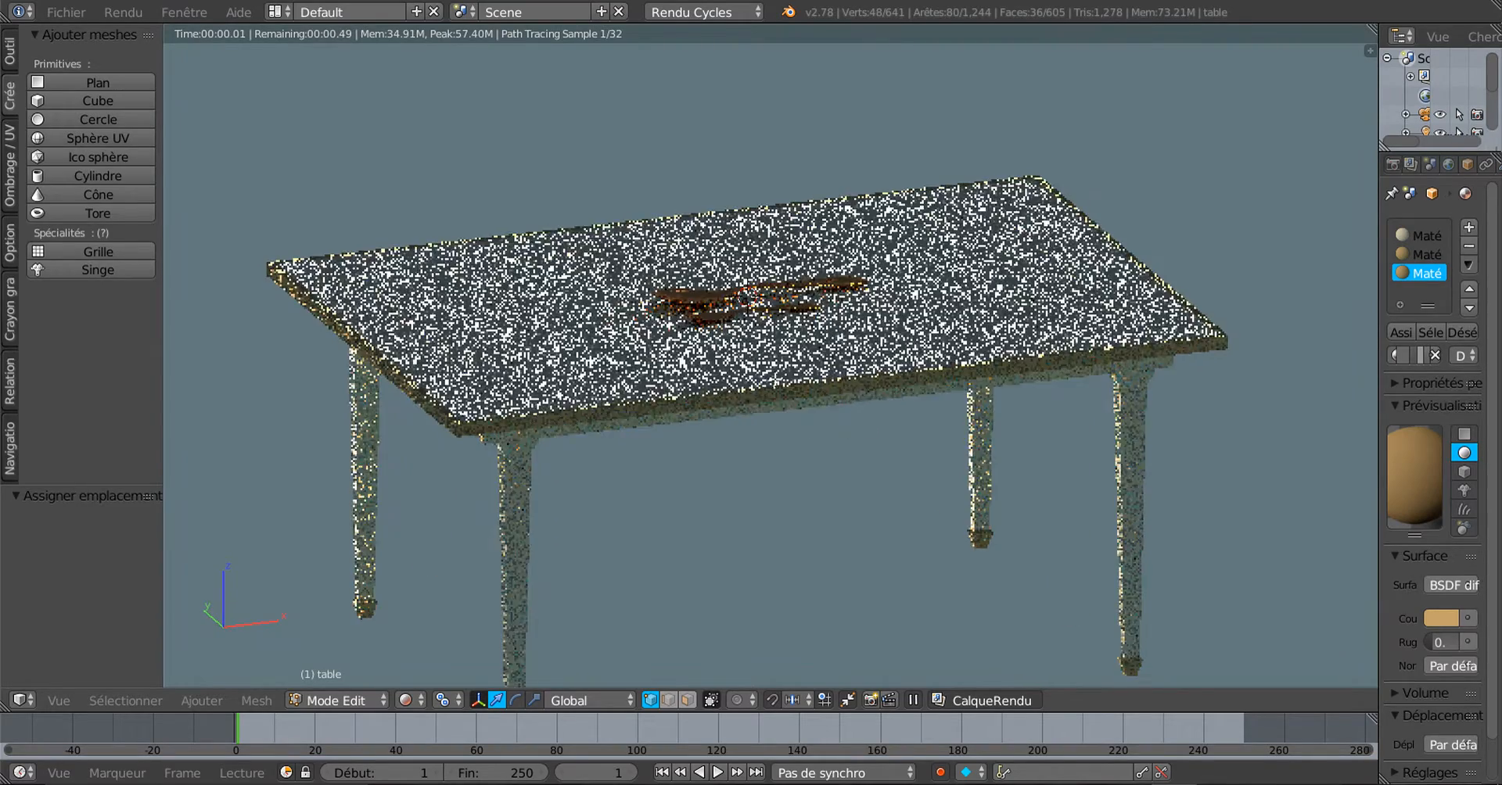
pyautogui.scroll(2, 719, 287)
pyautogui.scroll(1, 720, 287)
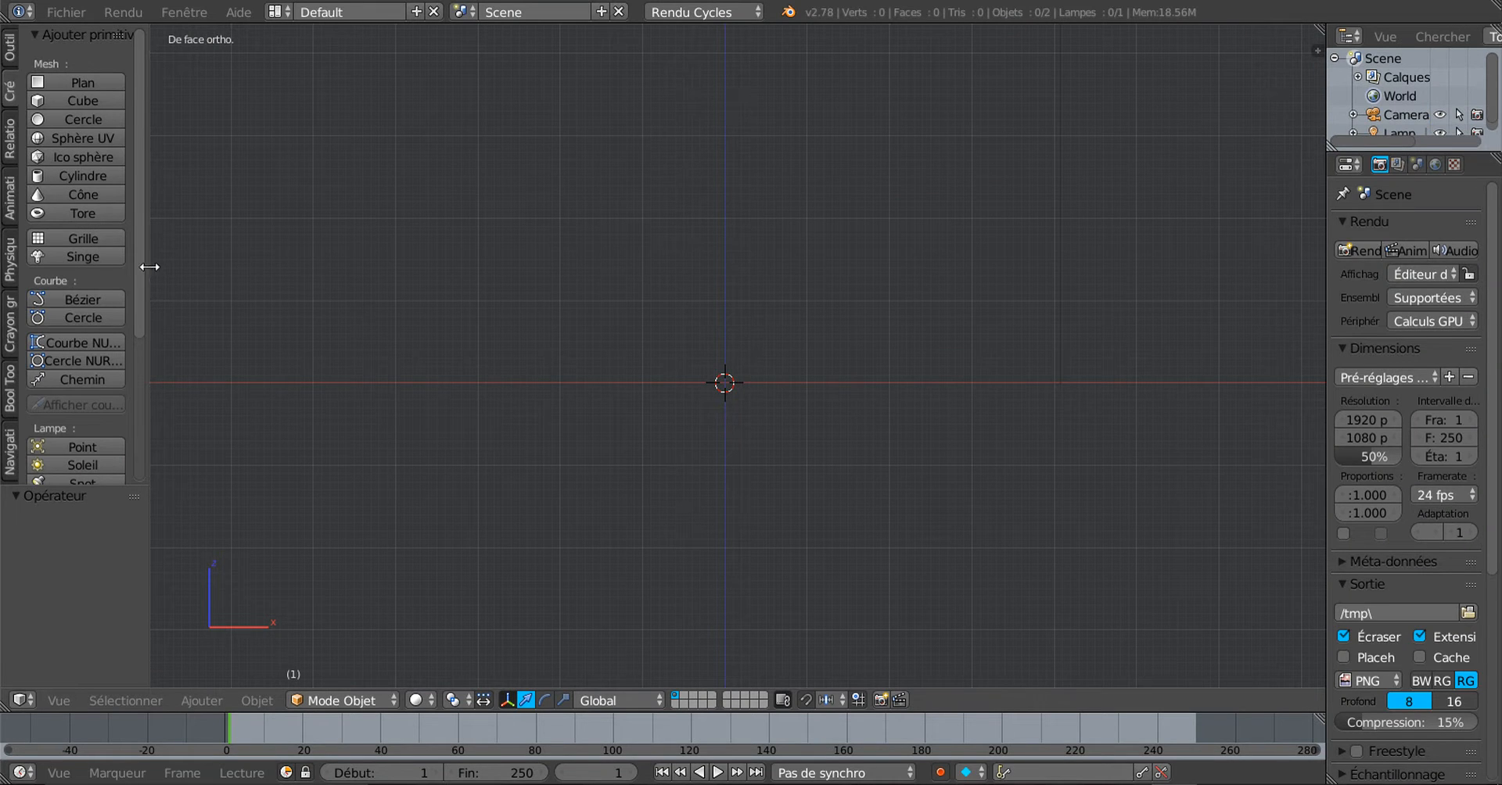
# Widen the tool shelf and add a UV sphere at the scene's origin
pyautogui.moveTo(147, 262); pyautogui.dragTo(188, 262)
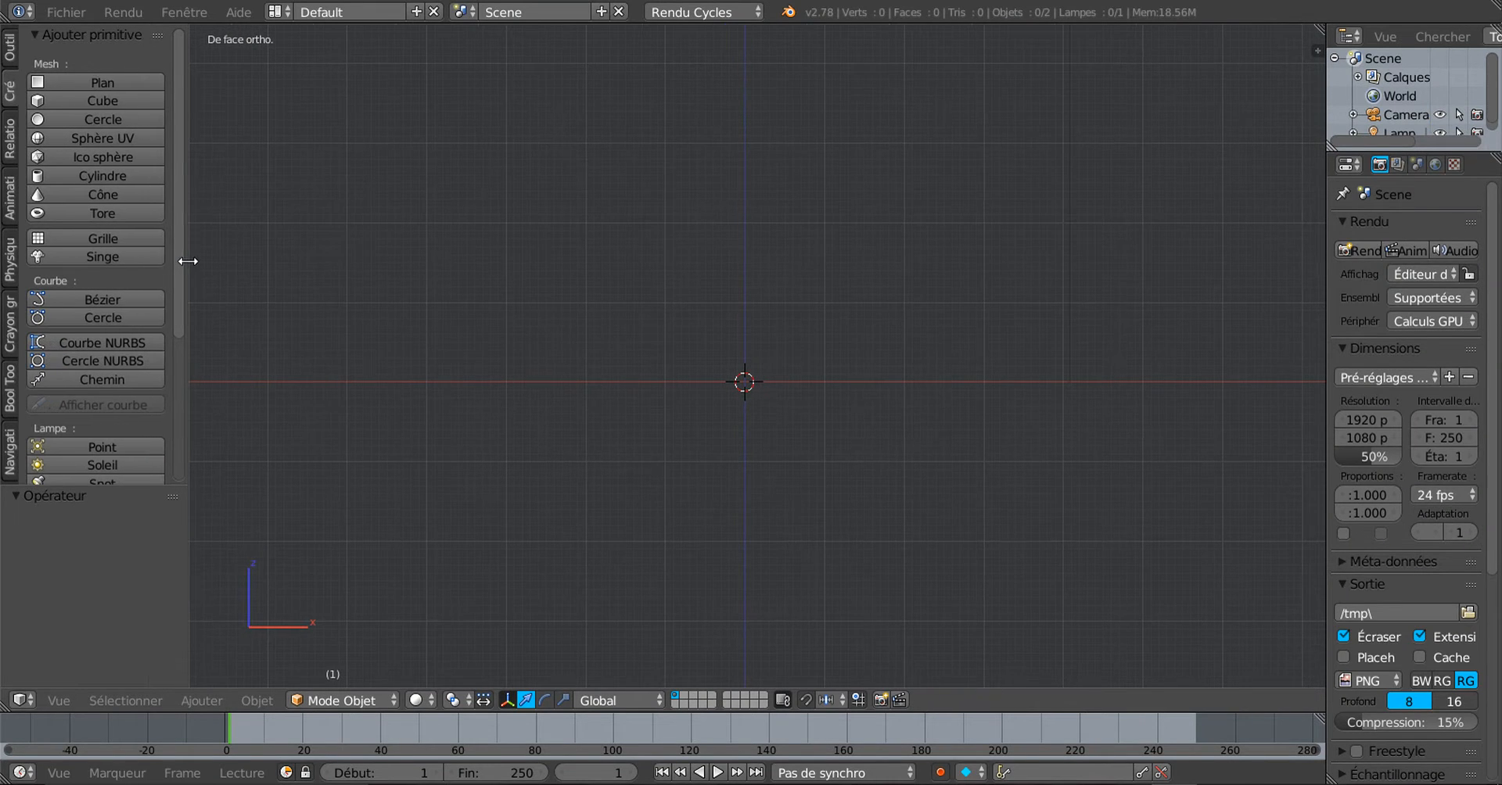
pyautogui.click(53, 138)
pyautogui.scroll(4, 683, 514)
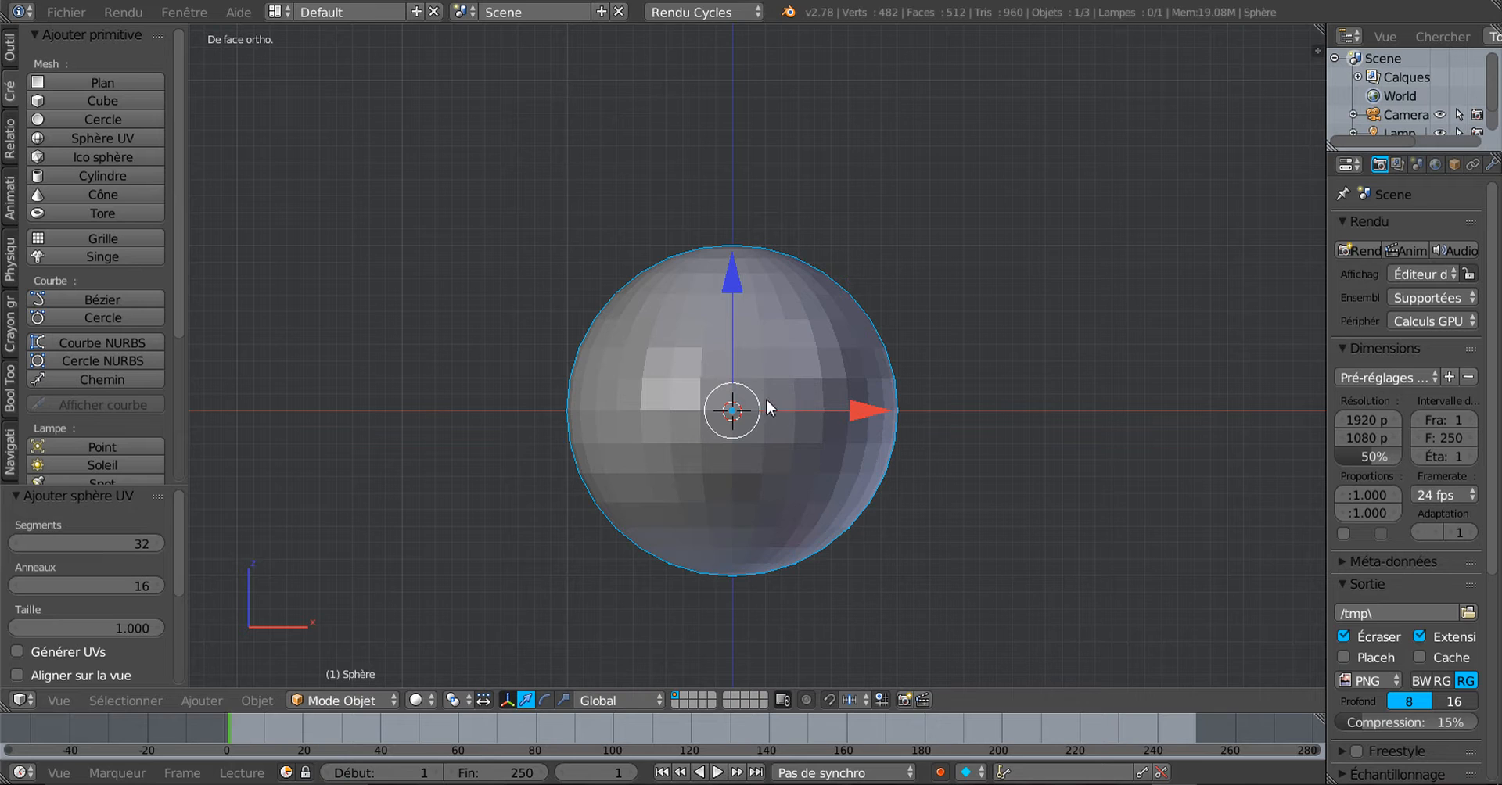
pyautogui.scroll(-1, 1072, 254)
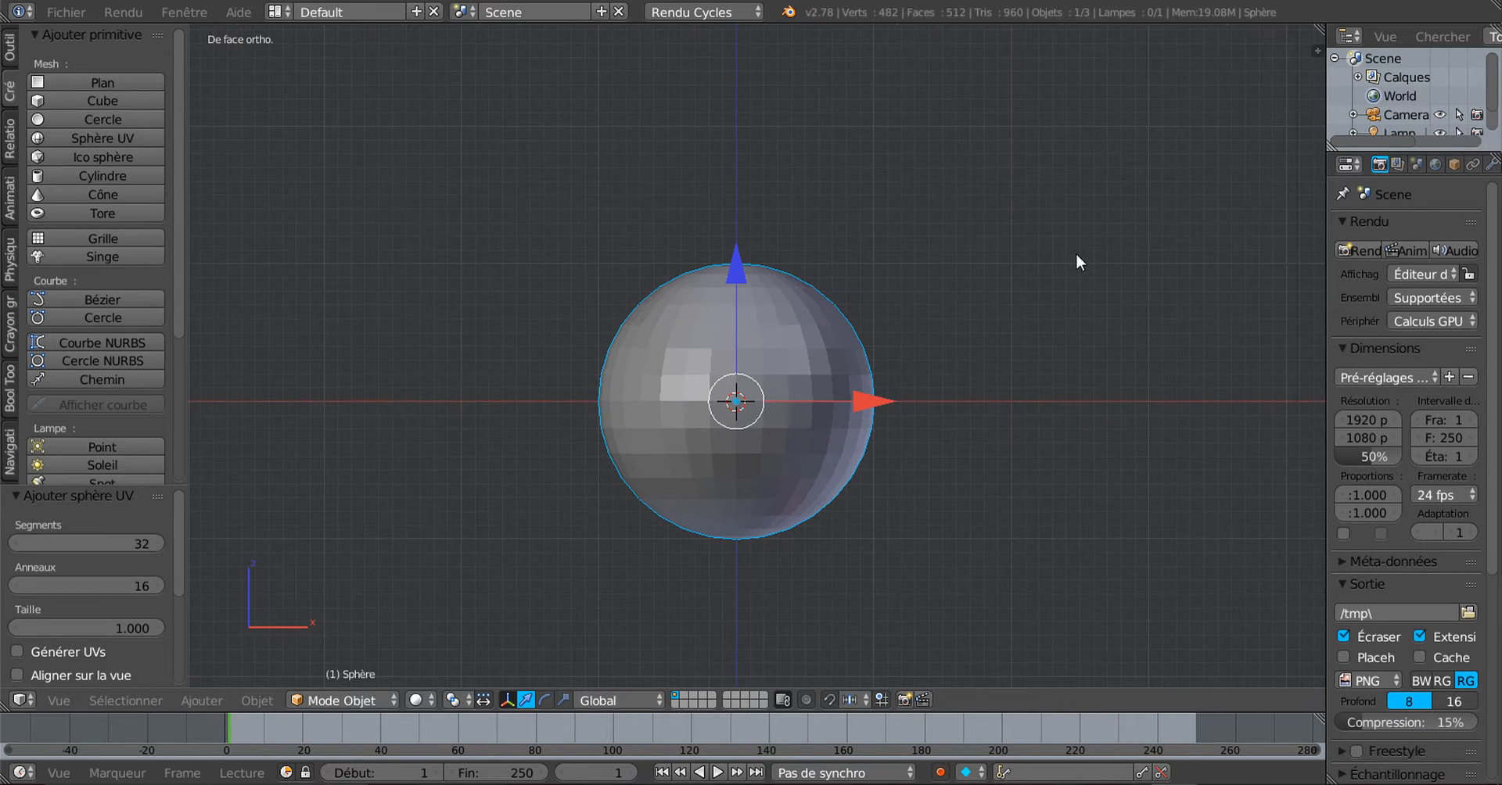
pyautogui.scroll(1, 1076, 259)
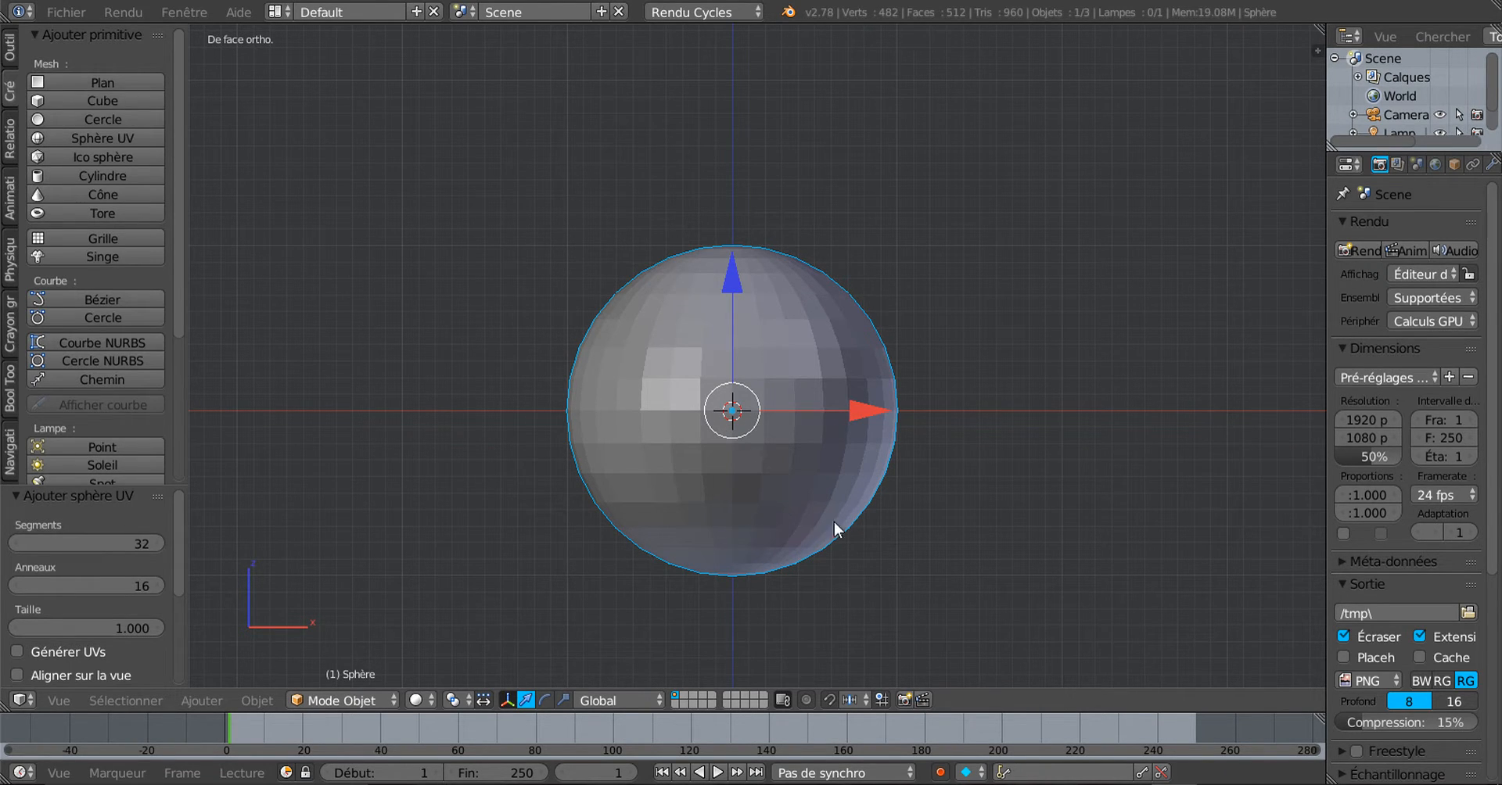
pyautogui.scroll(2, 794, 449)
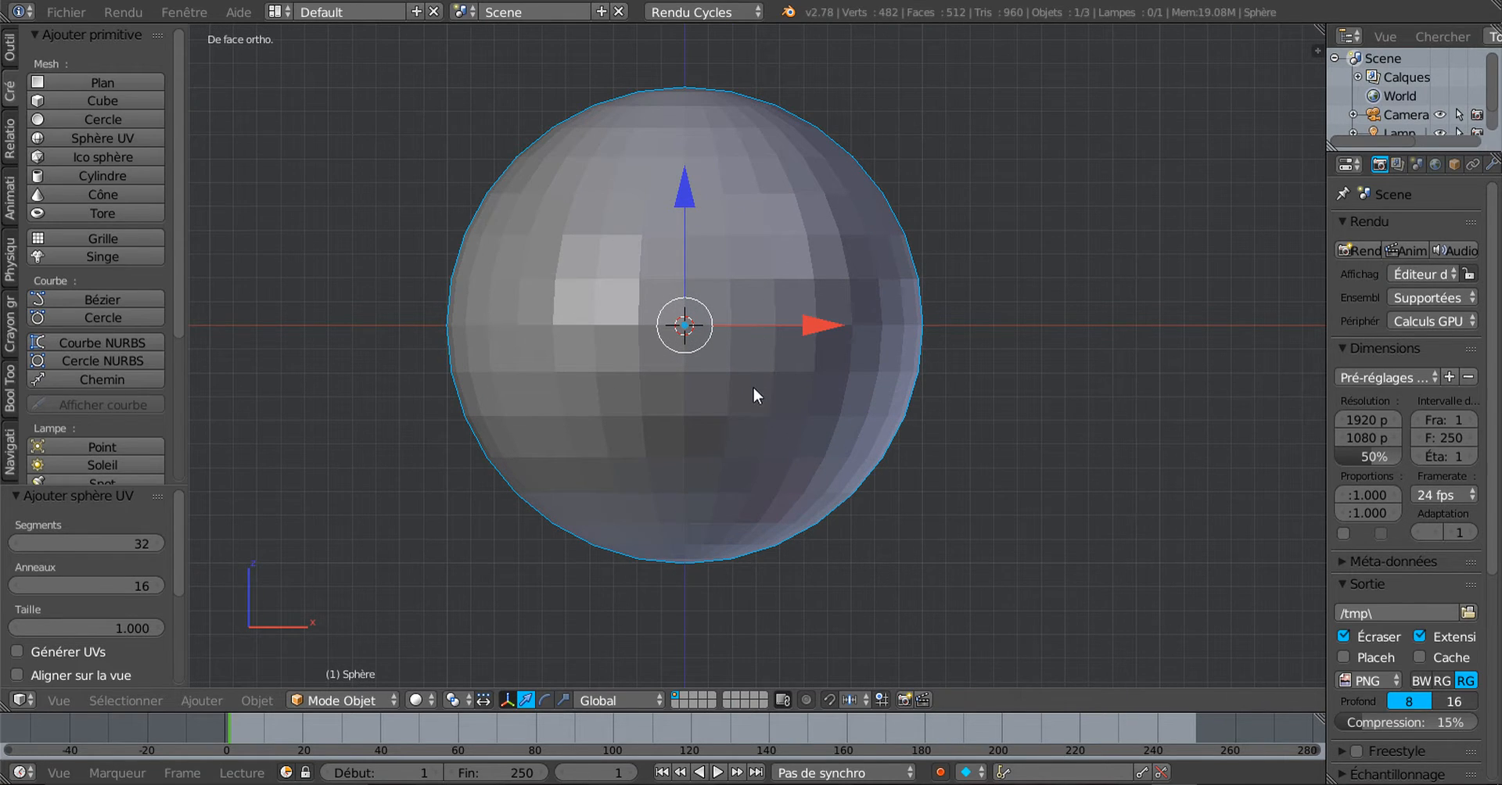
pyautogui.scroll(-1, 753, 389)
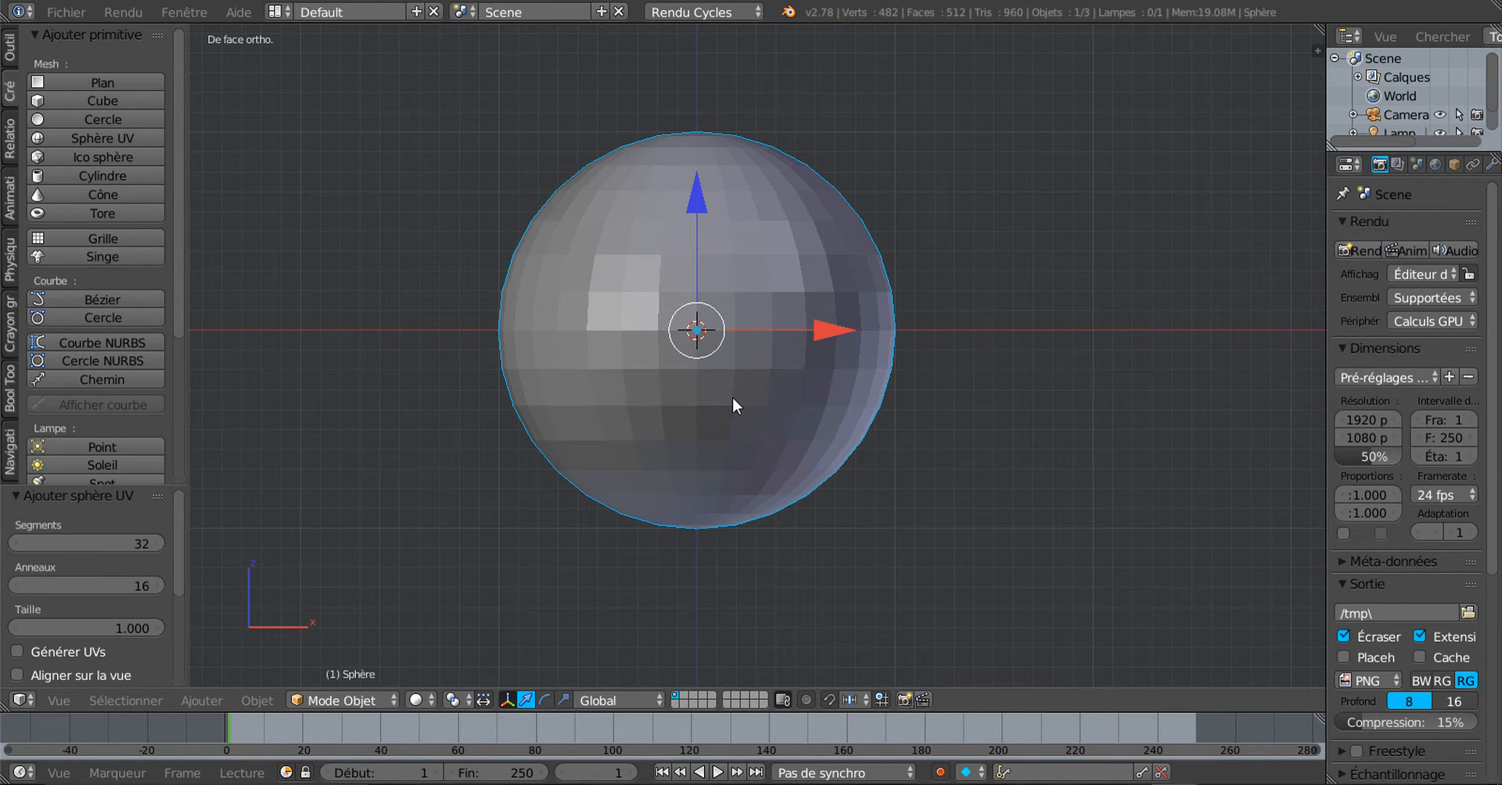
pyautogui.scroll(-3, 725, 369)
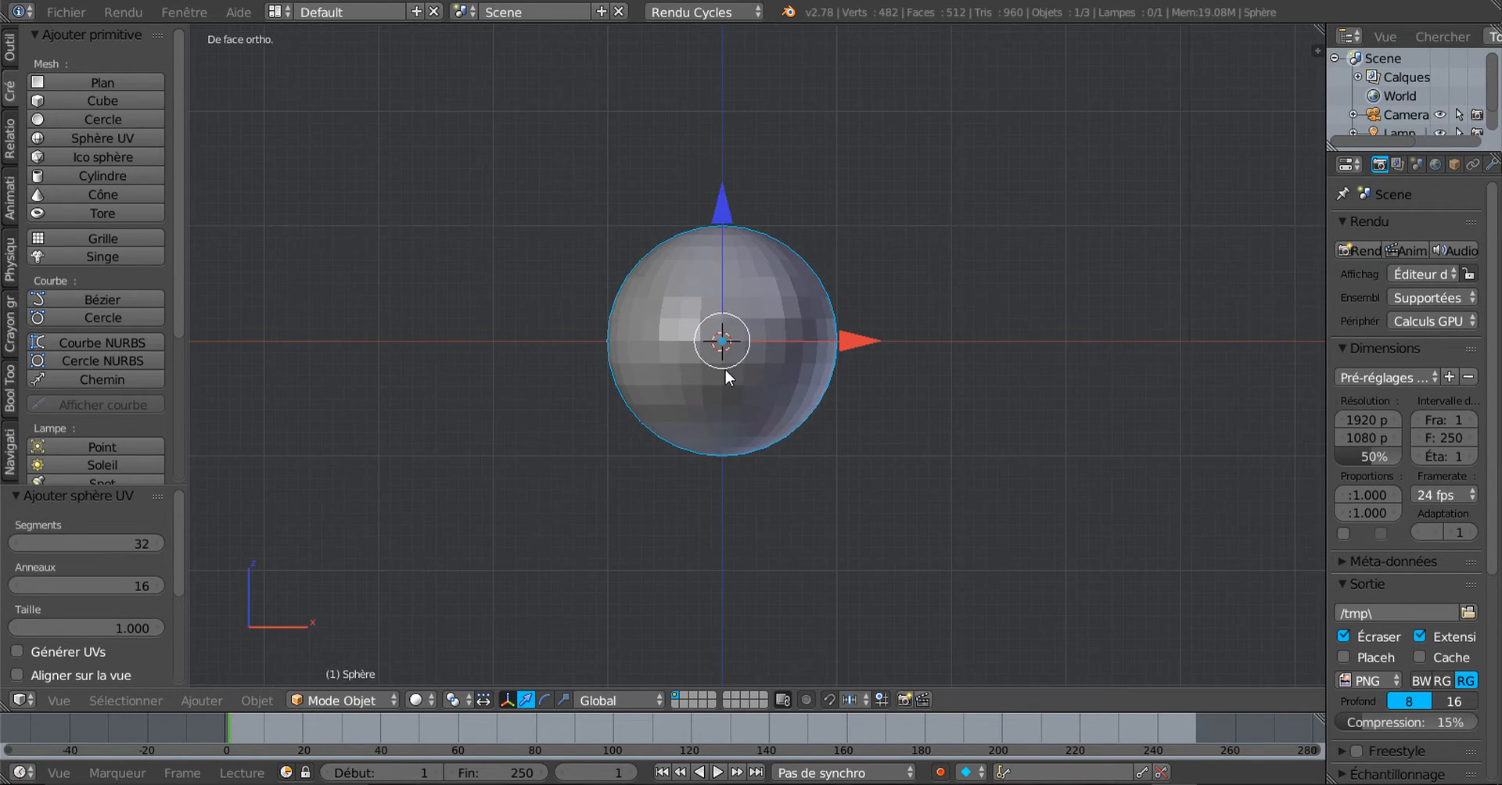
pyautogui.scroll(2, 724, 368)
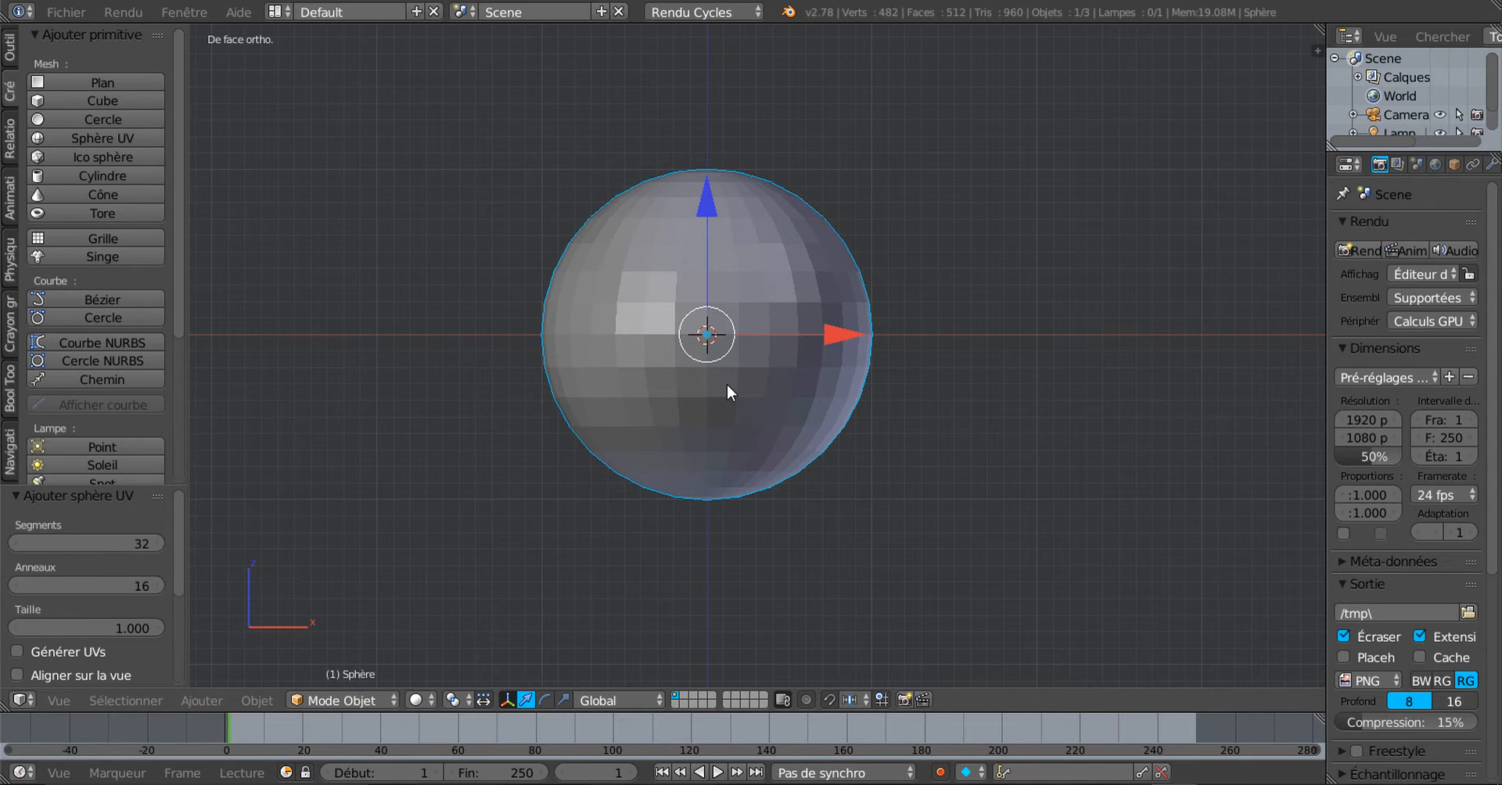
# Snap the 3D cursor to the selected sphere, and move it to several points in the empty space beside the sphere
pyautogui.hotkey('shift', 's')
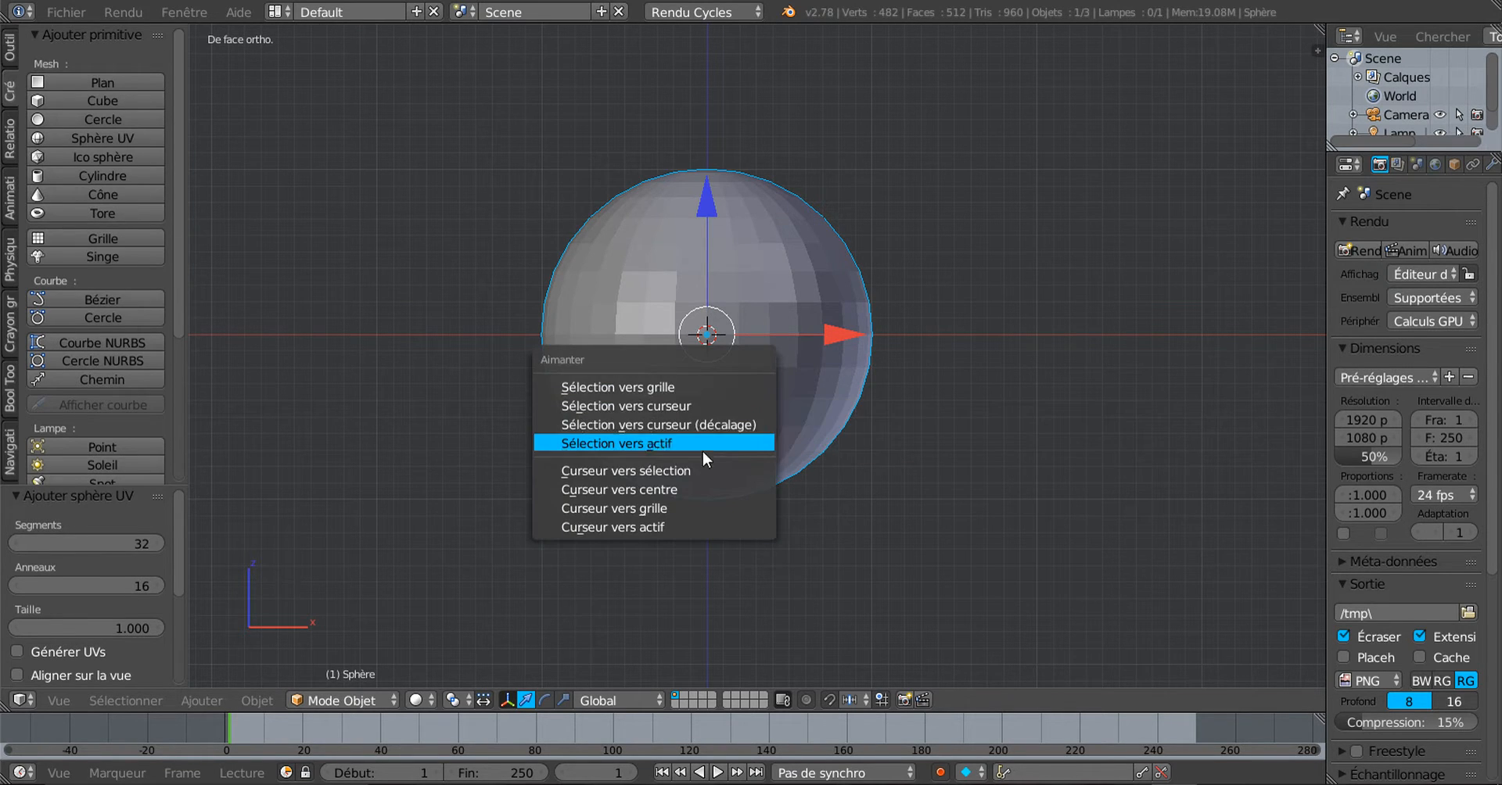
pyautogui.click(684, 468)
pyautogui.click(982, 372)
pyautogui.click(1119, 211)
pyautogui.click(1029, 437)
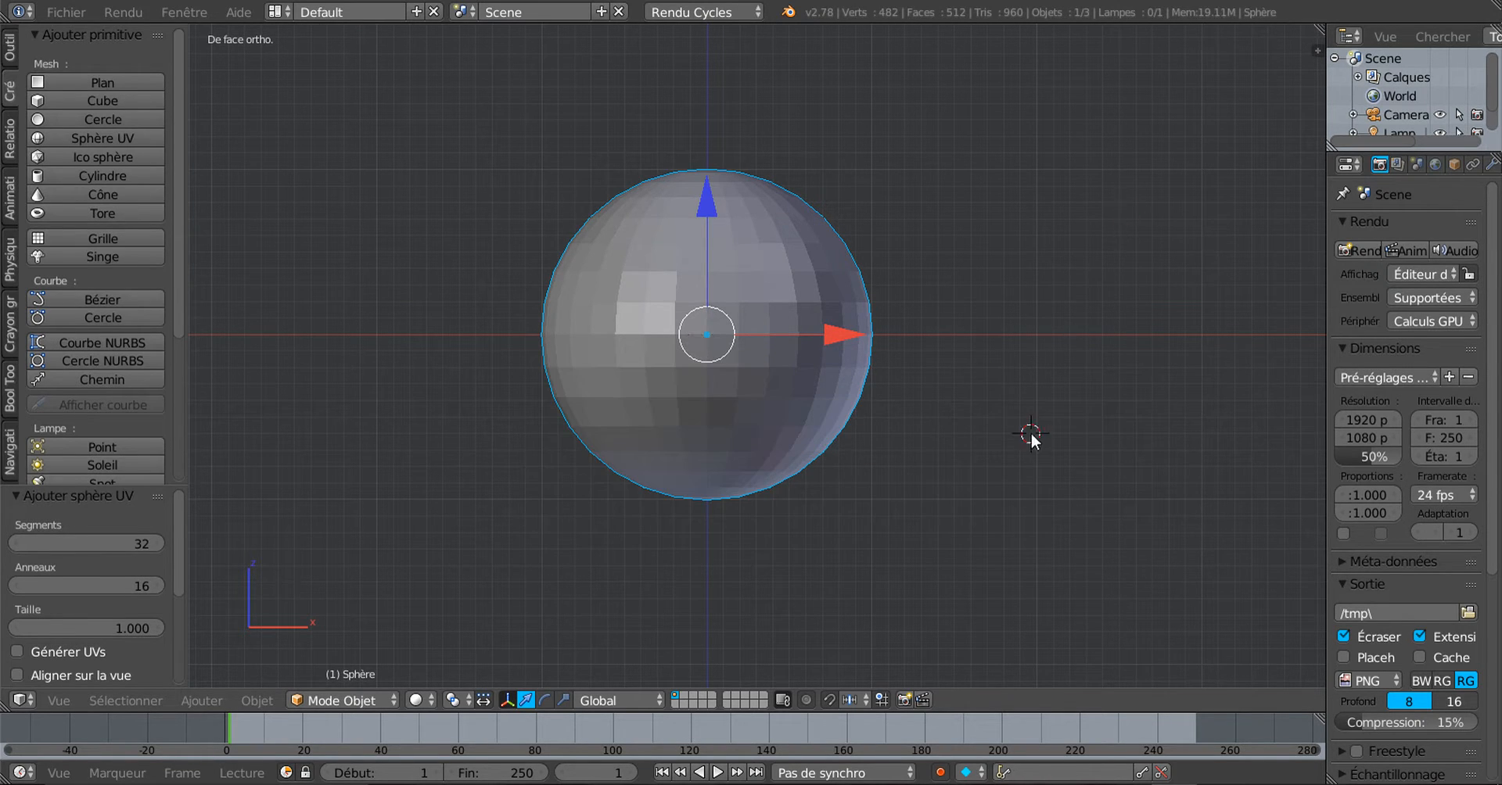
pyautogui.click(987, 201)
pyautogui.click(1109, 235)
pyautogui.click(992, 436)
pyautogui.click(1053, 165)
pyautogui.scroll(-2, 664, 400)
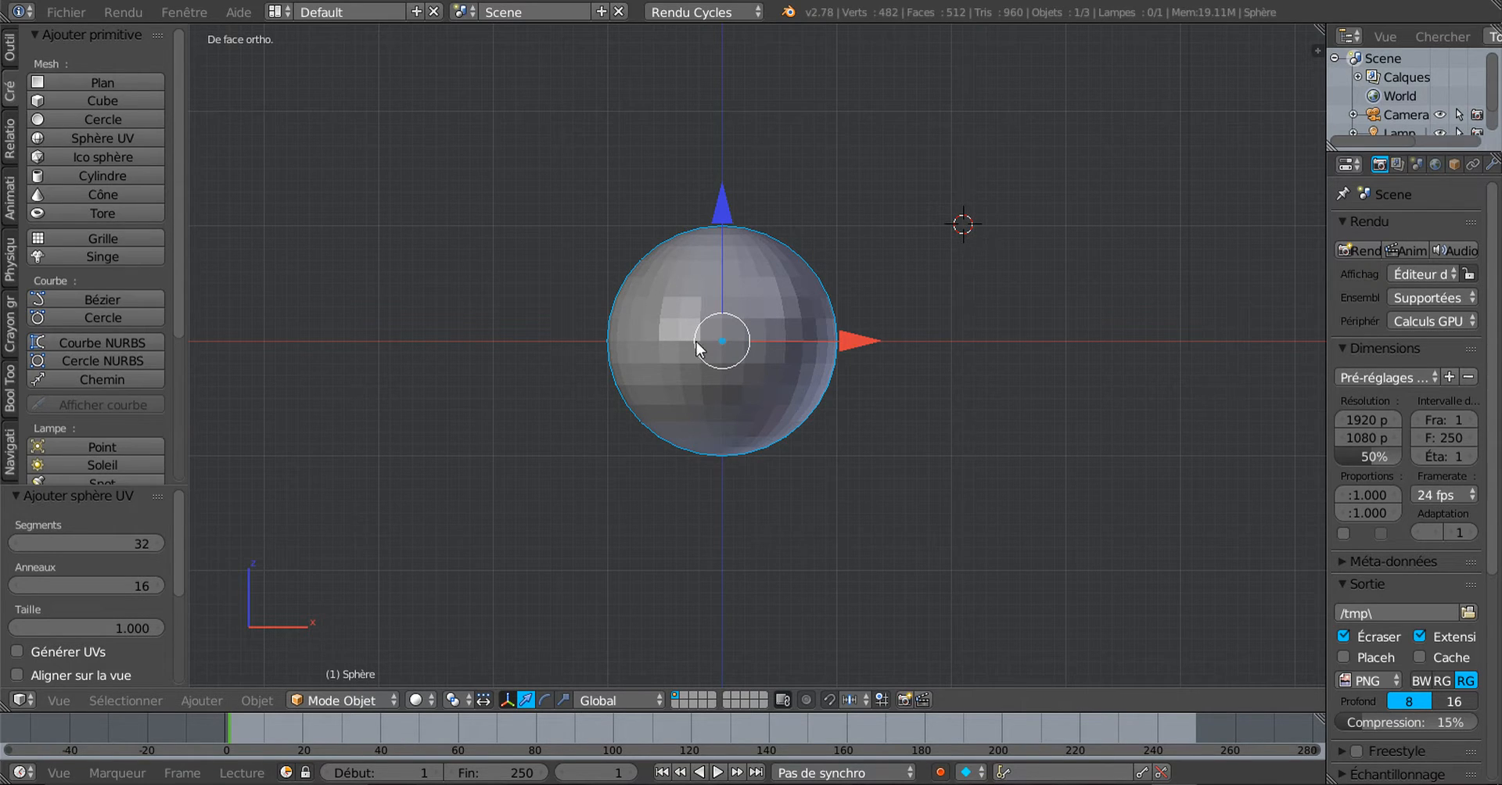
# Delete the UV sphere from the scene
pyautogui.scroll(2, 712, 348)
pyautogui.scroll(-2, 711, 347)
pyautogui.press('x')
pyautogui.click(757, 328)
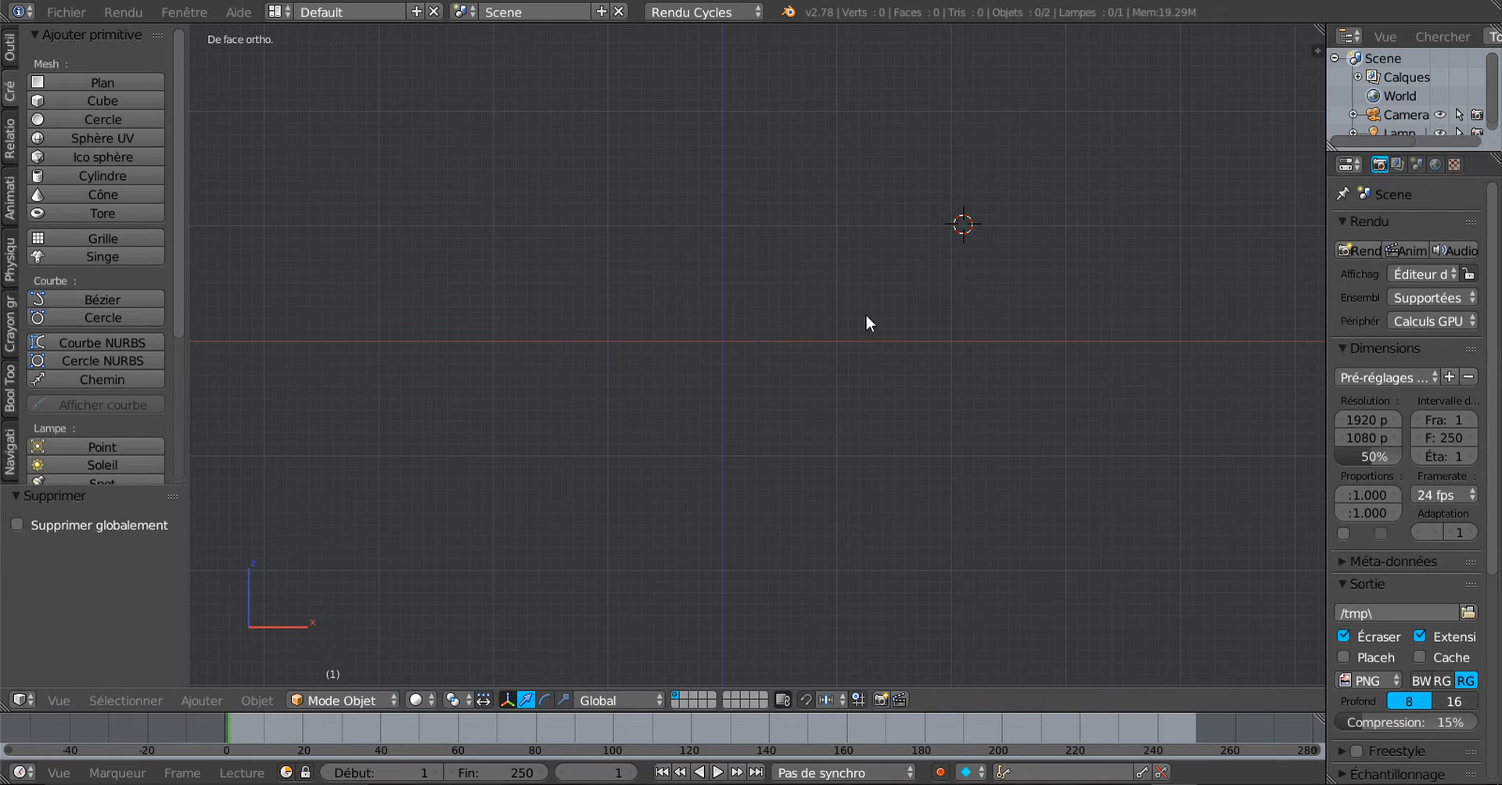
# Place the 3D cursor at several spots, ending away from the origin, and try snapping it to the selection
pyautogui.click(1038, 242)
pyautogui.click(871, 232)
pyautogui.click(720, 345)
pyautogui.click(1000, 194)
pyautogui.hotkey('shift', 's')
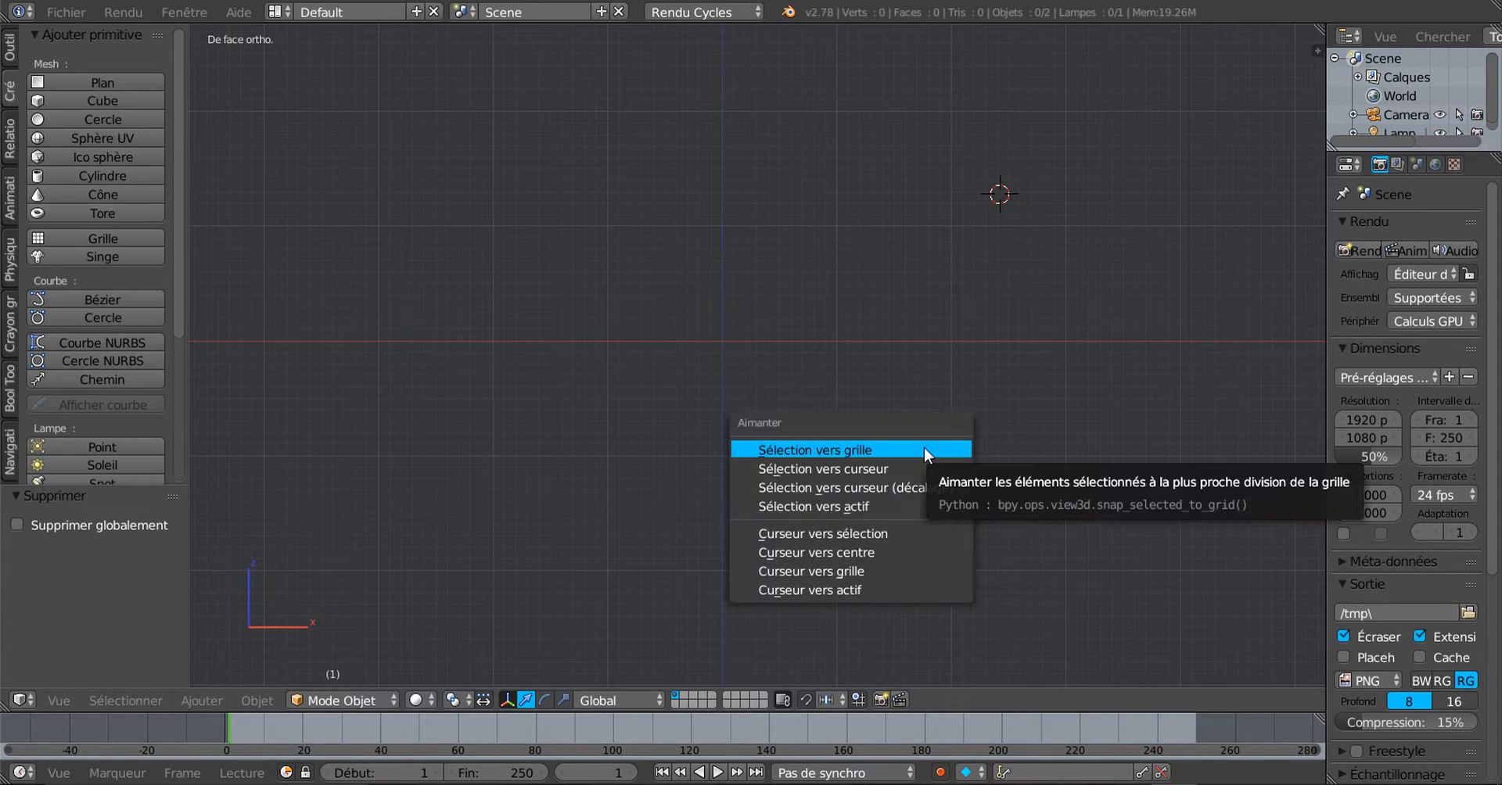
pyautogui.click(833, 532)
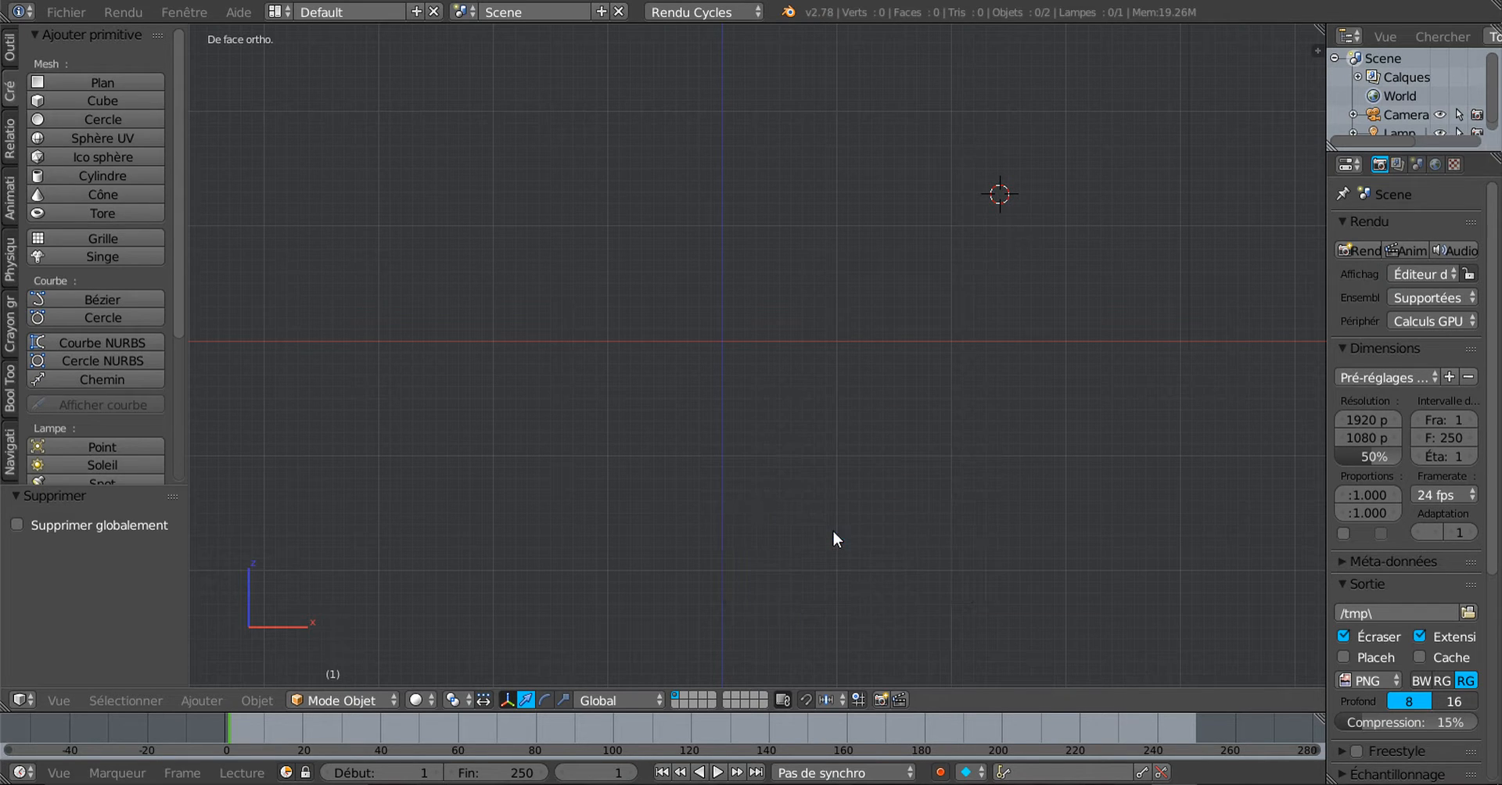
# Snap the 3D cursor to the scene's centre
pyautogui.hotkey('shift', 's')
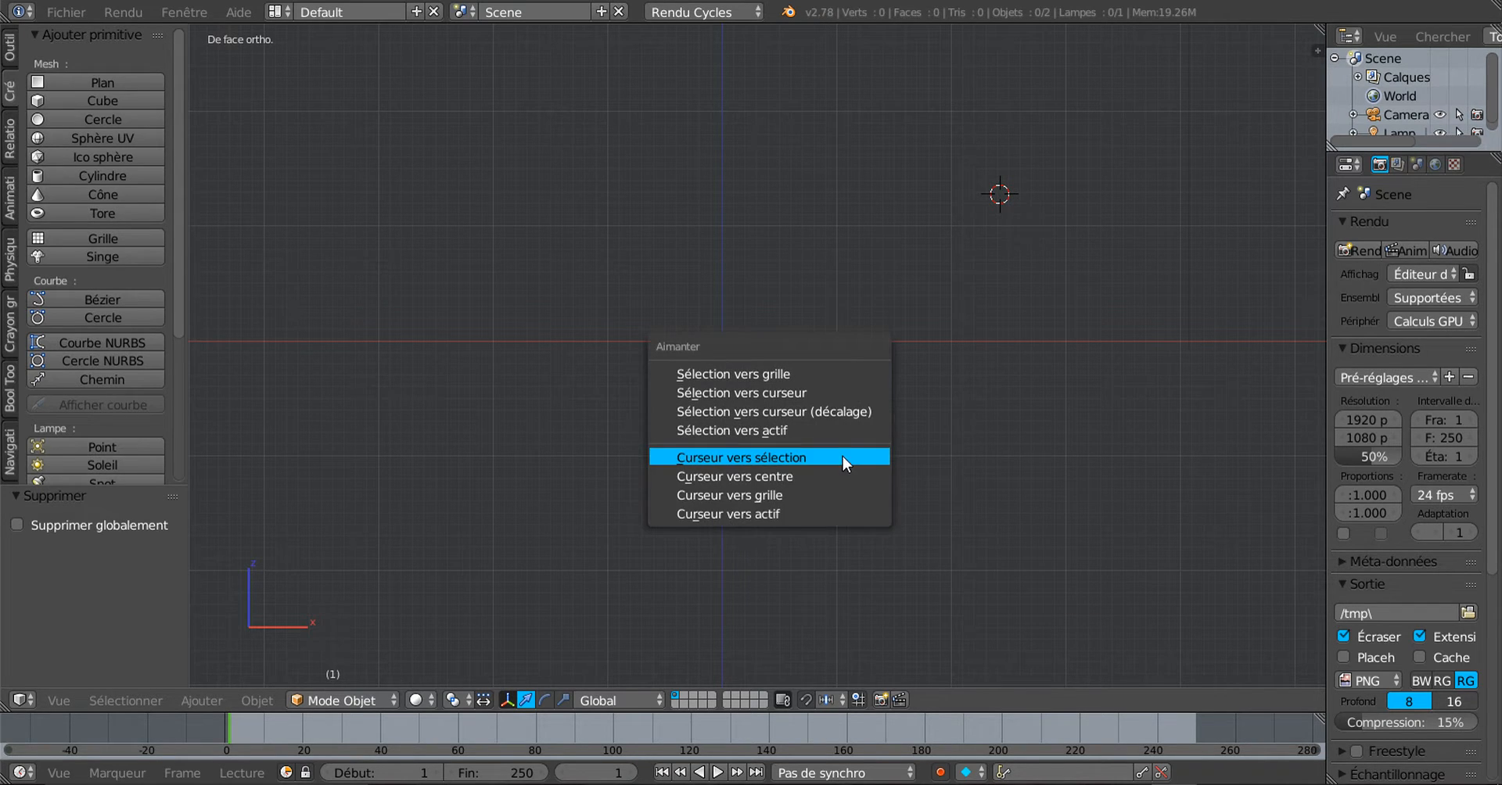
pyautogui.click(764, 477)
pyautogui.scroll(2, 696, 294)
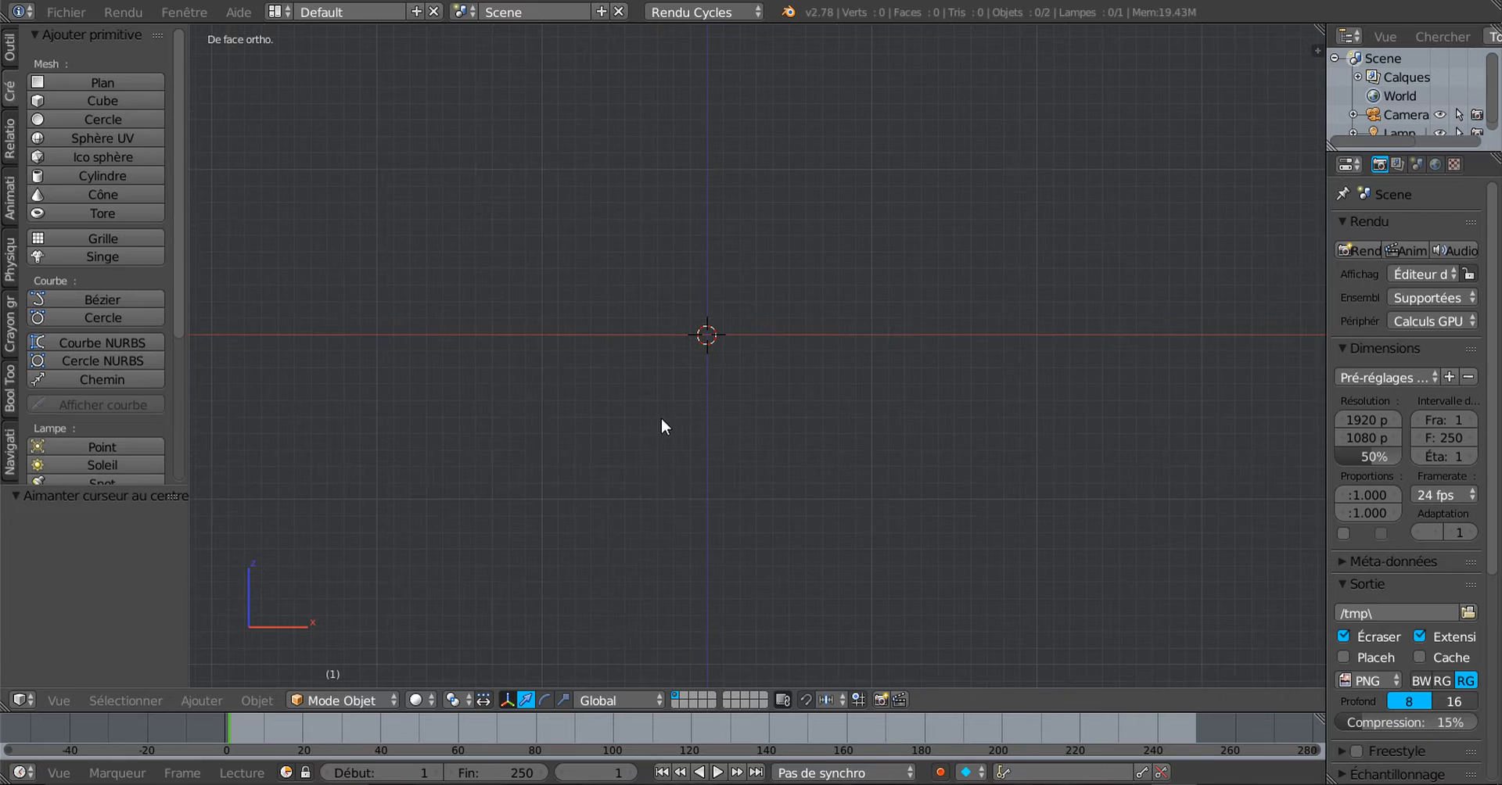
# Add a new UV sphere at the centred 3D cursor and enter Edit Mode on it
pyautogui.click(41, 134)
pyautogui.scroll(-2, 765, 396)
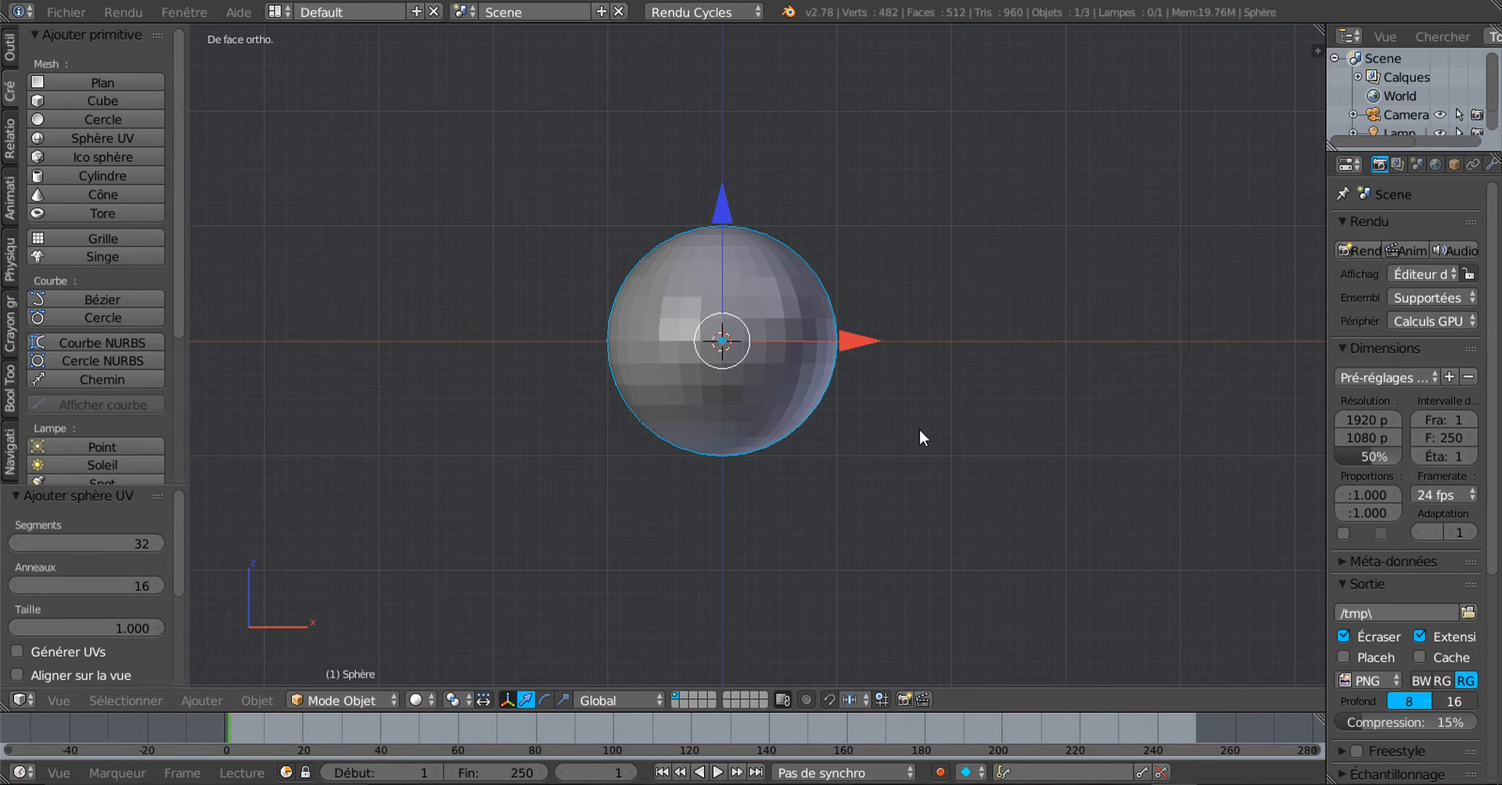
pyautogui.scroll(2, 919, 430)
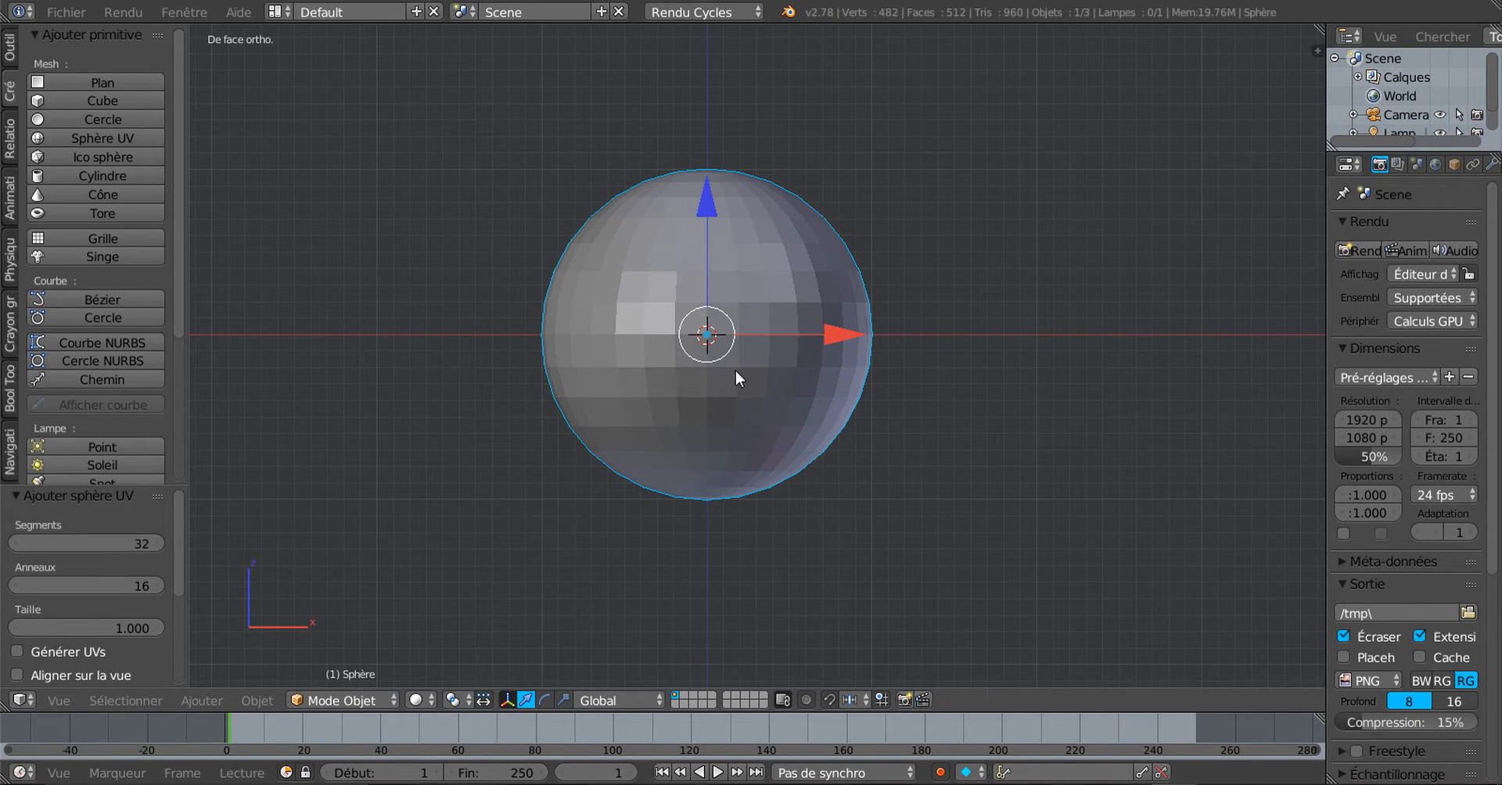
pyautogui.press('Tab')
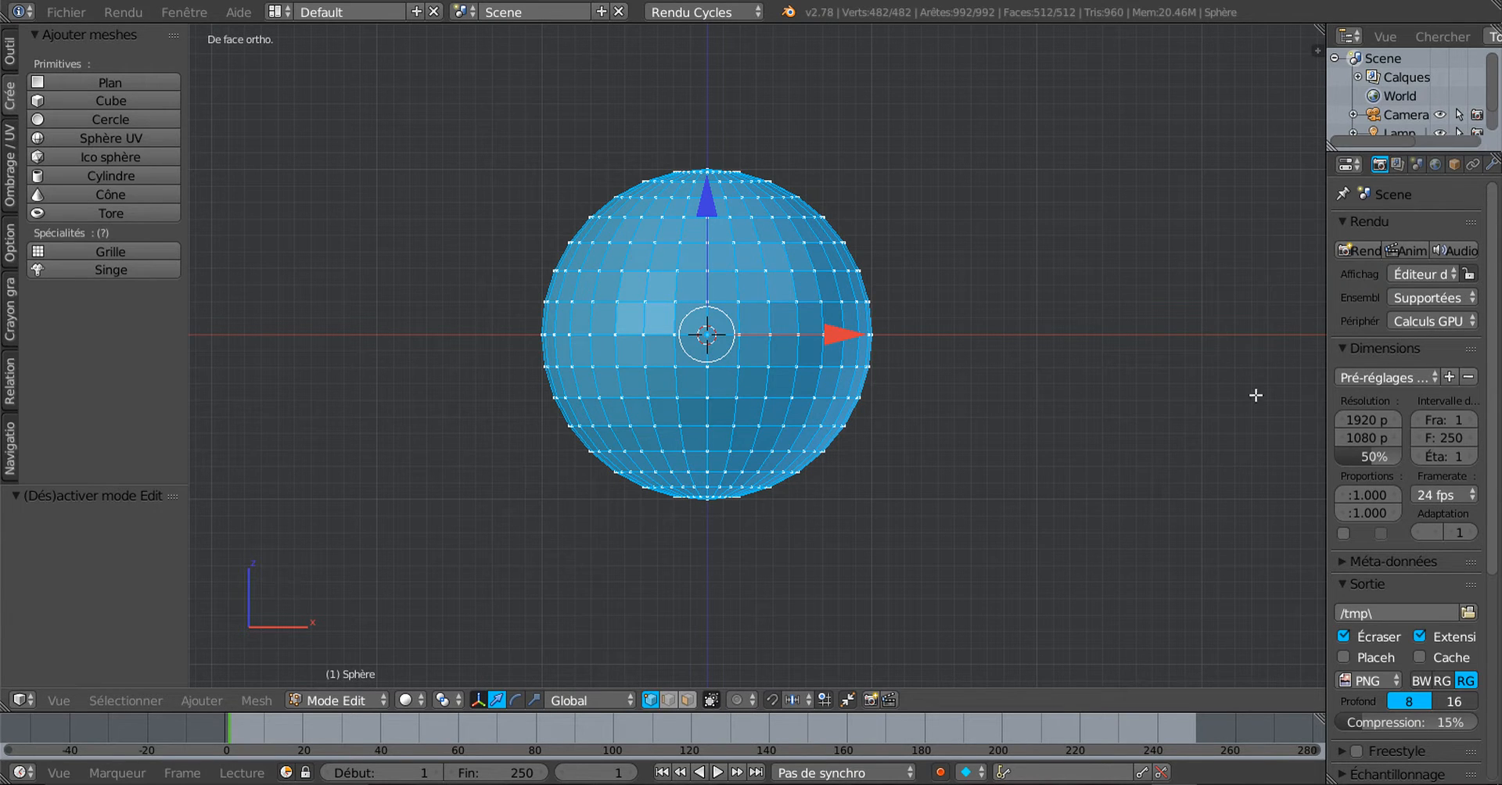
# Show the 3D view's properties region and start the Screencast Keys display
pyautogui.press('n')
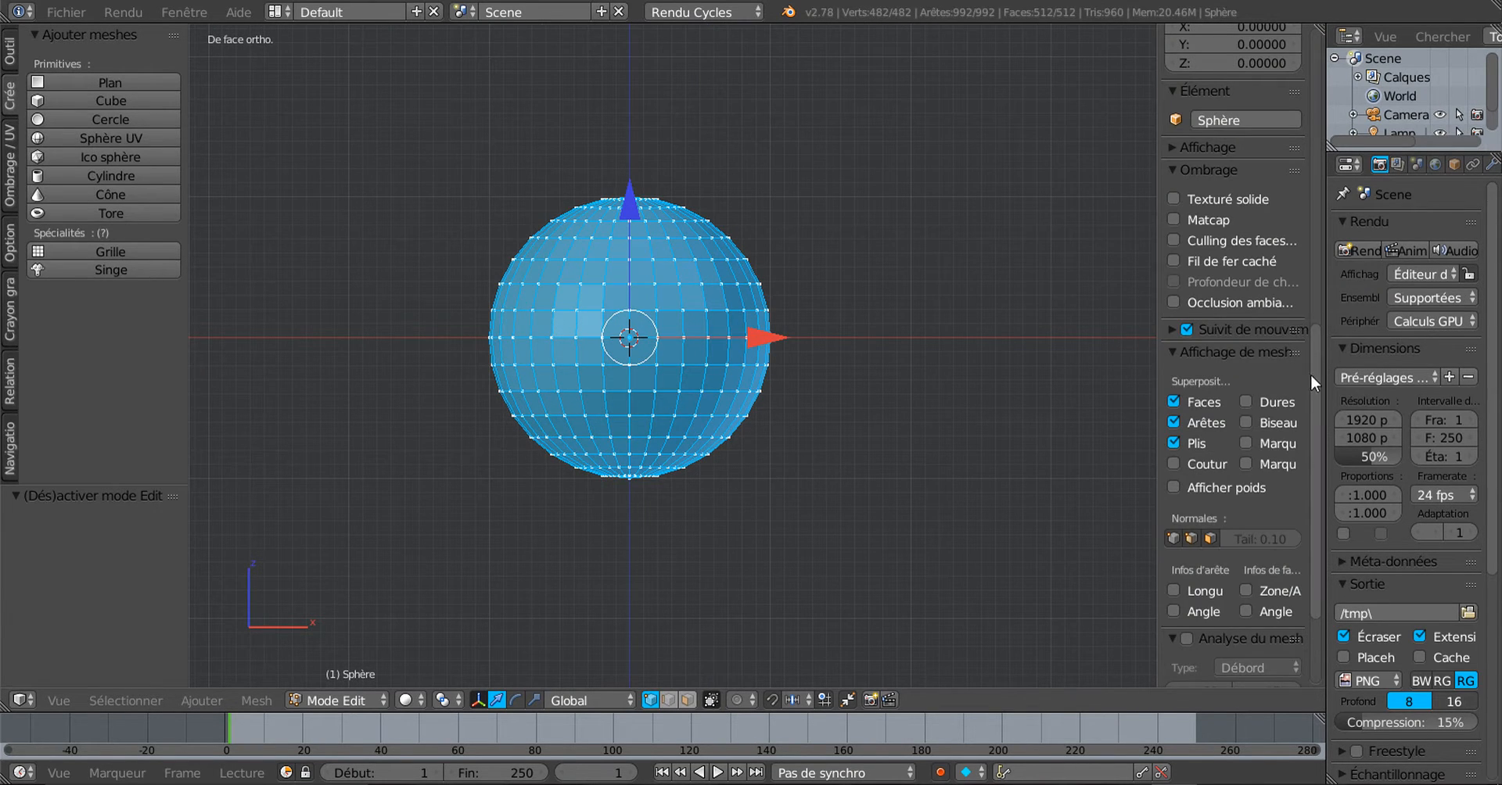
pyautogui.moveTo(1314, 379); pyautogui.dragTo(1320, 490)
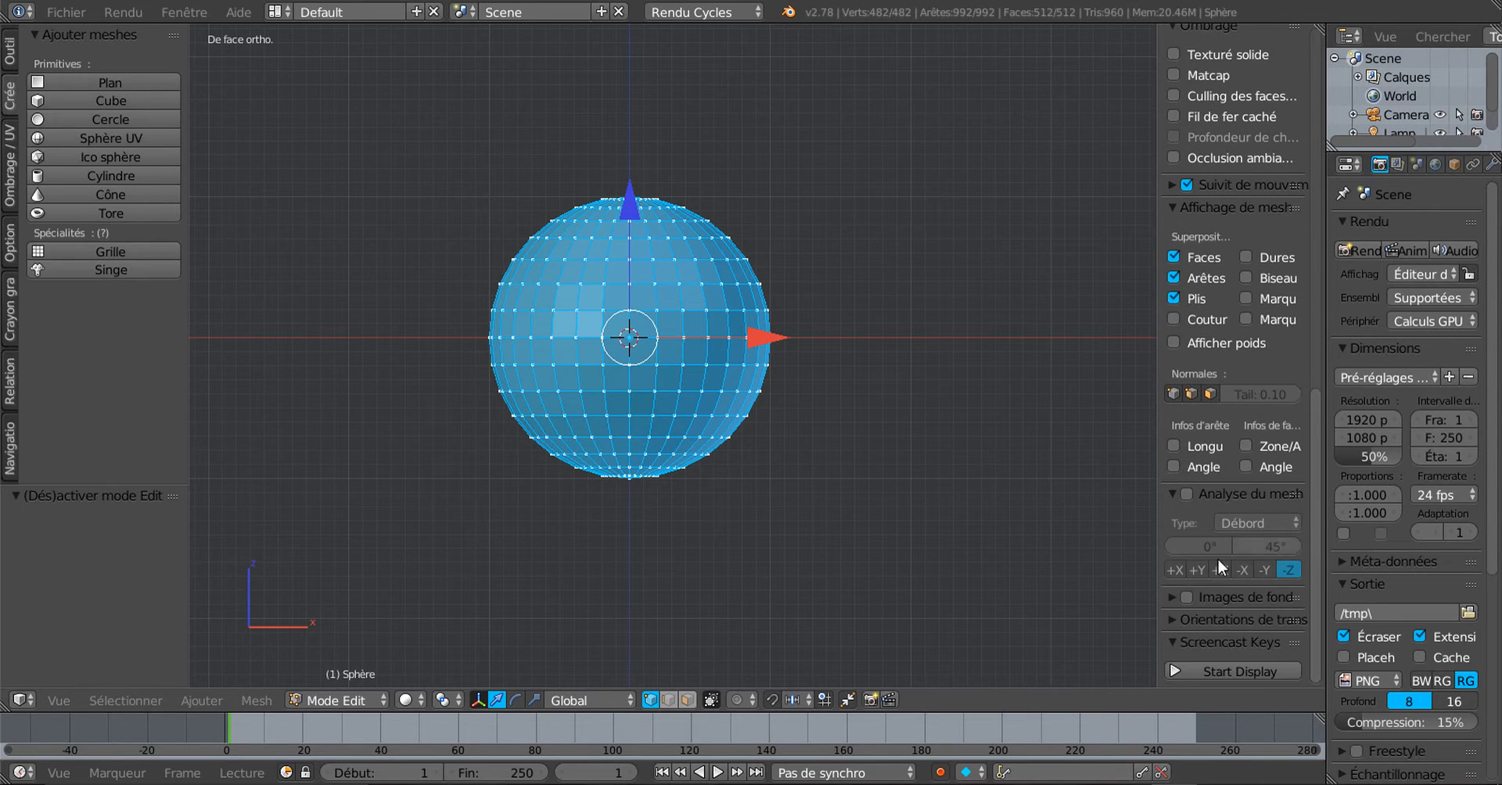
pyautogui.click(1211, 671)
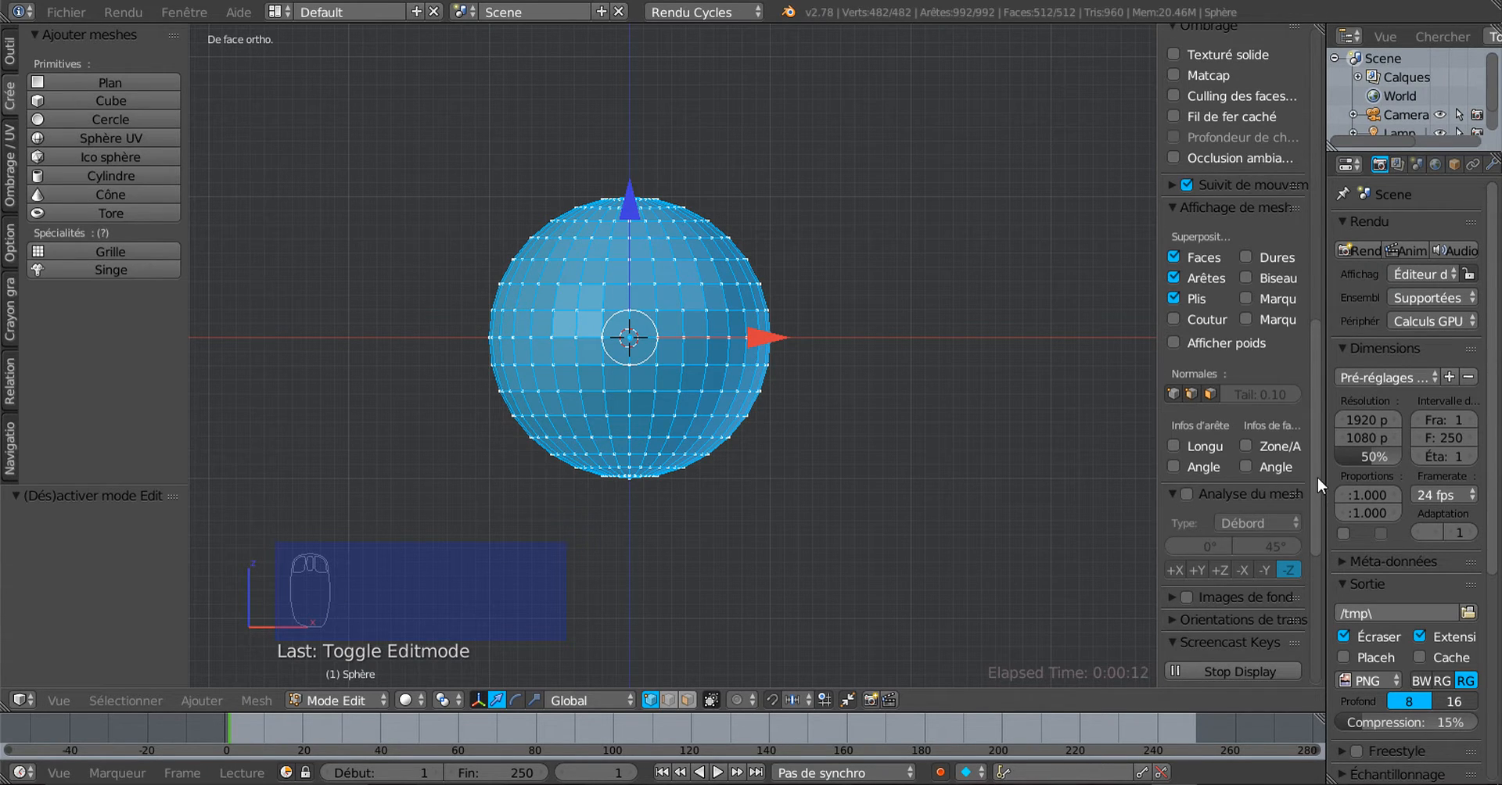
# Collapse the 3D view's properties region and show it again
pyautogui.moveTo(1317, 477); pyautogui.dragTo(1324, 343)
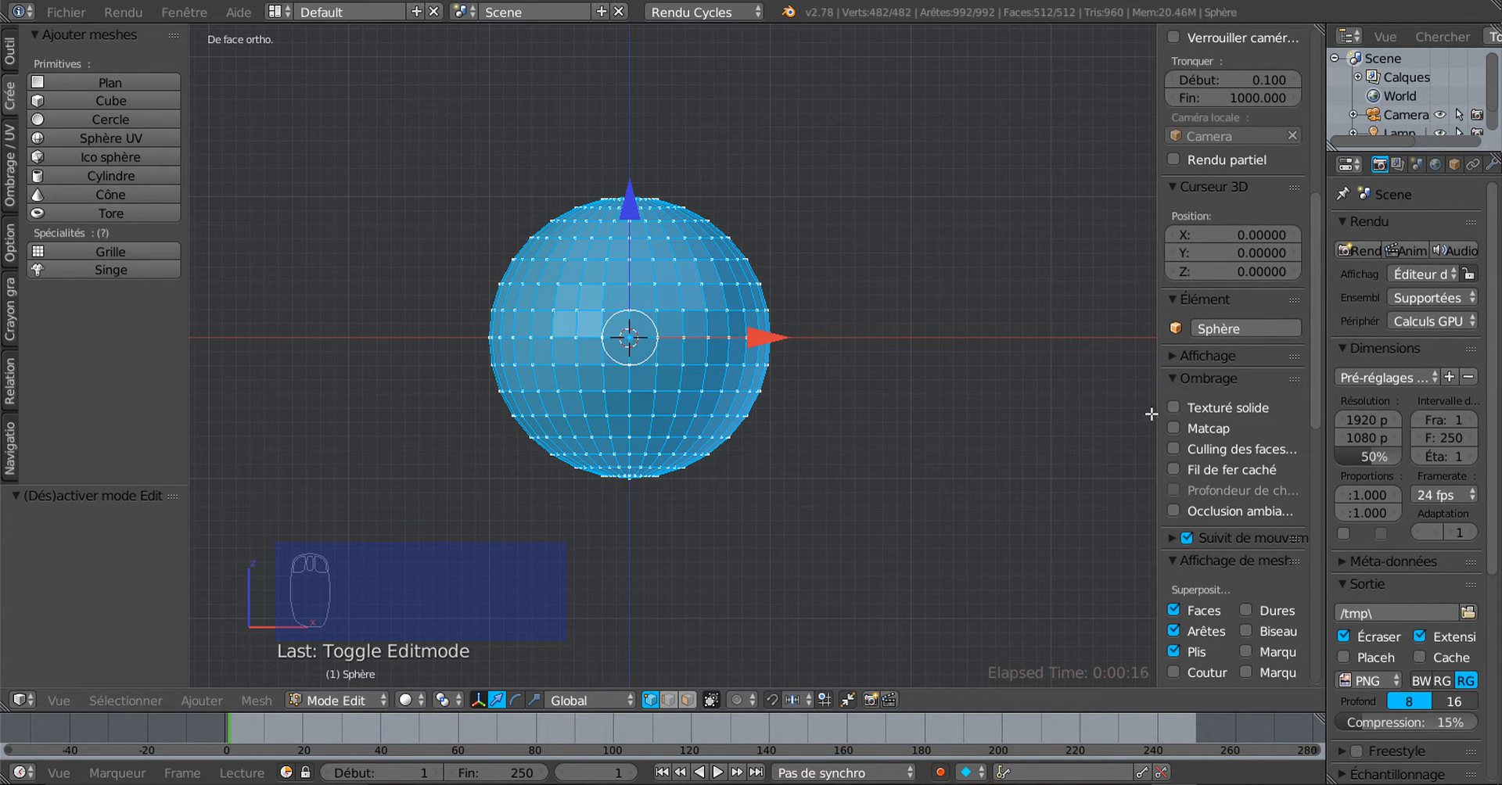
pyautogui.moveTo(1157, 394); pyautogui.dragTo(1315, 393)
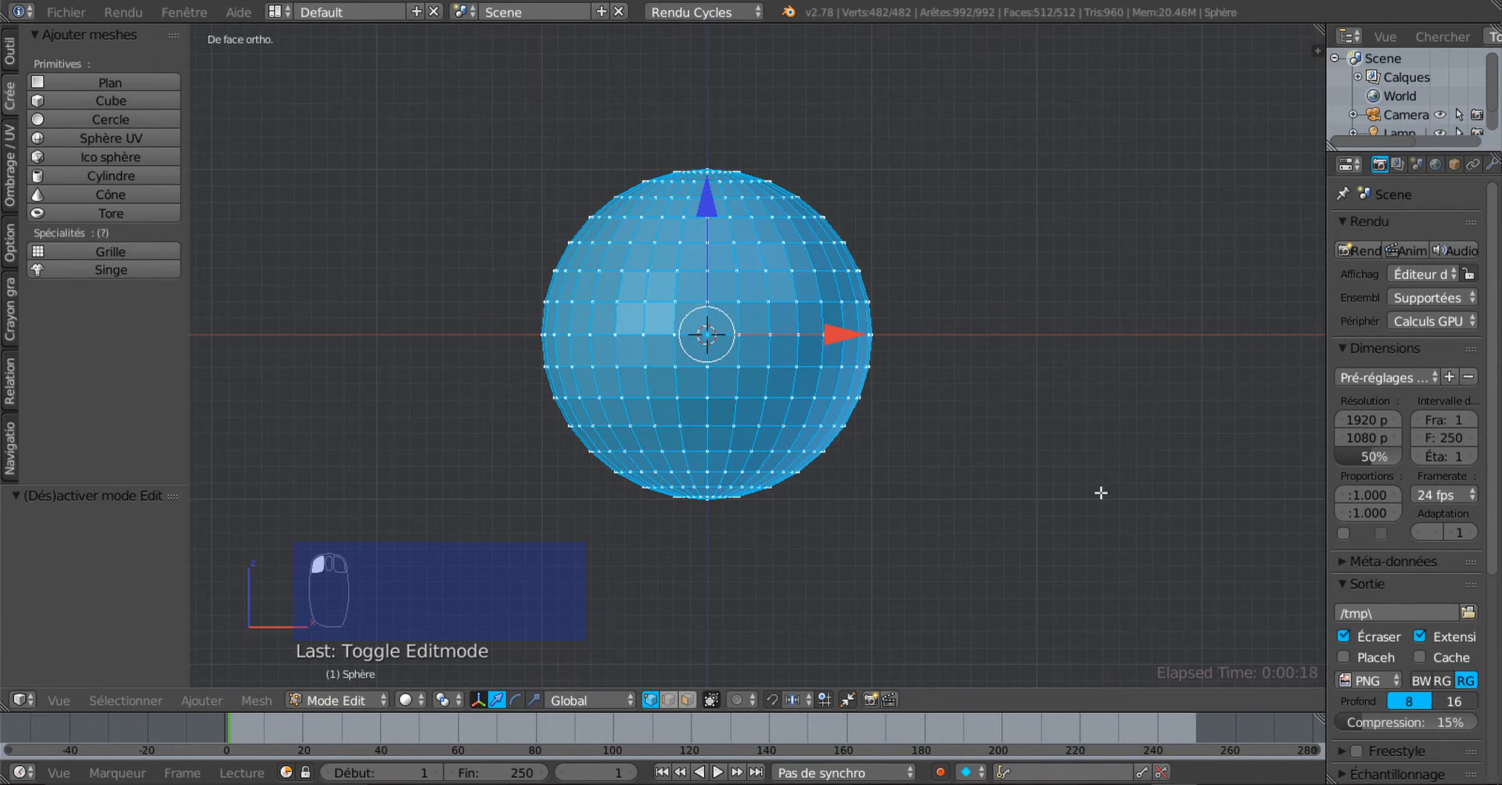
pyautogui.press('n')
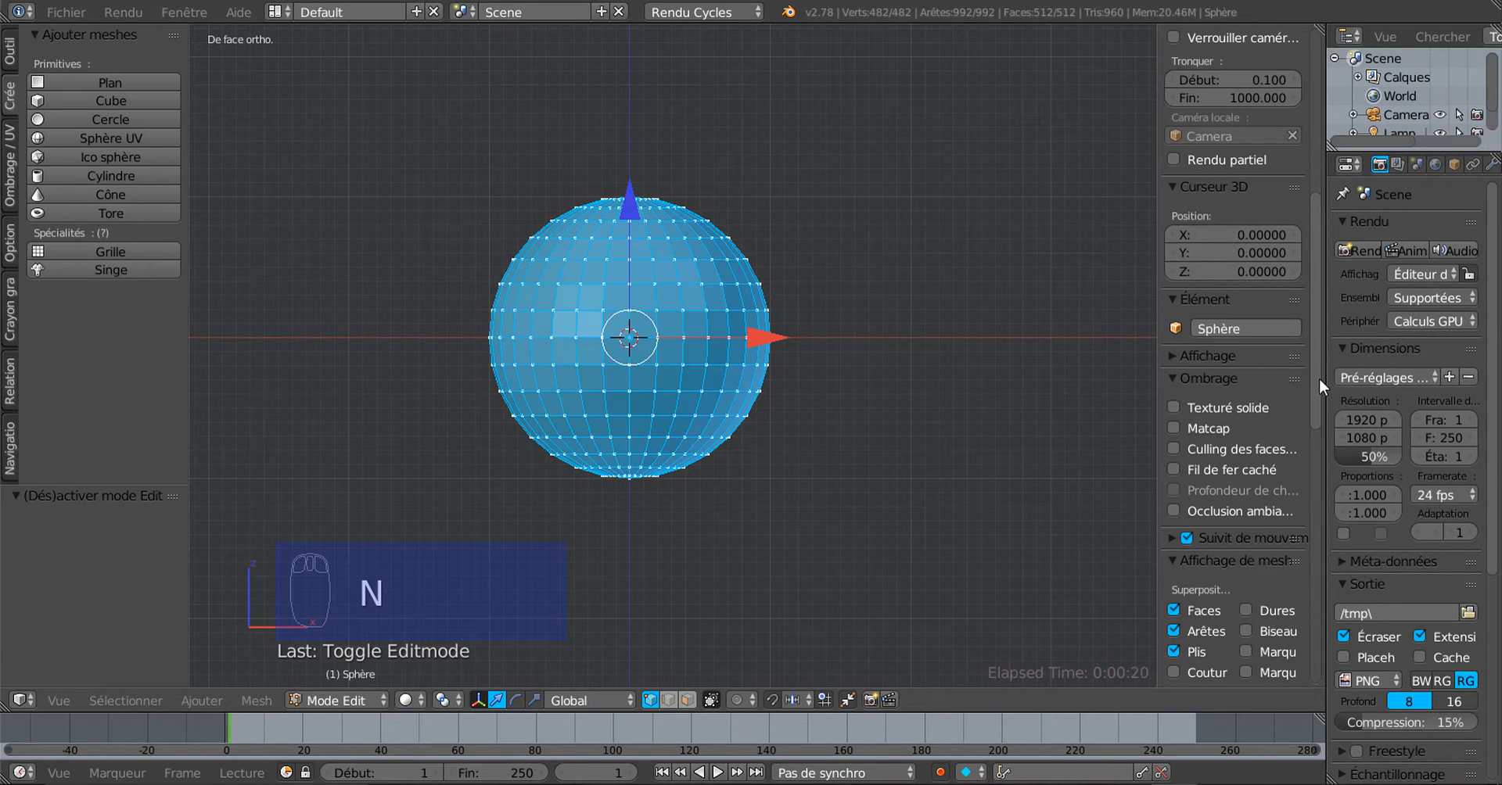
# Rename the sphere object as "cuilliere soupe" in the 3D view's properties region
pyautogui.moveTo(1319, 377); pyautogui.dragTo(1197, 342)
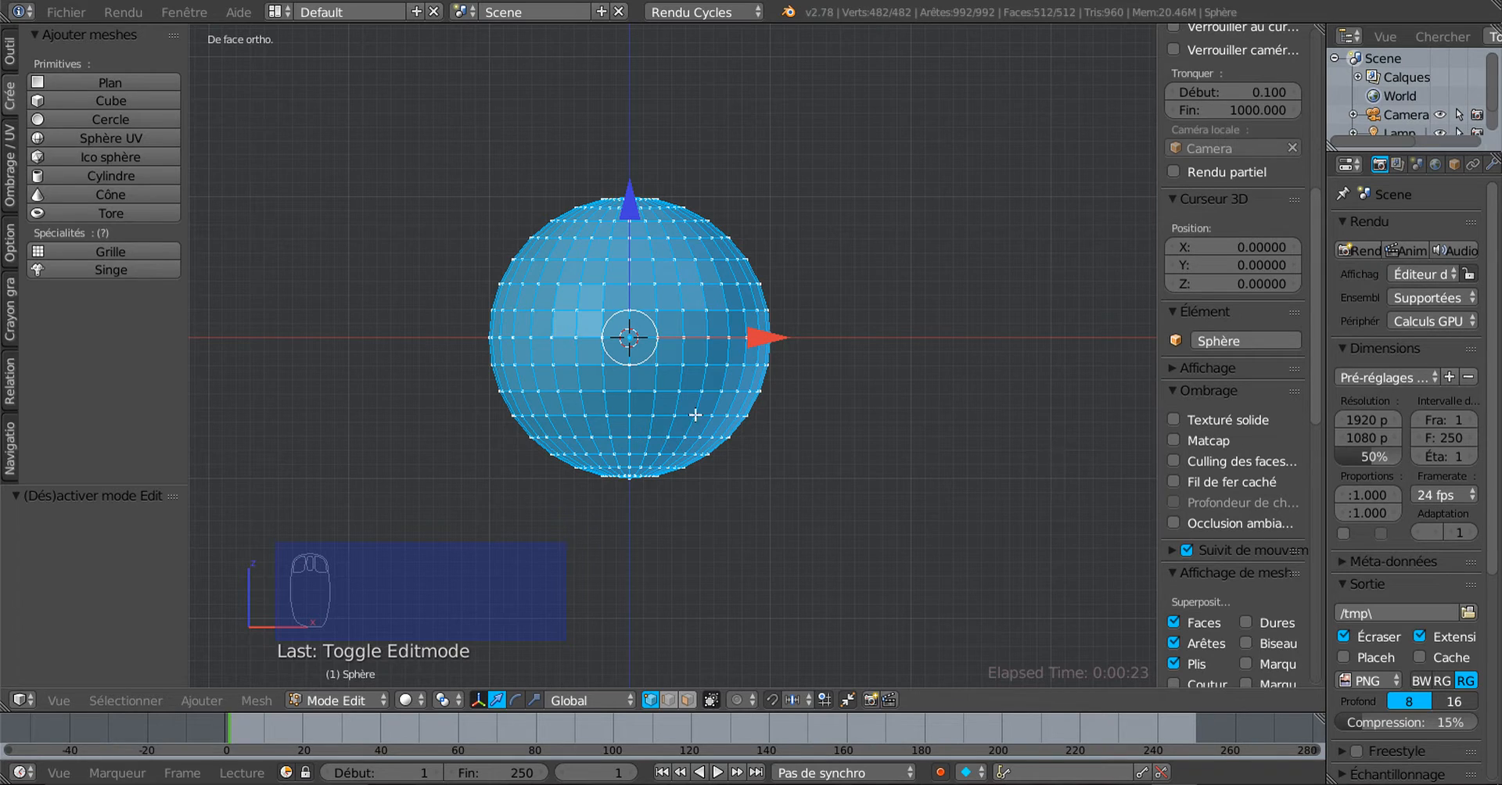
pyautogui.click(1239, 339)
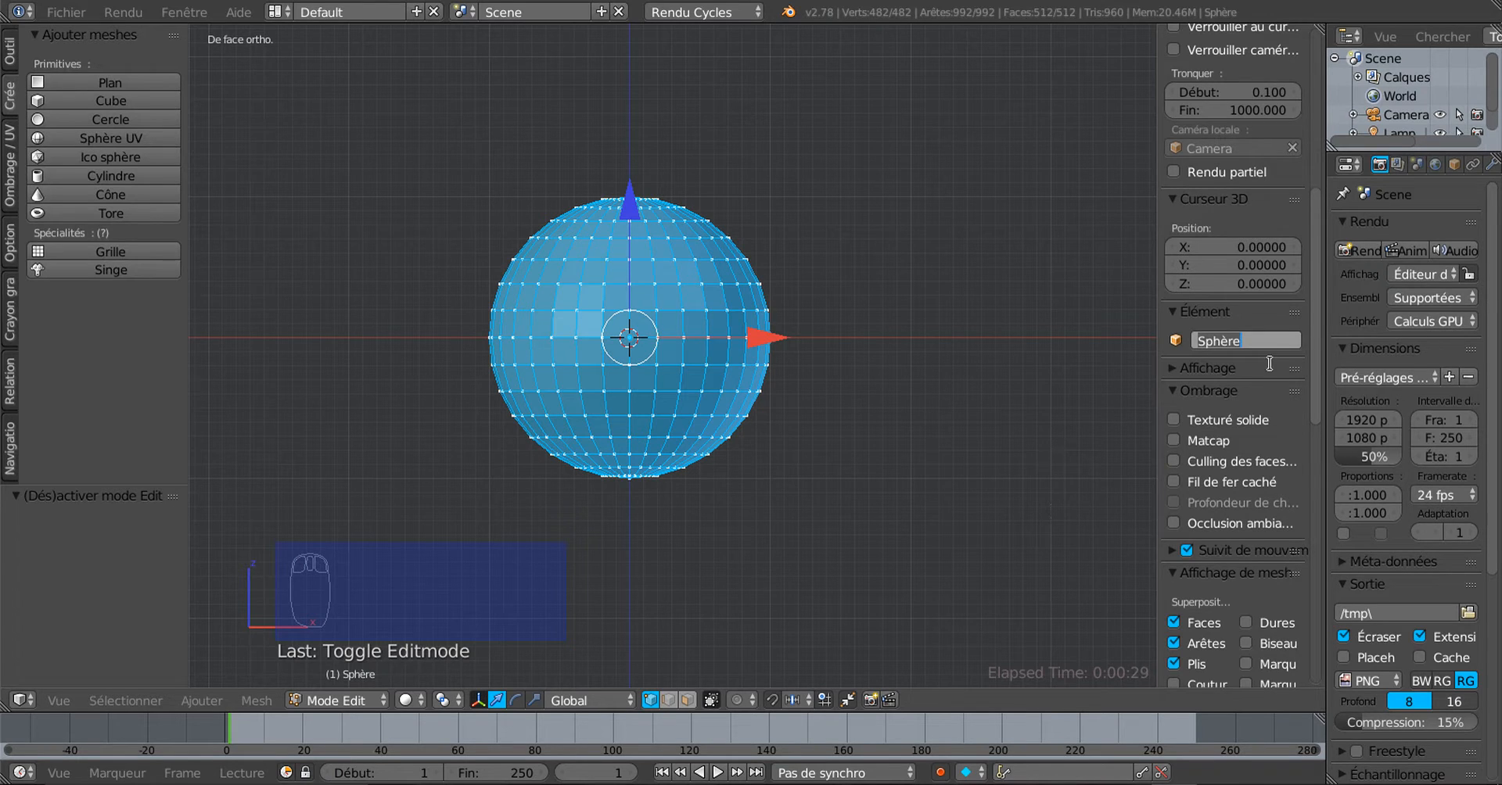
pyautogui.click(1265, 339)
pyautogui.press('BackSpace')
pyautogui.press('BackSpace')
pyautogui.press('BackSpace')
pyautogui.press('BackSpace')
pyautogui.press('BackSpace')
pyautogui.press('BackSpace')
pyautogui.write('cuillie')
pyautogui.press('BackSpace')
pyautogui.write('ere')
pyautogui.press('BackSpace')
pyautogui.press('BackSpace')
pyautogui.press('BackSpace')
pyautogui.press('BackSpace')
pyautogui.press('BackSpace')
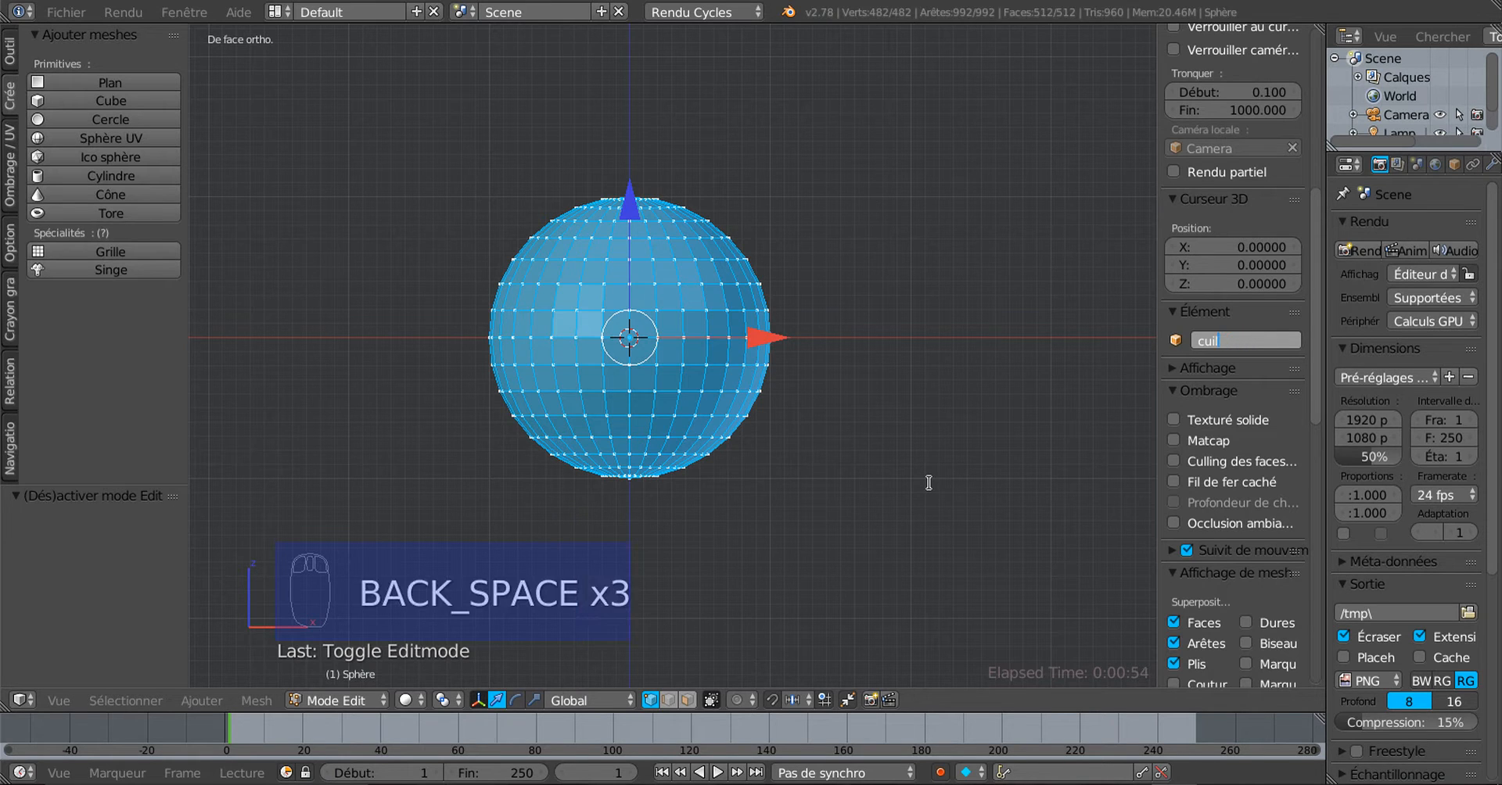
pyautogui.press('BackSpace')
pyautogui.write('lli')
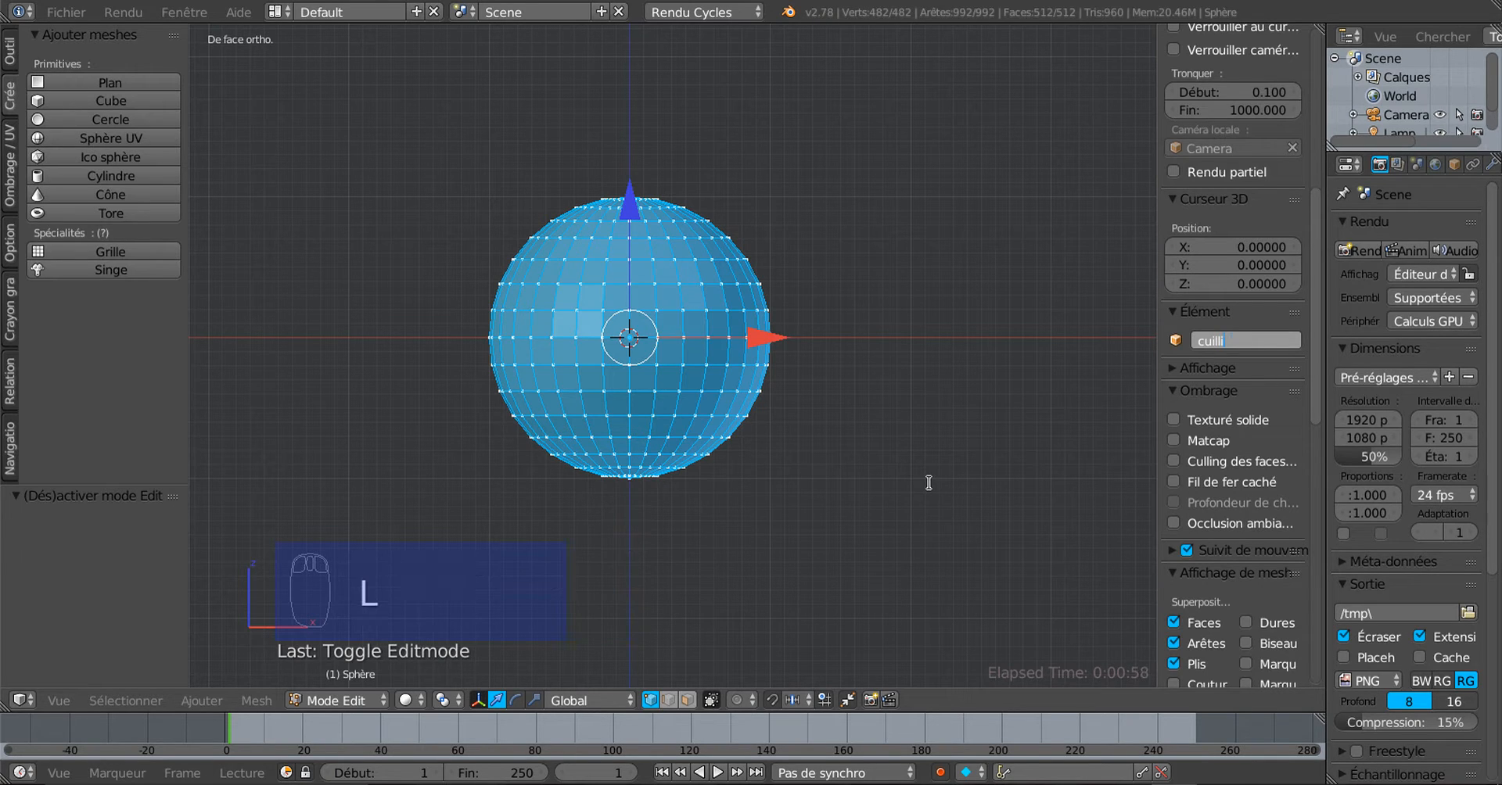
pyautogui.write('ere')
pyautogui.write('soupe')
pyautogui.press('Return')
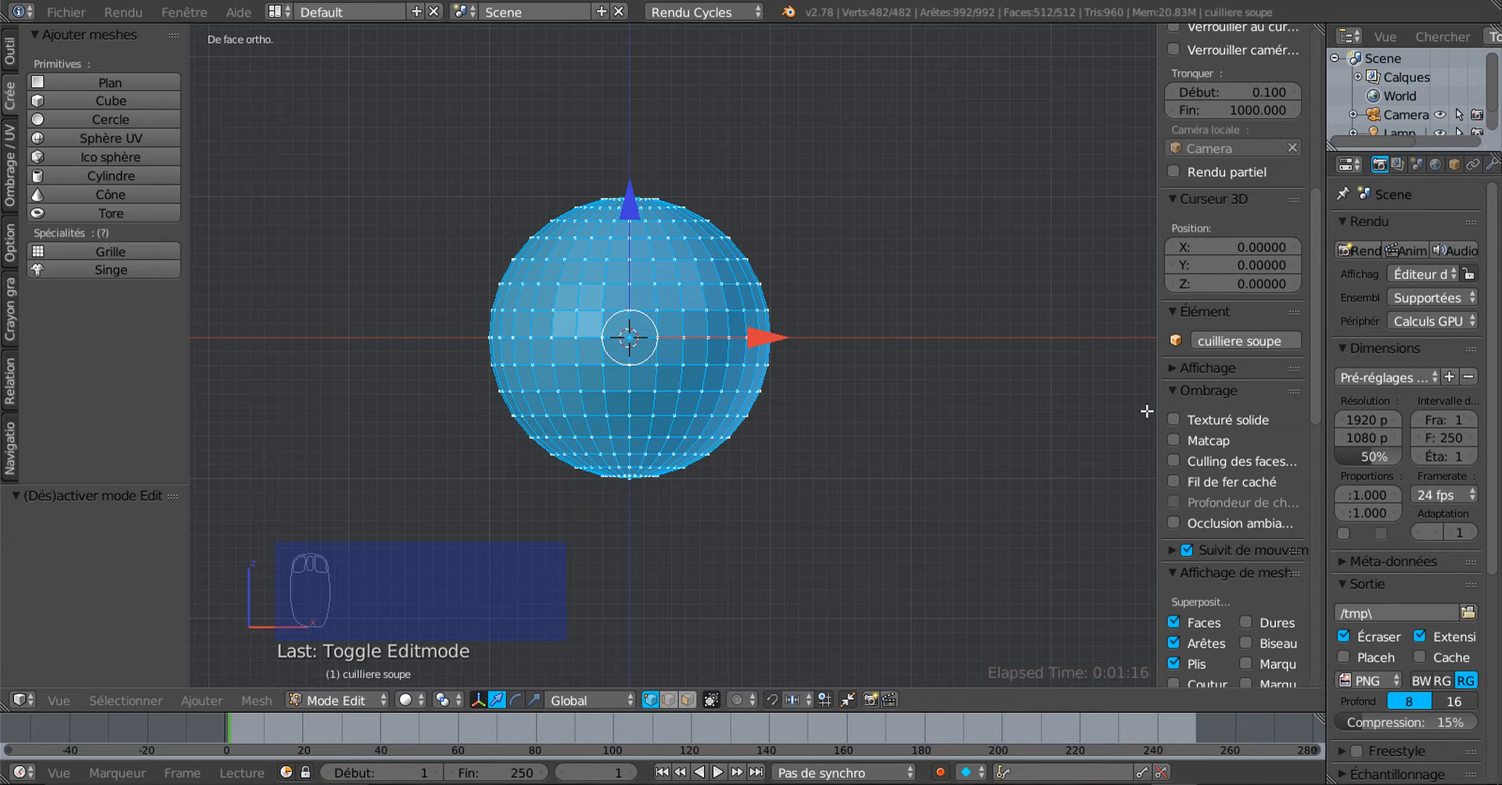
# Enlarge the outliner to show all scene objects and hide the 3D view's properties region
pyautogui.moveTo(1157, 399); pyautogui.dragTo(1214, 397)
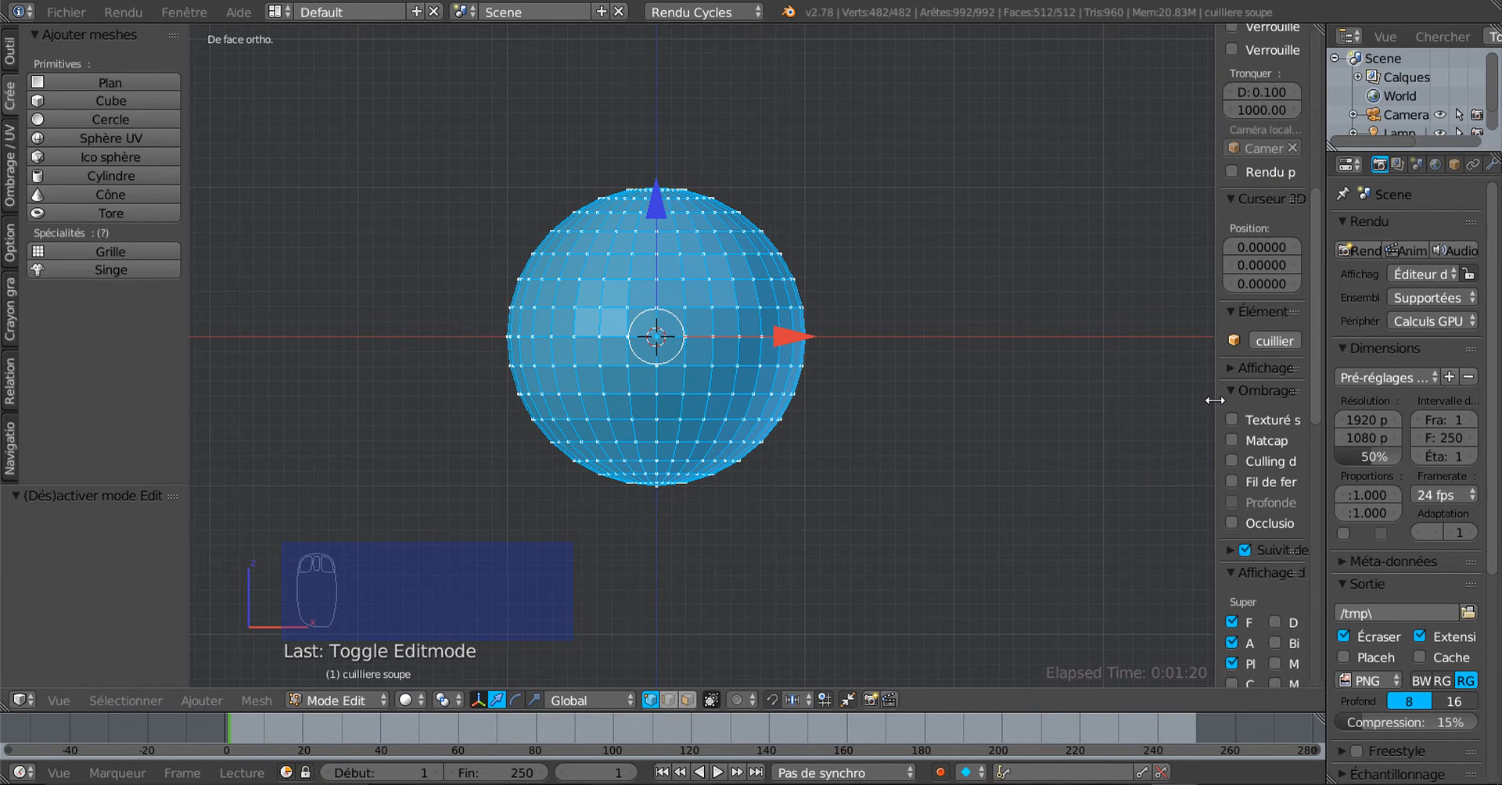
pyautogui.moveTo(1216, 398); pyautogui.dragTo(1091, 402)
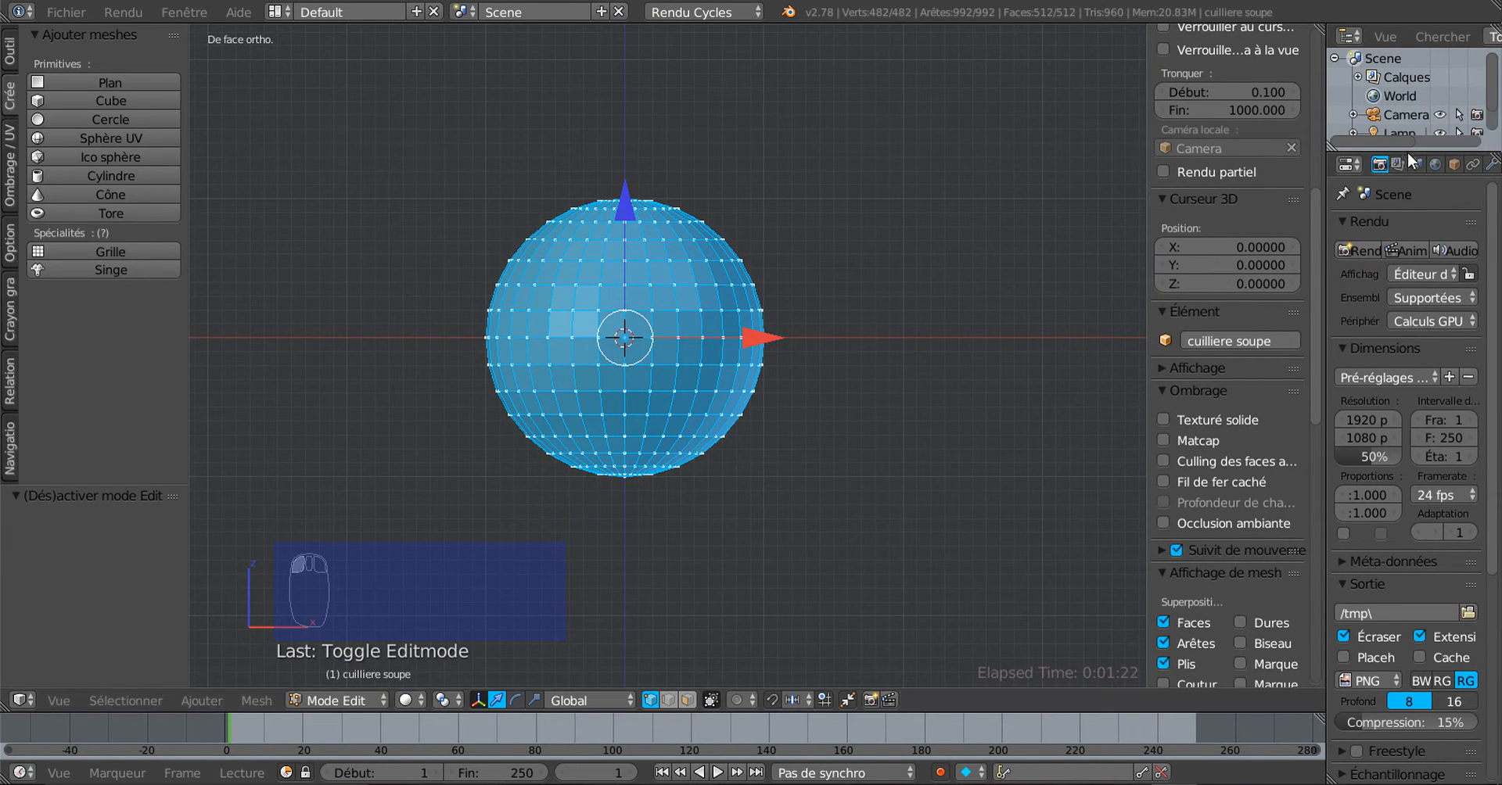
pyautogui.moveTo(1406, 149); pyautogui.dragTo(1410, 272)
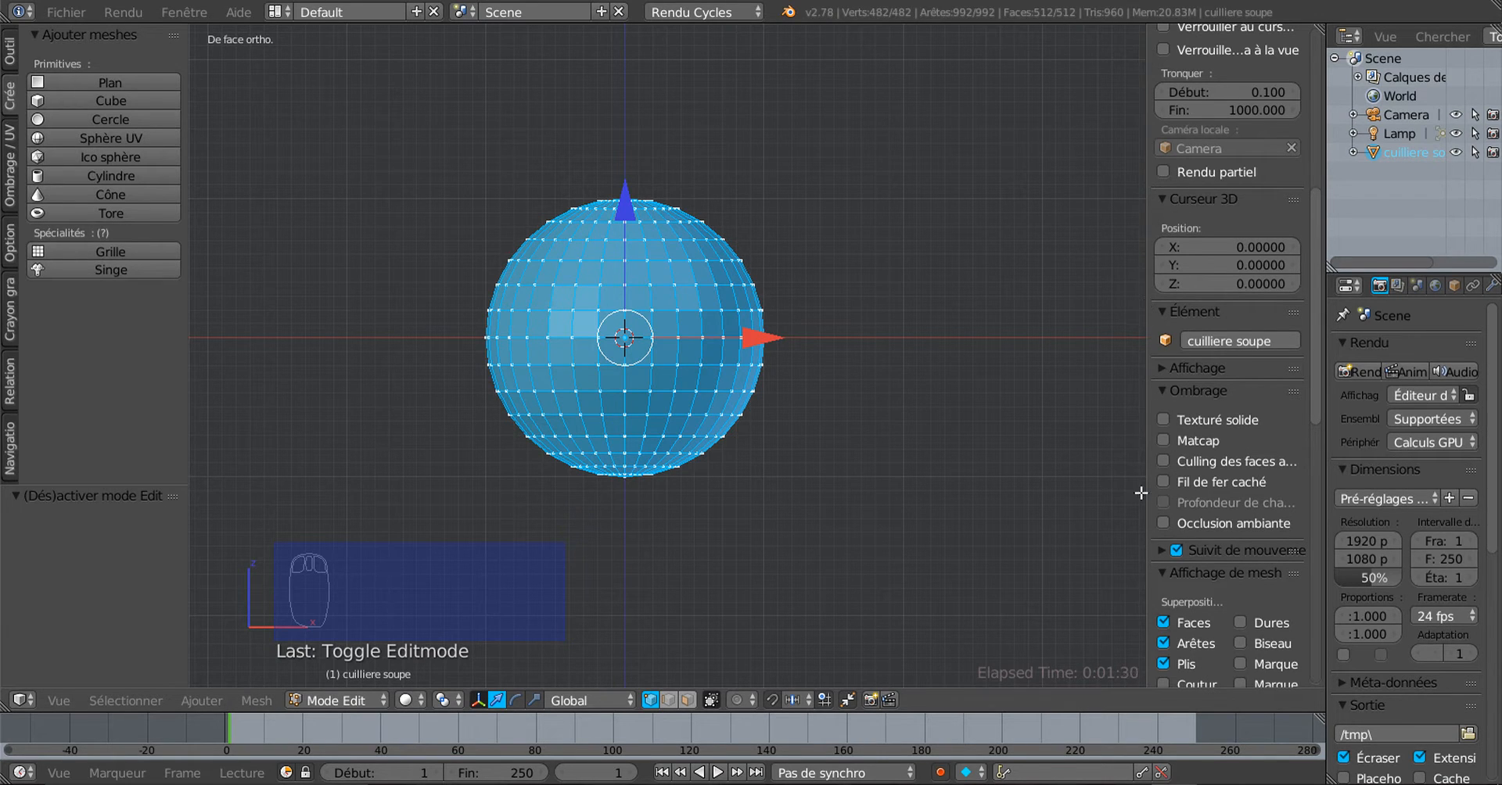
pyautogui.click(1145, 219)
pyautogui.moveTo(1146, 219); pyautogui.dragTo(1208, 227)
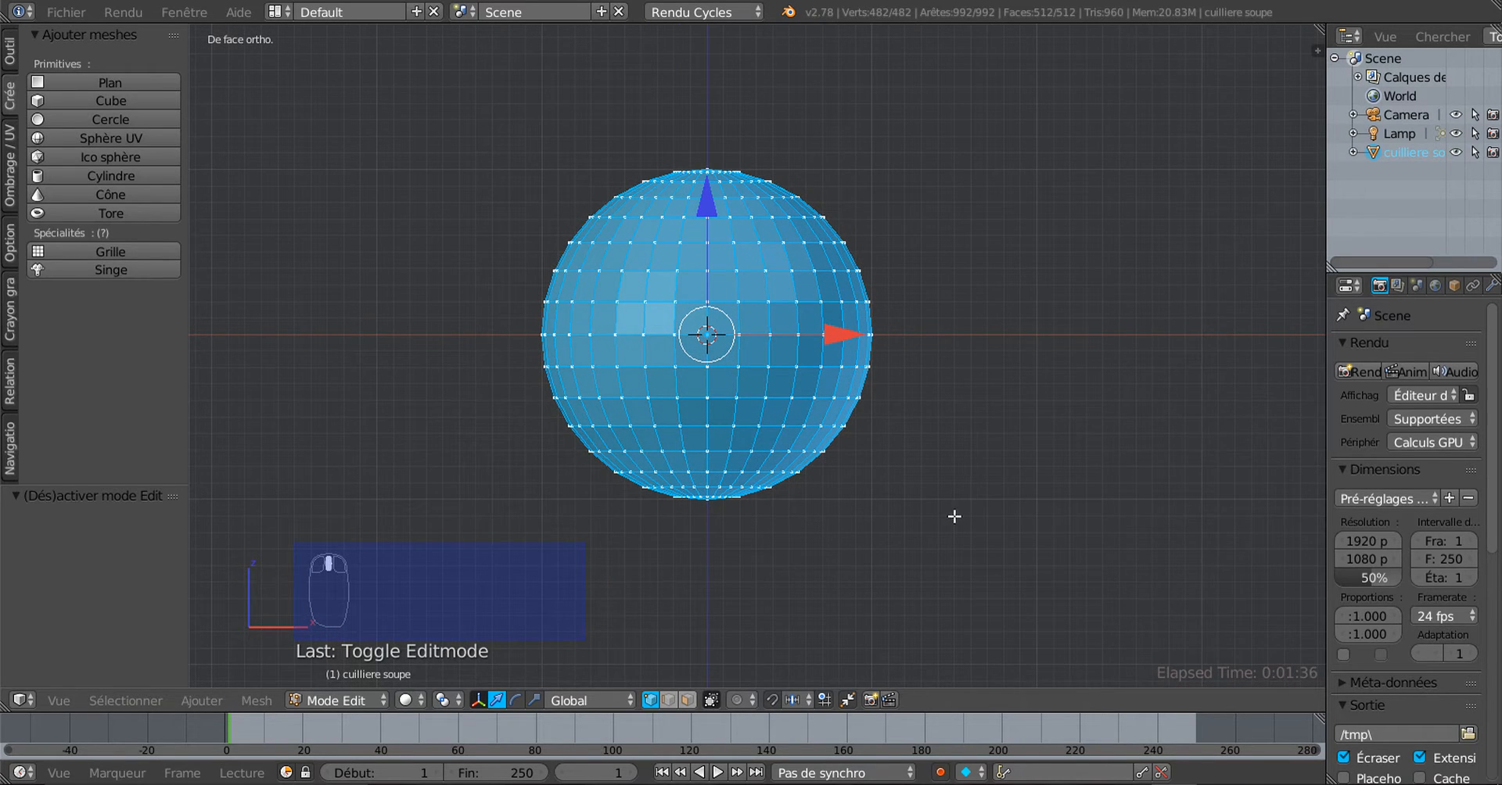
# Un-subdivide the entire sphere mesh with 2 iterations
pyautogui.keyDown('shift'); pyautogui.moveTo(955, 513); pyautogui.dragTo(949, 453, button='middle'); pyautogui.keyUp('shift')
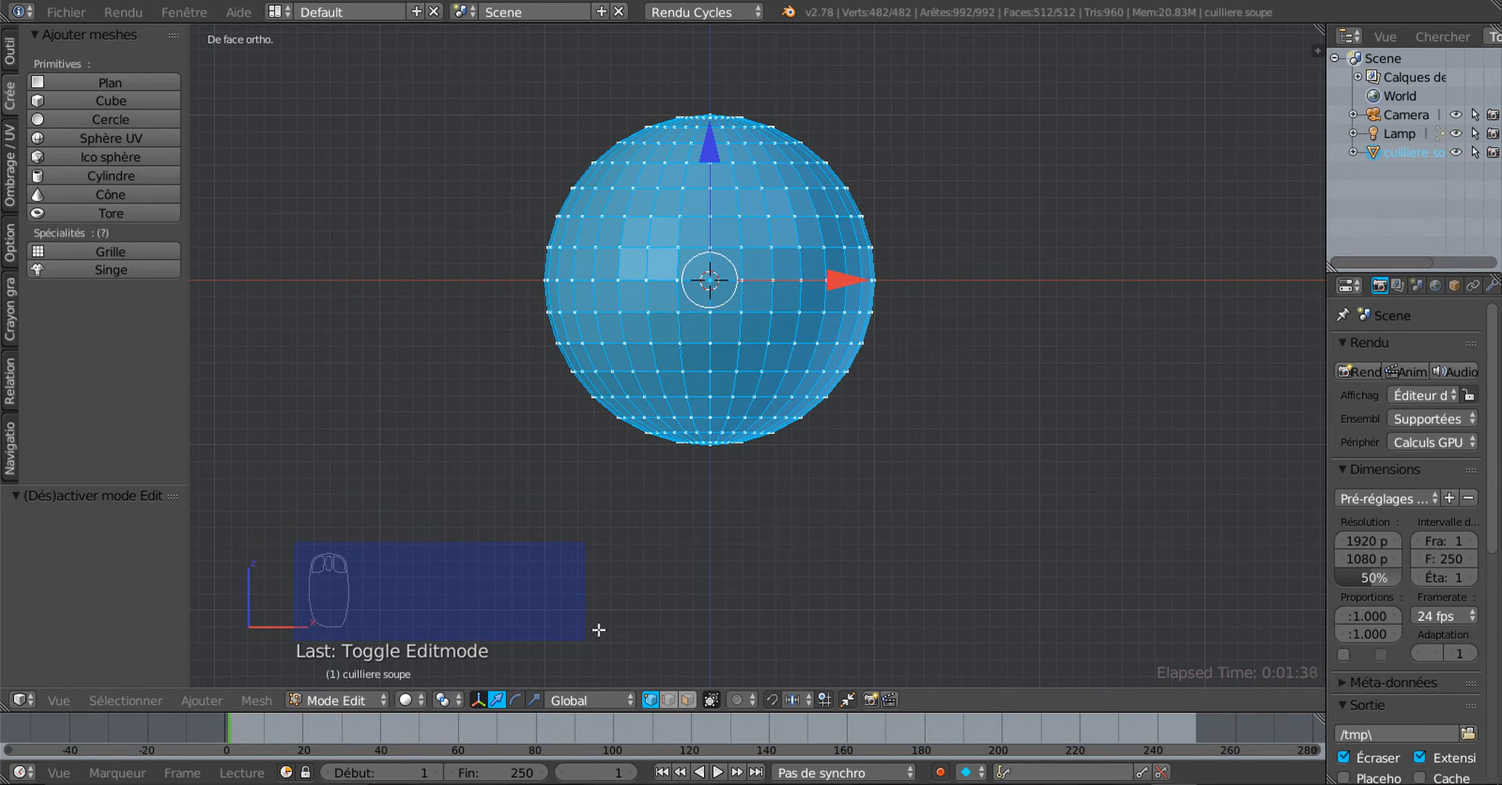
pyautogui.scroll(1, 719, 373)
pyautogui.keyDown('shift'); pyautogui.moveTo(835, 416); pyautogui.dragTo(853, 452, button='middle'); pyautogui.keyUp('shift')
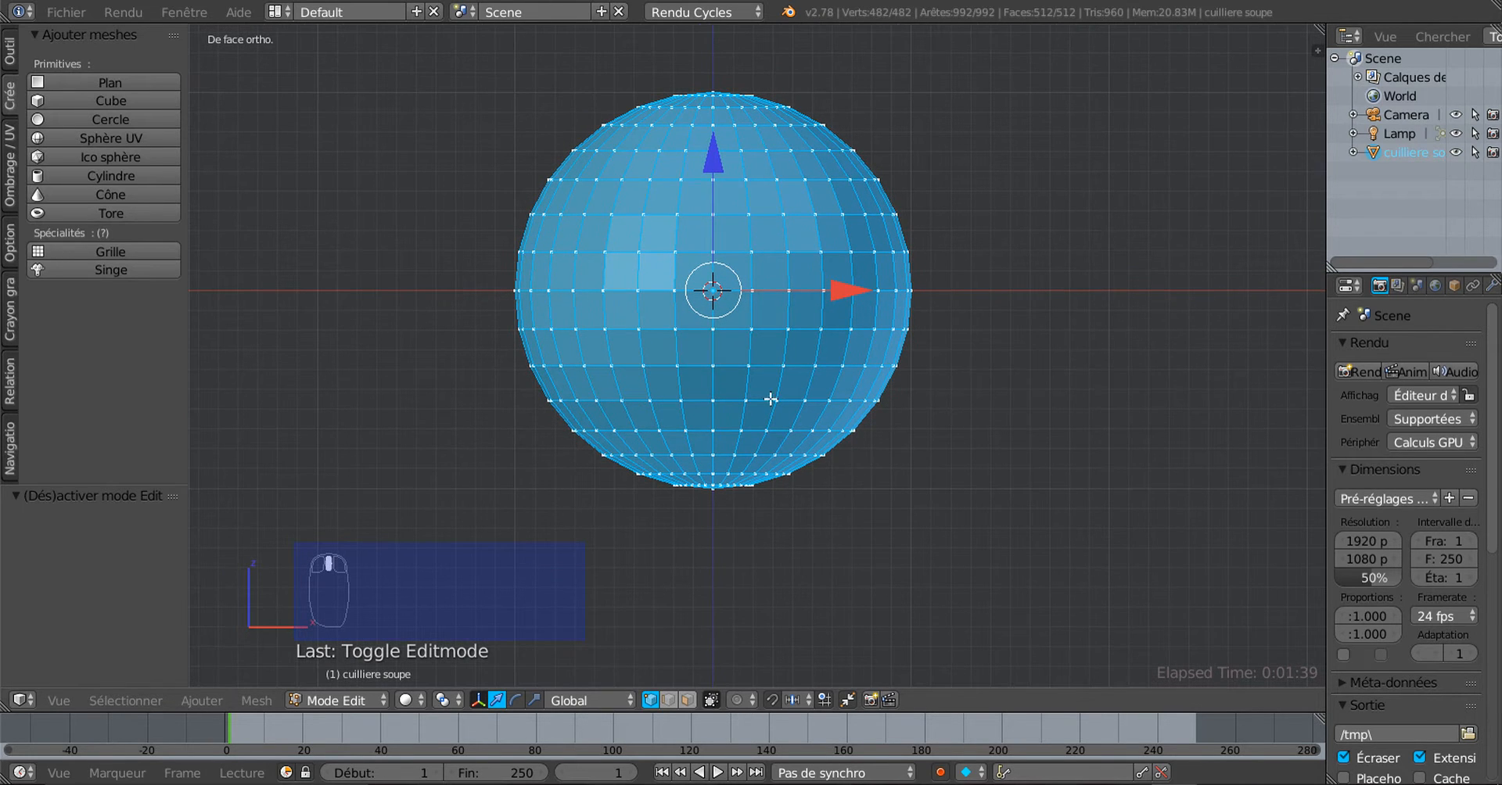
pyautogui.click(253, 700)
pyautogui.click(256, 700)
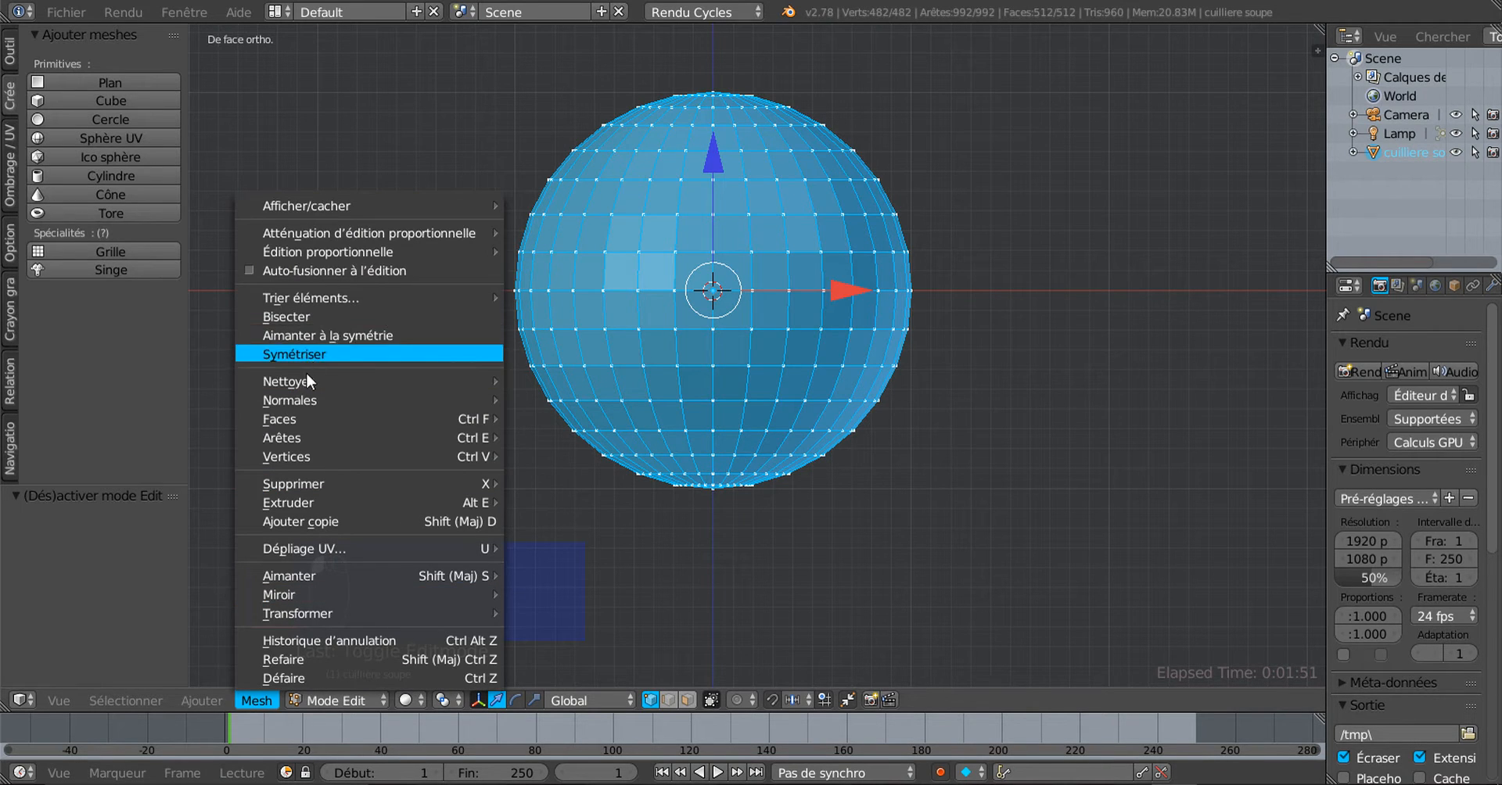
pyautogui.moveTo(299, 419)
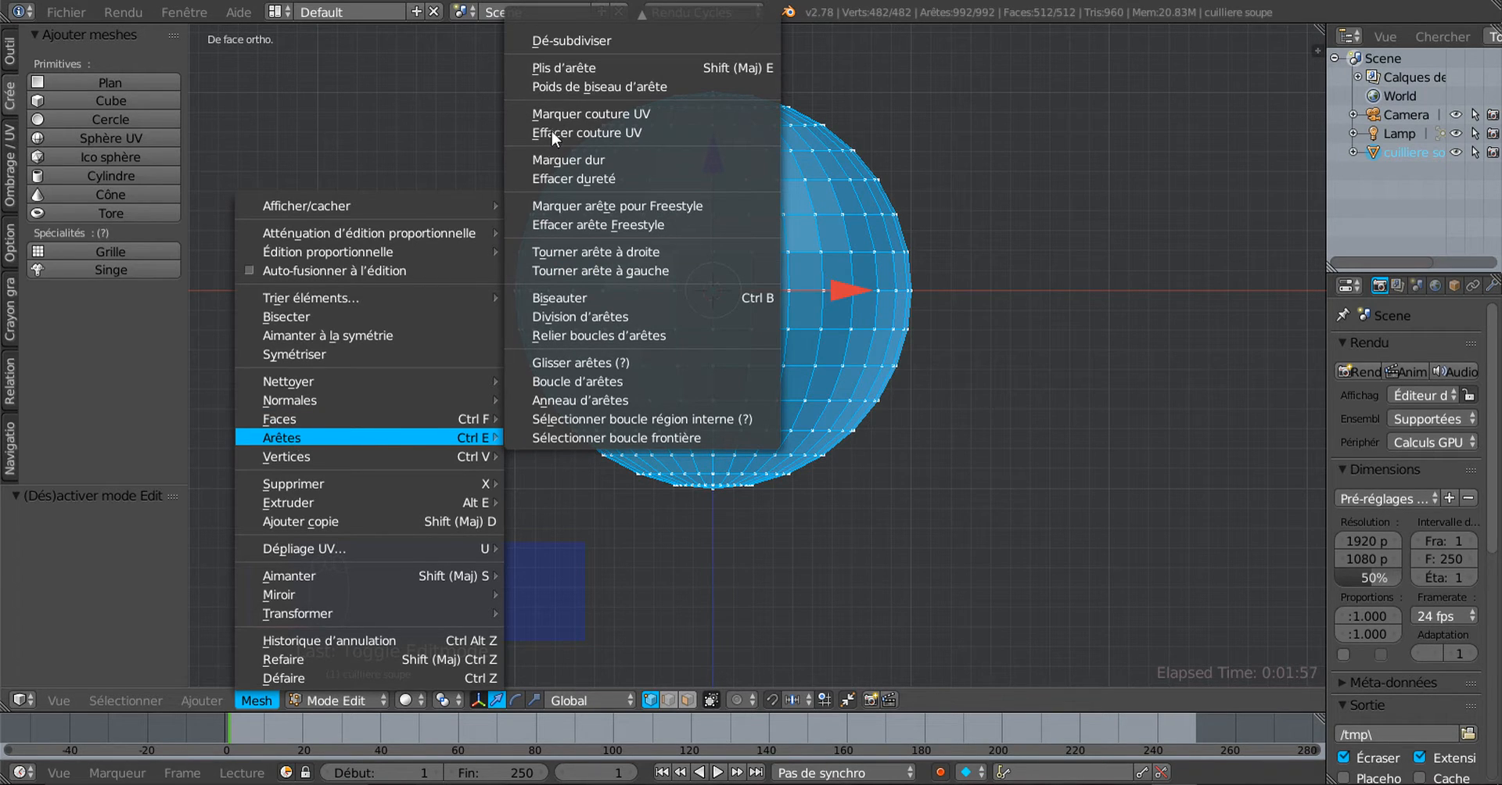
pyautogui.click(586, 39)
pyautogui.scroll(1, 741, 429)
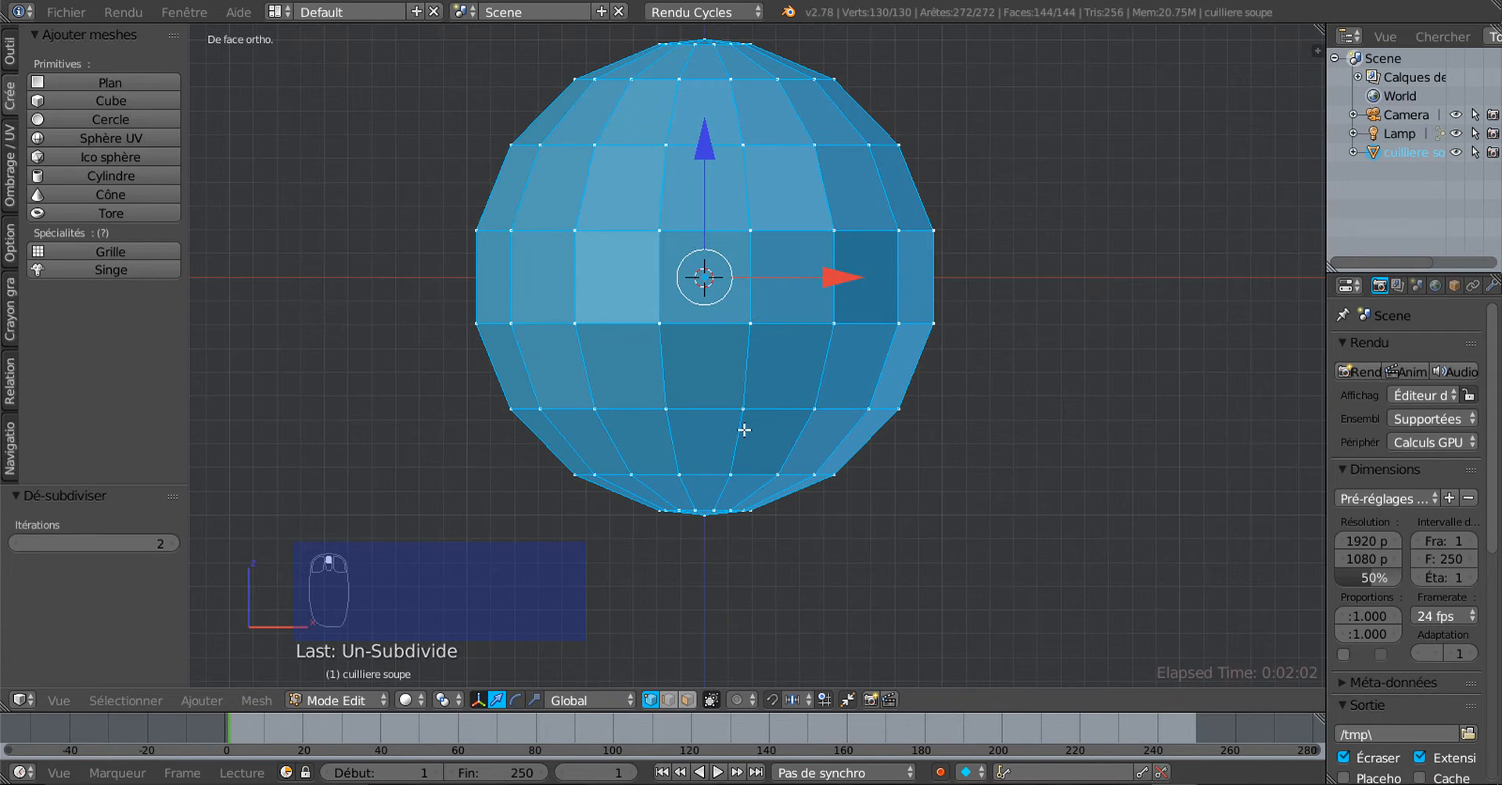
# Try ripping the mesh along the second edge loop below the sphere's equator, and undo the rip
pyautogui.press('super')
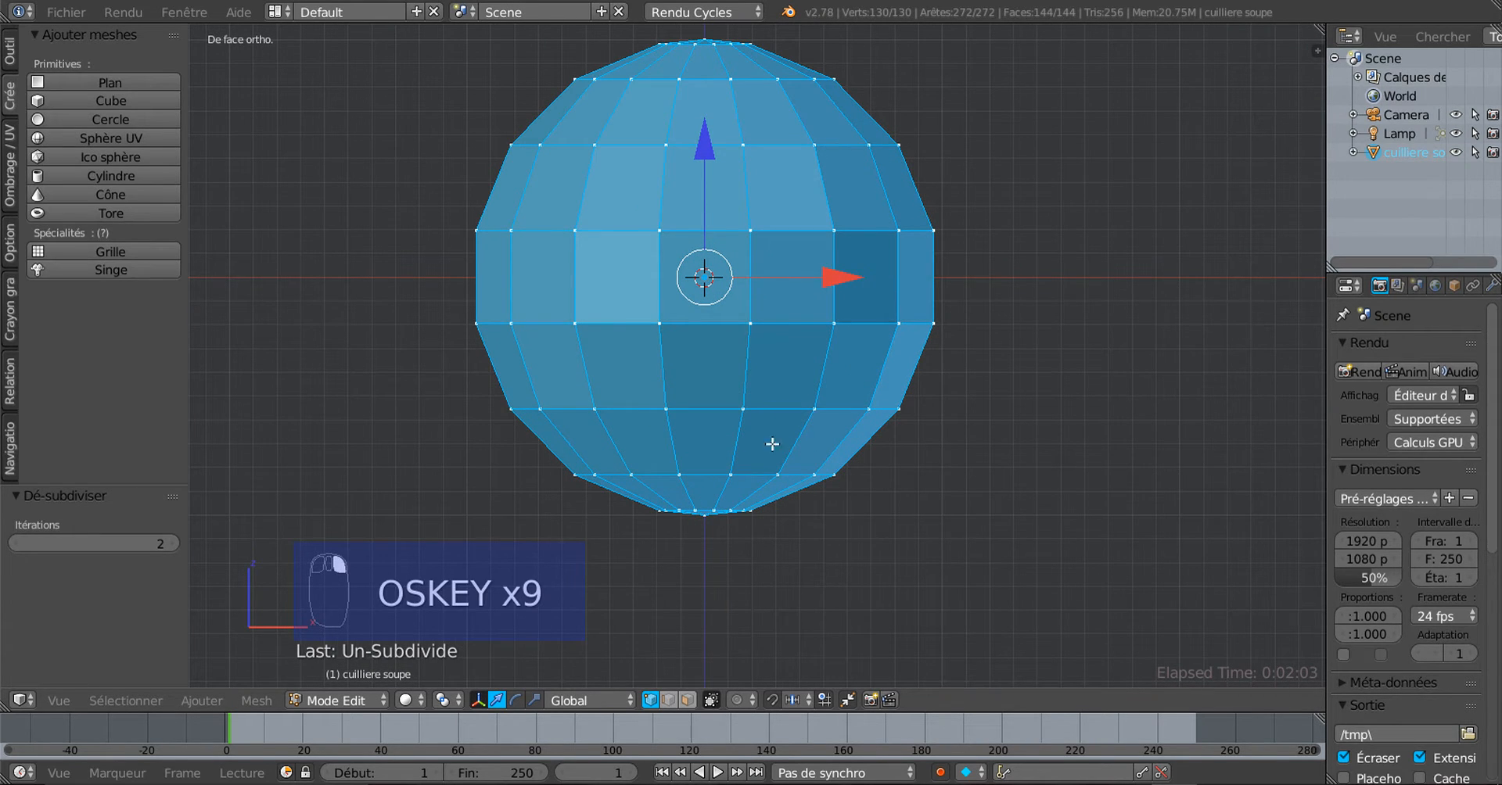
pyautogui.press('super')
pyautogui.keyDown('alt'); pyautogui.rightClick(775, 412); pyautogui.keyUp('alt')
pyautogui.scroll(-3, 903, 447)
pyautogui.scroll(1, 895, 476)
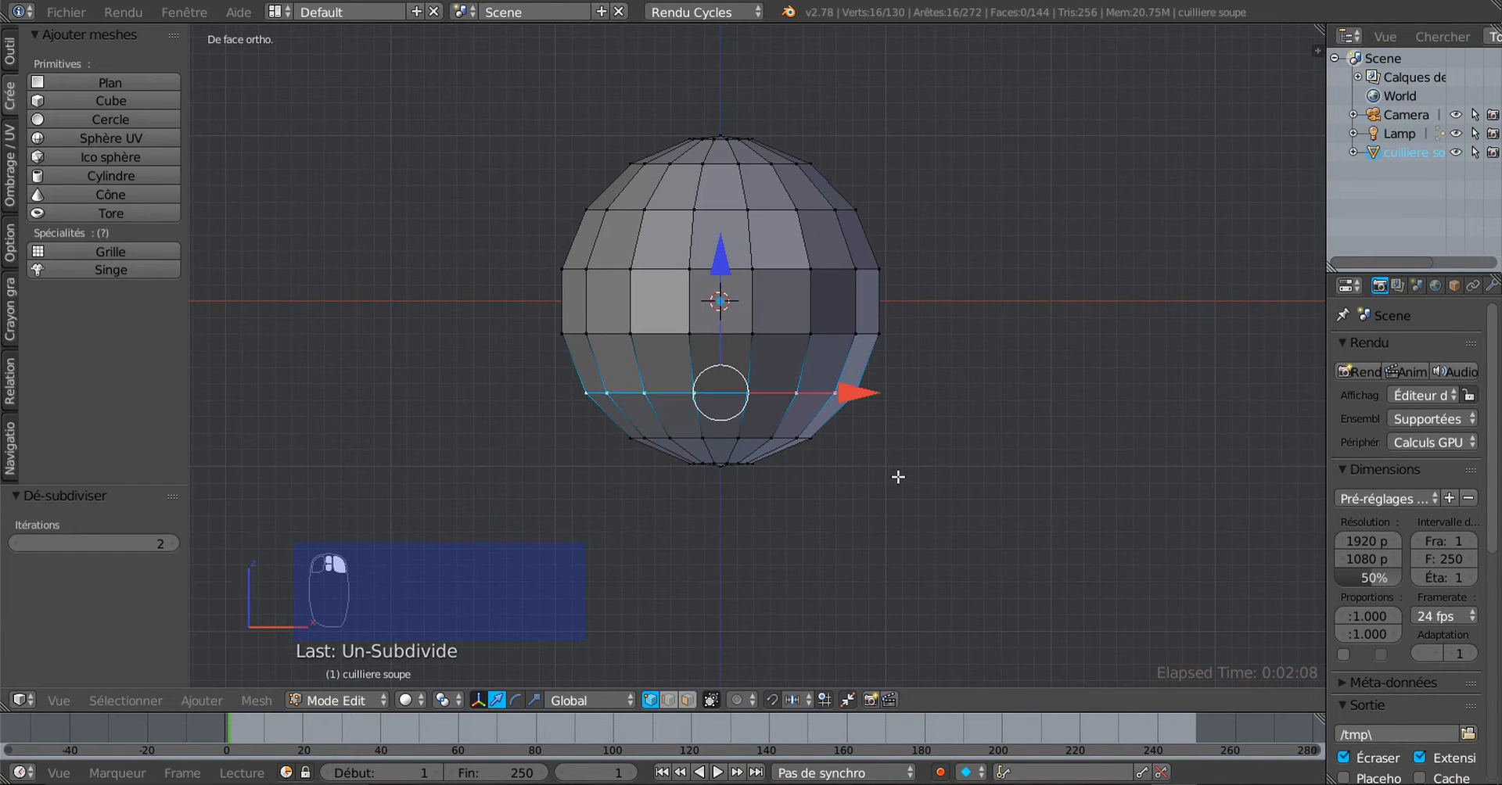
pyautogui.press('v')
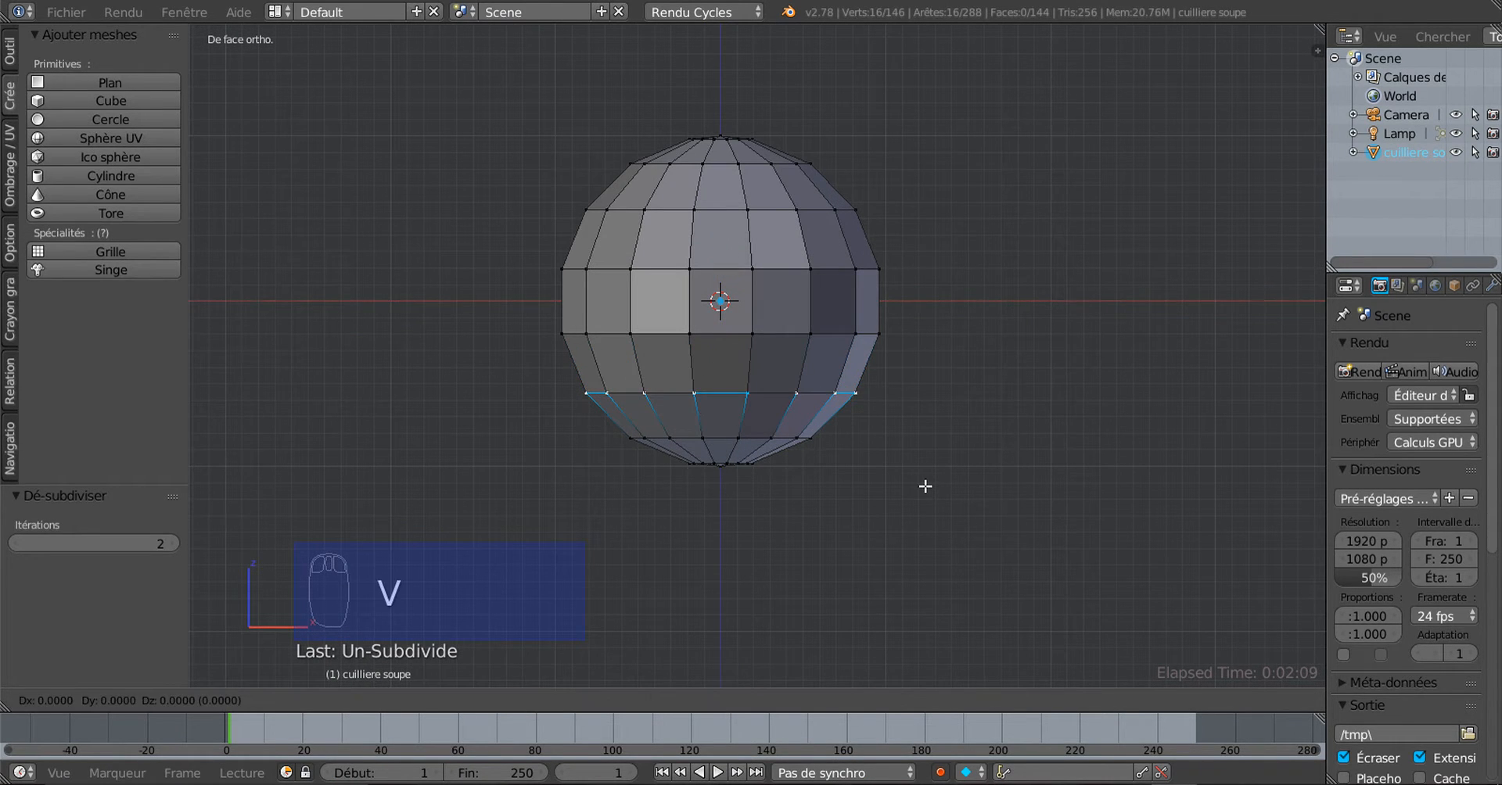
pyautogui.click(926, 487)
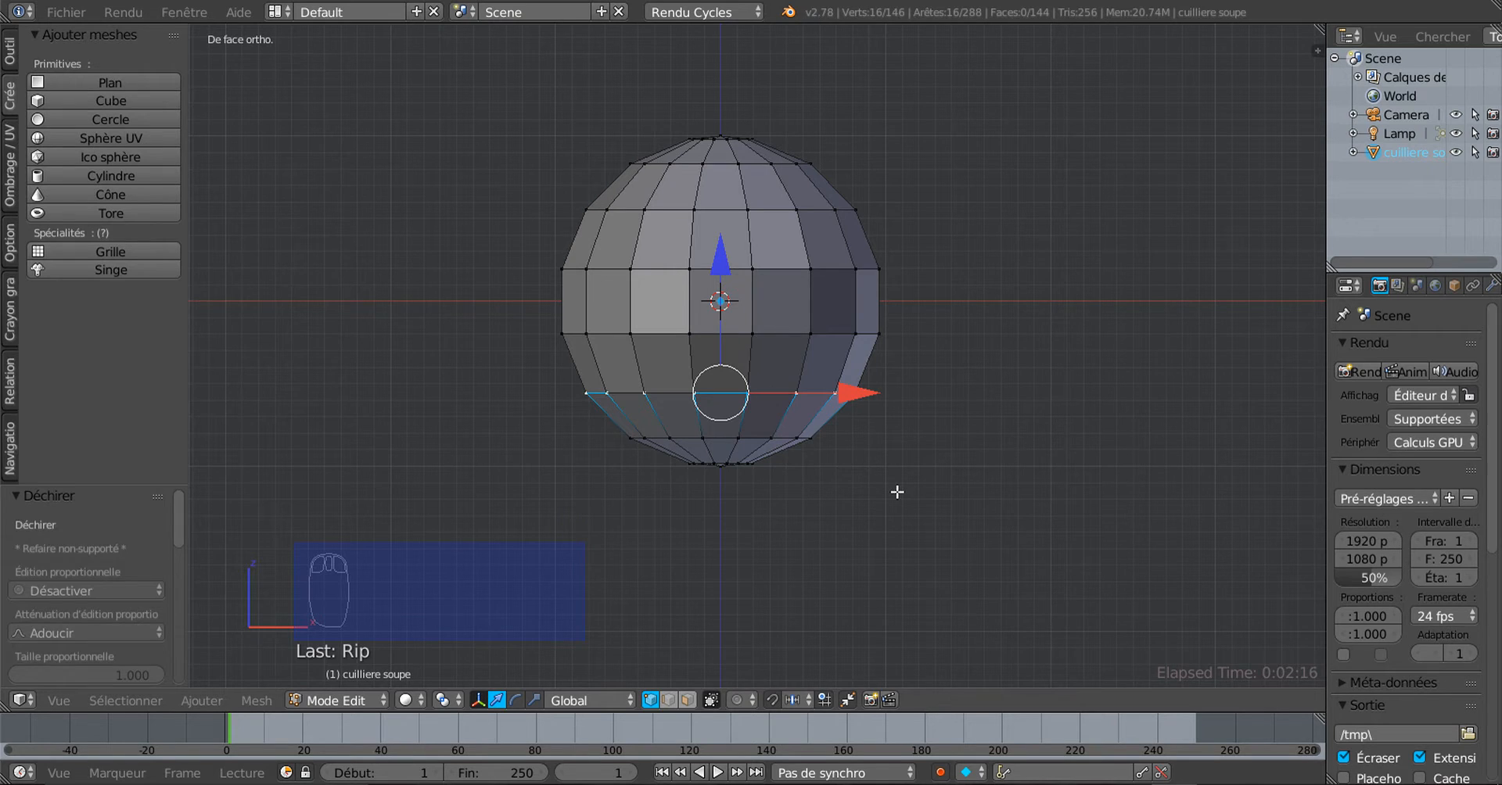
pyautogui.hotkey('ctrl', 'z')
pyautogui.scroll(2, 821, 526)
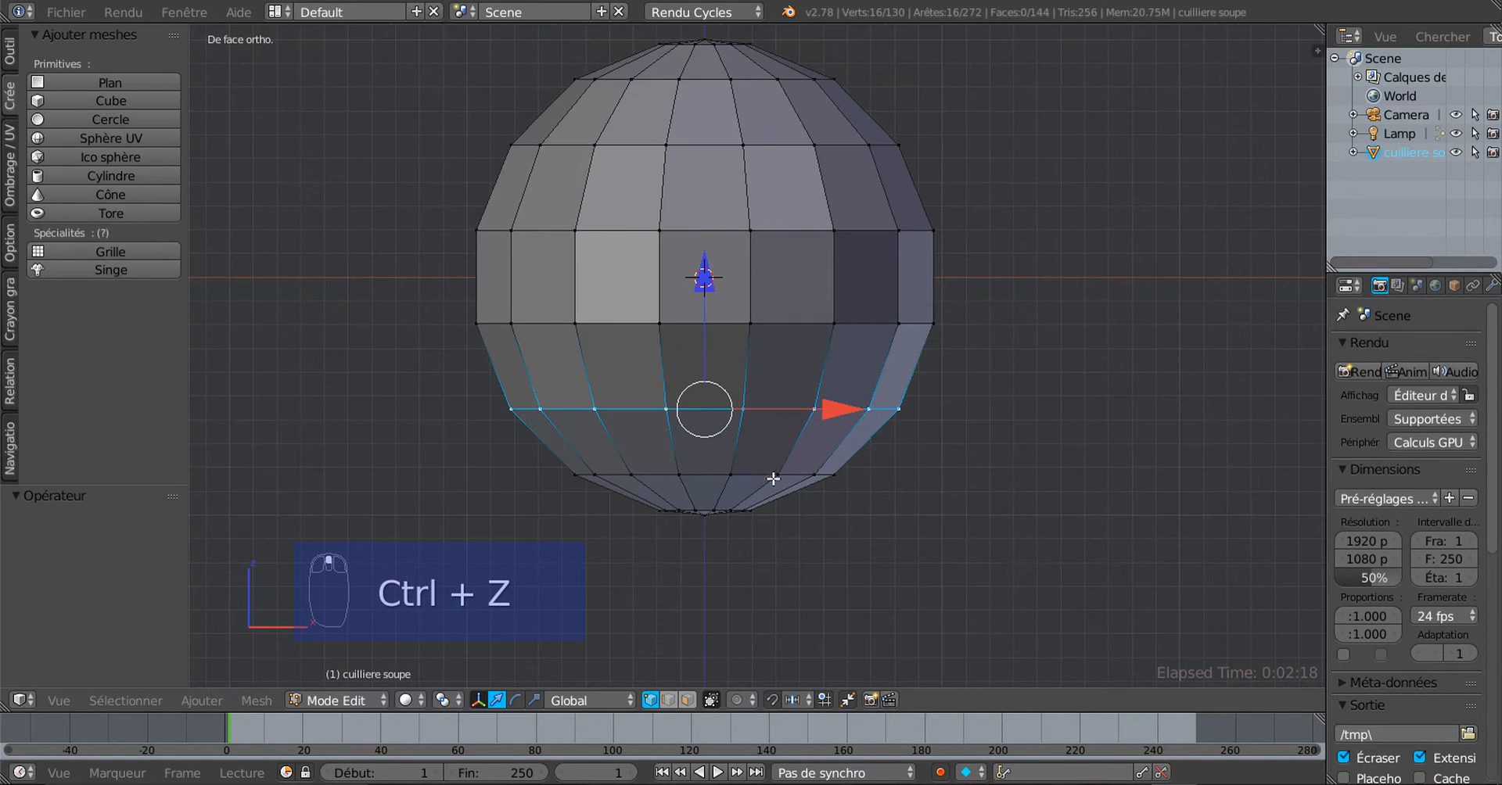
# Rip the mesh in place along the second edge loop below the sphere's equator
pyautogui.keyDown('alt'); pyautogui.rightClick(788, 322); pyautogui.keyUp('alt')
pyautogui.keyDown('alt'); pyautogui.rightClick(803, 236); pyautogui.keyUp('alt')
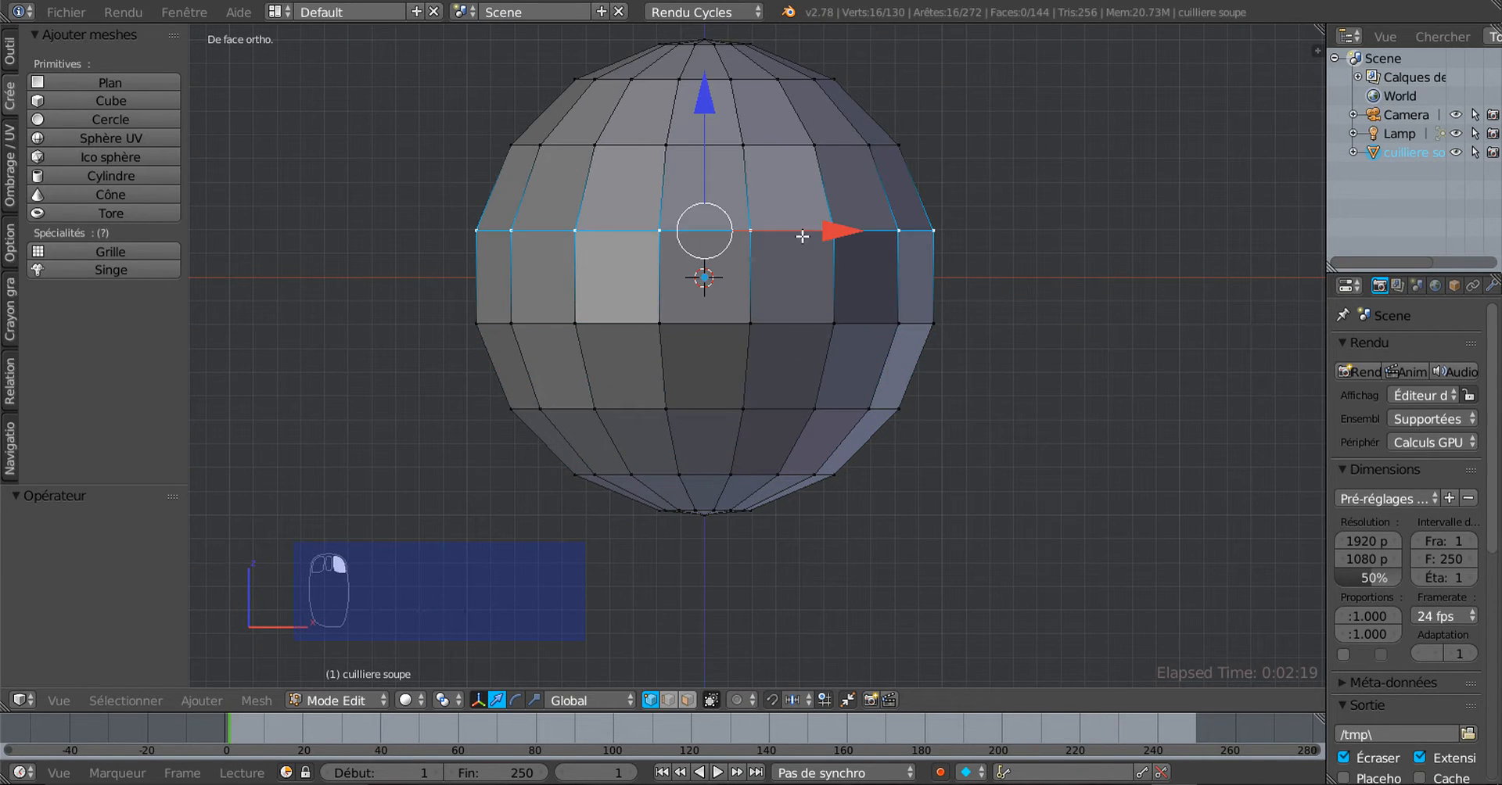
pyautogui.keyDown('alt'); pyautogui.rightClick(842, 148); pyautogui.keyUp('alt')
pyautogui.keyDown('alt'); pyautogui.rightClick(757, 81); pyautogui.keyUp('alt')
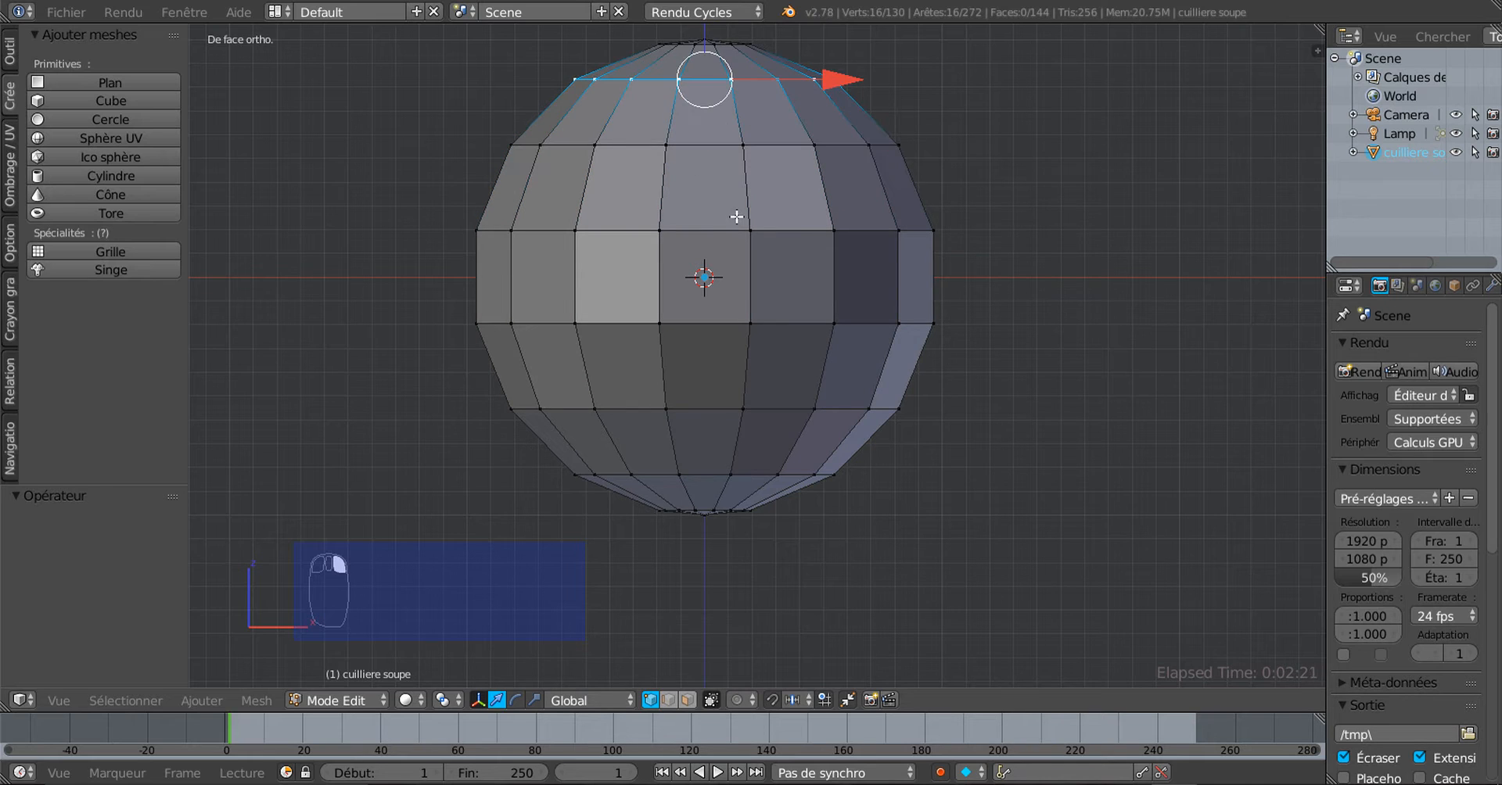
pyautogui.keyDown('alt'); pyautogui.rightClick(792, 233); pyautogui.keyUp('alt')
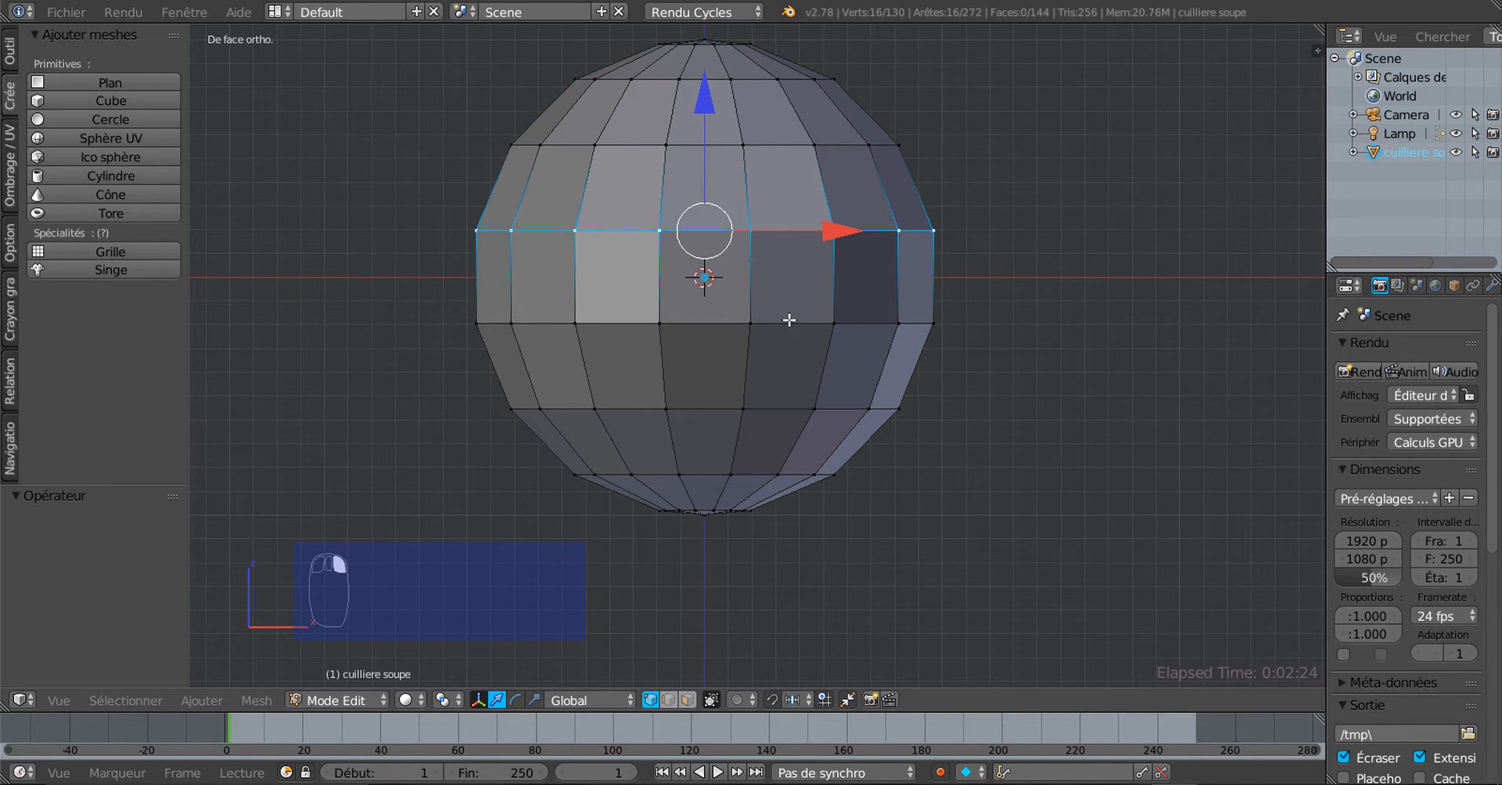
pyautogui.keyDown('alt'); pyautogui.rightClick(789, 321); pyautogui.keyUp('alt')
pyautogui.keyDown('alt'); pyautogui.rightClick(770, 409); pyautogui.keyUp('alt')
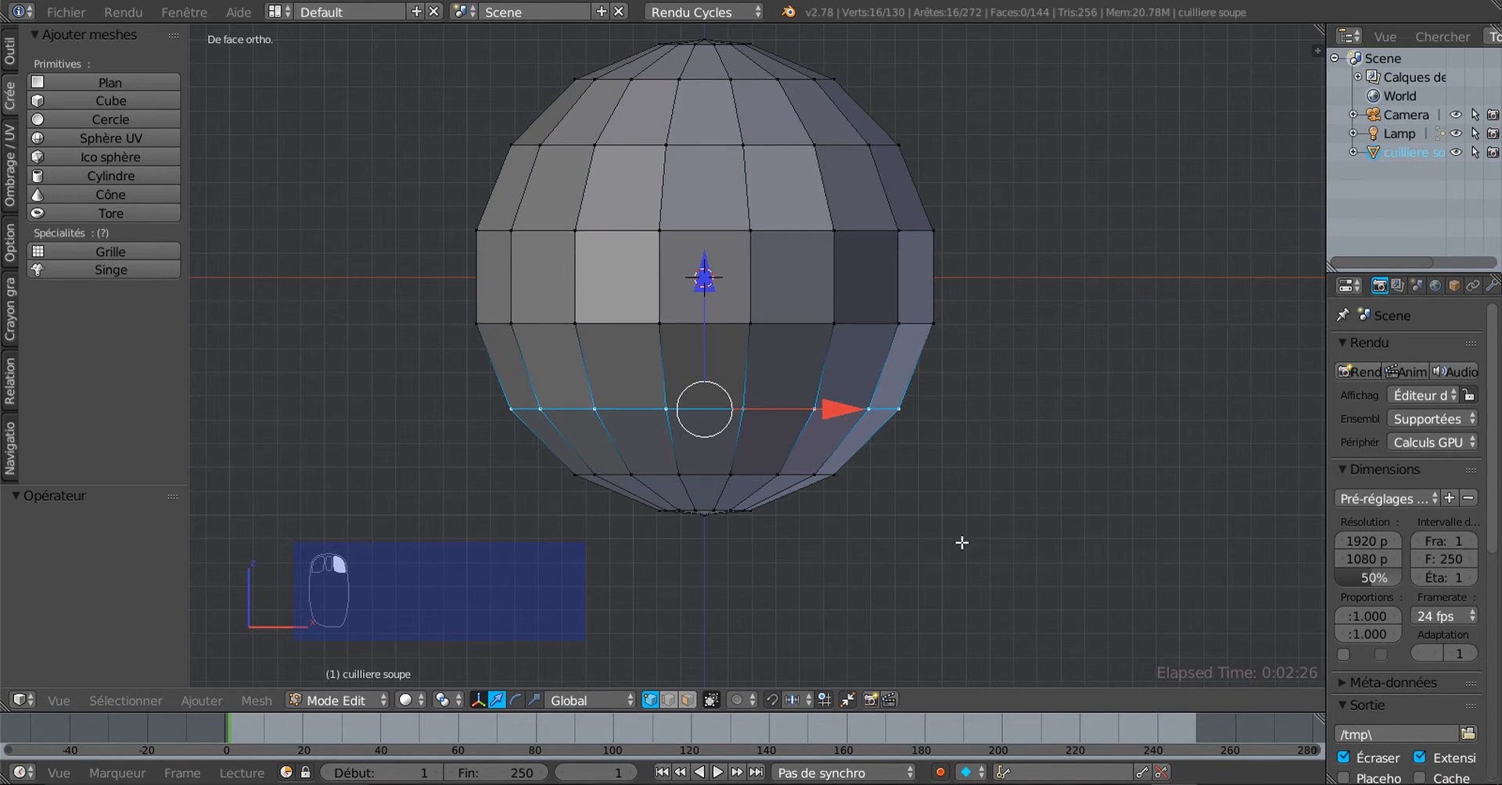
pyautogui.press('v')
pyautogui.click(961, 542)
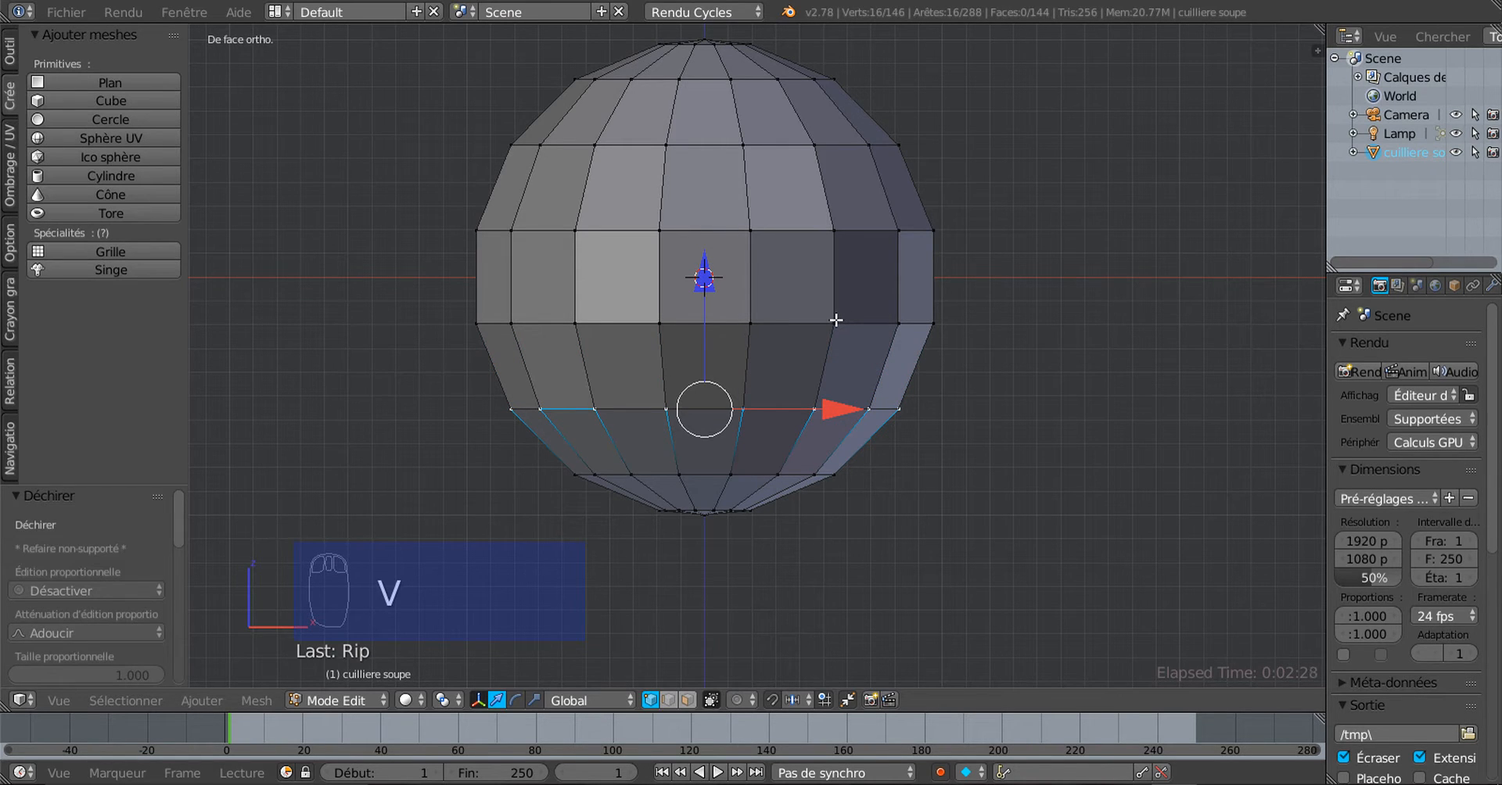
# Select all vertices linked to the sphere's upper portion above the rip and delete them
pyautogui.rightClick(834, 323)
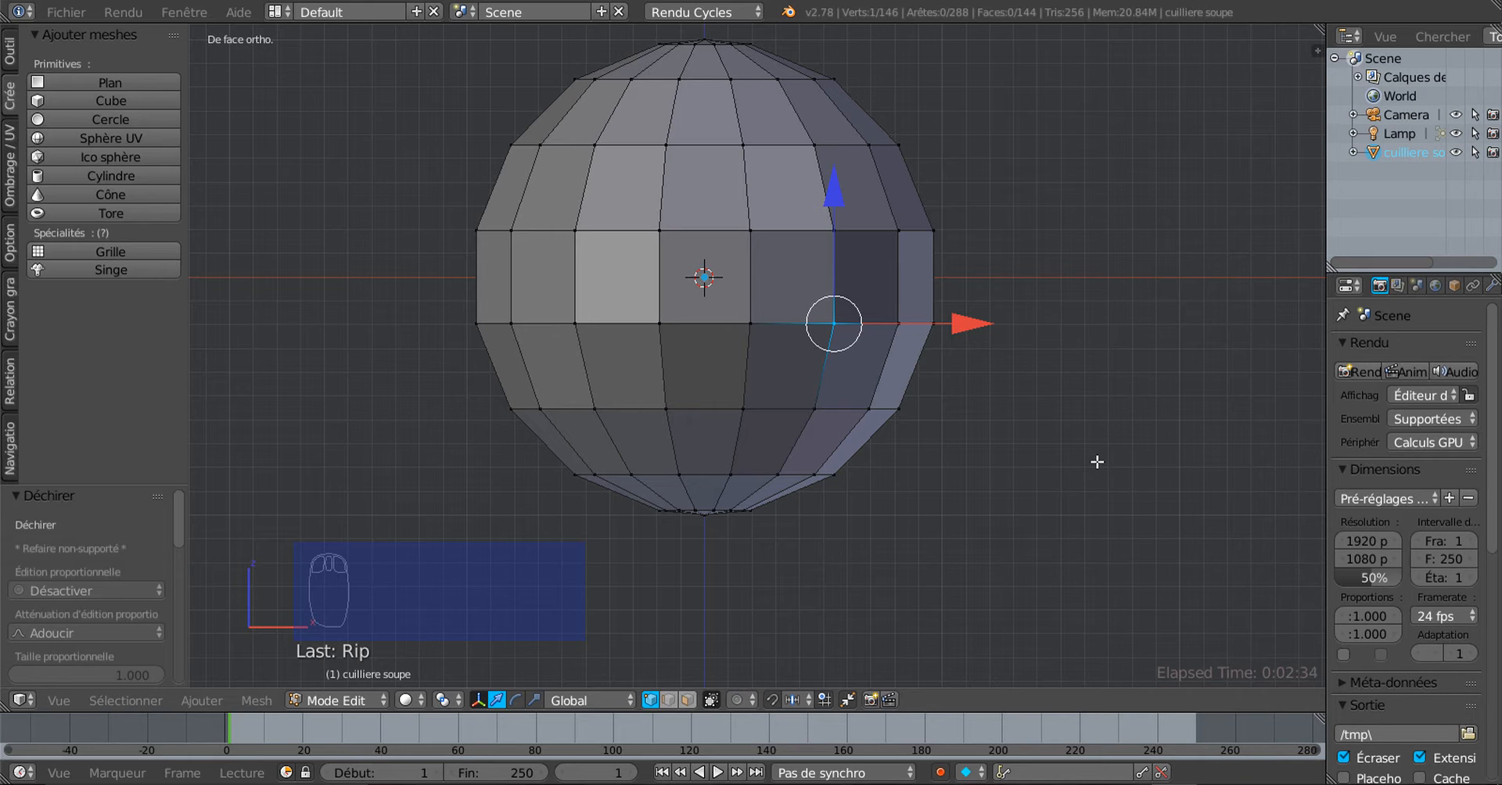
pyautogui.hotkey('ctrl', 'l')
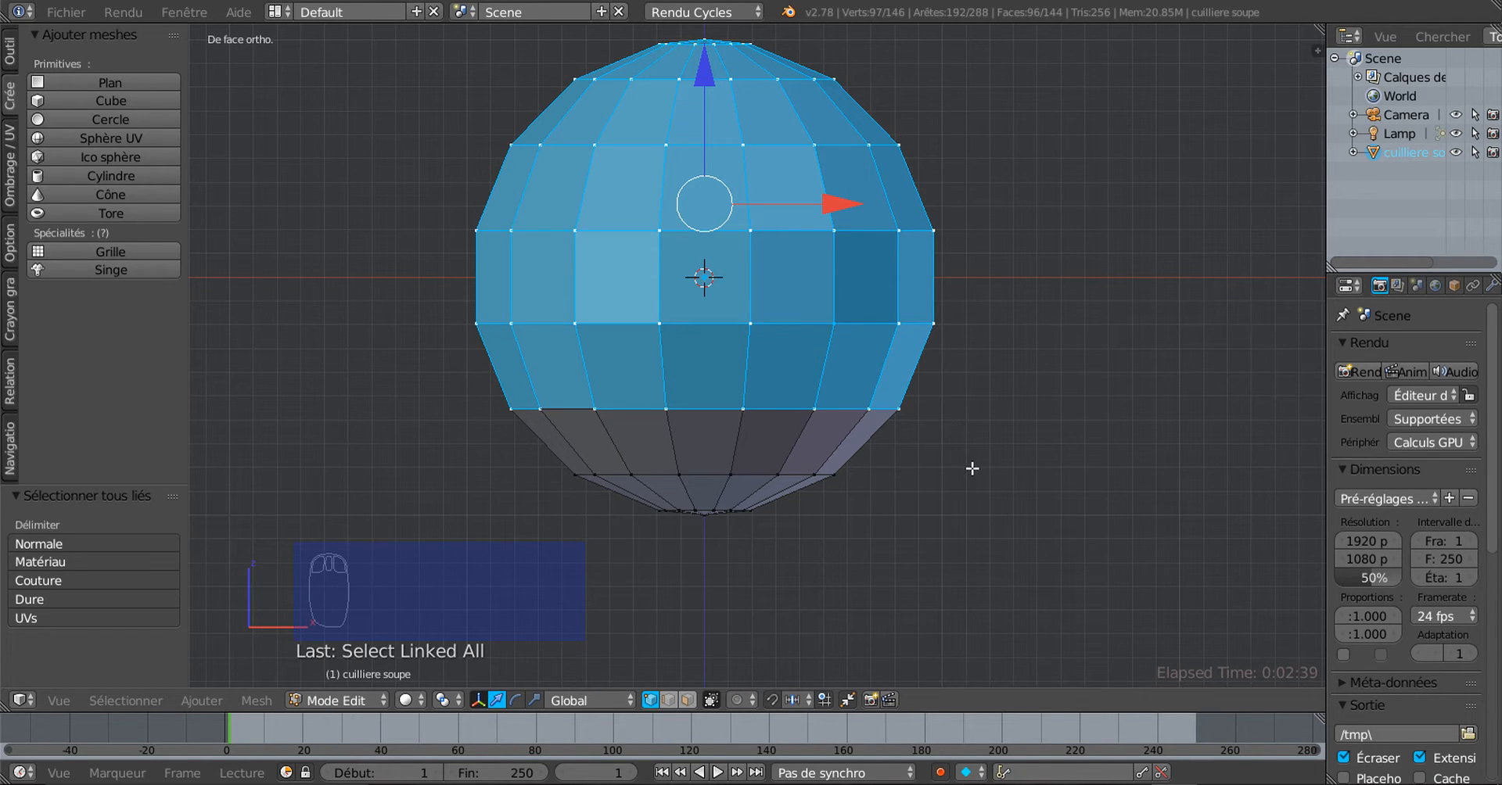
pyautogui.press('x')
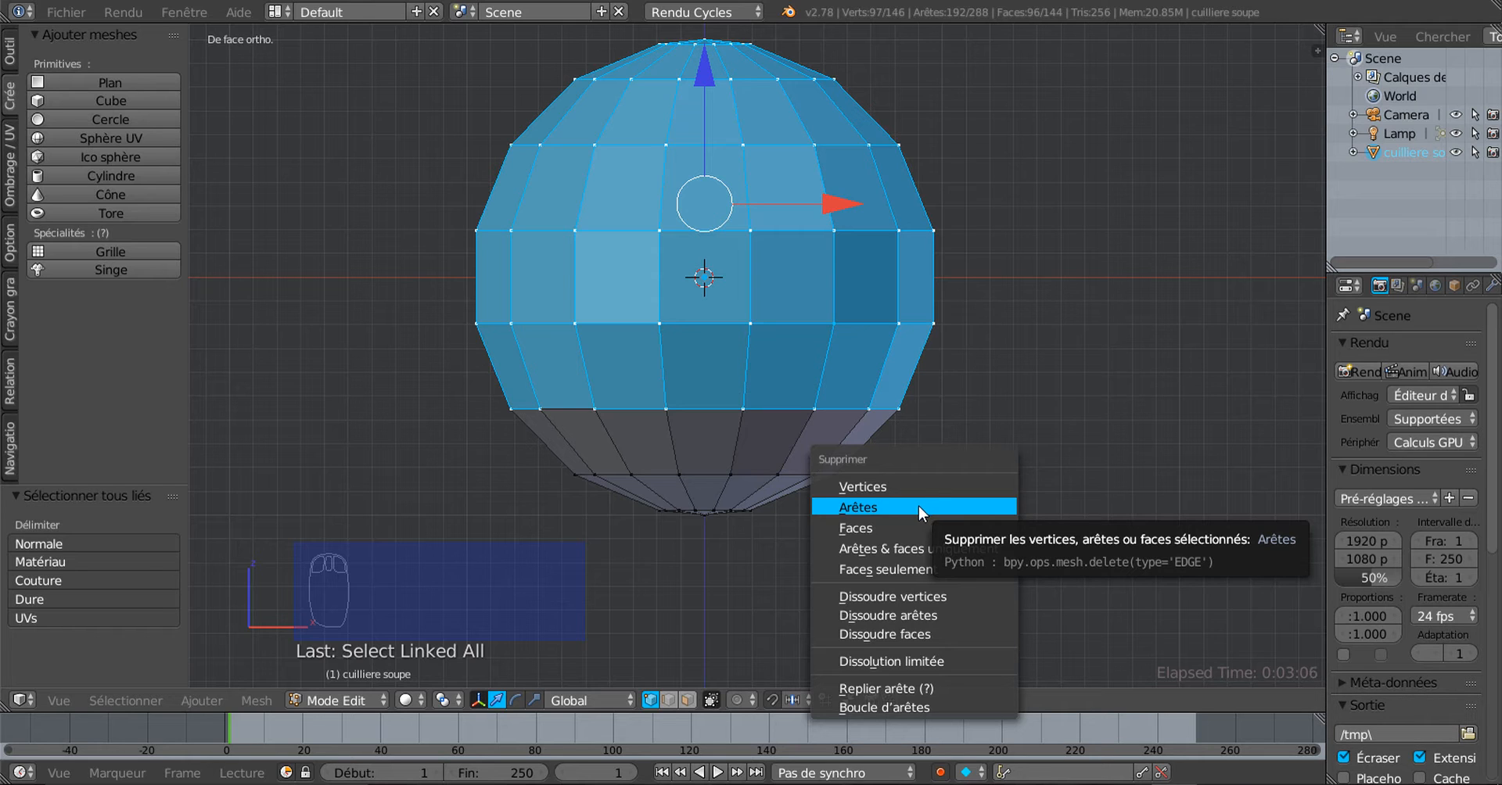
pyautogui.click(920, 486)
# Flatten the whole remaining bowl by scaling it along the Z axis to about 0.413
pyautogui.scroll(2, 818, 483)
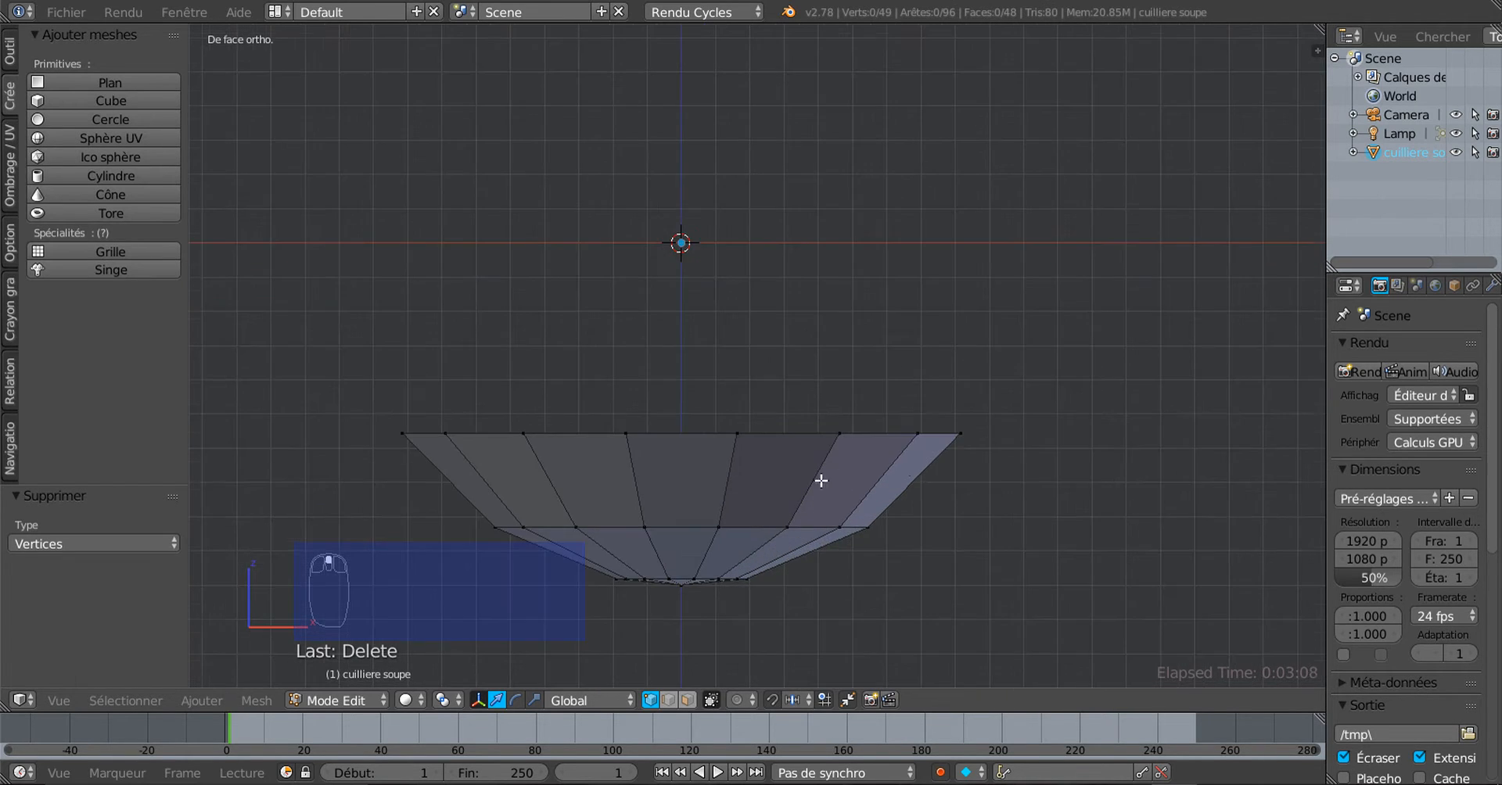
pyautogui.moveTo(821, 481); pyautogui.dragTo(919, 498, button='middle')
pyautogui.scroll(-3, 889, 567)
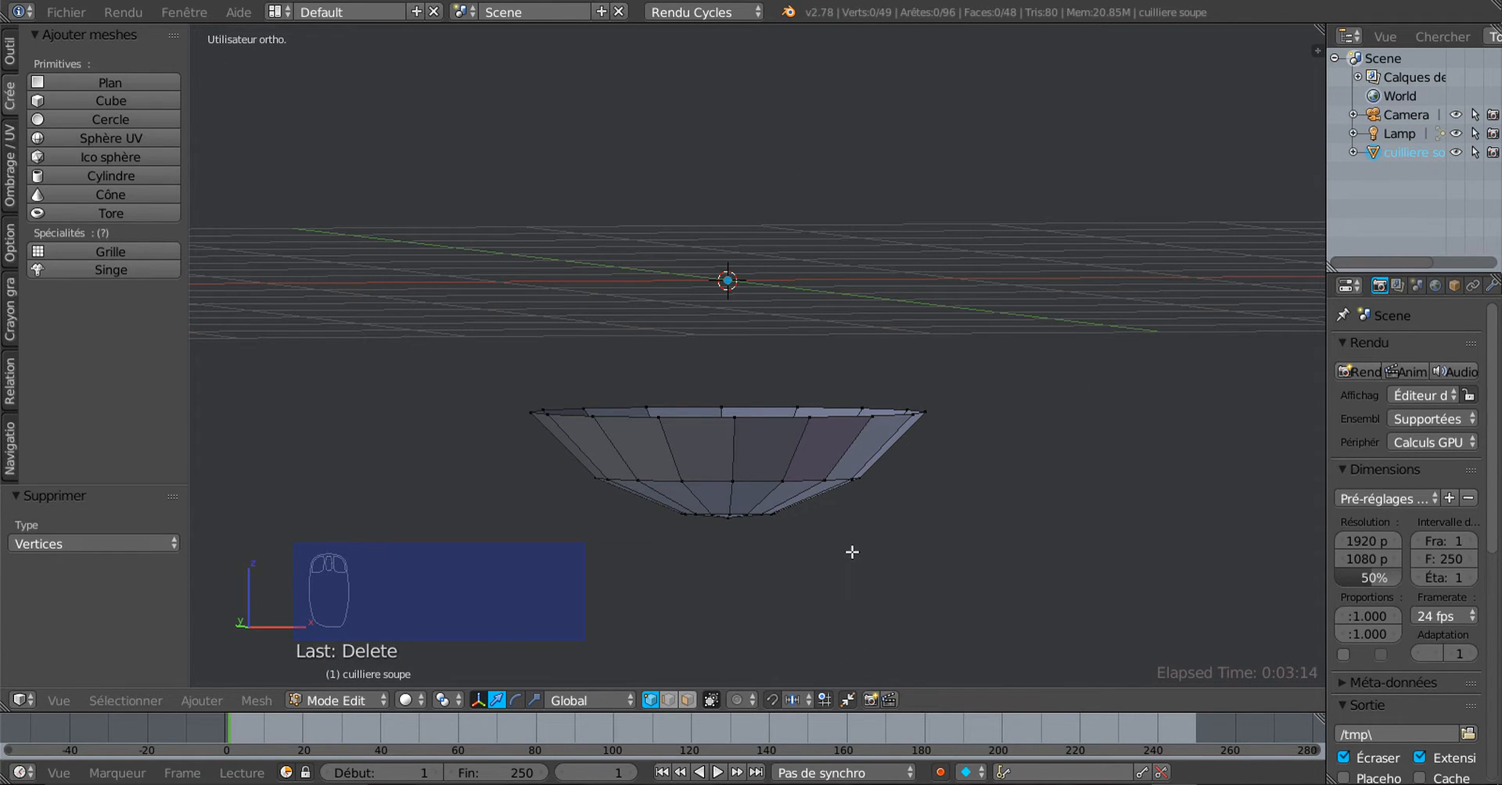
pyautogui.press('a')
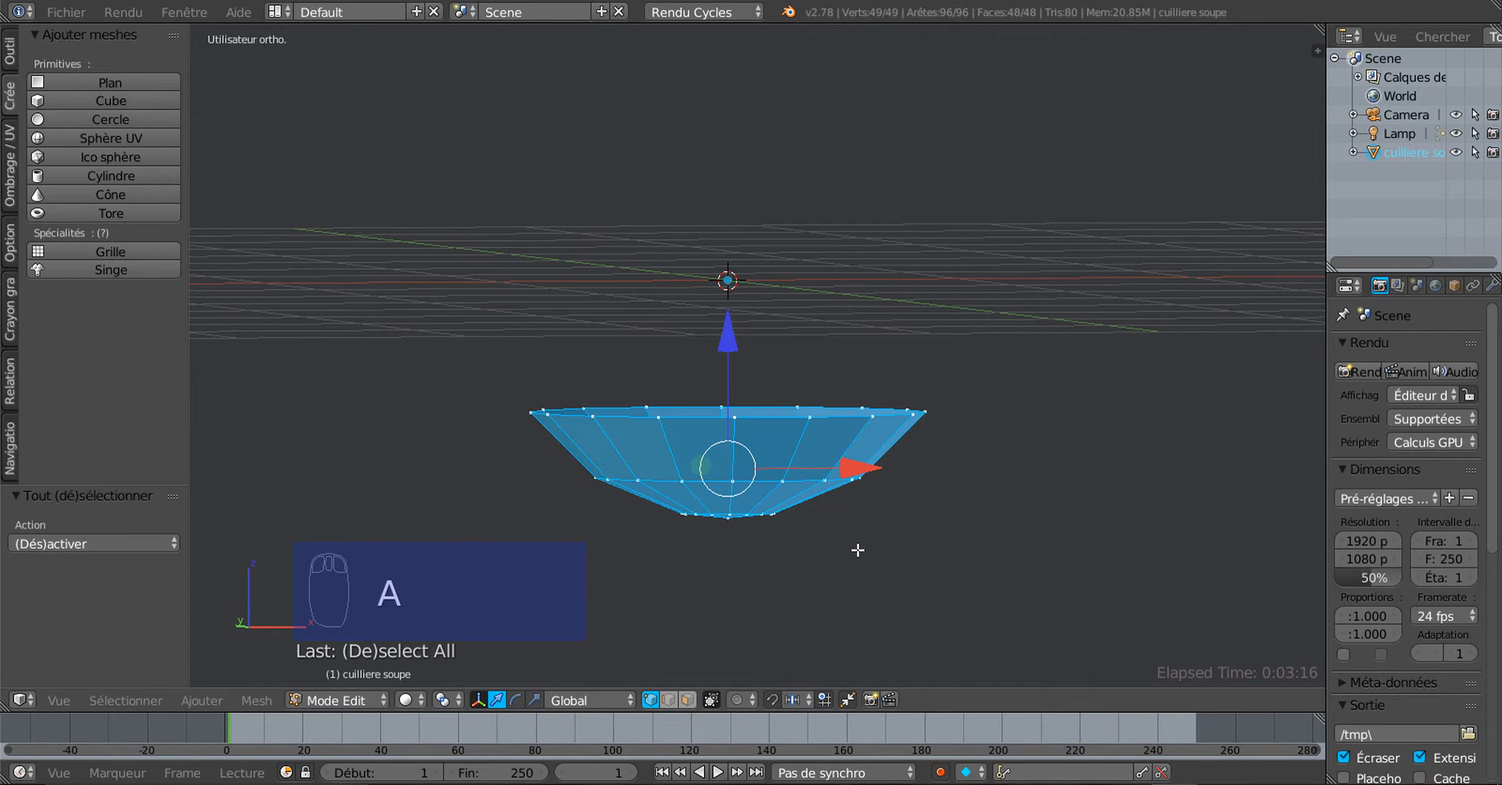
pyautogui.press('KP_1')
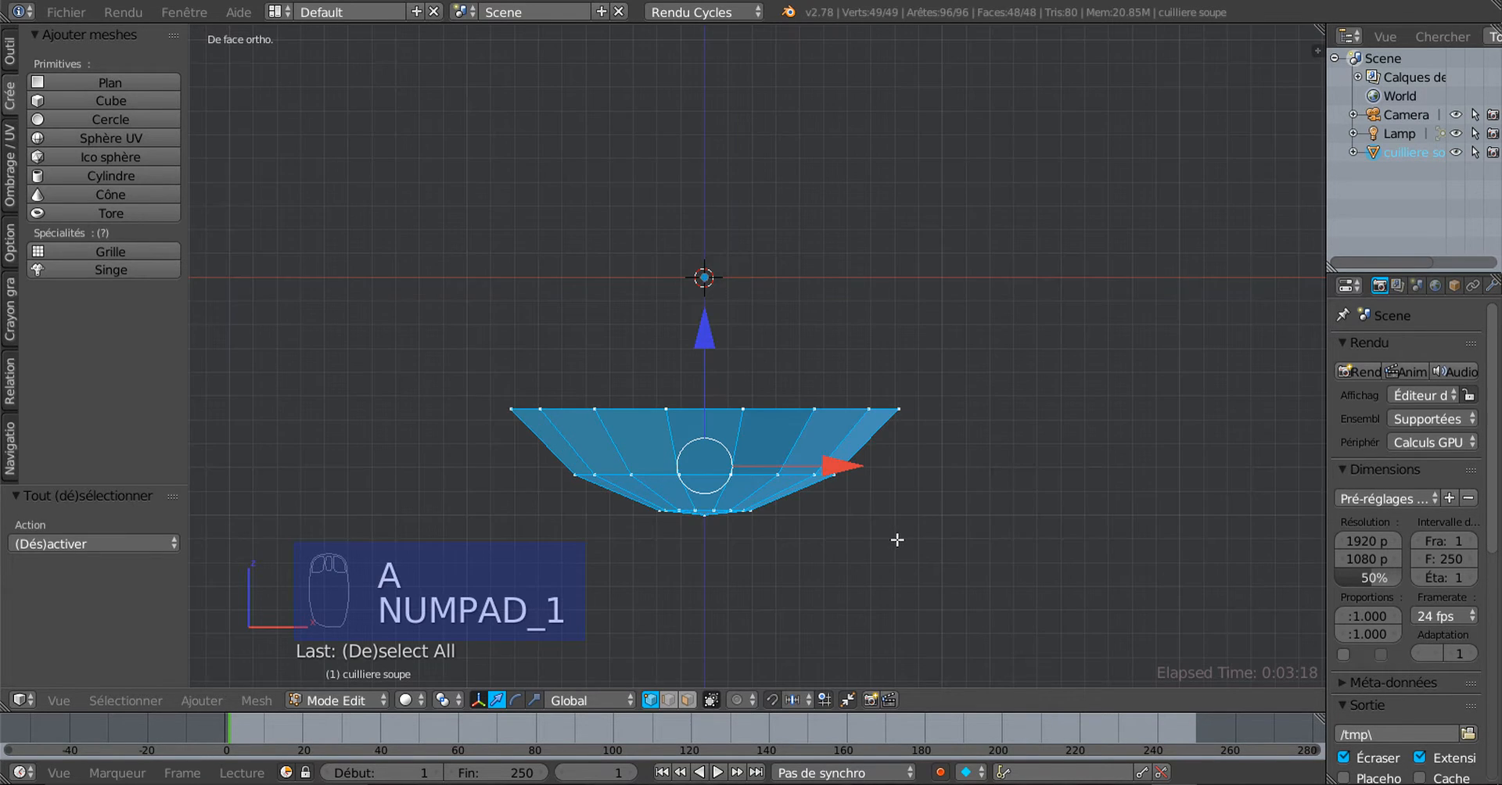
pyautogui.click(533, 699)
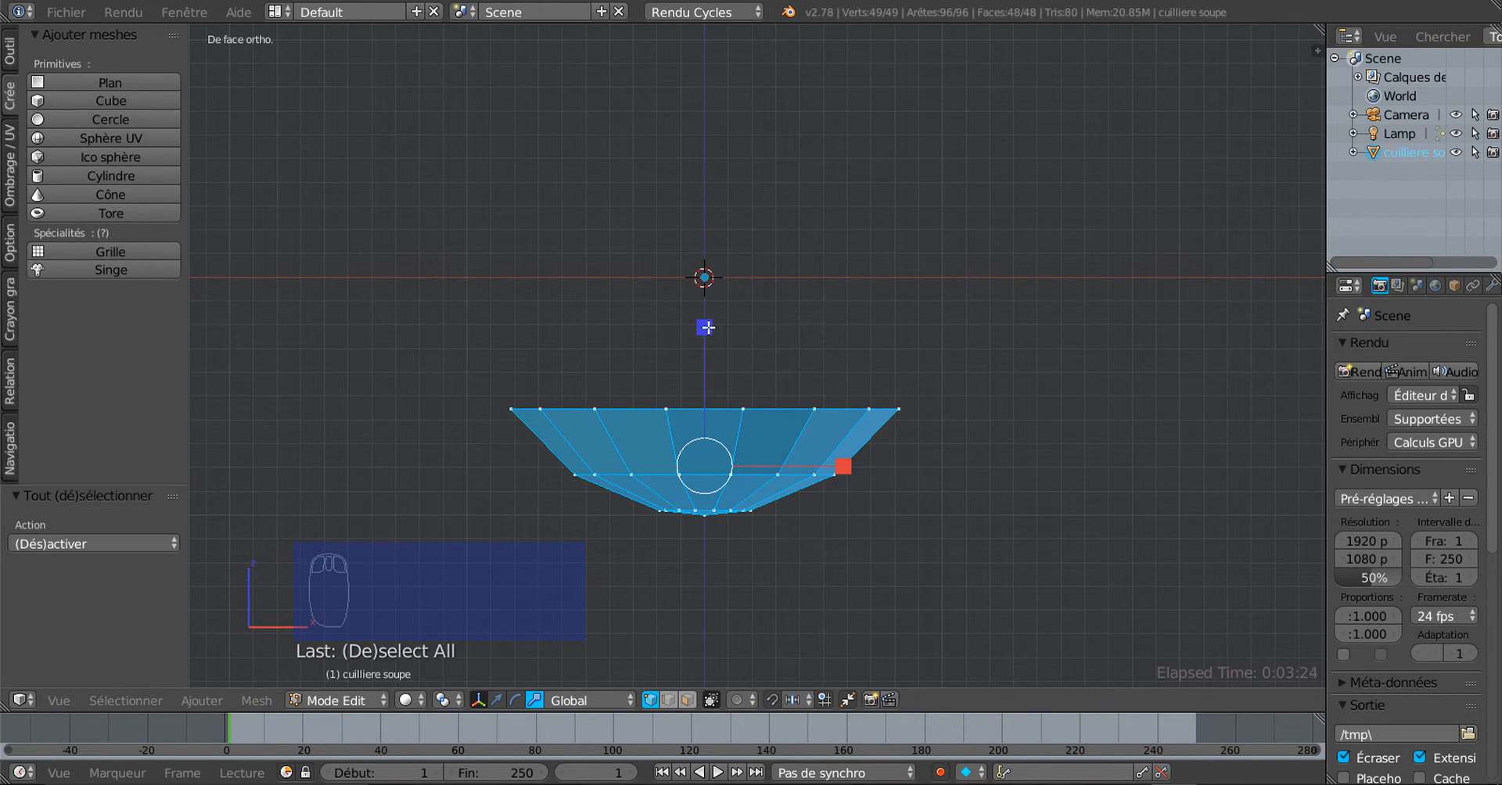
pyautogui.moveTo(706, 329); pyautogui.dragTo(712, 407)
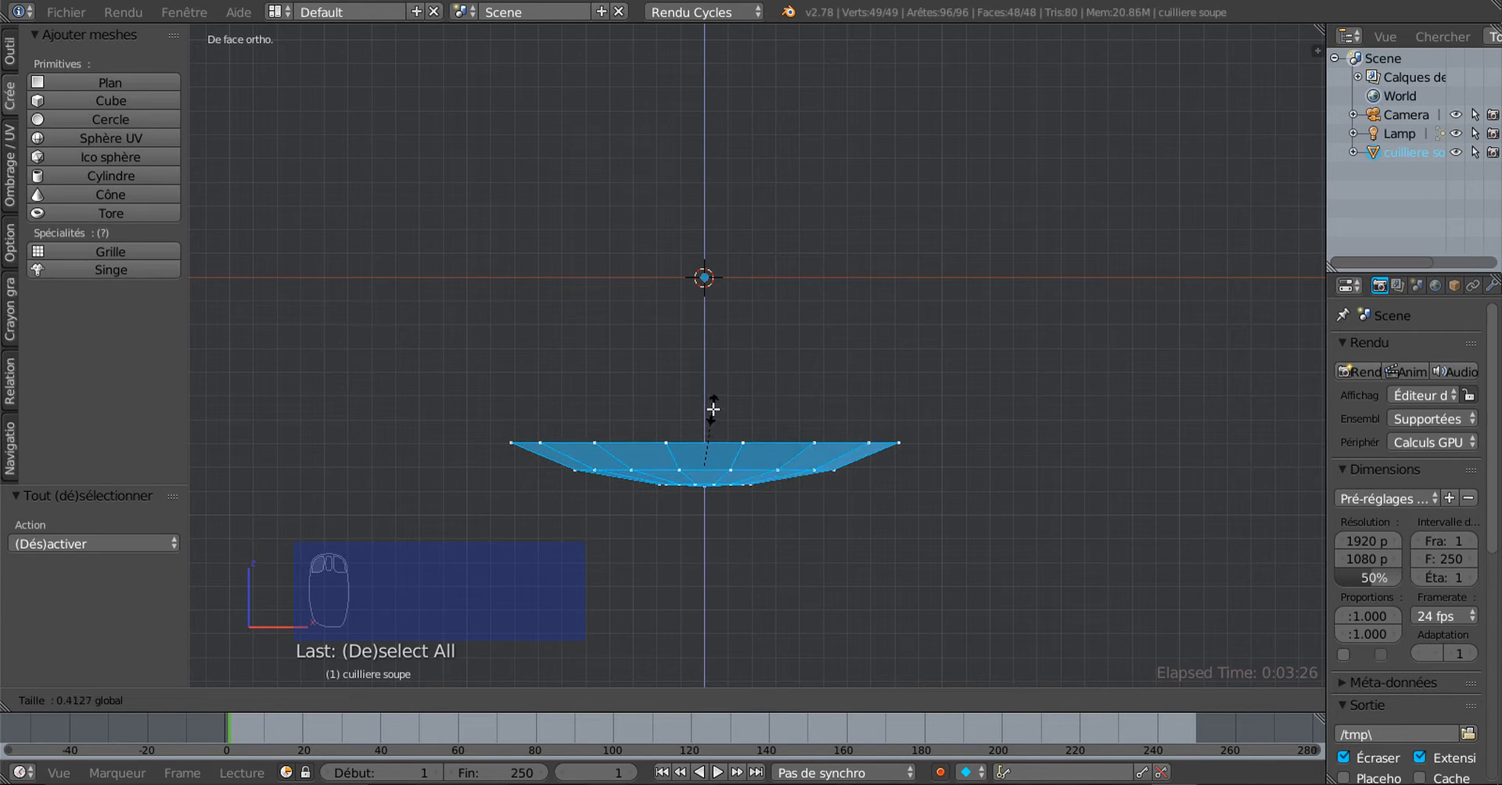
pyautogui.moveTo(925, 504); pyautogui.dragTo(800, 563, button='middle')
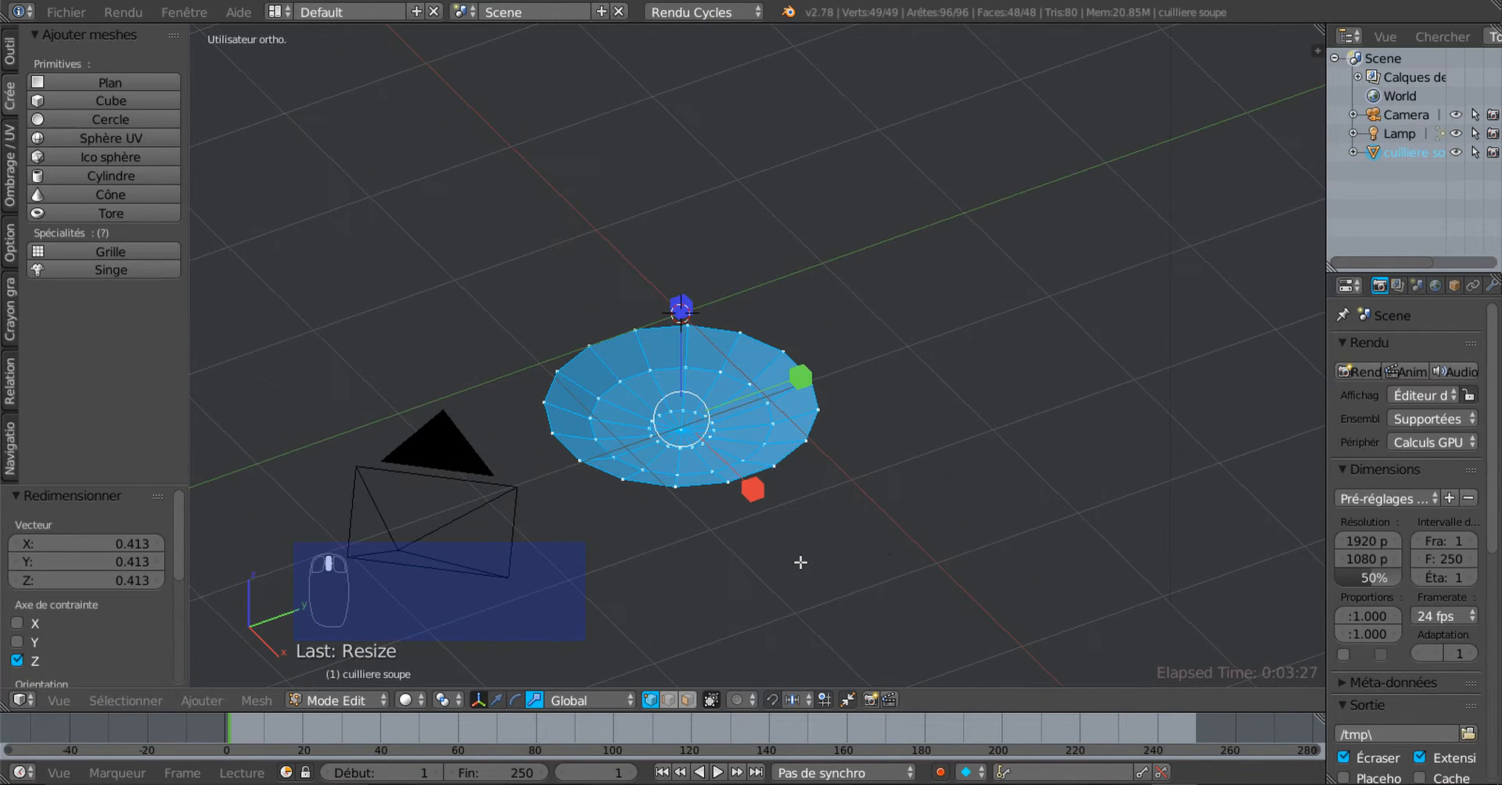
pyautogui.press('KP_7')
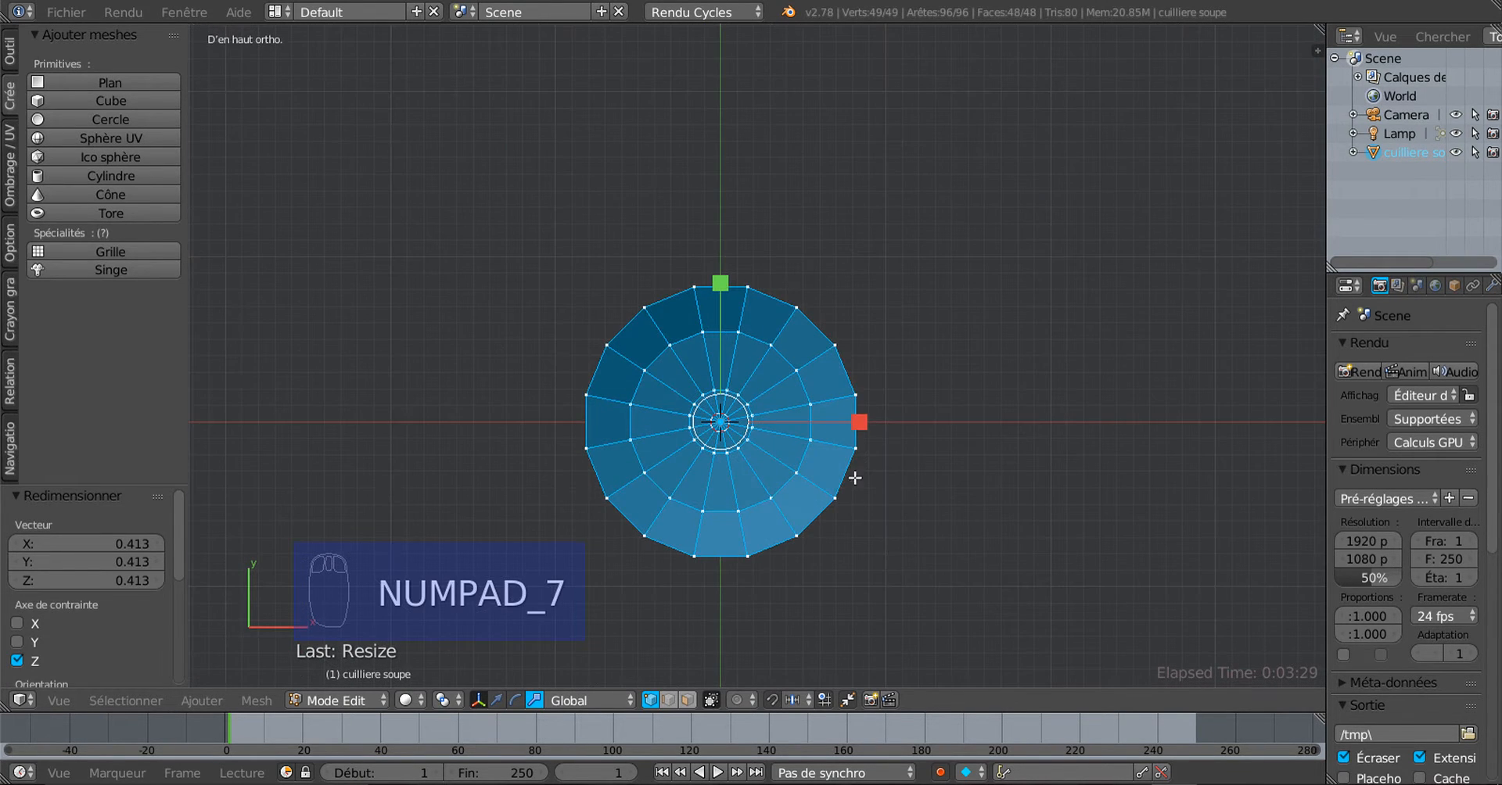
# Stretch the whole bowl along the Y axis by a factor of about 1.682
pyautogui.moveTo(721, 284); pyautogui.dragTo(724, 194)
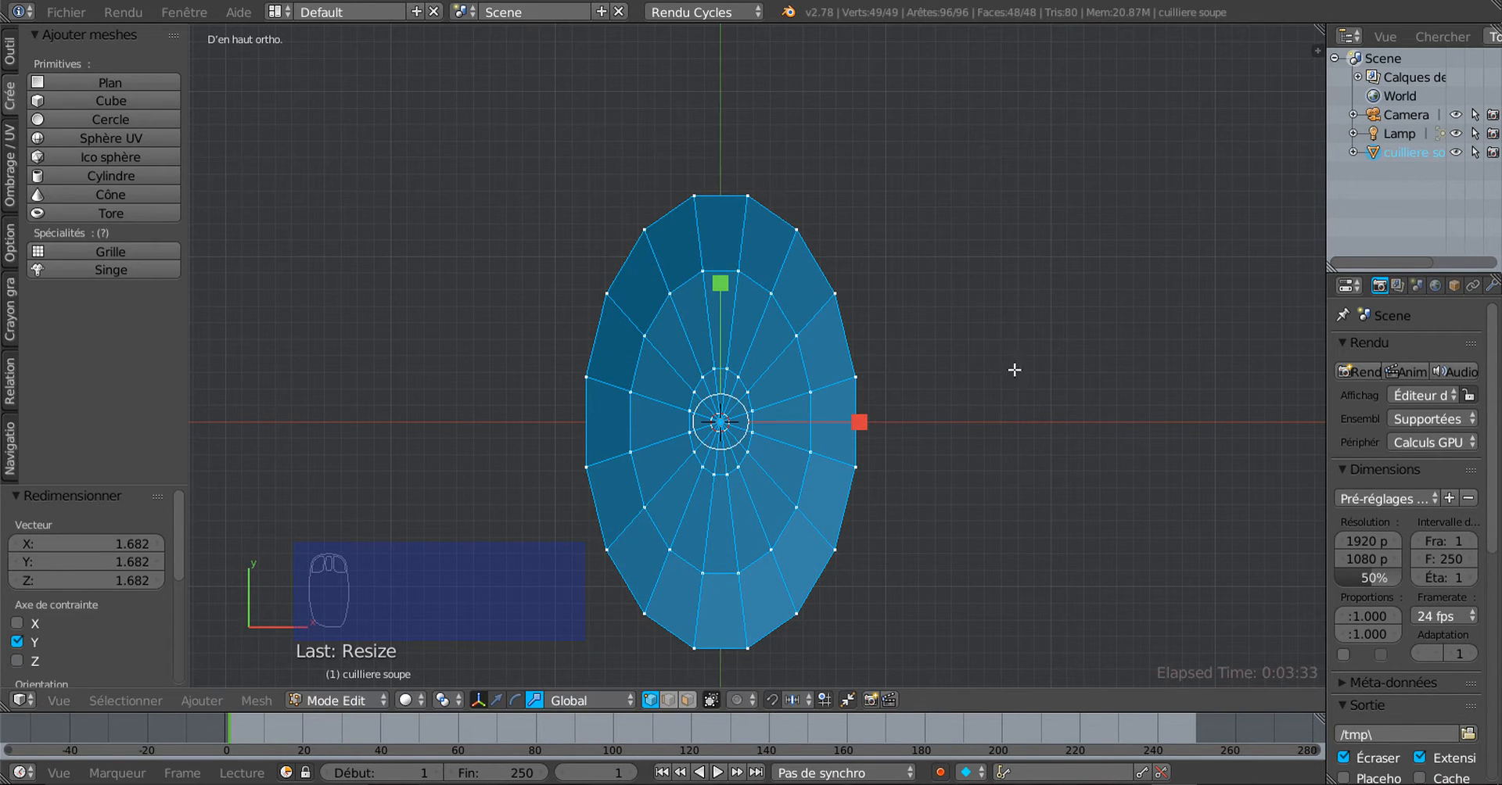
pyautogui.moveTo(1013, 368); pyautogui.dragTo(789, 244, button='middle')
pyautogui.moveTo(743, 313); pyautogui.dragTo(916, 554, button='middle')
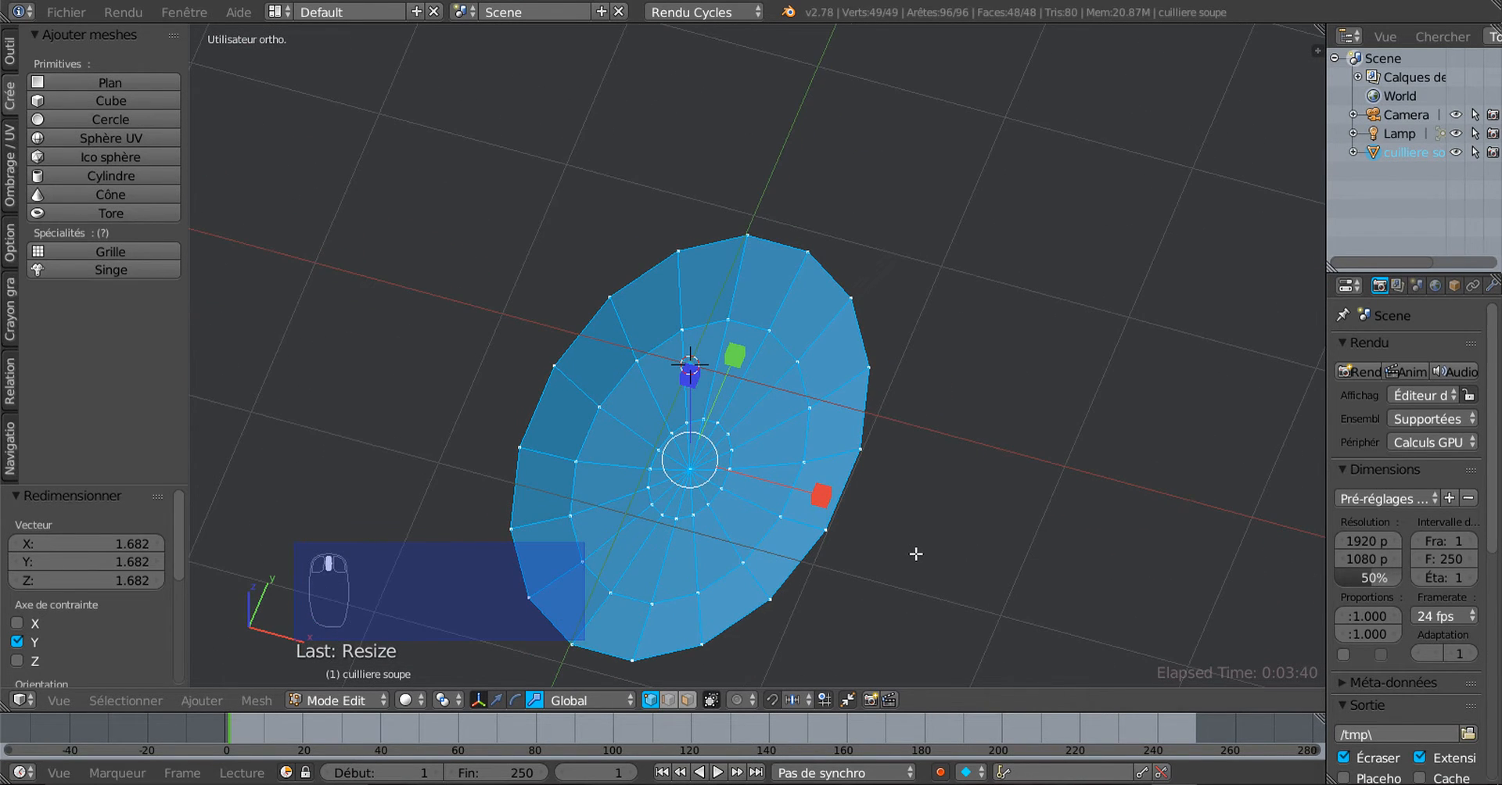
pyautogui.moveTo(728, 255); pyautogui.dragTo(775, 313, button='middle')
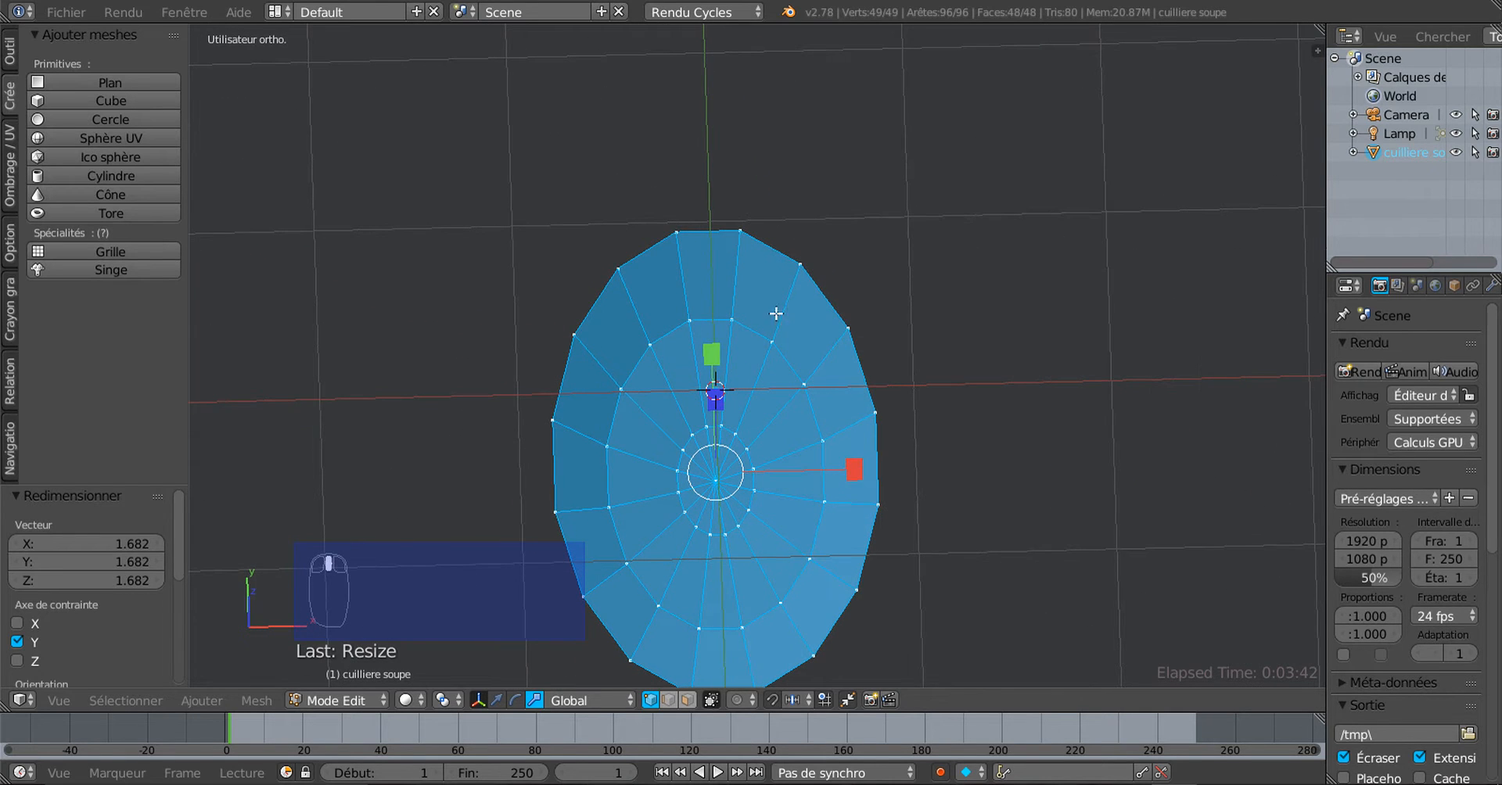
# Select the three adjacent rim edges at the bowl's positive Y end and extrude them about 0.319 along Y and 0.182 along Z
pyautogui.click(671, 704)
pyautogui.rightClick(665, 244)
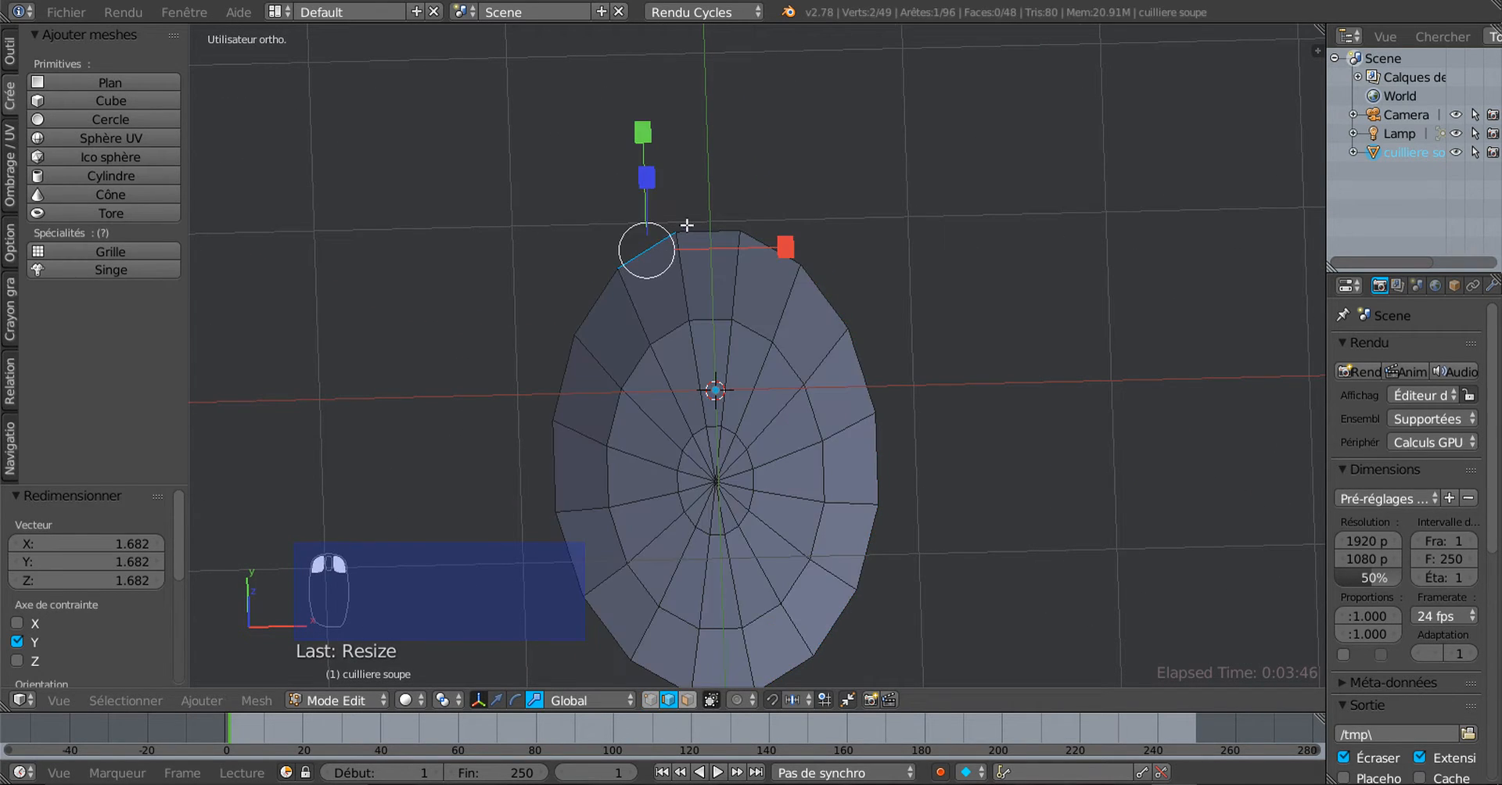
pyautogui.keyDown('ctrl'); pyautogui.rightClick(708, 230); pyautogui.keyUp('ctrl')
pyautogui.keyDown('ctrl'); pyautogui.rightClick(771, 237); pyautogui.keyUp('ctrl')
pyautogui.moveTo(959, 396); pyautogui.dragTo(883, 424, button='middle')
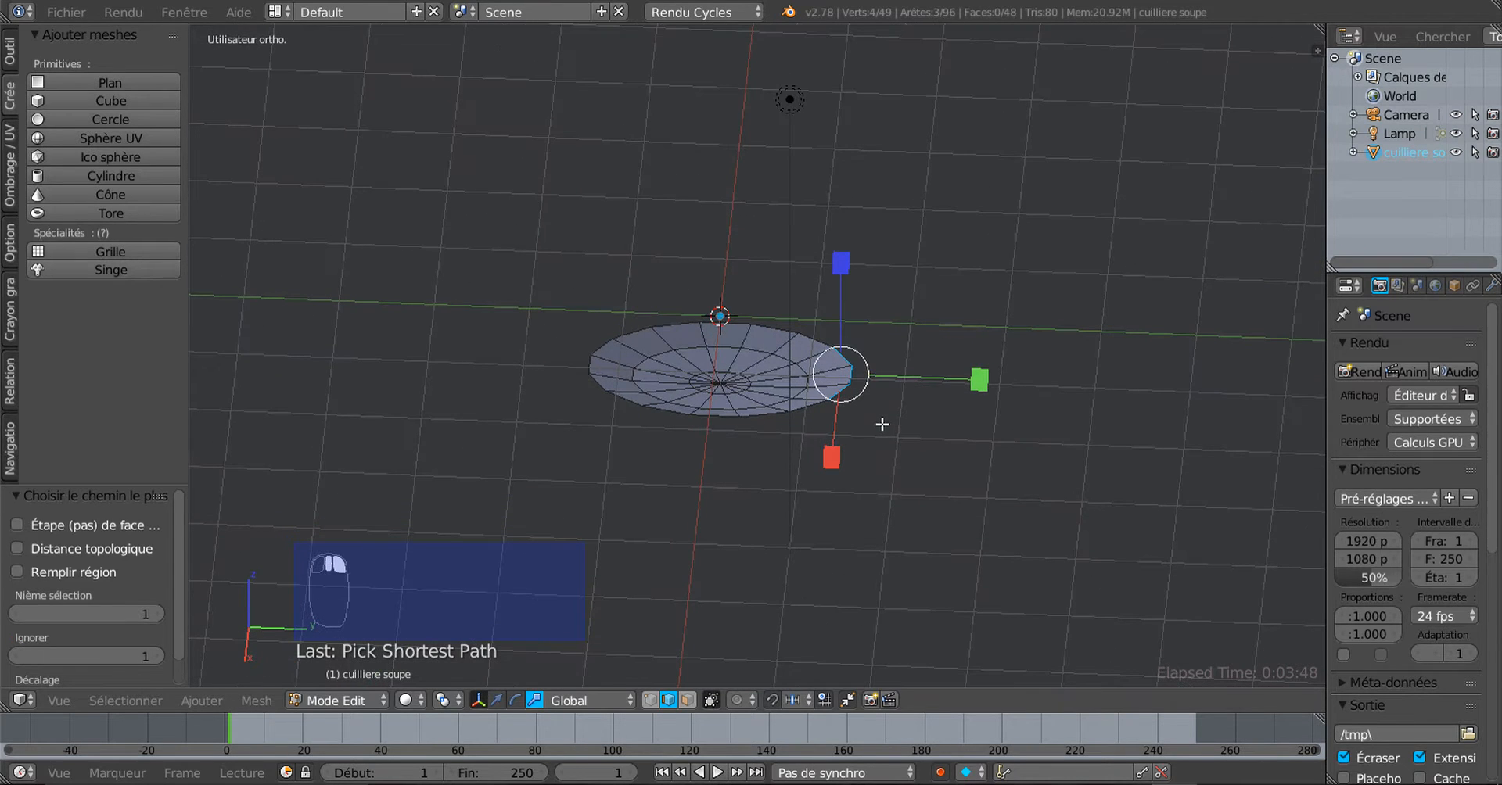
pyautogui.press('KP_1')
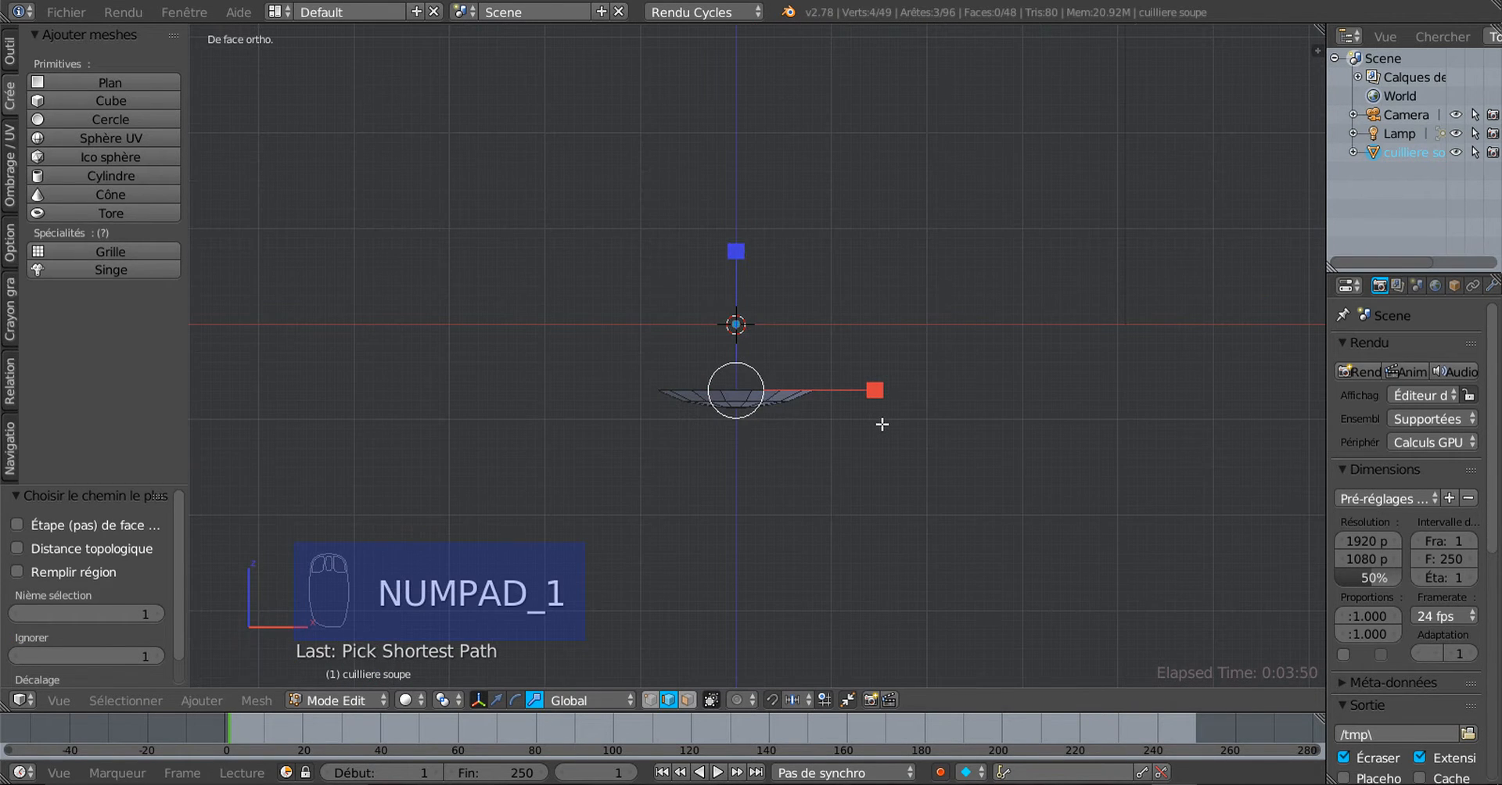
pyautogui.press('KP_3')
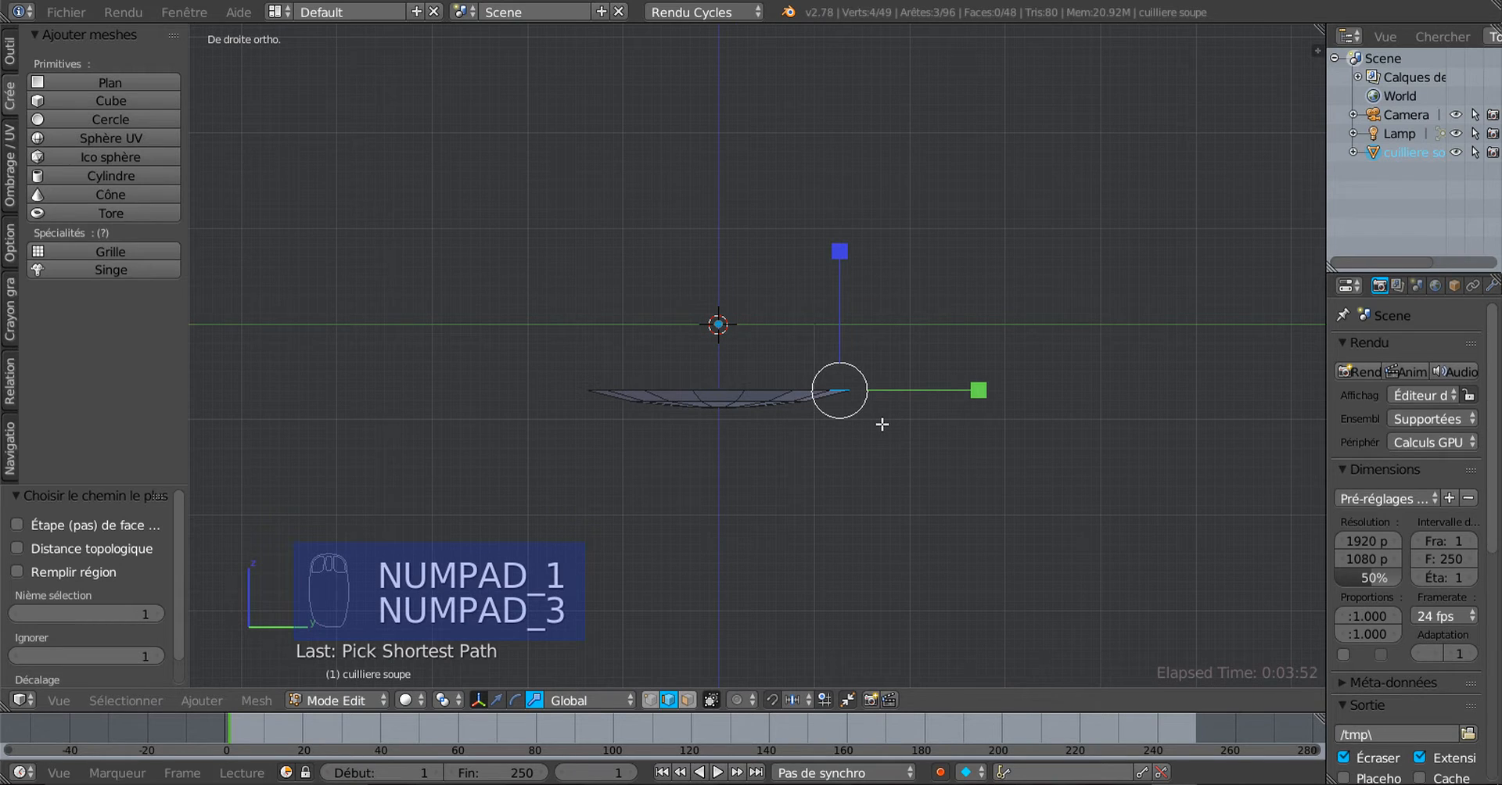
pyautogui.scroll(2, 892, 446)
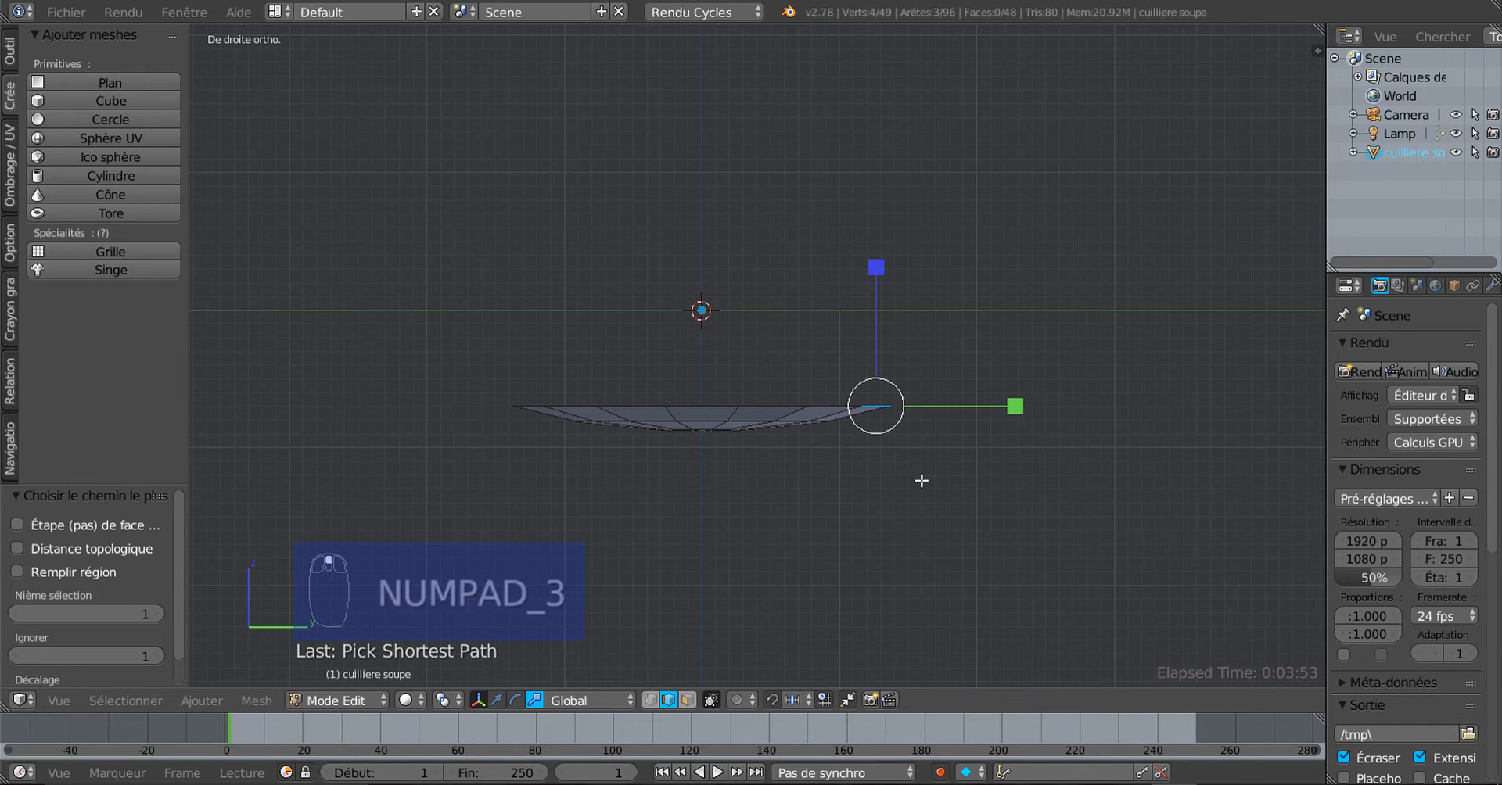
pyautogui.keyDown('shift'); pyautogui.moveTo(958, 493); pyautogui.dragTo(816, 427, button='middle'); pyautogui.keyUp('shift')
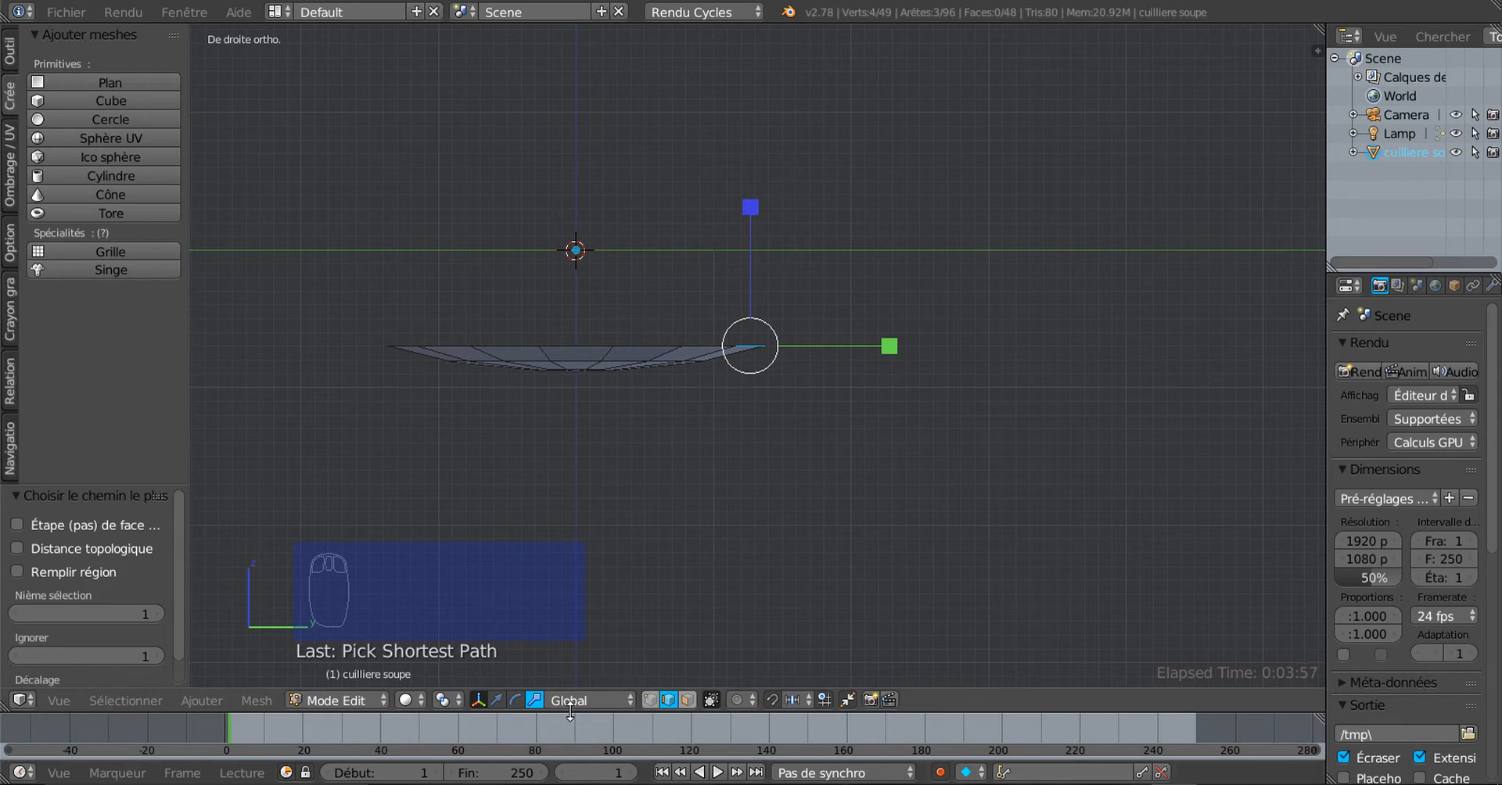
pyautogui.click(497, 699)
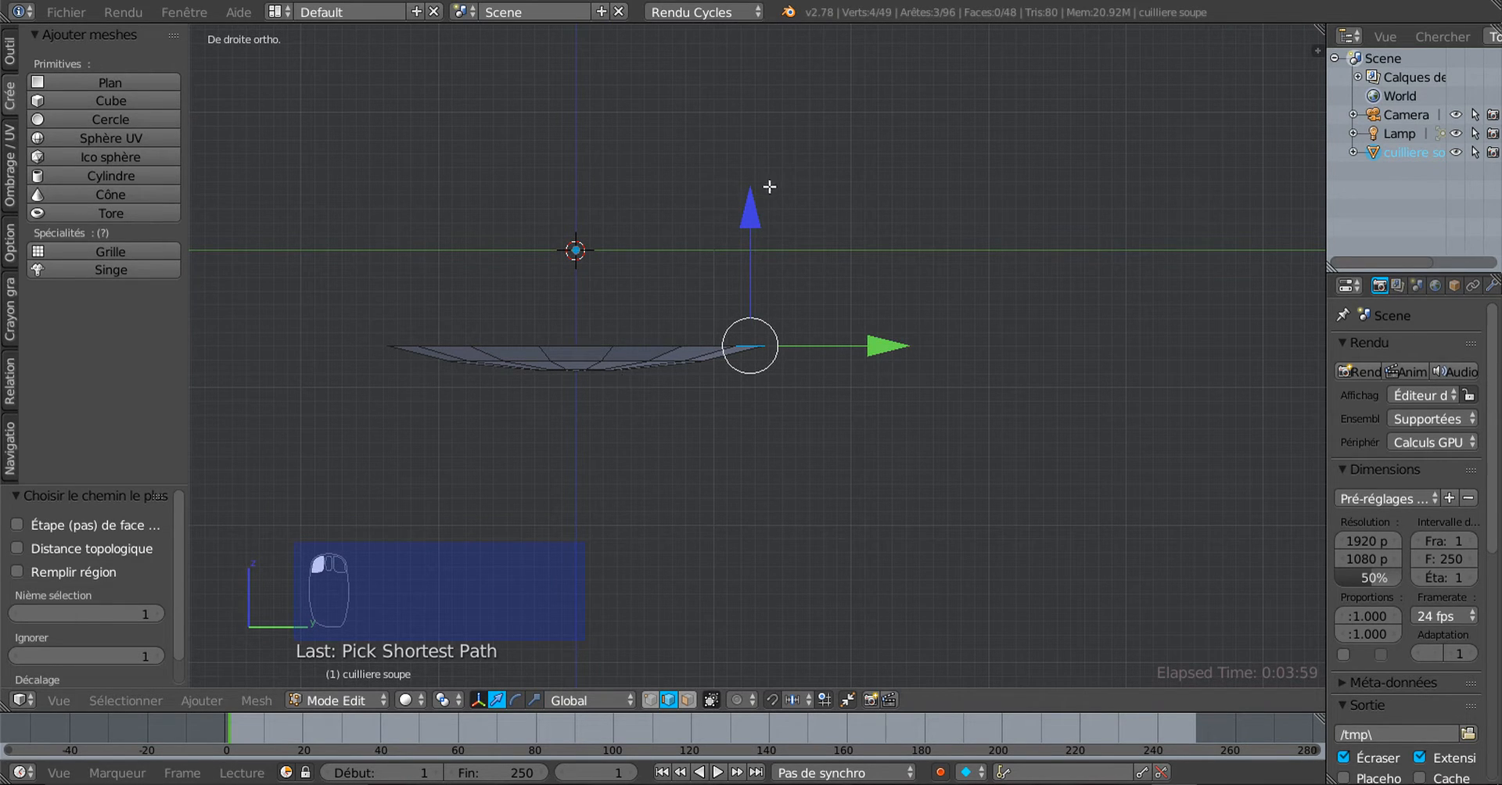
pyautogui.scroll(1, 779, 422)
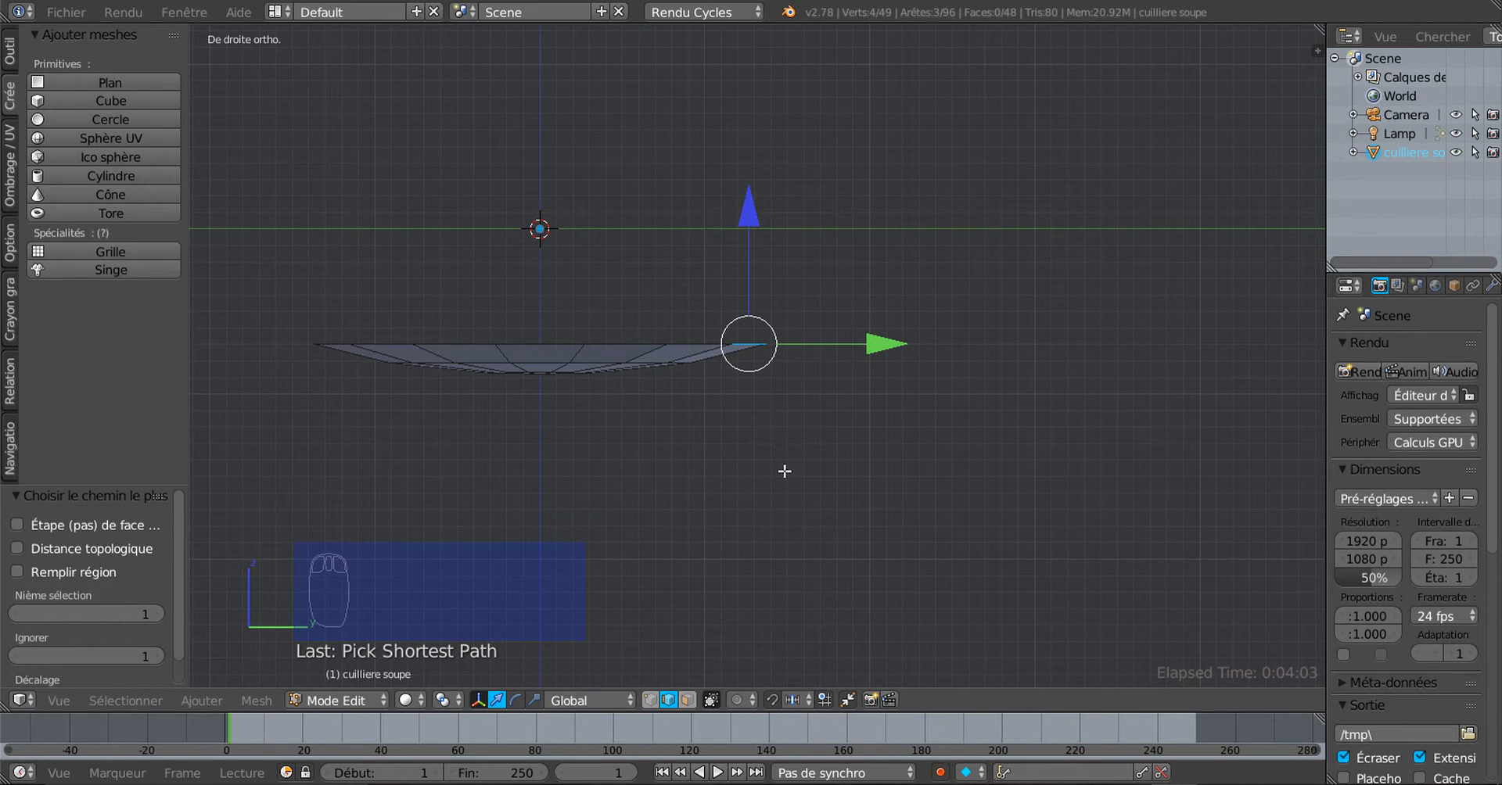
pyautogui.press('e')
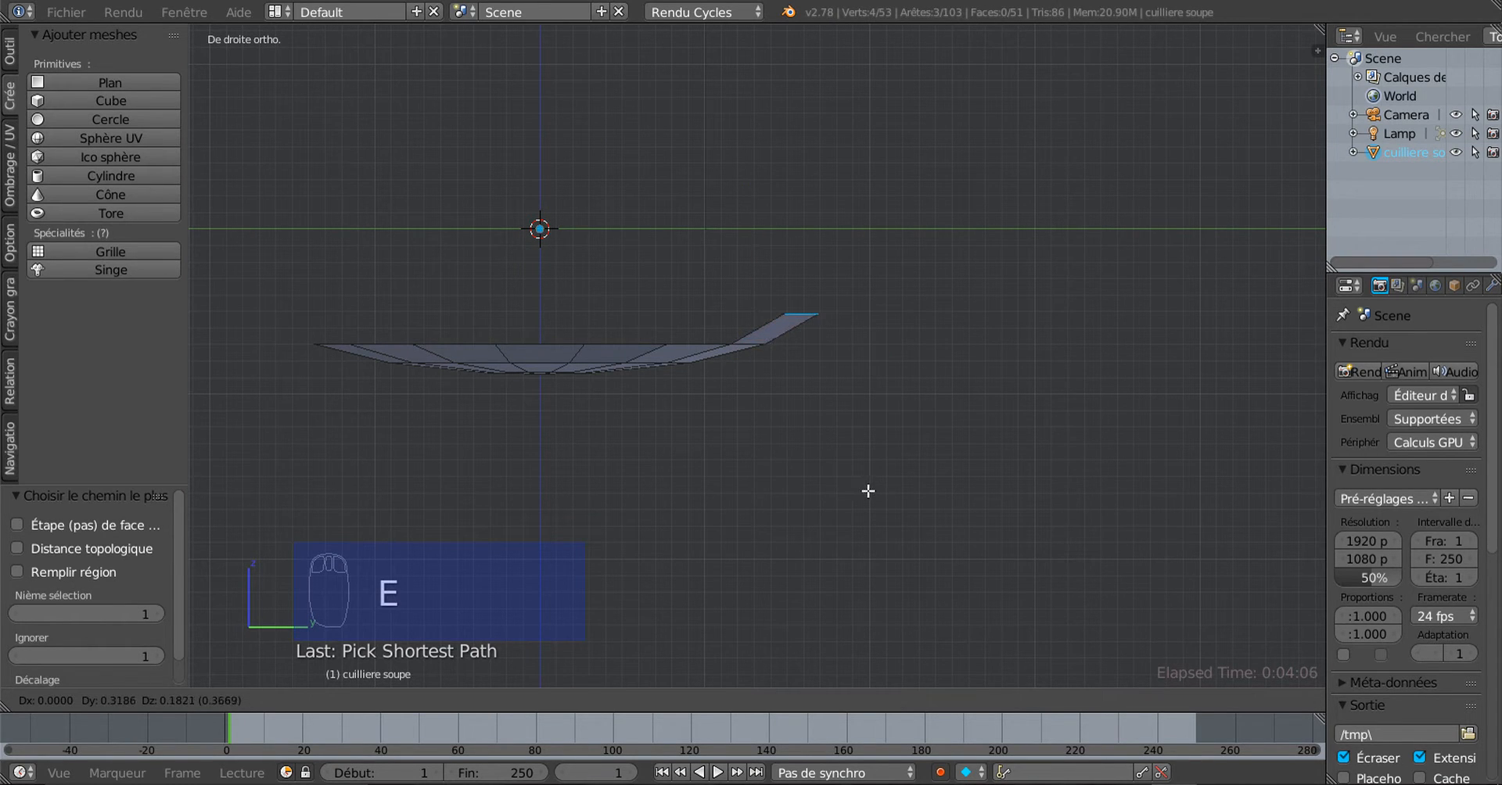
pyautogui.click(868, 491)
# Extrude the handle twice more, about 0.717 Y by 0.159 Z and 1.957 Y by 0.040 Z, and move its end 0.9 along Y
pyautogui.press('e')
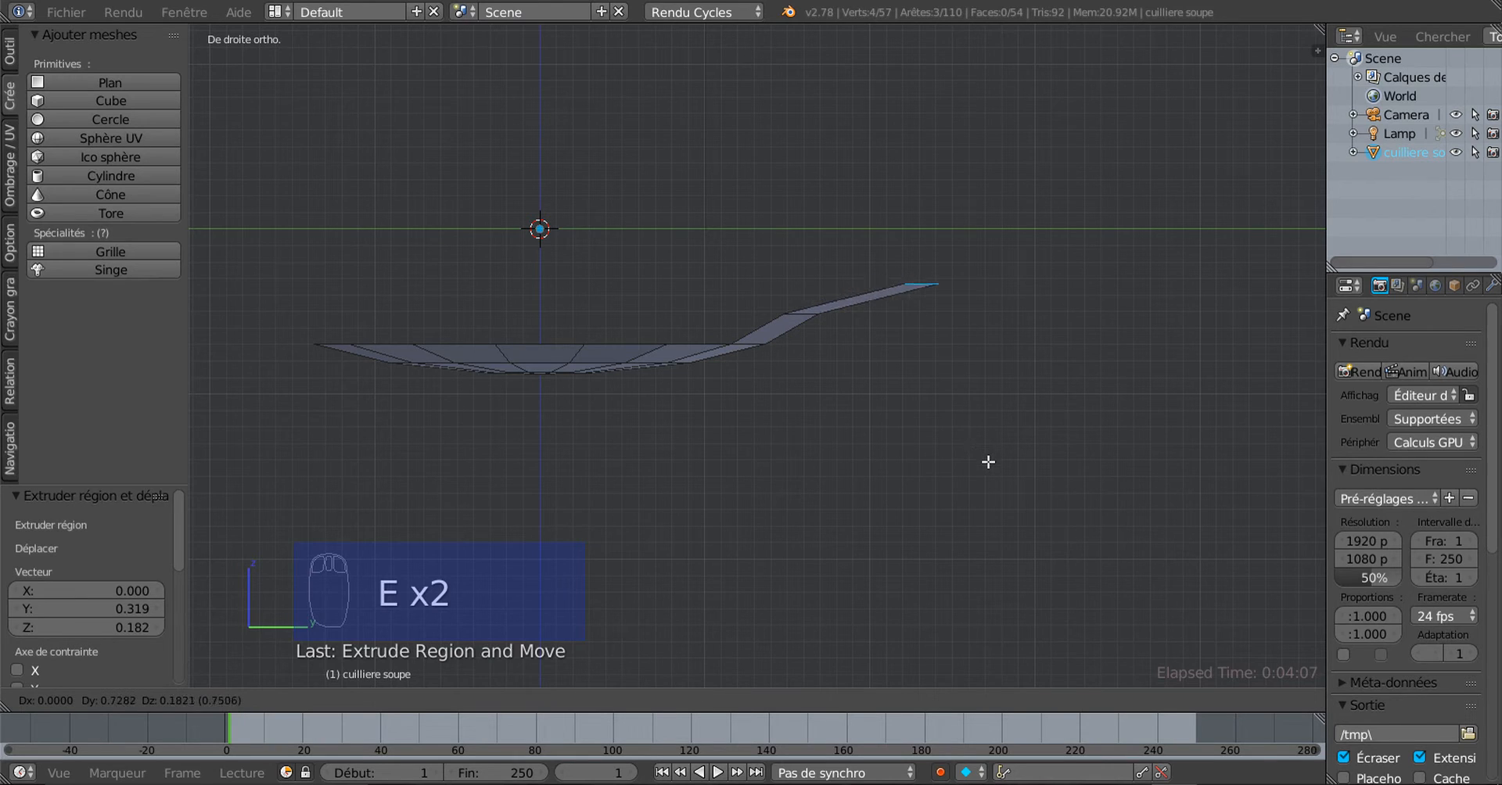
pyautogui.click(986, 465)
pyautogui.press('e')
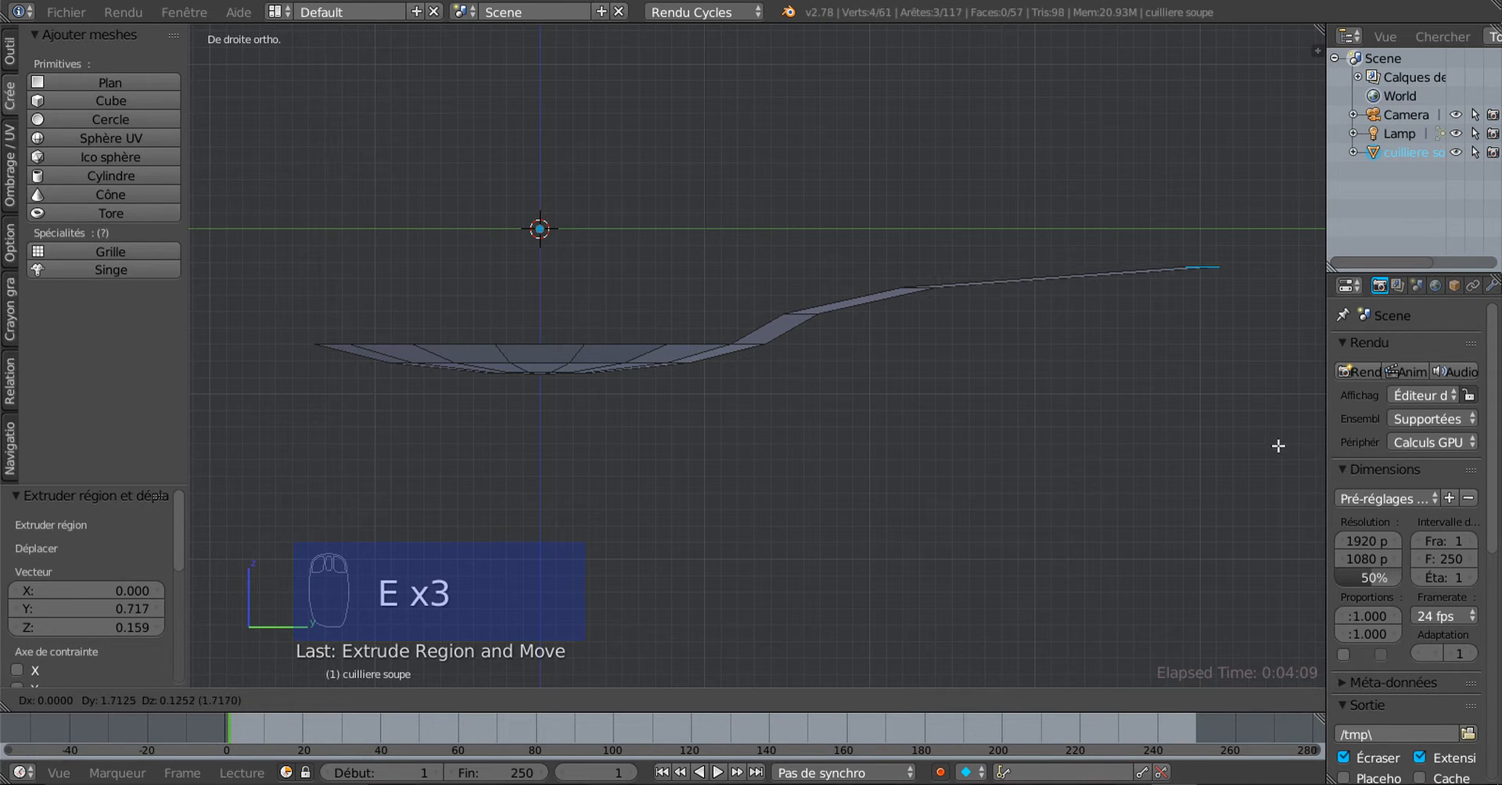
pyautogui.click(1309, 459)
pyautogui.scroll(-5, 1158, 462)
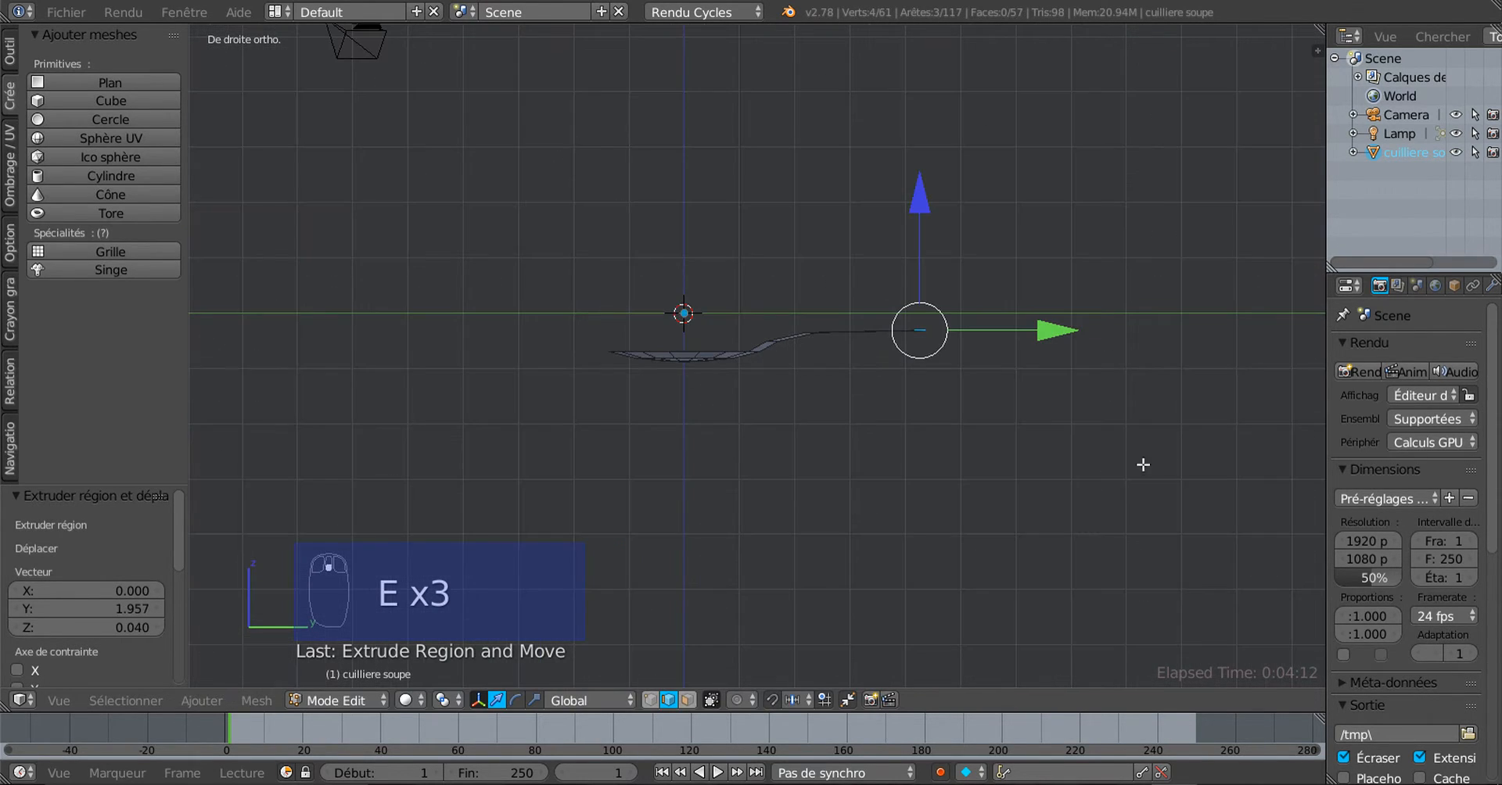
pyautogui.moveTo(1051, 335); pyautogui.dragTo(1140, 327)
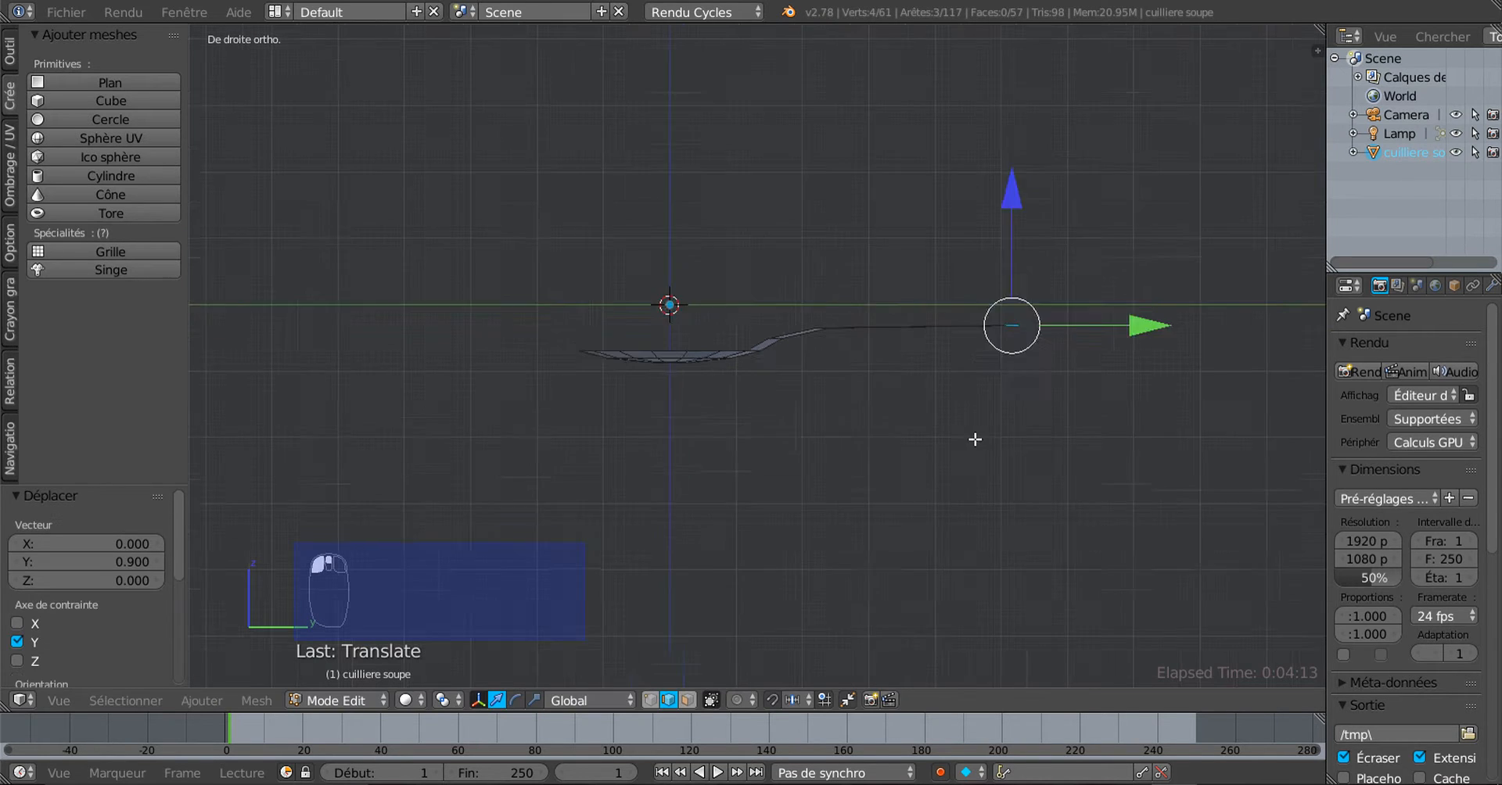
# Straighten the handle's first crosswise edge loop beyond the bowl with LoopTools Gstretch and move it about 0.142 along Y
pyautogui.scroll(2, 885, 400)
pyautogui.moveTo(886, 400); pyautogui.dragTo(965, 526, button='middle')
pyautogui.scroll(3, 815, 456)
pyautogui.moveTo(816, 455); pyautogui.dragTo(849, 476, button='middle')
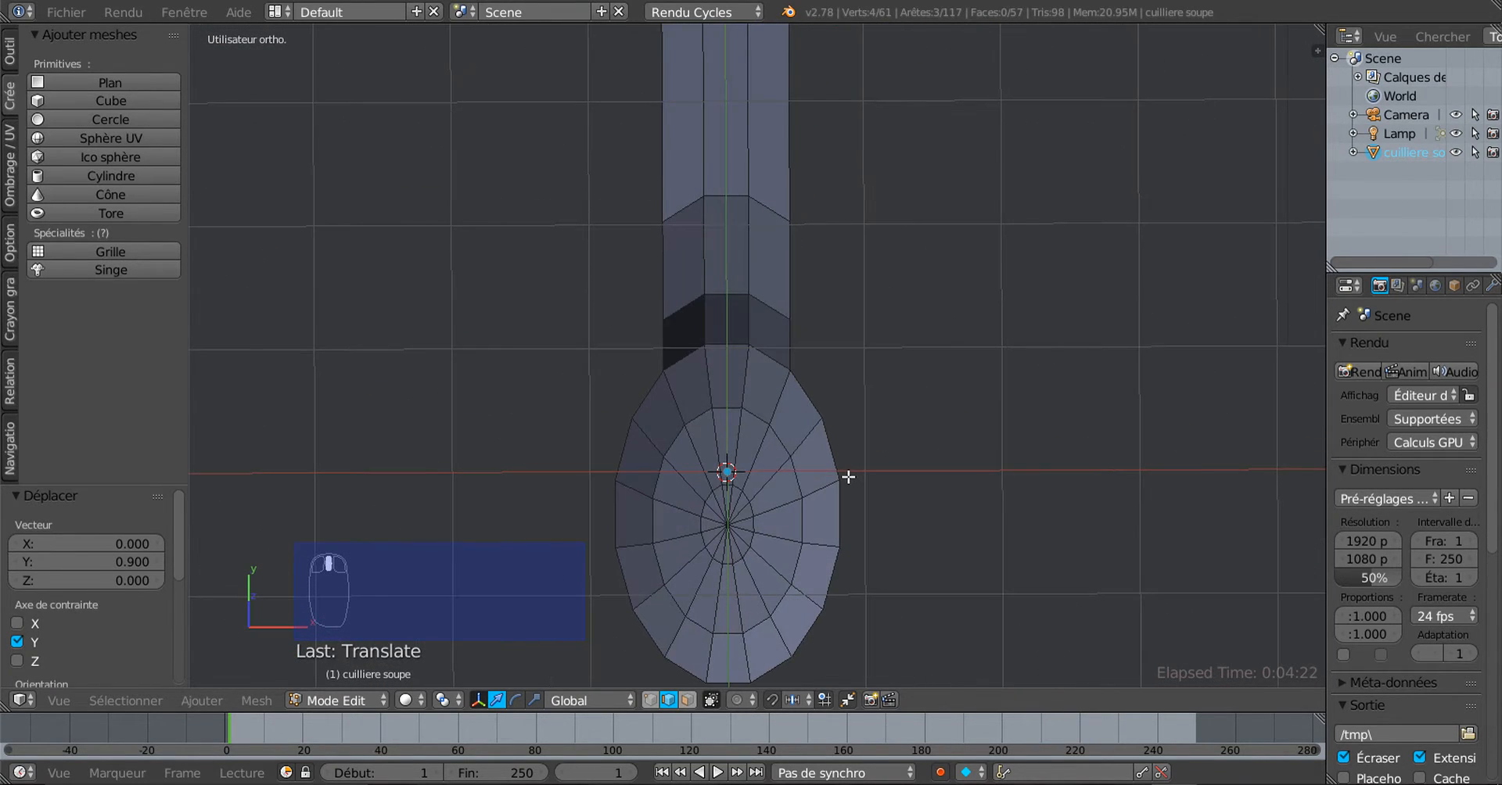
pyautogui.scroll(-3, 849, 477)
pyautogui.moveTo(908, 438); pyautogui.dragTo(708, 438, button='middle')
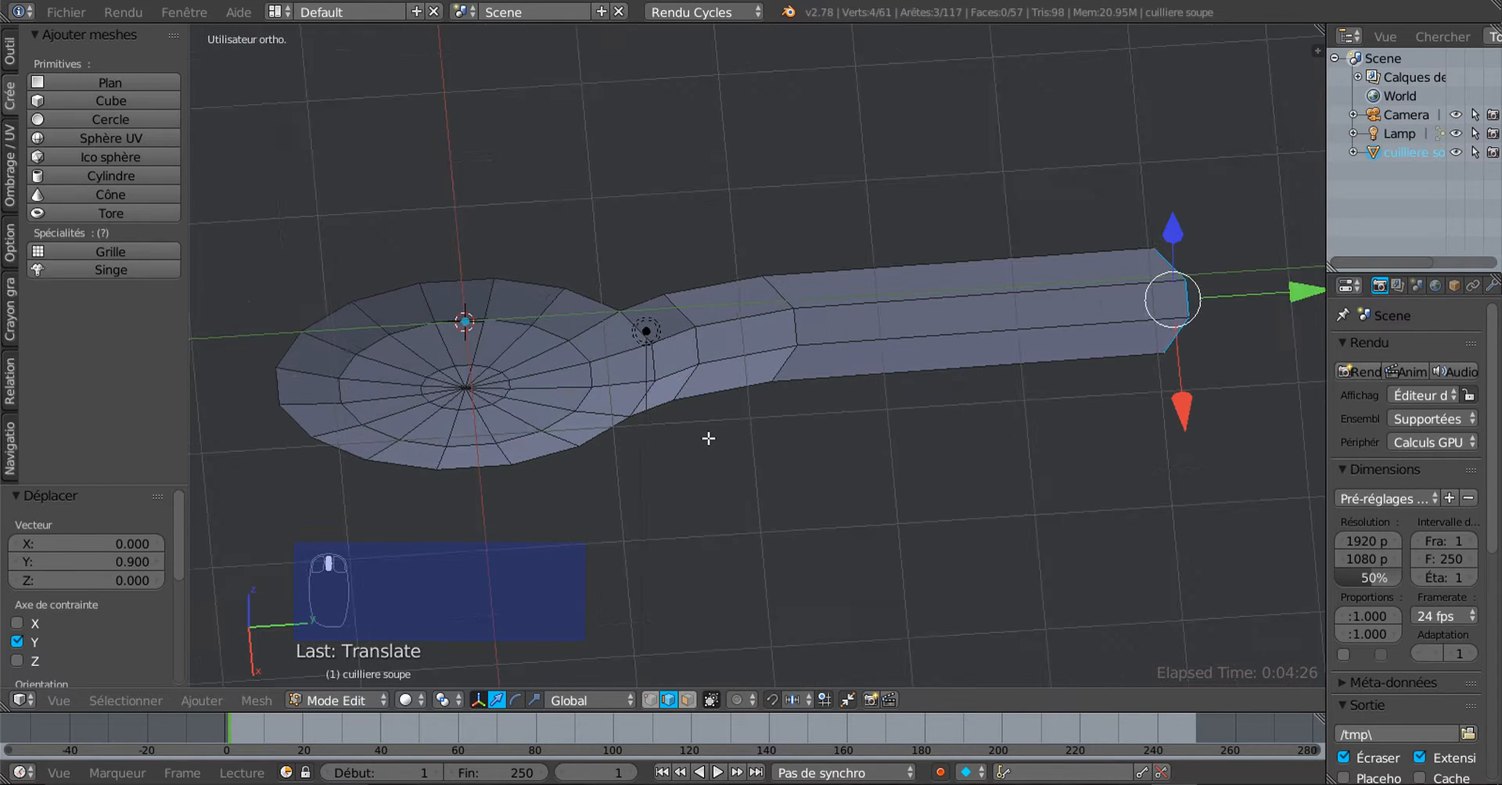
pyautogui.scroll(1, 708, 439)
pyautogui.rightClick(687, 342)
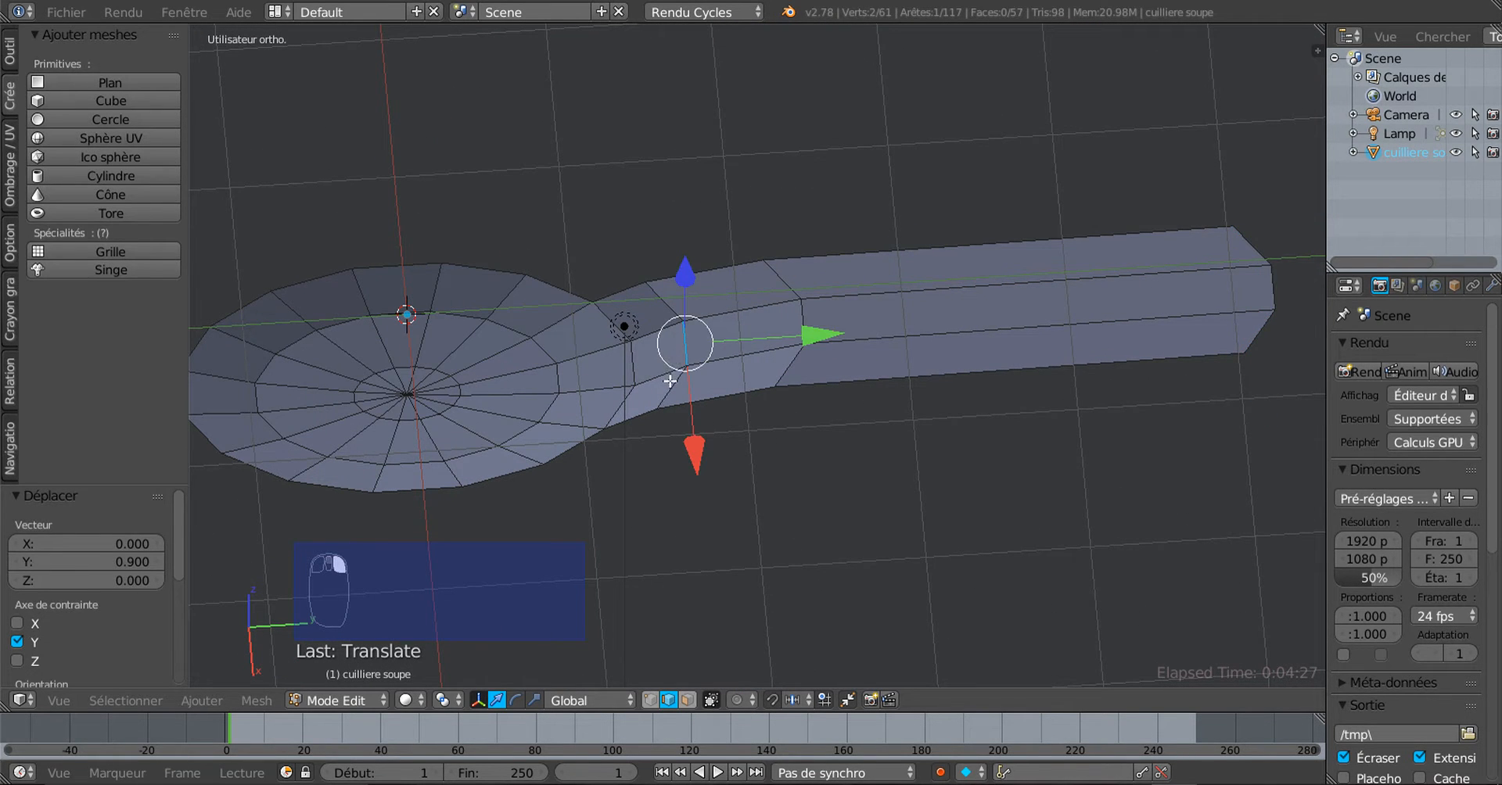
pyautogui.keyDown('alt'); pyautogui.rightClick(670, 381); pyautogui.keyUp('alt')
pyautogui.moveTo(879, 440); pyautogui.dragTo(703, 420, button='middle')
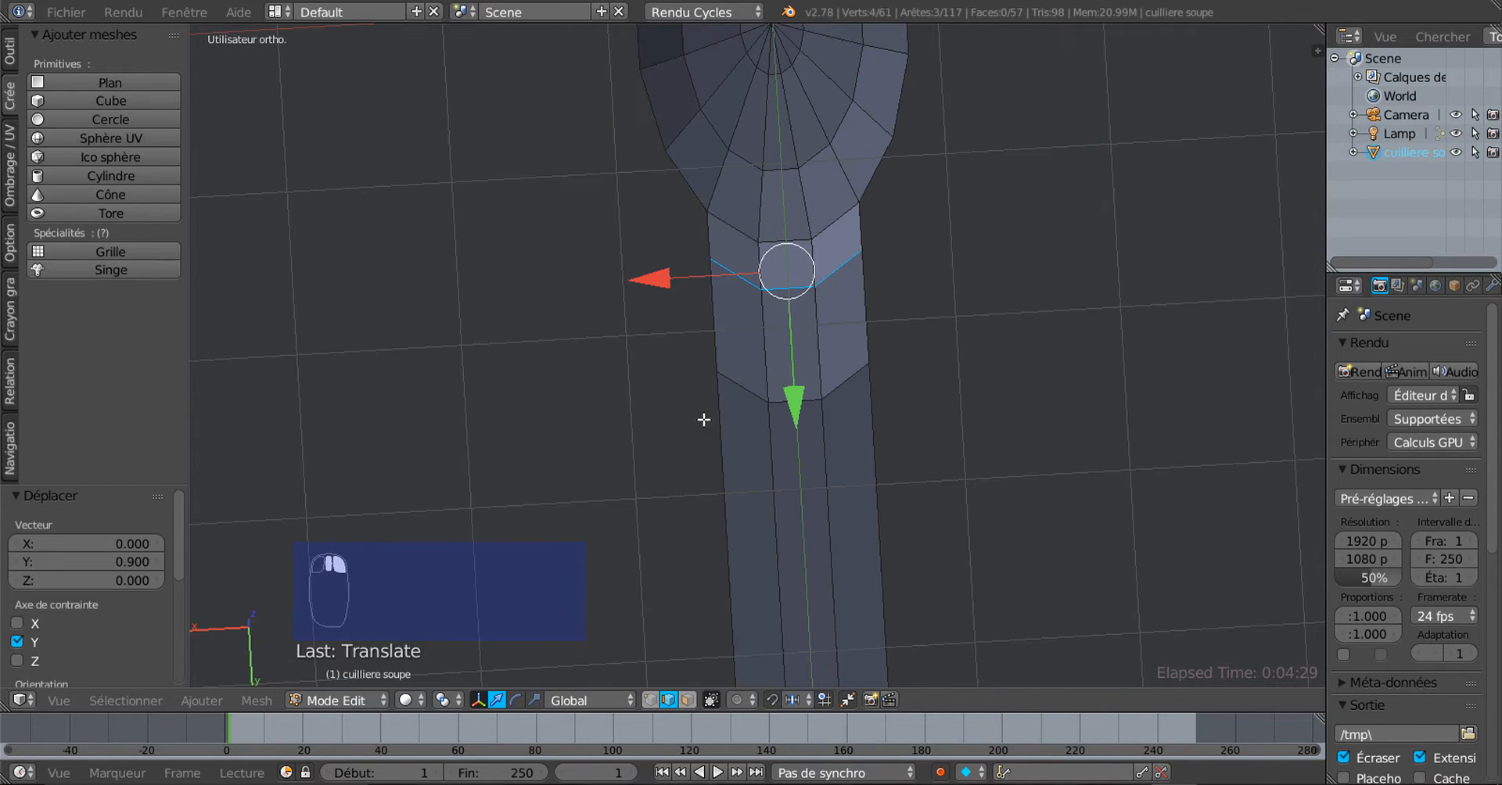
pyautogui.moveTo(915, 415); pyautogui.dragTo(902, 399, button='middle')
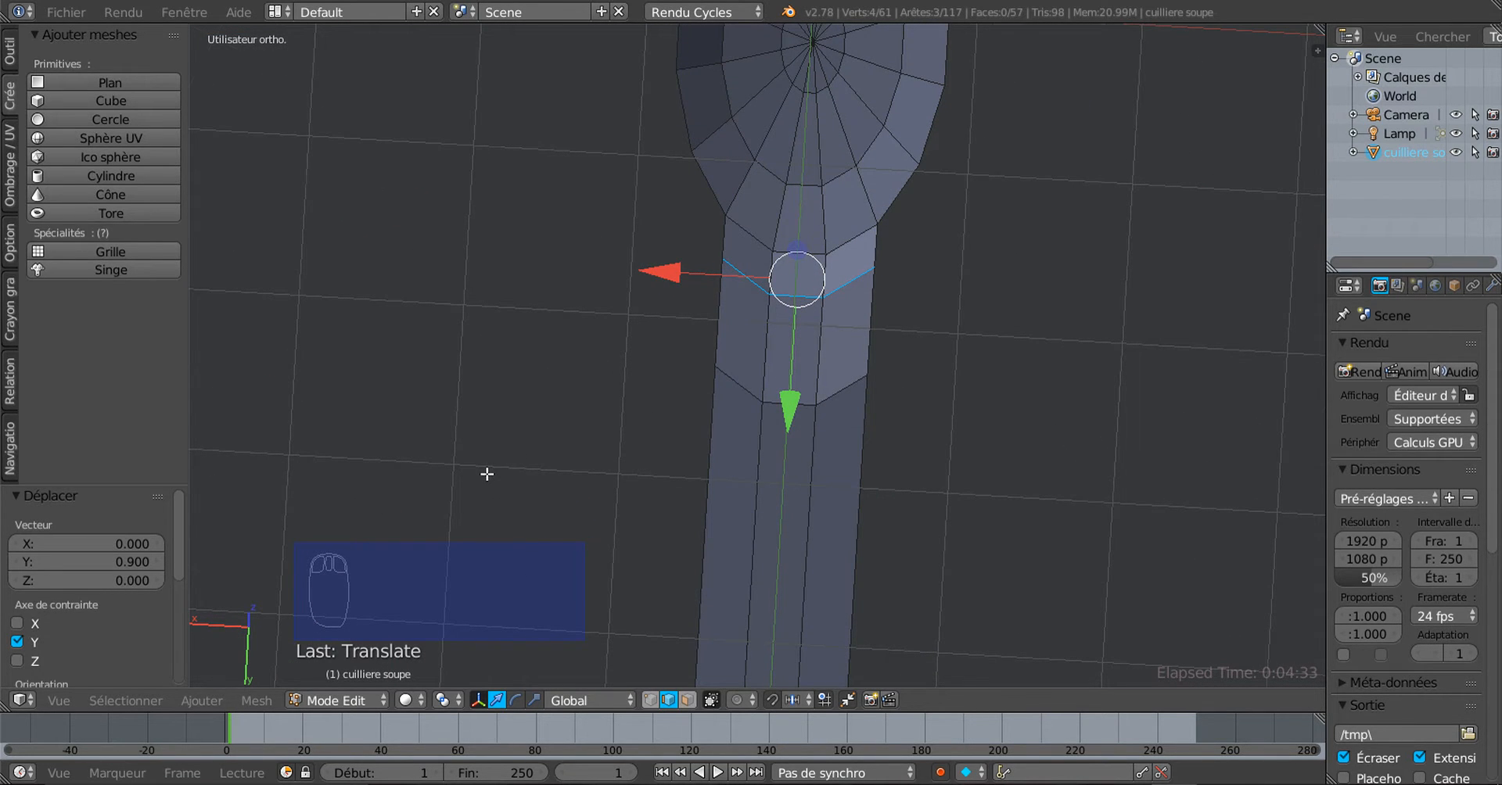
pyautogui.press('KP_7')
pyautogui.keyDown('shift'); pyautogui.moveTo(610, 462); pyautogui.dragTo(593, 343, button='middle'); pyautogui.keyUp('shift')
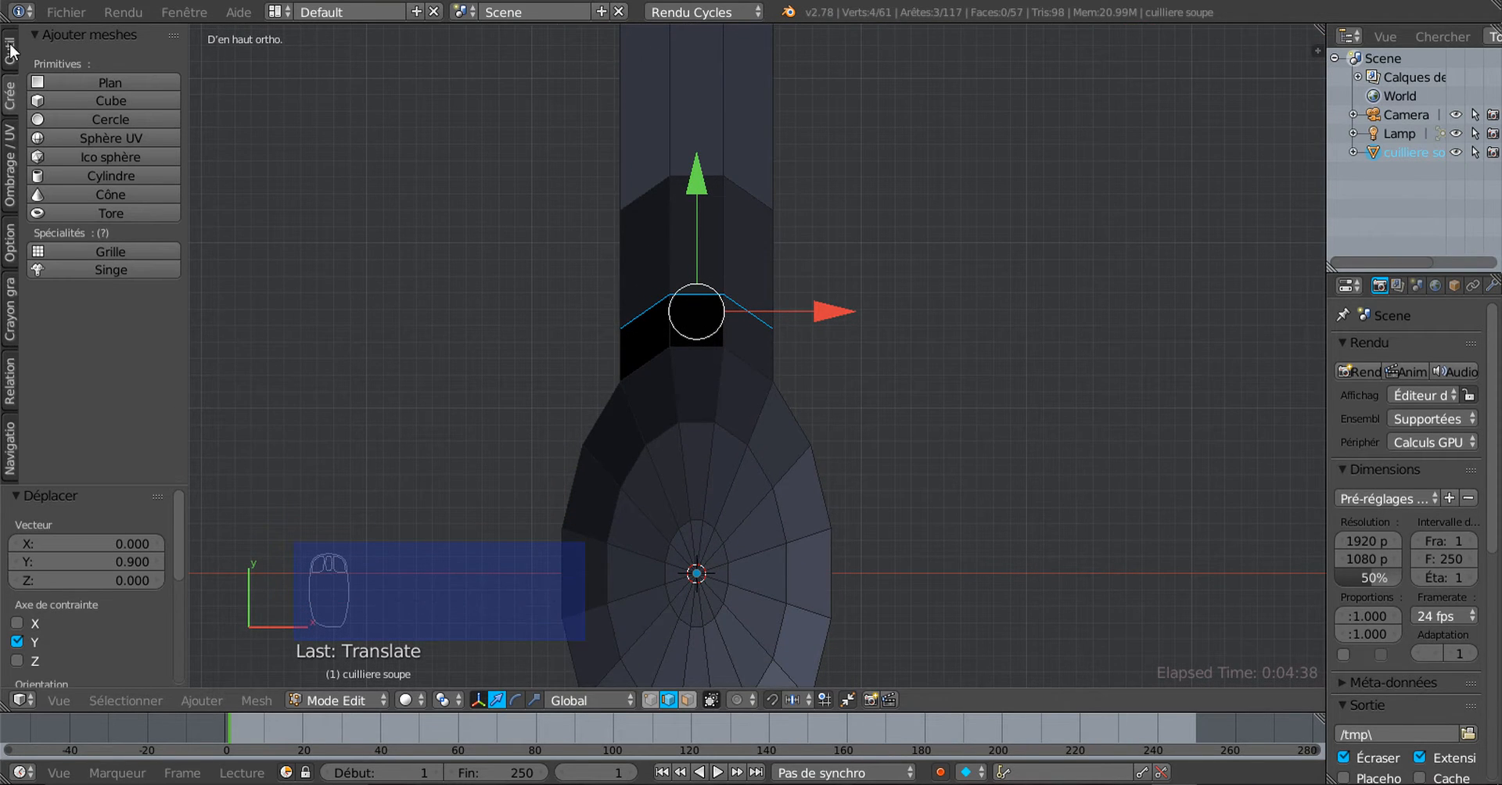
pyautogui.click(11, 51)
pyautogui.moveTo(177, 175); pyautogui.dragTo(178, 405)
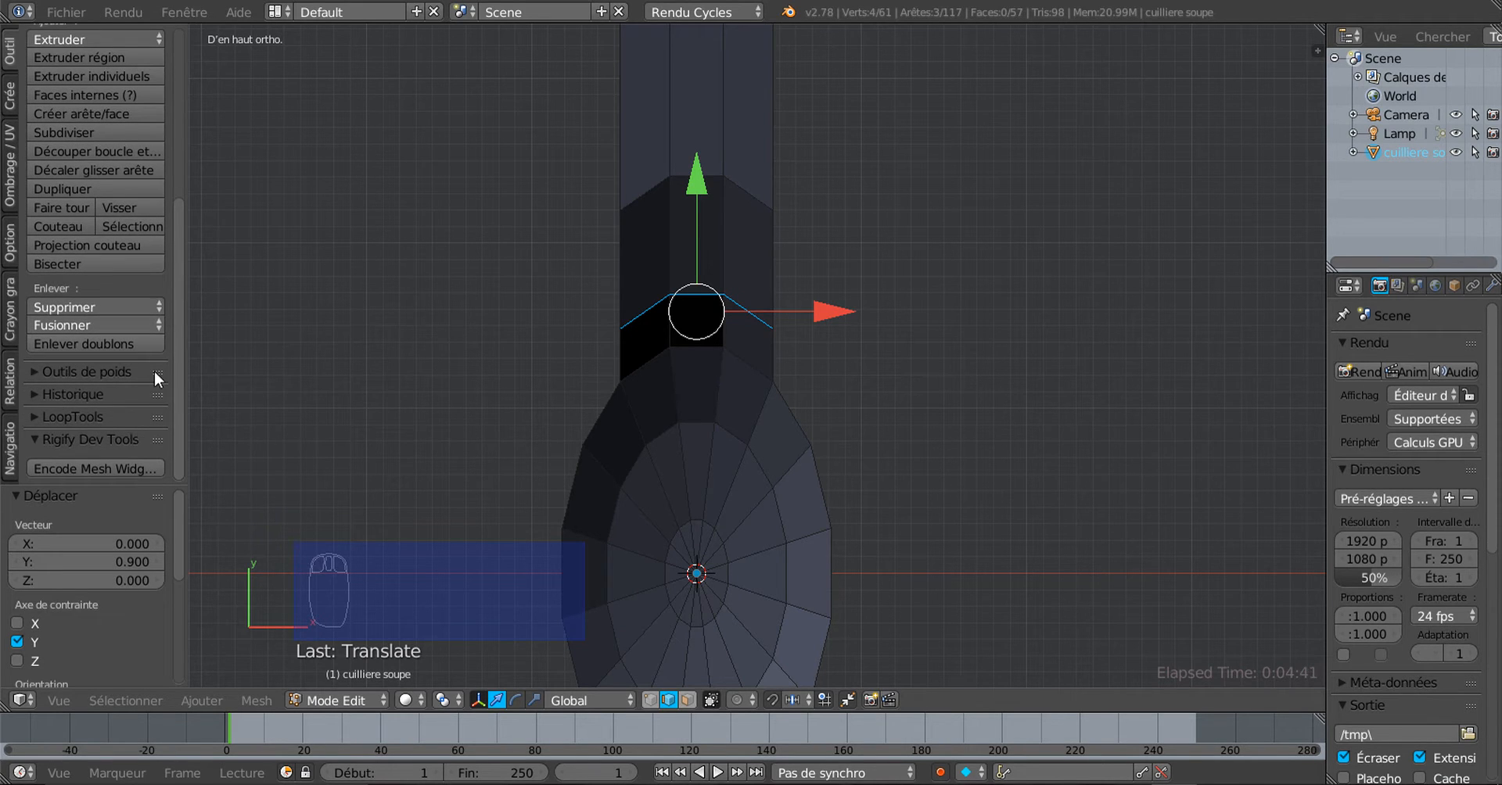
pyautogui.click(31, 414)
pyautogui.moveTo(180, 340); pyautogui.dragTo(189, 441)
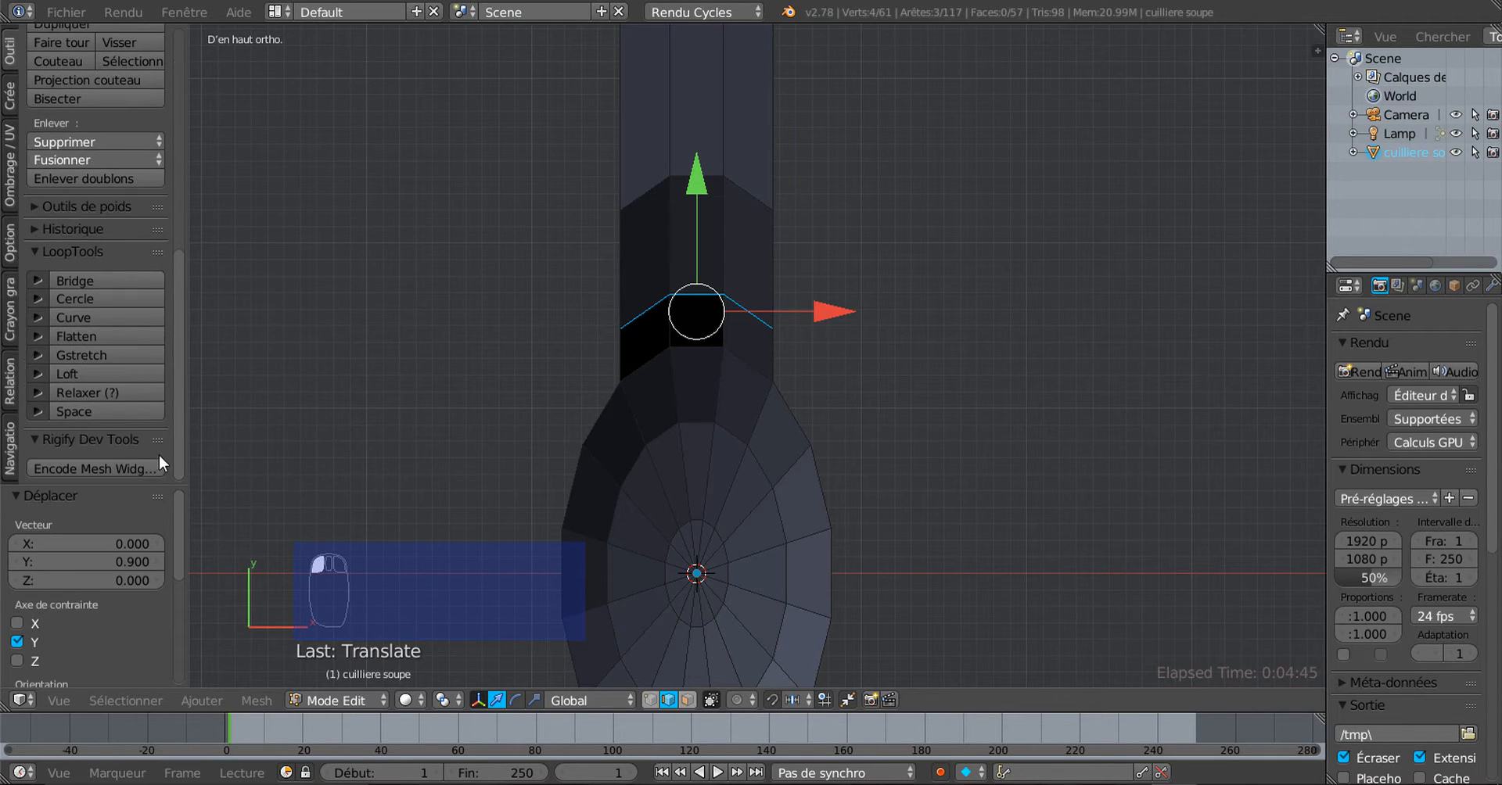
pyautogui.click(75, 355)
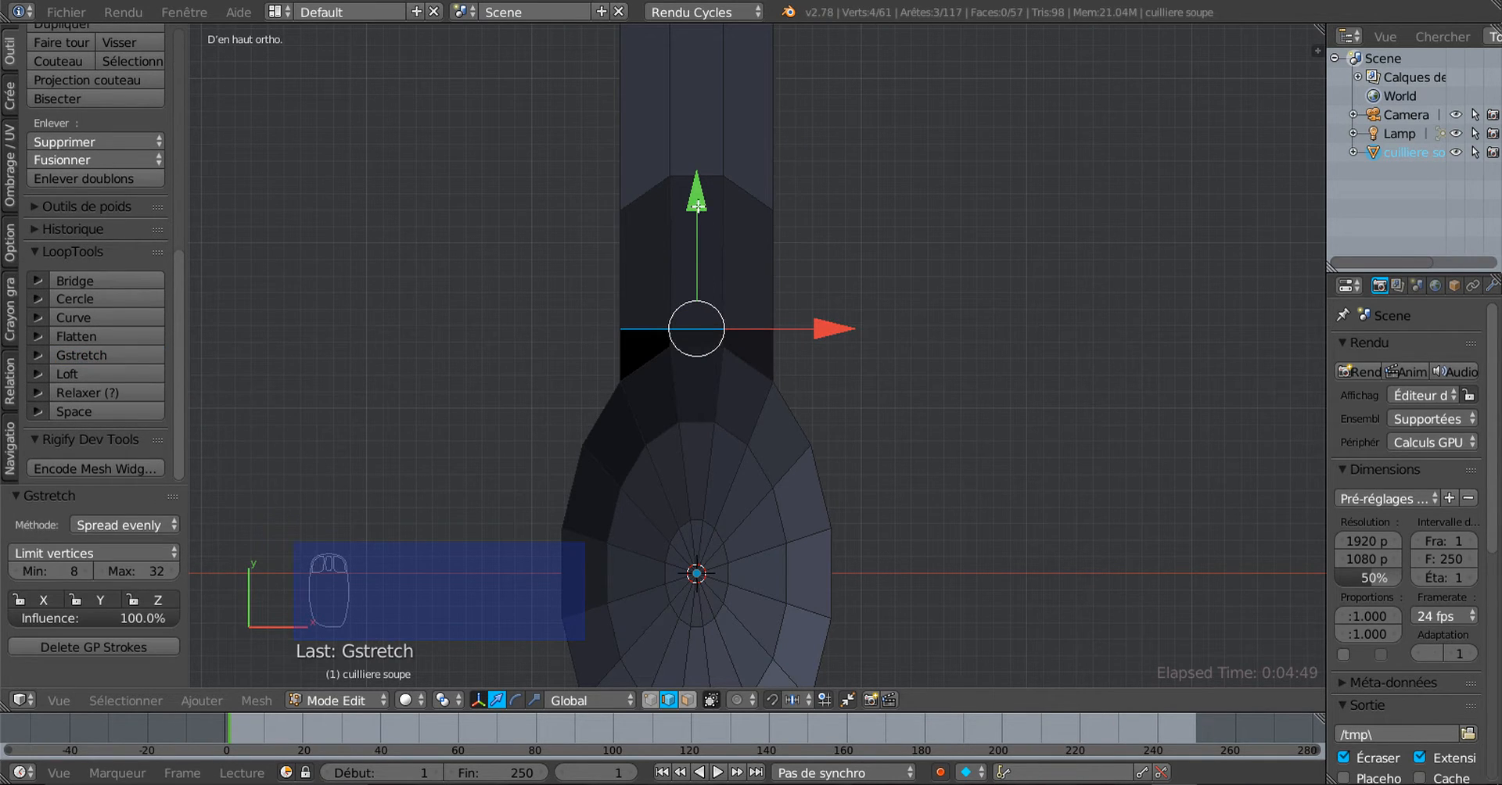
pyautogui.moveTo(697, 205); pyautogui.dragTo(697, 180)
# Straighten the next crosswise edge loop along the handle with LoopTools Gstretch
pyautogui.moveTo(808, 262); pyautogui.dragTo(739, 245, button='middle')
pyautogui.moveTo(650, 199); pyautogui.dragTo(754, 203, button='middle')
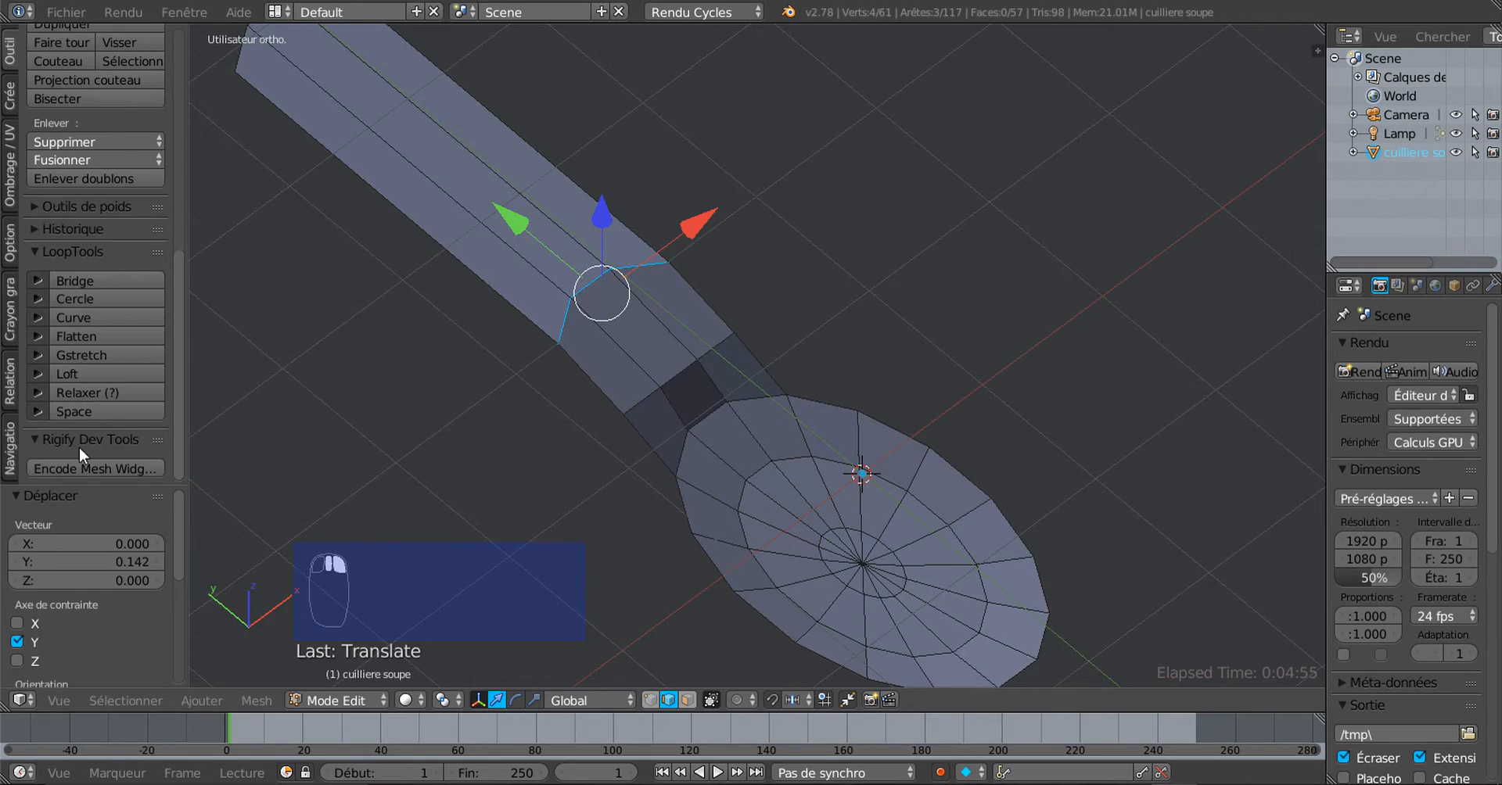
pyautogui.click(72, 353)
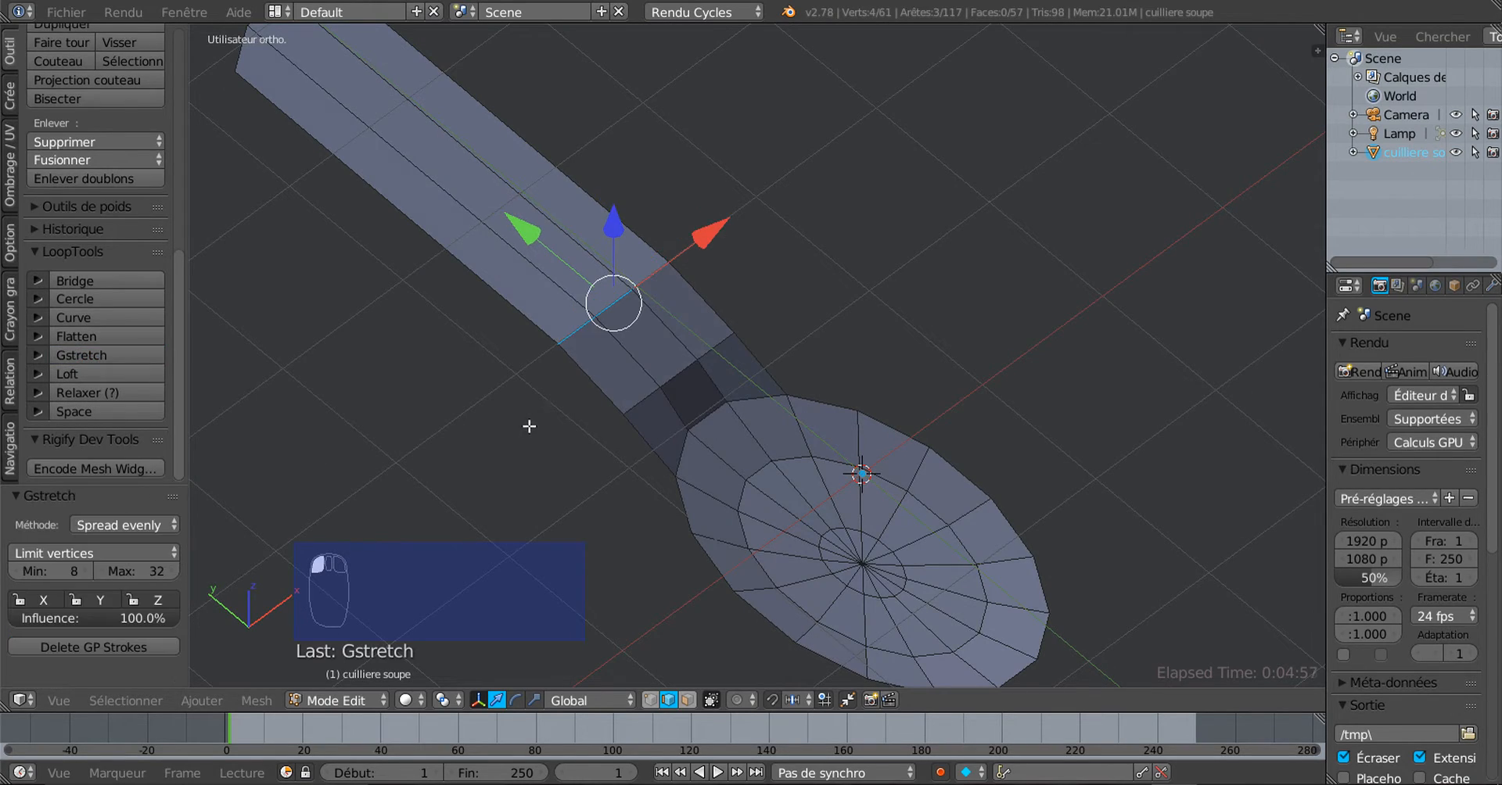
# Select the three handle faces between the two straightened edge loops and scale them uniformly to about 0.46 to narrow the neck
pyautogui.moveTo(530, 426); pyautogui.dragTo(1012, 456, button='middle')
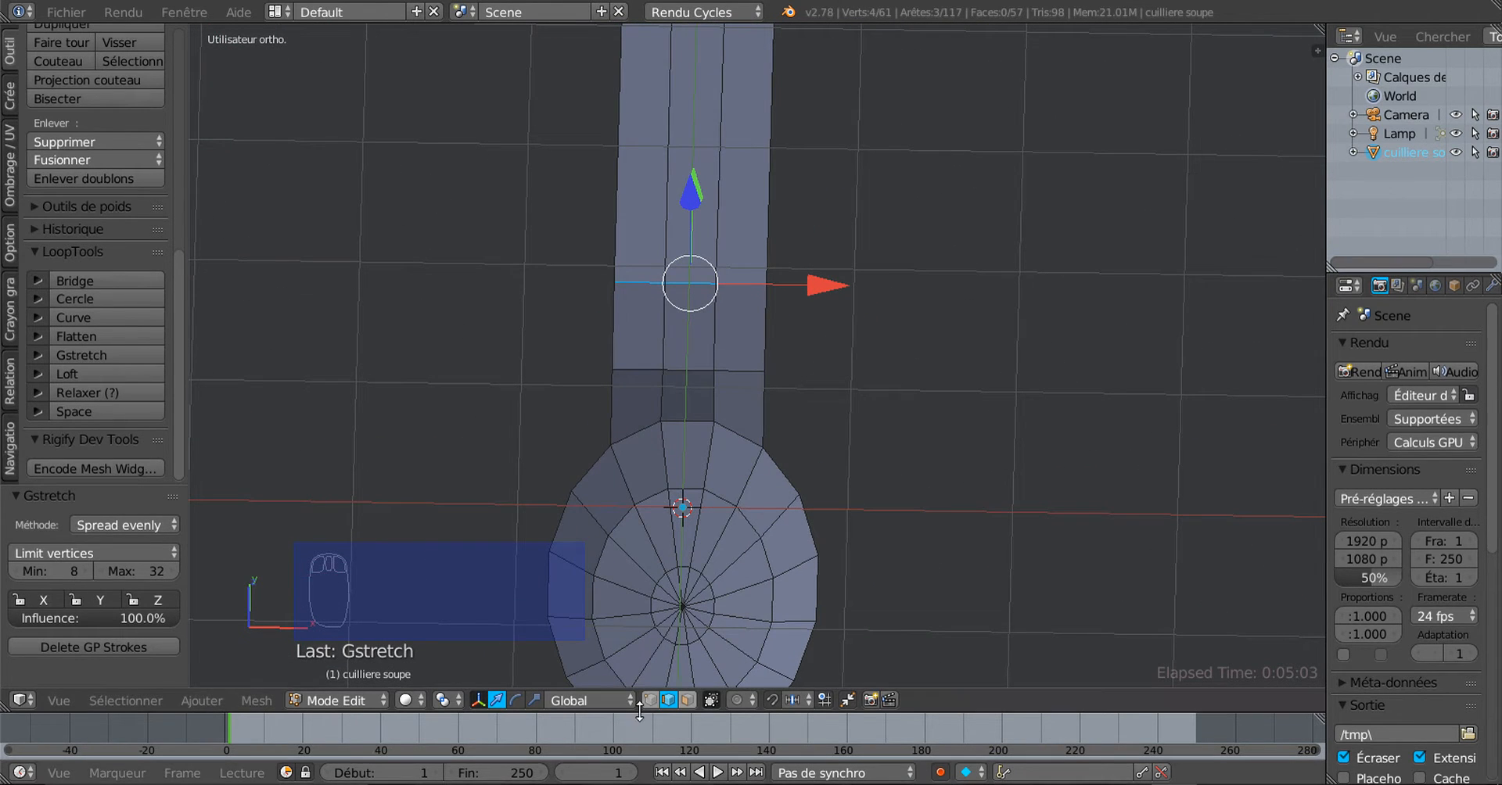
pyautogui.click(686, 700)
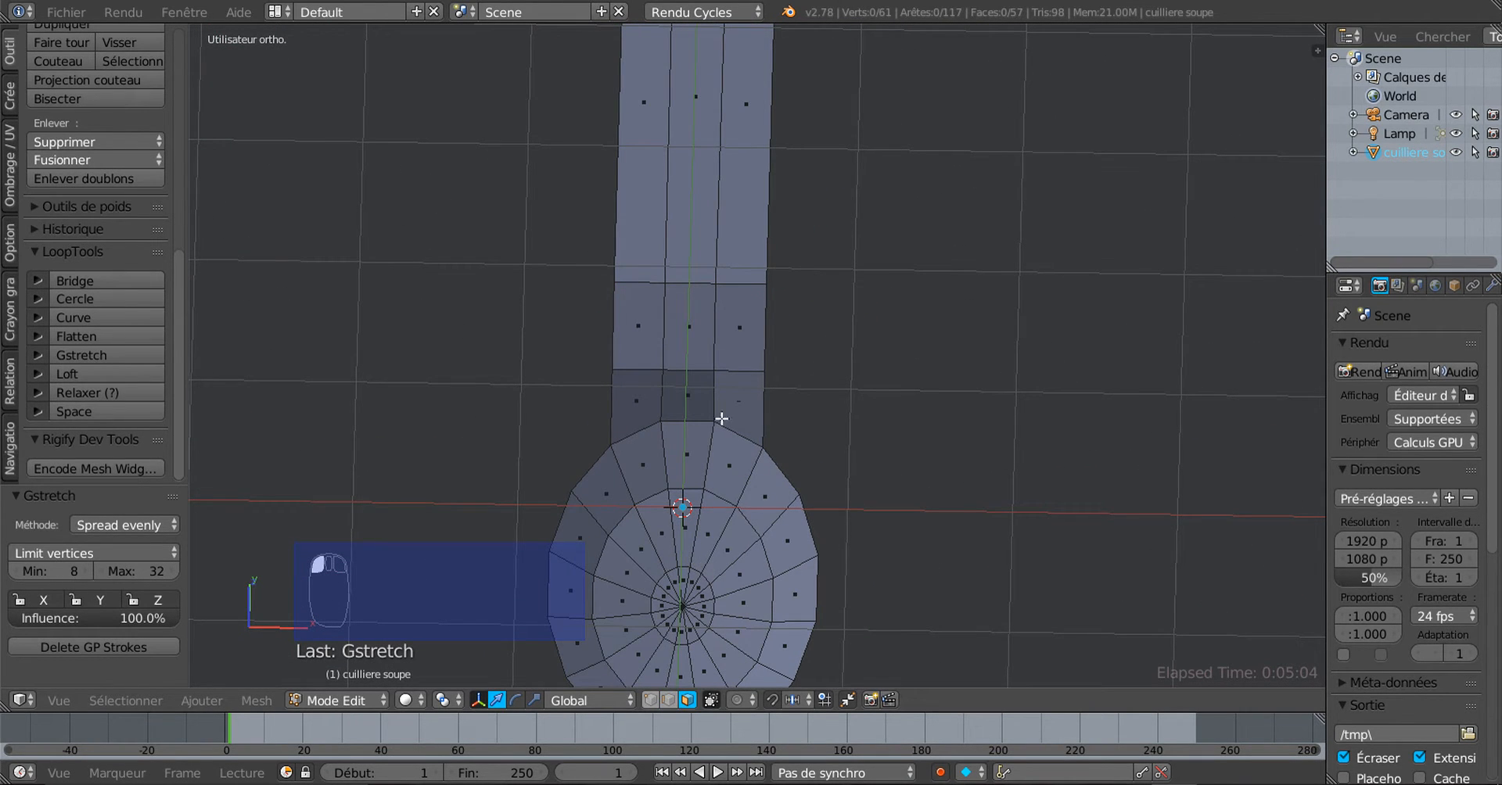
pyautogui.click(732, 328)
pyautogui.keyDown('shift'); pyautogui.click(683, 331); pyautogui.keyUp('shift')
pyautogui.keyDown('shift'); pyautogui.click(647, 334); pyautogui.keyUp('shift')
pyautogui.scroll(-3, 775, 351)
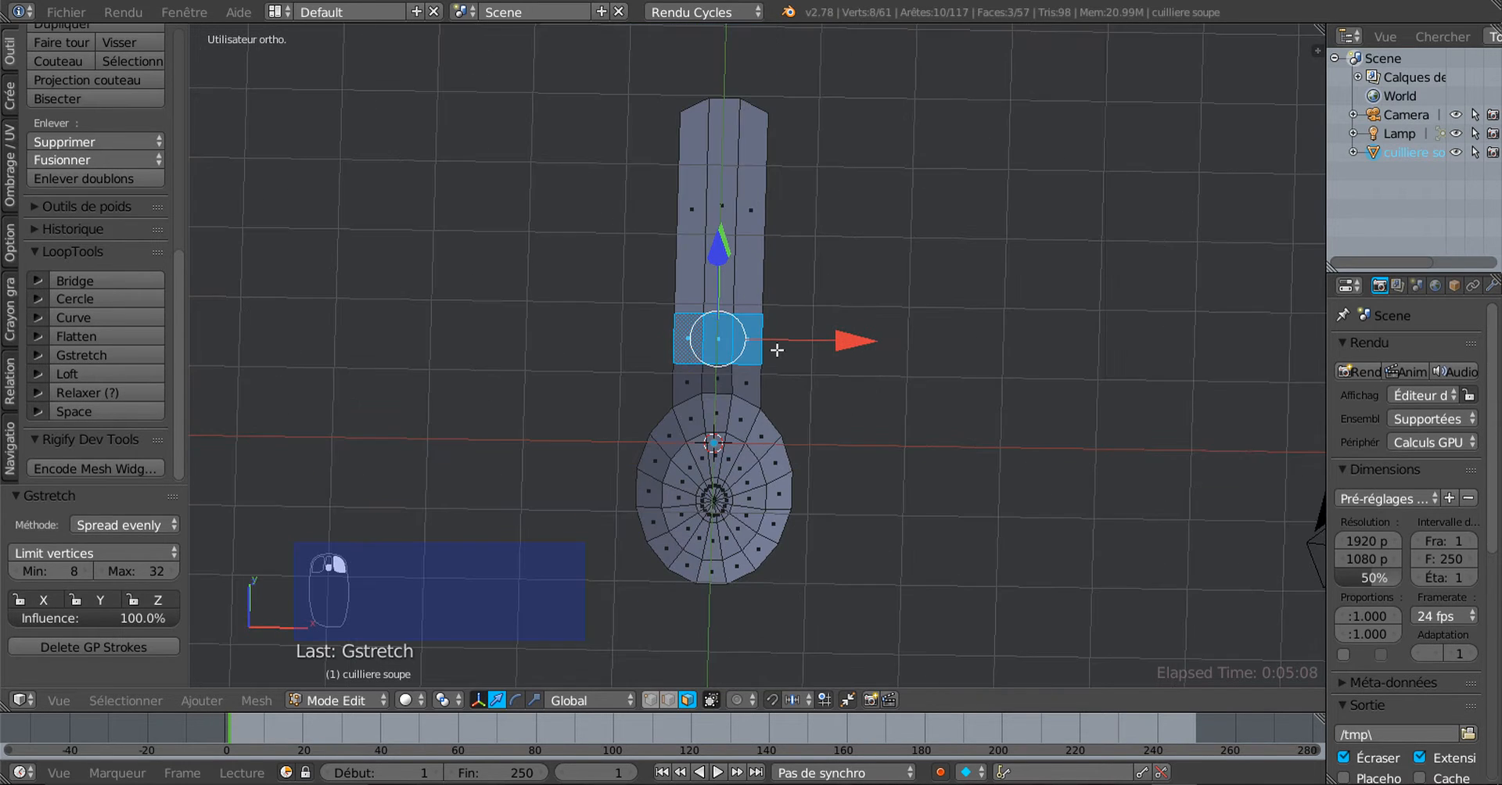
pyautogui.moveTo(799, 401); pyautogui.dragTo(809, 422, button='middle')
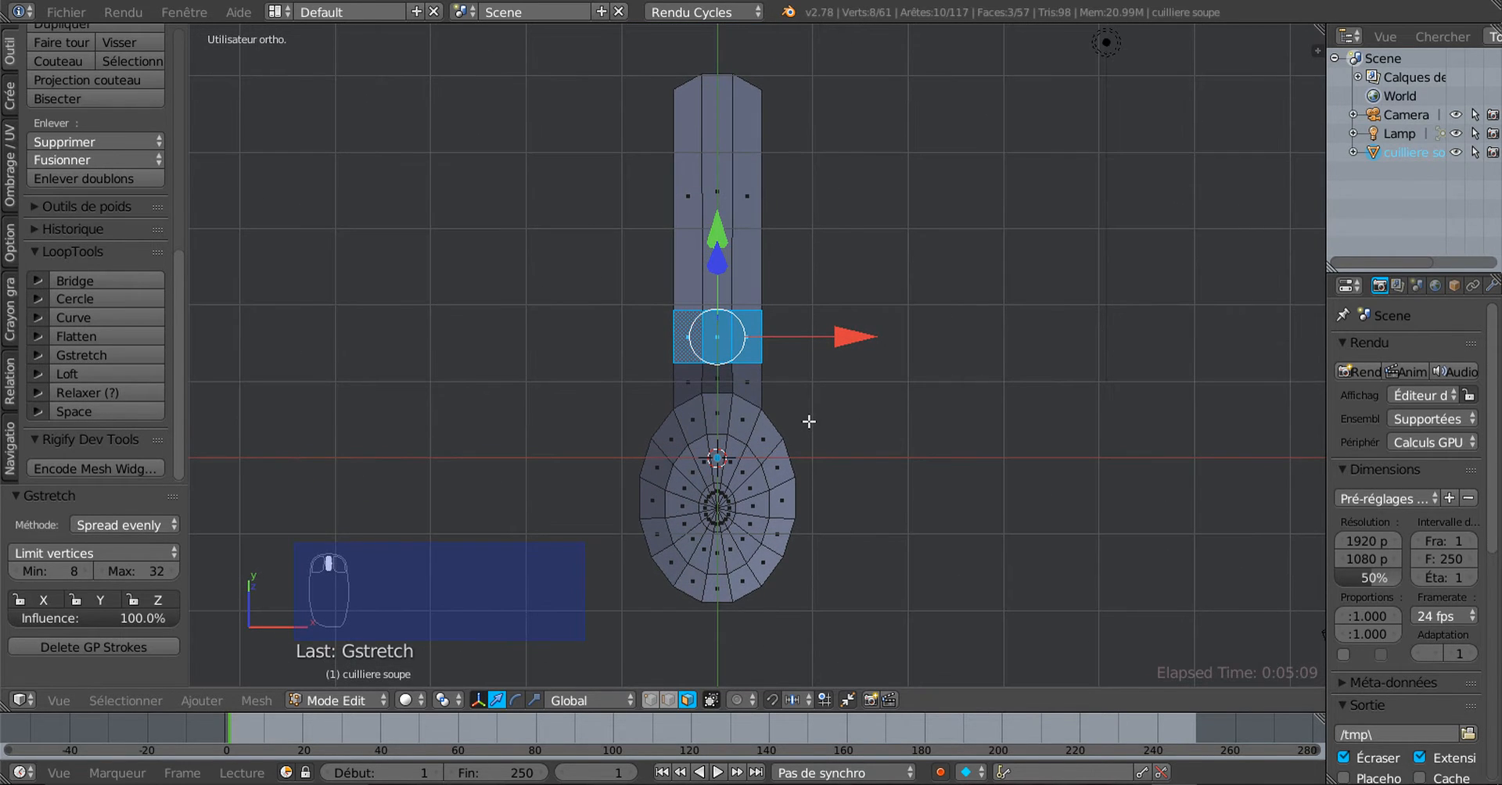
pyautogui.press('KP_7')
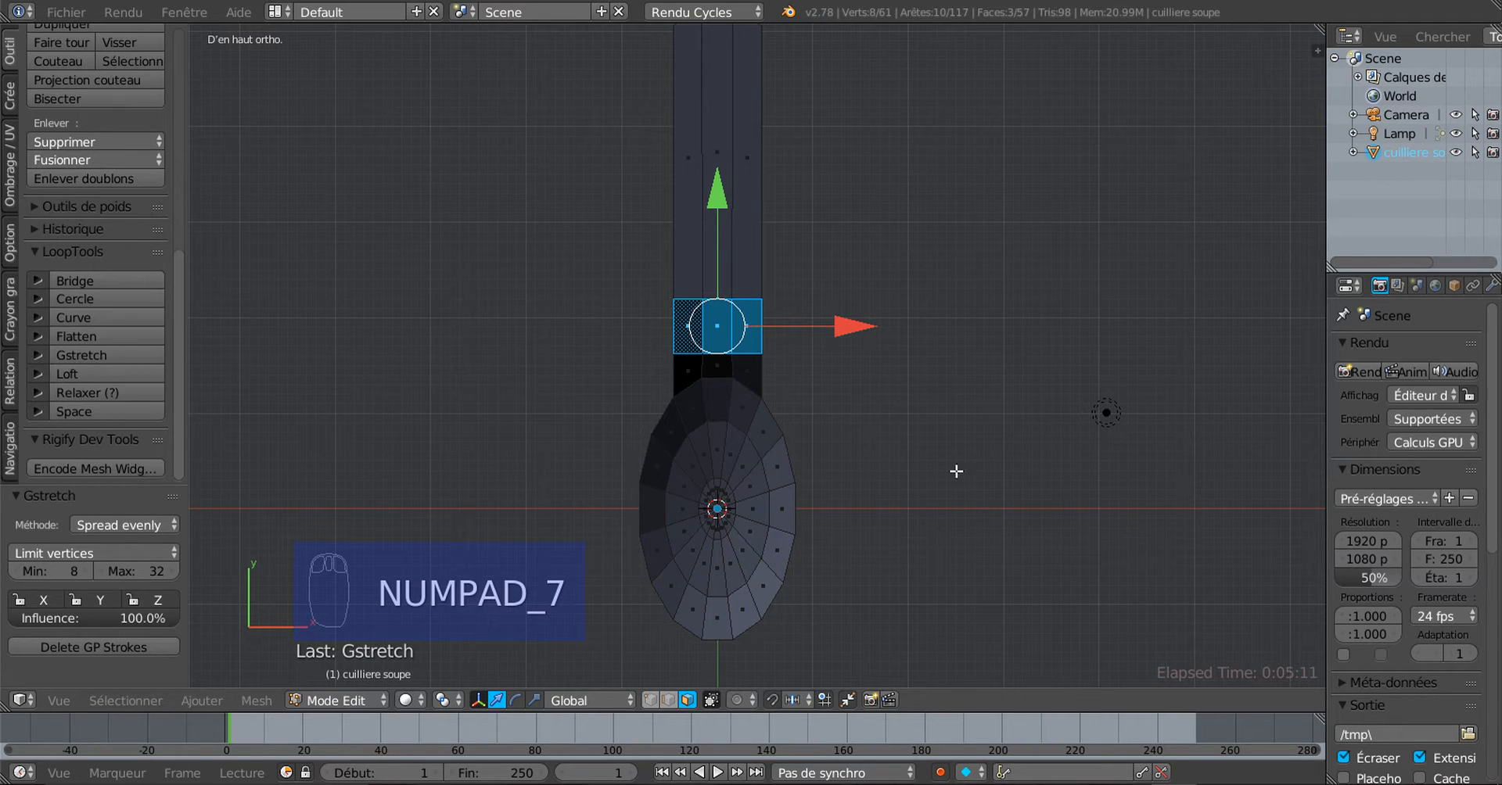
pyautogui.press('s')
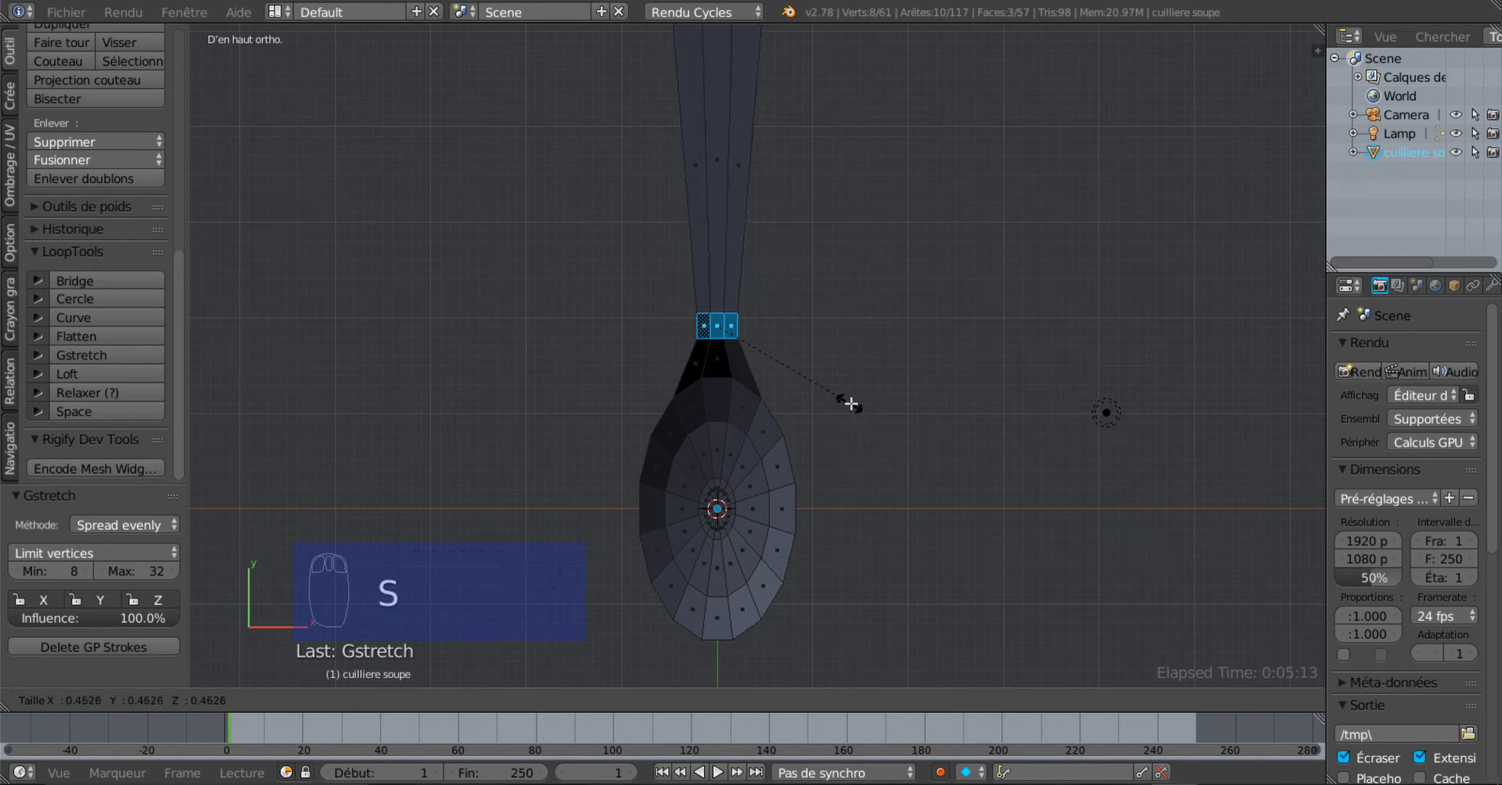
pyautogui.click(851, 405)
pyautogui.moveTo(852, 406); pyautogui.dragTo(862, 510, button='middle')
pyautogui.press('Tab')
pyautogui.press('Tab')
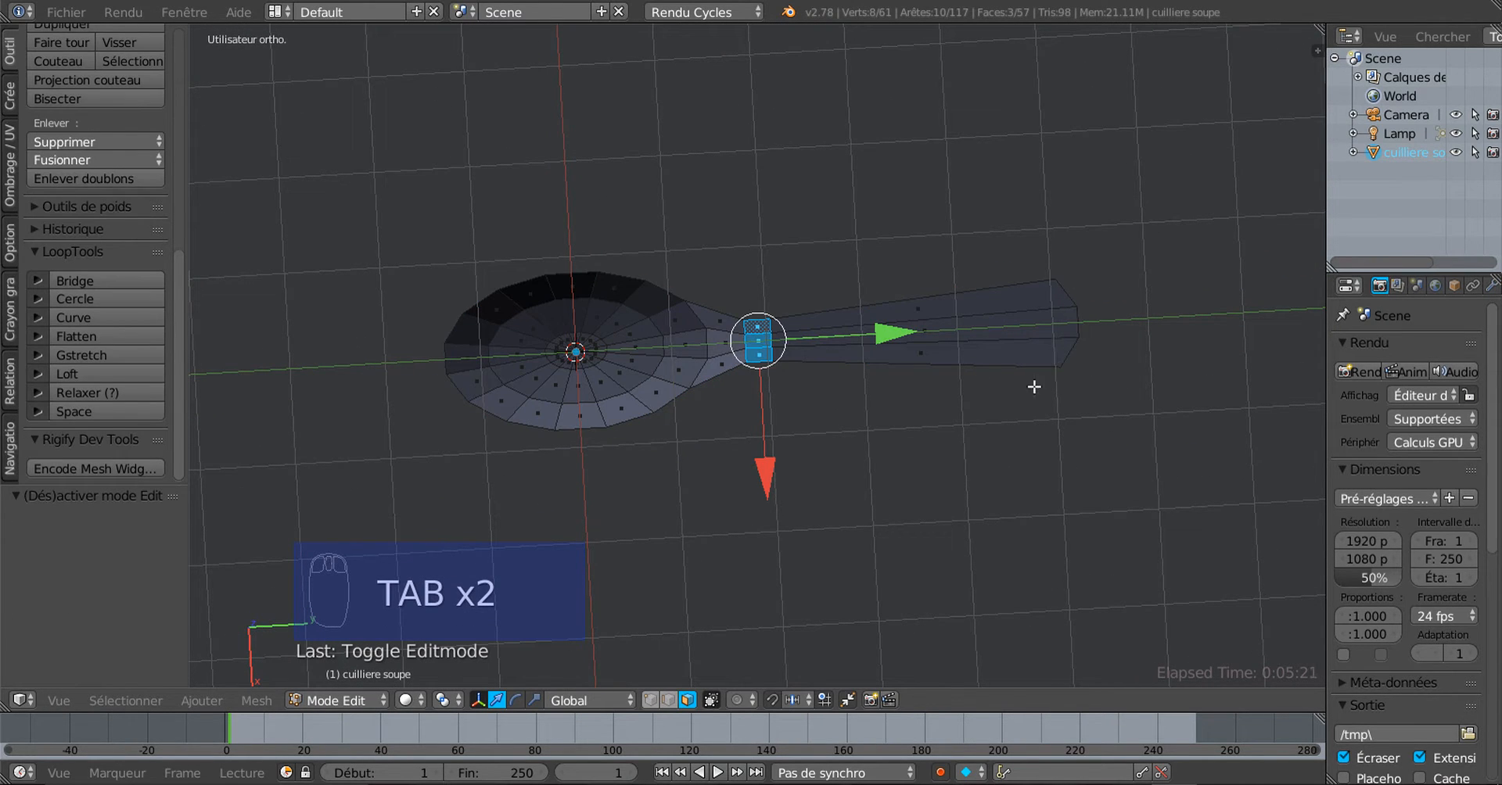
pyautogui.keyDown('shift'); pyautogui.moveTo(1013, 447); pyautogui.dragTo(1008, 410, button='middle'); pyautogui.keyUp('shift')
pyautogui.moveTo(975, 456)
pyautogui.mouseDown(button='middle')
pyautogui.moveTo(955, 459)
pyautogui.moveTo(983, 454)
pyautogui.mouseUp(button='middle')
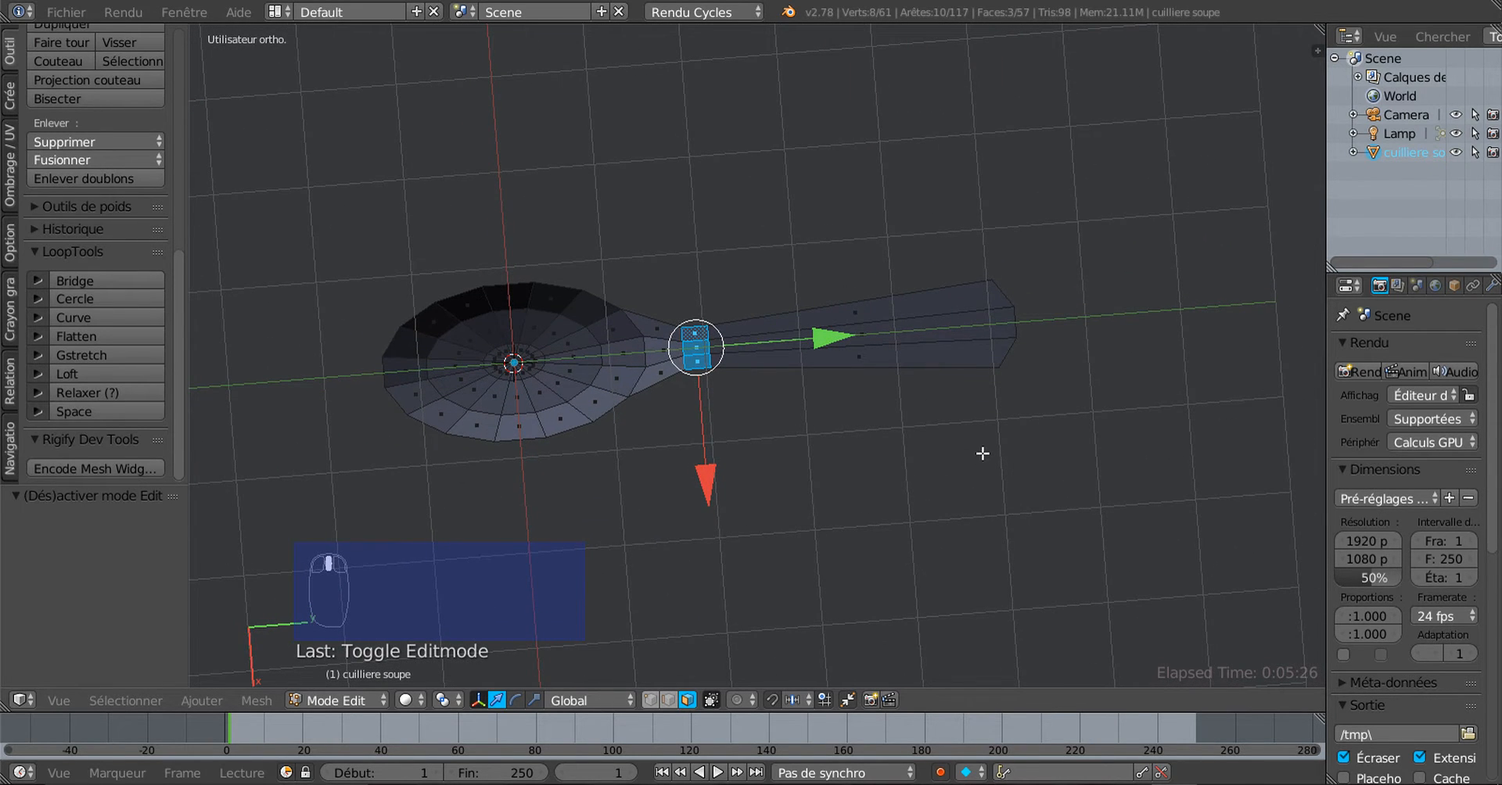
# Select the four vertices at the handle's free end and move them 2.177 along Y to lengthen the handle
pyautogui.click(650, 700)
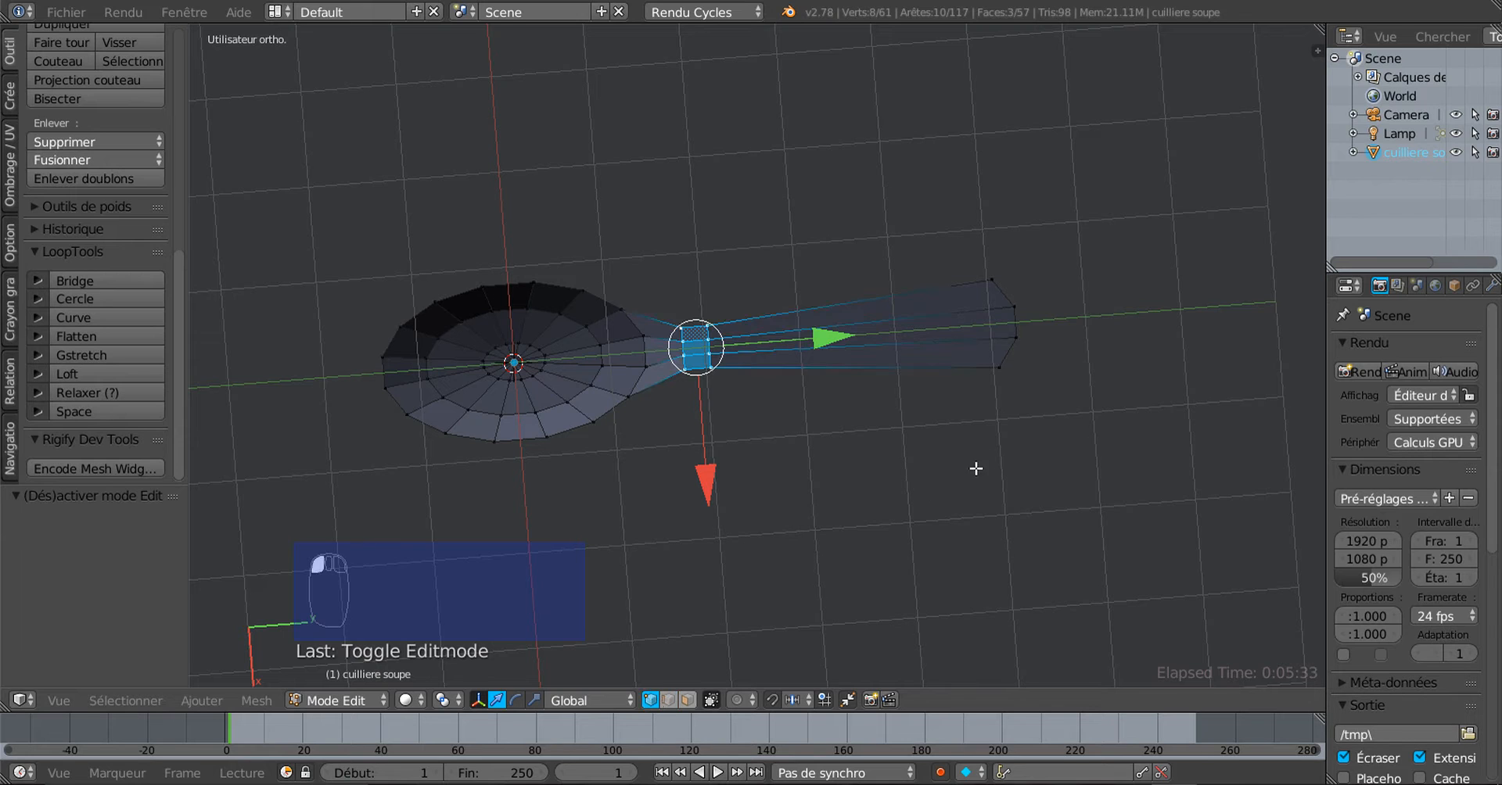
pyautogui.press('a')
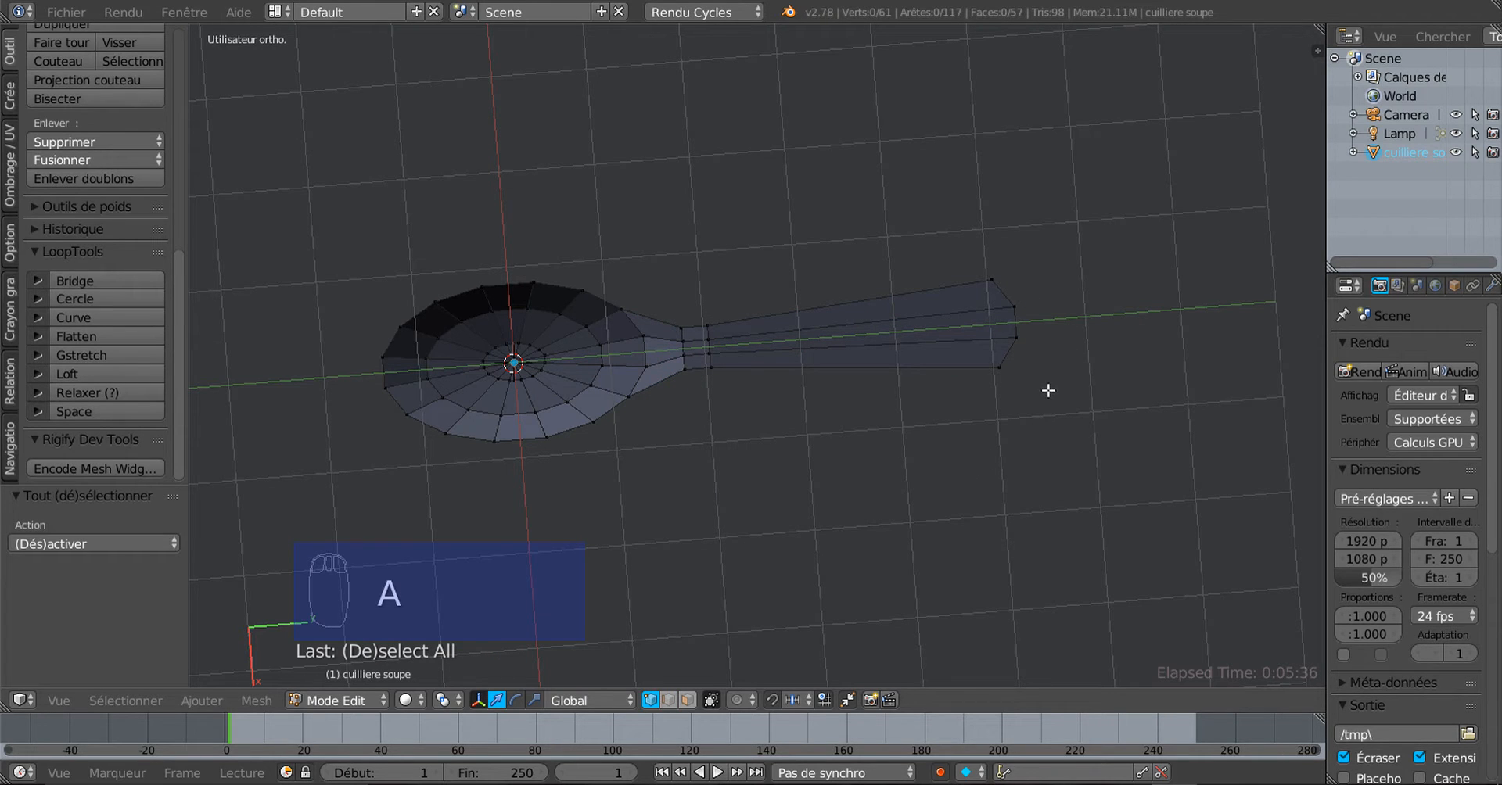
pyautogui.press('c')
pyautogui.moveTo(1006, 283); pyautogui.dragTo(1006, 337)
pyautogui.scroll(-2, 991, 401)
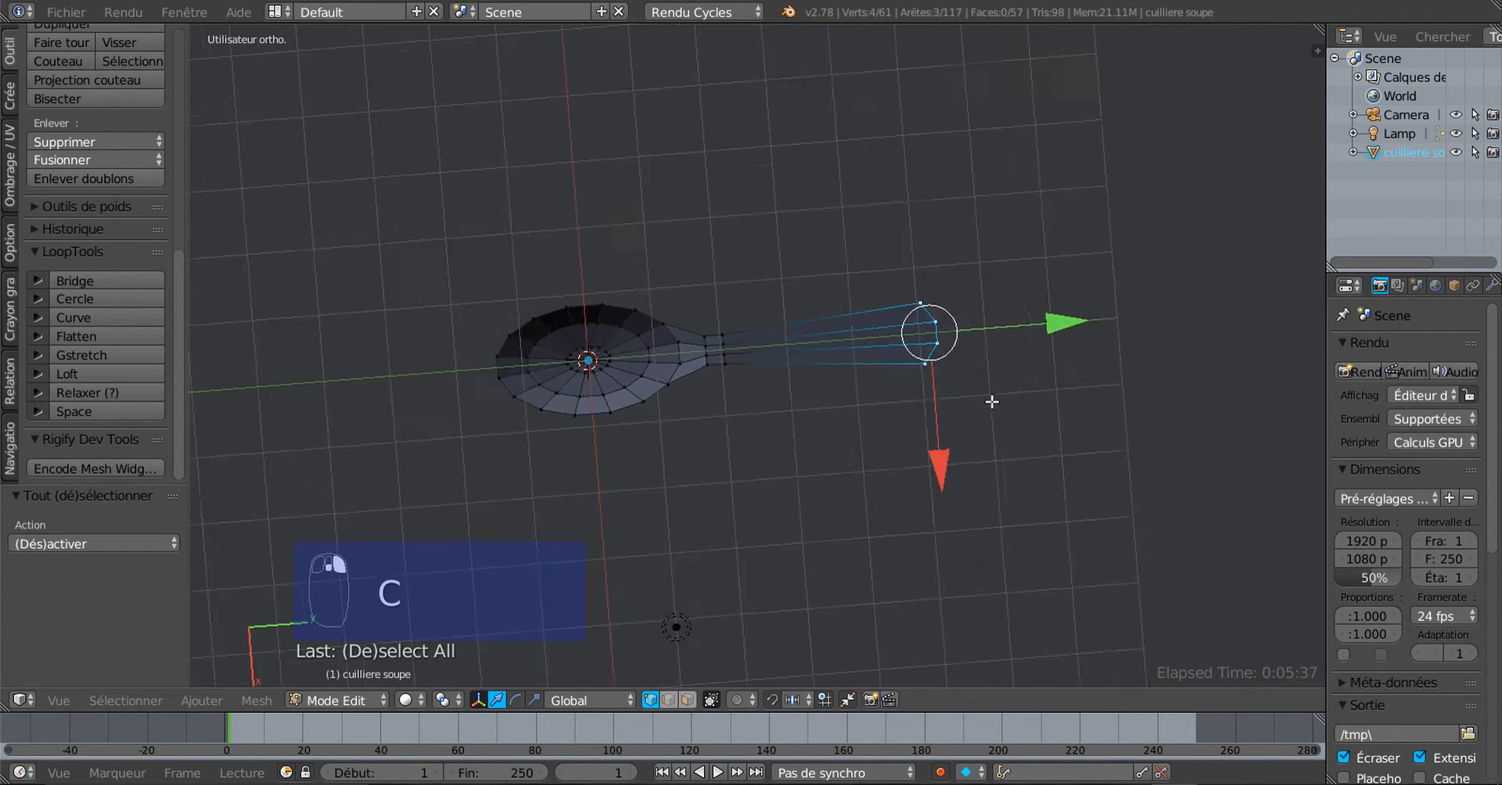
pyautogui.moveTo(992, 402); pyautogui.dragTo(928, 486, button='middle')
pyautogui.press('KP_7')
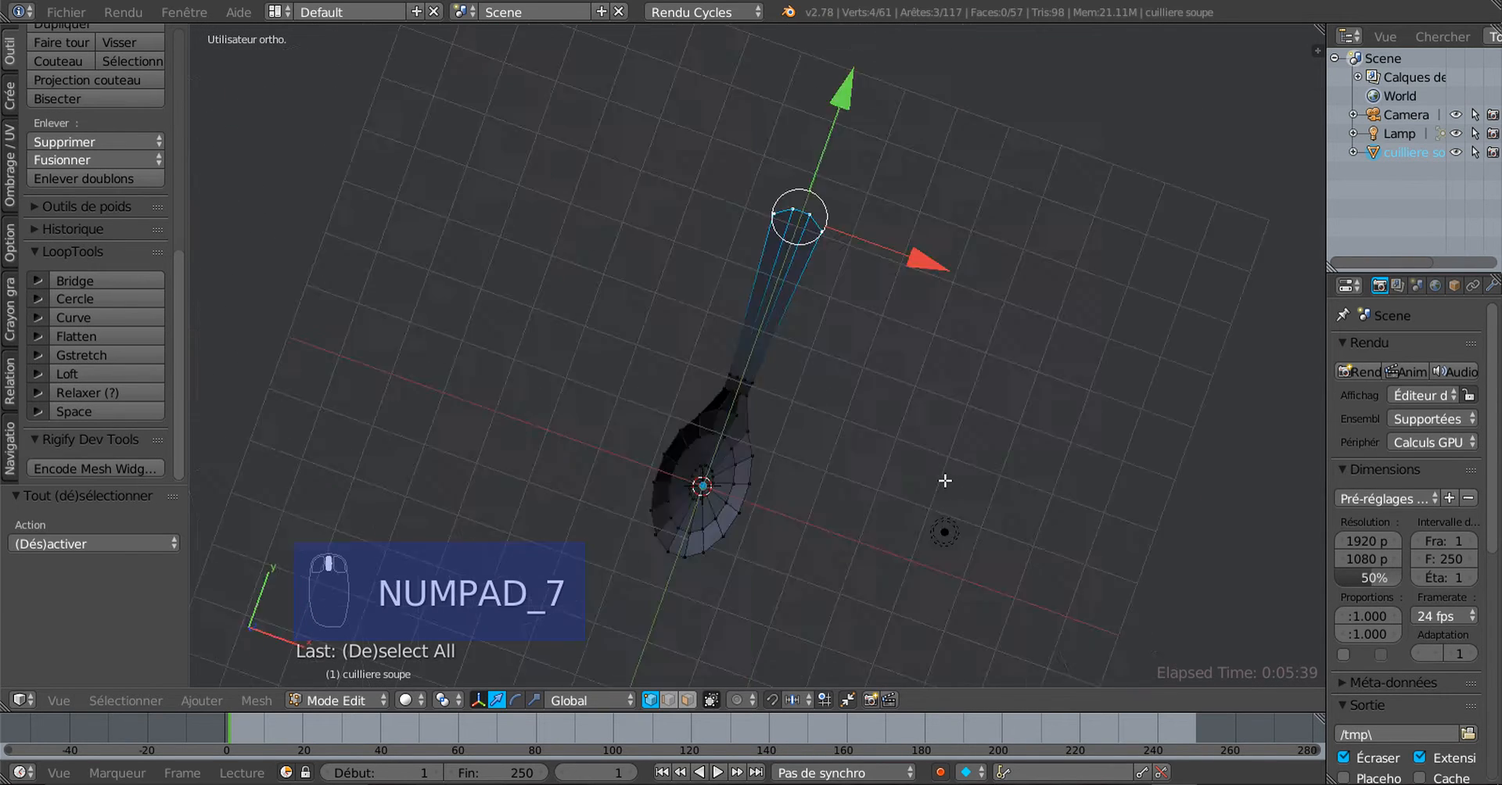
pyautogui.scroll(-2, 945, 480)
pyautogui.keyDown('shift'); pyautogui.moveTo(1037, 485); pyautogui.dragTo(1020, 566, button='middle'); pyautogui.keyUp('shift')
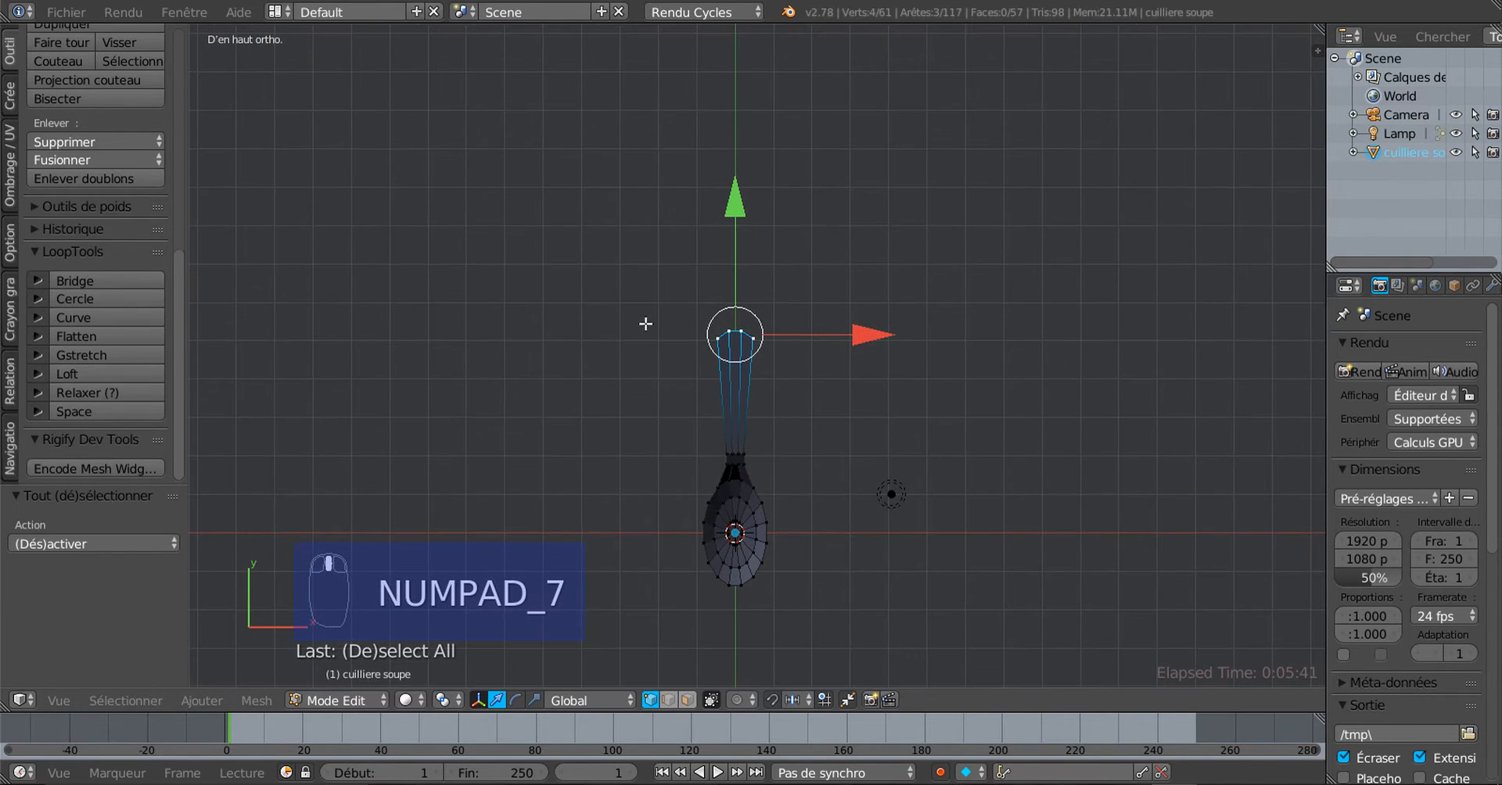
pyautogui.moveTo(726, 215); pyautogui.dragTo(741, 133)
pyautogui.moveTo(963, 414); pyautogui.dragTo(574, 545, button='middle')
pyautogui.moveTo(936, 386); pyautogui.dragTo(919, 343, button='middle')
# Select all the bowl's vertices in top view and scale them up along X to widen the bowl
pyautogui.press('KP_7')
pyautogui.scroll(2, 845, 449)
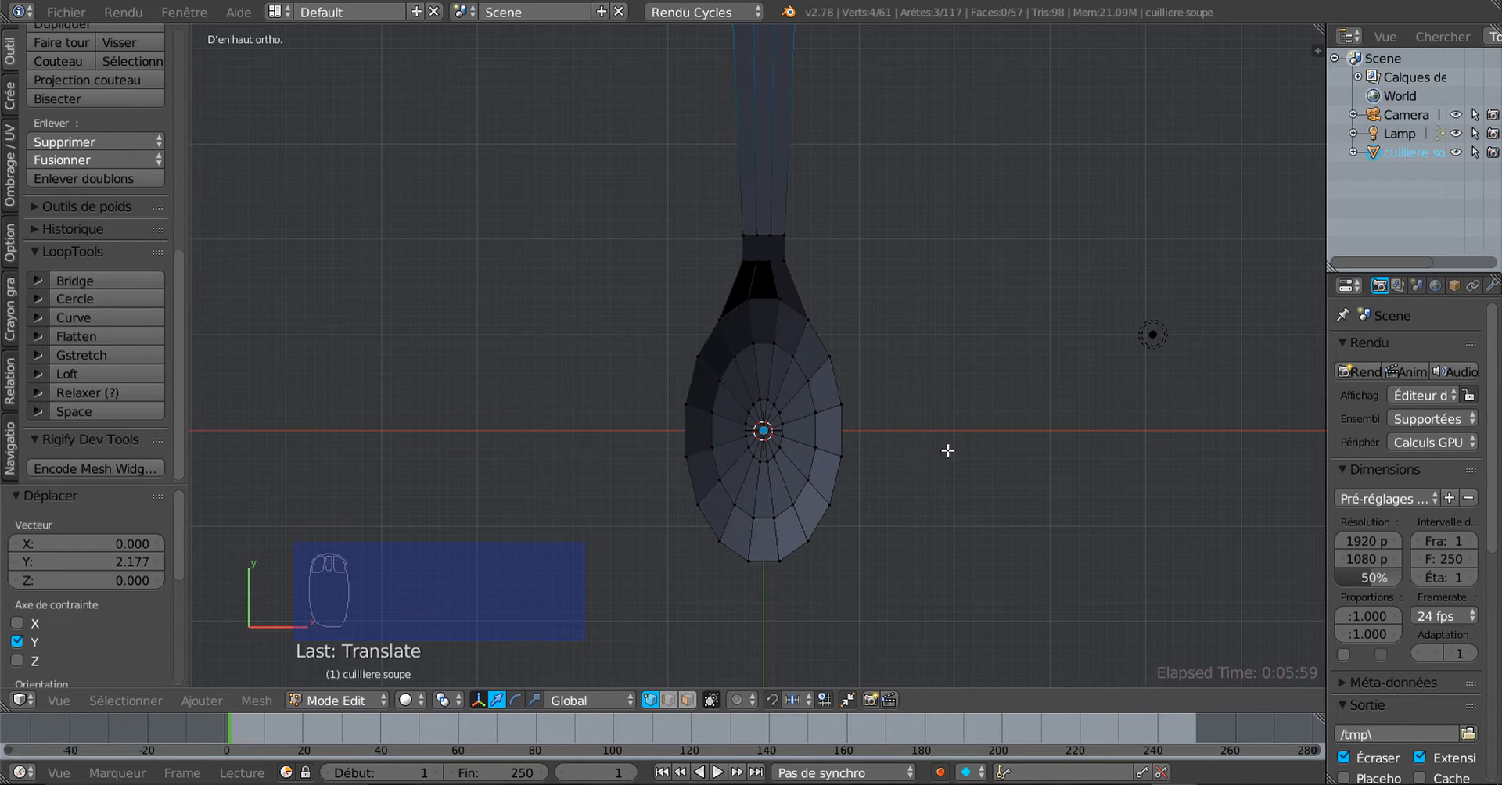
pyautogui.press('a')
pyautogui.press('c')
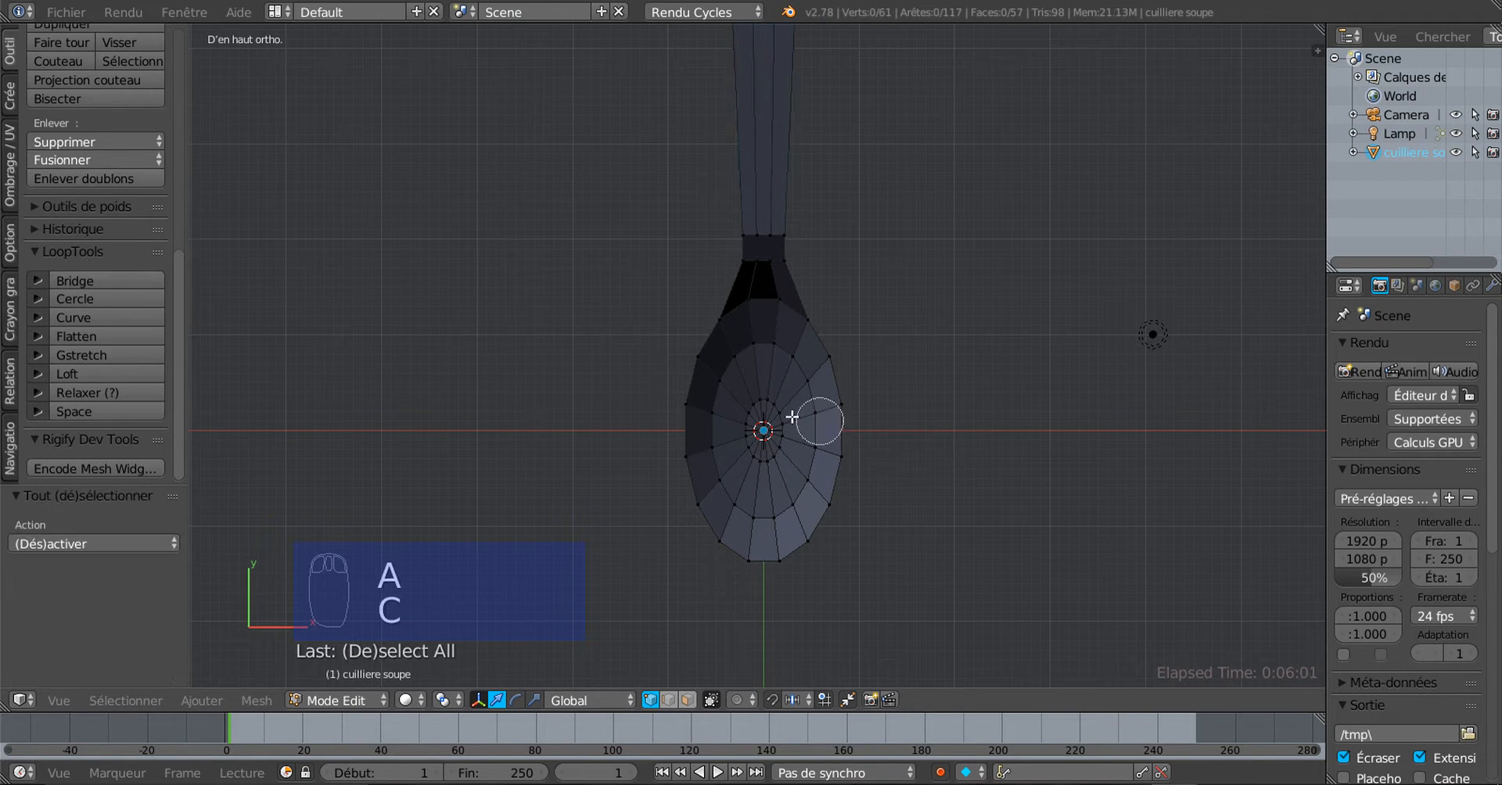
pyautogui.moveTo(728, 356)
pyautogui.mouseDown()
pyautogui.moveTo(781, 314)
pyautogui.moveTo(858, 429)
pyautogui.moveTo(724, 594)
pyautogui.moveTo(764, 429)
pyautogui.moveTo(762, 484)
pyautogui.moveTo(829, 372)
pyautogui.mouseUp()
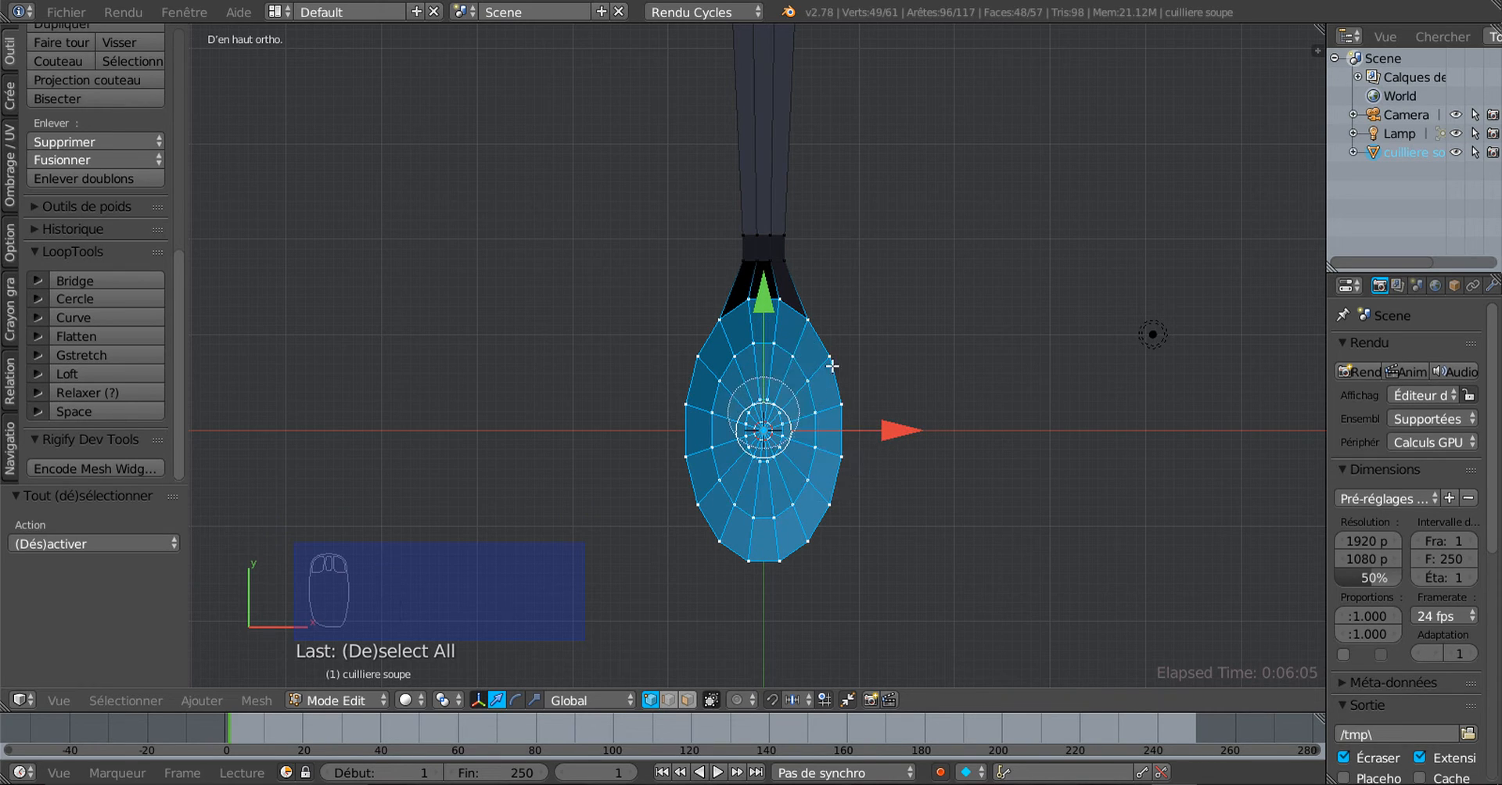
pyautogui.rightClick(892, 373)
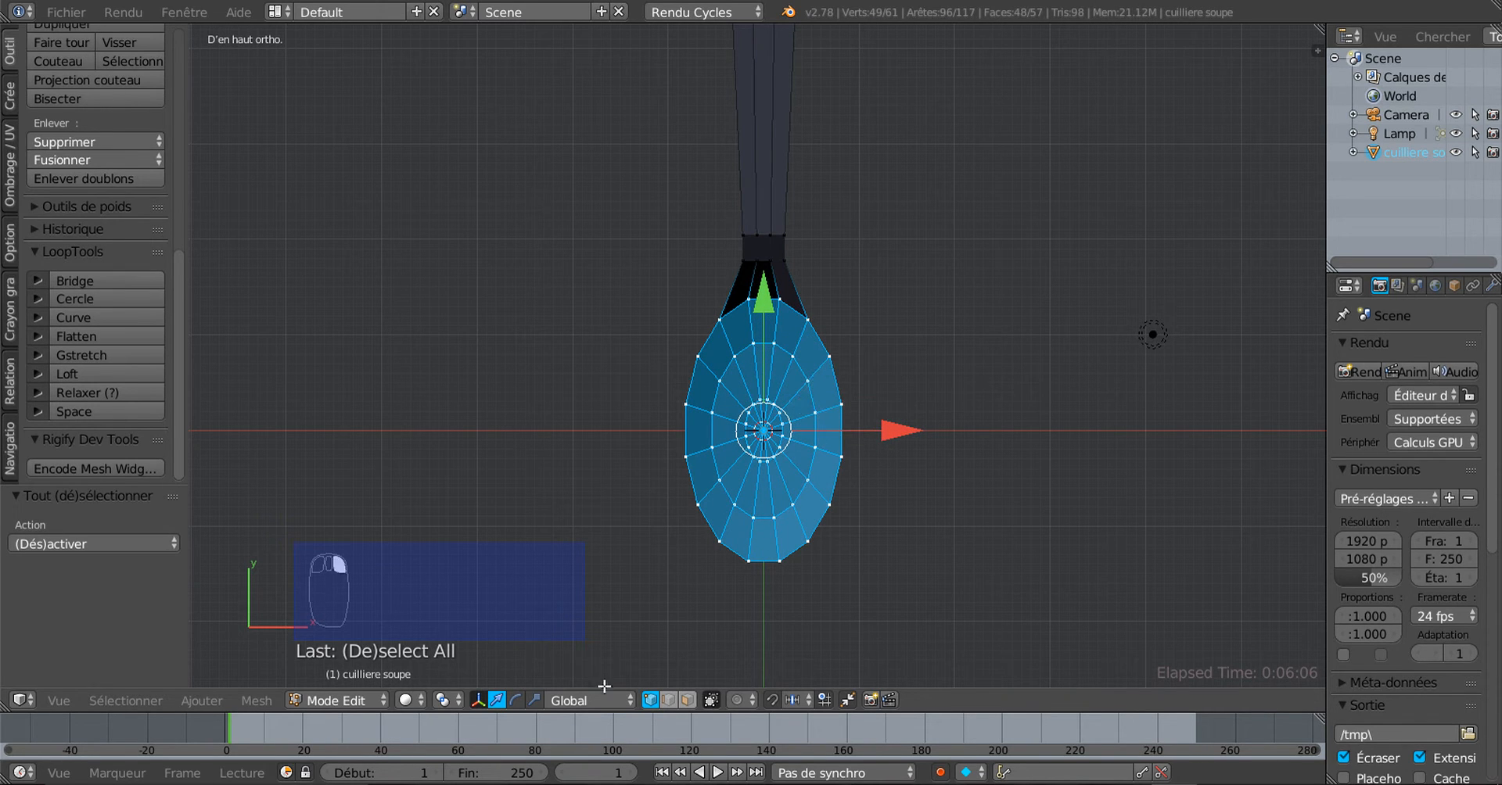
pyautogui.click(534, 699)
pyautogui.moveTo(907, 432); pyautogui.dragTo(953, 432)
pyautogui.press('Tab')
pyautogui.moveTo(941, 532); pyautogui.dragTo(808, 421, button='middle')
# Move the selected bowl vertices -0.725 along Y, away from the handle
pyautogui.press('Tab')
pyautogui.moveTo(821, 369); pyautogui.dragTo(751, 385)
pyautogui.click(497, 700)
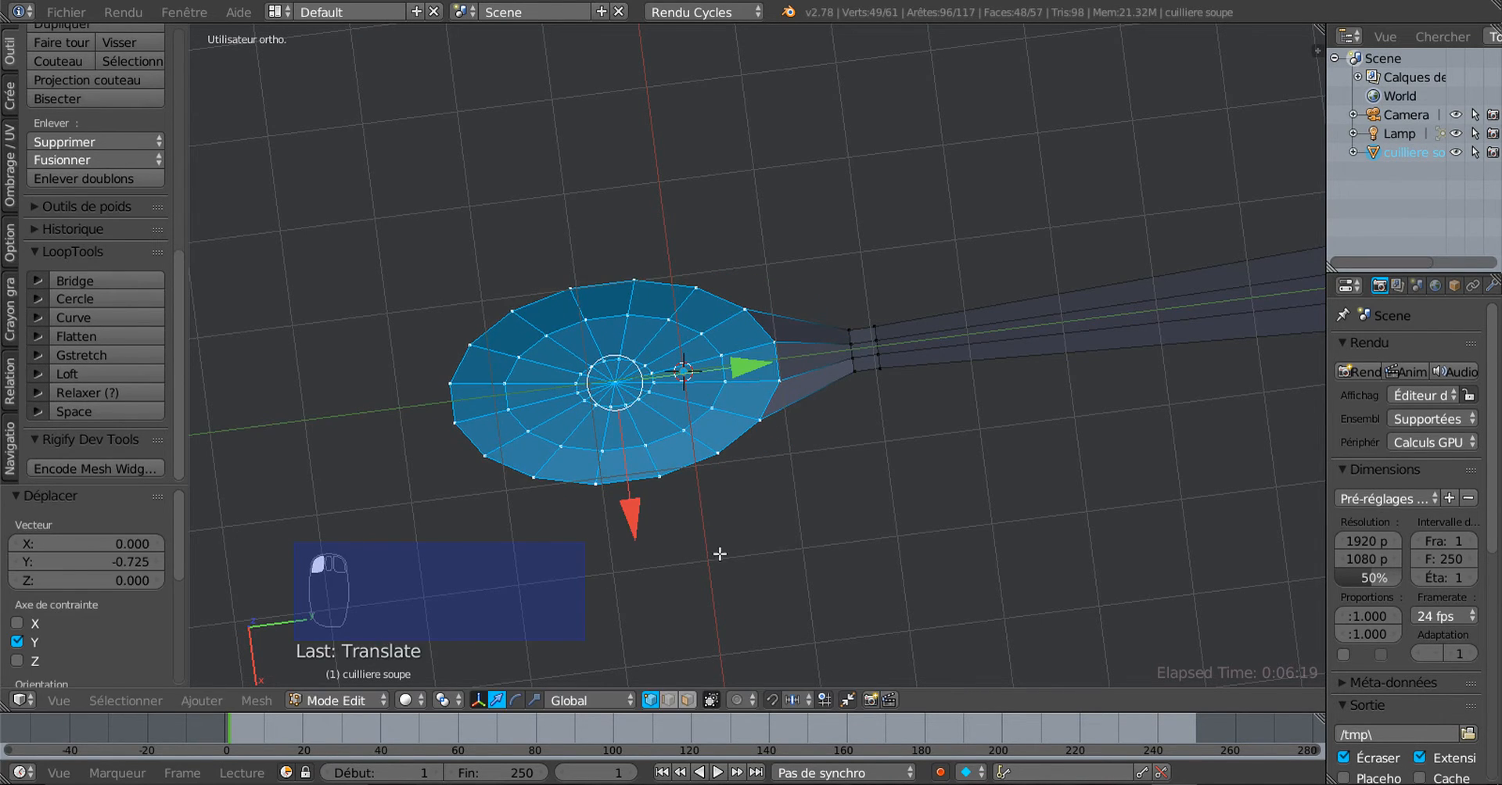
pyautogui.press('Tab')
pyautogui.moveTo(868, 558); pyautogui.dragTo(982, 400, button='middle')
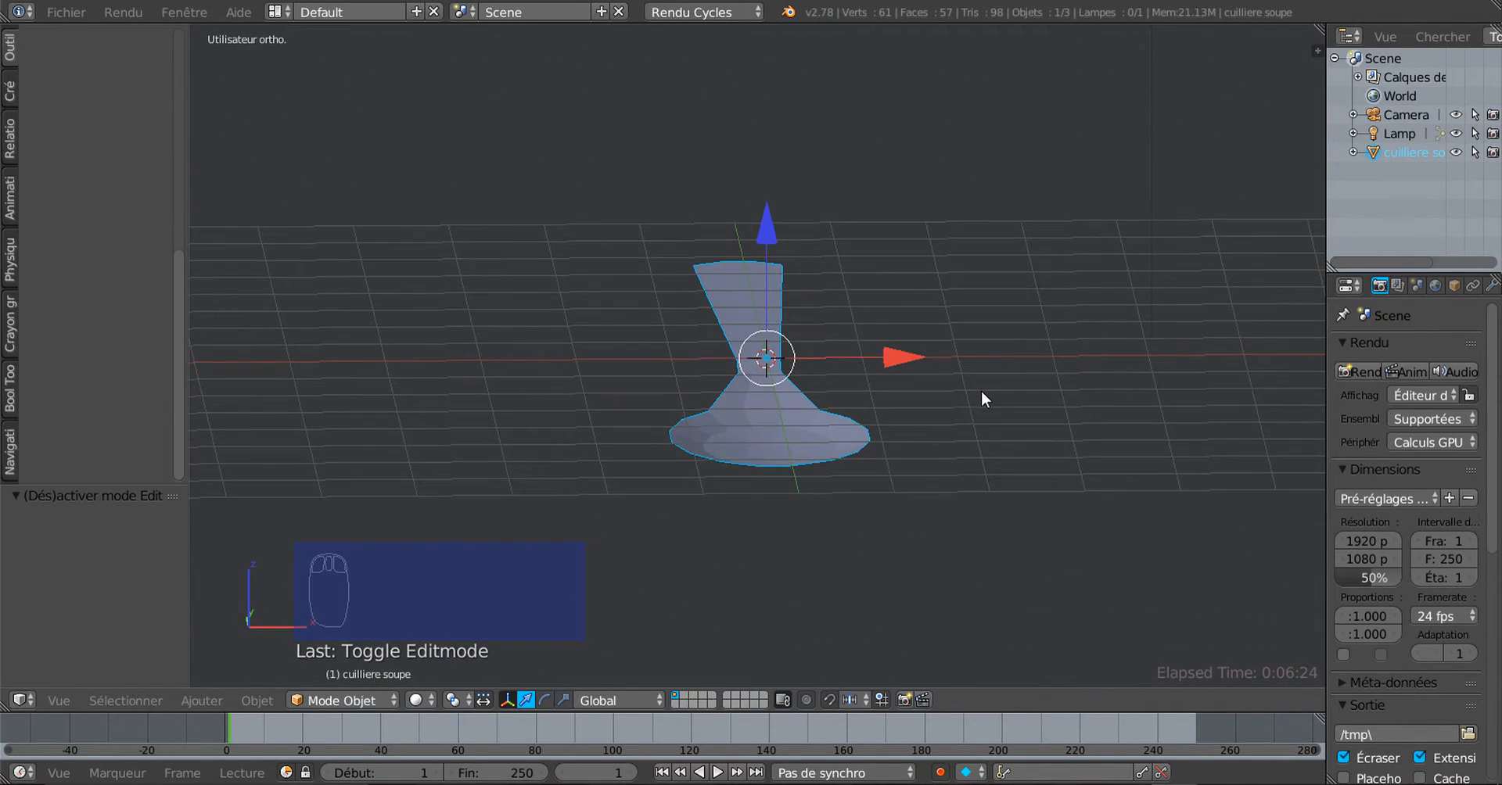
# Scale the bowl vertices by 2.103 along Z in front view to deepen the bowl
pyautogui.press('Tab')
pyautogui.moveTo(911, 468); pyautogui.dragTo(910, 473, button='middle')
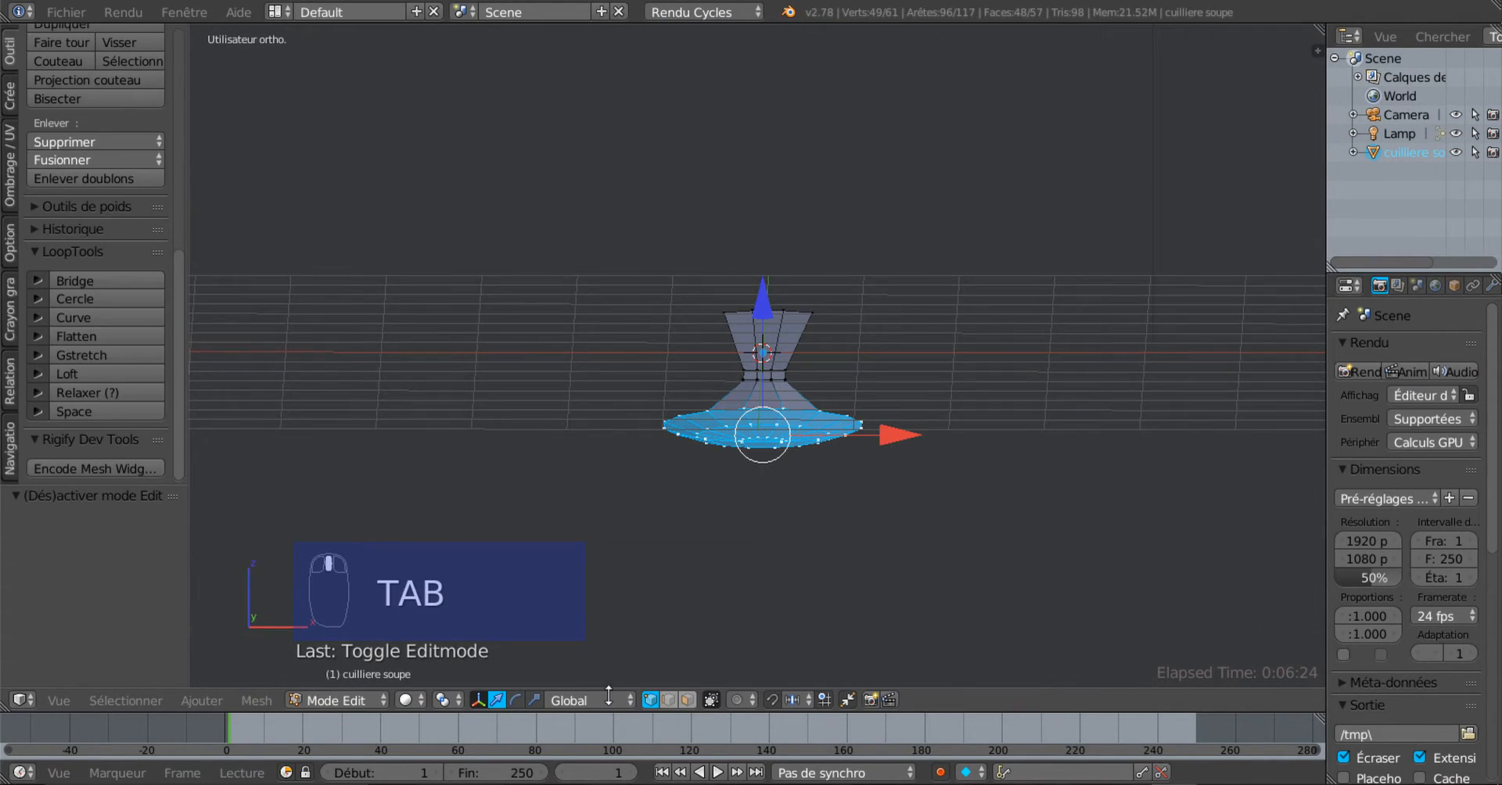
pyautogui.click(535, 702)
pyautogui.moveTo(893, 404); pyautogui.dragTo(671, 397, button='middle')
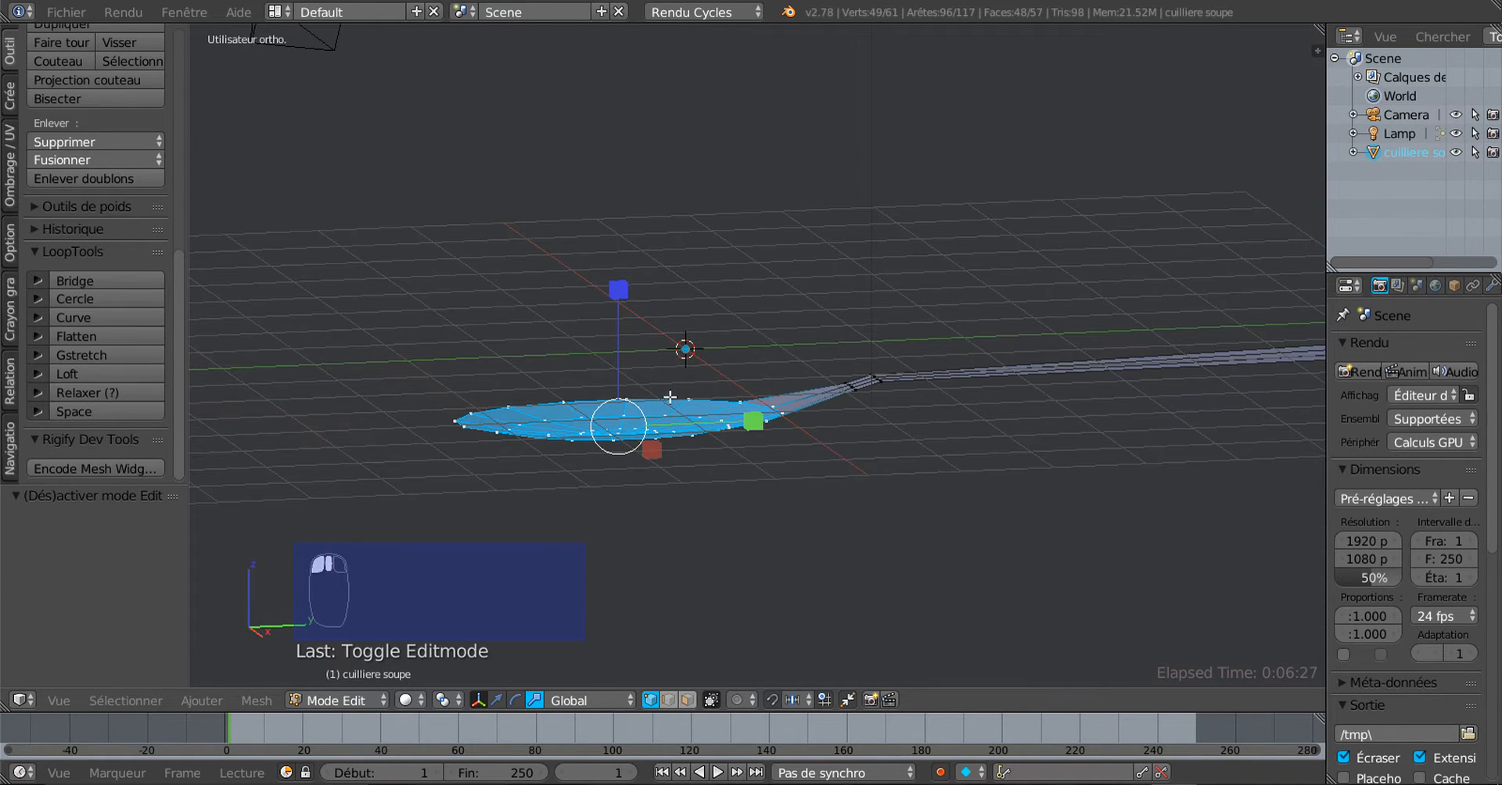
pyautogui.press('KP_1')
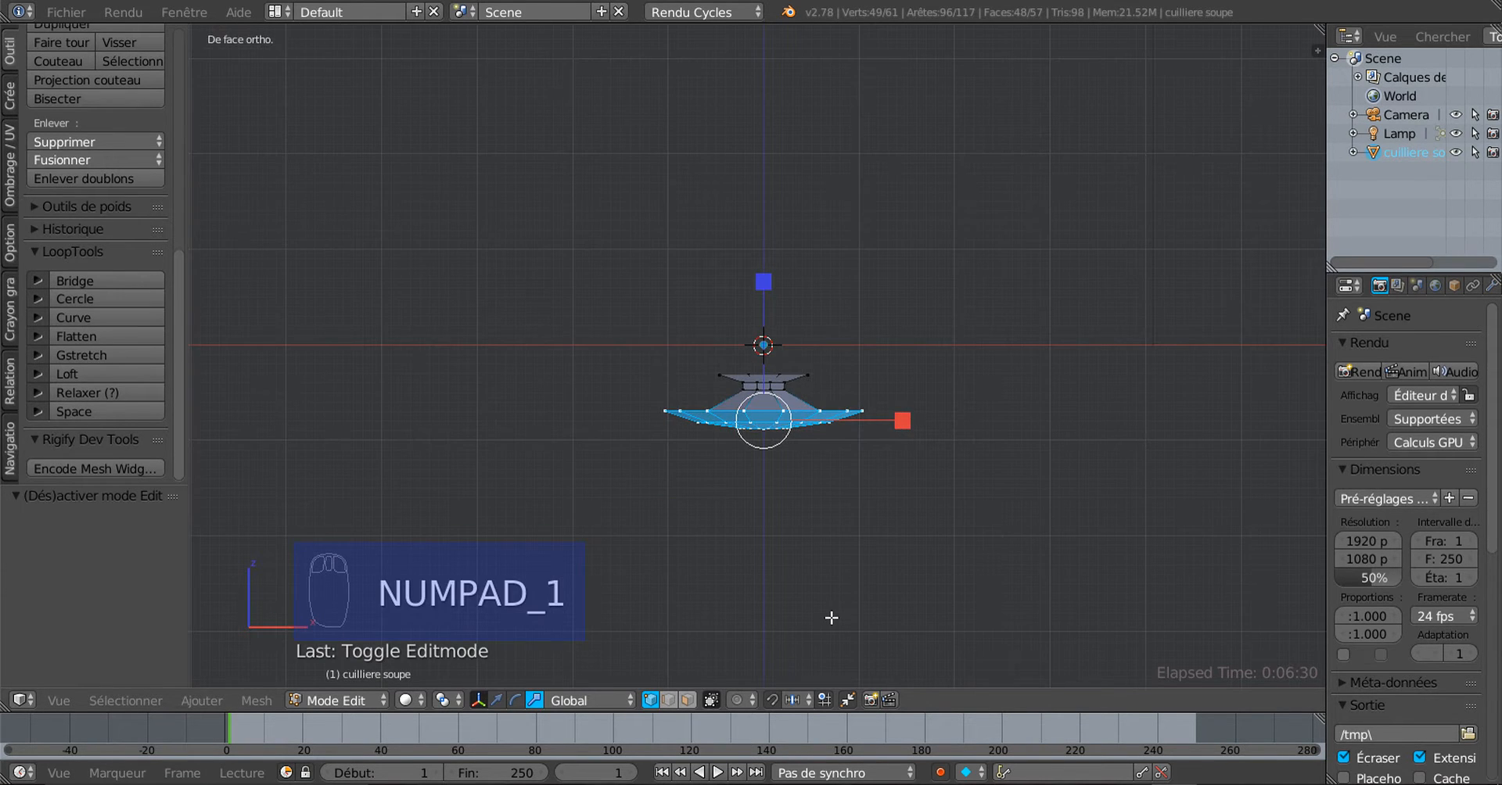
pyautogui.moveTo(772, 288); pyautogui.dragTo(764, 138)
pyautogui.moveTo(1080, 399); pyautogui.dragTo(841, 506, button='middle')
pyautogui.moveTo(892, 440); pyautogui.dragTo(795, 514, button='middle')
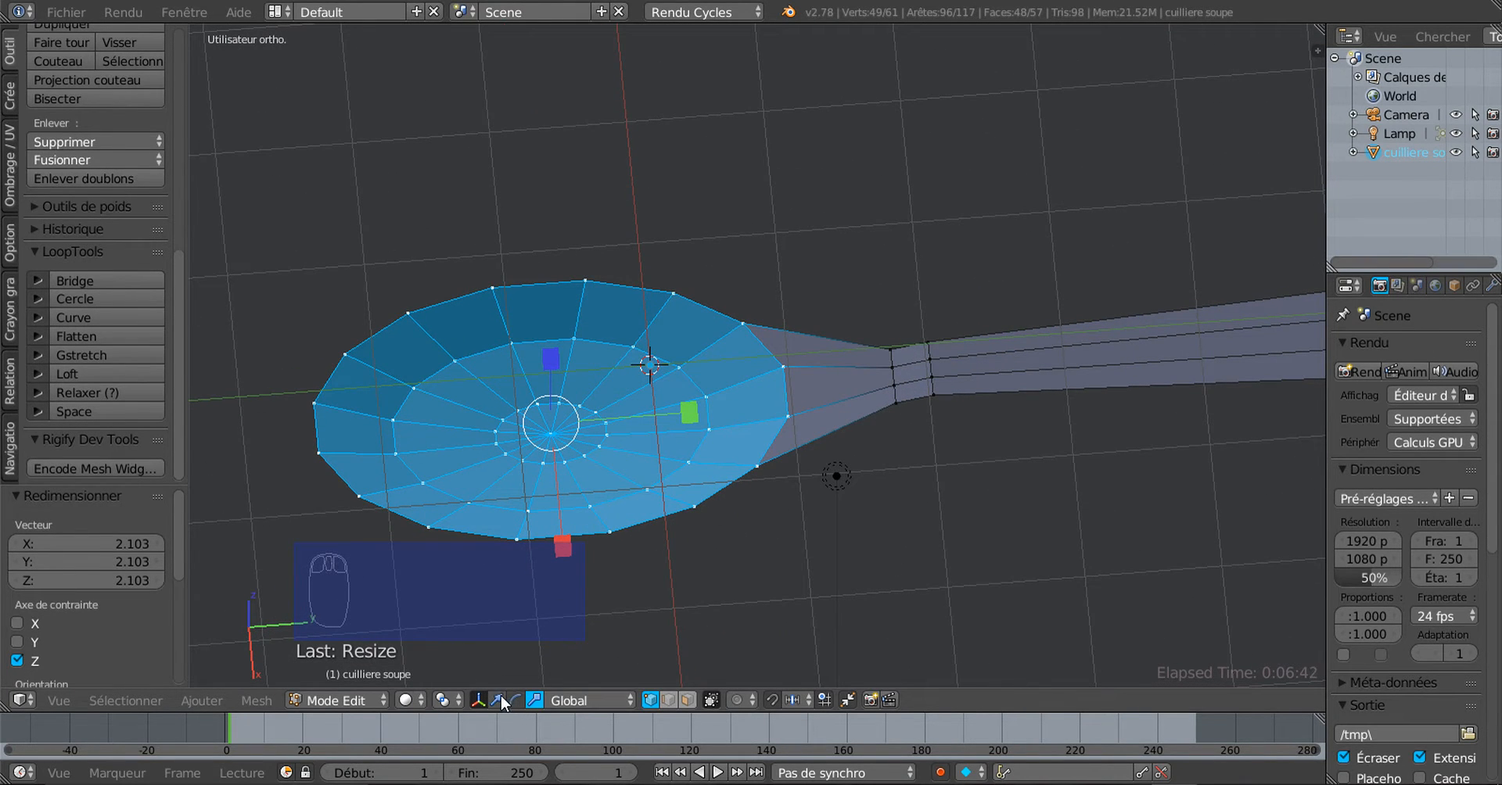
# Move the bowl about 0.354 along Y, back toward the handle
pyautogui.click(499, 698)
pyautogui.moveTo(697, 416); pyautogui.dragTo(745, 403)
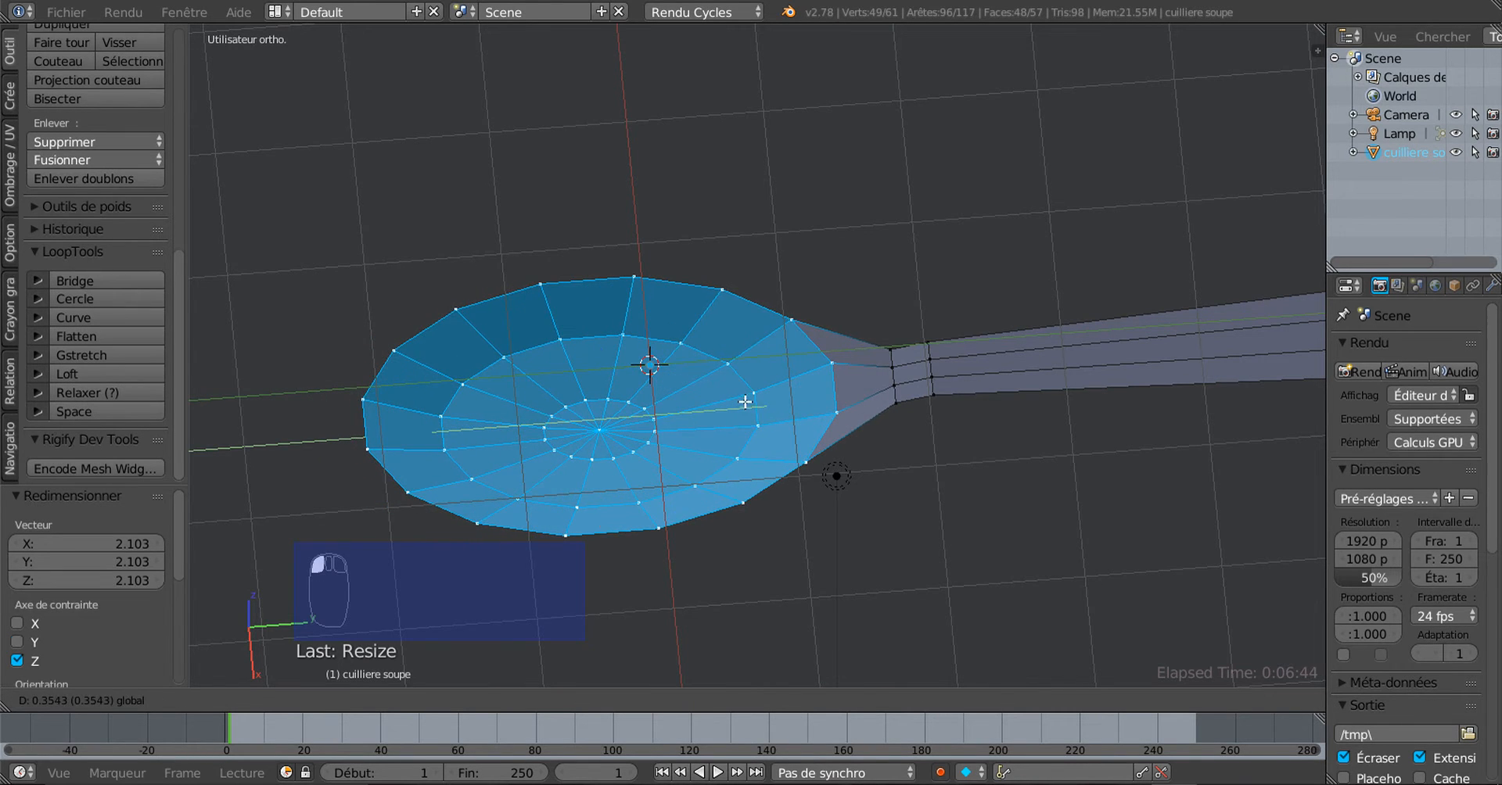
pyautogui.moveTo(744, 403); pyautogui.dragTo(840, 342, button='middle')
# Select the neck's edge loop nearest the bowl and, in side view, shift it -0.119 along Y and about 0.057 down along Z
pyautogui.scroll(2, 937, 479)
pyautogui.moveTo(939, 482)
pyautogui.mouseDown(button='middle')
pyautogui.moveTo(941, 513)
pyautogui.moveTo(937, 473)
pyautogui.mouseUp(button='middle')
pyautogui.rightClick(952, 425)
pyautogui.press('KP_1')
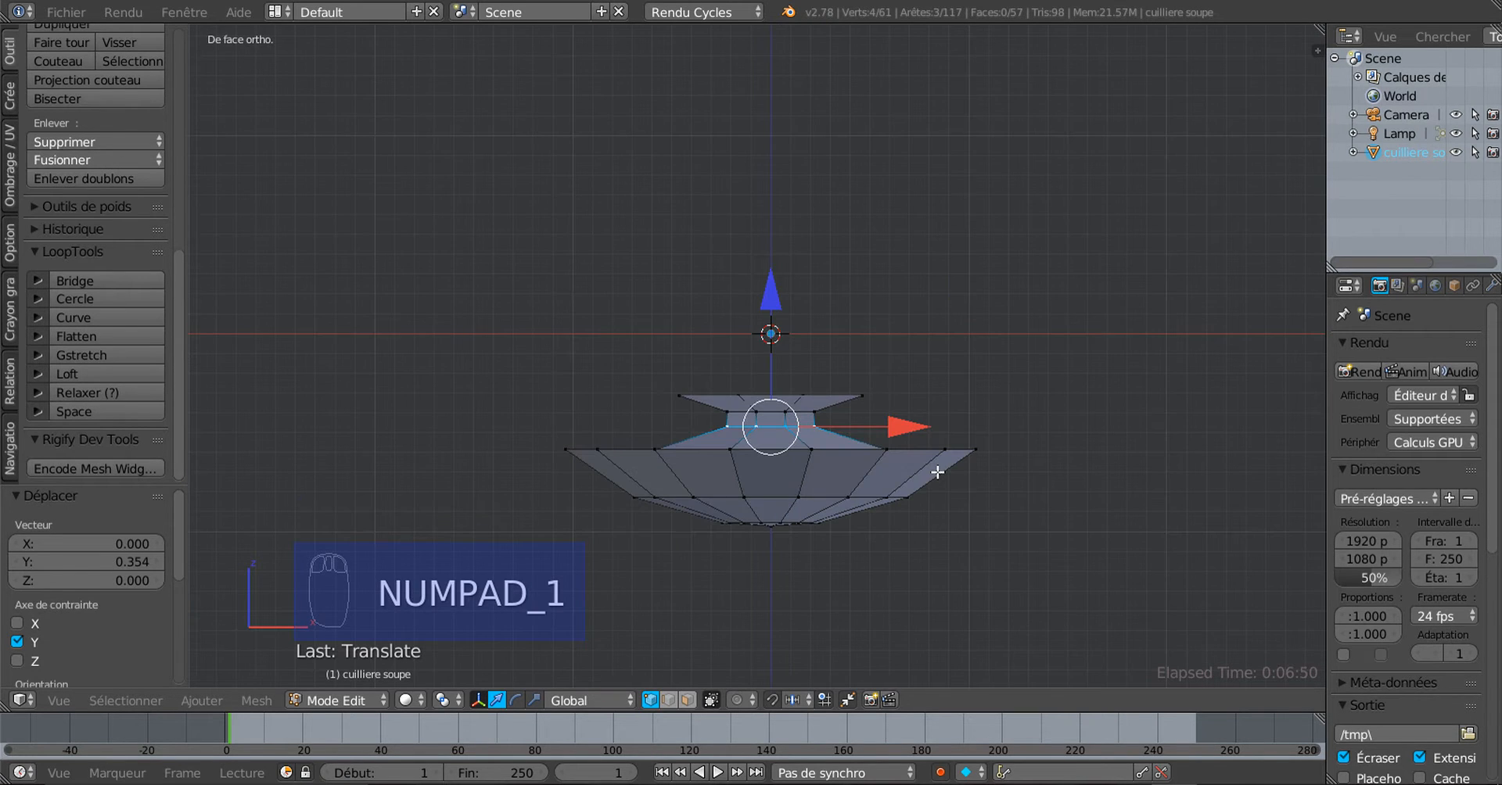
pyautogui.press('KP_3')
pyautogui.moveTo(951, 302); pyautogui.dragTo(952, 287)
pyautogui.moveTo(1088, 410); pyautogui.dragTo(1054, 416)
pyautogui.moveTo(938, 295); pyautogui.dragTo(939, 295)
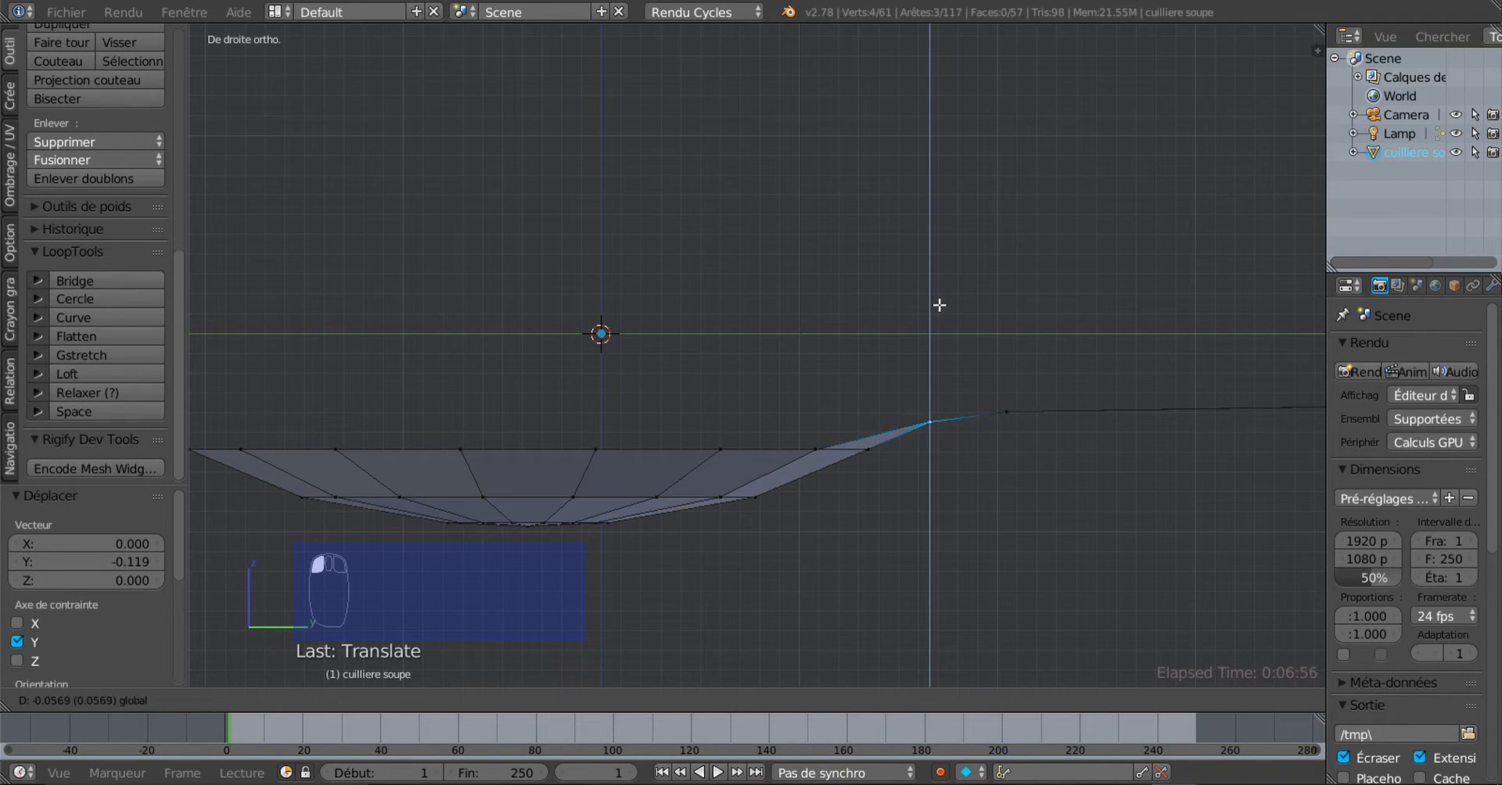
pyautogui.click(940, 305)
pyautogui.press('Tab')
pyautogui.moveTo(930, 486); pyautogui.dragTo(641, 574, button='middle')
pyautogui.press('Tab')
pyautogui.moveTo(767, 547); pyautogui.dragTo(902, 590, button='middle')
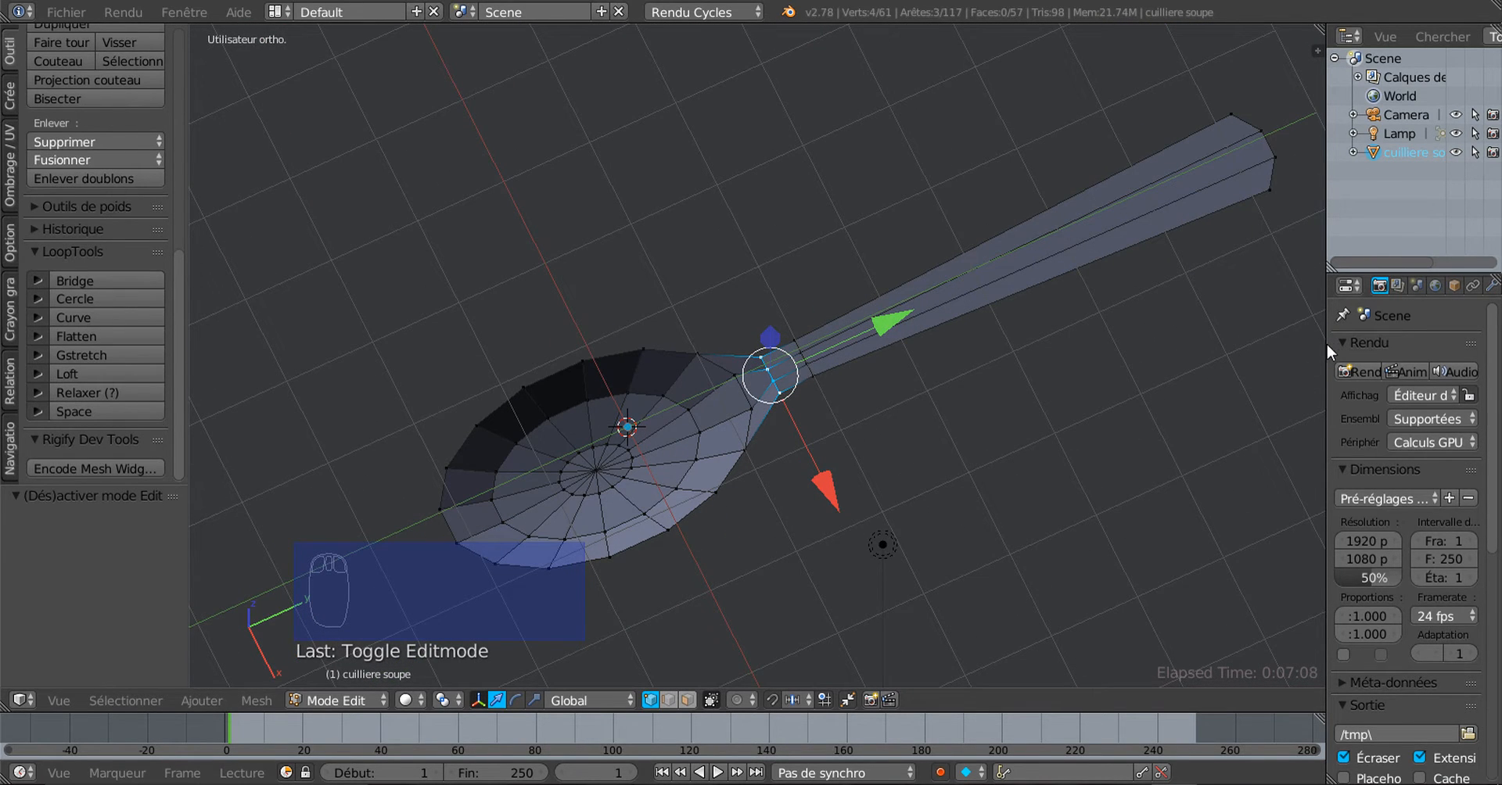
# Add a Subdivision Surface modifier to the spoon with 2 viewport subdivisions
pyautogui.moveTo(1328, 344); pyautogui.dragTo(1259, 344)
pyautogui.click(1424, 286)
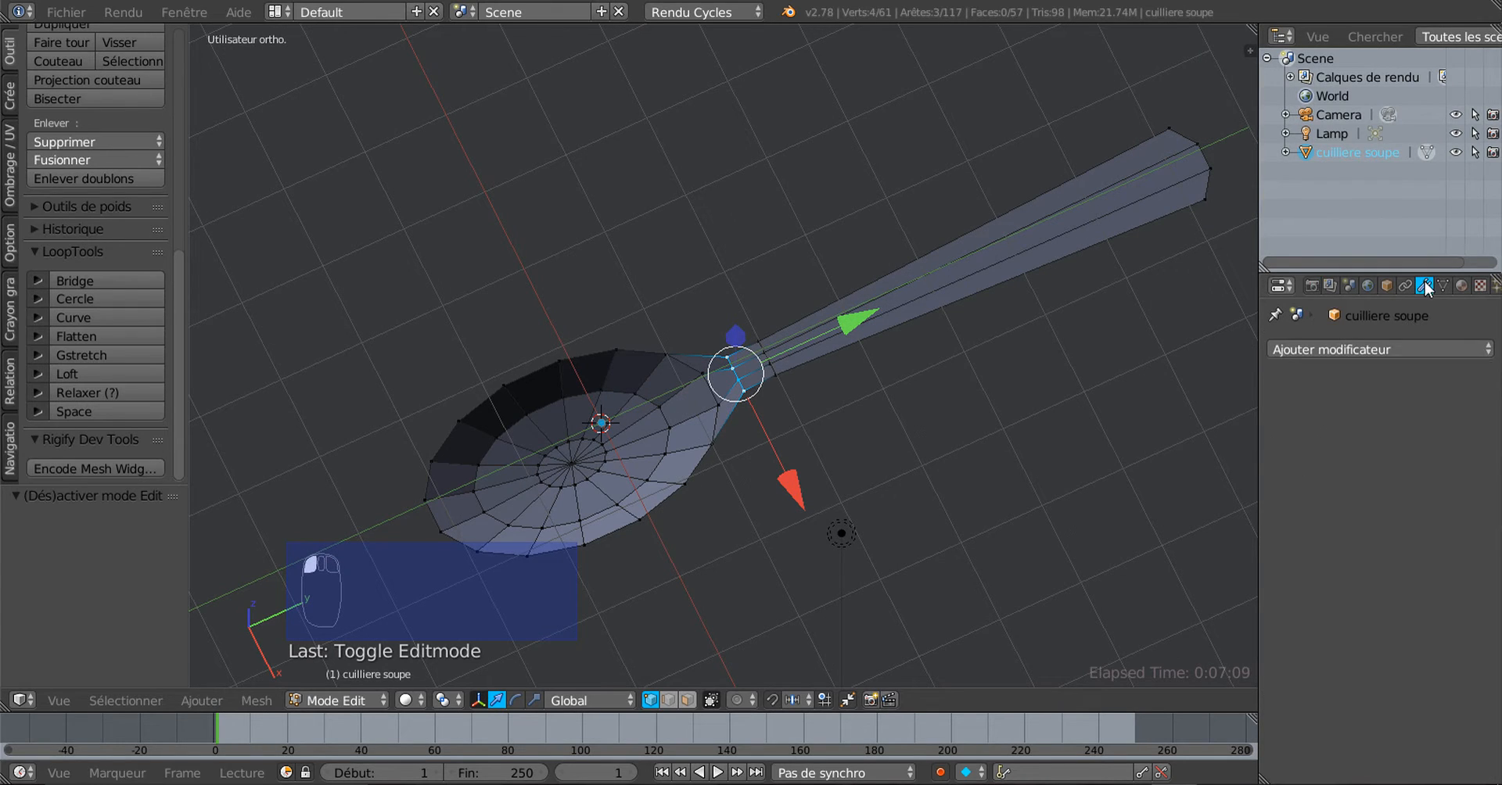
pyautogui.click(1372, 349)
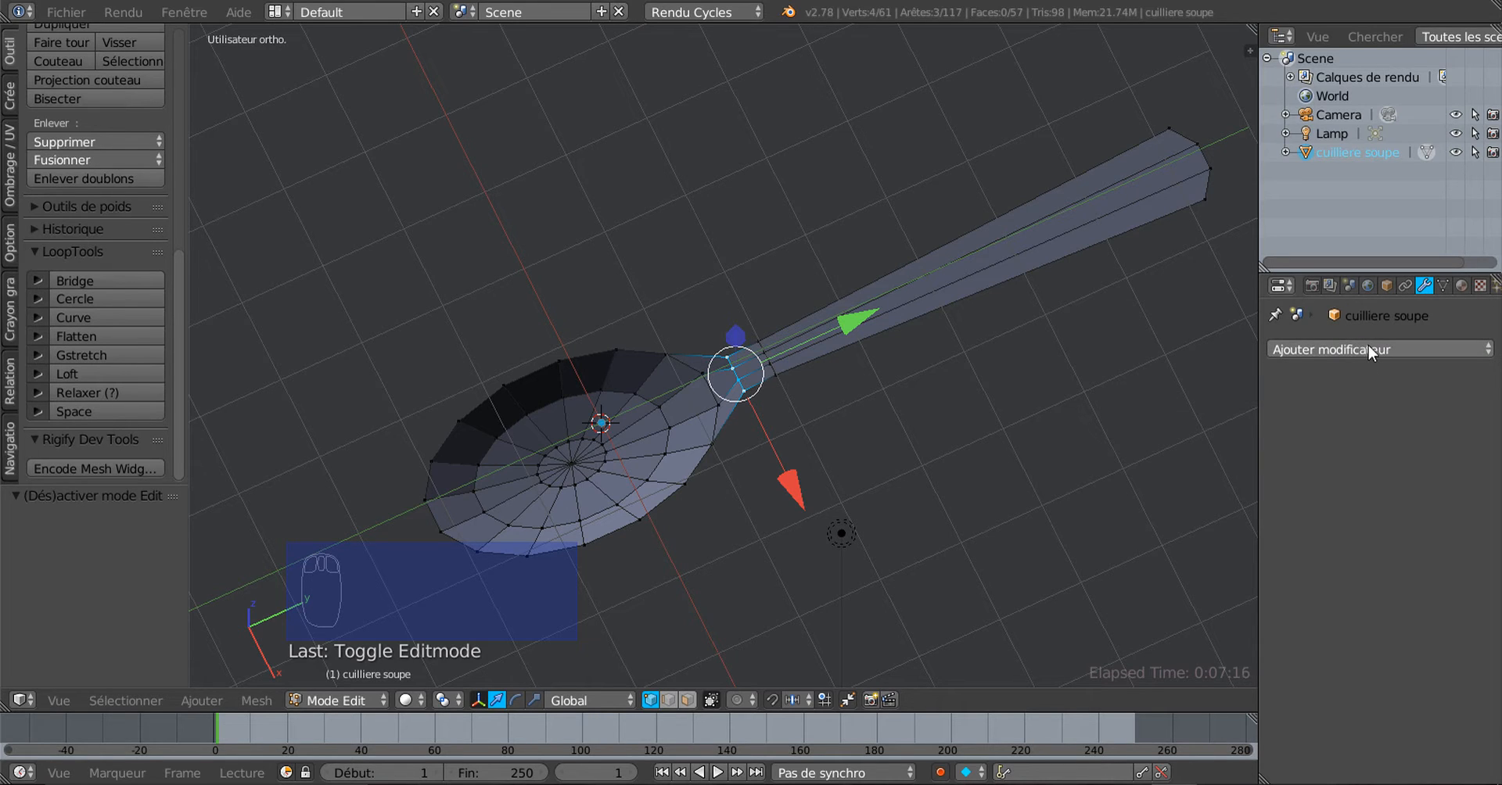
pyautogui.click(1368, 345)
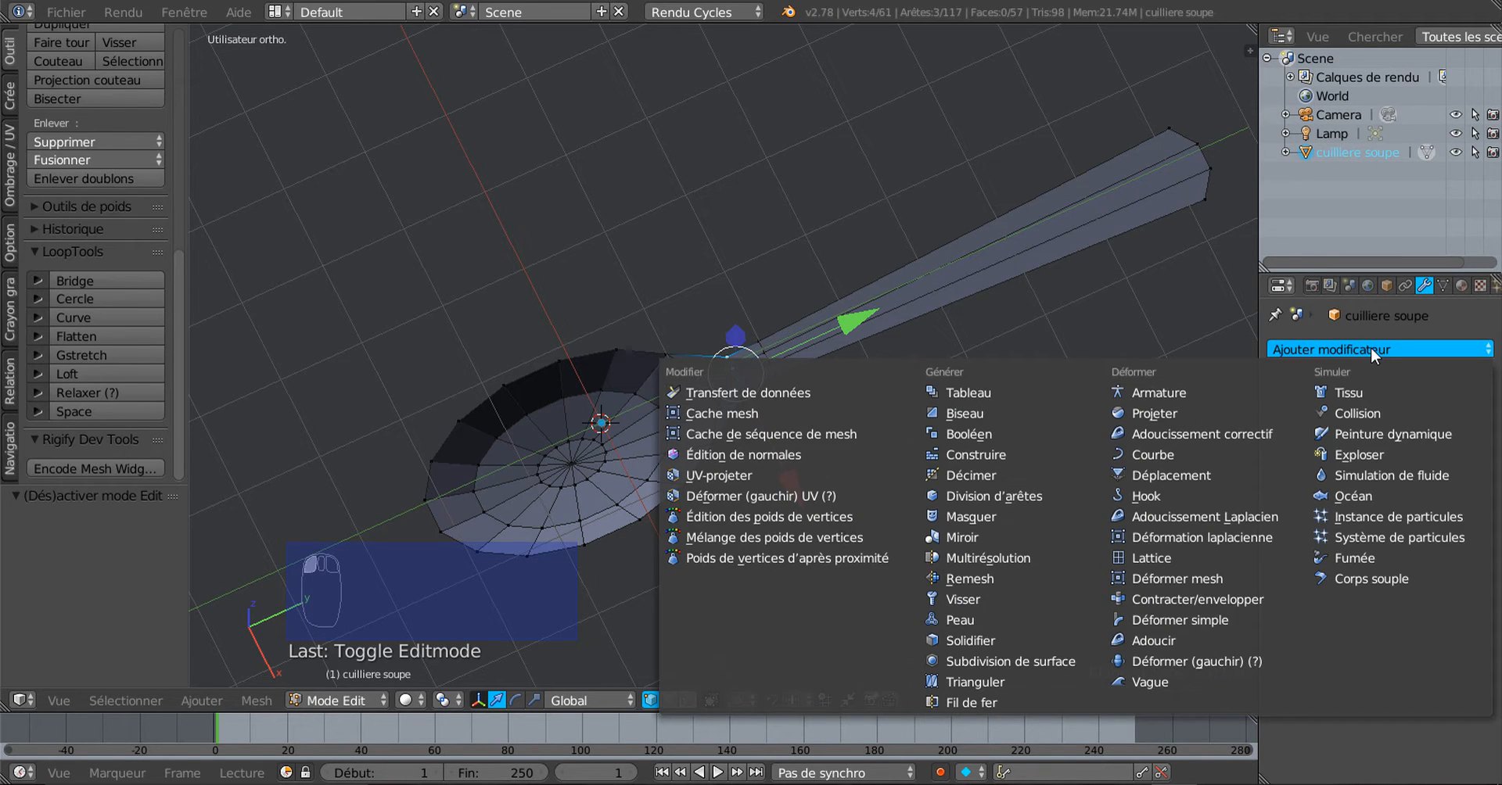
pyautogui.click(1007, 654)
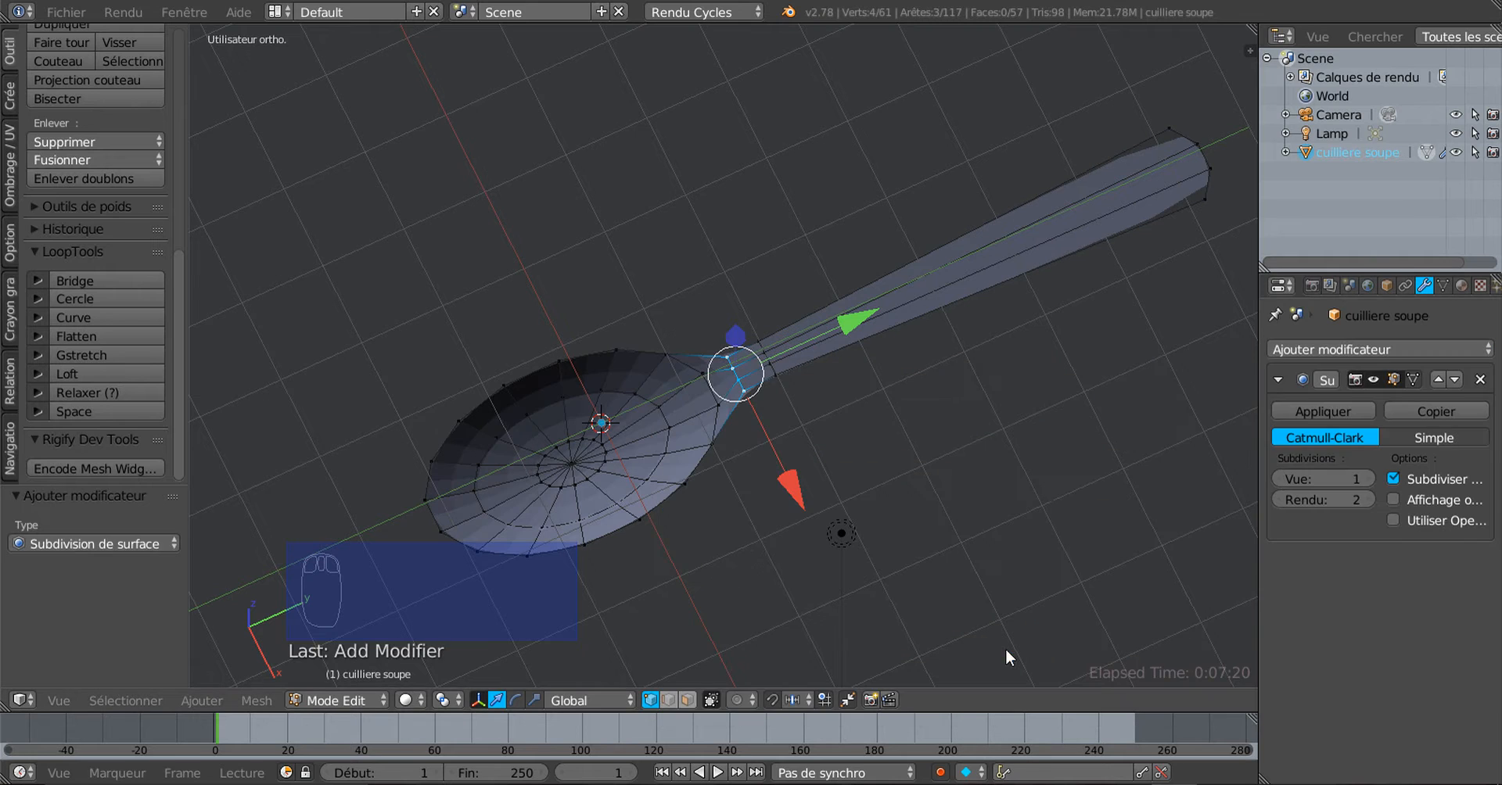
pyautogui.click(1365, 478)
pyautogui.moveTo(1004, 523); pyautogui.dragTo(1028, 474, button='middle')
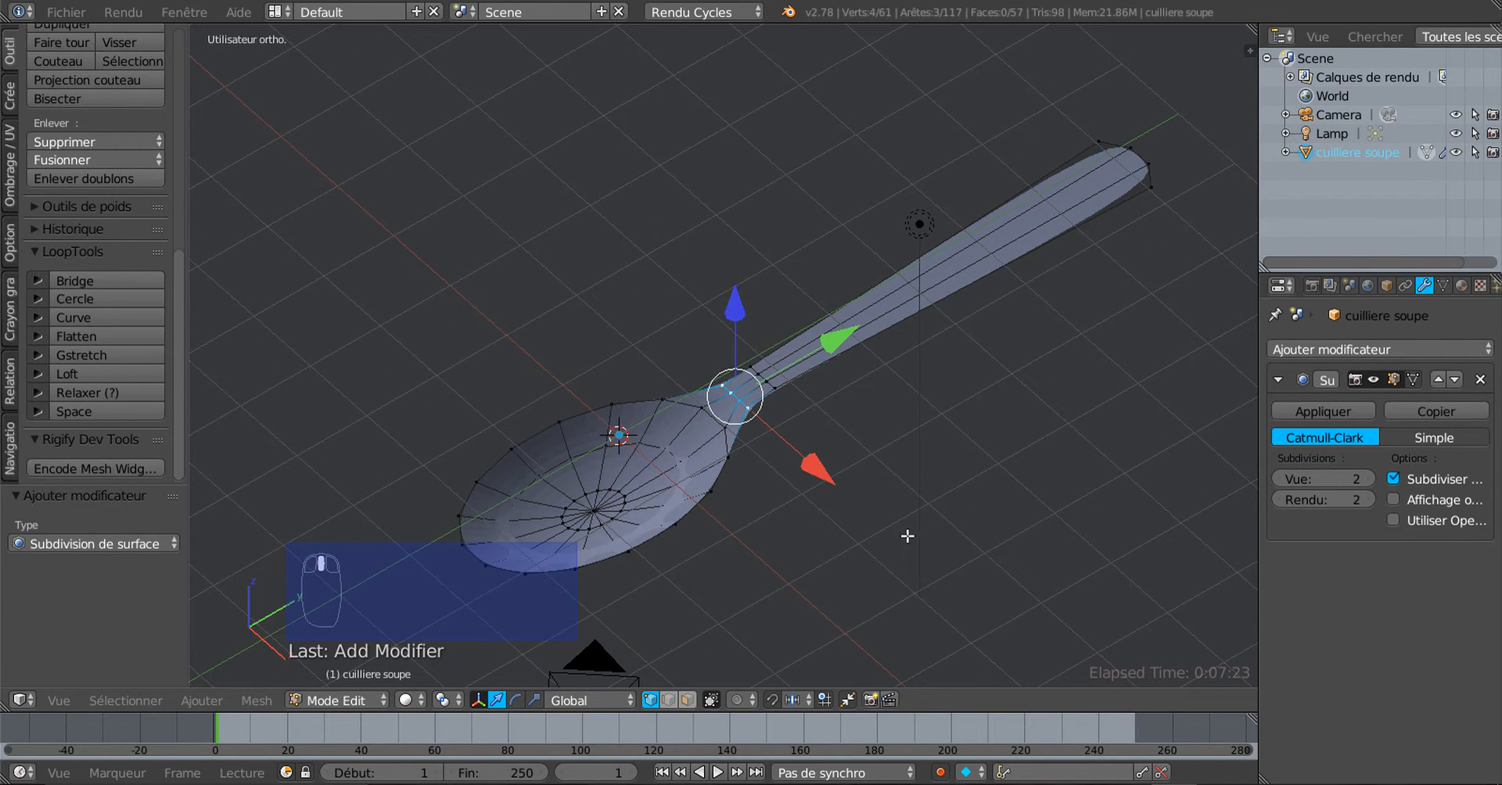
pyautogui.moveTo(905, 533); pyautogui.dragTo(930, 510, button='middle')
pyautogui.press('Tab')
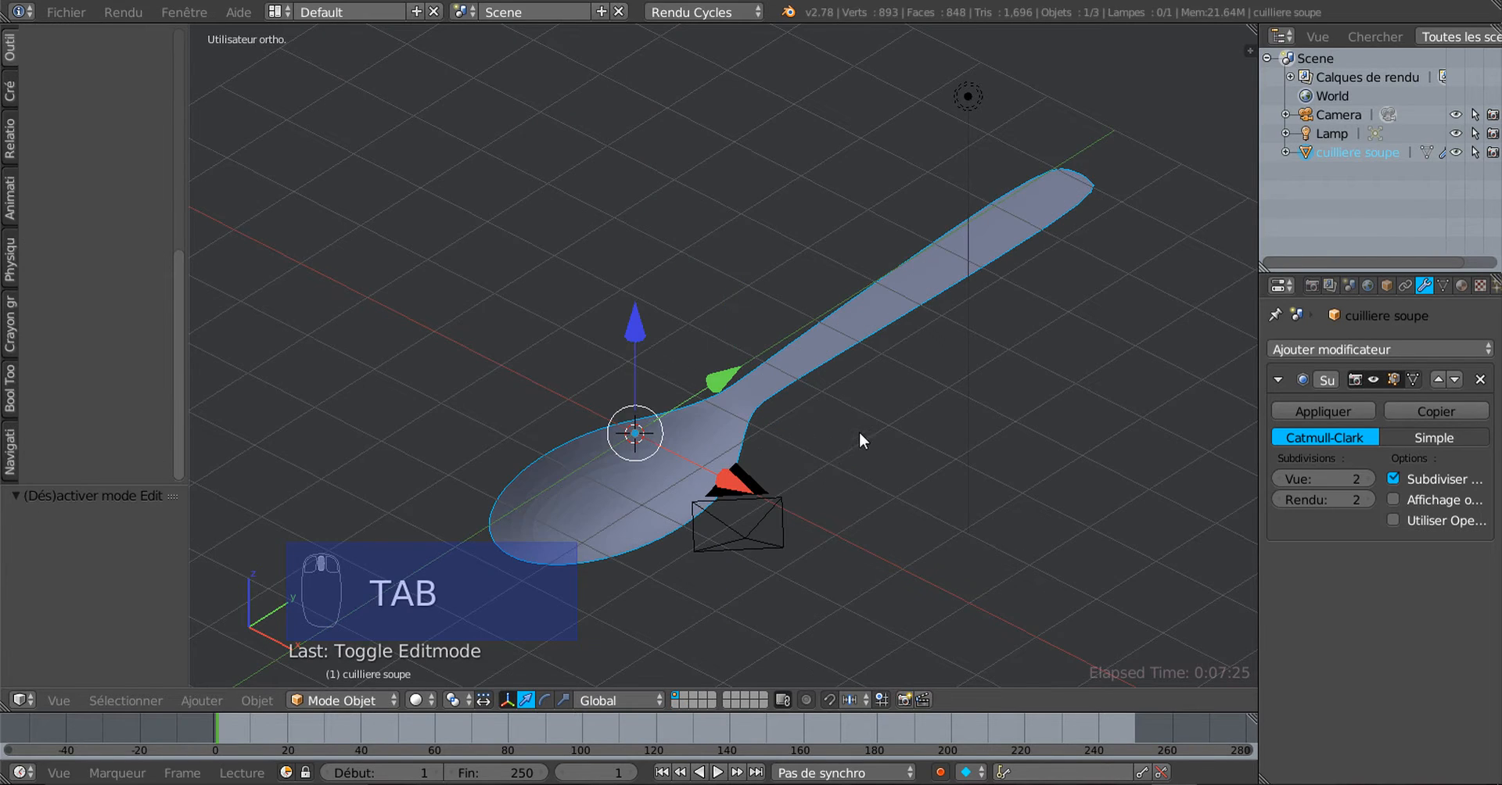
pyautogui.moveTo(859, 433); pyautogui.dragTo(738, 491, button='middle')
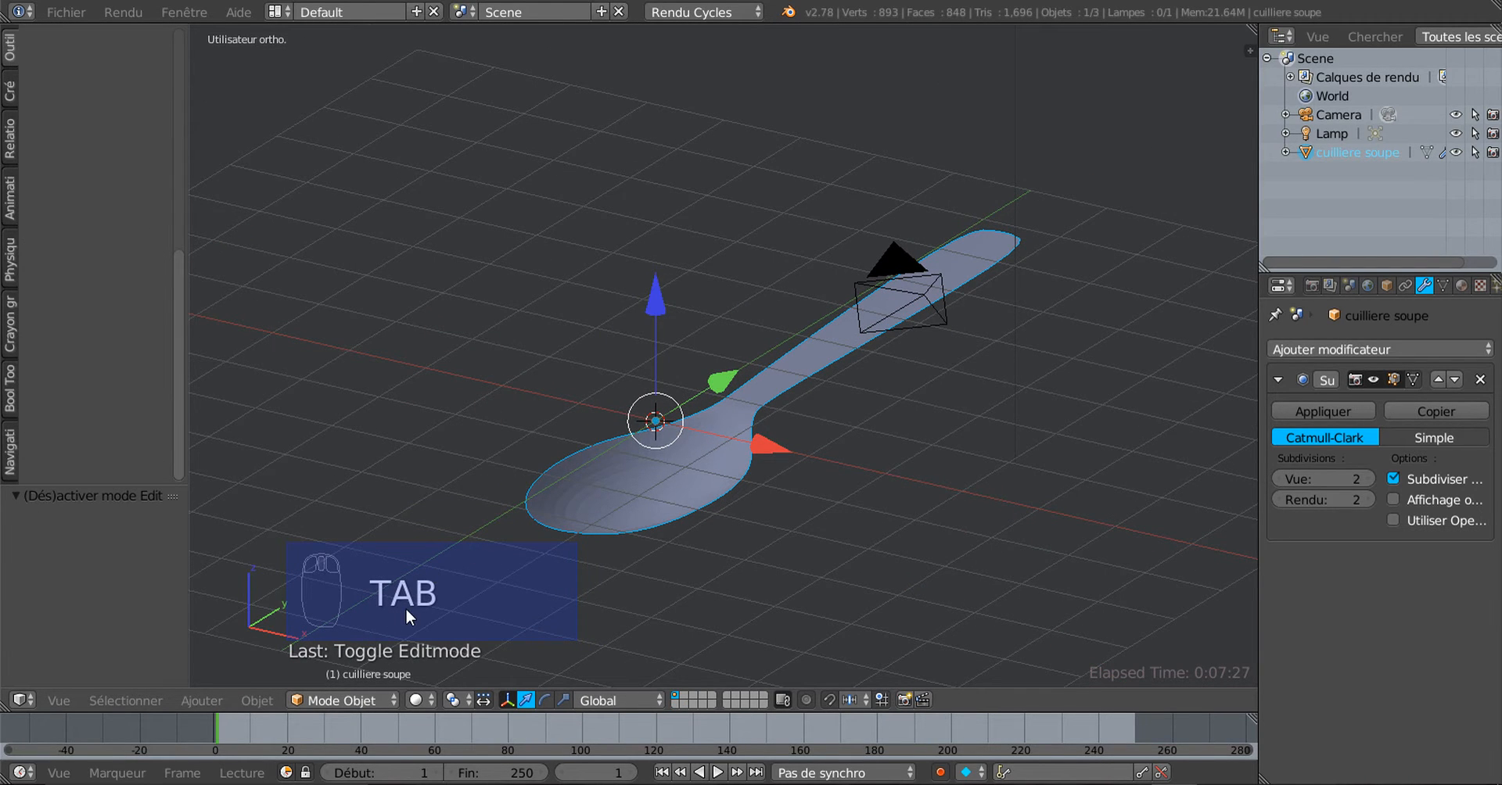
# Apply smooth shading to the spoon and inspect its surface up close
pyautogui.moveTo(176, 306); pyautogui.dragTo(175, 99)
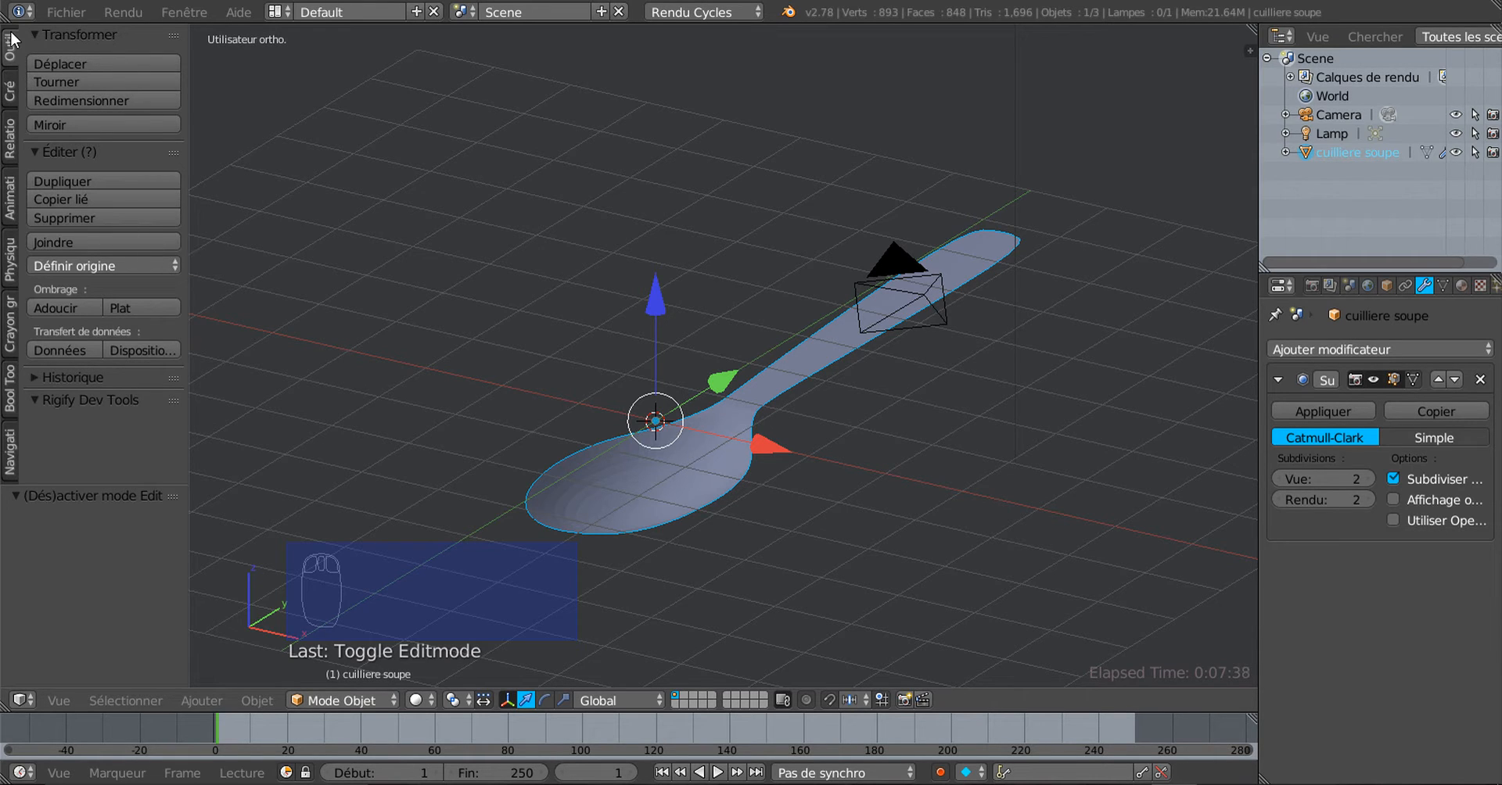
pyautogui.click(49, 301)
pyautogui.moveTo(674, 480); pyautogui.dragTo(689, 557, button='middle')
pyautogui.scroll(3, 606, 496)
pyautogui.scroll(1, 604, 563)
pyautogui.scroll(-4, 605, 556)
# Add the neck's second crosswise edge loop to the selection and scale both loops uniformly to about 0.83
pyautogui.press('Tab')
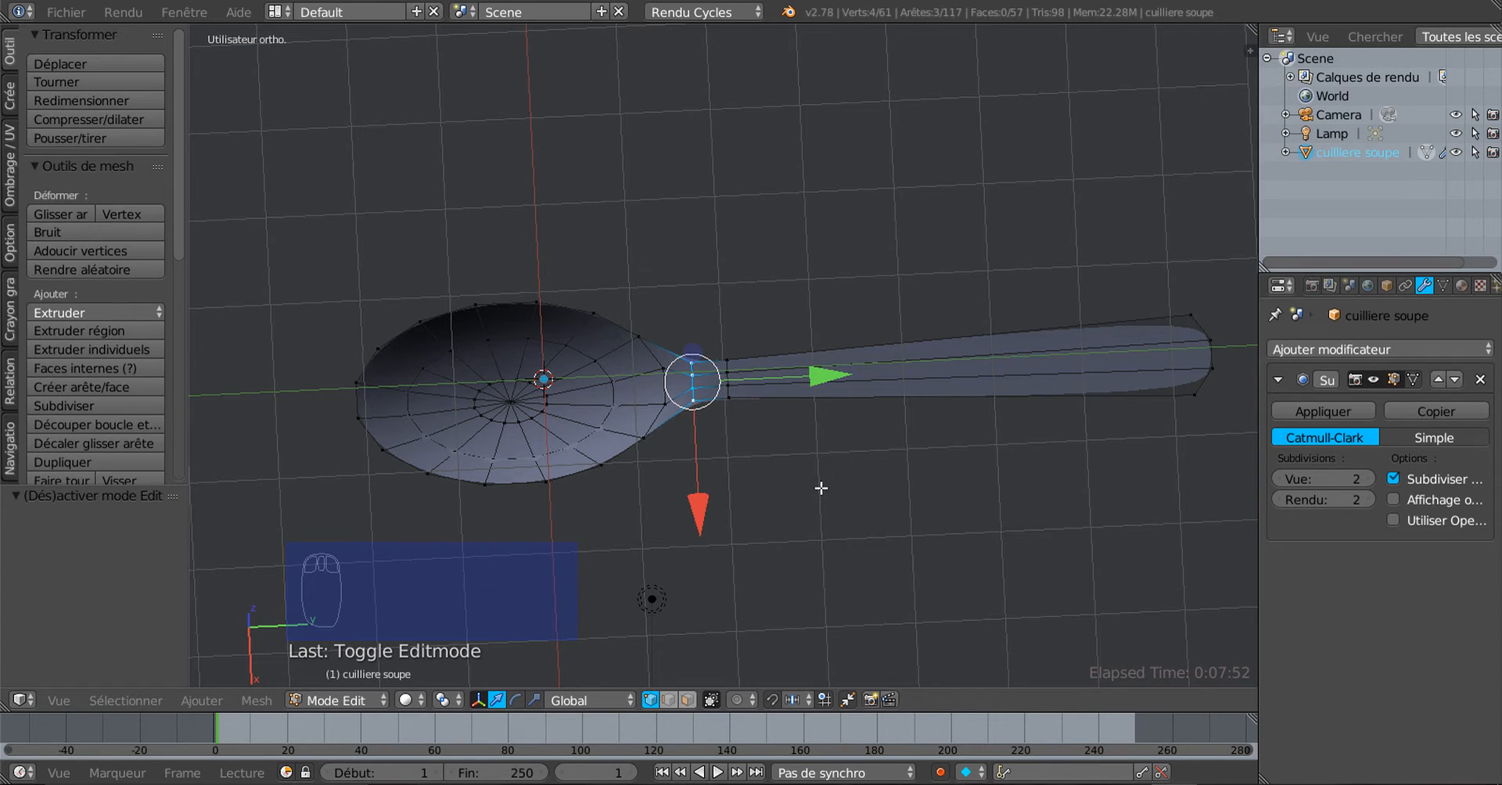
pyautogui.press('KP_7')
pyautogui.keyDown('shift'); pyautogui.scroll(-1, 824, 485); pyautogui.keyUp('shift')
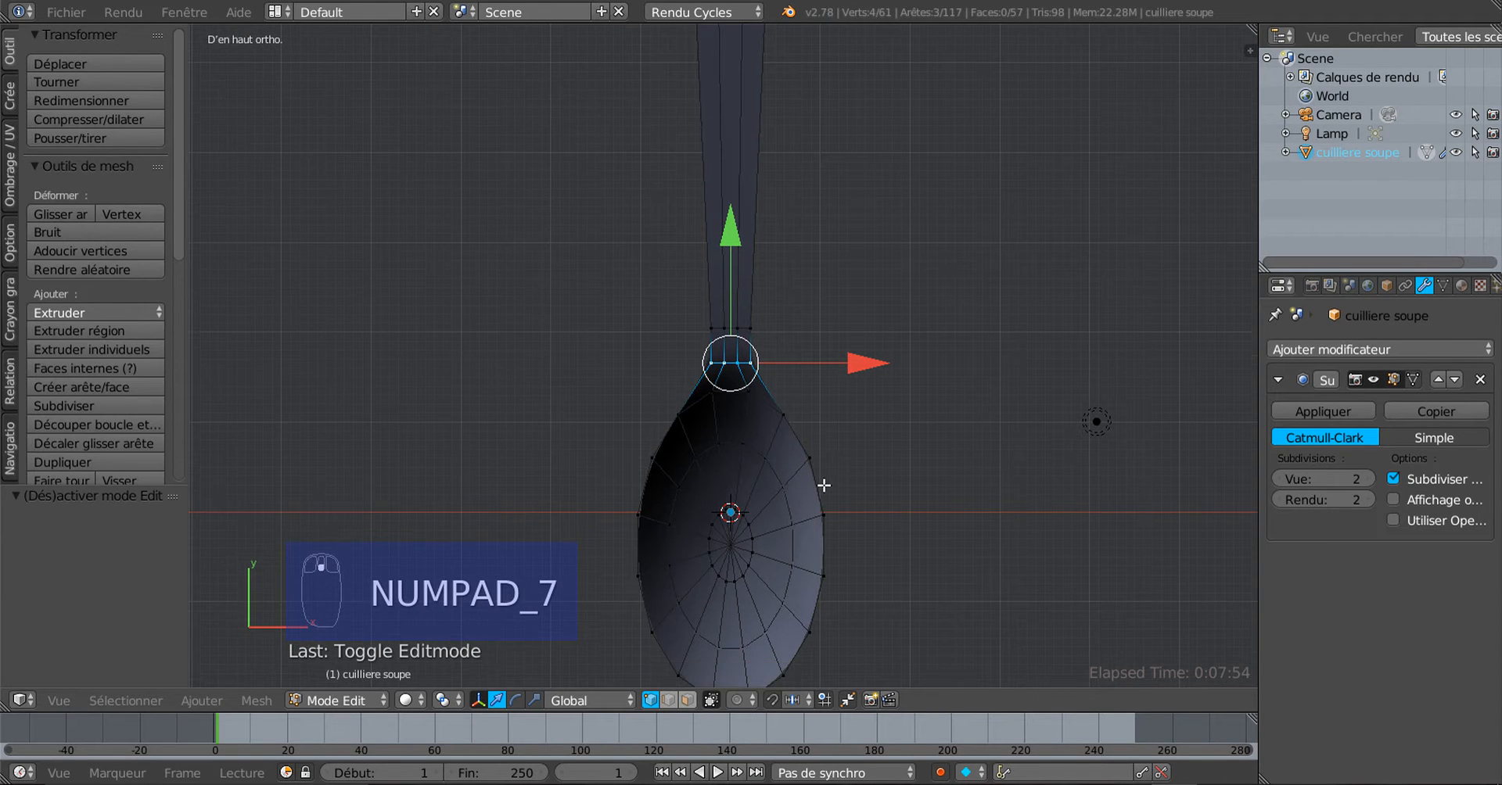
pyautogui.keyDown('shift'); pyautogui.scroll(3, 838, 550); pyautogui.keyUp('shift')
pyautogui.press('c')
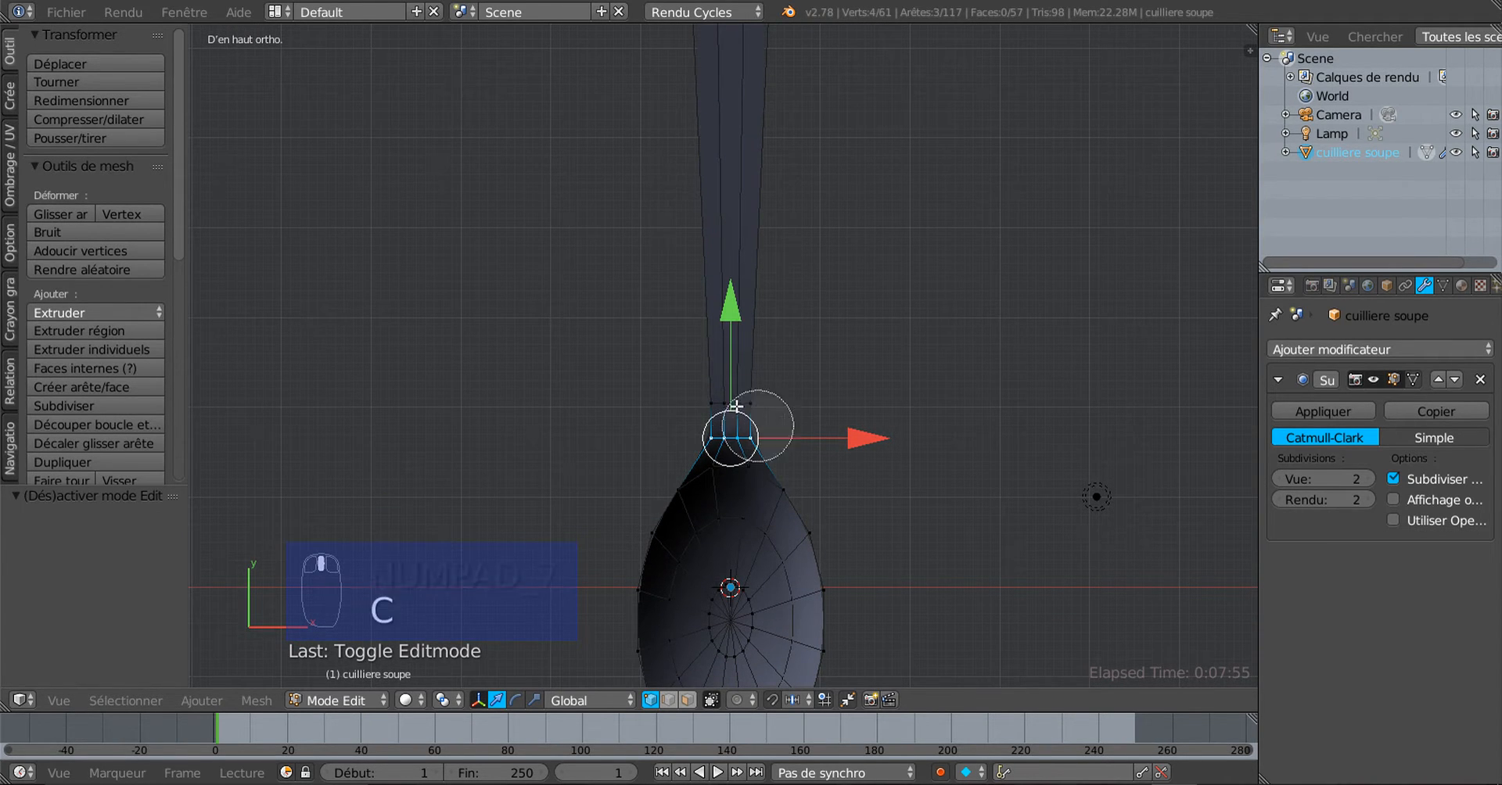
pyautogui.moveTo(731, 395); pyautogui.dragTo(739, 414)
pyautogui.rightClick(844, 413)
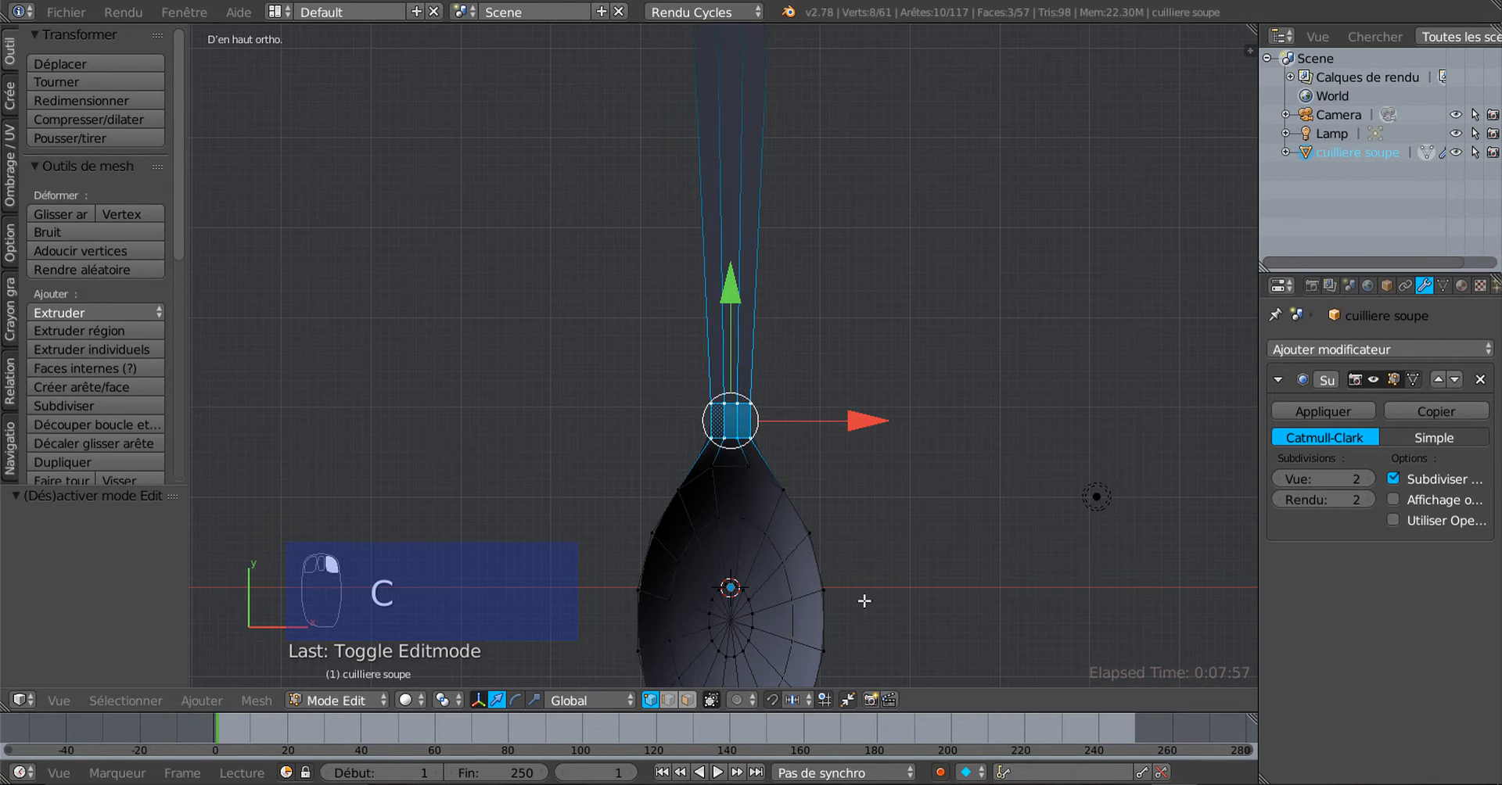
pyautogui.press('s')
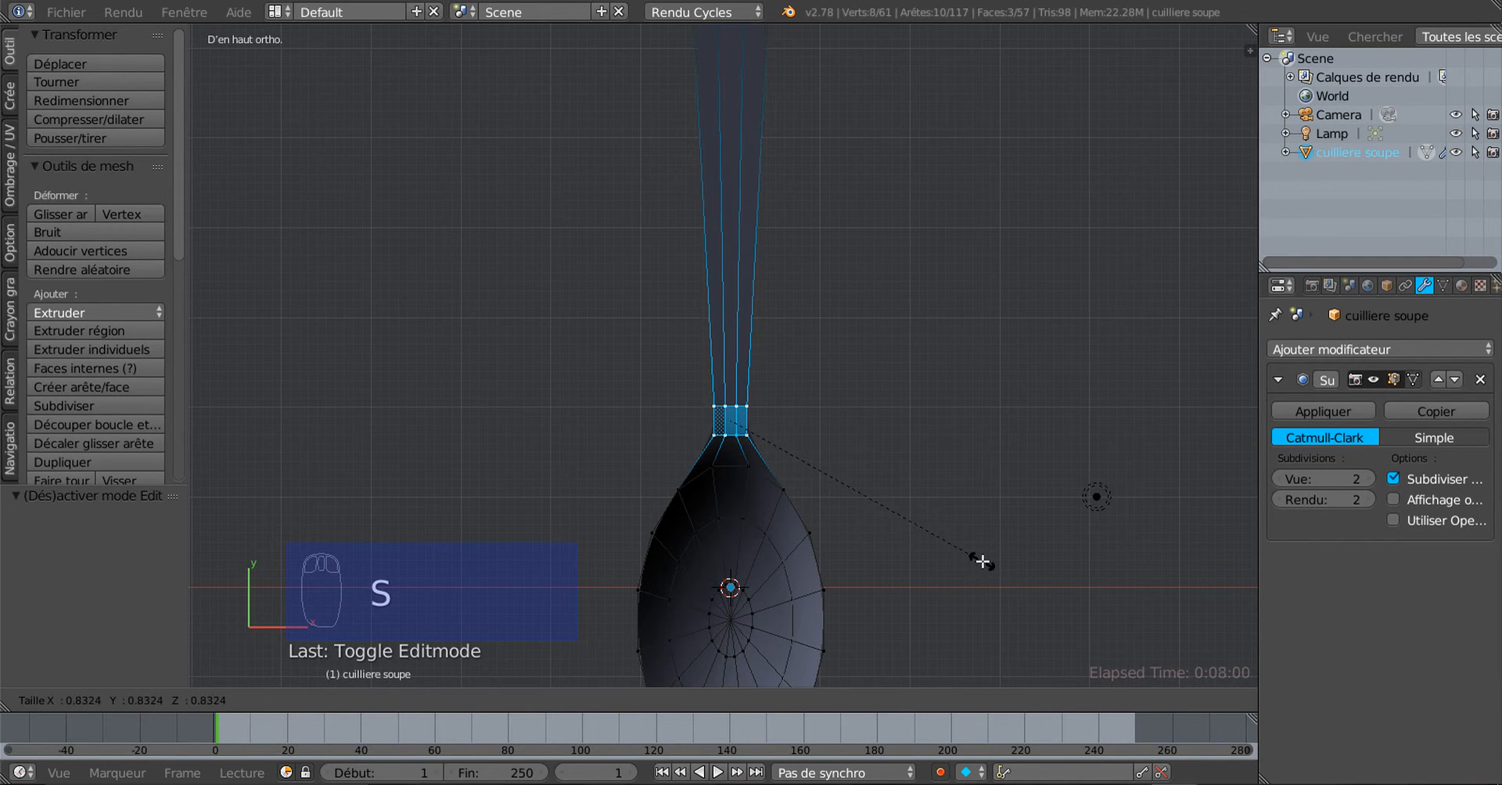
pyautogui.click(981, 562)
# Scale the selected neck faces uniformly a second time to refine the neck's width
pyautogui.press('Tab')
pyautogui.moveTo(931, 541); pyautogui.dragTo(656, 502, button='middle')
pyautogui.press('Tab')
pyautogui.press('s')
pyautogui.click(952, 542)
pyautogui.press('Tab')
pyautogui.press('Tab')
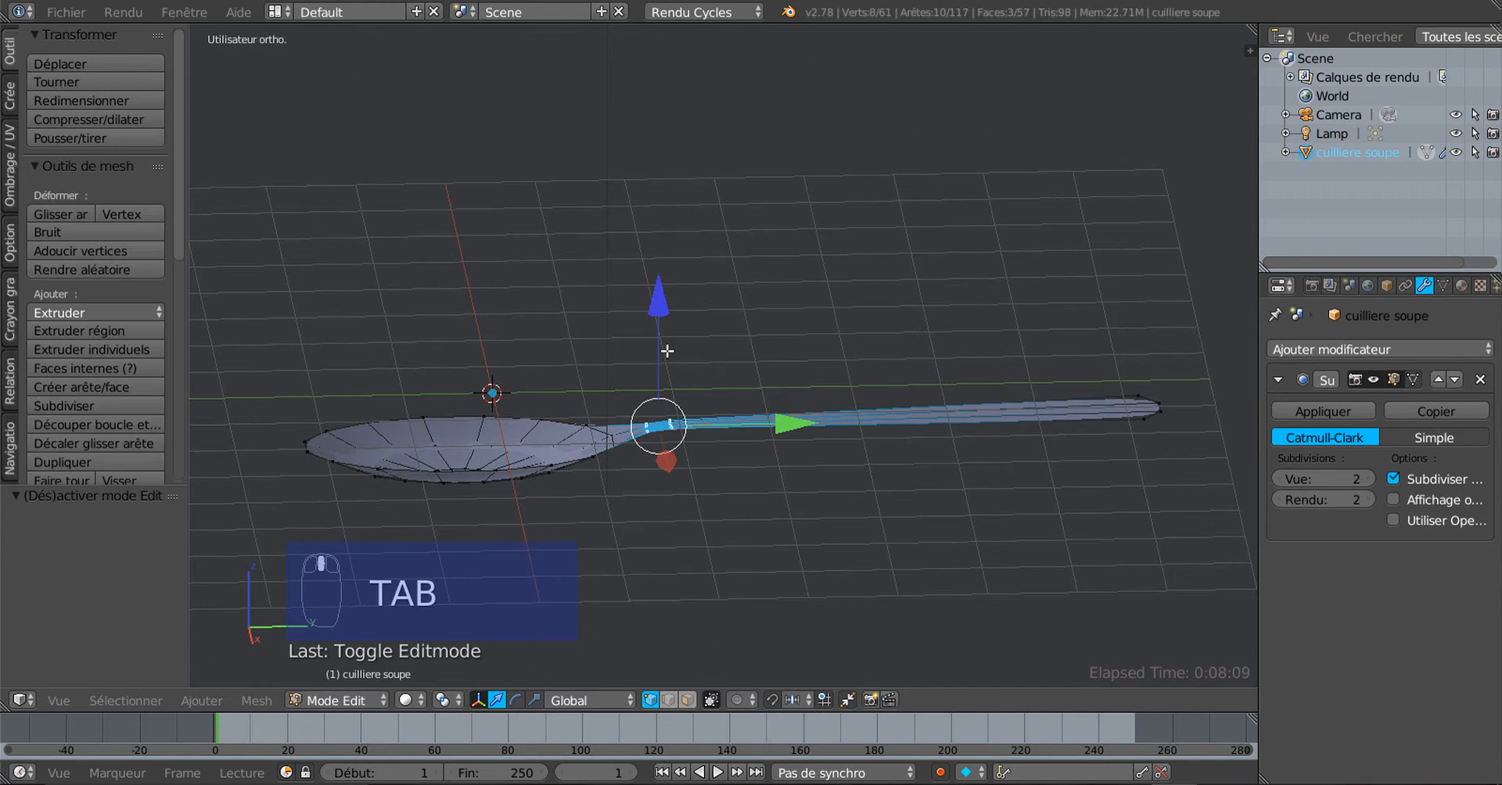
# Raise the selected neck faces slightly along Z and check the spoon's side profile
pyautogui.press('g')
pyautogui.press('z')
pyautogui.rightClick(663, 303)
pyautogui.press('Tab')
pyautogui.moveTo(664, 303); pyautogui.dragTo(636, 439, button='middle')
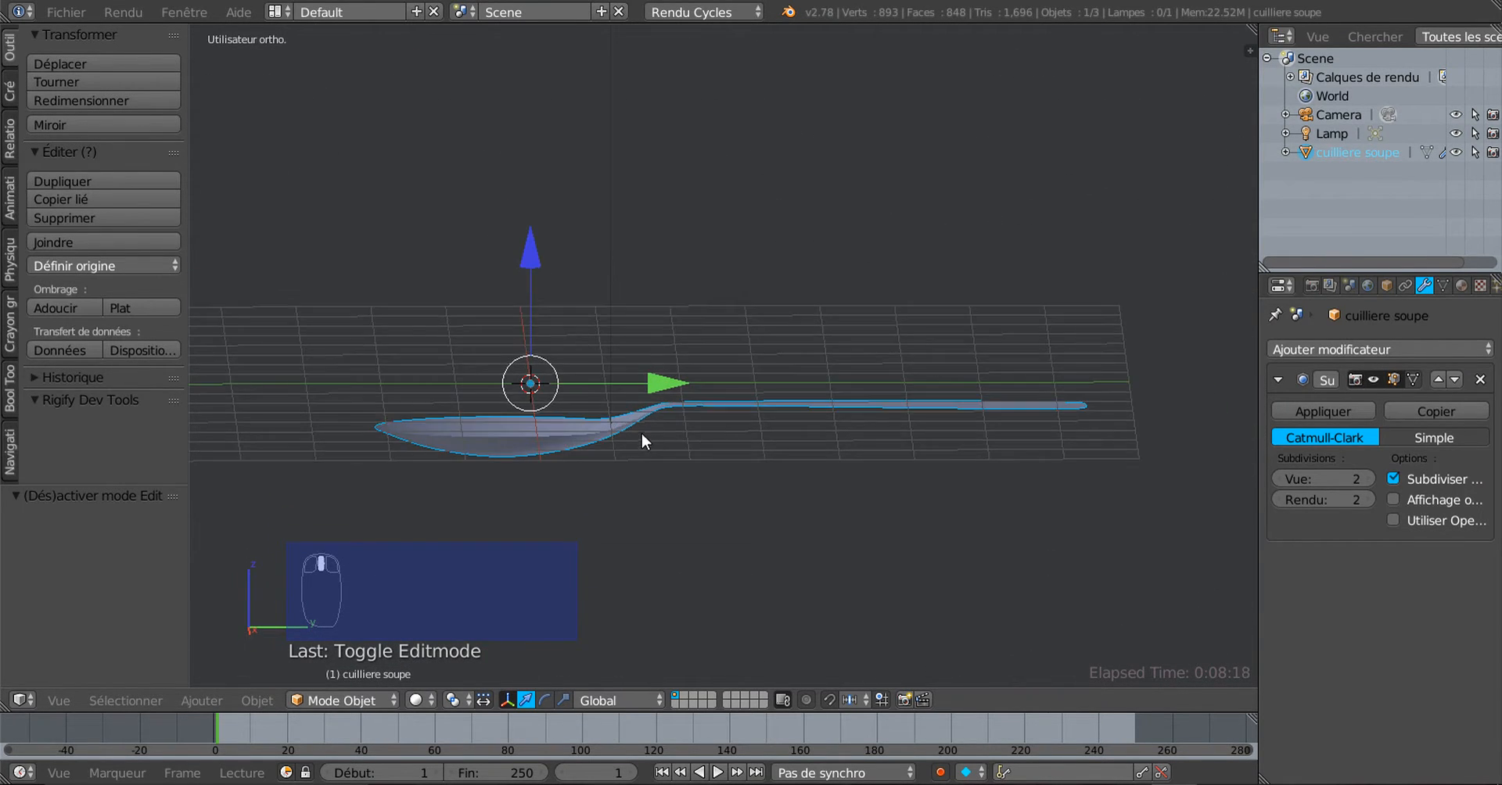
pyautogui.press('Tab')
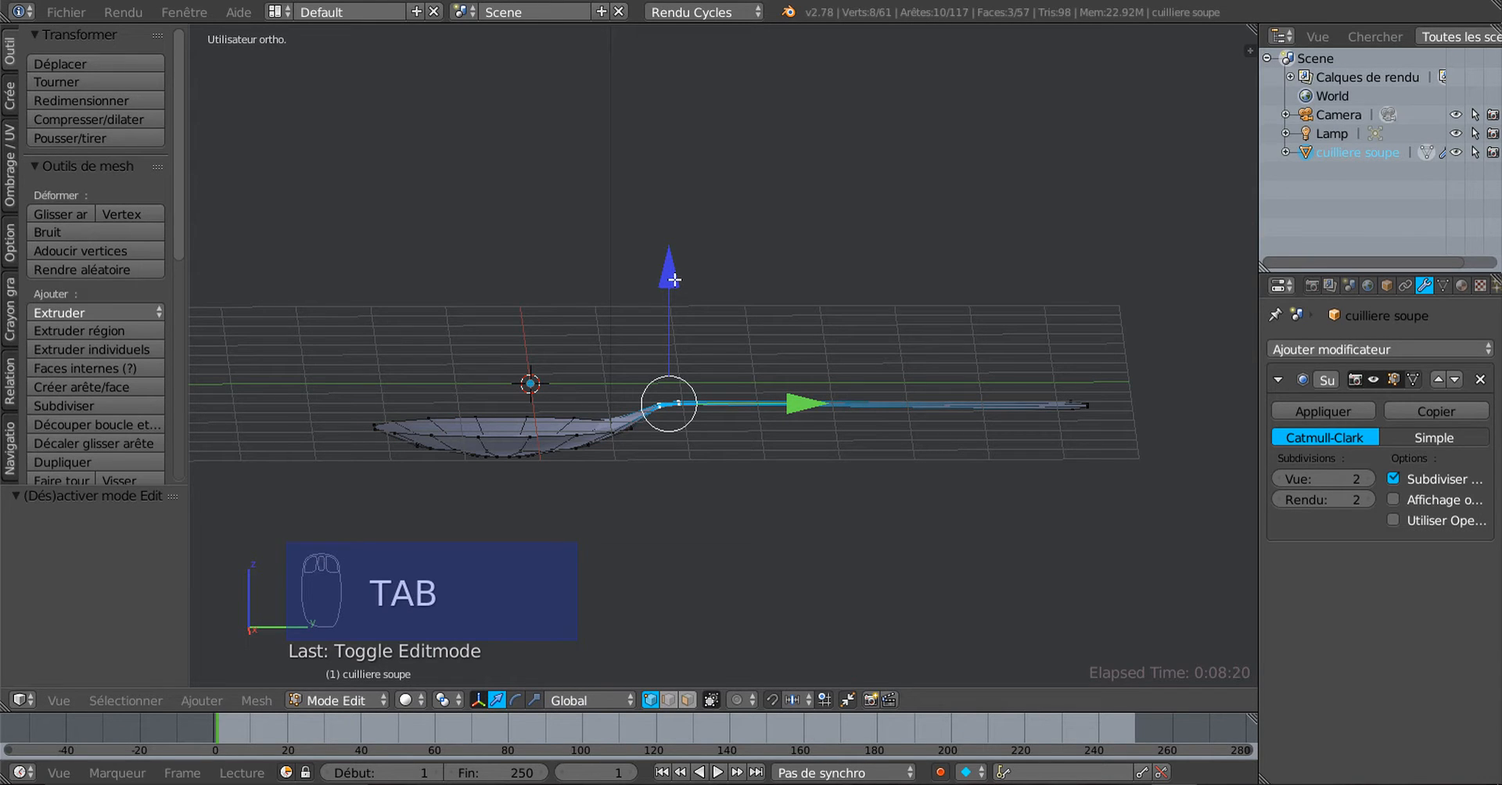
# Switch to wireframe display and add a crosswise edge loop on the handle, slid close to the handle's far end
pyautogui.moveTo(1064, 398); pyautogui.dragTo(1111, 555, button='middle')
pyautogui.press('Tab')
pyautogui.press('Tab')
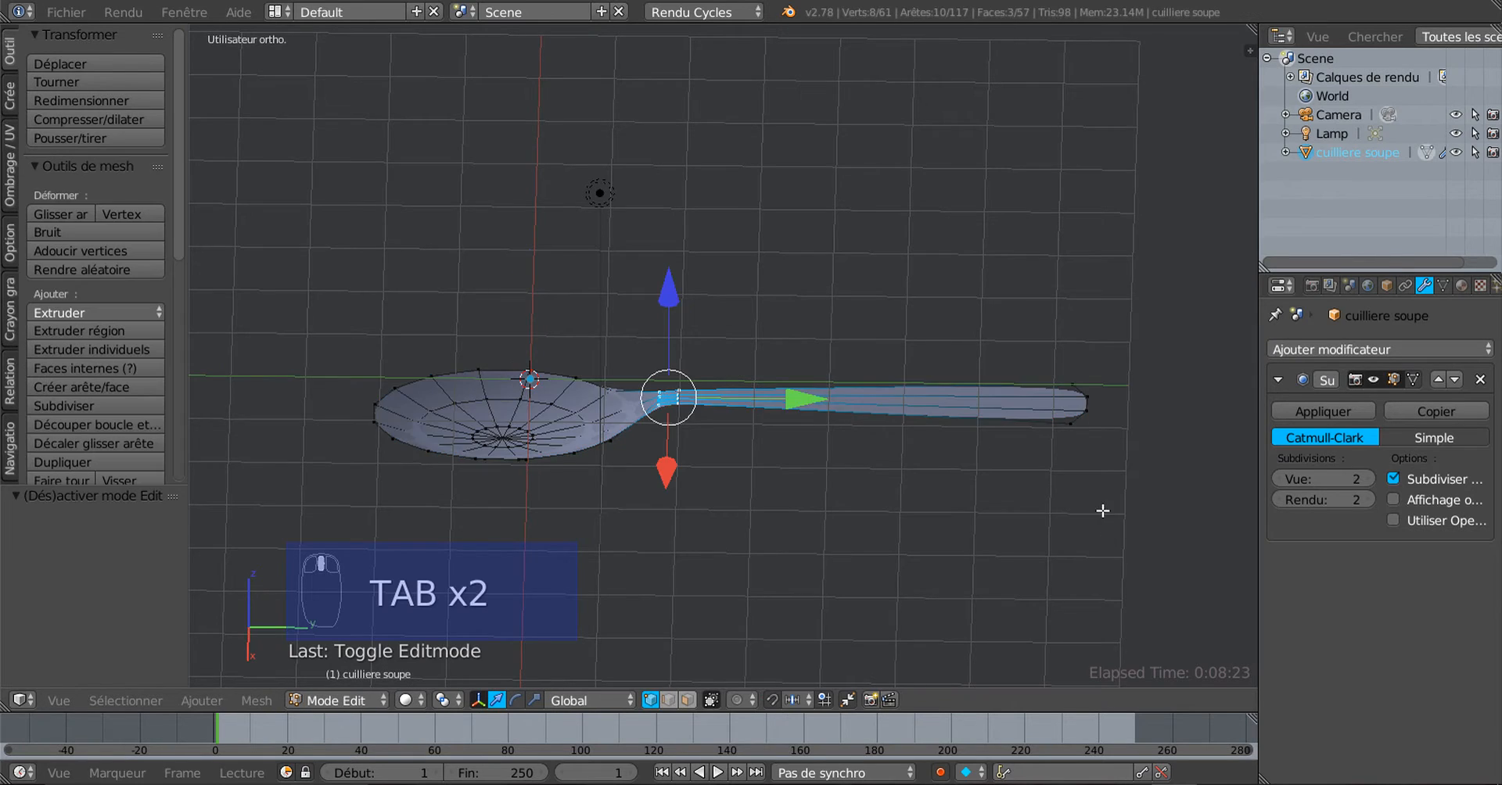
pyautogui.press('z')
pyautogui.moveTo(1019, 519); pyautogui.dragTo(997, 581, button='middle')
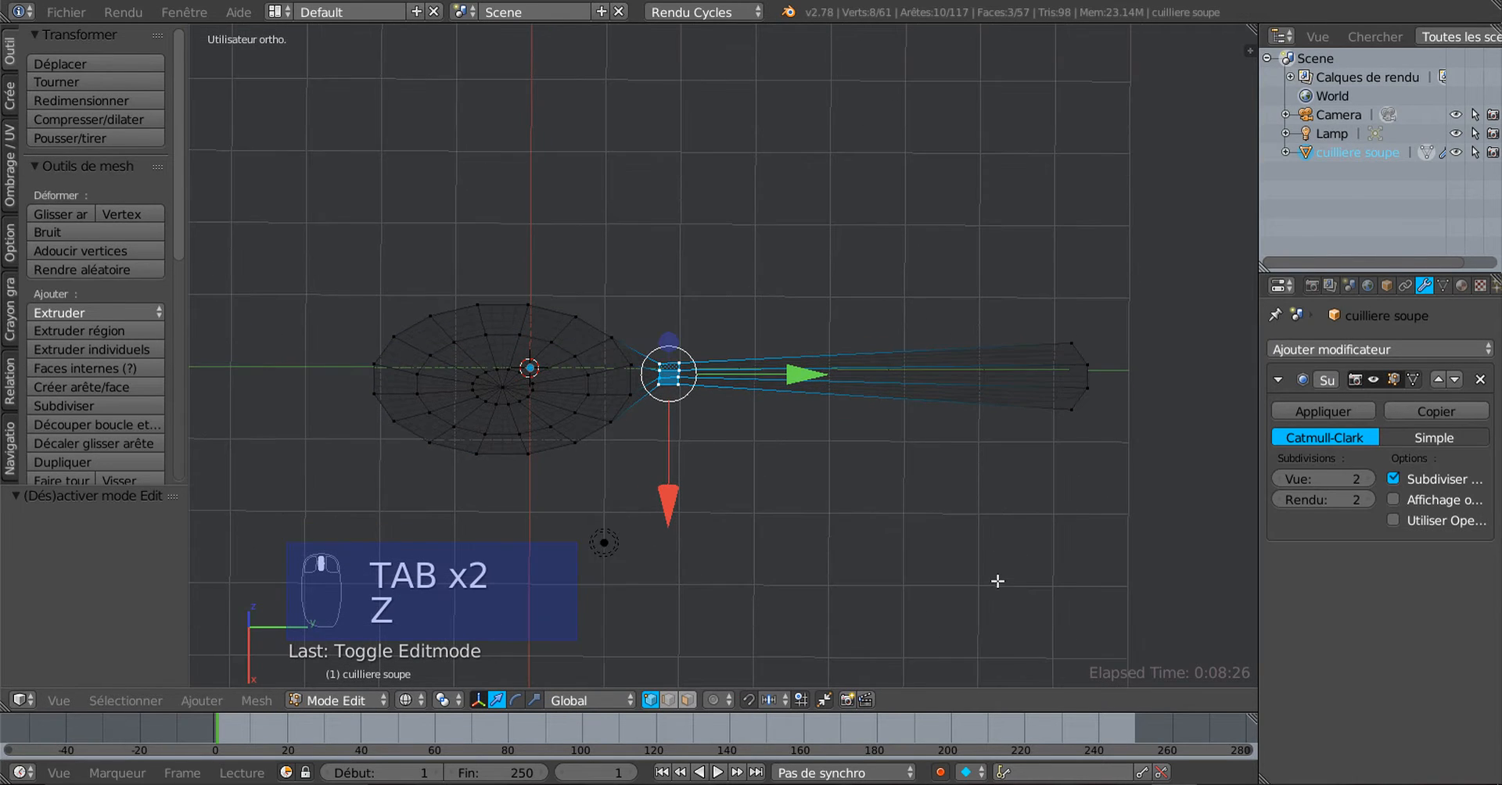
pyautogui.hotkey('ctrl', 'r')
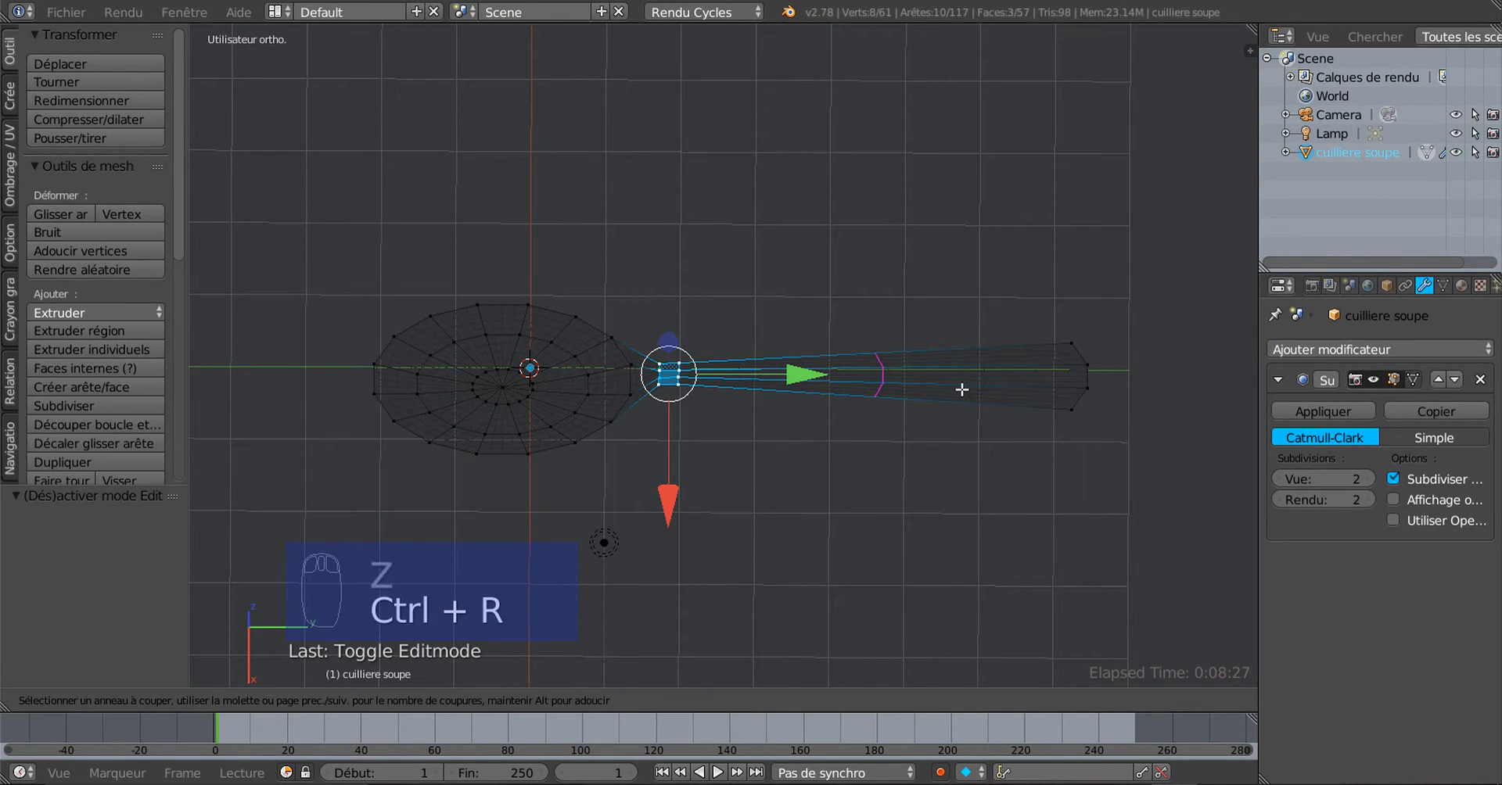
pyautogui.click(962, 389)
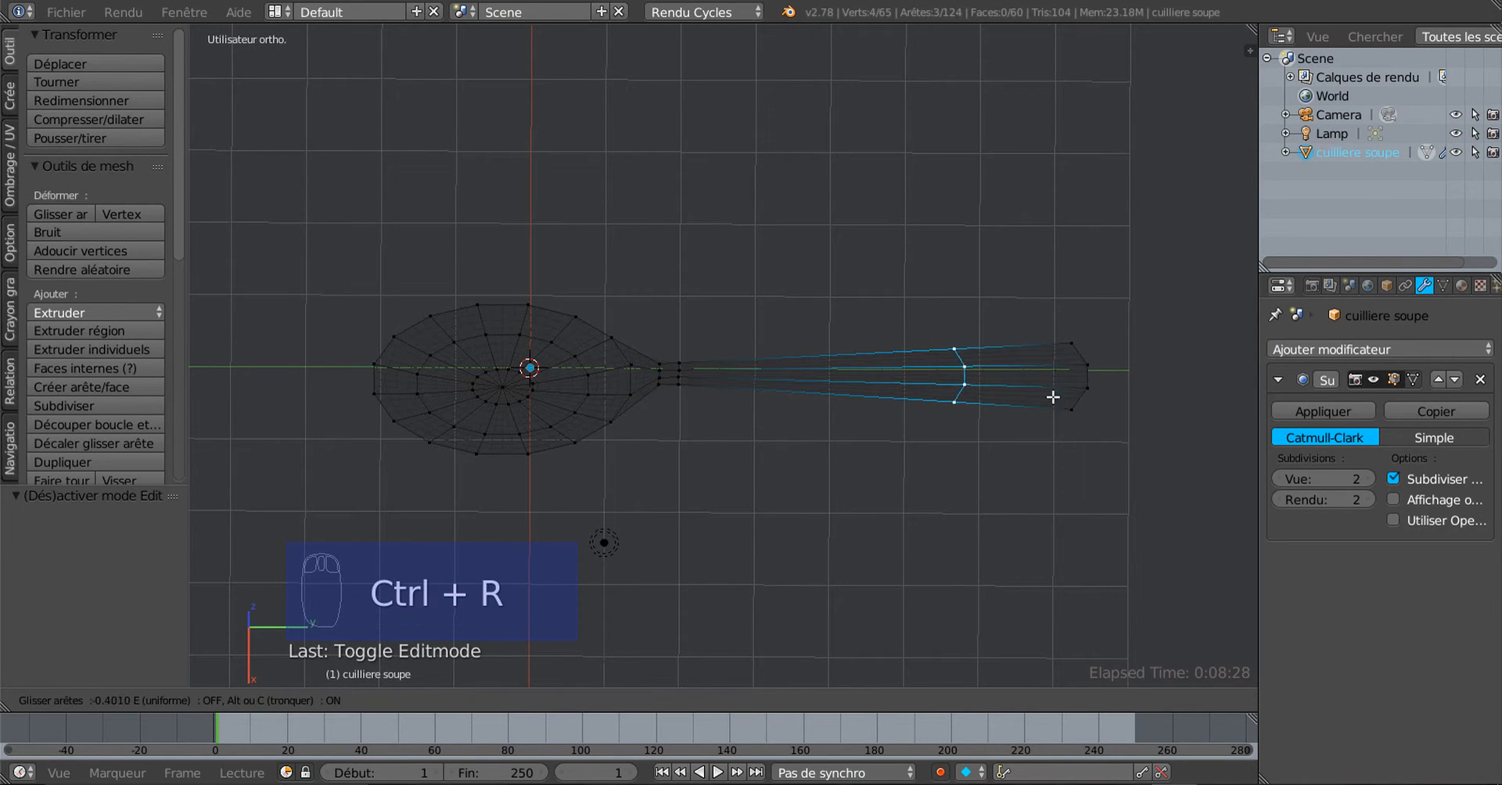
pyautogui.click(1133, 419)
# Examine the smoothed handle end and the overall spoon outline from above and at an angle
pyautogui.press('Tab')
pyautogui.moveTo(1094, 467); pyautogui.dragTo(885, 491, button='middle')
pyautogui.press('Tab')
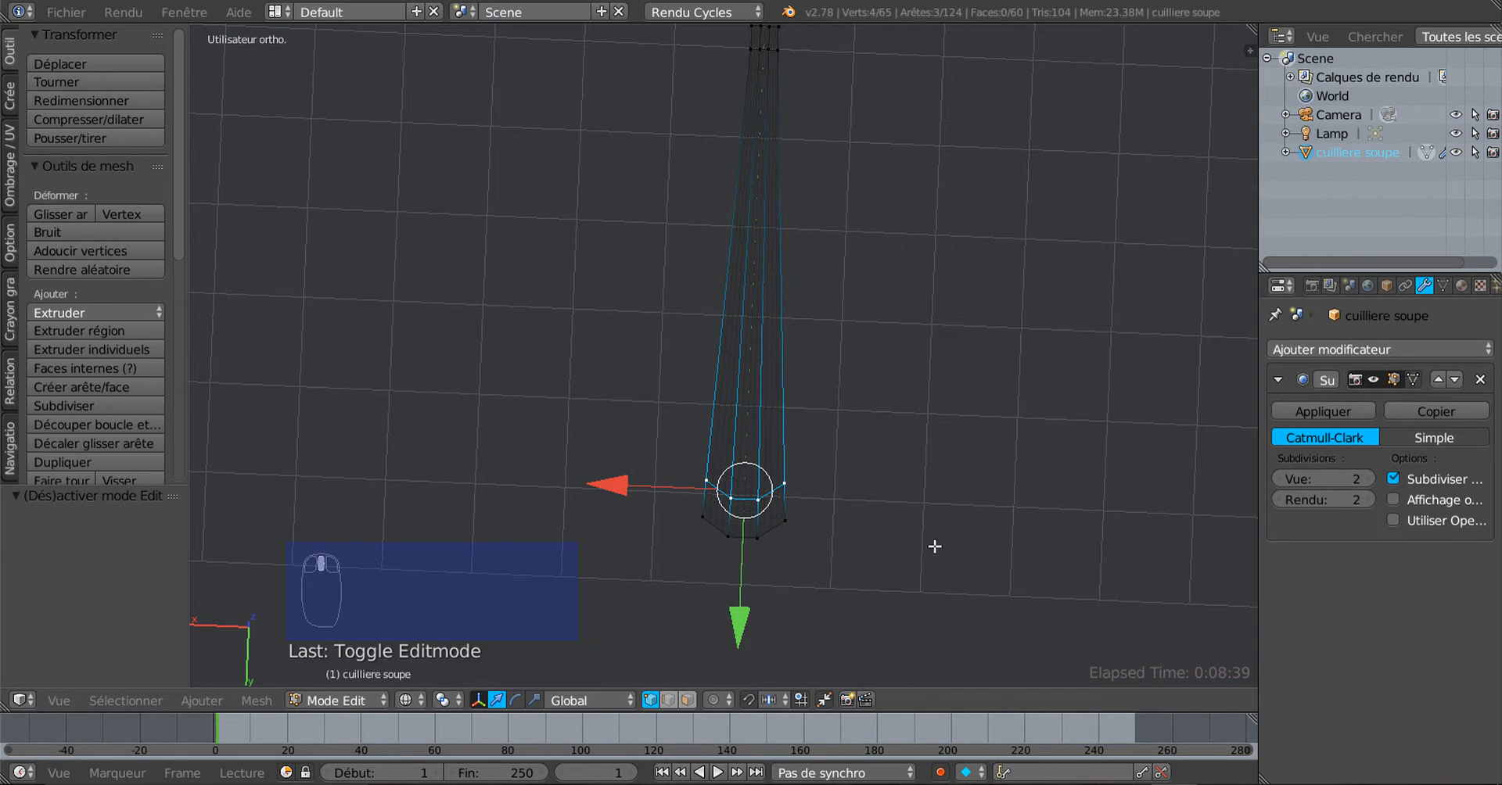
pyautogui.press('KP_7')
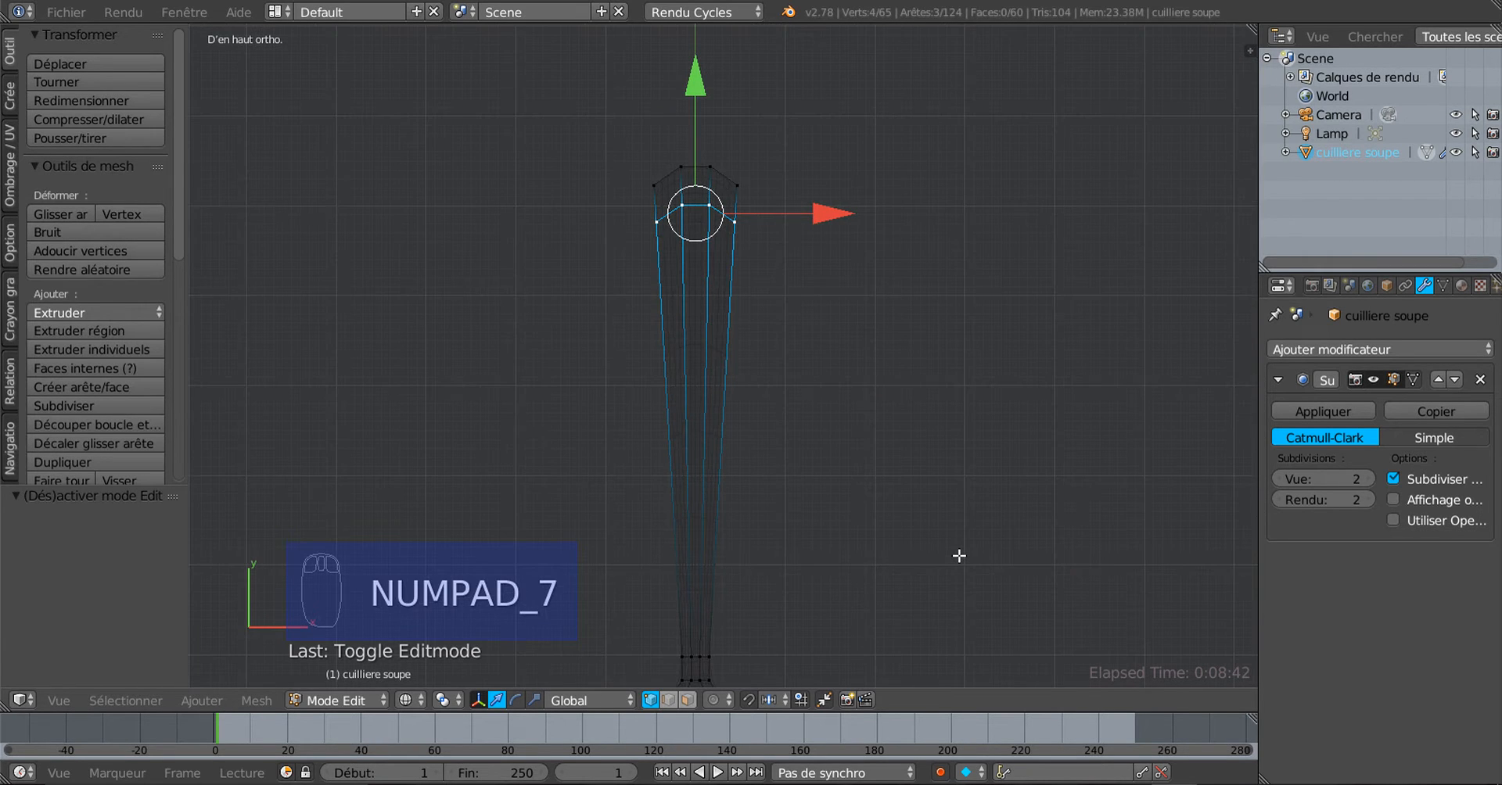
pyautogui.scroll(-3, 937, 387)
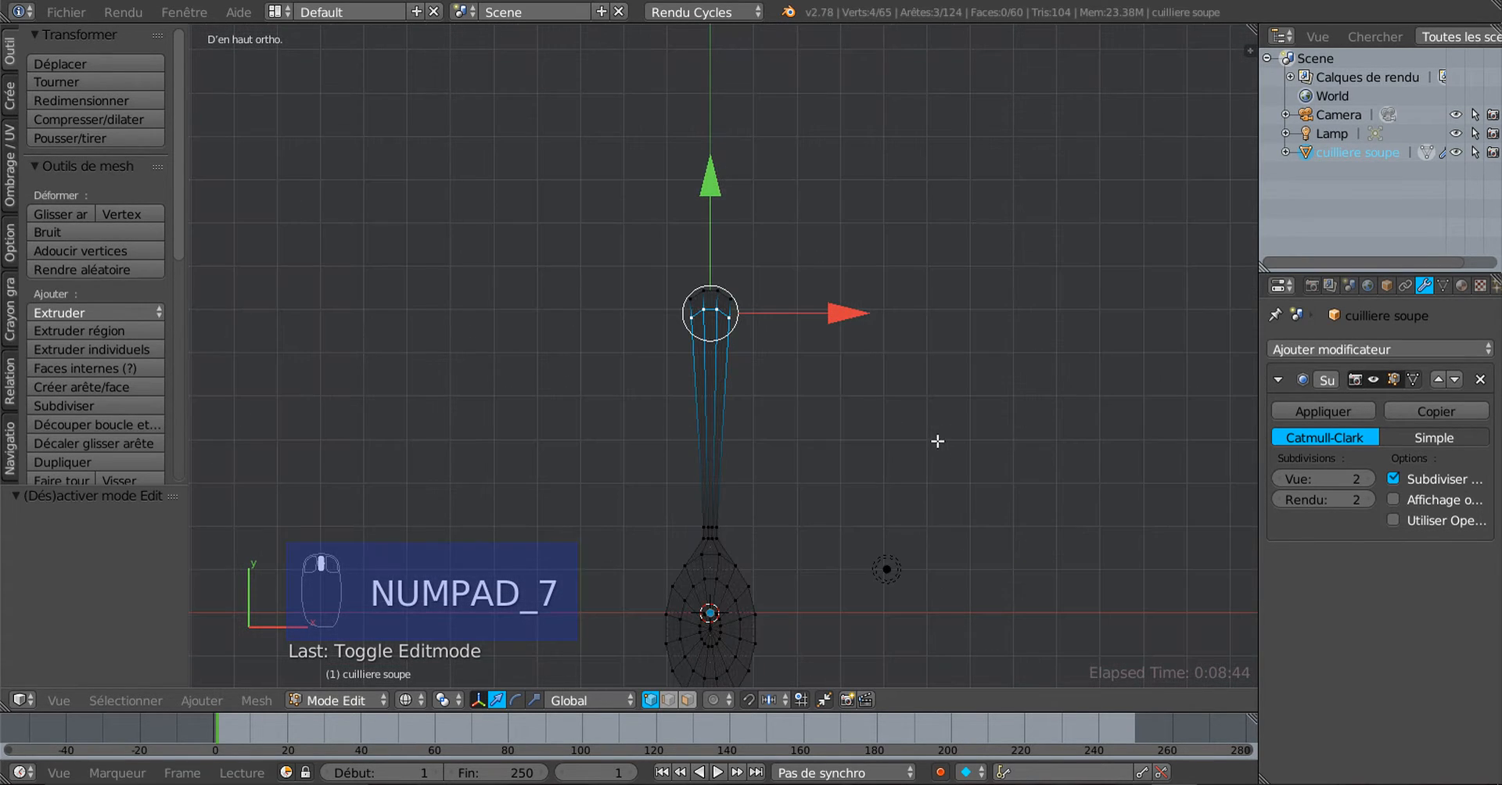
pyautogui.press('Tab')
pyautogui.press('Tab')
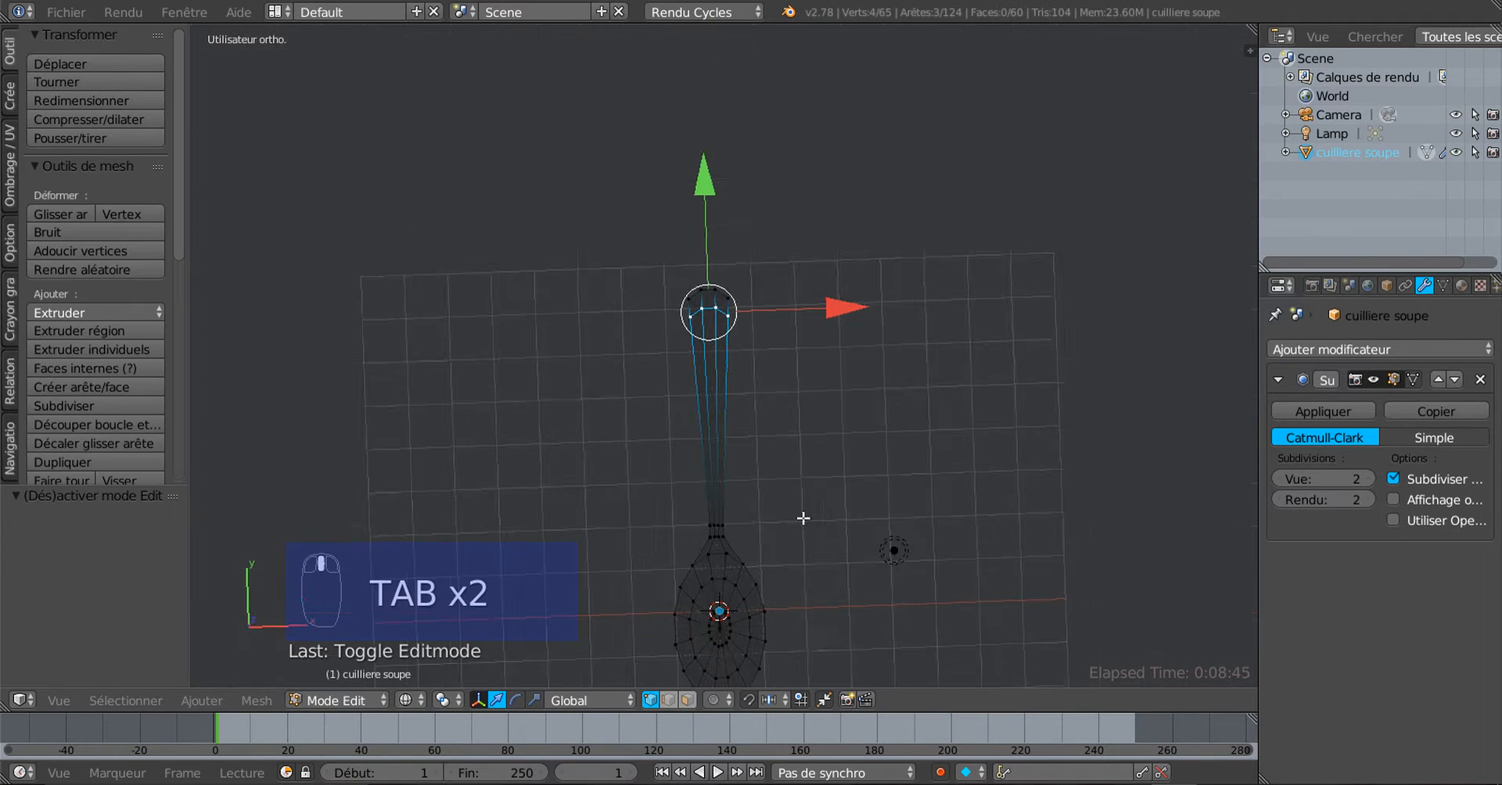
pyautogui.moveTo(805, 517); pyautogui.dragTo(759, 602, button='middle')
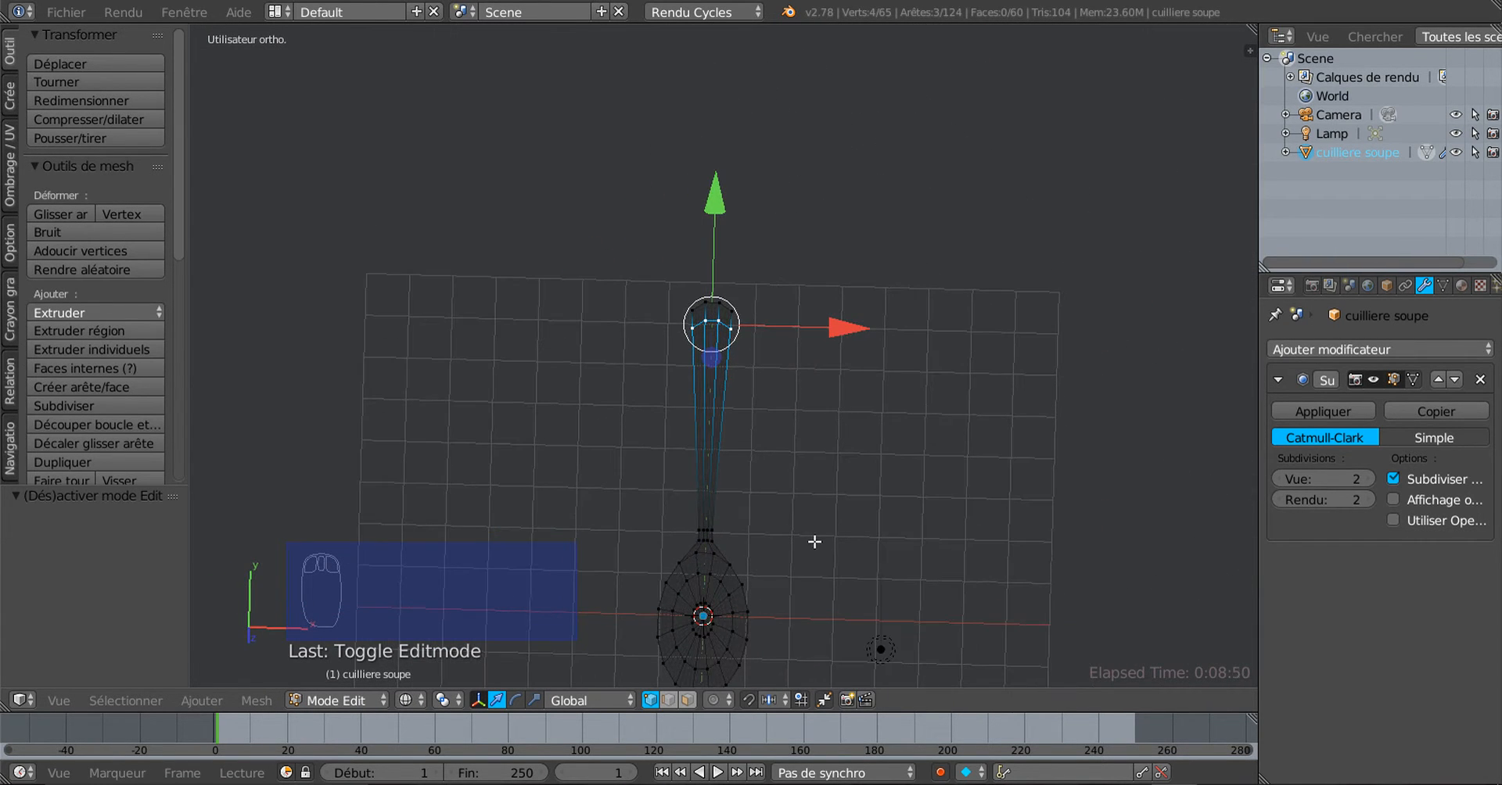
# Select the two middle vertices at the handle's tip and move them about 0.482 outward along Y
pyautogui.press('KP_7')
pyautogui.scroll(5, 763, 478)
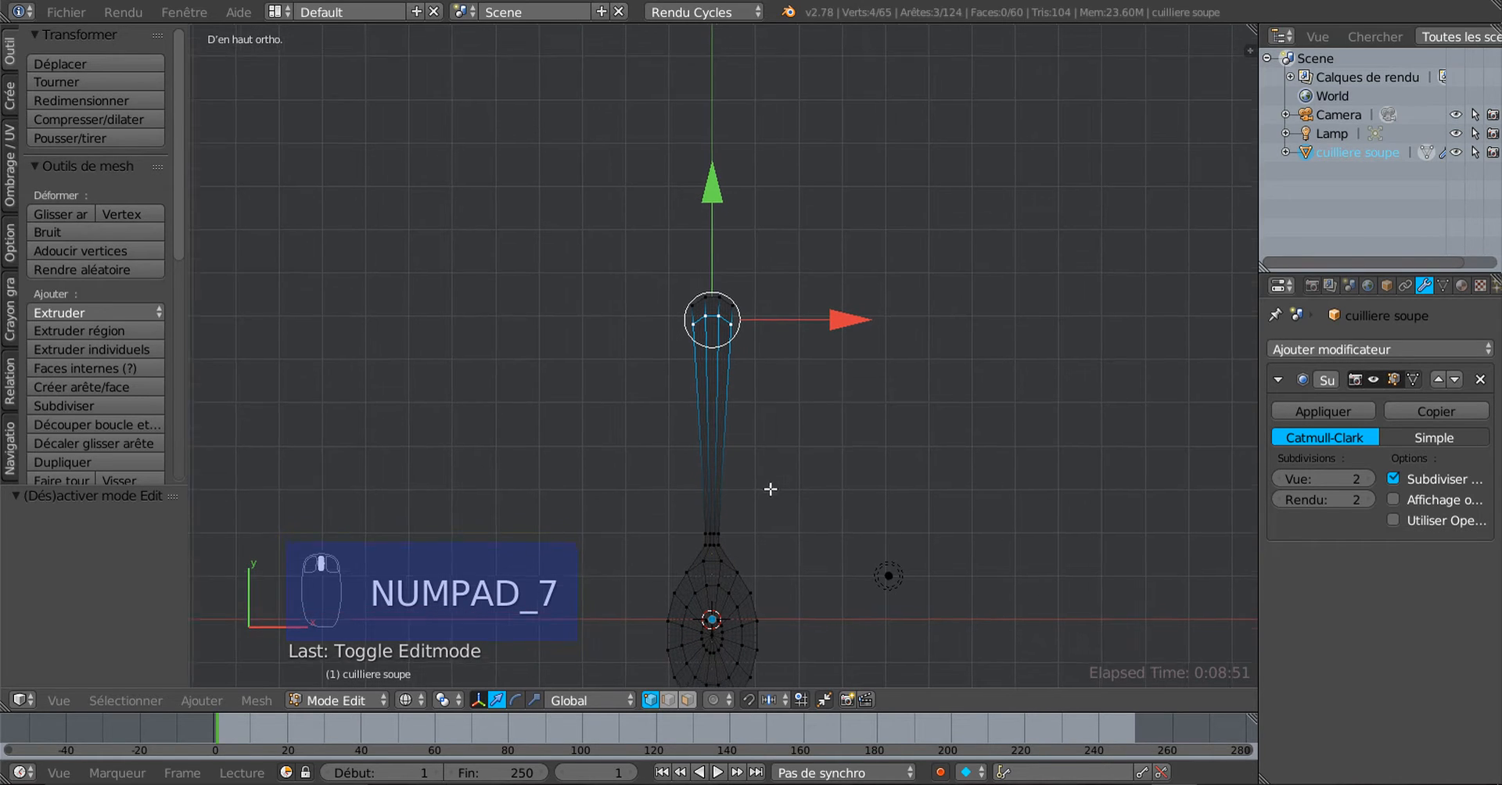
pyautogui.click(745, 298)
pyautogui.rightClick(746, 298)
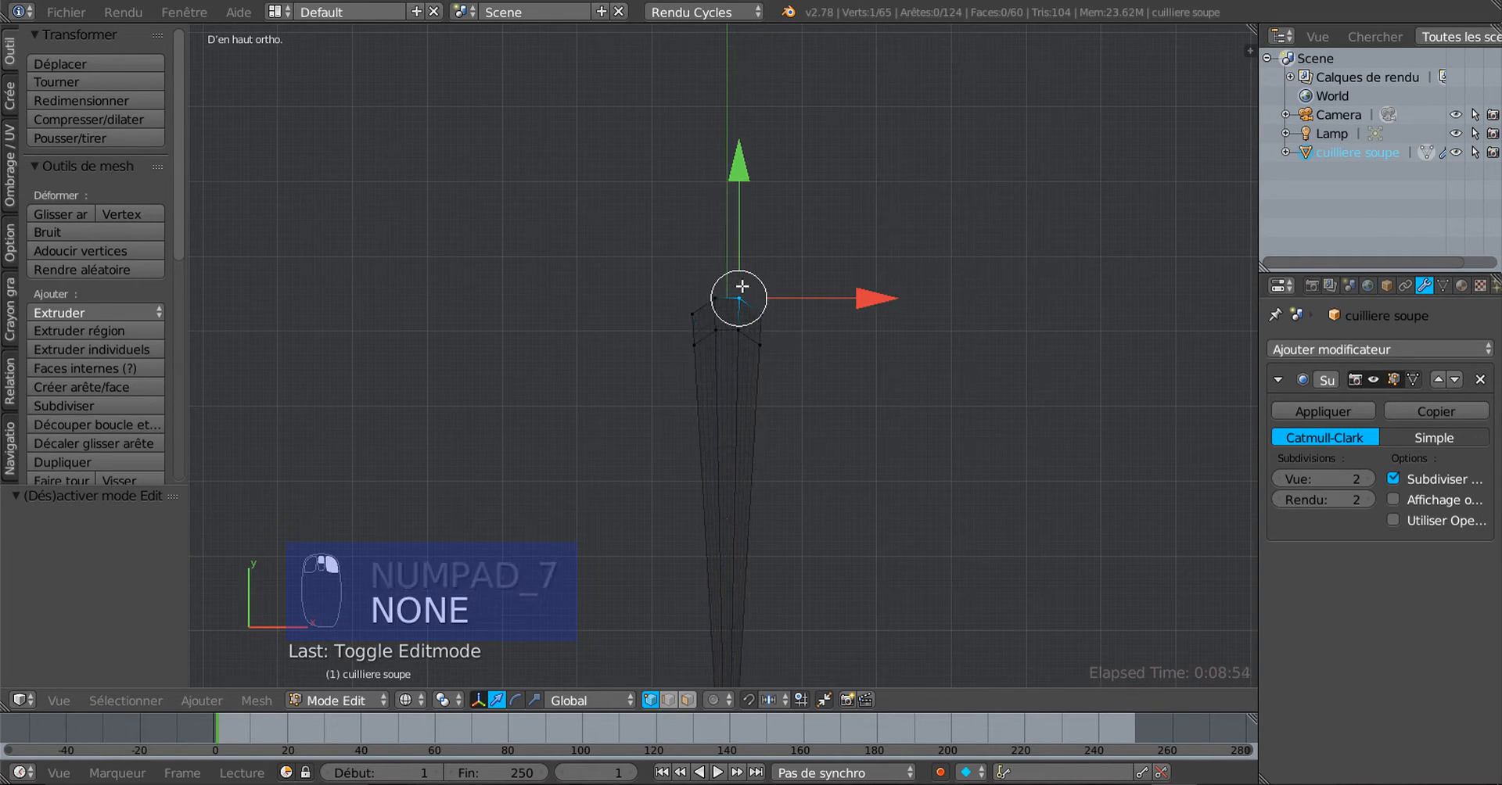
pyautogui.keyDown('shift'); pyautogui.rightClick(715, 299); pyautogui.keyUp('shift')
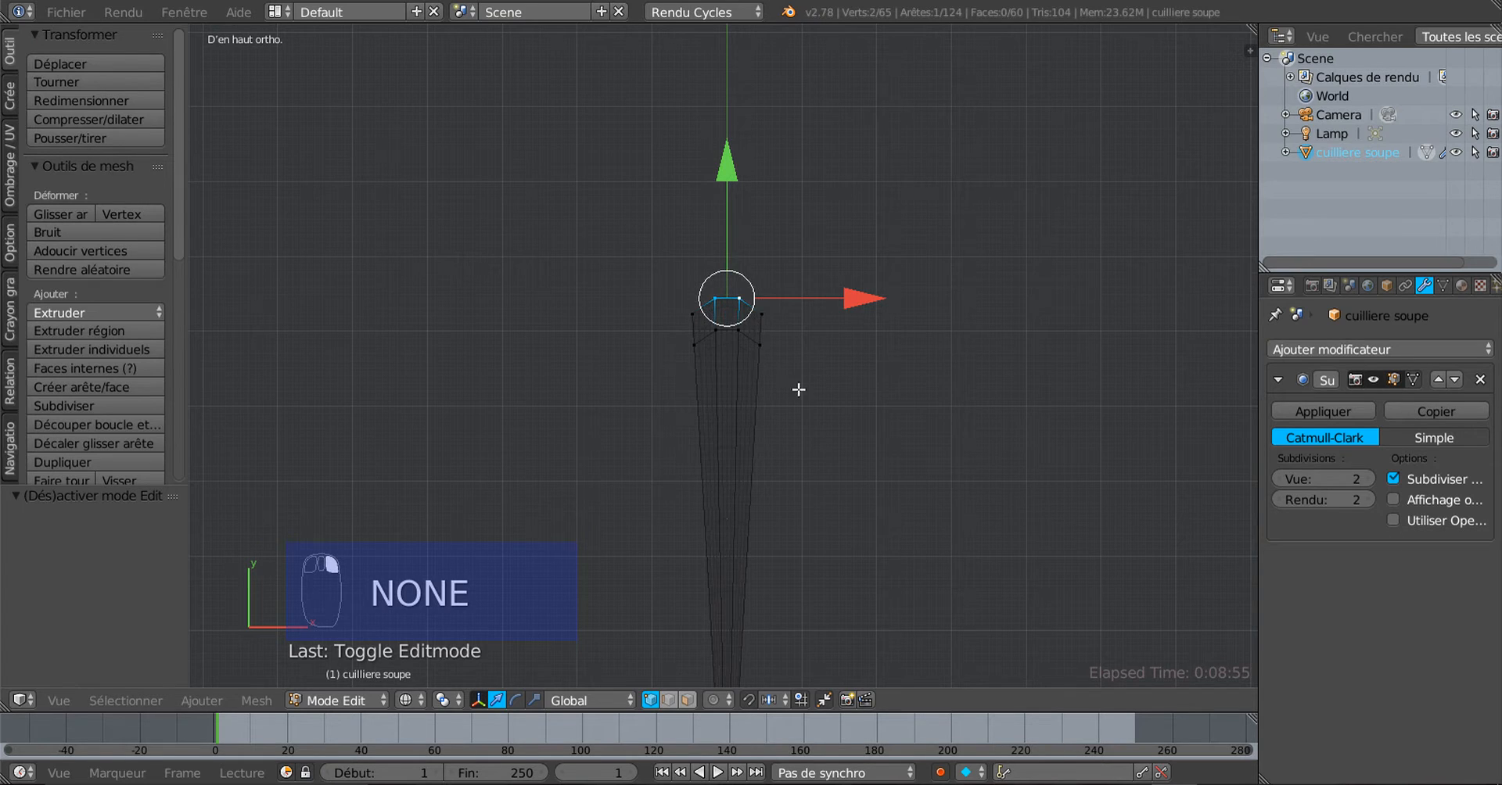
pyautogui.moveTo(727, 184); pyautogui.dragTo(730, 154)
pyautogui.scroll(3, 782, 279)
pyautogui.moveTo(777, 299); pyautogui.dragTo(772, 296, button='middle')
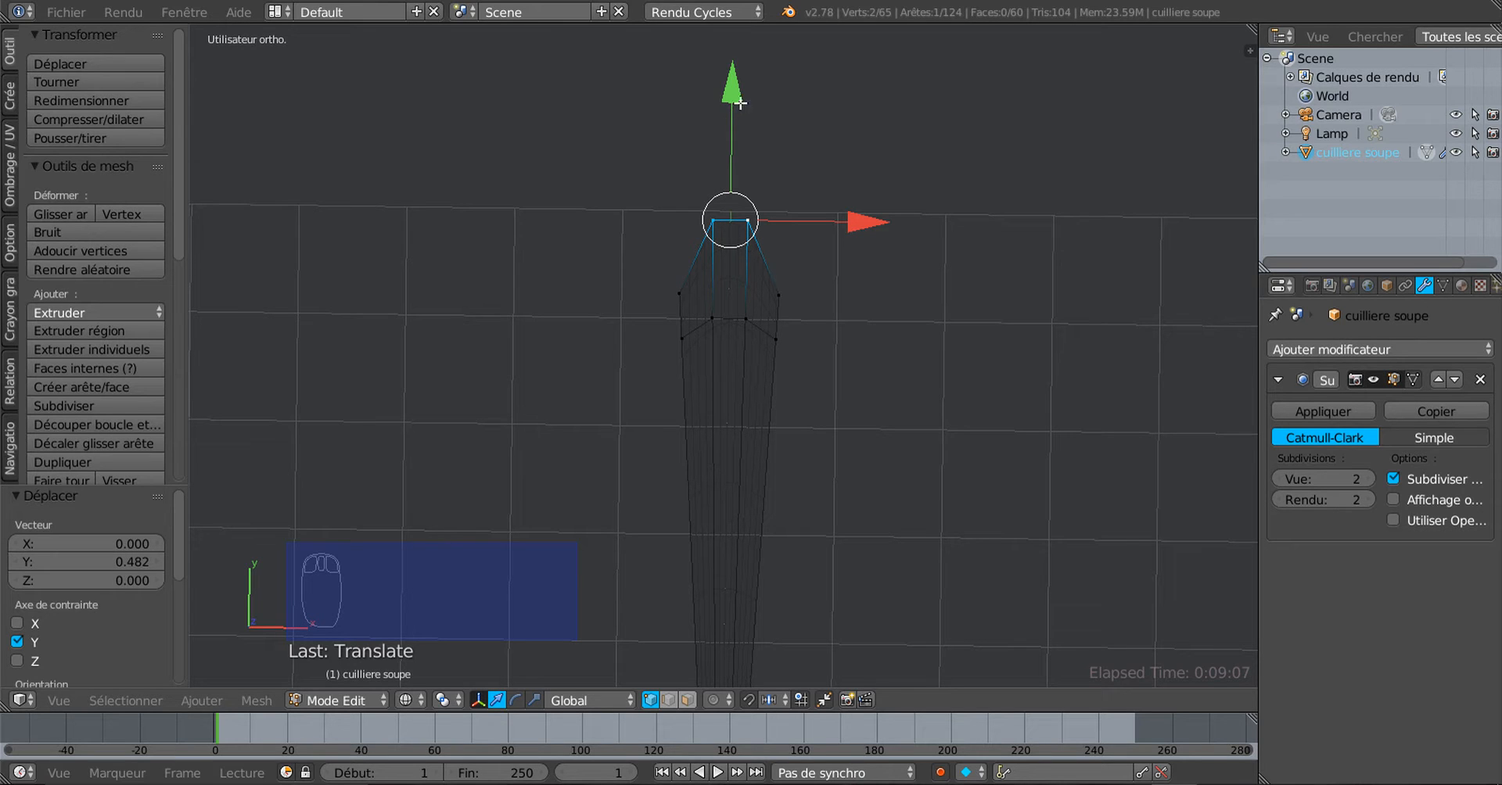
# Add a centred crosswise edge loop between the handle's tip and the loop just before it
pyautogui.scroll(1, 736, 269)
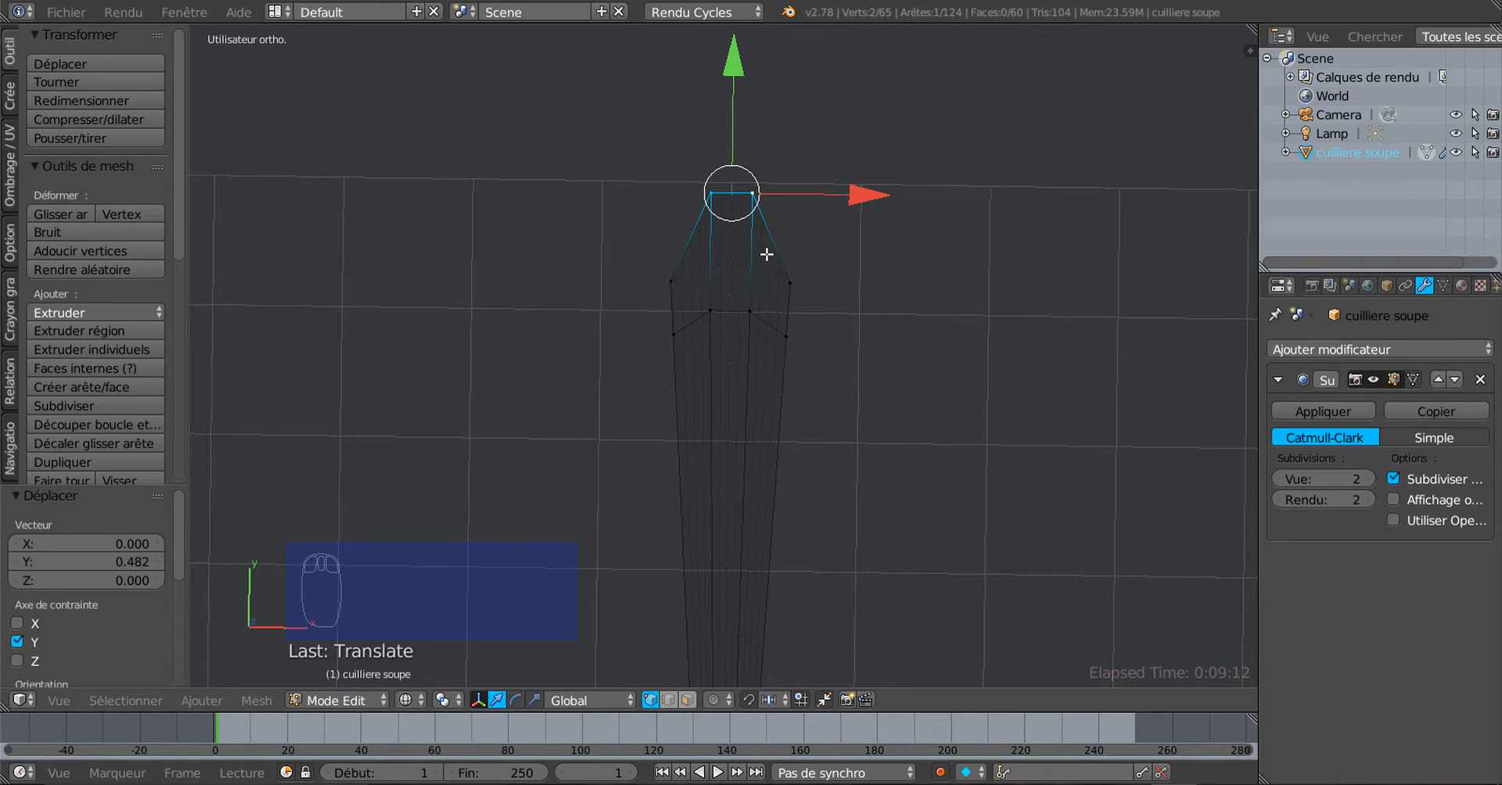
pyautogui.hotkey('ctrl', 'r')
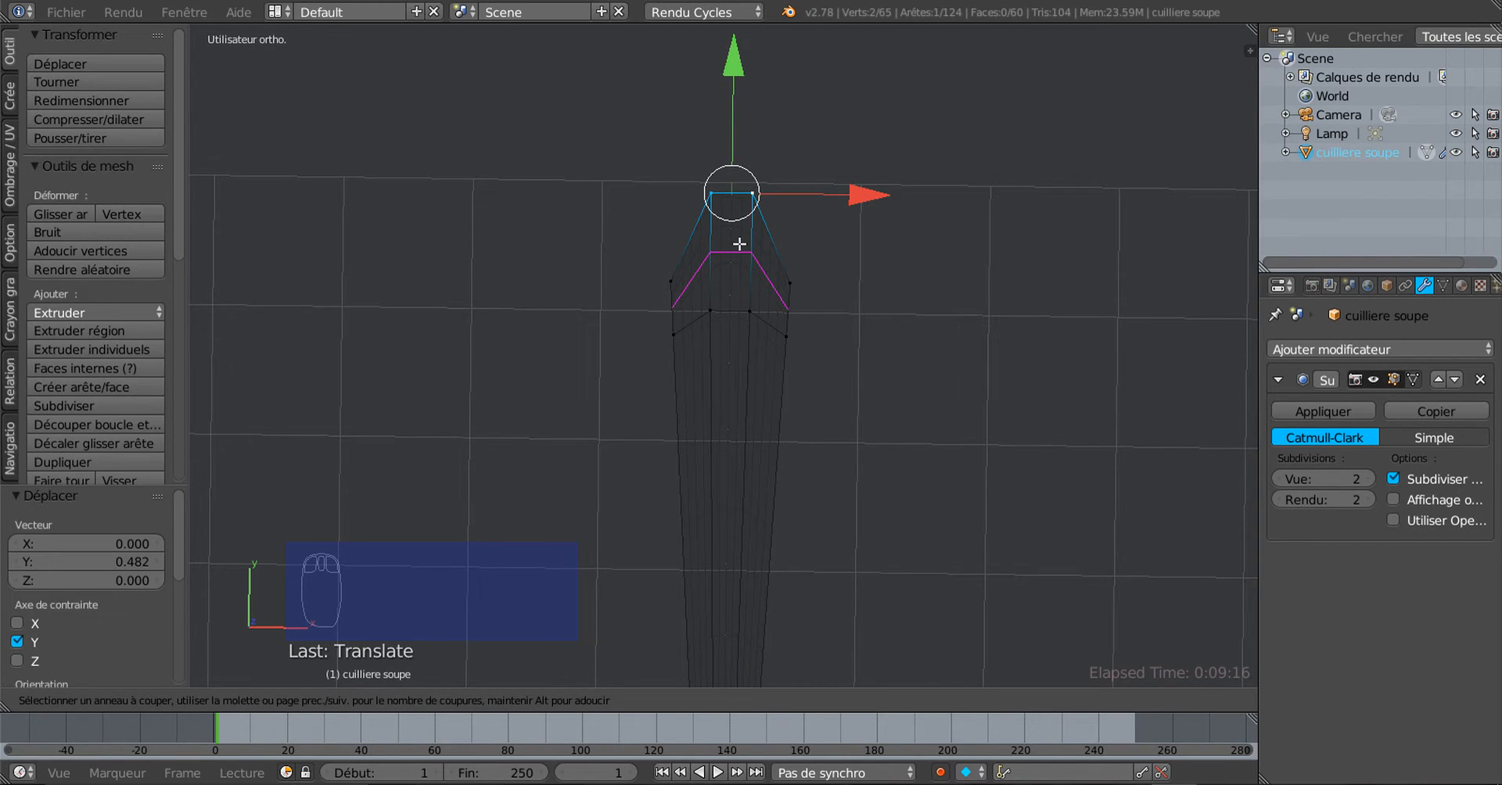
pyautogui.click(739, 244)
pyautogui.rightClick(740, 244)
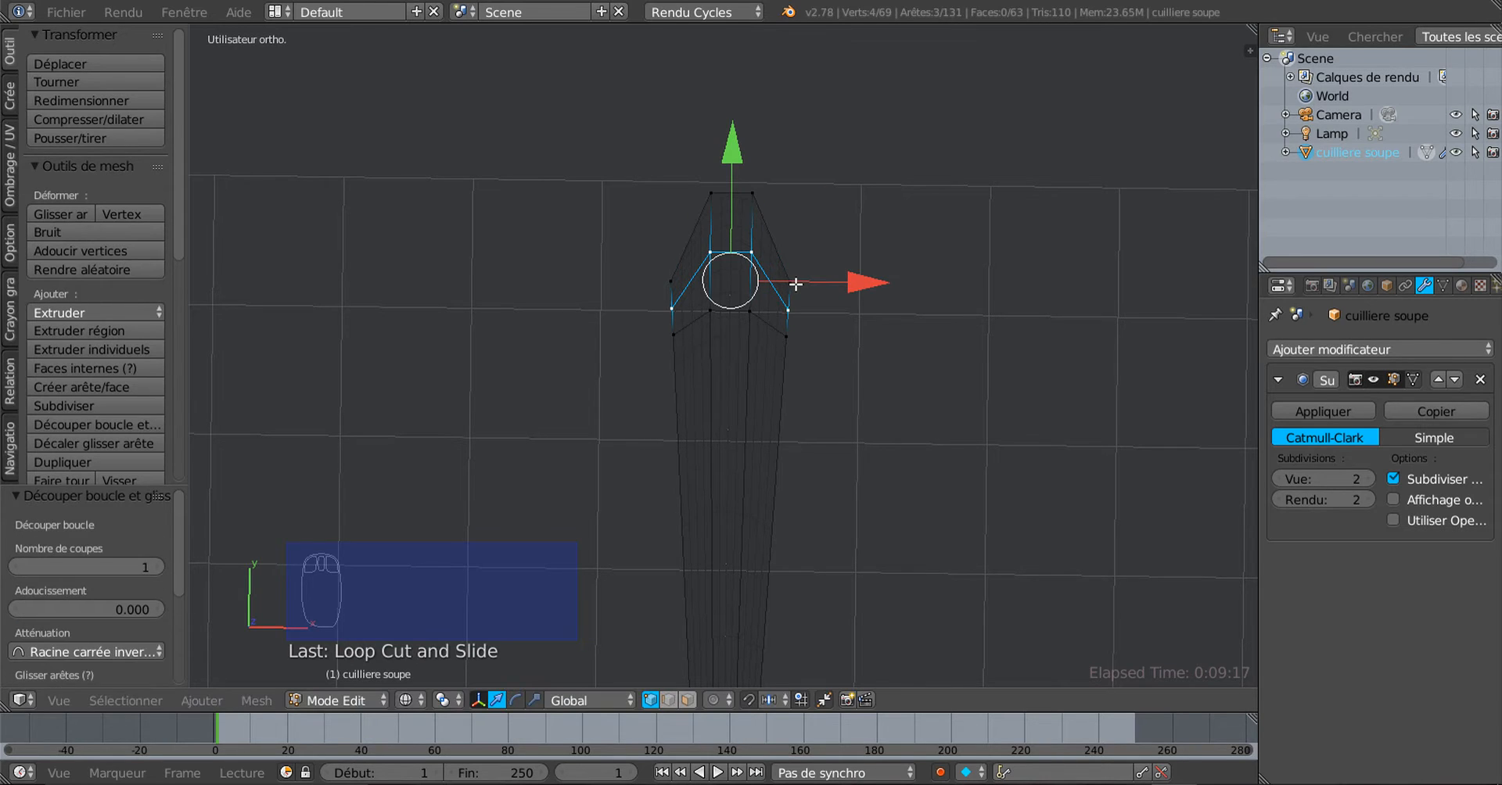
# Move the two outer corner vertices of the handle's tip about 0.226 along Y and spread them apart along X
pyautogui.rightClick(796, 284)
pyautogui.keyDown('shift'); pyautogui.rightClick(668, 265); pyautogui.keyUp('shift')
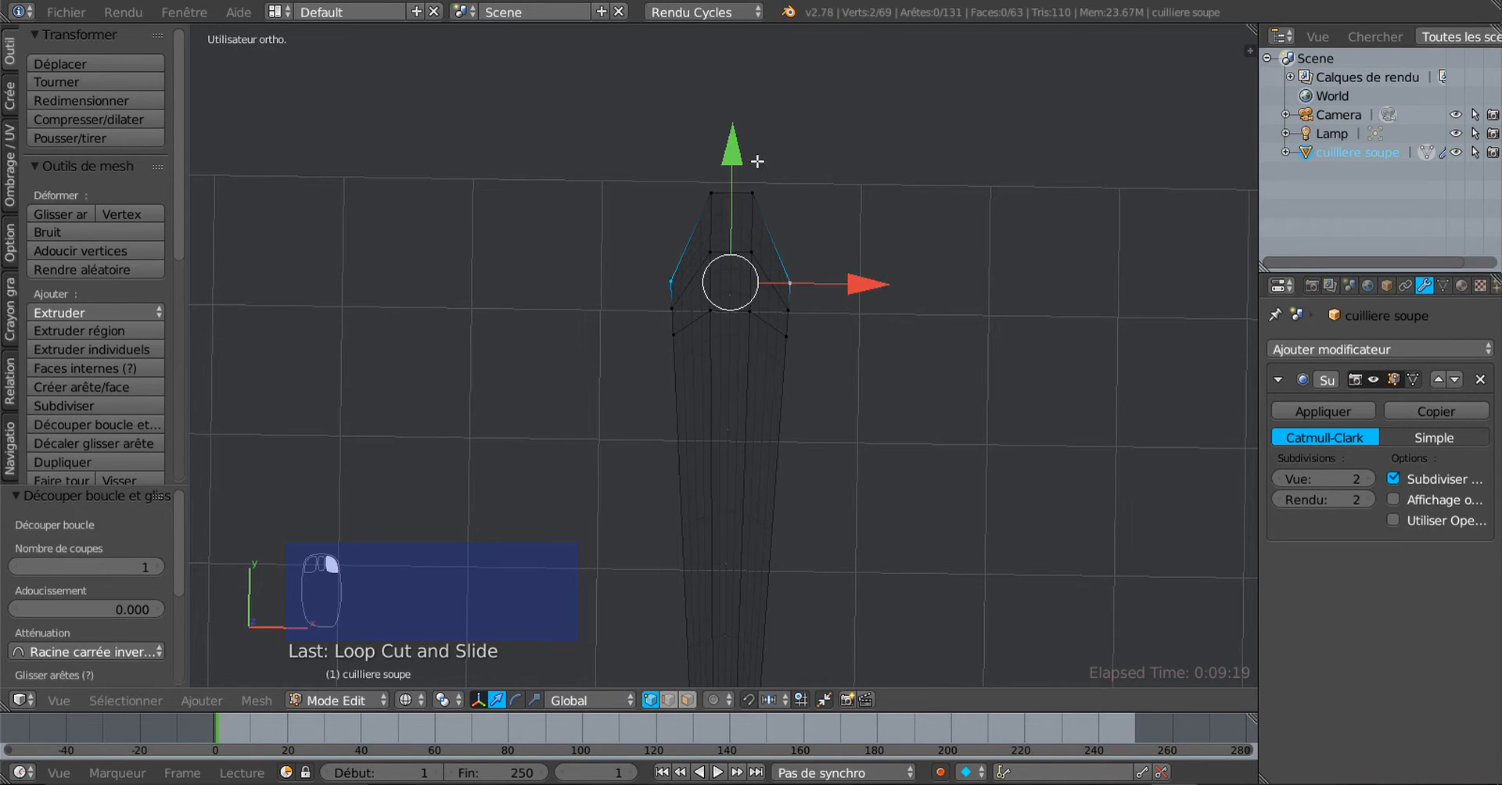
pyautogui.moveTo(729, 160); pyautogui.dragTo(734, 127)
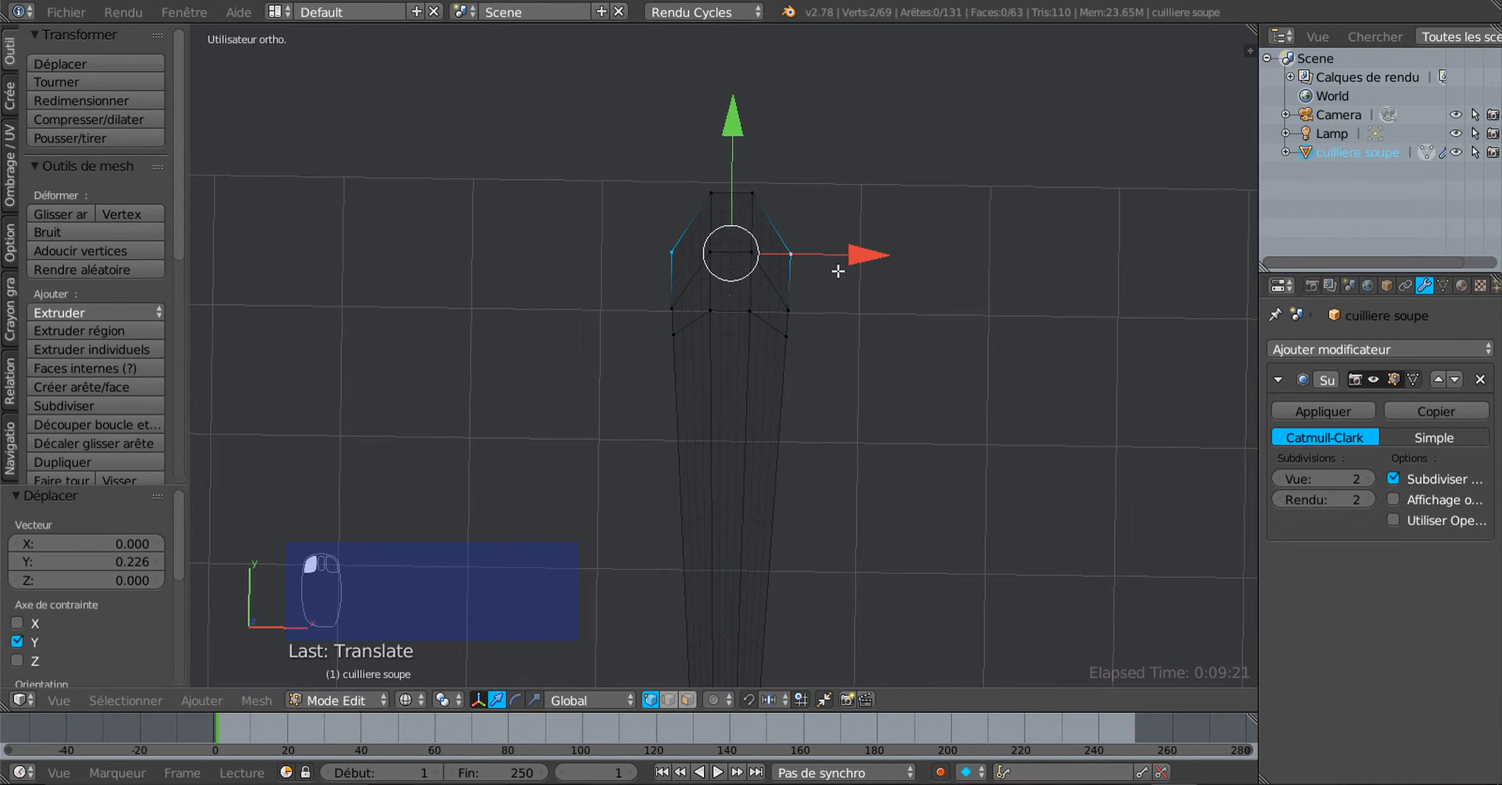
pyautogui.click(533, 701)
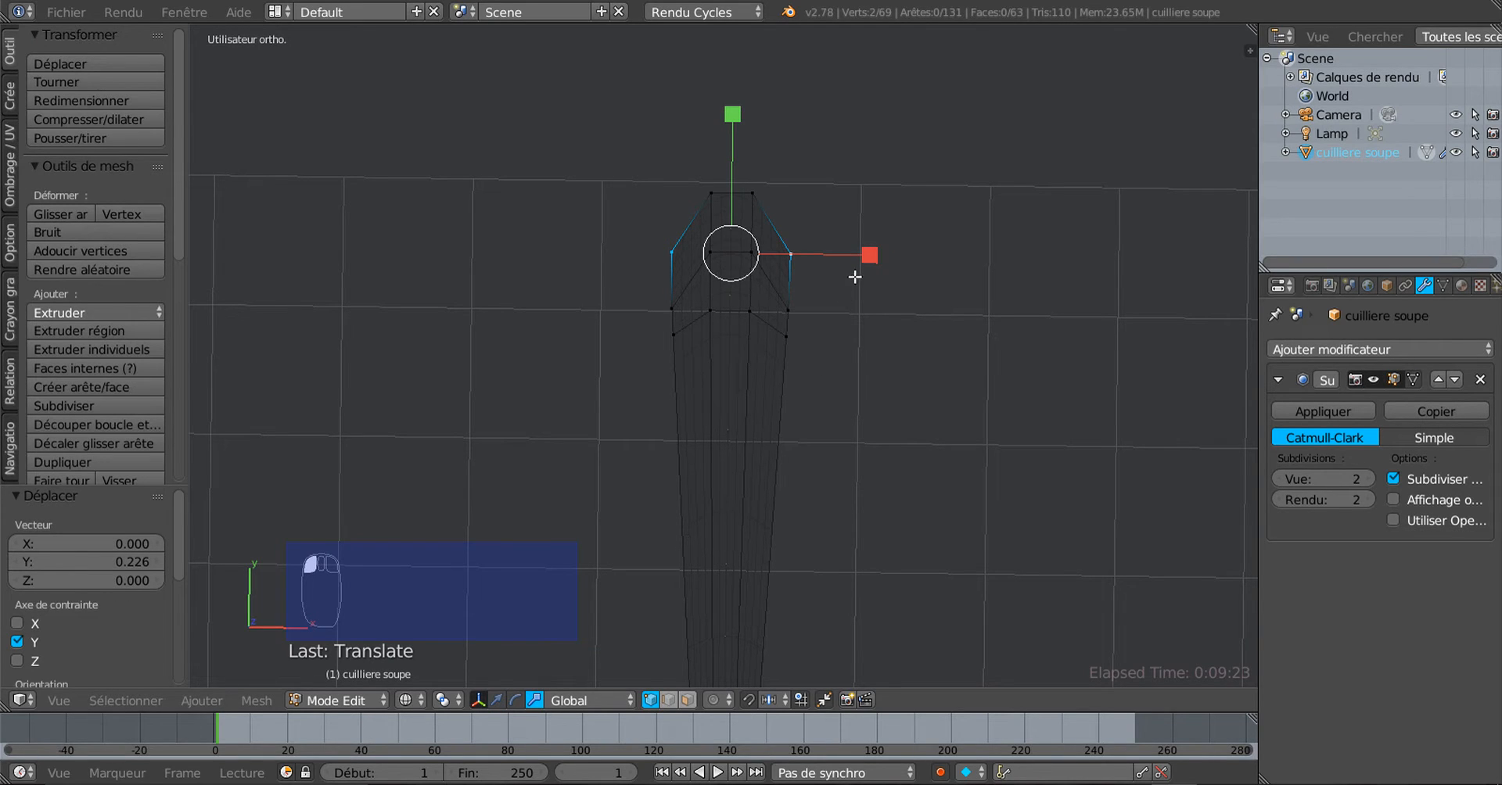
pyautogui.moveTo(869, 255); pyautogui.dragTo(927, 256)
# Examine the flared handle end and the whole smoothed spoon in wireframe and solid shading
pyautogui.press('Tab')
pyautogui.moveTo(921, 304); pyautogui.dragTo(747, 366, button='middle')
pyautogui.press('Tab')
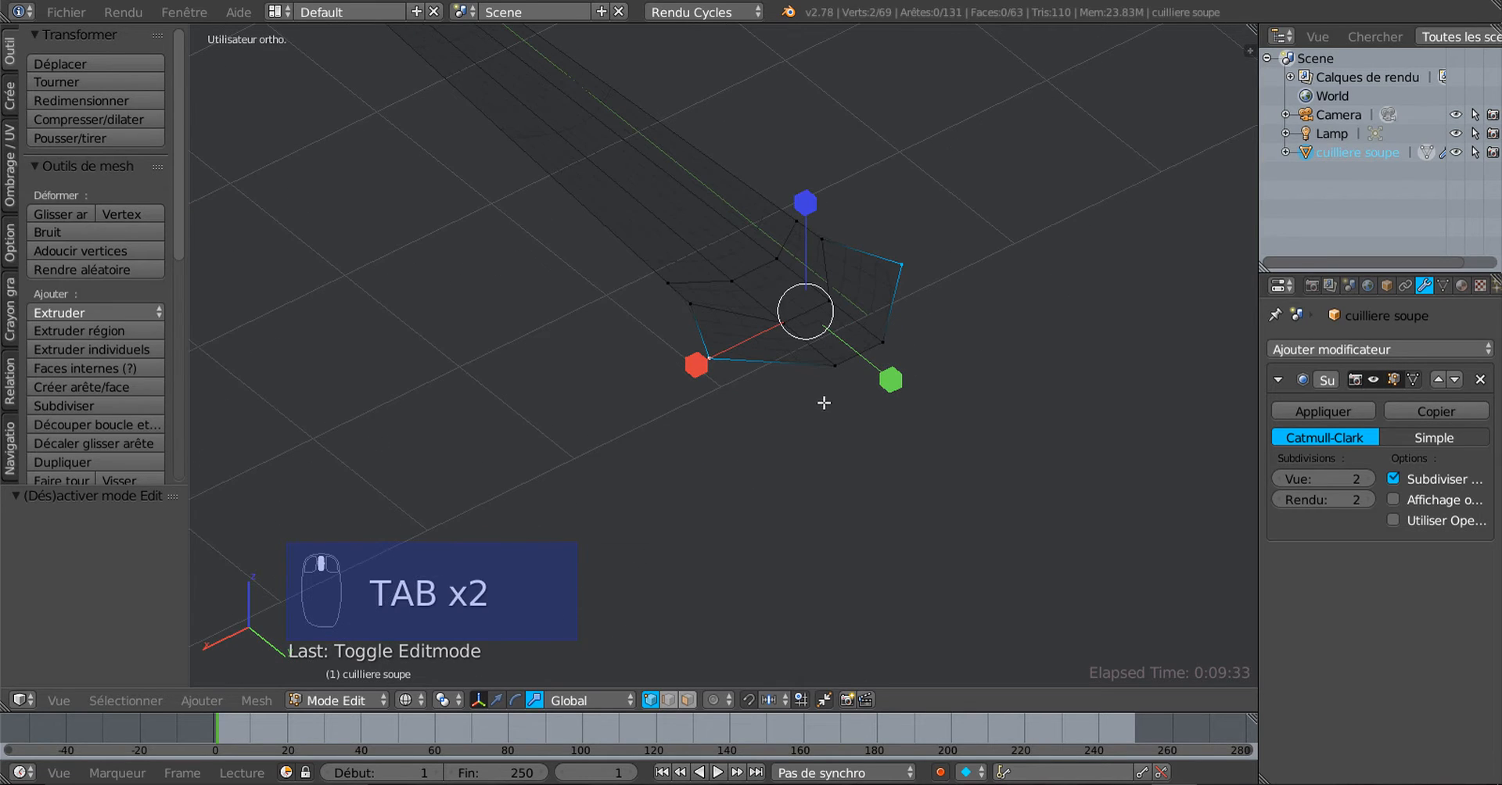
pyautogui.moveTo(782, 477); pyautogui.dragTo(908, 412, button='middle')
pyautogui.press('Tab')
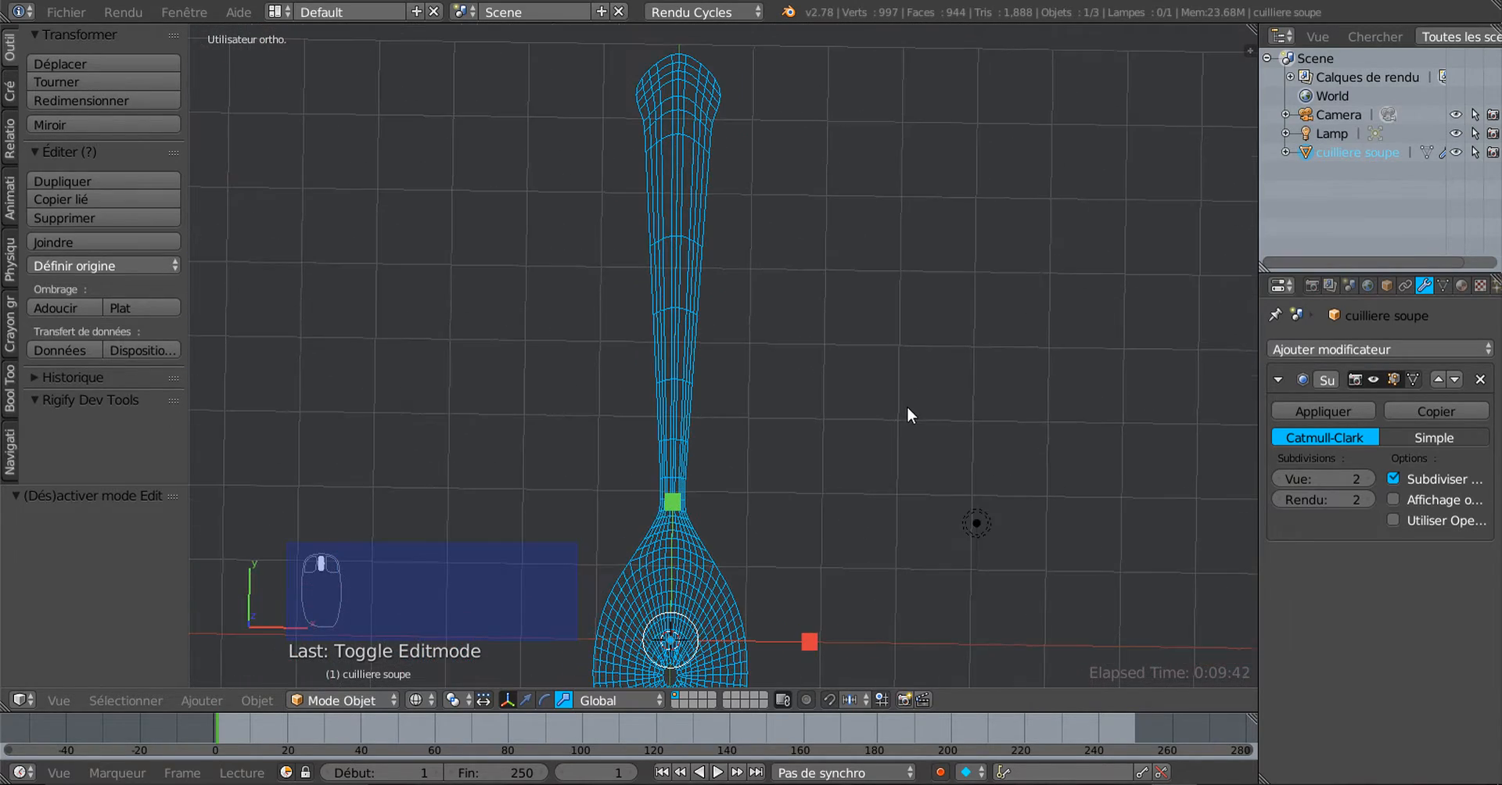
pyautogui.press('Tab')
pyautogui.press('Tab')
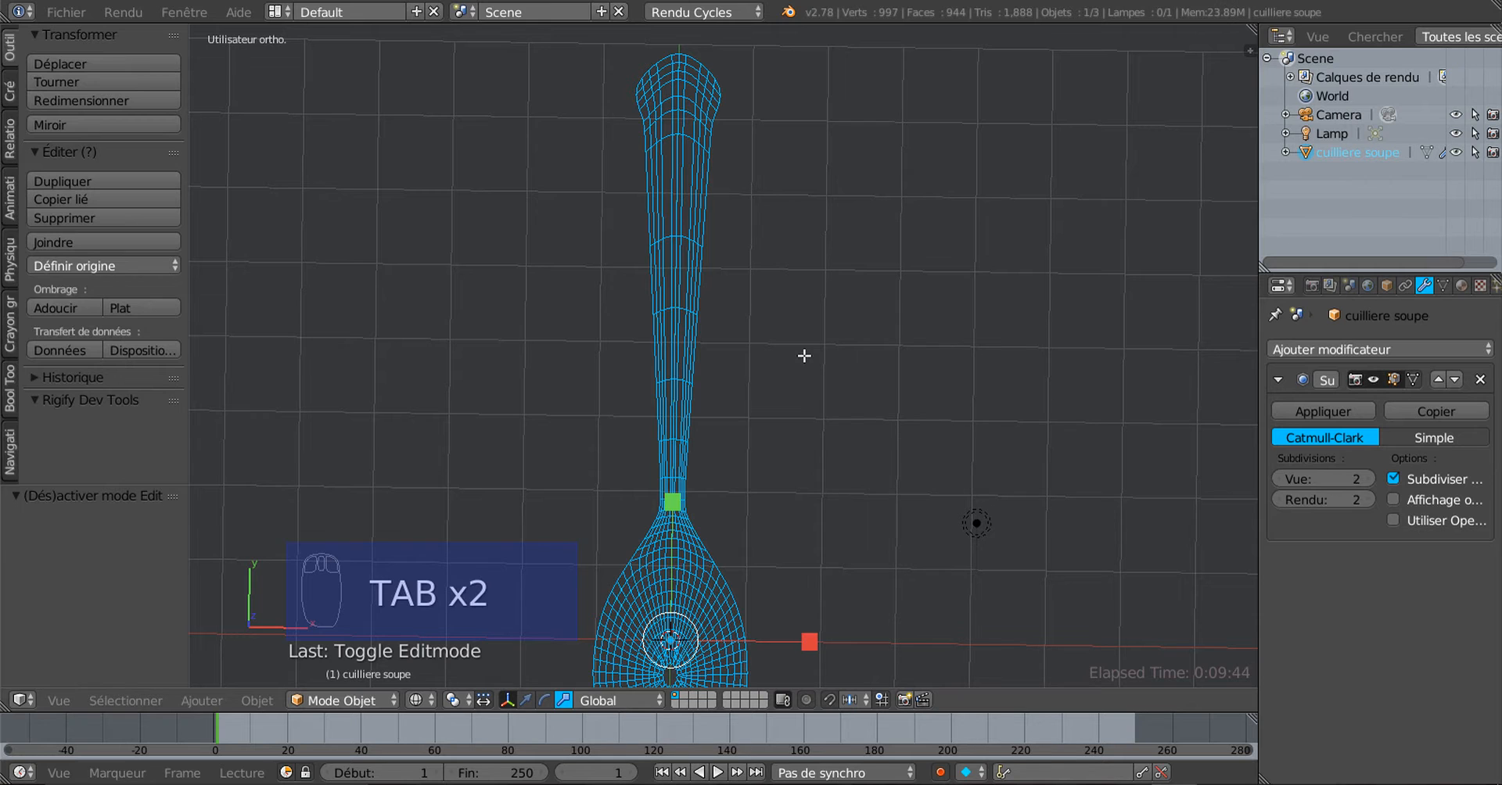
pyautogui.press('z')
pyautogui.moveTo(804, 356)
pyautogui.mouseDown(button='middle')
pyautogui.moveTo(795, 462)
pyautogui.moveTo(637, 355)
pyautogui.moveTo(627, 324)
pyautogui.moveTo(606, 369)
pyautogui.moveTo(583, 335)
pyautogui.moveTo(592, 385)
pyautogui.mouseUp(button='middle')
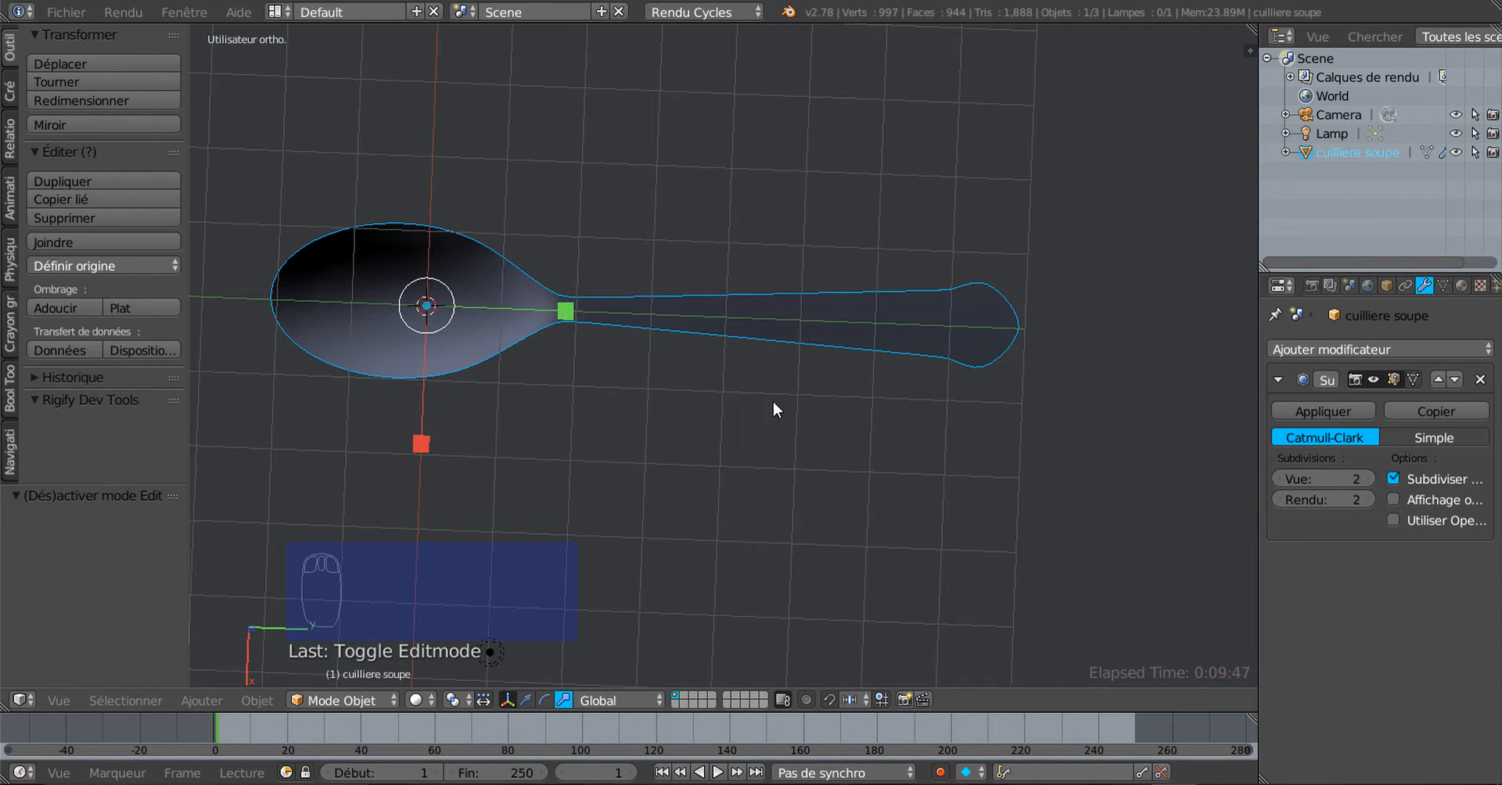
# Clear the selection, circle-select all vertices of the flared handle end and narrow them along X
pyautogui.press('Tab')
pyautogui.moveTo(992, 345); pyautogui.dragTo(965, 410, button='middle')
pyautogui.press('s')
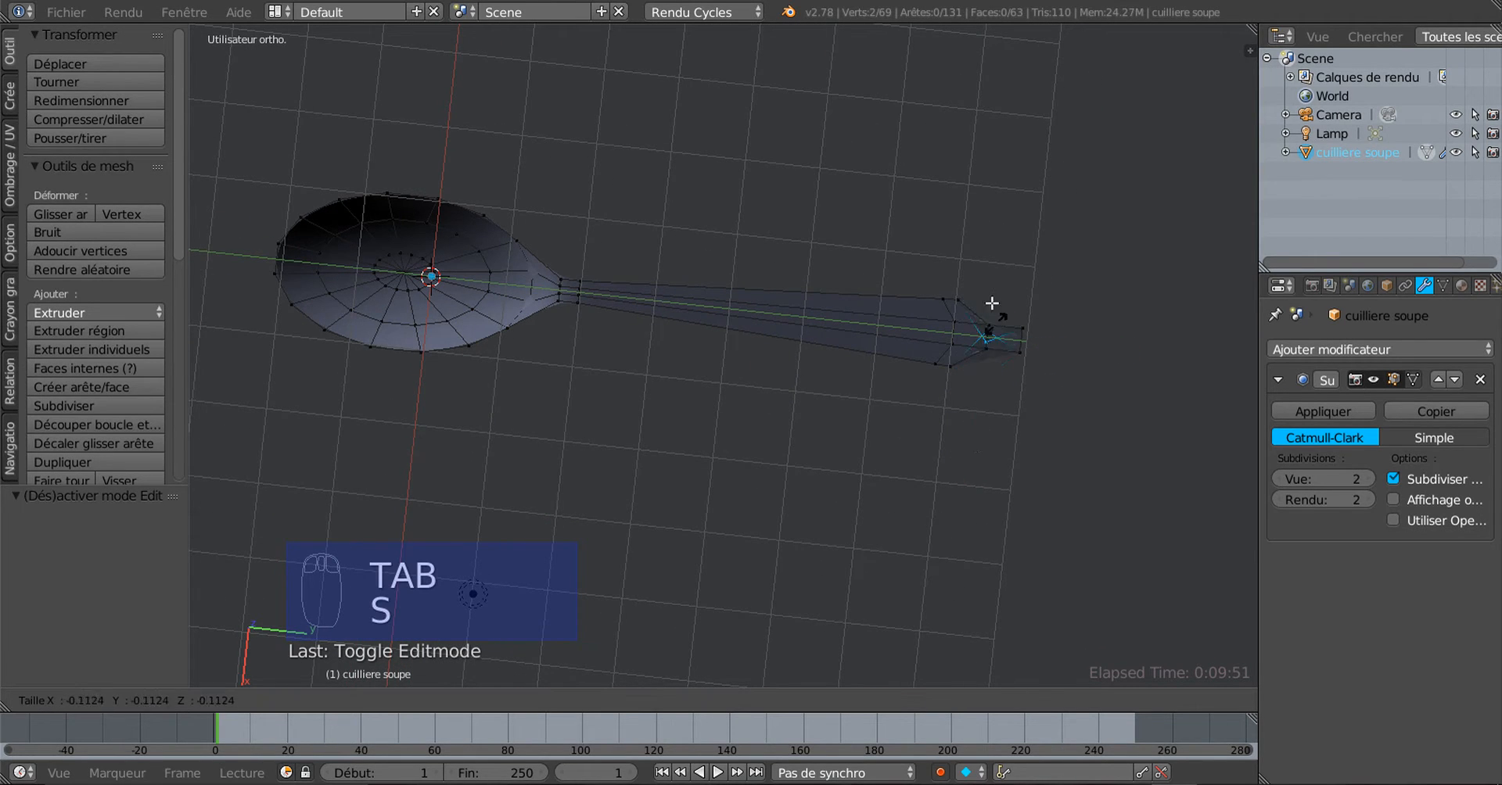
pyautogui.rightClick(1017, 398)
pyautogui.press('a')
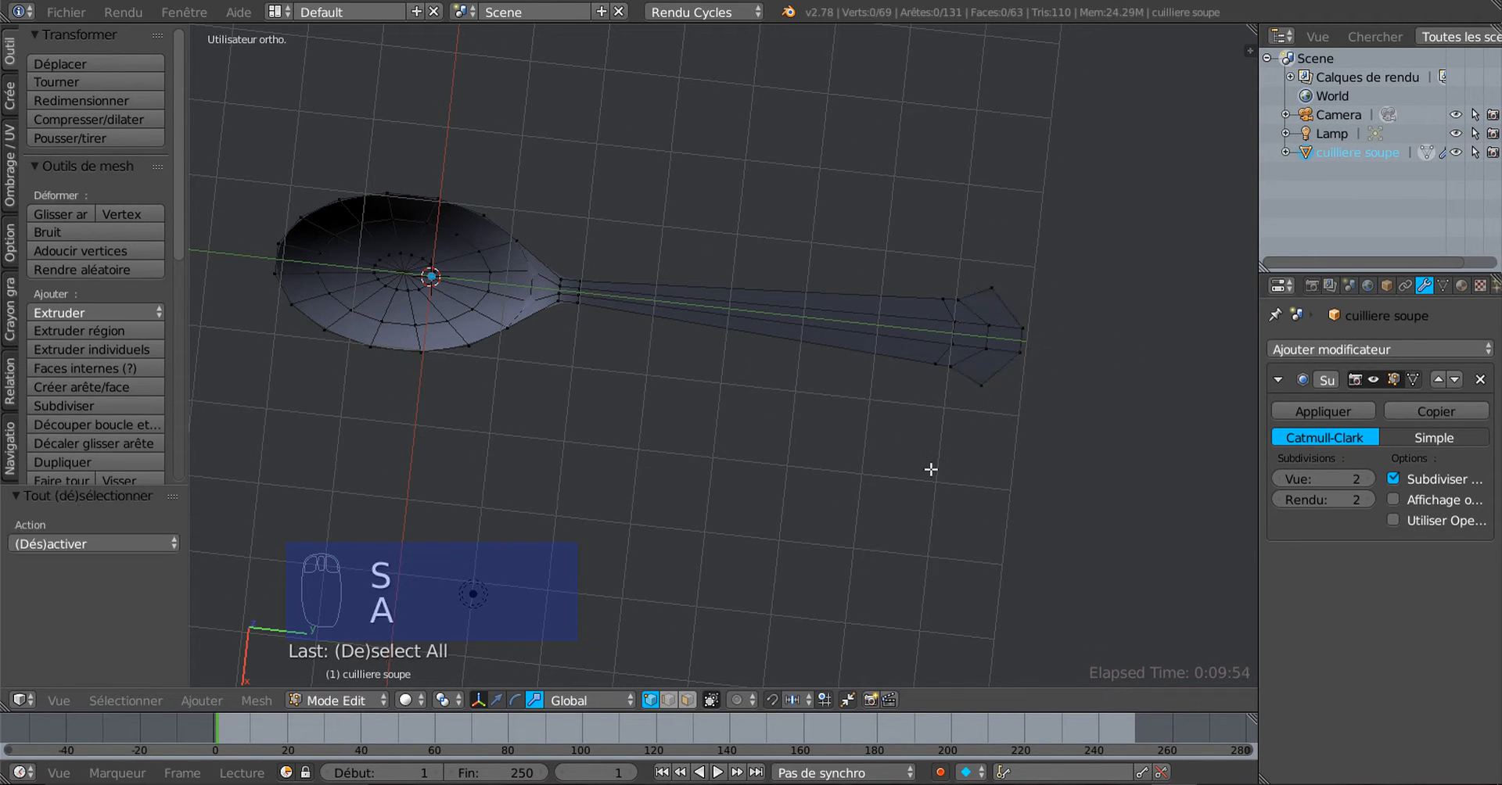
pyautogui.press('c')
pyautogui.moveTo(956, 302); pyautogui.dragTo(995, 310)
pyautogui.rightClick(996, 310)
pyautogui.moveTo(824, 499)
pyautogui.mouseDown(button='middle')
pyautogui.moveTo(878, 500)
pyautogui.moveTo(777, 504)
pyautogui.moveTo(874, 491)
pyautogui.mouseUp(button='middle')
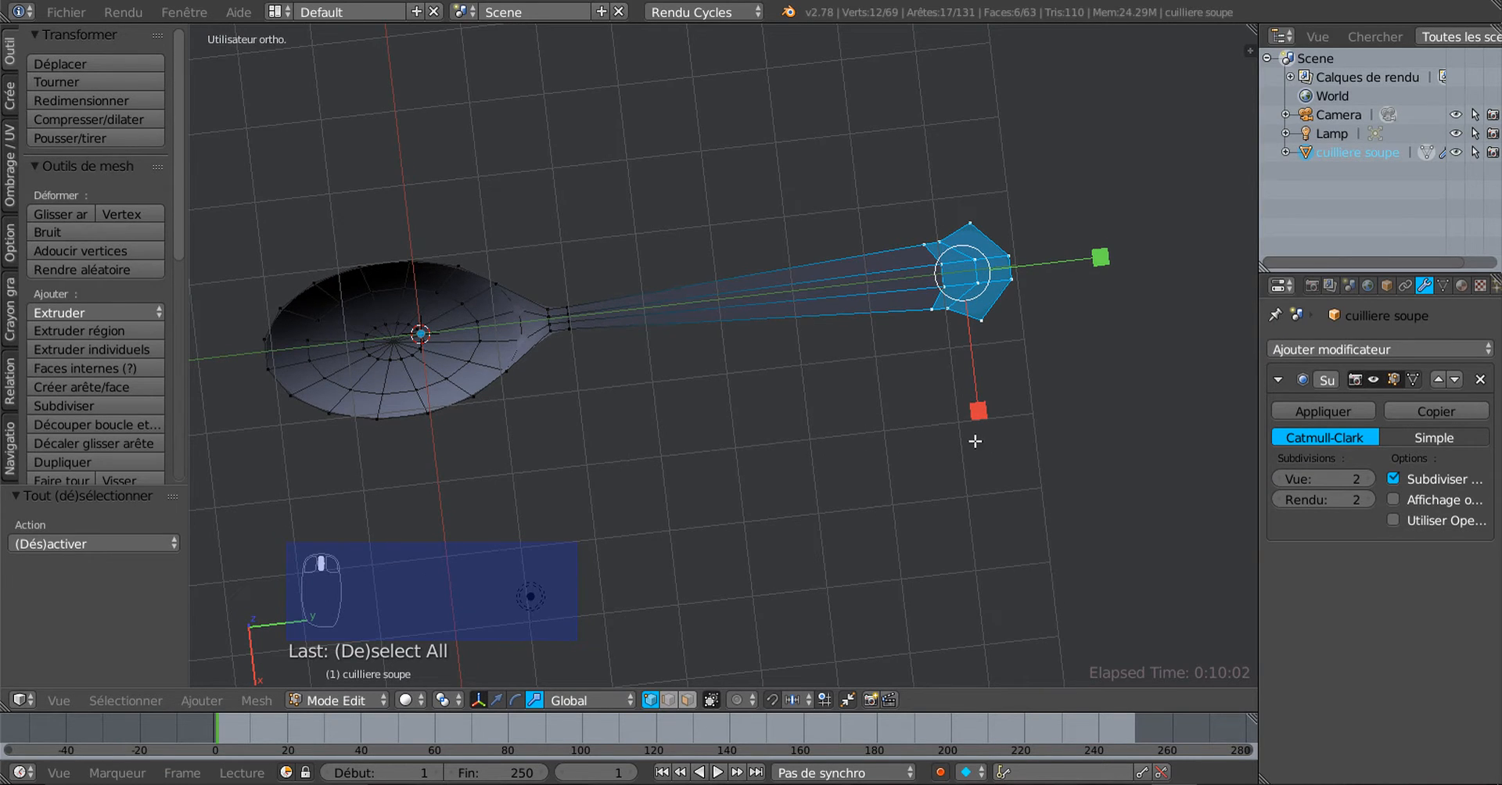
pyautogui.press('s')
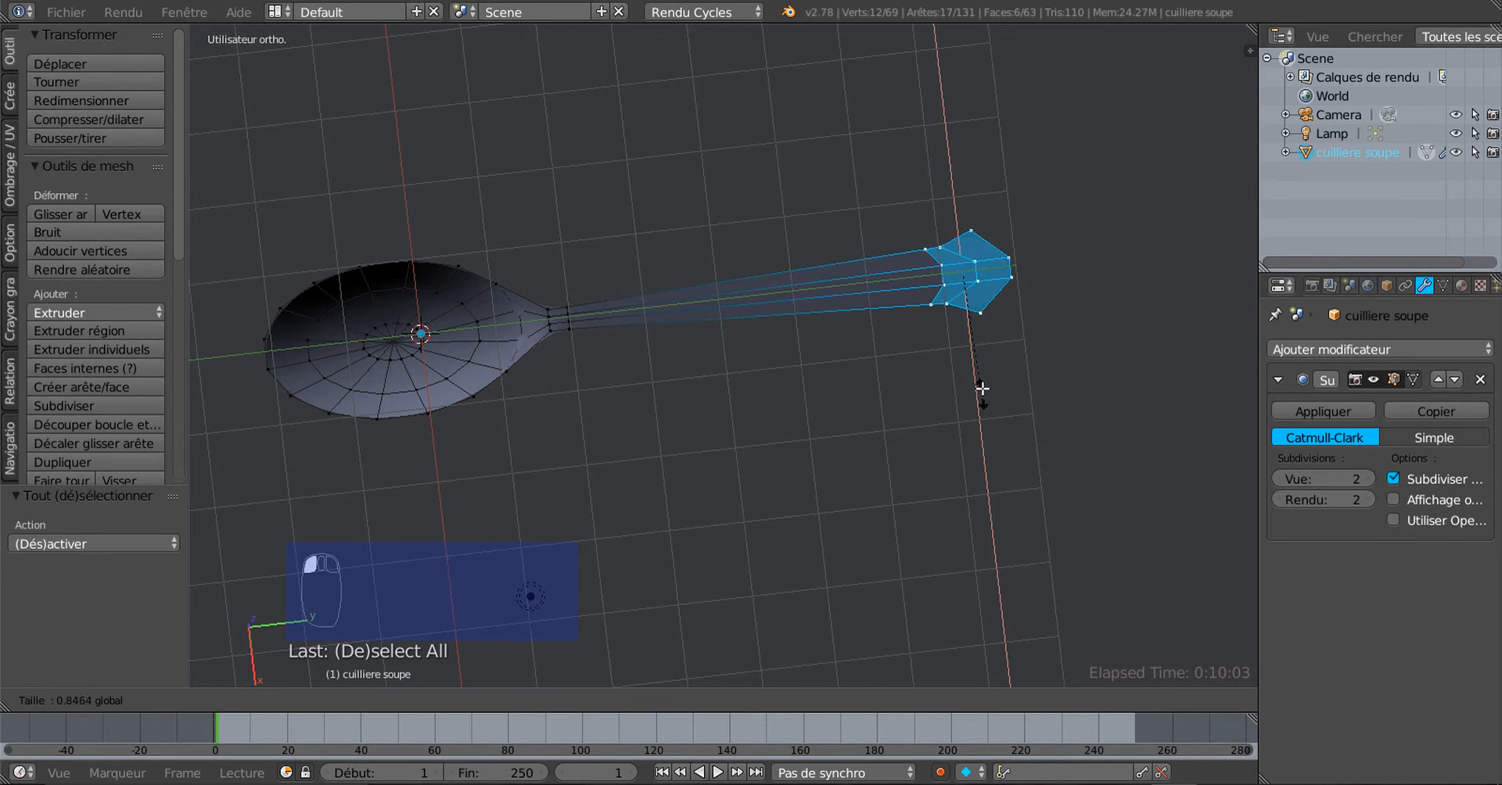
pyautogui.click(978, 373)
# Check the smoothed handle end and widen its selected vertices along X by a factor of about 1.462
pyautogui.press('Tab')
pyautogui.moveTo(909, 467); pyautogui.dragTo(513, 400, button='middle')
pyautogui.press('Tab')
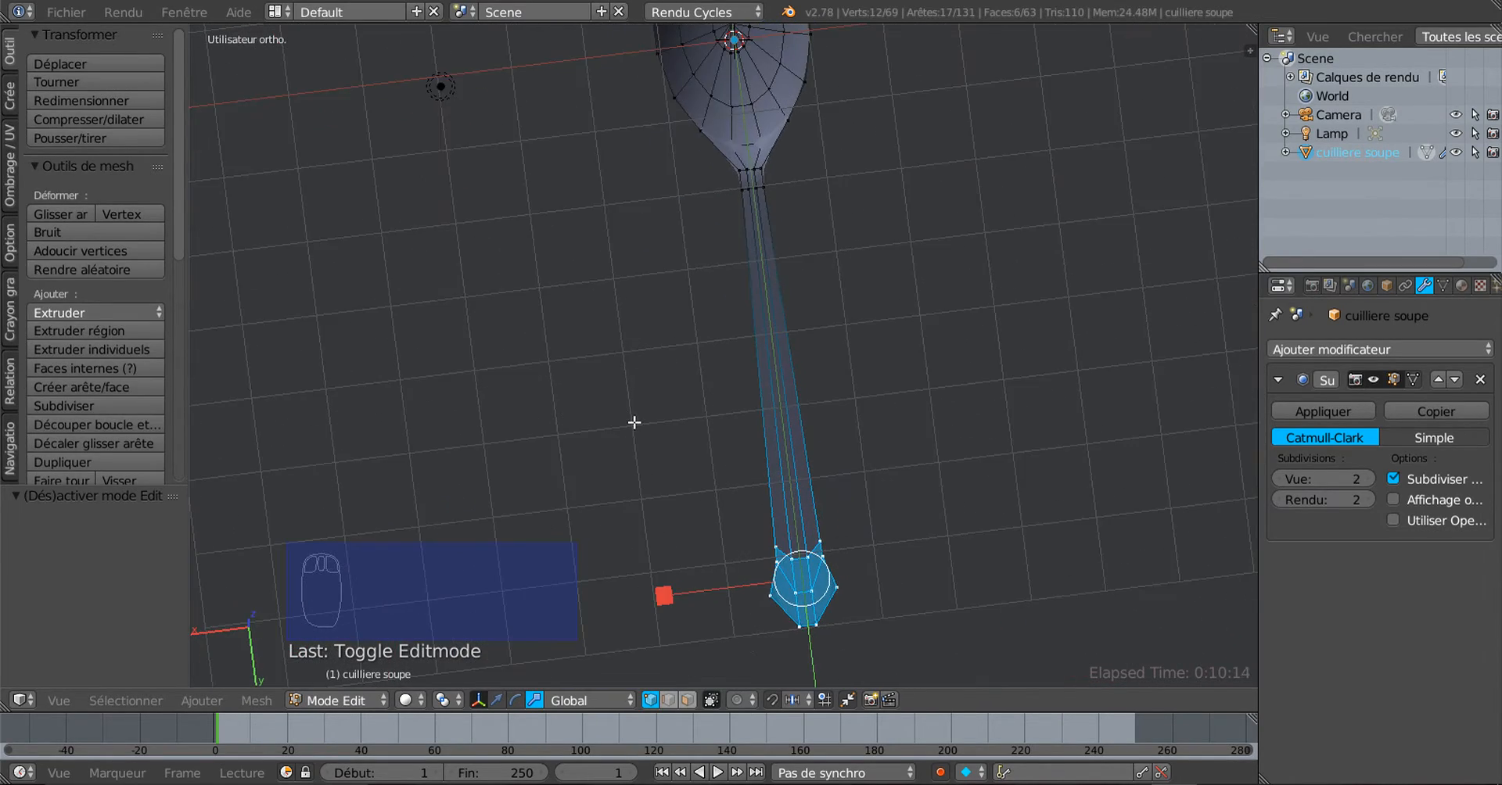
pyautogui.moveTo(637, 422); pyautogui.dragTo(741, 518, button='middle')
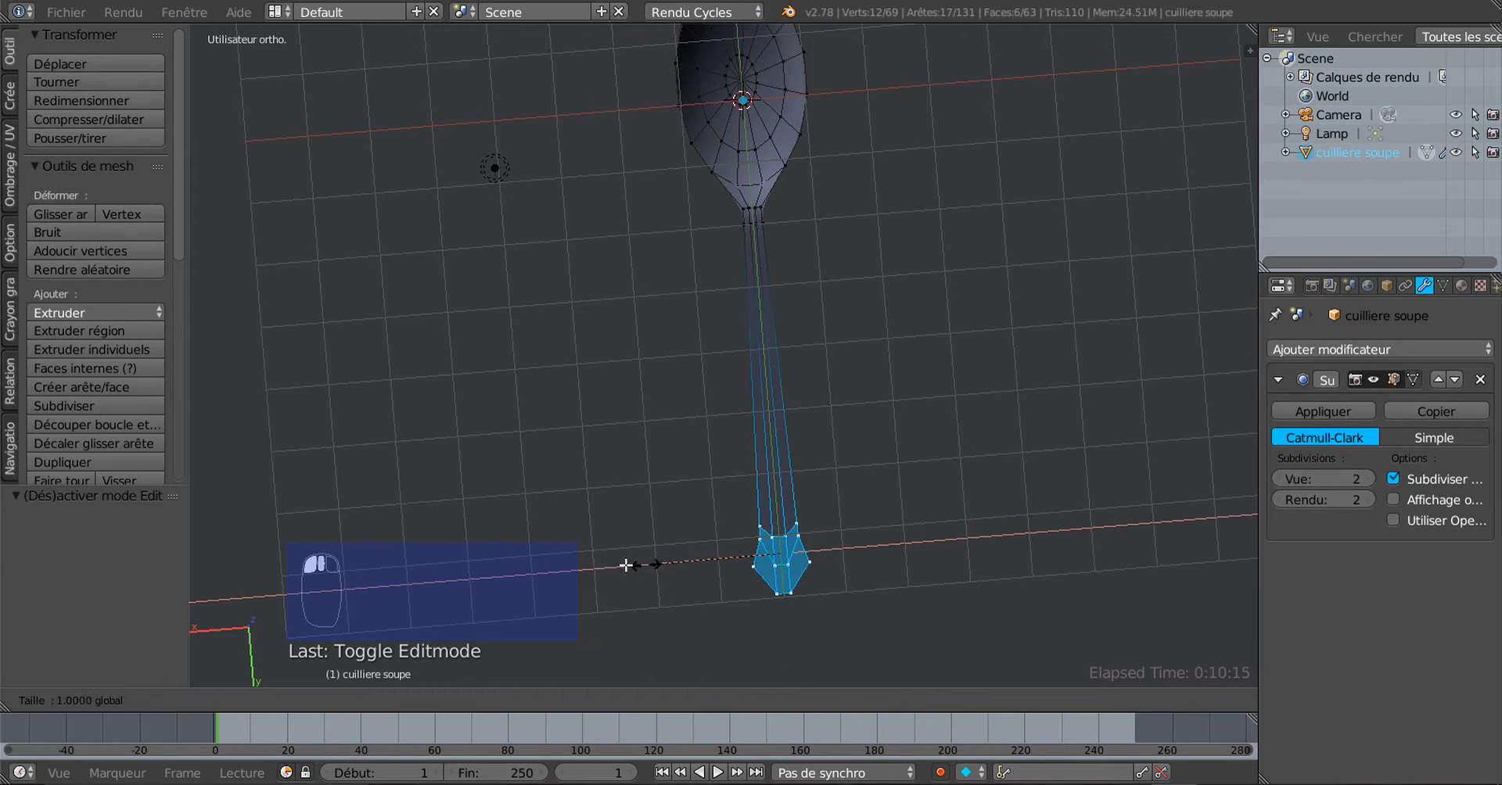
pyautogui.click(607, 543)
# Add a centred crosswise edge loop midway along the handle and scale it uniformly to about 0.788
pyautogui.scroll(3, 849, 429)
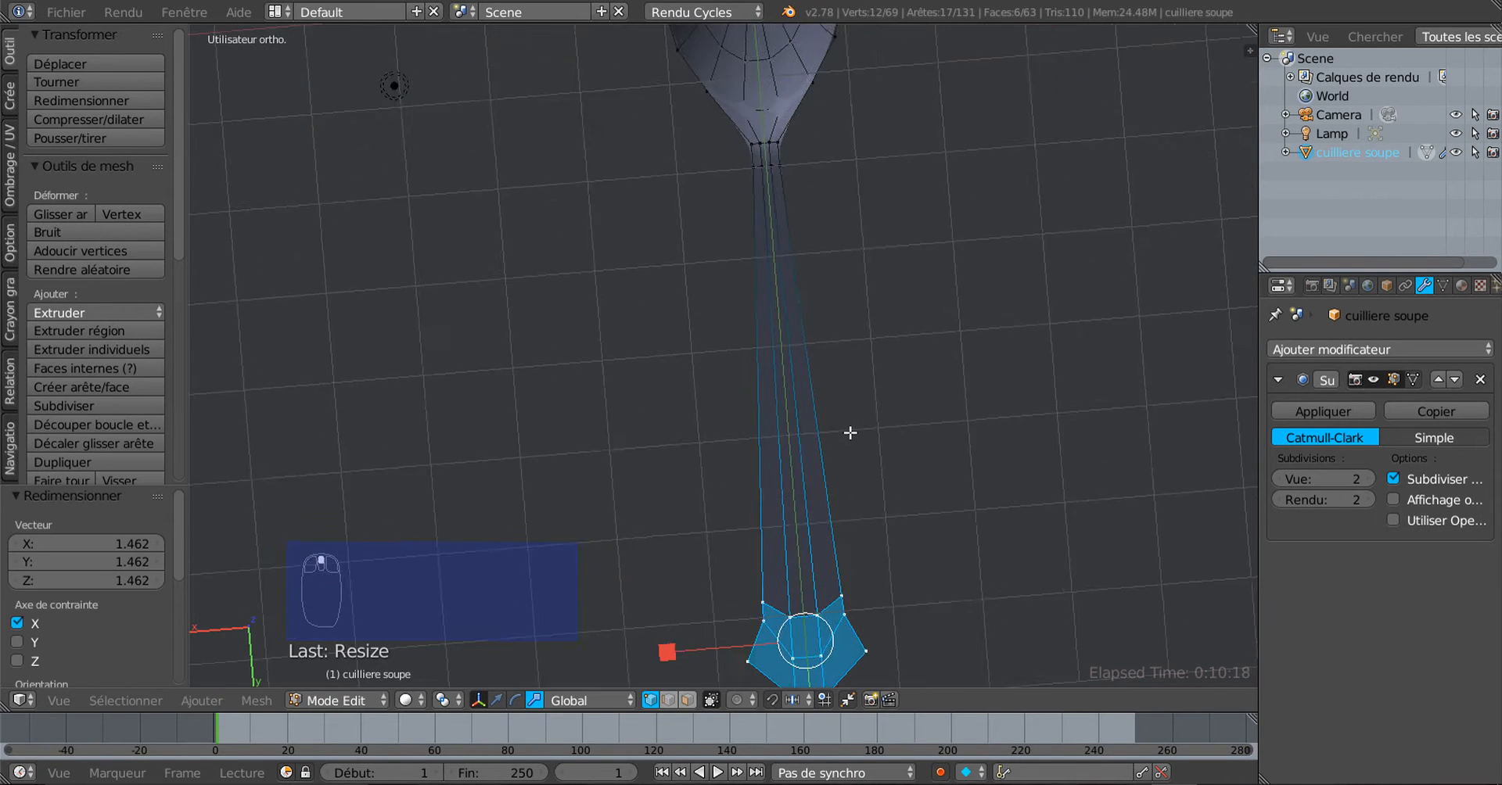
pyautogui.hotkey('ctrl', 'r')
pyautogui.click(810, 444)
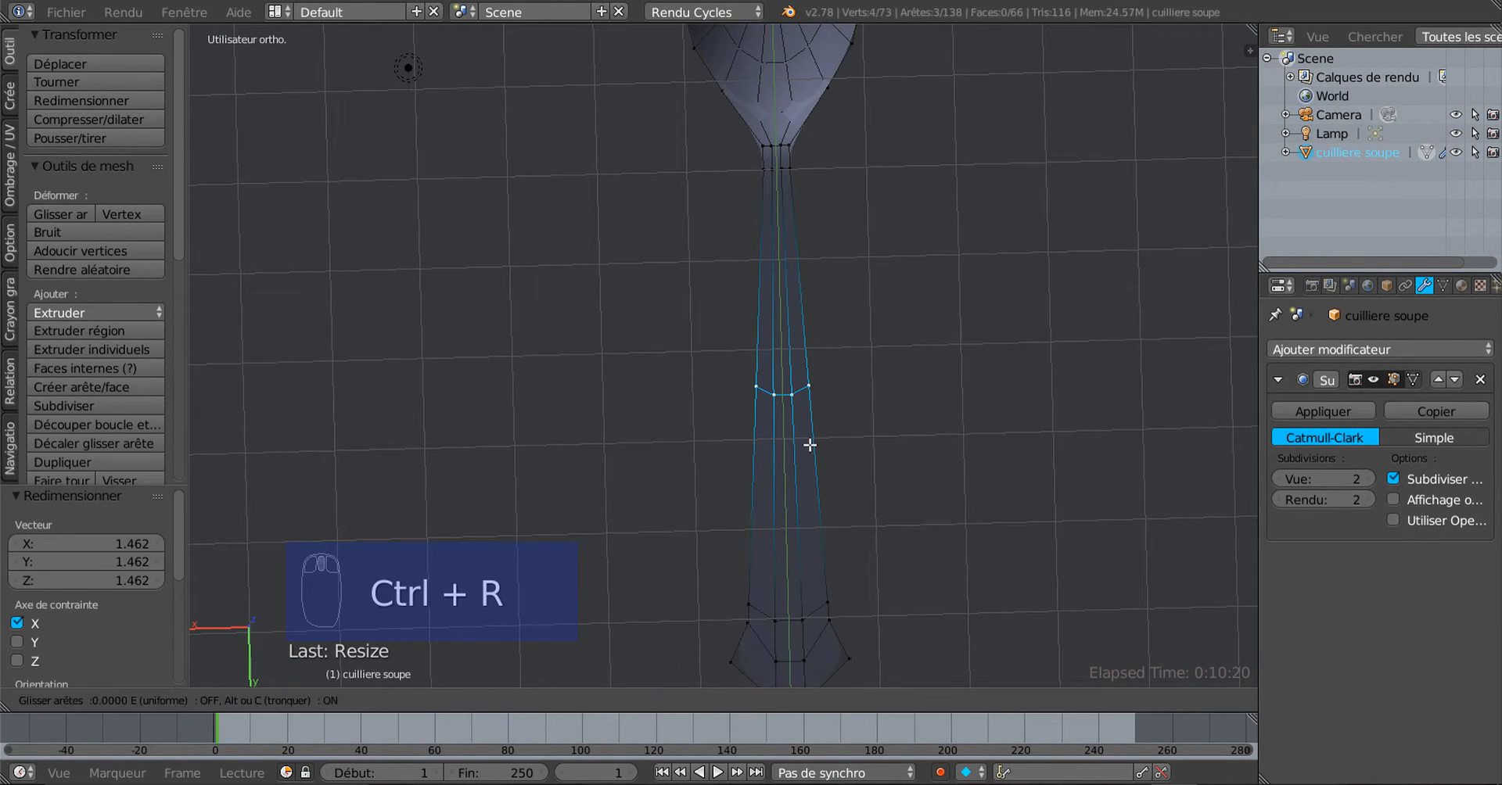
pyautogui.click(810, 444)
pyautogui.press('s')
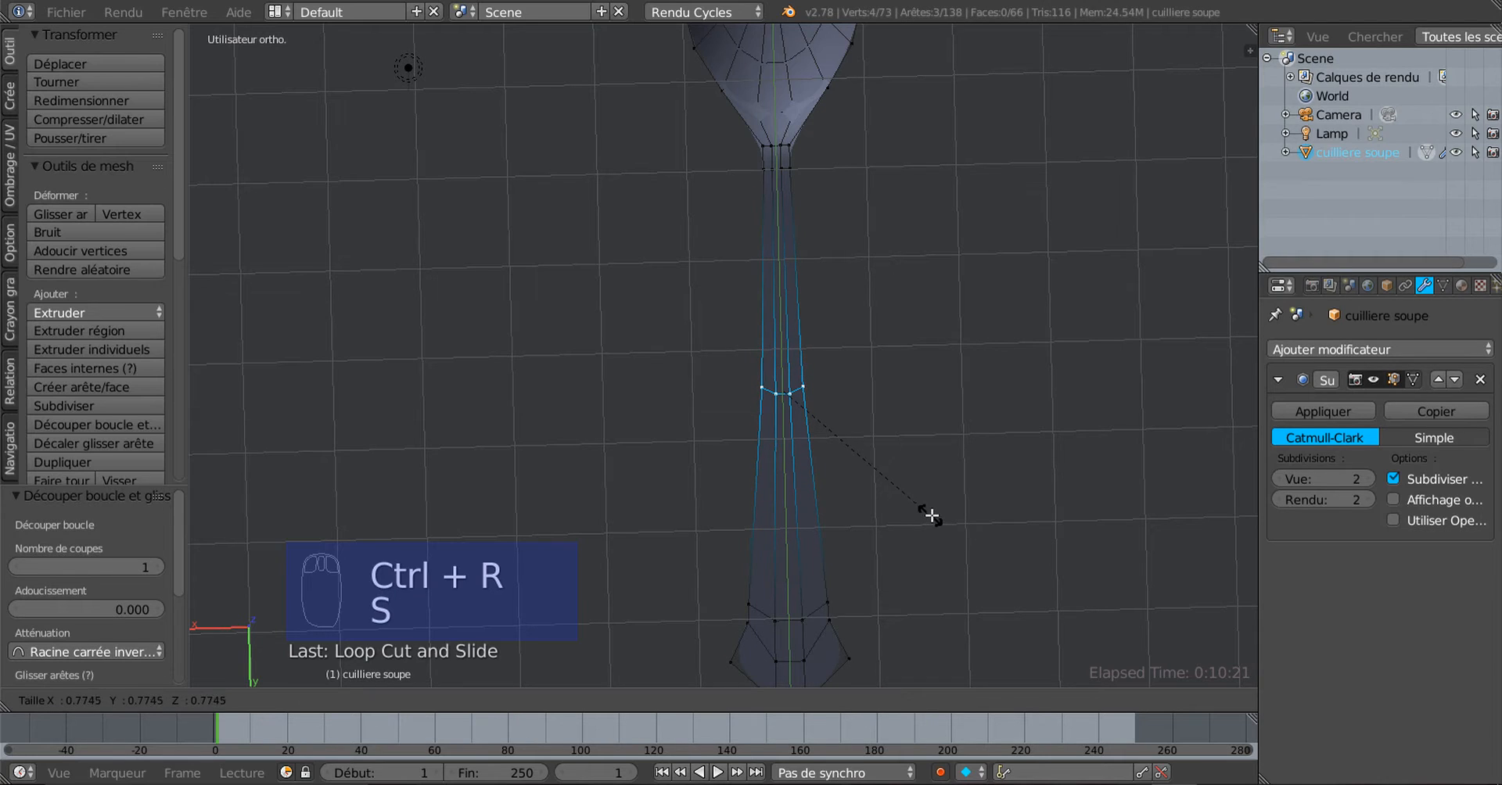
pyautogui.click(935, 514)
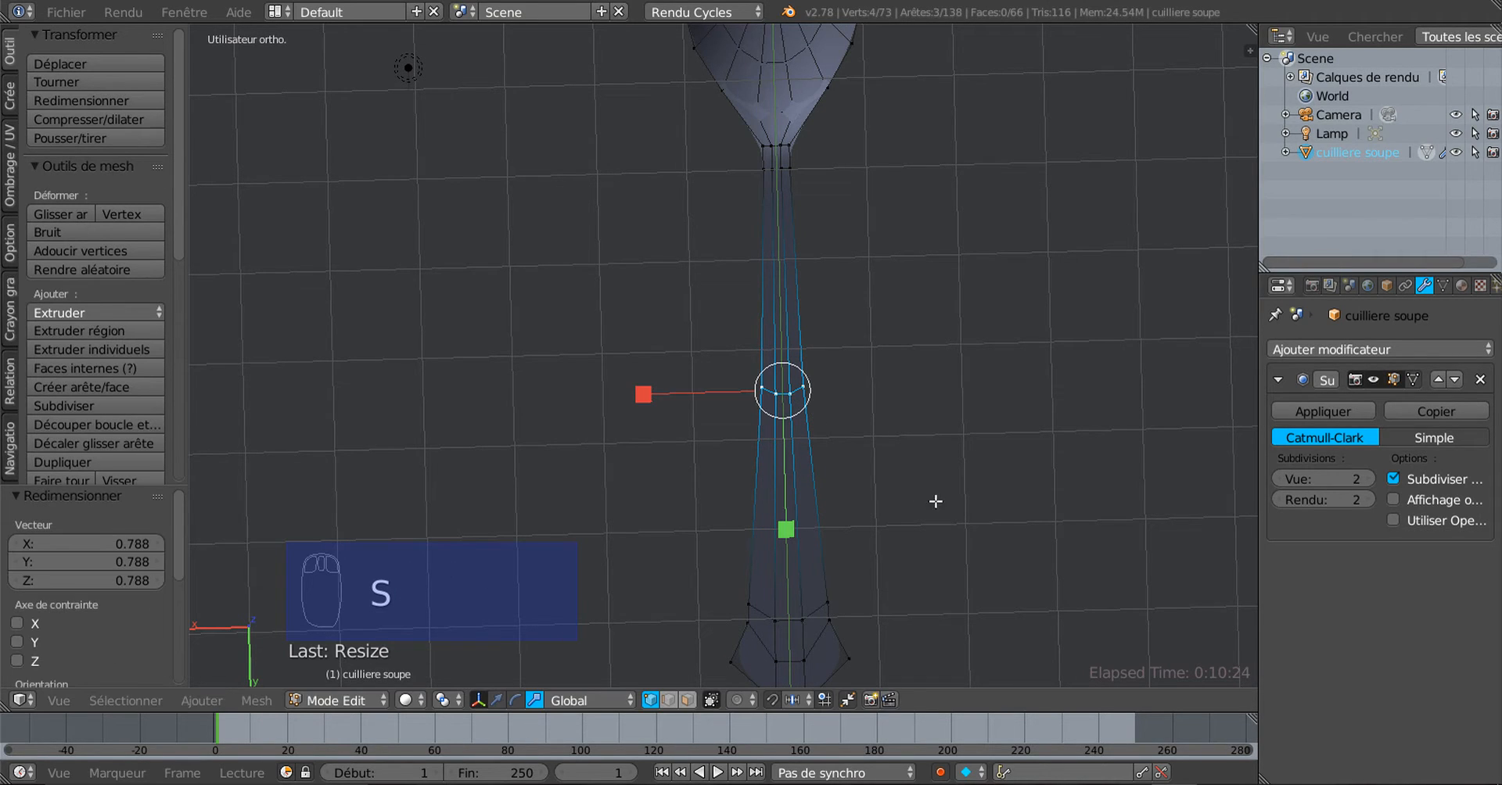
# Edge-slide the handle's new loop towards the flared end by a factor of -0.591 and scale it uniformly to about 0.807
pyautogui.press('g')
pyautogui.press('g')
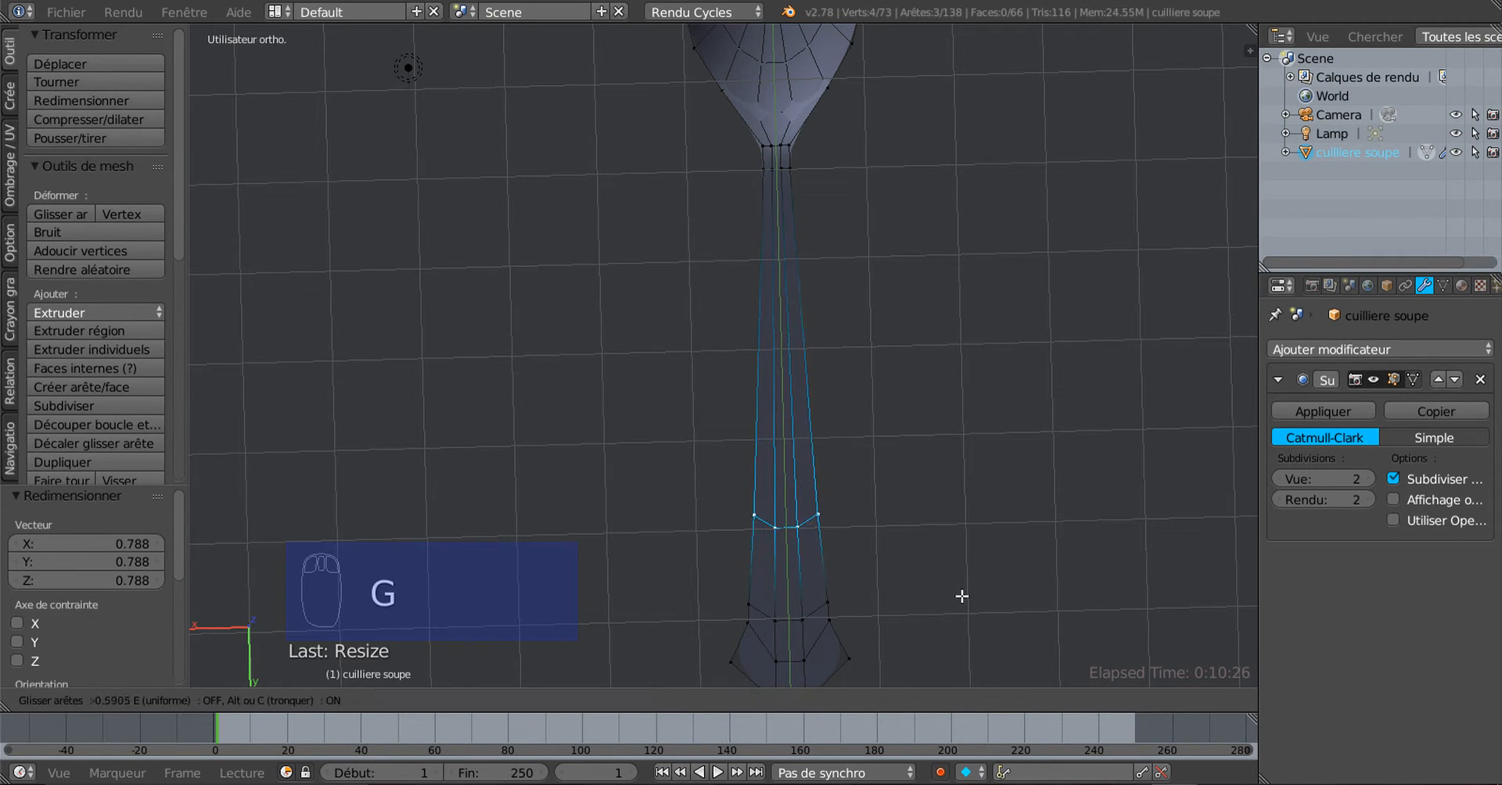
pyautogui.click(970, 598)
pyautogui.press('s')
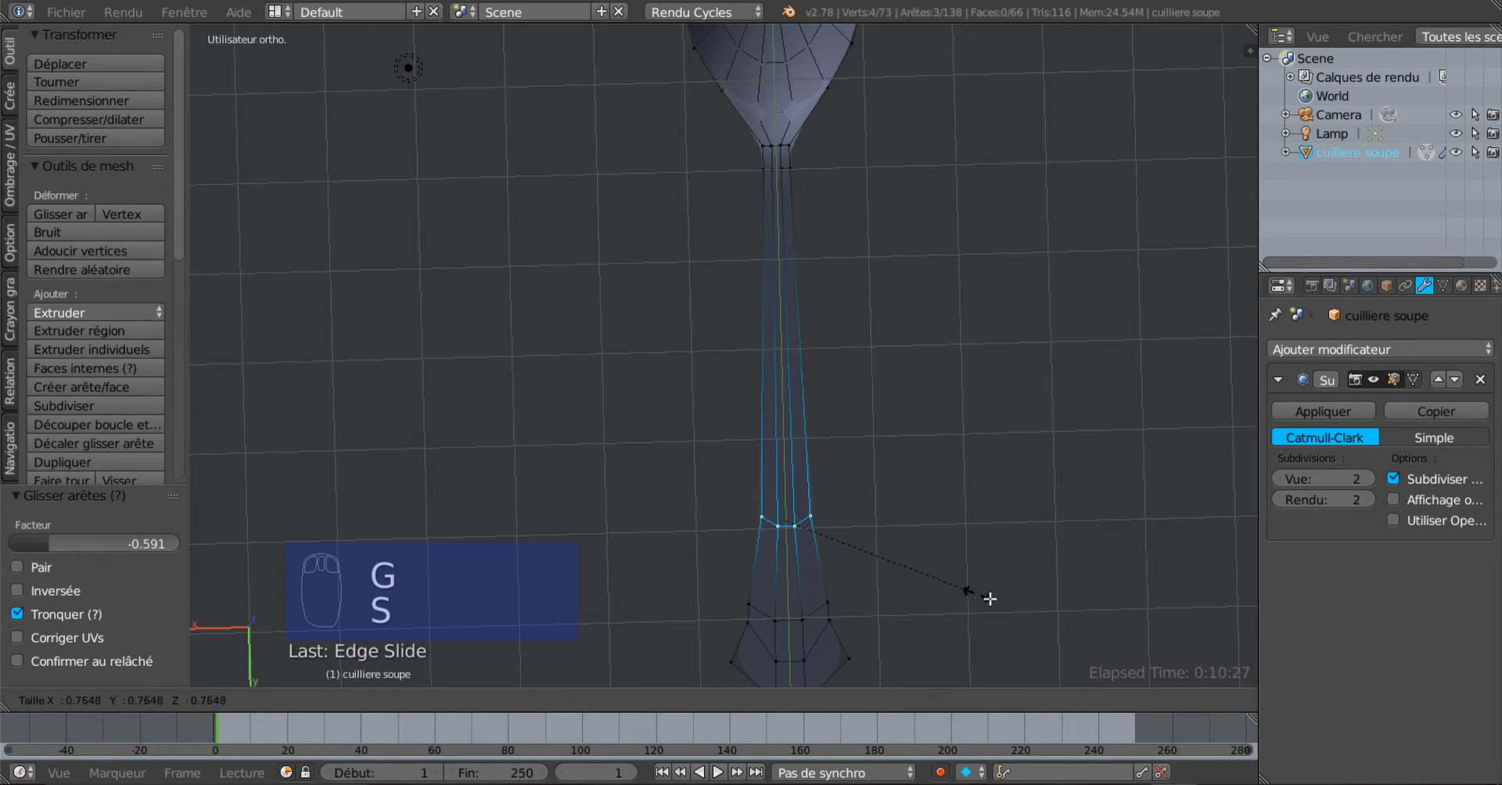
pyautogui.click(988, 599)
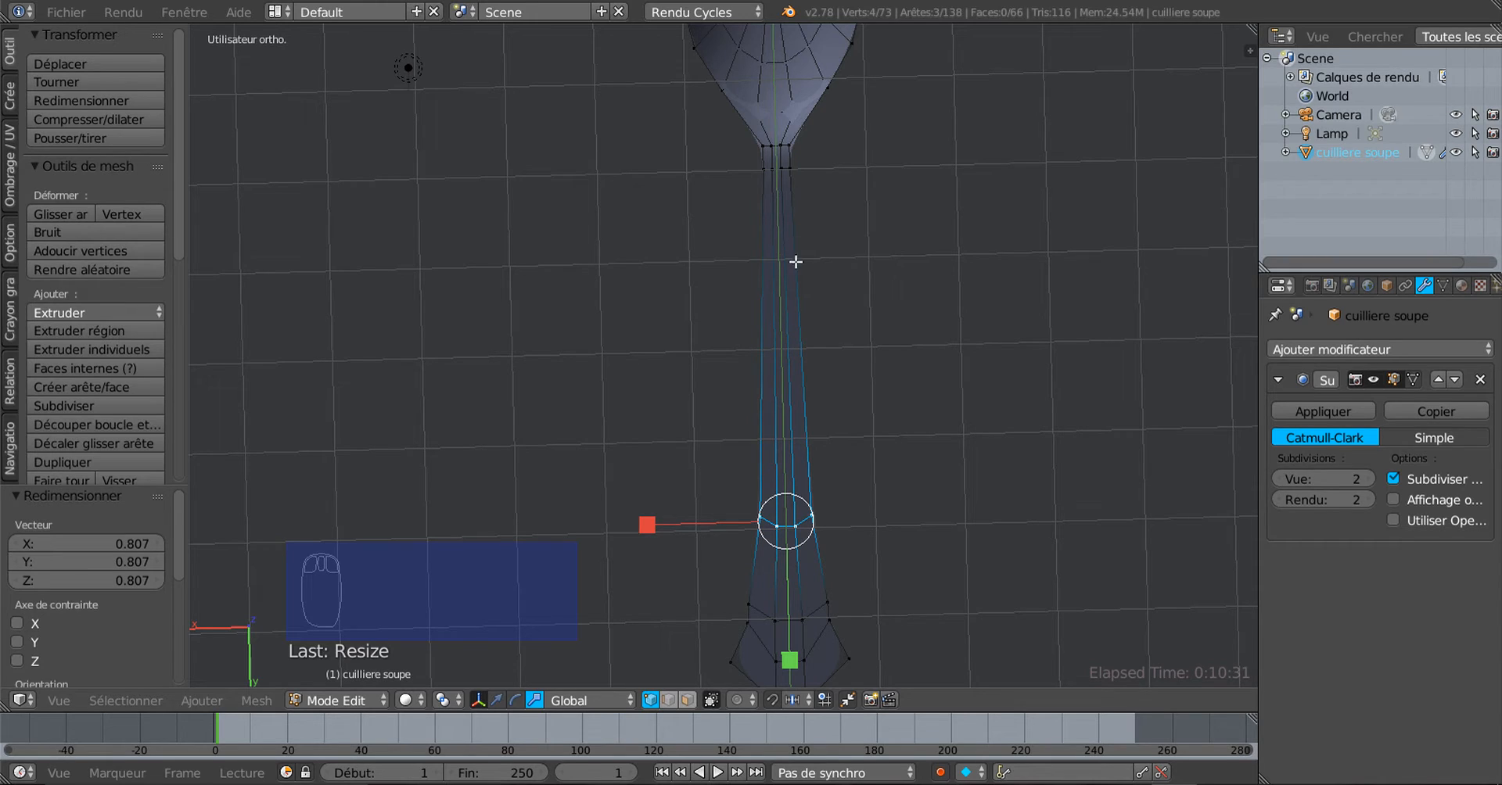
# Add a centred crosswise edge loop on the long upper stretch of the handle and scale it uniformly to about 0.74
pyautogui.hotkey('ctrl', 'r')
pyautogui.click(797, 385)
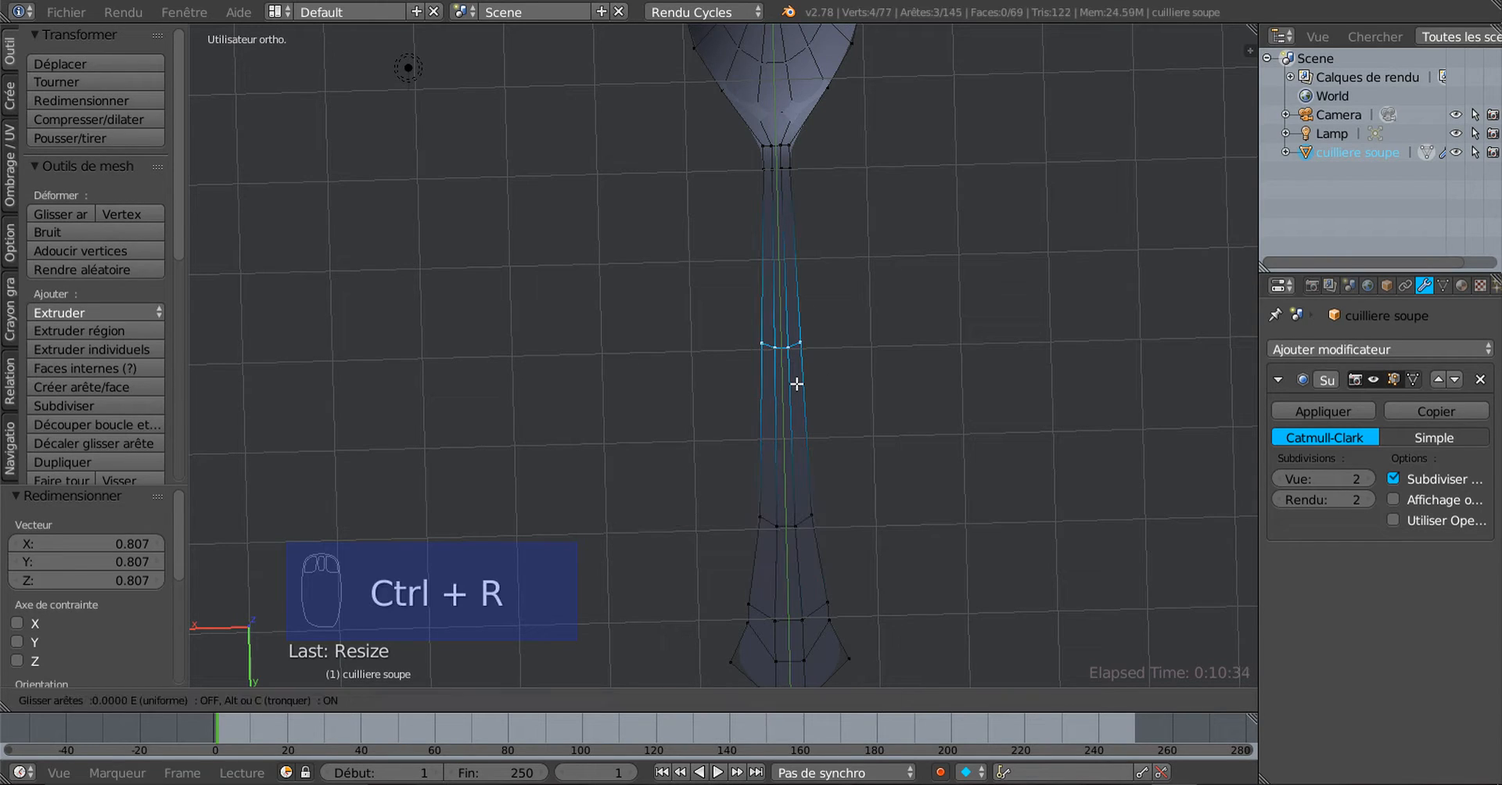
pyautogui.click(796, 384)
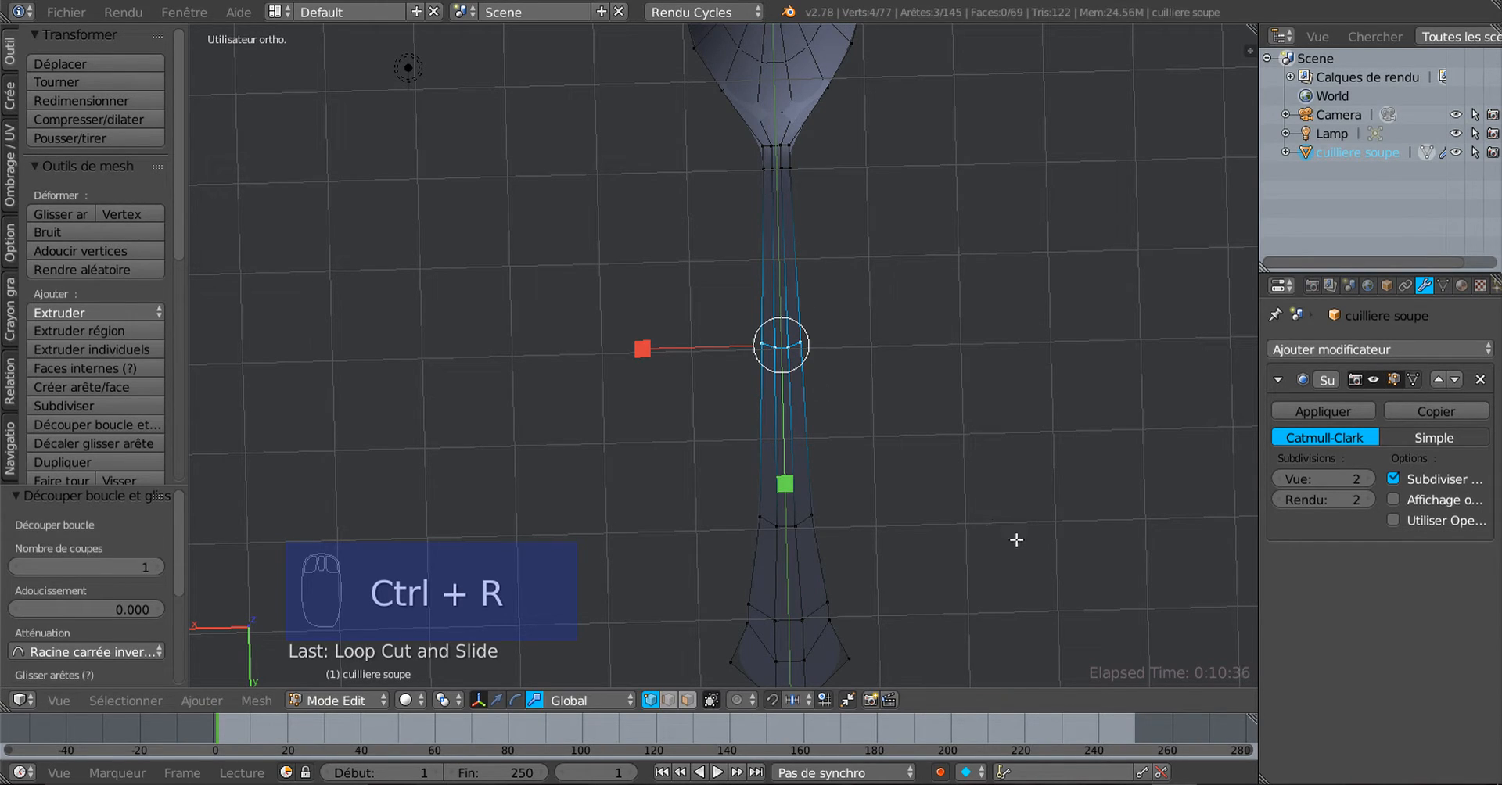
pyautogui.press('s')
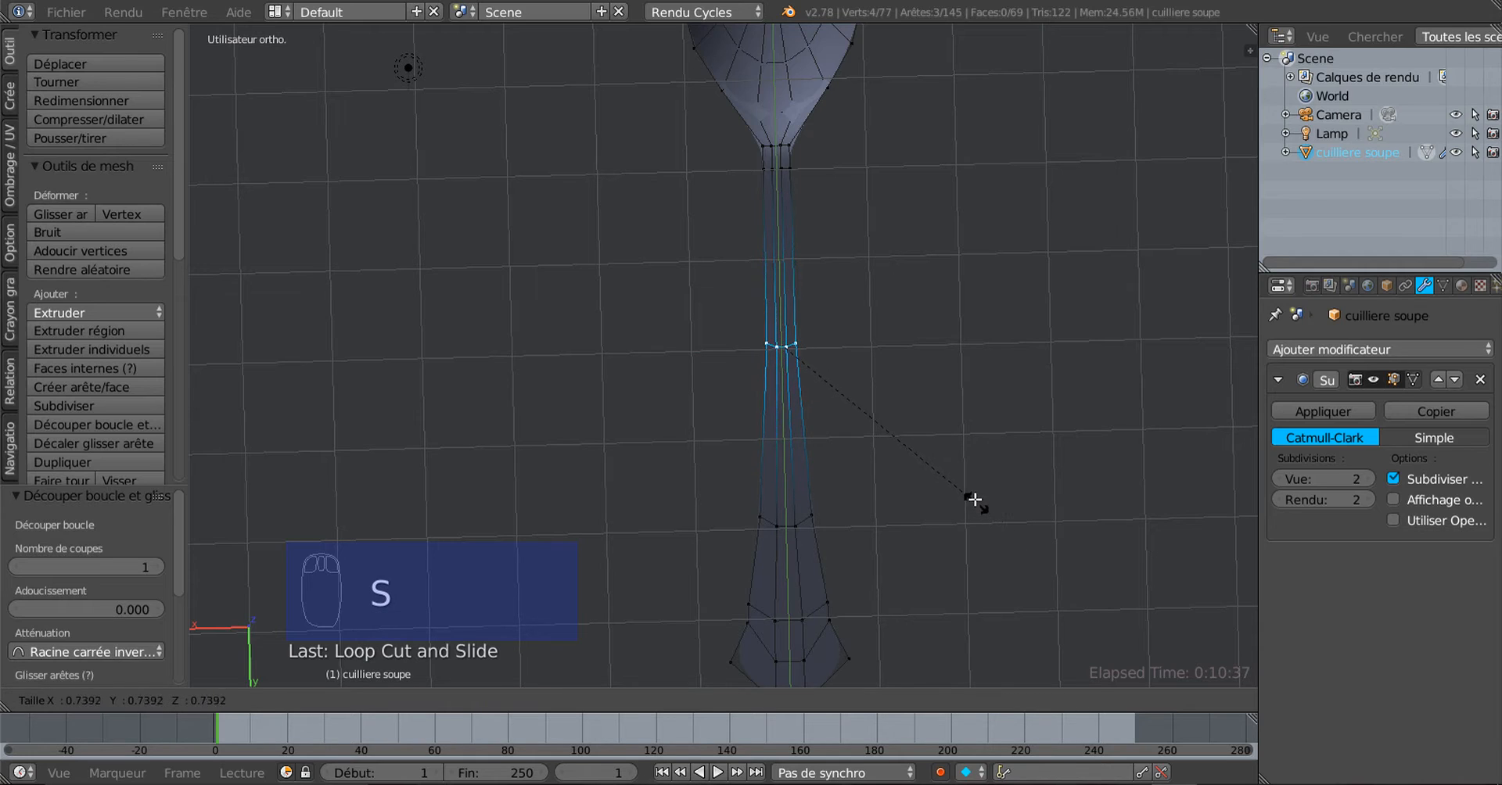
pyautogui.click(966, 493)
# Examine the smoothed spoon and its handle taper from several angles, comparing the object view with the editable mesh
pyautogui.press('Tab')
pyautogui.scroll(-4, 933, 518)
pyautogui.moveTo(931, 517); pyautogui.dragTo(893, 438, button='middle')
pyautogui.moveTo(807, 418); pyautogui.dragTo(906, 397, button='middle')
pyautogui.scroll(4, 747, 452)
pyautogui.moveTo(702, 423); pyautogui.dragTo(884, 396, button='middle')
pyautogui.press('Tab')
pyautogui.moveTo(943, 309); pyautogui.dragTo(657, 325, button='middle')
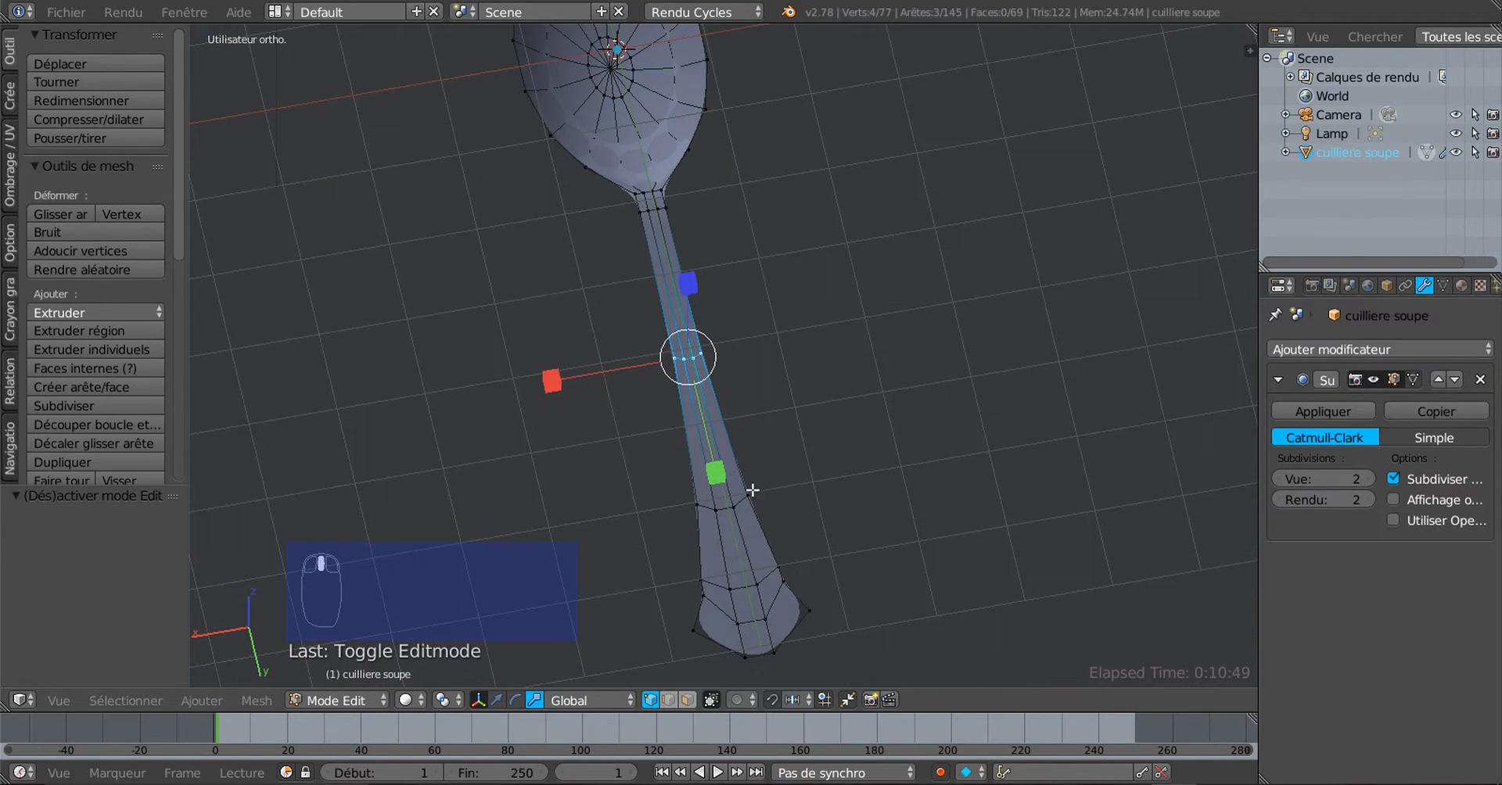
pyautogui.moveTo(754, 491); pyautogui.dragTo(1017, 344, button='middle')
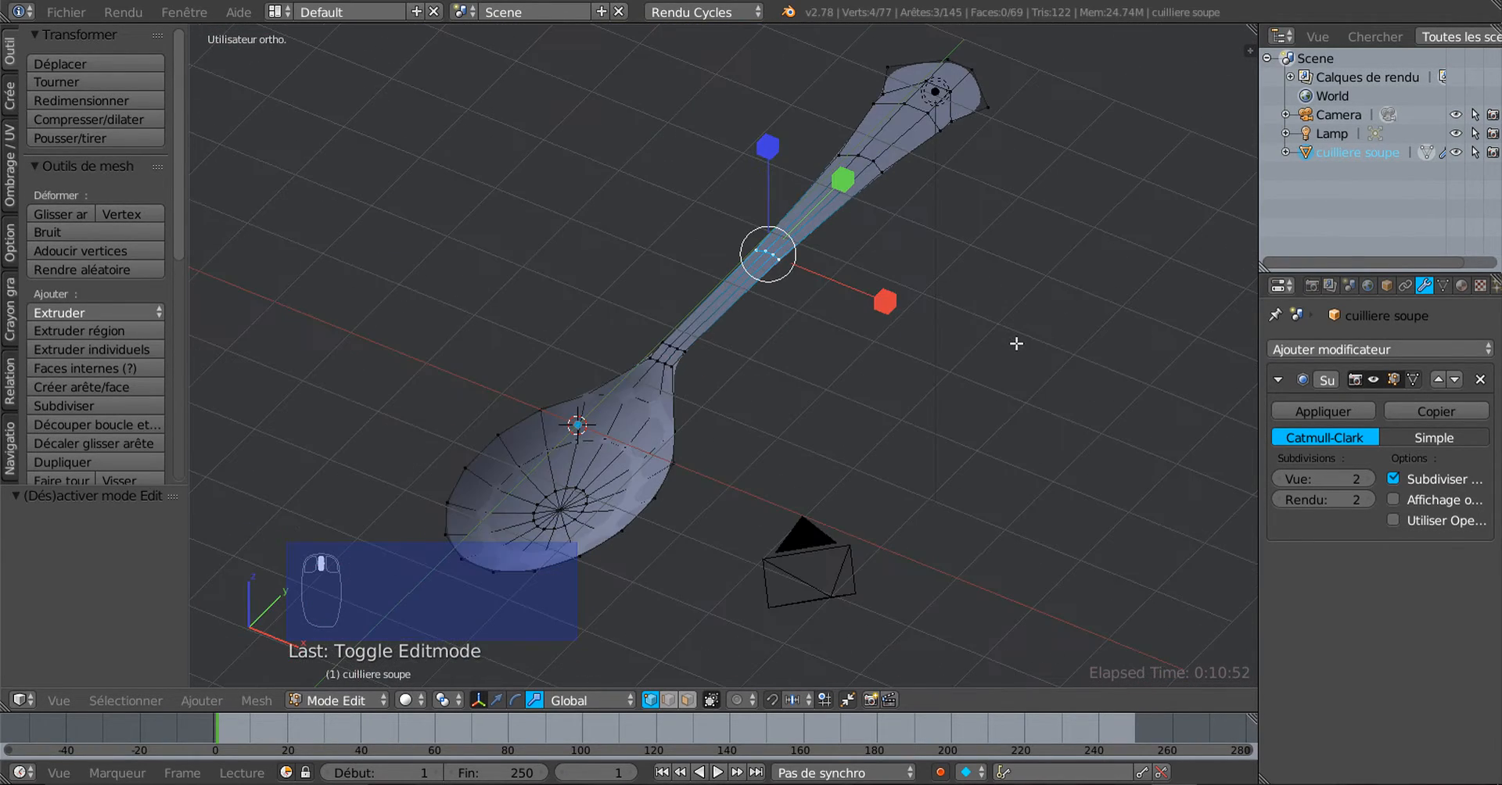
pyautogui.press('Tab')
pyautogui.moveTo(848, 405); pyautogui.dragTo(964, 398, button='middle')
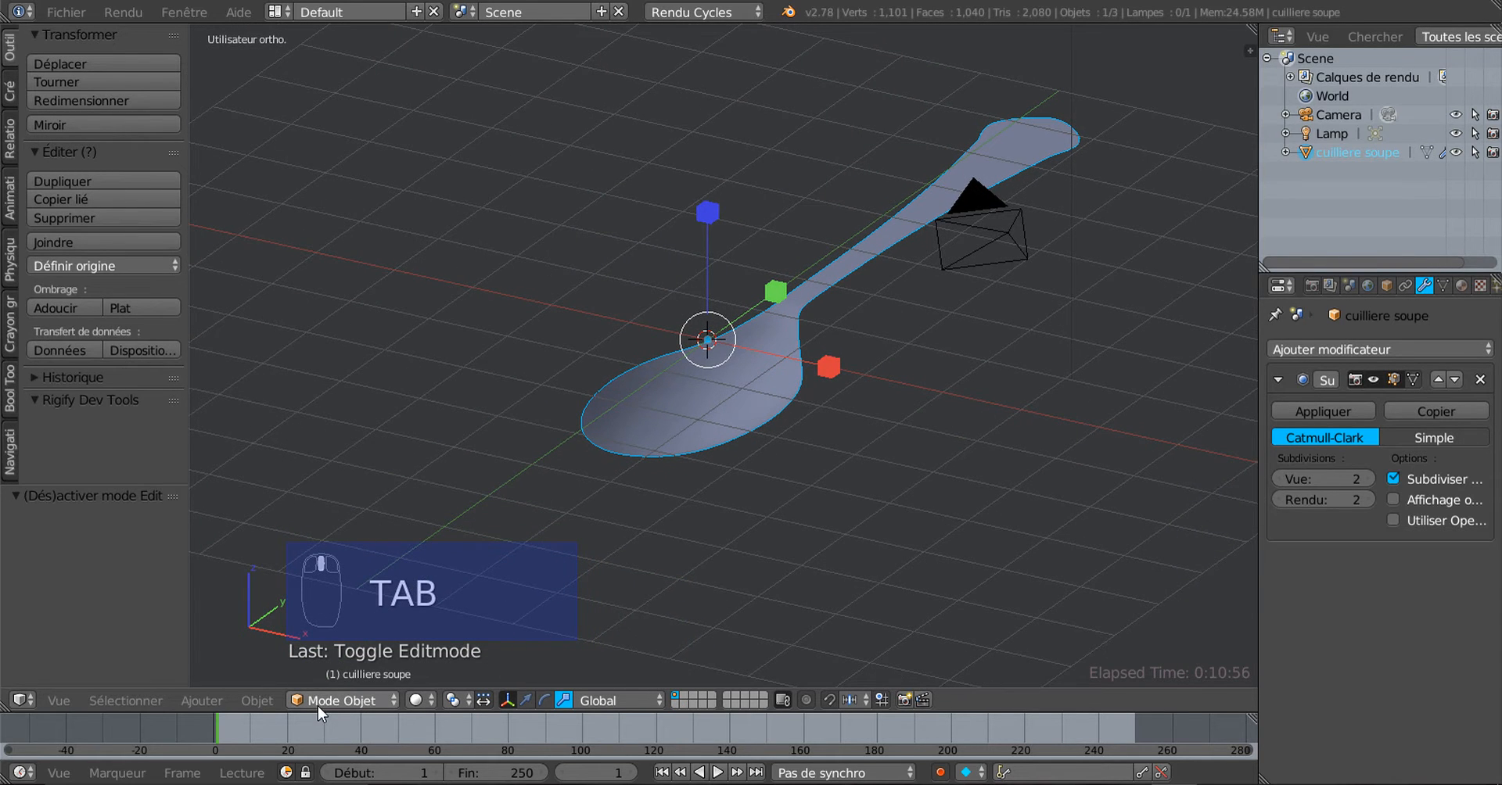
pyautogui.moveTo(809, 496); pyautogui.dragTo(840, 490, button='middle')
pyautogui.press('Tab')
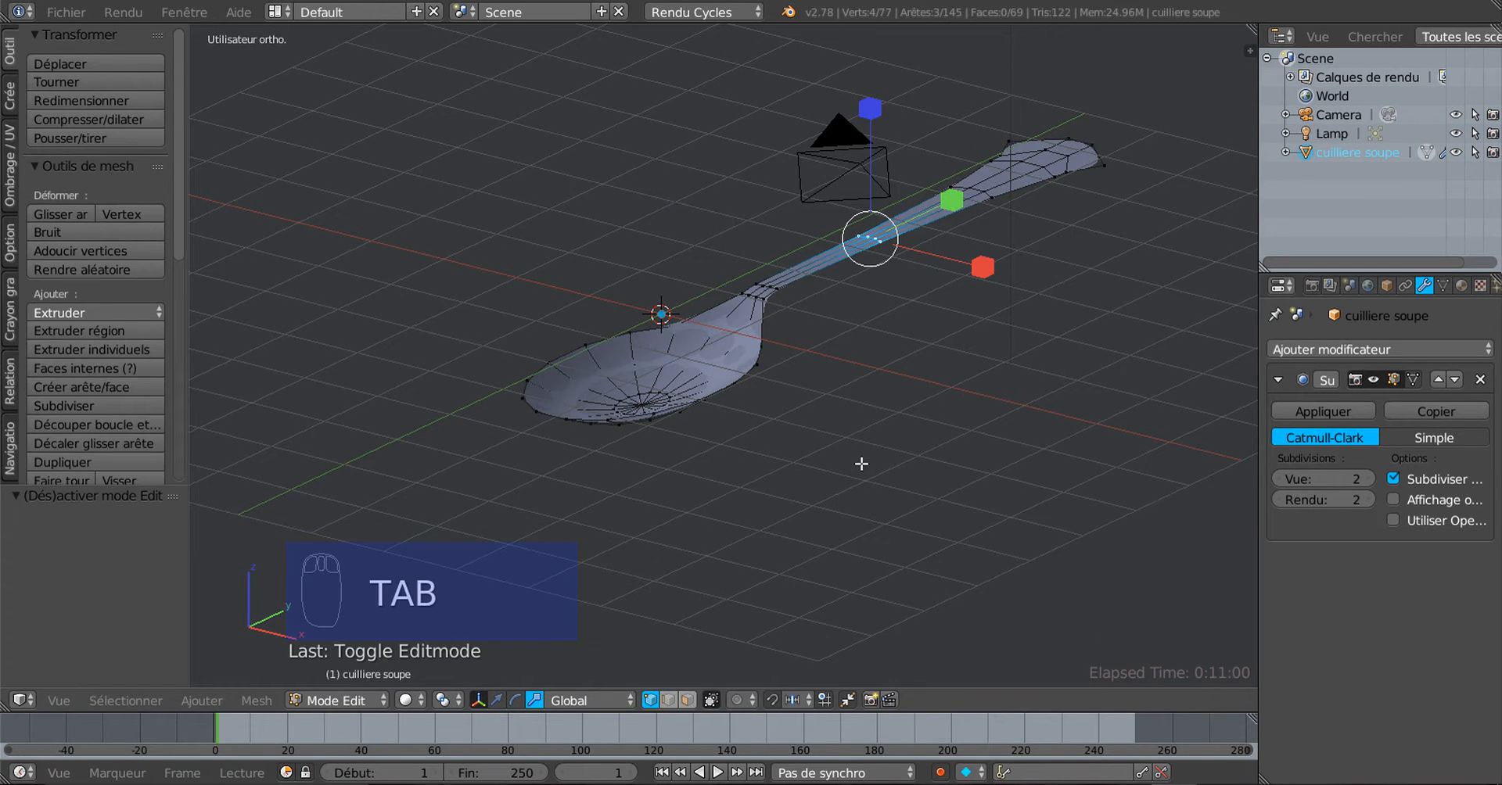
# Select the whole spoon mesh and apply the Solidify face operation to give it thickness
pyautogui.scroll(1, 861, 464)
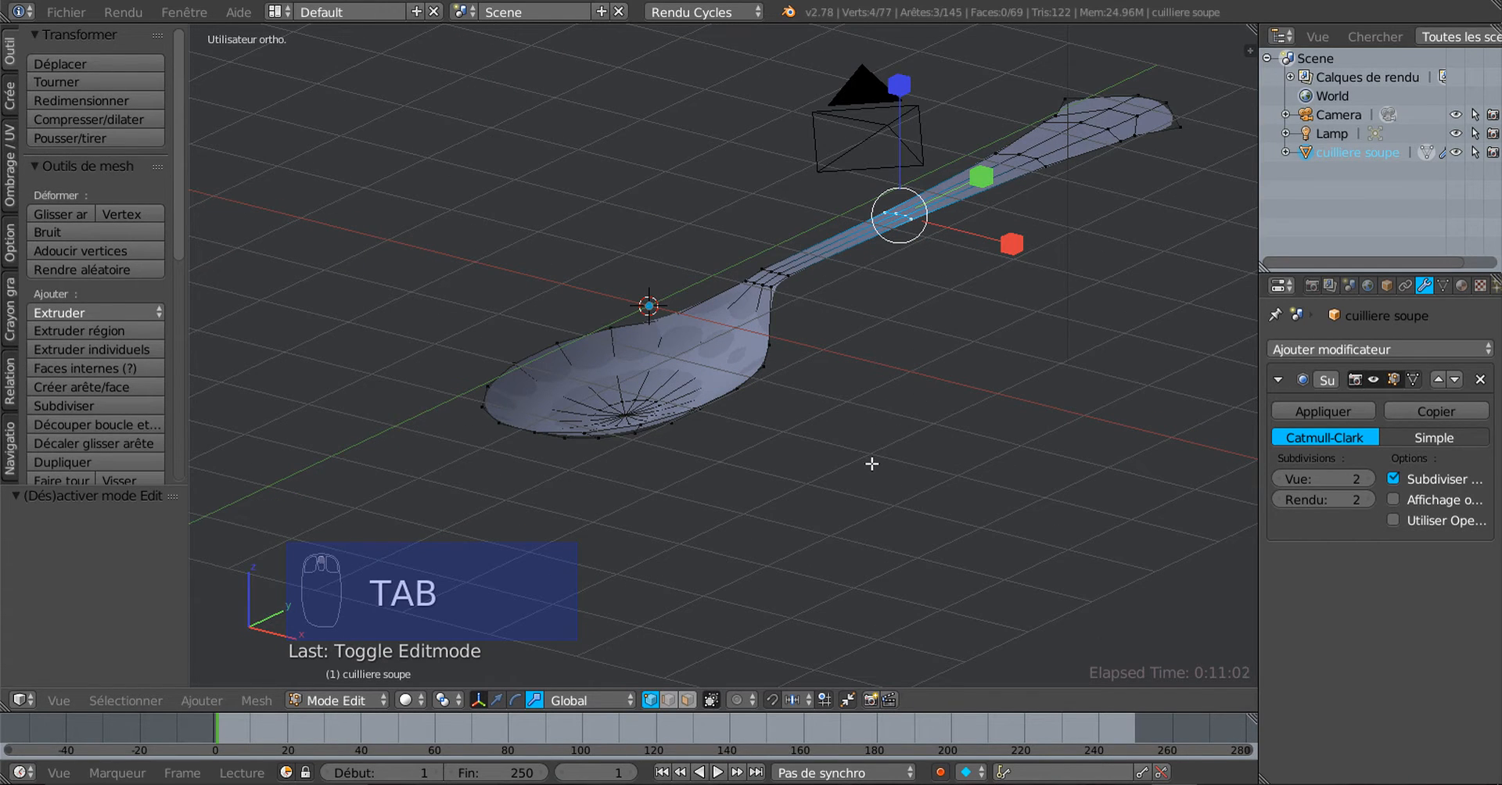
pyautogui.press('a')
pyautogui.press('a')
pyautogui.press('a')
pyautogui.press('a')
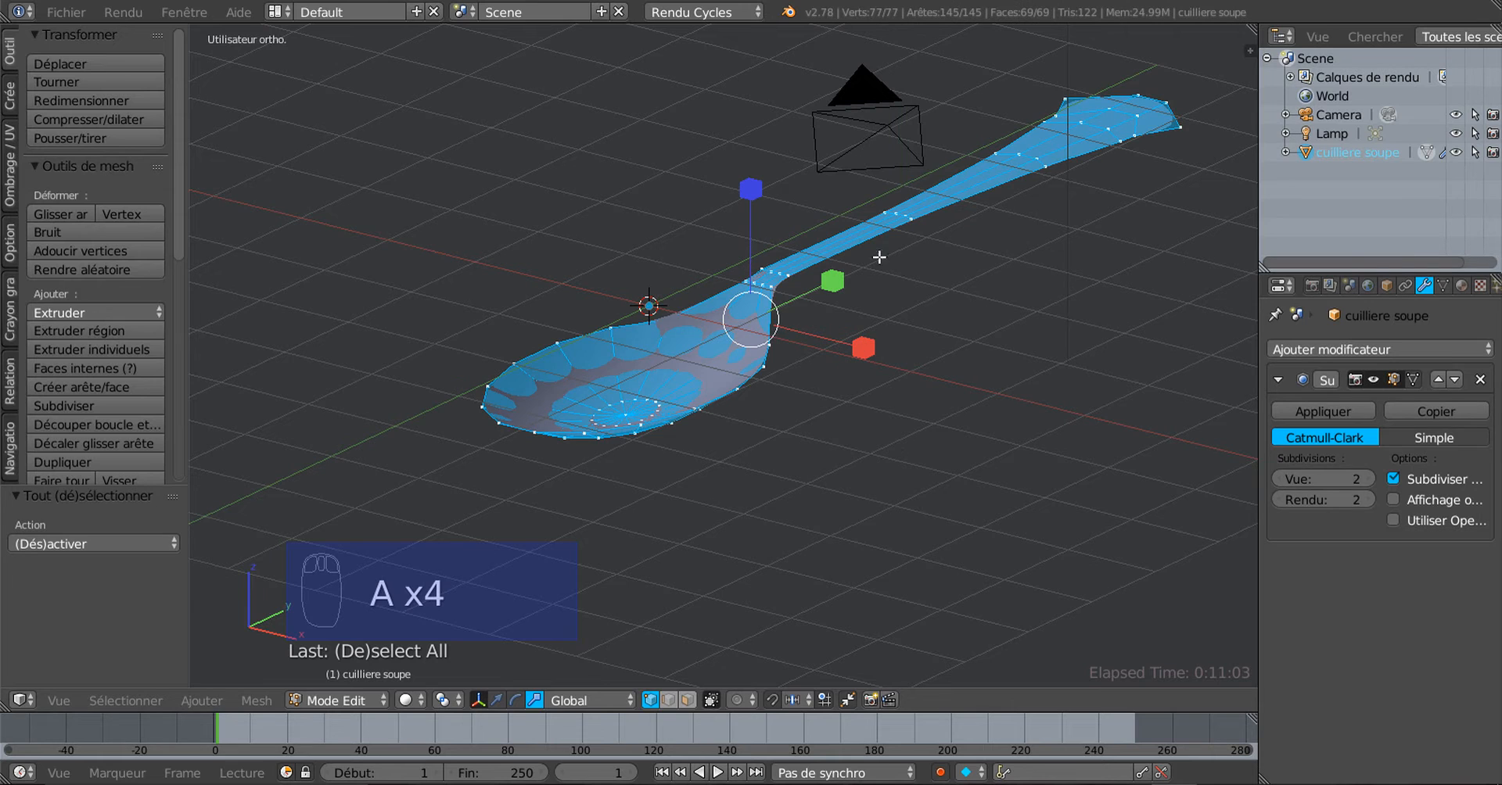
pyautogui.moveTo(837, 444)
pyautogui.mouseDown(button='middle')
pyautogui.moveTo(821, 429)
pyautogui.moveTo(812, 441)
pyautogui.mouseUp(button='middle')
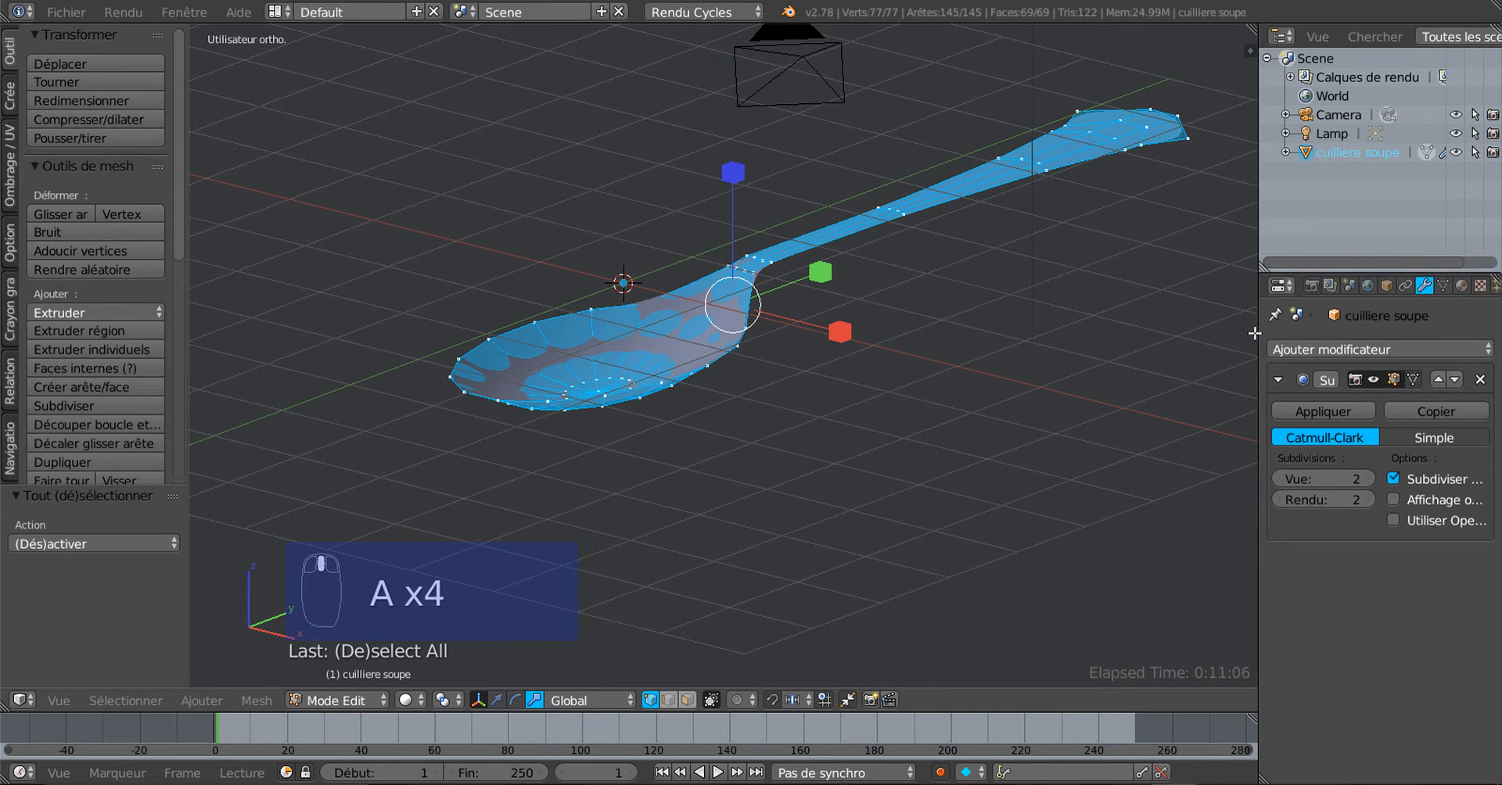
pyautogui.moveTo(1258, 332); pyautogui.dragTo(1328, 345)
pyautogui.keyDown('shift'); pyautogui.moveTo(963, 398); pyautogui.dragTo(923, 472, button='middle'); pyautogui.keyUp('shift')
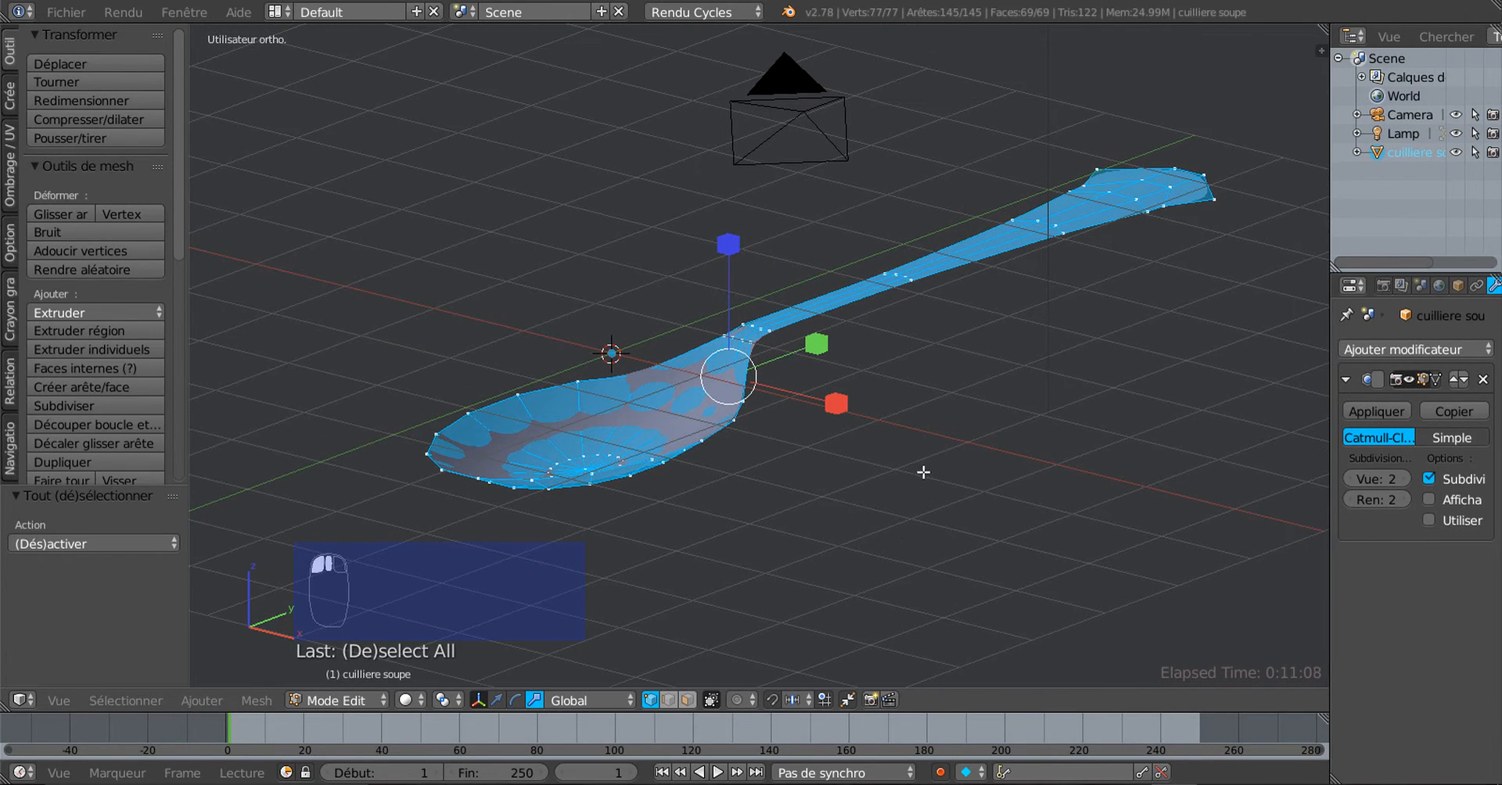
pyautogui.scroll(-1, 181, 245)
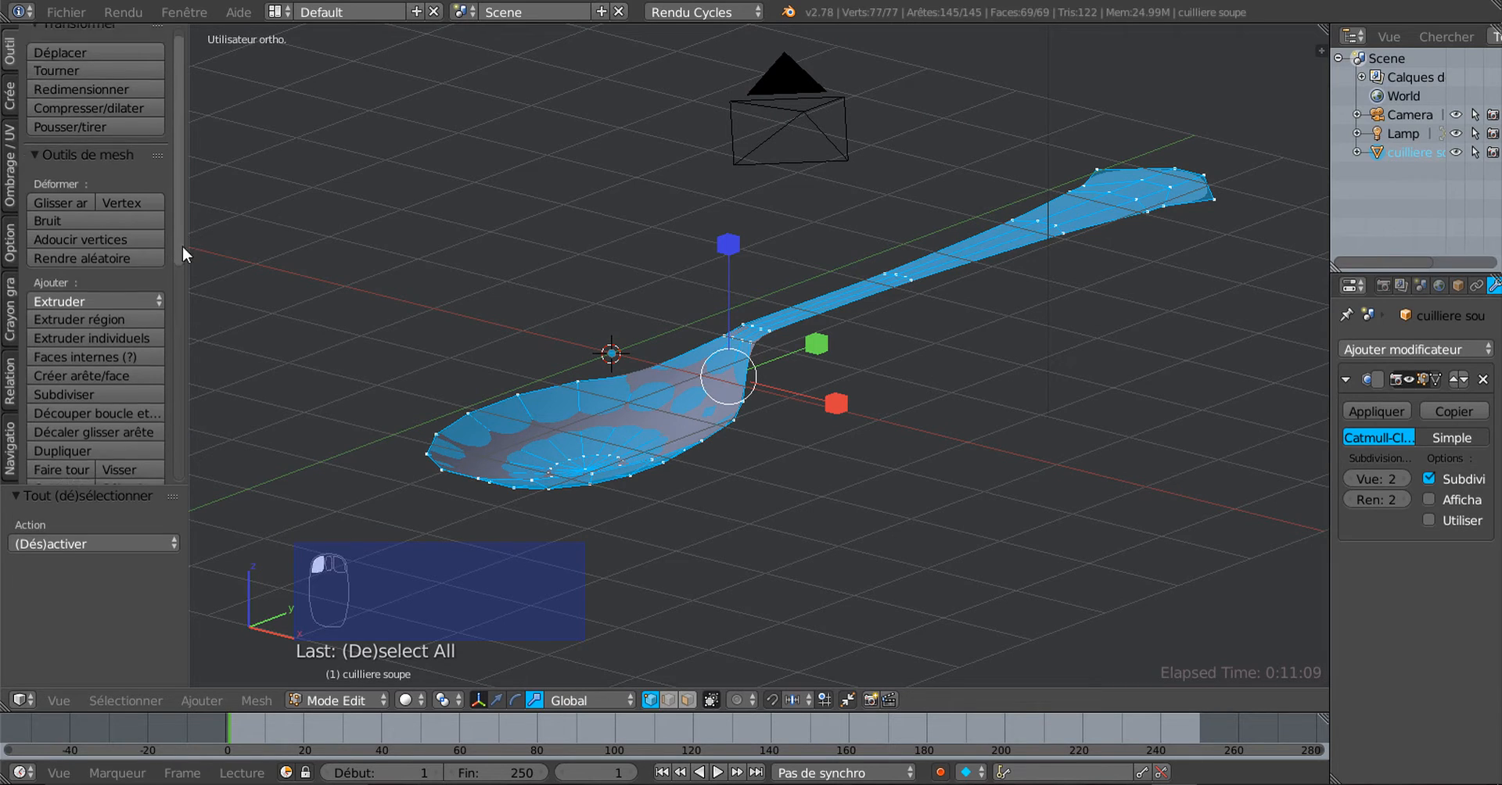
pyautogui.scroll(-1, 183, 250)
pyautogui.scroll(2, 185, 256)
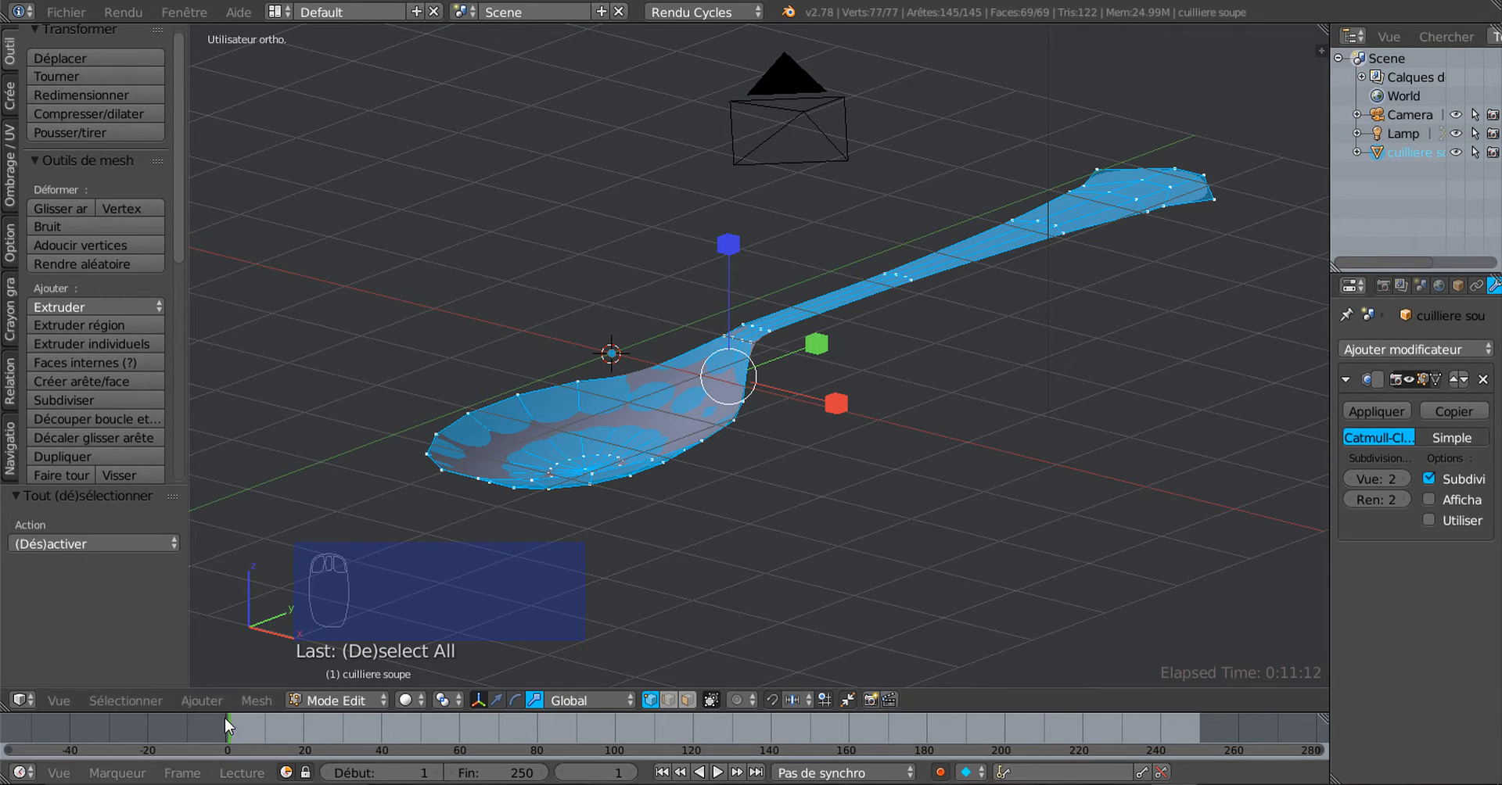
pyautogui.click(246, 701)
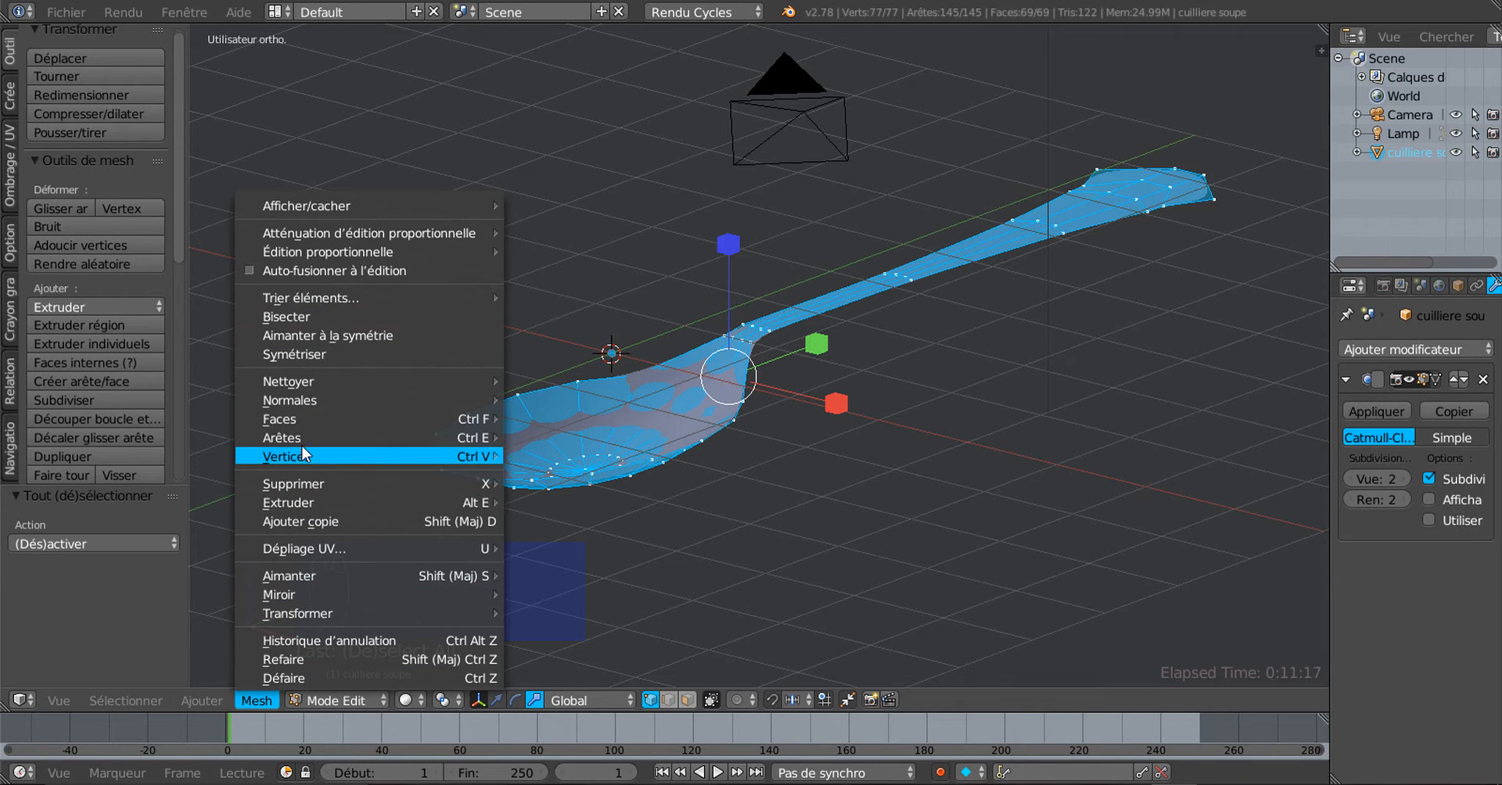
pyautogui.moveTo(302, 443)
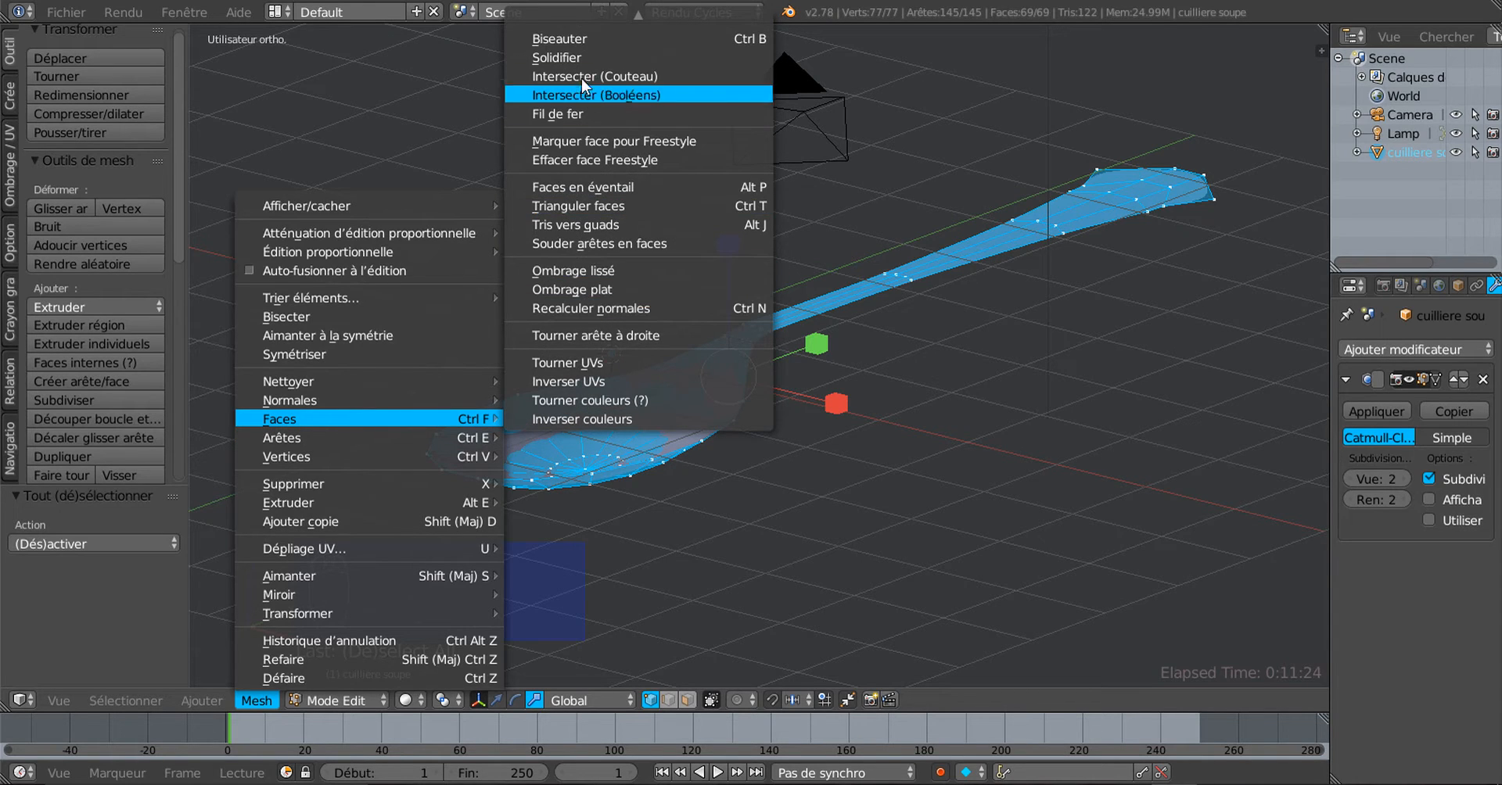
pyautogui.click(569, 57)
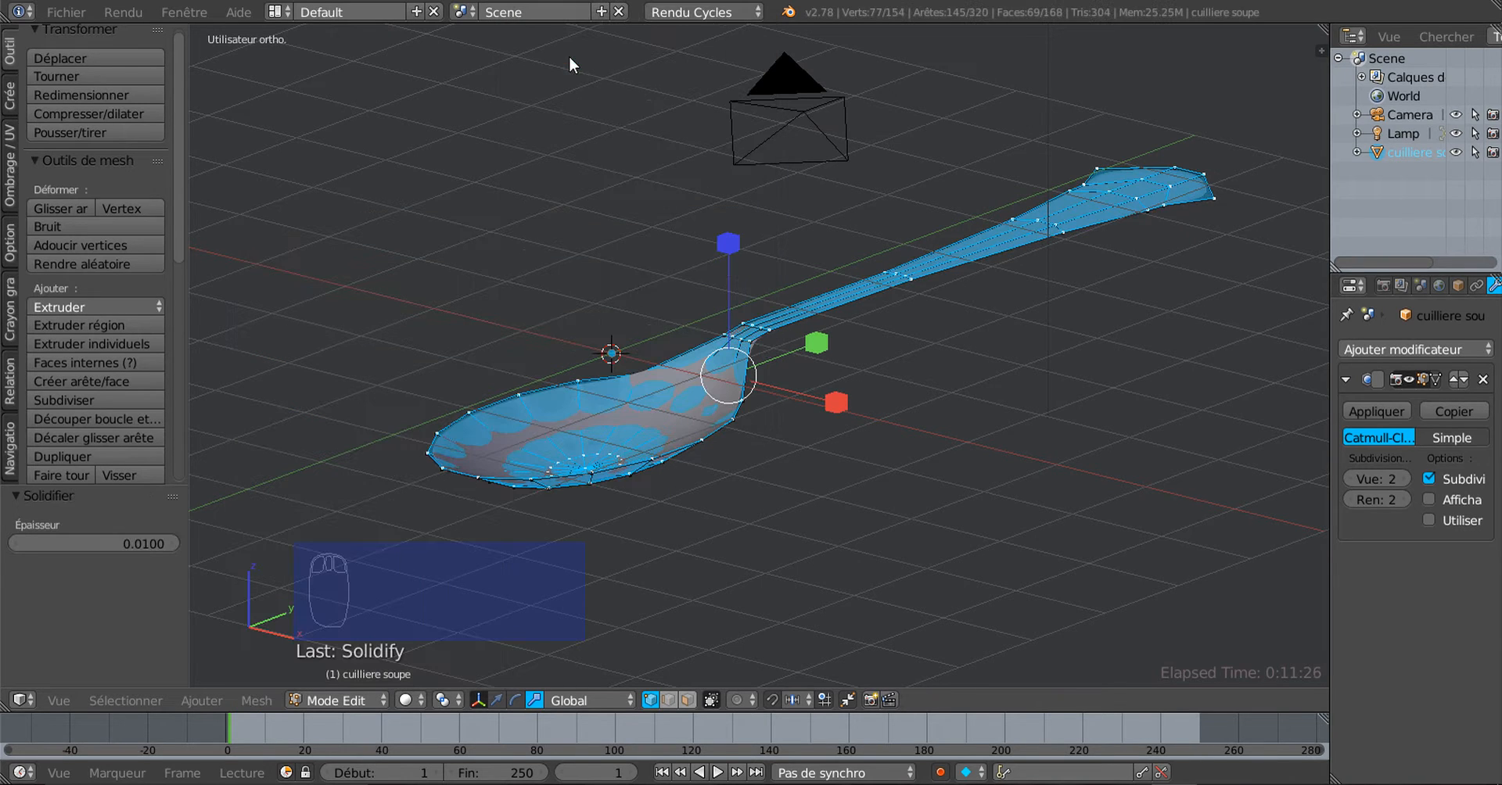
# Switch the manipulator to translation and set the Solidify thickness to 0.0390
pyautogui.click(497, 700)
pyautogui.moveTo(710, 579); pyautogui.dragTo(801, 526, button='middle')
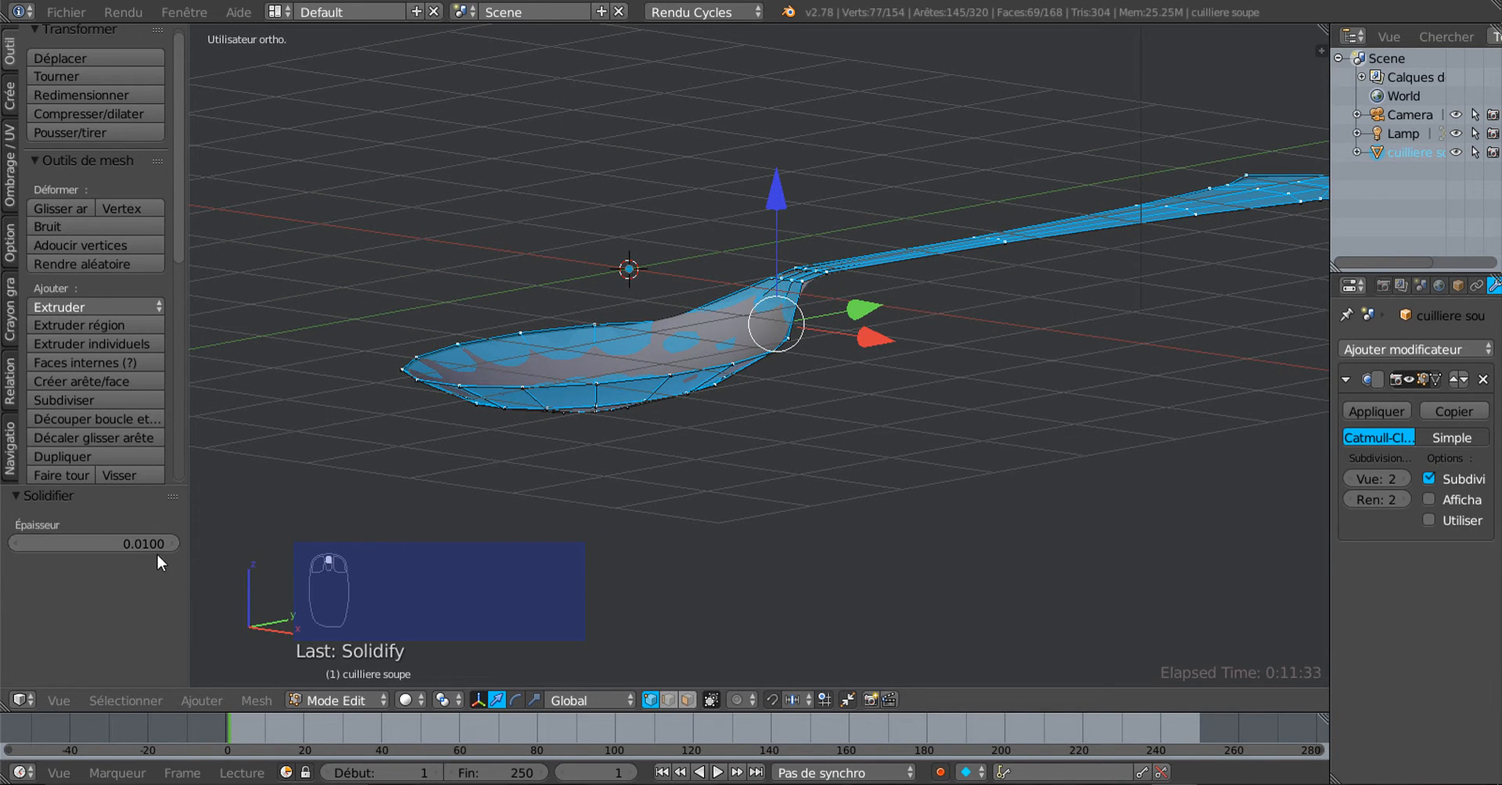
pyautogui.moveTo(161, 543); pyautogui.dragTo(379, 543)
pyautogui.scroll(3, 443, 497)
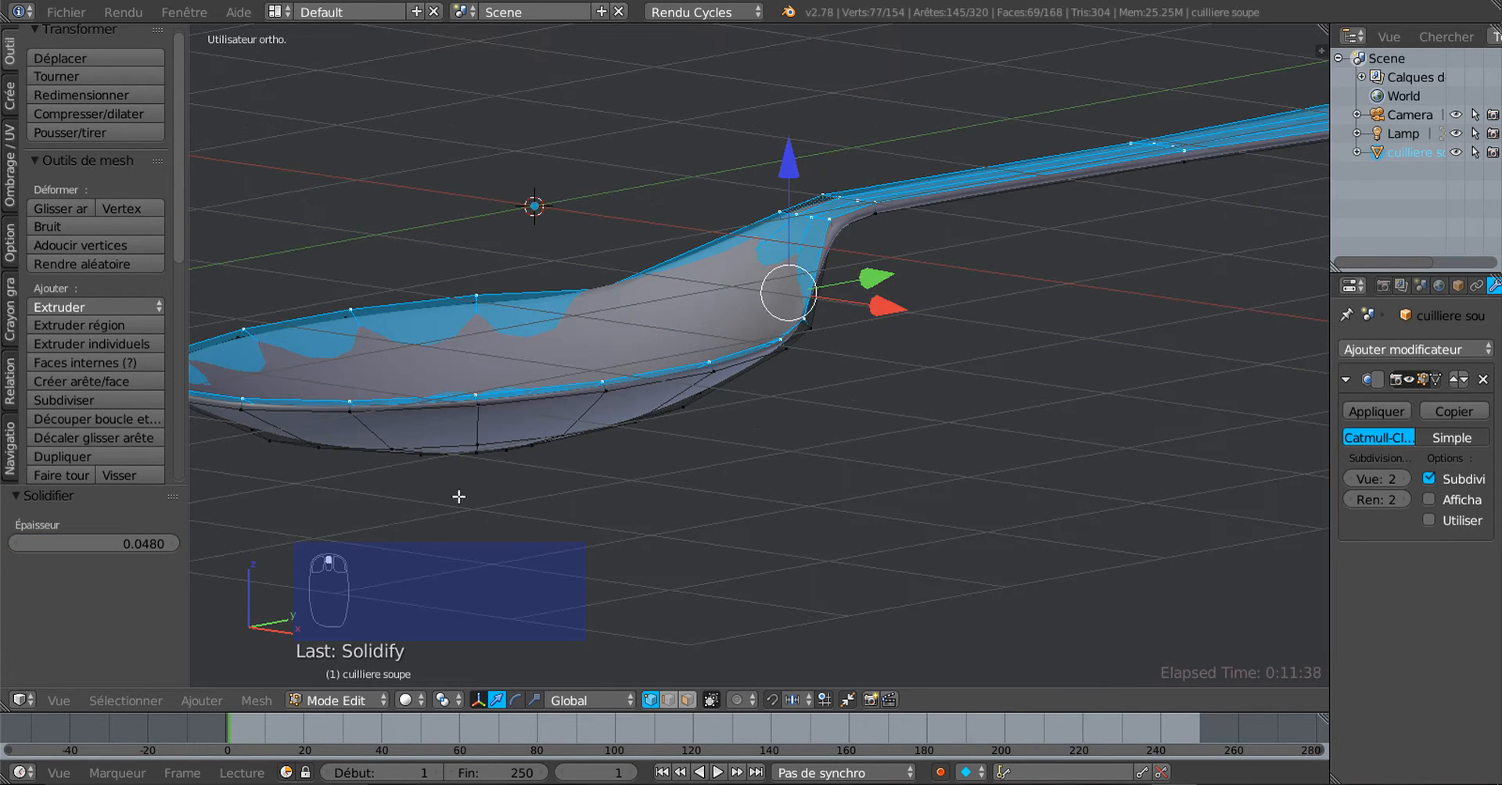
pyautogui.keyDown('shift'); pyautogui.moveTo(458, 497); pyautogui.dragTo(707, 522, button='middle'); pyautogui.keyUp('shift')
pyautogui.moveTo(121, 543); pyautogui.dragTo(237, 543)
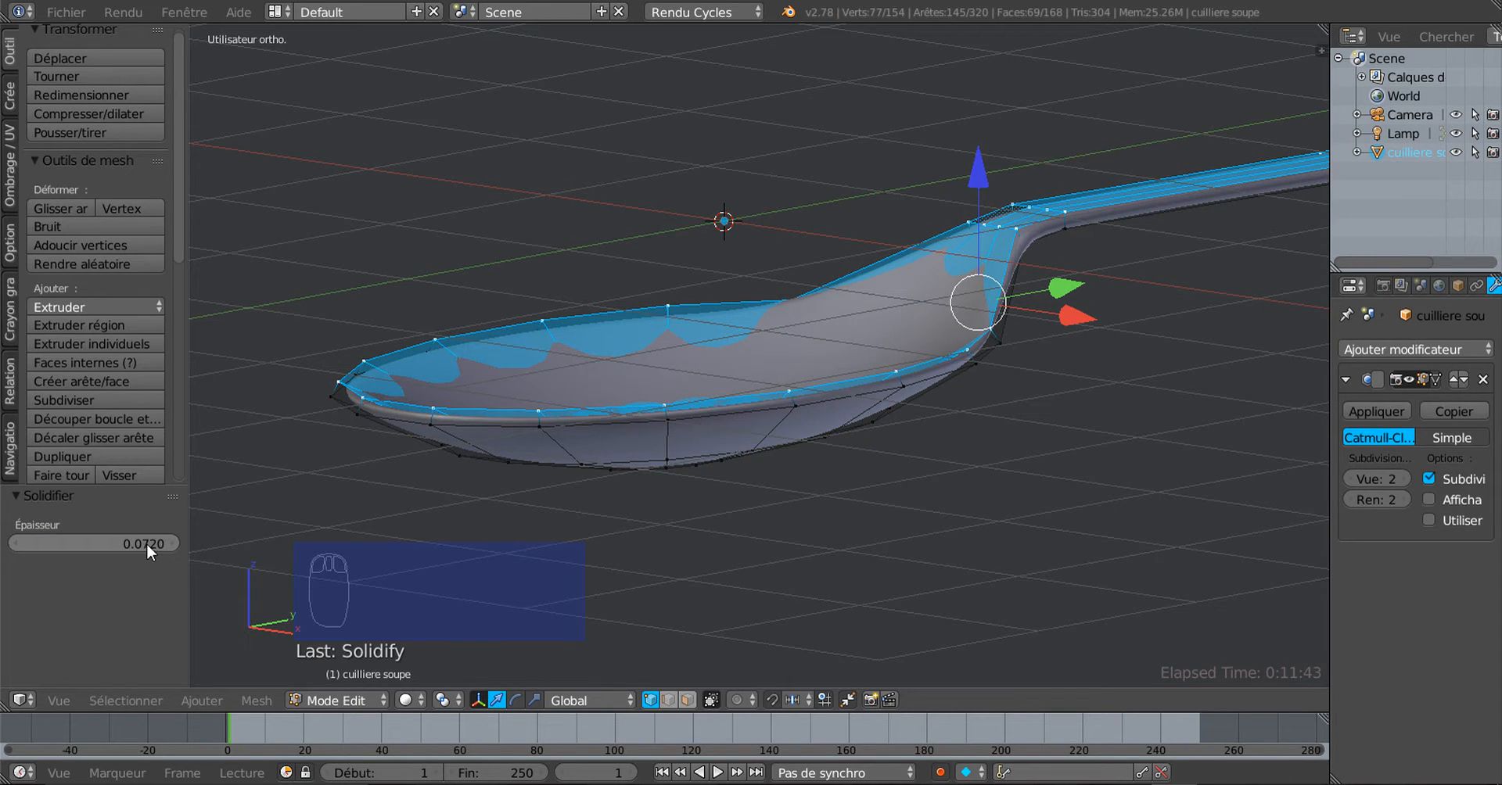
pyautogui.moveTo(150, 542)
pyautogui.mouseDown()
pyautogui.moveTo(125, 542)
pyautogui.moveTo(167, 542)
pyautogui.moveTo(141, 541)
pyautogui.mouseUp()
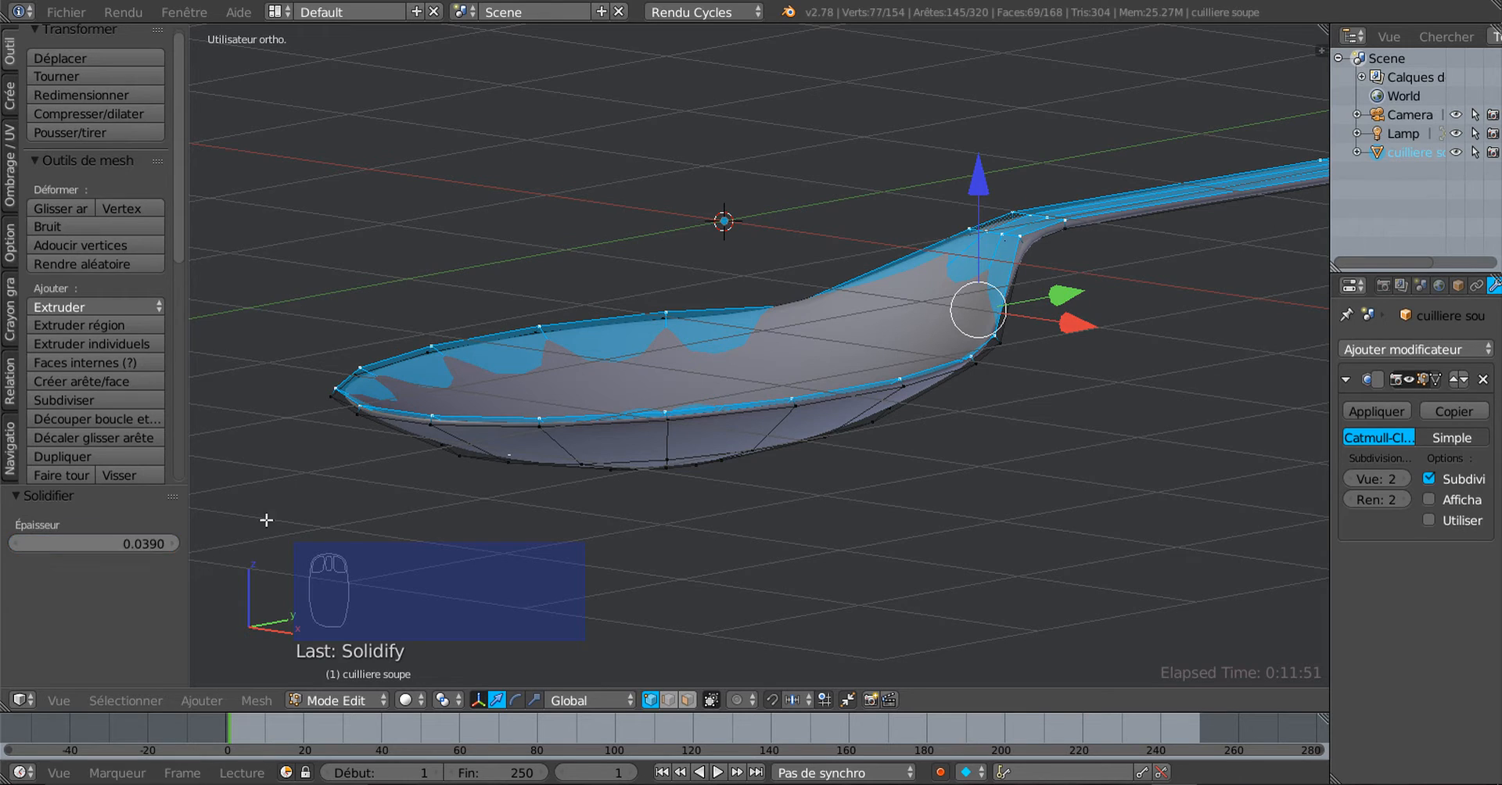
# Raise the selected inner surface of the spoon by about 0.008 along Z and check it from the side
pyautogui.moveTo(907, 492); pyautogui.dragTo(870, 501, button='middle')
pyautogui.moveTo(956, 202)
pyautogui.mouseDown()
pyautogui.moveTo(955, 164)
pyautogui.moveTo(958, 178)
pyautogui.mouseUp()
pyautogui.moveTo(958, 178); pyautogui.dragTo(815, 367, button='middle')
pyautogui.moveTo(717, 184)
pyautogui.mouseDown()
pyautogui.moveTo(723, 168)
pyautogui.moveTo(725, 183)
pyautogui.mouseUp()
pyautogui.moveTo(876, 443)
pyautogui.keyDown('shift'); pyautogui.mouseDown(button='middle')
pyautogui.moveTo(708, 453)
pyautogui.moveTo(725, 485)
pyautogui.moveTo(757, 457)
pyautogui.moveTo(748, 474)
pyautogui.moveTo(730, 422)
pyautogui.moveTo(895, 431)
pyautogui.mouseUp(button='middle'); pyautogui.keyUp('shift')
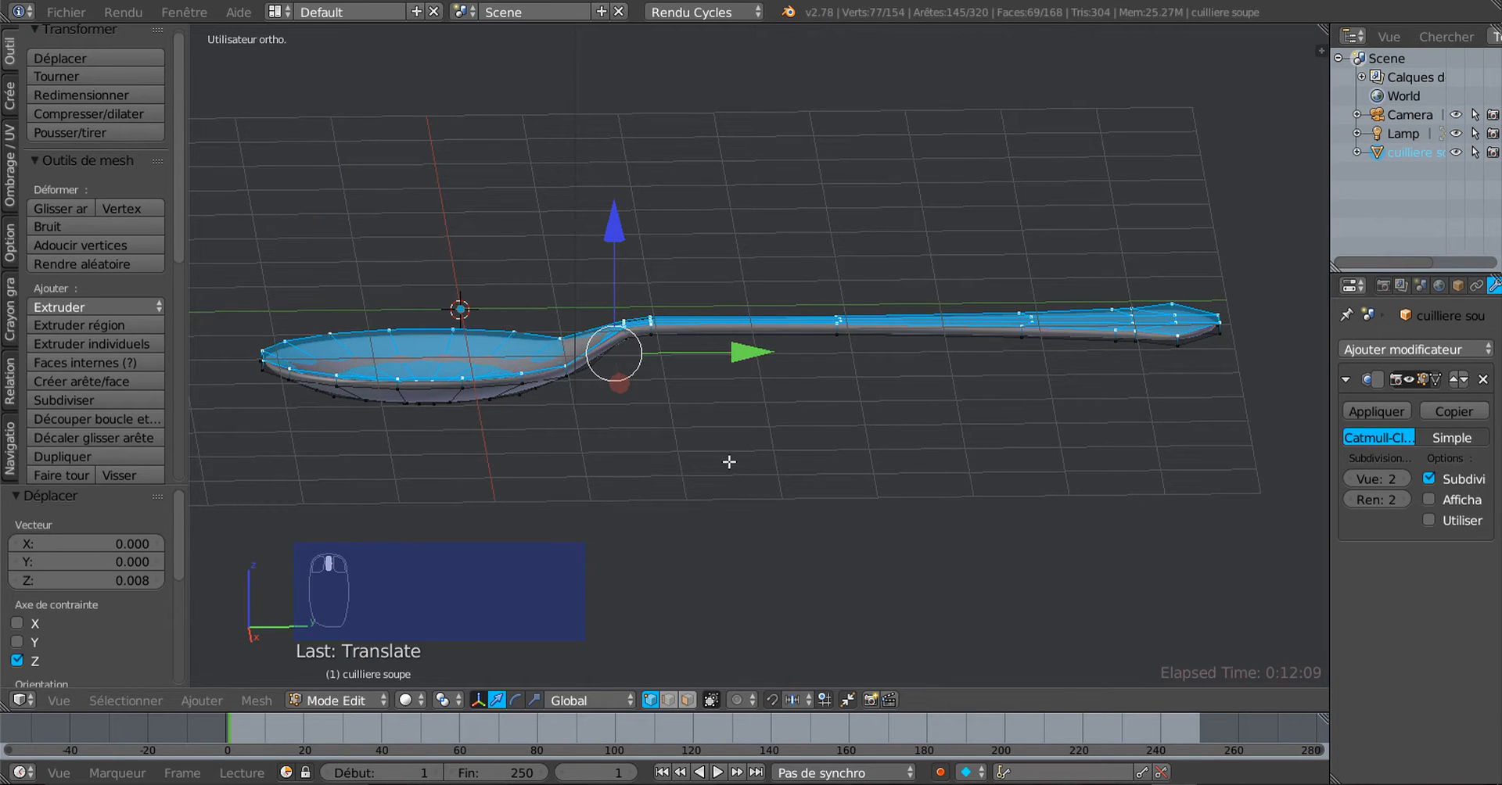
pyautogui.moveTo(656, 455)
pyautogui.mouseDown(button='middle')
pyautogui.moveTo(657, 435)
pyautogui.moveTo(754, 423)
pyautogui.moveTo(665, 439)
pyautogui.mouseUp(button='middle')
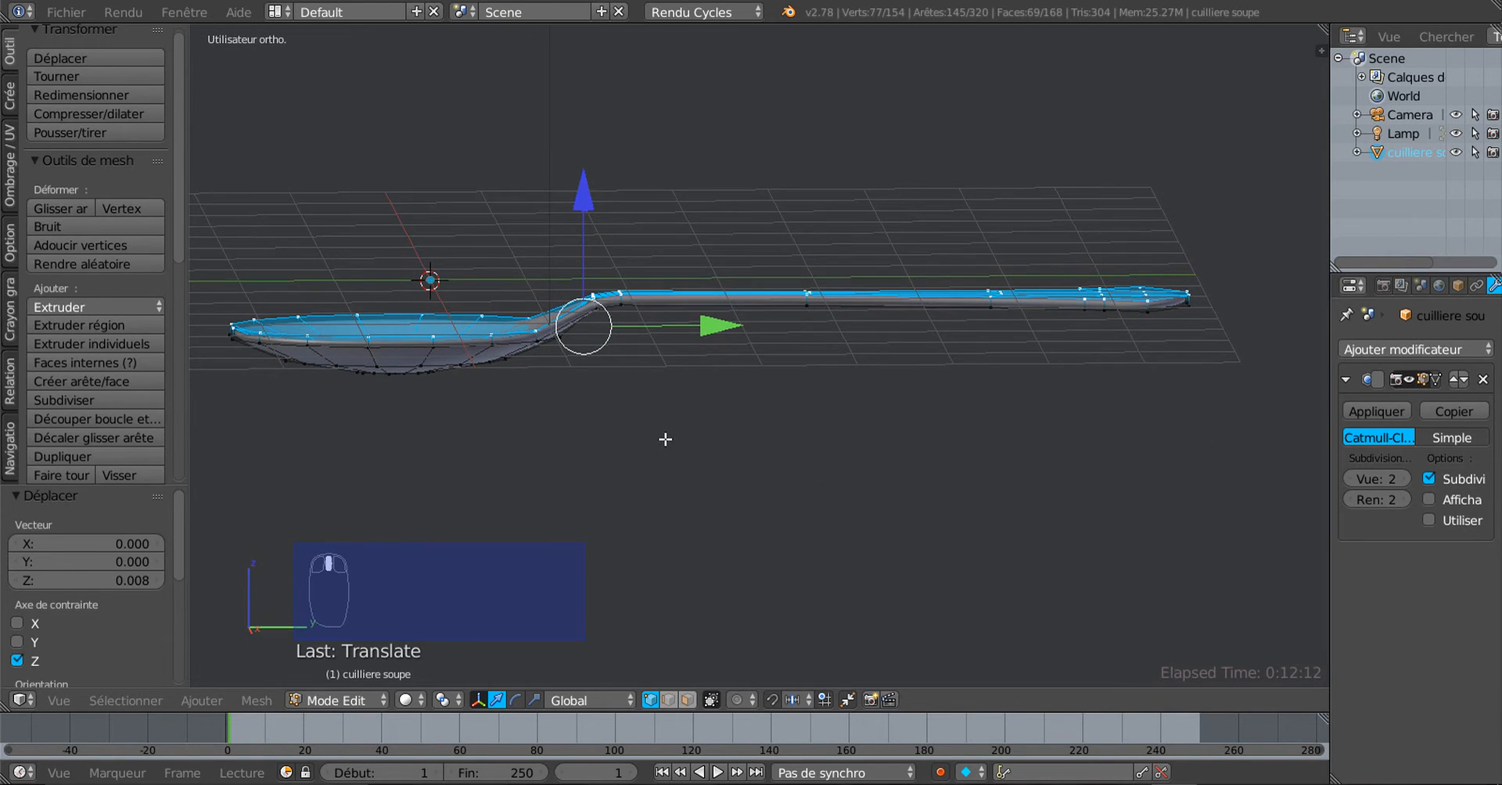
pyautogui.moveTo(608, 398); pyautogui.dragTo(745, 409, button='middle')
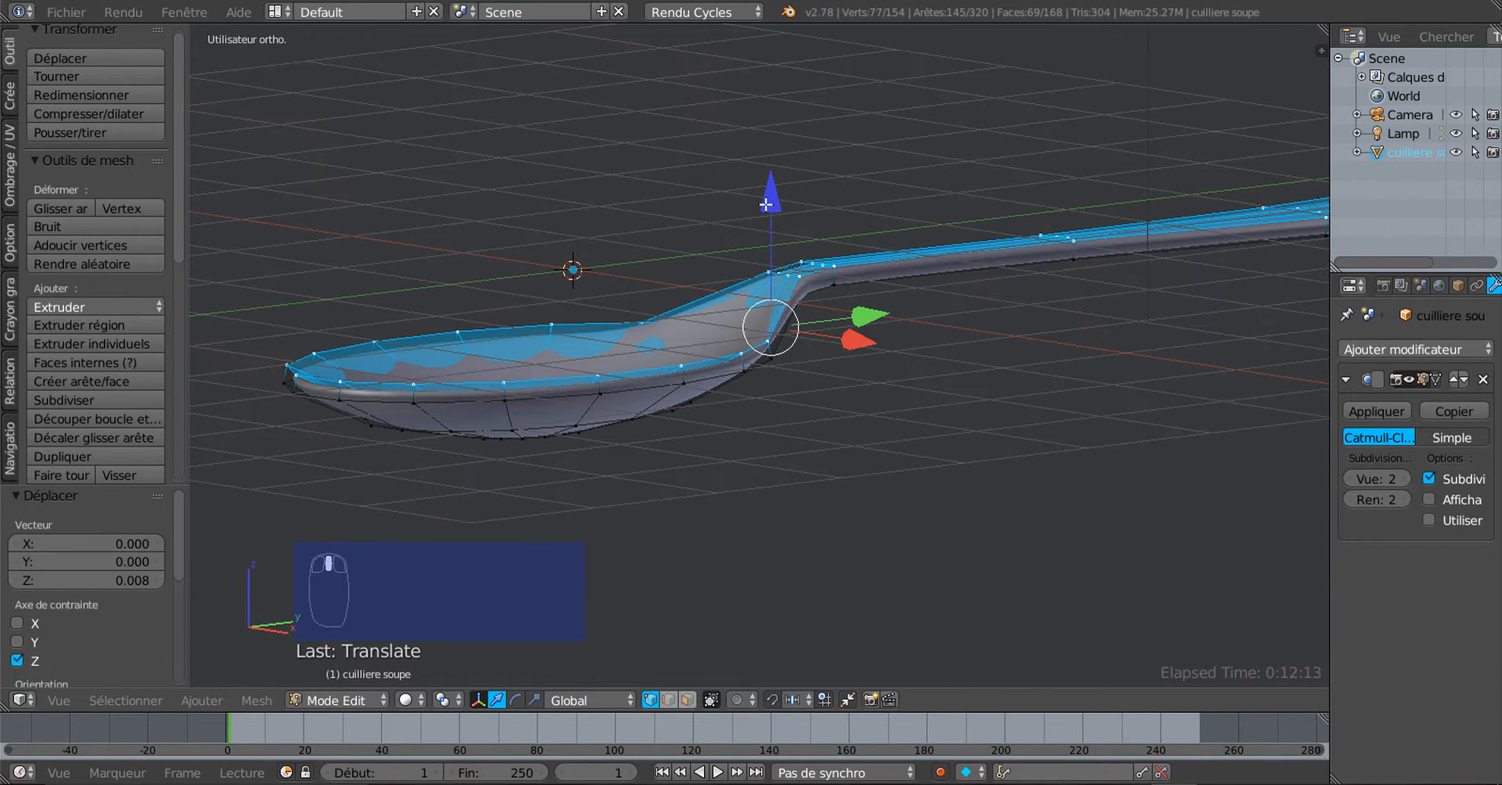
# Lower the selected inner surface slightly along Z and check the thickness of the smoothed spoon
pyautogui.moveTo(784, 197); pyautogui.dragTo(784, 203)
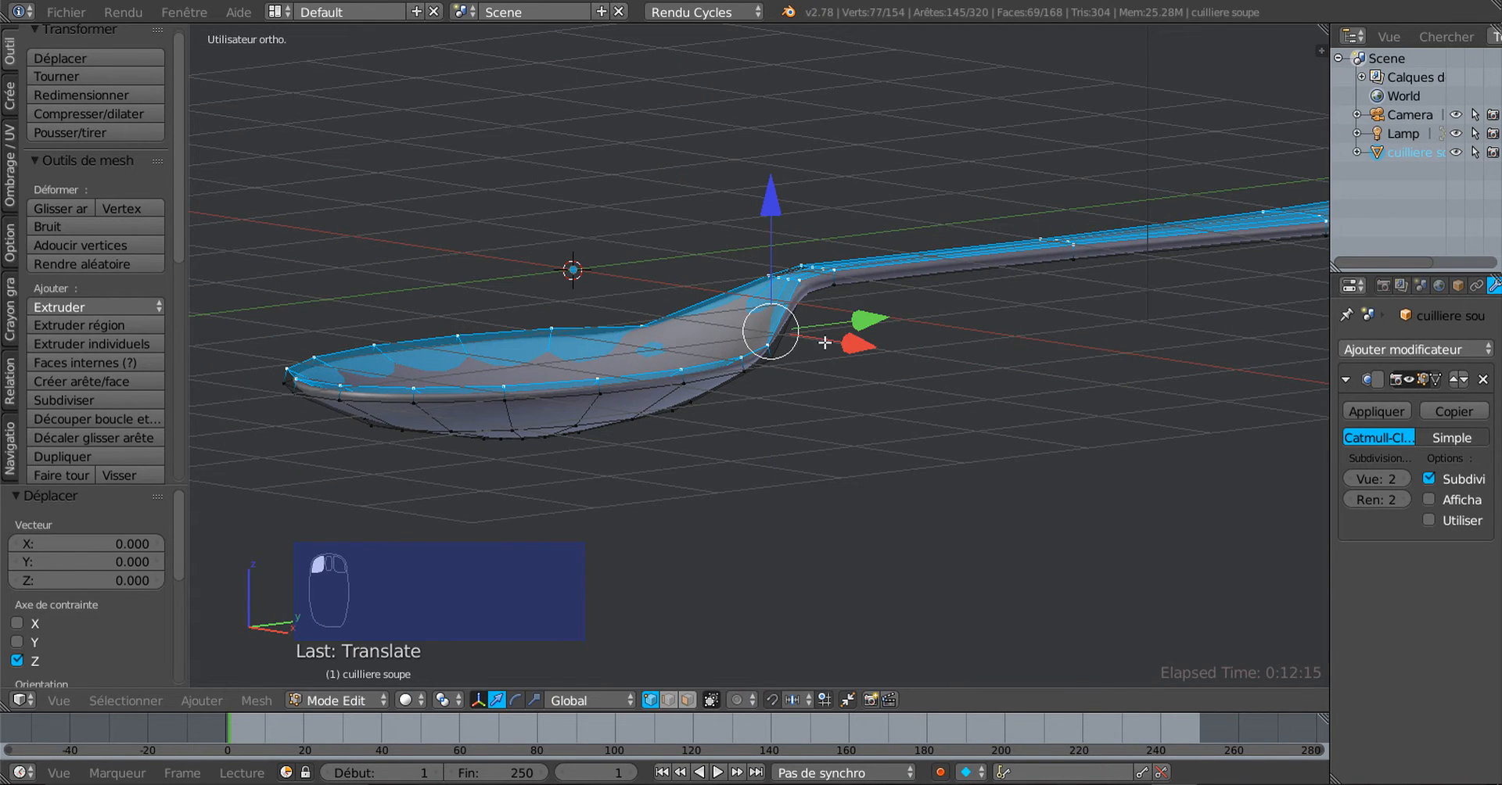
pyautogui.moveTo(825, 342); pyautogui.dragTo(888, 218, button='middle')
pyautogui.moveTo(938, 186); pyautogui.dragTo(938, 186)
pyautogui.press('Tab')
pyautogui.moveTo(828, 341); pyautogui.dragTo(707, 345, button='middle')
pyautogui.press('Tab')
pyautogui.moveTo(825, 370); pyautogui.dragTo(858, 401, button='middle')
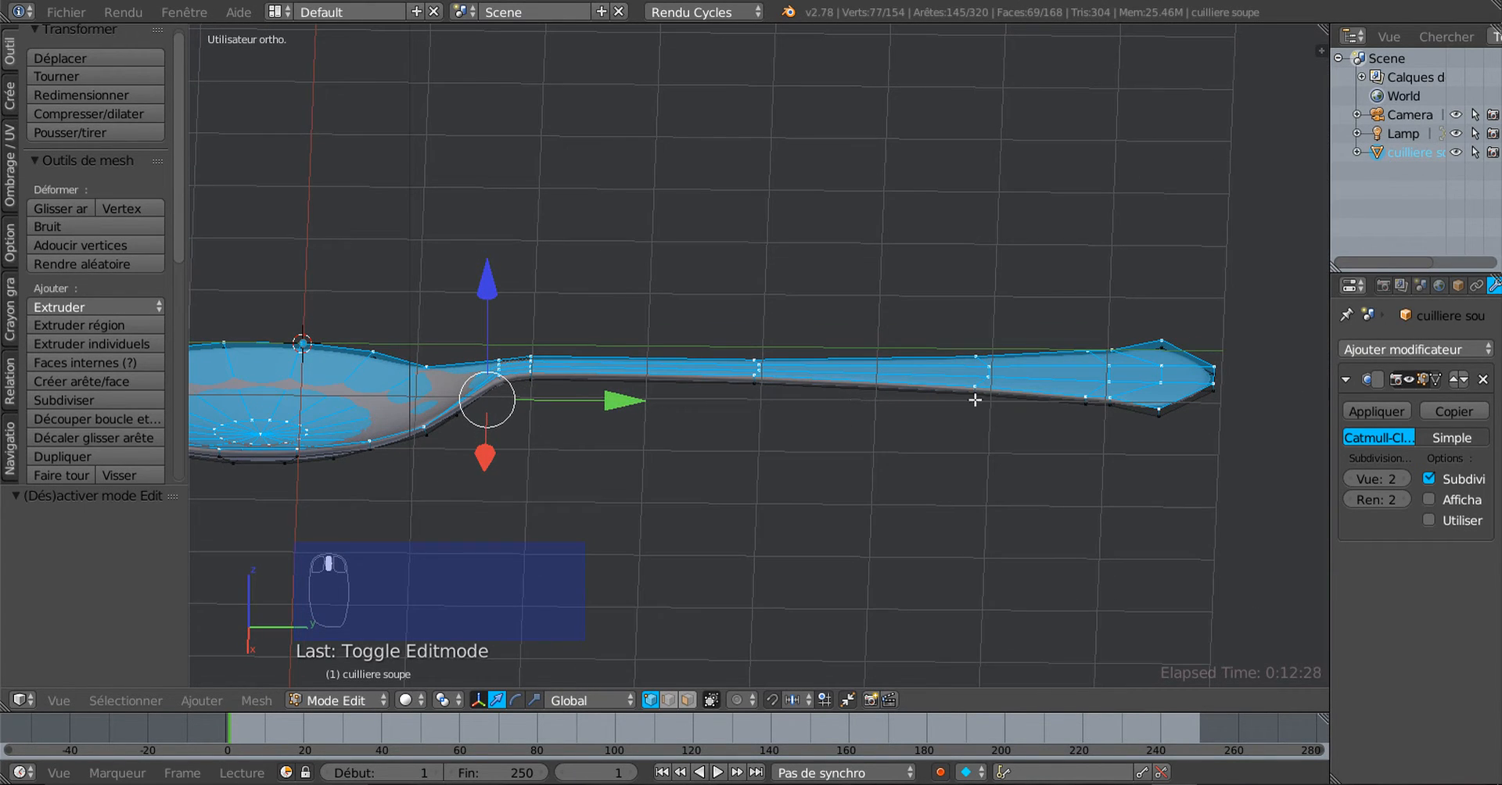
# Clear the selection in wireframe shading and circle-select all handle vertices from the mid-handle loop to the flared tip
pyautogui.moveTo(1018, 406); pyautogui.dragTo(1022, 380, button='middle')
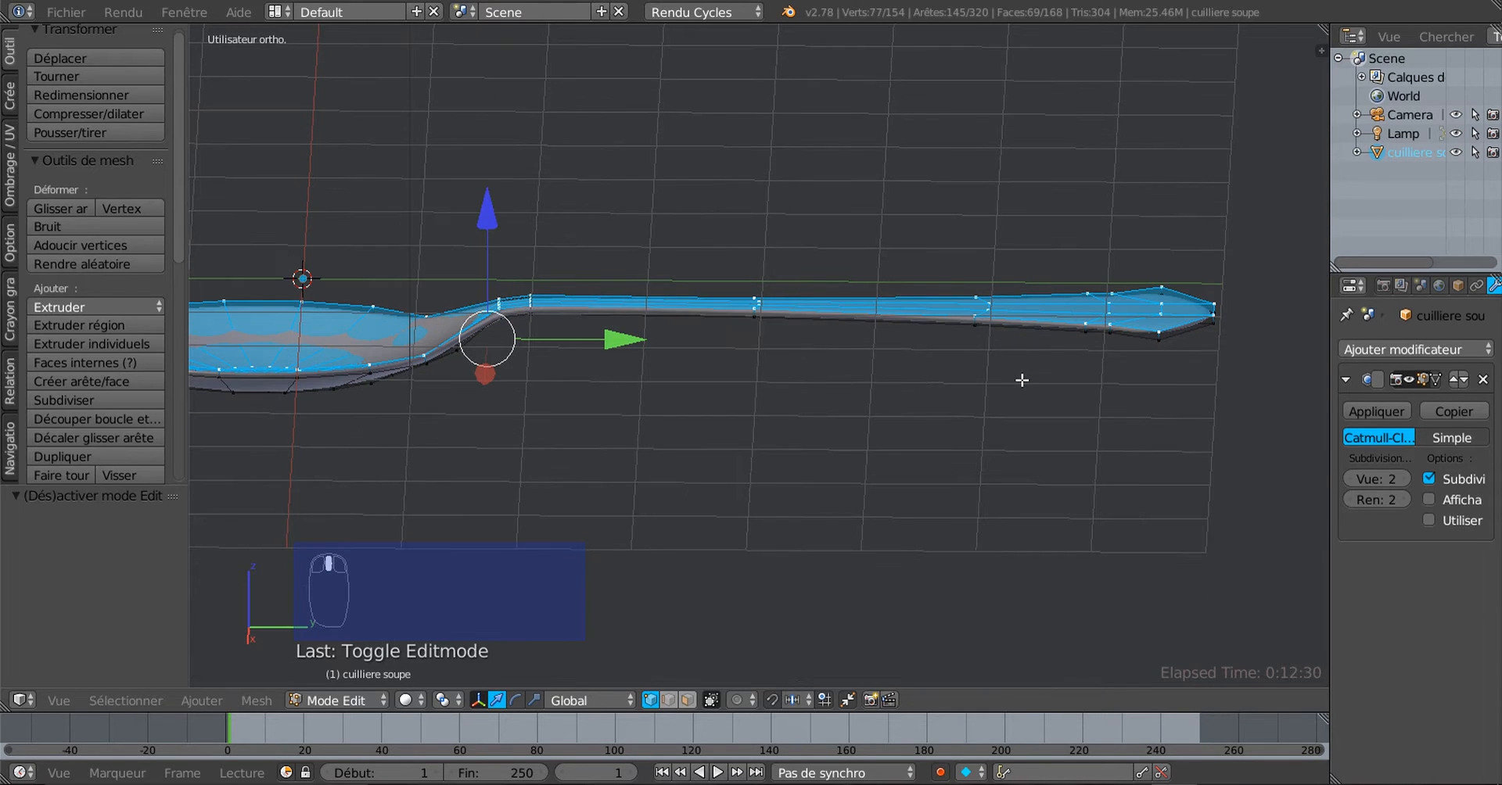
pyautogui.press('z')
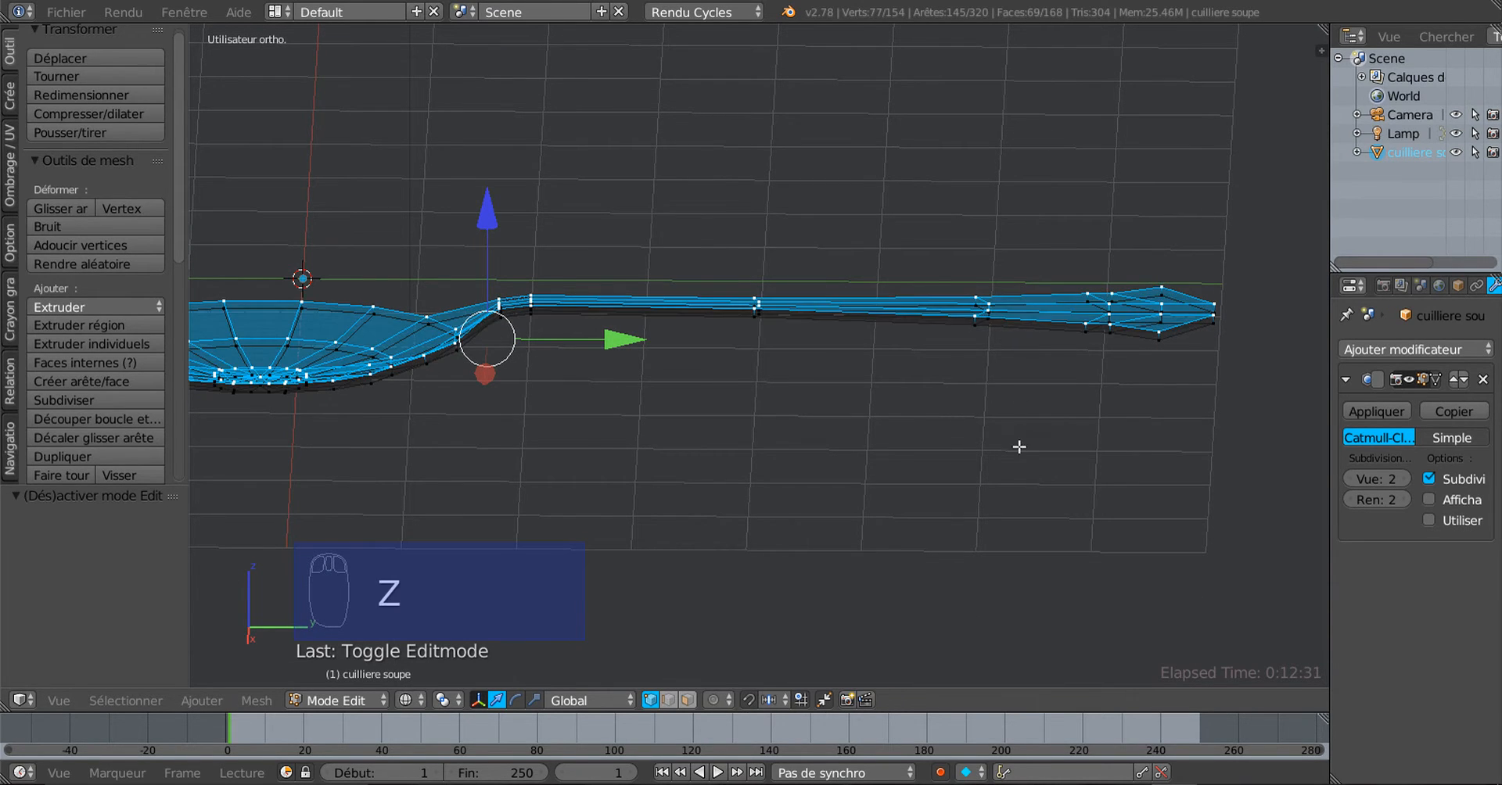
pyautogui.moveTo(1017, 439); pyautogui.dragTo(1020, 423, button='middle')
pyautogui.press('a')
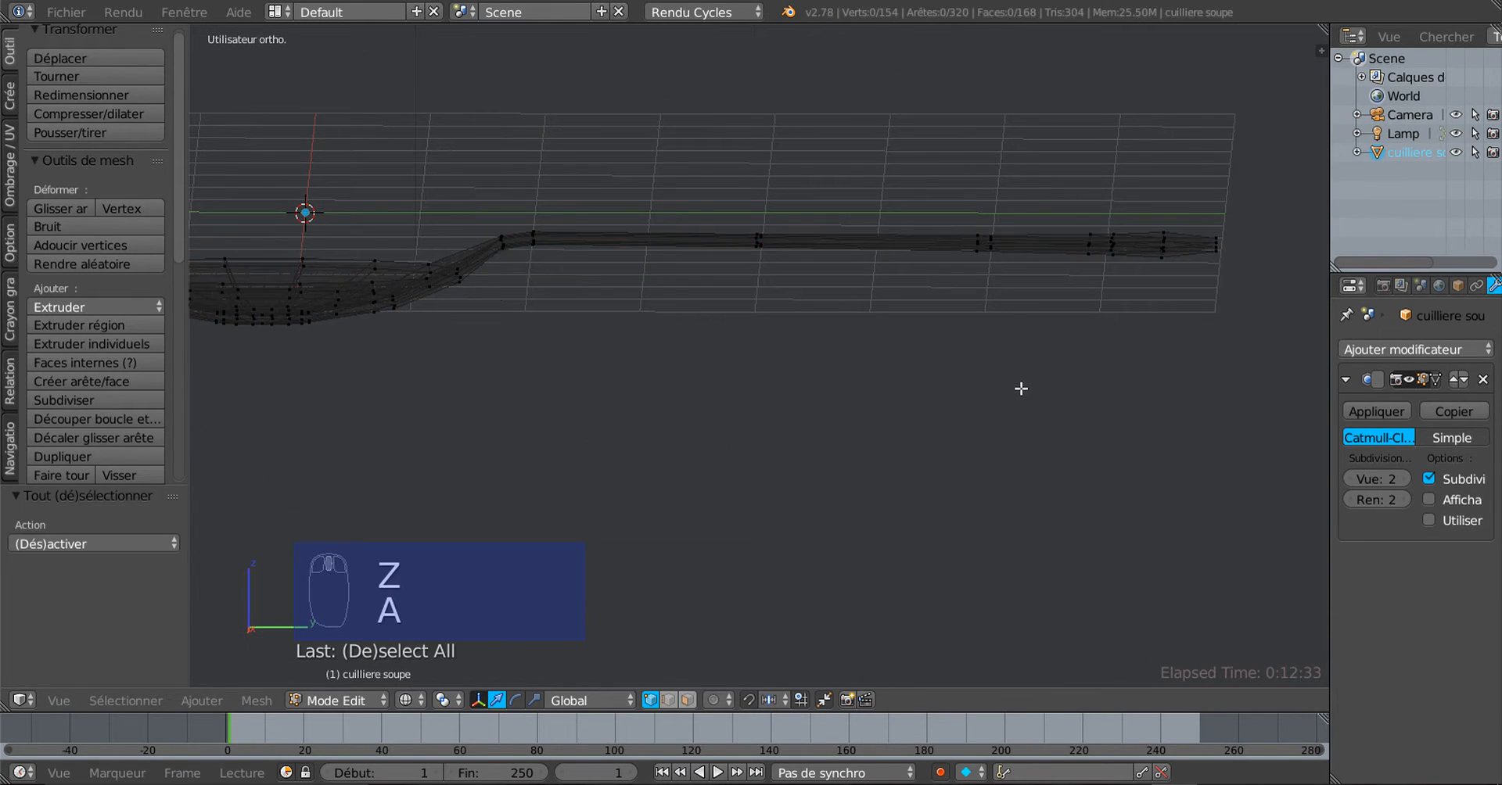
pyautogui.press('c')
pyautogui.moveTo(976, 258)
pyautogui.mouseDown()
pyautogui.moveTo(982, 242)
pyautogui.moveTo(1106, 245)
pyautogui.moveTo(1070, 242)
pyautogui.mouseUp()
pyautogui.click(745, 244)
pyautogui.rightClick(835, 263)
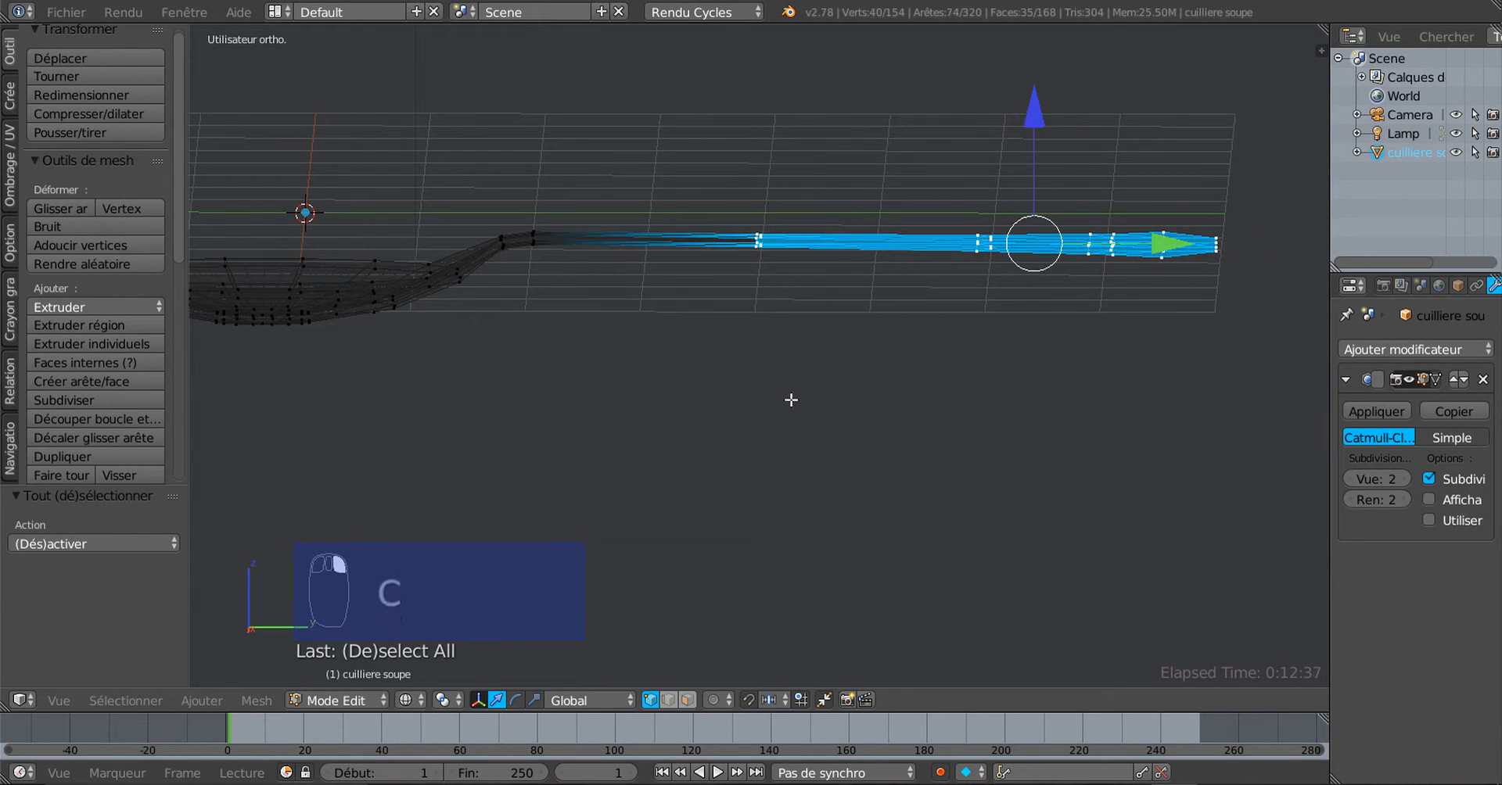
# In side view, scale the selected handle vertices along Z to about 1.996 and check the thickened handle
pyautogui.press('Tab')
pyautogui.press('Tab')
pyautogui.moveTo(798, 409); pyautogui.dragTo(808, 438, button='middle')
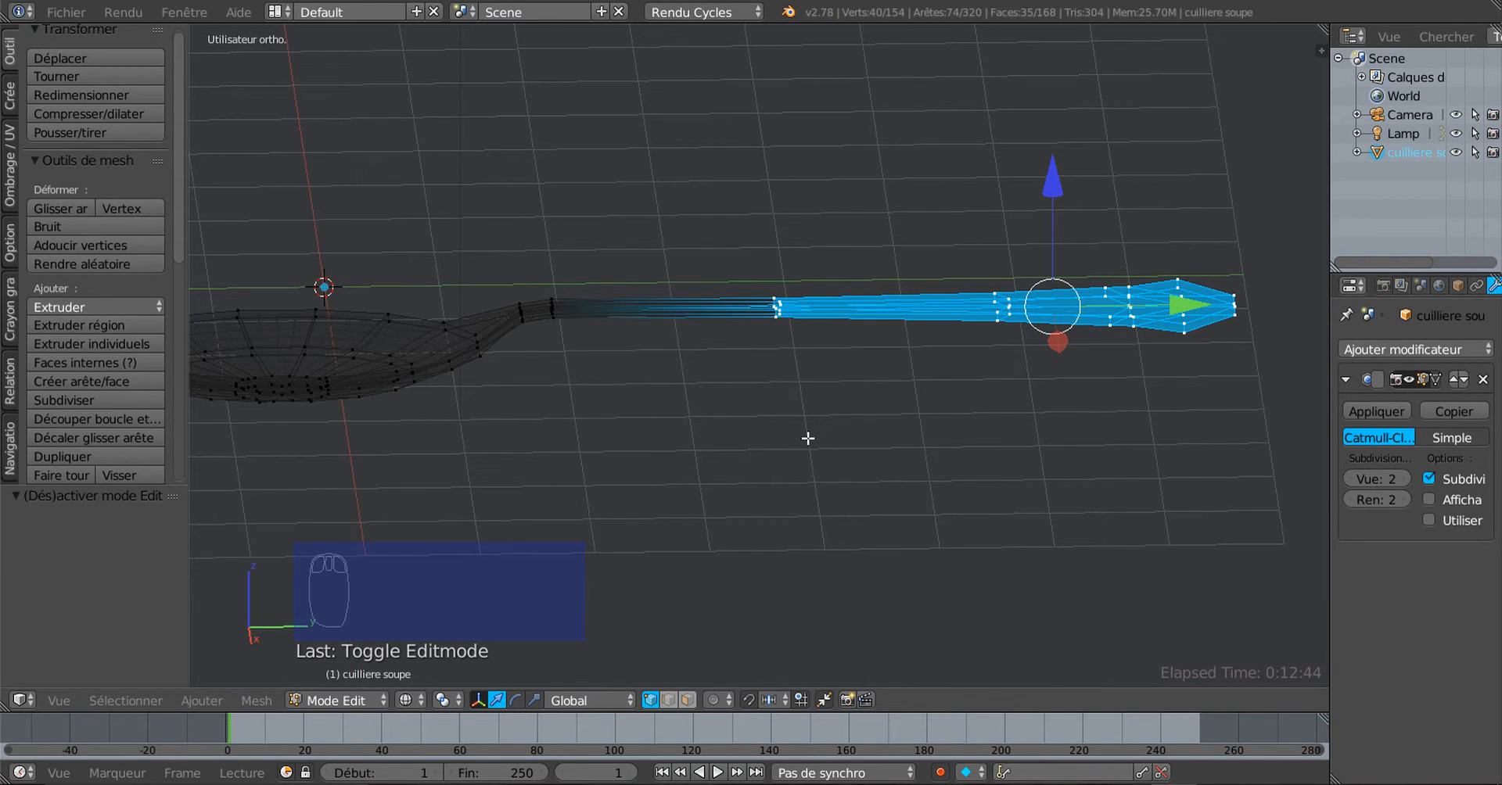
pyautogui.press('z')
pyautogui.press('KP_1')
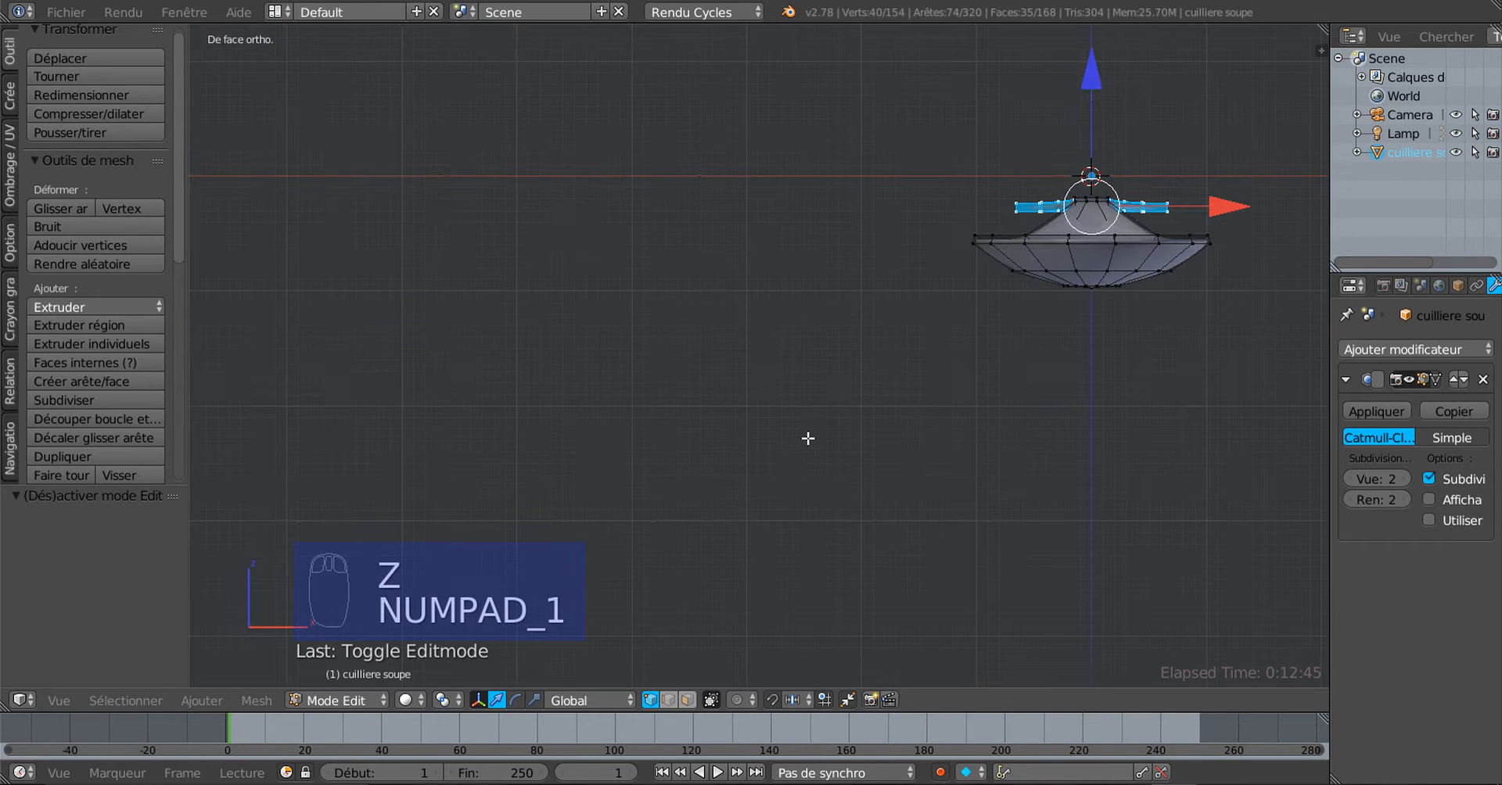
pyautogui.press('KP_3')
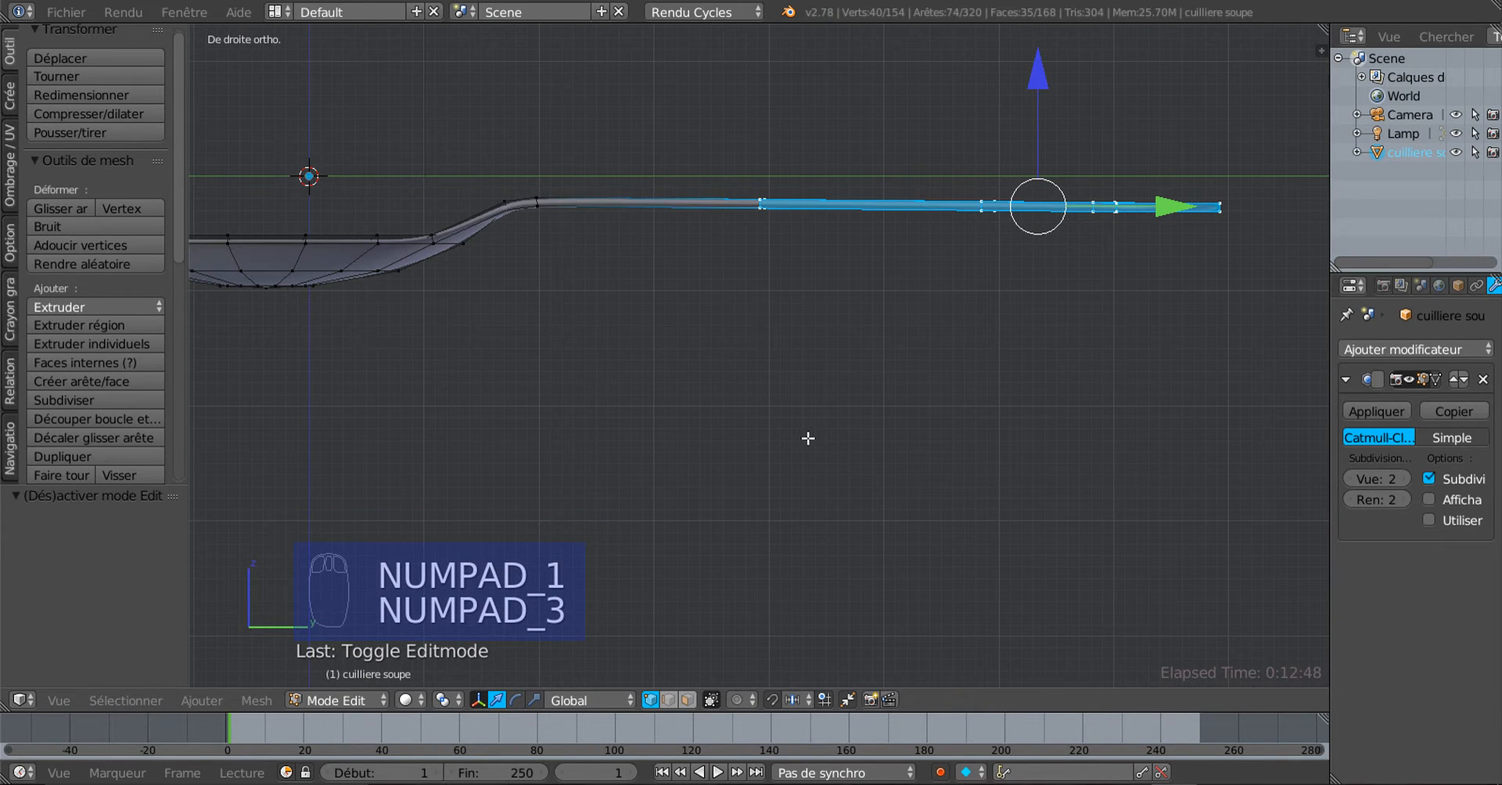
pyautogui.keyDown('shift'); pyautogui.moveTo(969, 452); pyautogui.dragTo(765, 466, button='middle'); pyautogui.keyUp('shift')
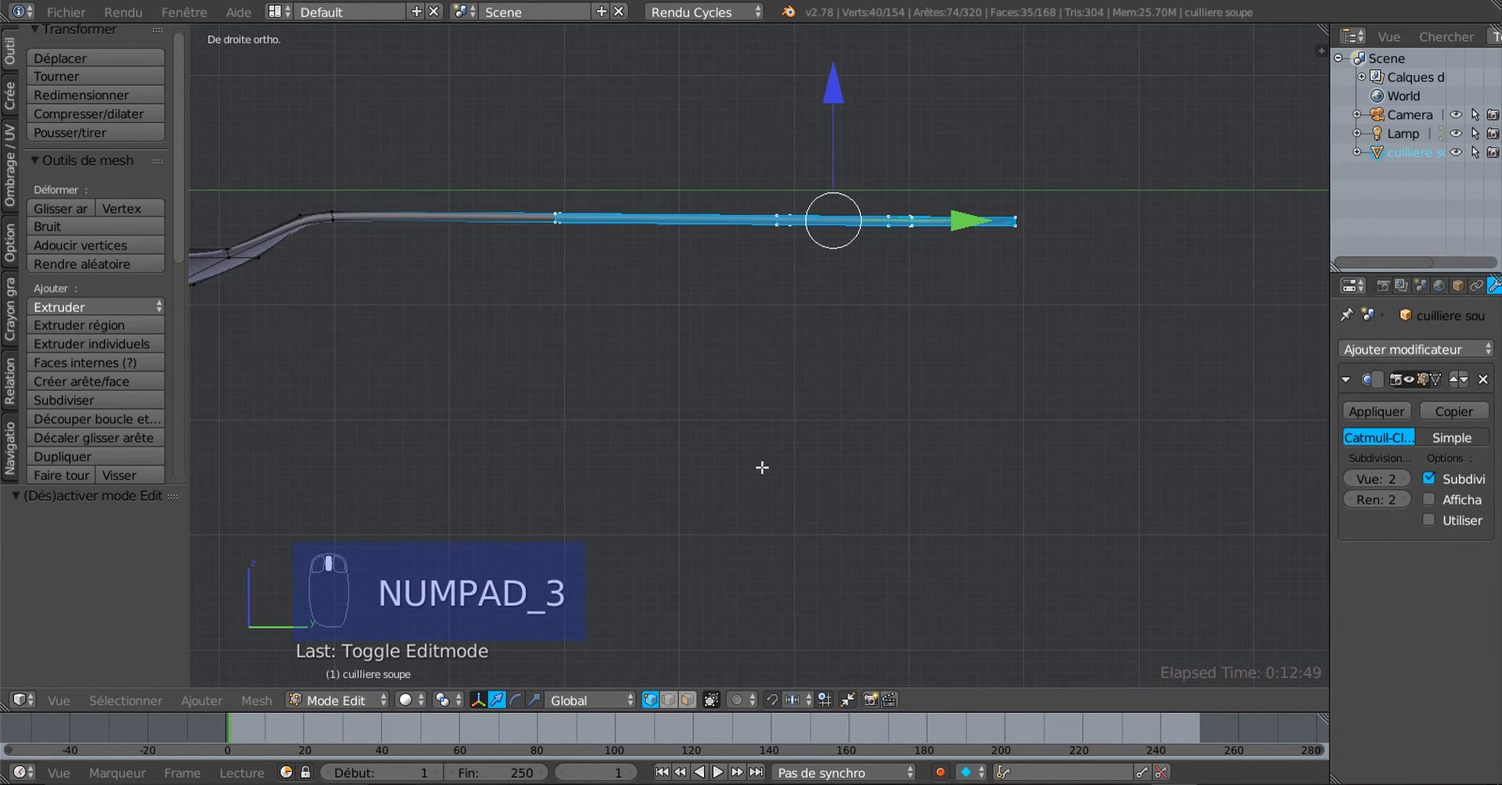
pyautogui.click(534, 700)
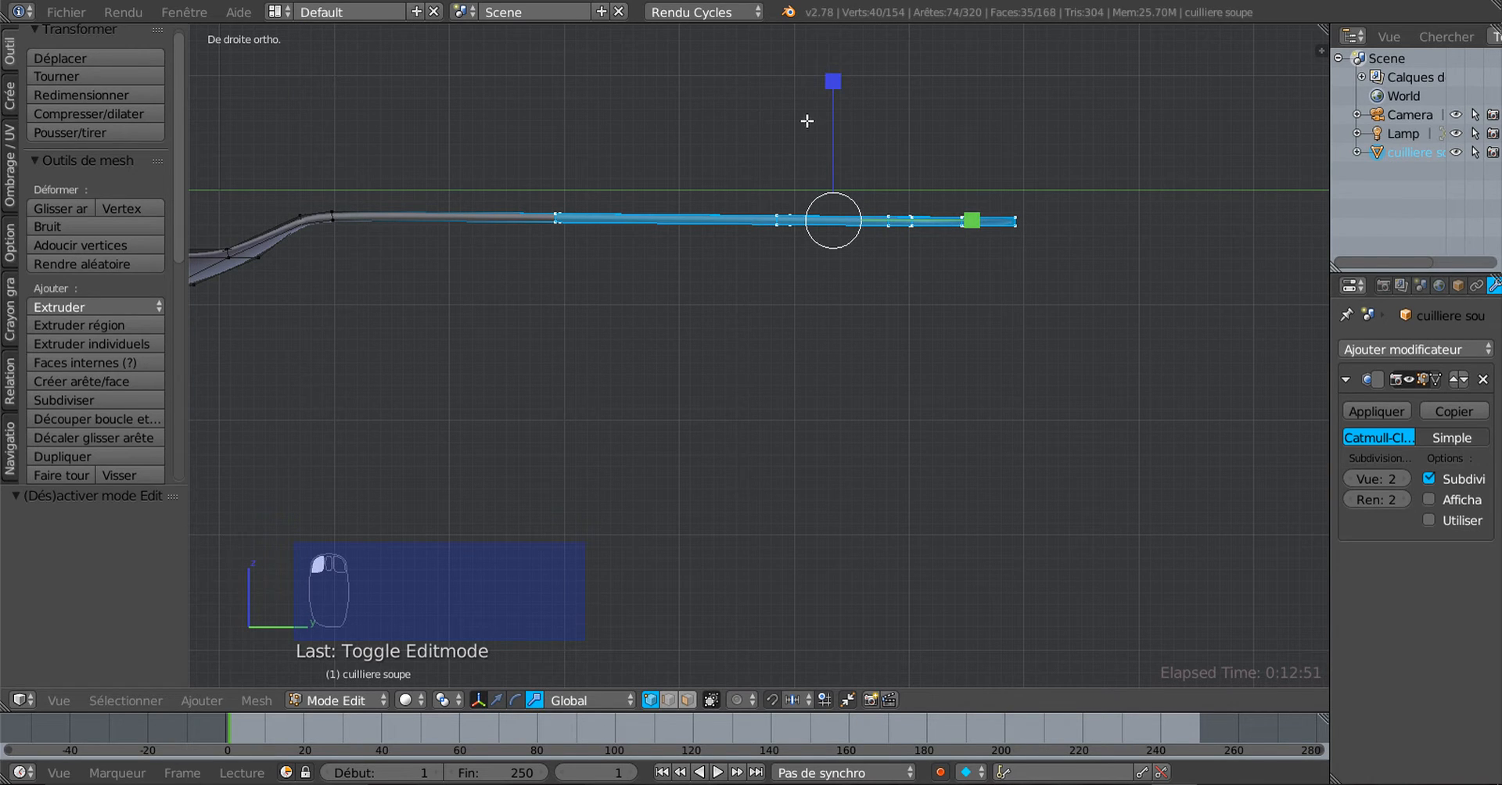
pyautogui.moveTo(831, 85); pyautogui.dragTo(858, 607)
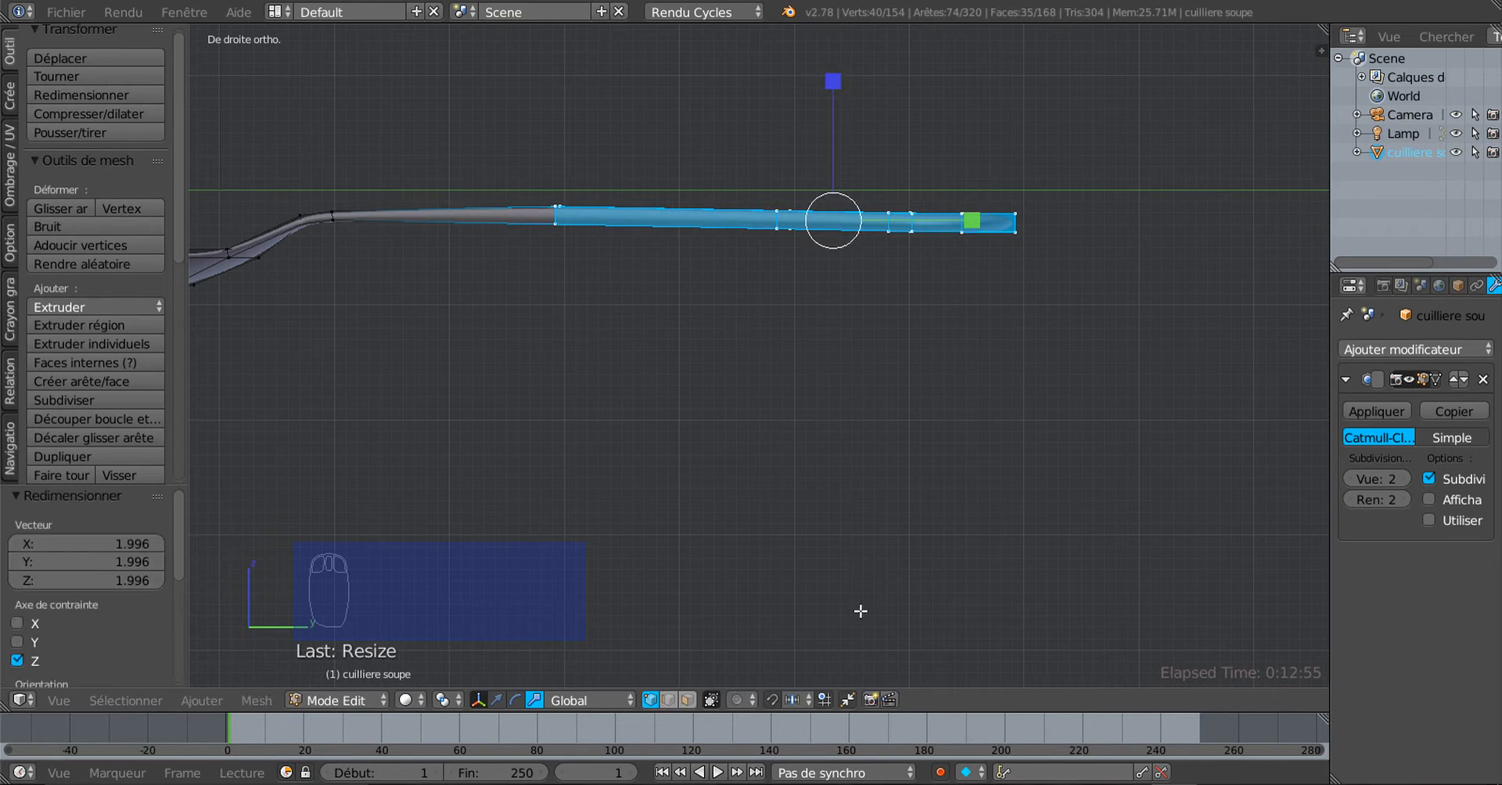
pyautogui.press('Tab')
pyautogui.moveTo(901, 404); pyautogui.dragTo(925, 463, button='middle')
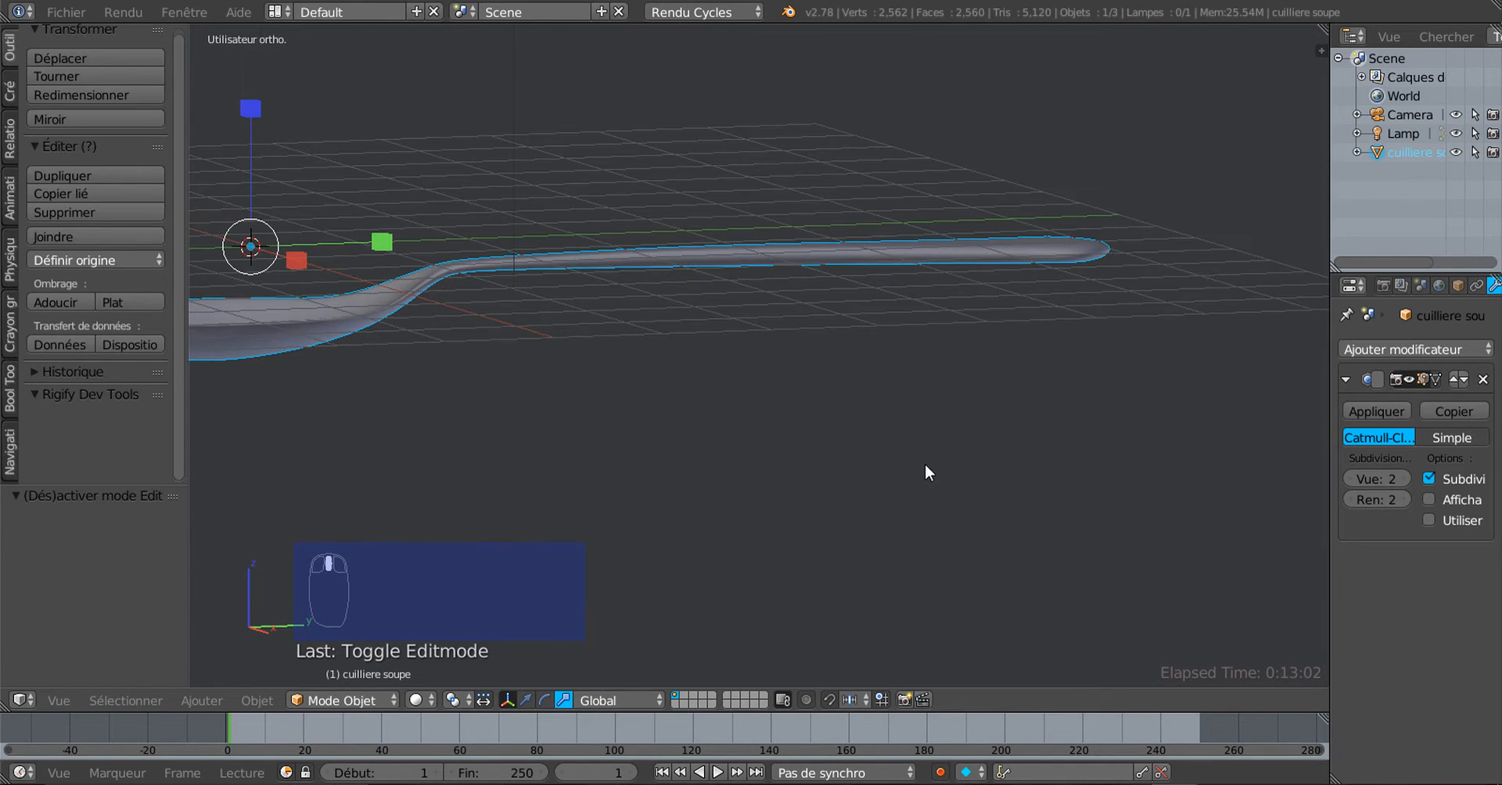
# Thicken the selected handle section slightly more along Z and check the smoothed shape
pyautogui.press('Tab')
pyautogui.moveTo(929, 389); pyautogui.dragTo(806, 338, button='middle')
pyautogui.moveTo(843, 97); pyautogui.dragTo(848, 48)
pyautogui.press('Tab')
pyautogui.scroll(-3, 820, 245)
pyautogui.moveTo(859, 338)
pyautogui.mouseDown(button='middle')
pyautogui.moveTo(871, 449)
pyautogui.moveTo(865, 332)
pyautogui.mouseUp(button='middle')
pyautogui.scroll(3, 866, 332)
pyautogui.press('Tab')
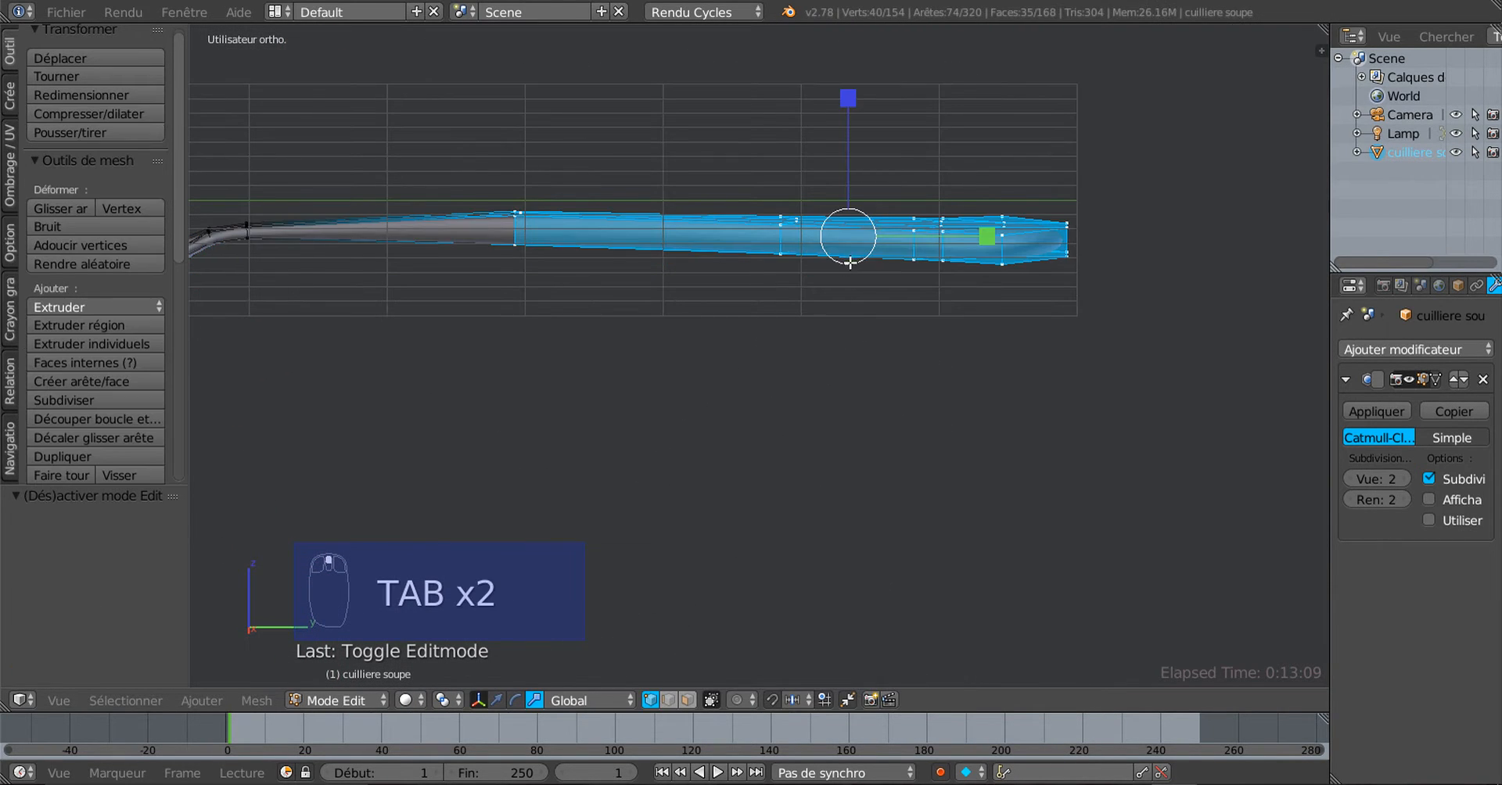
# Add two lengthwise loop cuts along the handle's side edge, left unslid, and check the smoothed spoon
pyautogui.scroll(1, 953, 244)
pyautogui.hotkey('ctrl', 'r')
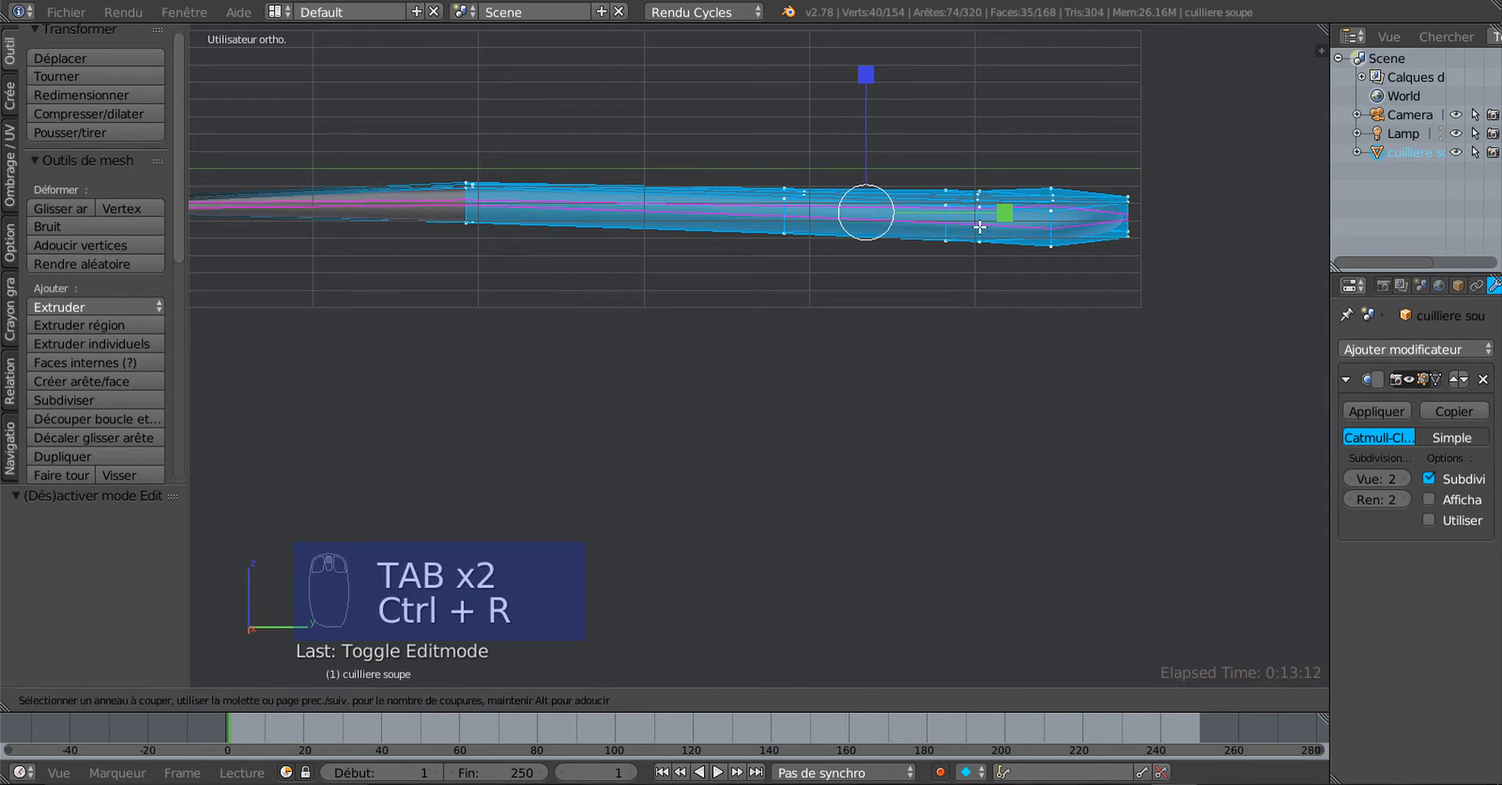
pyautogui.scroll(2, 979, 227)
pyautogui.scroll(-1, 979, 227)
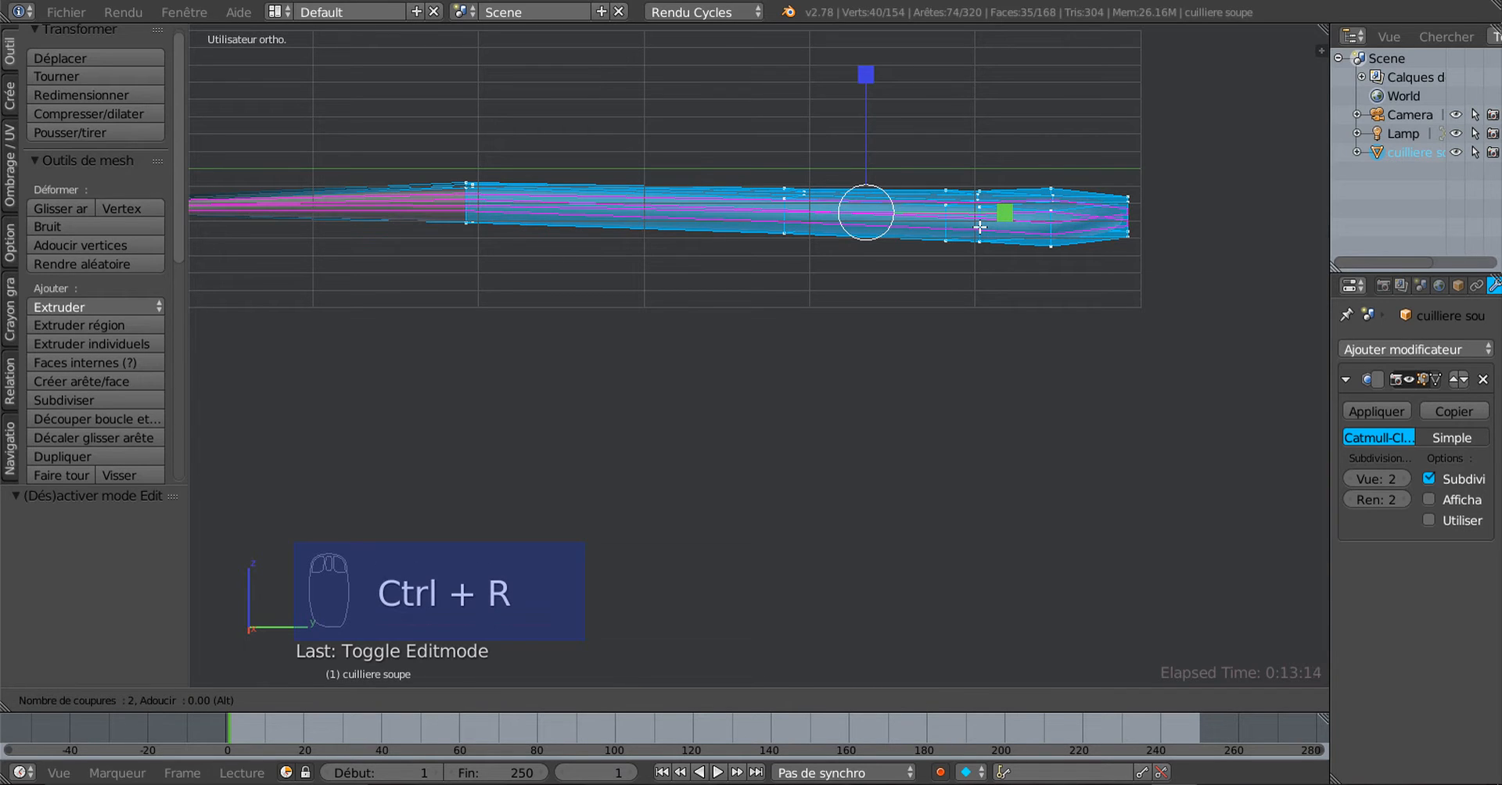
pyautogui.click(980, 227)
pyautogui.rightClick(979, 227)
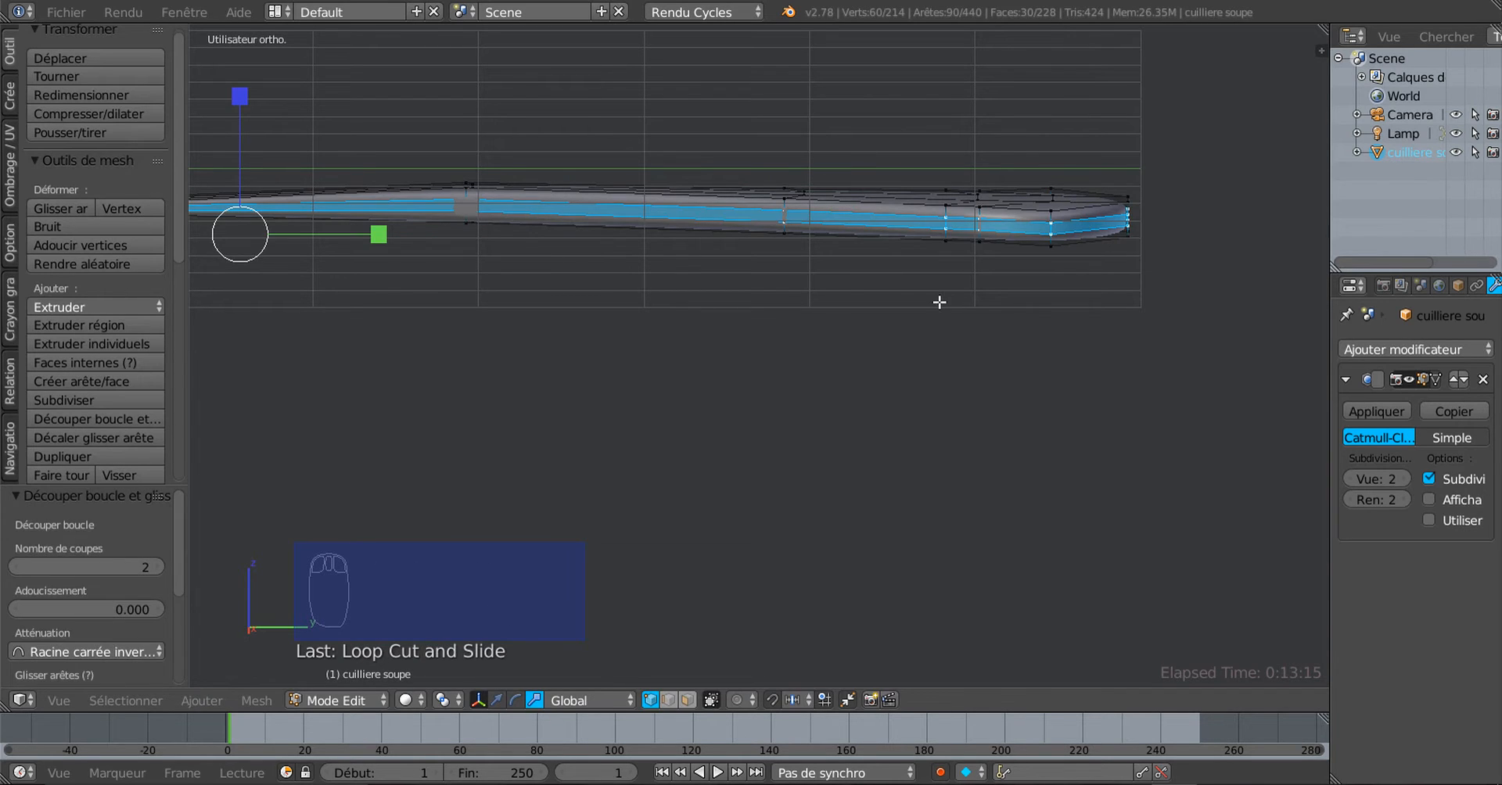
pyautogui.press('Tab')
pyautogui.moveTo(939, 302); pyautogui.dragTo(988, 288, button='middle')
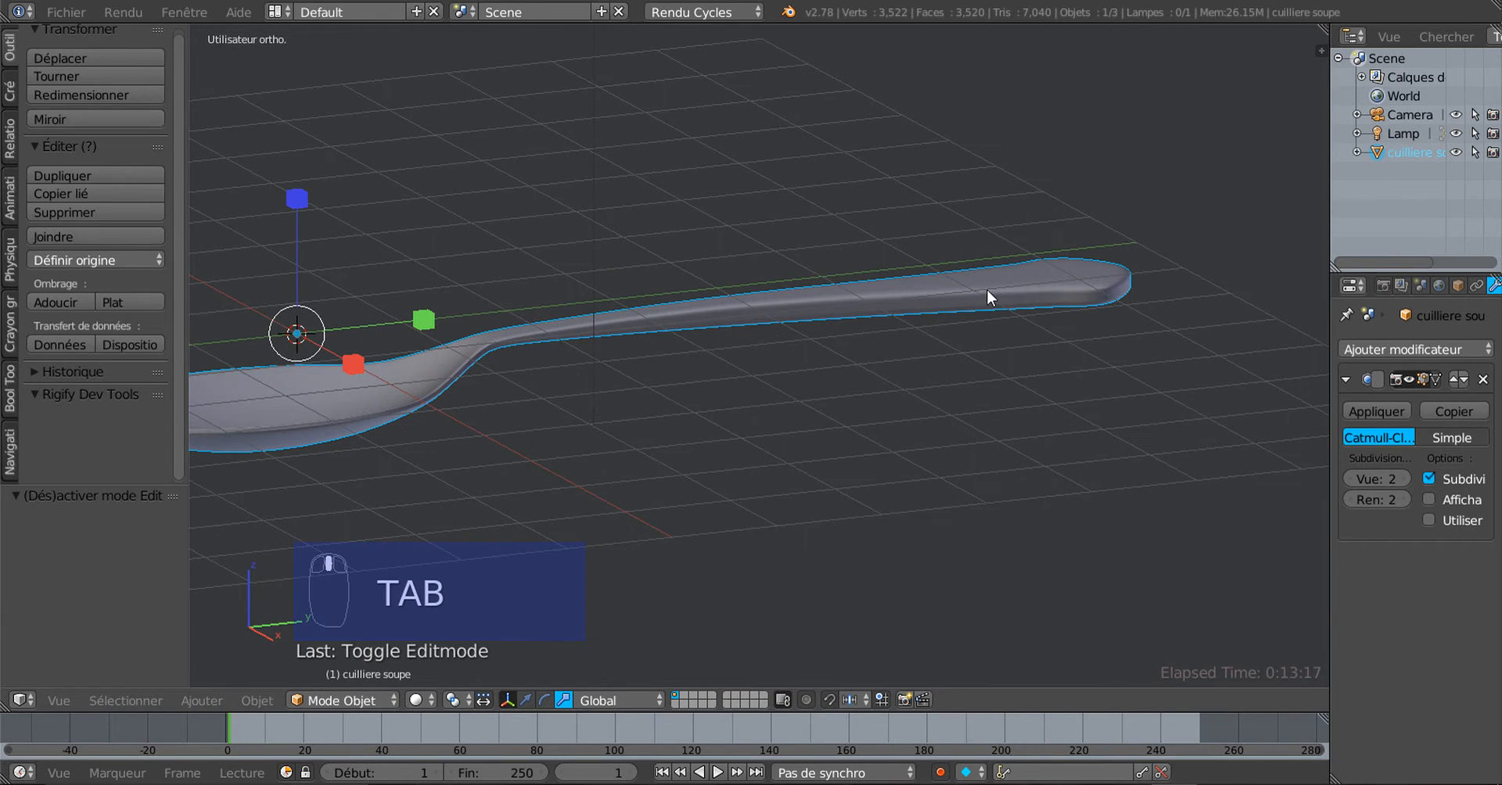
pyautogui.moveTo(596, 372); pyautogui.dragTo(747, 449, button='middle')
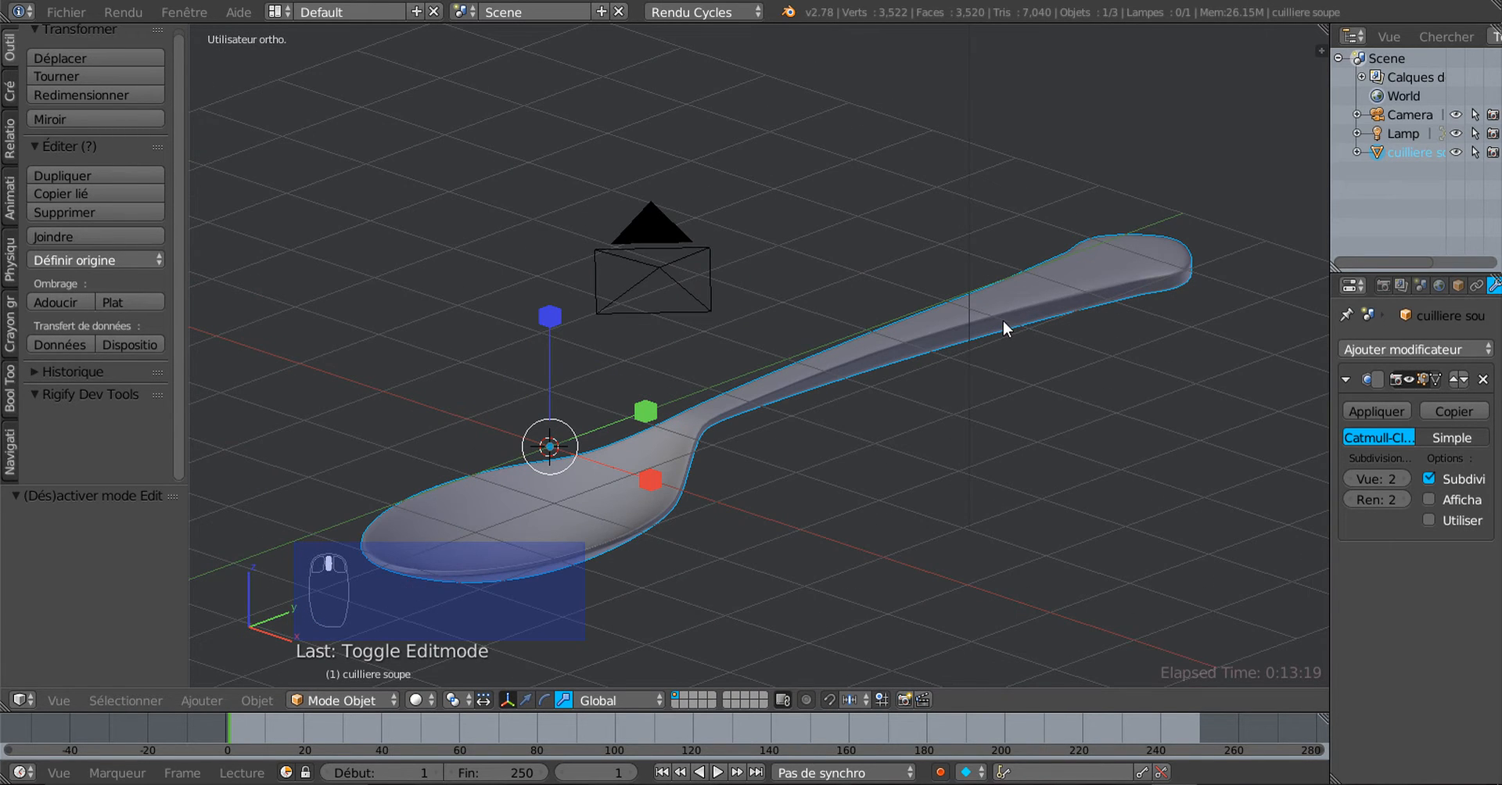
# Circle-select only the mid-handle vertex loop and scale it along Z to about 0.82, checking the smoothed result
pyautogui.moveTo(1003, 321); pyautogui.dragTo(799, 318, button='middle')
pyautogui.press('Tab')
pyautogui.press('z')
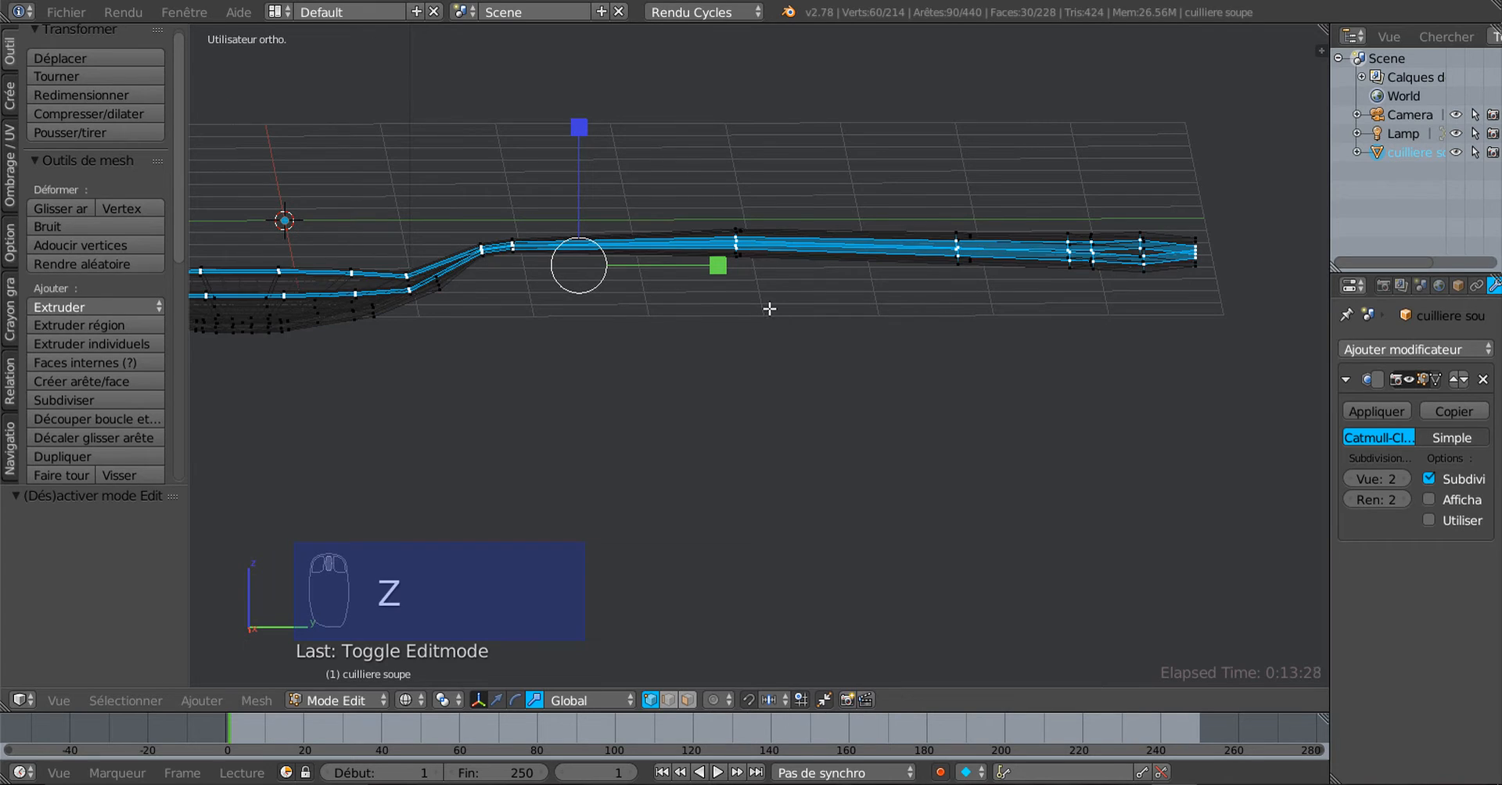
pyautogui.press('a')
pyautogui.press('c')
pyautogui.click(738, 241)
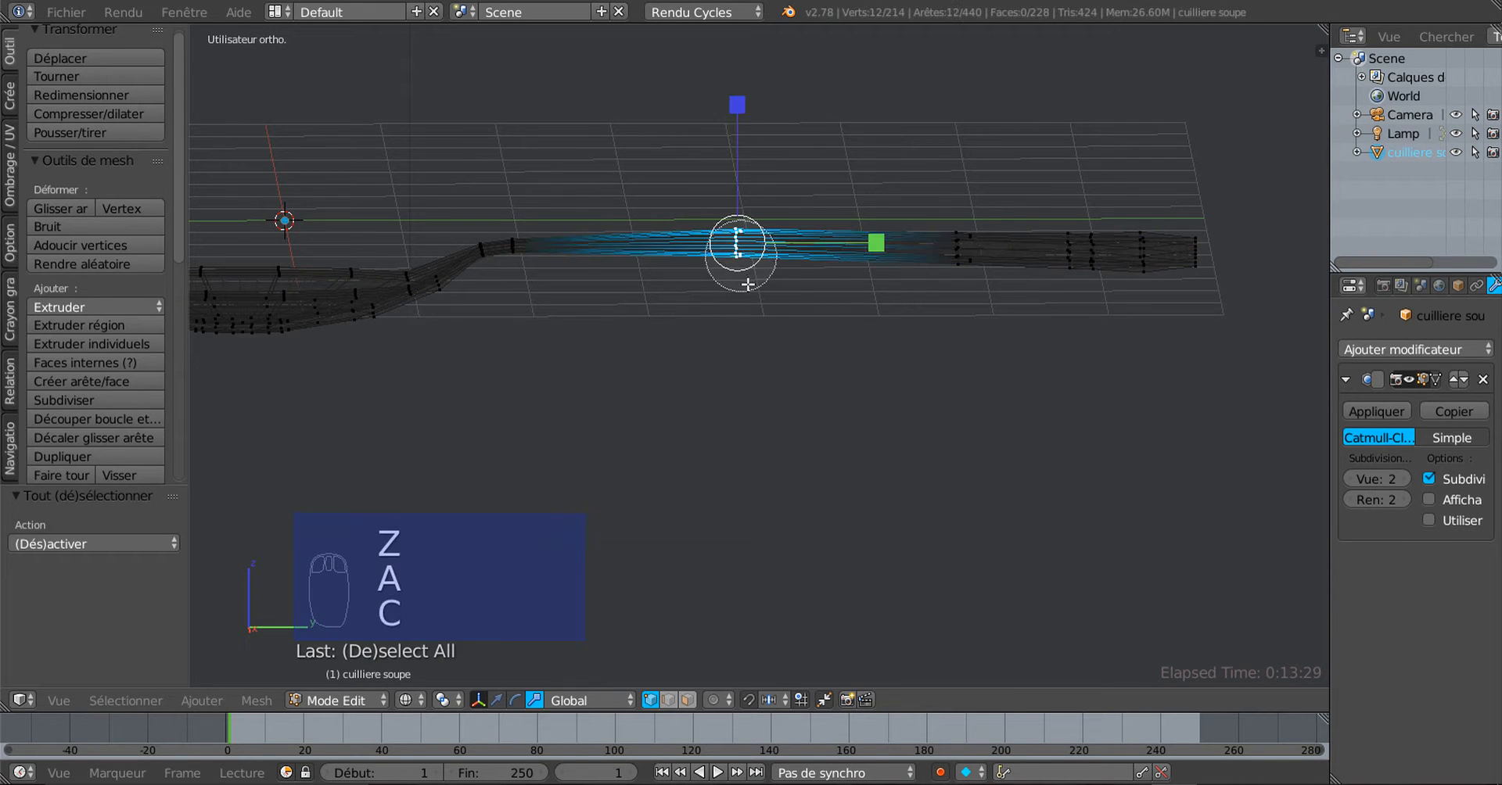
pyautogui.rightClick(740, 243)
pyautogui.moveTo(798, 392); pyautogui.dragTo(795, 375, button='middle')
pyautogui.press('z')
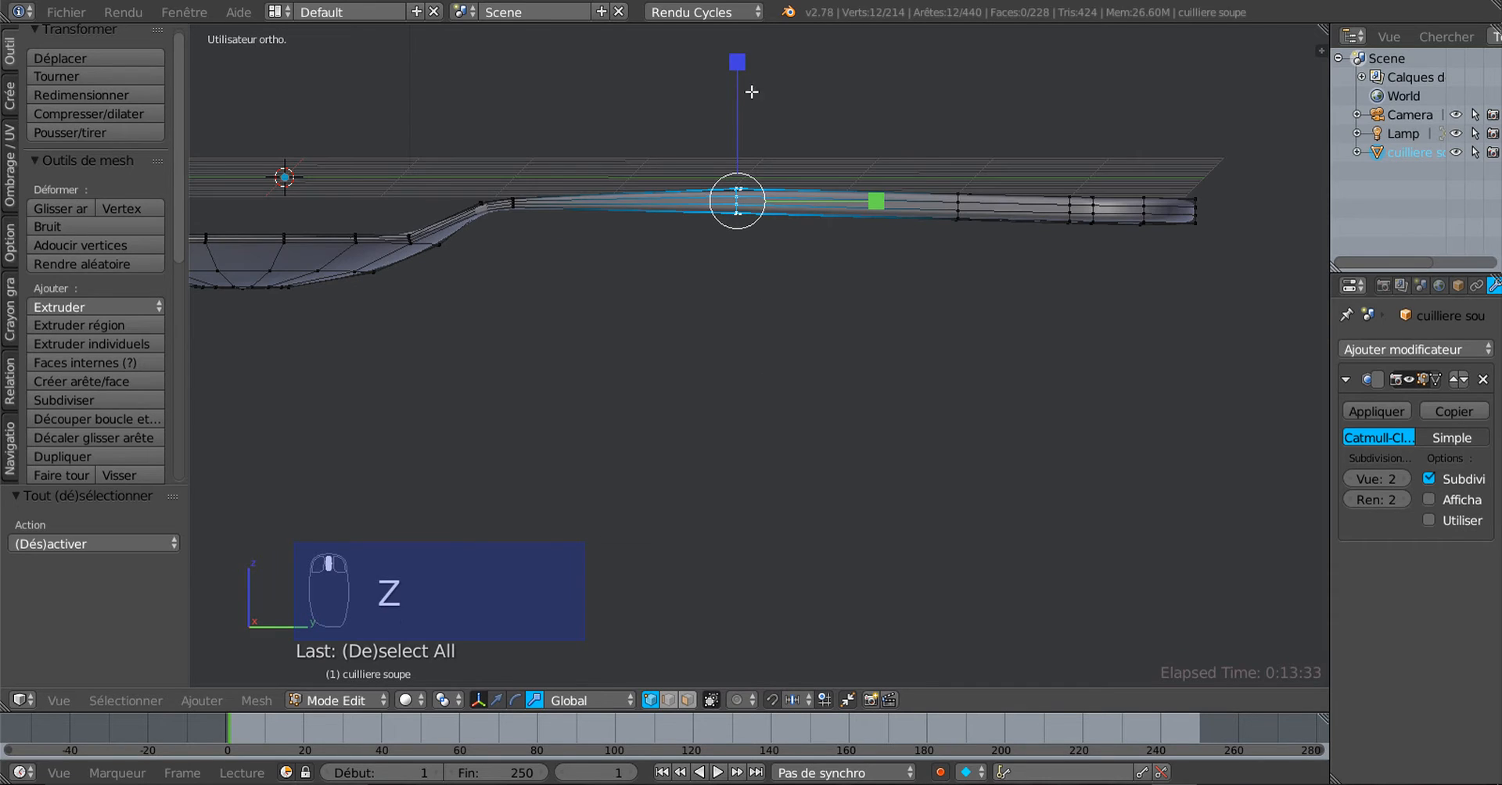
pyautogui.moveTo(742, 69); pyautogui.dragTo(742, 78)
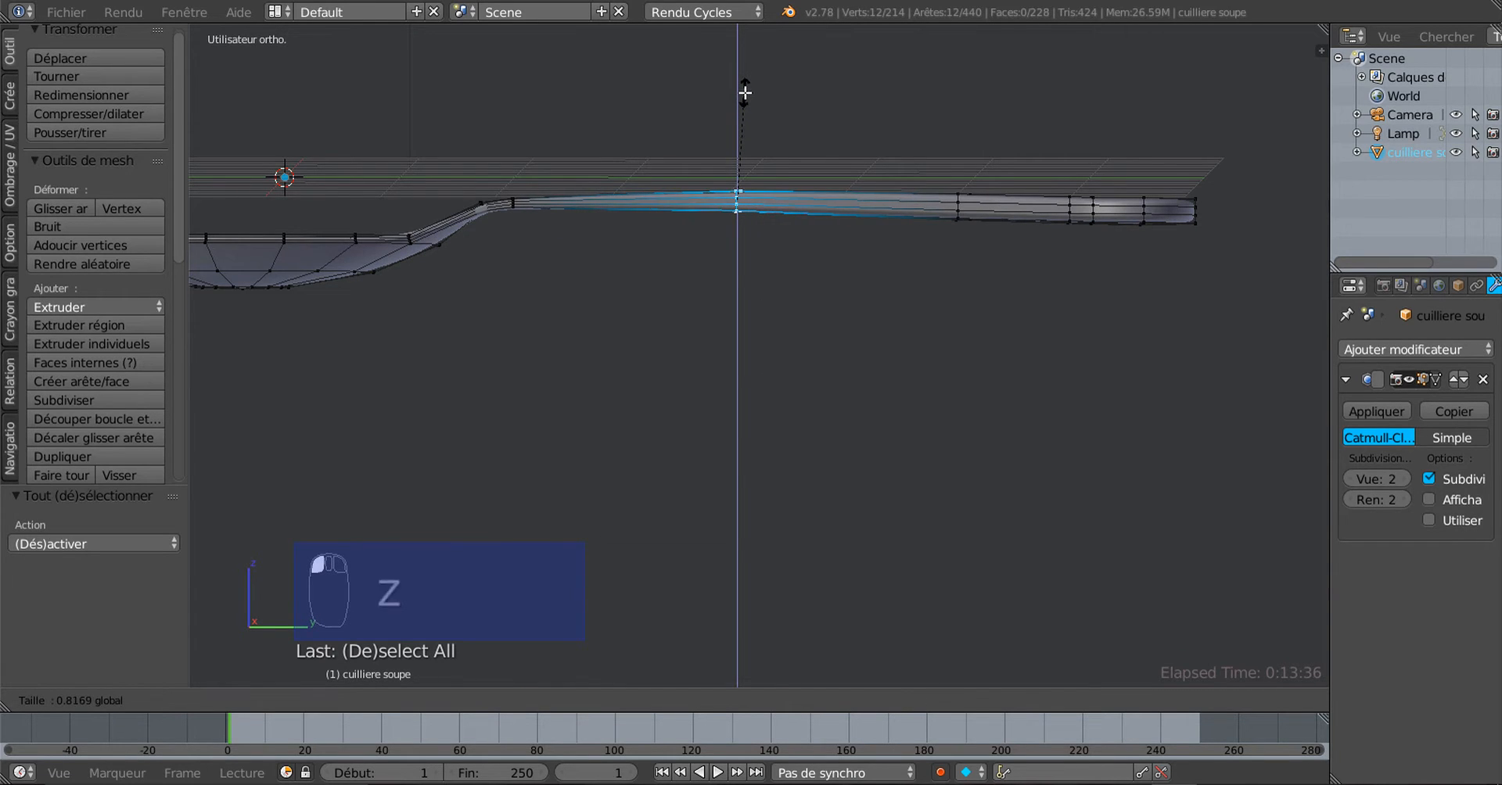
pyautogui.click(746, 97)
pyautogui.press('Tab')
pyautogui.moveTo(738, 171); pyautogui.dragTo(1131, 262, button='middle')
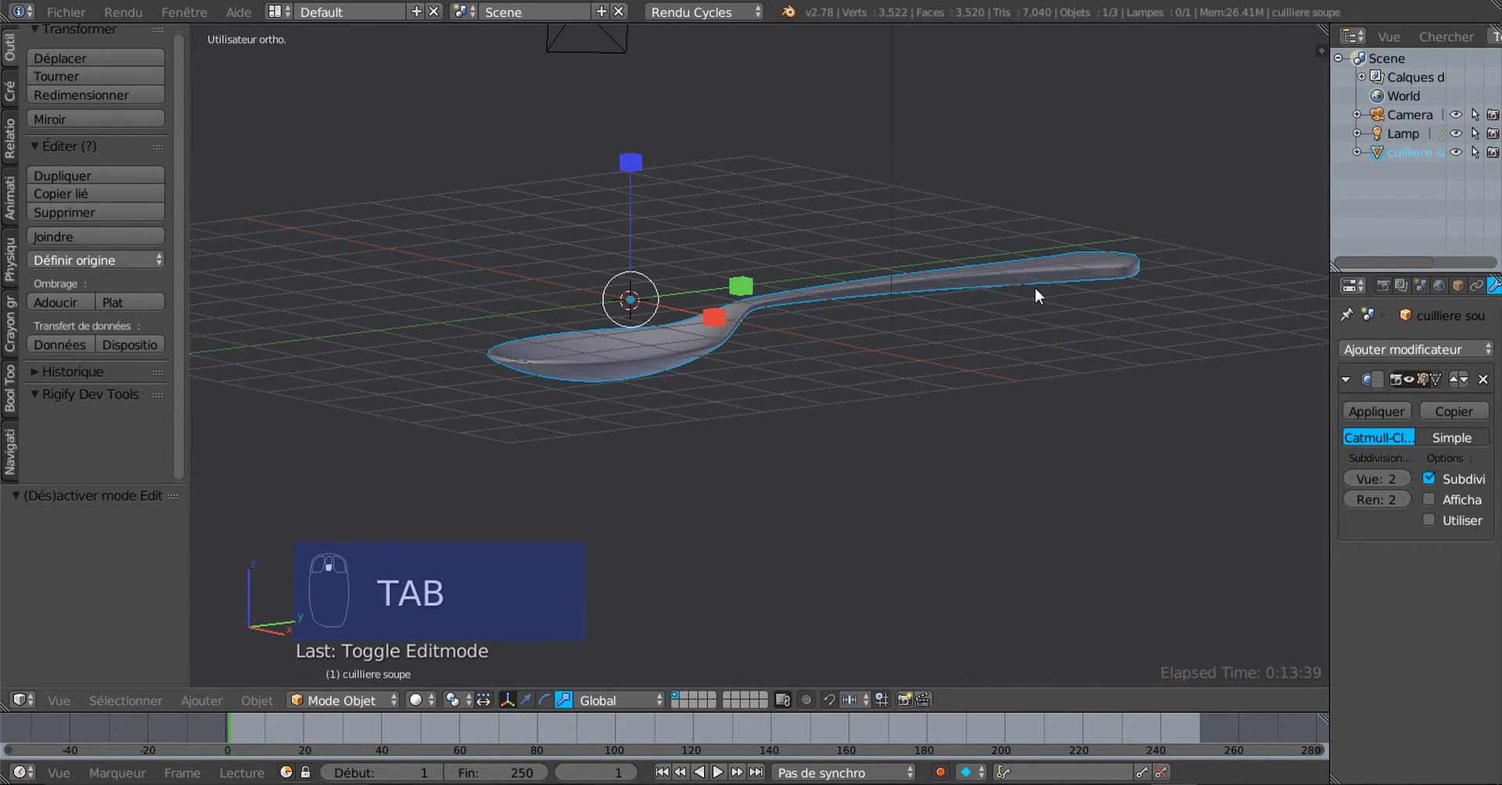
# Add three single lengthwise loop cuts across the handle's upper face, one between each pair of existing edges, left unslid
pyautogui.moveTo(1035, 288); pyautogui.dragTo(791, 353, button='middle')
pyautogui.press('Tab')
pyautogui.moveTo(785, 443); pyautogui.dragTo(770, 437, button='middle')
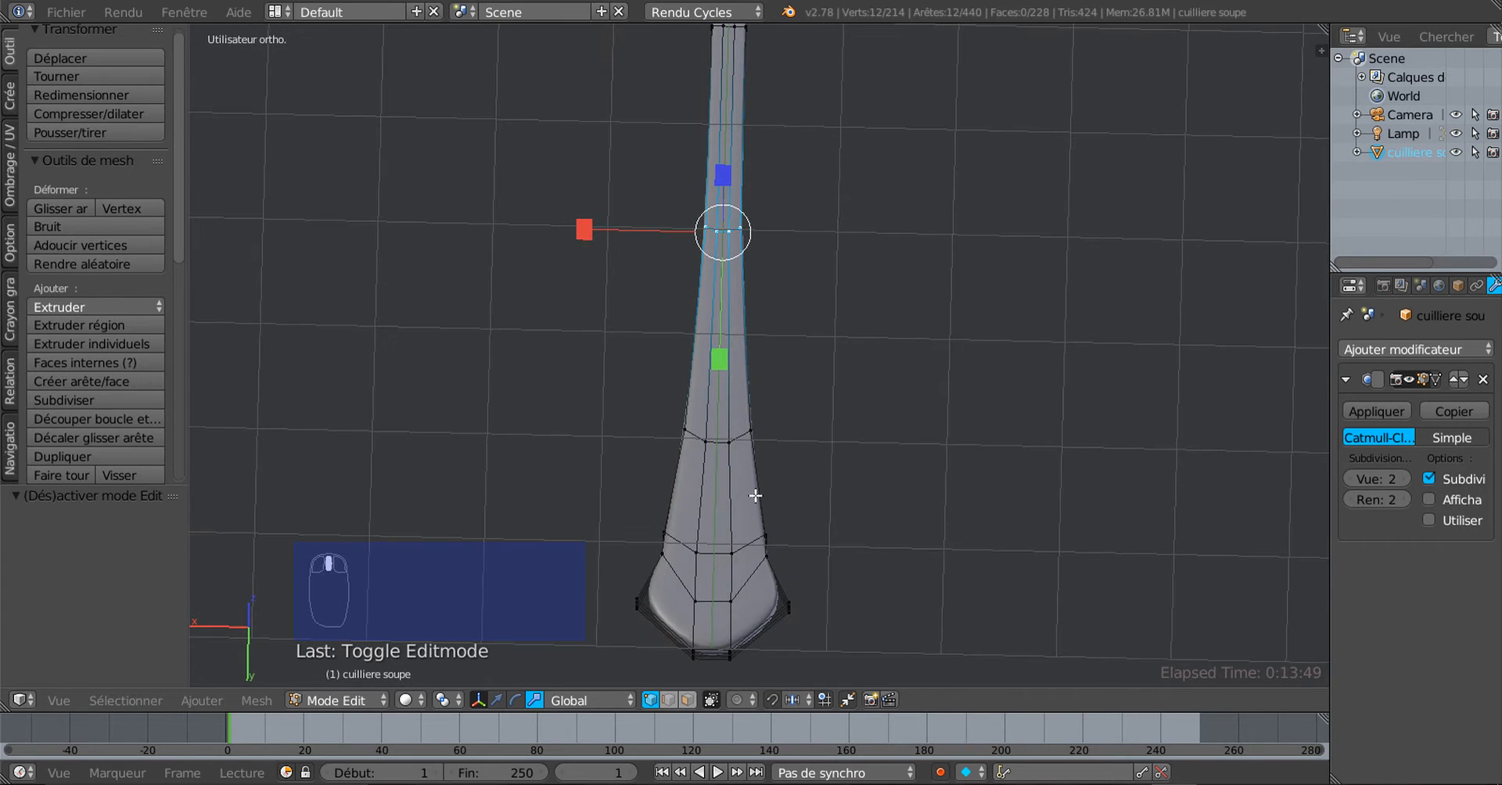
pyautogui.moveTo(755, 495); pyautogui.dragTo(754, 497, button='middle')
pyautogui.hotkey('ctrl', 'r')
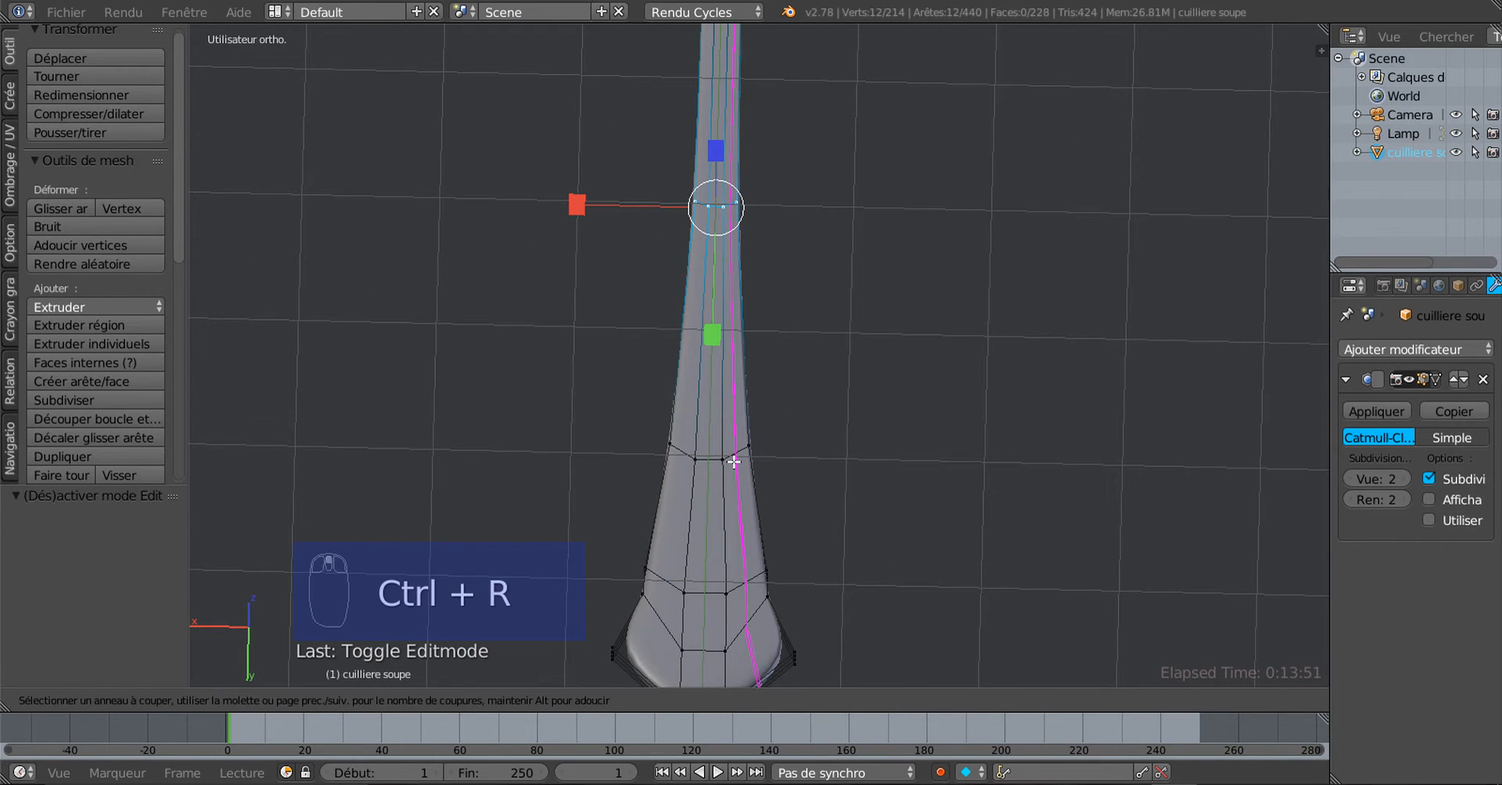
pyautogui.click(733, 461)
pyautogui.rightClick(734, 461)
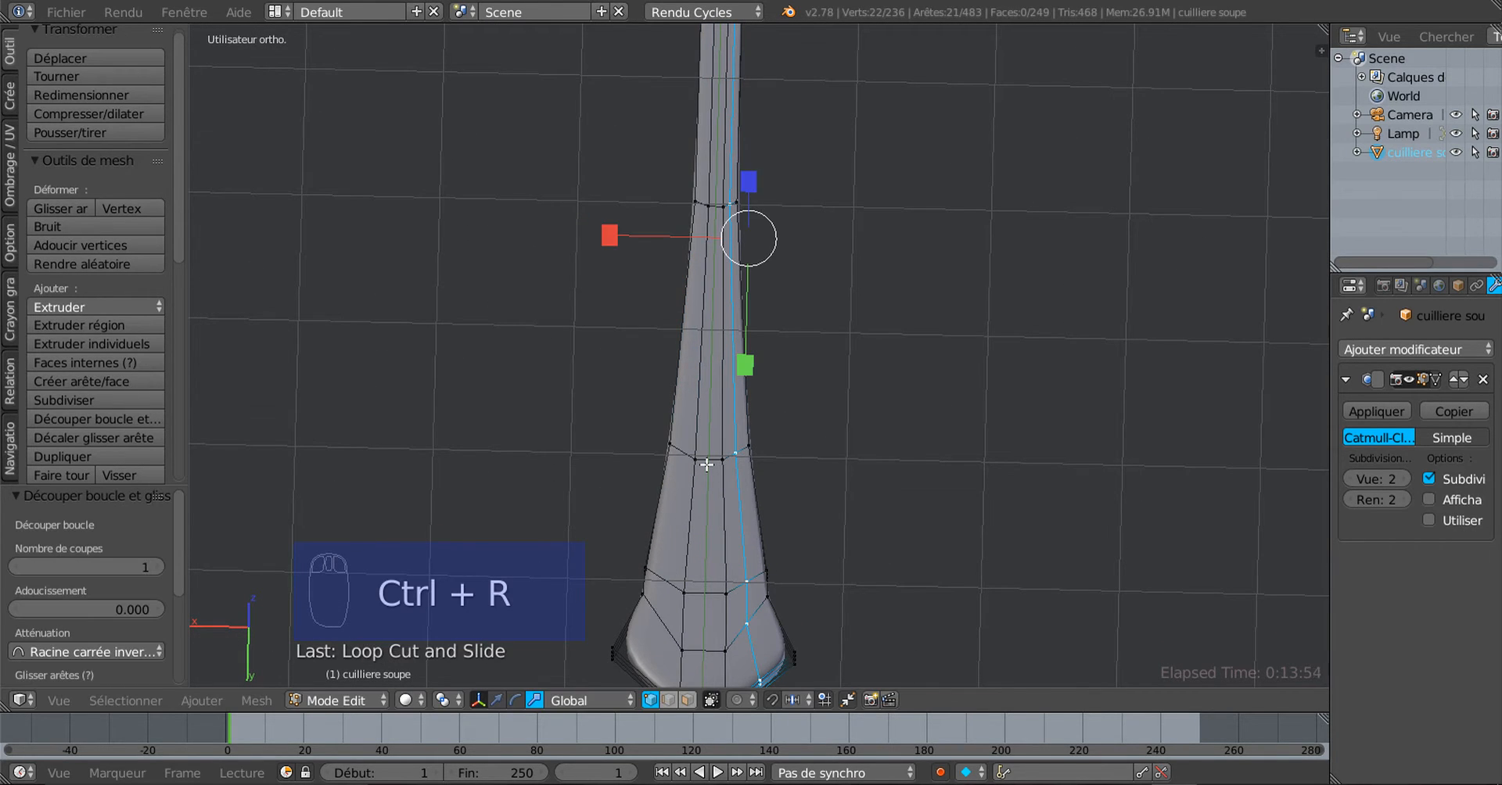
pyautogui.hotkey('ctrl', 'r')
pyautogui.click(707, 465)
pyautogui.rightClick(706, 464)
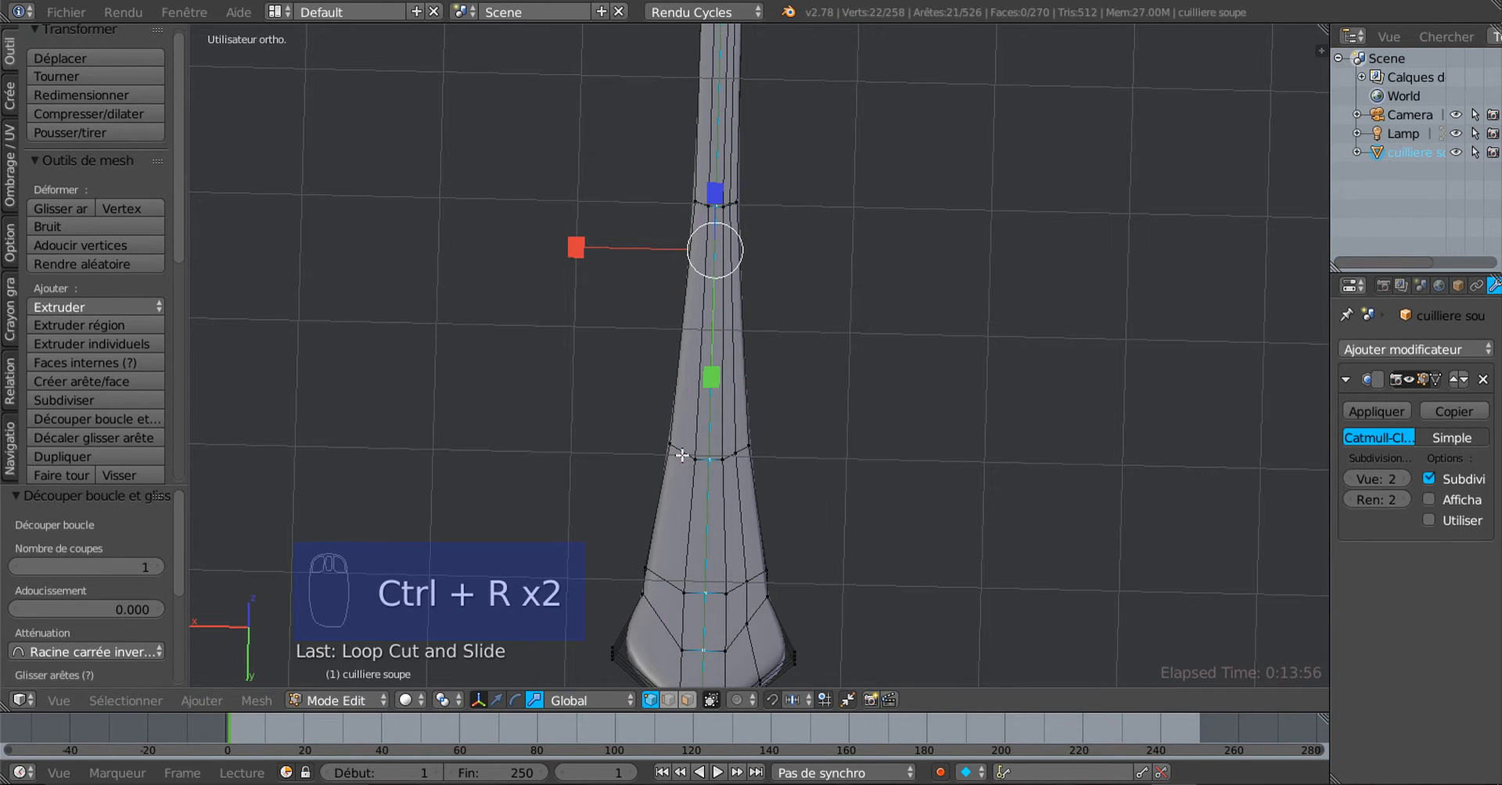
pyautogui.hotkey('ctrl', 'r')
pyautogui.click(682, 456)
pyautogui.rightClick(682, 455)
# Switch to edge selection and select the three new lengthwise edge lines on the two segments between mid-handle and the flared end
pyautogui.moveTo(795, 470); pyautogui.dragTo(794, 445, button='middle')
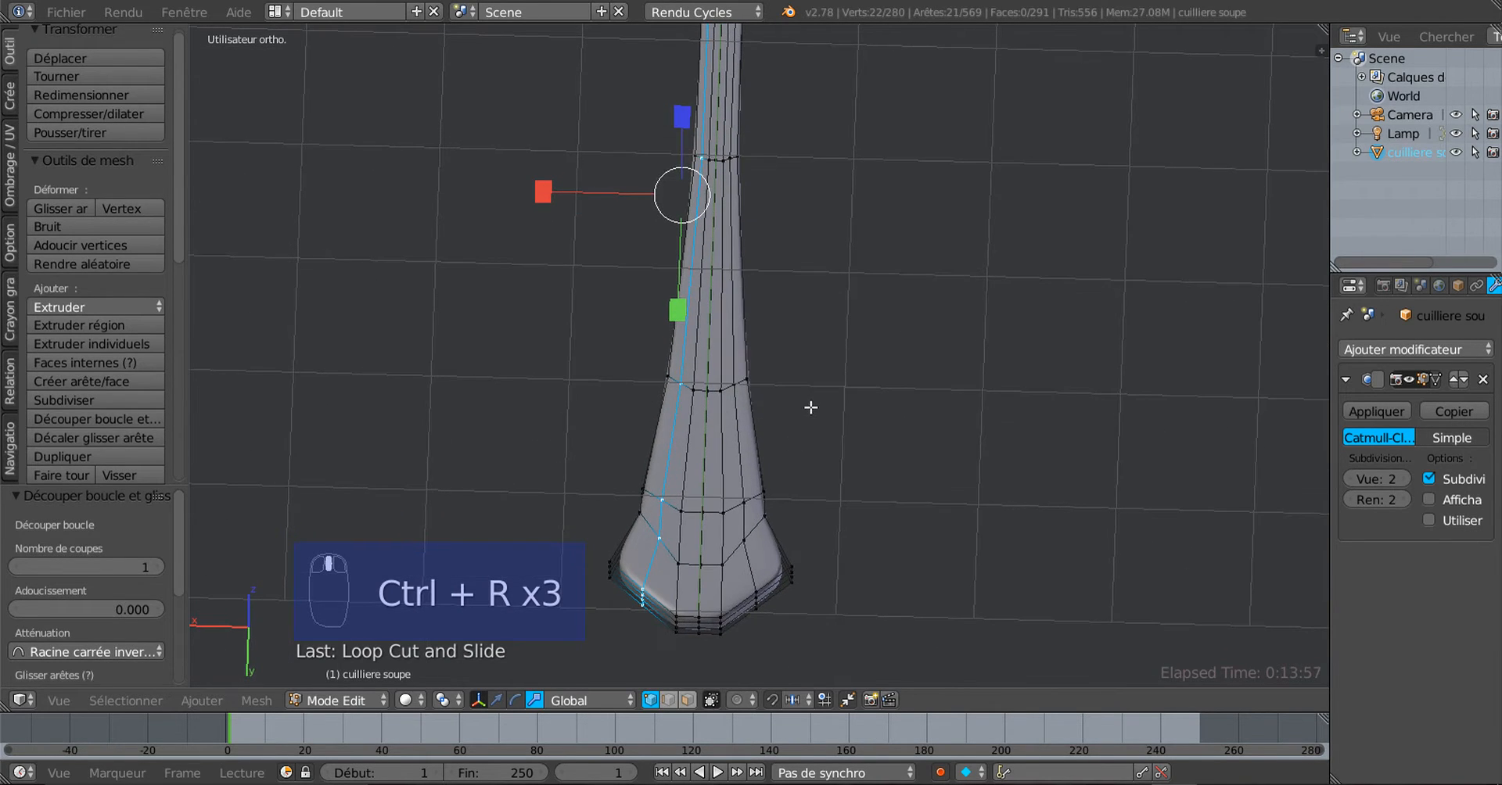
pyautogui.scroll(3, 810, 408)
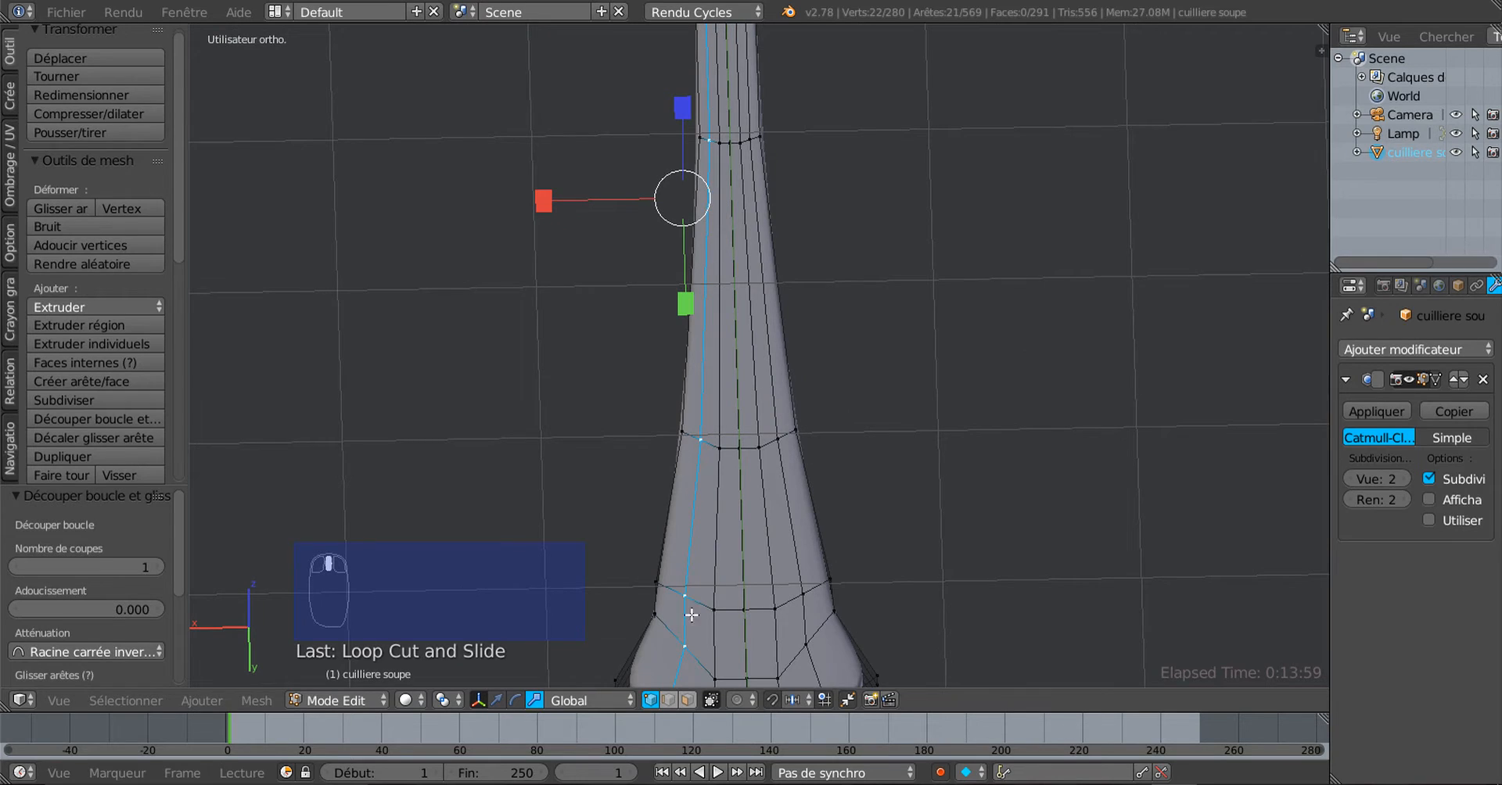
pyautogui.click(669, 700)
pyautogui.keyDown('shift'); pyautogui.moveTo(860, 418); pyautogui.dragTo(862, 461, button='middle'); pyautogui.keyUp('shift')
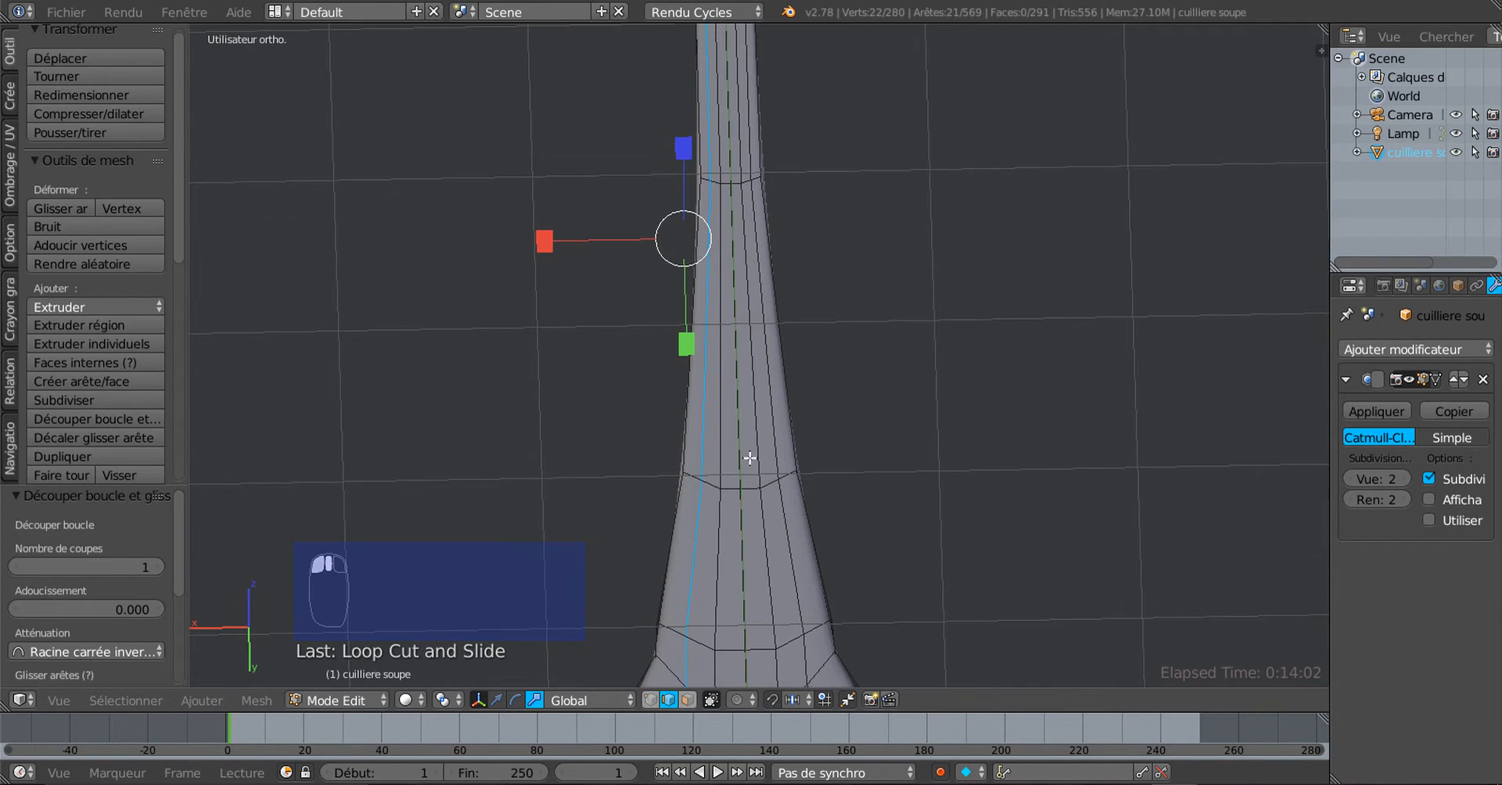
pyautogui.rightClick(704, 503)
pyautogui.keyDown('shift'); pyautogui.rightClick(706, 433); pyautogui.keyUp('shift')
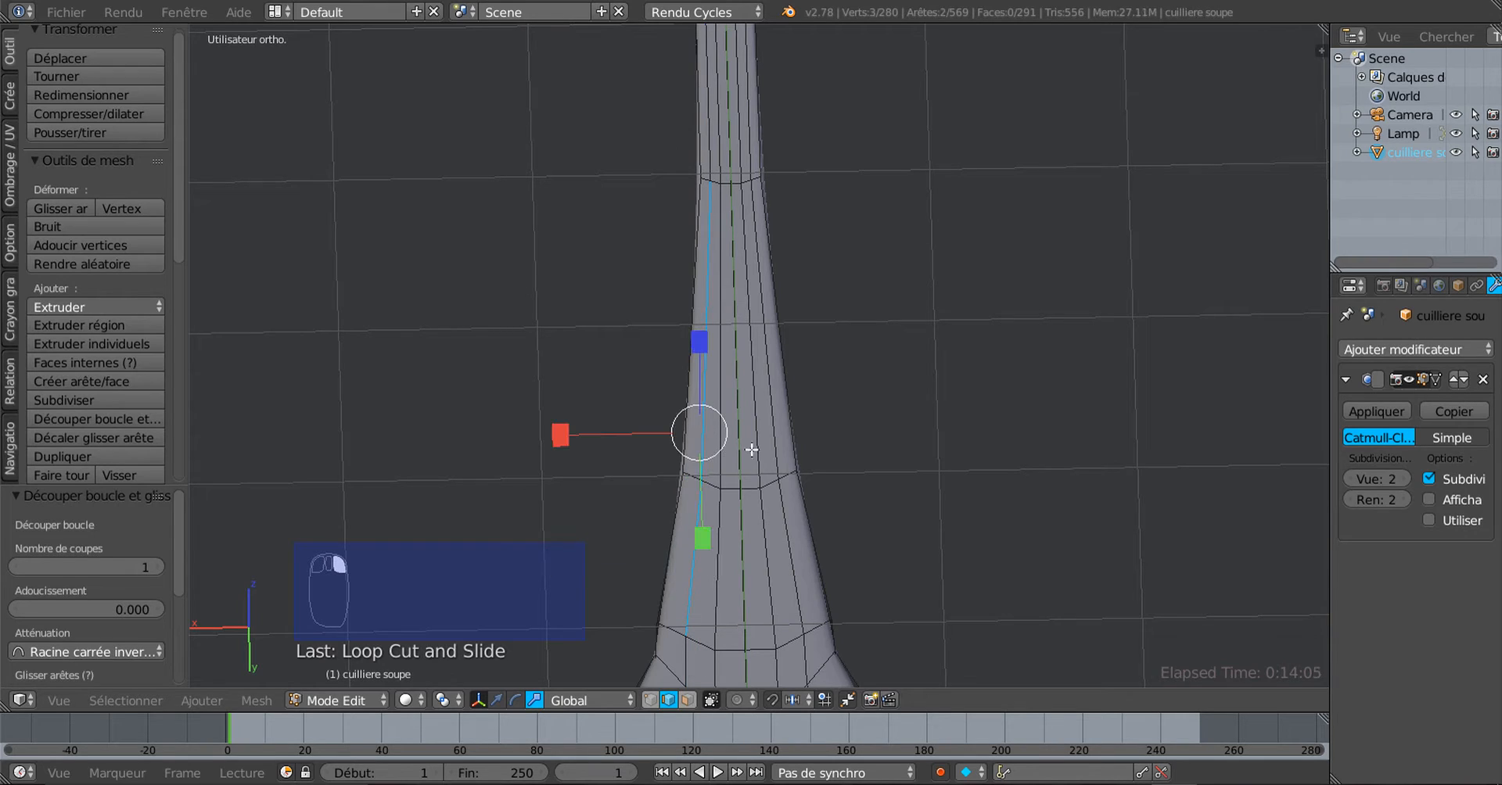
pyautogui.keyDown('shift'); pyautogui.rightClick(740, 562); pyautogui.keyUp('shift')
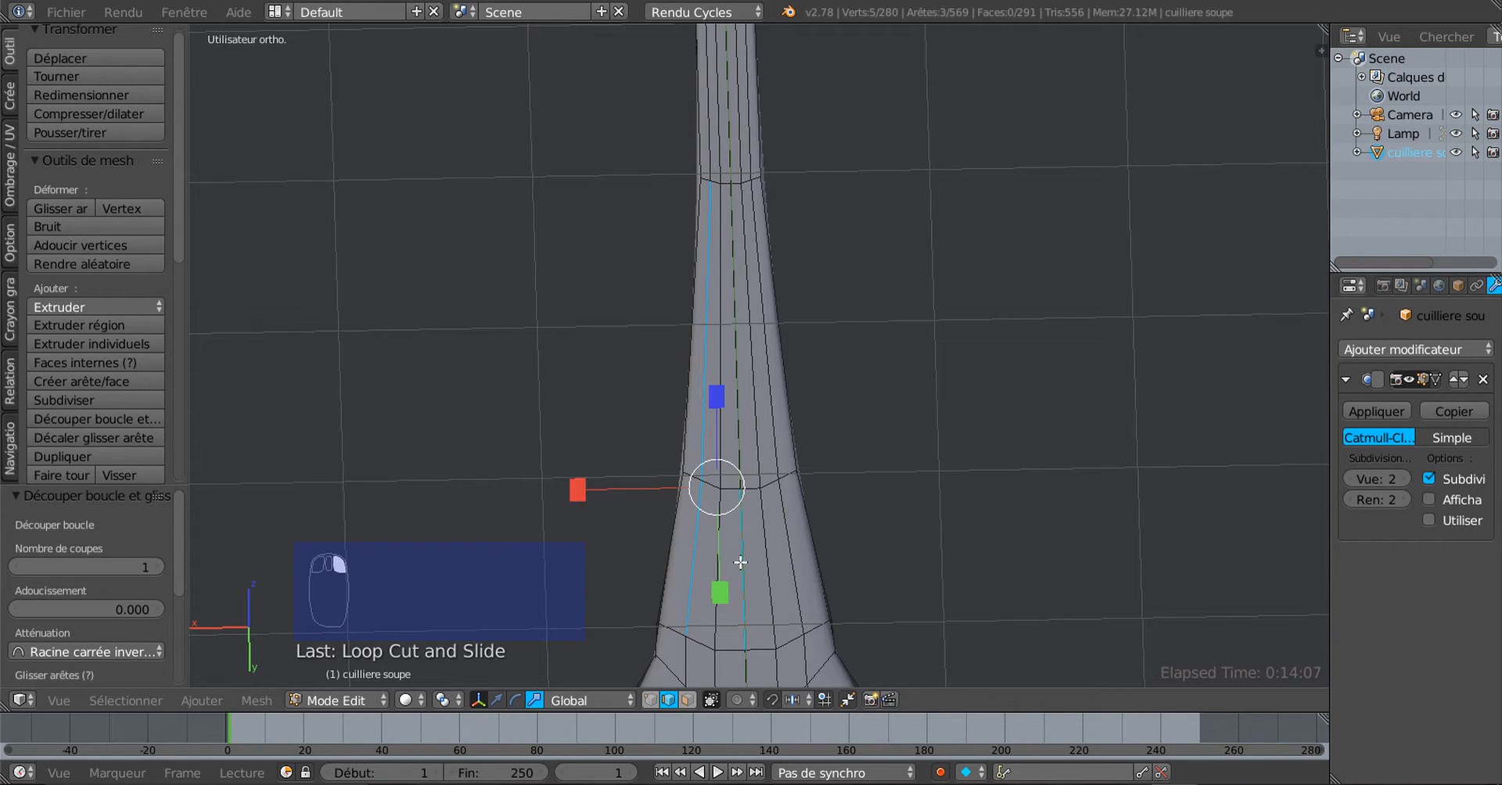
pyautogui.keyDown('shift'); pyautogui.rightClick(790, 554); pyautogui.keyUp('shift')
pyautogui.keyDown('shift'); pyautogui.rightClick(778, 438); pyautogui.keyUp('shift')
pyautogui.keyDown('shift'); pyautogui.rightClick(740, 428); pyautogui.keyUp('shift')
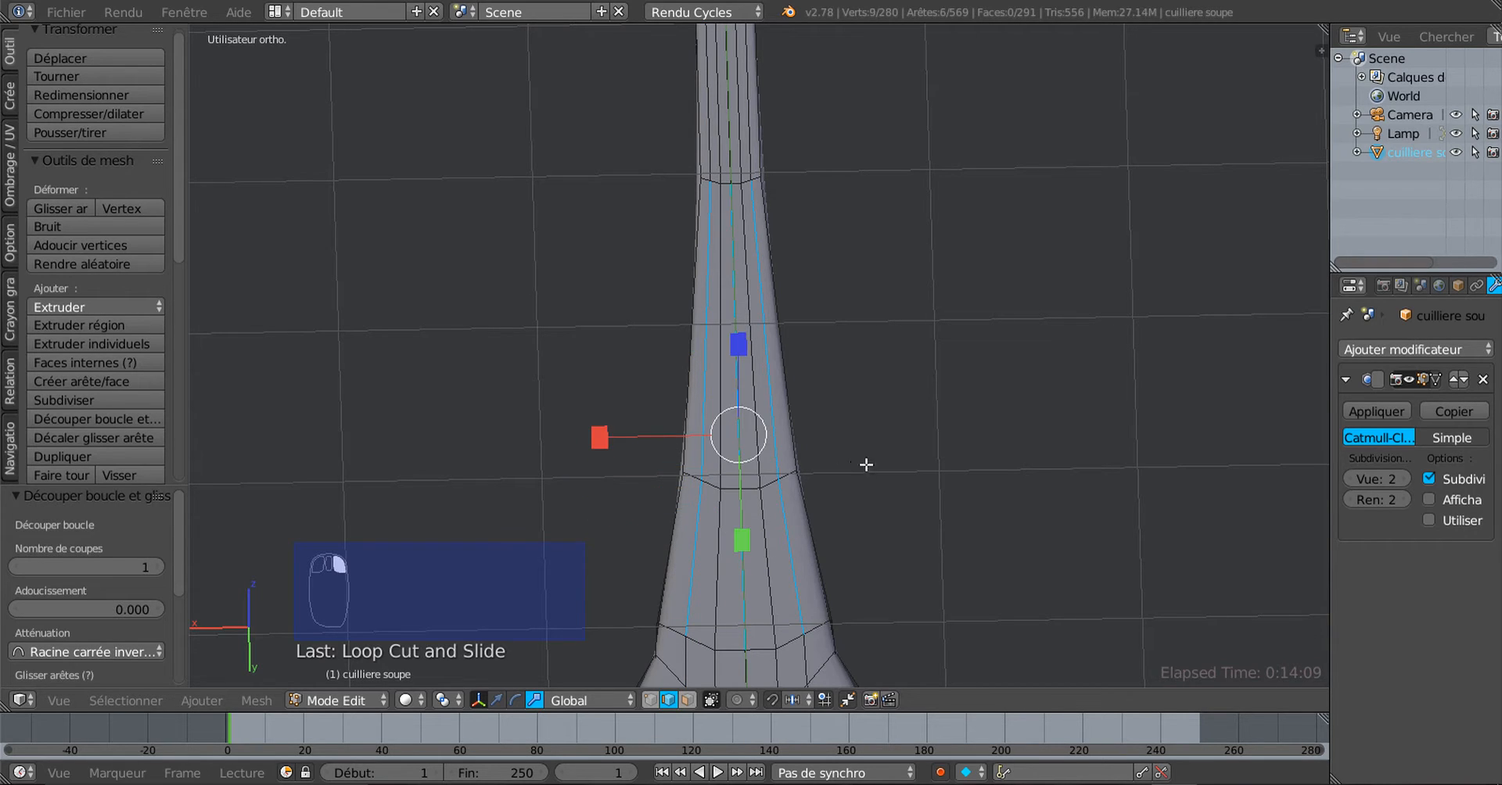
# Add the three matching edges between mid-handle and the bowl neck to the selection and raise all selected edges slightly along Z
pyautogui.moveTo(865, 463); pyautogui.dragTo(784, 417, button='middle')
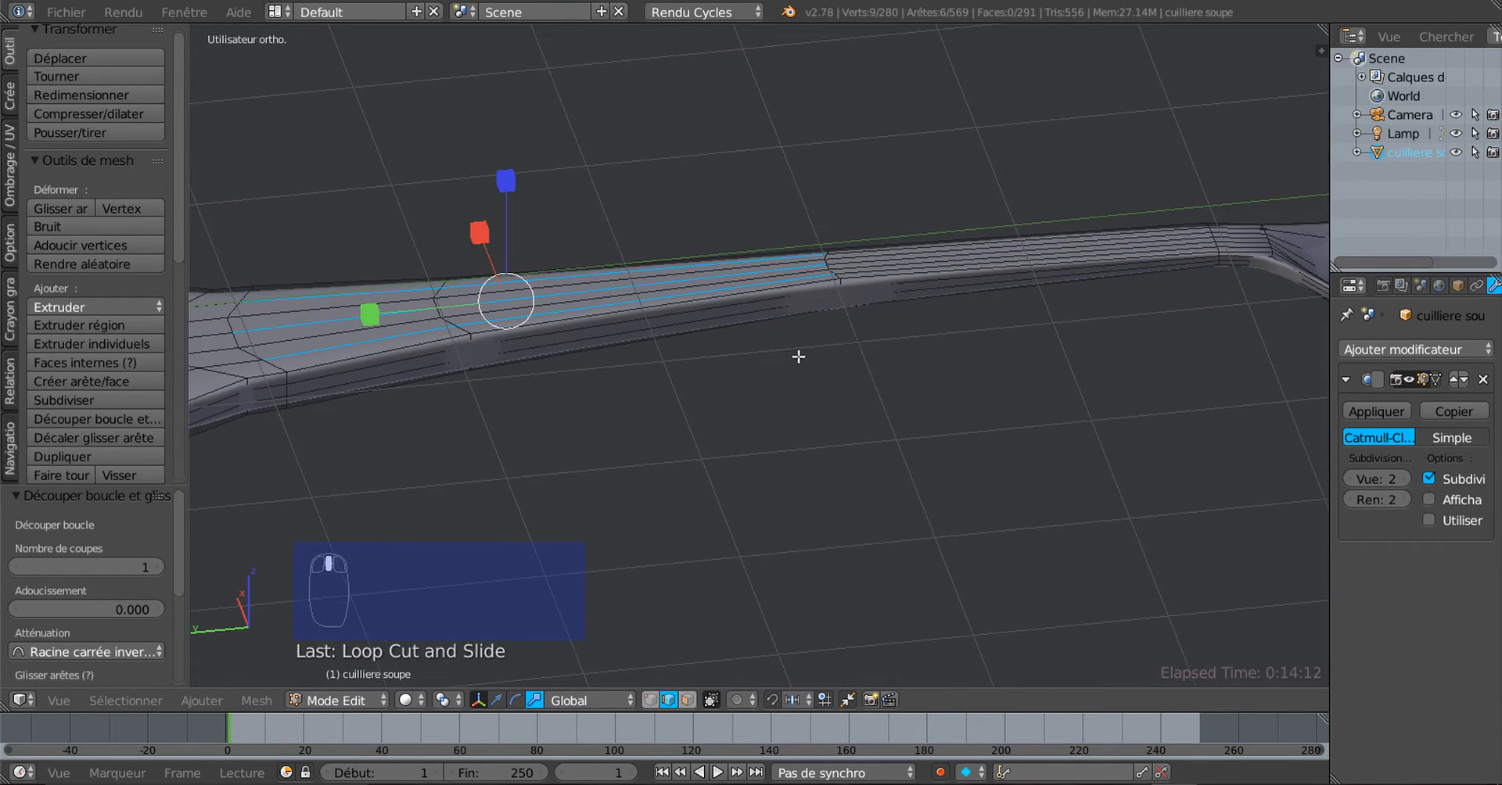
pyautogui.moveTo(798, 357); pyautogui.dragTo(789, 438, button='middle')
pyautogui.keyDown('shift'); pyautogui.rightClick(791, 418); pyautogui.keyUp('shift')
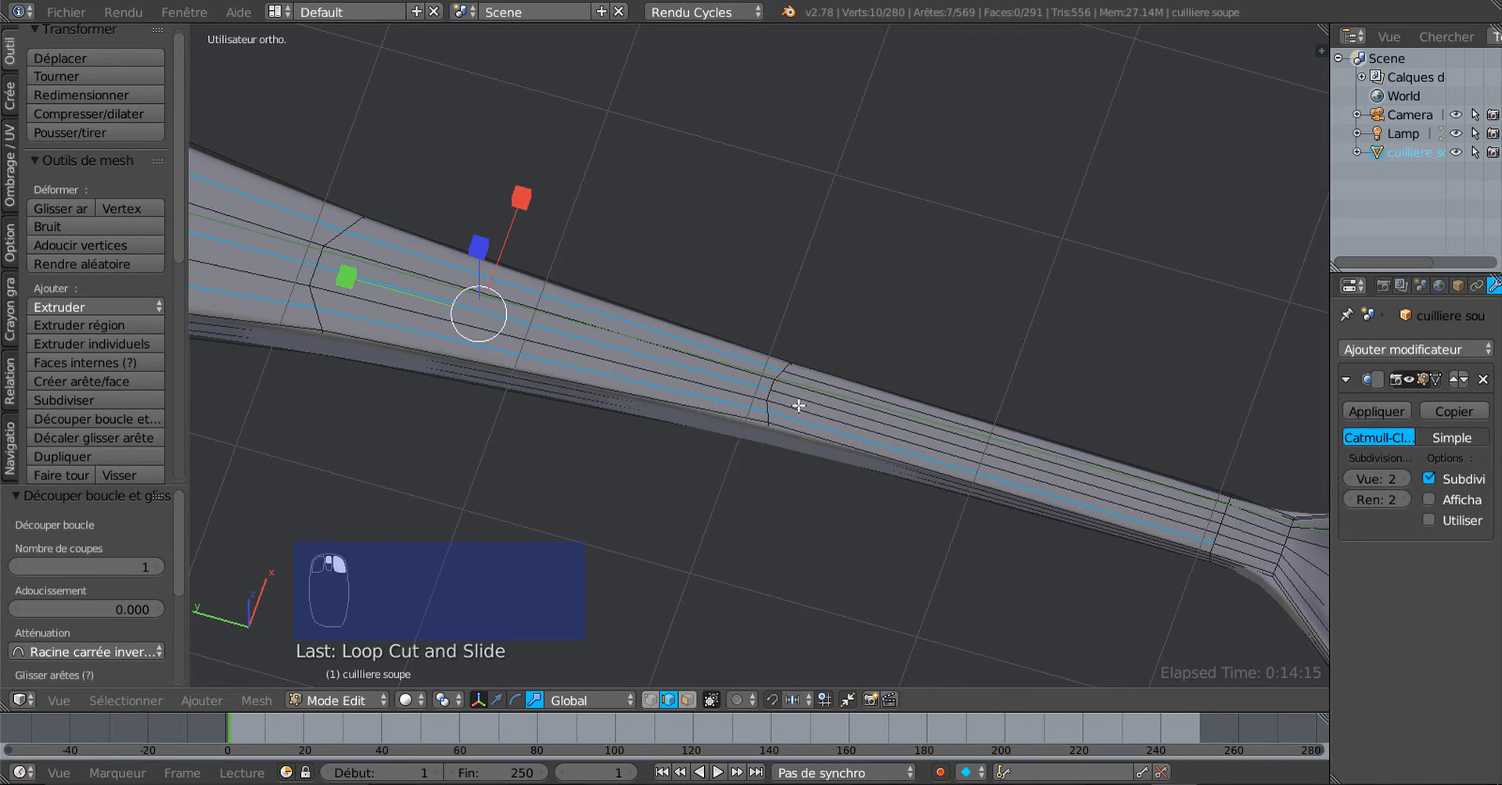
pyautogui.keyDown('shift'); pyautogui.rightClick(802, 397); pyautogui.keyUp('shift')
pyautogui.keyDown('shift'); pyautogui.rightClick(809, 386); pyautogui.keyUp('shift')
pyautogui.scroll(-3, 783, 438)
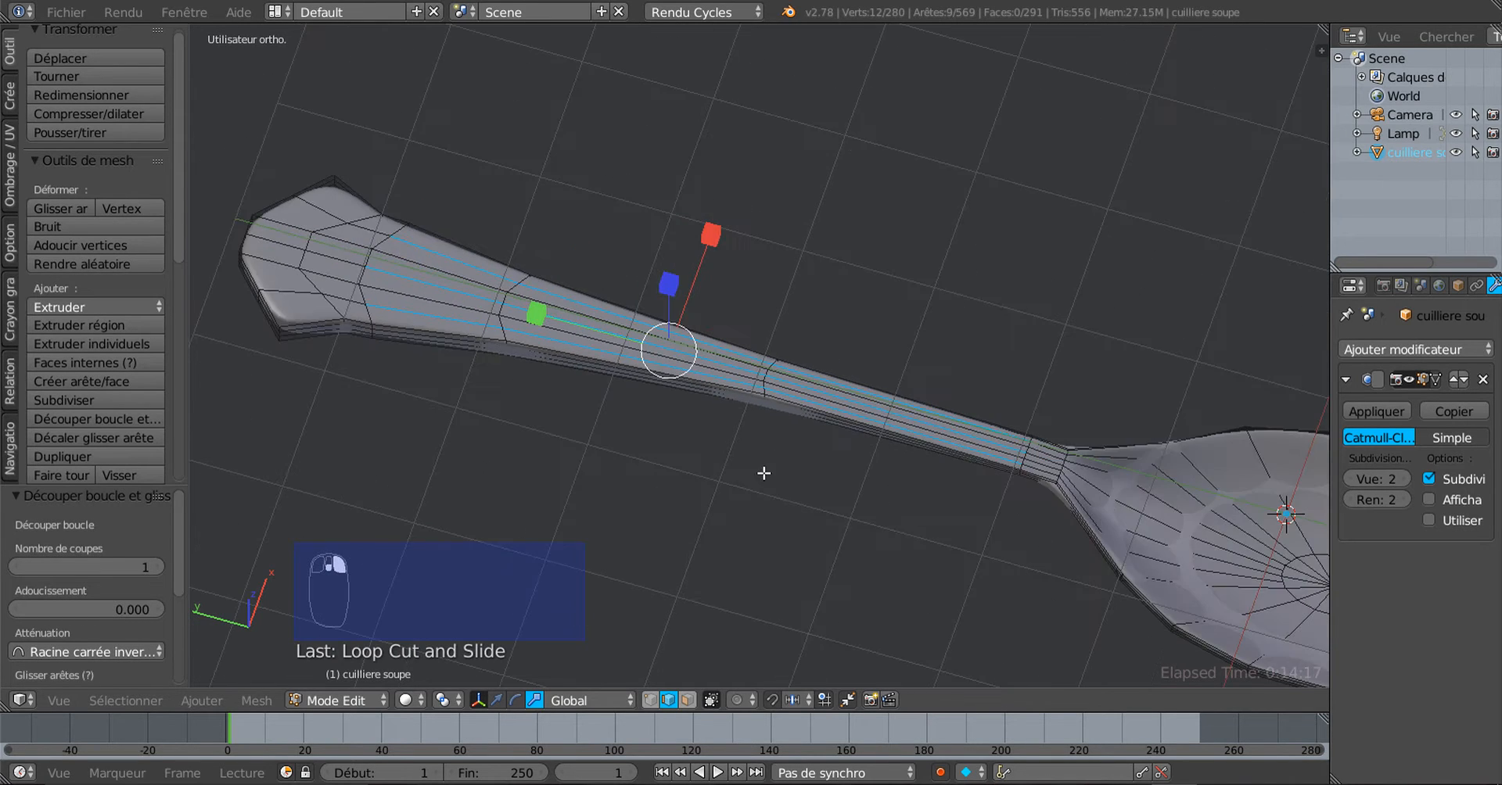
pyautogui.moveTo(764, 469); pyautogui.dragTo(1019, 406, button='middle')
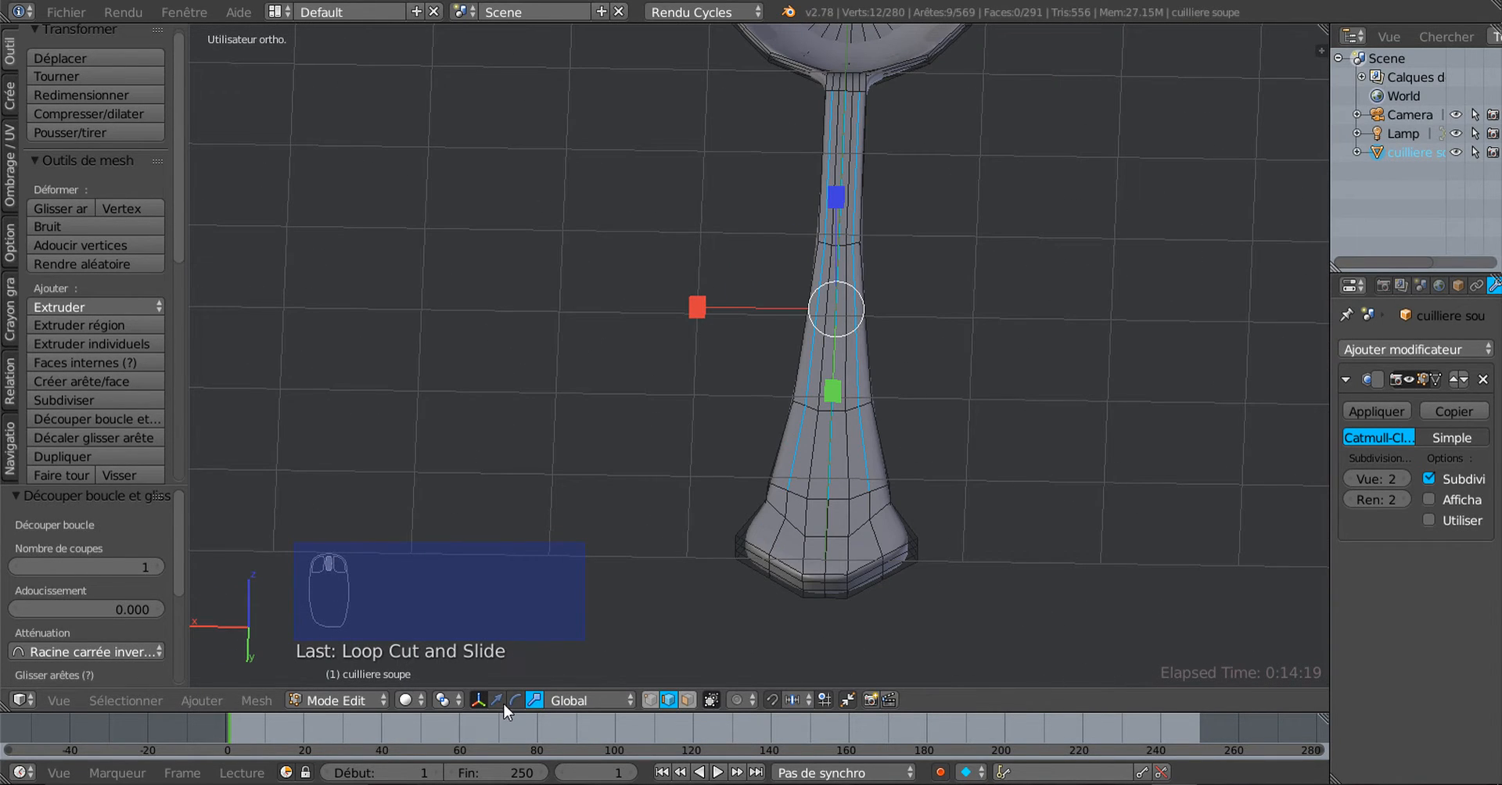
pyautogui.click(498, 701)
pyautogui.moveTo(818, 409); pyautogui.dragTo(771, 363, button='middle')
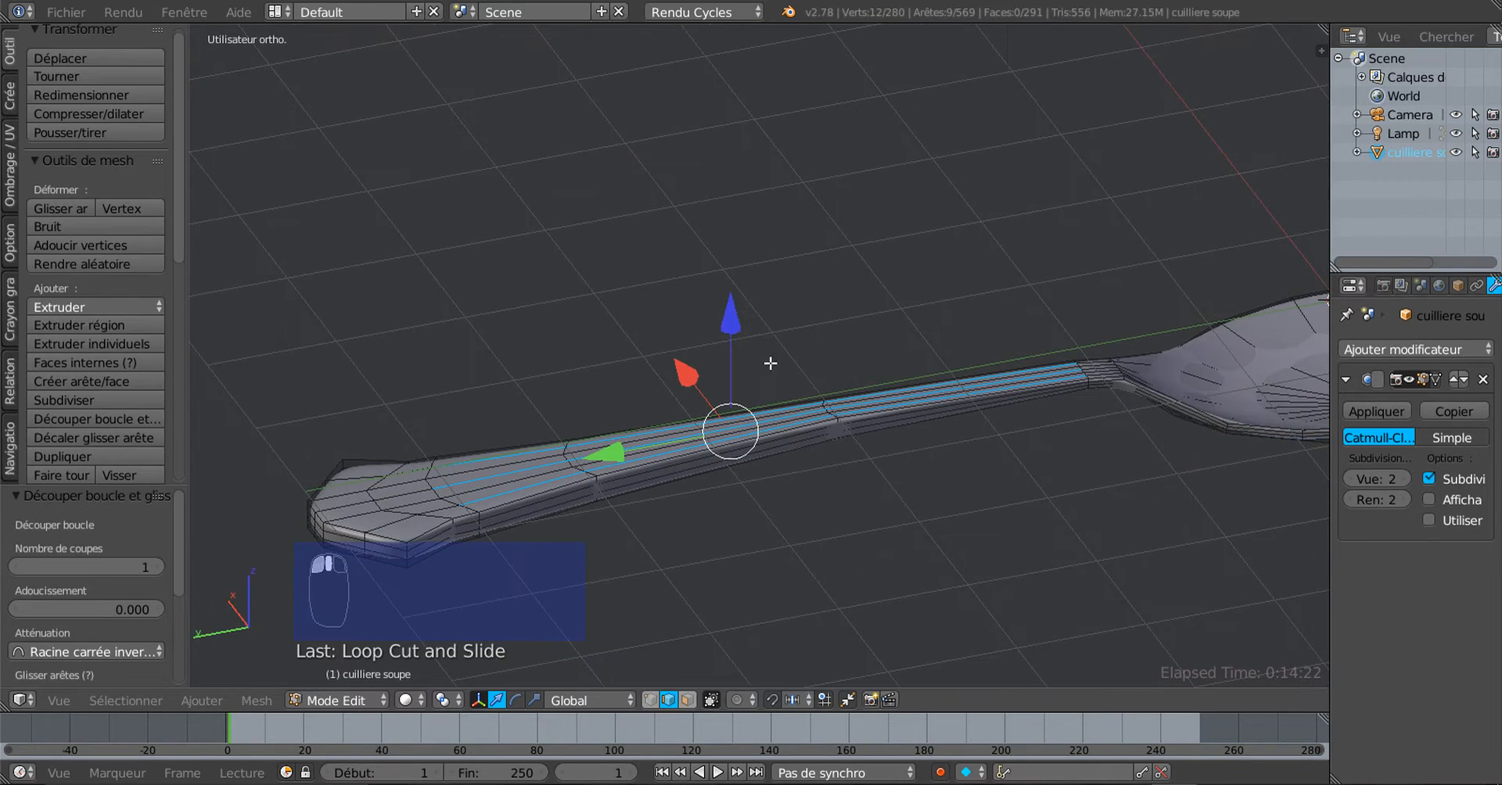
pyautogui.moveTo(732, 326); pyautogui.dragTo(732, 322)
# Examine the handle's upper face in Object Mode and Edit Mode from several angles
pyautogui.press('Tab')
pyautogui.moveTo(744, 372); pyautogui.dragTo(792, 218, button='middle')
pyautogui.press('Tab')
pyautogui.moveTo(777, 379); pyautogui.dragTo(860, 481, button='middle')
pyautogui.scroll(1, 545, 357)
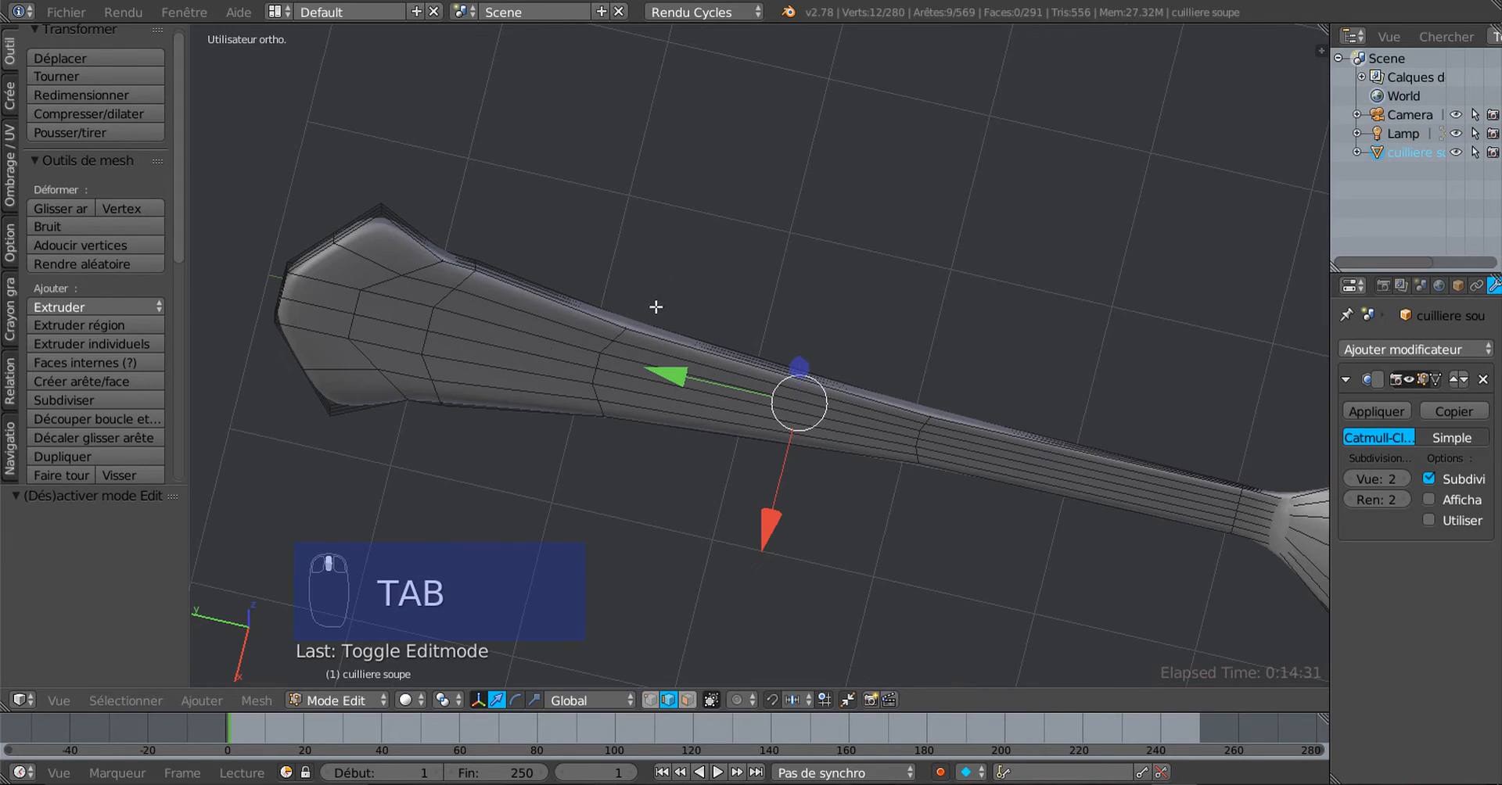
pyautogui.scroll(-4, 657, 305)
pyautogui.moveTo(670, 289); pyautogui.dragTo(669, 595, button='middle')
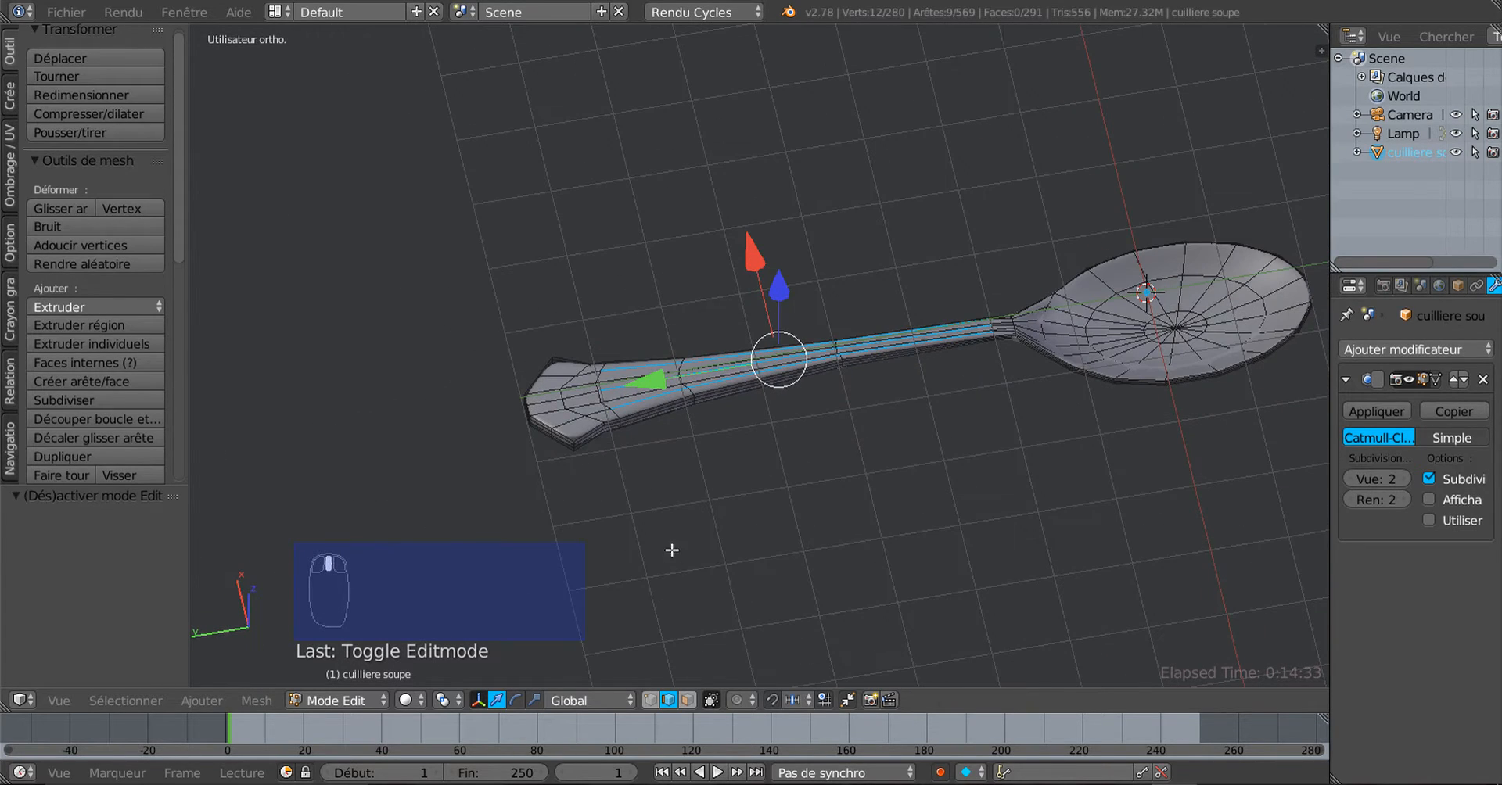
# Select the three short lengthwise edges at the start of the flared end's upper face and raise them 0.022 along Z
pyautogui.scroll(2, 672, 550)
pyautogui.press('Tab')
pyautogui.scroll(6, 681, 479)
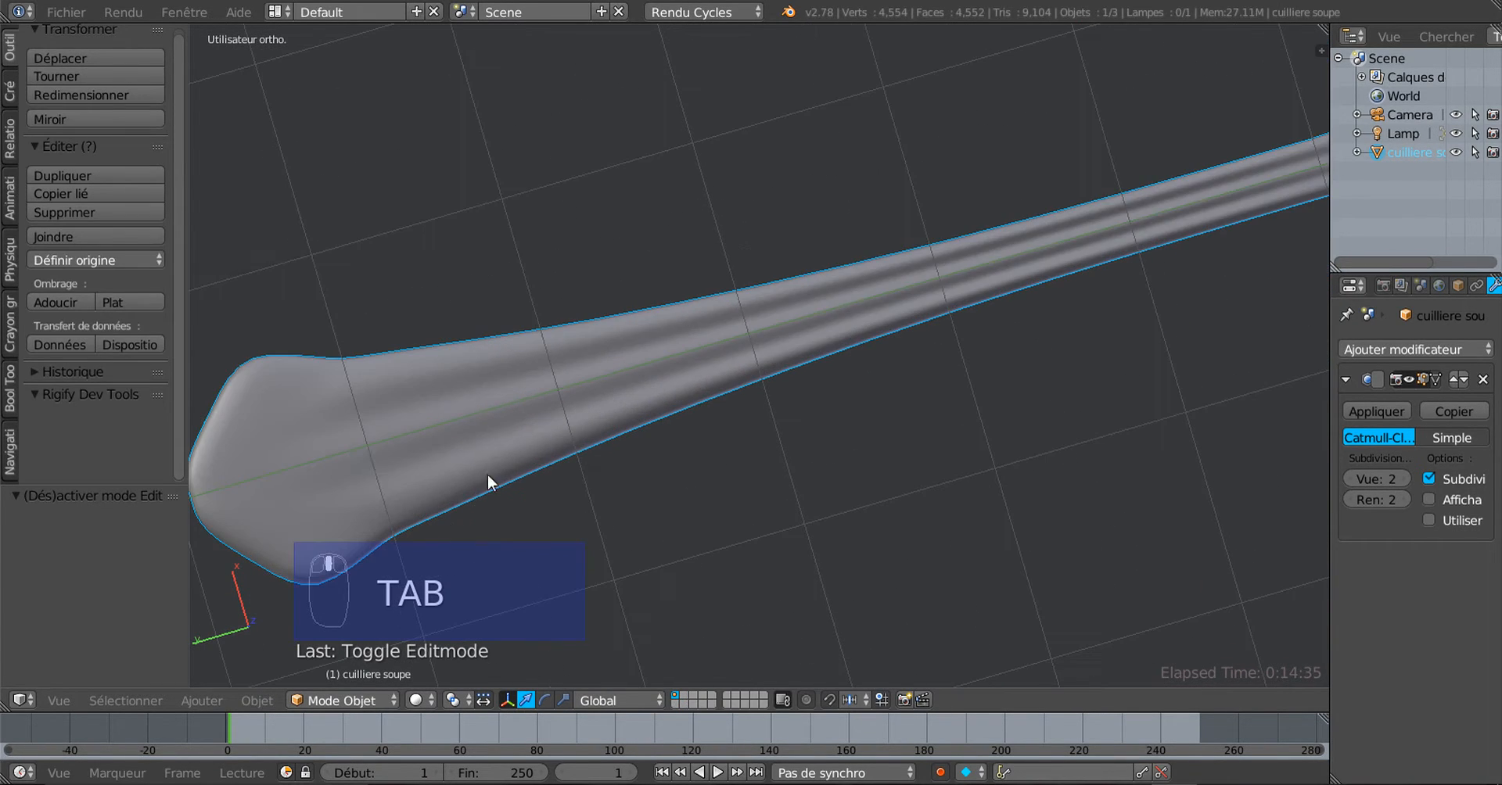
pyautogui.press('Tab')
pyautogui.moveTo(420, 491); pyautogui.dragTo(546, 441, button='middle')
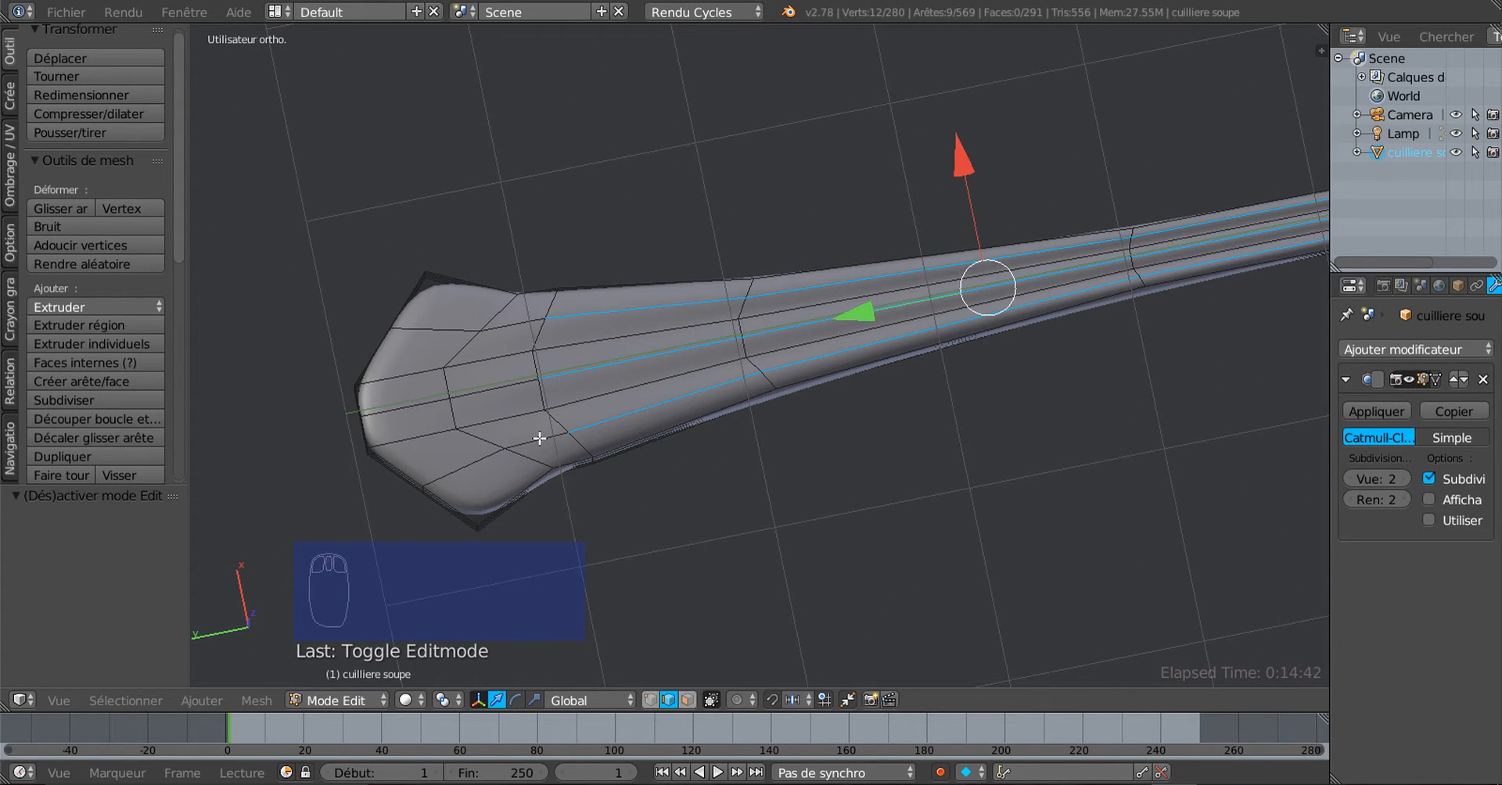
pyautogui.rightClick(540, 438)
pyautogui.keyDown('shift'); pyautogui.rightClick(510, 384); pyautogui.keyUp('shift')
pyautogui.keyDown('shift'); pyautogui.rightClick(503, 329); pyautogui.keyUp('shift')
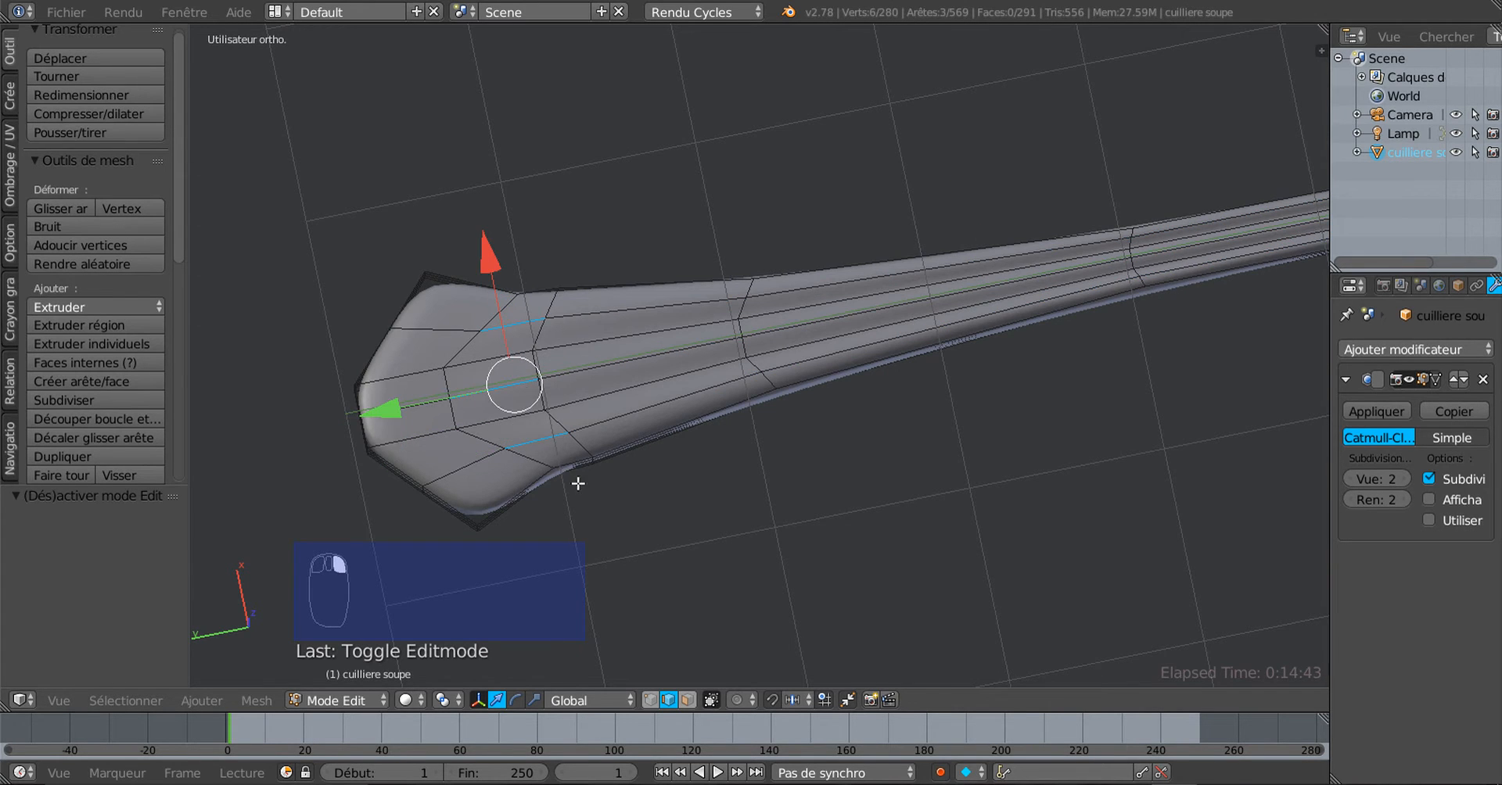
pyautogui.moveTo(579, 483); pyautogui.dragTo(533, 349, button='middle')
pyautogui.moveTo(533, 349); pyautogui.dragTo(532, 359)
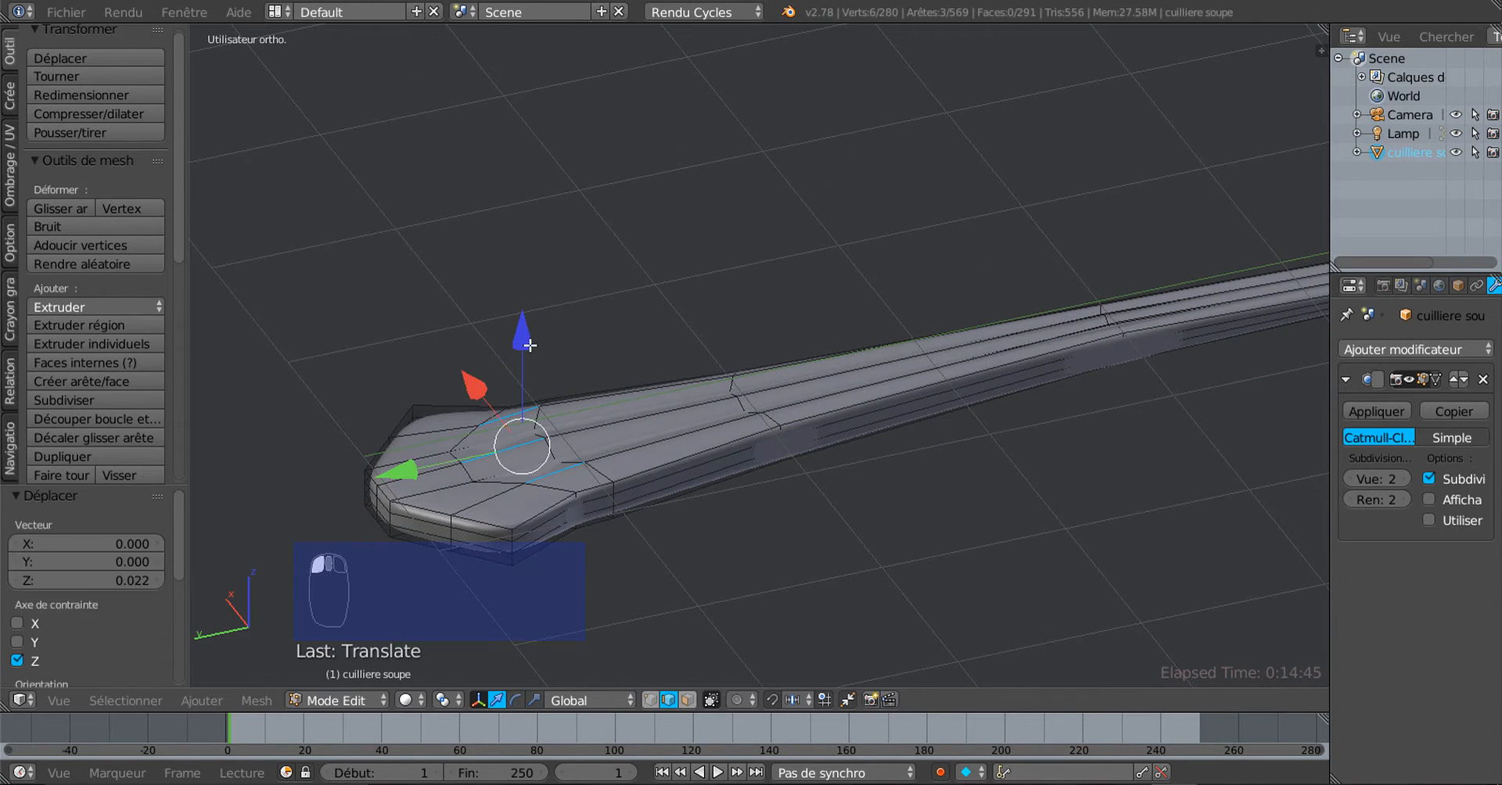
pyautogui.press('Tab')
pyautogui.moveTo(674, 449); pyautogui.dragTo(602, 247, button='middle')
pyautogui.press('Tab')
pyautogui.moveTo(671, 419); pyautogui.dragTo(673, 384, button='middle')
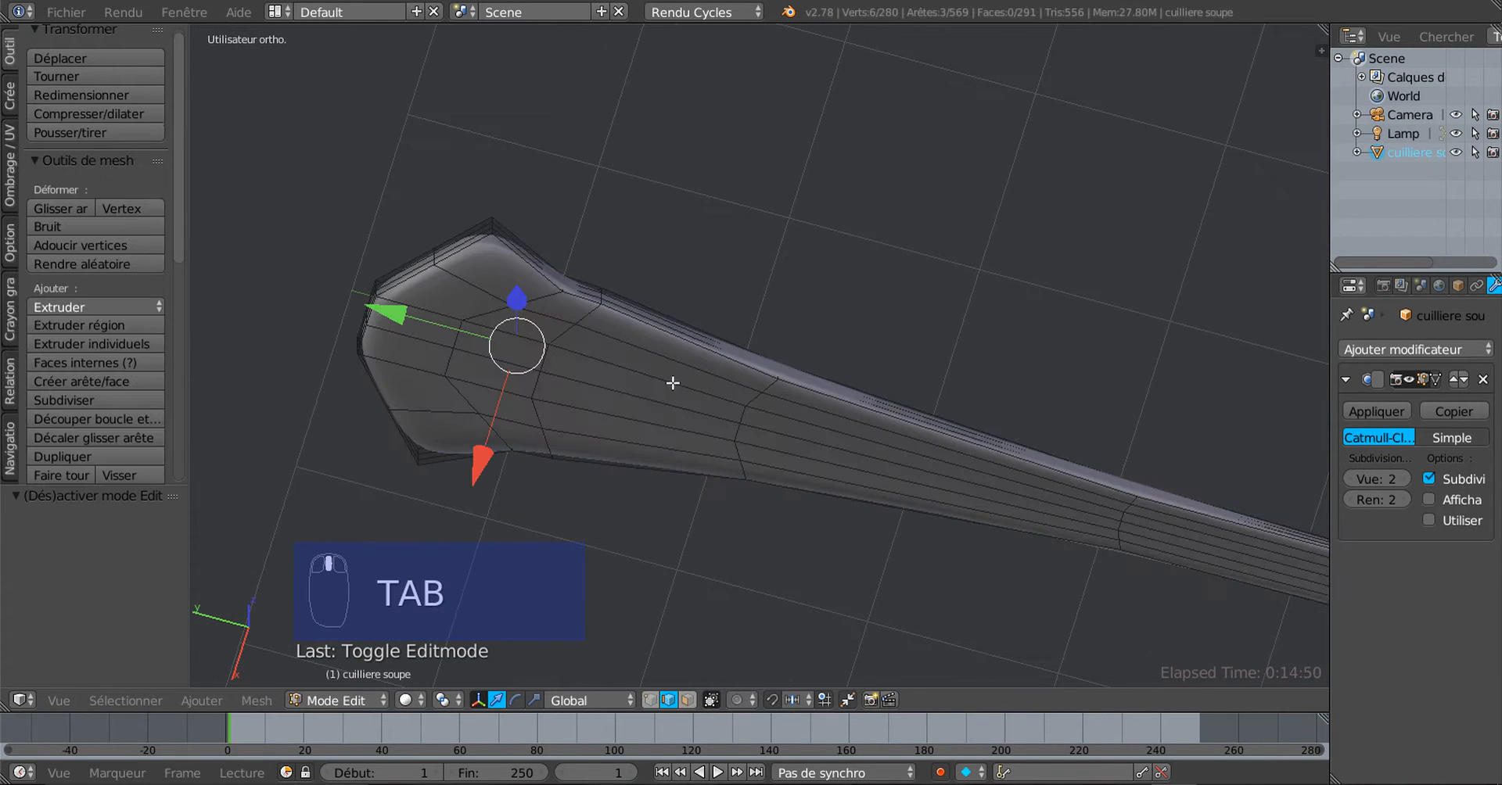
pyautogui.rightClick(548, 323)
pyautogui.keyDown('shift'); pyautogui.rightClick(527, 336); pyautogui.keyUp('shift')
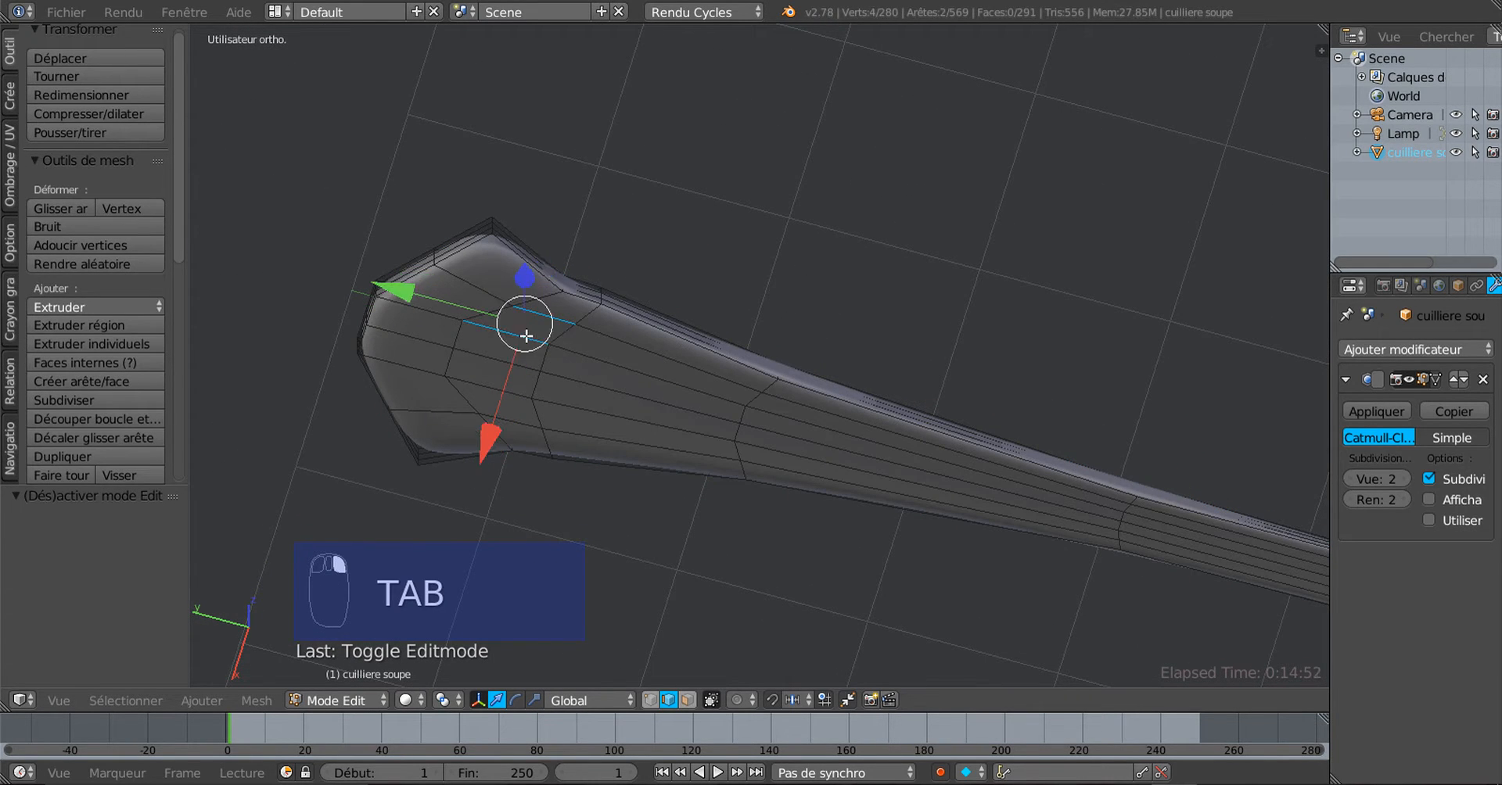
pyautogui.keyDown('shift'); pyautogui.rightClick(511, 372); pyautogui.keyUp('shift')
pyautogui.keyDown('shift'); pyautogui.rightClick(498, 392); pyautogui.keyUp('shift')
pyautogui.keyDown('shift'); pyautogui.rightClick(607, 426); pyautogui.keyUp('shift')
pyautogui.keyDown('shift'); pyautogui.rightClick(614, 409); pyautogui.keyUp('shift')
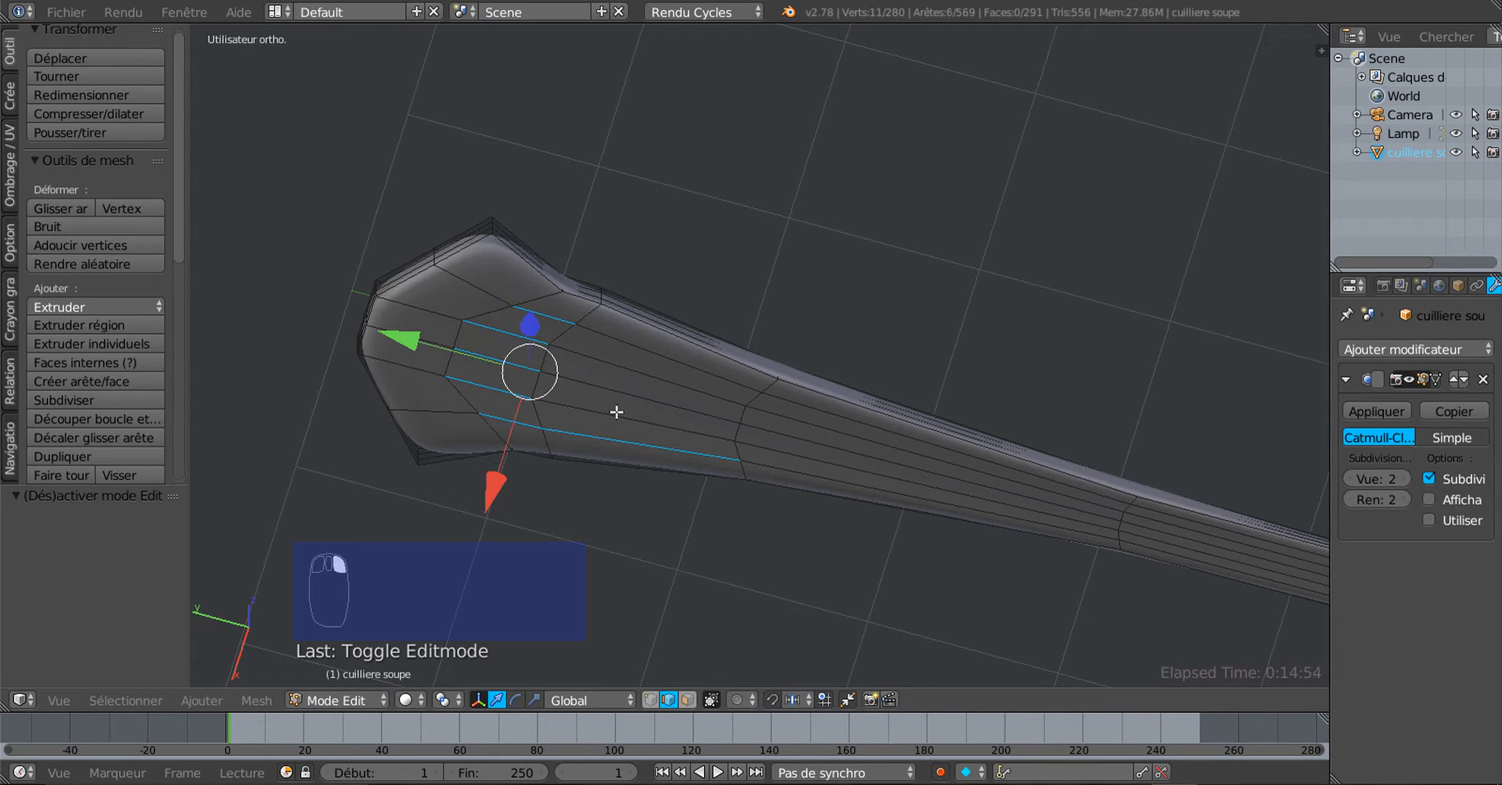
pyautogui.keyDown('shift'); pyautogui.rightClick(617, 403); pyautogui.keyUp('shift')
pyautogui.keyDown('shift'); pyautogui.rightClick(621, 396); pyautogui.keyUp('shift')
# Select the three new lengthwise edge lines on the handle's underside, covering the two segments nearest the flared end
pyautogui.rightClick(499, 417)
pyautogui.keyDown('shift'); pyautogui.rightClick(583, 434); pyautogui.keyUp('shift')
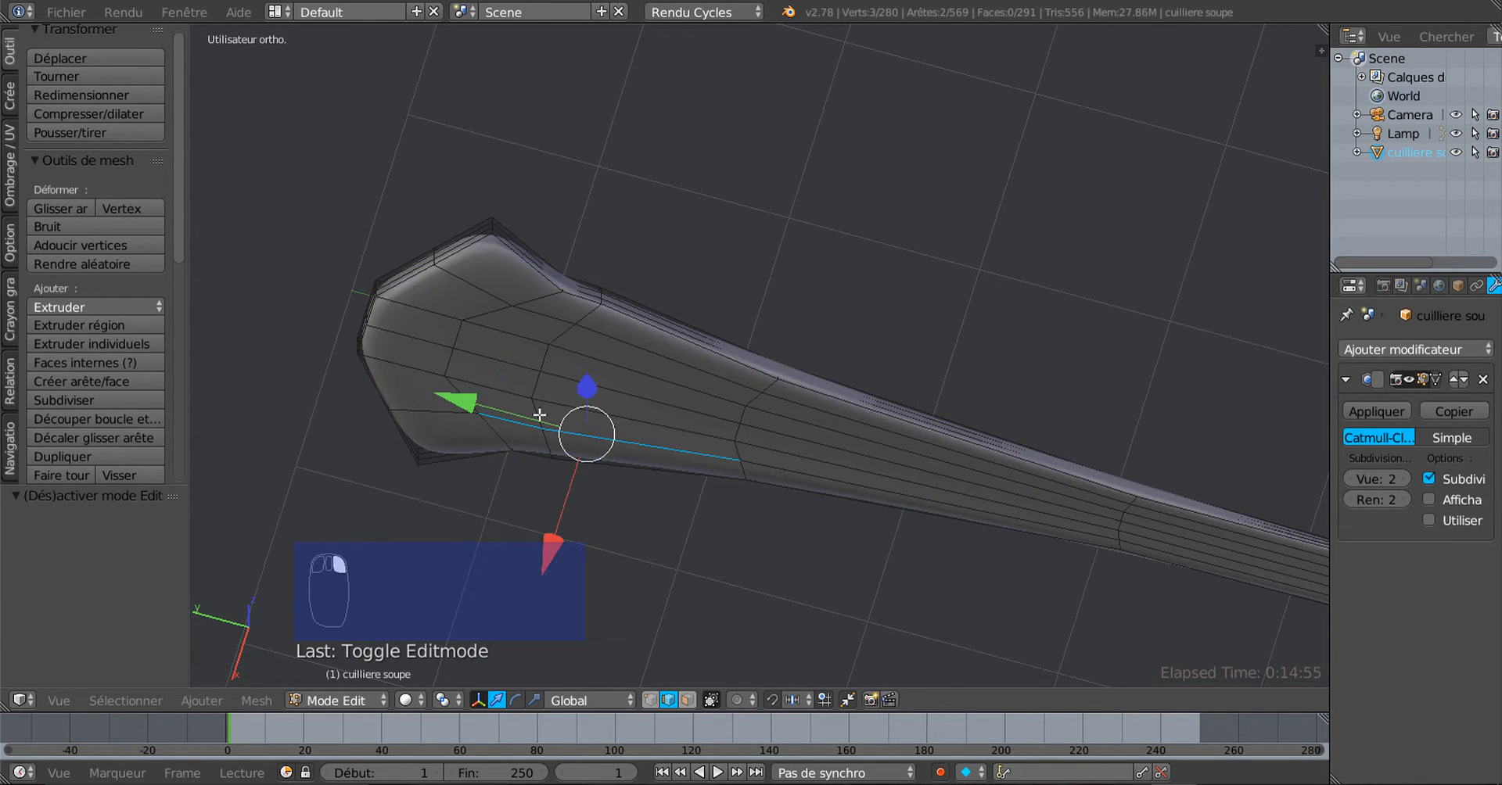
pyautogui.keyDown('shift'); pyautogui.rightClick(506, 363); pyautogui.keyUp('shift')
pyautogui.keyDown('shift'); pyautogui.rightClick(592, 385); pyautogui.keyUp('shift')
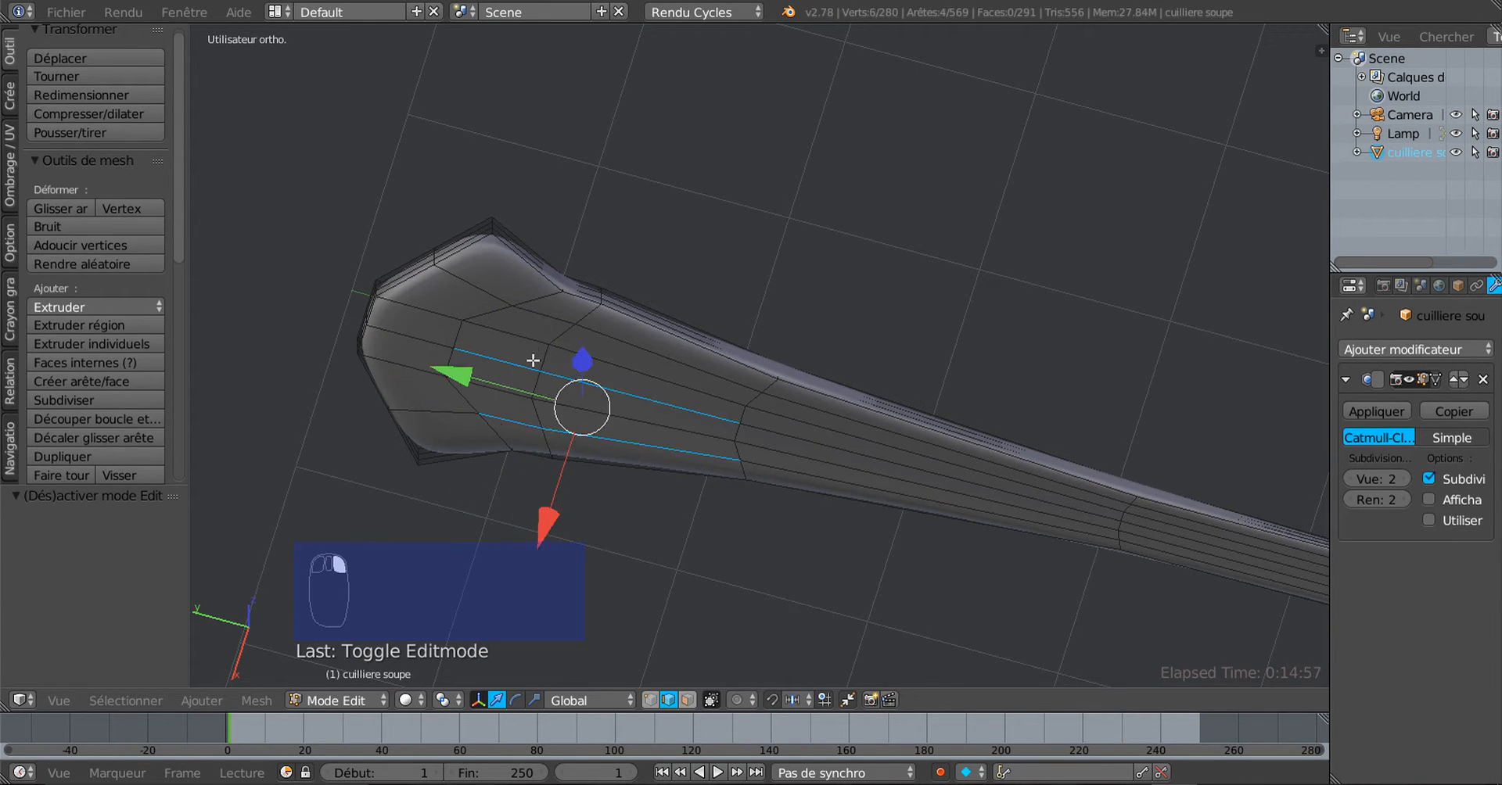
pyautogui.keyDown('shift'); pyautogui.rightClick(551, 320); pyautogui.keyUp('shift')
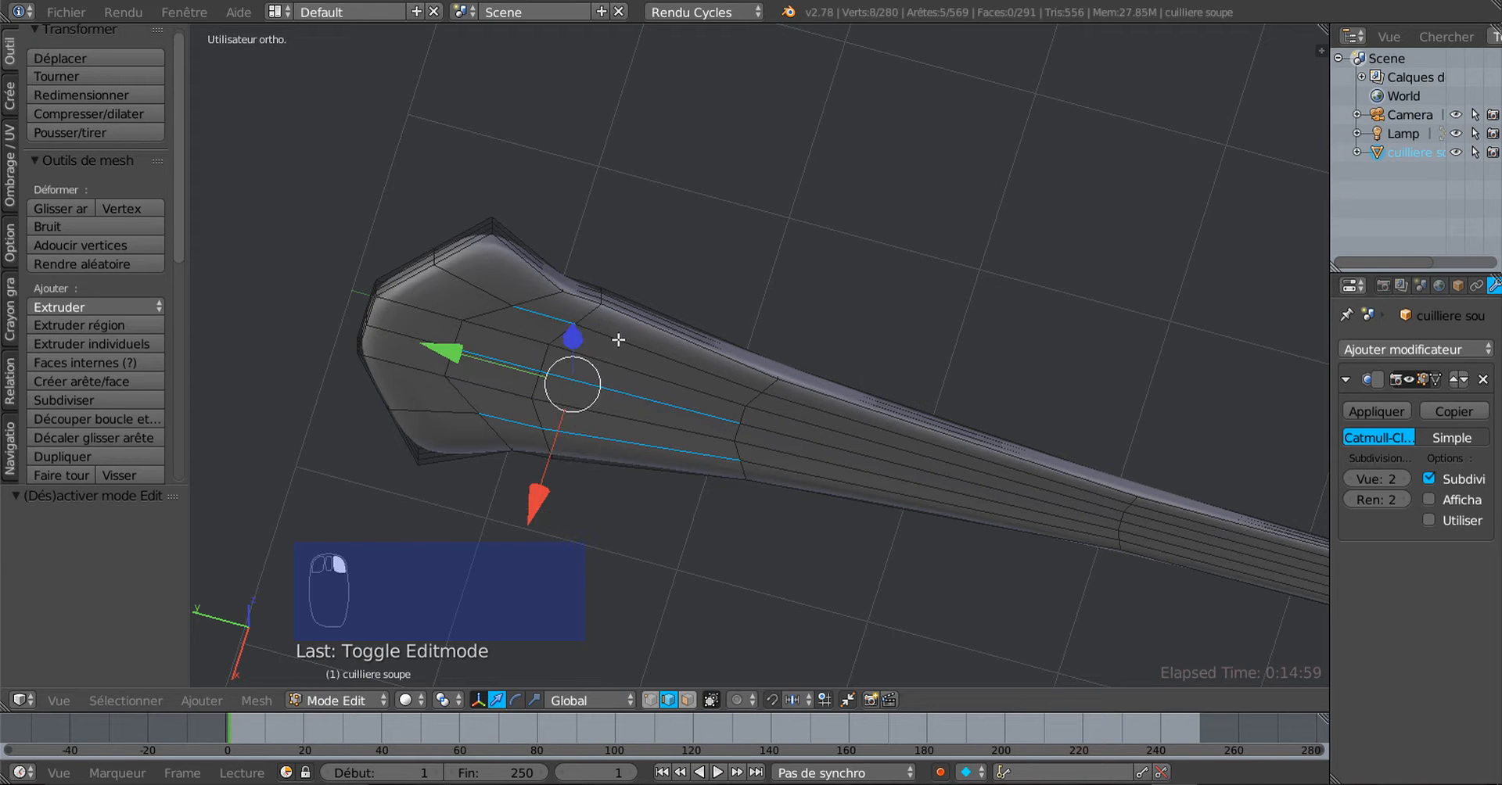
pyautogui.keyDown('shift'); pyautogui.rightClick(620, 342); pyautogui.keyUp('shift')
# Extend the three underside edge lines to the bowl neck in the selection and lower all selected edges 0.035 along Z
pyautogui.keyDown('shift'); pyautogui.rightClick(820, 418); pyautogui.keyUp('shift')
pyautogui.keyDown('shift'); pyautogui.rightClick(808, 440); pyautogui.keyUp('shift')
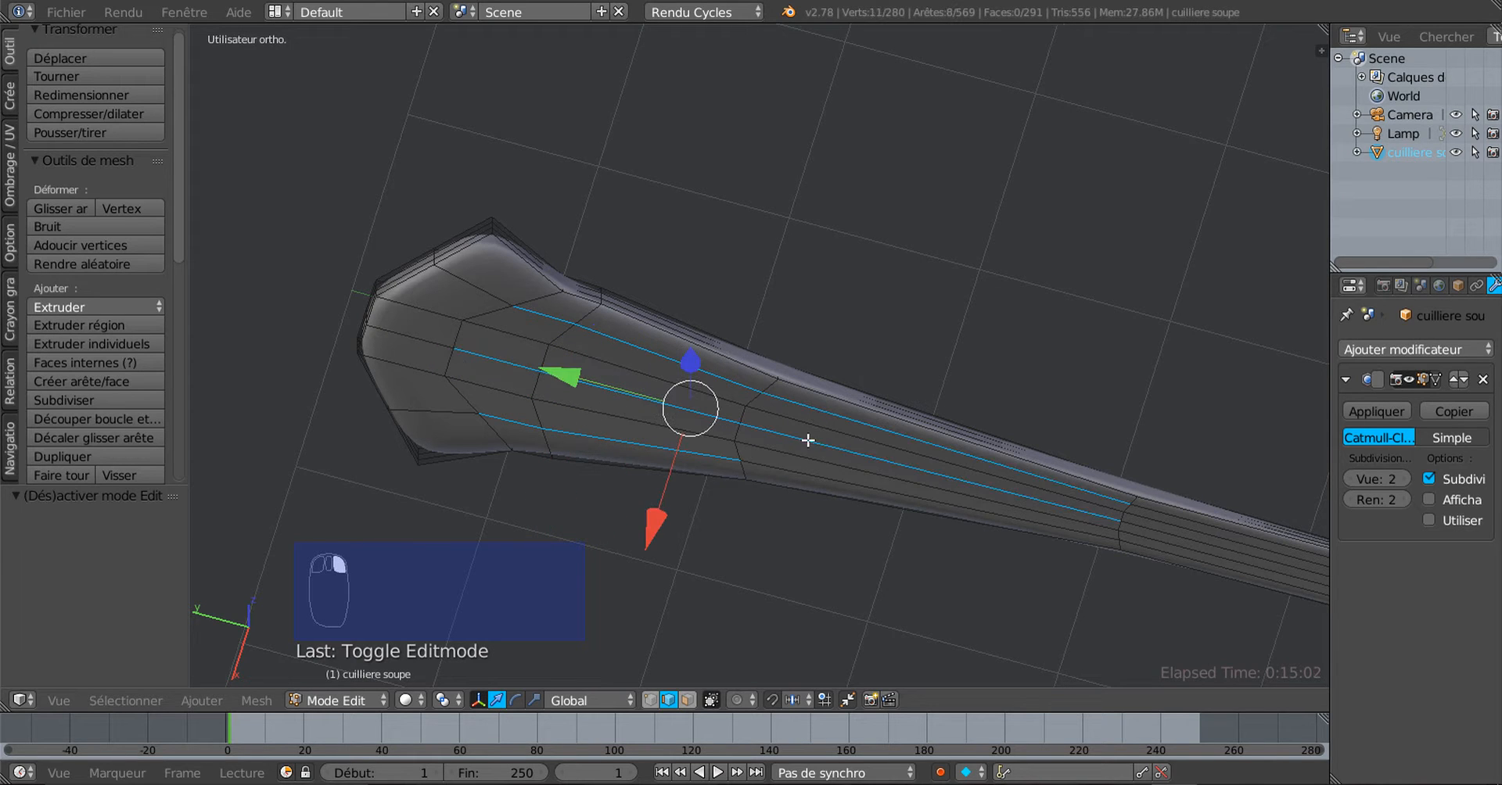
pyautogui.keyDown('shift'); pyautogui.rightClick(799, 473); pyautogui.keyUp('shift')
pyautogui.keyDown('shift'); pyautogui.moveTo(888, 500); pyautogui.dragTo(729, 415, button='middle'); pyautogui.keyUp('shift')
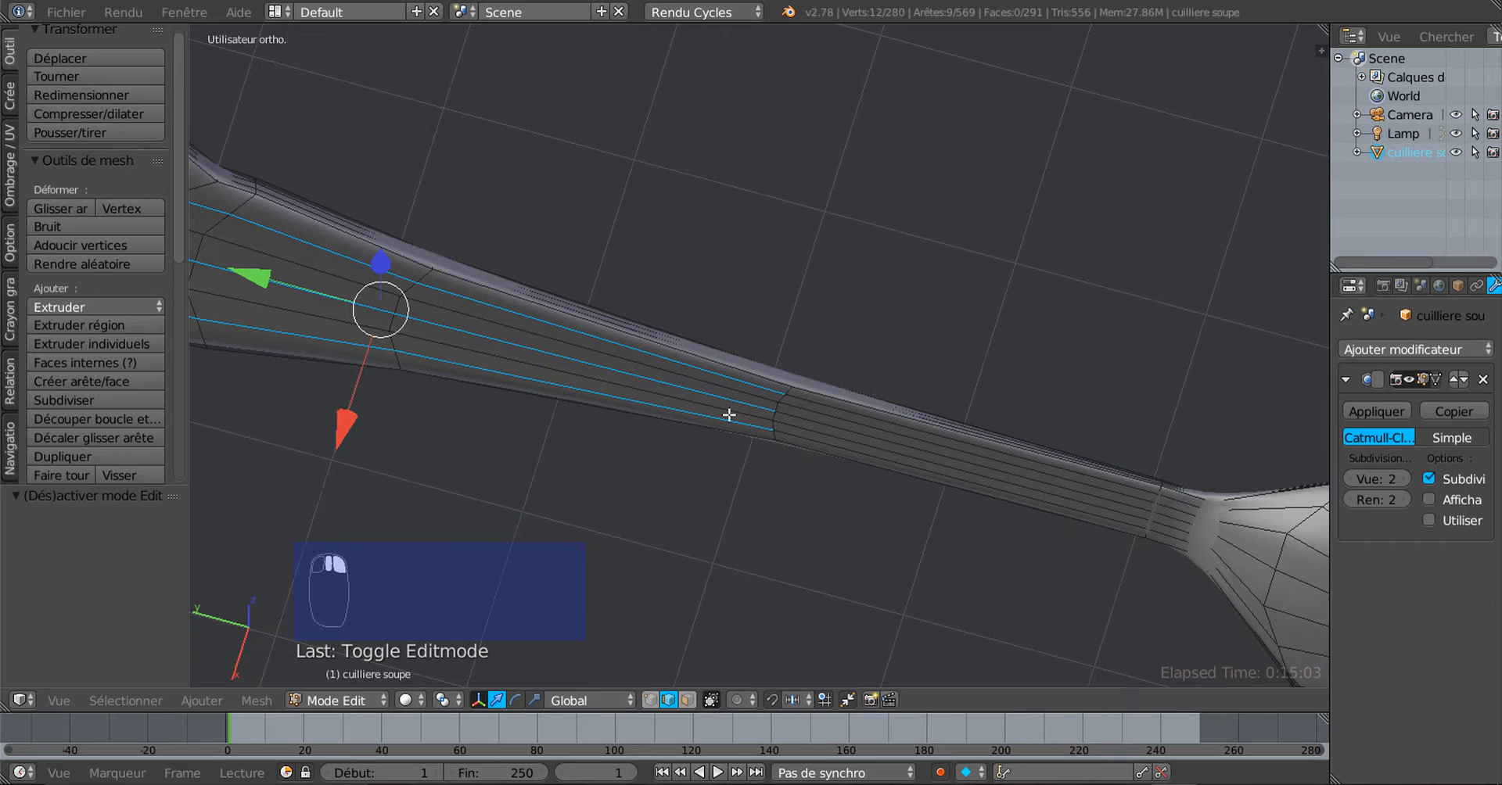
pyautogui.keyDown('shift'); pyautogui.rightClick(819, 404); pyautogui.keyUp('shift')
pyautogui.keyDown('shift'); pyautogui.rightClick(814, 434); pyautogui.keyUp('shift')
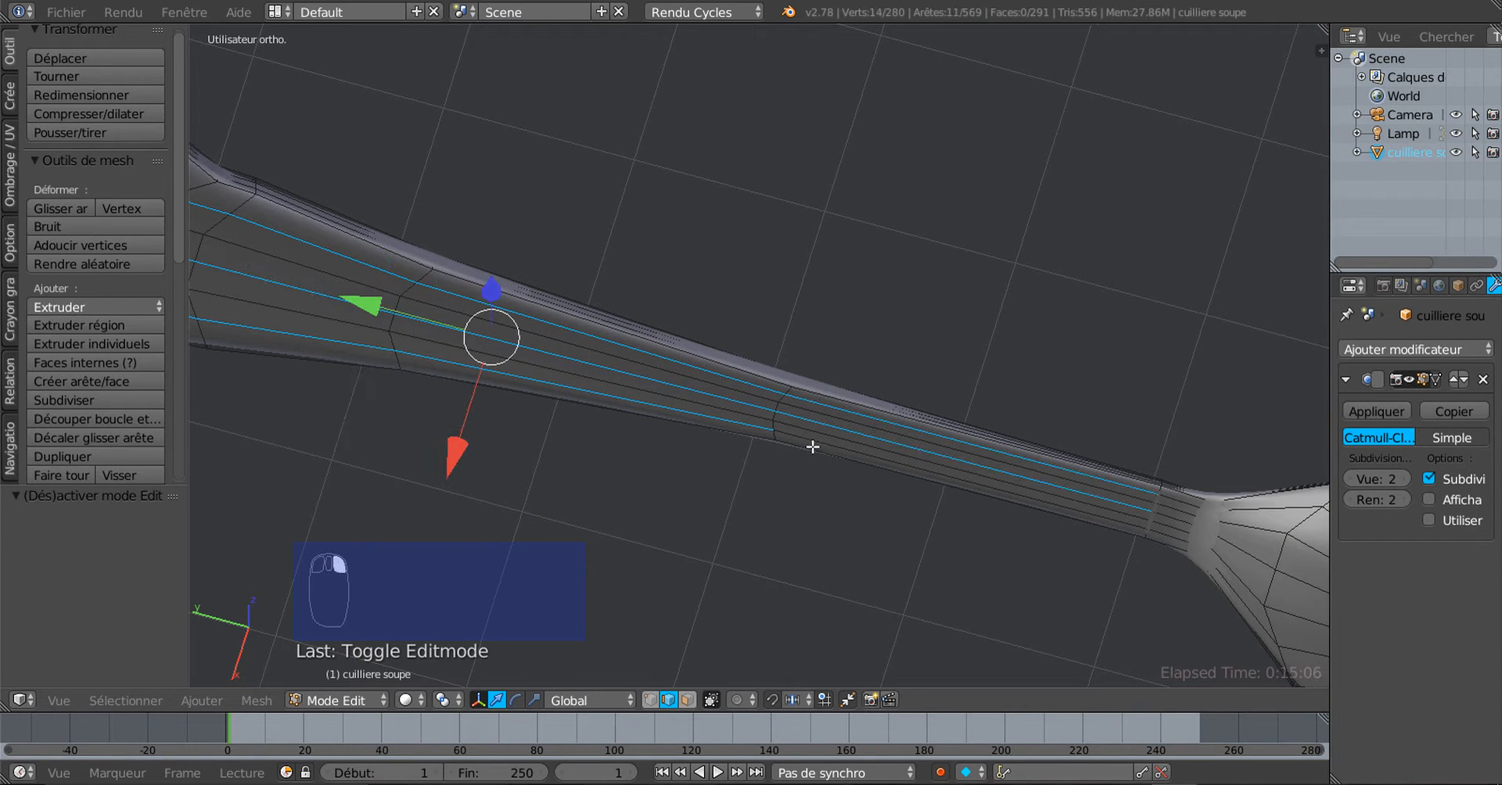
pyautogui.keyDown('shift'); pyautogui.rightClick(811, 441); pyautogui.keyUp('shift')
pyautogui.moveTo(811, 440); pyautogui.dragTo(793, 601, button='middle')
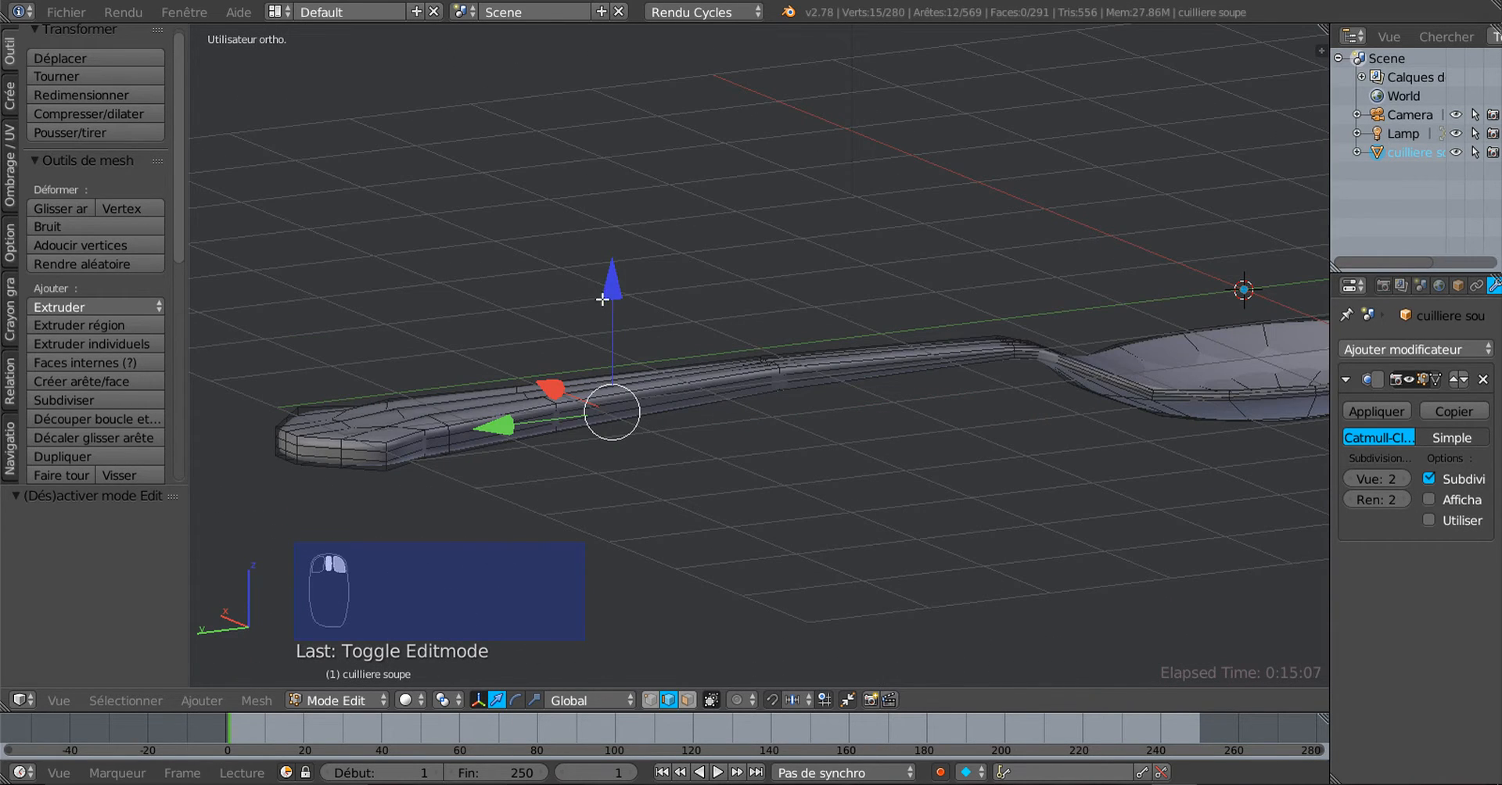
pyautogui.moveTo(602, 300); pyautogui.dragTo(611, 307)
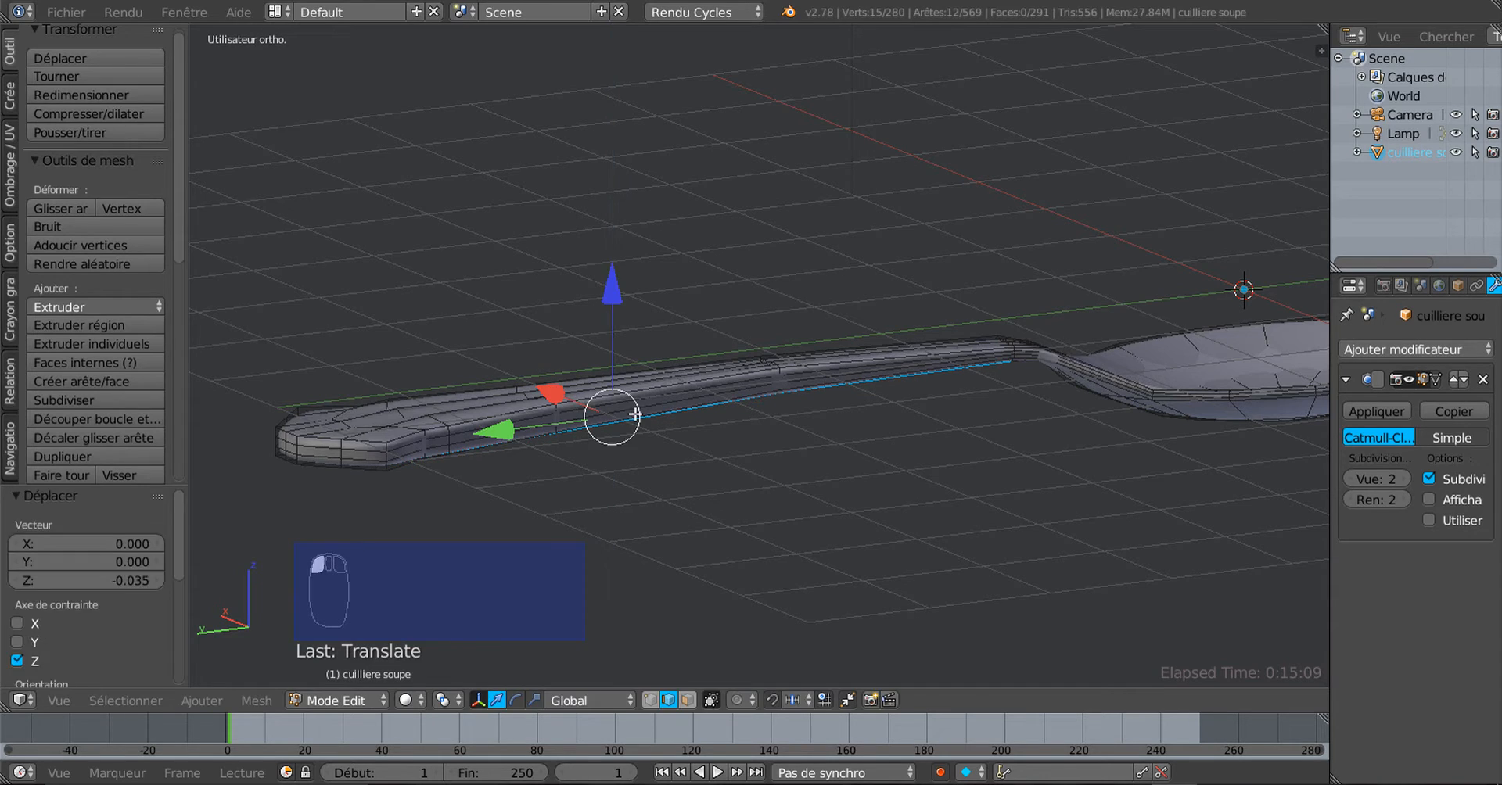
# Lower the selected underside edges slightly further along Z and check the smoothed handle in Object Mode
pyautogui.press('Tab')
pyautogui.moveTo(635, 415); pyautogui.dragTo(707, 334, button='middle')
pyautogui.press('Tab')
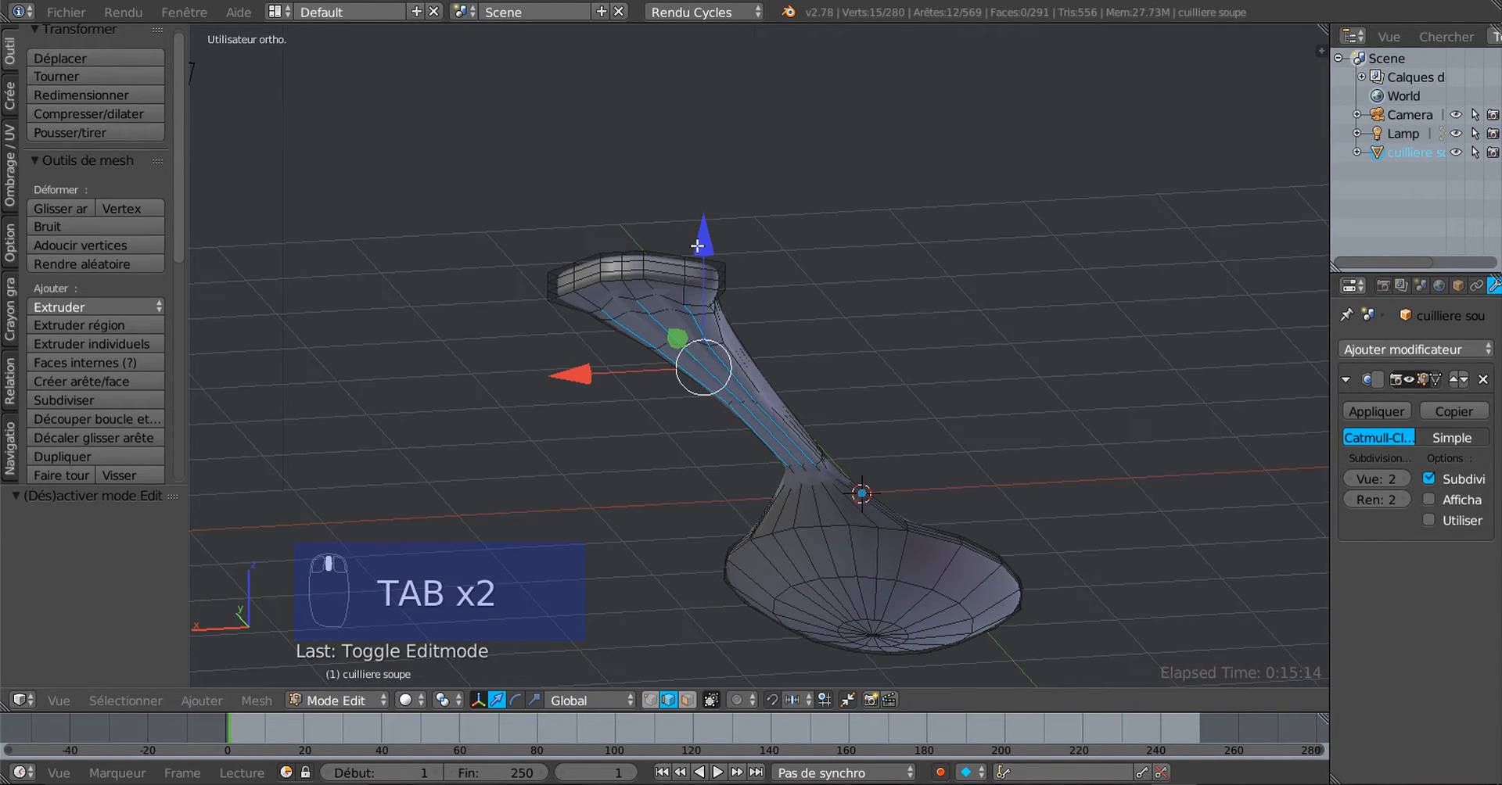
pyautogui.moveTo(697, 245); pyautogui.dragTo(701, 257)
pyautogui.press('Tab')
pyautogui.moveTo(847, 299); pyautogui.dragTo(1049, 374, button='middle')
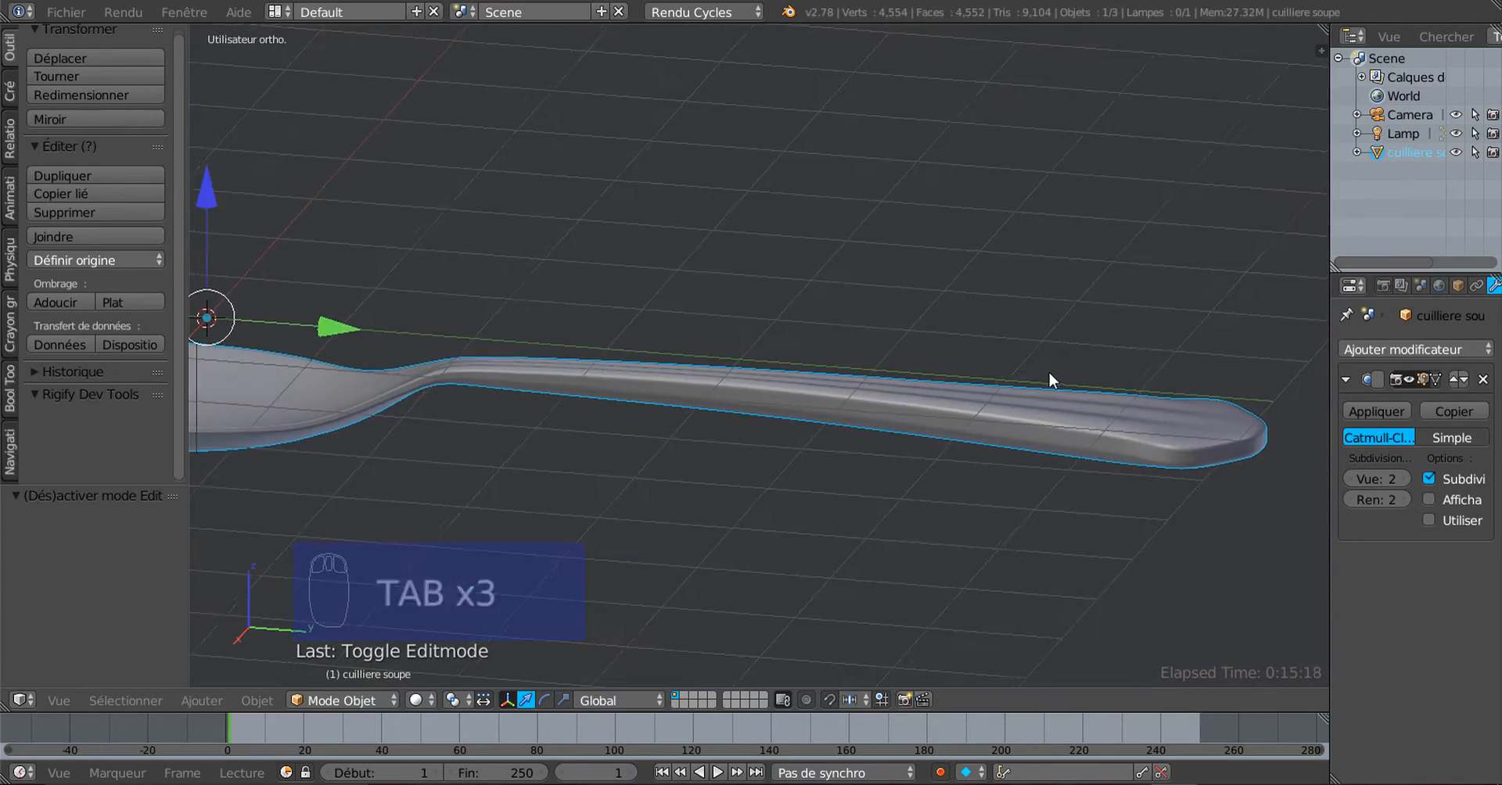
# Examine the handle's profile and the bowl neck from the side and above in both Object Mode and Edit Mode
pyautogui.moveTo(949, 421); pyautogui.dragTo(1054, 434, button='middle')
pyautogui.press('Tab')
pyautogui.moveTo(1022, 506)
pyautogui.mouseDown(button='middle')
pyautogui.moveTo(959, 510)
pyautogui.moveTo(838, 466)
pyautogui.moveTo(821, 477)
pyautogui.moveTo(845, 546)
pyautogui.moveTo(855, 508)
pyautogui.moveTo(1021, 495)
pyautogui.mouseUp(button='middle')
pyautogui.moveTo(873, 495); pyautogui.dragTo(862, 343, button='middle')
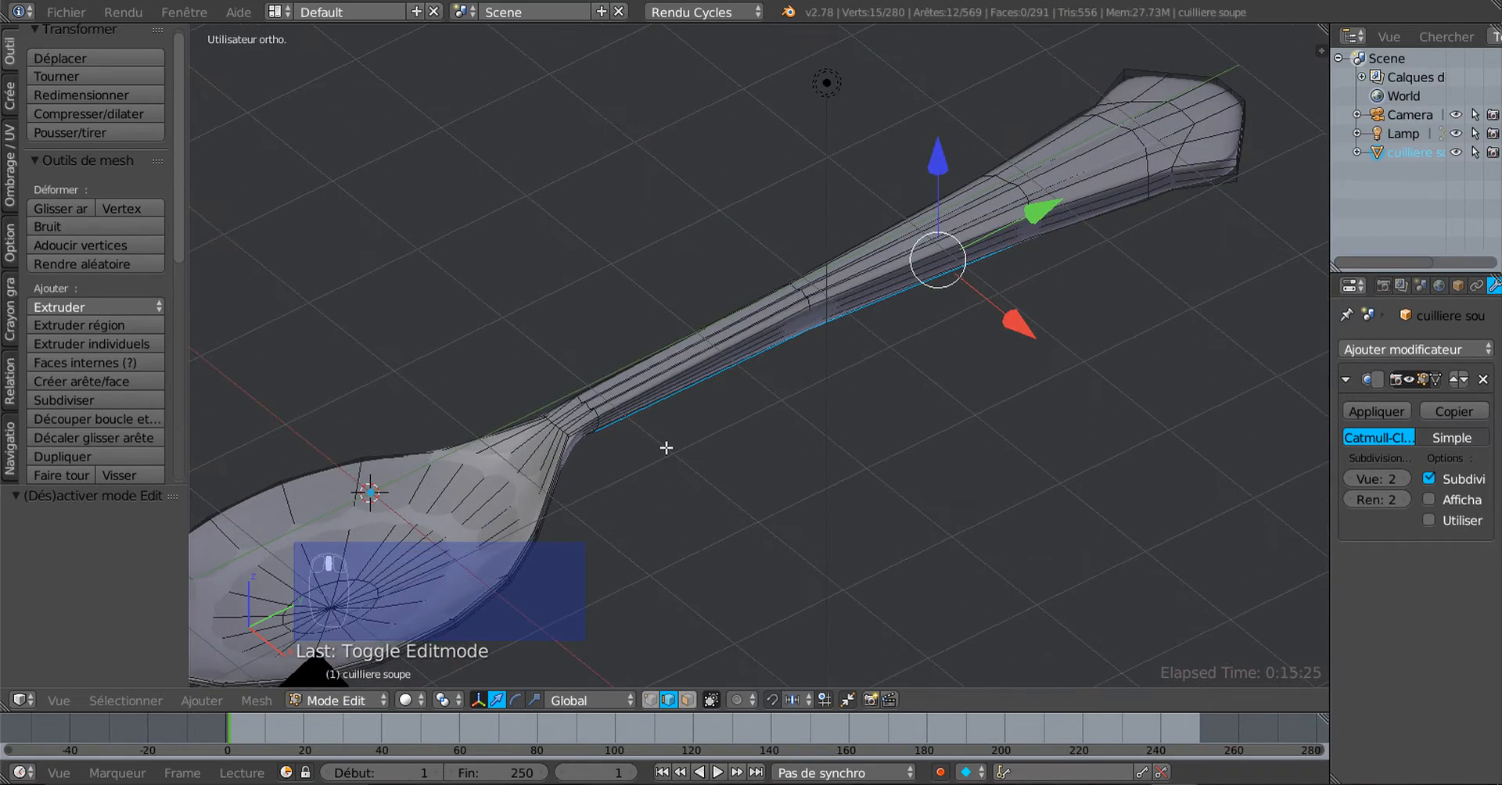
pyautogui.moveTo(666, 447); pyautogui.dragTo(660, 511, button='middle')
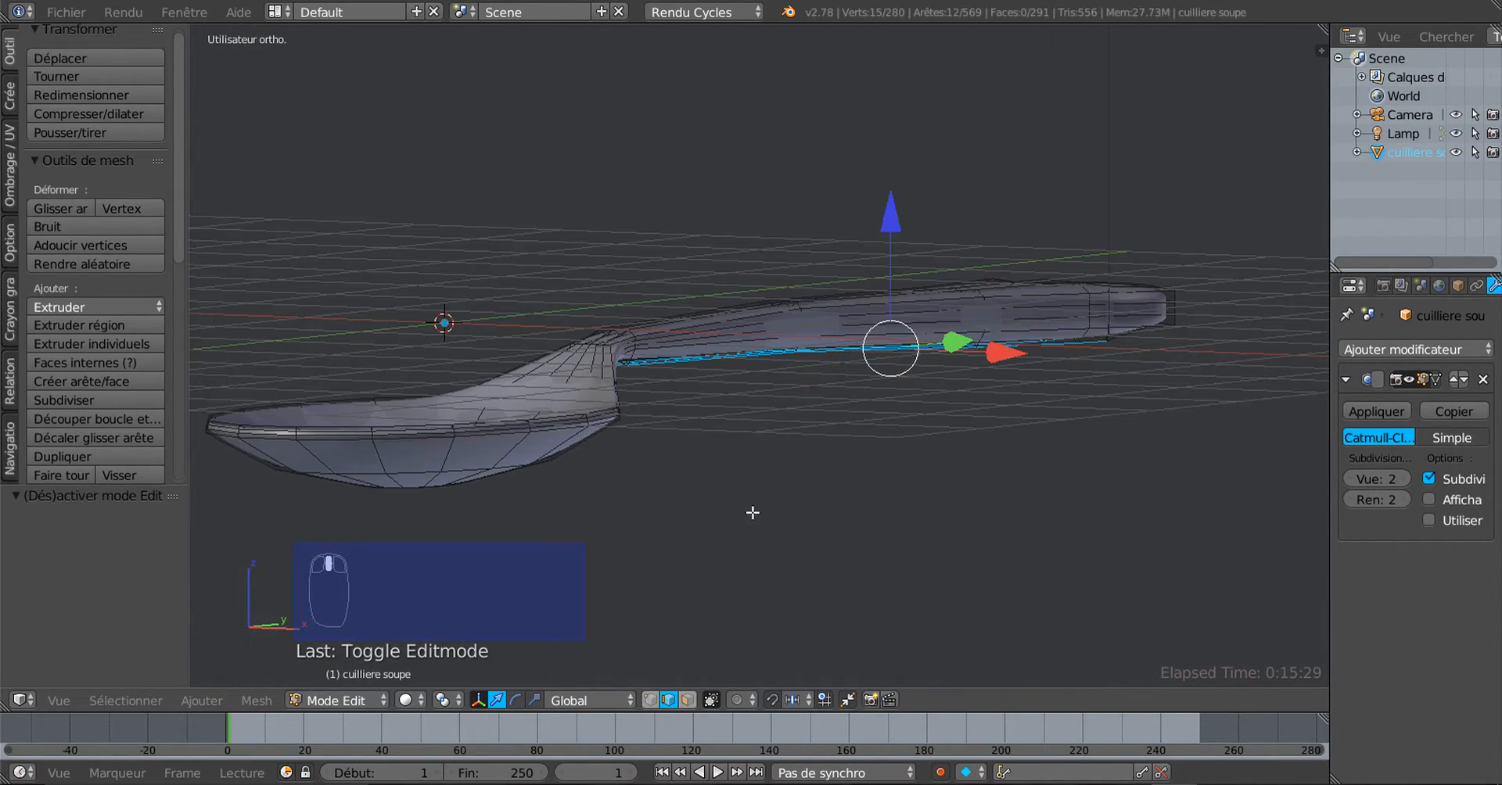
pyautogui.keyDown('shift'); pyautogui.moveTo(752, 513); pyautogui.dragTo(893, 515, button='middle'); pyautogui.keyUp('shift')
pyautogui.press('Tab')
pyautogui.scroll(1, 690, 498)
pyautogui.keyDown('shift'); pyautogui.moveTo(690, 498); pyautogui.dragTo(689, 511, button='middle'); pyautogui.keyUp('shift')
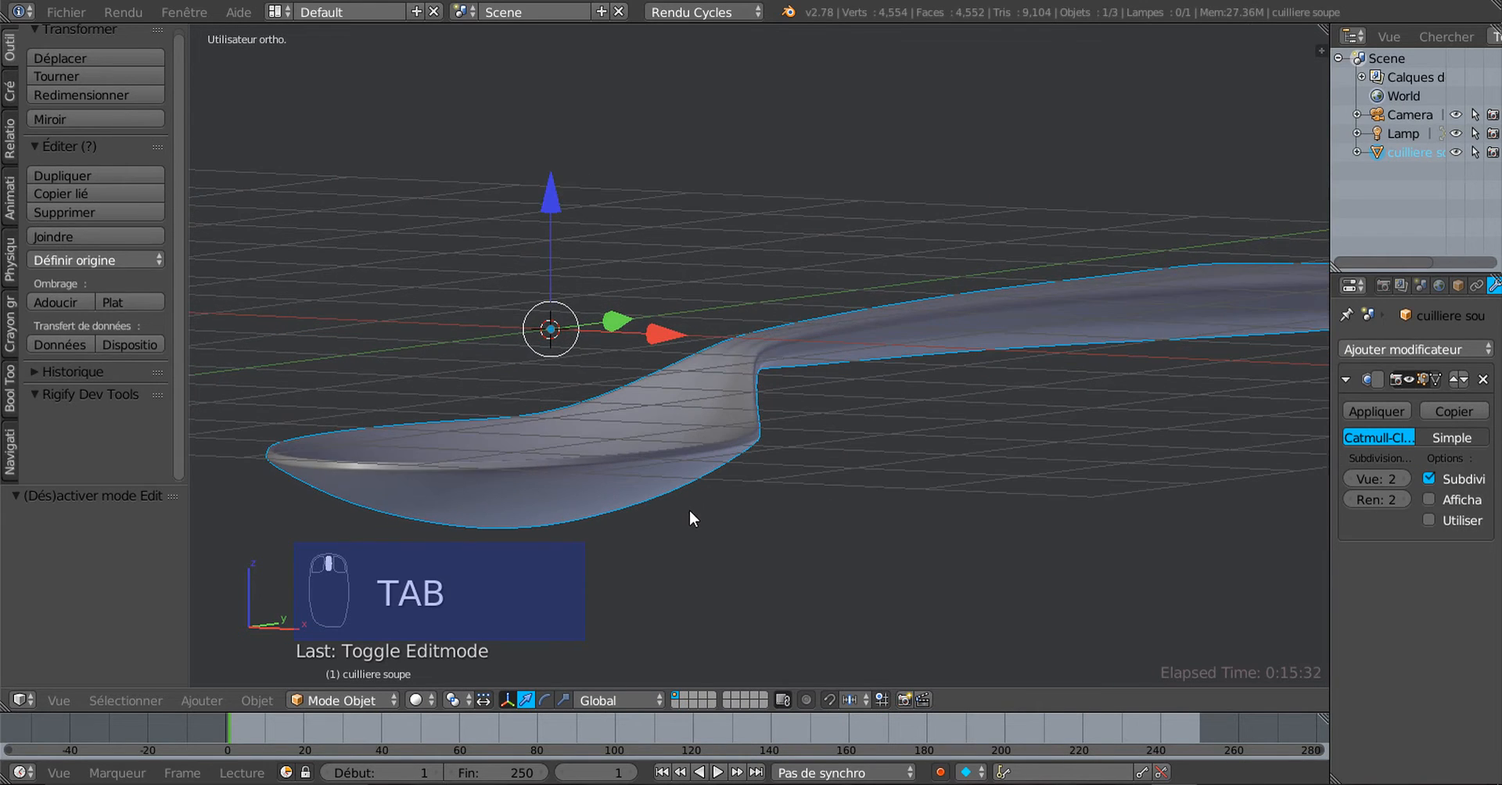
pyautogui.press('Tab')
pyautogui.scroll(2, 658, 513)
pyautogui.keyDown('shift'); pyautogui.moveTo(584, 528); pyautogui.dragTo(701, 520, button='middle'); pyautogui.keyUp('shift')
pyautogui.scroll(-2, 761, 503)
pyautogui.press('Tab')
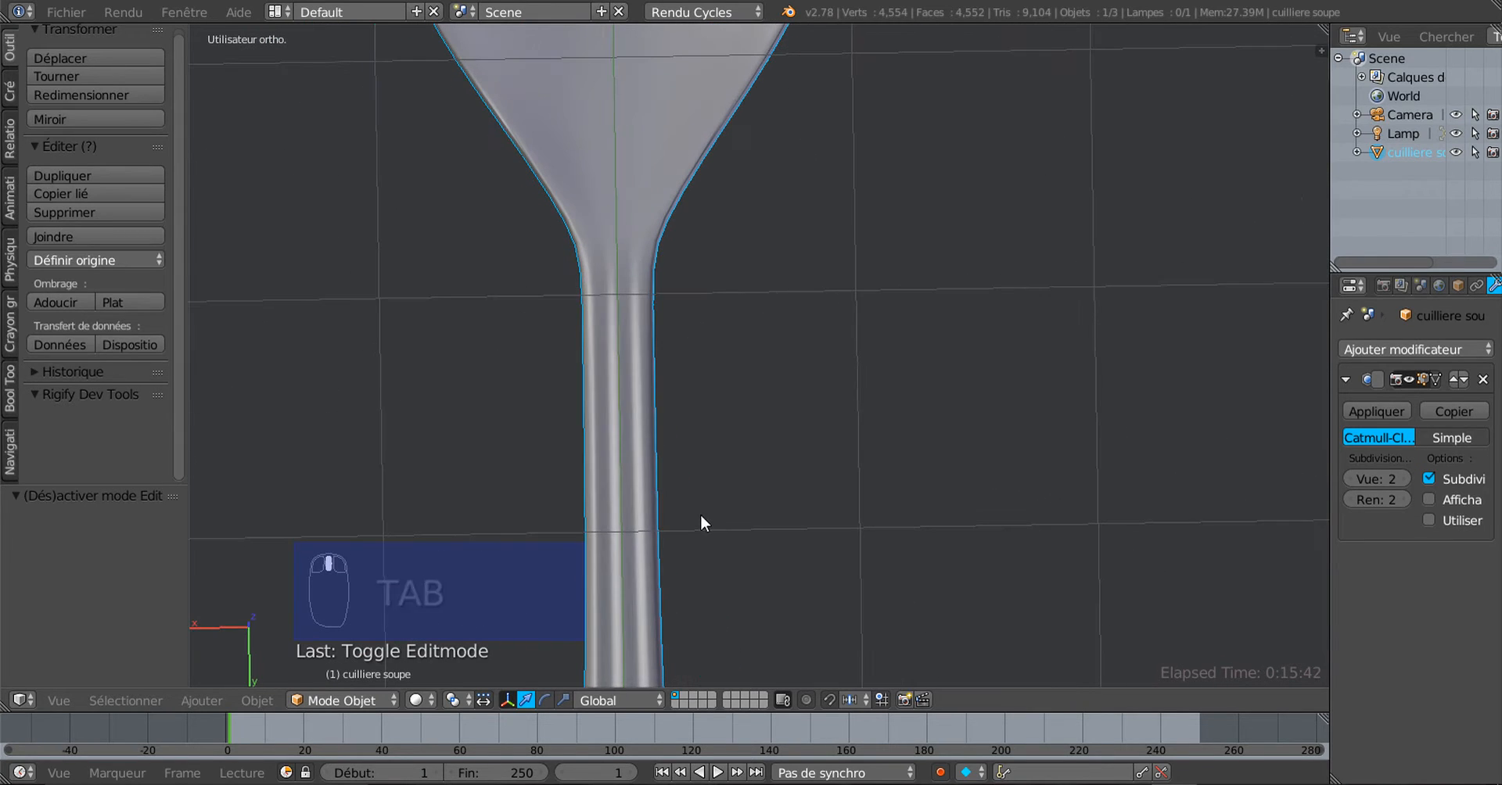
pyautogui.moveTo(641, 363); pyautogui.dragTo(622, 373, button='middle')
pyautogui.press('Tab')
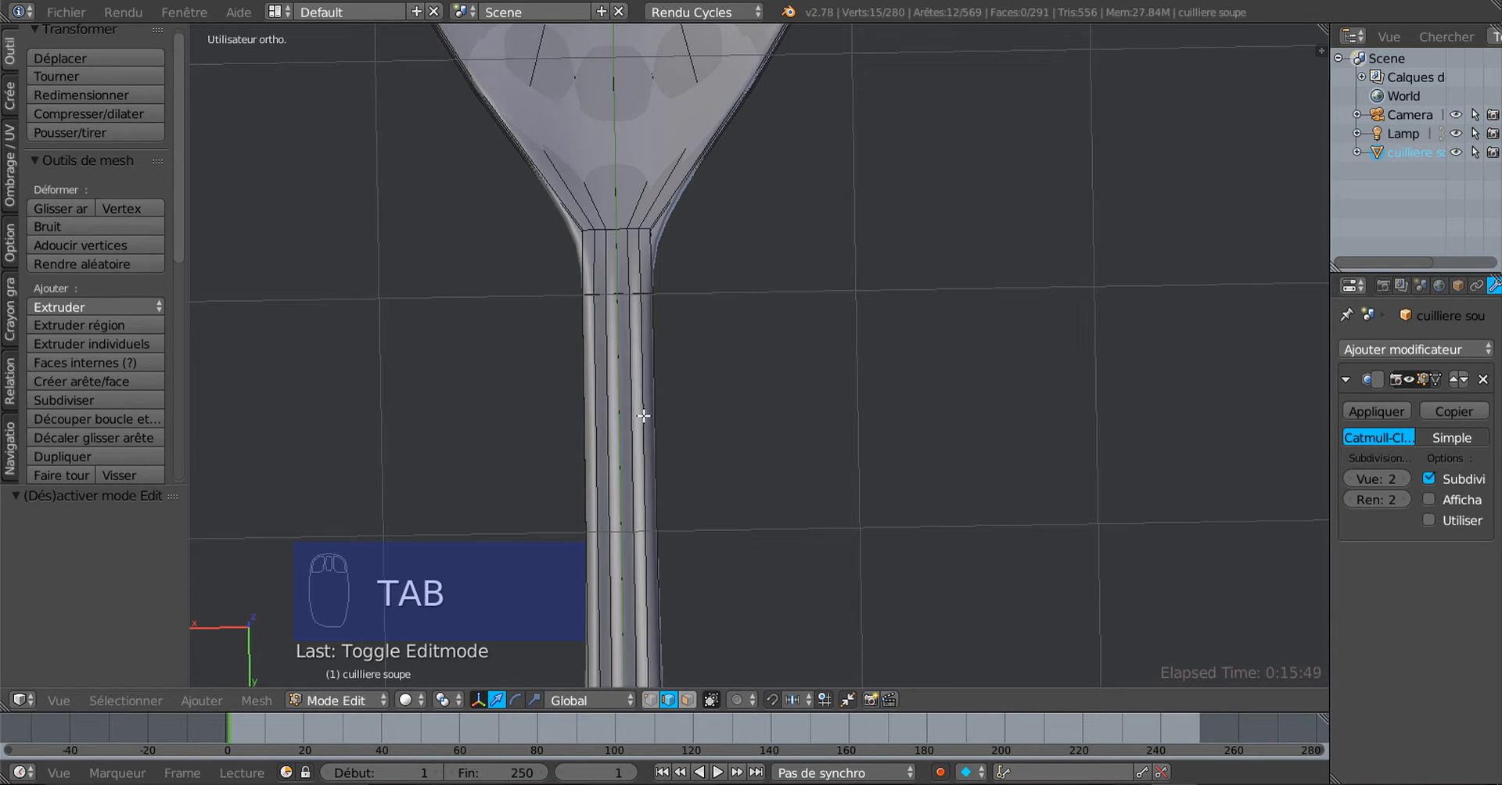
# Switch to vertex selection and select the four vertices outlining the tip-side half of the ring on the flared end's upper face
pyautogui.scroll(-4, 643, 415)
pyautogui.keyDown('shift'); pyautogui.moveTo(721, 527); pyautogui.dragTo(693, 185, button='middle'); pyautogui.keyUp('shift')
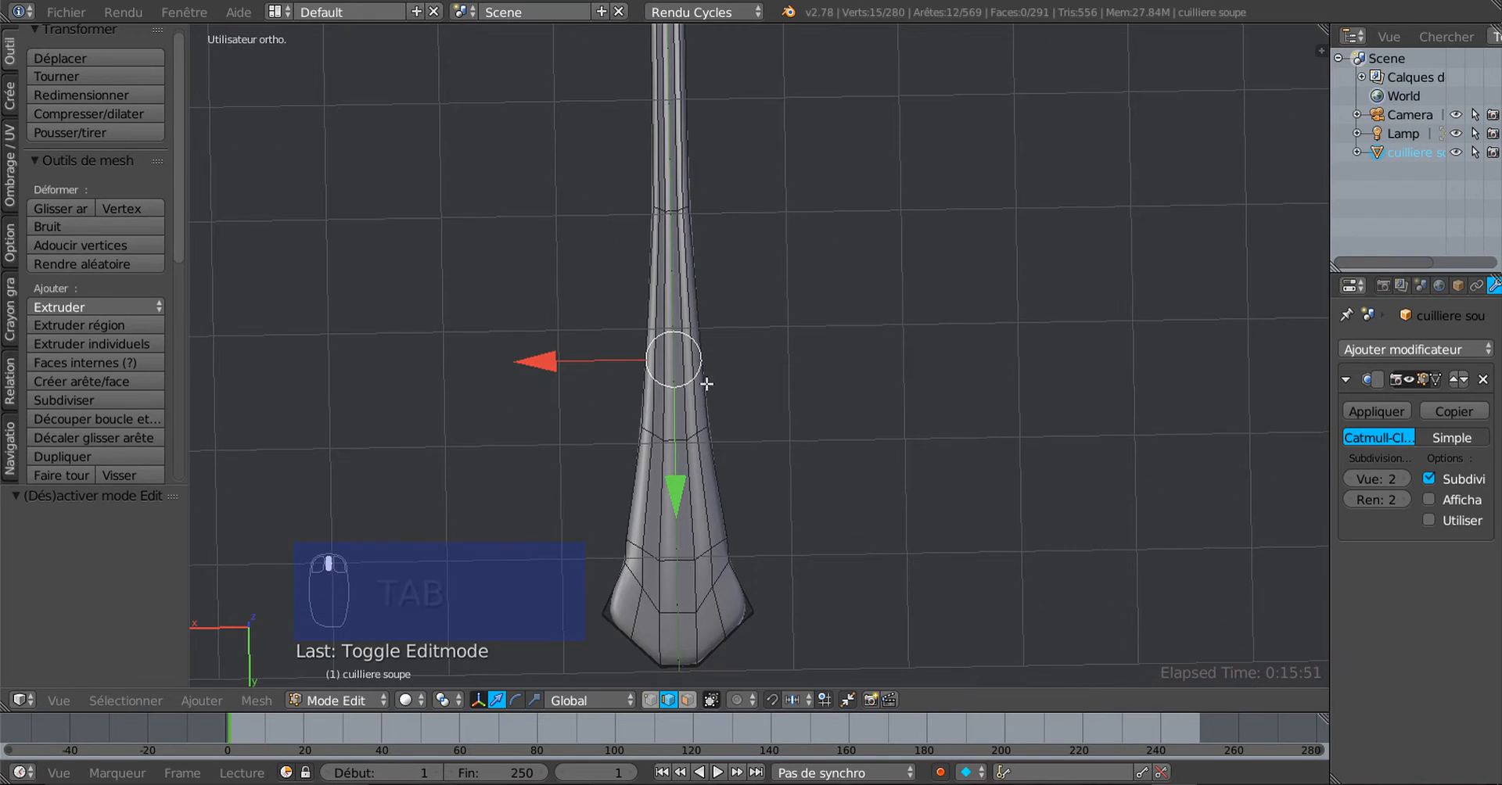
pyautogui.keyDown('shift'); pyautogui.moveTo(729, 560); pyautogui.dragTo(712, 401, button='middle'); pyautogui.keyUp('shift')
pyautogui.scroll(1, 692, 422)
pyautogui.scroll(1, 692, 423)
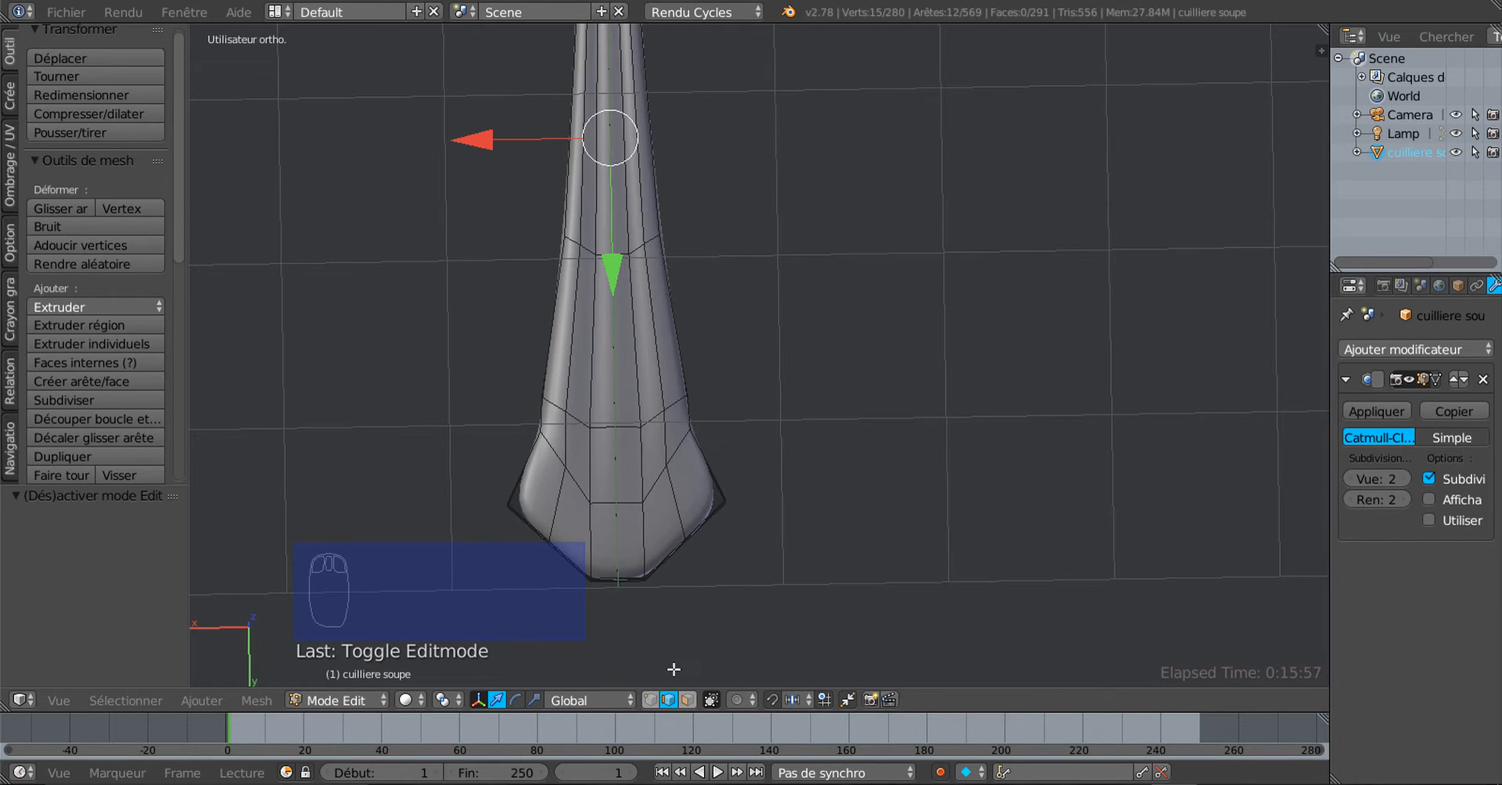
pyautogui.rightClick(664, 467)
pyautogui.keyDown('shift'); pyautogui.rightClick(642, 503); pyautogui.keyUp('shift')
pyautogui.keyDown('shift'); pyautogui.rightClick(590, 503); pyautogui.keyUp('shift')
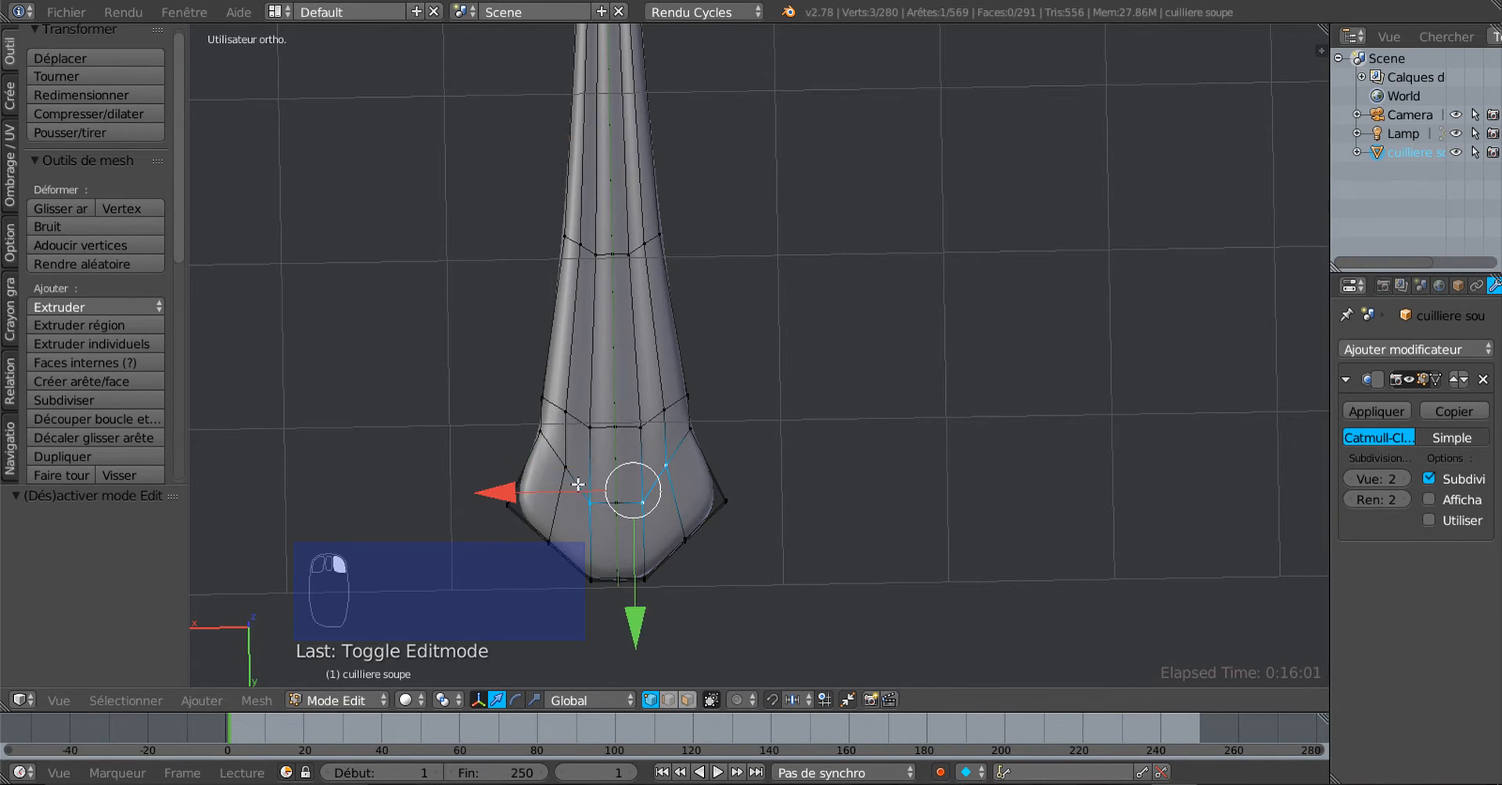
pyautogui.keyDown('shift'); pyautogui.rightClick(567, 468); pyautogui.keyUp('shift')
# Add the four handle-side ring vertices and the two centre-line vertices to the selection, completing the ten-vertex ring
pyautogui.keyDown('shift'); pyautogui.rightClick(566, 411); pyautogui.keyUp('shift')
pyautogui.keyDown('shift'); pyautogui.rightClick(591, 427); pyautogui.keyUp('shift')
pyautogui.keyDown('shift'); pyautogui.rightClick(641, 426); pyautogui.keyUp('shift')
pyautogui.keyDown('shift'); pyautogui.rightClick(665, 412); pyautogui.keyUp('shift')
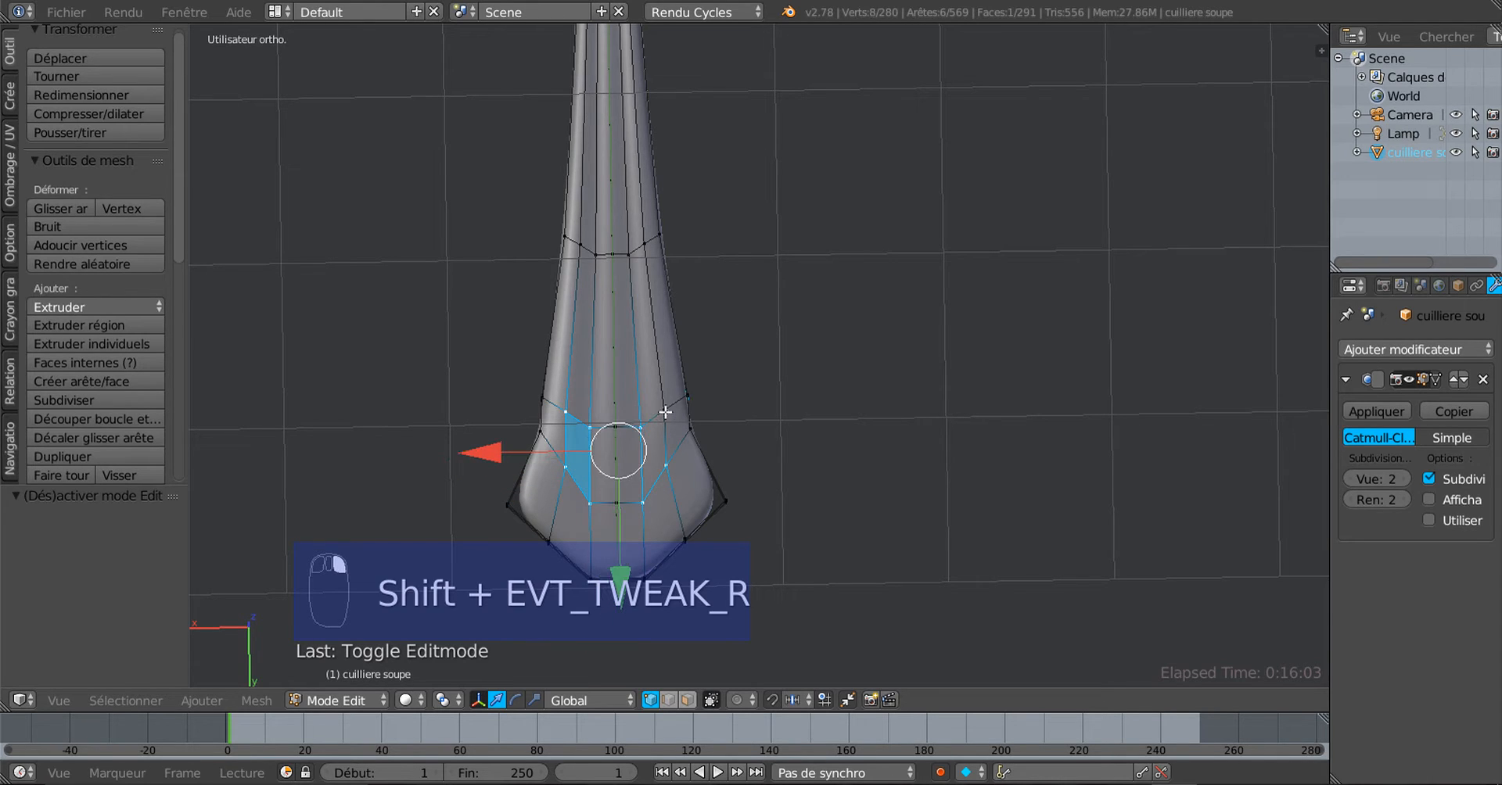
pyautogui.keyDown('shift'); pyautogui.rightClick(654, 419); pyautogui.keyUp('shift')
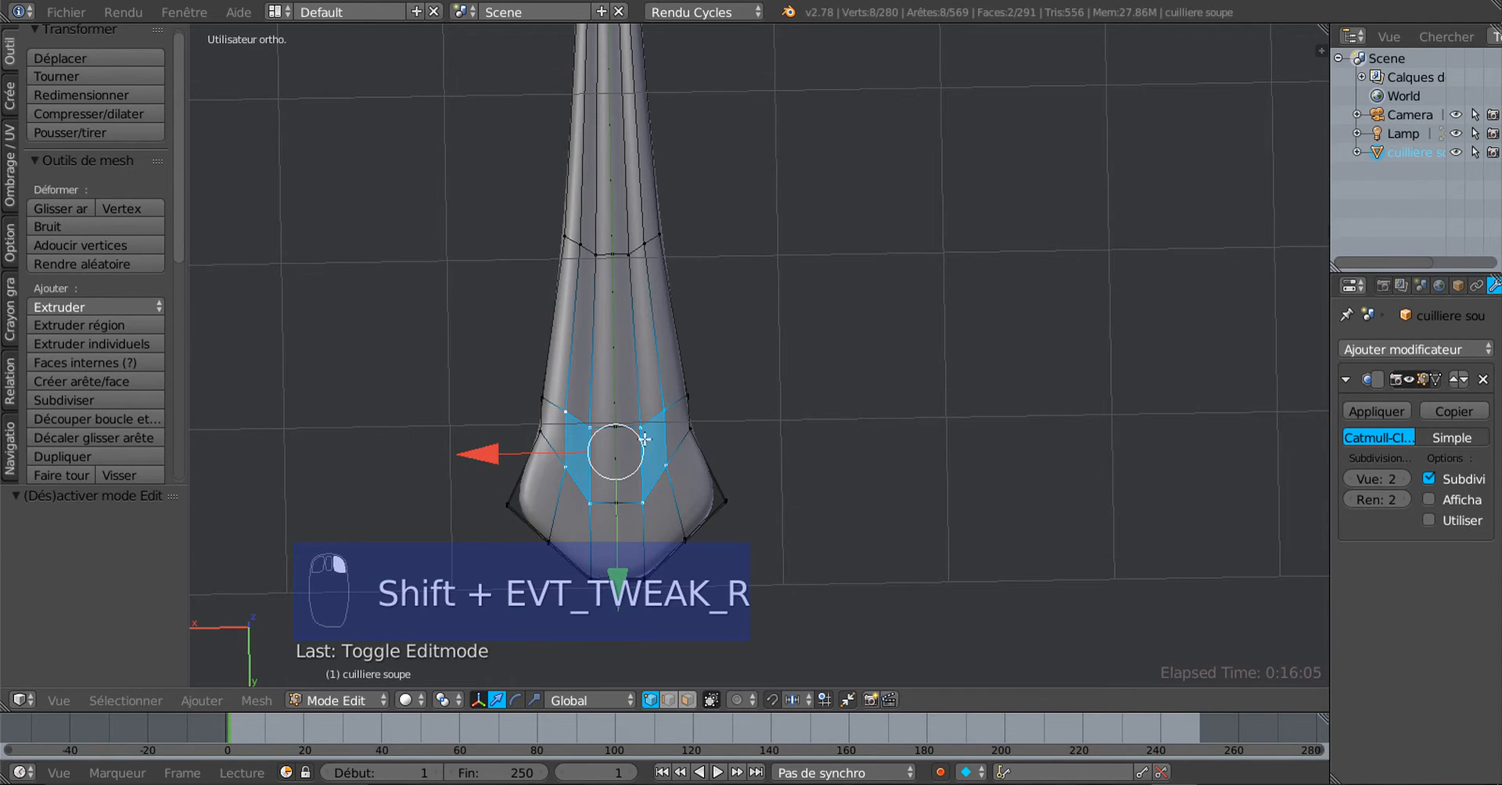
pyautogui.keyDown('shift'); pyautogui.rightClick(613, 505); pyautogui.keyUp('shift')
pyautogui.keyDown('shift'); pyautogui.rightClick(620, 426); pyautogui.keyUp('shift')
# Bring the LoopTools operations into view for the selected ring on the flared end
pyautogui.moveTo(612, 476); pyautogui.dragTo(831, 483, button='middle')
pyautogui.keyDown('shift'); pyautogui.moveTo(929, 462); pyautogui.dragTo(779, 456, button='middle'); pyautogui.keyUp('shift')
pyautogui.scroll(3, 818, 443)
pyautogui.scroll(2, 716, 398)
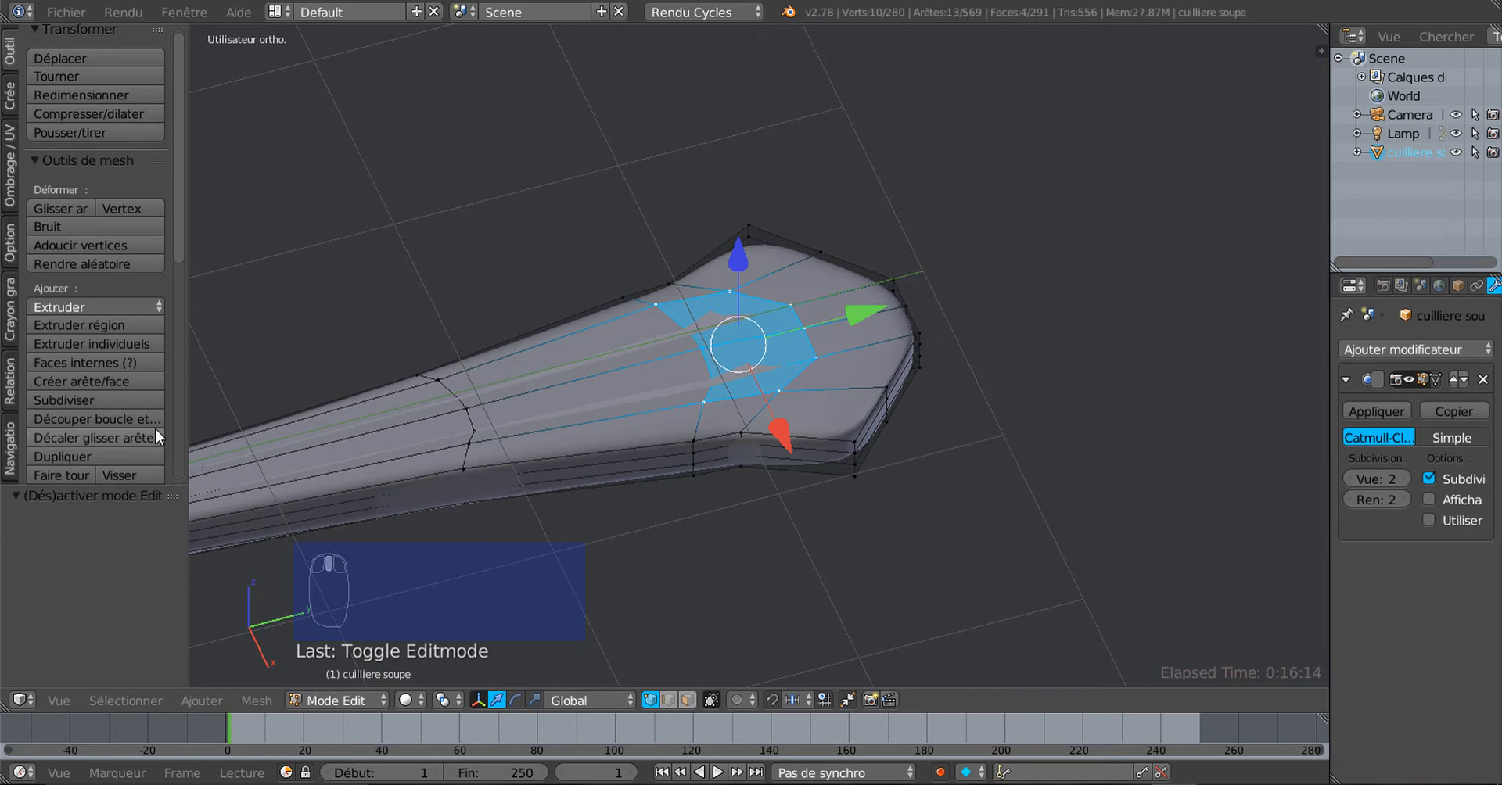
pyautogui.moveTo(173, 261); pyautogui.dragTo(173, 420)
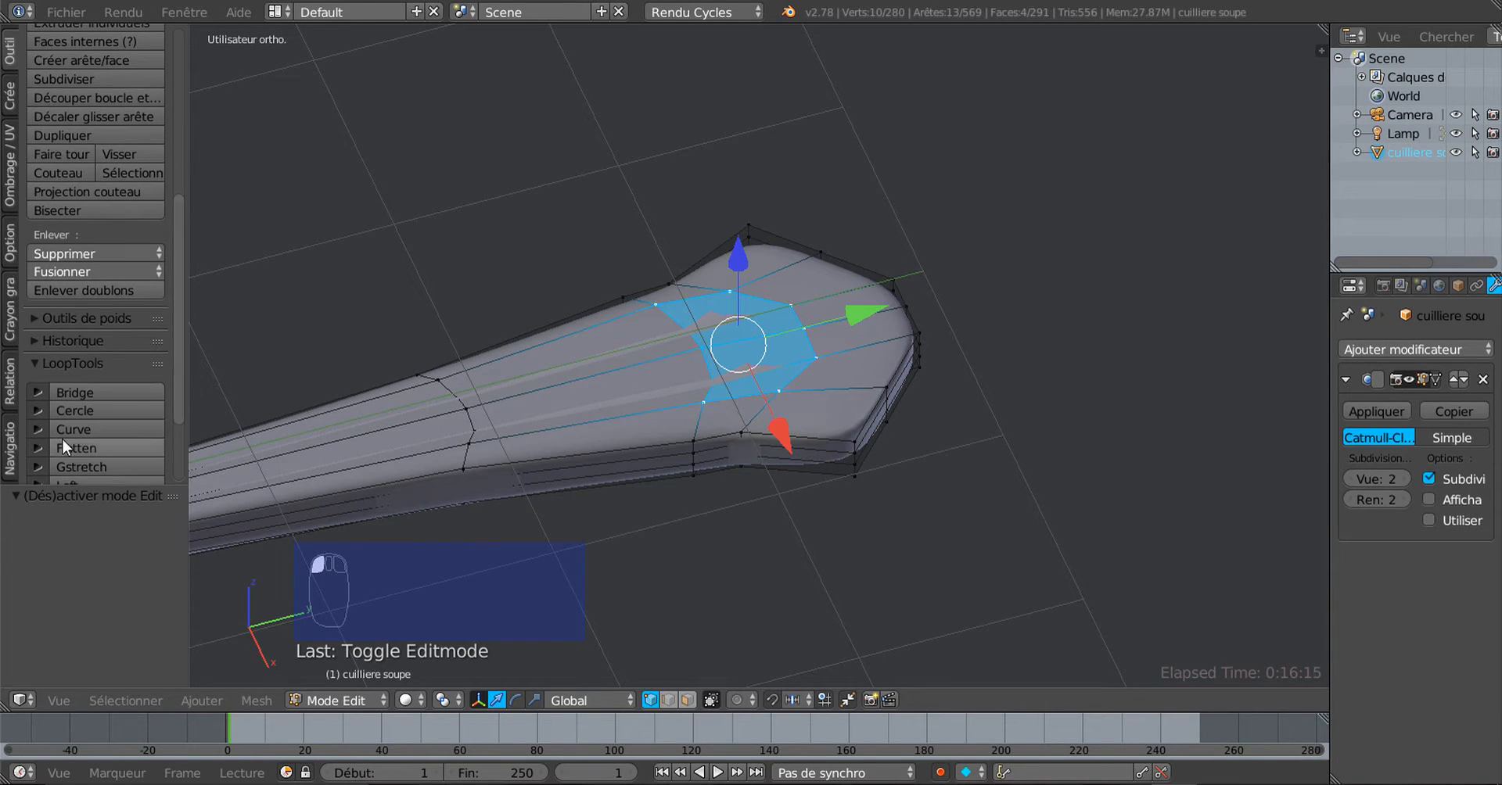
pyautogui.scroll(-4, 63, 438)
pyautogui.scroll(-2, 69, 437)
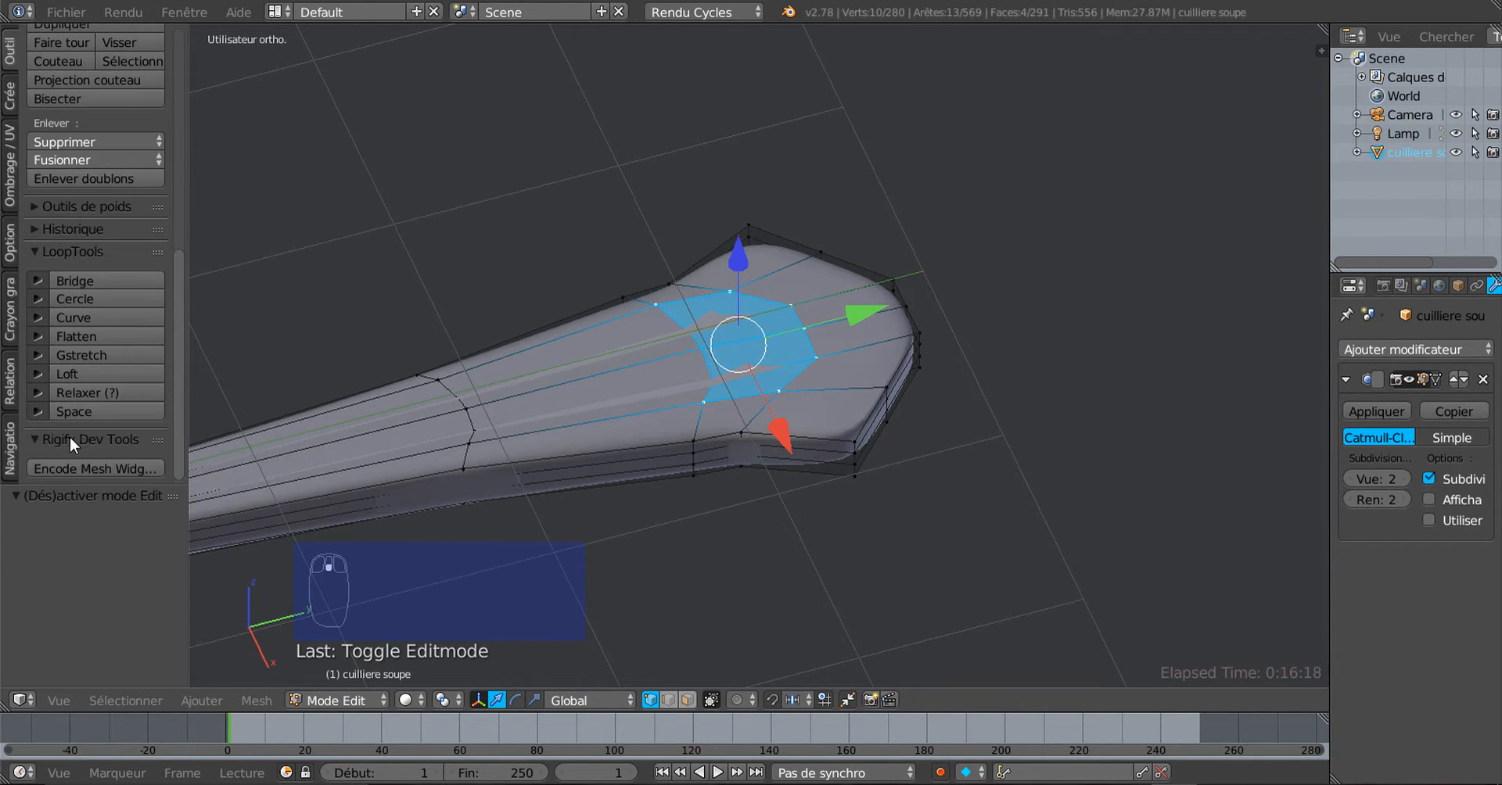
# Shape the selected faces at the spoon handle's end into a circle with LoopTools
pyautogui.click(82, 299)
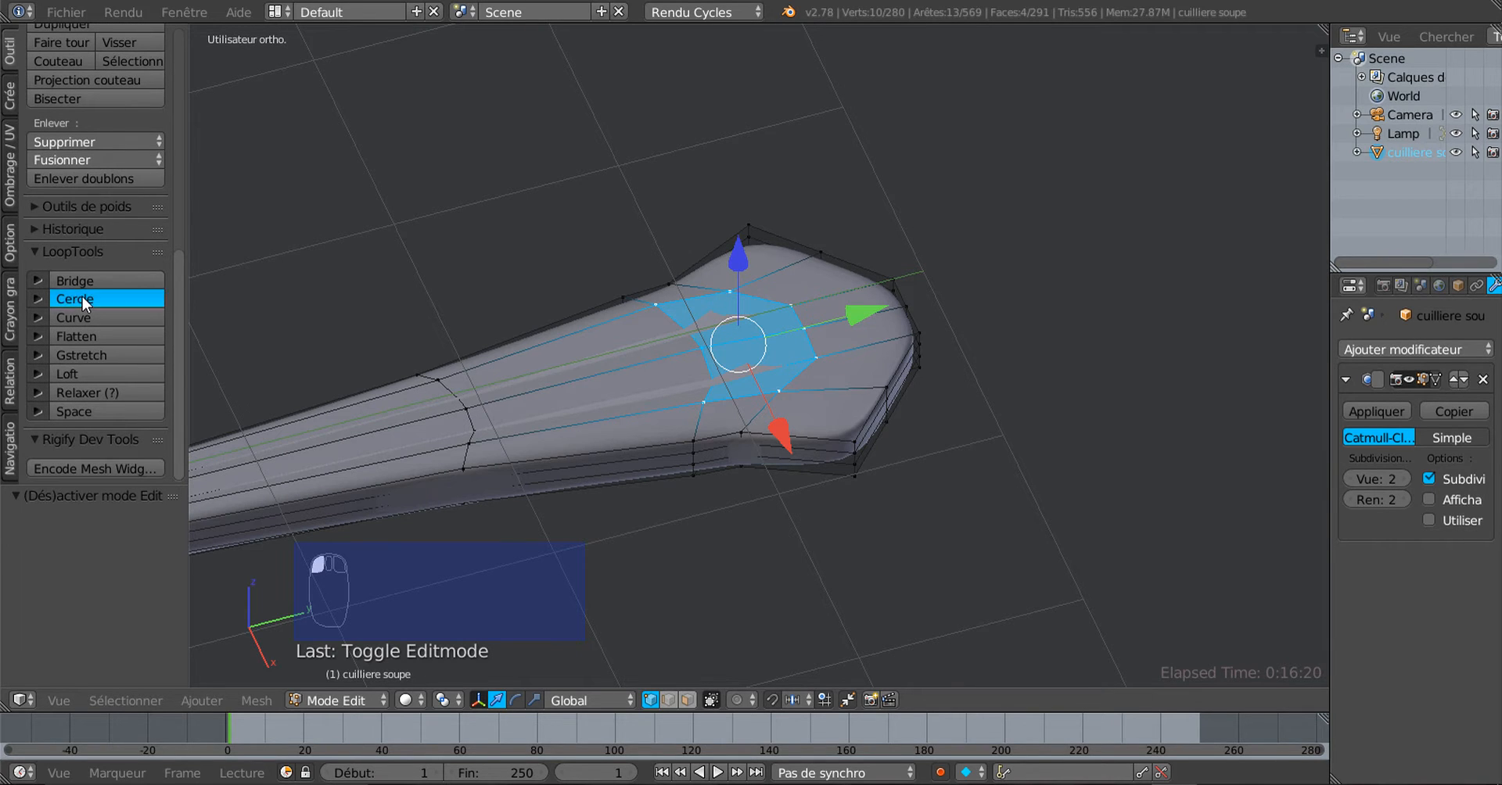
pyautogui.moveTo(770, 408); pyautogui.dragTo(718, 555, button='middle')
pyautogui.press('Tab')
pyautogui.press('Tab')
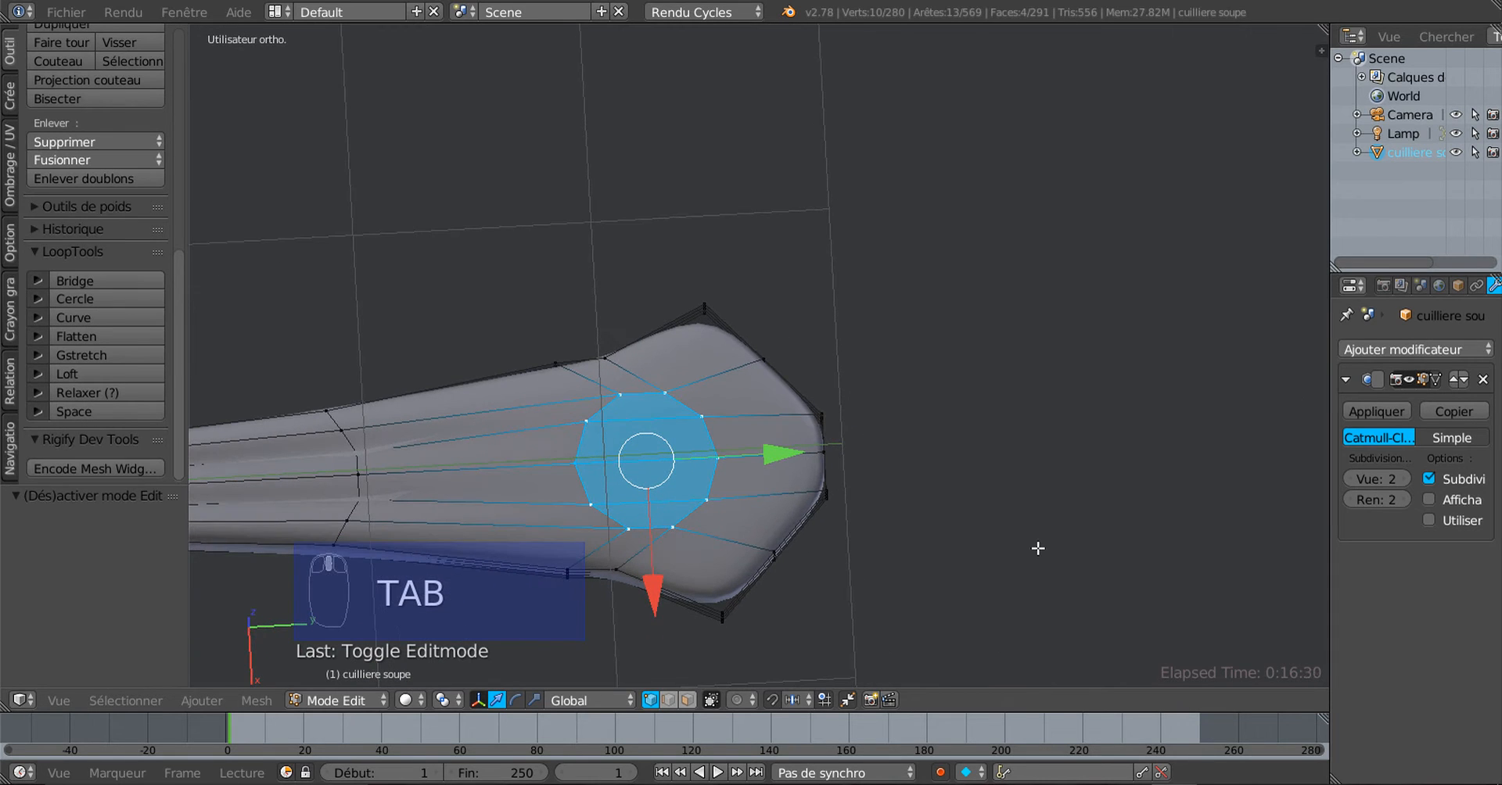
# Scale the circular face selection along Y by about 1.59 to make it an oval
pyautogui.press('KP_7')
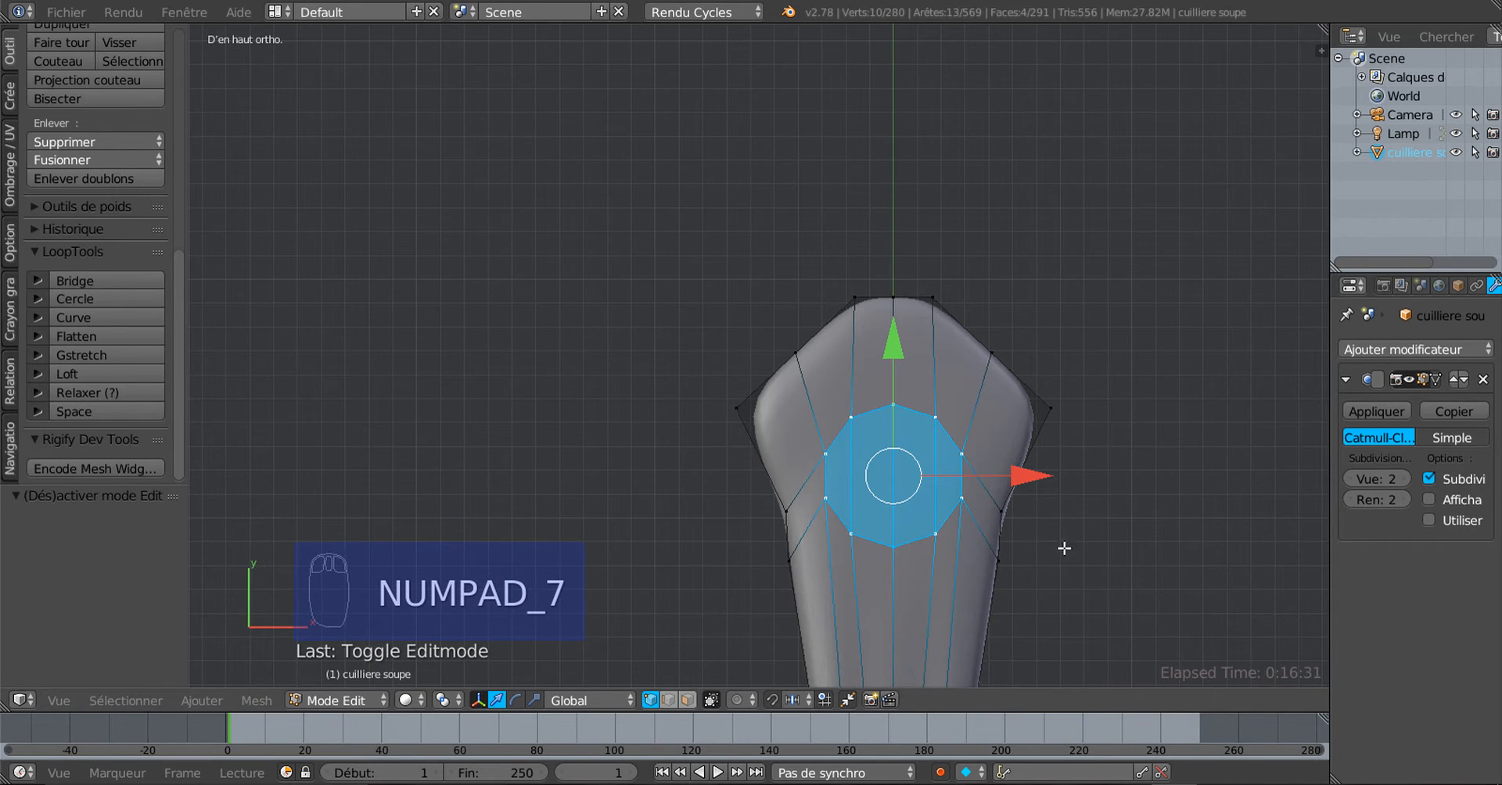
pyautogui.keyDown('shift'); pyautogui.moveTo(949, 534); pyautogui.dragTo(752, 420, button='middle'); pyautogui.keyUp('shift')
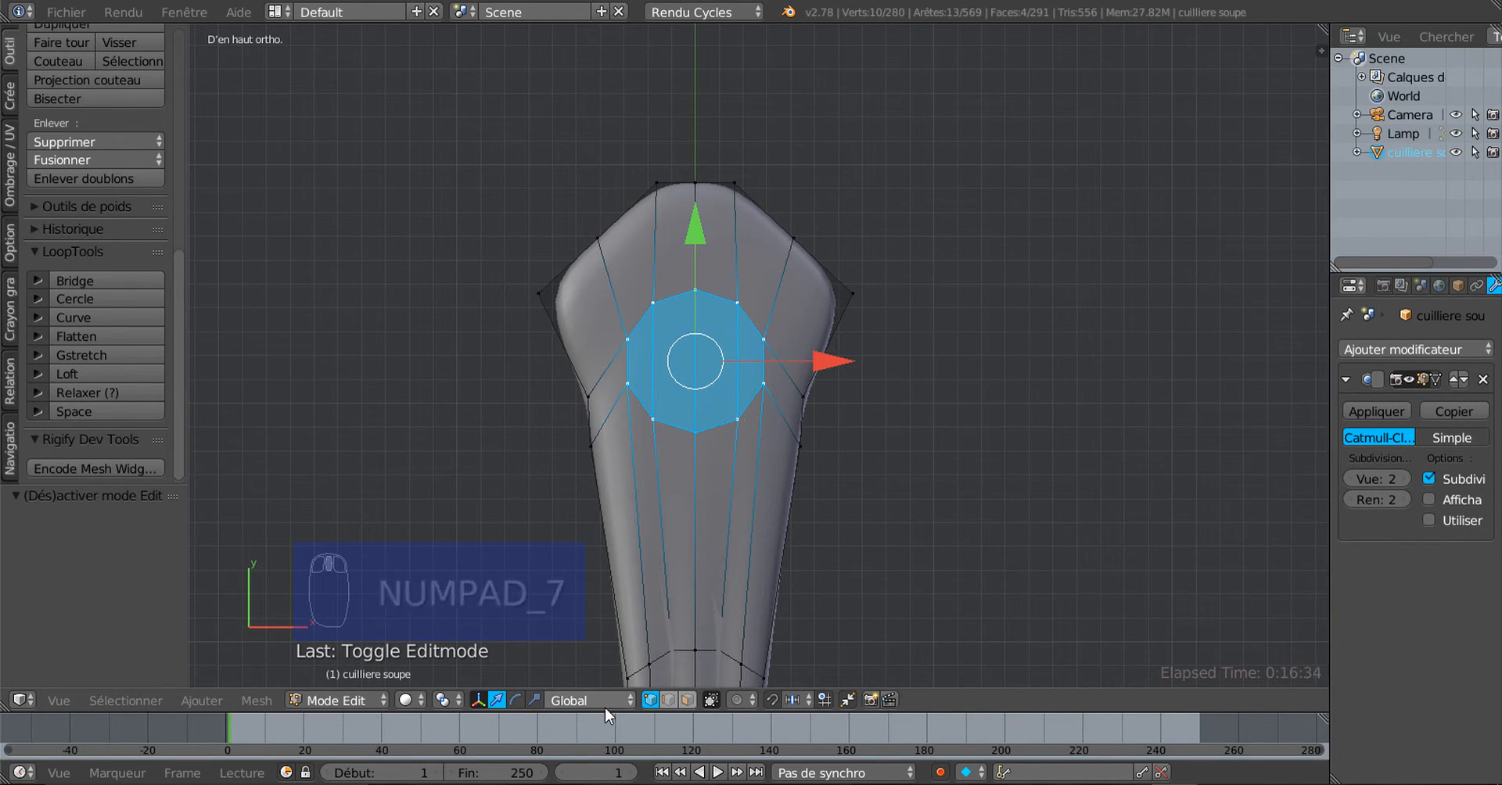
pyautogui.click(535, 700)
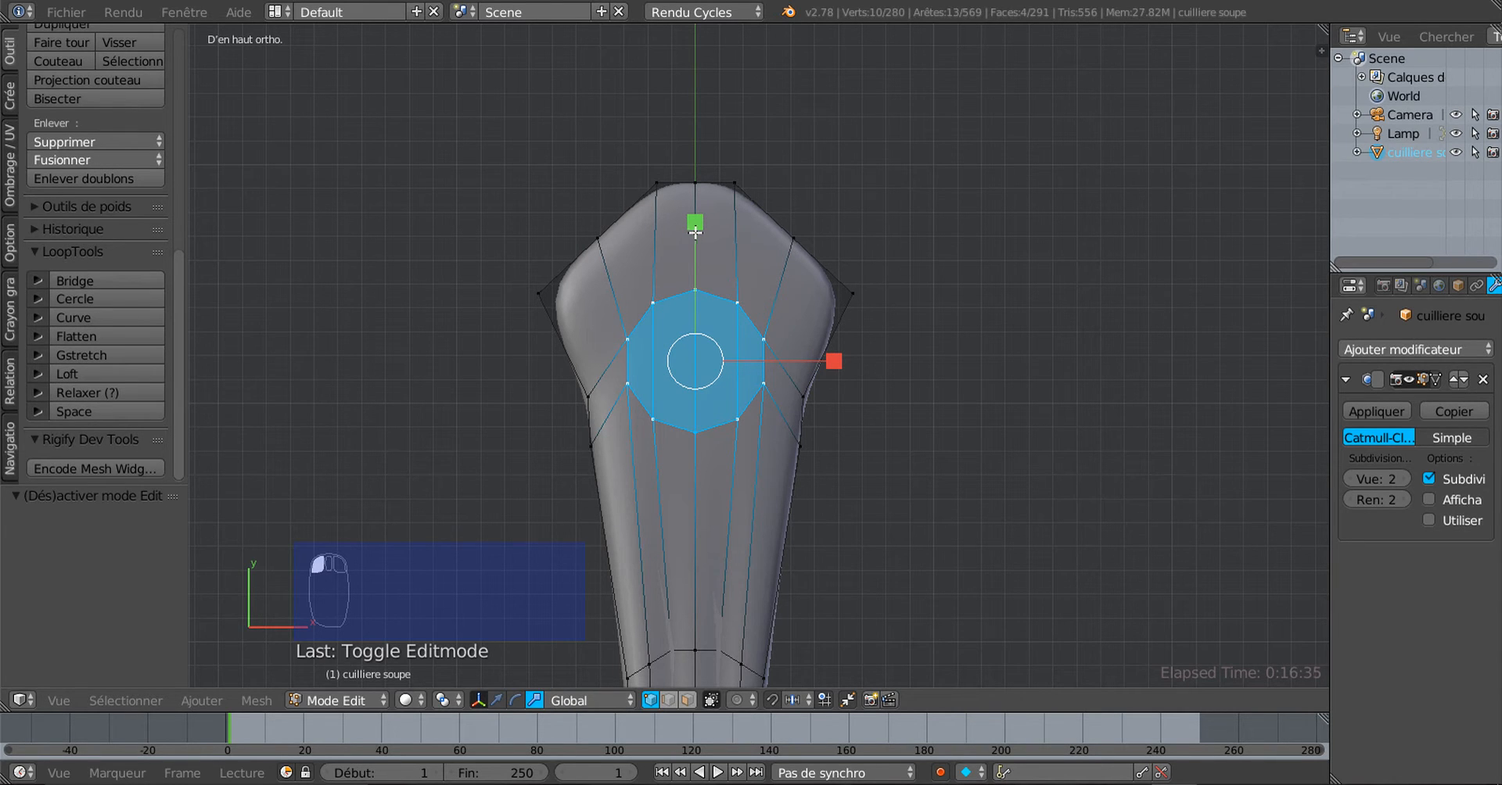
pyautogui.moveTo(694, 226); pyautogui.dragTo(701, 151)
pyautogui.moveTo(602, 488); pyautogui.dragTo(609, 360, button='middle')
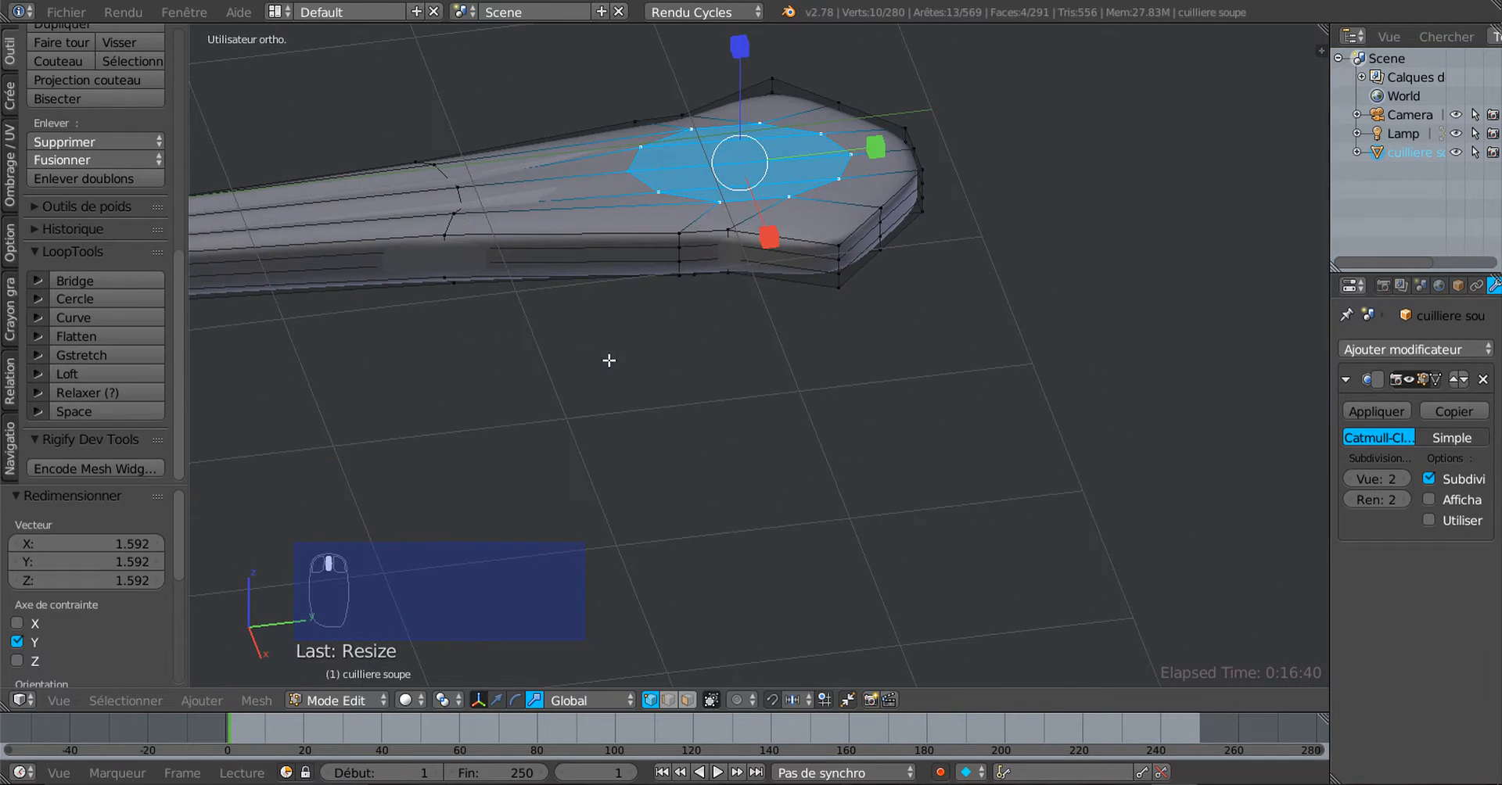
# Extrude the oval faces on the handle's end slightly upward to form a raised motif
pyautogui.keyDown('shift'); pyautogui.moveTo(737, 291); pyautogui.dragTo(725, 446, button='middle'); pyautogui.keyUp('shift')
pyautogui.click(496, 701)
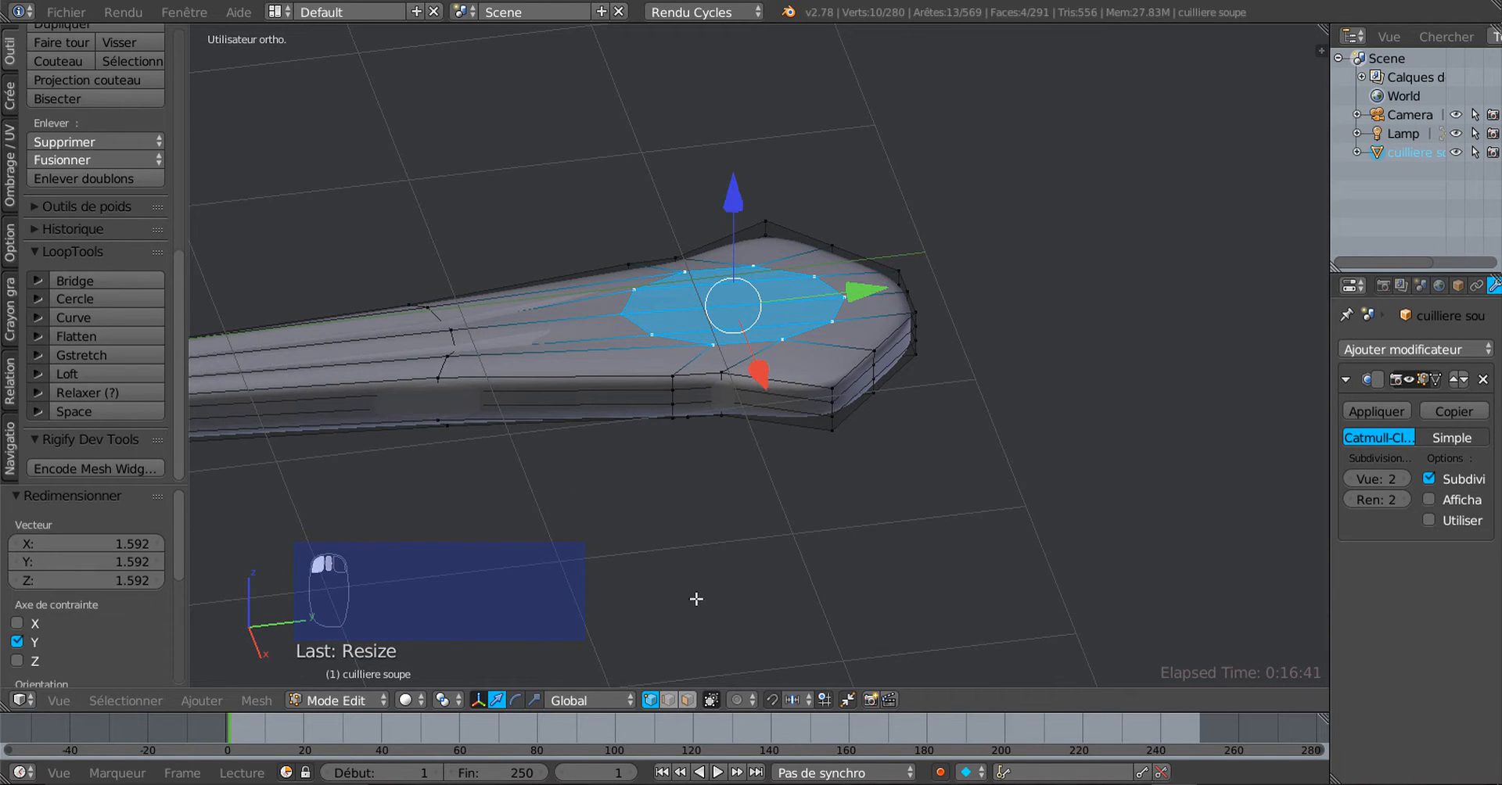
pyautogui.press('e')
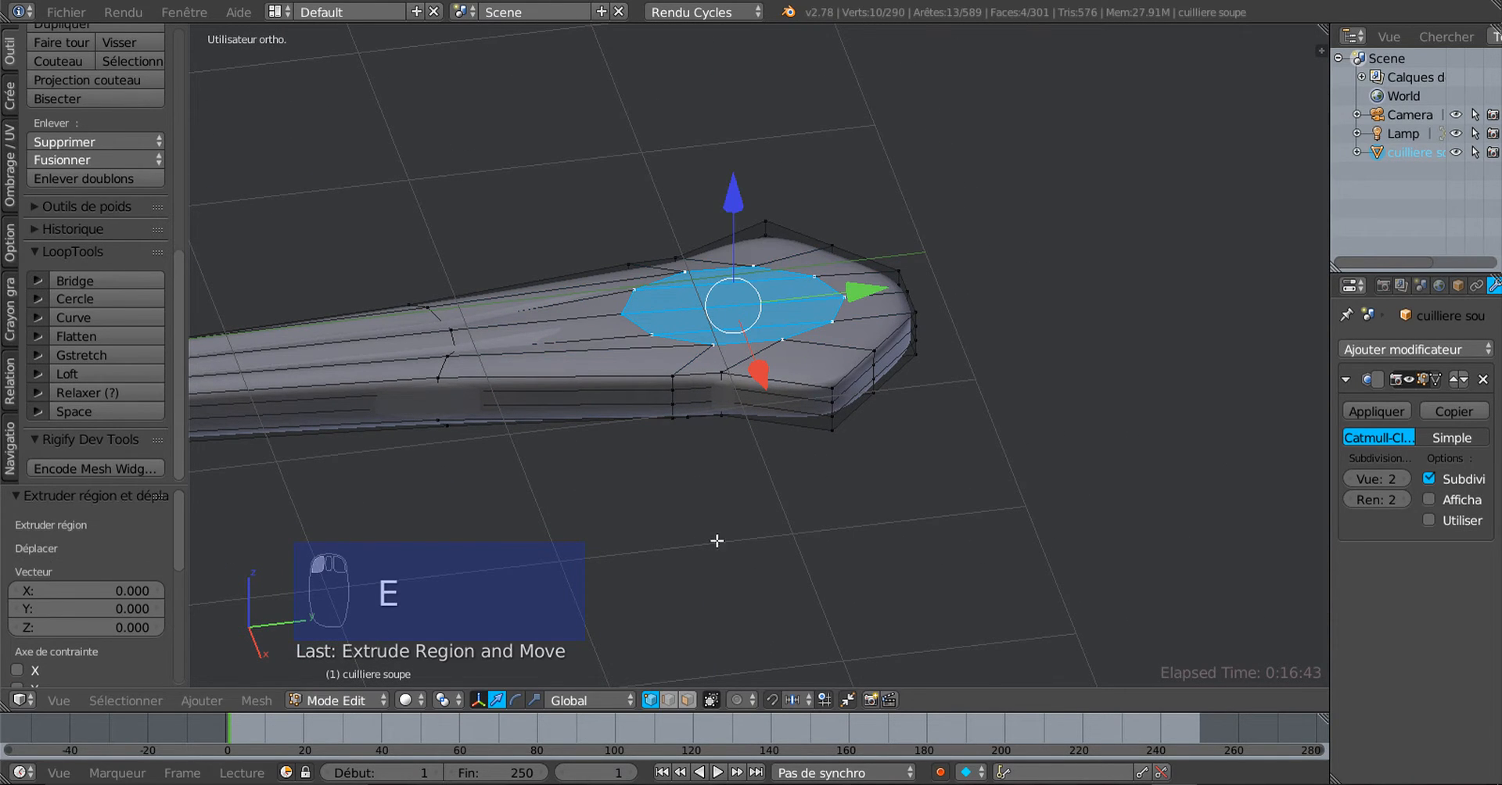
pyautogui.click(742, 207)
pyautogui.press('Tab')
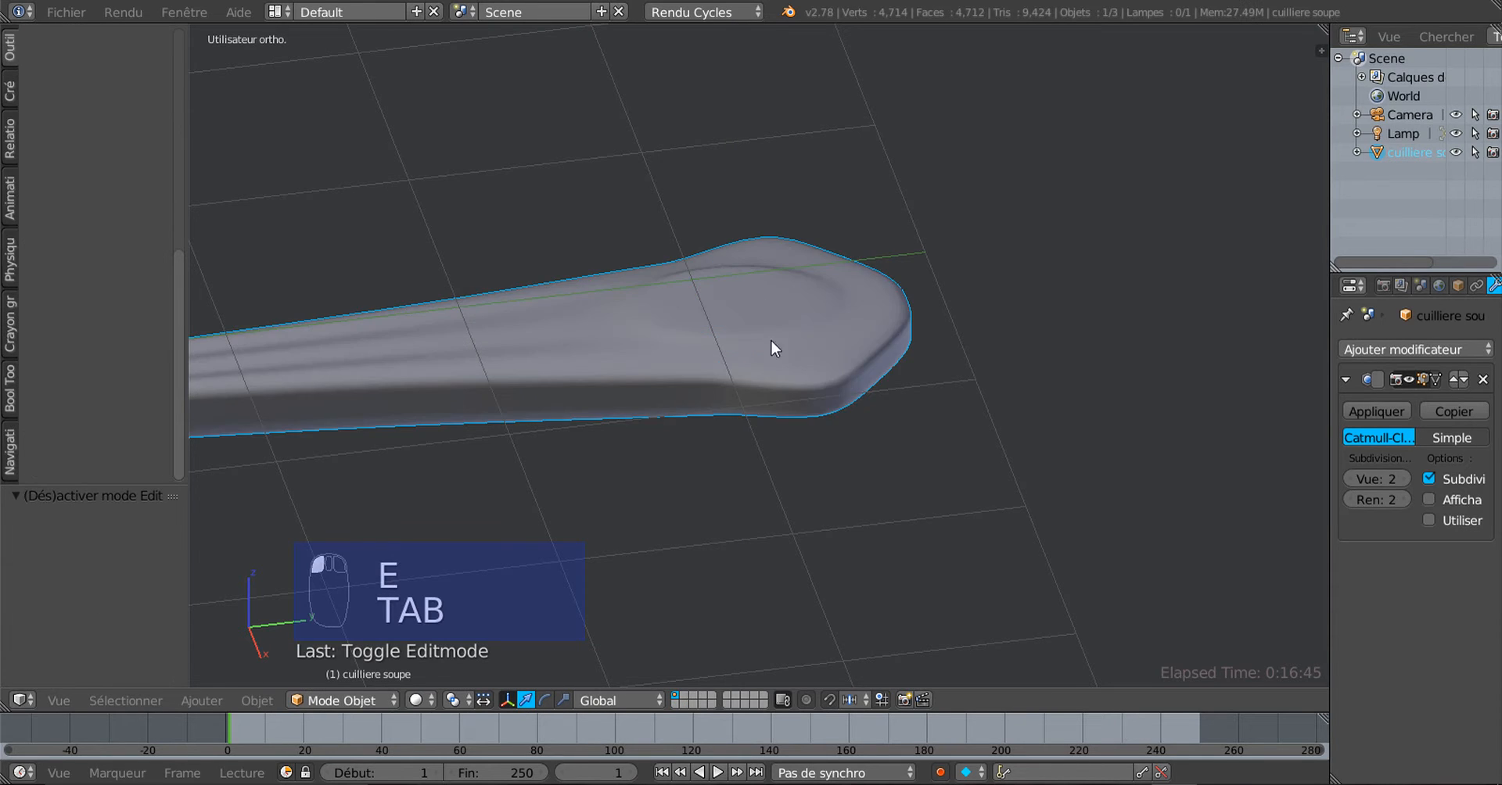
pyautogui.moveTo(772, 342); pyautogui.dragTo(871, 315, button='middle')
# Add an edge loop around the side wall of the raised oval, with a slide of about 0.45
pyautogui.press('Tab')
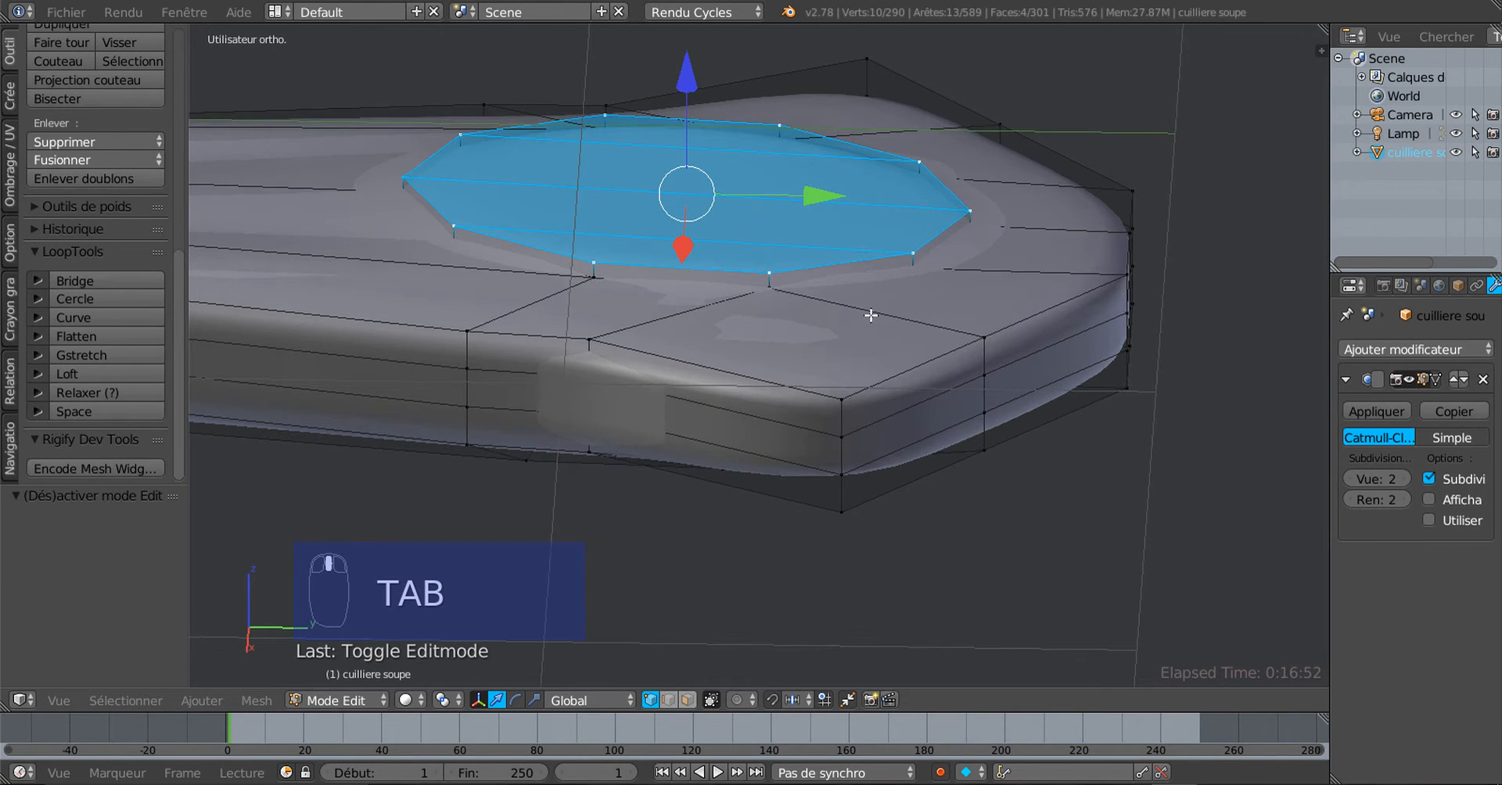
pyautogui.keyDown('shift'); pyautogui.moveTo(851, 381); pyautogui.dragTo(798, 449, button='middle'); pyautogui.keyUp('shift')
pyautogui.scroll(2, 864, 399)
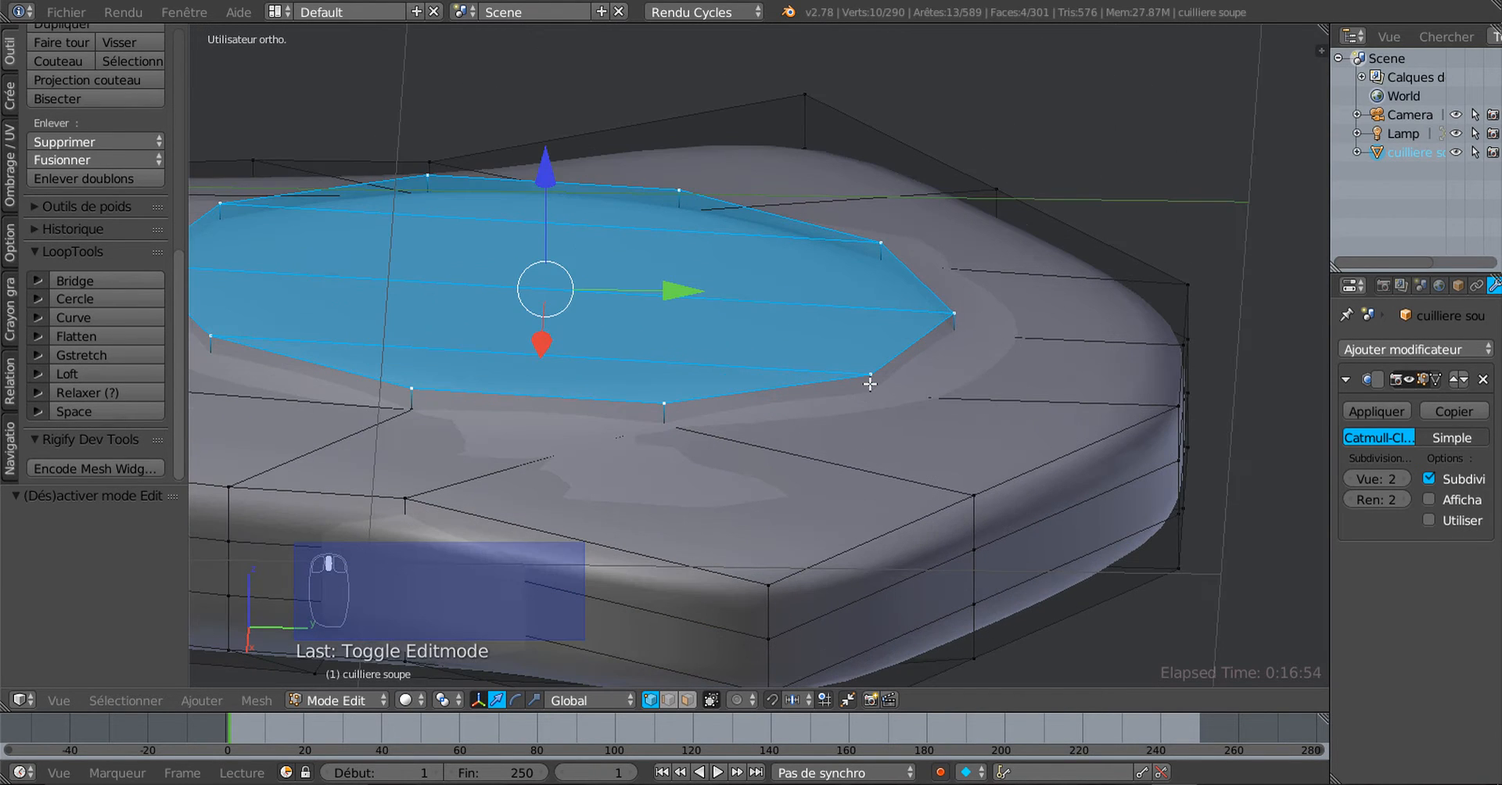
pyautogui.hotkey('ctrl', 'r')
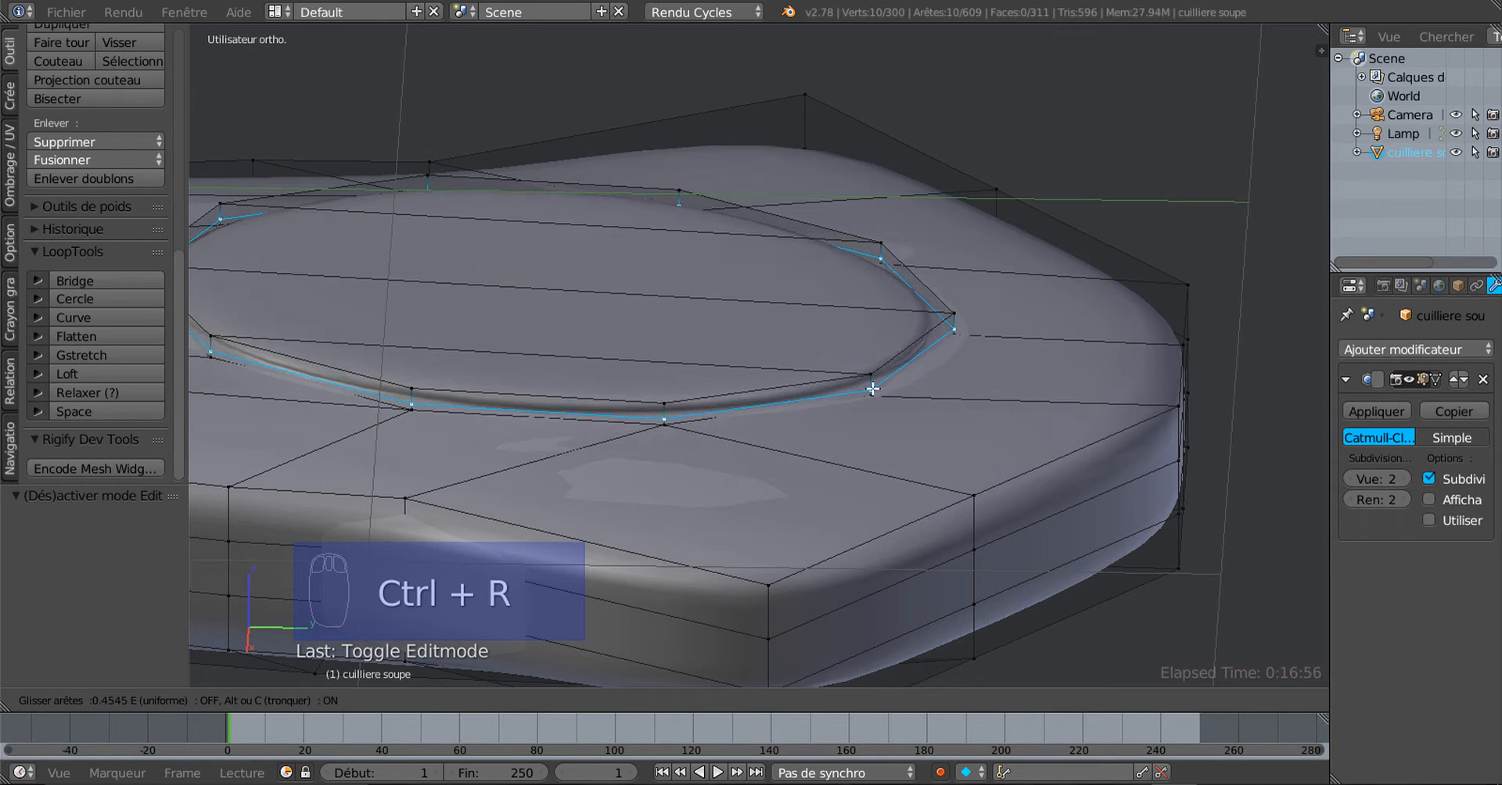
pyautogui.click(873, 389)
pyautogui.press('Tab')
pyautogui.scroll(-5, 873, 389)
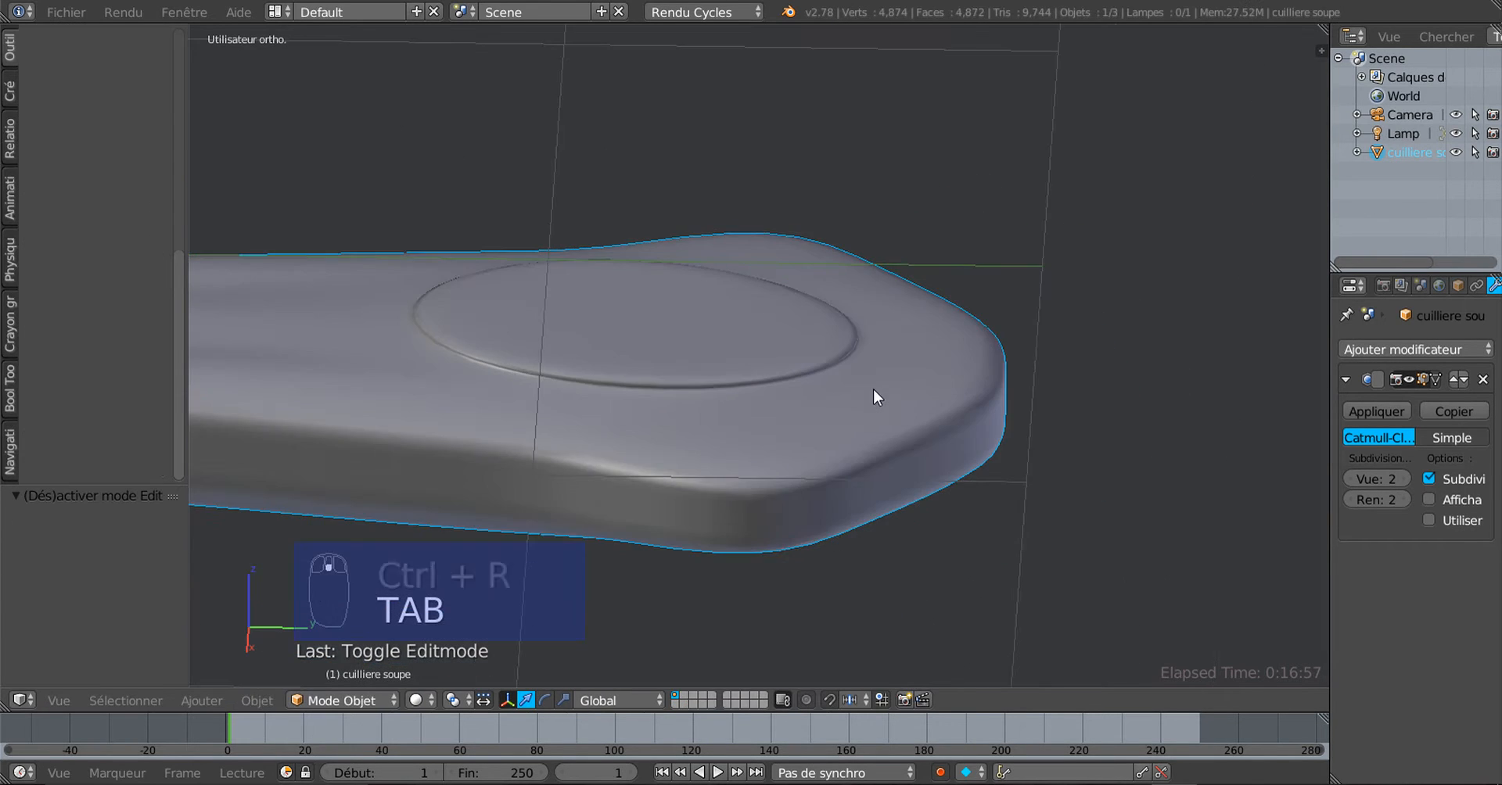
pyautogui.moveTo(873, 389); pyautogui.dragTo(716, 510, button='middle')
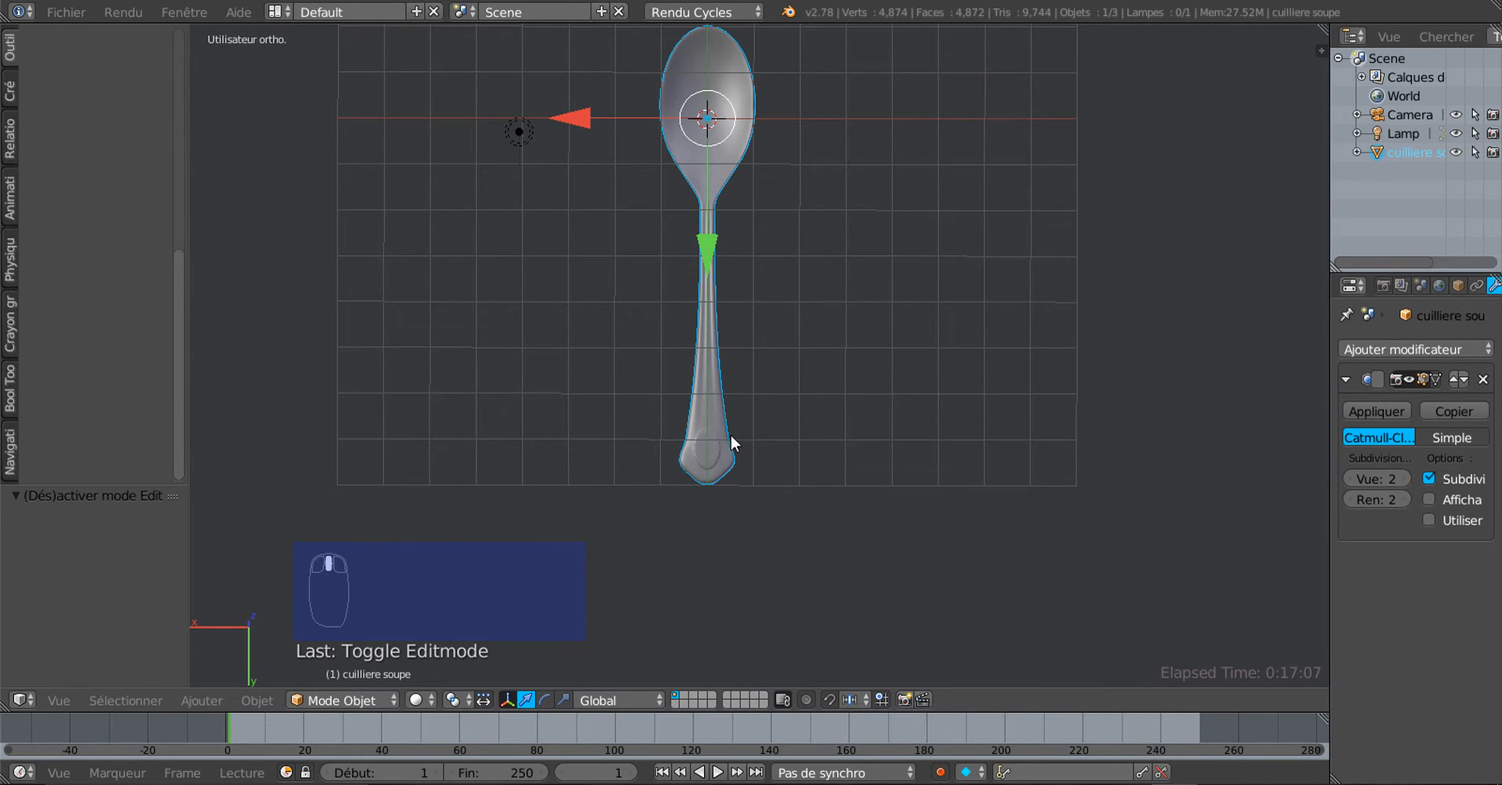
# Display the spoon in wireframe and circle-select all vertices of the flared handle end, including the oval motif
pyautogui.scroll(2, 700, 470)
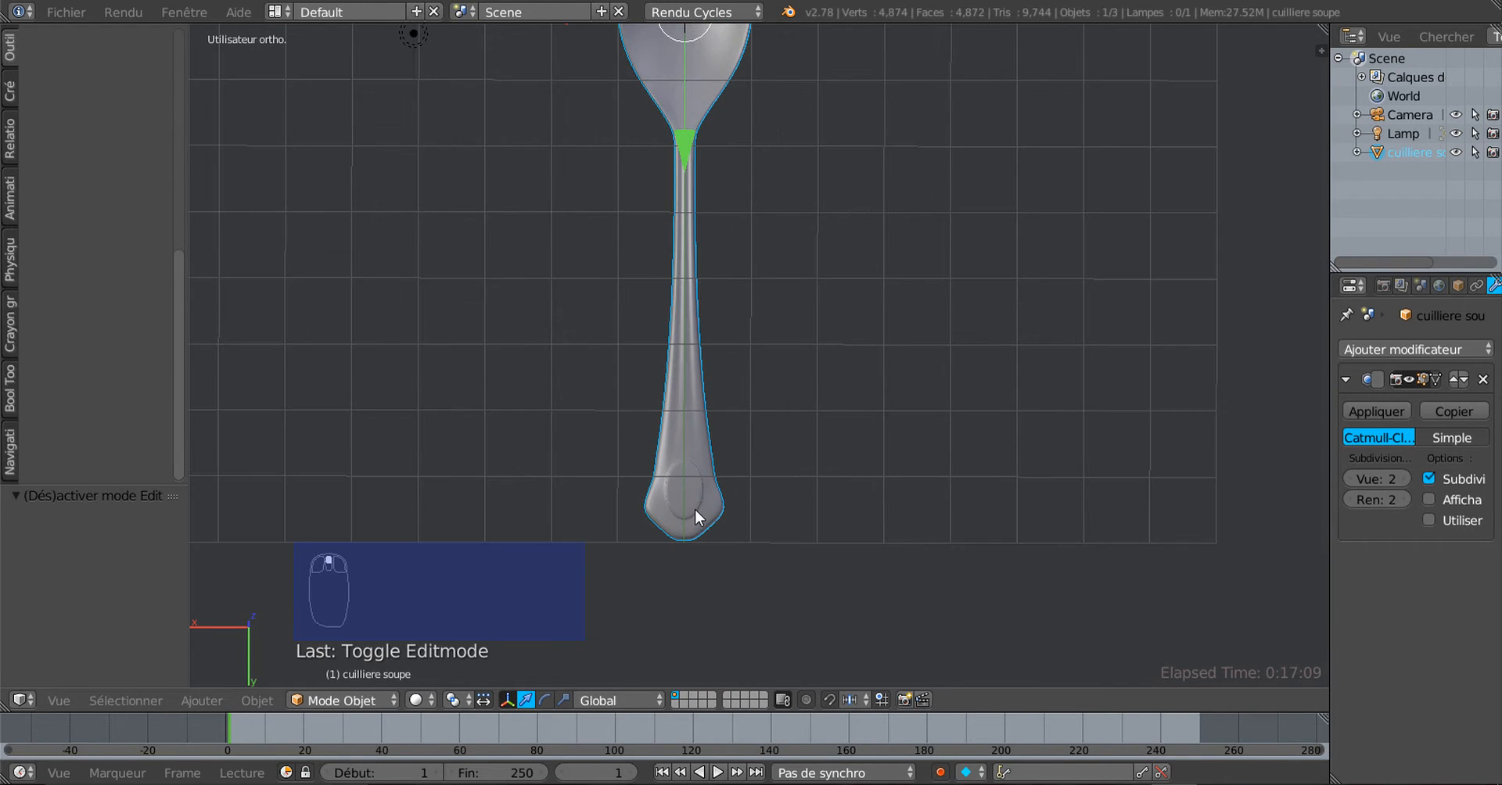
pyautogui.press('z')
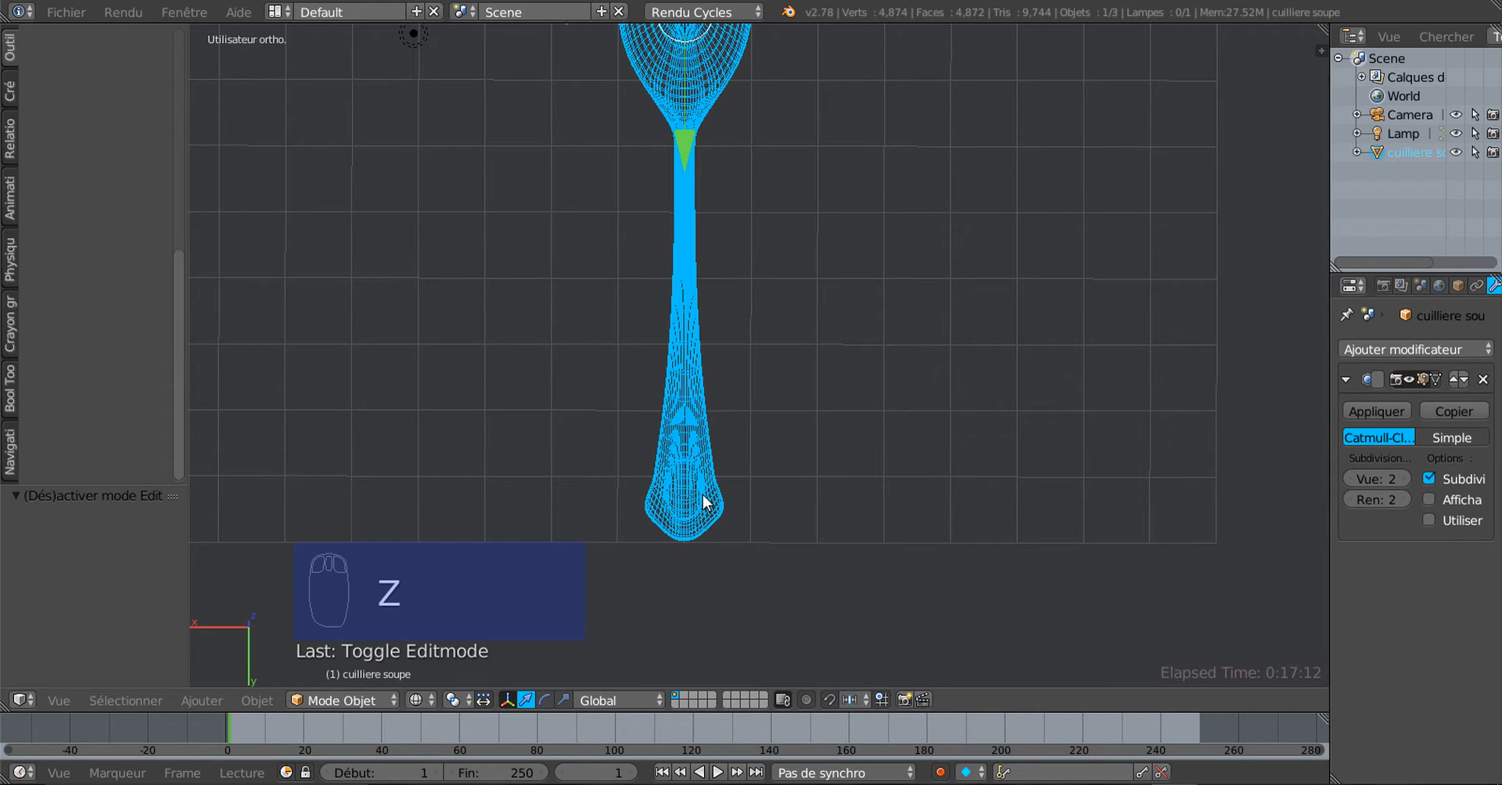
pyautogui.press('Tab')
pyautogui.scroll(1, 671, 402)
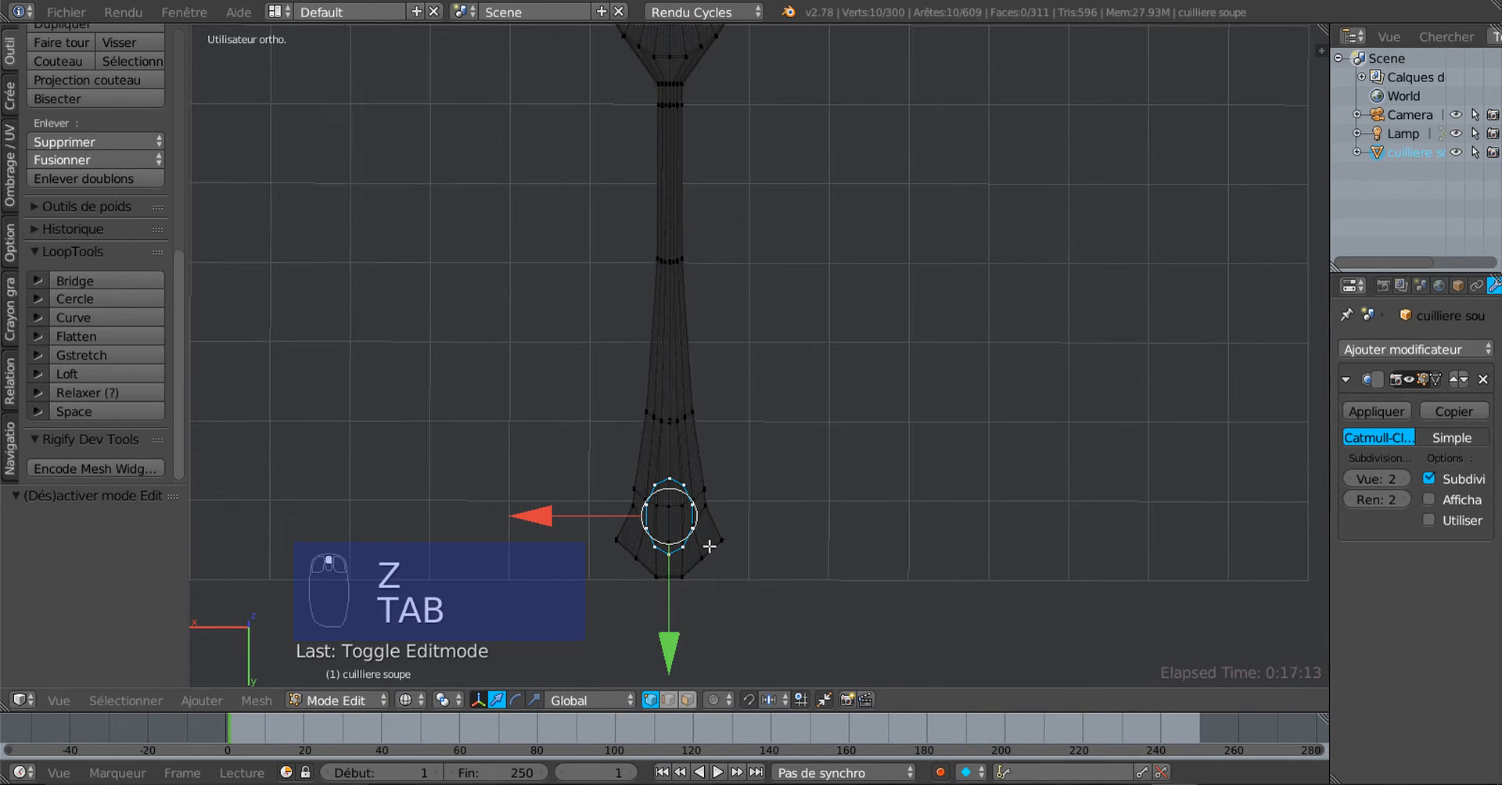
pyautogui.scroll(-1, 709, 546)
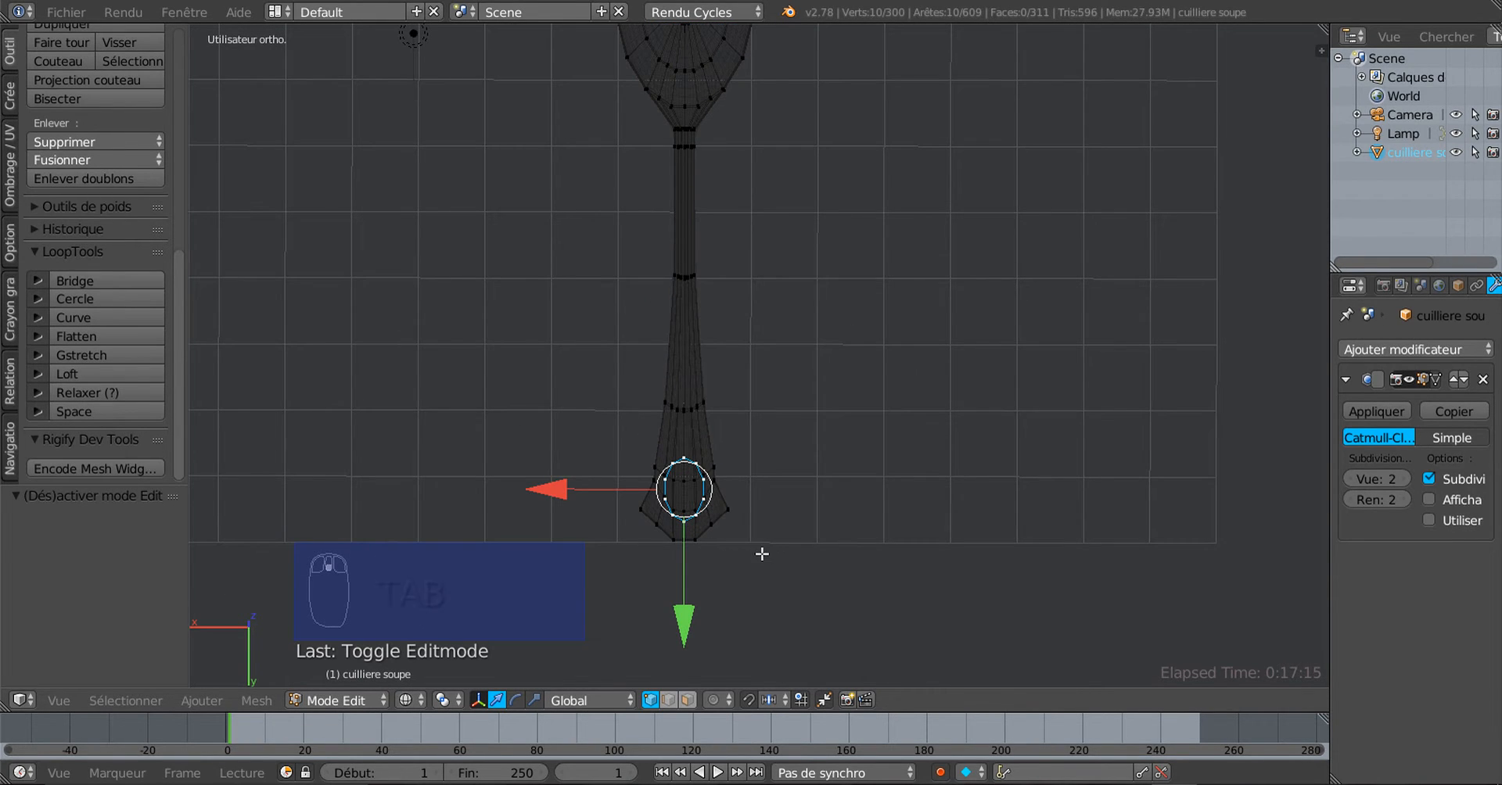
pyautogui.press('a')
pyautogui.press('a')
pyautogui.press('a')
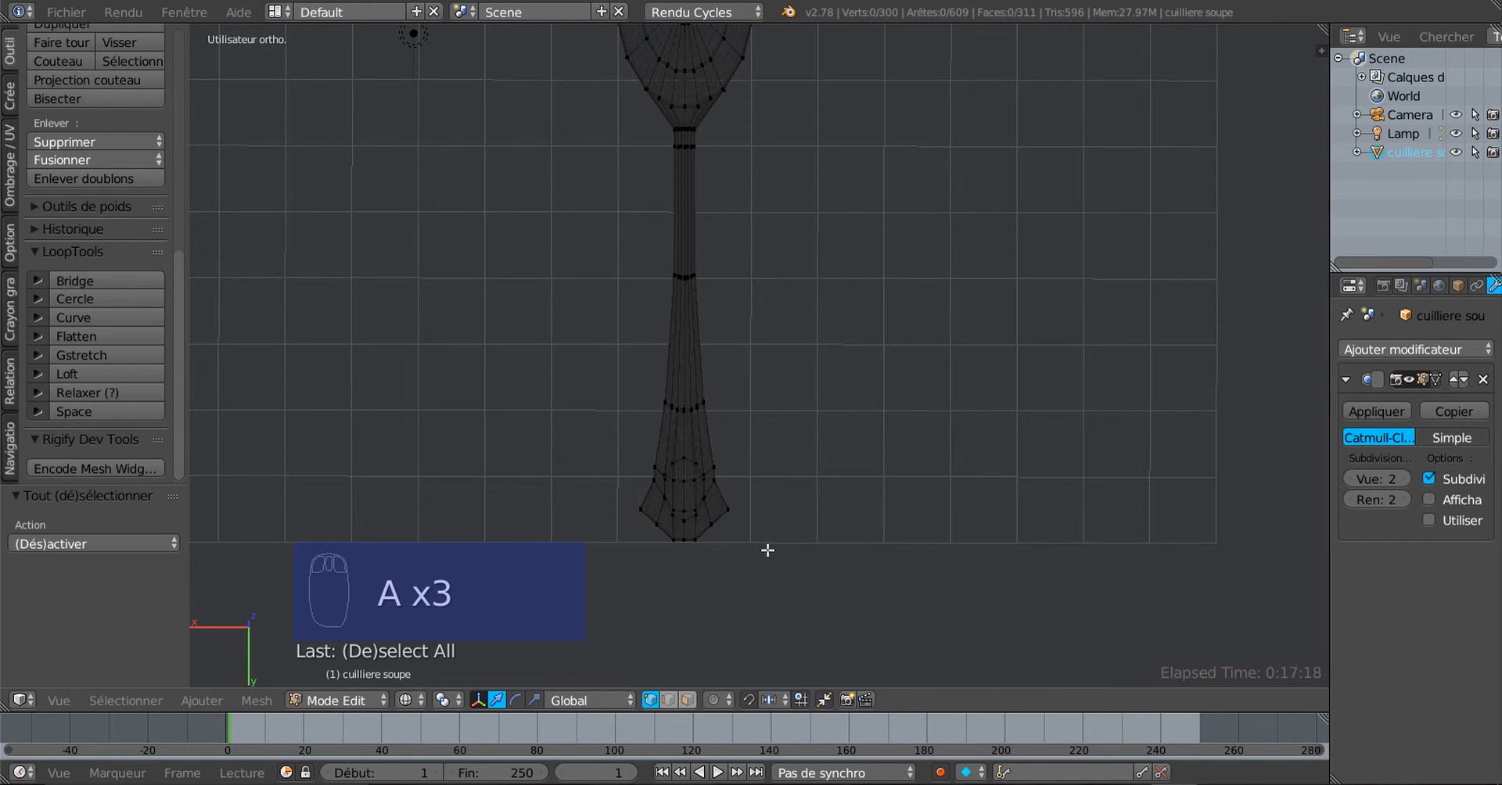
pyautogui.press('c')
pyautogui.moveTo(637, 486)
pyautogui.mouseDown()
pyautogui.moveTo(714, 486)
pyautogui.moveTo(626, 520)
pyautogui.moveTo(717, 525)
pyautogui.mouseUp()
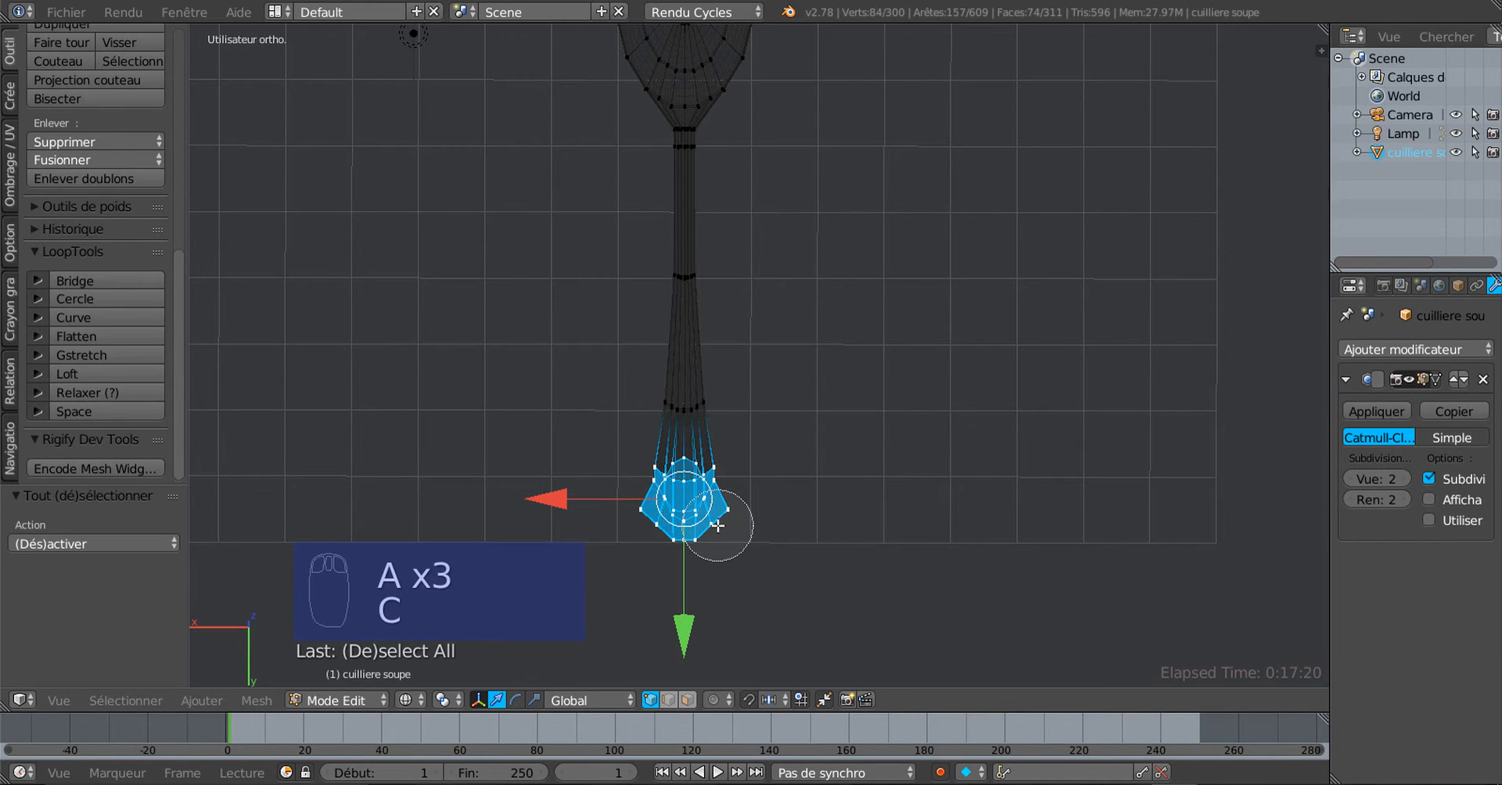
pyautogui.rightClick(718, 526)
pyautogui.click(535, 700)
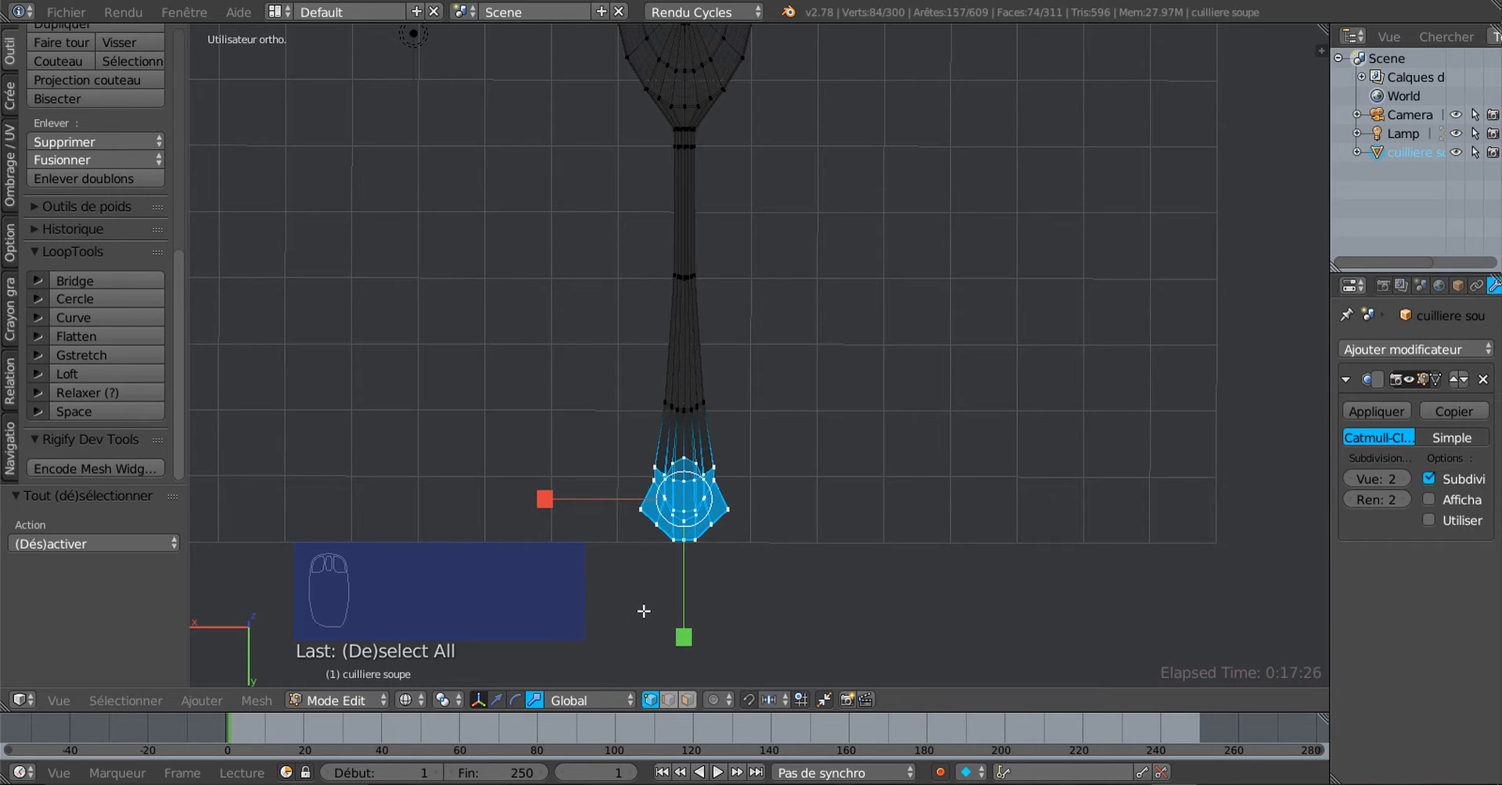
# Clear the selection and circle-select the flared handle end's vertices again in the top view
pyautogui.moveTo(644, 611); pyautogui.dragTo(835, 548, button='middle')
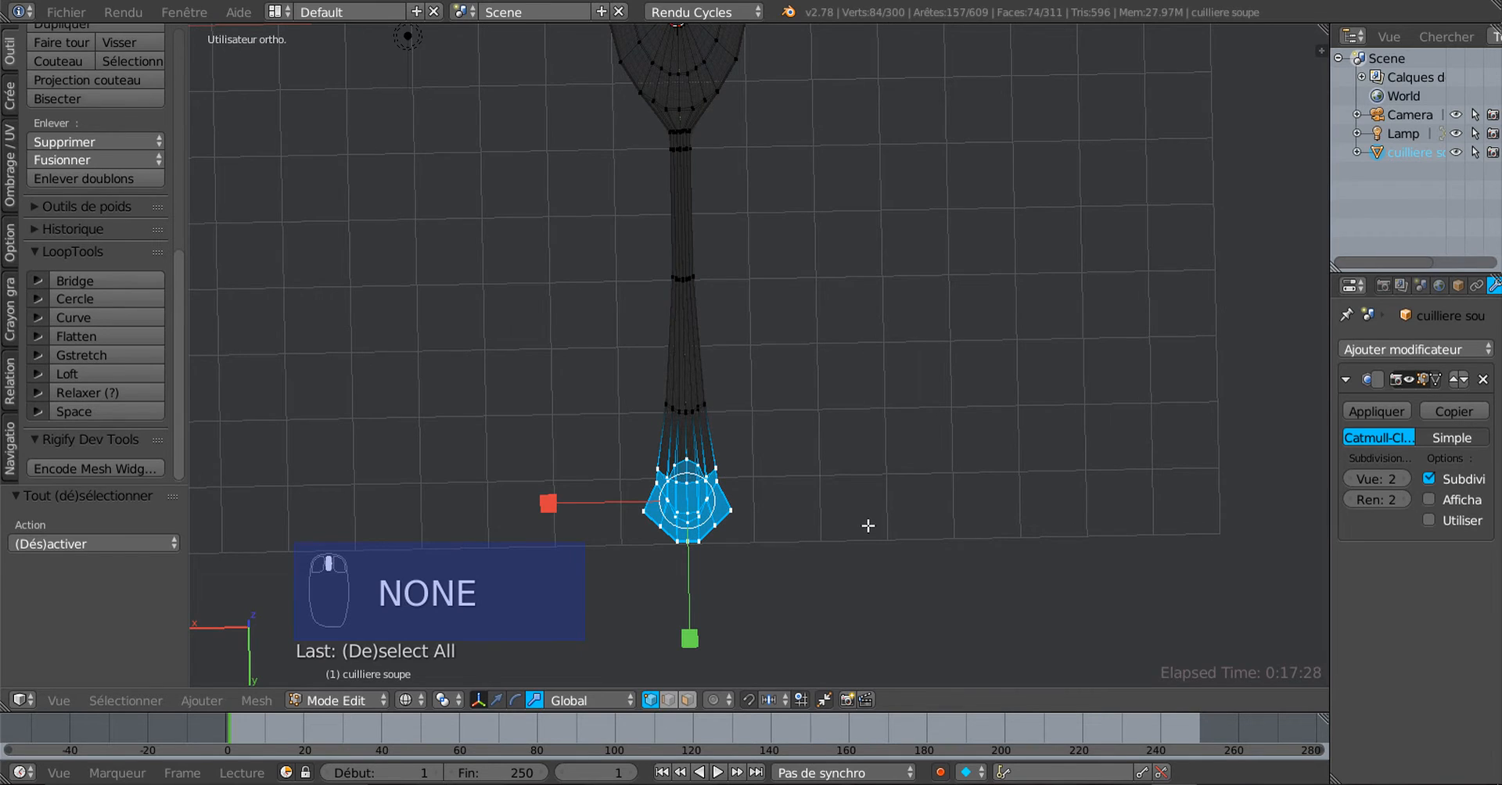
pyautogui.press('KP_7')
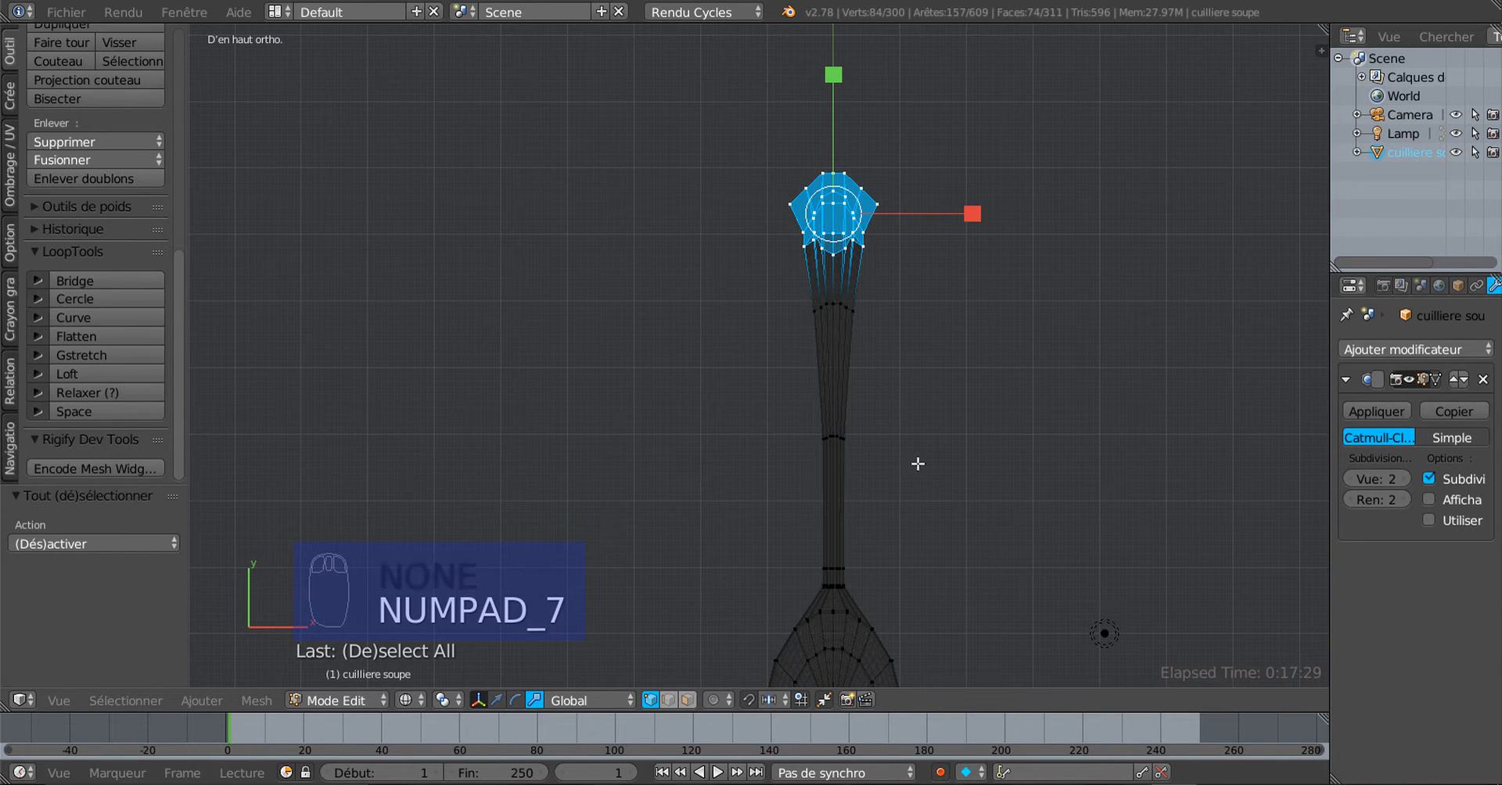
pyautogui.press('Tab')
pyautogui.press('Tab')
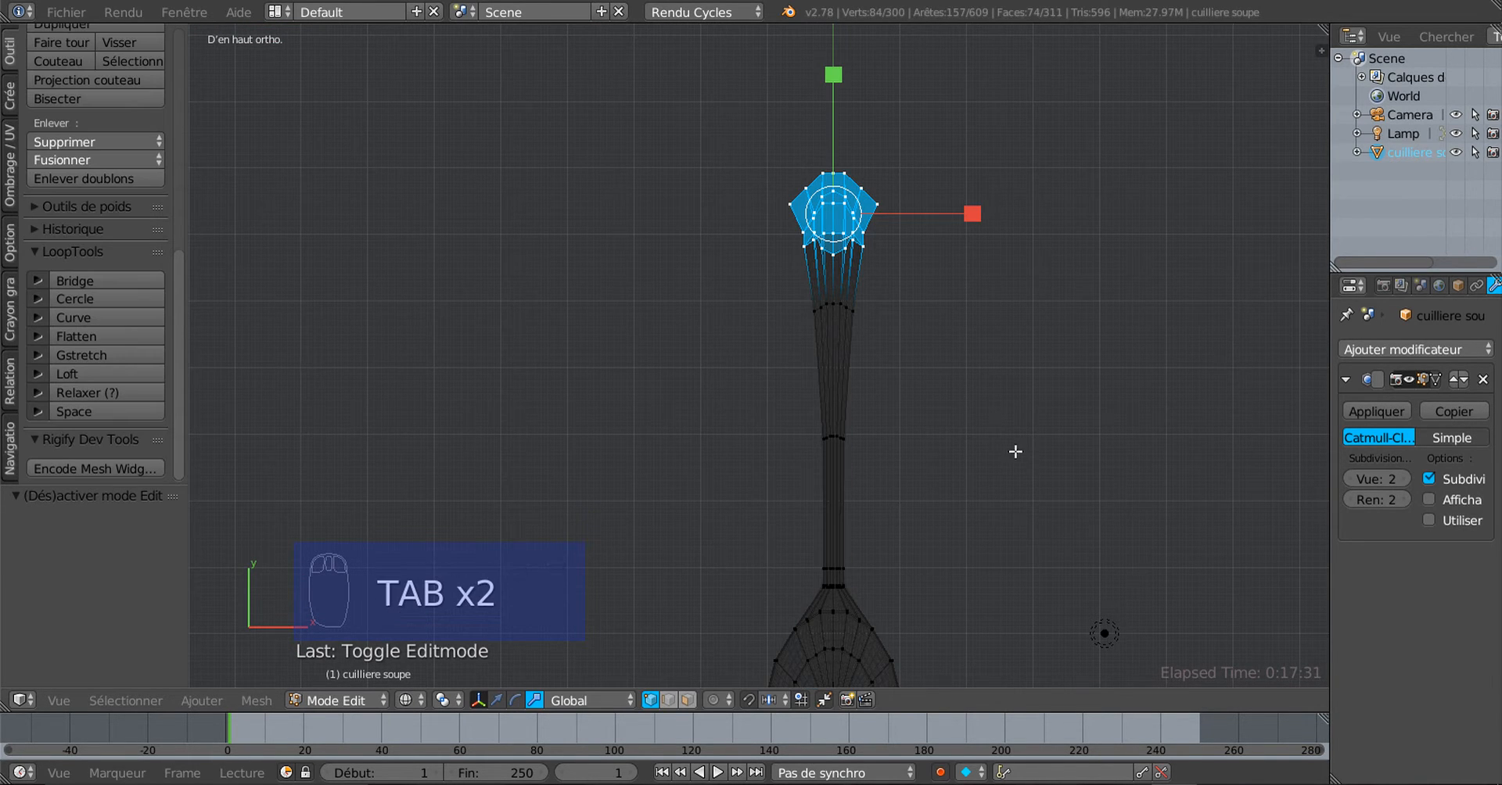
pyautogui.press('a')
pyautogui.press('a')
pyautogui.press('a')
pyautogui.press('a')
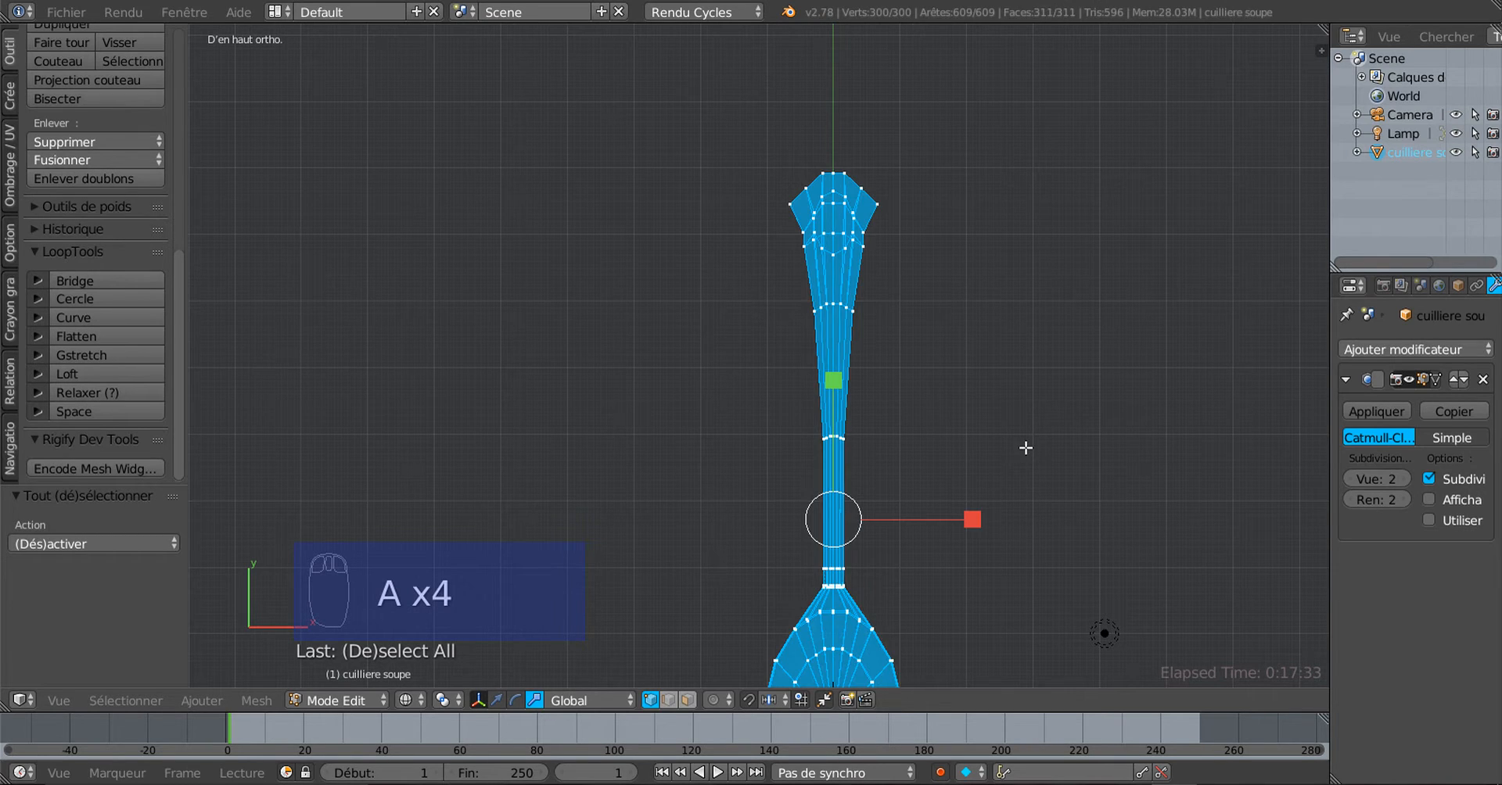
pyautogui.press('a')
pyautogui.press('c')
pyautogui.moveTo(782, 192)
pyautogui.mouseDown()
pyautogui.moveTo(852, 209)
pyautogui.moveTo(836, 208)
pyautogui.mouseUp()
pyautogui.rightClick(951, 297)
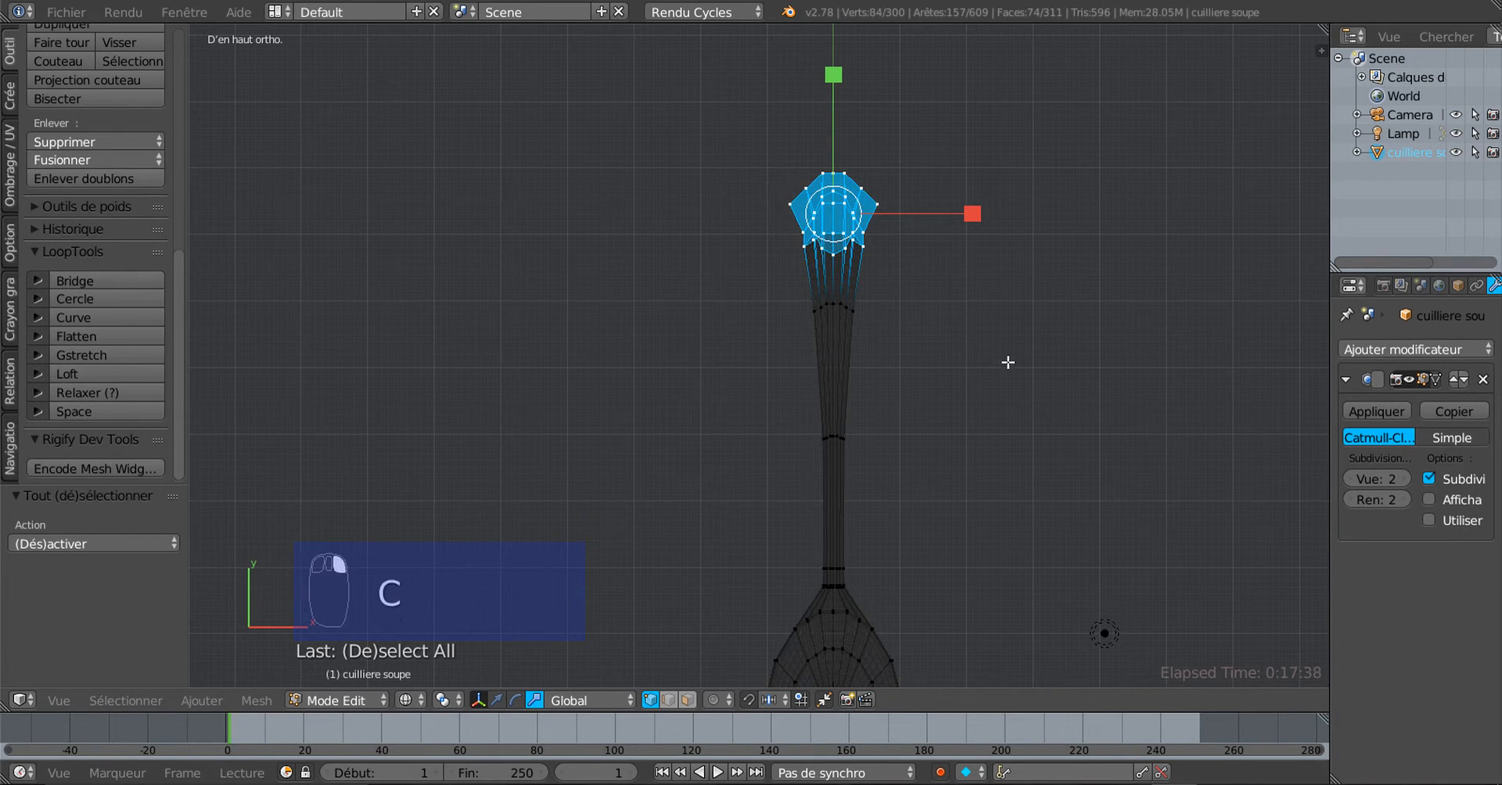
# Return to solid shading and narrow the selected handle end along X by a factor of about 0.77
pyautogui.press('z')
pyautogui.keyDown('shift'); pyautogui.moveTo(1008, 361); pyautogui.dragTo(955, 439, button='middle'); pyautogui.keyUp('shift')
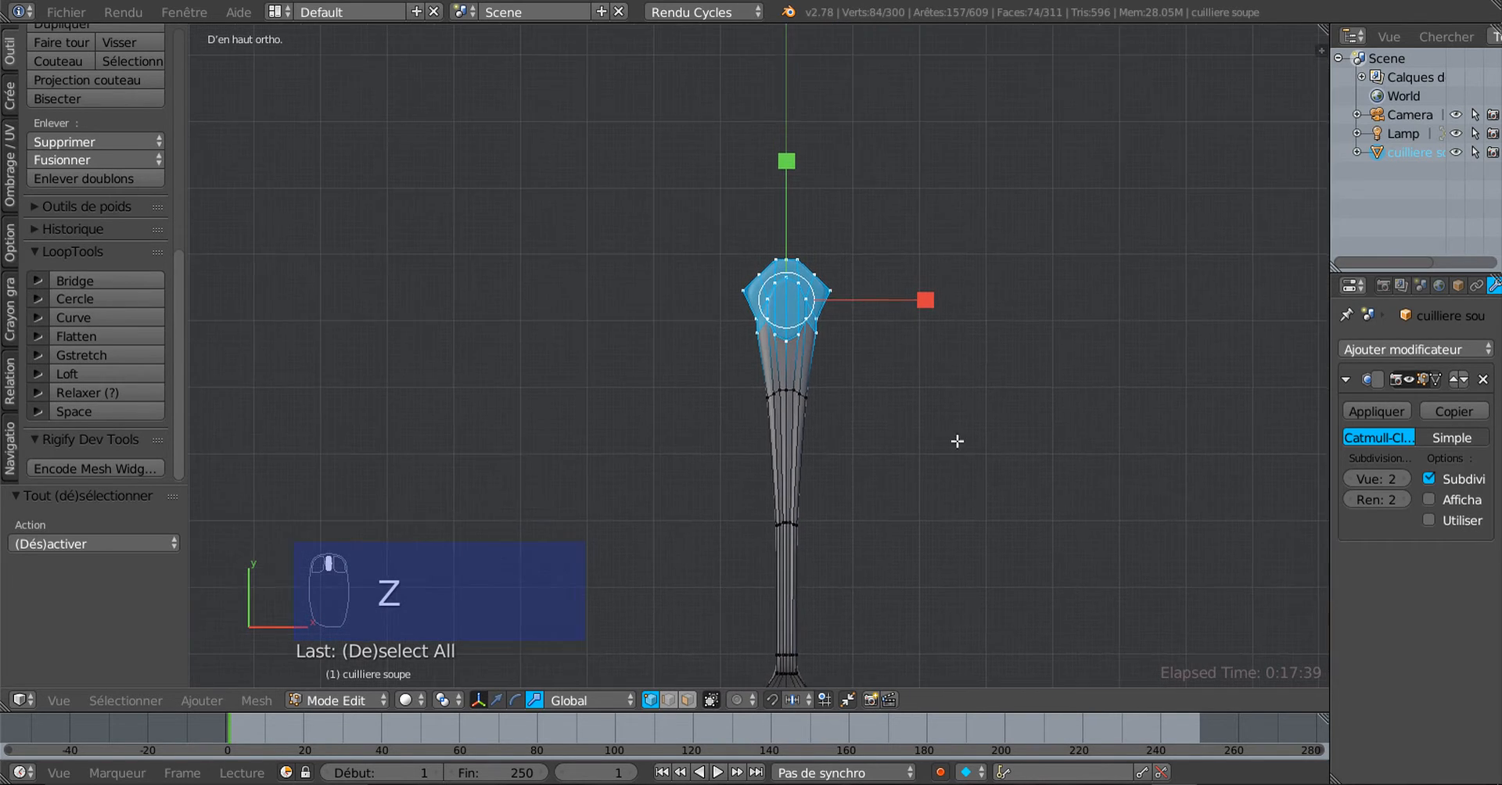
pyautogui.scroll(2, 955, 439)
pyautogui.press('s')
pyautogui.press('x')
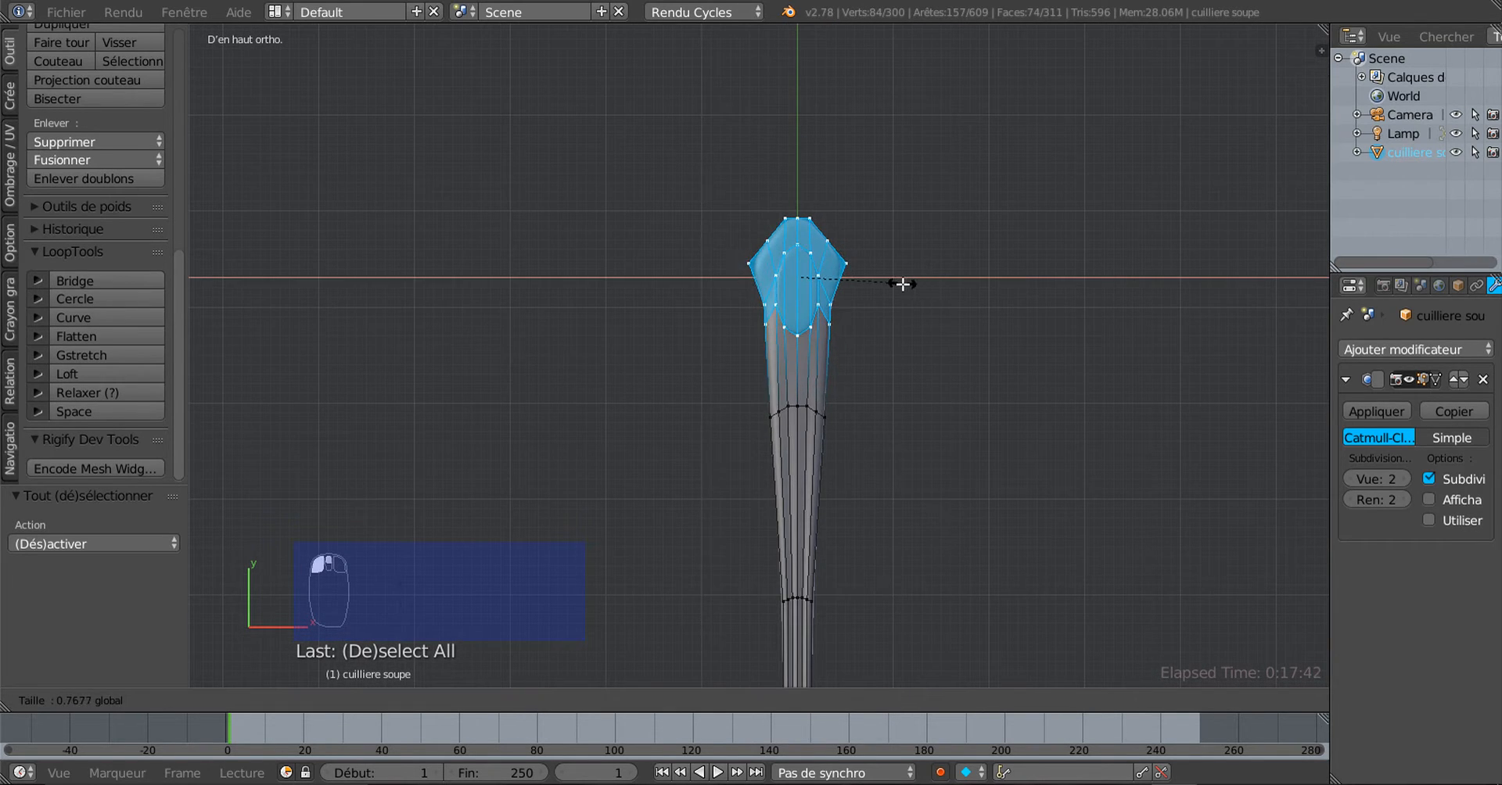
pyautogui.click(902, 284)
# Examine the whole smoothed spoon and its narrowed handle end from several angles
pyautogui.press('Tab')
pyautogui.scroll(-2, 916, 344)
pyautogui.moveTo(916, 363); pyautogui.dragTo(795, 617, button='middle')
pyautogui.scroll(3, 641, 457)
pyautogui.press('Tab')
pyautogui.press('Tab')
pyautogui.press('Tab')
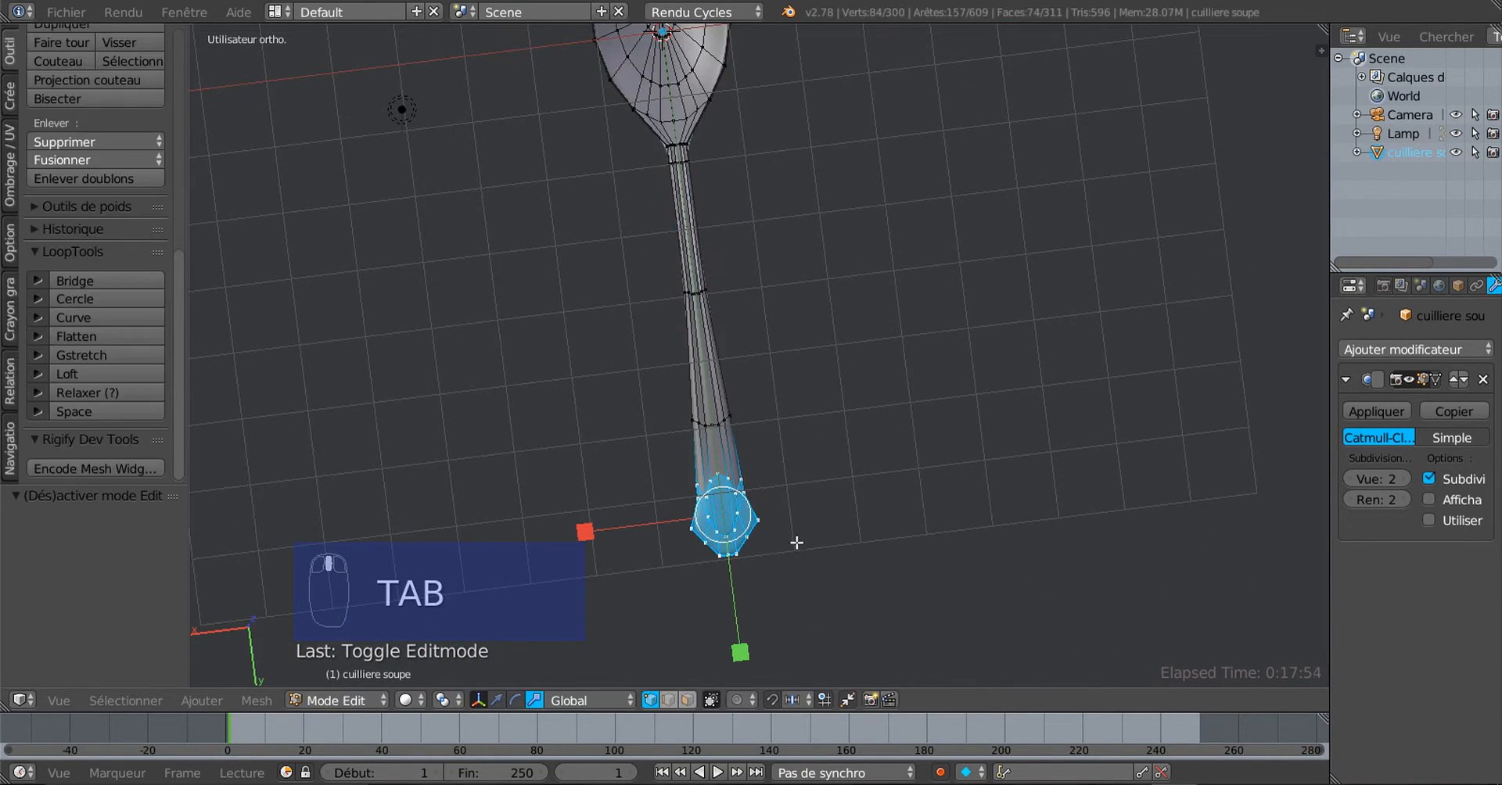
pyautogui.press('Tab')
pyautogui.moveTo(797, 542); pyautogui.dragTo(955, 362, button='middle')
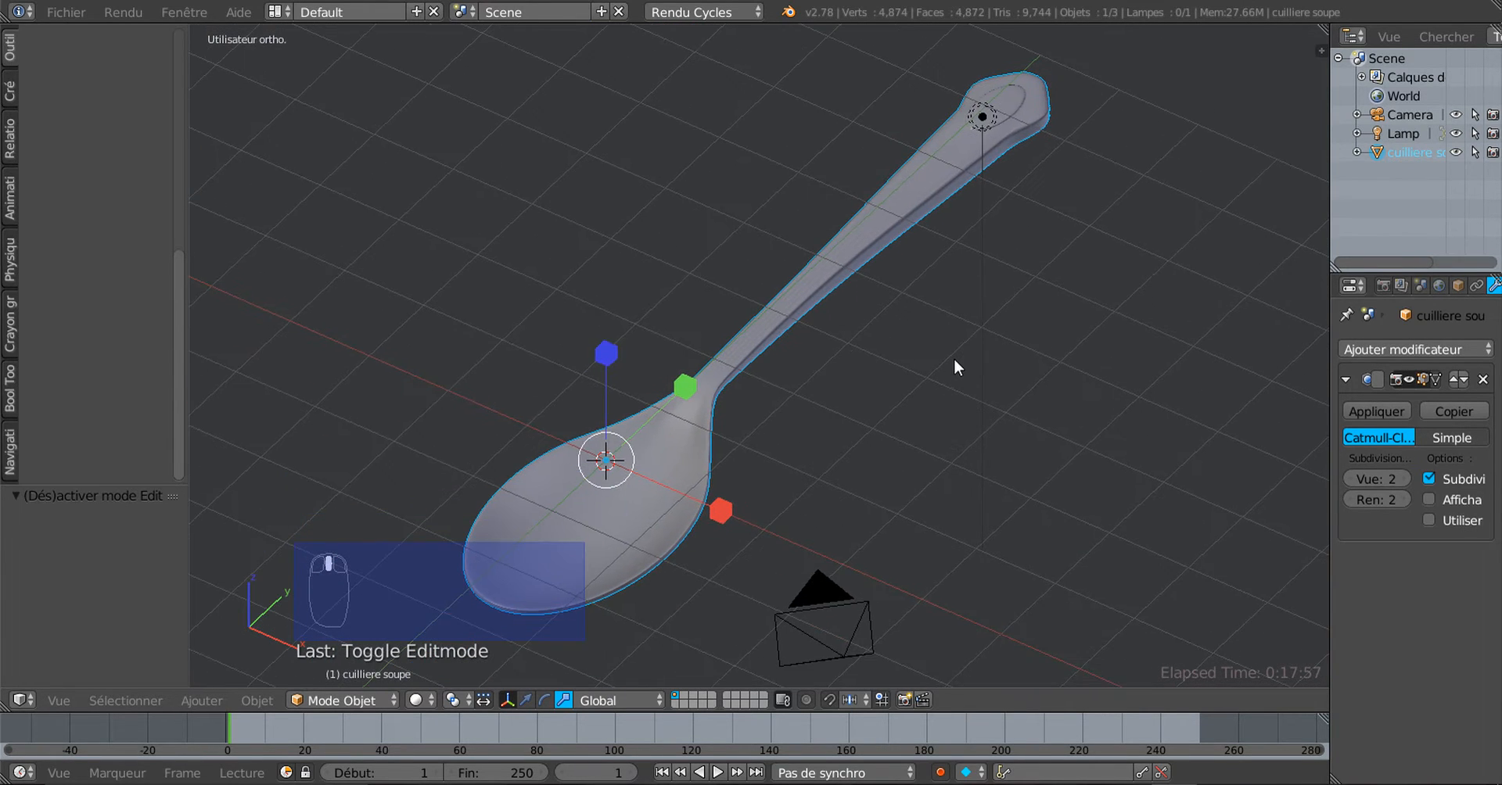
pyautogui.scroll(-2, 954, 366)
pyautogui.moveTo(879, 443); pyautogui.dragTo(994, 515, button='middle')
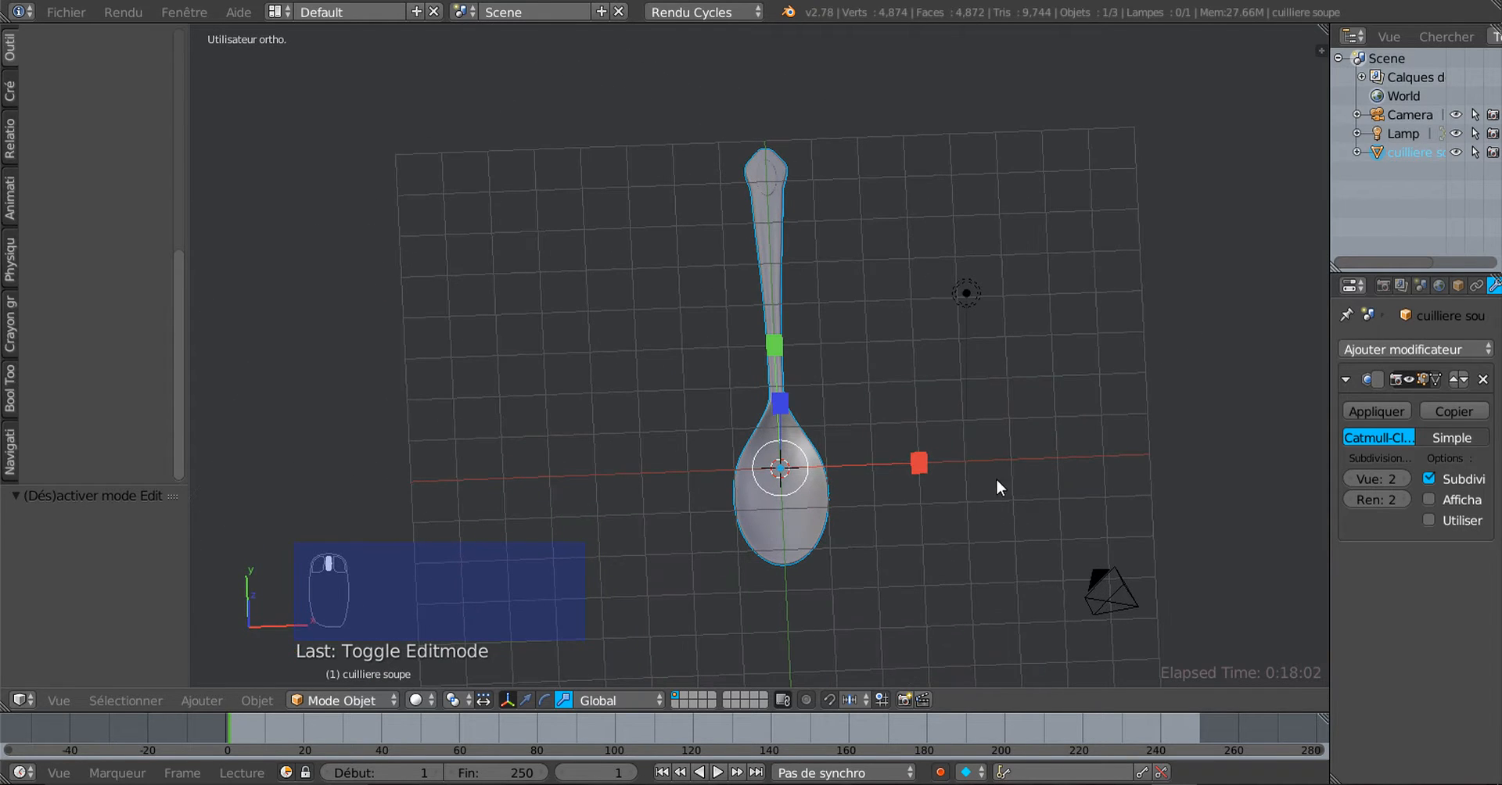
# Duplicate the spoon object in the top view and move the copy 3.373 units along X
pyautogui.press('KP_7')
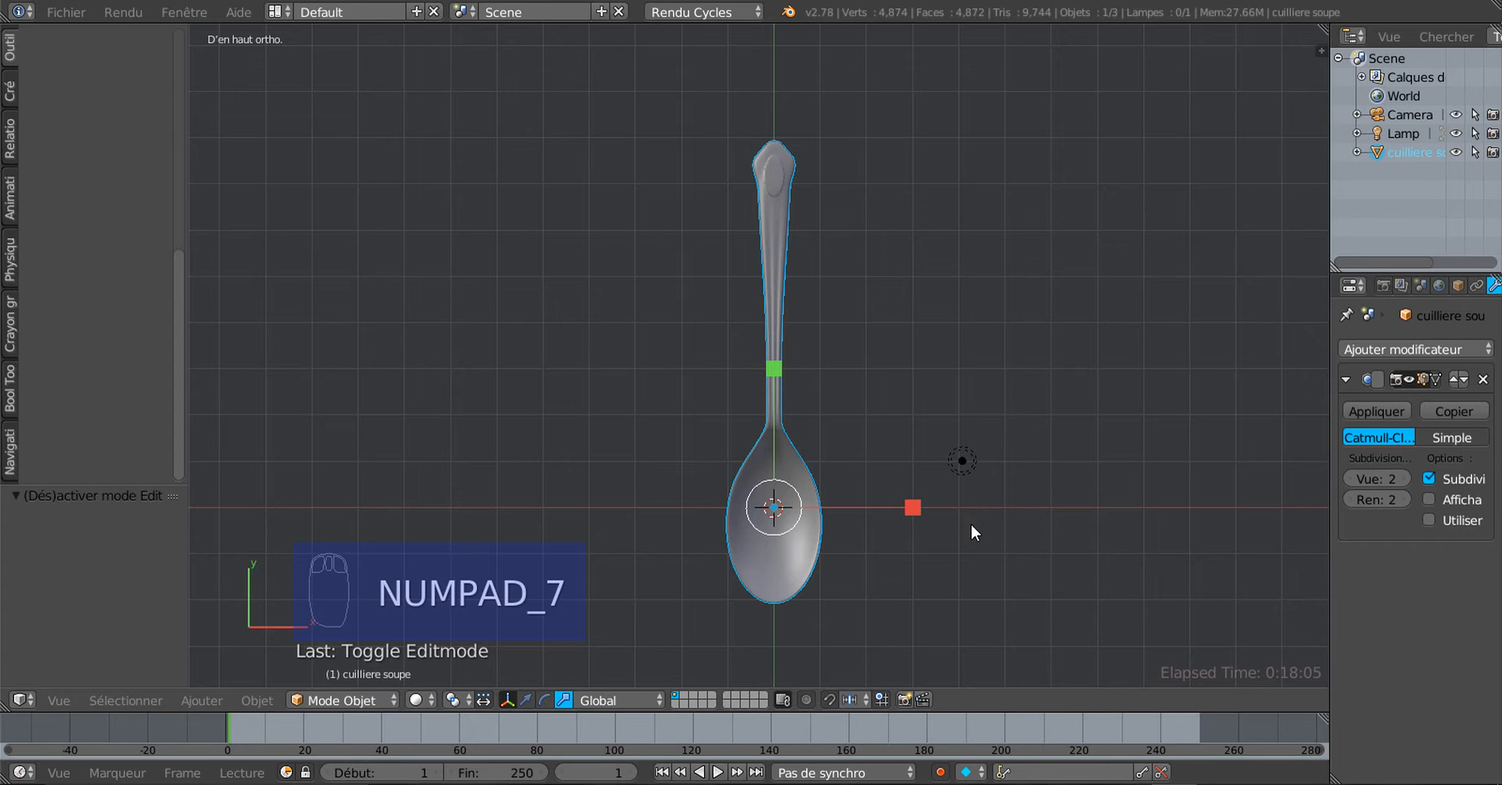
pyautogui.hotkey('shift', 's')
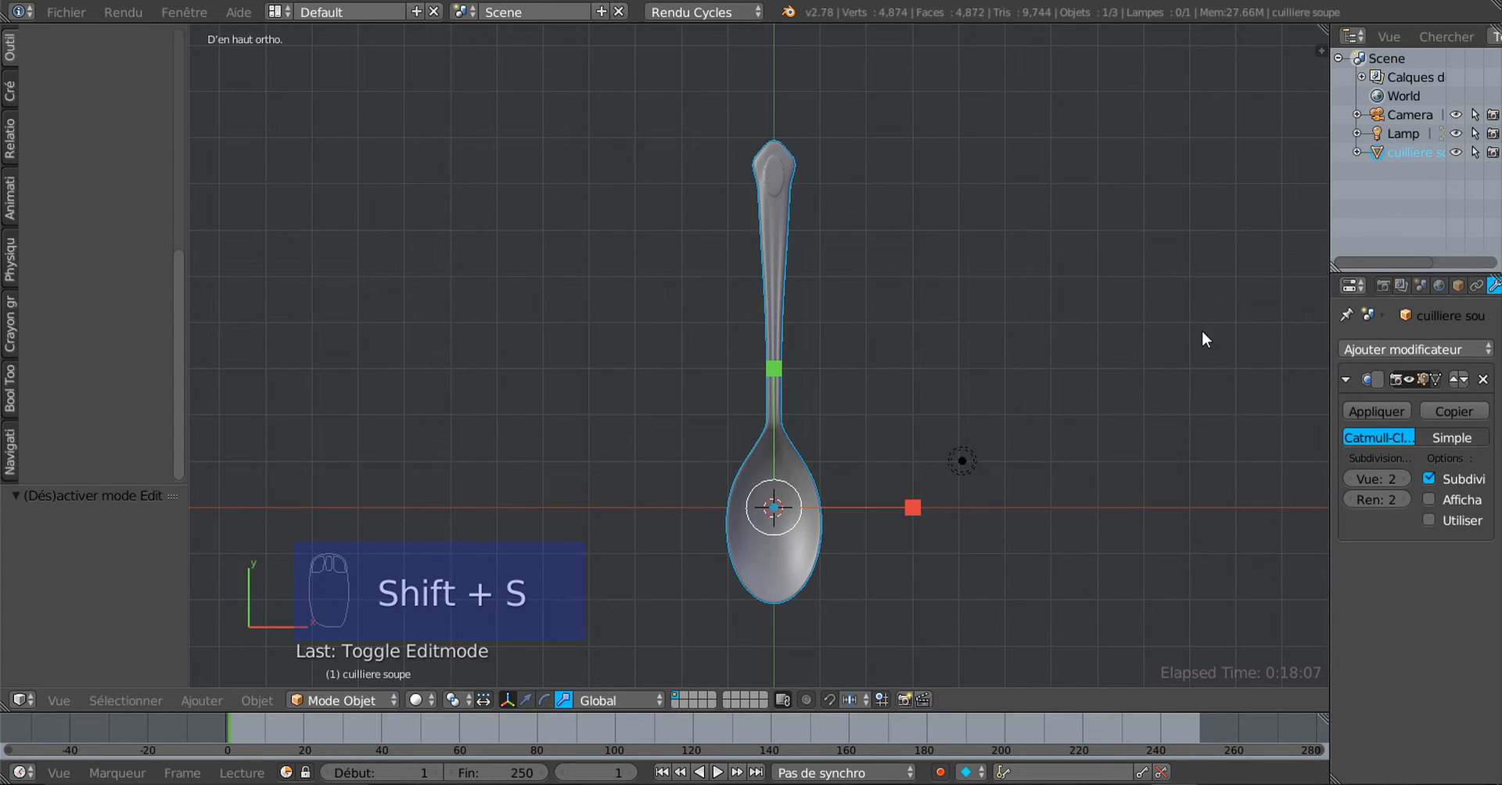
pyautogui.hotkey('shift', 'd')
pyautogui.rightClick(1005, 512)
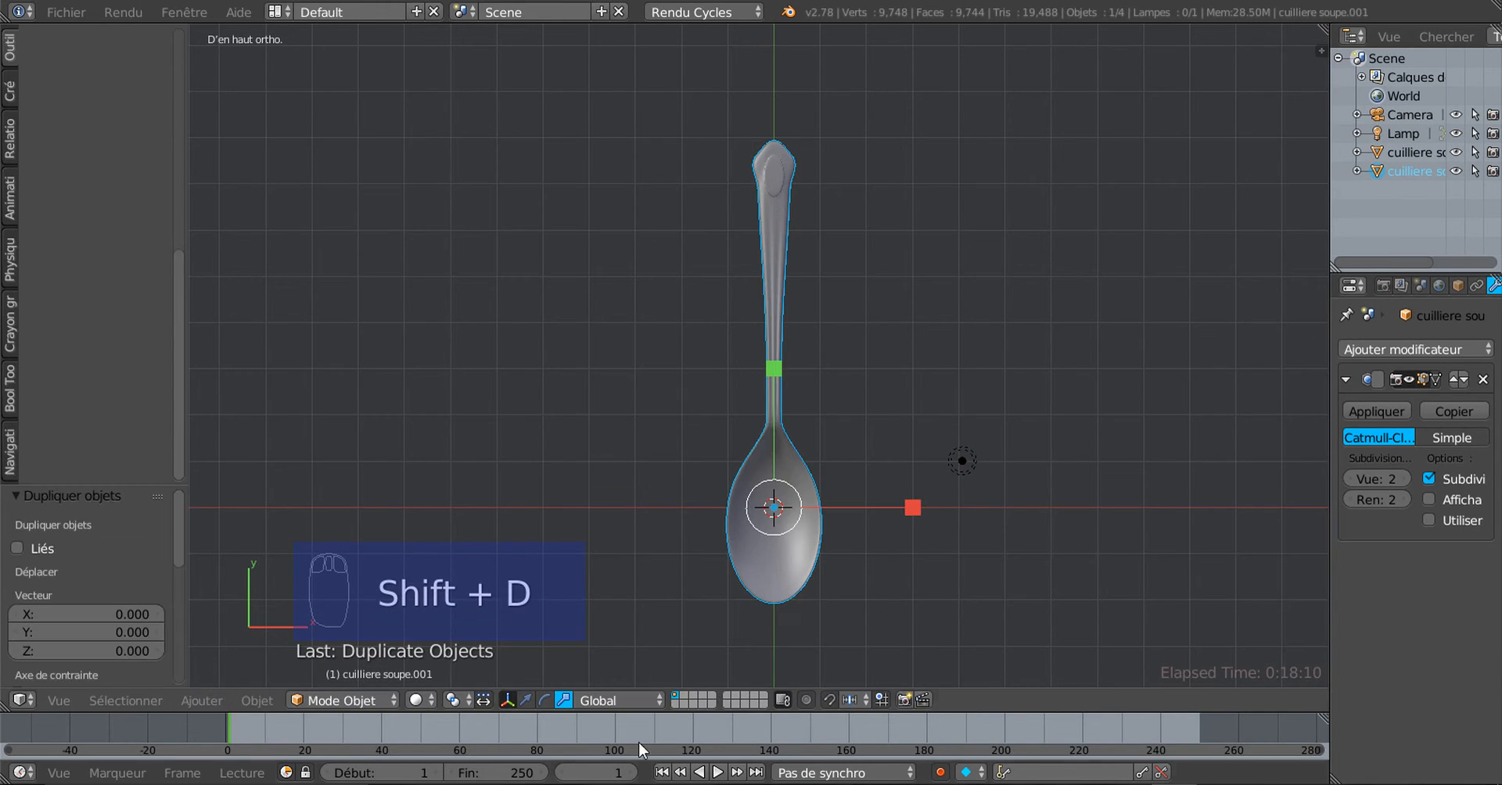
pyautogui.click(530, 700)
pyautogui.moveTo(903, 503); pyautogui.dragTo(1067, 500)
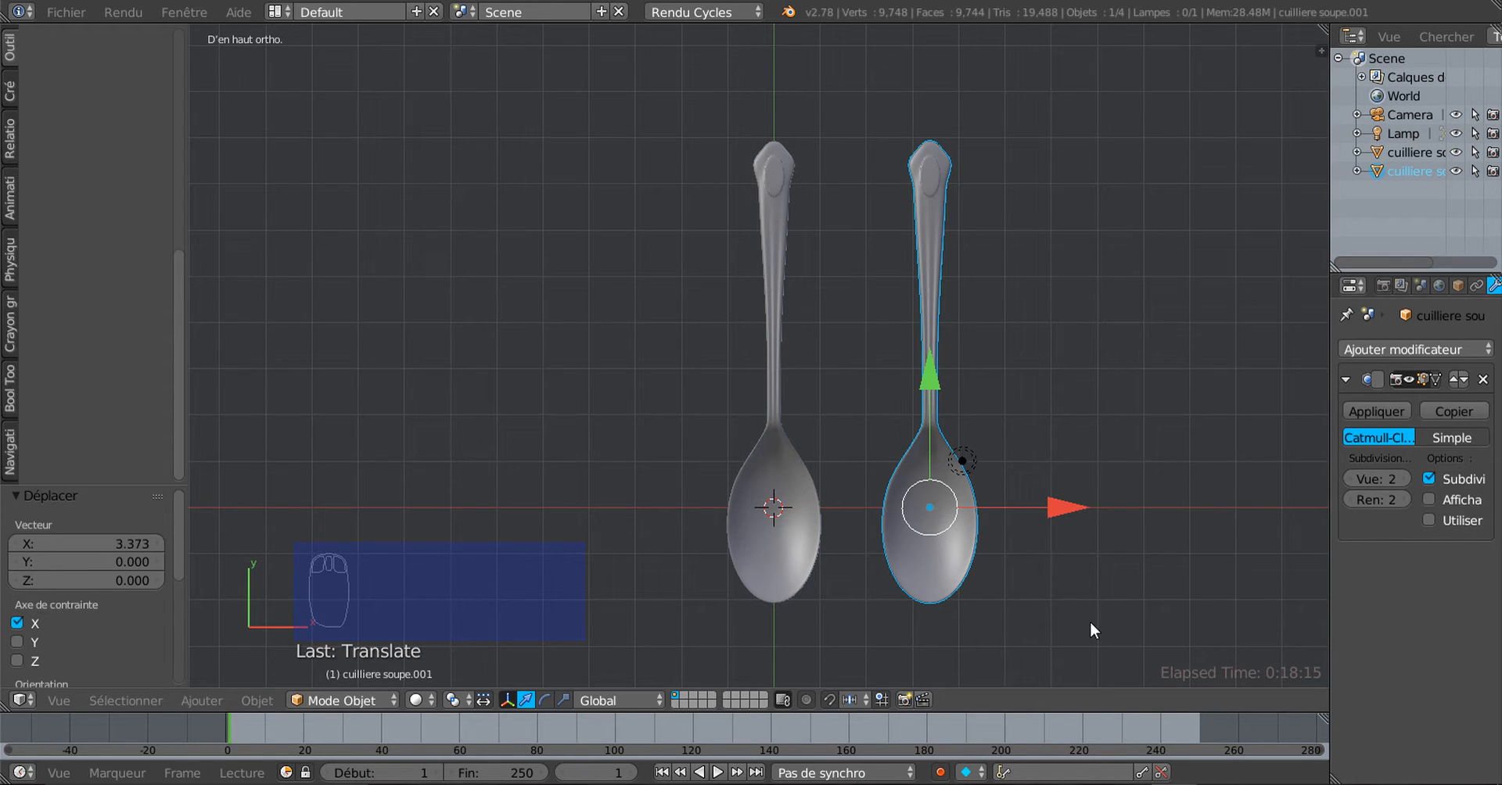
# Shrink the duplicated spoon uniformly and move it -0.711 units along X, closer to the original
pyautogui.press('s')
pyautogui.click(1044, 533)
pyautogui.moveTo(1056, 506); pyautogui.dragTo(1037, 505)
# Stretch the smaller spoon along Y by a factor of 1.168
pyautogui.moveTo(985, 583); pyautogui.dragTo(637, 576, button='middle')
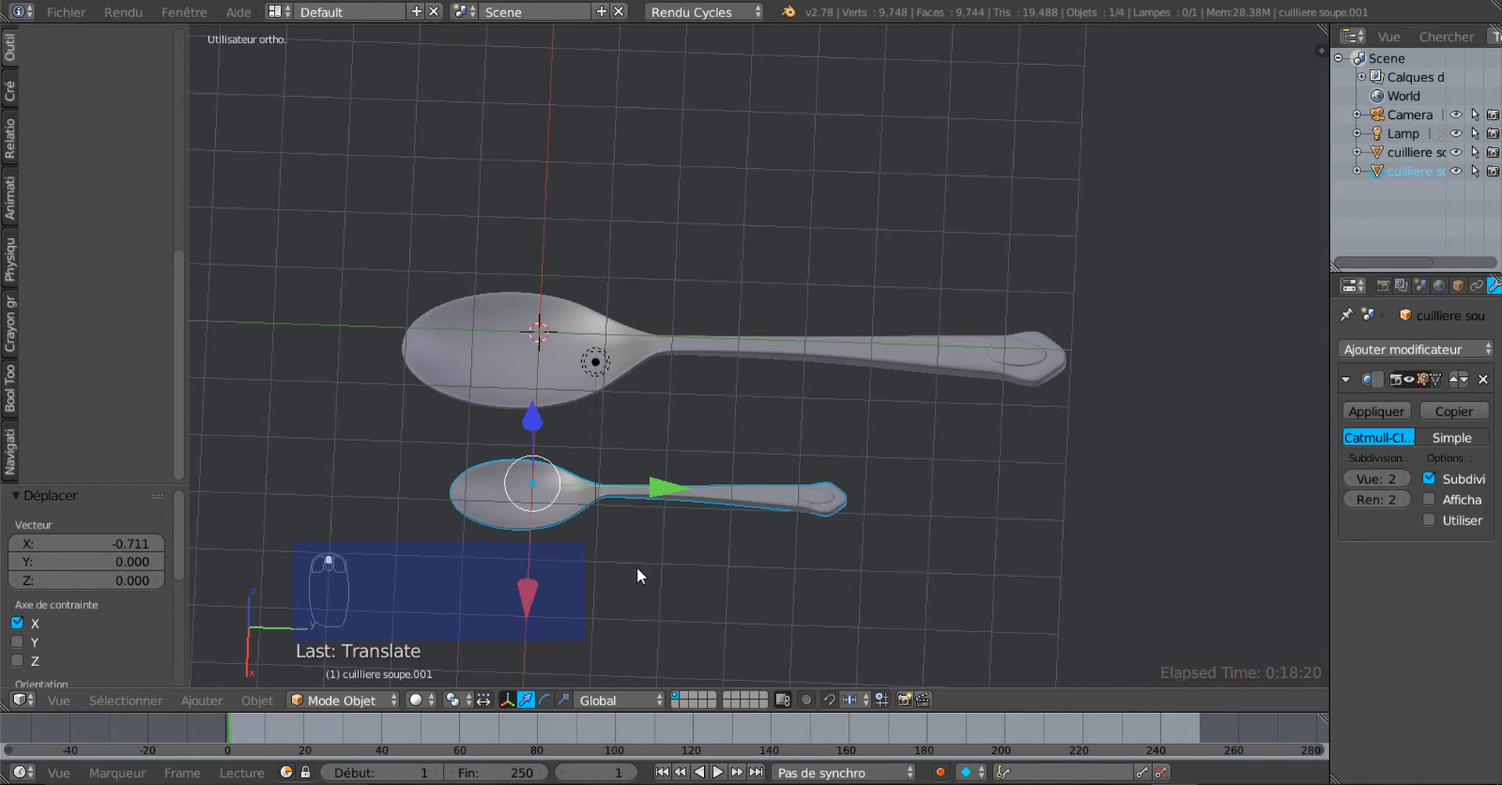
pyautogui.click(564, 699)
pyautogui.moveTo(671, 489); pyautogui.dragTo(744, 510)
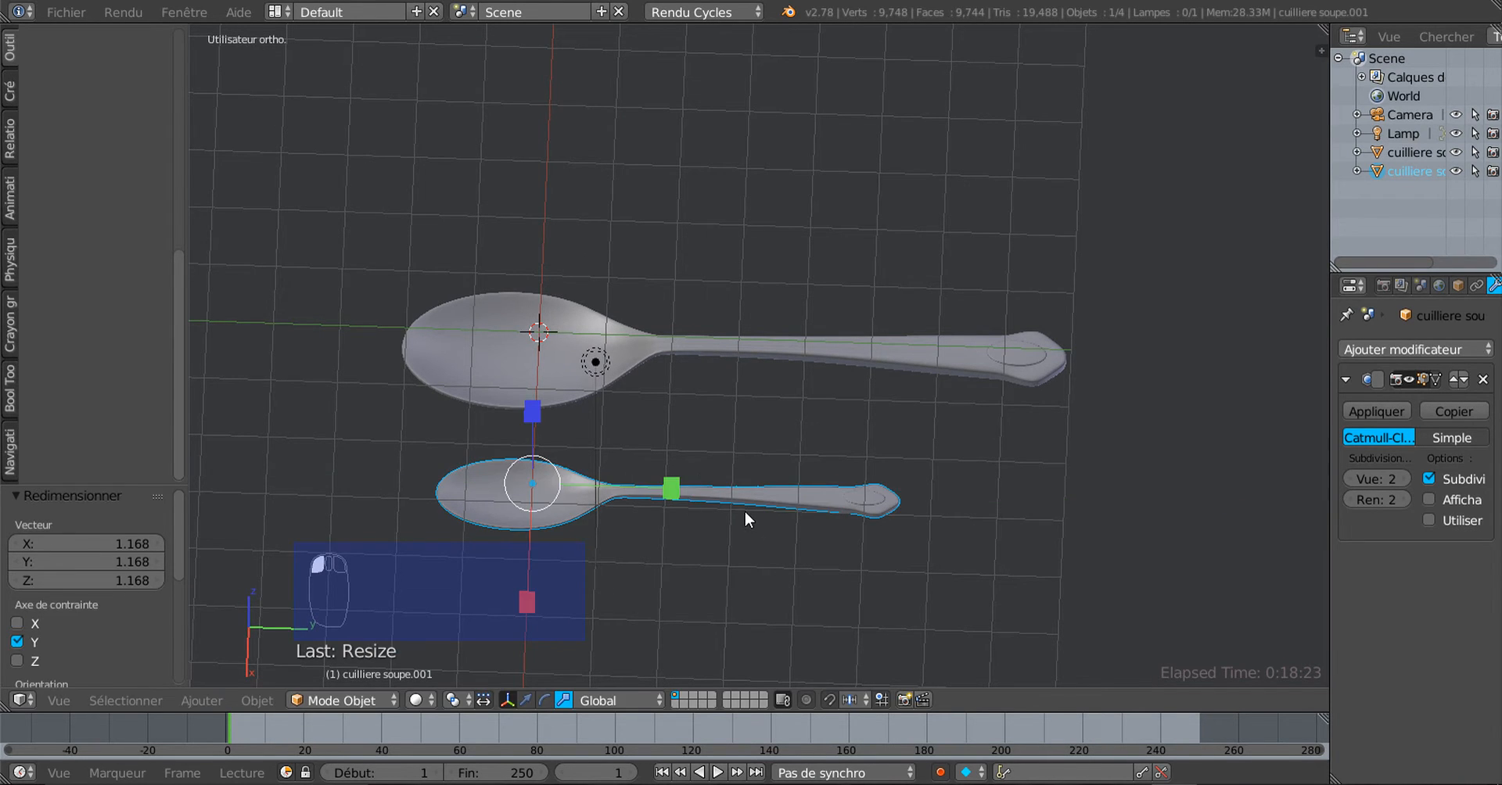
pyautogui.press('Tab')
pyautogui.moveTo(744, 510); pyautogui.dragTo(877, 378, button='middle')
pyautogui.press('Tab')
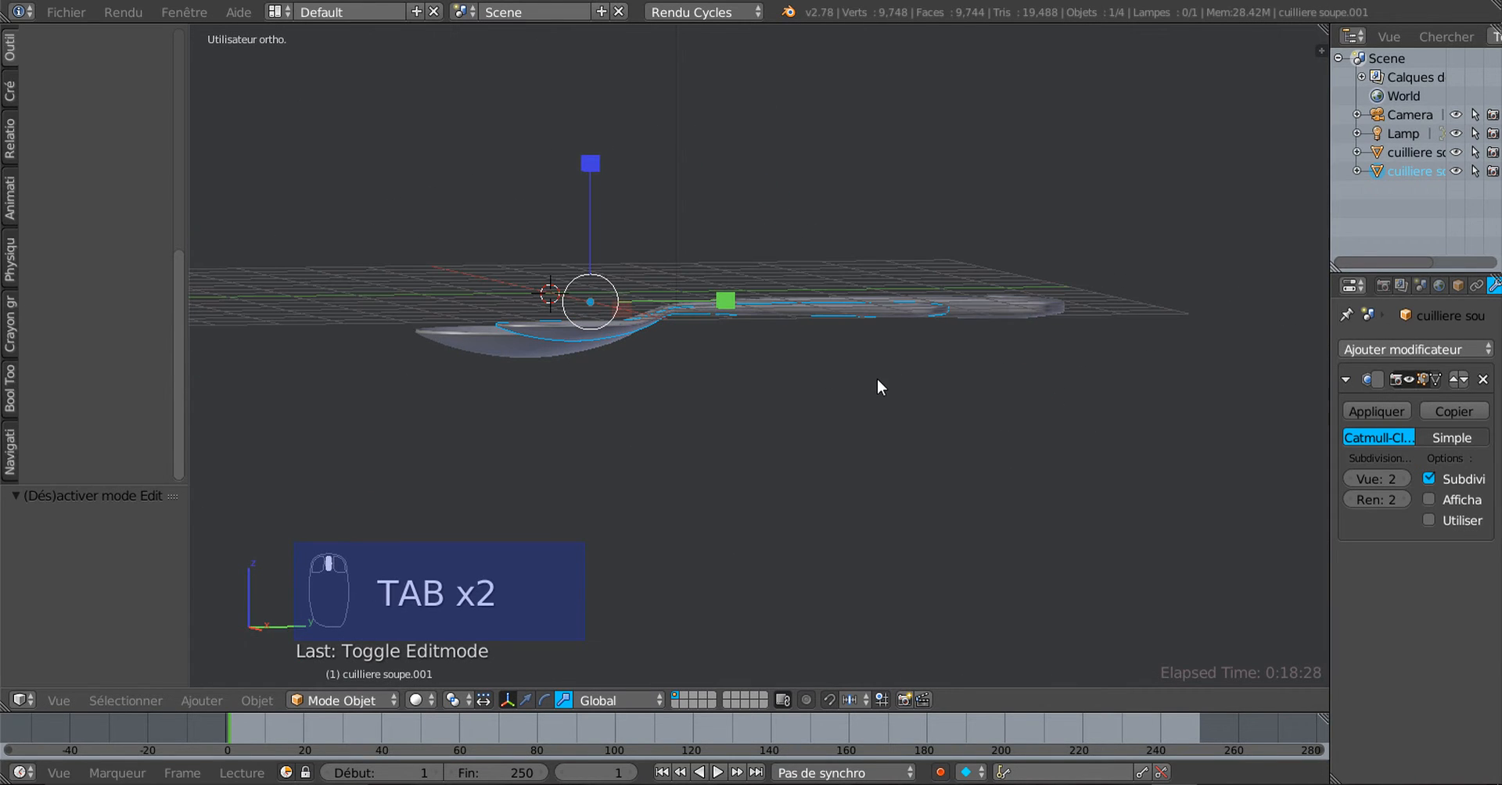
# Adjust the smaller spoon's height in the front view, moving it -0.339 and then 0.951 units along Z
pyautogui.press('KP_1')
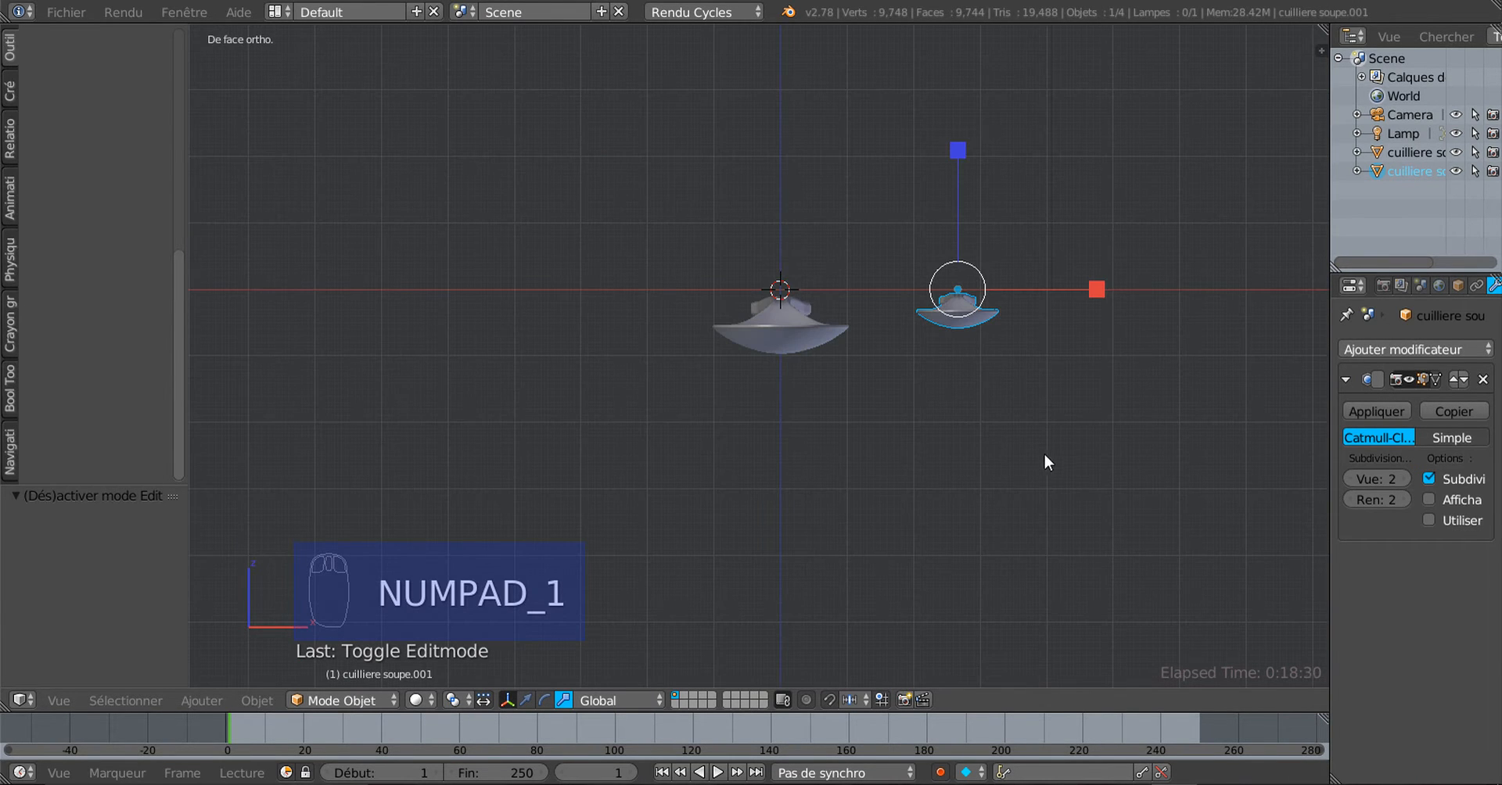
pyautogui.click(526, 700)
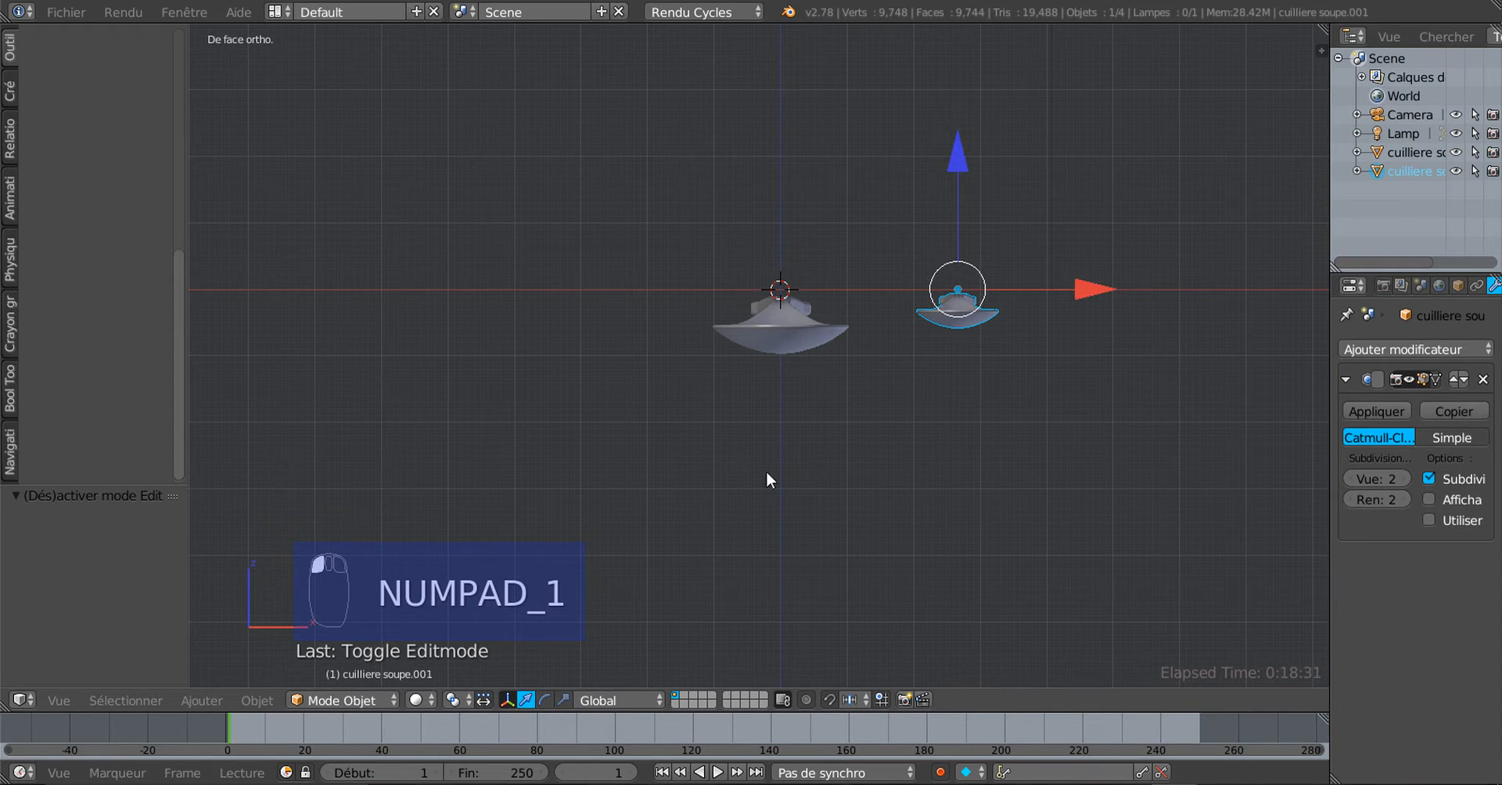
pyautogui.moveTo(964, 160); pyautogui.dragTo(964, 181)
pyautogui.scroll(-3, 934, 426)
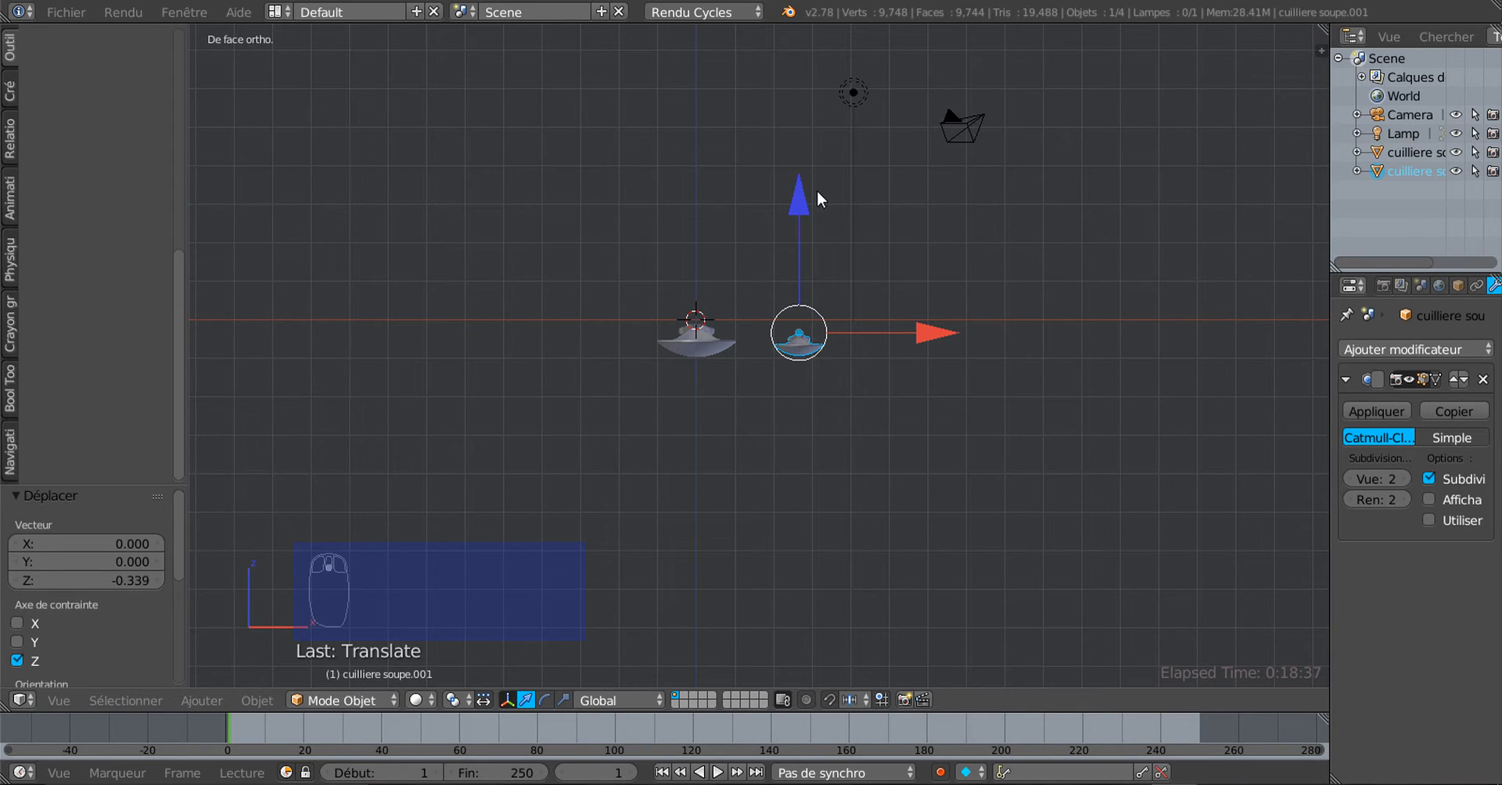
pyautogui.moveTo(801, 195); pyautogui.dragTo(802, 157)
pyautogui.scroll(2, 659, 342)
# Raise the large spoon 1.033 units along Z, and fine-tune both spoons' heights, lowering the large one by 0.042
pyautogui.rightClick(663, 342)
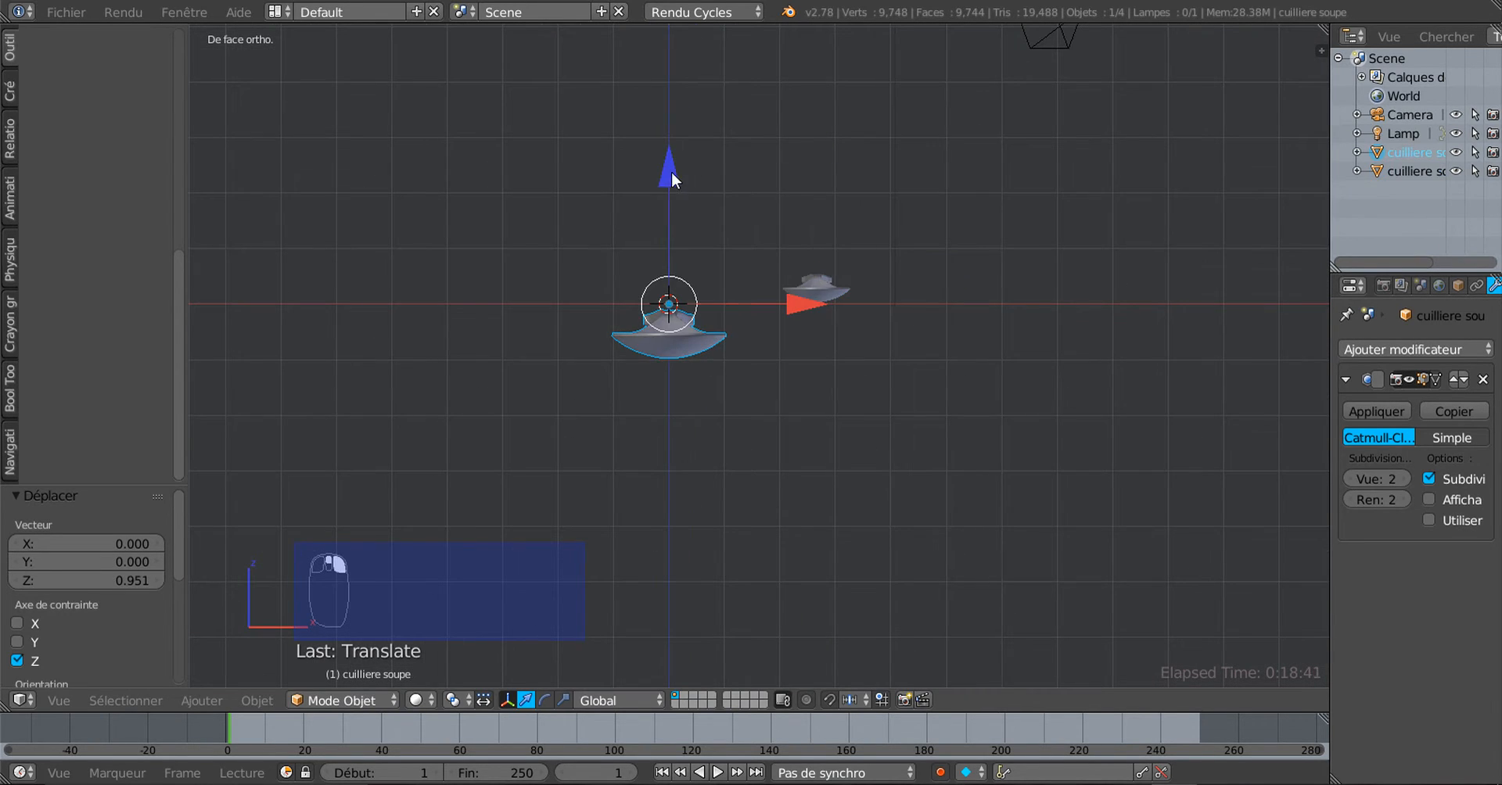
pyautogui.moveTo(672, 173); pyautogui.dragTo(679, 116)
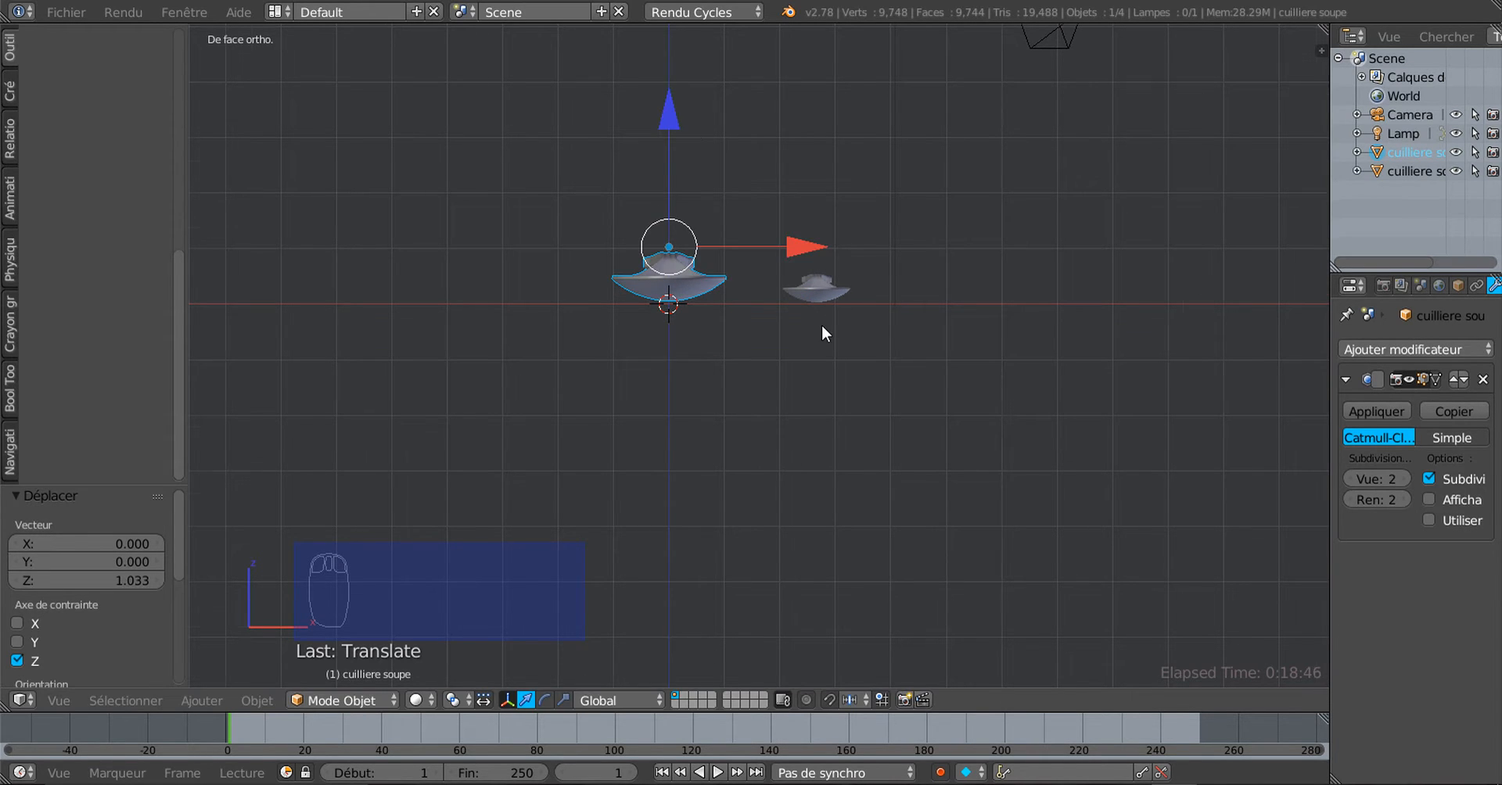
pyautogui.scroll(1, 817, 281)
pyautogui.rightClick(817, 275)
pyautogui.moveTo(828, 126); pyautogui.dragTo(826, 125)
pyautogui.rightClick(647, 266)
pyautogui.moveTo(650, 97); pyautogui.dragTo(649, 100)
pyautogui.scroll(1, 751, 438)
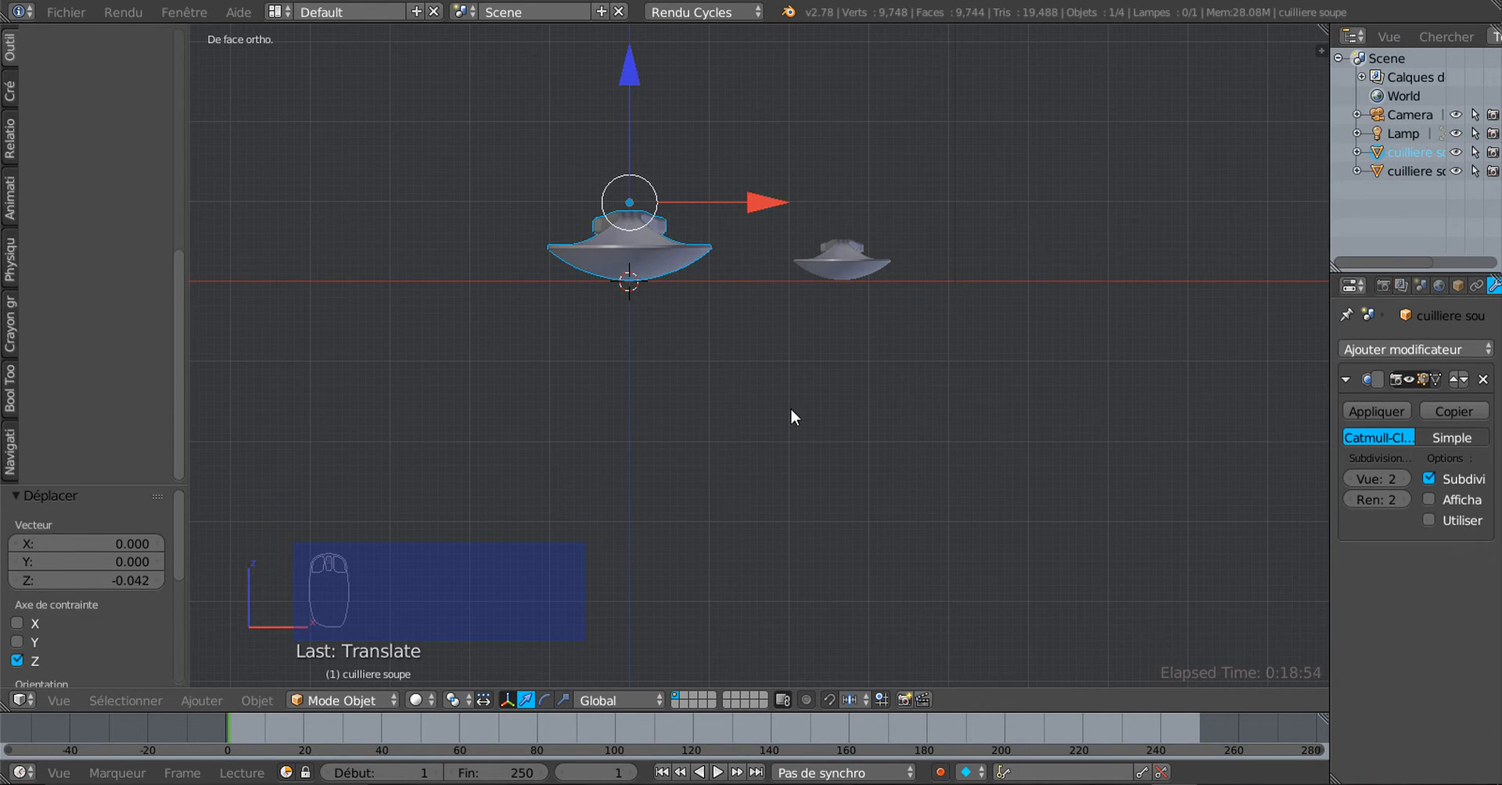
# Snap the 3D cursor to the scene centre and add a plane there, scaled by a factor of 4.019
pyautogui.hotkey('shift', 's')
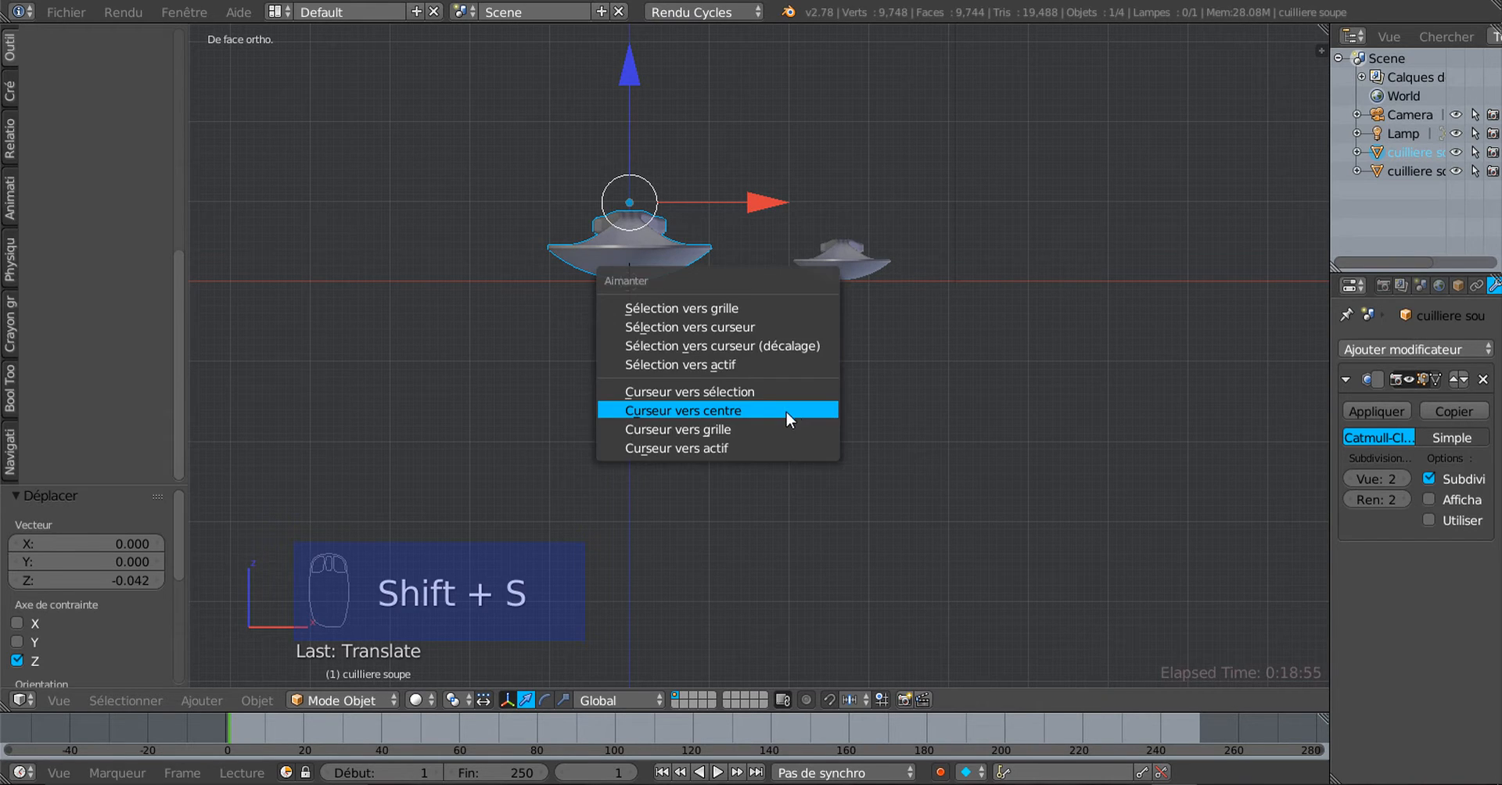
pyautogui.click(725, 410)
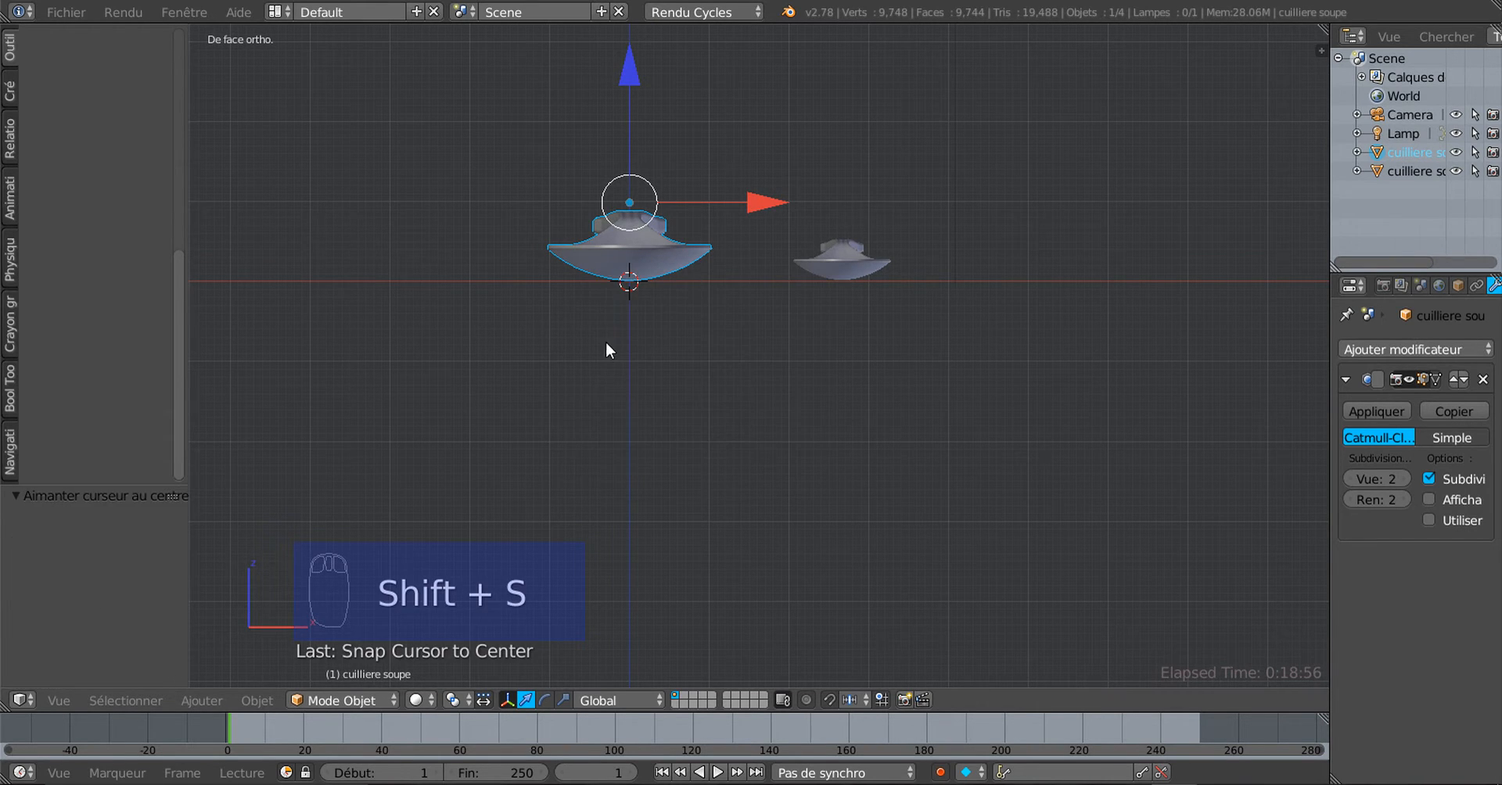
pyautogui.click(10, 90)
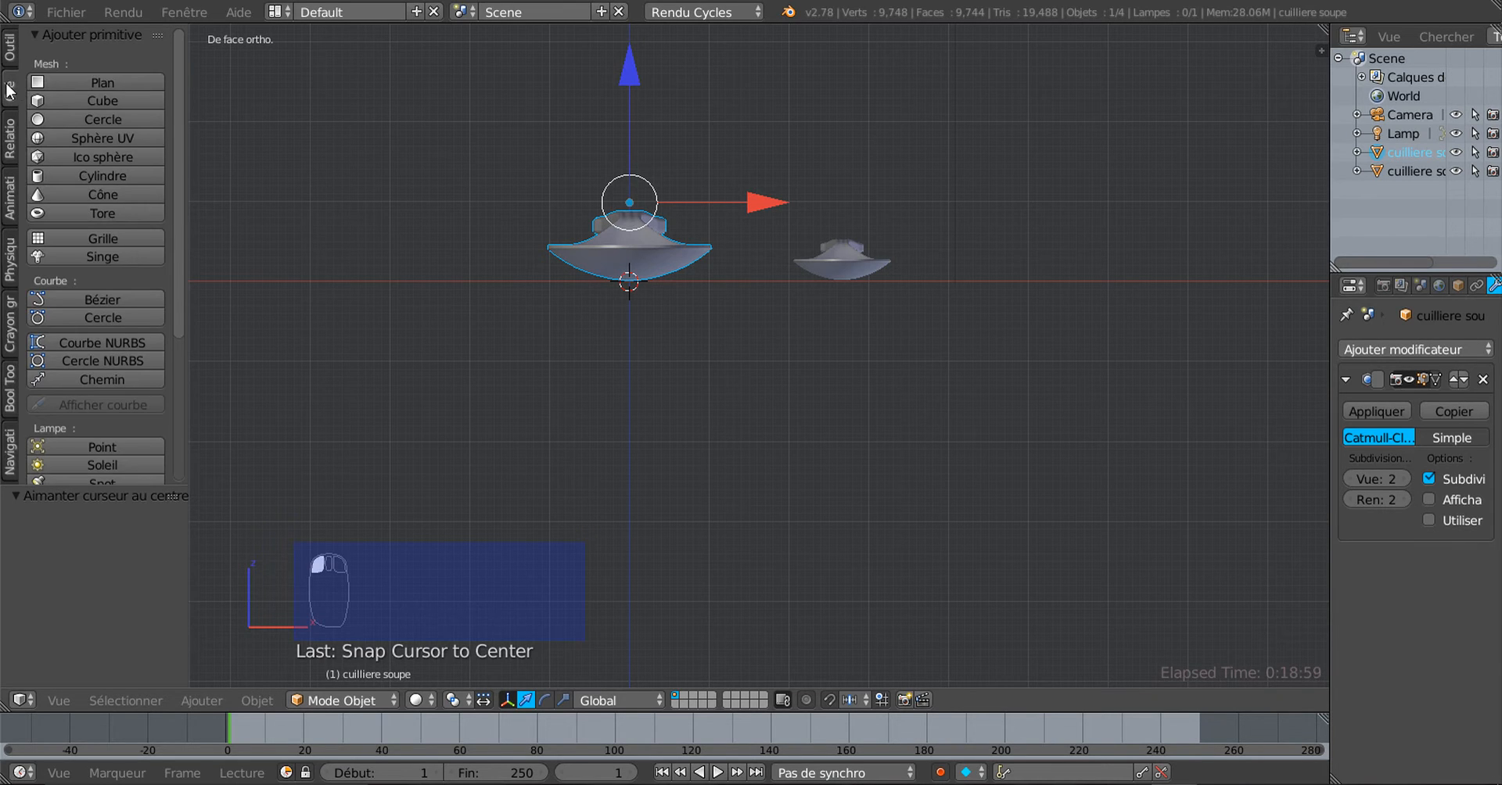
pyautogui.click(53, 81)
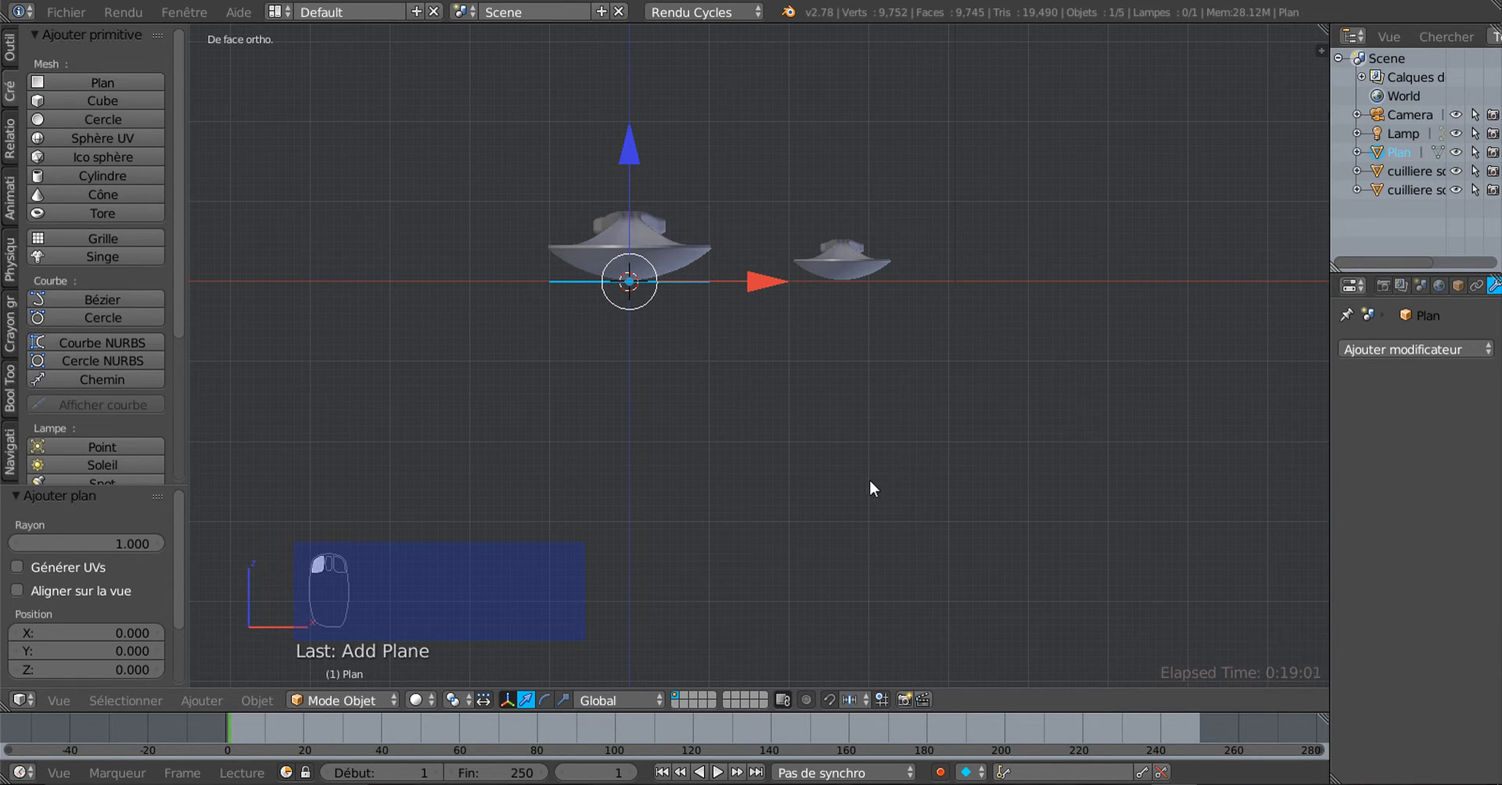
pyautogui.press('s')
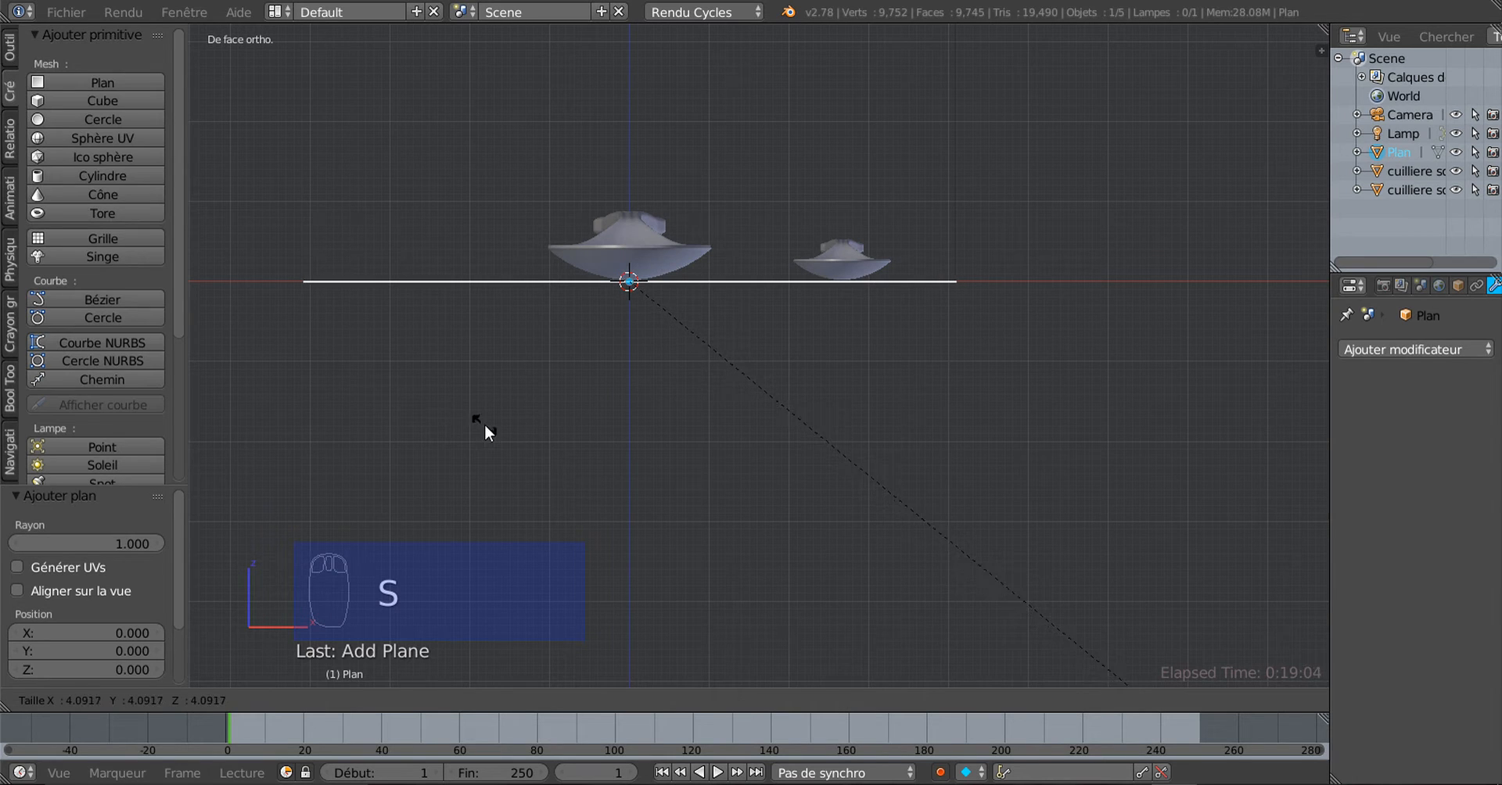
pyautogui.click(463, 415)
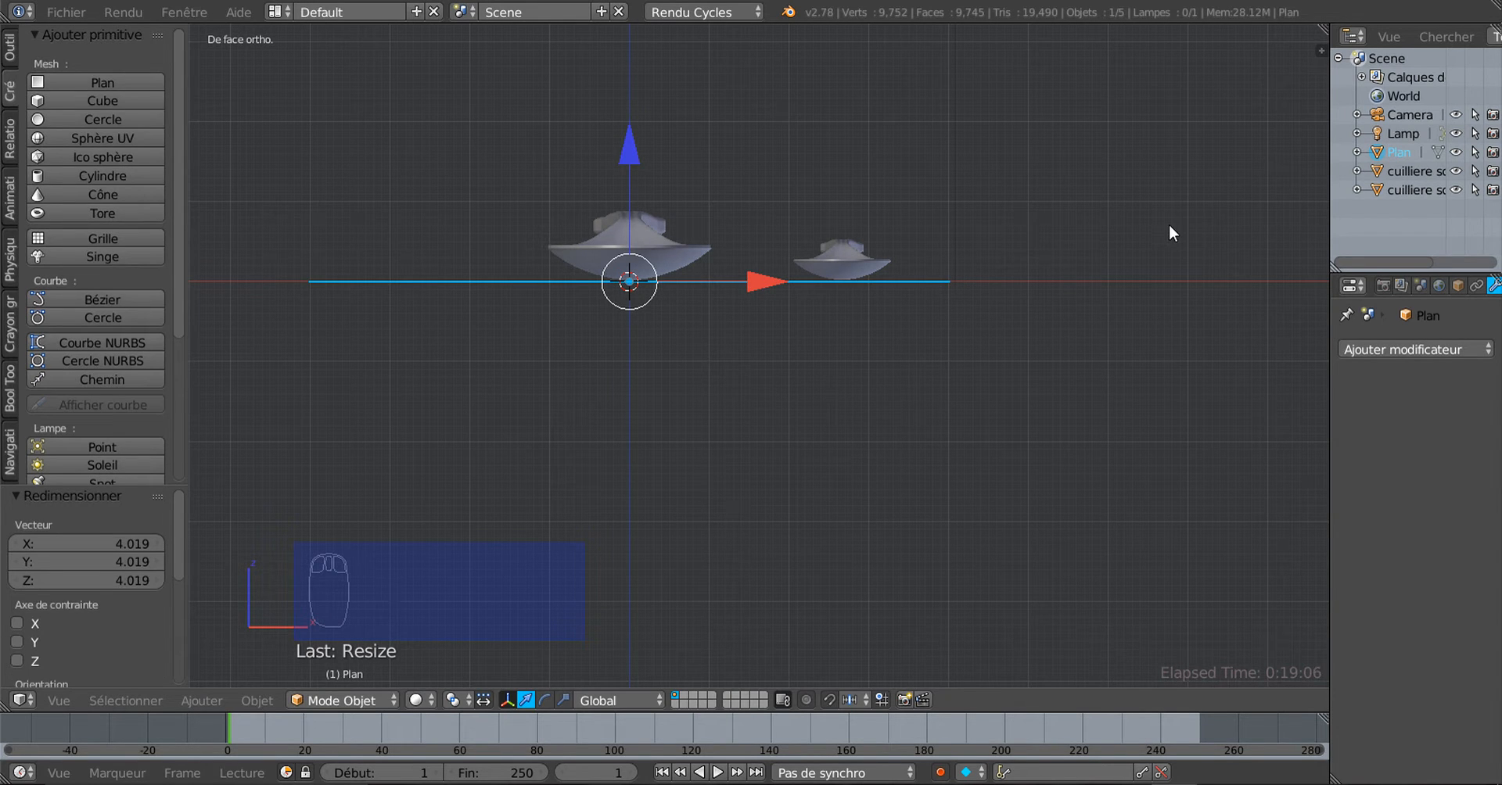
# Select both spoons in the top view and hide them, leaving the plane visible
pyautogui.press('KP_7')
pyautogui.scroll(-5, 1169, 223)
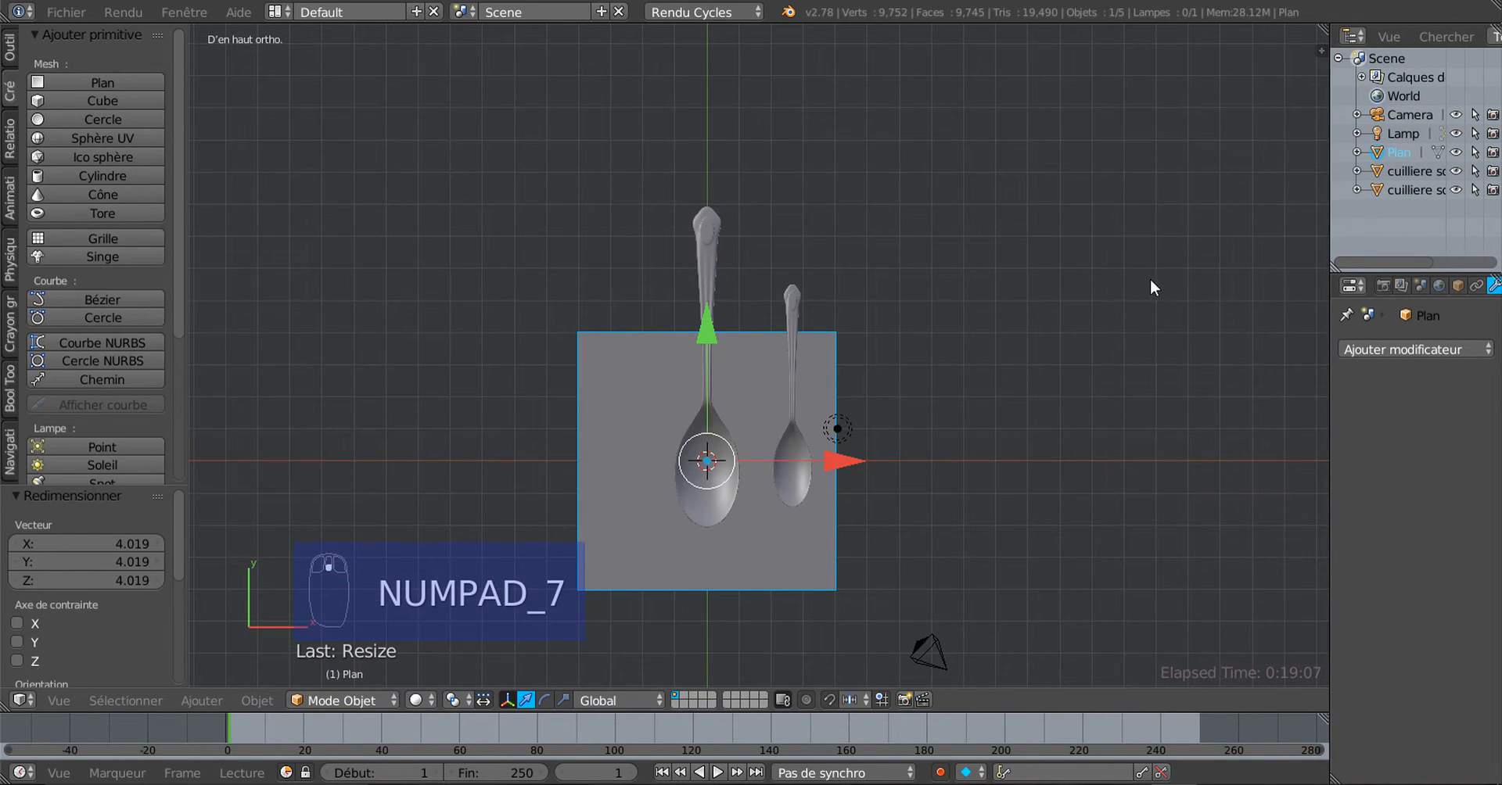
pyautogui.keyDown('shift'); pyautogui.moveTo(1042, 430); pyautogui.dragTo(1021, 368, button='middle'); pyautogui.keyUp('shift')
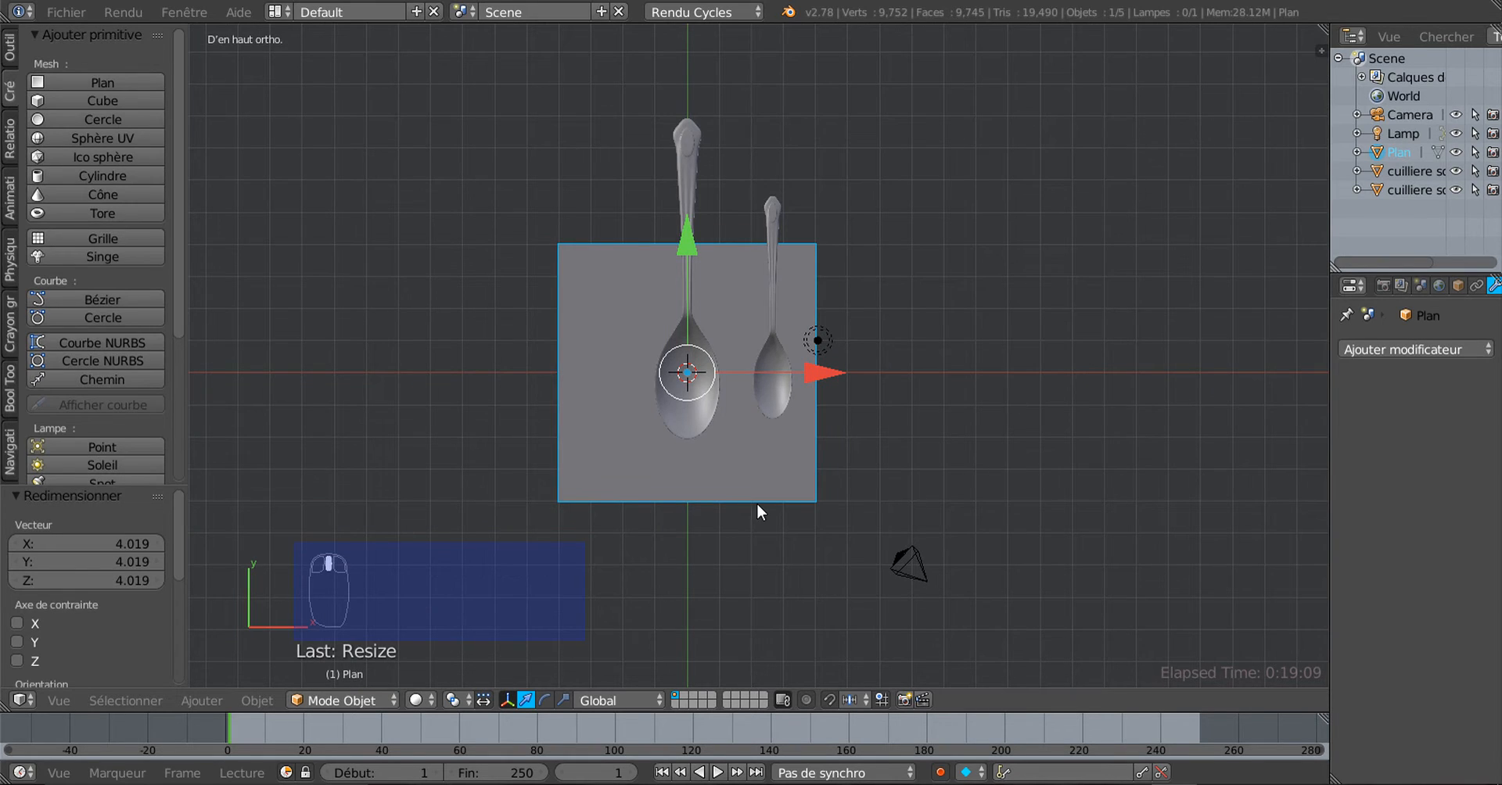
pyautogui.scroll(1, 675, 472)
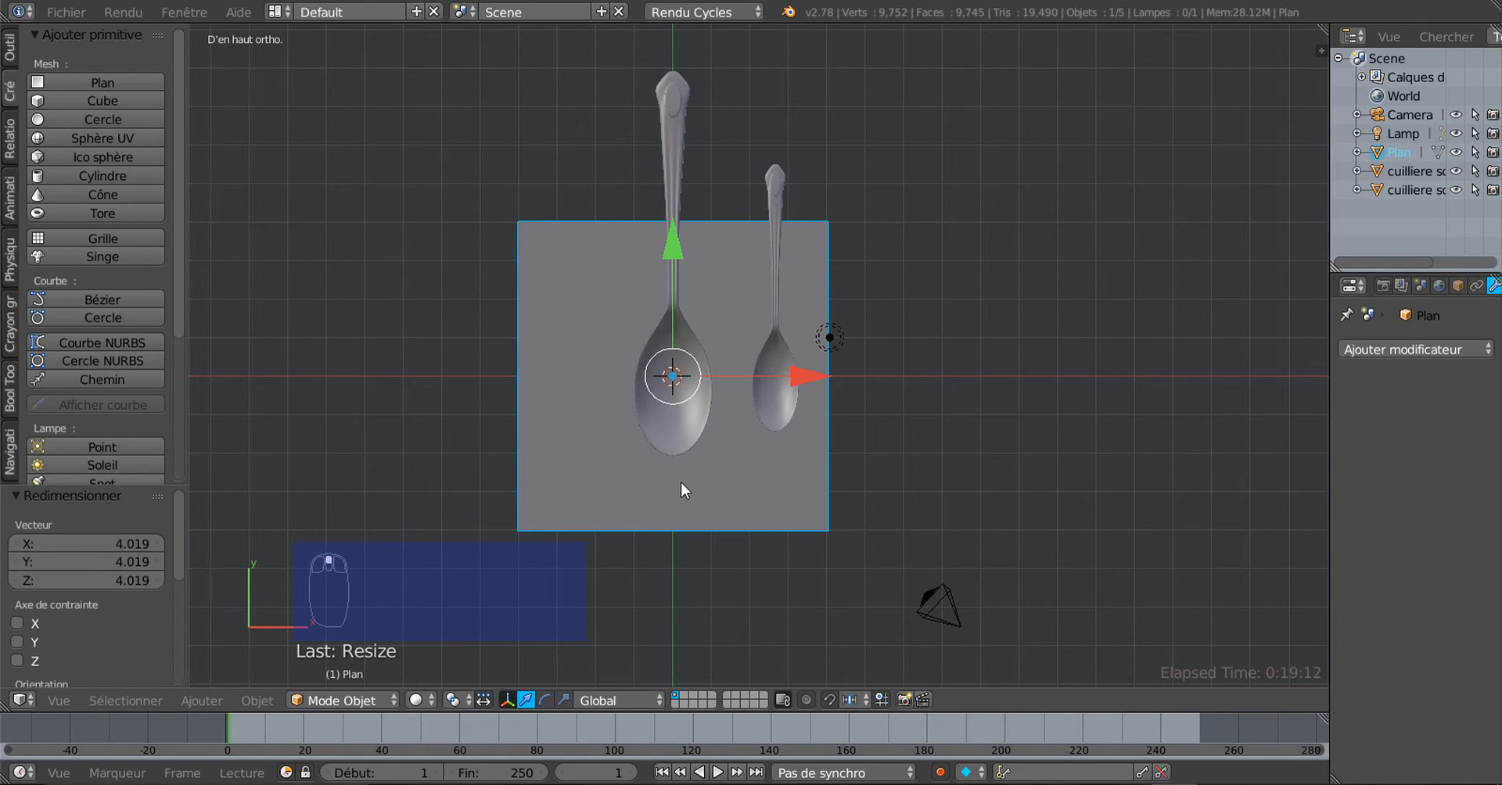
pyautogui.rightClick(780, 368)
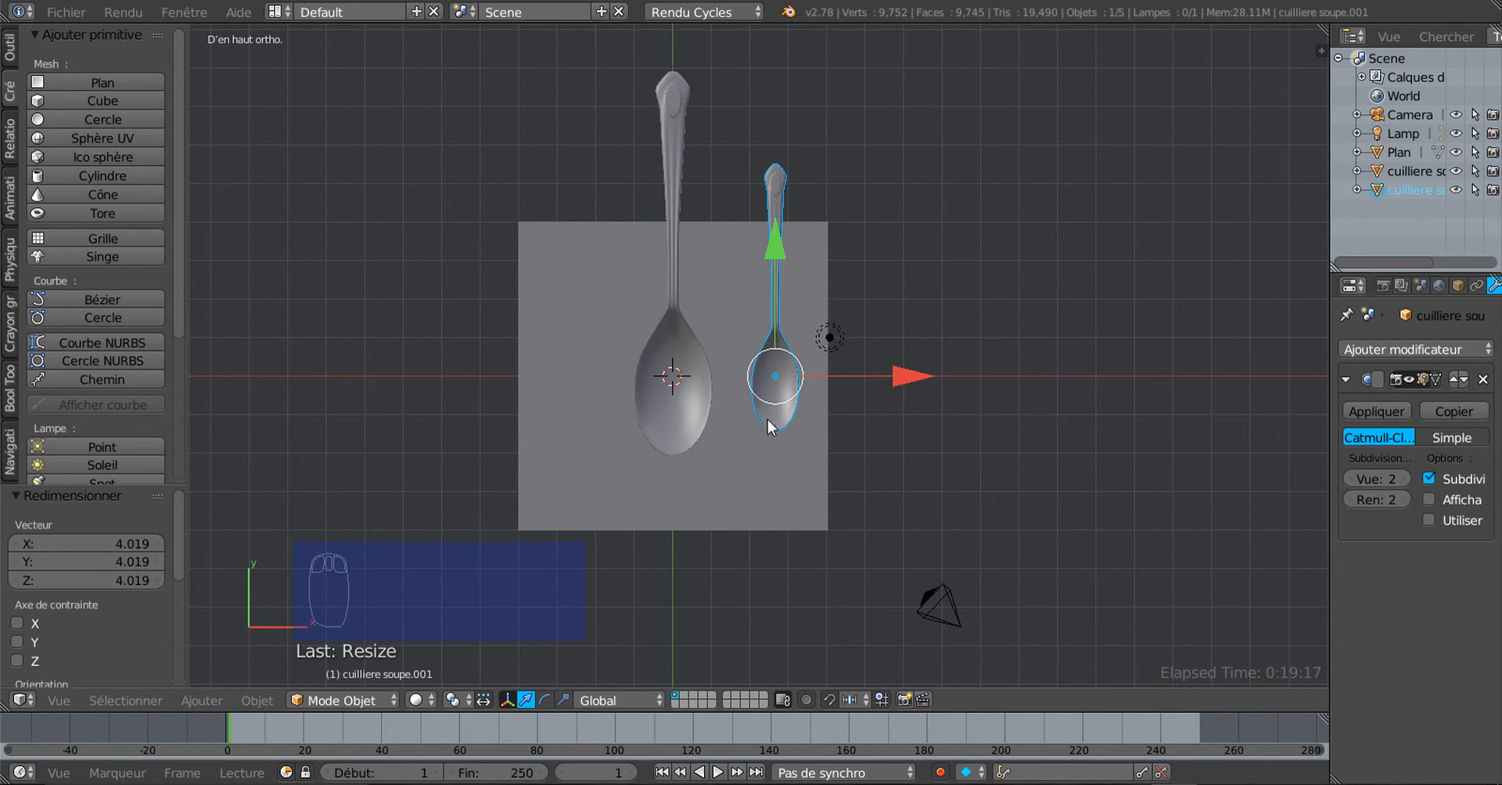
pyautogui.keyDown('shift'); pyautogui.rightClick(666, 409); pyautogui.keyUp('shift')
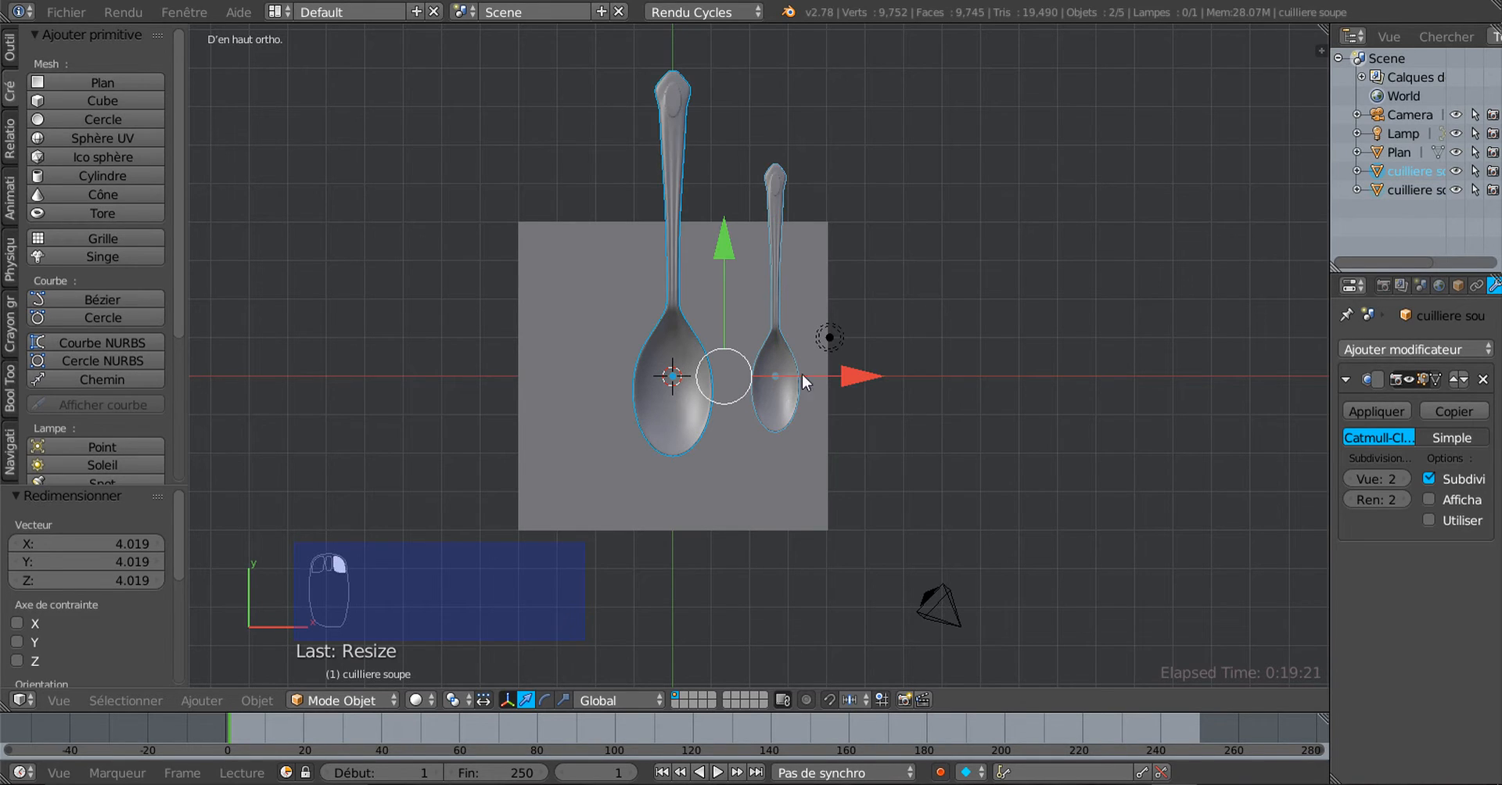
pyautogui.press('h')
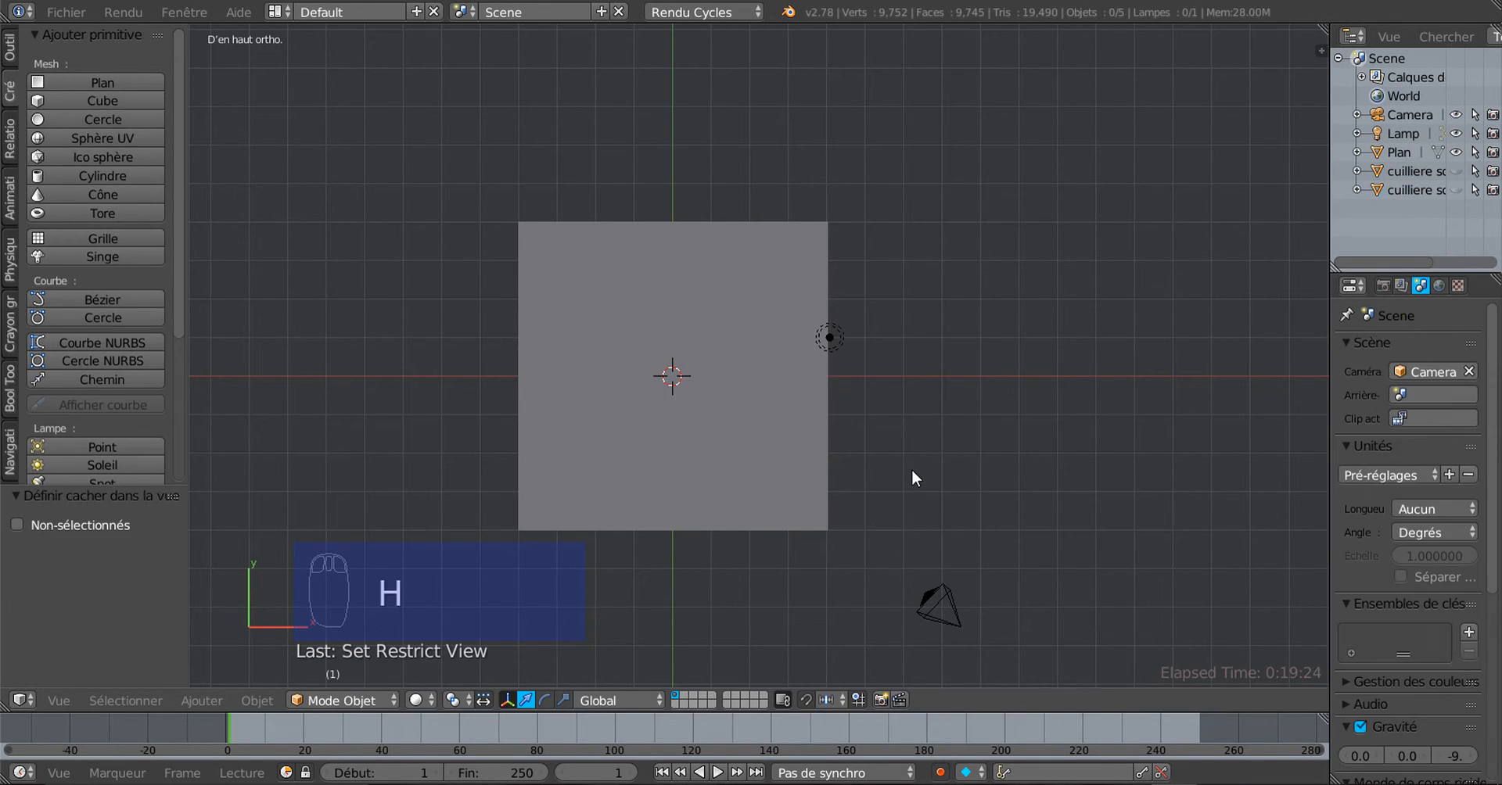
# Extrude the plane's face 0.289 units downward along Z in Edit Mode to form a thin square slab
pyautogui.rightClick(753, 443)
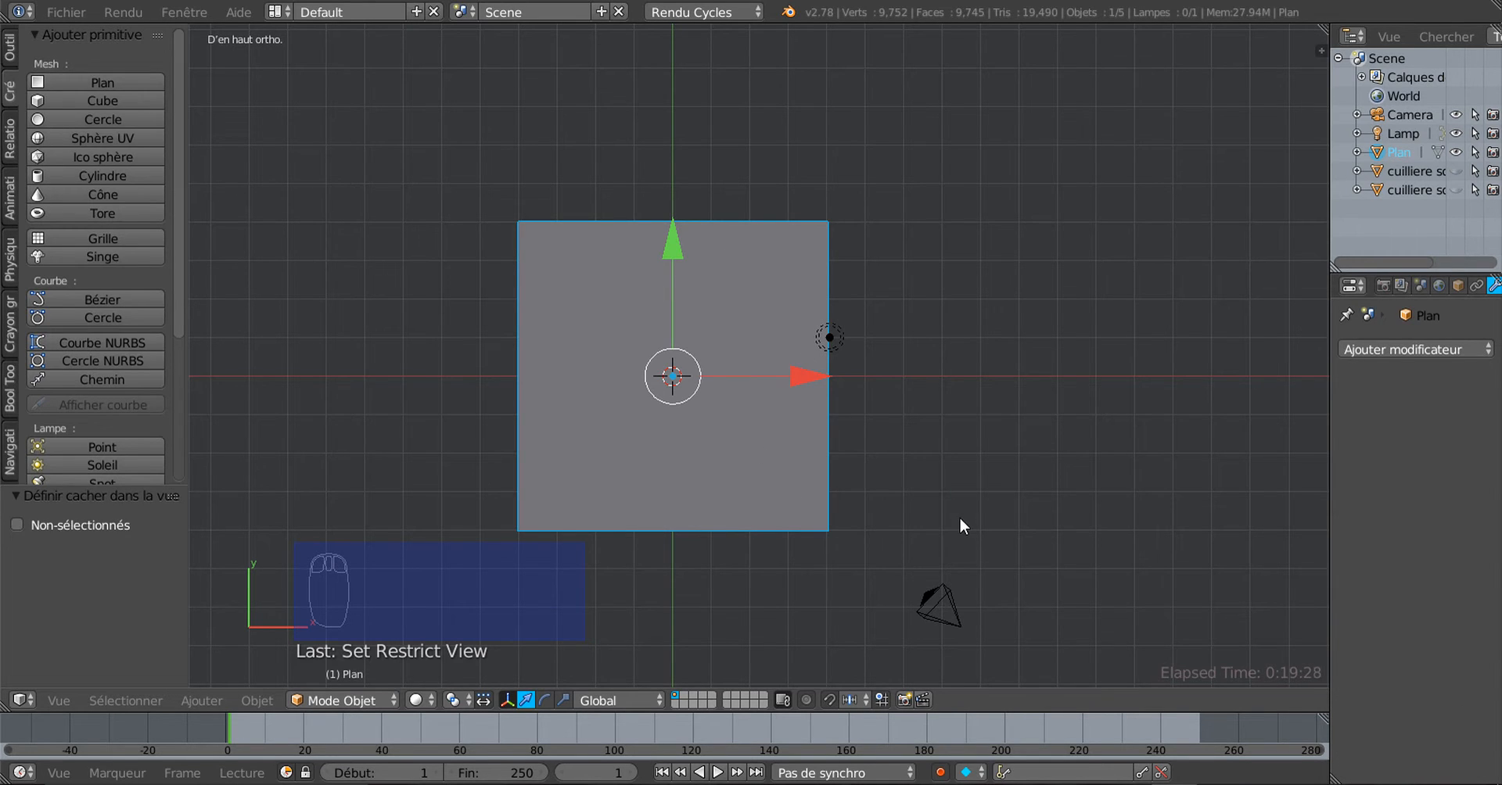
pyautogui.moveTo(959, 535); pyautogui.dragTo(718, 429, button='middle')
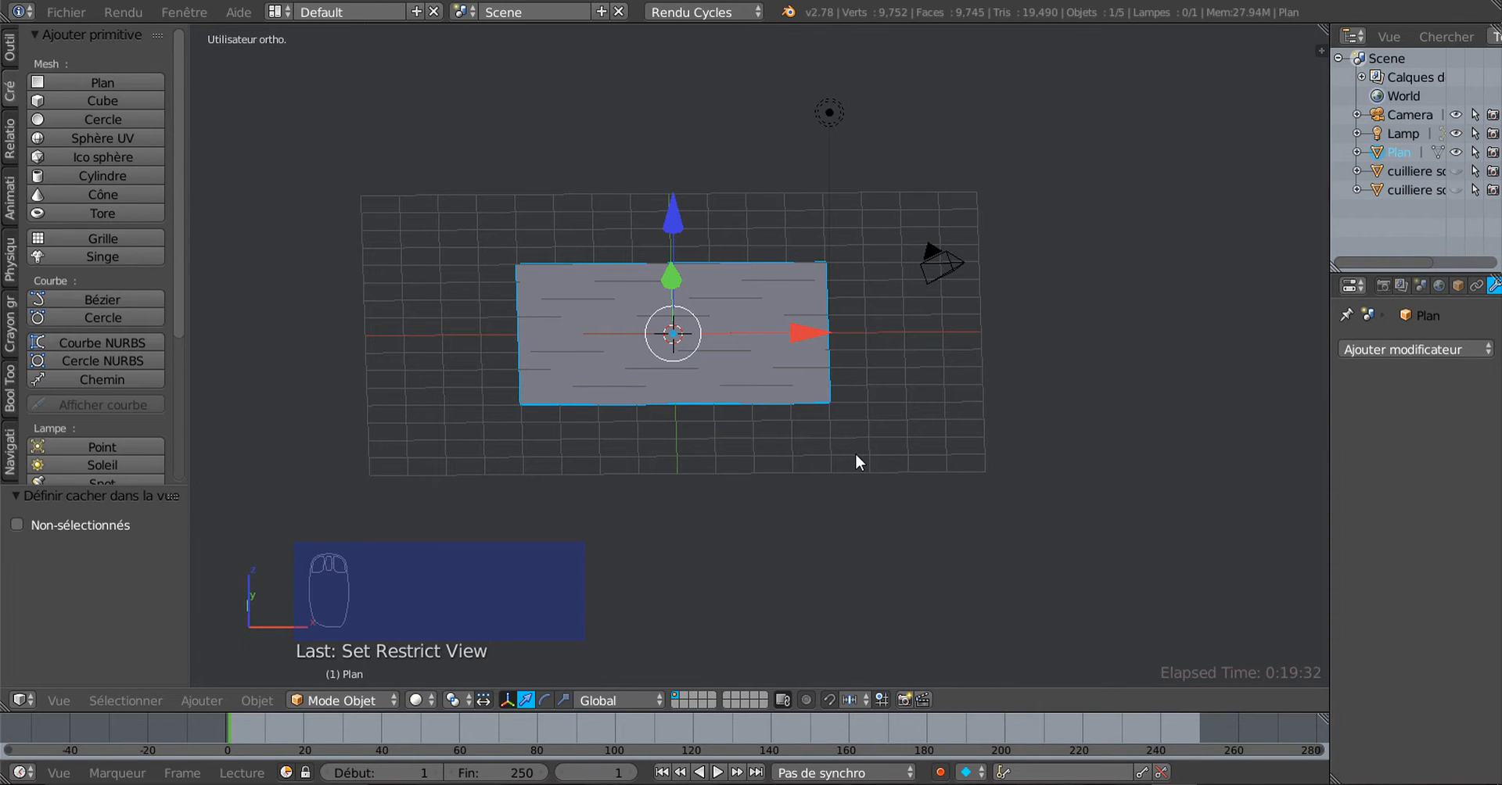
pyautogui.press('Tab')
pyautogui.moveTo(868, 502); pyautogui.dragTo(856, 465, button='middle')
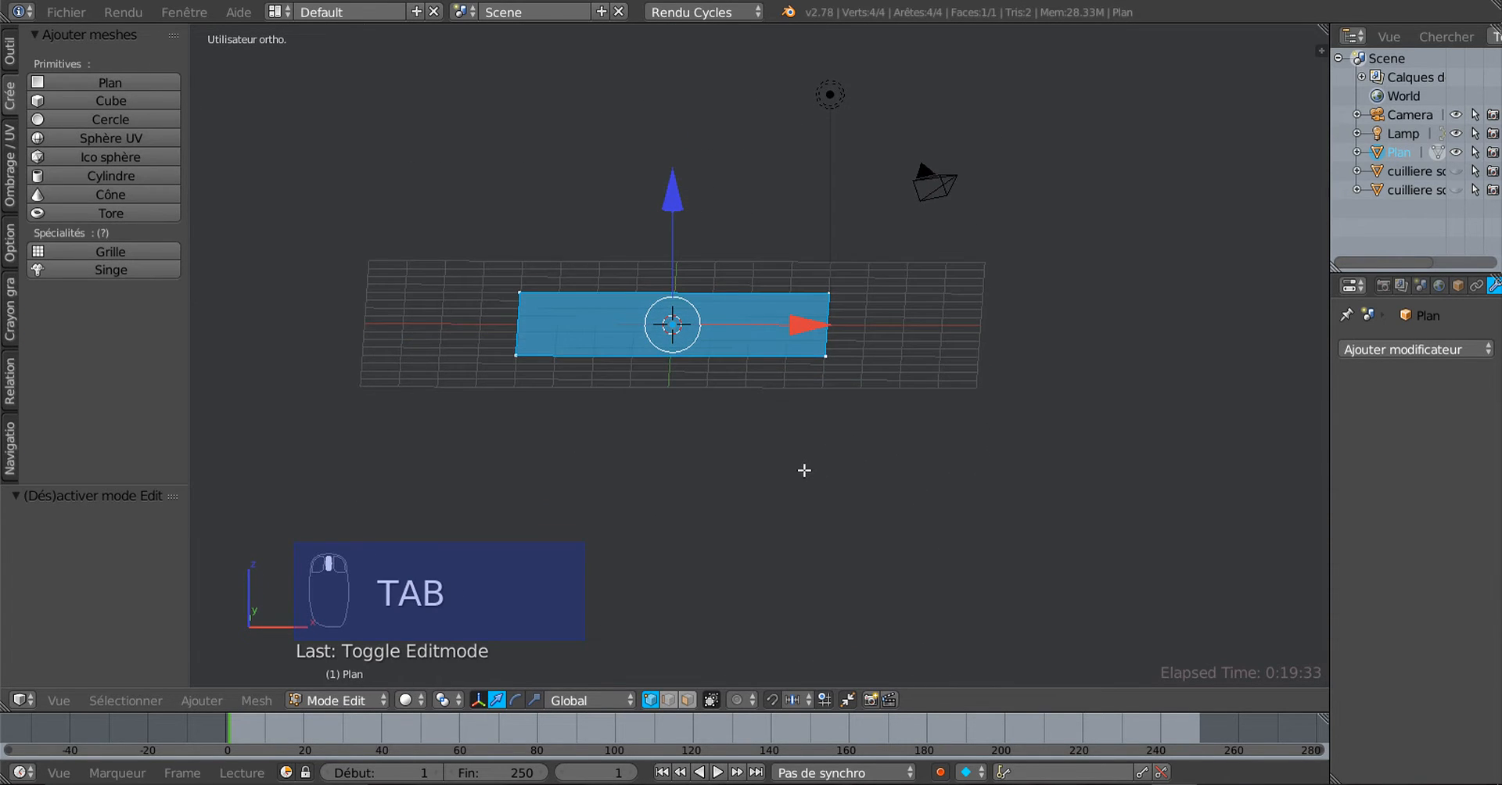
pyautogui.scroll(1, 804, 471)
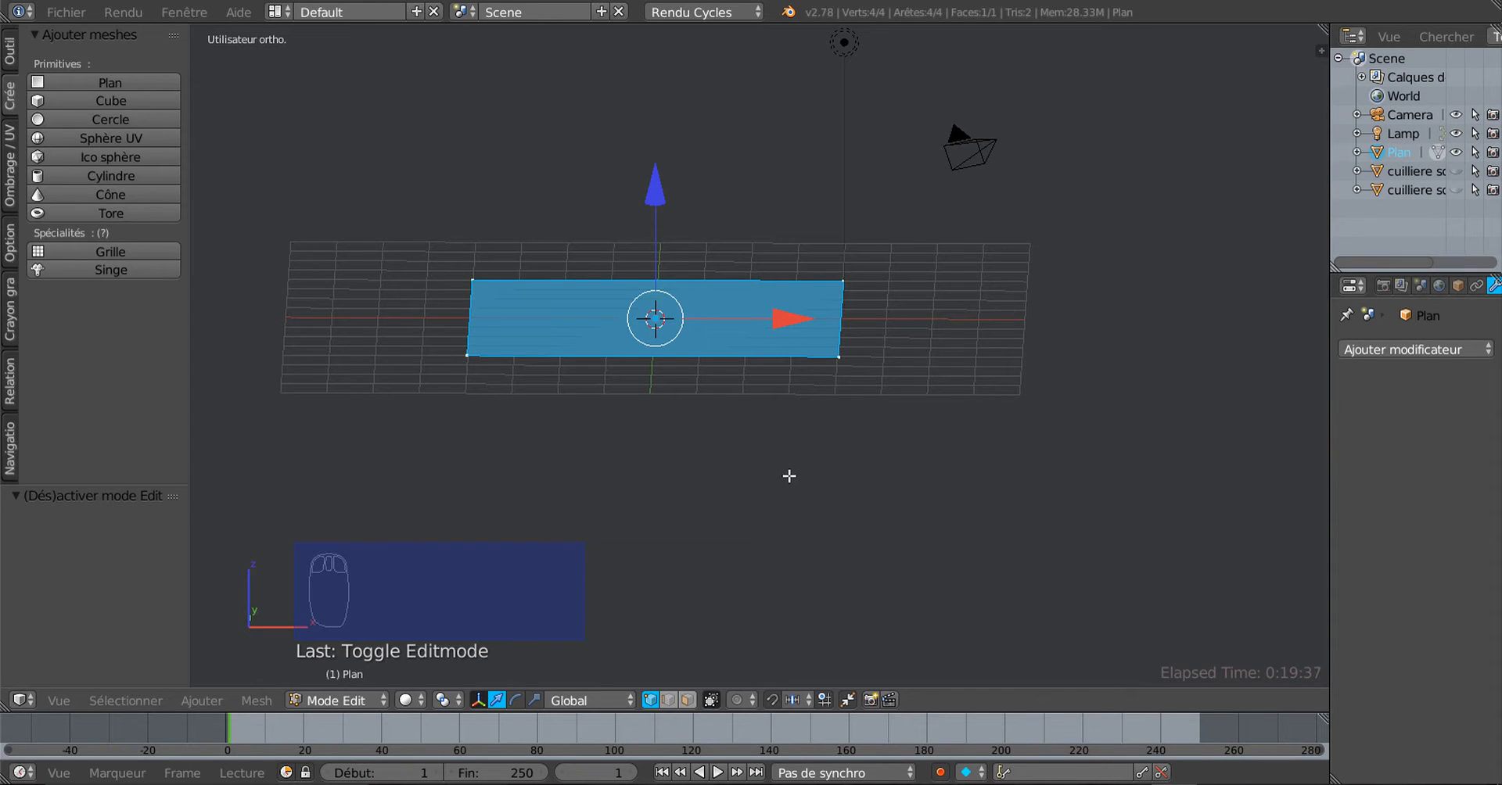
pyautogui.moveTo(788, 476); pyautogui.dragTo(788, 474, button='middle')
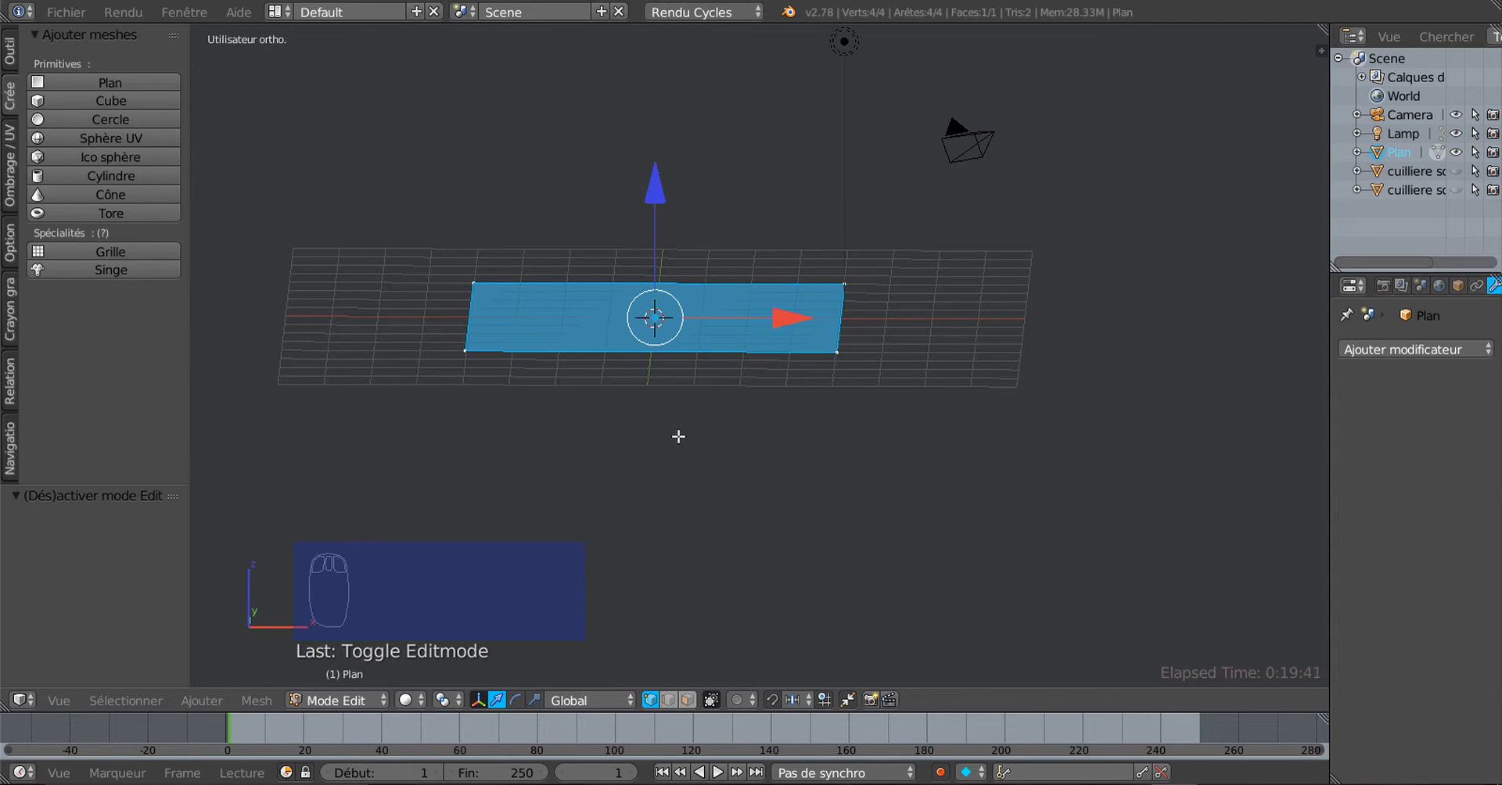
pyautogui.press('e')
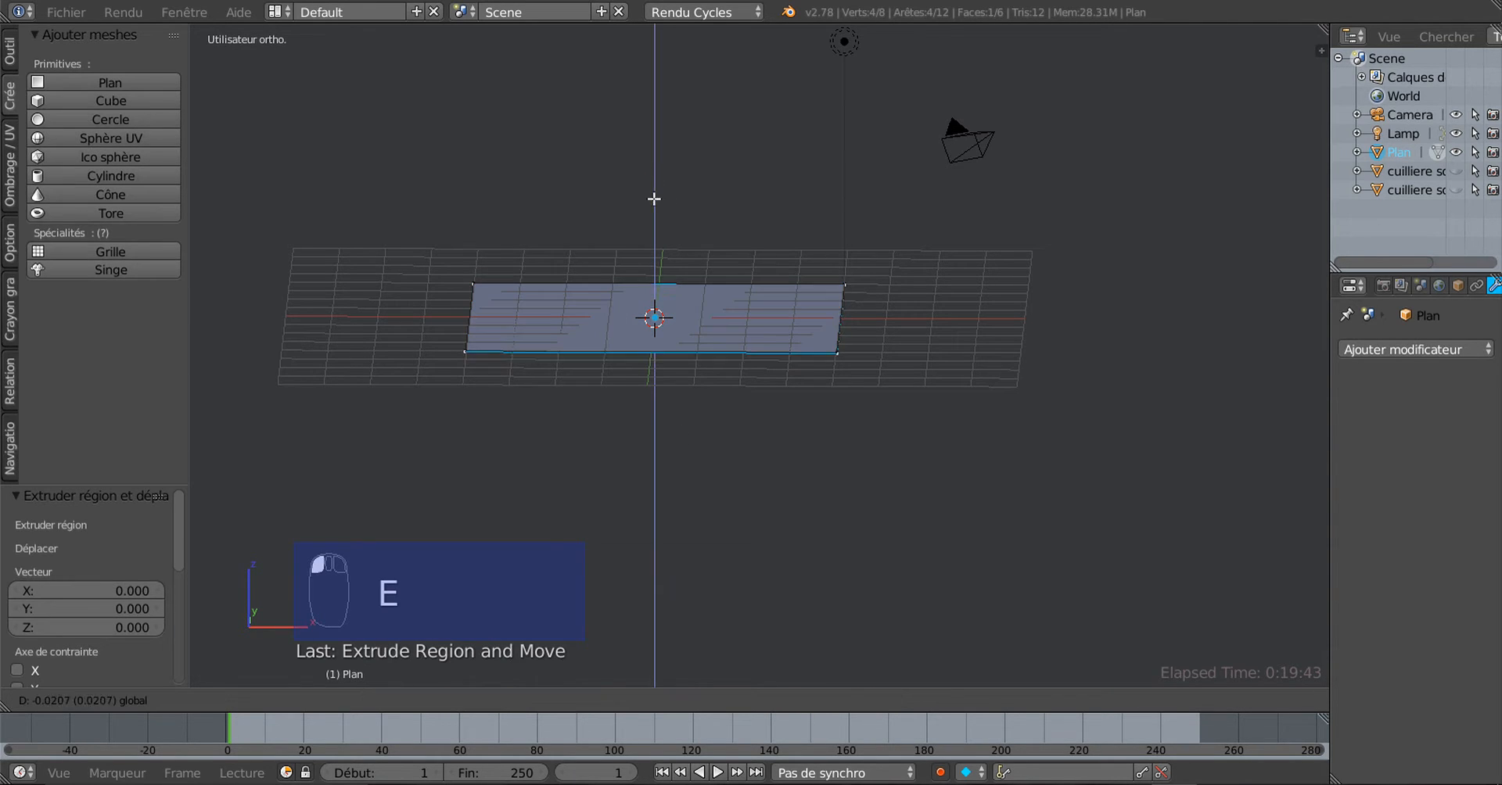
pyautogui.click(656, 207)
# Subdivide the slab's underside repeatedly with one cut each, and undo the fifth subdivision
pyautogui.moveTo(673, 282); pyautogui.dragTo(799, 435, button='middle')
pyautogui.scroll(5, 632, 444)
pyautogui.scroll(-1, 556, 425)
pyautogui.click(11, 51)
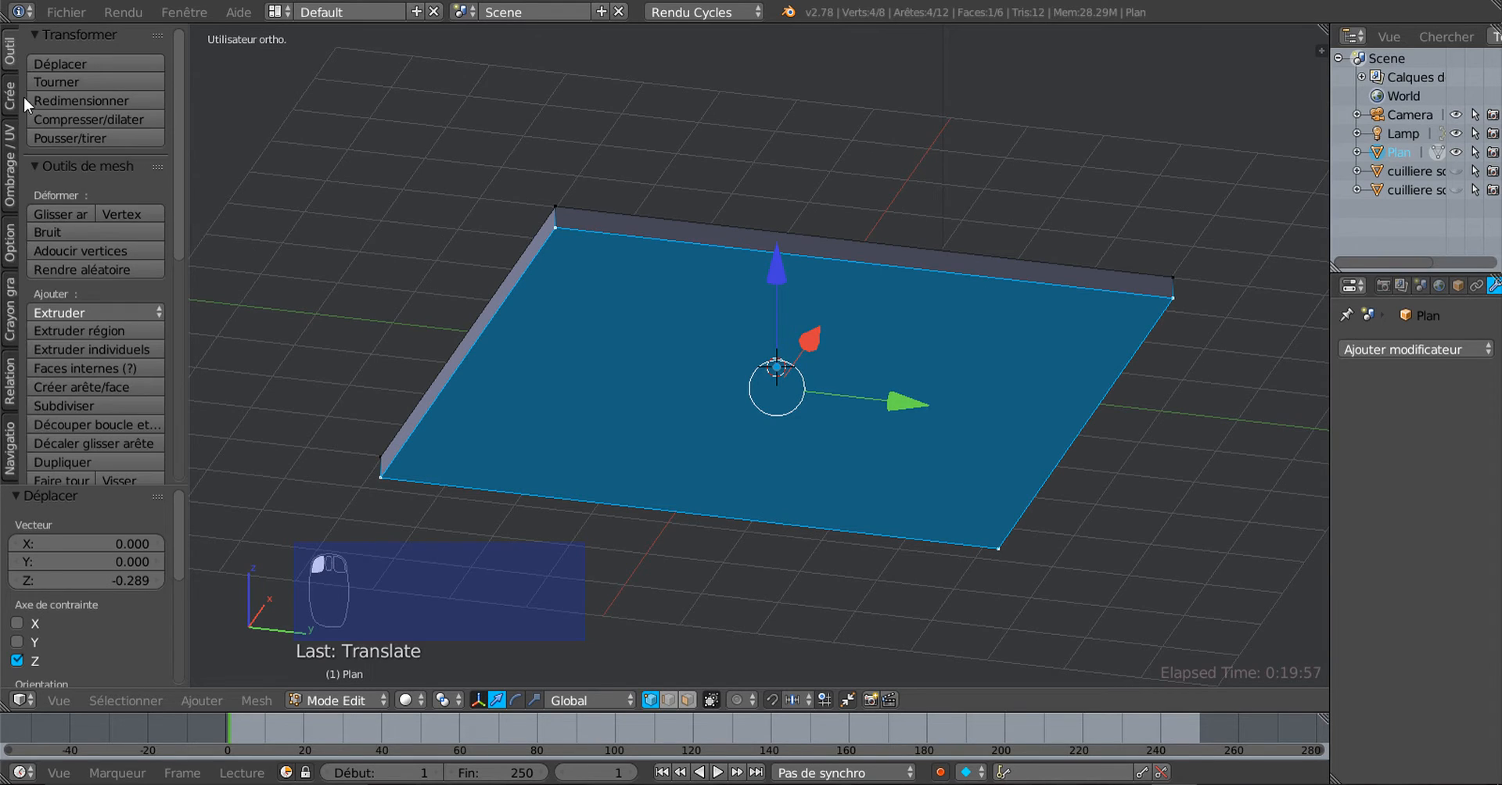
pyautogui.moveTo(177, 153); pyautogui.dragTo(176, 317)
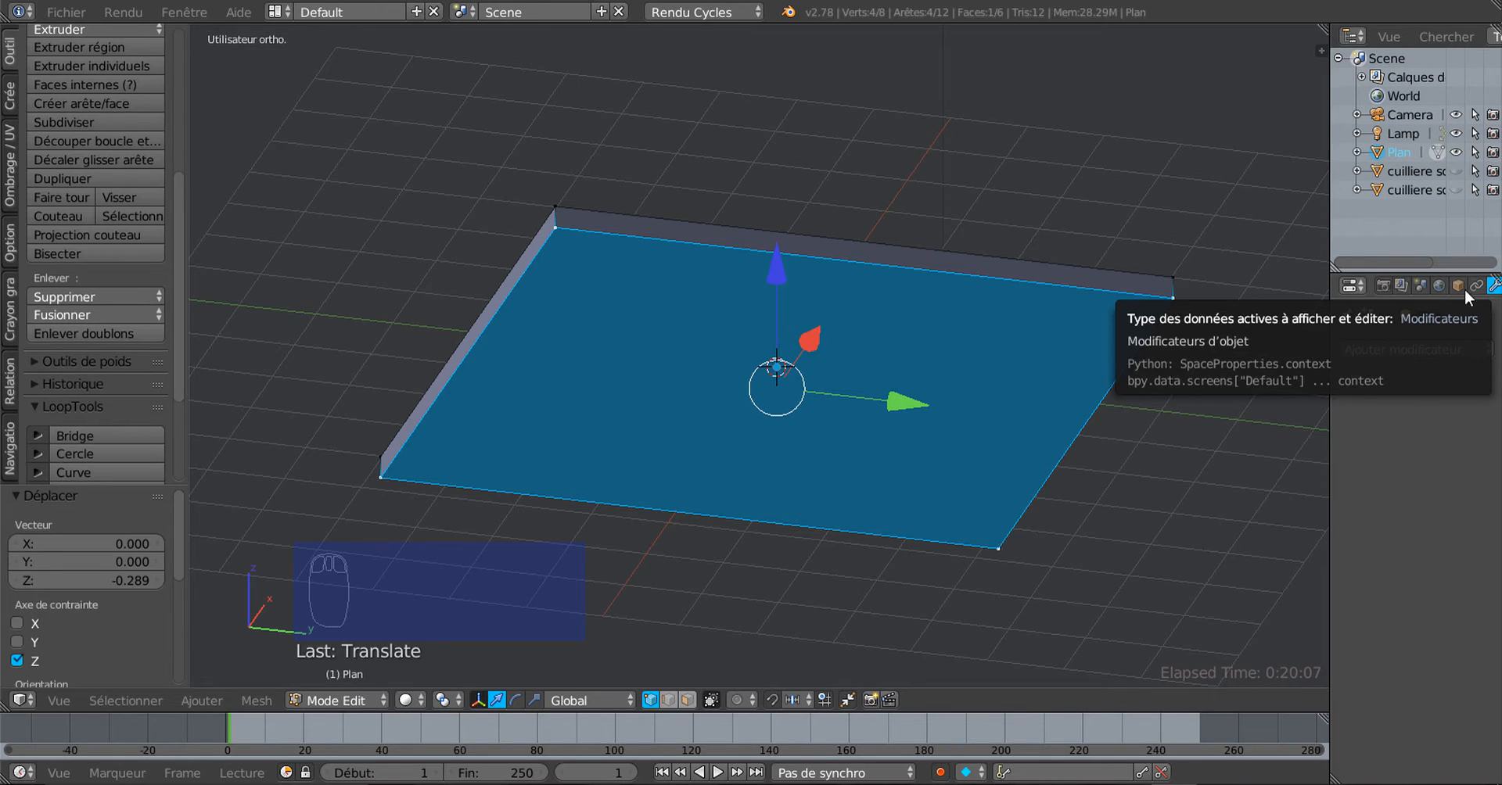
pyautogui.click(48, 120)
pyautogui.click(49, 120)
pyautogui.click(48, 121)
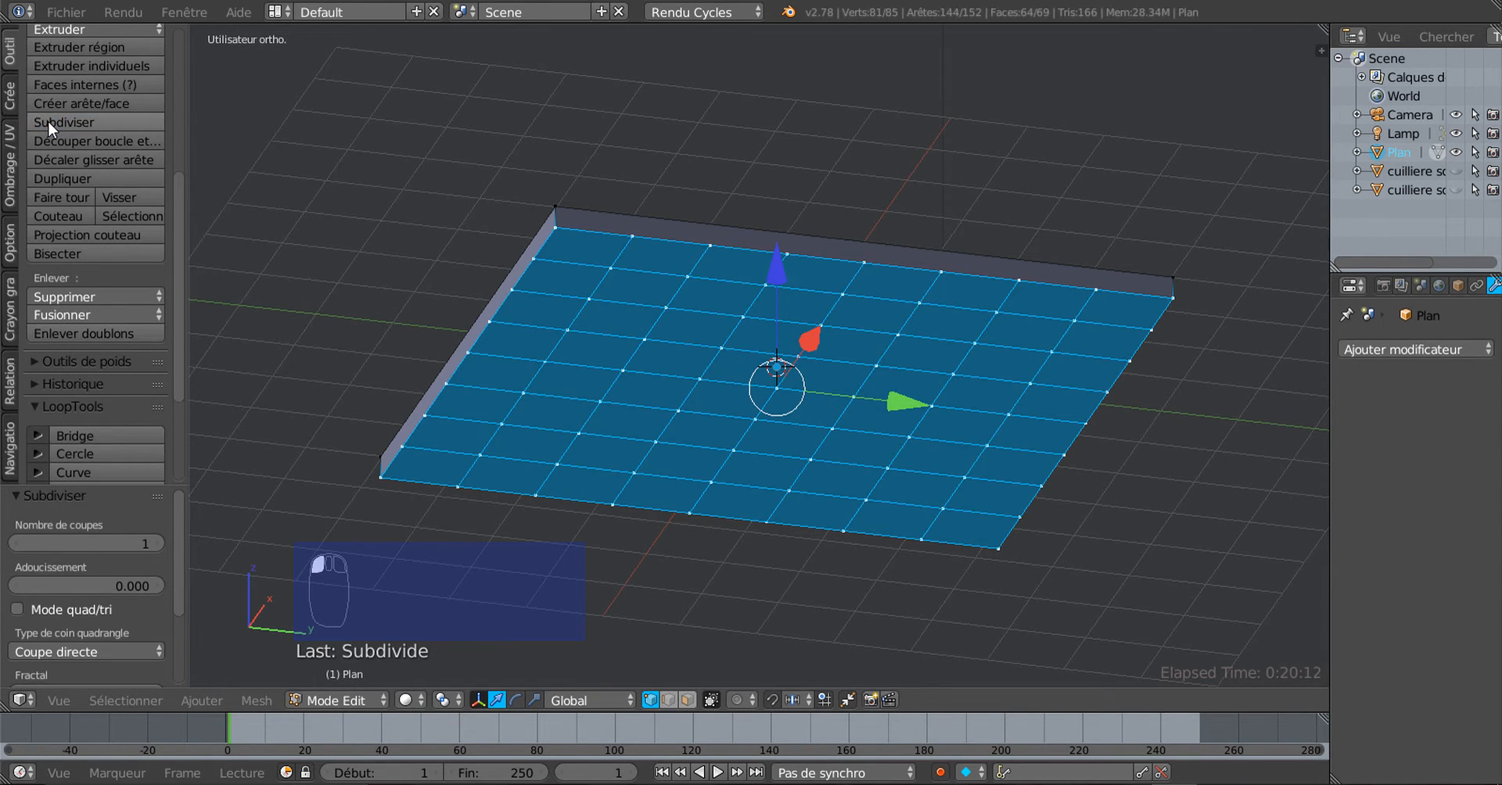
pyautogui.click(49, 121)
pyautogui.click(48, 121)
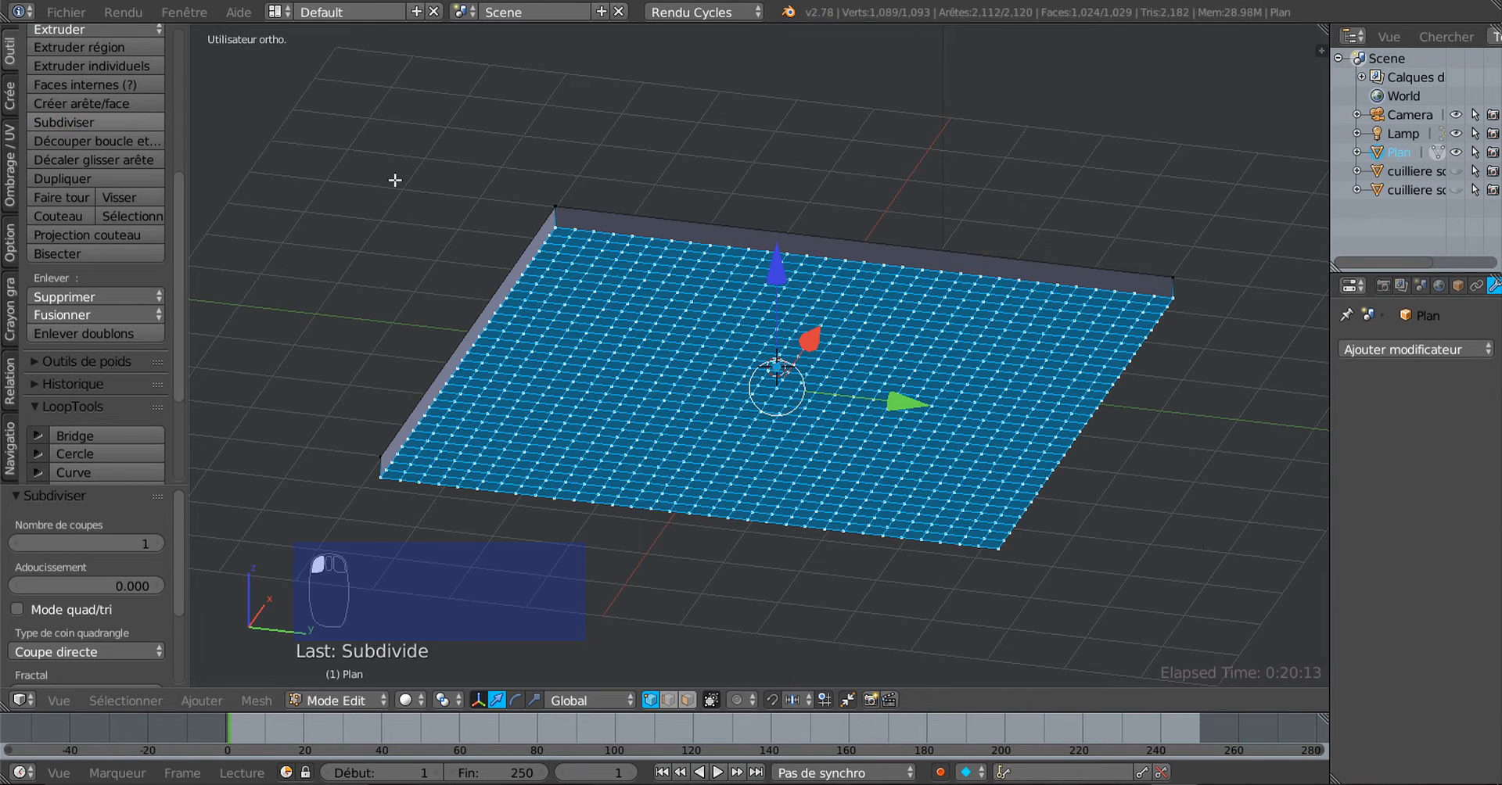
pyautogui.hotkey('ctrl', 'z')
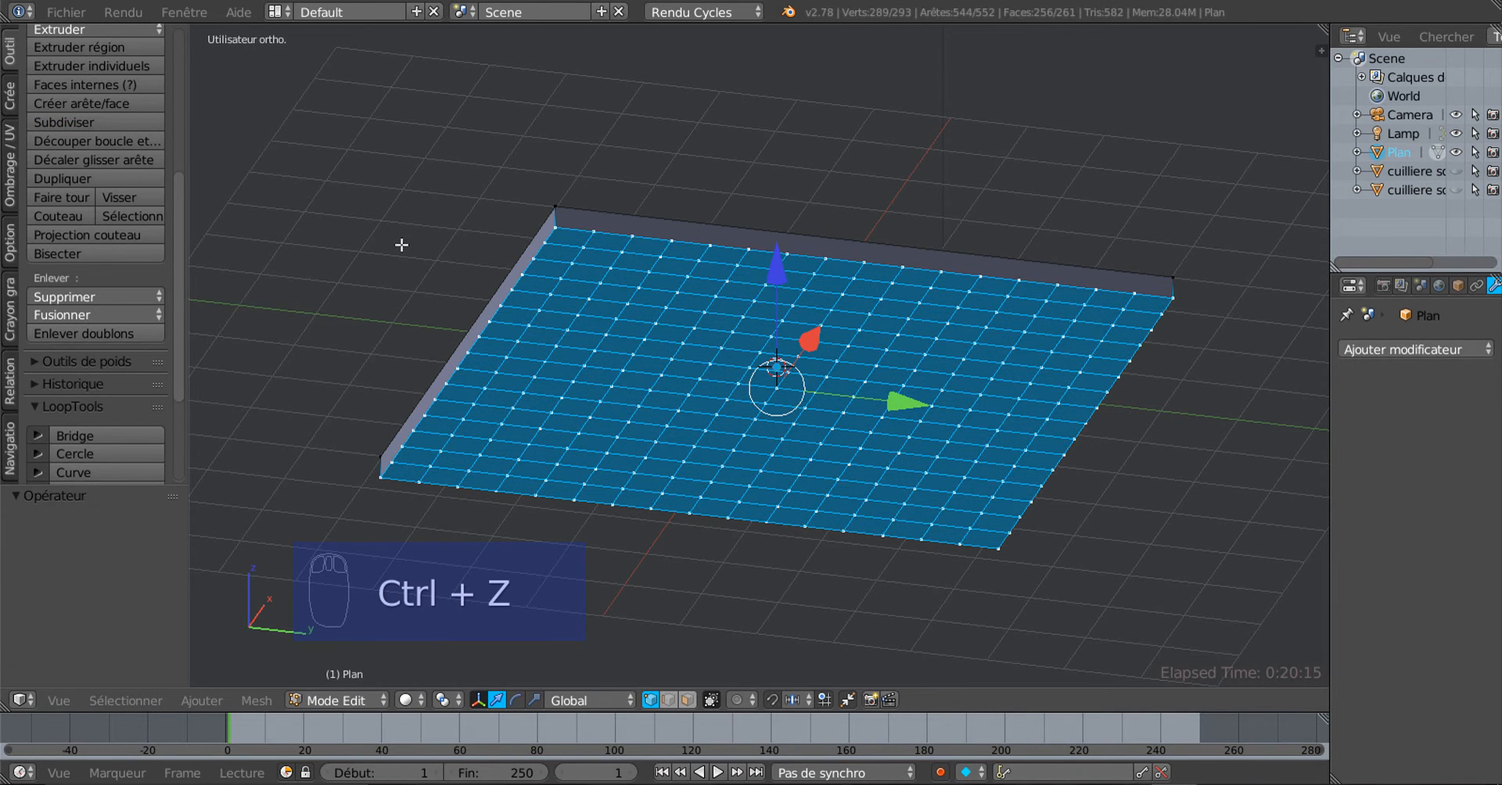
# Select four single faces on the slab's underside in face mode, one near each corner, one cell in from the edges
pyautogui.moveTo(868, 410); pyautogui.dragTo(839, 347, button='middle')
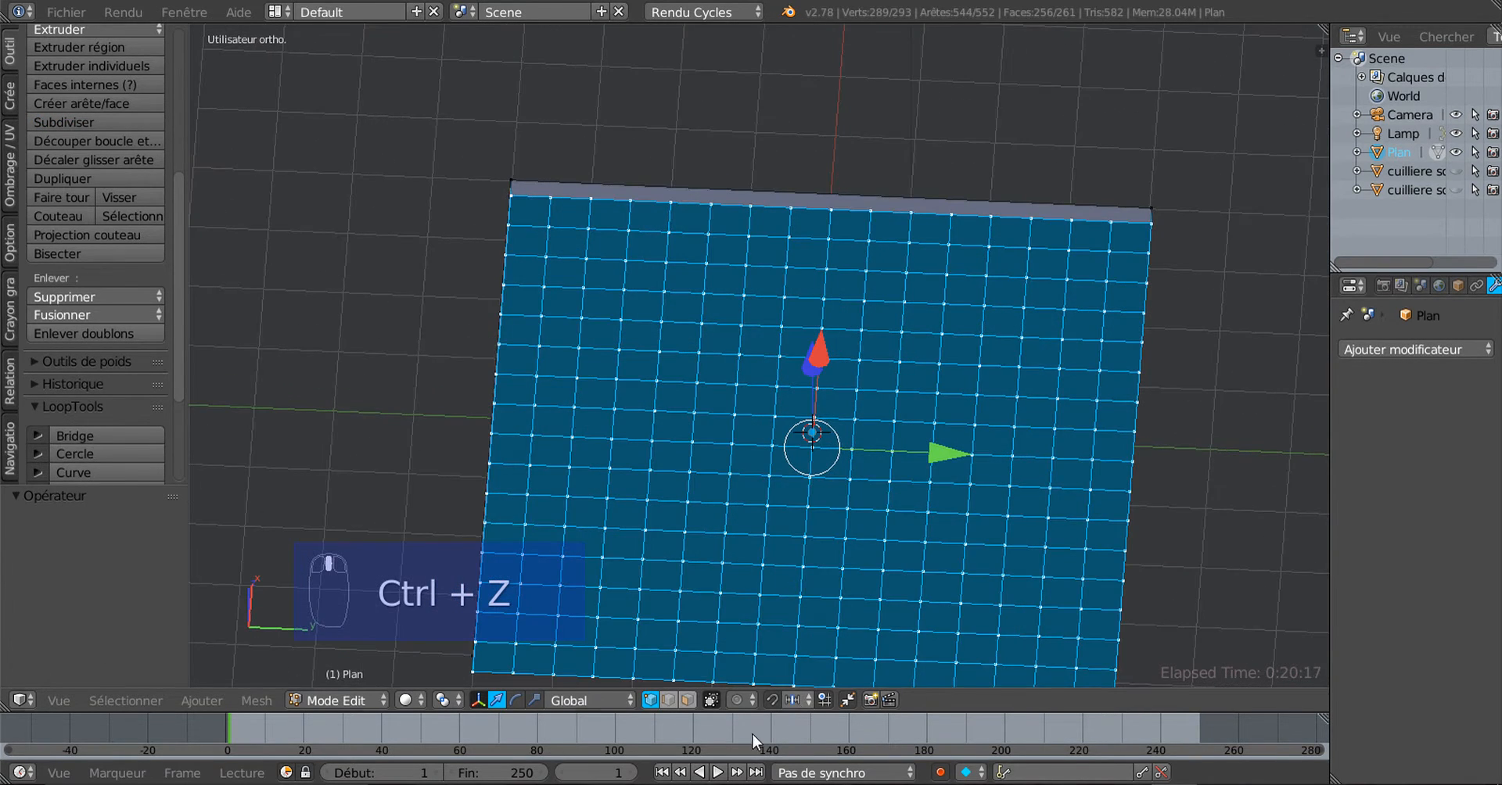
pyautogui.click(687, 700)
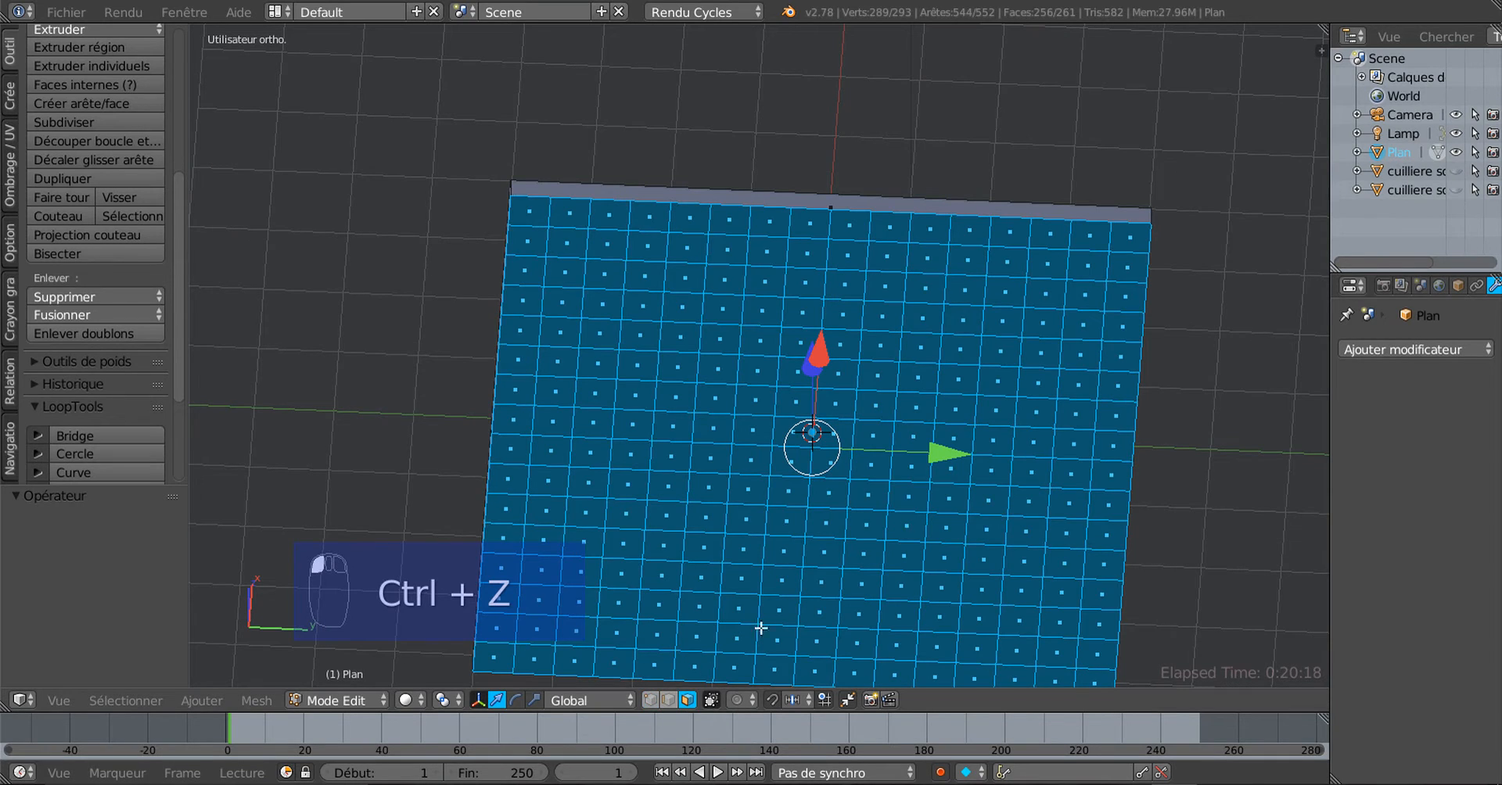
pyautogui.rightClick(1088, 273)
pyautogui.keyDown('shift'); pyautogui.rightClick(558, 245); pyautogui.keyUp('shift')
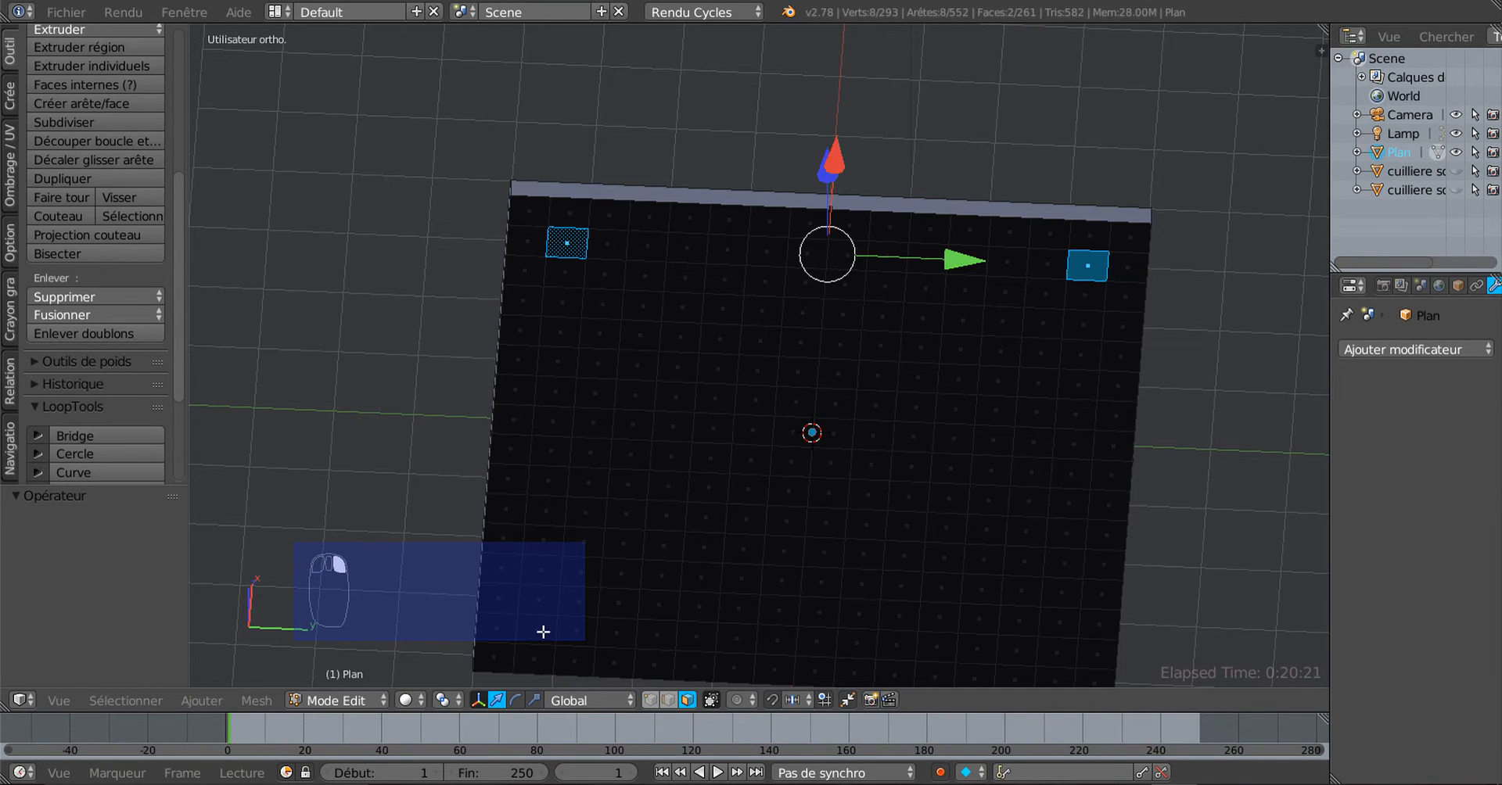
pyautogui.keyDown('shift'); pyautogui.rightClick(535, 631); pyautogui.keyUp('shift')
pyautogui.keyDown('shift'); pyautogui.rightClick(1058, 654); pyautogui.keyUp('shift')
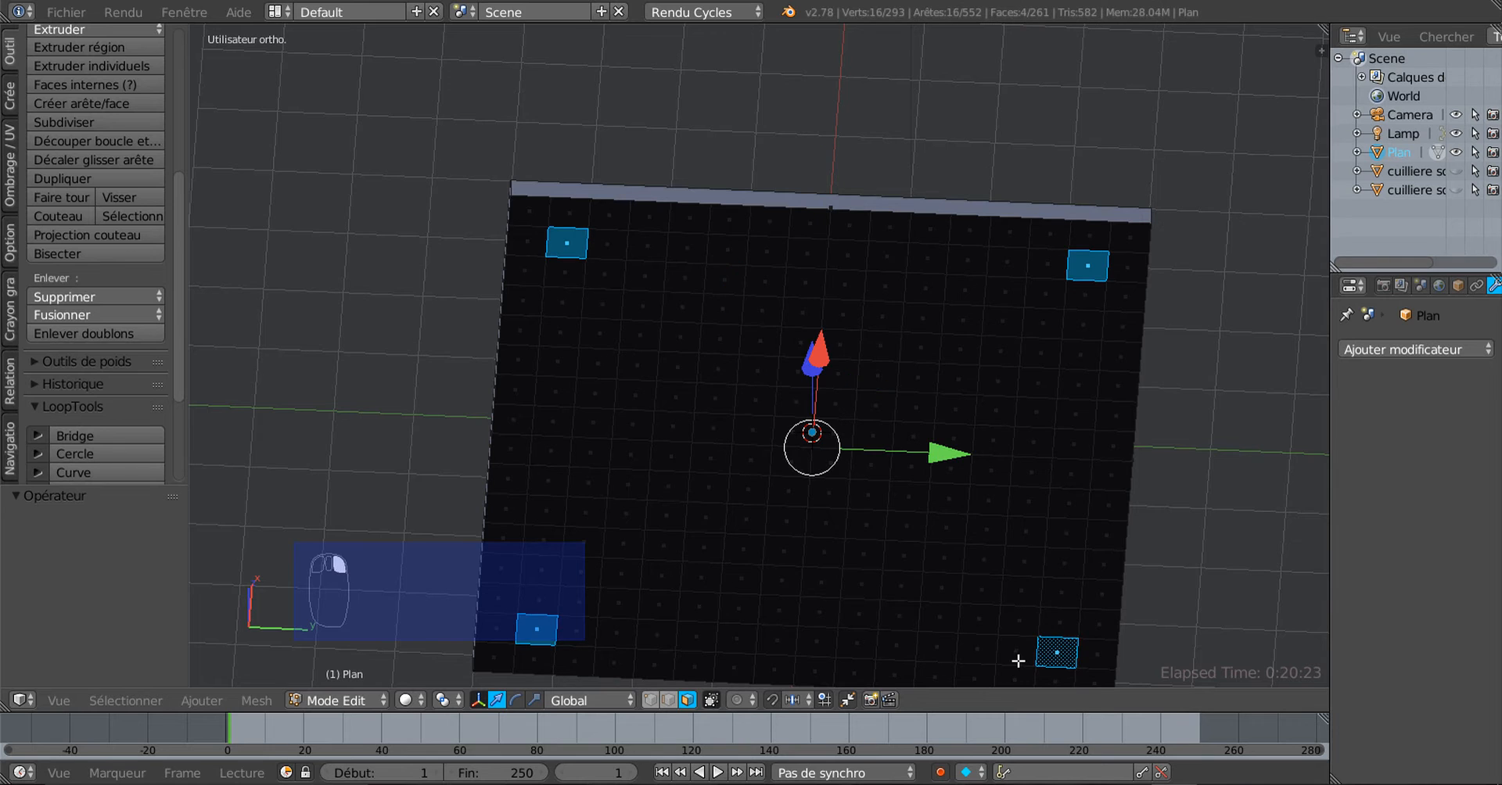
# Extrude the four selected corner faces and move them 4.120 units down along Z to form the table legs
pyautogui.moveTo(1124, 343); pyautogui.dragTo(952, 473, button='middle')
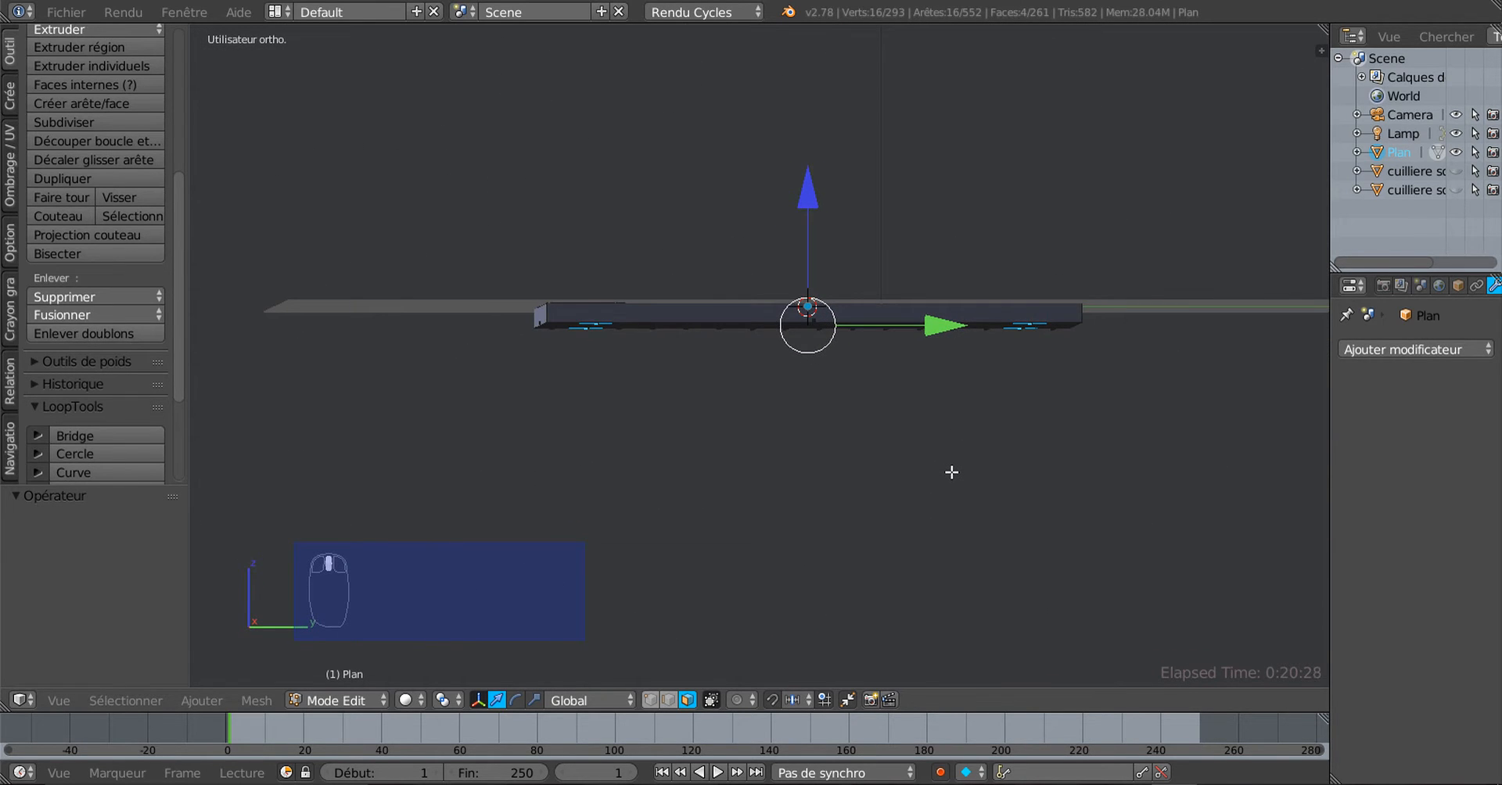
pyautogui.press('e')
pyautogui.rightClick(874, 288)
pyautogui.moveTo(790, 239); pyautogui.dragTo(791, 489)
pyautogui.moveTo(791, 489)
pyautogui.mouseDown(button='middle')
pyautogui.moveTo(904, 564)
pyautogui.moveTo(841, 556)
pyautogui.moveTo(796, 466)
pyautogui.mouseUp(button='middle')
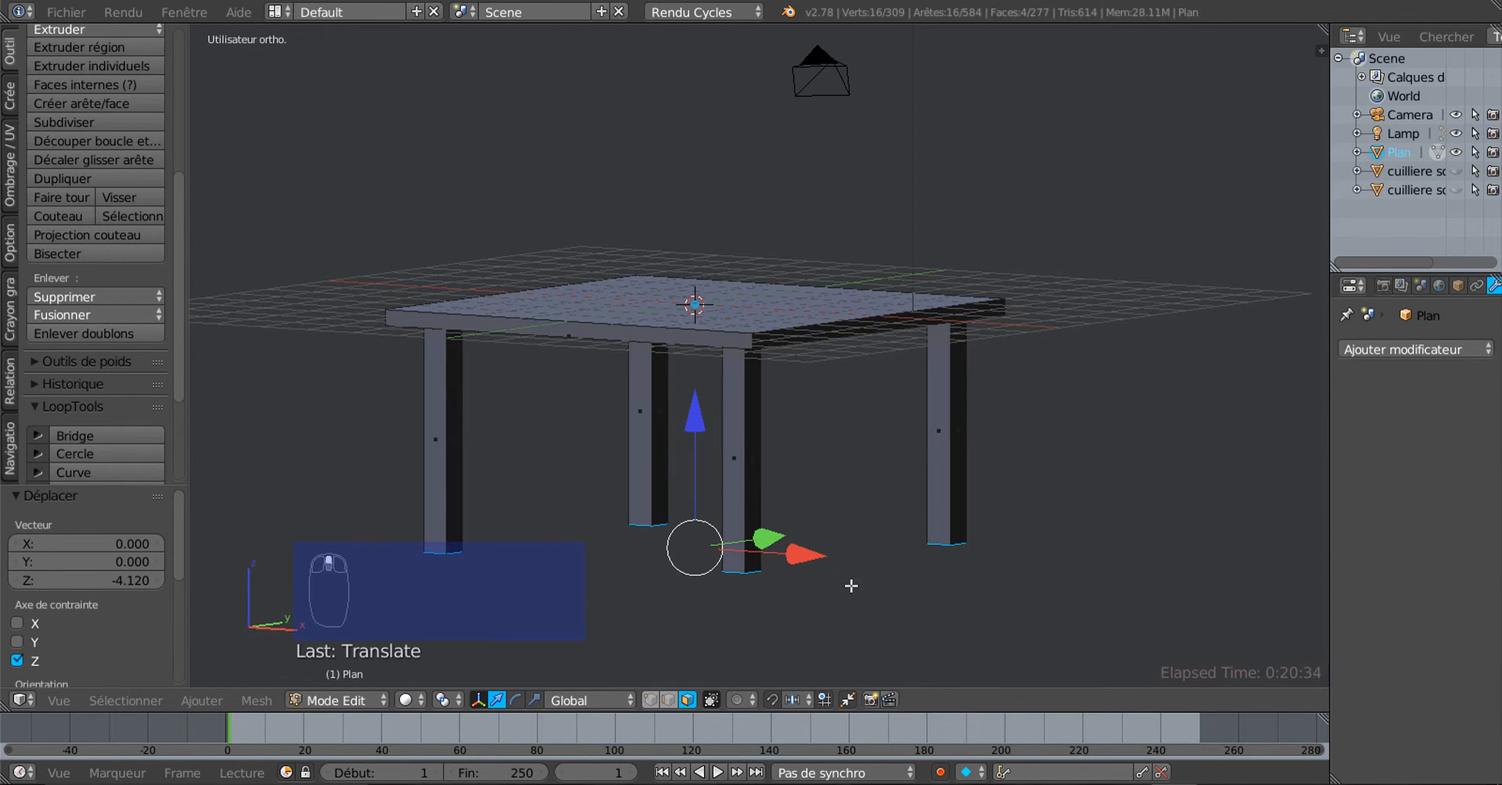
pyautogui.keyDown('shift'); pyautogui.moveTo(851, 586); pyautogui.dragTo(851, 519, button='middle'); pyautogui.keyUp('shift')
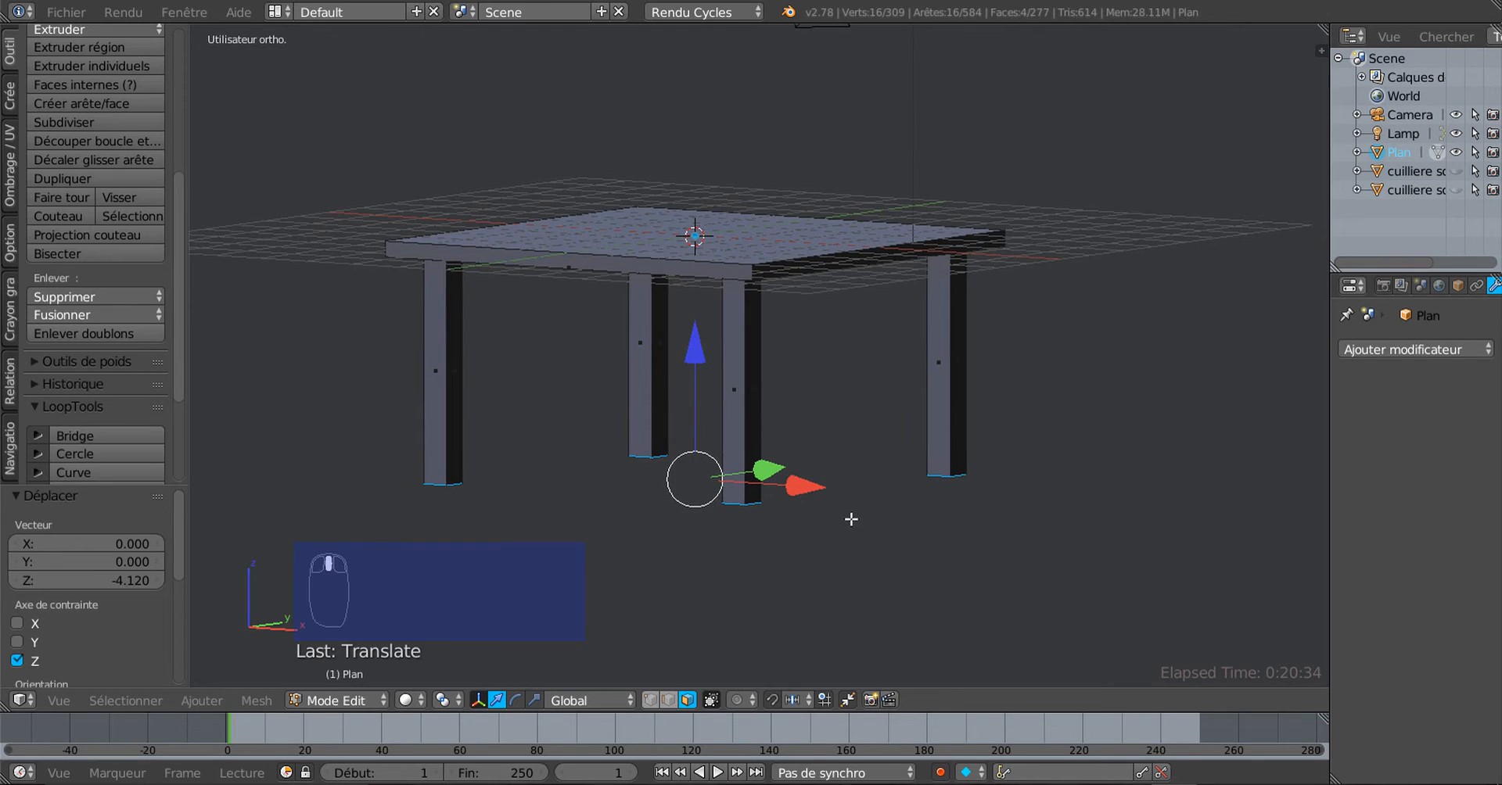
pyautogui.click(442, 701)
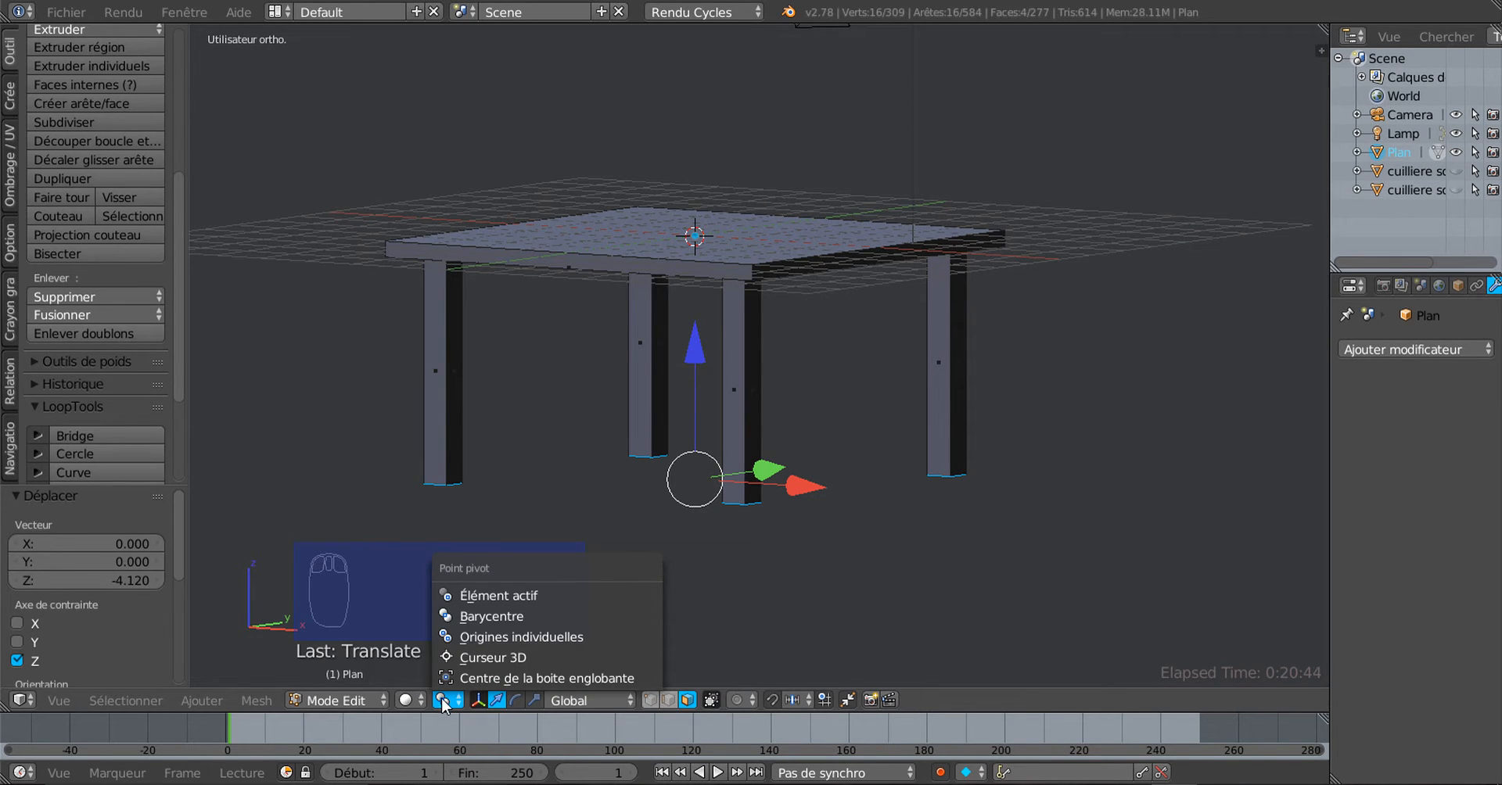
pyautogui.click(499, 618)
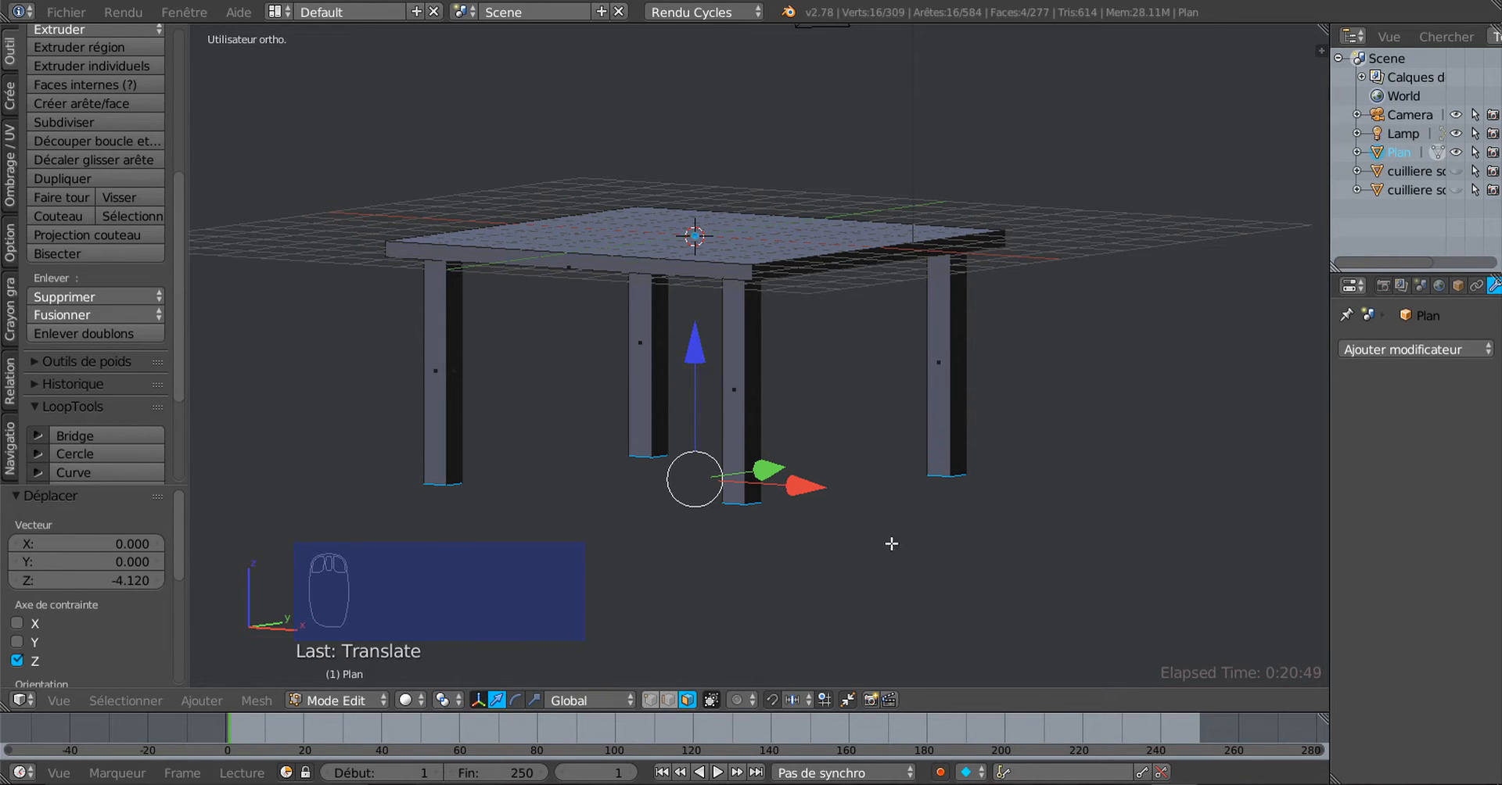
pyautogui.press('s')
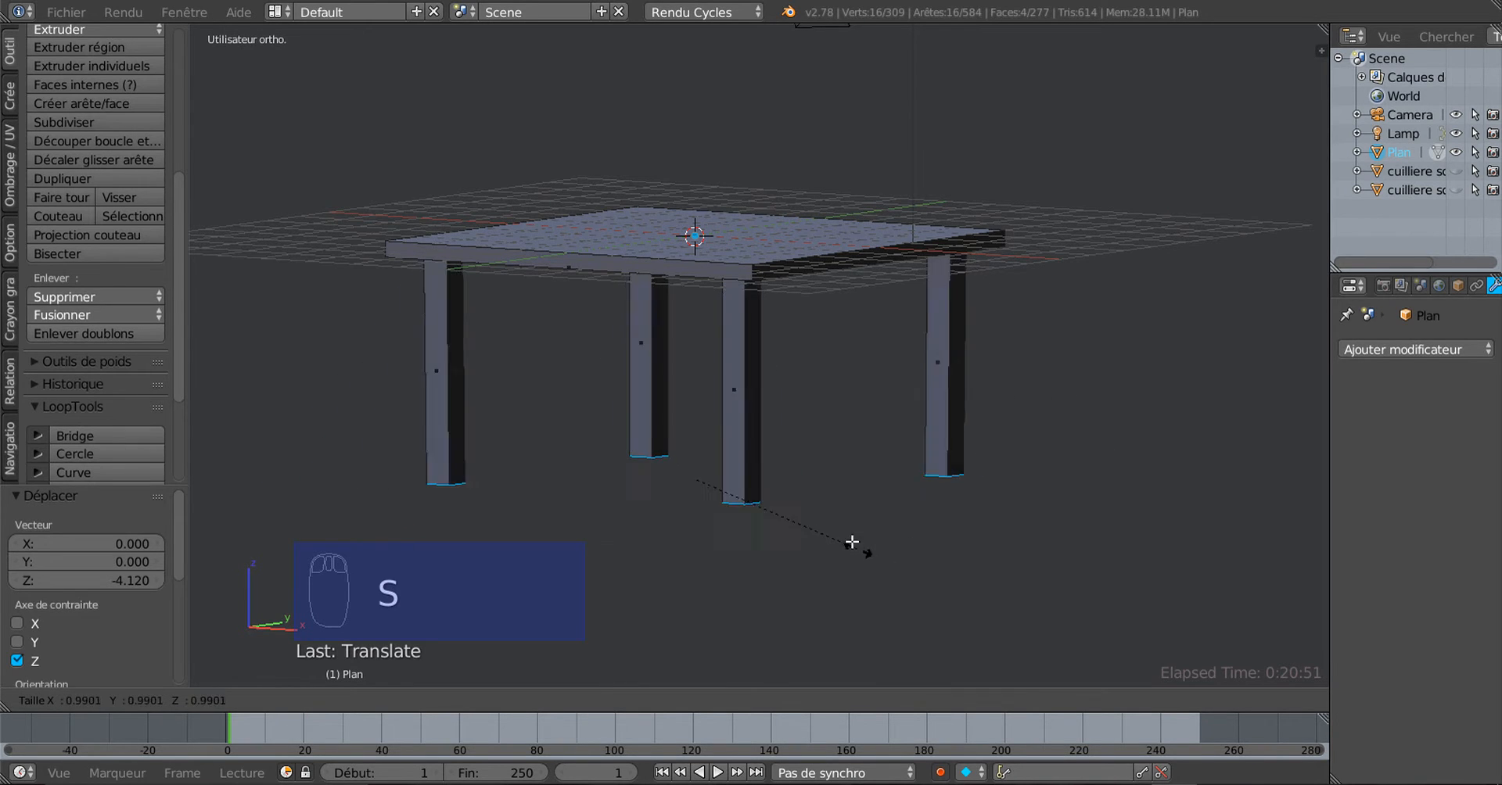
pyautogui.rightClick(1072, 607)
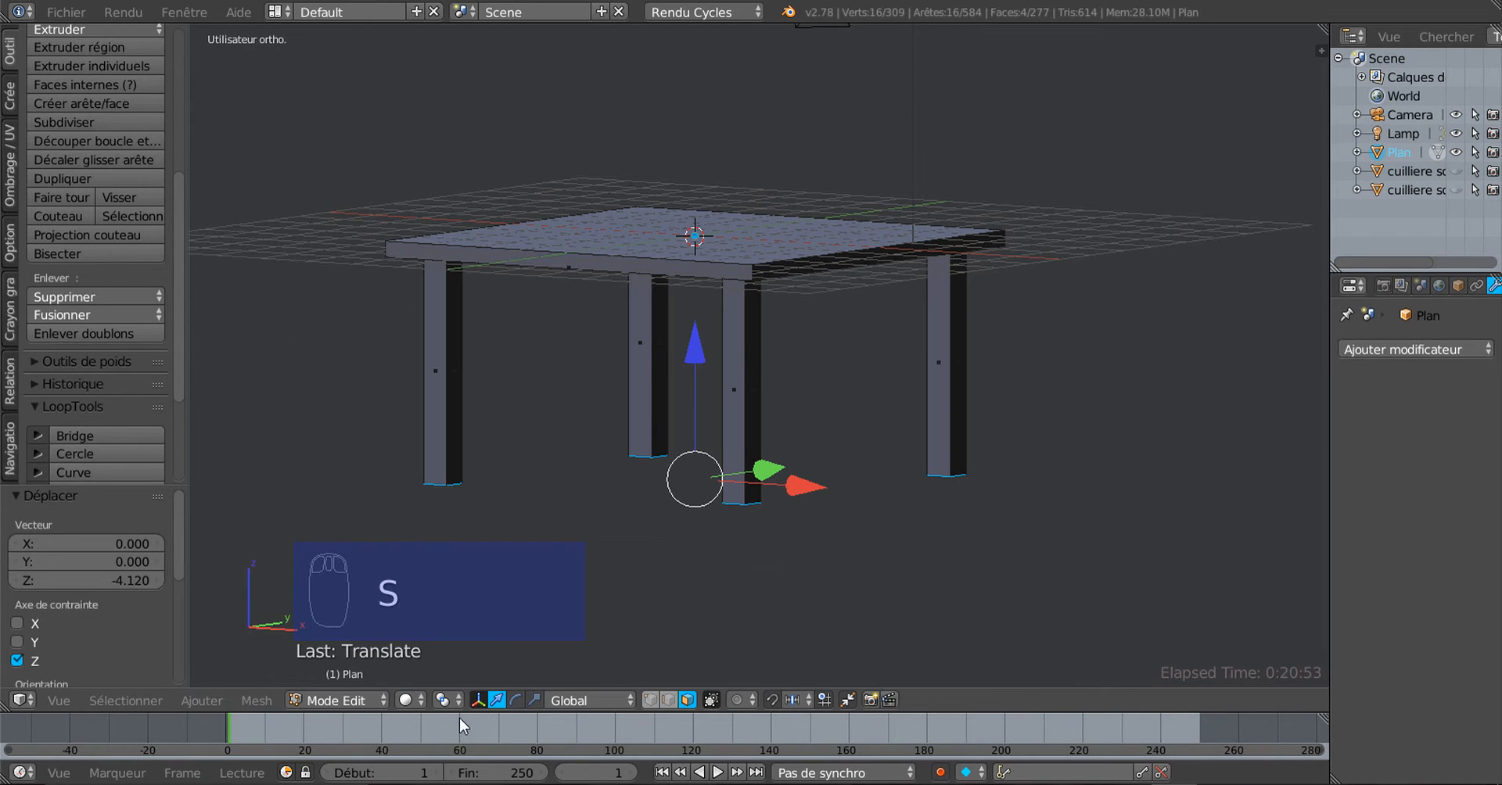
# Set the pivot point to individual origins and scale the four leg ends by 0.417 to taper the legs
pyautogui.keyDown('shift'); pyautogui.moveTo(765, 542); pyautogui.dragTo(782, 505, button='middle'); pyautogui.keyUp('shift')
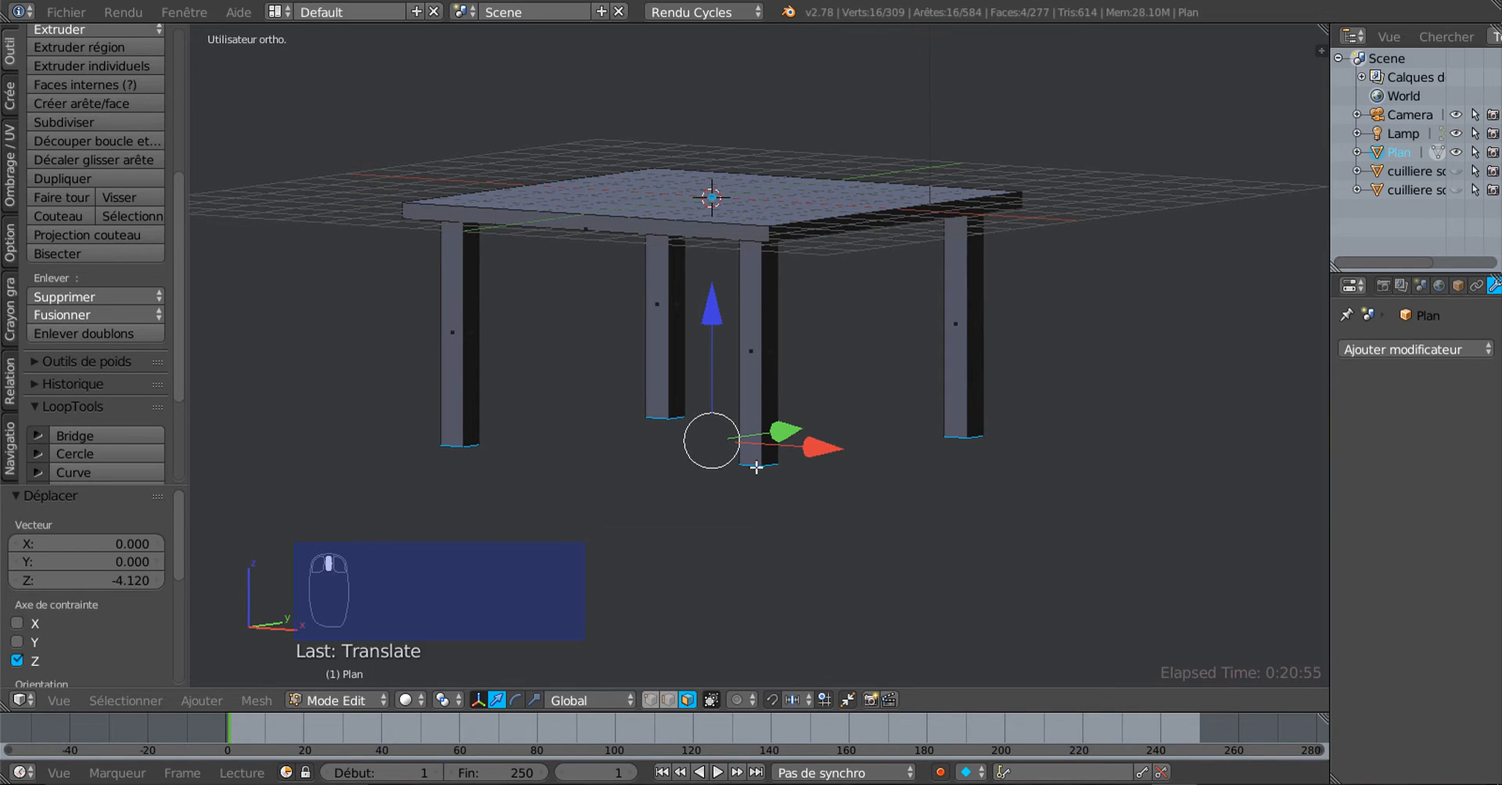
pyautogui.moveTo(755, 568); pyautogui.dragTo(758, 498, button='middle')
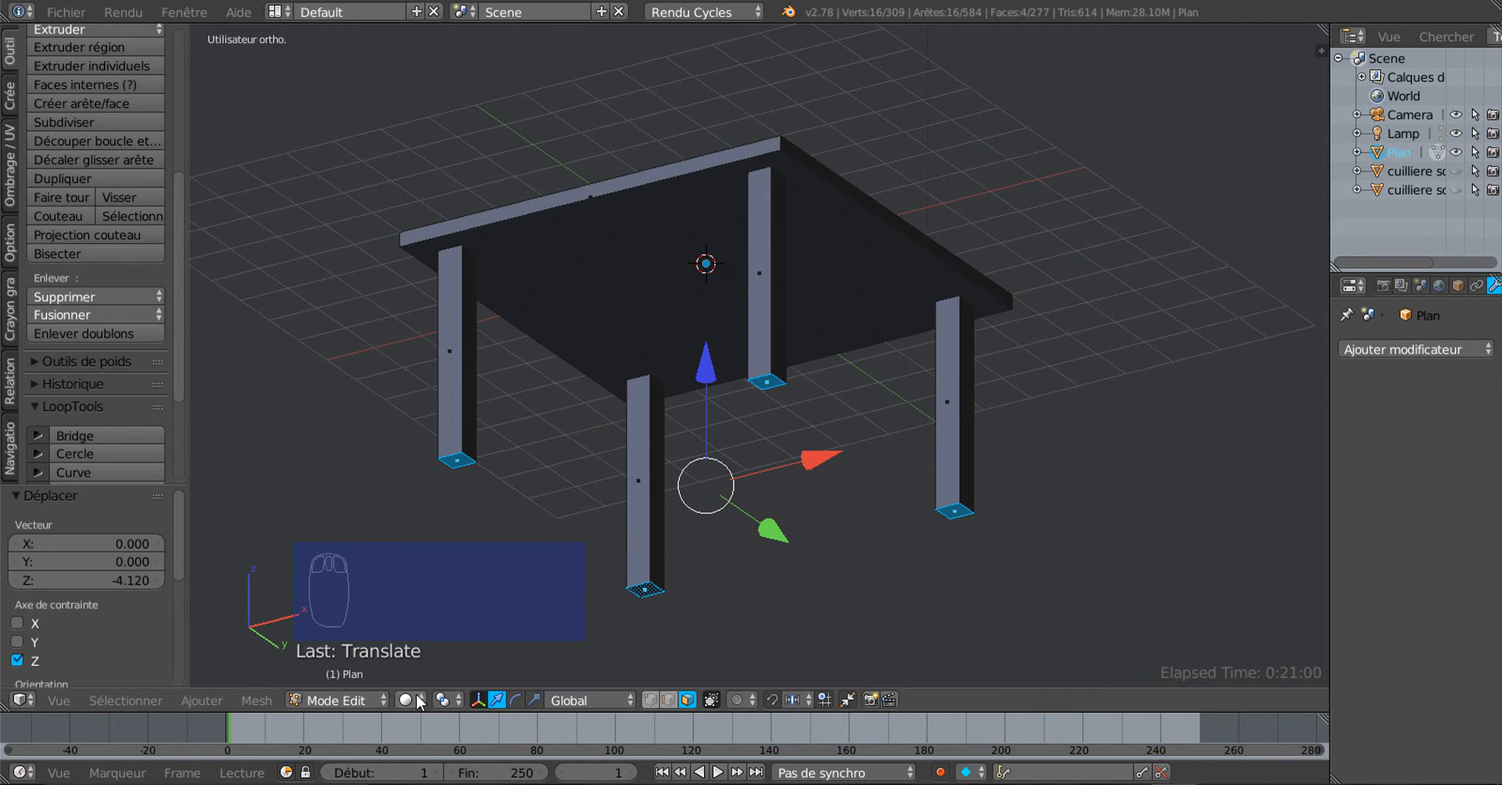
pyautogui.click(442, 700)
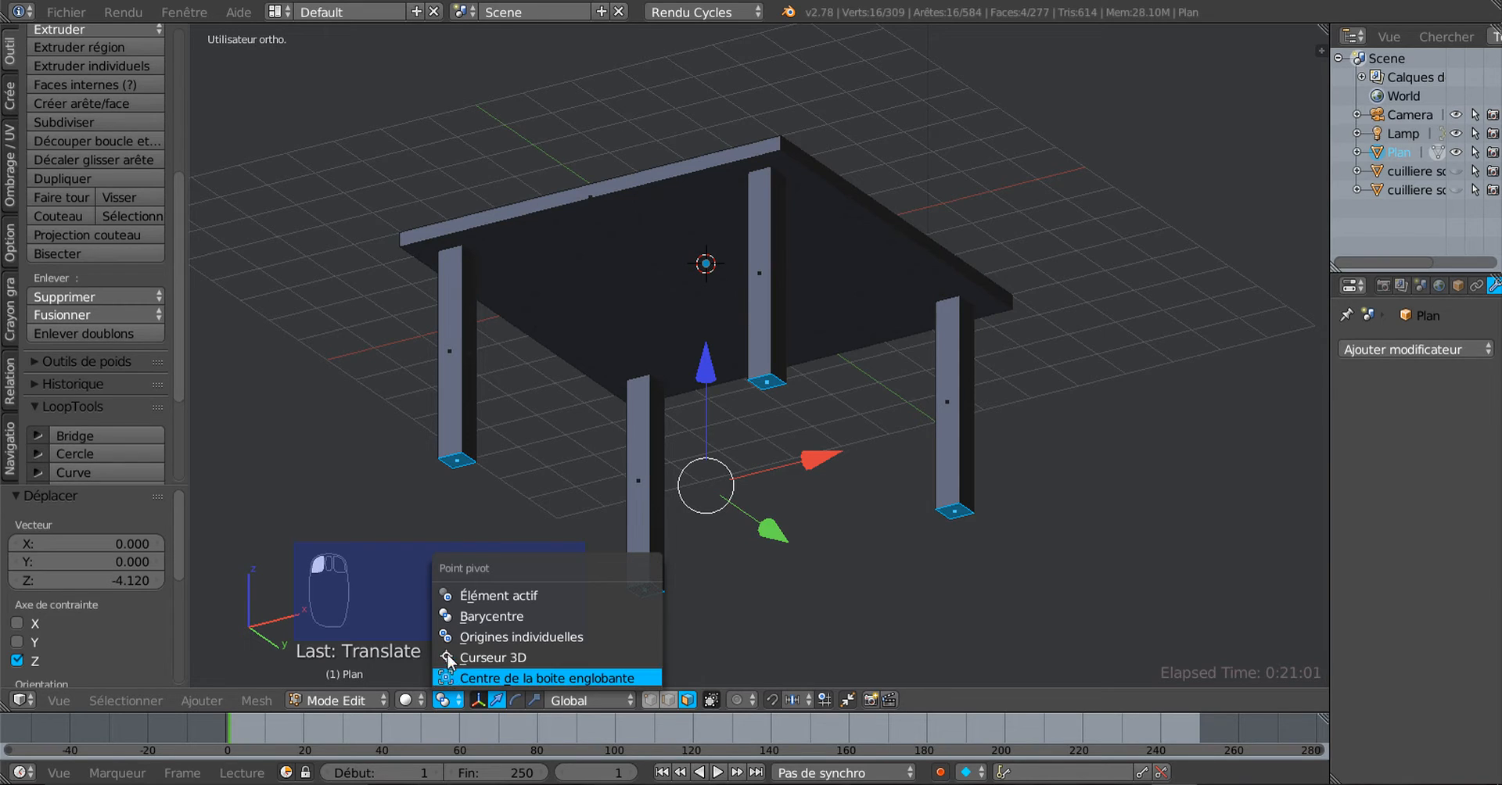
pyautogui.click(537, 635)
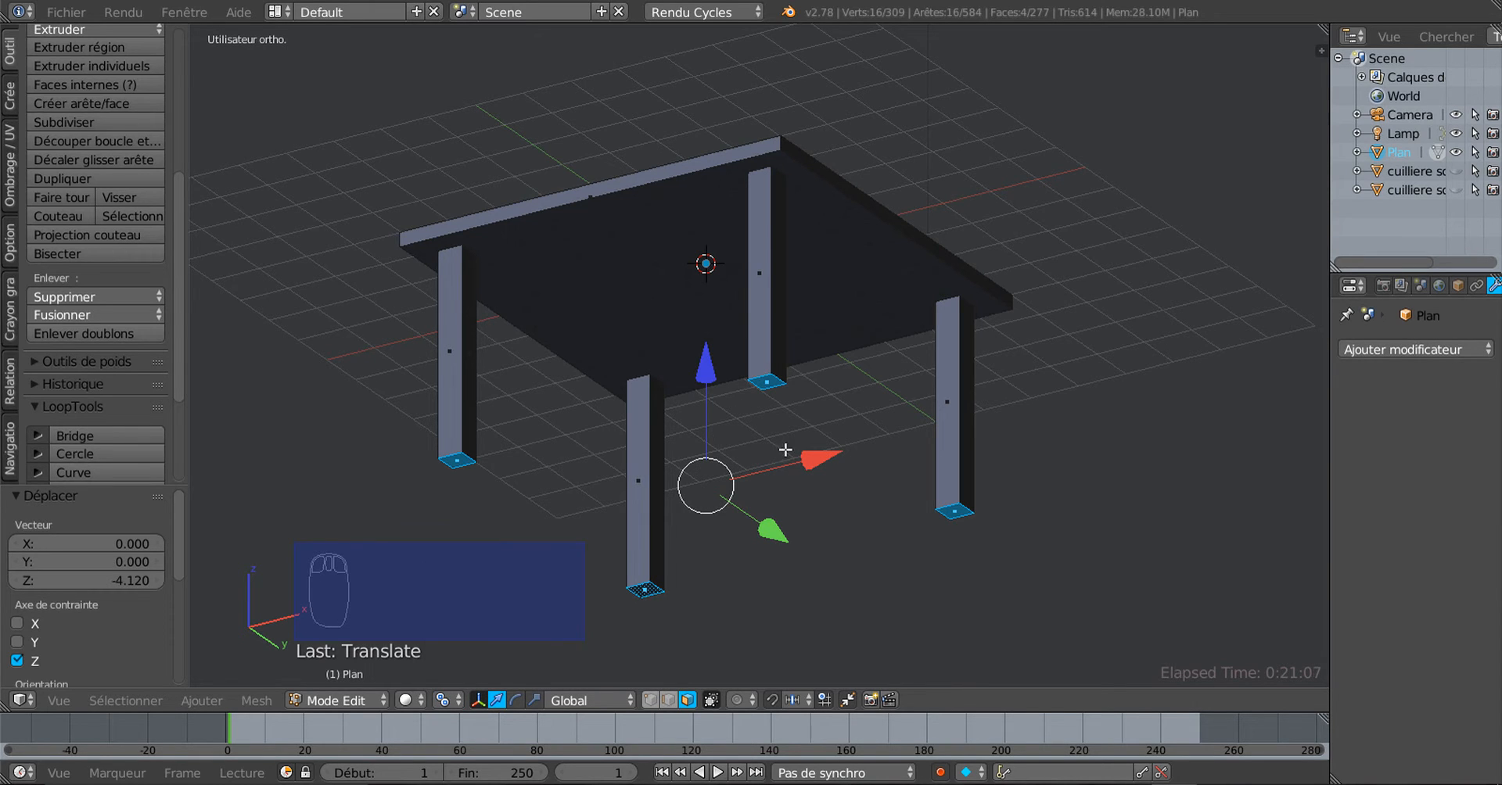
pyautogui.moveTo(824, 588); pyautogui.dragTo(819, 569, button='middle')
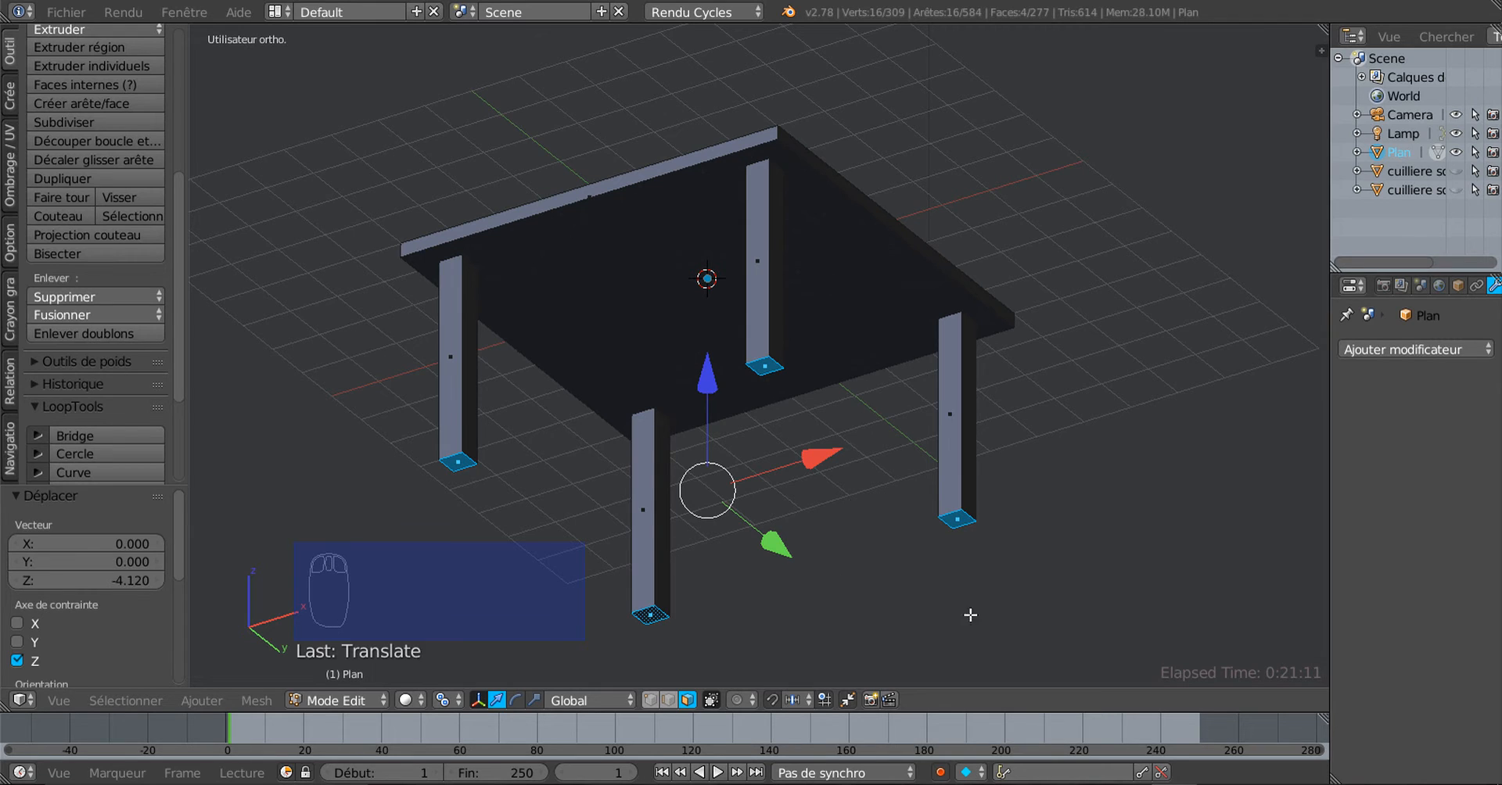
pyautogui.press('s')
pyautogui.click(860, 530)
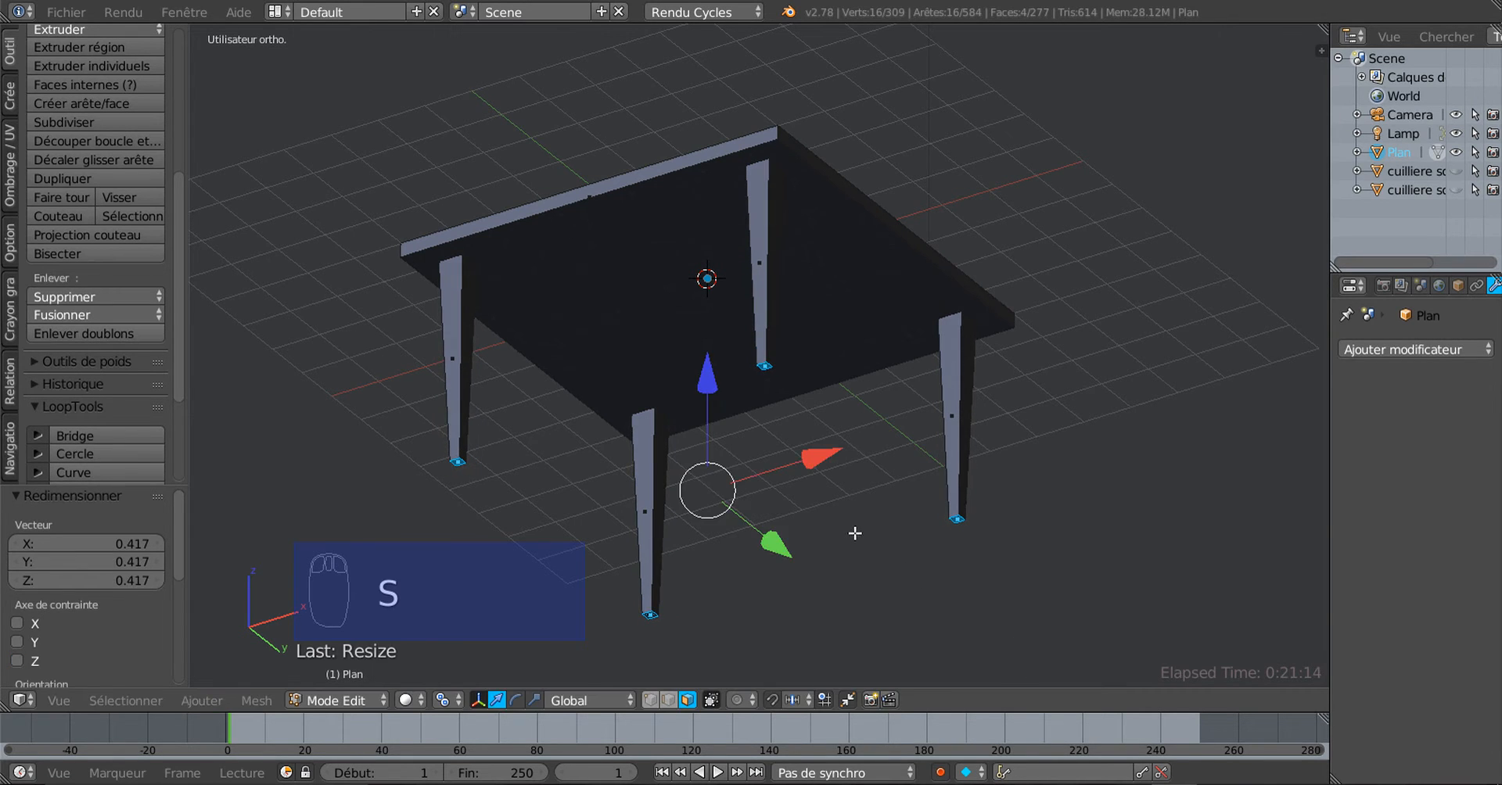
# Extrude the four leg ends 0.118 units down along Z and scale the new end faces by 1.126
pyautogui.moveTo(860, 529); pyautogui.dragTo(744, 604, button='middle')
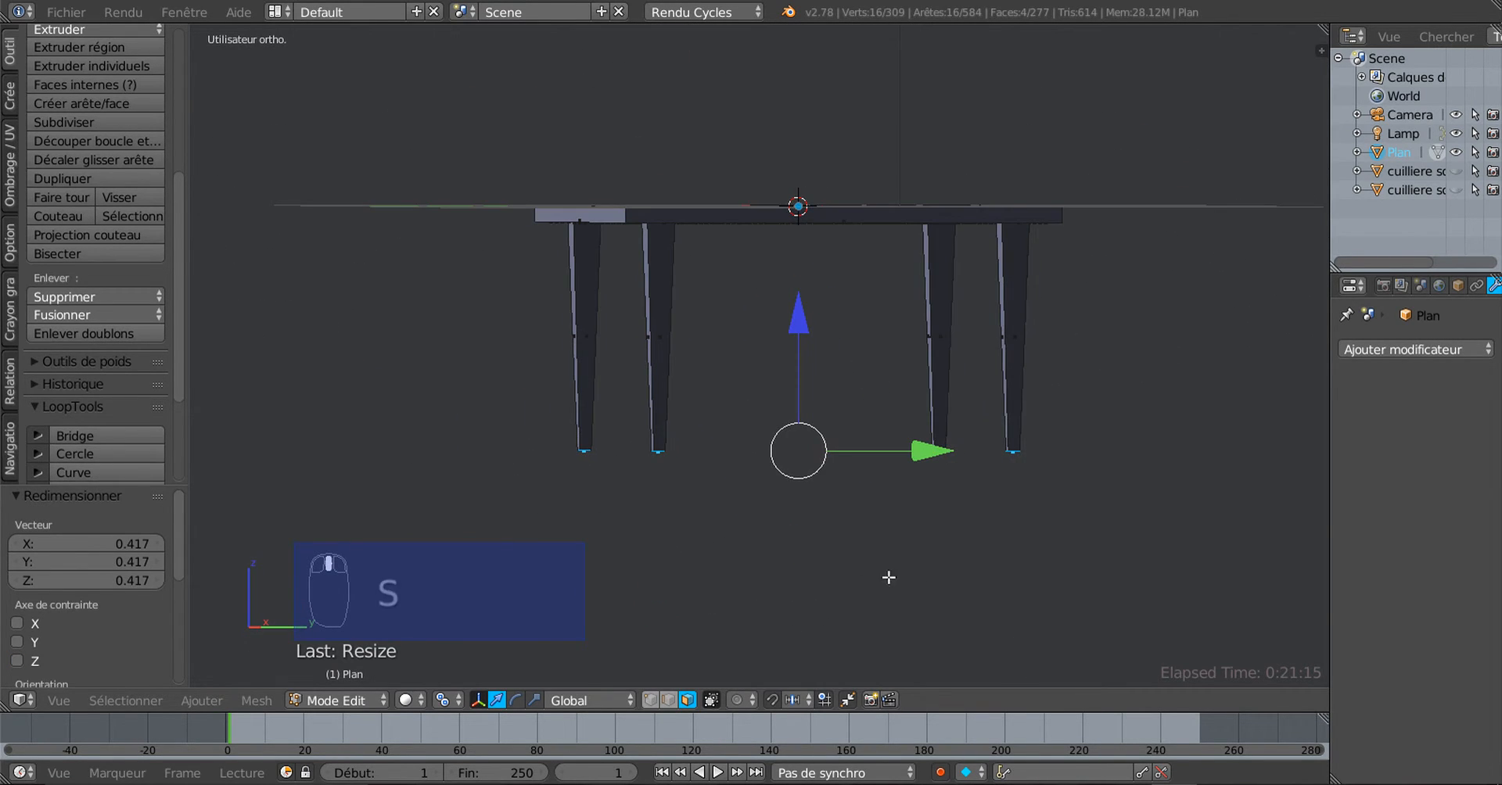
pyautogui.moveTo(889, 579); pyautogui.dragTo(981, 569, button='middle')
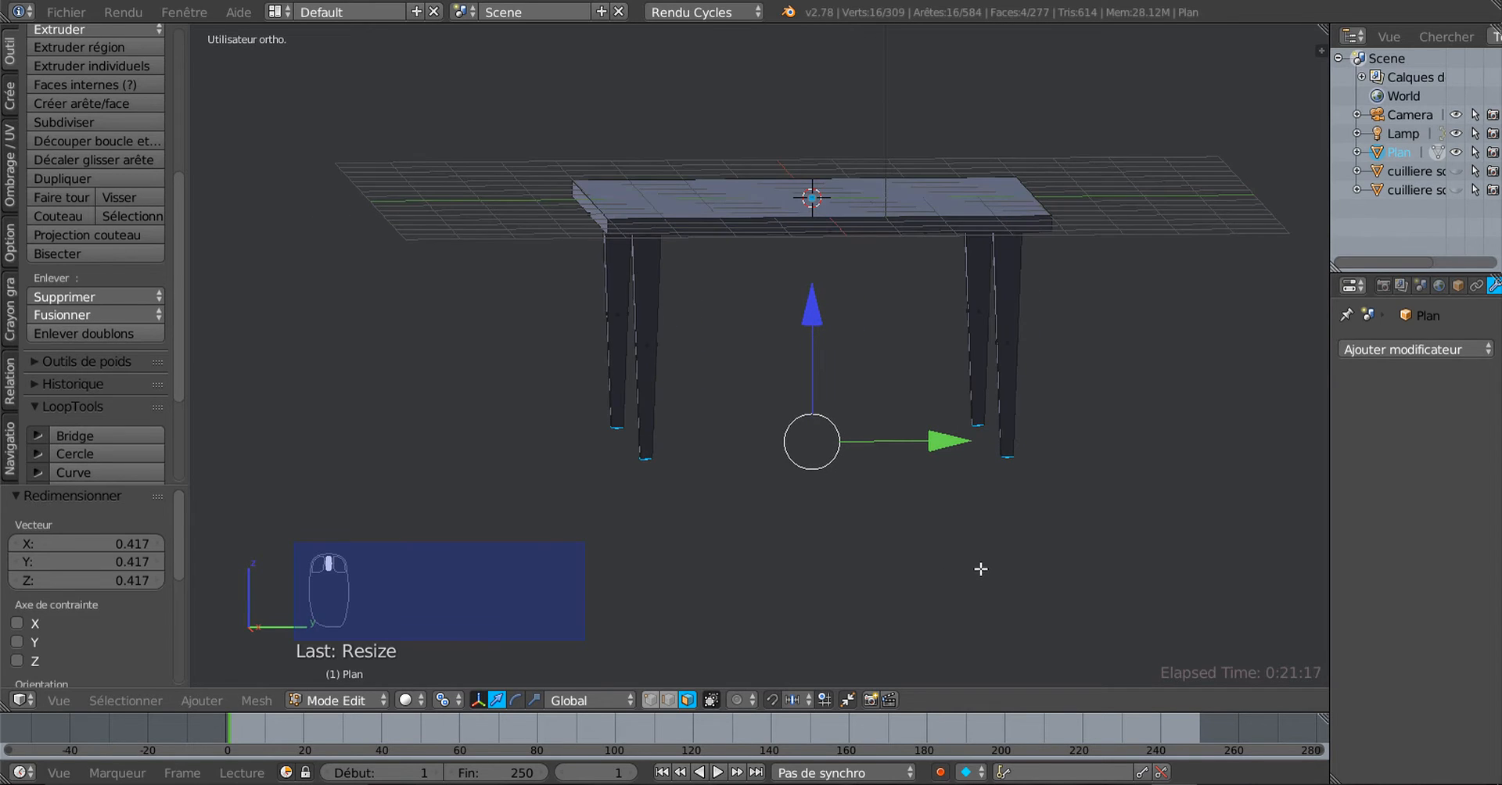
pyautogui.moveTo(895, 535); pyautogui.dragTo(780, 551, button='middle')
pyautogui.scroll(2, 780, 550)
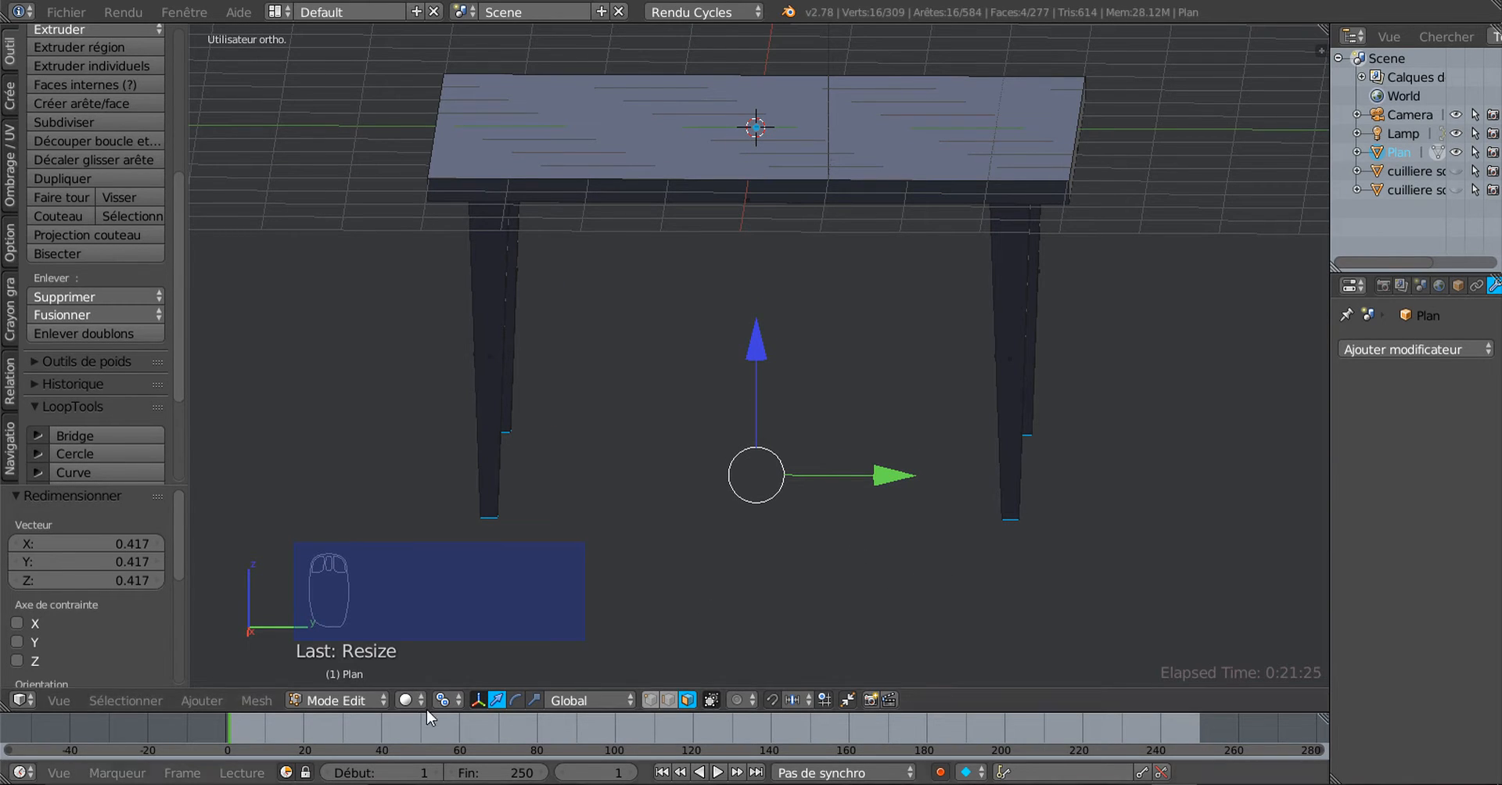
pyautogui.press('e')
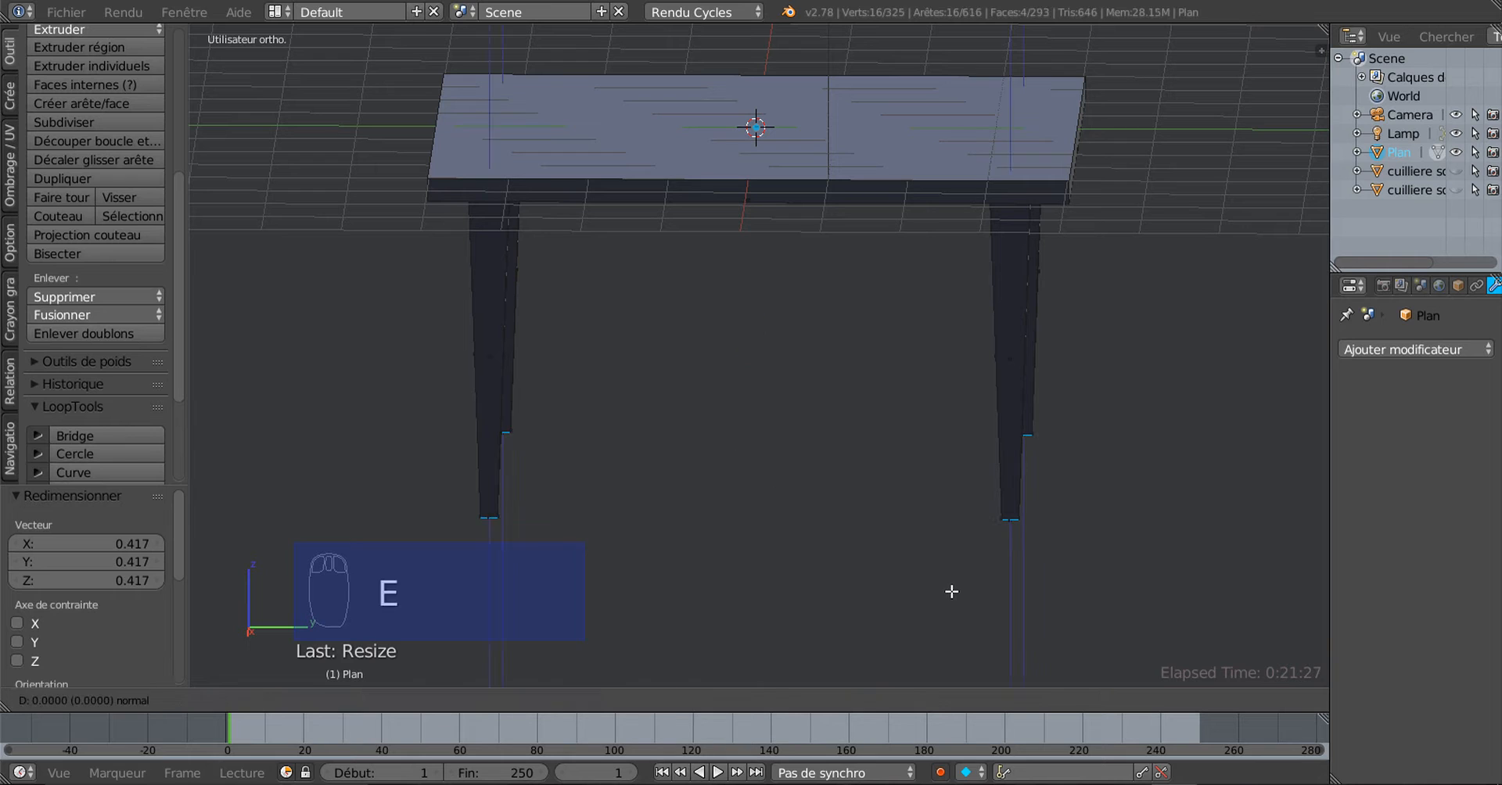
pyautogui.click(990, 610)
pyautogui.moveTo(981, 546); pyautogui.dragTo(983, 551, button='middle')
pyautogui.moveTo(751, 366); pyautogui.dragTo(749, 383)
pyautogui.moveTo(891, 579); pyautogui.dragTo(886, 512, button='middle')
pyautogui.press('s')
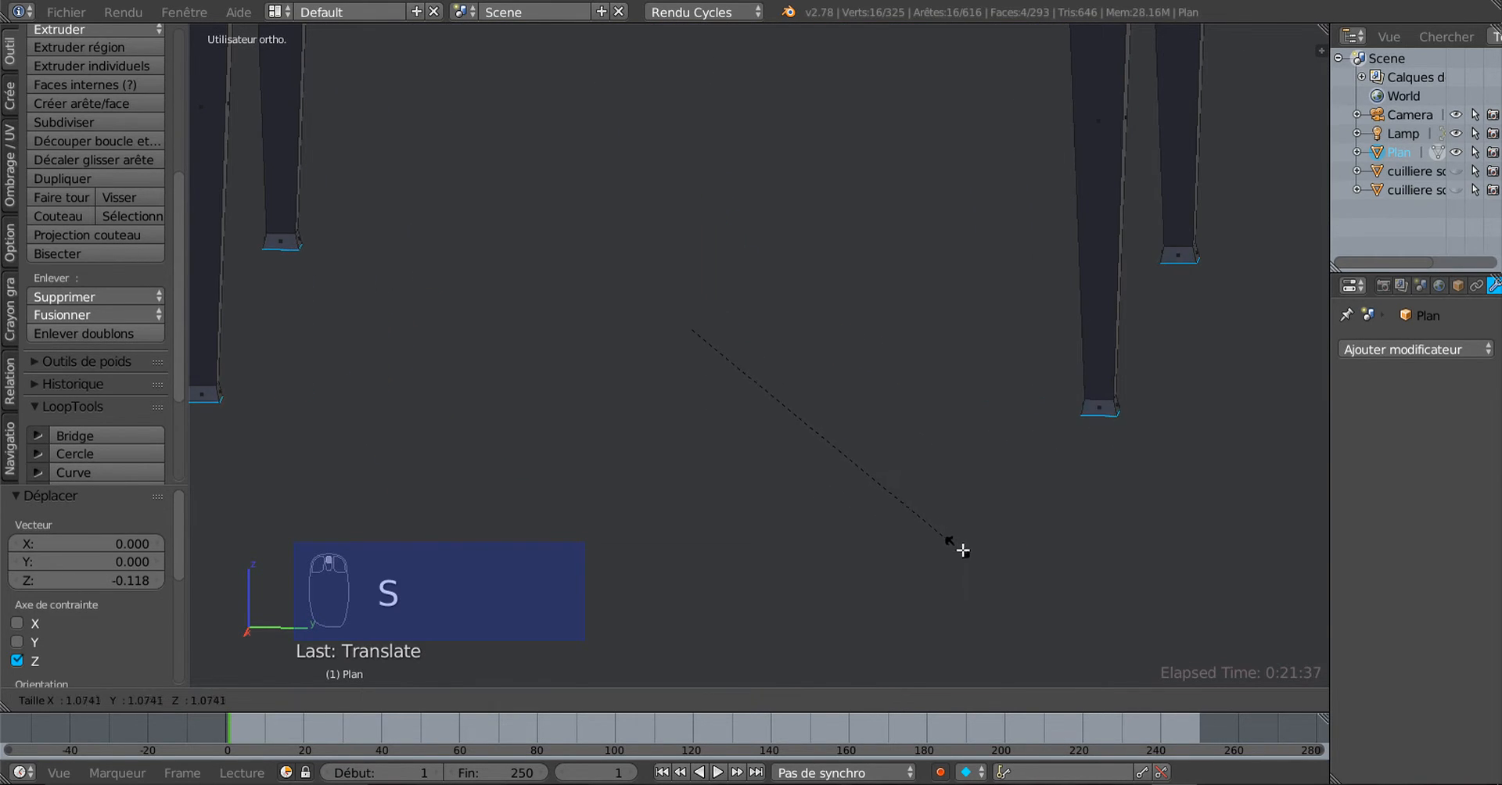
pyautogui.click(969, 553)
# Extrude the leg ends another 0.327 units down along Z and scale them by 0.654 to form tapered feet
pyautogui.moveTo(971, 554); pyautogui.dragTo(1004, 500, button='middle')
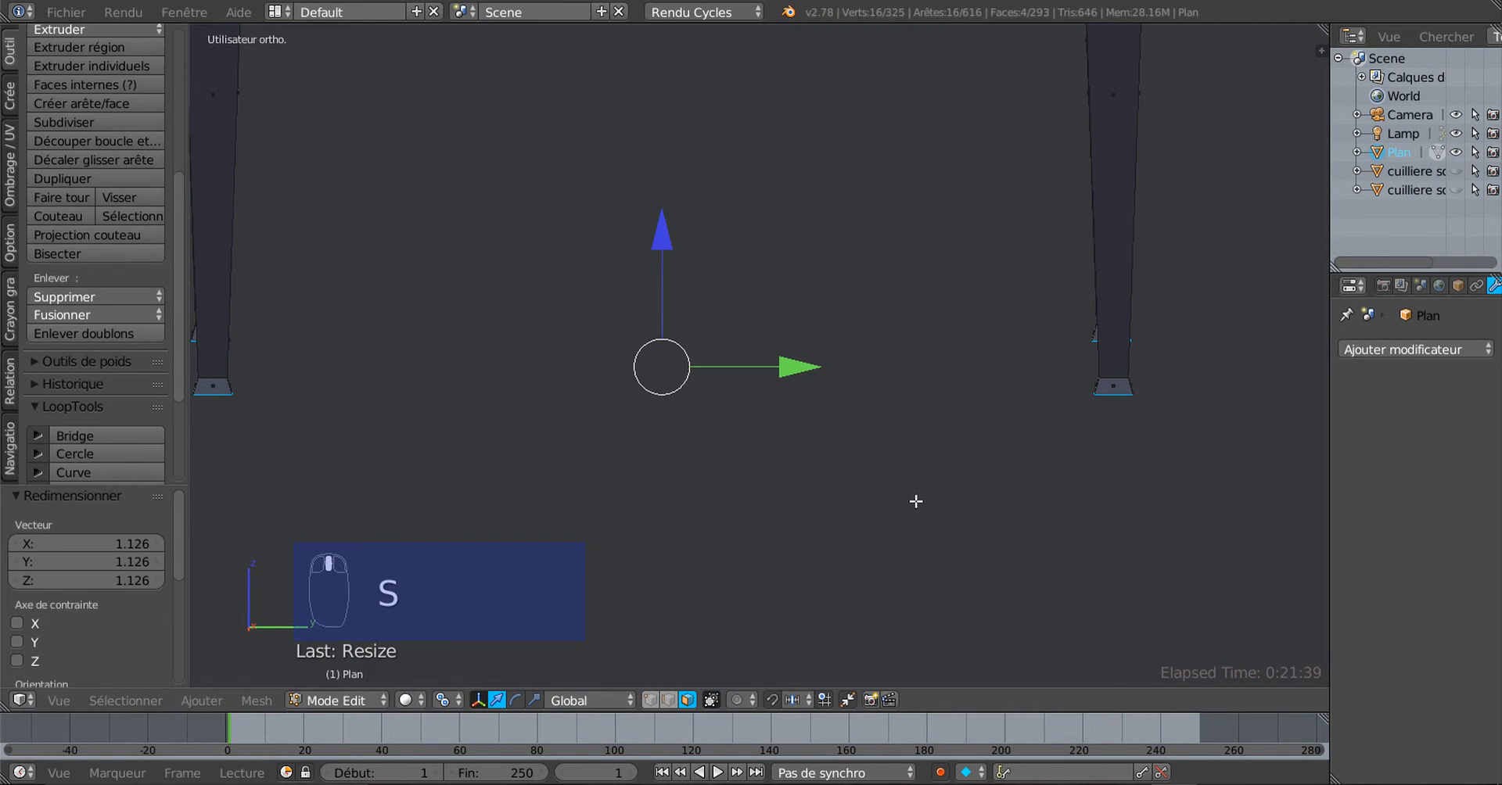
pyautogui.press('e')
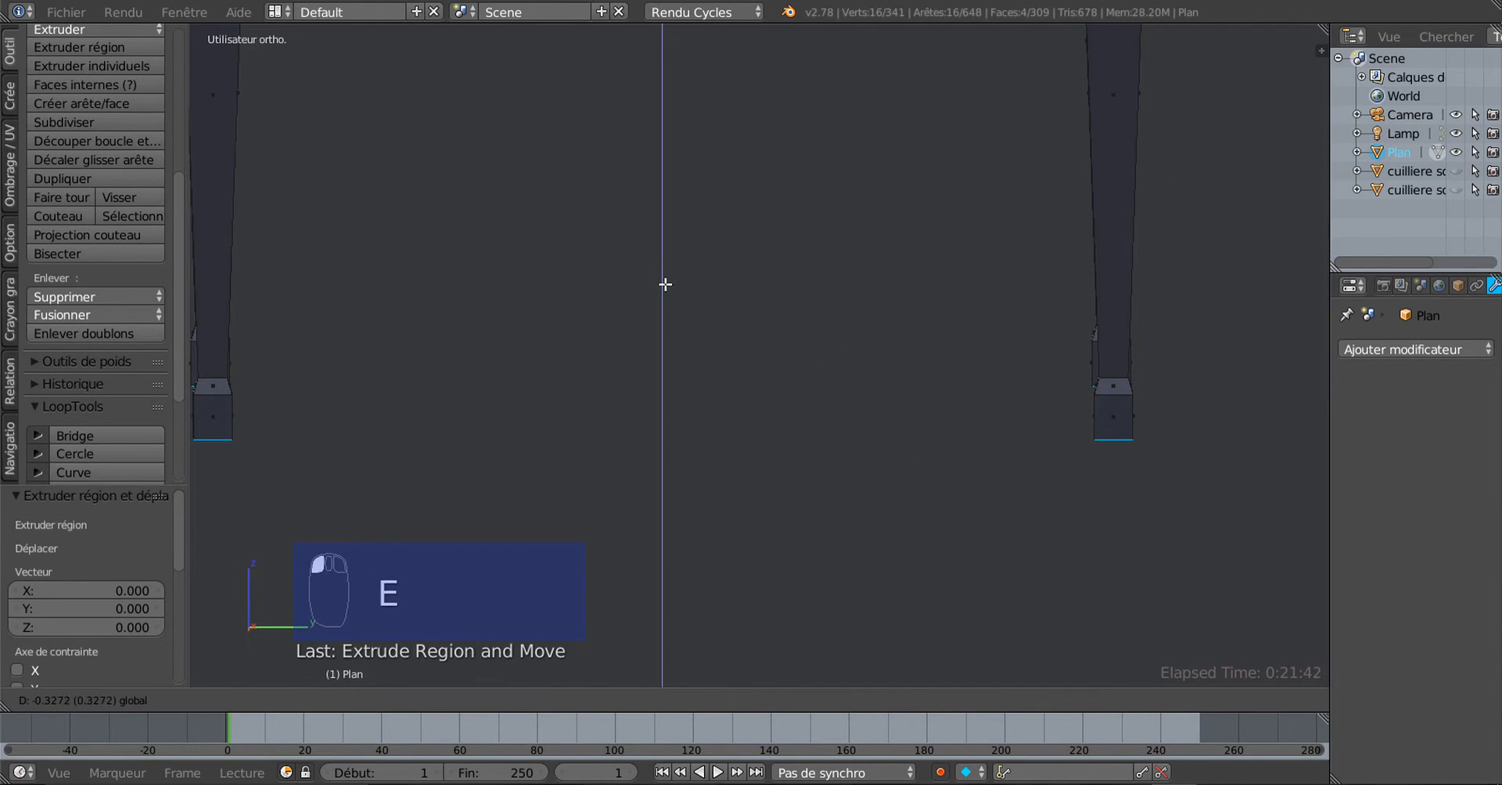
pyautogui.click(665, 283)
pyautogui.moveTo(814, 391); pyautogui.dragTo(833, 412, button='middle')
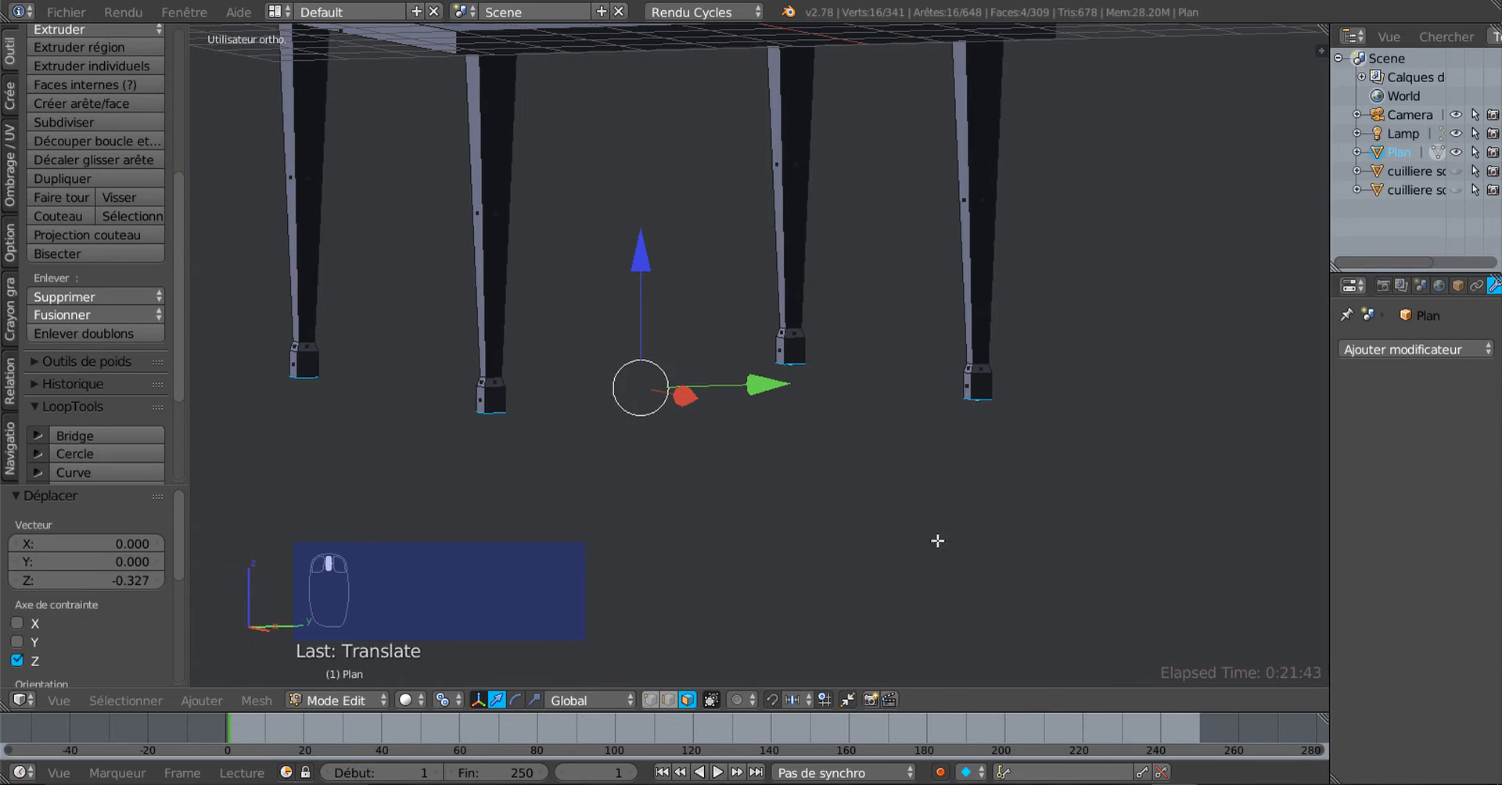
pyautogui.press('s')
pyautogui.click(849, 455)
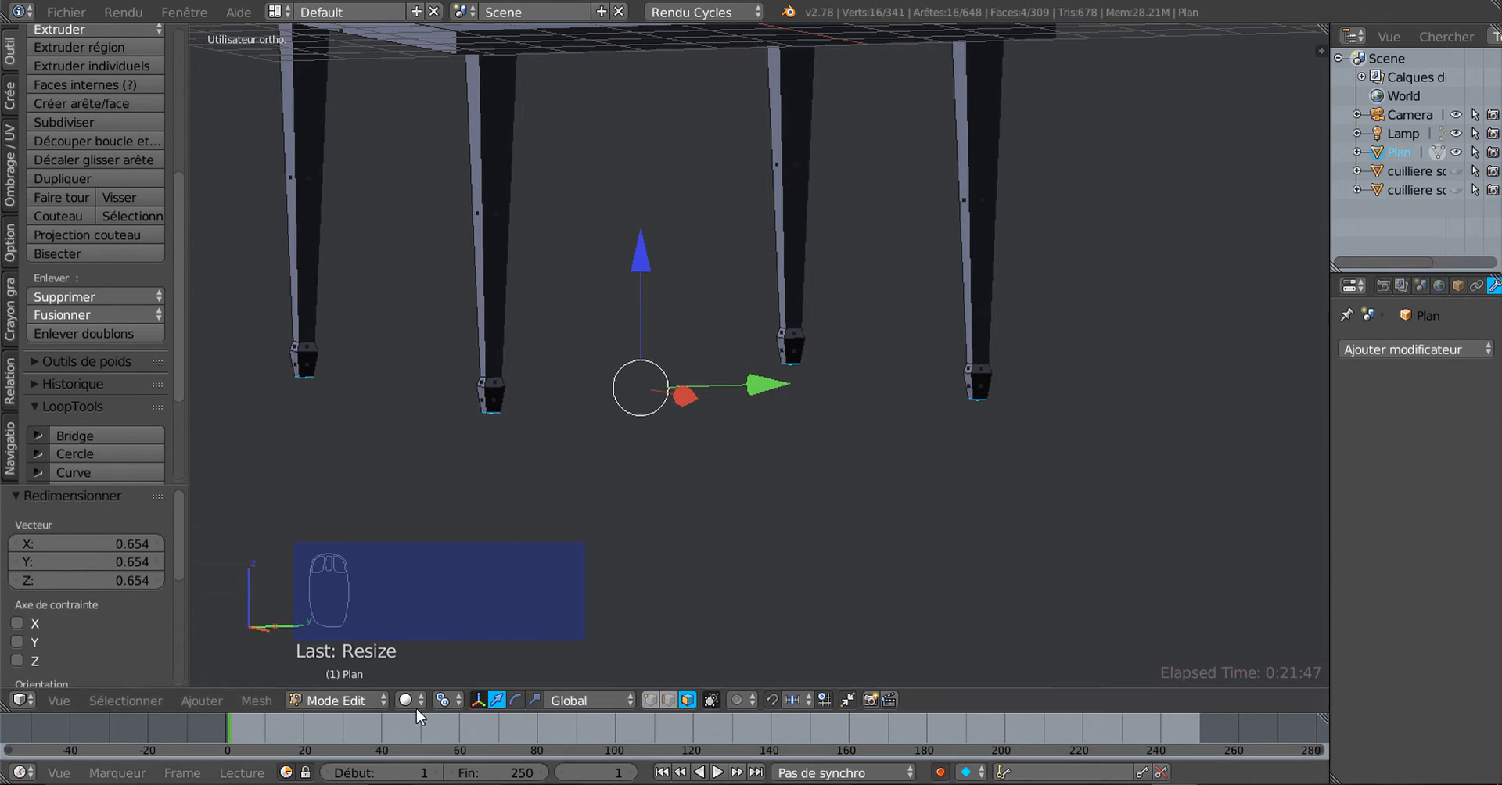
pyautogui.click(440, 700)
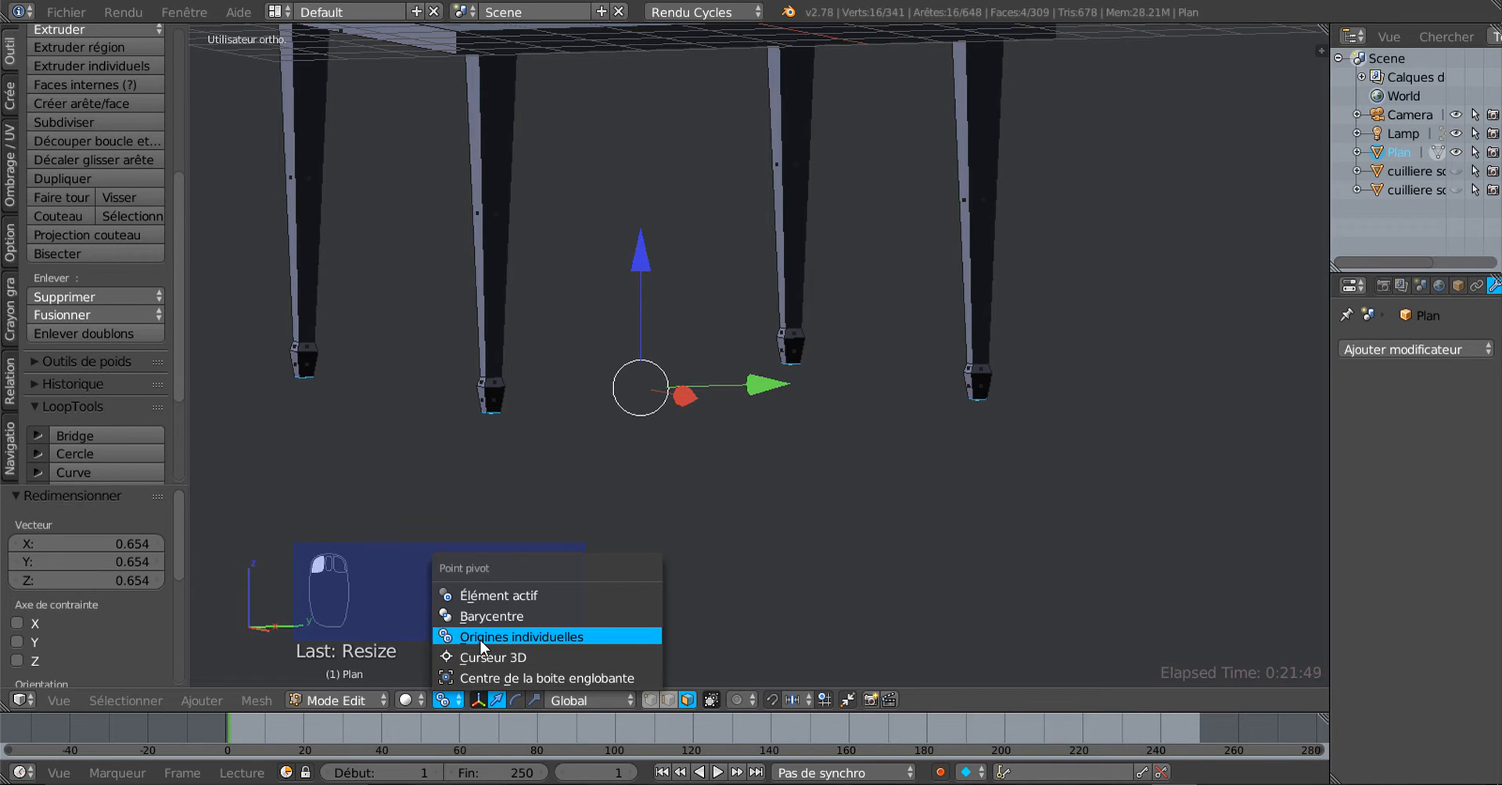
pyautogui.click(481, 640)
pyautogui.scroll(-3, 784, 553)
pyautogui.moveTo(785, 554)
pyautogui.mouseDown(button='middle')
pyautogui.moveTo(807, 479)
pyautogui.moveTo(813, 568)
pyautogui.moveTo(873, 521)
pyautogui.moveTo(843, 433)
pyautogui.moveTo(864, 458)
pyautogui.moveTo(914, 470)
pyautogui.moveTo(903, 605)
pyautogui.moveTo(918, 560)
pyautogui.moveTo(818, 617)
pyautogui.moveTo(771, 603)
pyautogui.mouseUp(button='middle')
pyautogui.scroll(-3, 903, 605)
pyautogui.press('z')
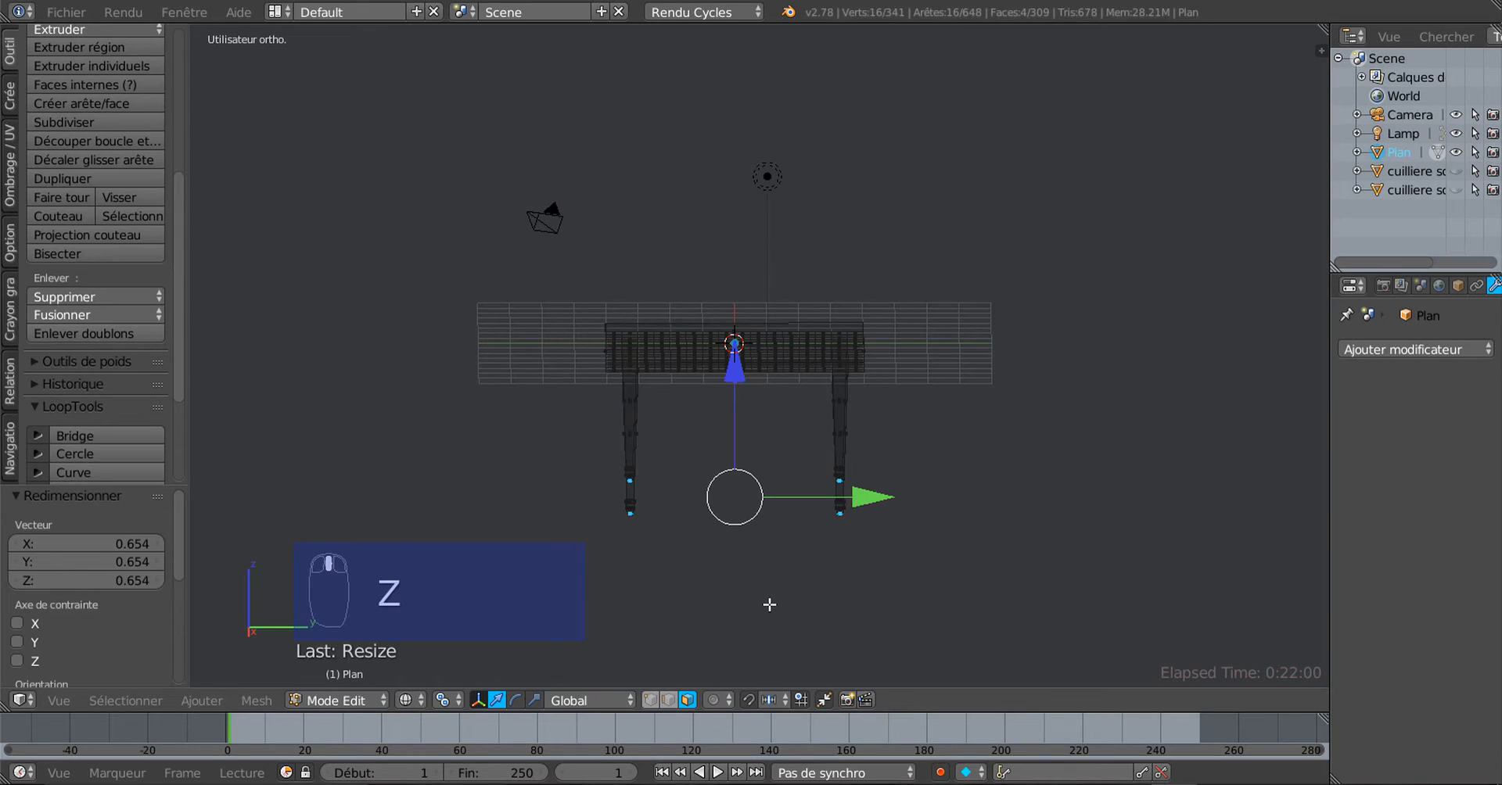
pyautogui.press('z')
# Deselect all of the table's geometry and return to Object Mode
pyautogui.press('a')
pyautogui.moveTo(754, 467); pyautogui.dragTo(754, 542, button='middle')
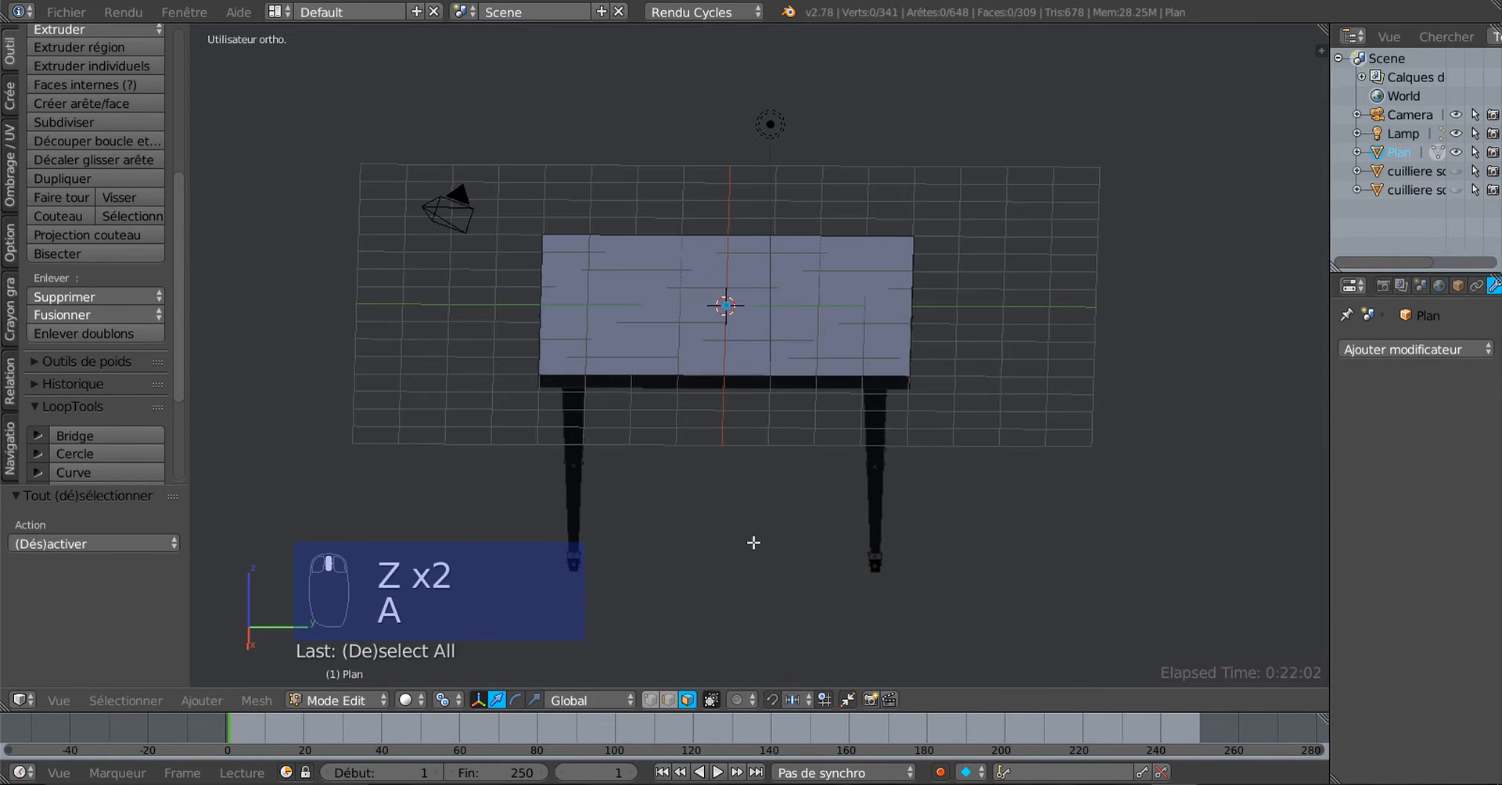
pyautogui.press('Tab')
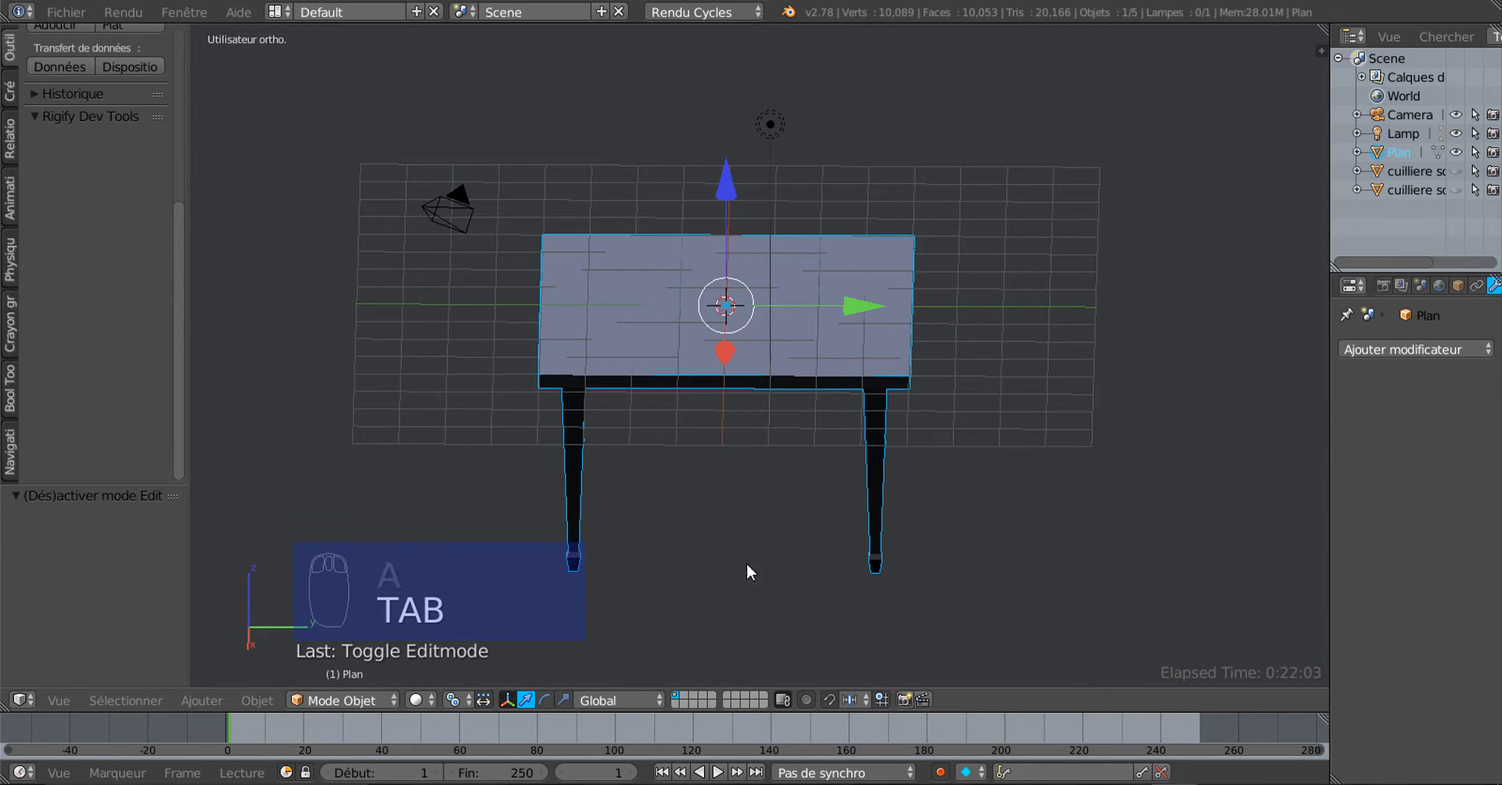
# Scale the whole table by 2.175 along Y, widen it along X, and scale it by 1.698 along Z
pyautogui.click(563, 699)
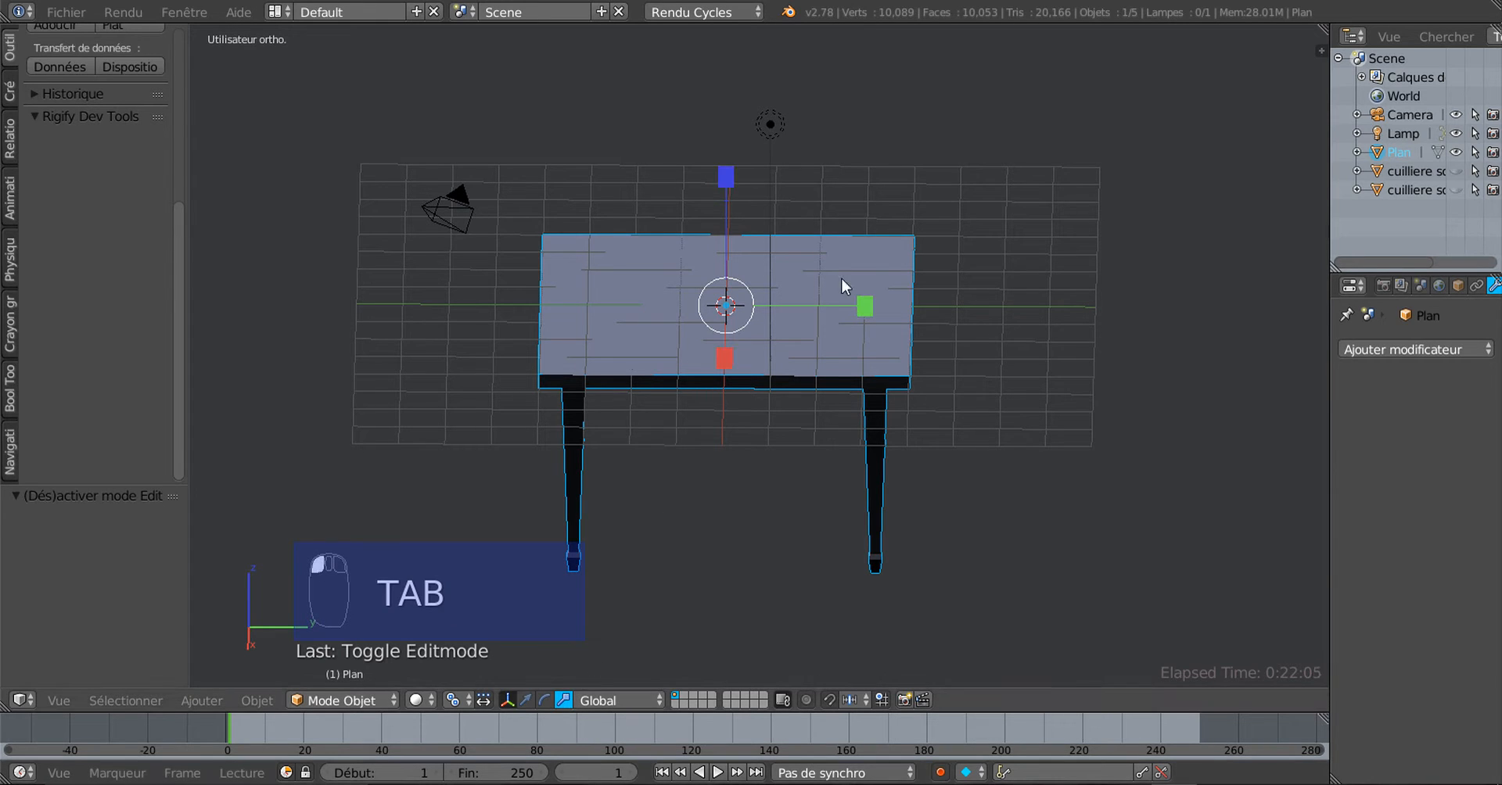
pyautogui.moveTo(858, 306); pyautogui.dragTo(1009, 310)
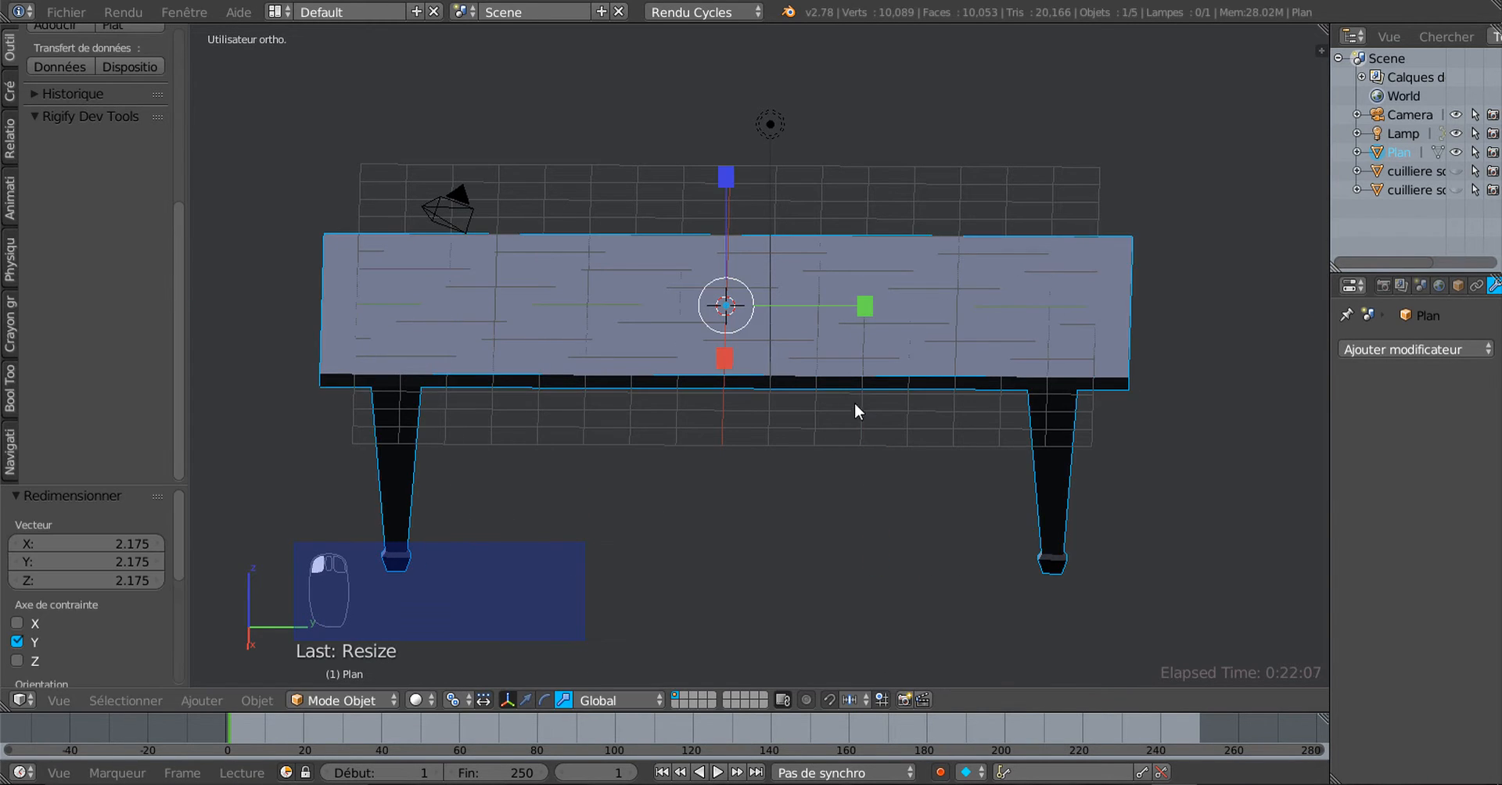
pyautogui.moveTo(855, 409); pyautogui.dragTo(1079, 494, button='middle')
pyautogui.moveTo(756, 381); pyautogui.dragTo(815, 382)
pyautogui.moveTo(928, 455); pyautogui.dragTo(718, 412, button='middle')
pyautogui.moveTo(721, 214); pyautogui.dragTo(730, 129)
pyautogui.moveTo(731, 130); pyautogui.dragTo(809, 471, button='middle')
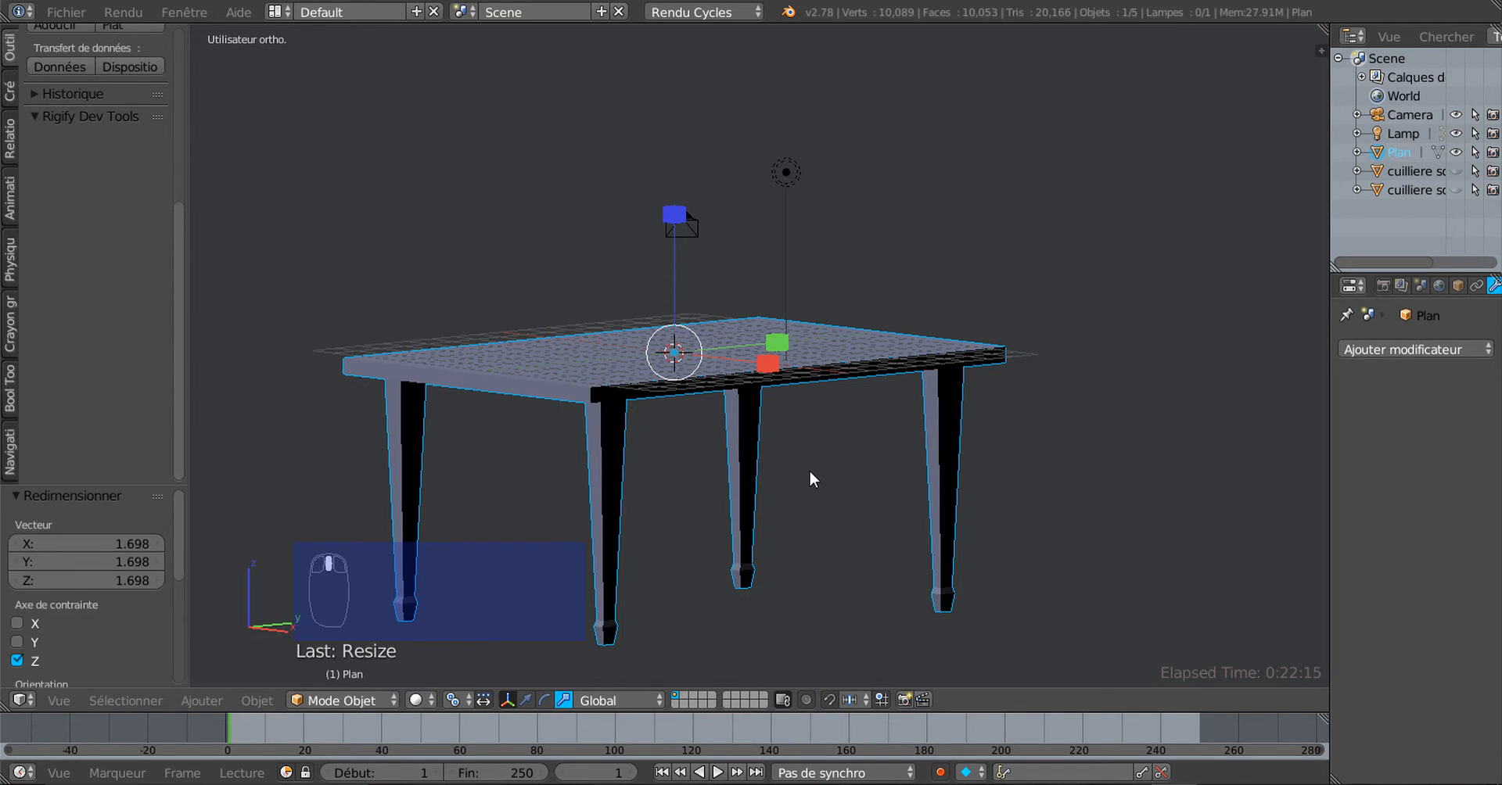
pyautogui.press('Tab')
pyautogui.moveTo(931, 499); pyautogui.dragTo(851, 538, button='middle')
pyautogui.press('Tab')
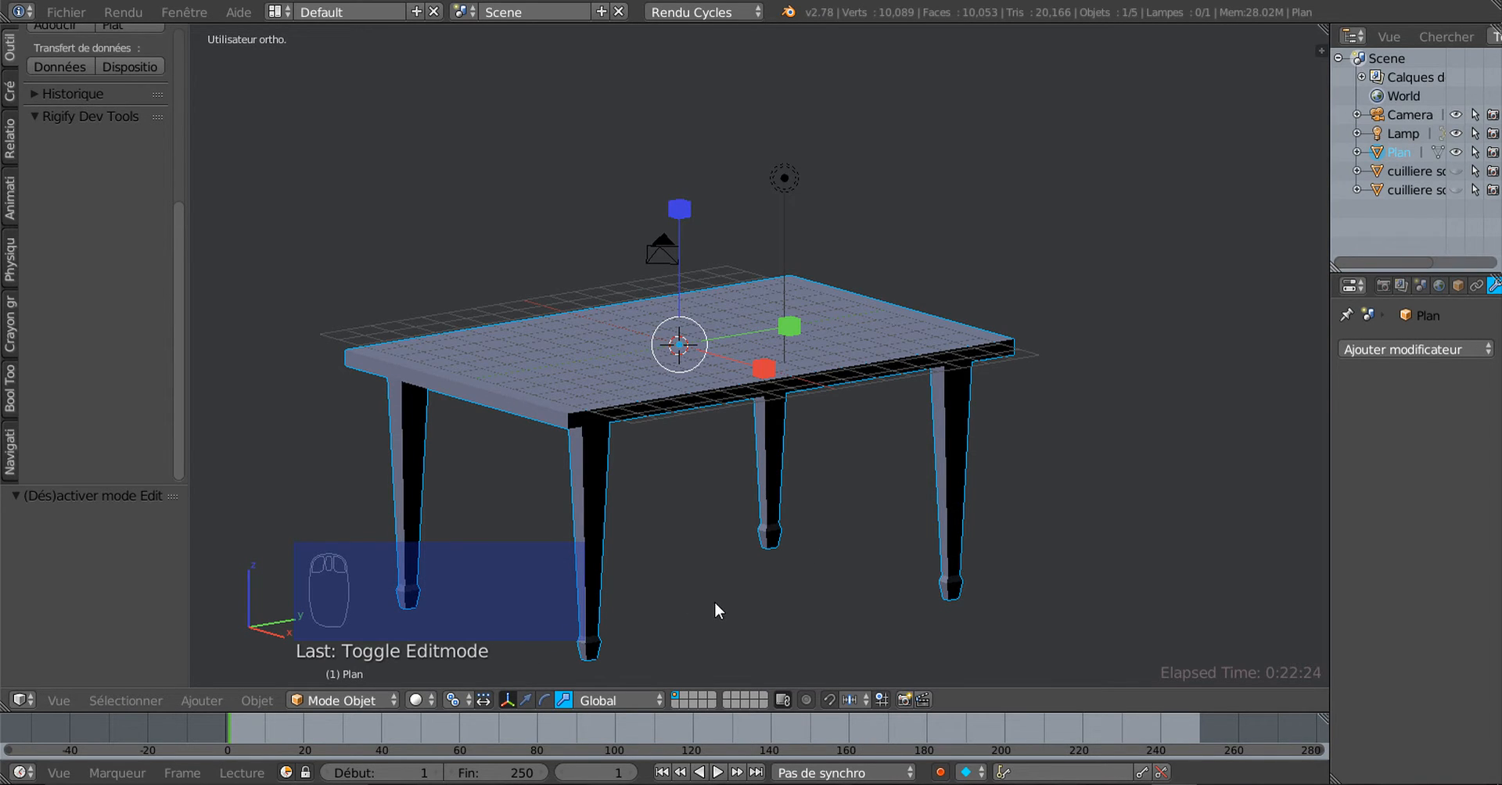
pyautogui.moveTo(715, 604); pyautogui.dragTo(694, 617, button='middle')
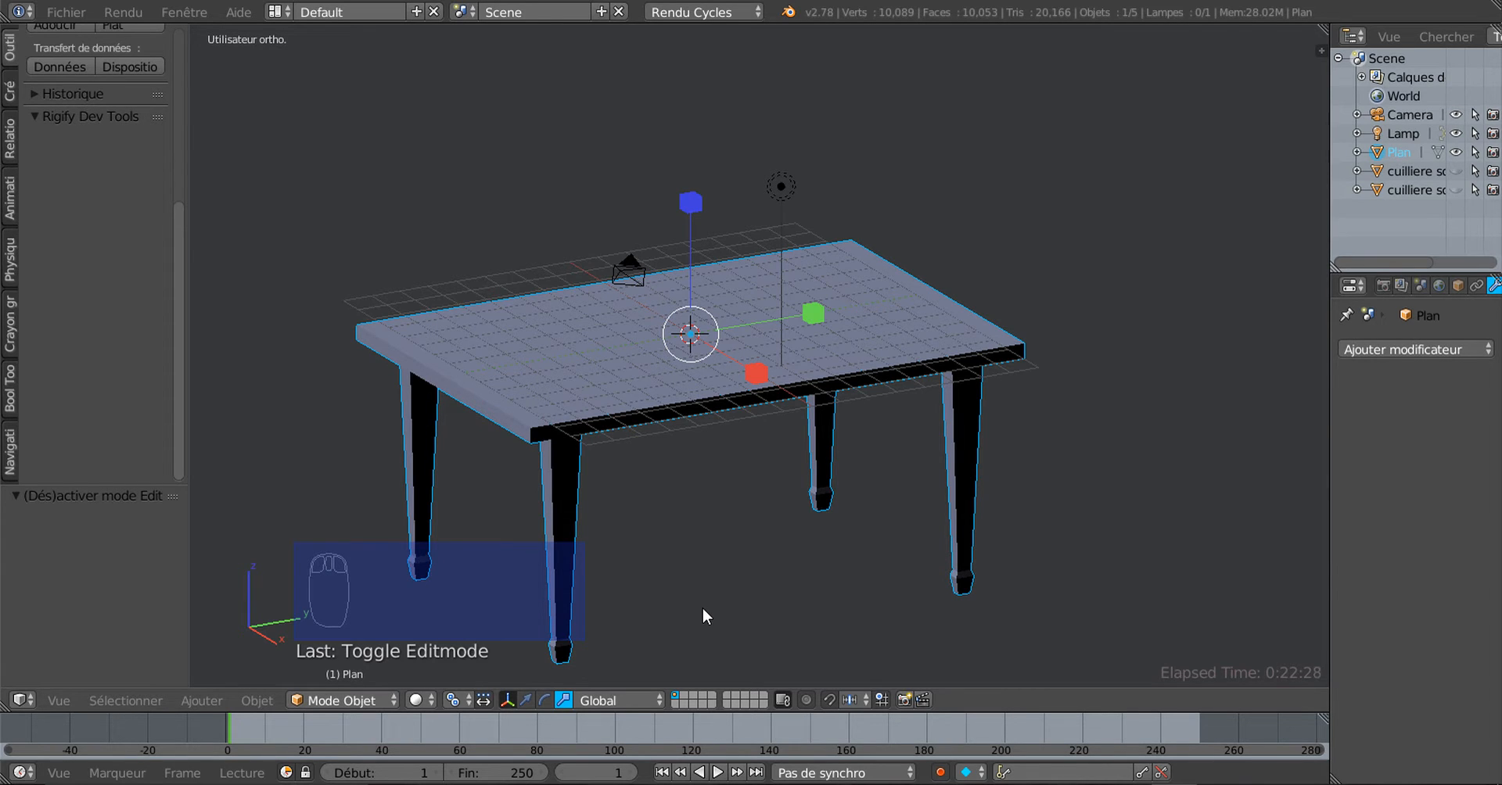
# Unhide the two hidden spoons so they show together with the table
pyautogui.hotkey('alt', 'h')
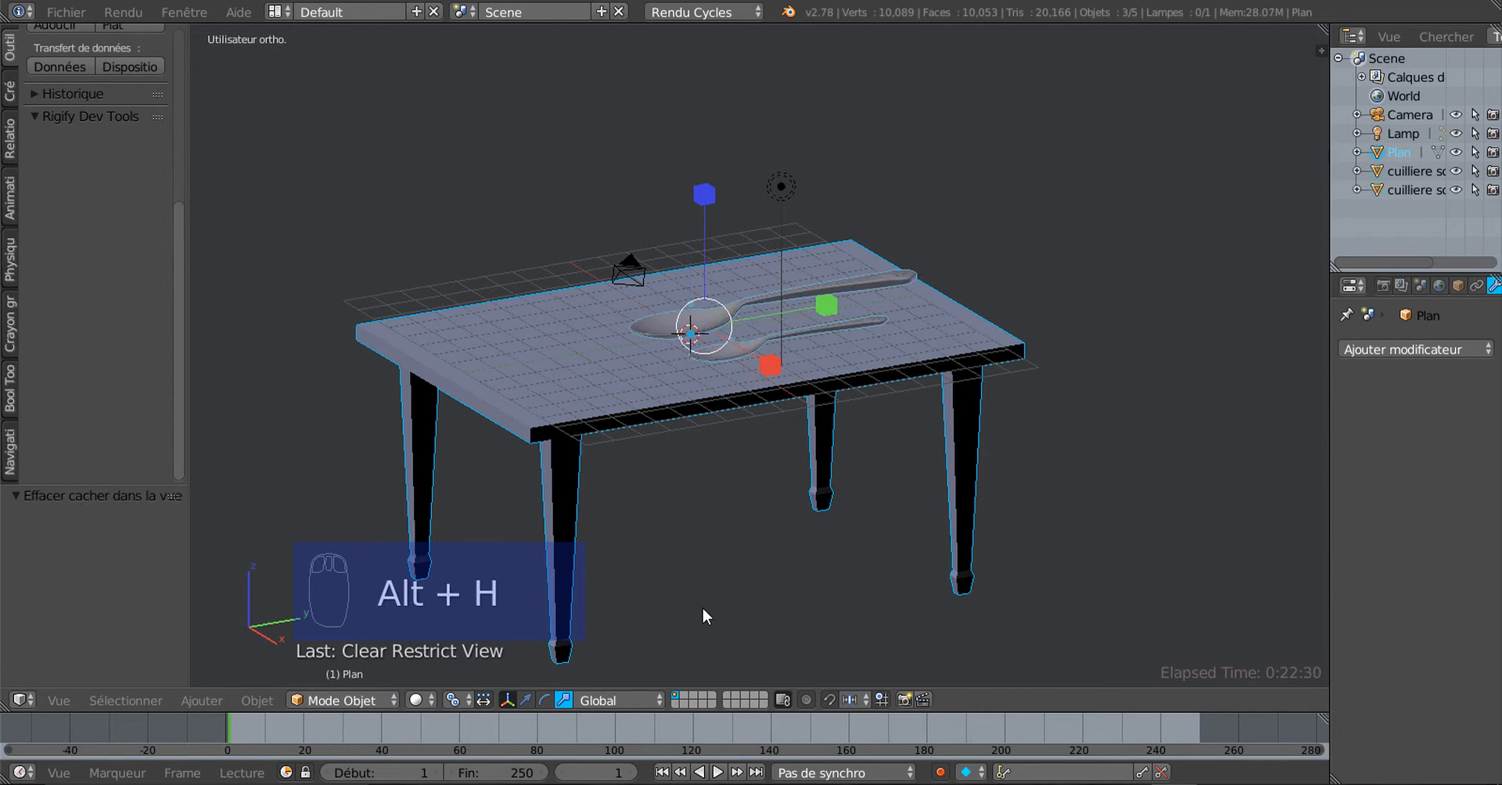
pyautogui.click(701, 607)
pyautogui.moveTo(759, 570); pyautogui.dragTo(823, 468, button='middle')
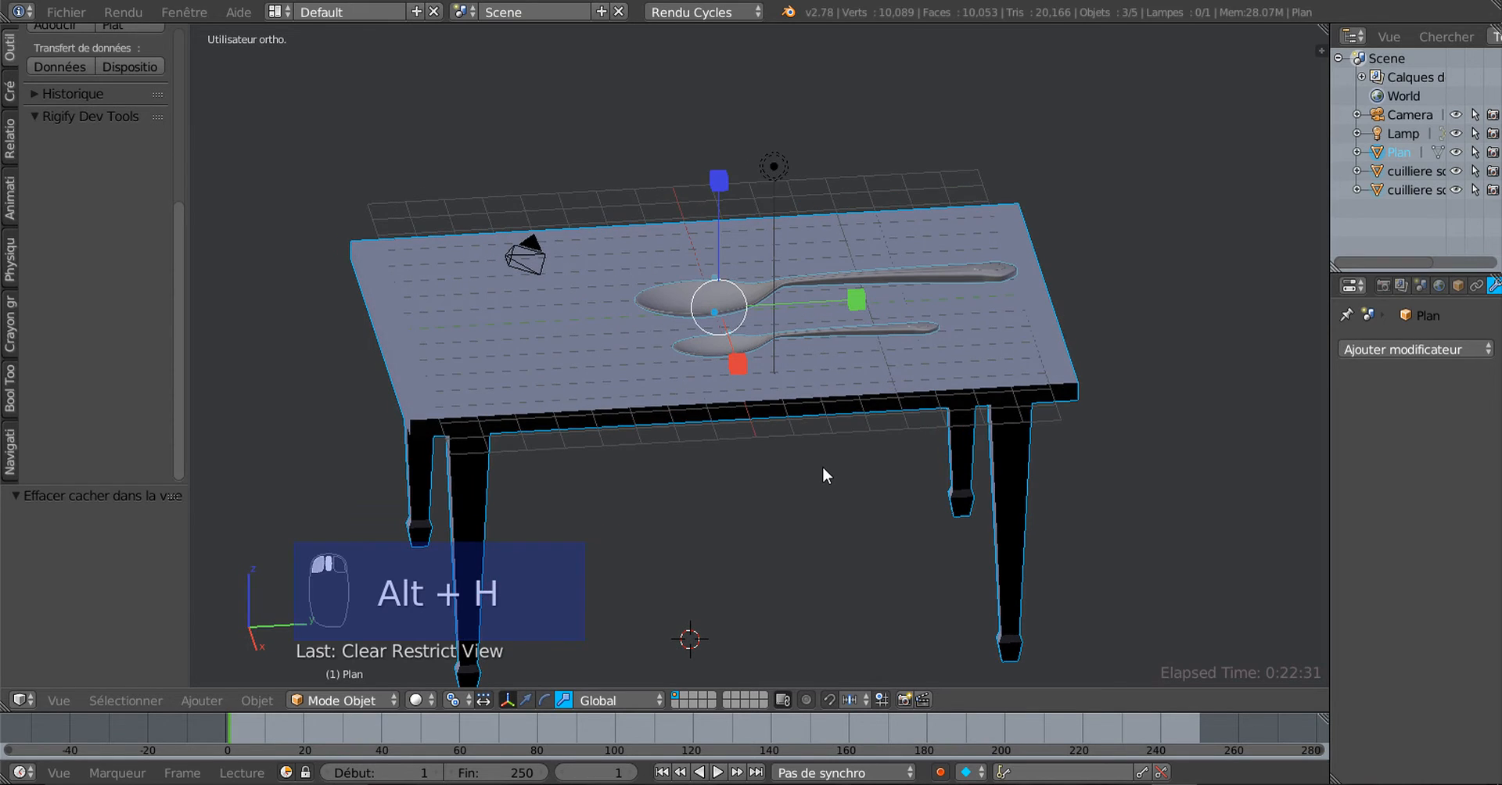
pyautogui.press('s')
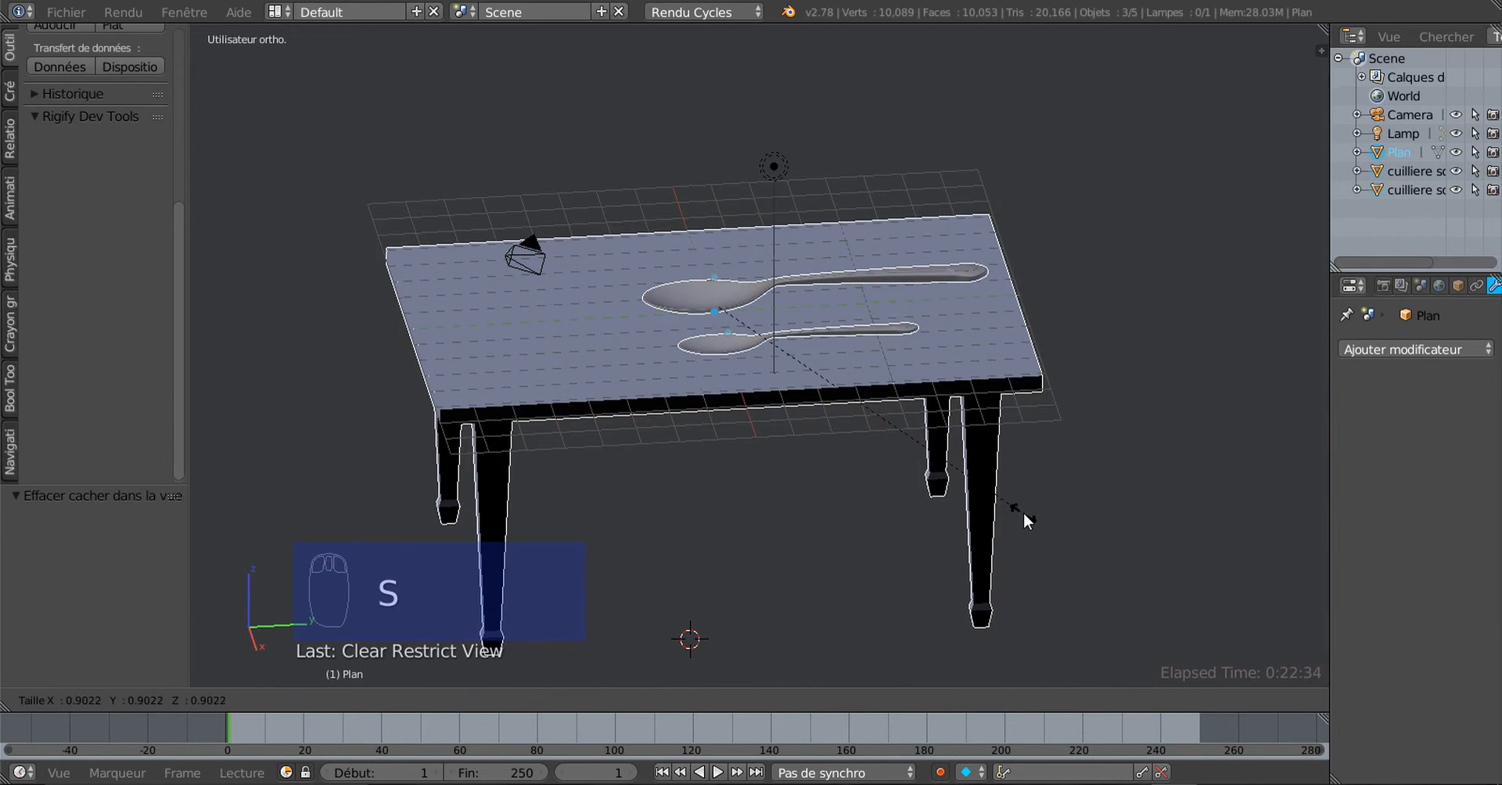
pyautogui.rightClick(1053, 532)
pyautogui.rightClick(847, 335)
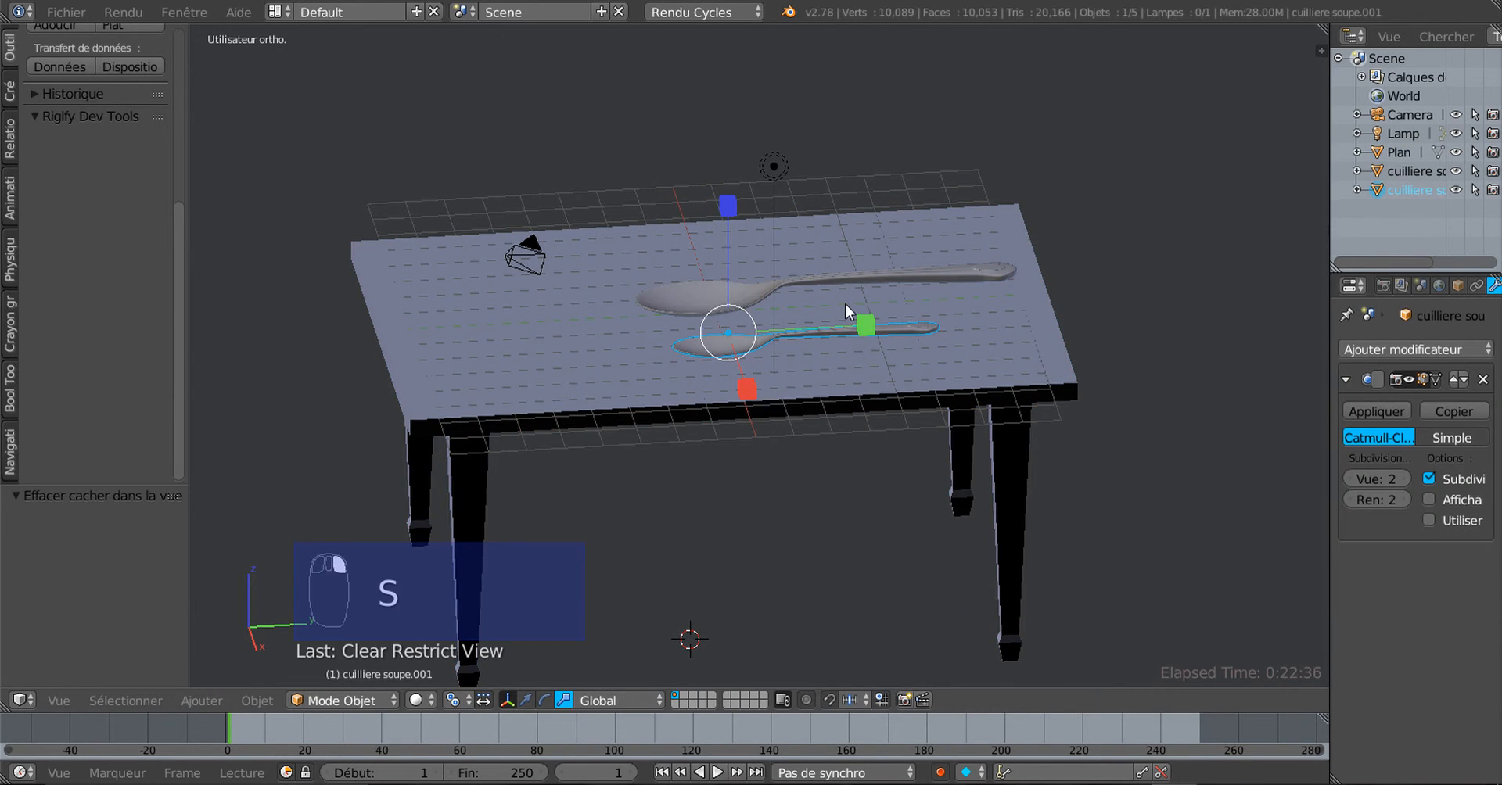
pyautogui.keyDown('shift'); pyautogui.rightClick(851, 278); pyautogui.keyUp('shift')
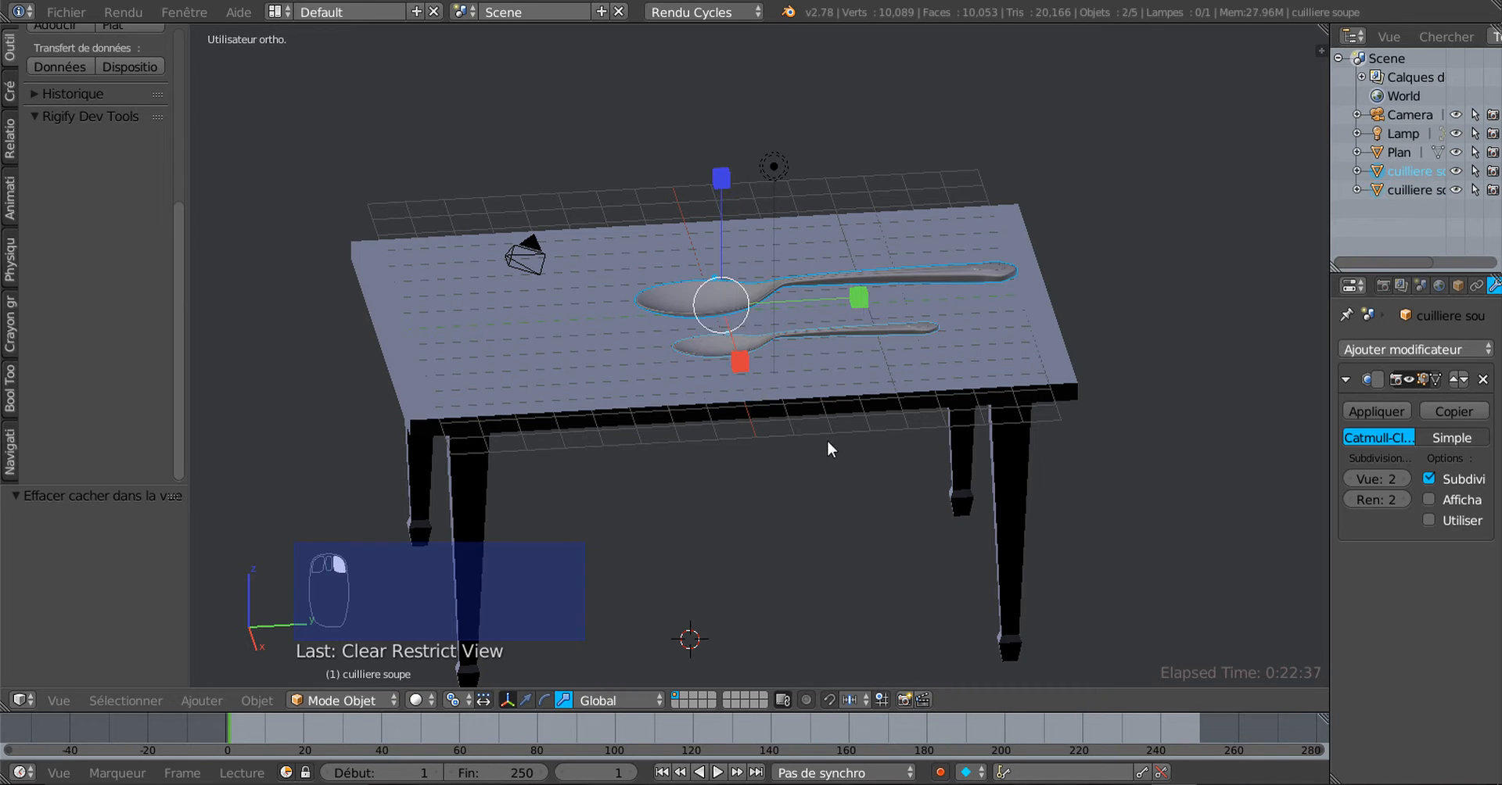
pyautogui.press('s')
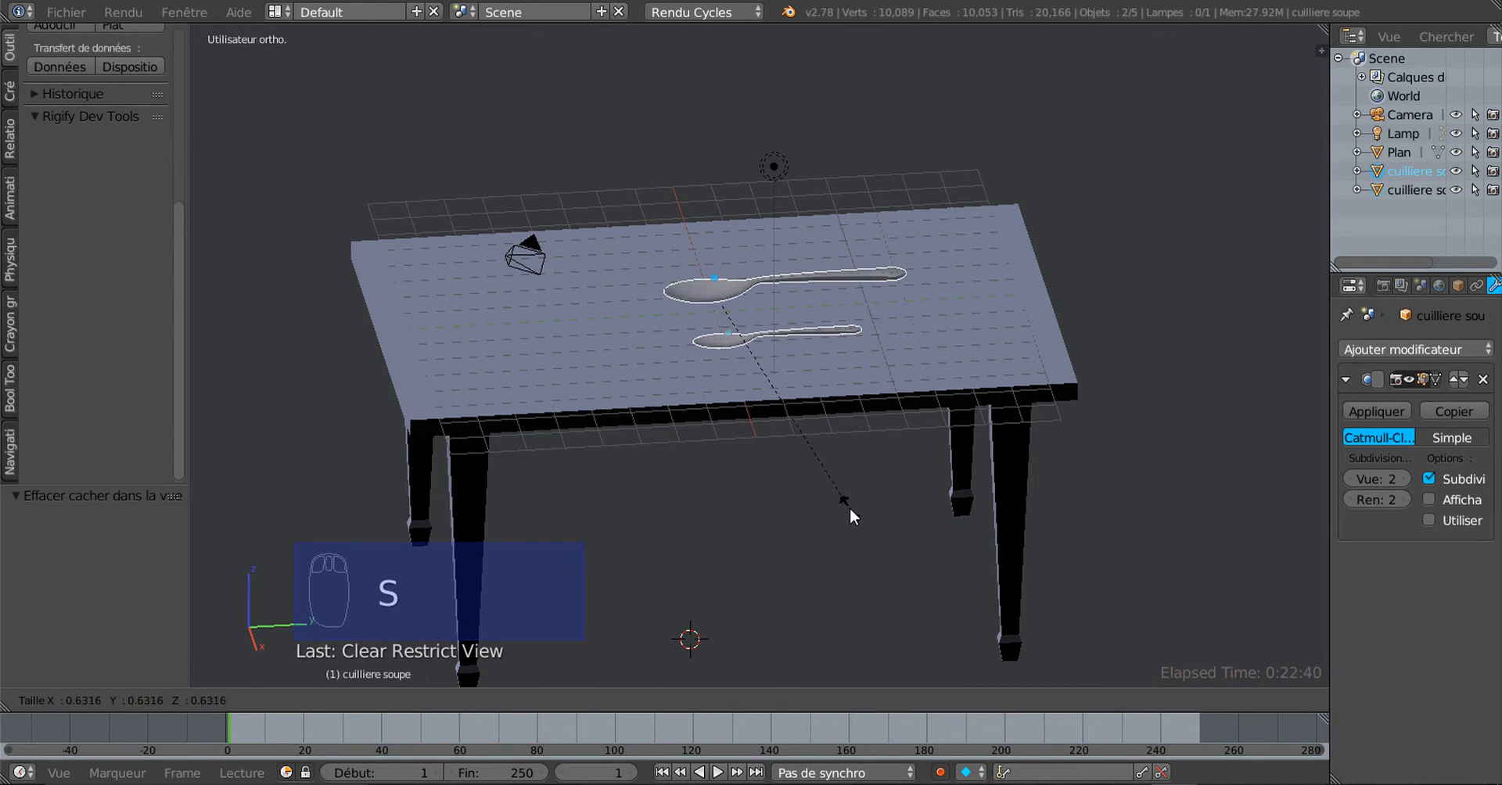
pyautogui.click(850, 508)
pyautogui.moveTo(924, 553); pyautogui.dragTo(884, 518, button='middle')
pyautogui.rightClick(832, 387)
pyautogui.moveTo(823, 397); pyautogui.dragTo(801, 486, button='middle')
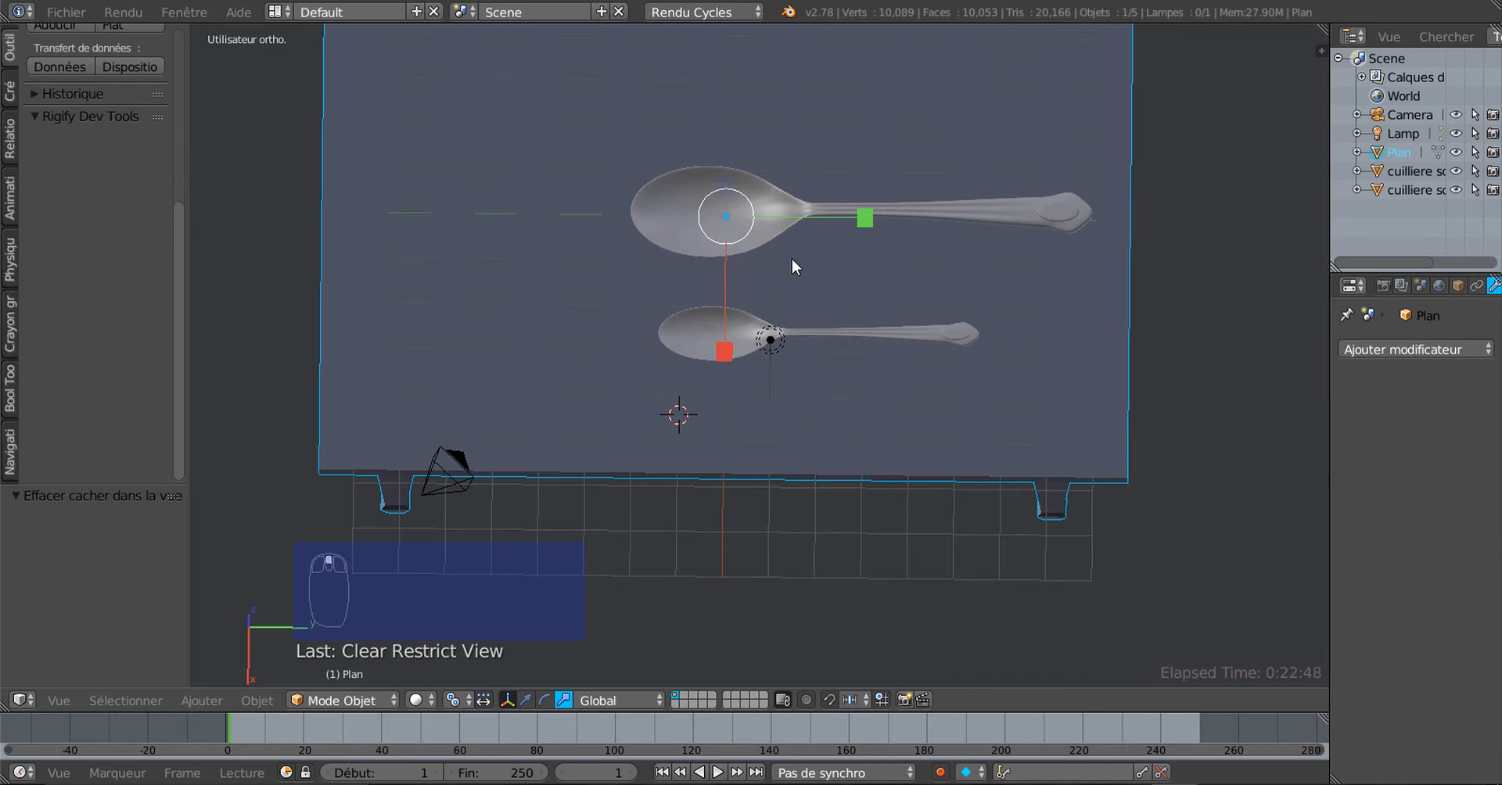
pyautogui.press('Tab')
pyautogui.press('Tab')
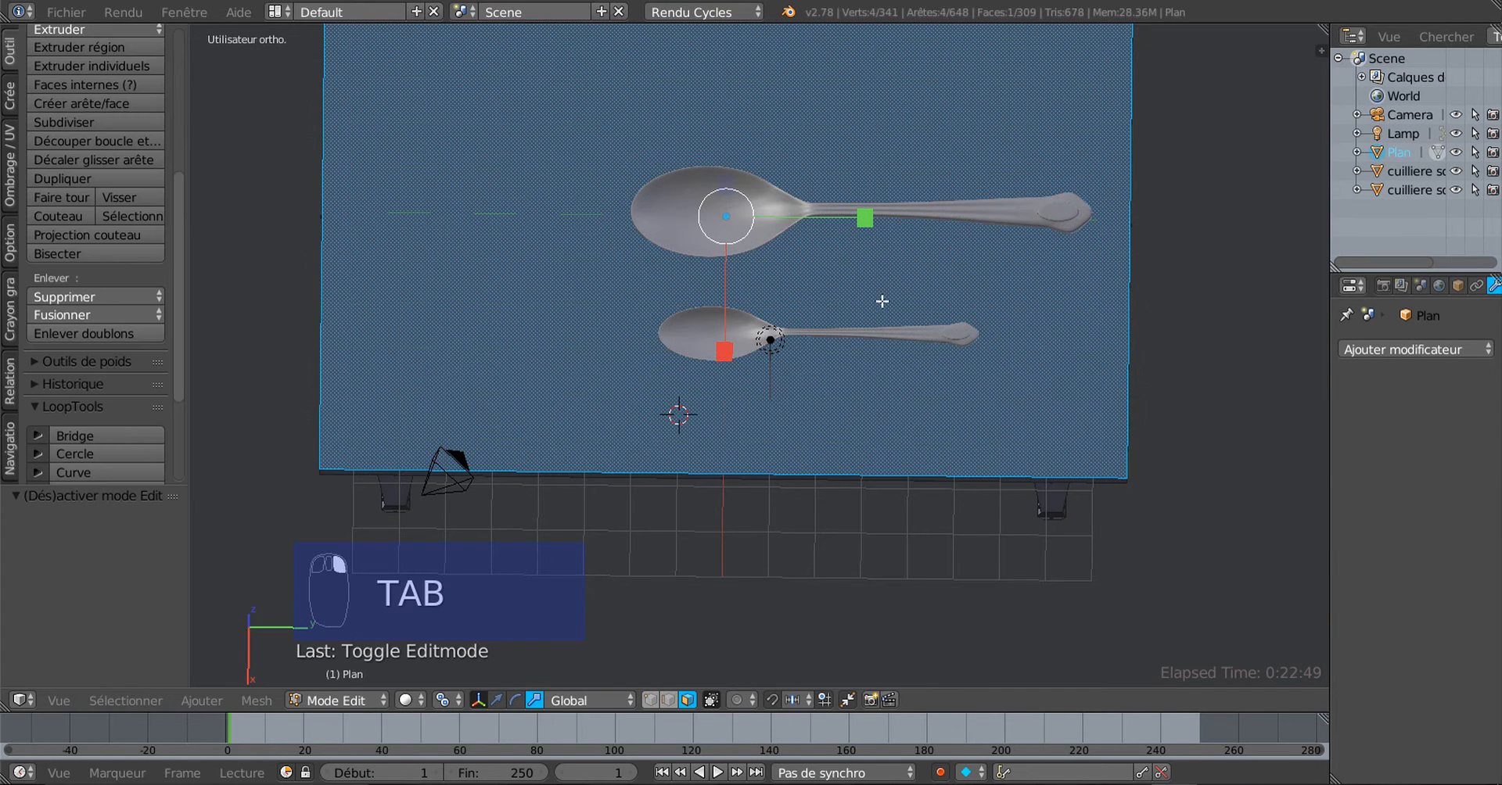
# Scale the soup spoon by 0.481 and the smaller spoon by 0.480
pyautogui.rightClick(823, 205)
pyautogui.moveTo(912, 252); pyautogui.dragTo(877, 391, button='middle')
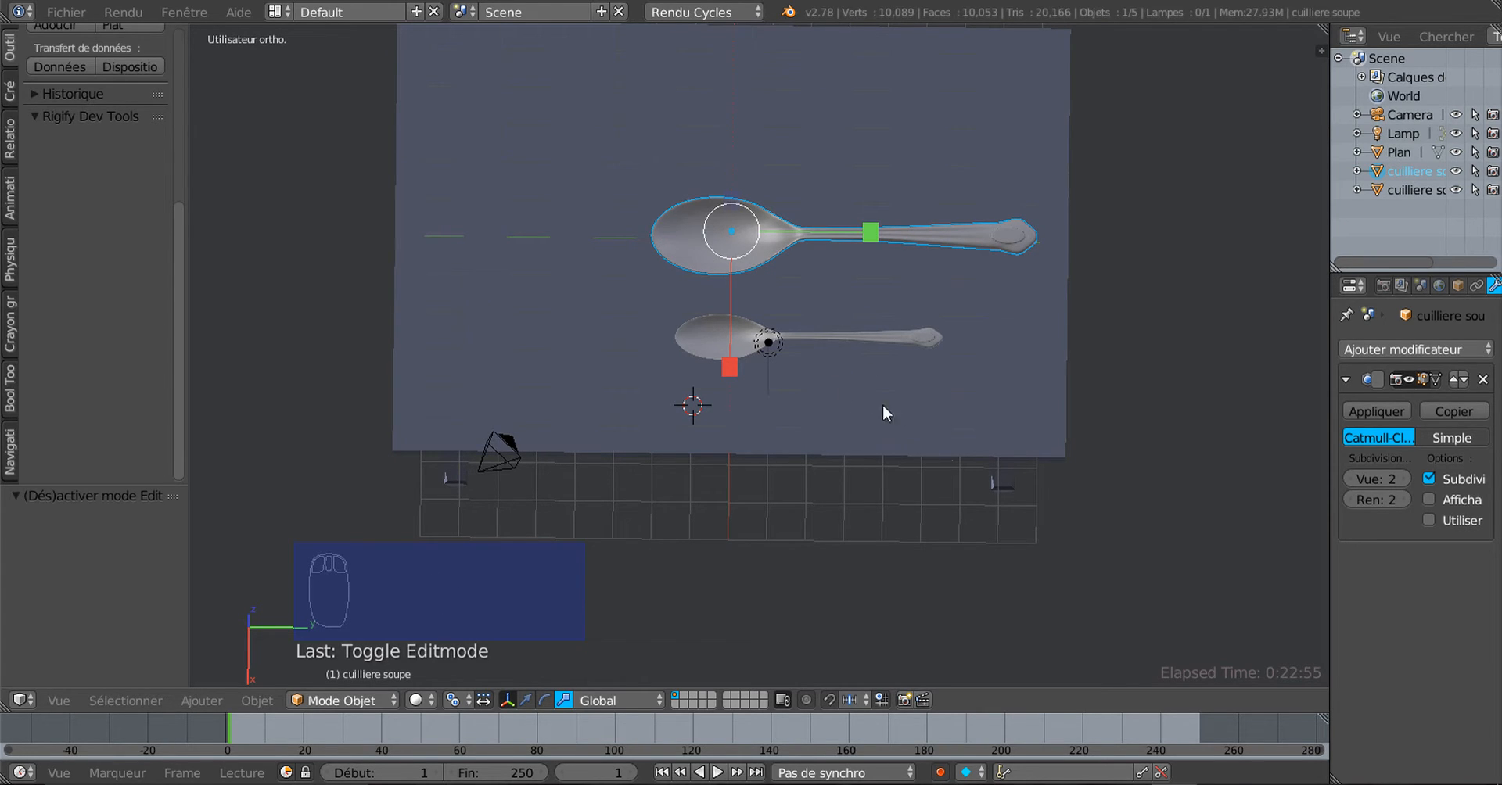
pyautogui.press('s')
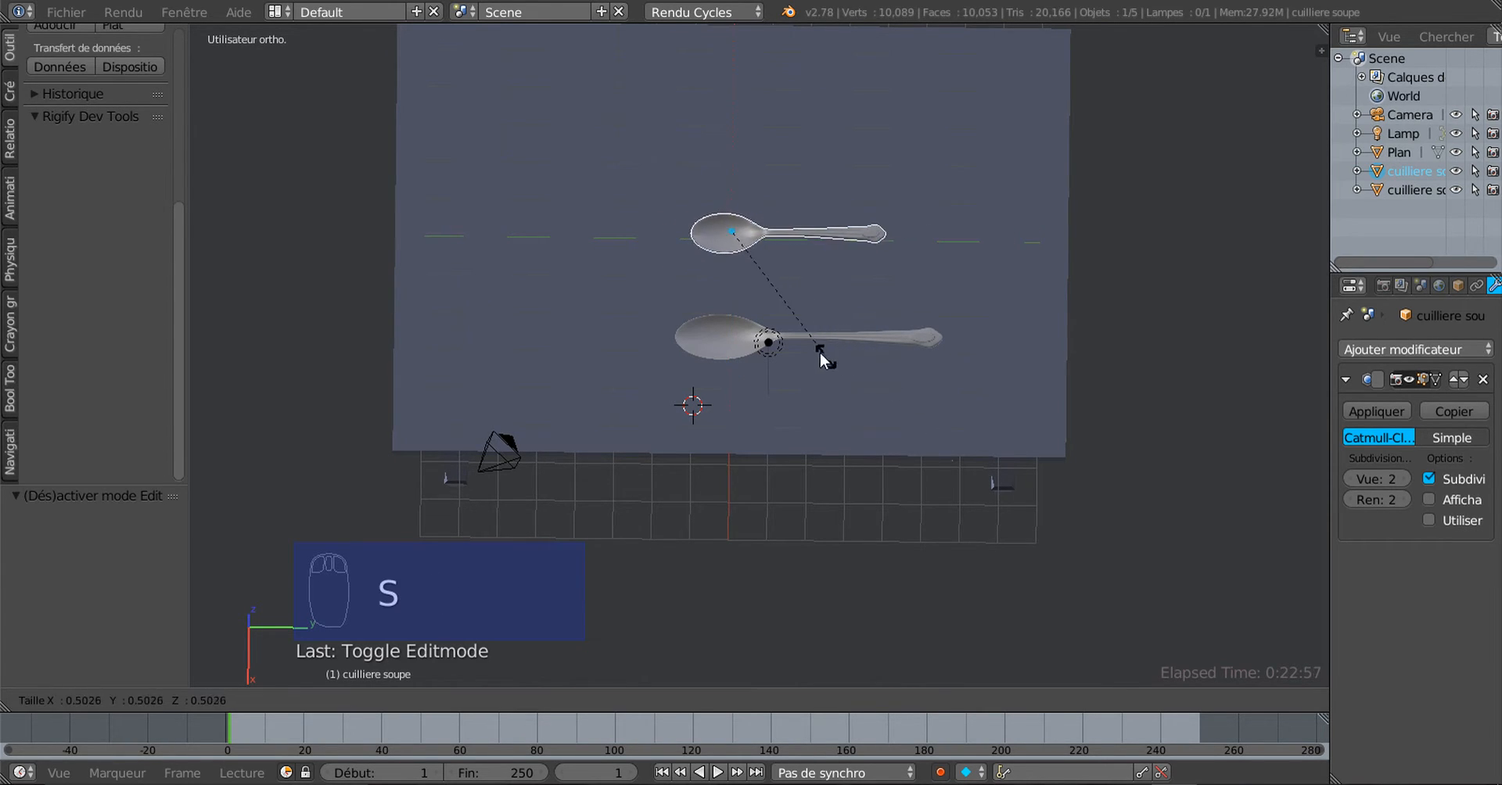
pyautogui.click(820, 354)
pyautogui.rightClick(836, 338)
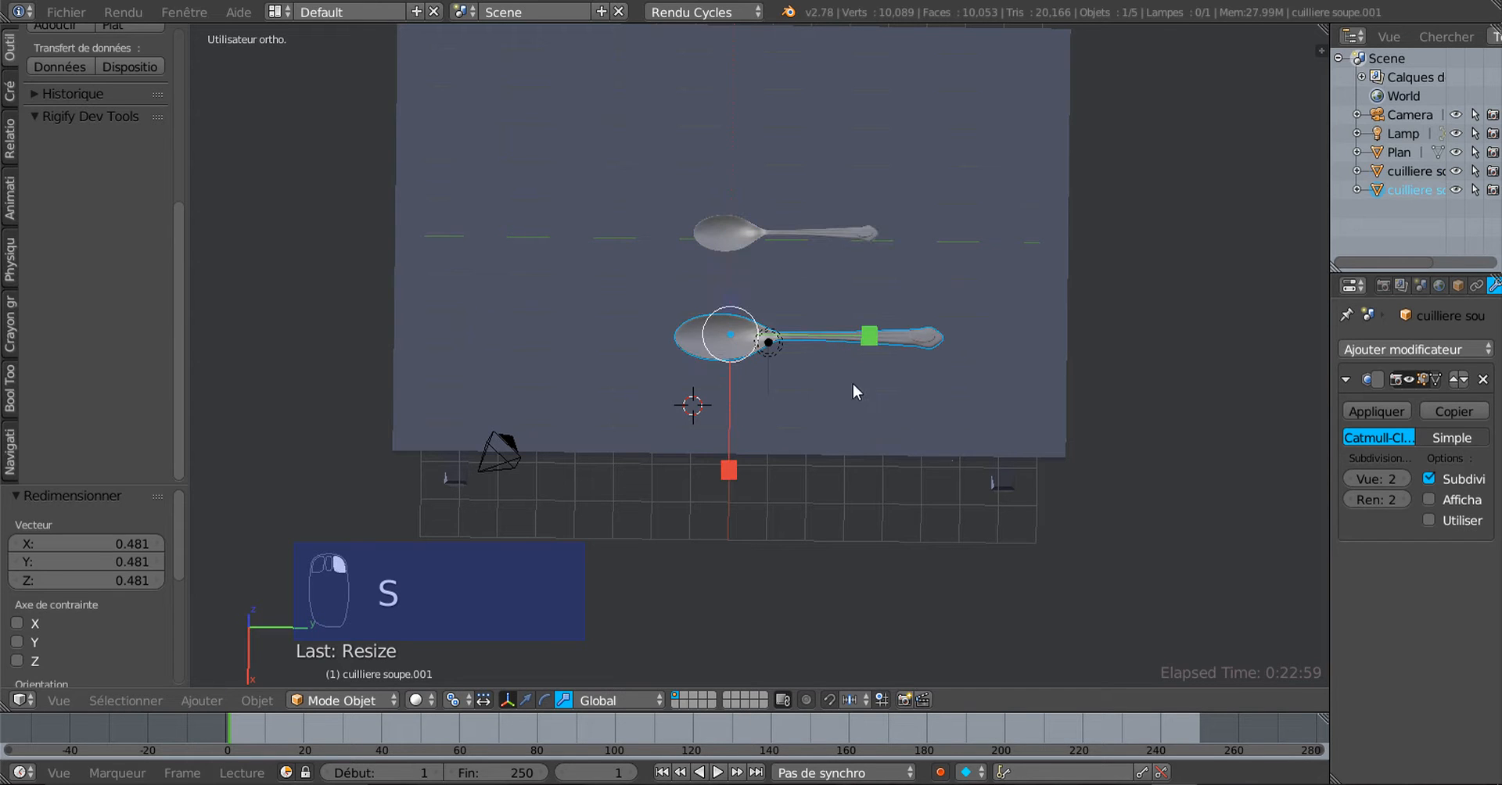
pyautogui.press('s')
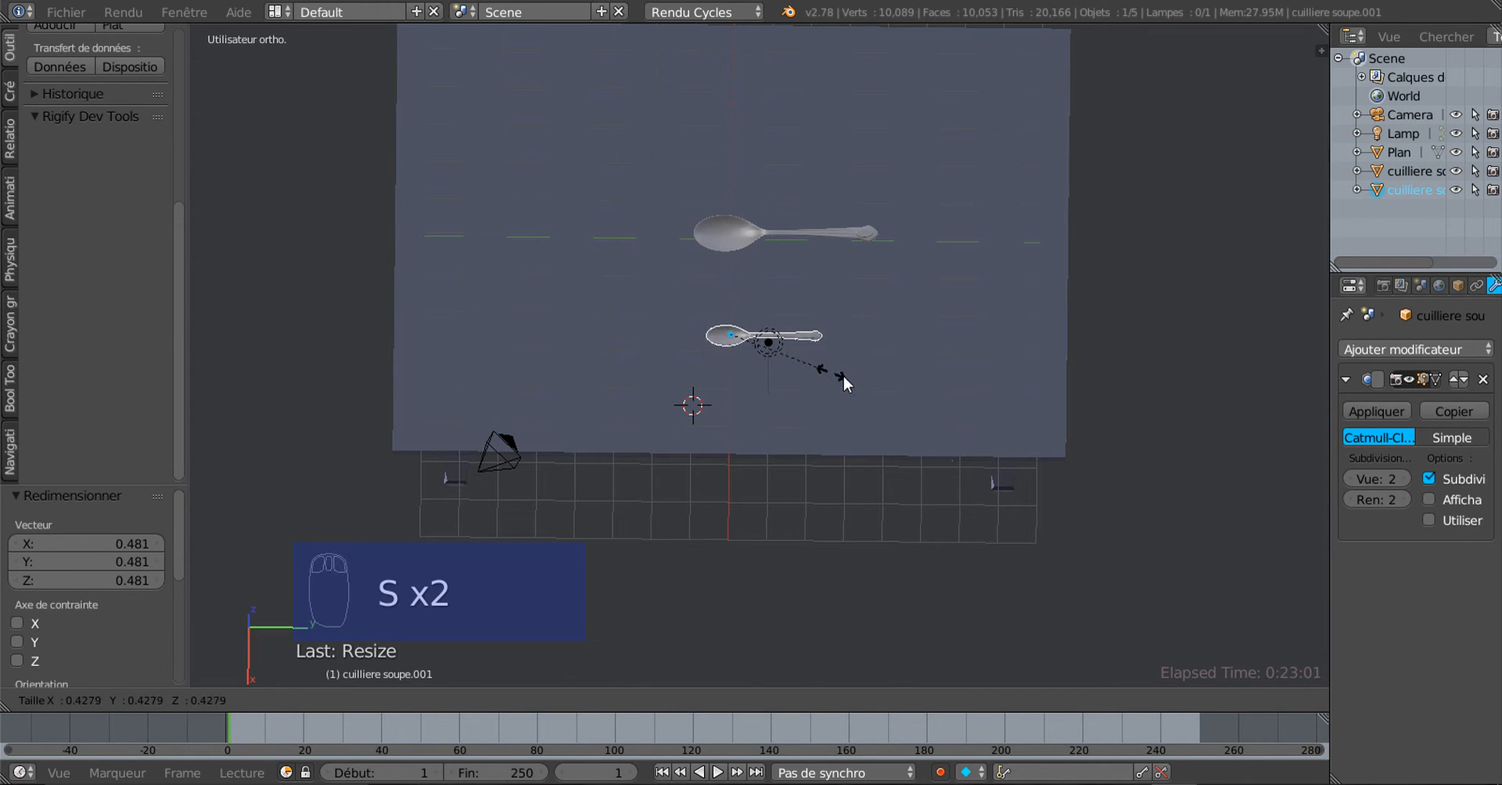
pyautogui.click(790, 410)
# In front view, move the smaller spoon -0.647 along X and -0.282 along Z down towards the tabletop
pyautogui.moveTo(790, 410)
pyautogui.mouseDown(button='middle')
pyautogui.moveTo(1027, 354)
pyautogui.moveTo(740, 515)
pyautogui.moveTo(783, 429)
pyautogui.moveTo(767, 416)
pyautogui.moveTo(781, 429)
pyautogui.mouseUp(button='middle')
pyautogui.press('KP_1')
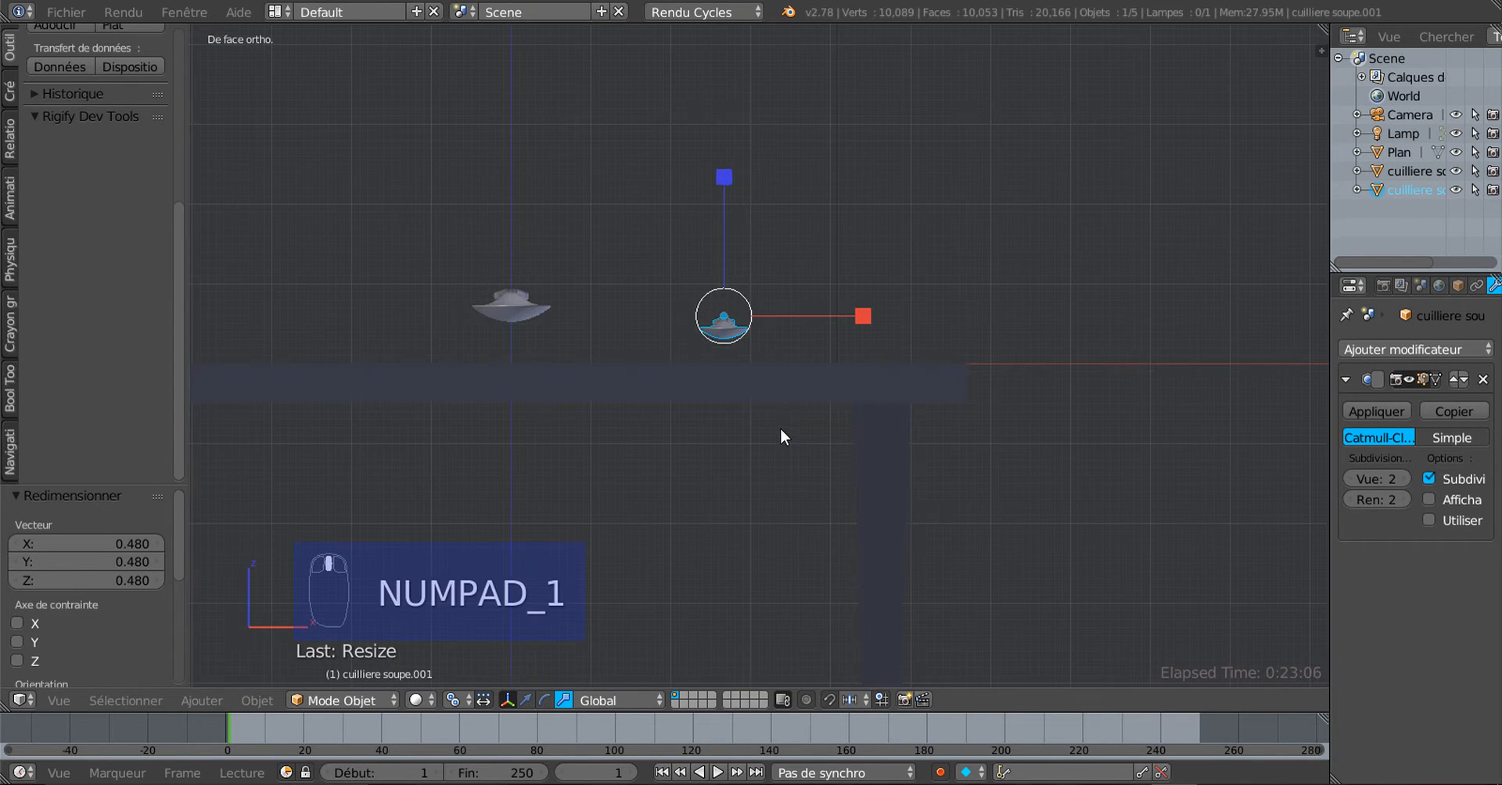
pyautogui.click(527, 700)
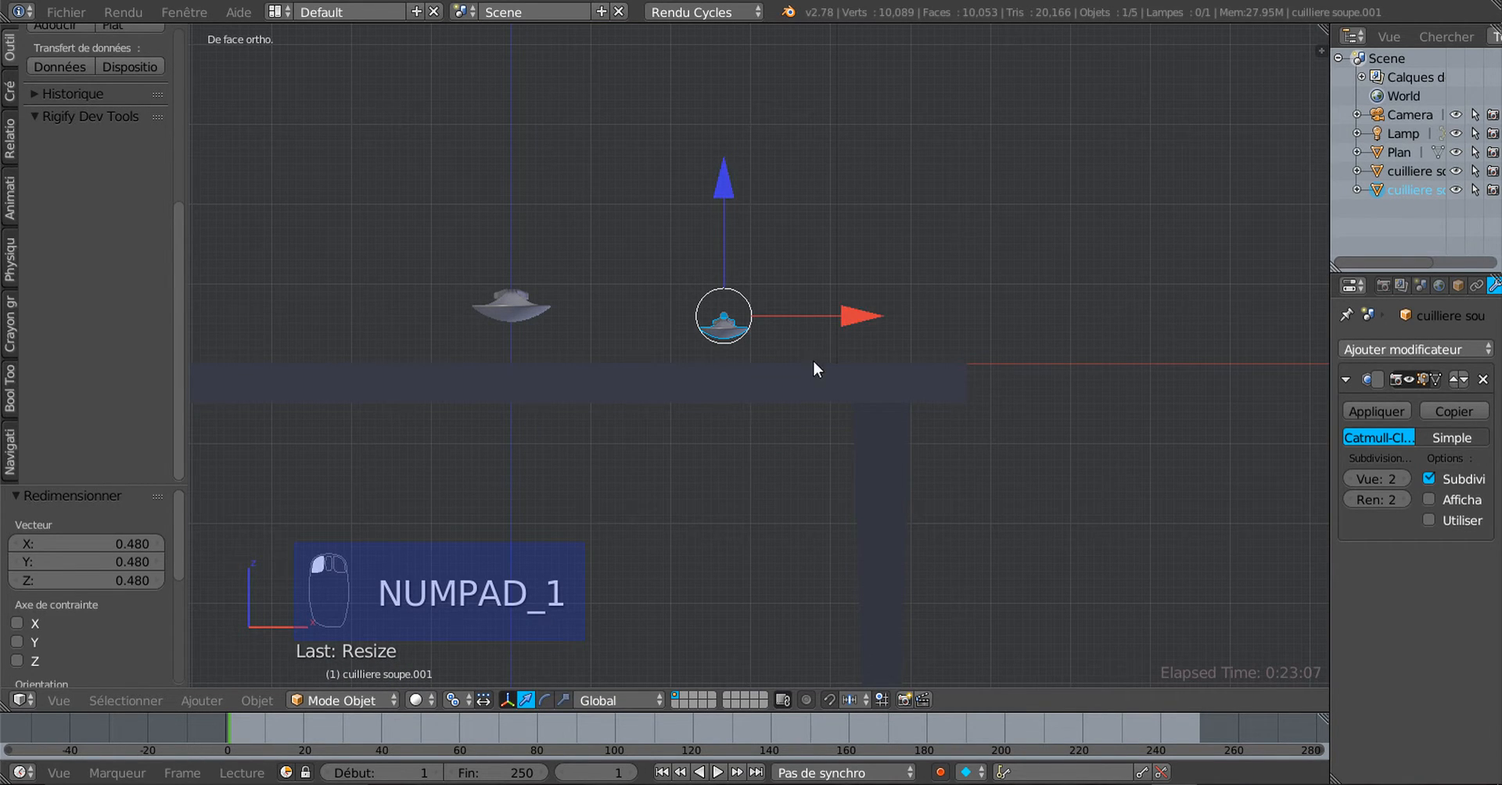
pyautogui.moveTo(846, 311); pyautogui.dragTo(795, 315)
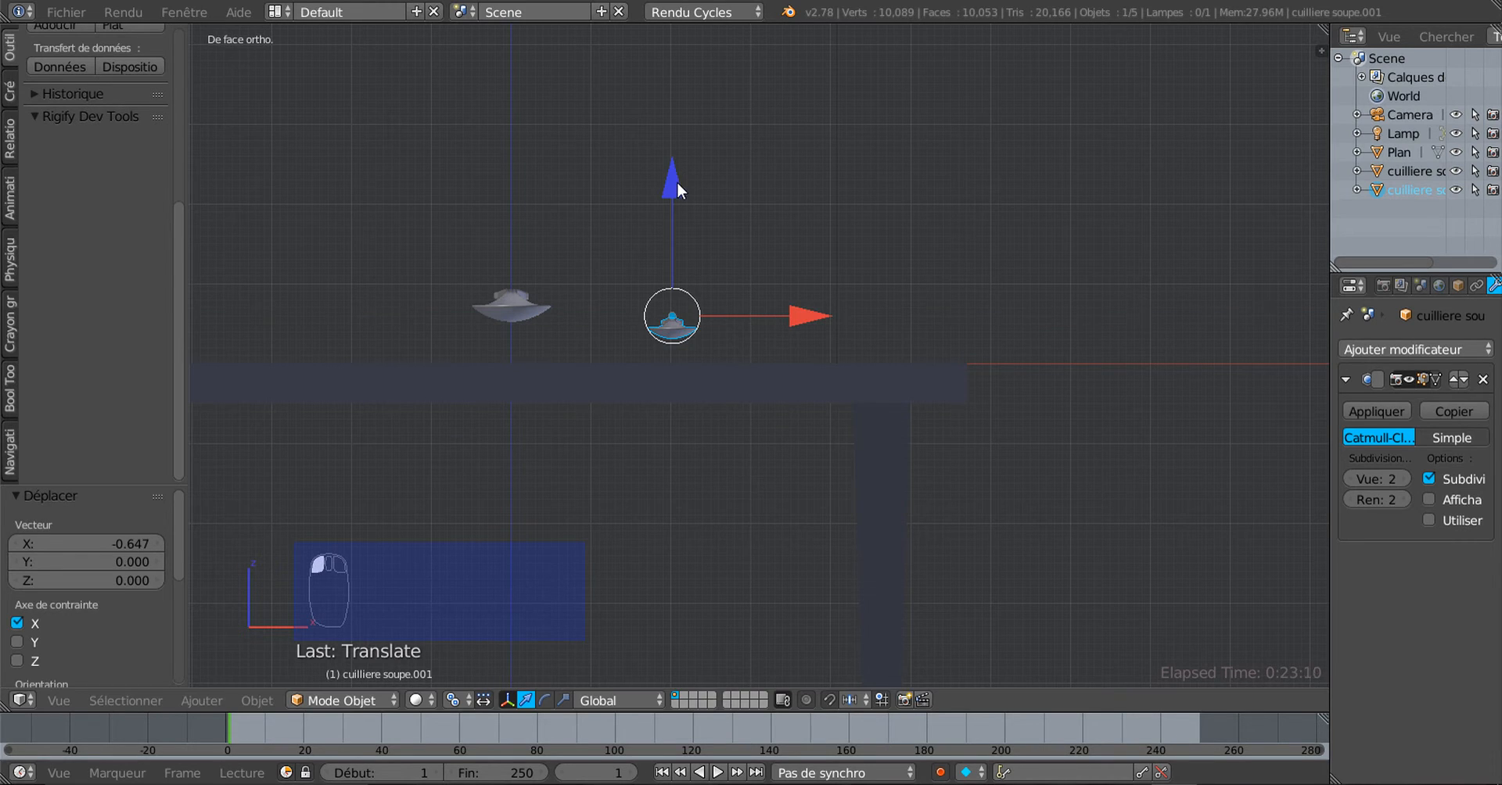
pyautogui.moveTo(678, 181); pyautogui.dragTo(679, 204)
# Lower the soup spoon 0.506 along Z onto the tabletop and move the smaller spoon -0.847 along X towards it
pyautogui.rightClick(494, 306)
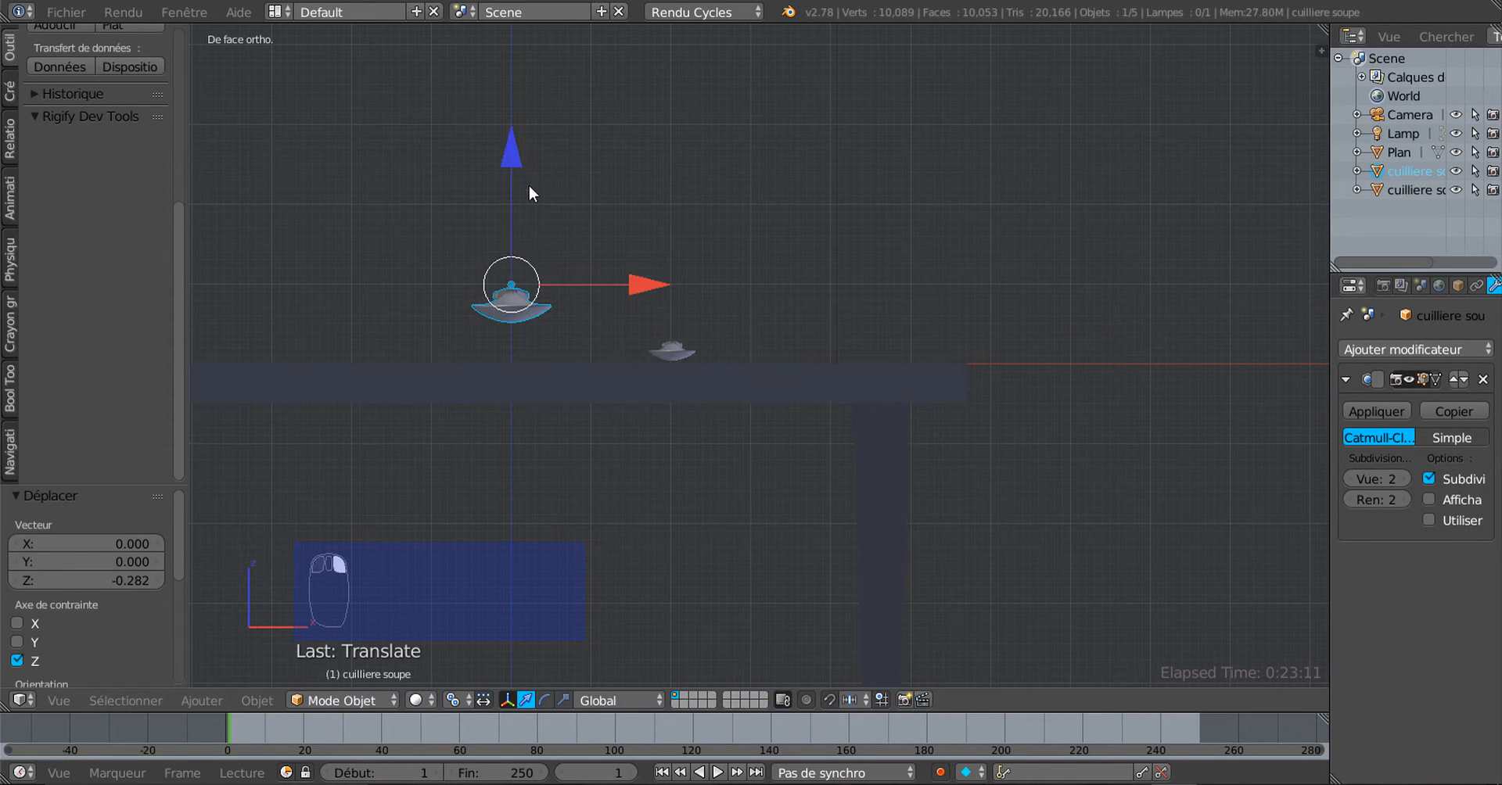
pyautogui.moveTo(513, 180); pyautogui.dragTo(509, 191)
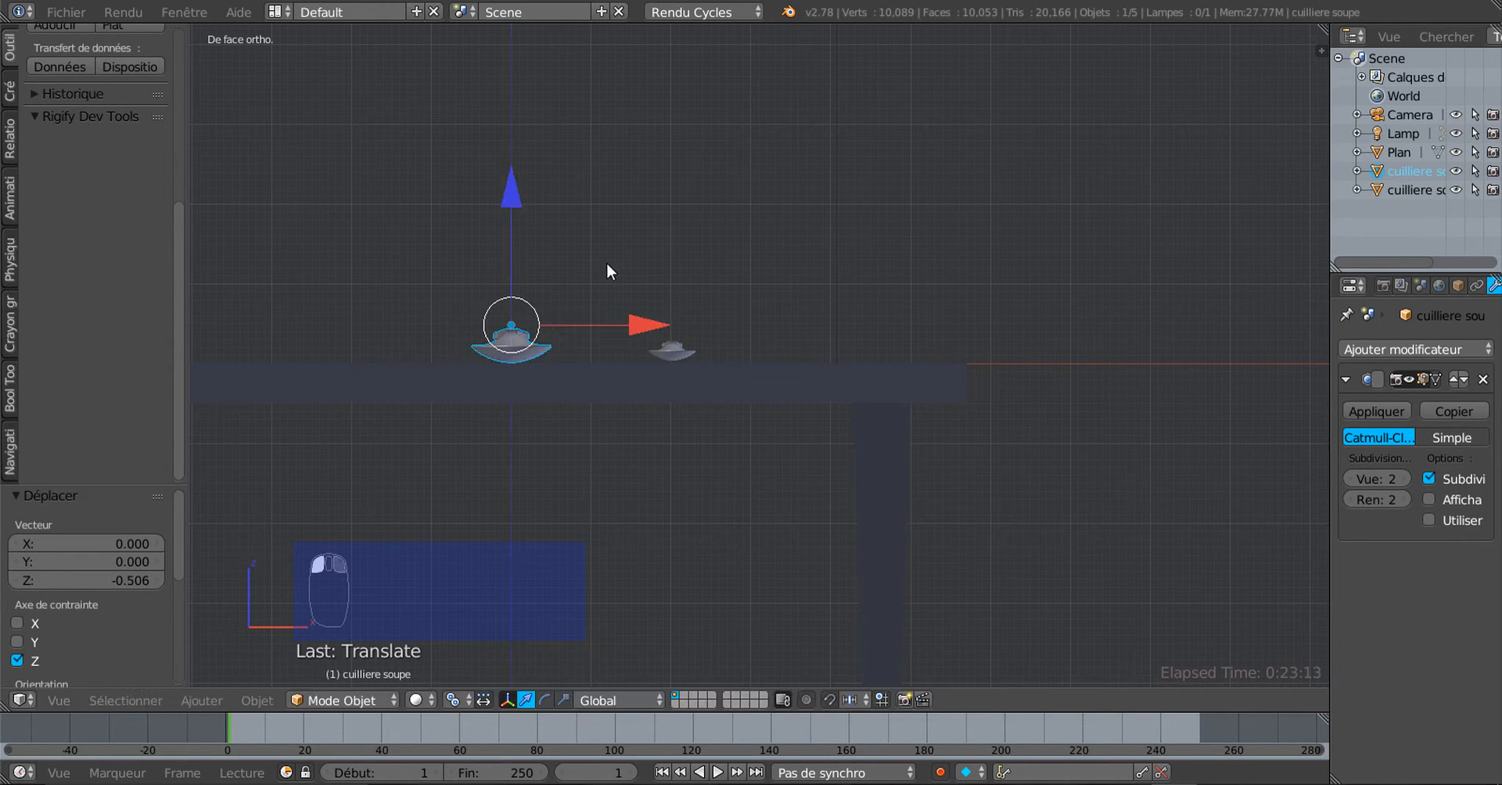
pyautogui.rightClick(667, 350)
pyautogui.moveTo(780, 332); pyautogui.dragTo(737, 337)
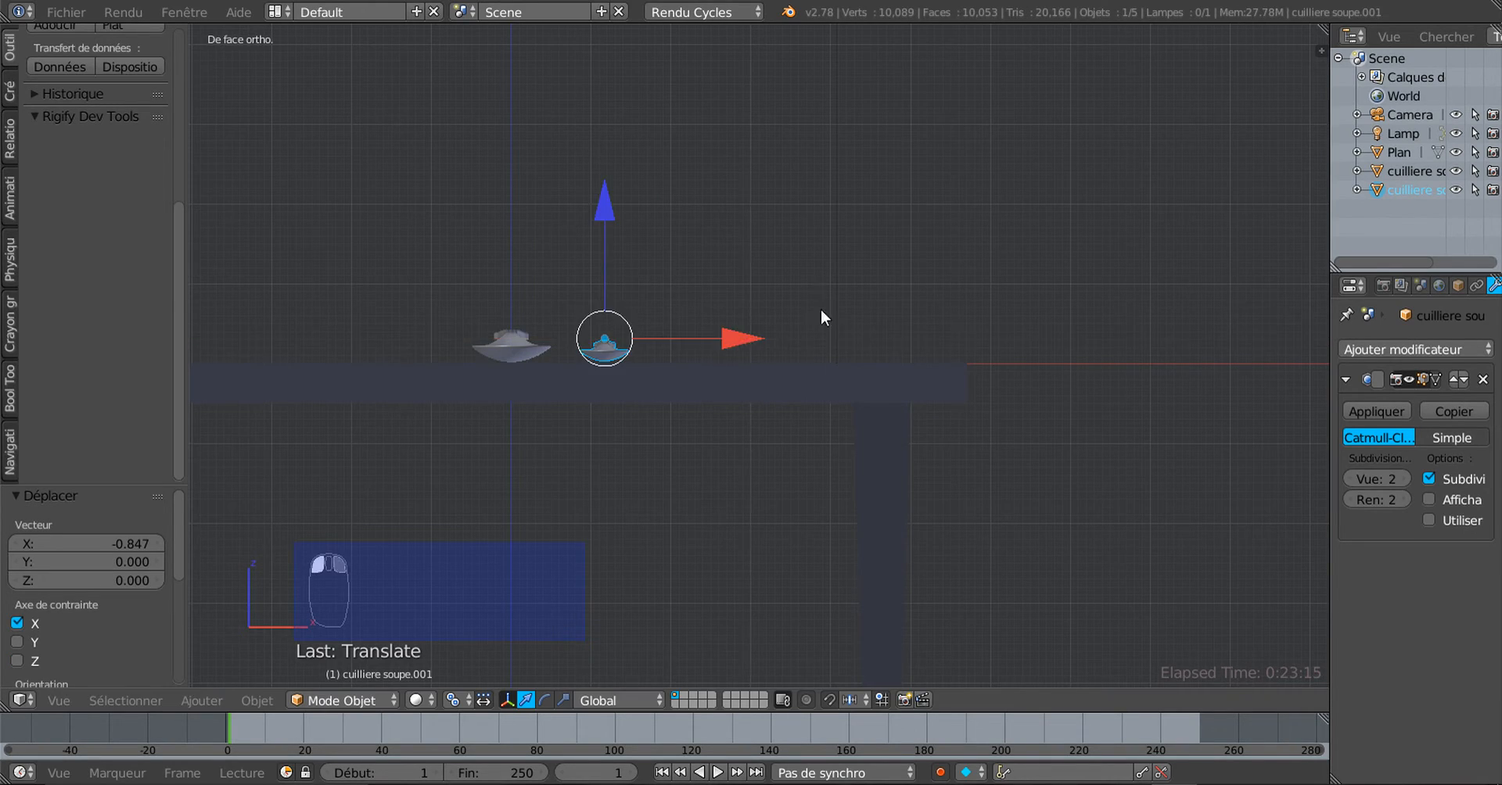
# Enter Edit Mode on the table and select the strip of underside faces along one long edge
pyautogui.moveTo(822, 316); pyautogui.dragTo(724, 350, button='middle')
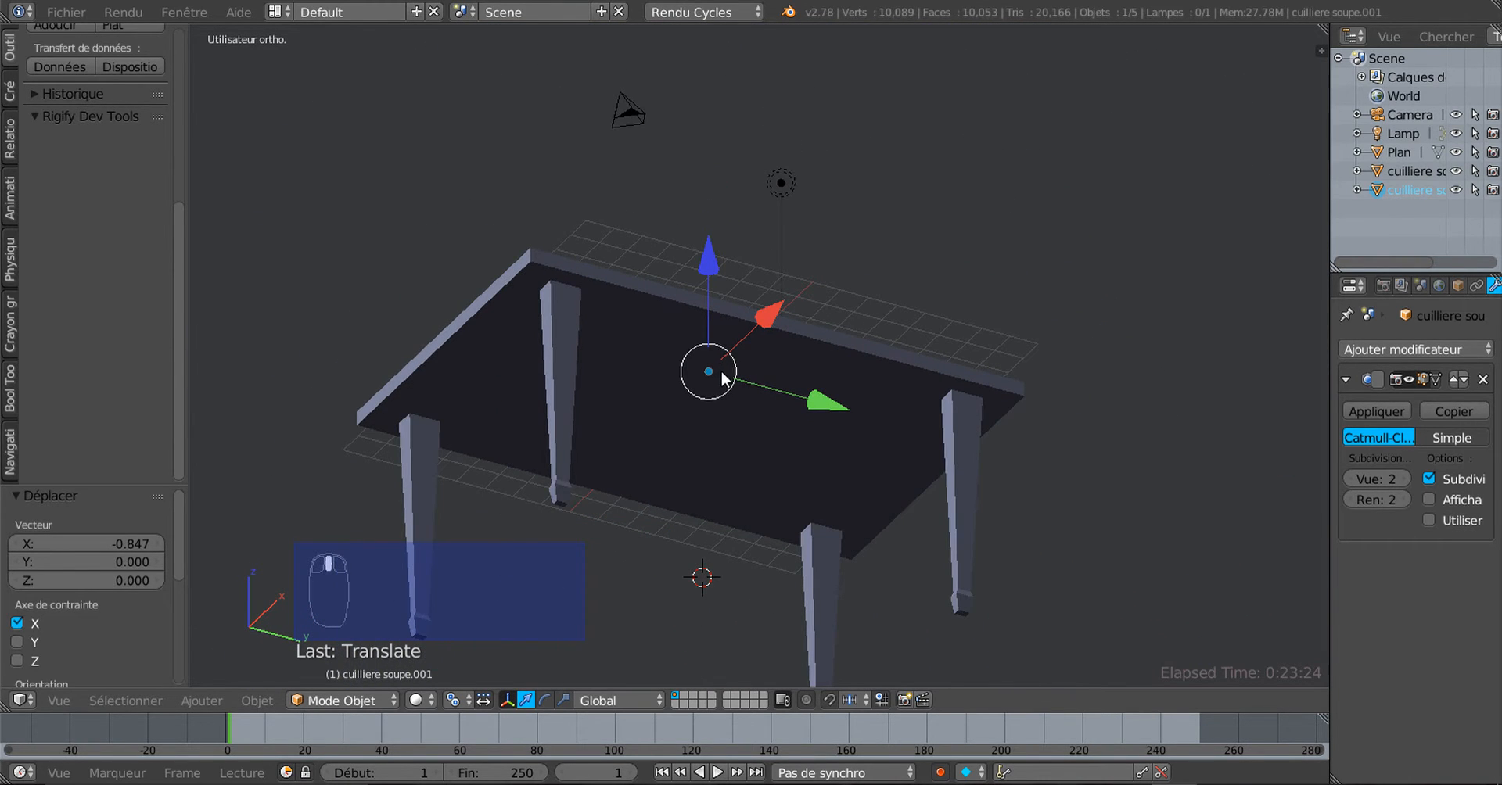
pyautogui.rightClick(711, 420)
pyautogui.press('Tab')
pyautogui.press('Tab')
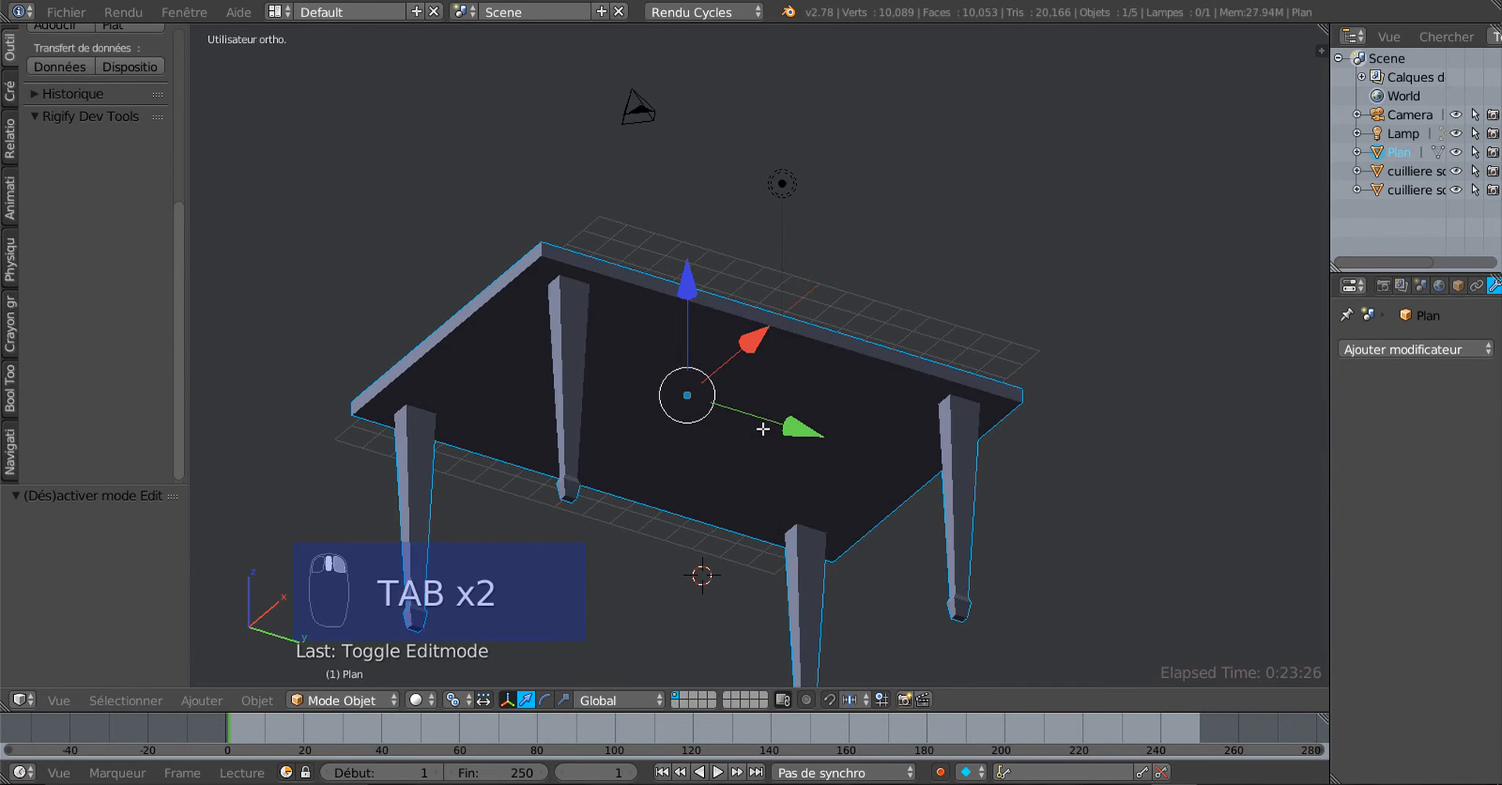
pyautogui.press('Tab')
pyautogui.moveTo(763, 428)
pyautogui.mouseDown(button='middle')
pyautogui.moveTo(781, 340)
pyautogui.moveTo(771, 423)
pyautogui.moveTo(775, 406)
pyautogui.mouseUp(button='middle')
pyautogui.scroll(2, 773, 423)
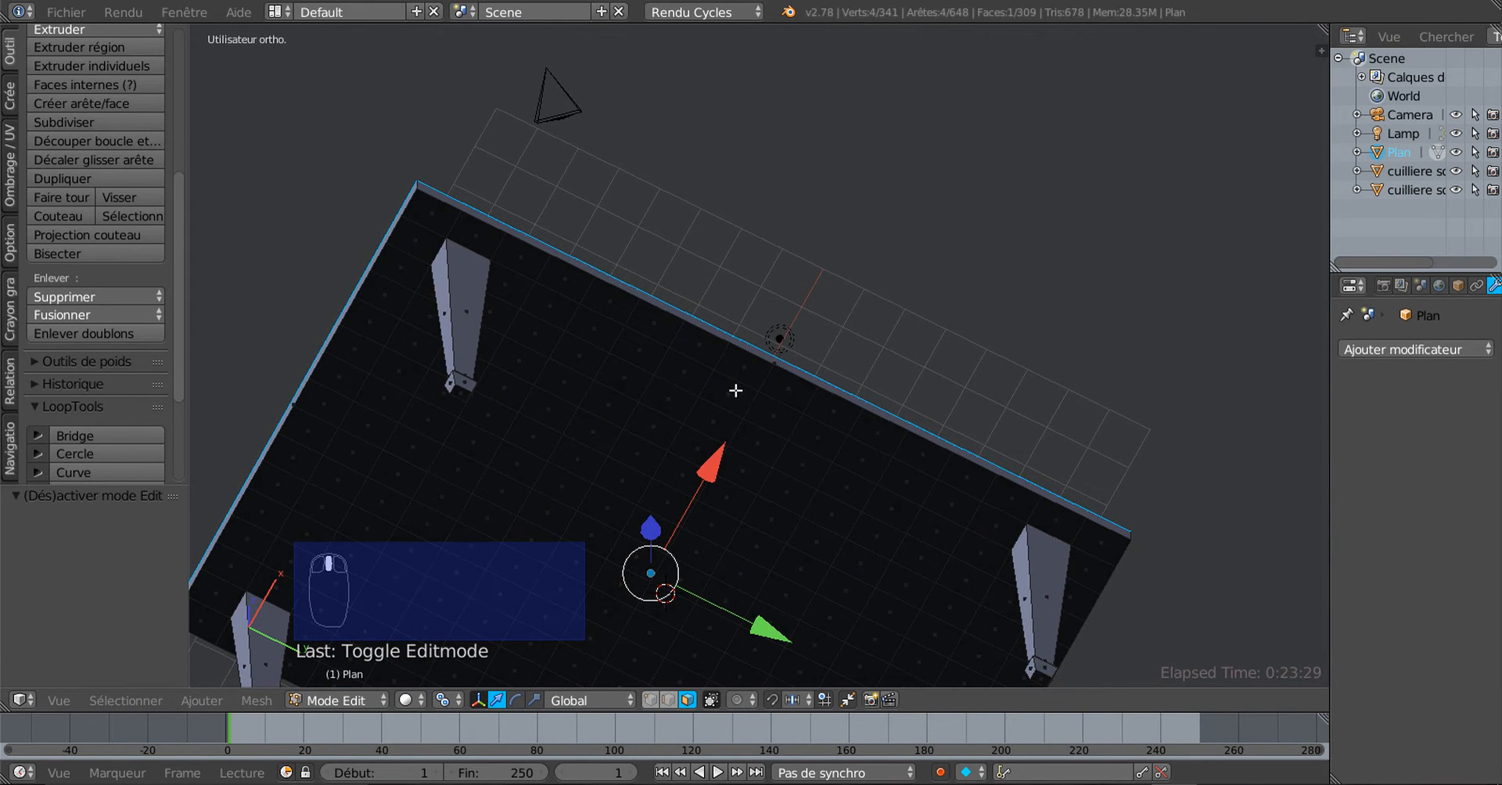
pyautogui.keyDown('alt'); pyautogui.rightClick(719, 359); pyautogui.keyUp('alt')
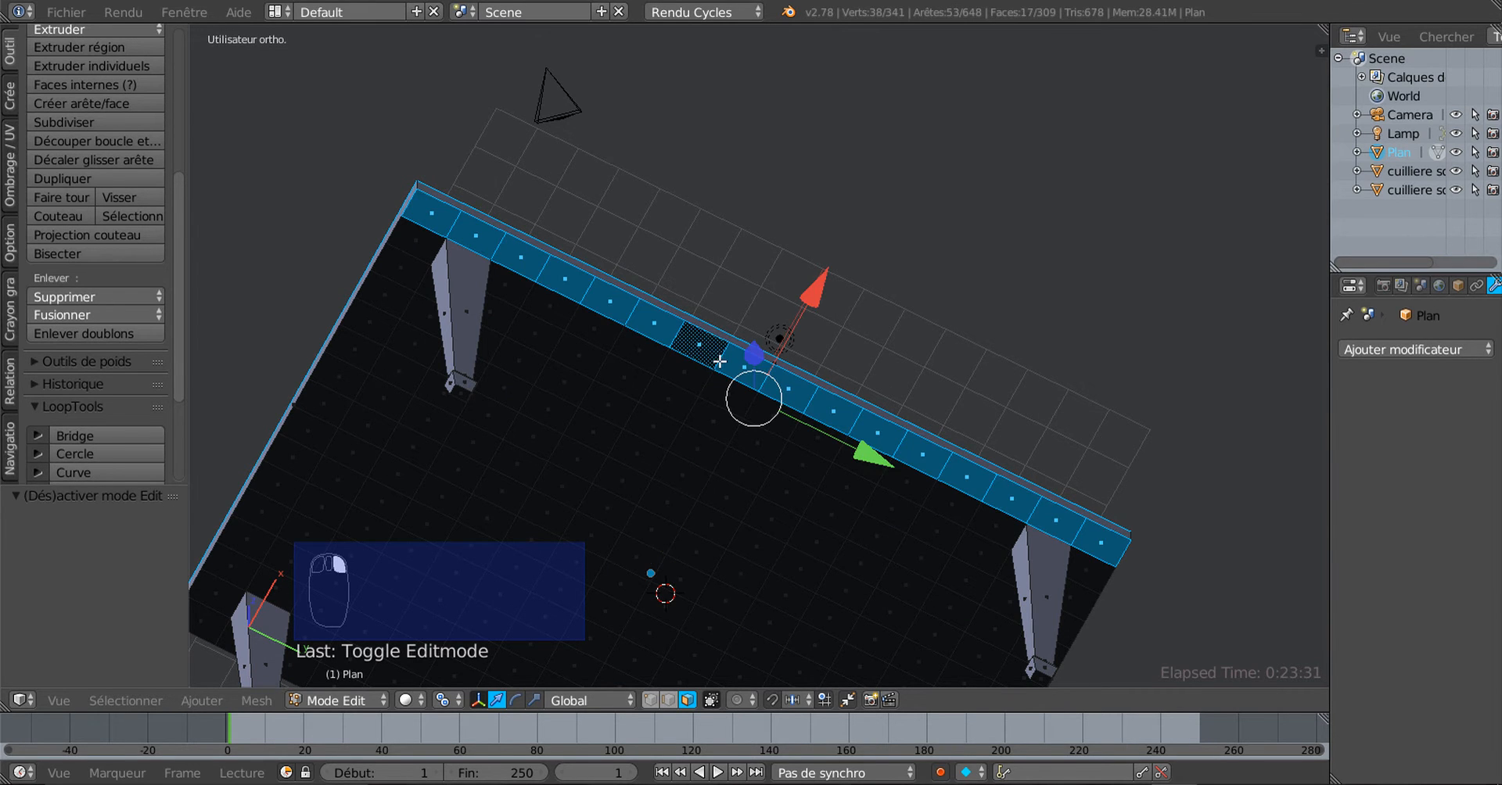
# Add the underside face strips along the tabletop's other three edges to the selection
pyautogui.moveTo(720, 359); pyautogui.dragTo(736, 422, button='middle')
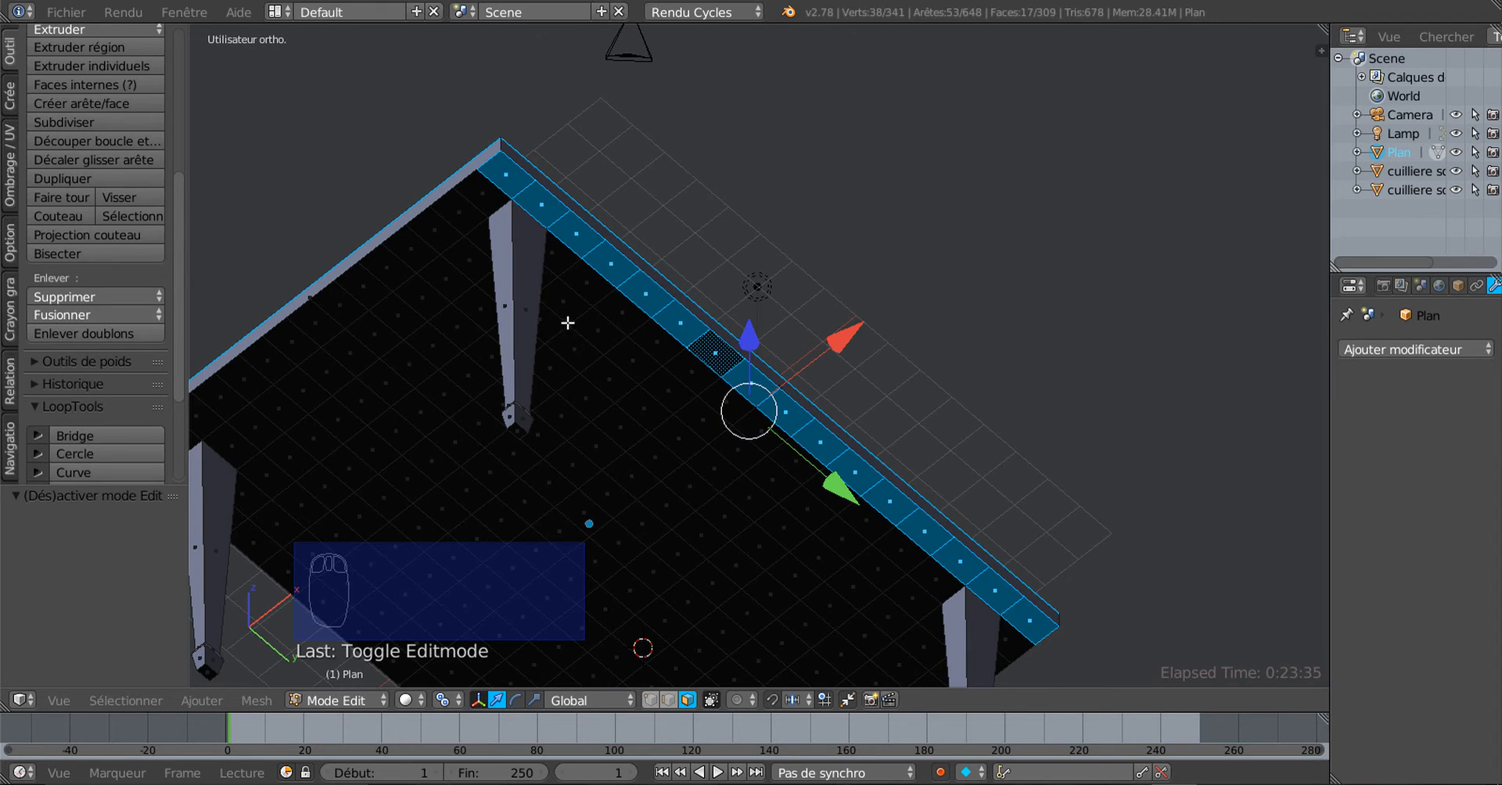
pyautogui.moveTo(627, 339); pyautogui.dragTo(884, 368, button='middle')
pyautogui.moveTo(827, 167); pyautogui.dragTo(824, 168, button='middle')
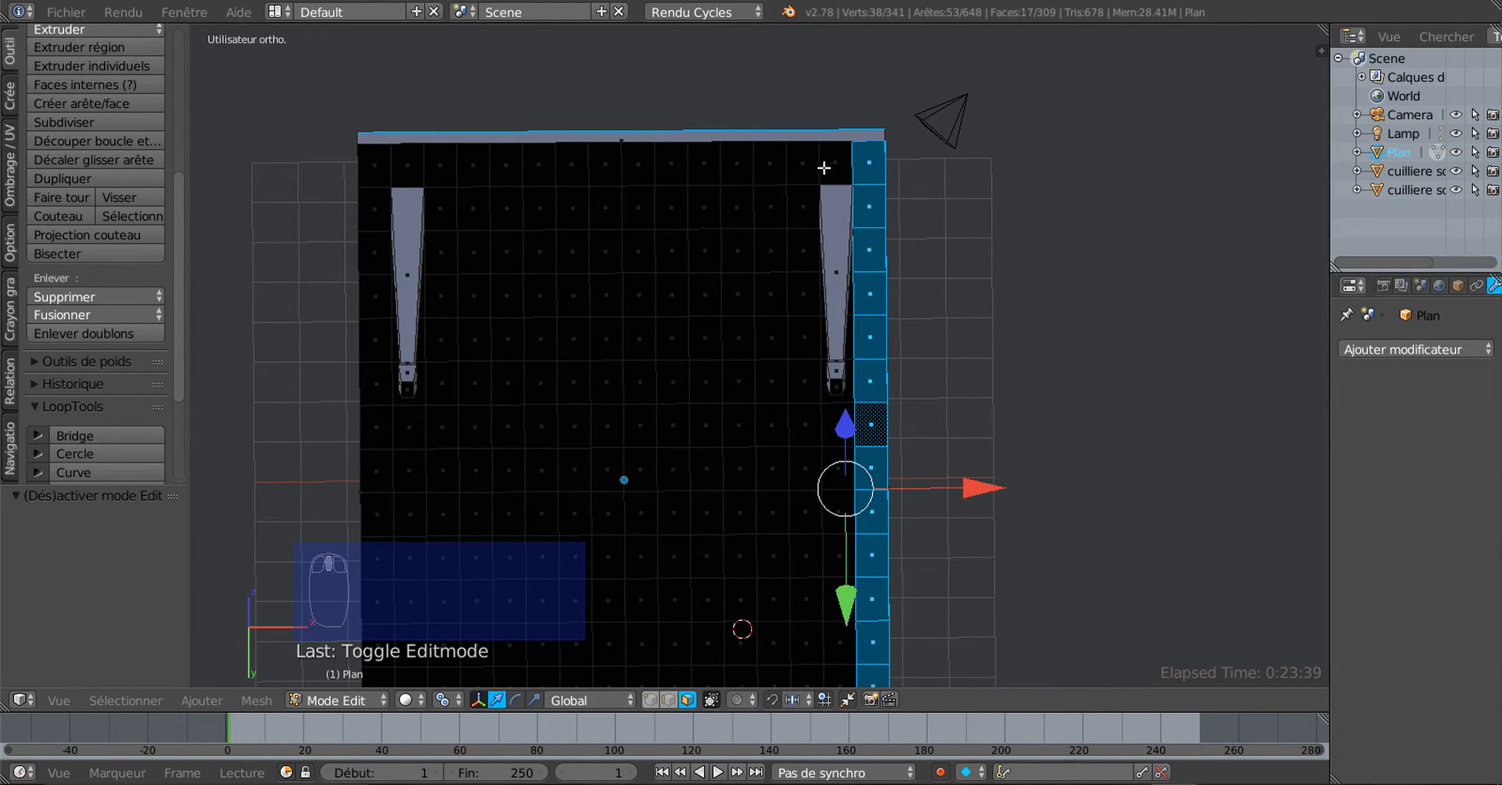
pyautogui.keyDown('alt'); pyautogui.keyDown('shift'); pyautogui.rightClick(820, 161); pyautogui.keyUp('shift'); pyautogui.keyUp('alt')
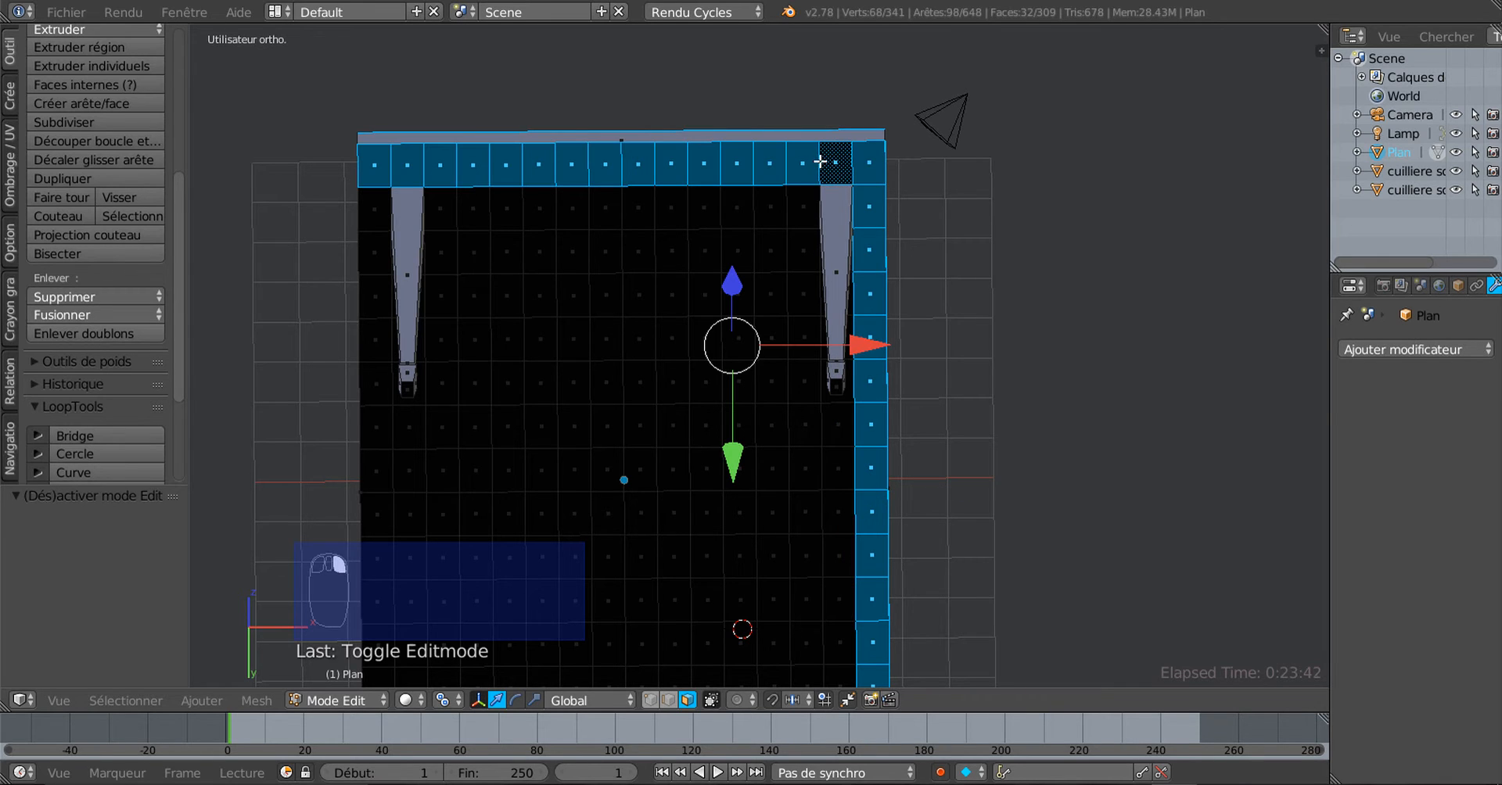
pyautogui.keyDown('alt'); pyautogui.keyDown('shift'); pyautogui.rightClick(374, 224); pyautogui.keyUp('shift'); pyautogui.keyUp('alt')
pyautogui.scroll(-3, 410, 327)
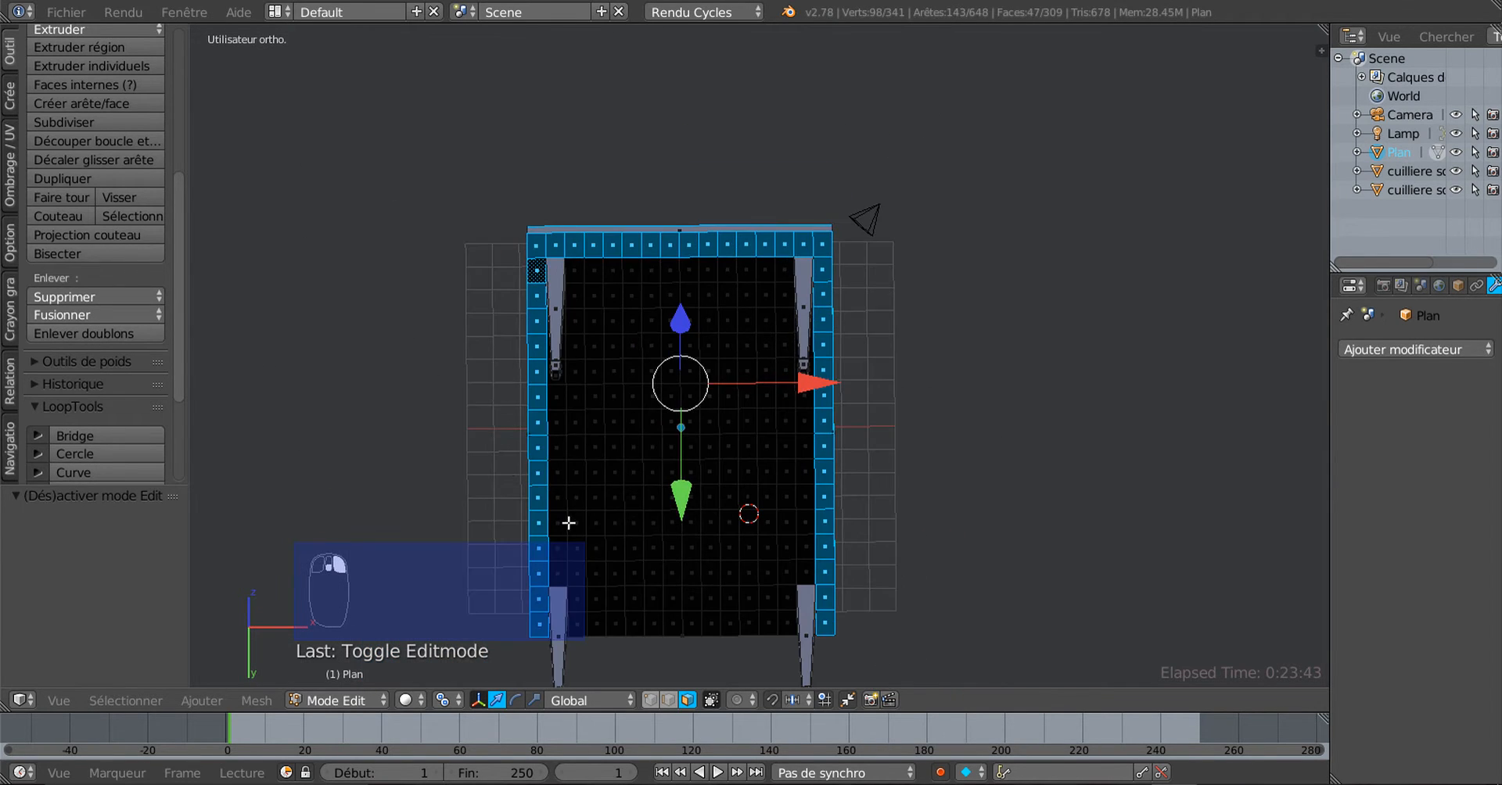
pyautogui.keyDown('shift'); pyautogui.moveTo(566, 524); pyautogui.dragTo(563, 209, button='middle'); pyautogui.keyUp('shift')
pyautogui.moveTo(650, 411); pyautogui.dragTo(624, 556, button='middle')
pyautogui.keyDown('alt'); pyautogui.keyDown('shift'); pyautogui.rightClick(659, 363); pyautogui.keyUp('shift'); pyautogui.keyUp('alt')
# Show the table as a wireframe in front view
pyautogui.moveTo(627, 409); pyautogui.dragTo(952, 453, button='middle')
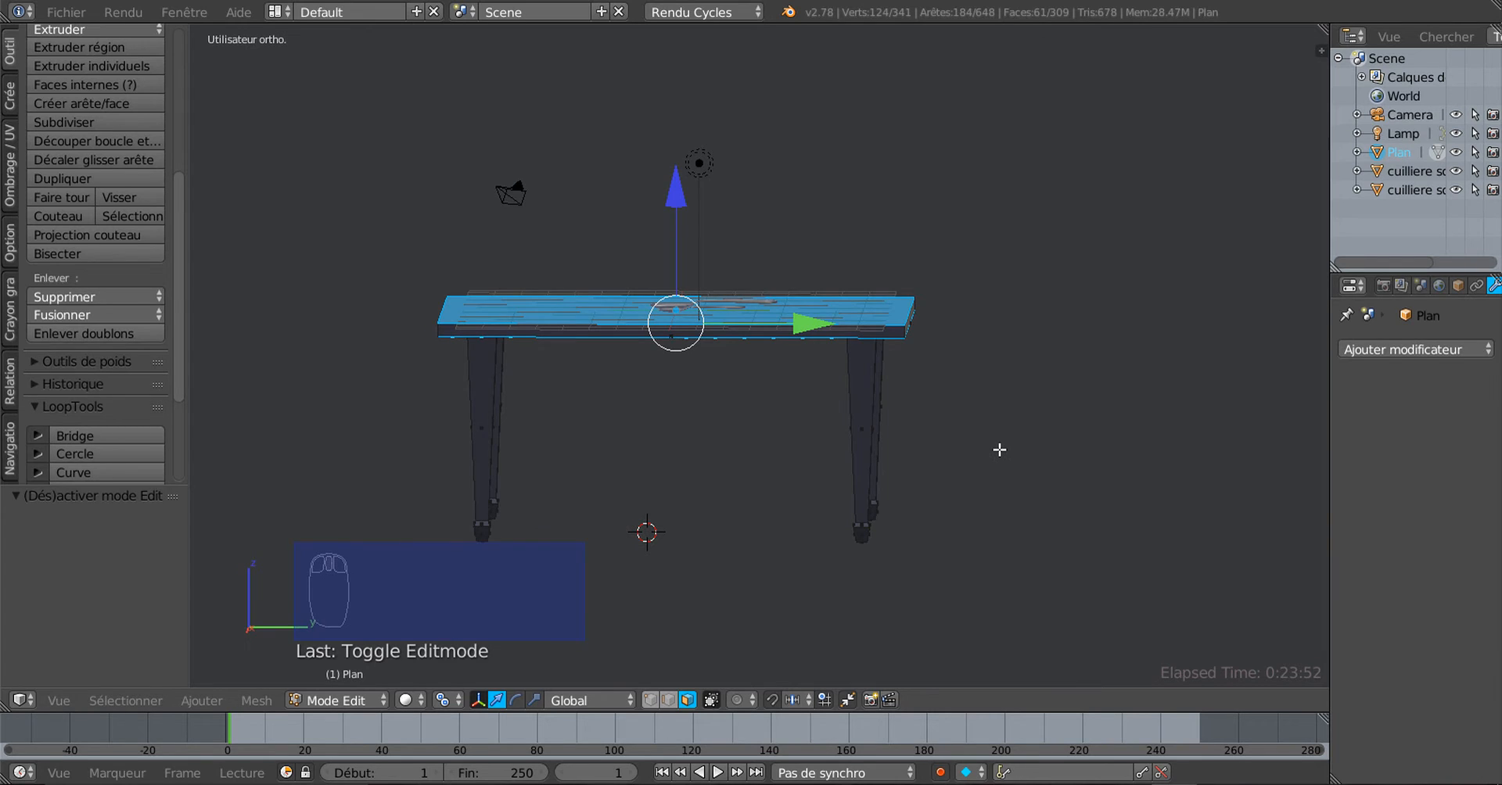
pyautogui.press('KP_7')
pyautogui.press('KP_1')
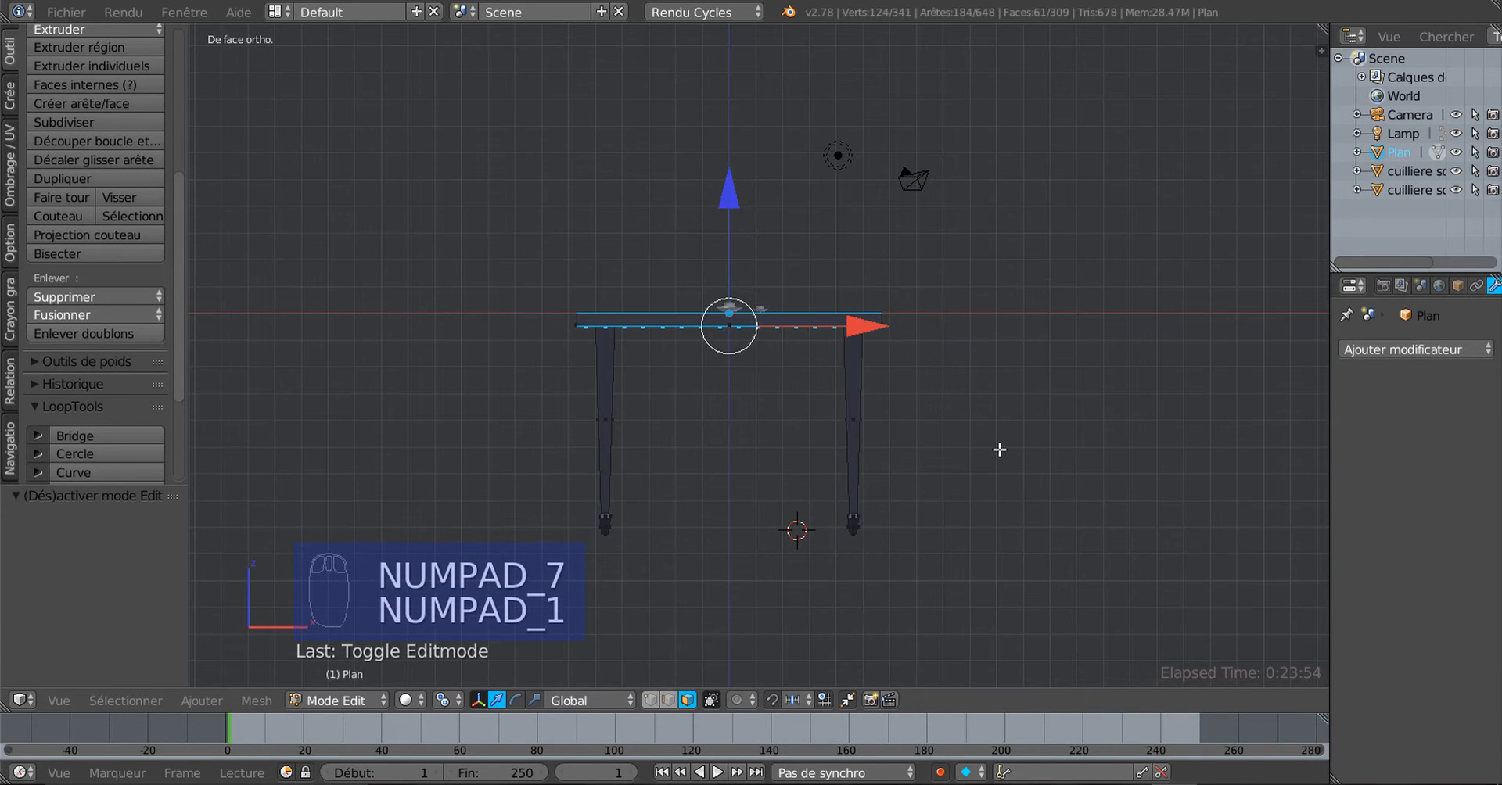
pyautogui.press('z')
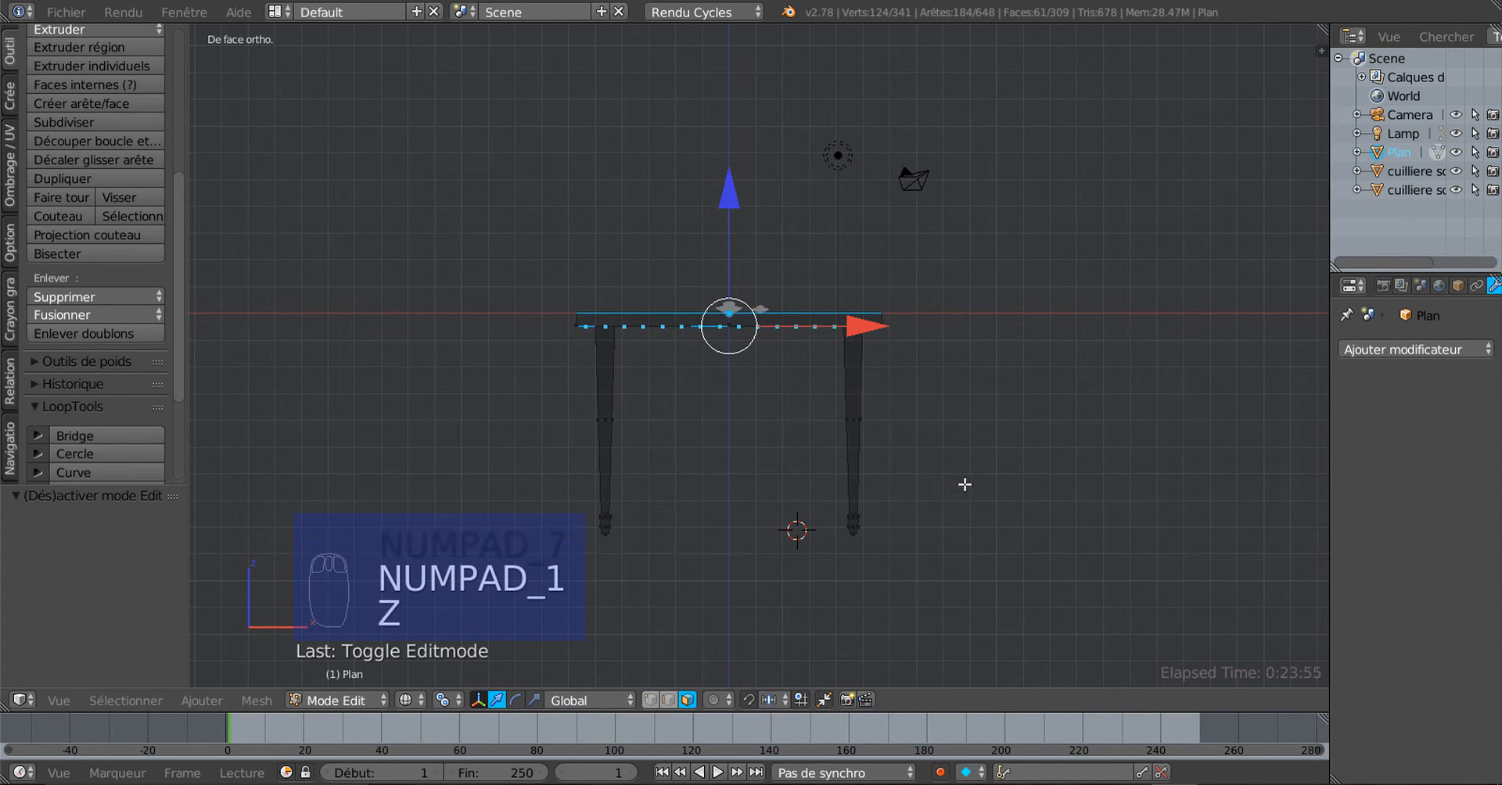
pyautogui.scroll(2, 958, 489)
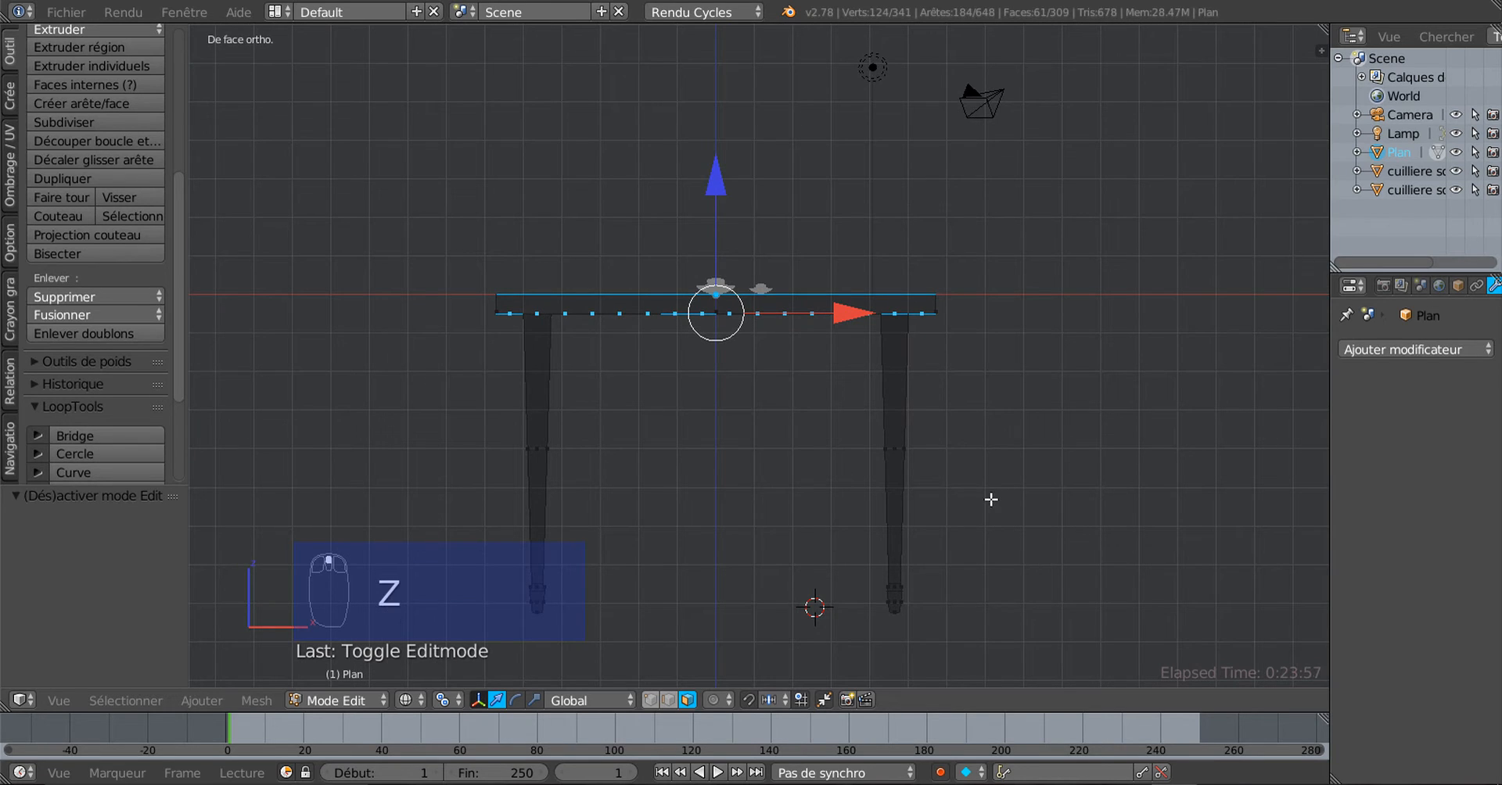
# Try to deselect the upper part of the tabletop with box and circle selection in face mode
pyautogui.press('b')
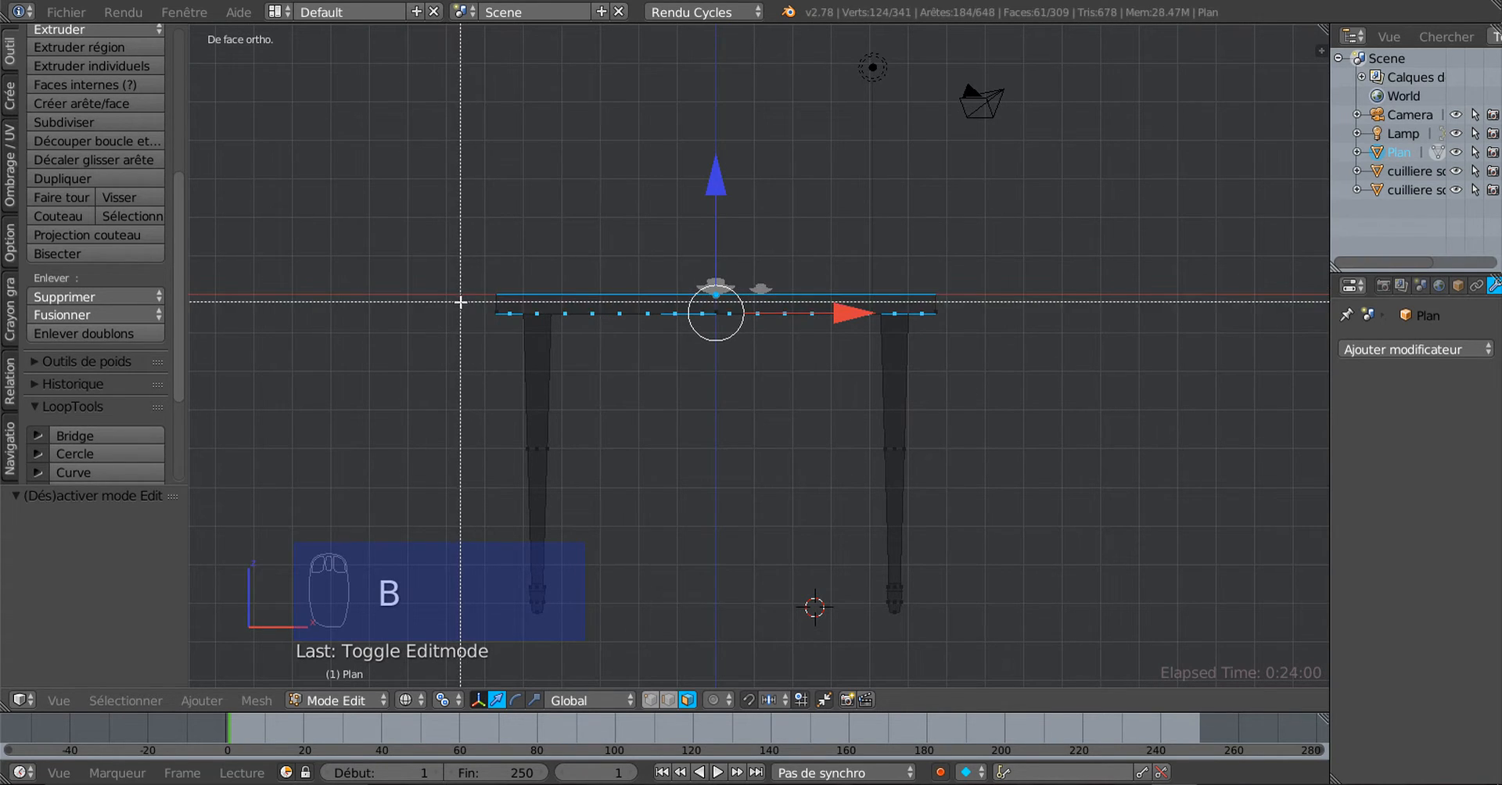
pyautogui.moveTo(459, 302); pyautogui.dragTo(1006, 284)
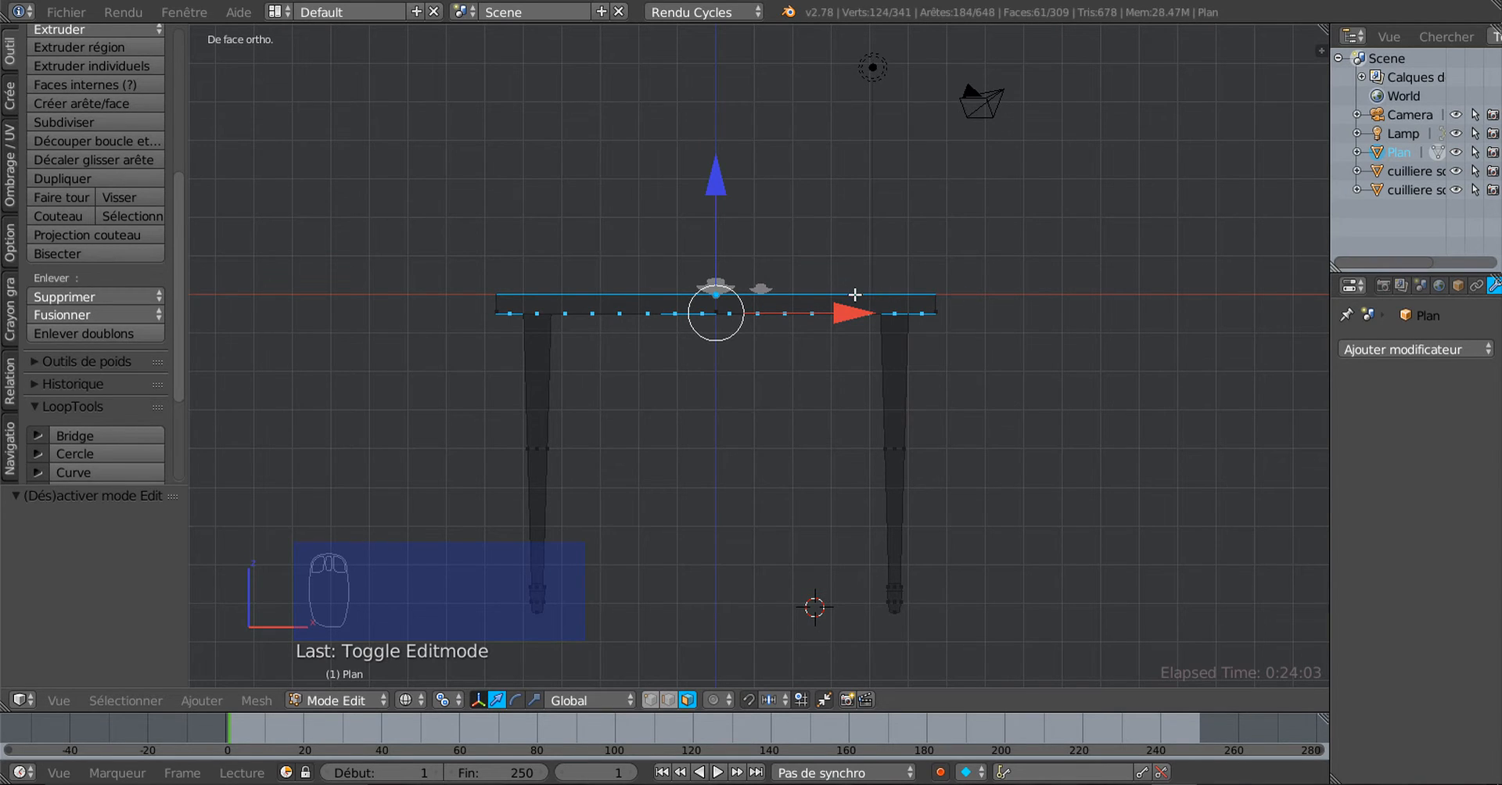
pyautogui.press('c')
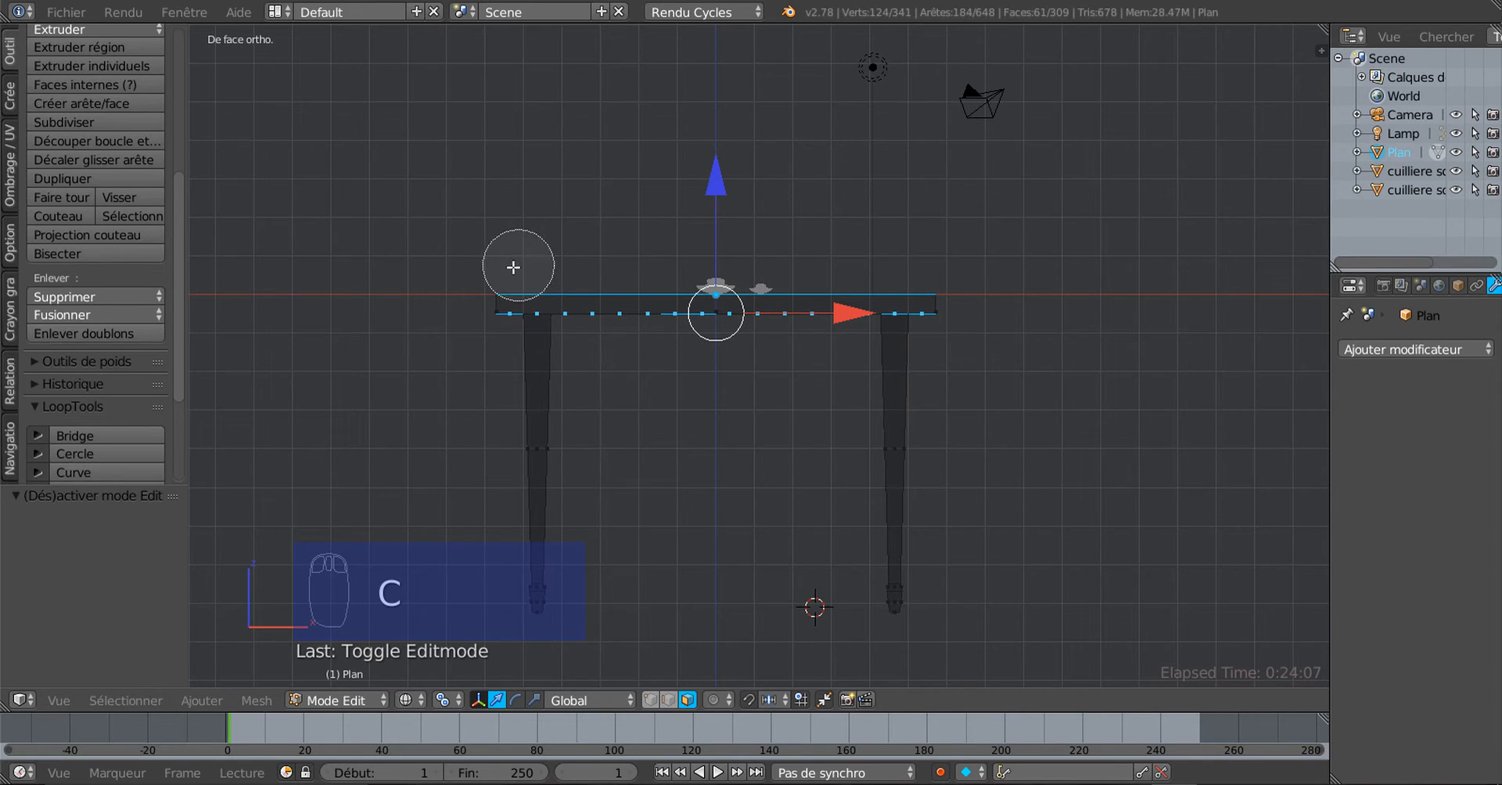
pyautogui.rightClick(692, 243)
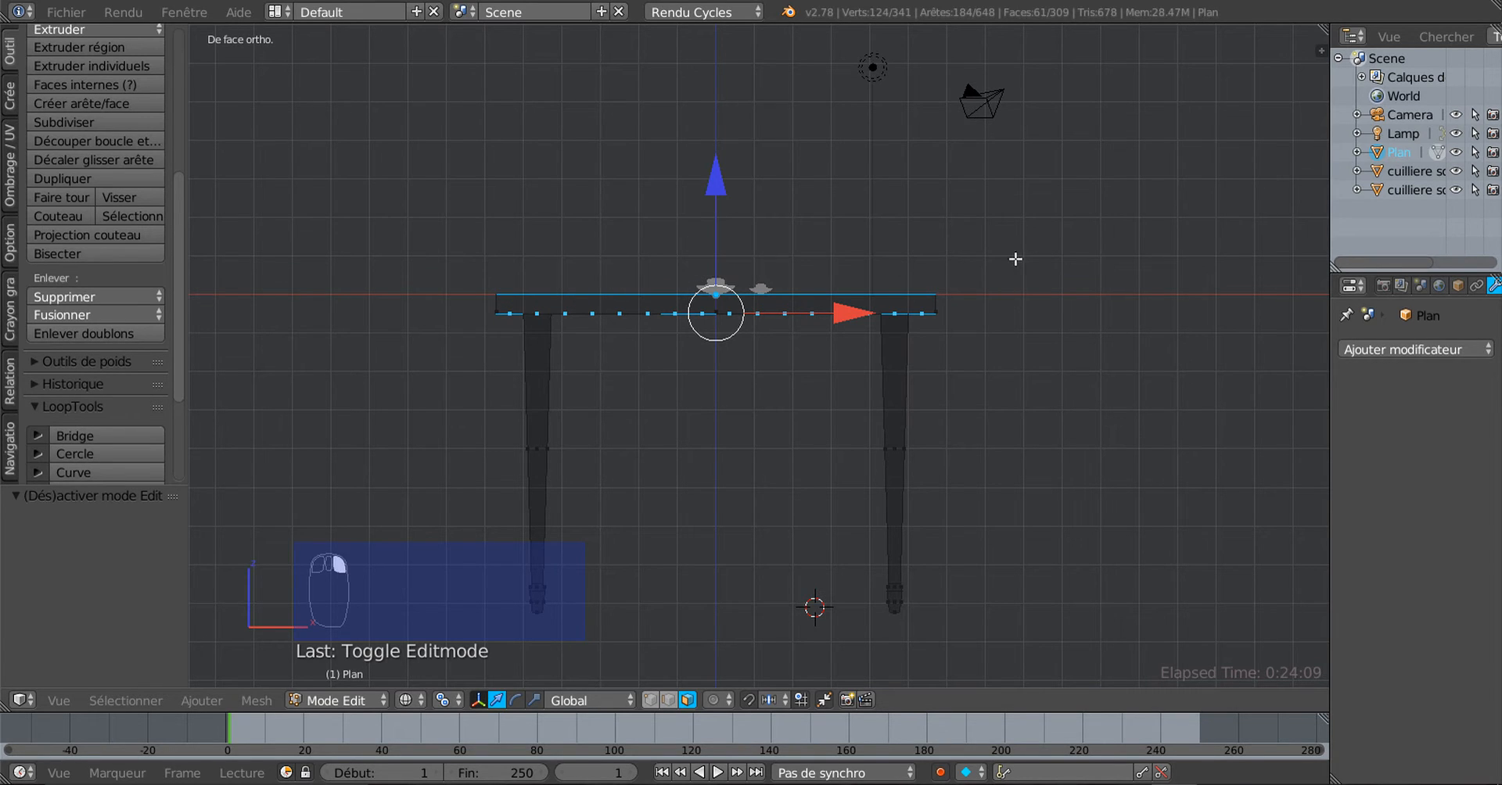
pyautogui.scroll(1, 1017, 295)
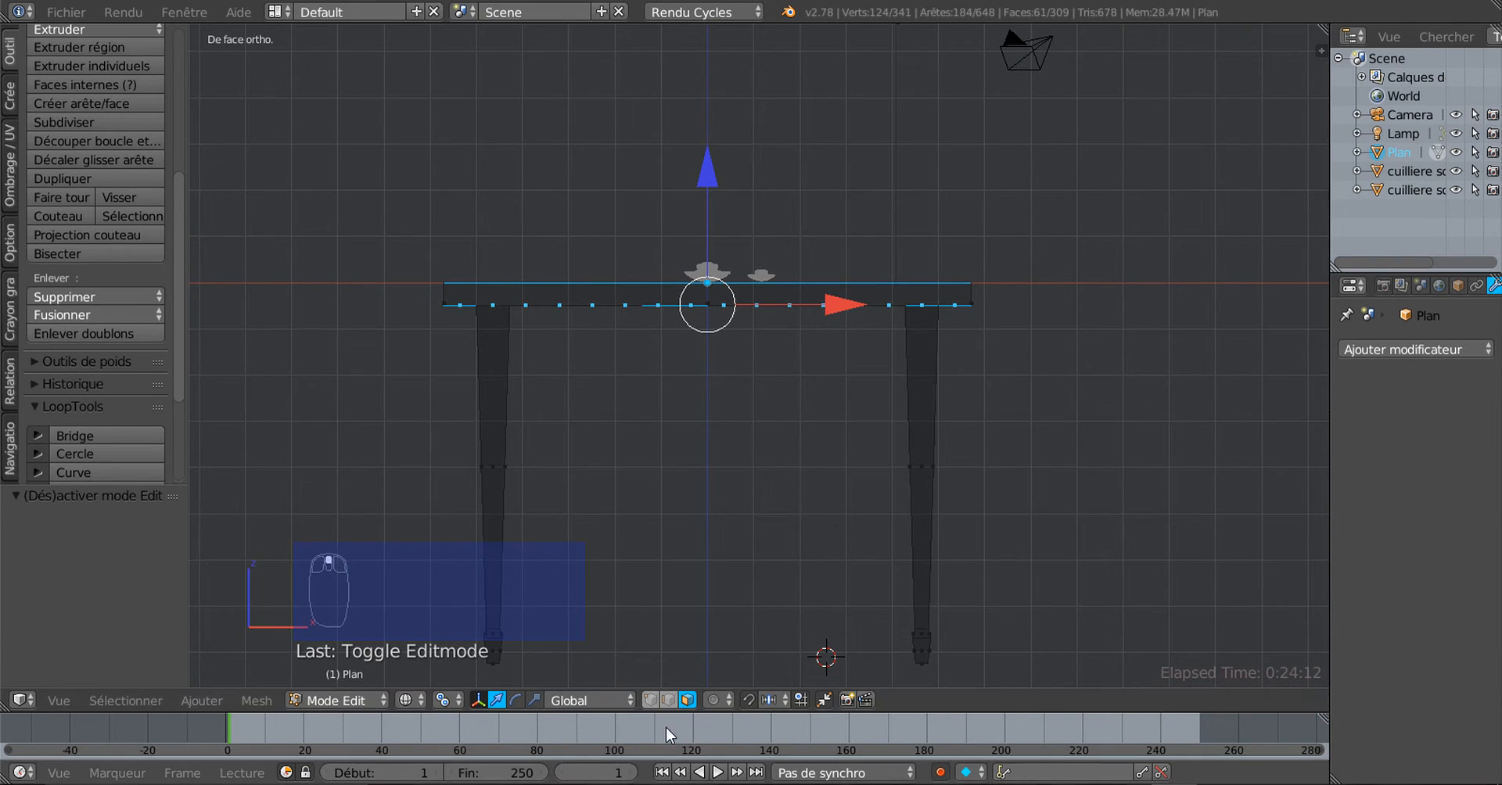
# Switch to vertex selection and deselect the tabletop's upper corner vertices with circle selection, keeping the underside border selected
pyautogui.click(650, 700)
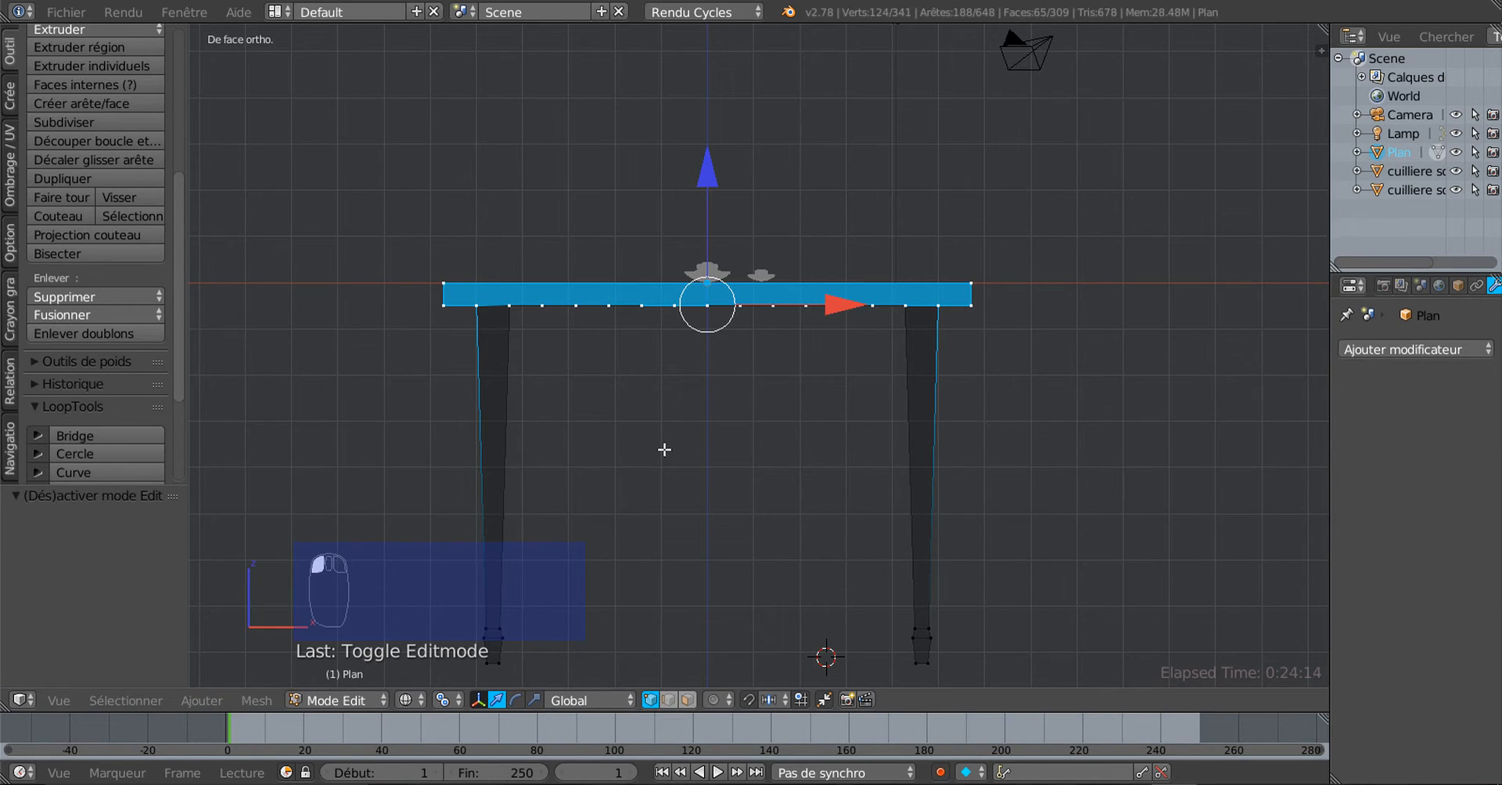
pyautogui.scroll(1, 664, 450)
pyautogui.press('c')
pyautogui.middleClick(382, 246)
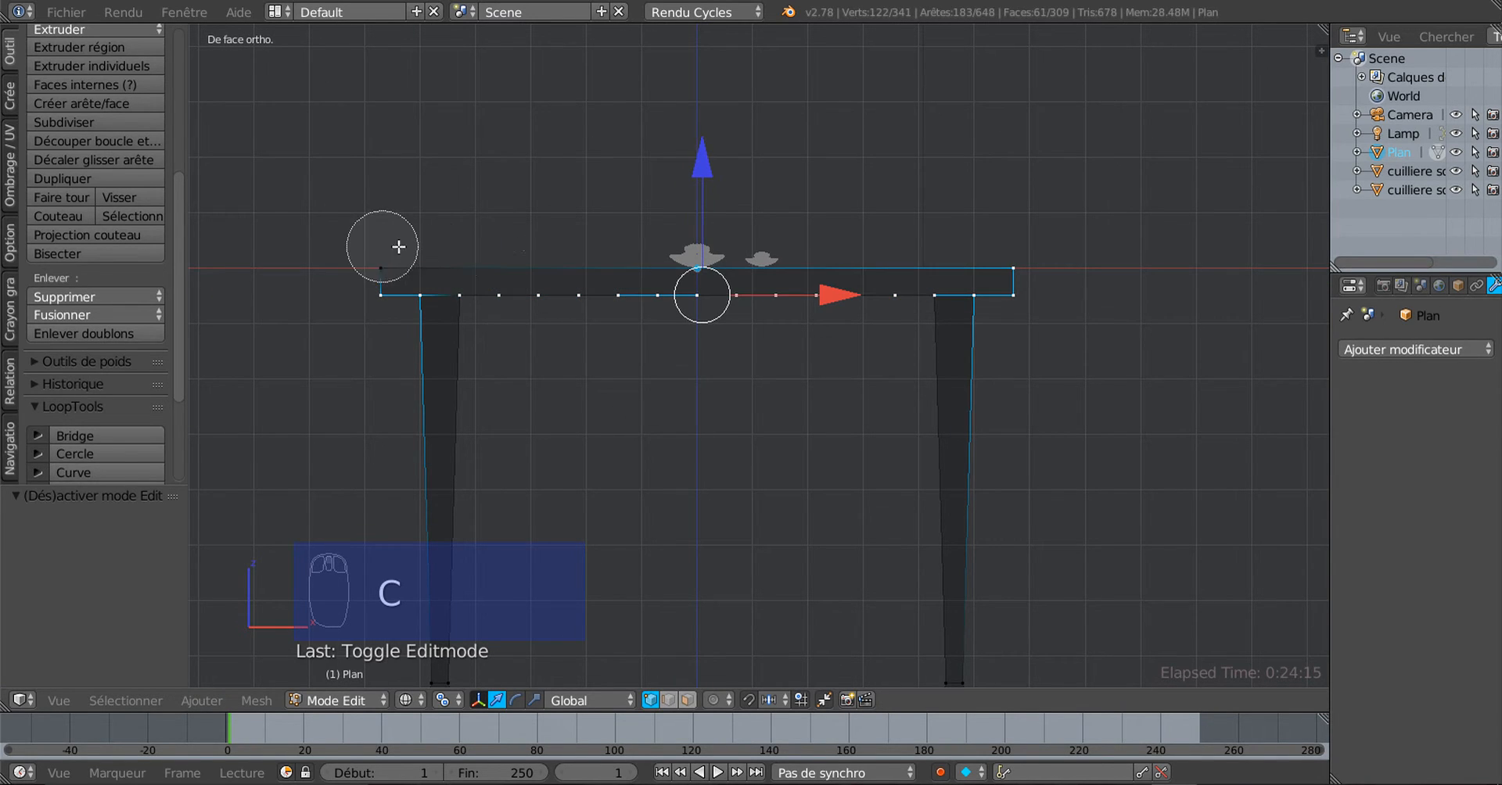
pyautogui.moveTo(399, 246)
pyautogui.mouseDown(button='middle')
pyautogui.moveTo(942, 258)
pyautogui.moveTo(1027, 245)
pyautogui.mouseUp(button='middle')
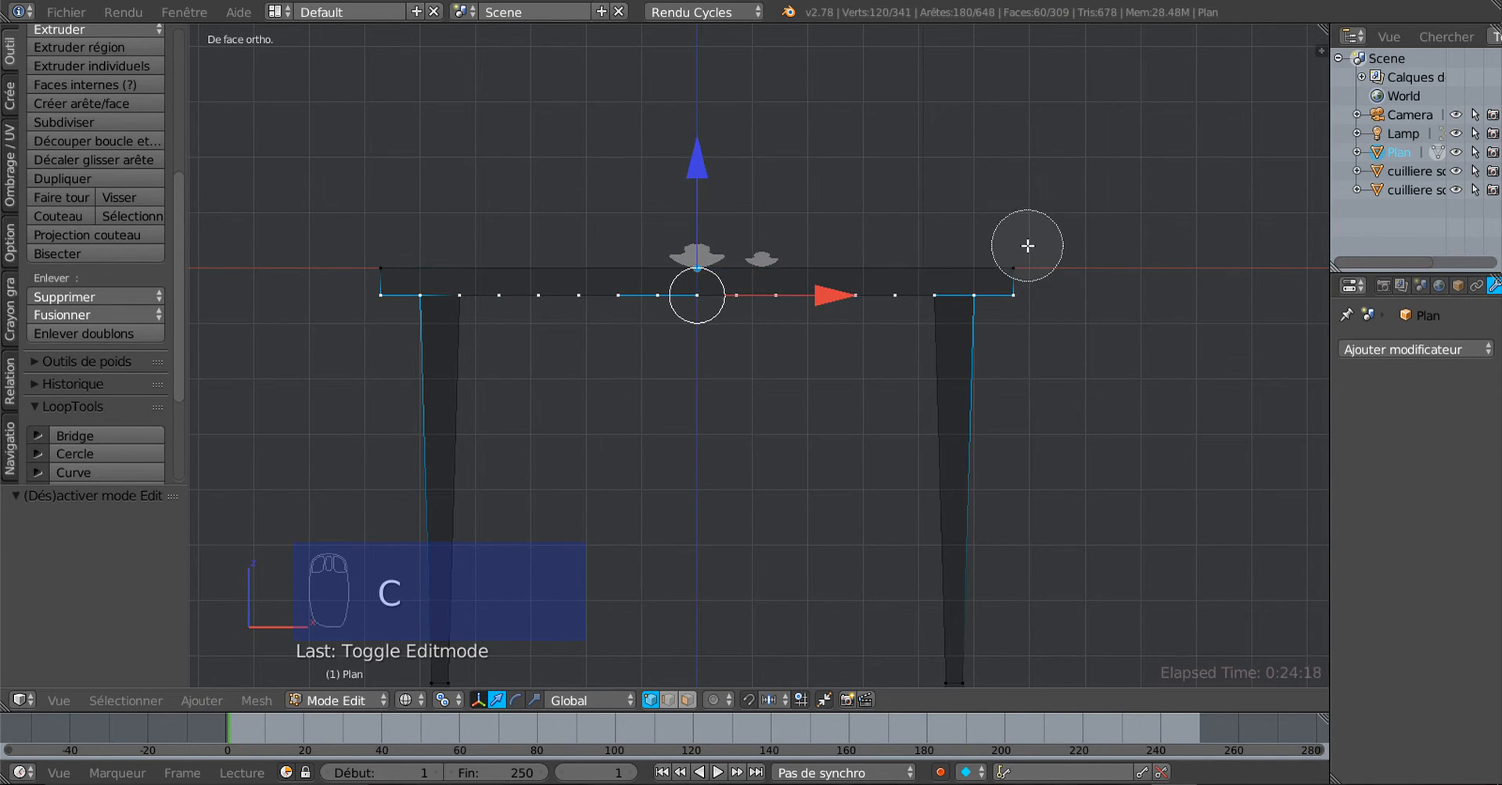
pyautogui.rightClick(1048, 305)
pyautogui.scroll(-2, 1062, 349)
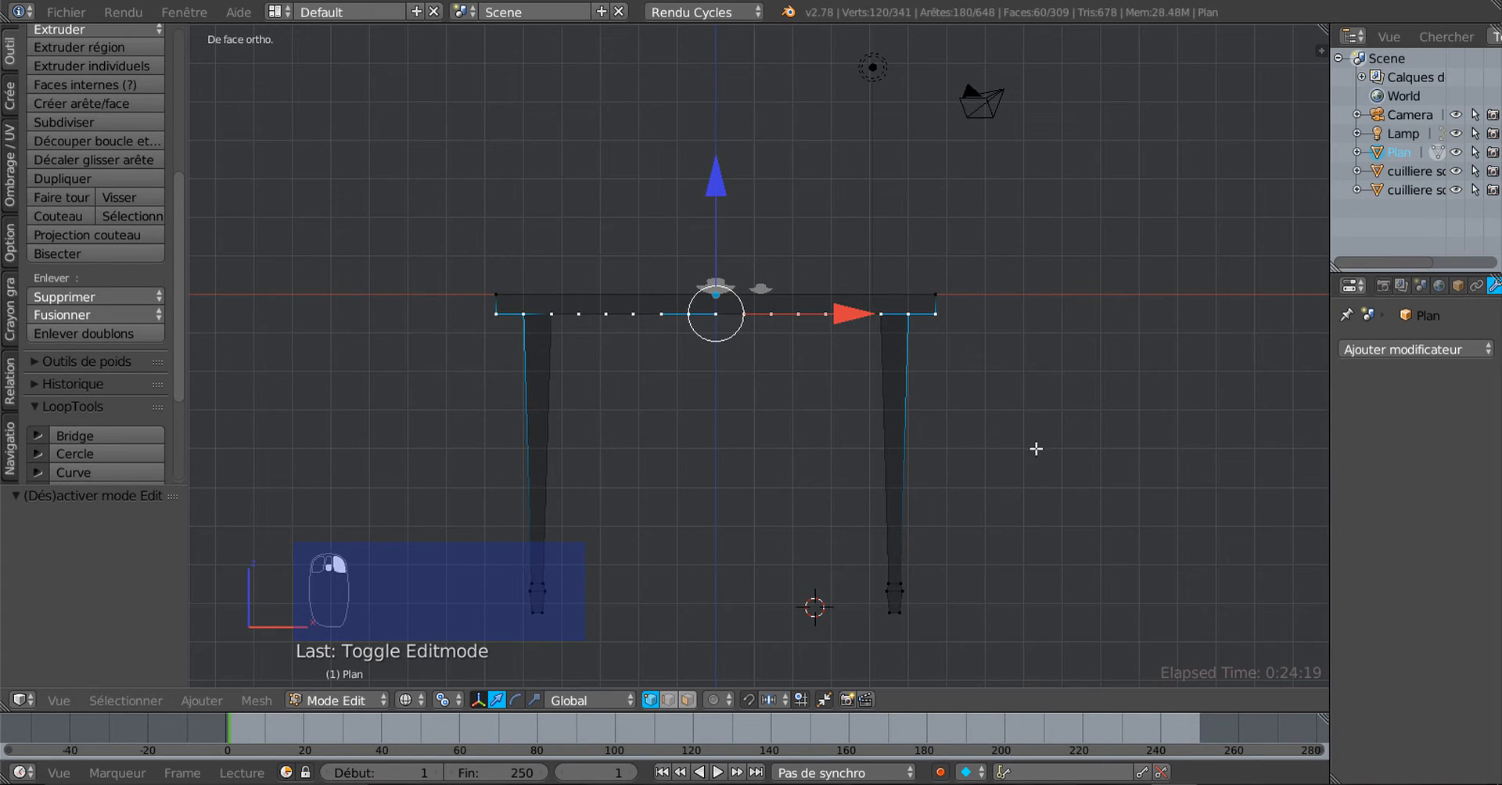
pyautogui.moveTo(1043, 443); pyautogui.dragTo(846, 386, button='middle')
pyautogui.scroll(2, 800, 408)
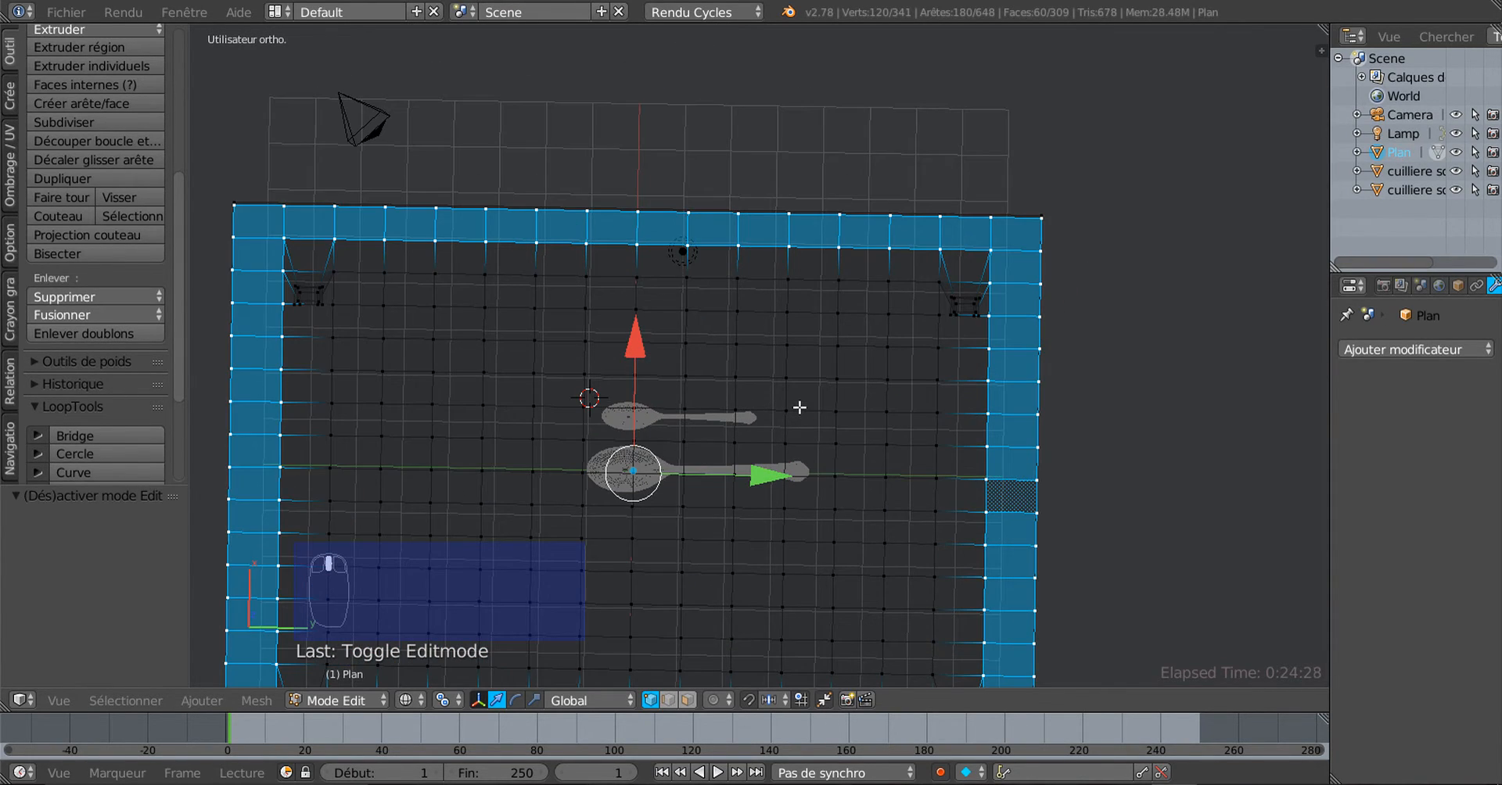
pyautogui.moveTo(737, 406); pyautogui.dragTo(911, 427, button='middle')
pyautogui.moveTo(881, 352)
pyautogui.mouseDown(button='middle')
pyautogui.moveTo(896, 373)
pyautogui.moveTo(889, 348)
pyautogui.mouseUp(button='middle')
pyautogui.moveTo(874, 288)
pyautogui.mouseDown(button='middle')
pyautogui.moveTo(916, 78)
pyautogui.moveTo(874, 298)
pyautogui.moveTo(884, 291)
pyautogui.mouseUp(button='middle')
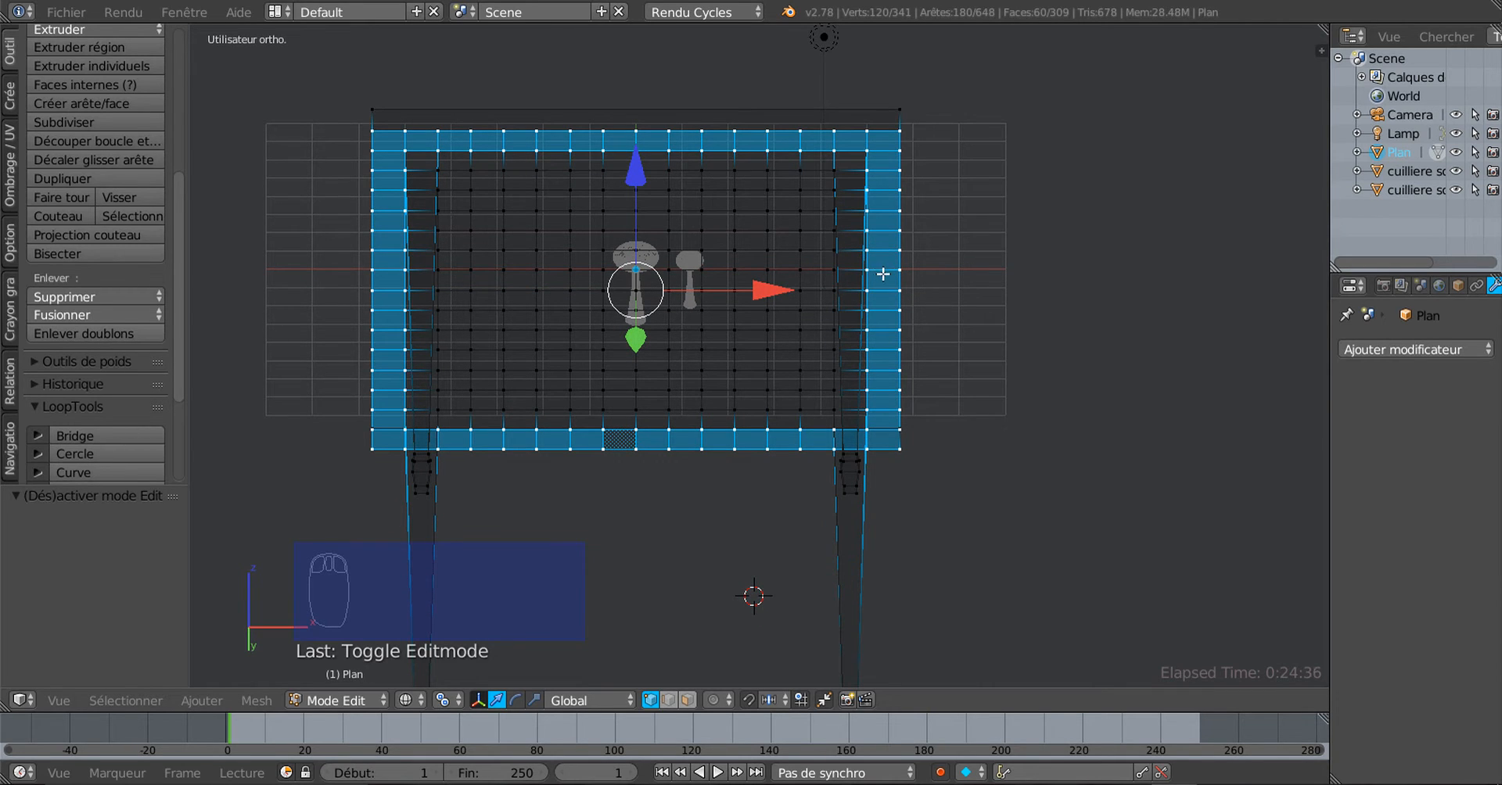
pyautogui.keyDown('shift'); pyautogui.rightClick(885, 150); pyautogui.keyUp('shift')
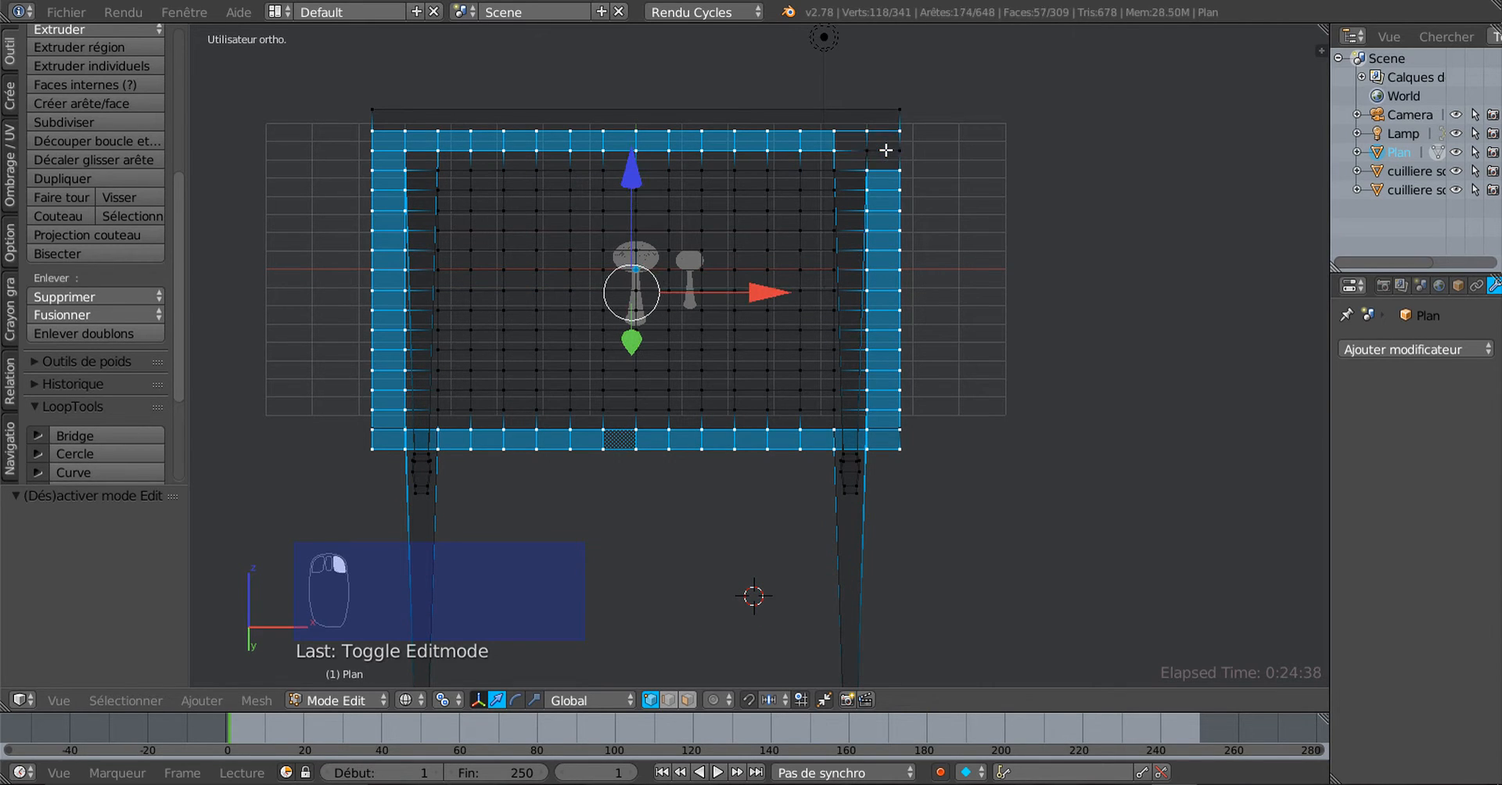
pyautogui.hotkey('ctrl', 'z')
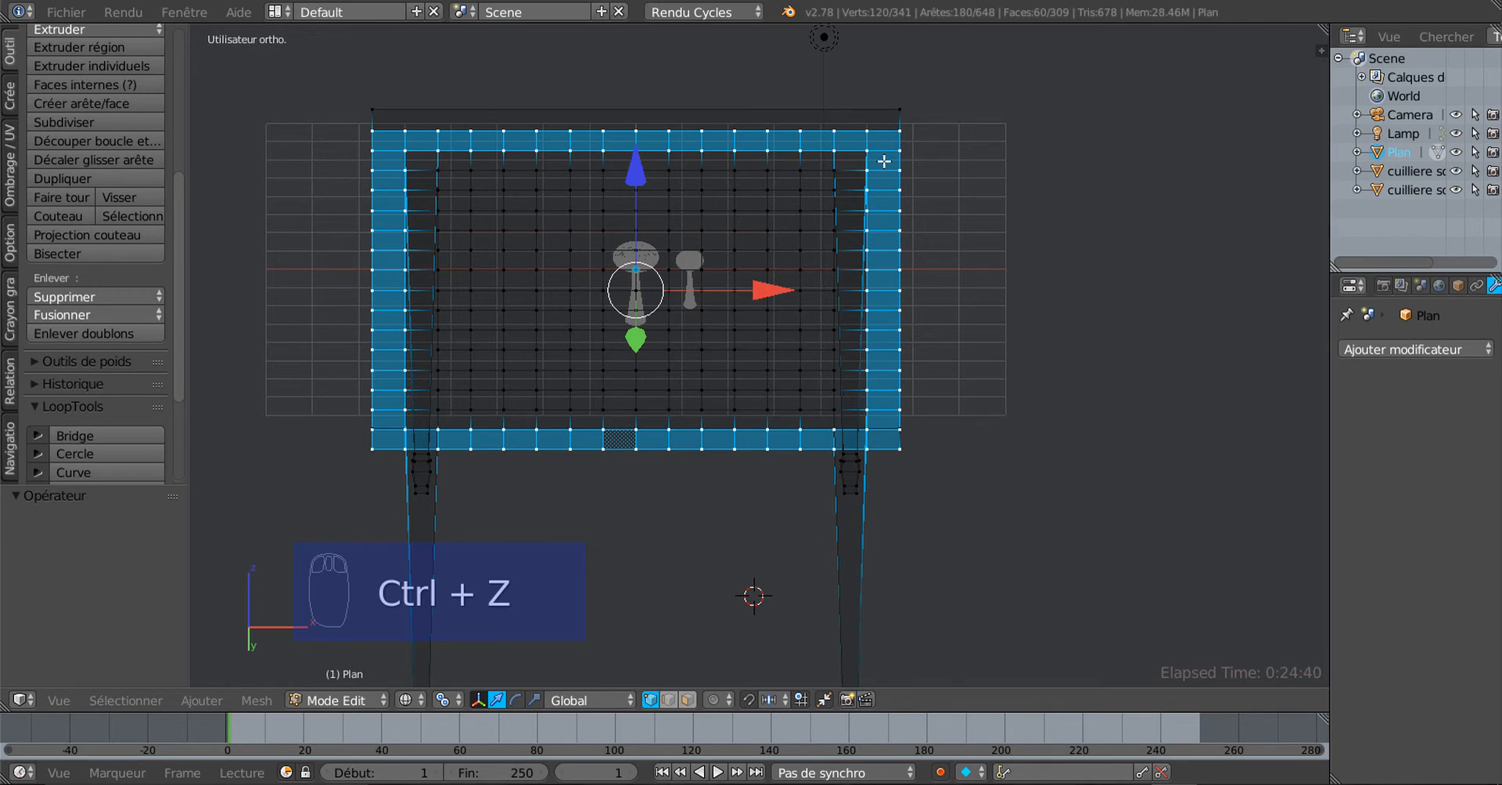
pyautogui.hotkey('ctrl', 'r')
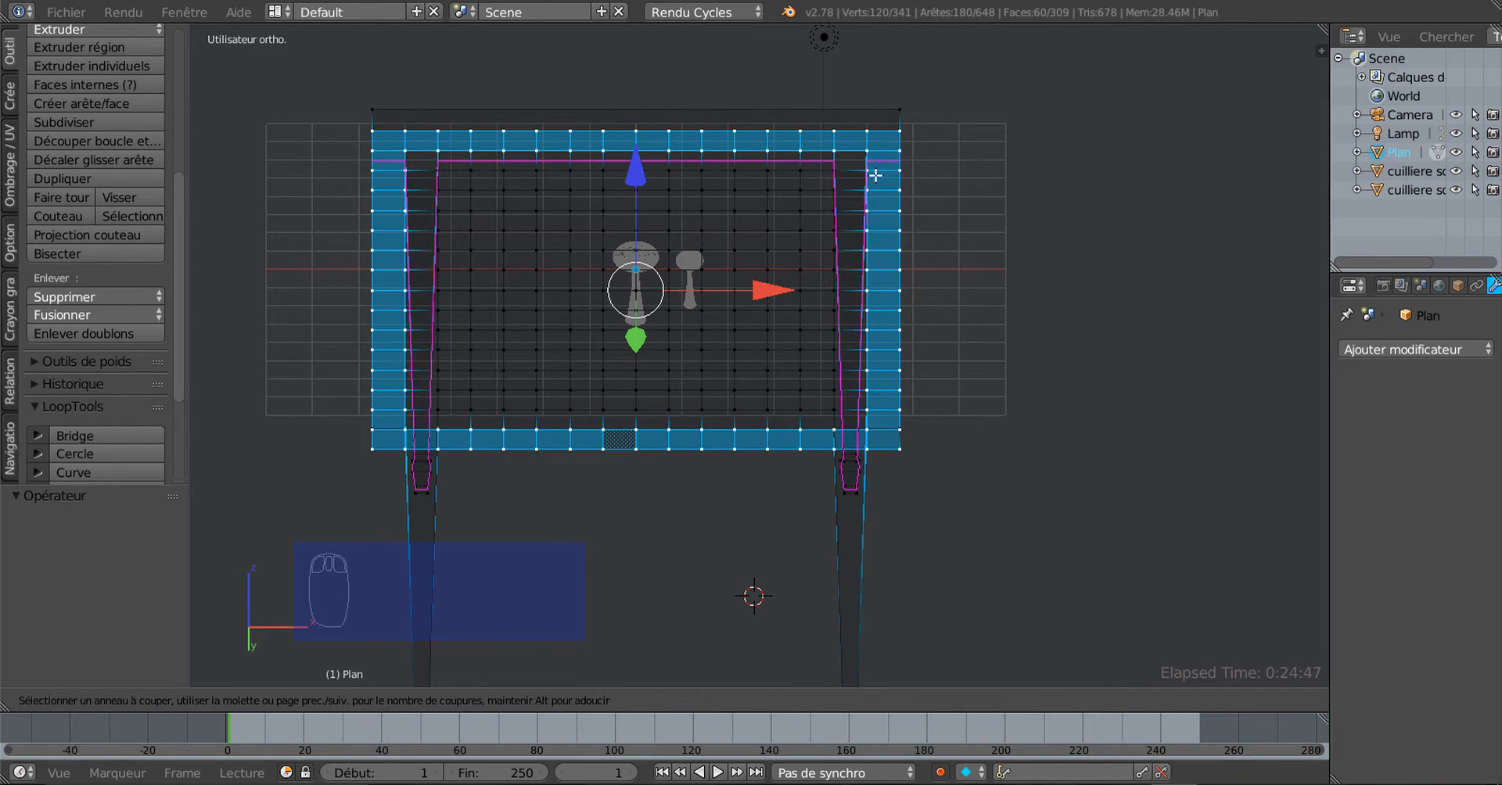
pyautogui.press('Escape')
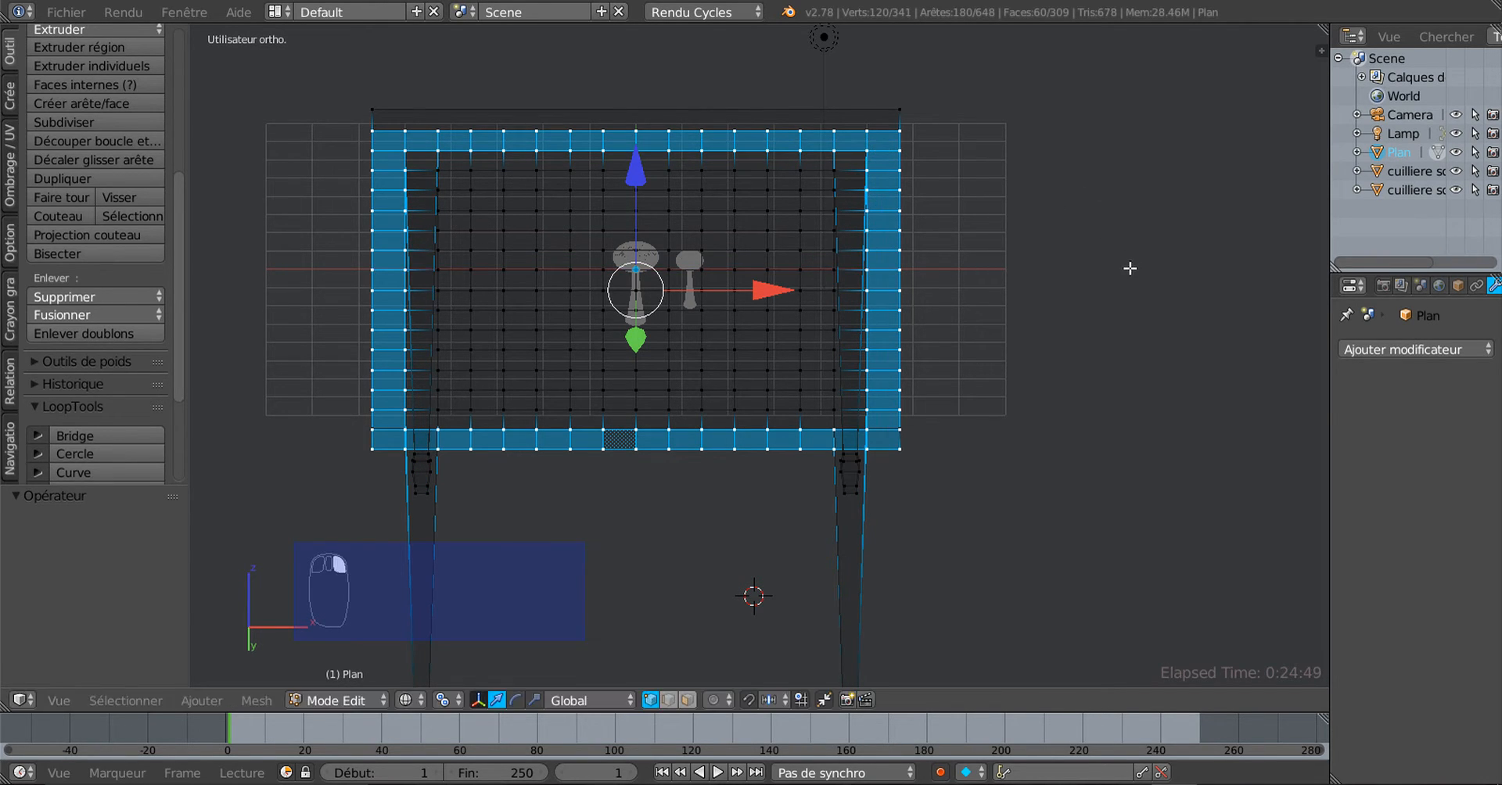
# Subdivide the selected underside border faces of the tabletop with 1 cut
pyautogui.moveTo(1114, 235)
pyautogui.mouseDown(button='middle')
pyautogui.moveTo(1117, 195)
pyautogui.moveTo(1130, 292)
pyautogui.moveTo(1135, 226)
pyautogui.mouseUp(button='middle')
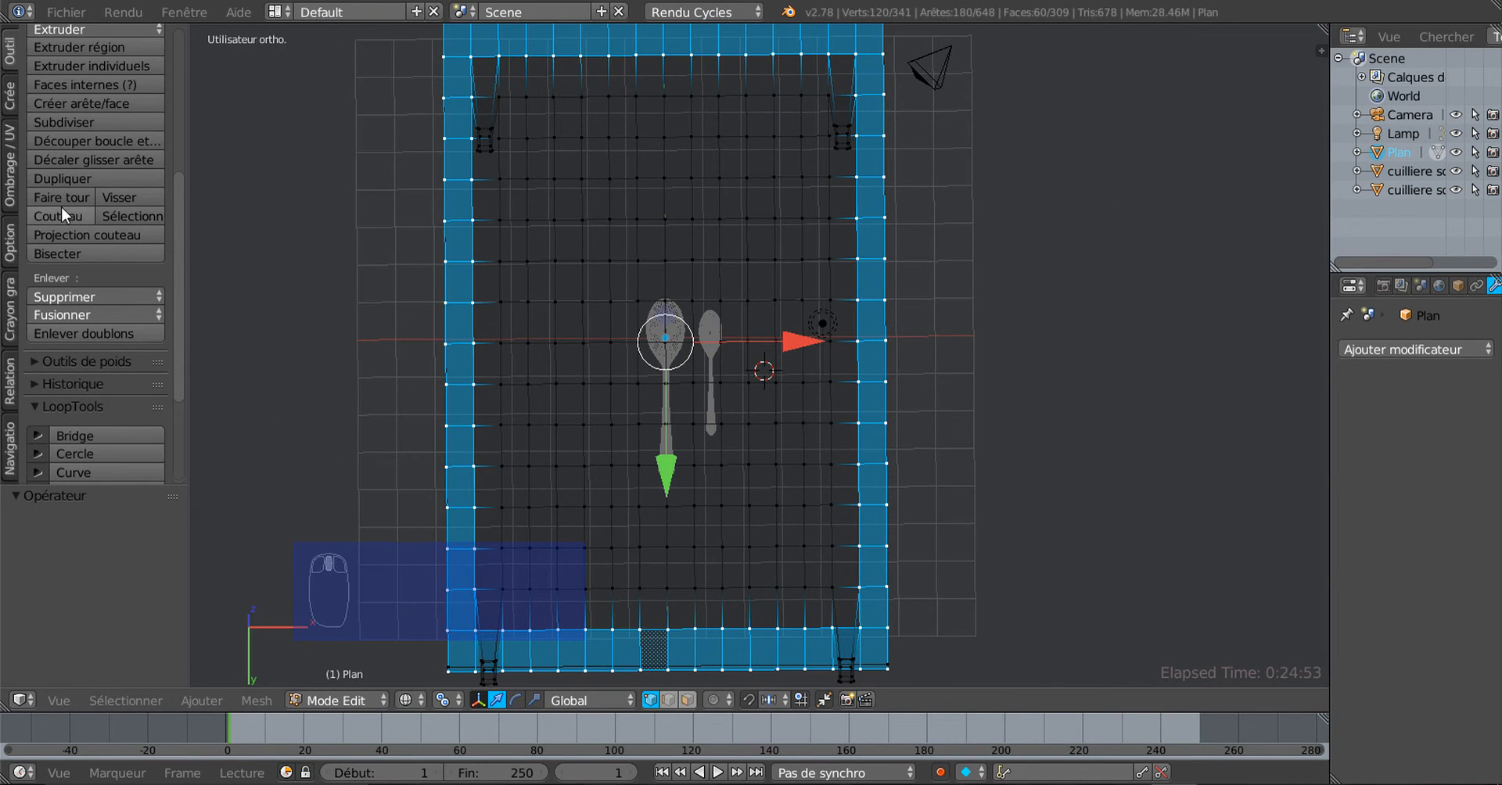
pyautogui.click(50, 118)
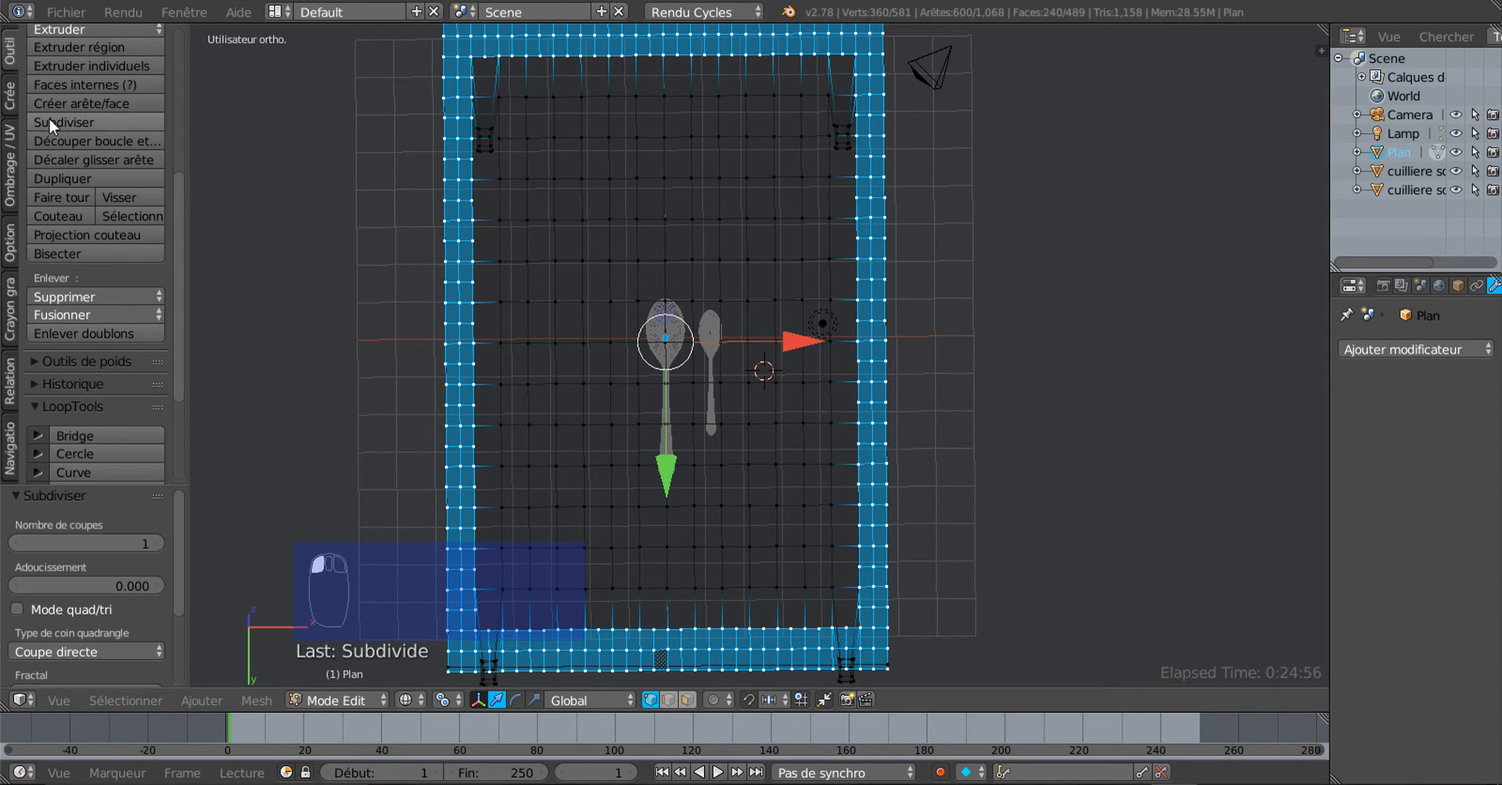
pyautogui.moveTo(974, 314); pyautogui.dragTo(975, 323, button='middle')
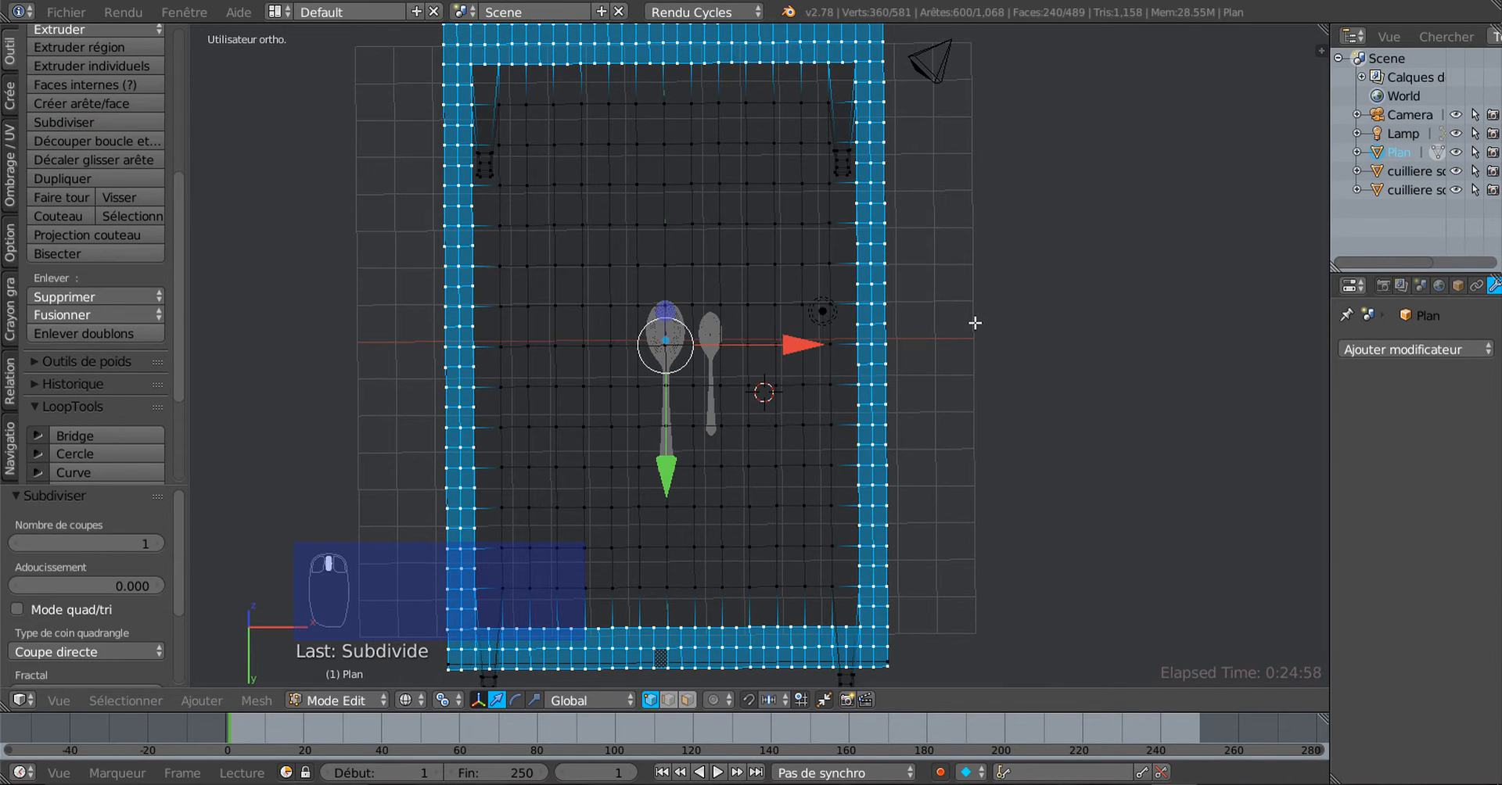
# Switch to face selection and deselect the outermost row of border faces along both long edges and one short edge
pyautogui.moveTo(856, 145); pyautogui.dragTo(852, 234, button='middle')
pyautogui.scroll(3, 884, 184)
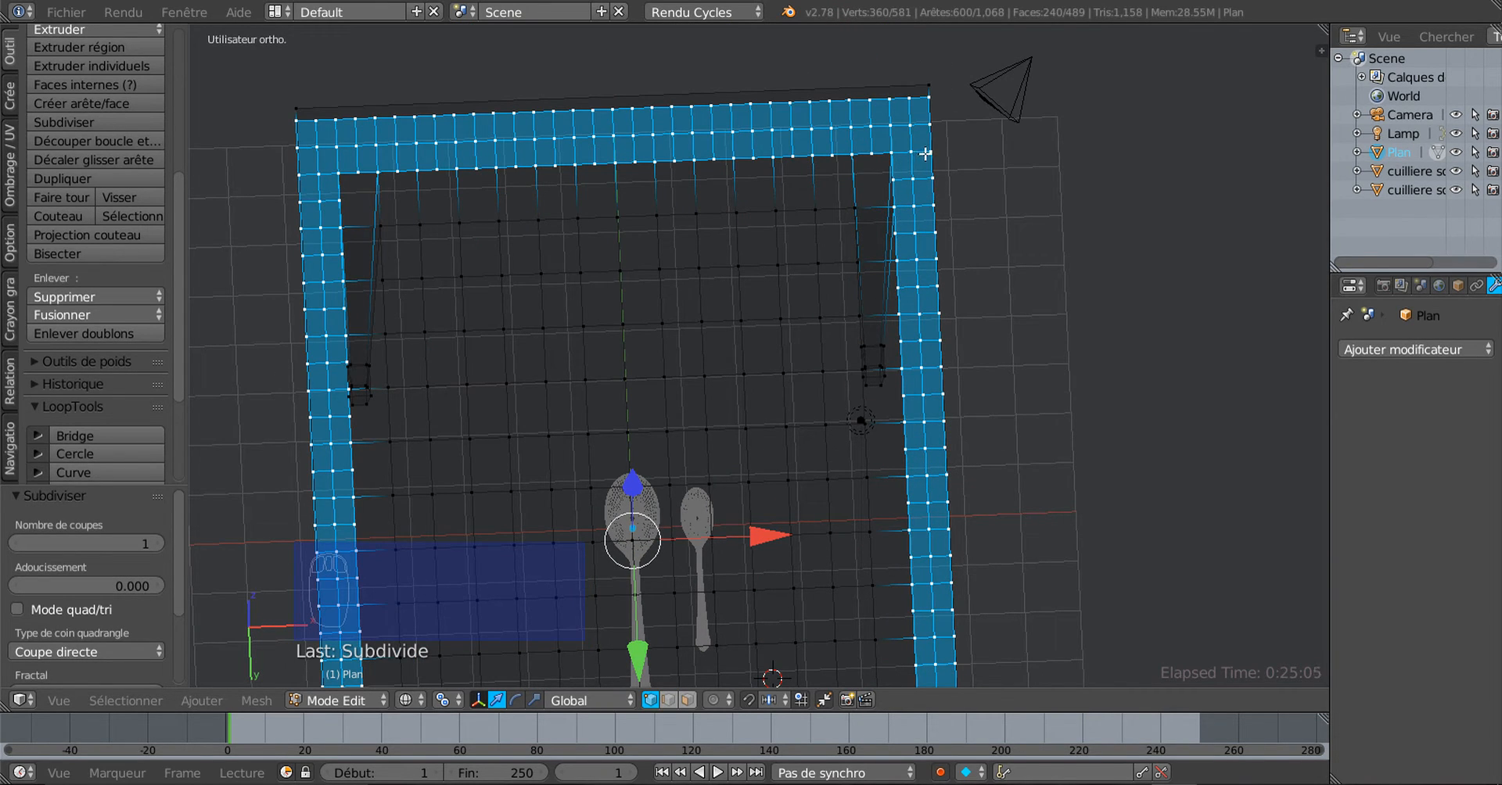
pyautogui.keyDown('shift'); pyautogui.click(925, 153); pyautogui.keyUp('shift')
pyautogui.hotkey('ctrl', 'z')
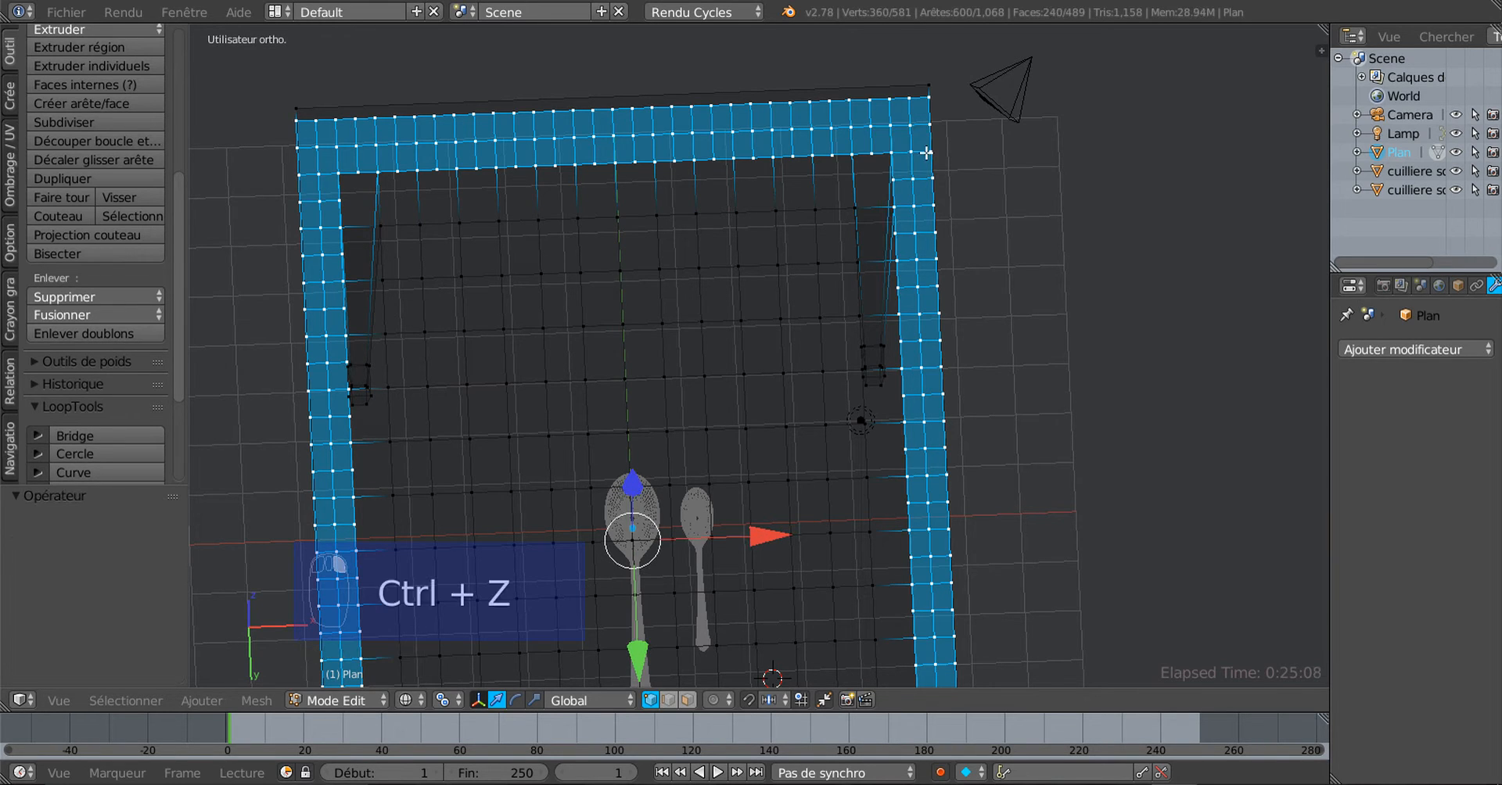
pyautogui.click(688, 700)
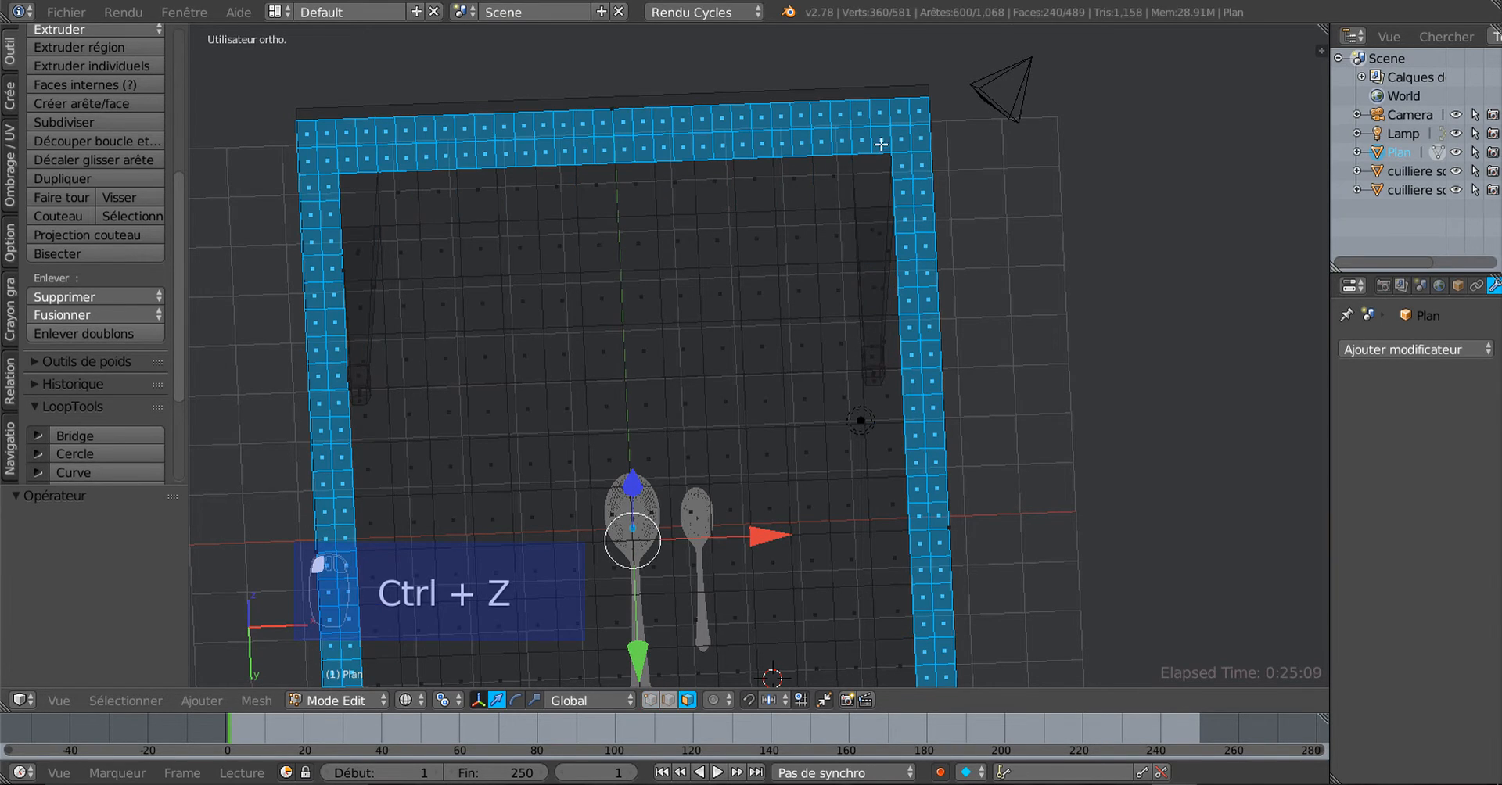
pyautogui.keyDown('alt'); pyautogui.keyDown('shift'); pyautogui.rightClick(922, 123); pyautogui.keyUp('shift'); pyautogui.keyUp('alt')
pyautogui.keyDown('alt'); pyautogui.keyDown('shift'); pyautogui.rightClick(892, 117); pyautogui.keyUp('shift'); pyautogui.keyUp('alt')
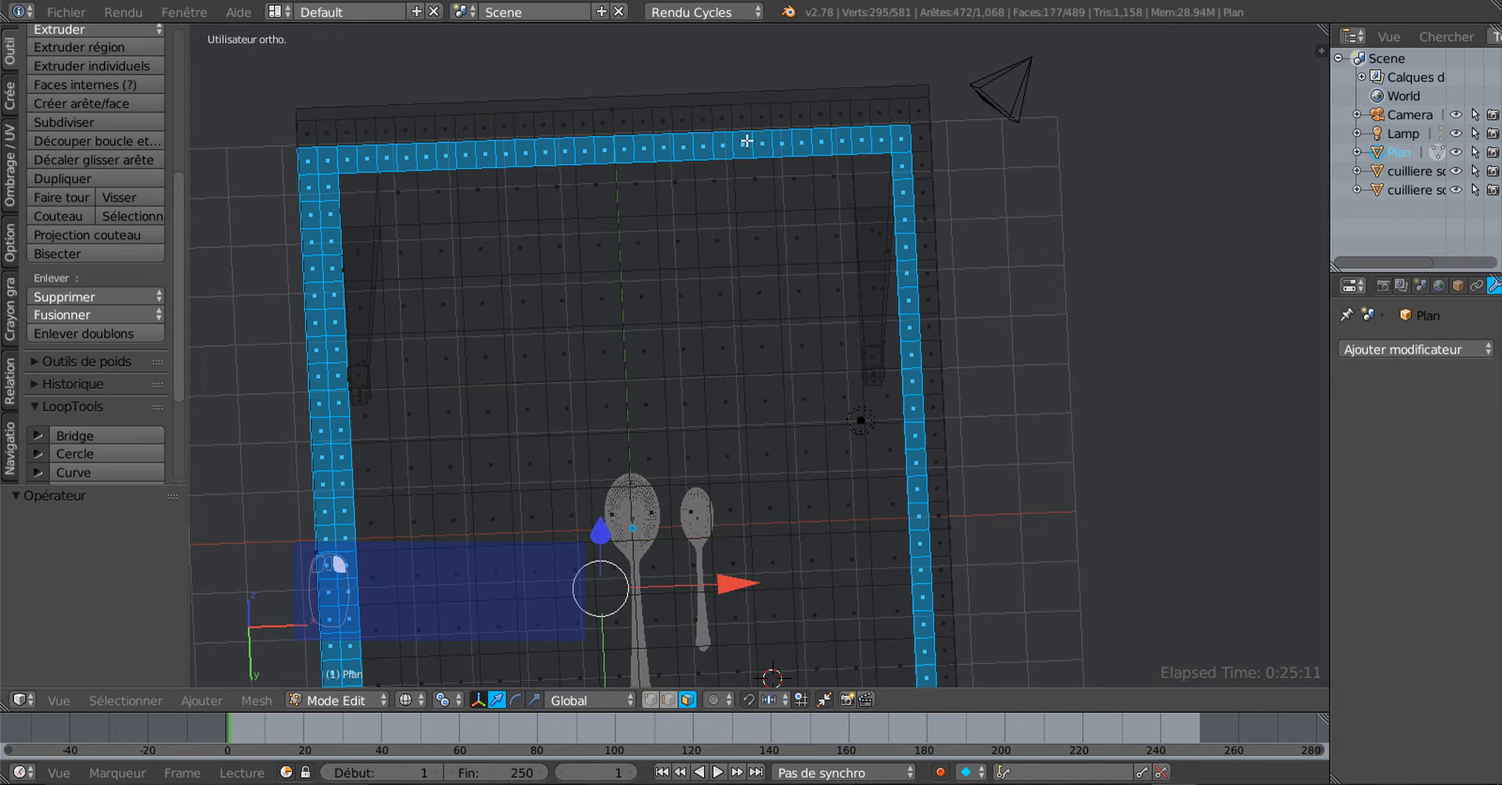
pyautogui.keyDown('alt'); pyautogui.keyDown('shift'); pyautogui.rightClick(309, 172); pyautogui.keyUp('shift'); pyautogui.keyUp('alt')
# Deselect the outermost row of border faces along the tabletop's remaining short edge
pyautogui.moveTo(550, 302); pyautogui.dragTo(691, 469, button='middle')
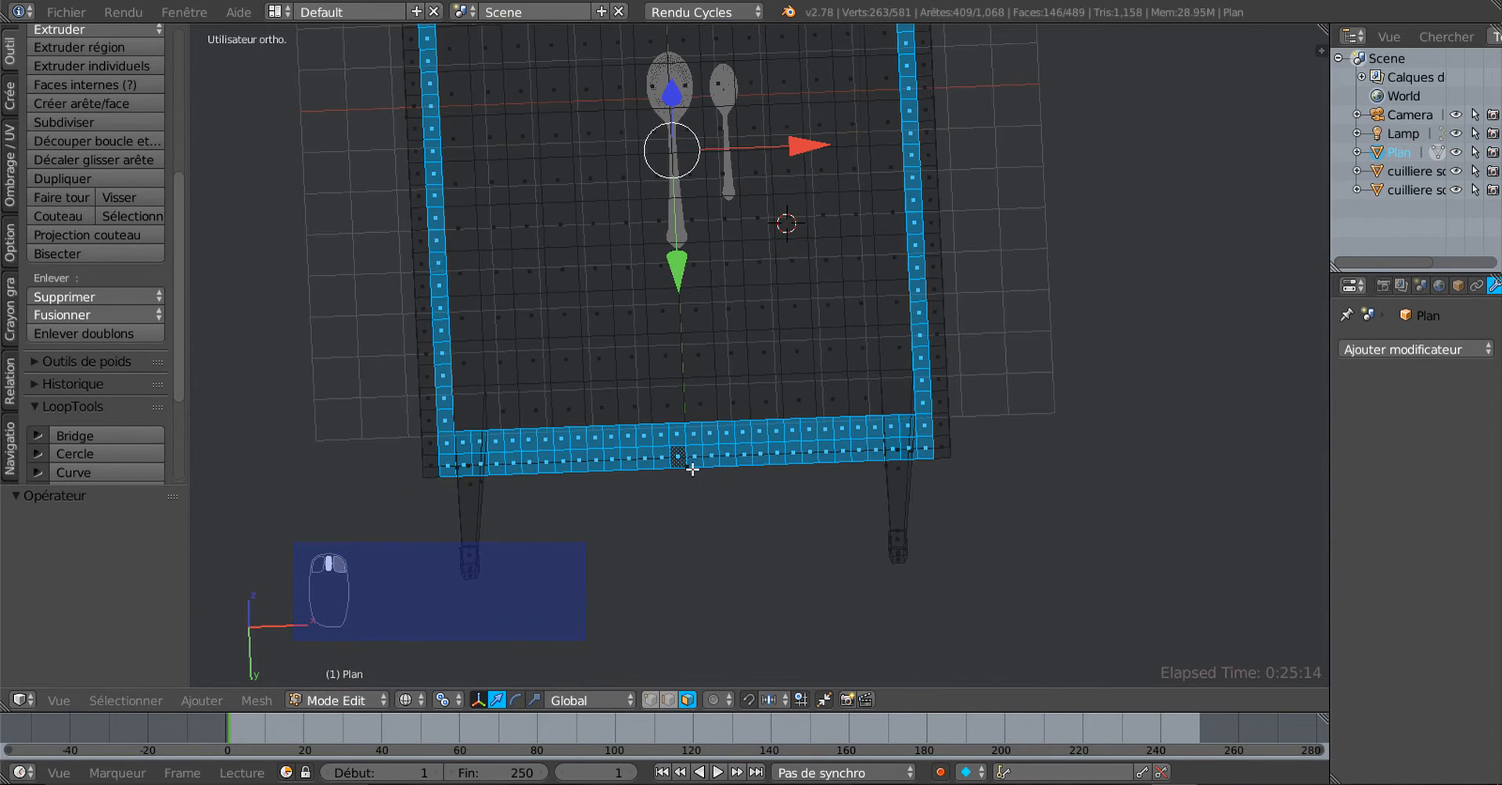
pyautogui.keyDown('shift'); pyautogui.rightClick(768, 449); pyautogui.keyUp('shift')
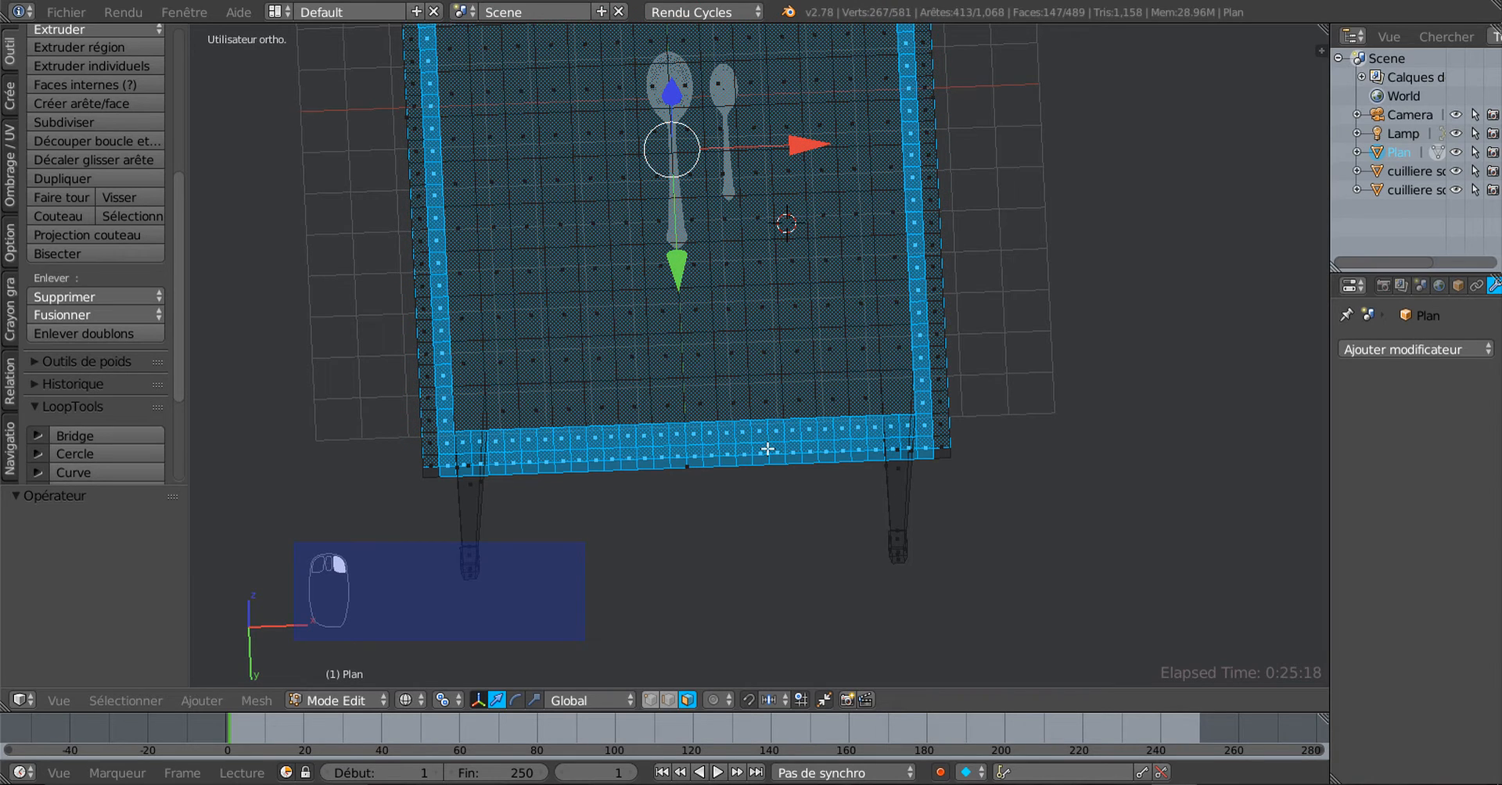
pyautogui.hotkey('ctrl', 'z')
pyautogui.moveTo(785, 519); pyautogui.dragTo(801, 463, button='middle')
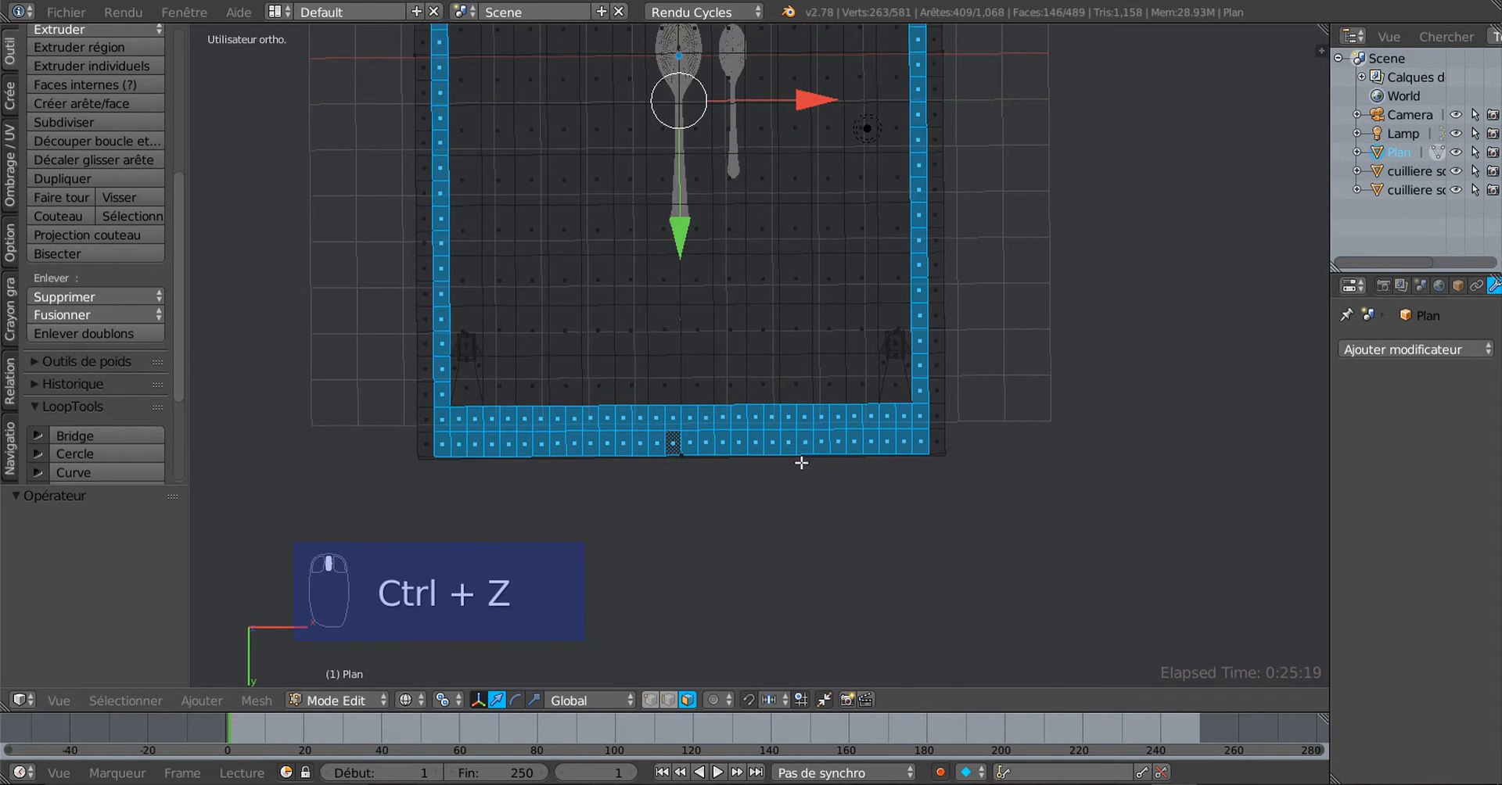
pyautogui.scroll(2, 801, 463)
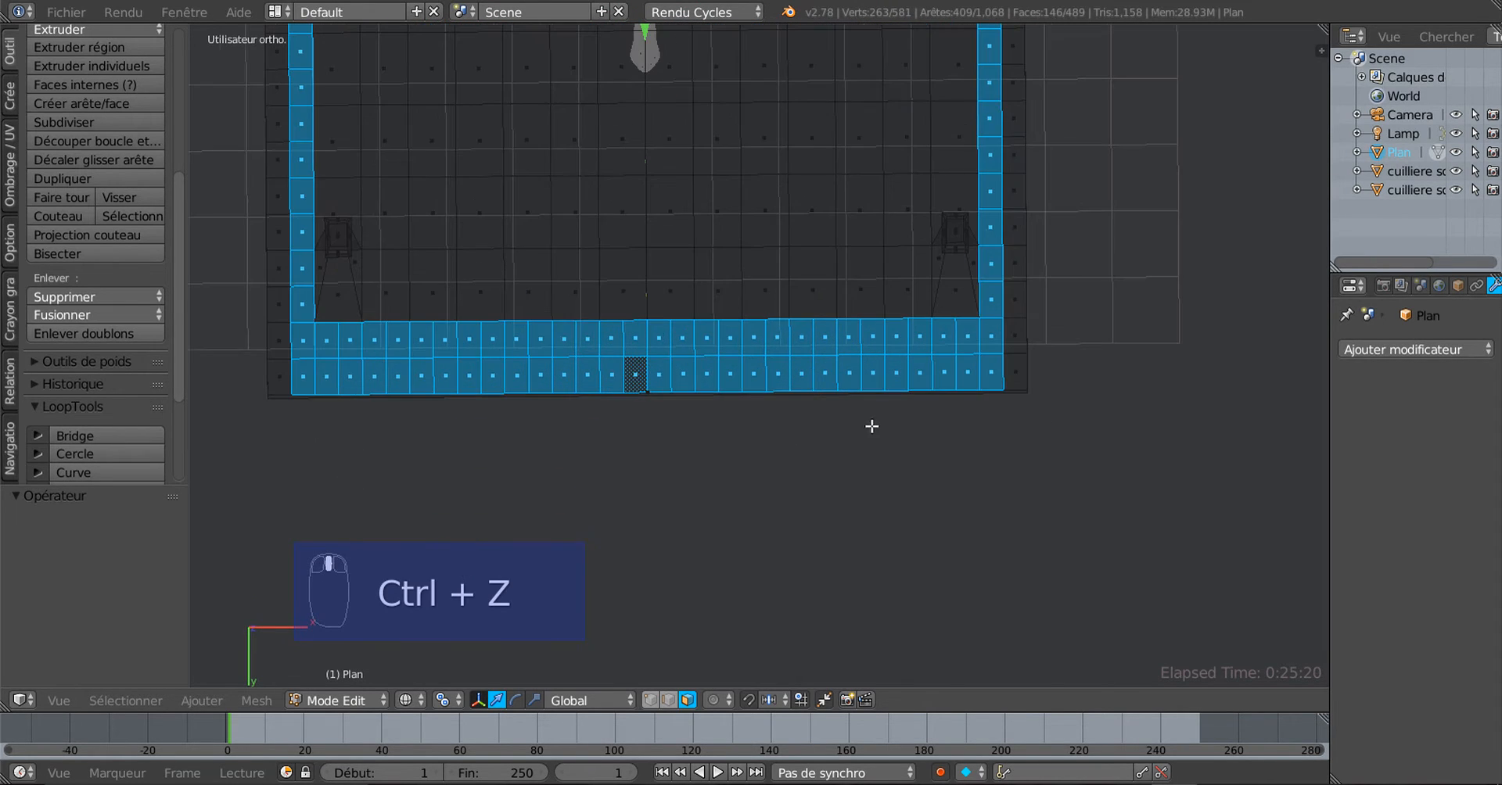
pyautogui.keyDown('alt'); pyautogui.keyDown('shift'); pyautogui.rightClick(977, 380); pyautogui.keyUp('shift'); pyautogui.keyUp('alt')
# Return to solid shading, extrude the inner ring of underside faces and move it -0.447 along Z to form an apron
pyautogui.moveTo(976, 383)
pyautogui.mouseDown(button='middle')
pyautogui.moveTo(993, 376)
pyautogui.moveTo(949, 550)
pyautogui.moveTo(972, 570)
pyautogui.moveTo(858, 523)
pyautogui.moveTo(922, 517)
pyautogui.moveTo(747, 524)
pyautogui.moveTo(857, 498)
pyautogui.moveTo(812, 500)
pyautogui.moveTo(838, 507)
pyautogui.mouseUp(button='middle')
pyautogui.press('z')
pyautogui.press('e')
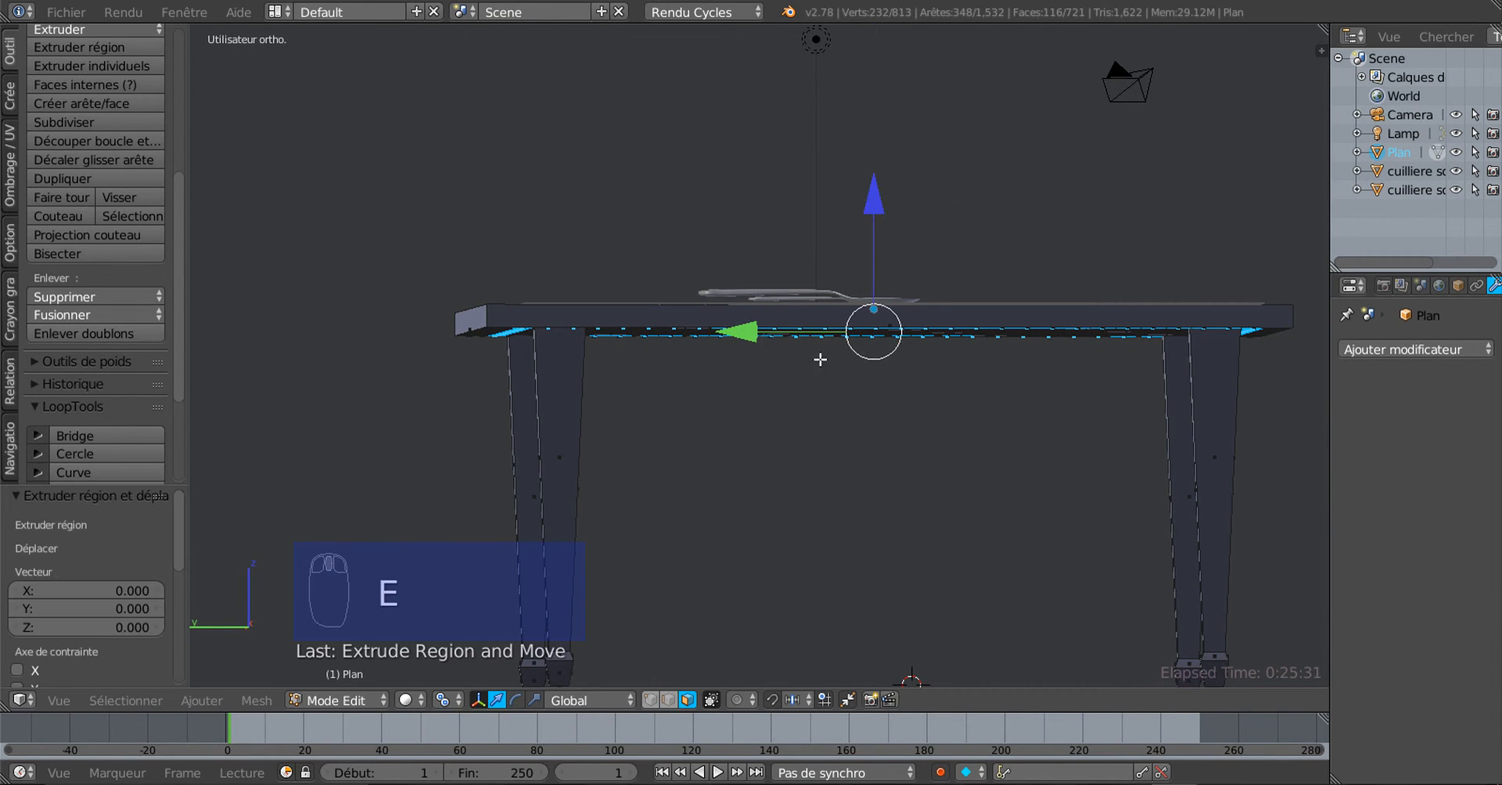
pyautogui.moveTo(873, 202); pyautogui.dragTo(873, 225)
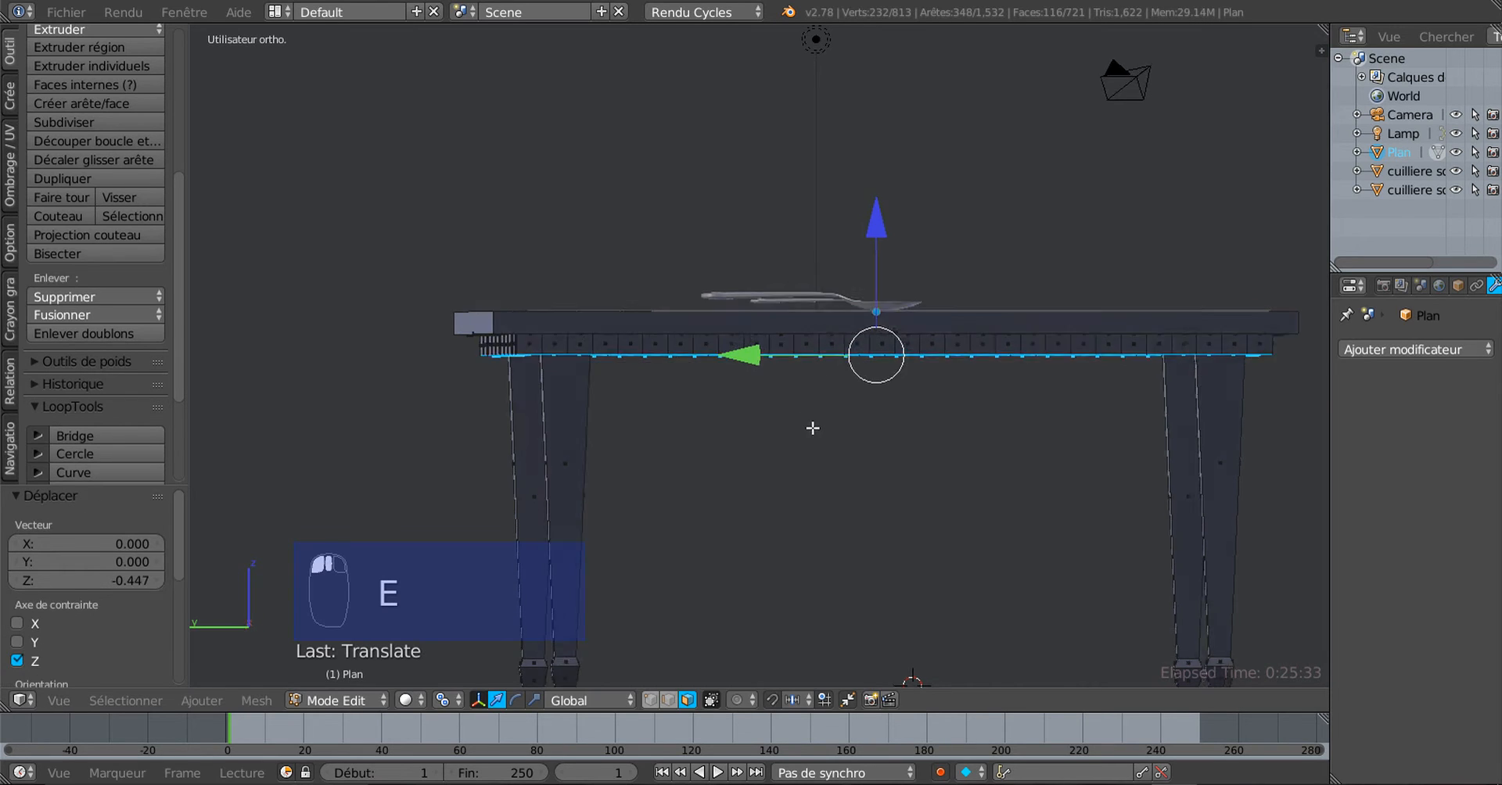
# Check the extruded apron outside Edit Mode, return to editing in front view and deselect all of the table's faces
pyautogui.moveTo(811, 430); pyautogui.dragTo(727, 449, button='middle')
pyautogui.press('Tab')
pyautogui.press('Tab')
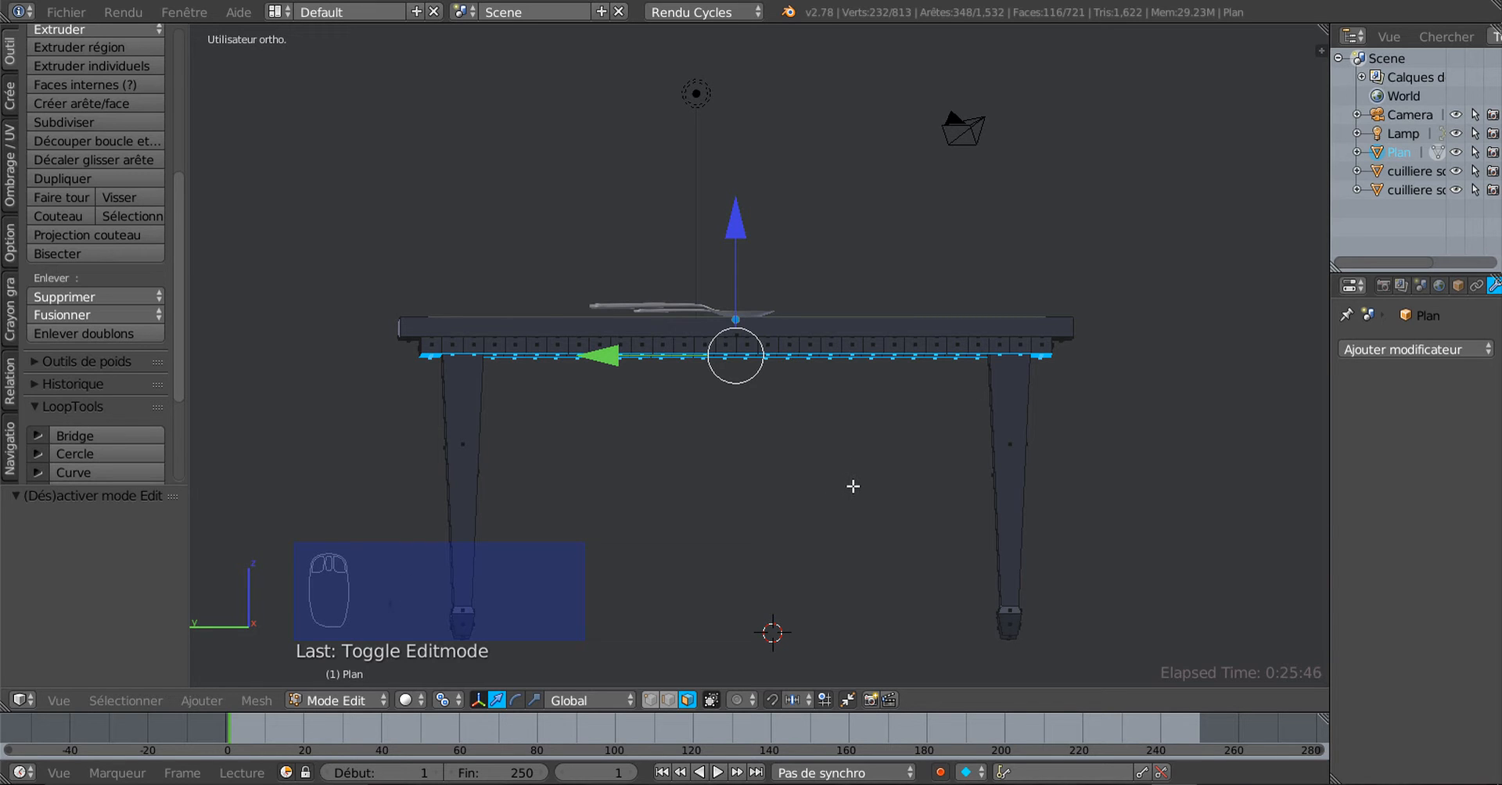
pyautogui.press('KP_7')
pyautogui.press('KP_1')
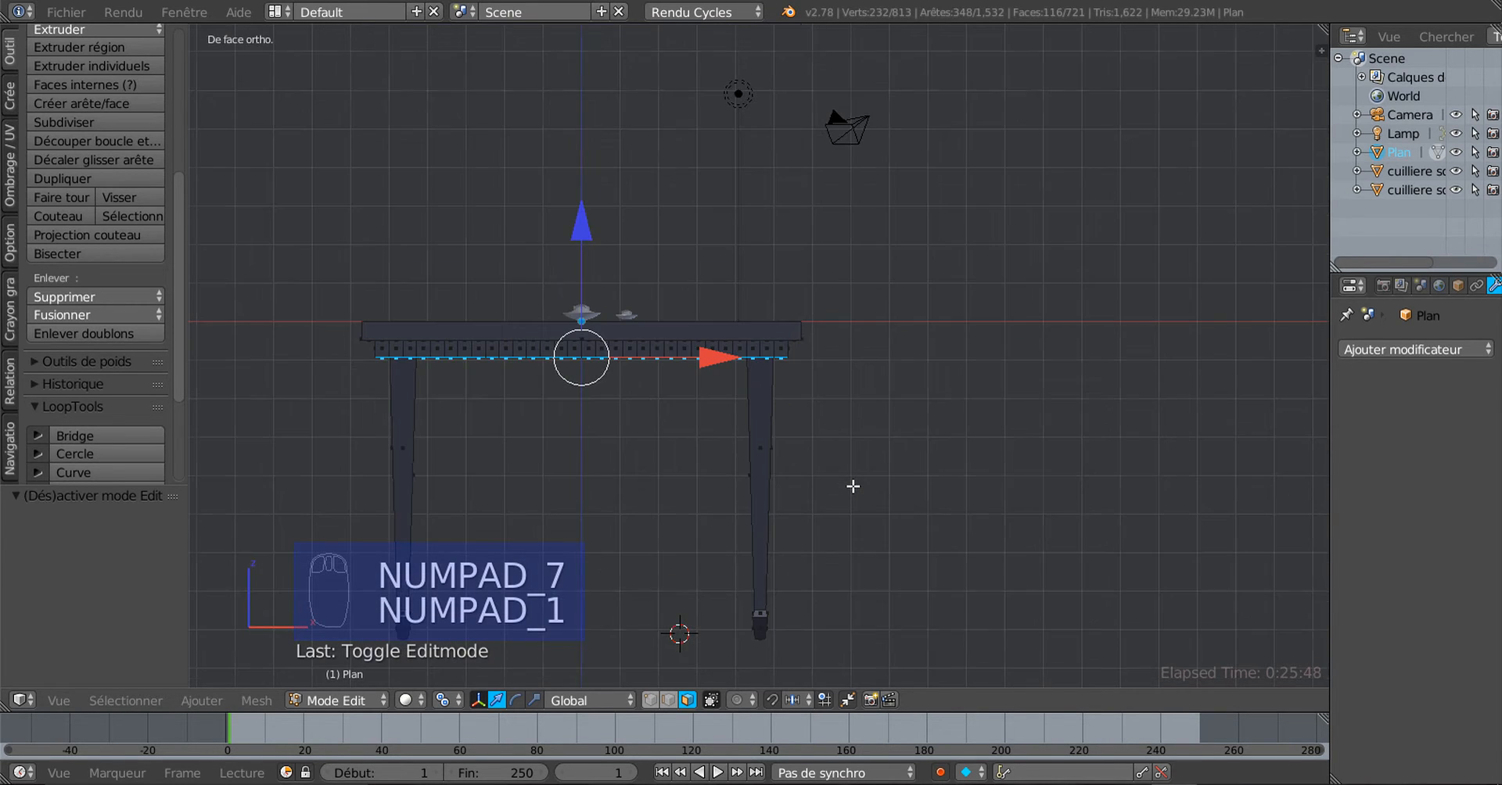
pyautogui.keyDown('shift'); pyautogui.moveTo(853, 486); pyautogui.dragTo(936, 479, button='middle'); pyautogui.keyUp('shift')
pyautogui.press('a')
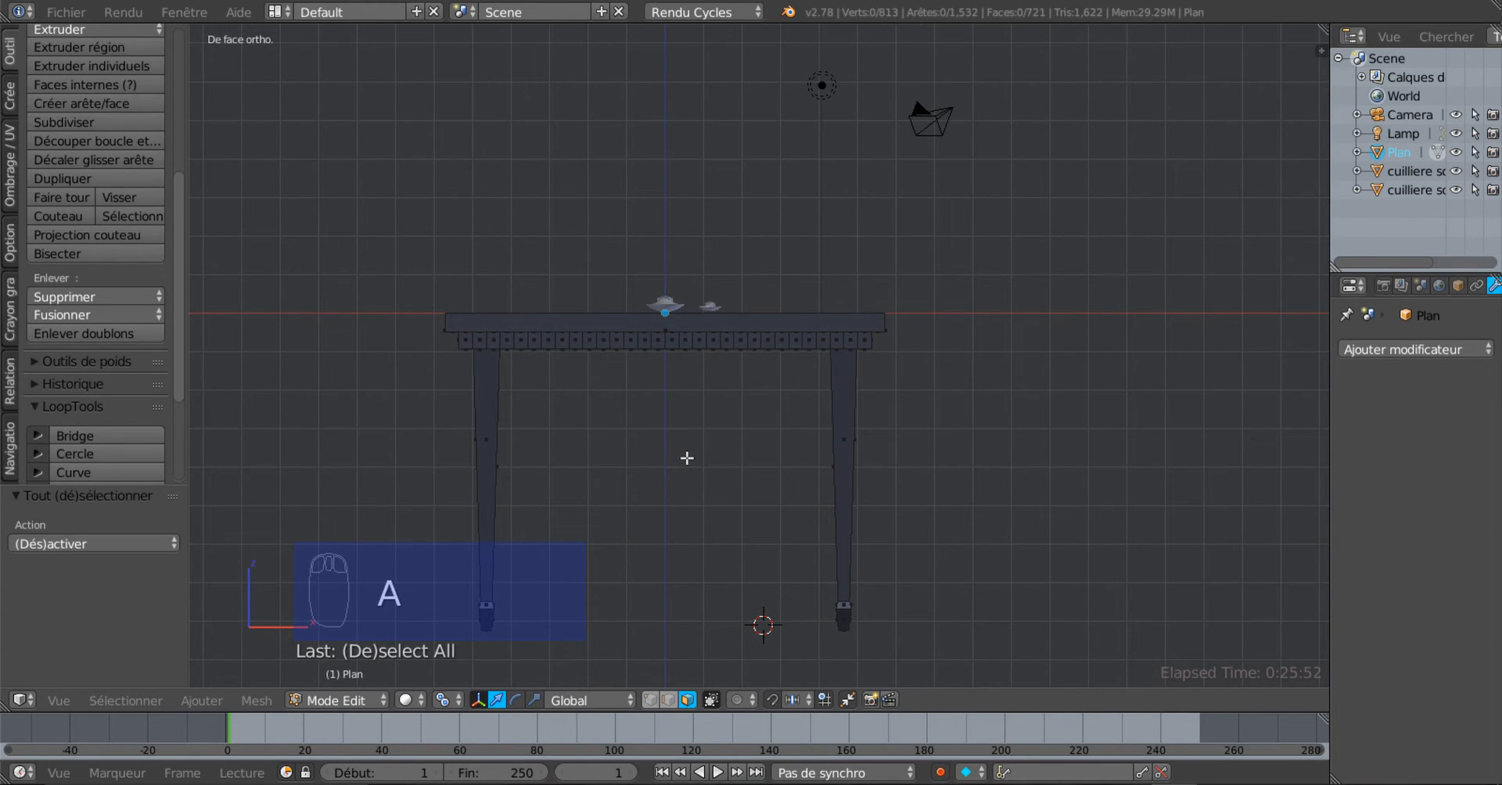
# Select the whole table mesh and bisect it with a horizontal cut through the upper legs at about Z -1.98
pyautogui.press('z')
pyautogui.press('z')
pyautogui.press('z')
pyautogui.press('z')
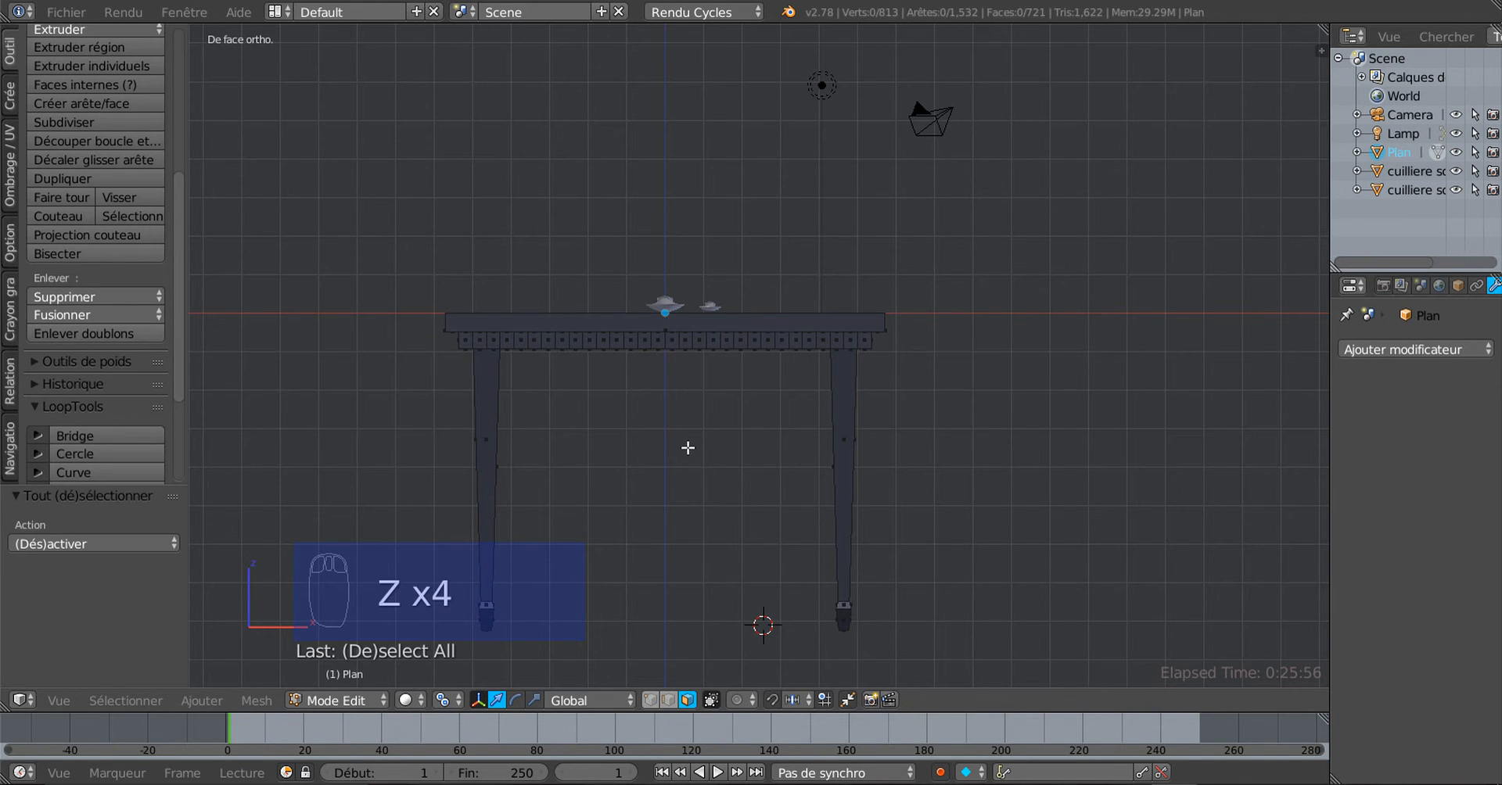
pyautogui.press('a')
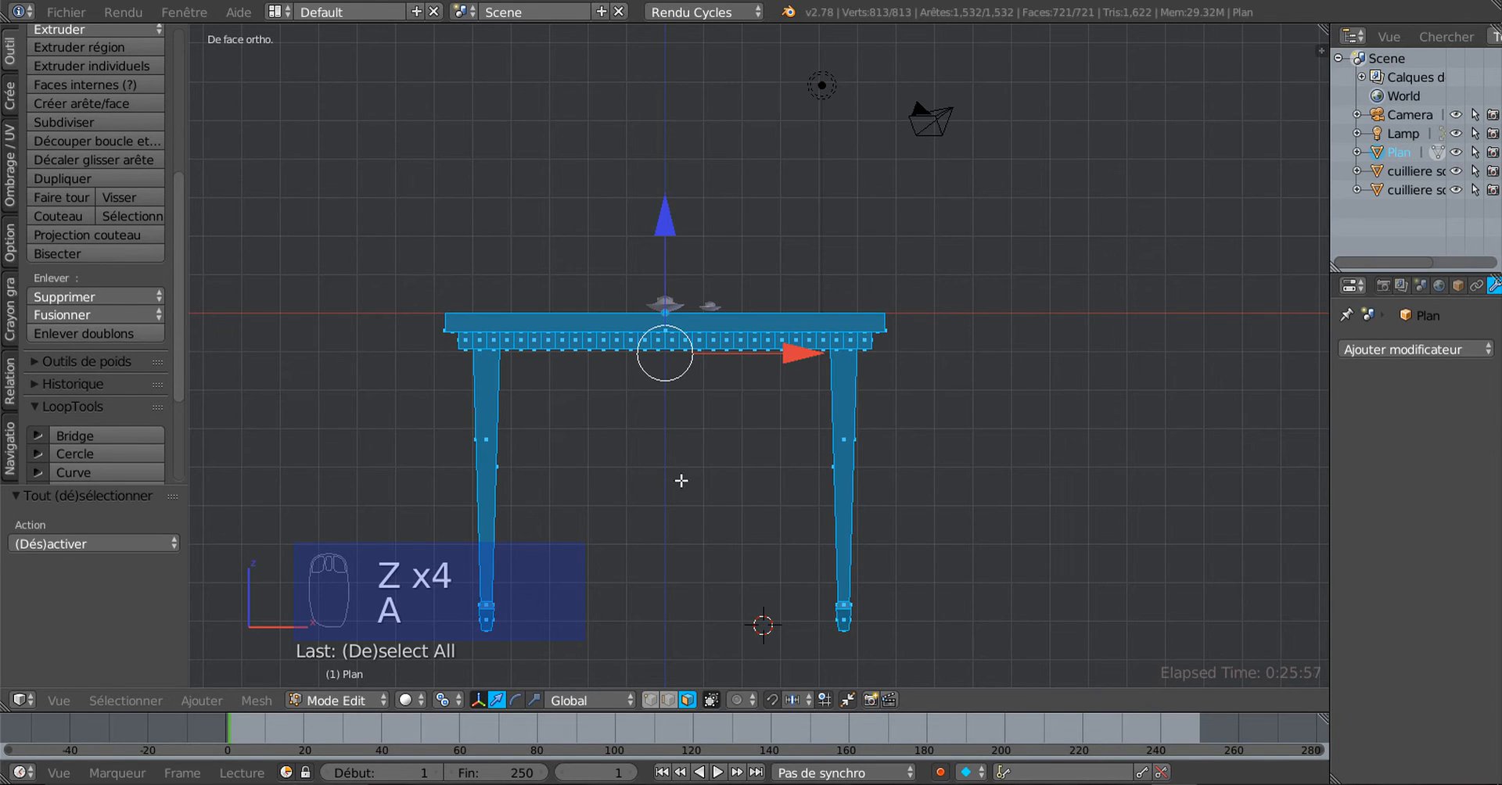
pyautogui.keyDown('shift'); pyautogui.moveTo(724, 462); pyautogui.dragTo(810, 356, button='middle'); pyautogui.keyUp('shift')
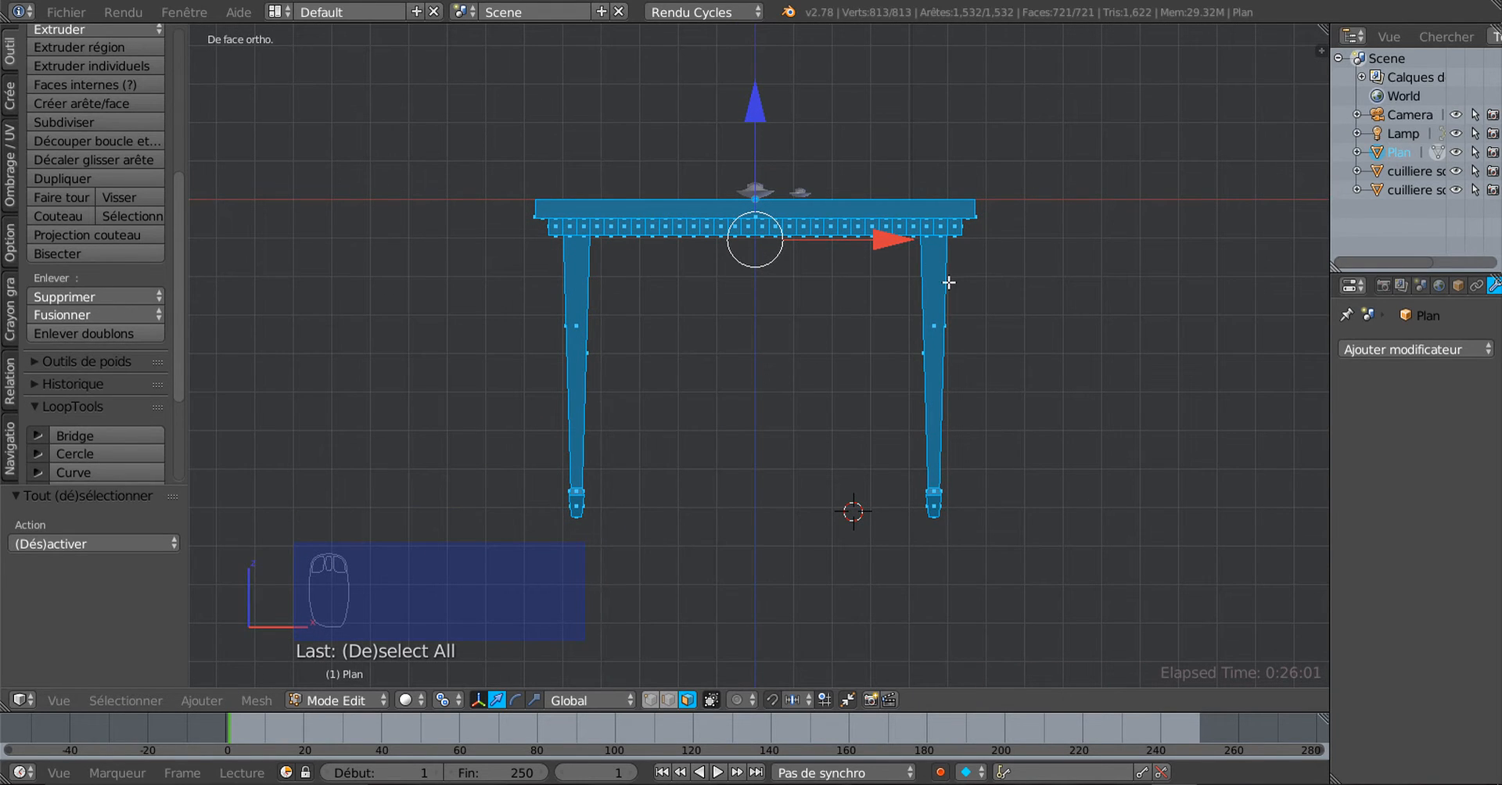
pyautogui.scroll(1, 948, 282)
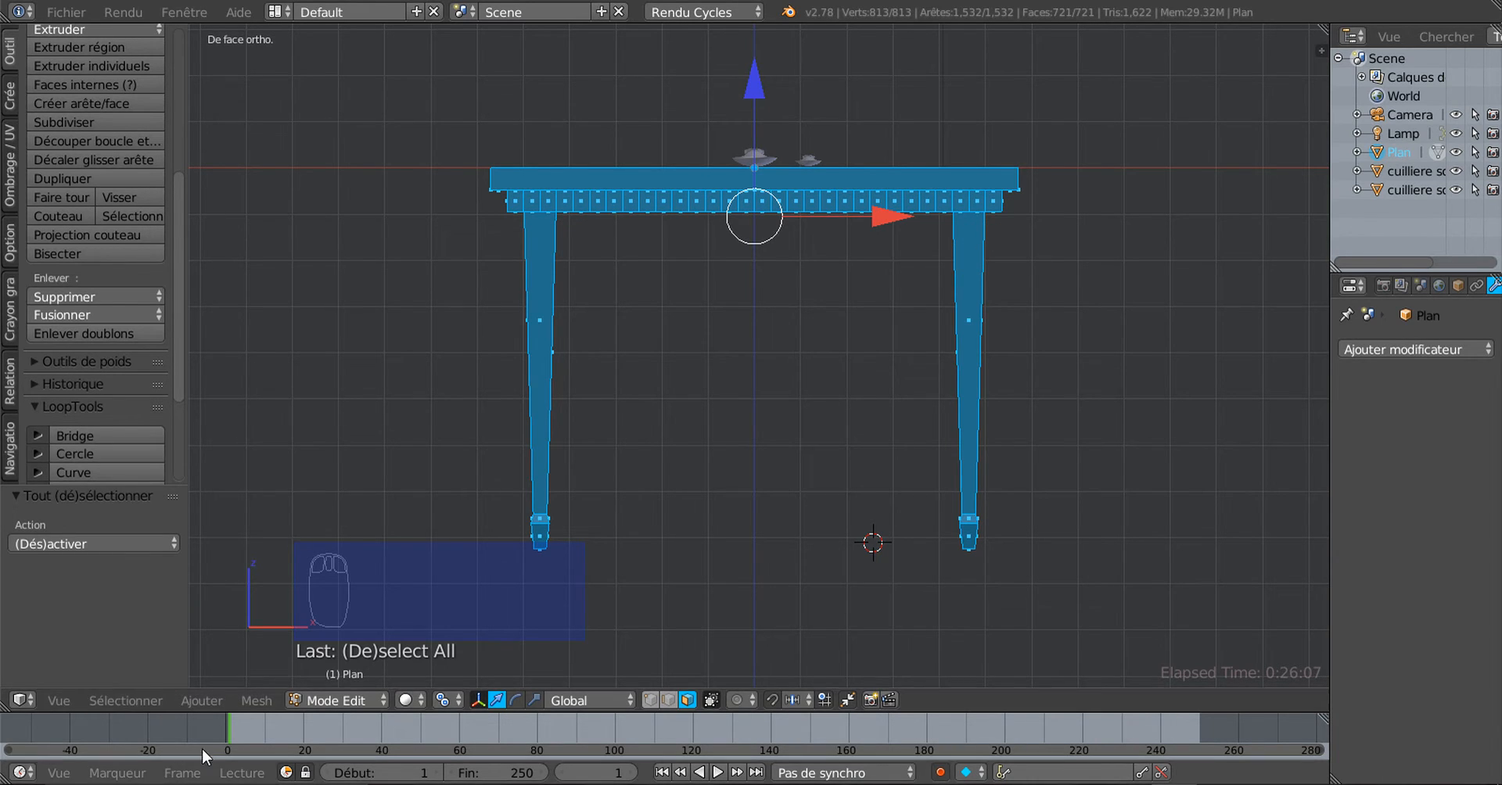
pyautogui.click(242, 702)
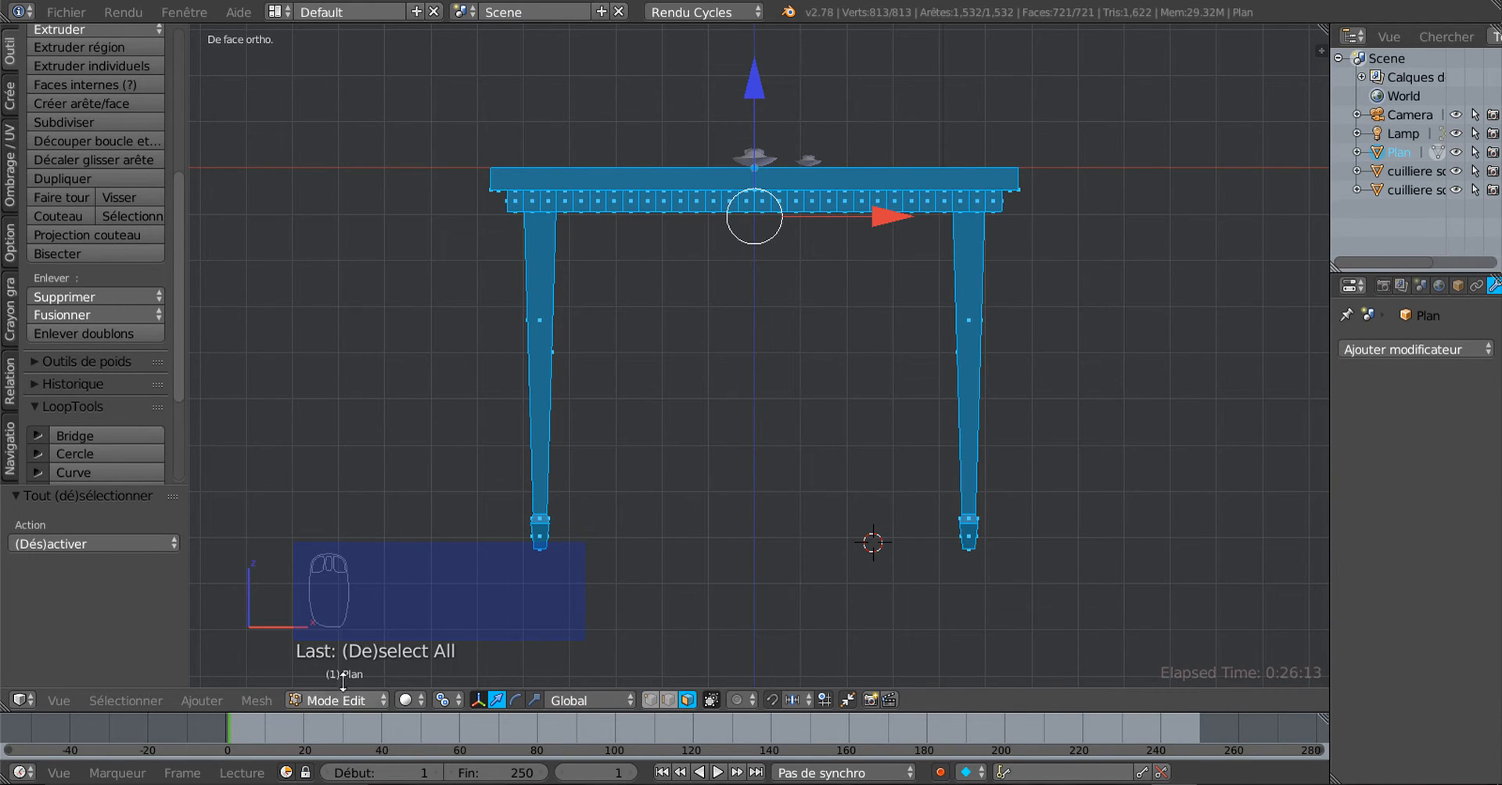
pyautogui.click(256, 700)
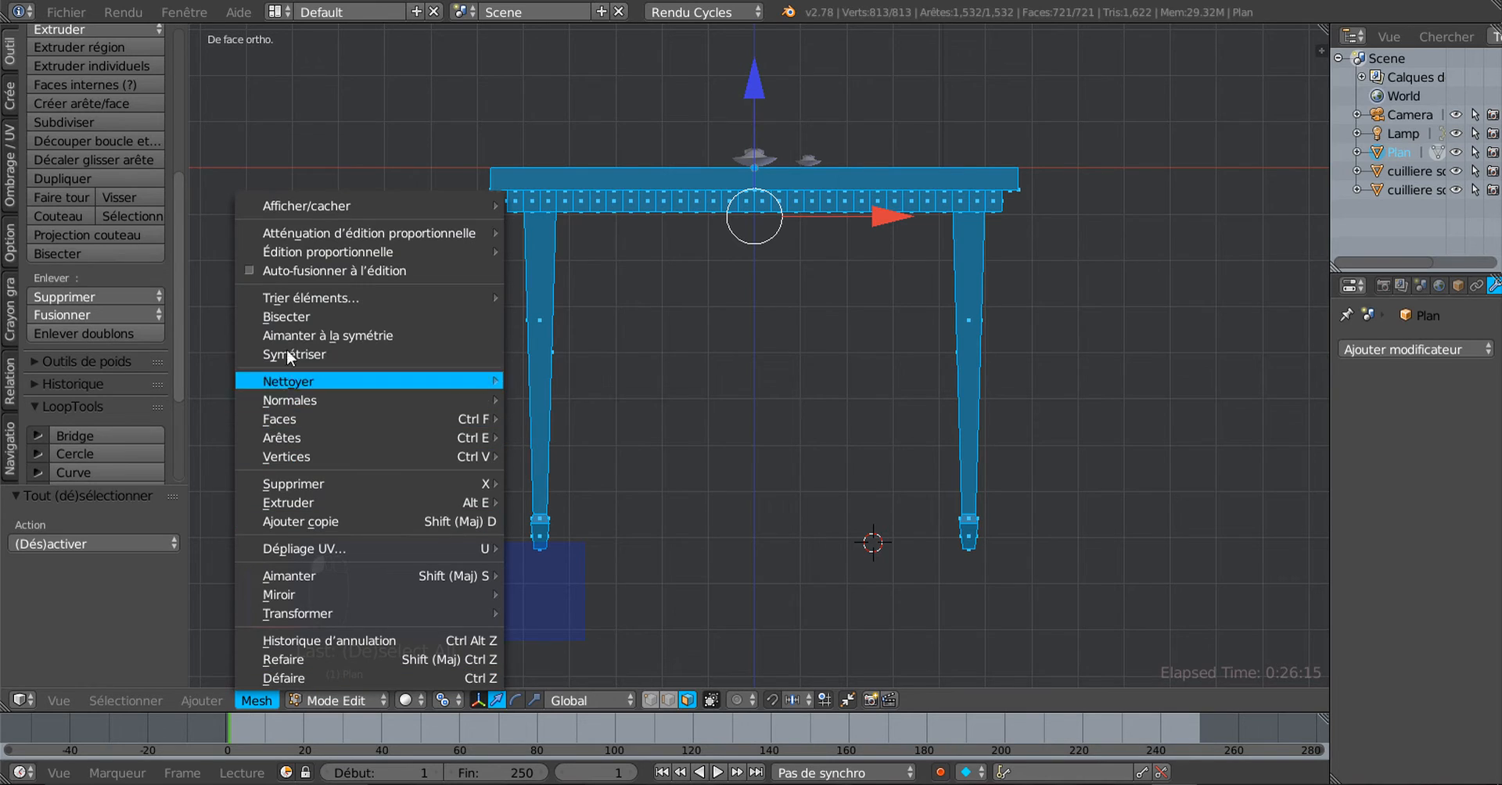
pyautogui.click(294, 316)
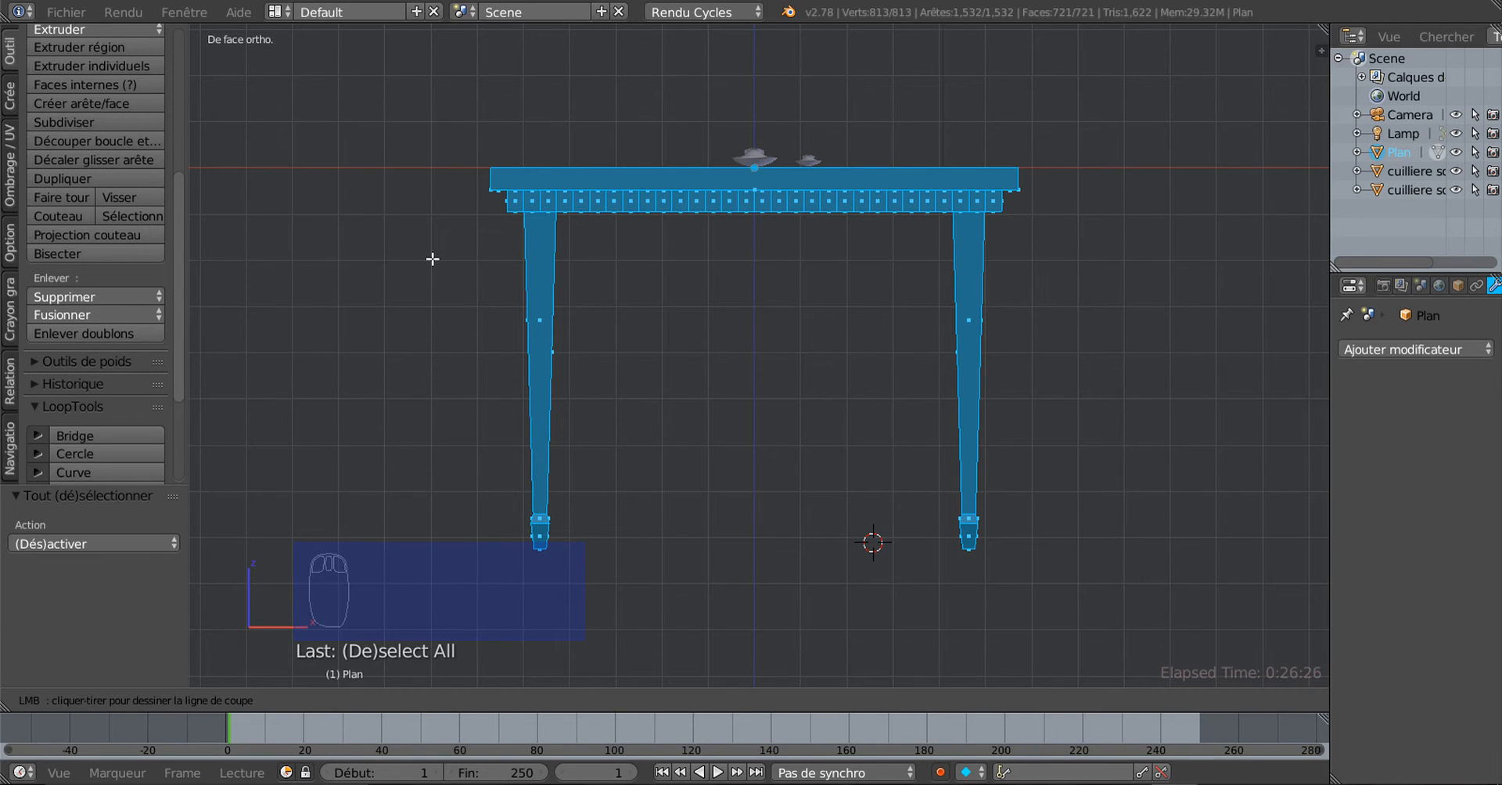
pyautogui.moveTo(433, 259); pyautogui.dragTo(1145, 261)
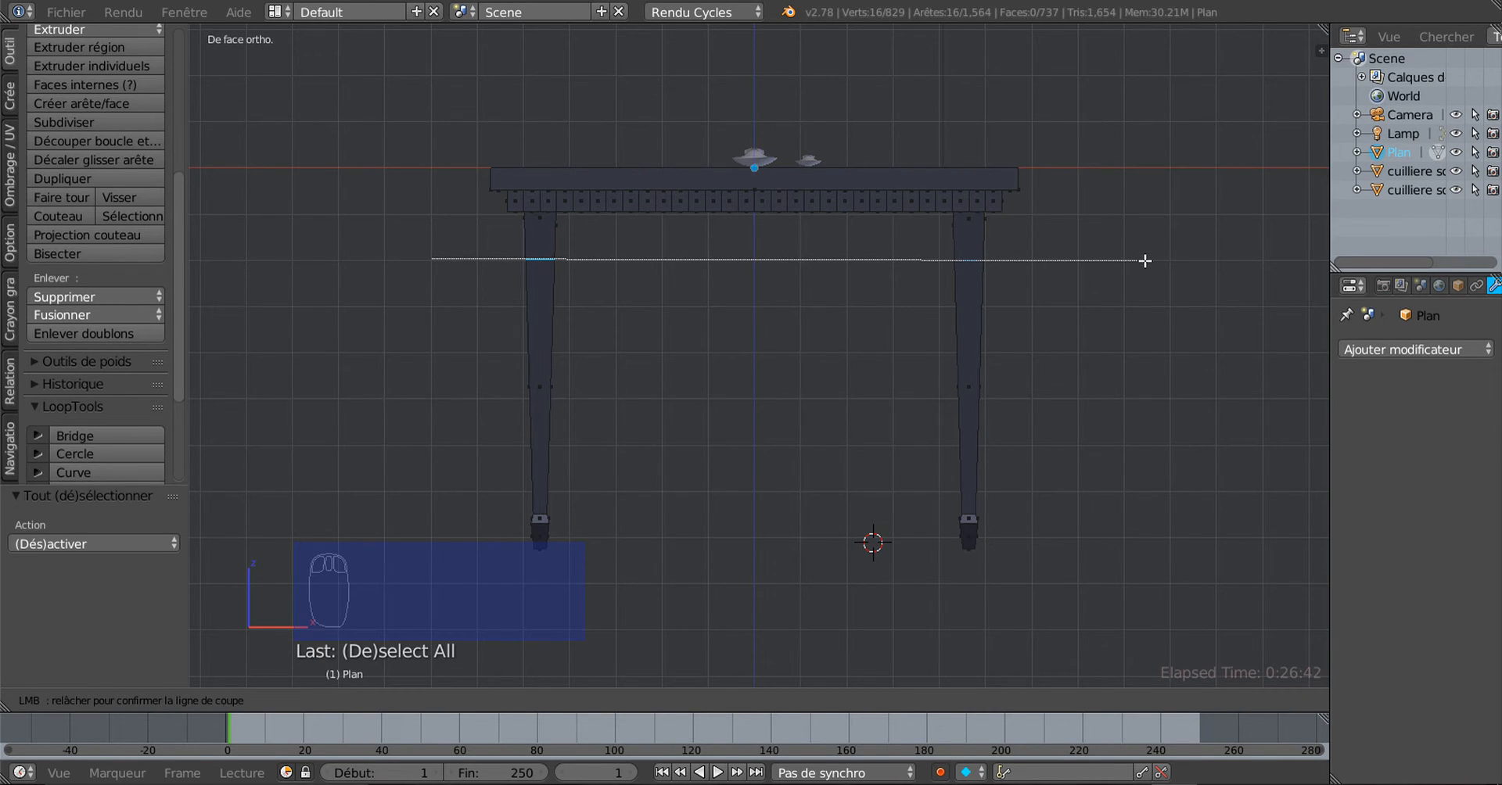
pyautogui.moveTo(1145, 261); pyautogui.dragTo(1145, 260)
pyautogui.moveTo(1022, 339); pyautogui.dragTo(1013, 346, button='middle')
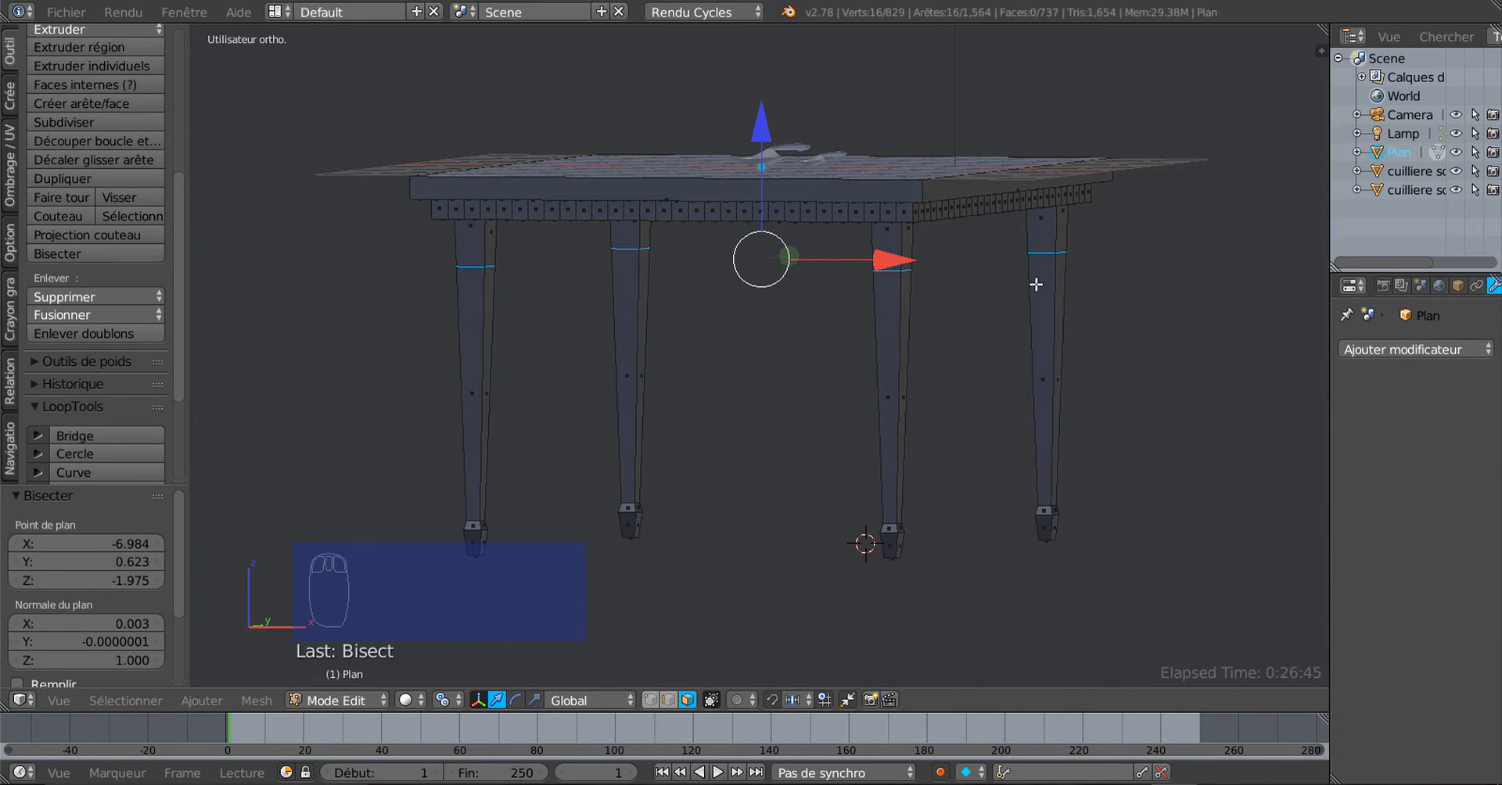
pyautogui.moveTo(747, 417); pyautogui.dragTo(787, 414, button='middle')
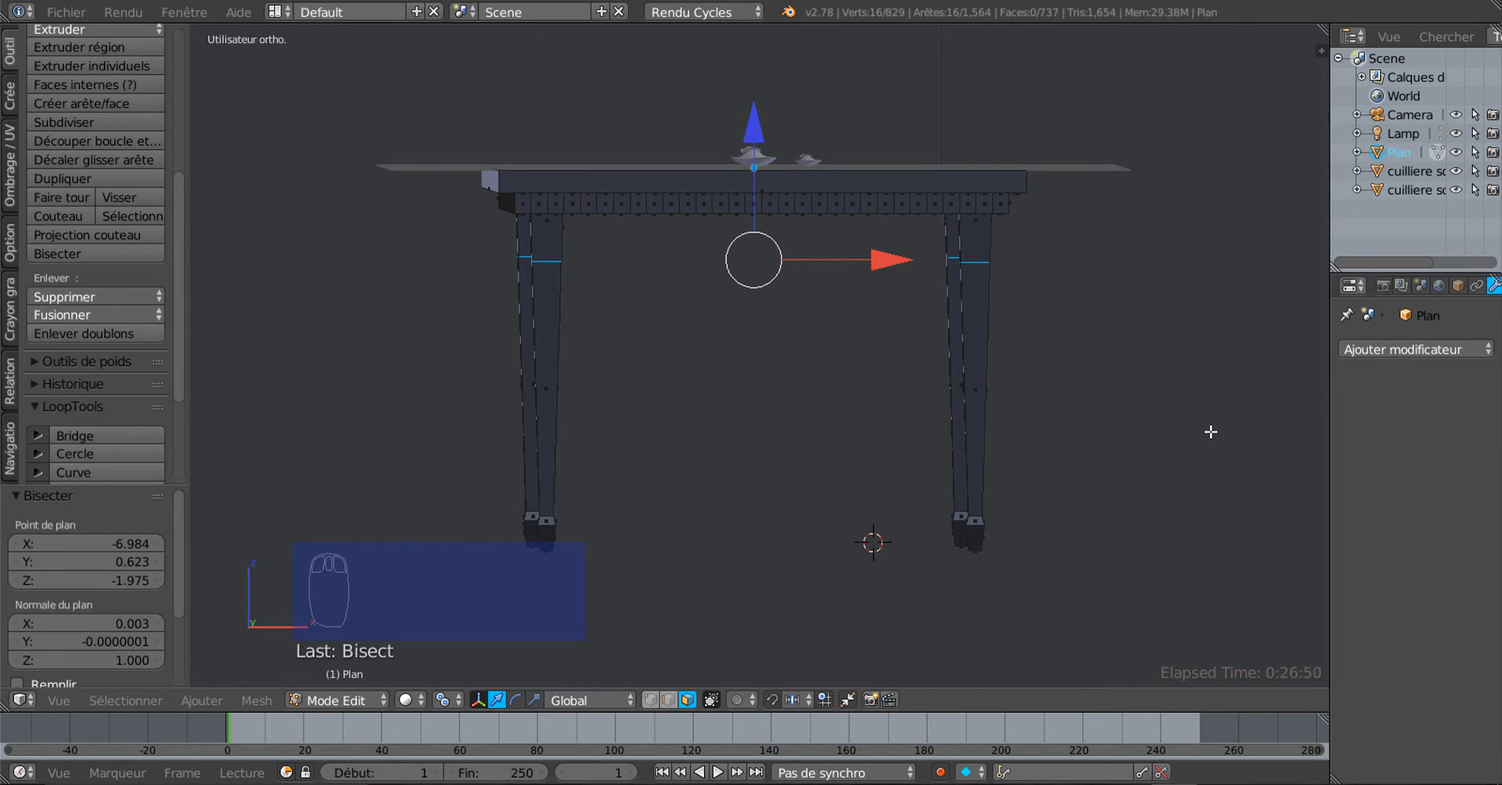
# Return to front view, reselect the whole mesh and bisect all four legs horizontally just below the apron
pyautogui.press('KP_1')
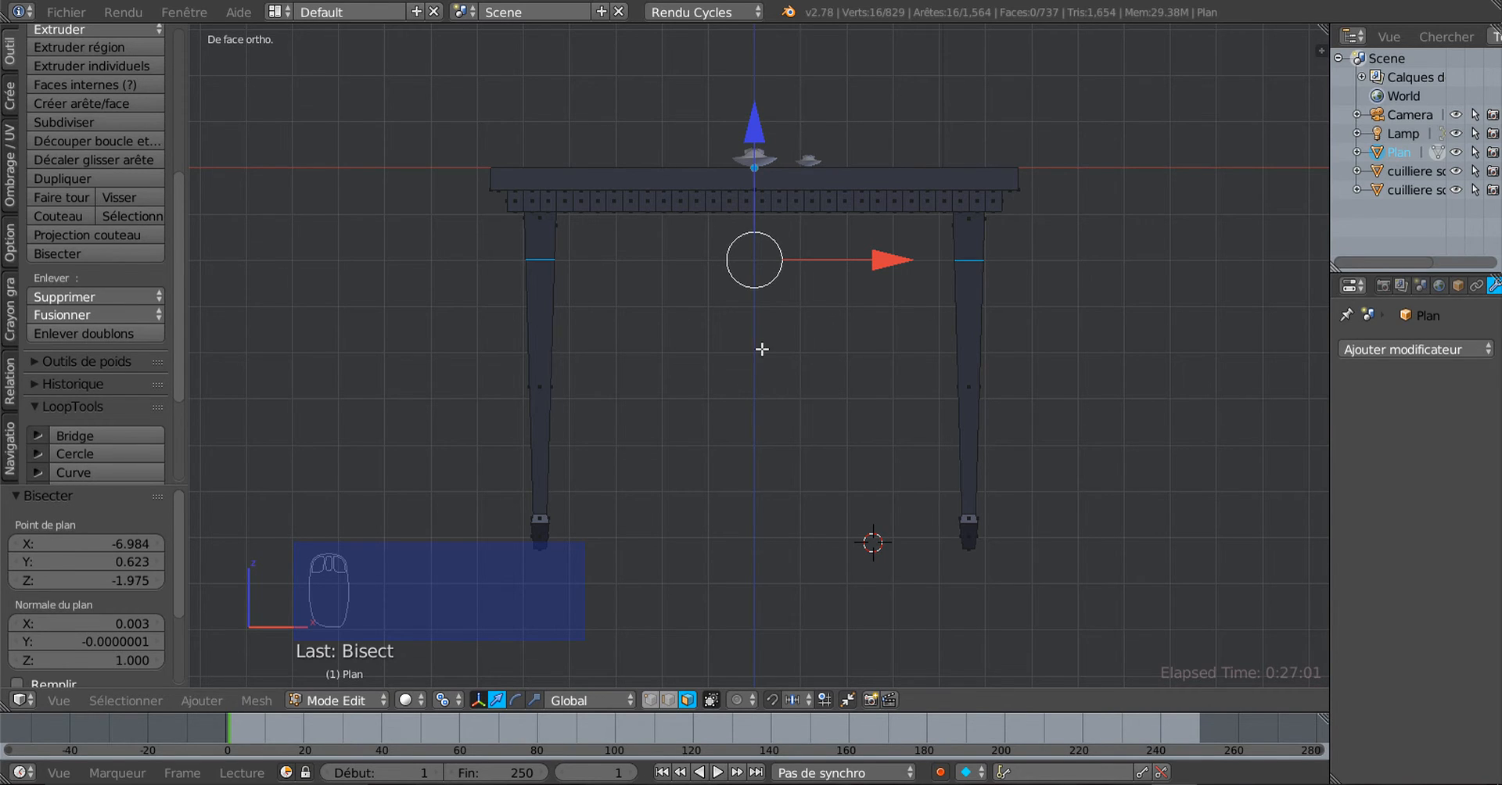
pyautogui.keyDown('shift'); pyautogui.moveTo(713, 333); pyautogui.dragTo(673, 376, button='middle'); pyautogui.keyUp('shift')
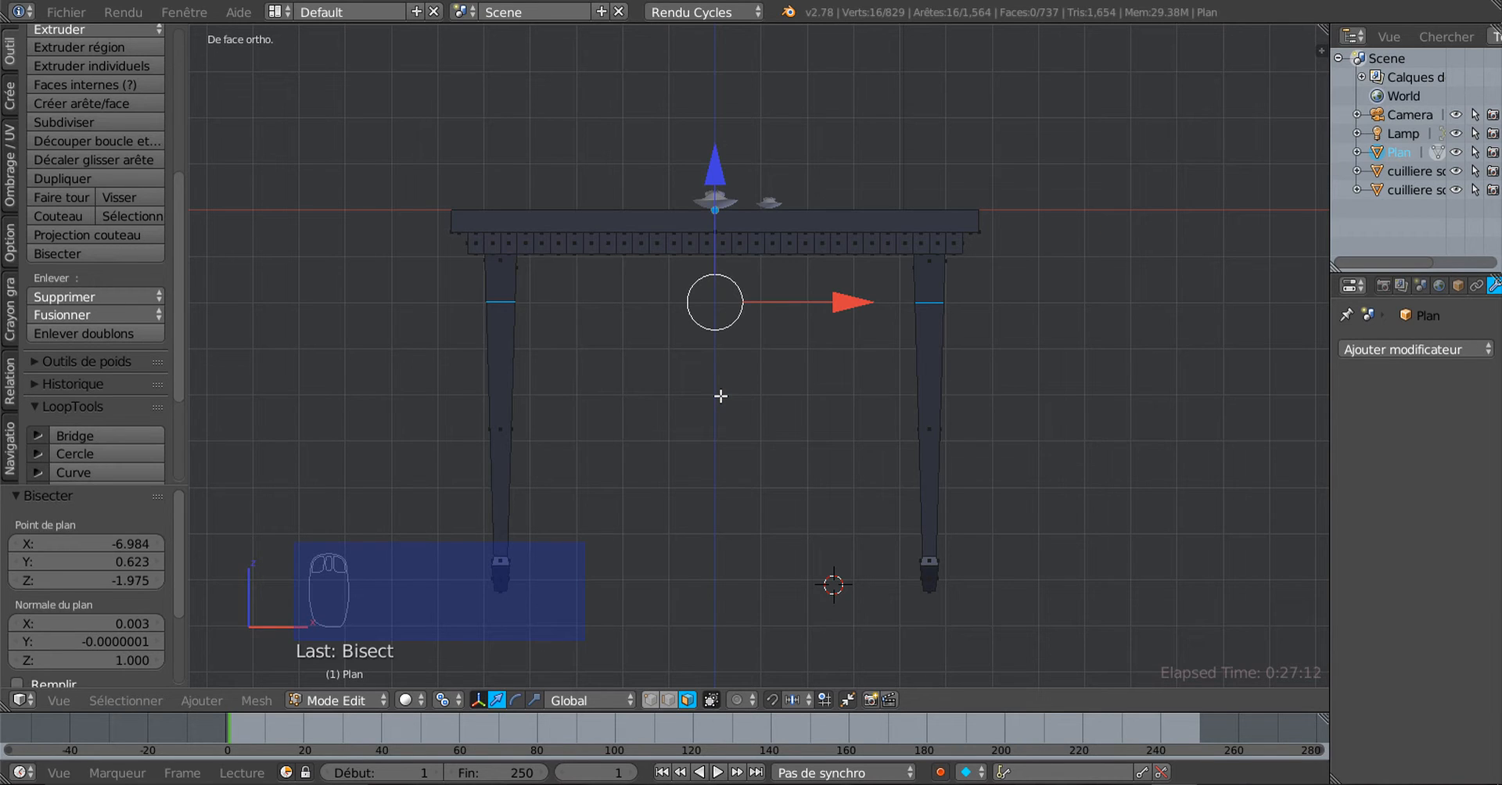
pyautogui.press('a')
pyautogui.press('a')
pyautogui.press('a')
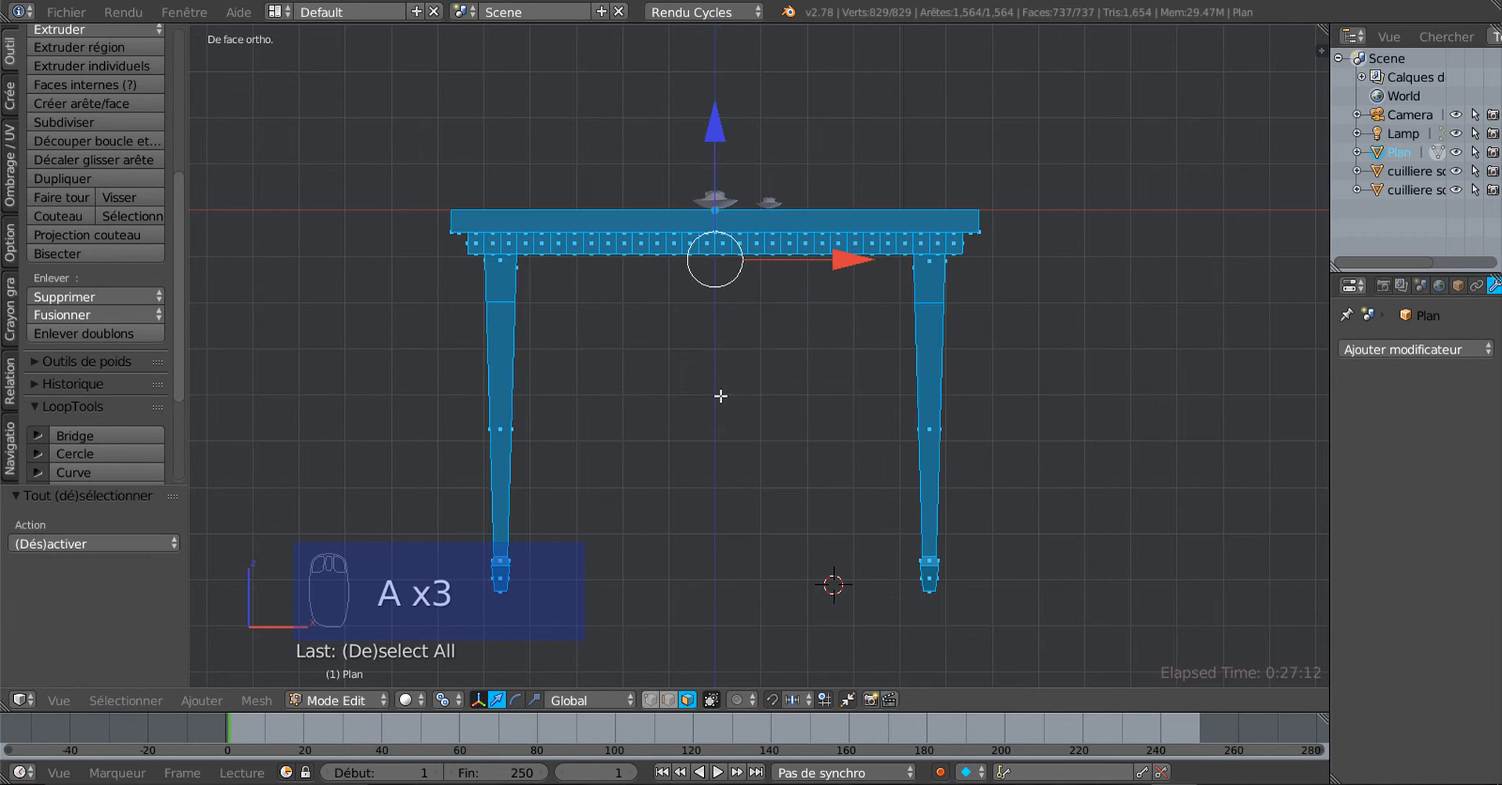
pyautogui.click(256, 701)
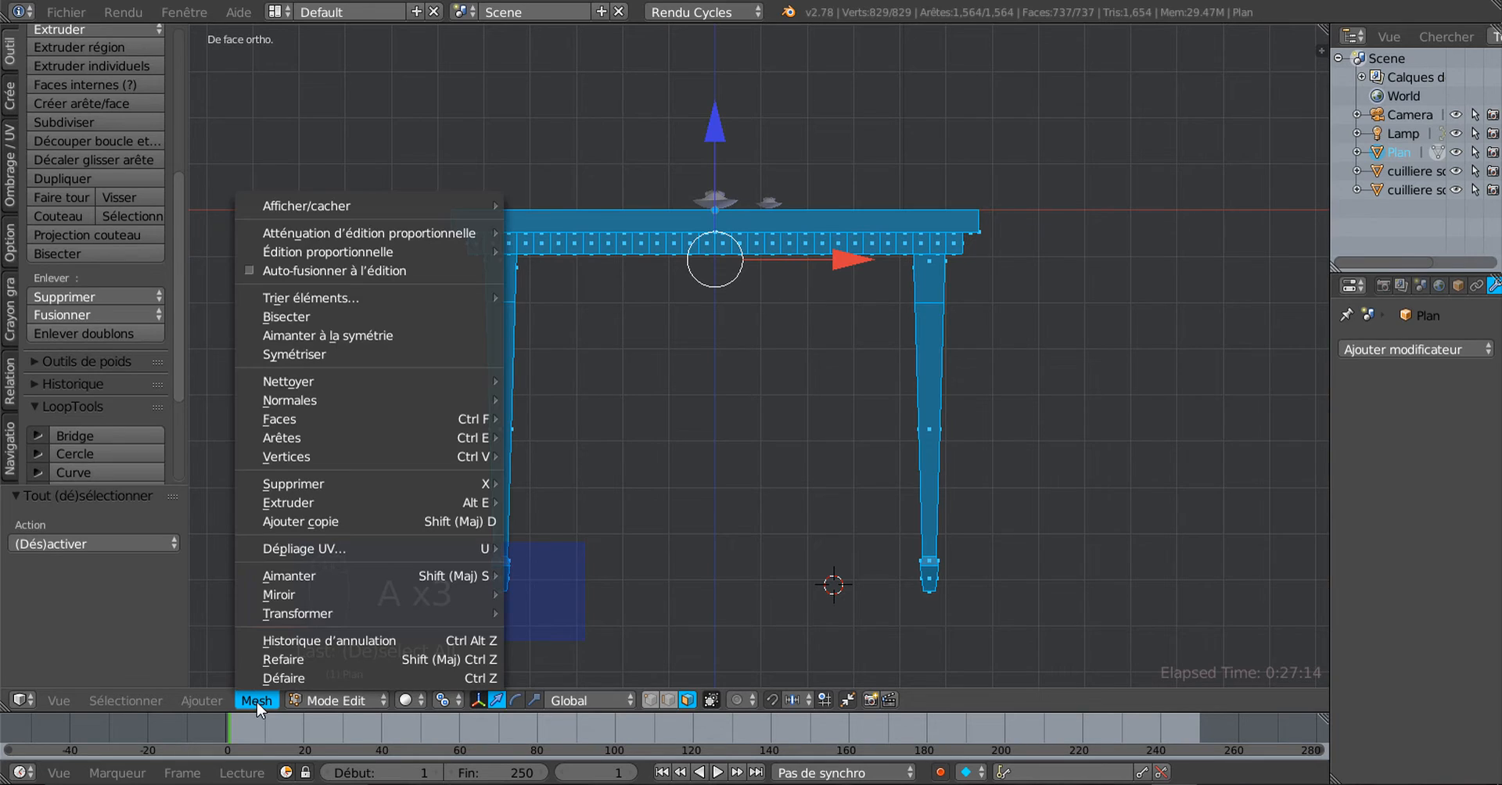
pyautogui.click(299, 317)
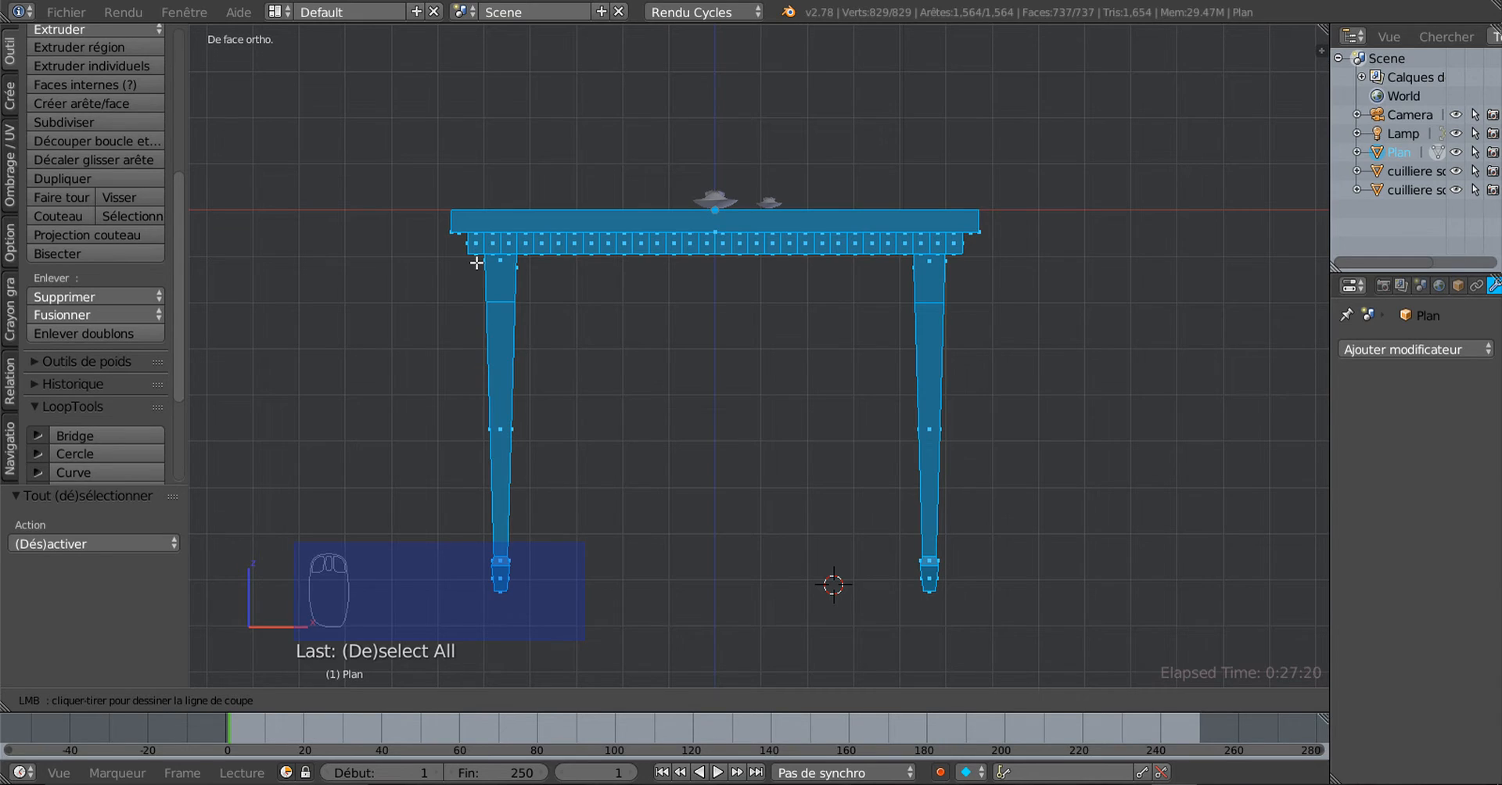
pyautogui.moveTo(476, 262); pyautogui.dragTo(1102, 265)
pyautogui.press('Tab')
pyautogui.press('Tab')
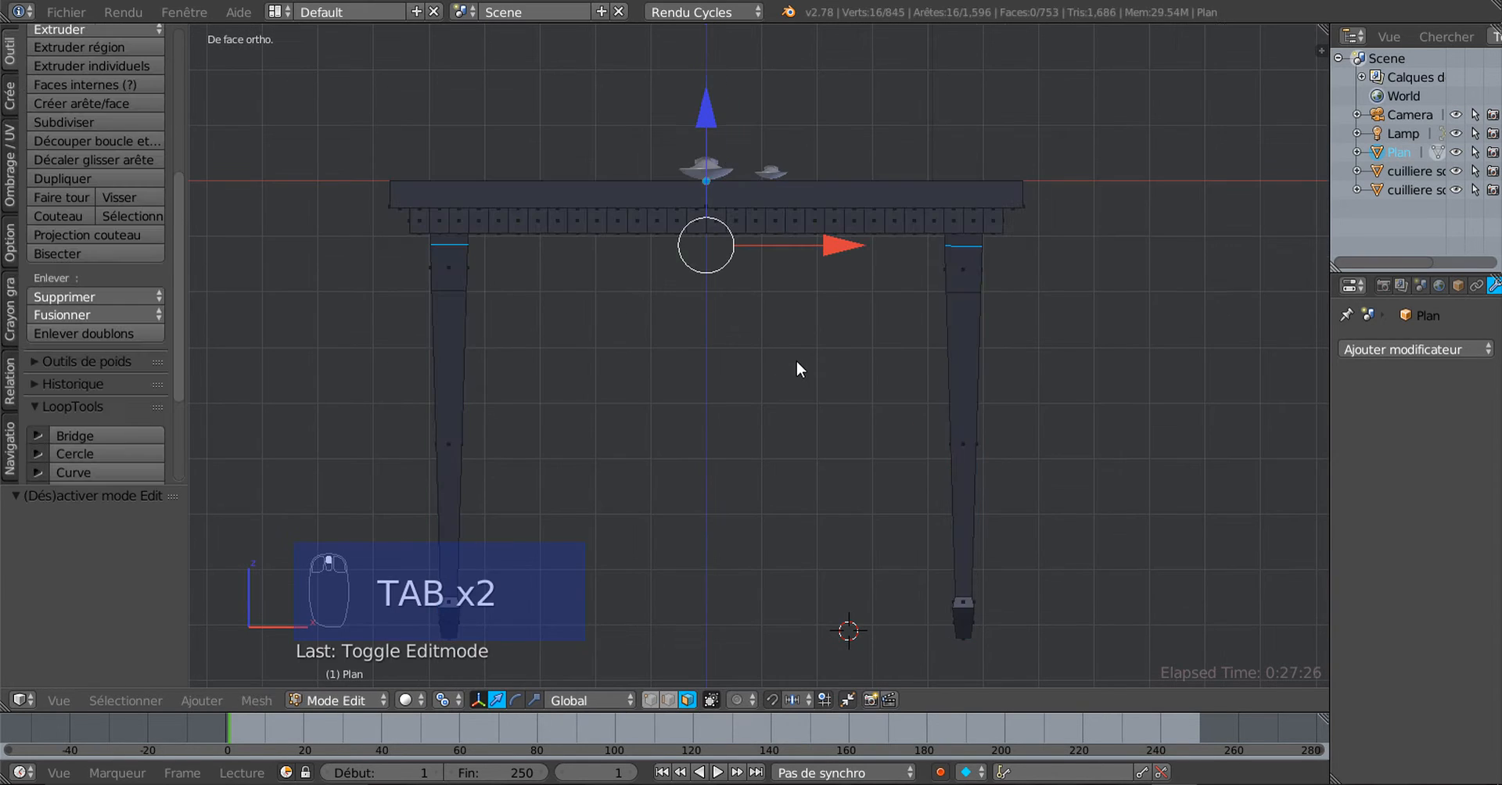
# Select the ring of faces between the two new cuts on all four legs
pyautogui.moveTo(795, 359)
pyautogui.mouseDown(button='middle')
pyautogui.moveTo(744, 372)
pyautogui.moveTo(801, 336)
pyautogui.mouseUp(button='middle')
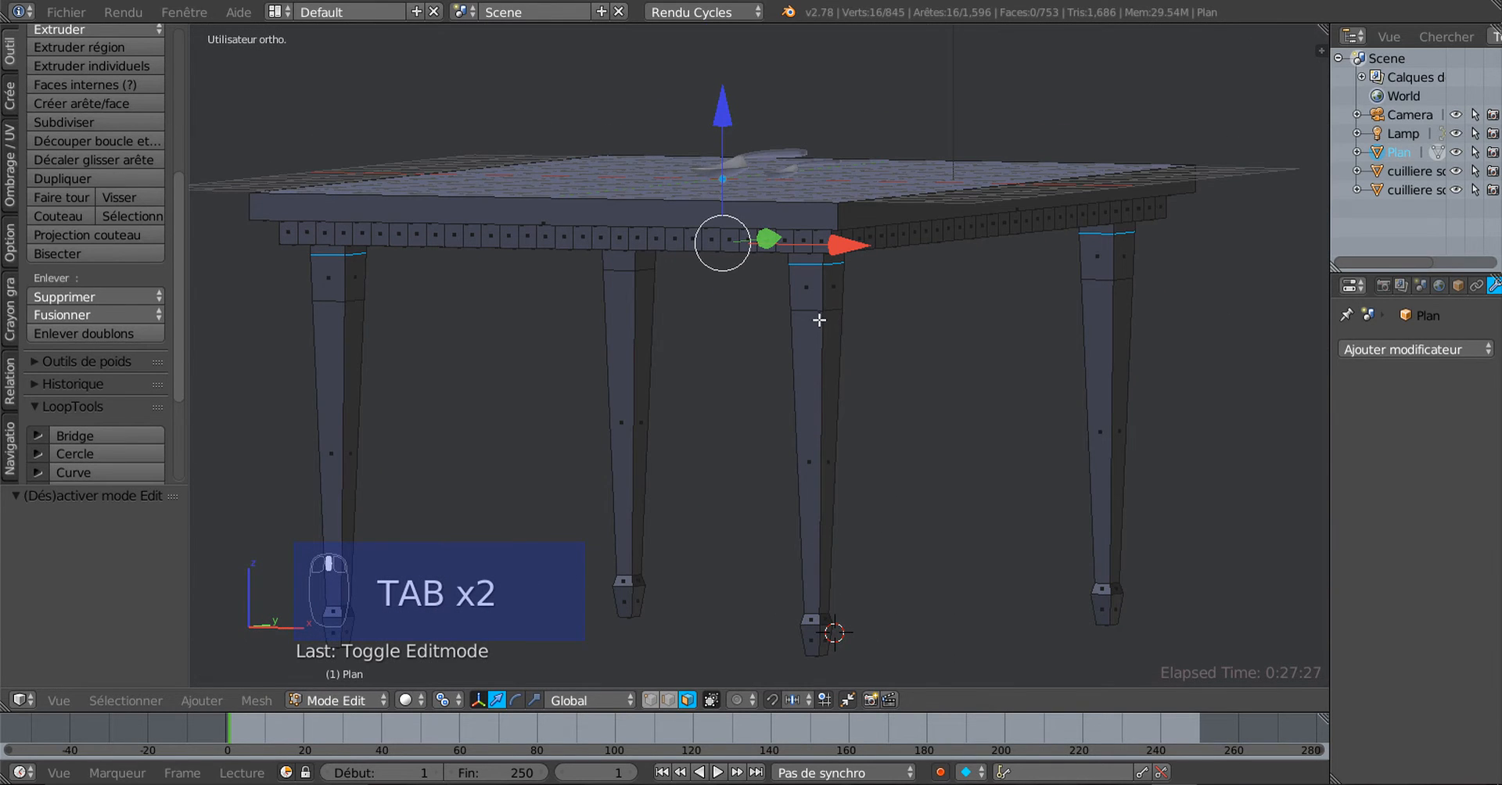
pyautogui.keyDown('alt'); pyautogui.rightClick(830, 286); pyautogui.keyUp('alt')
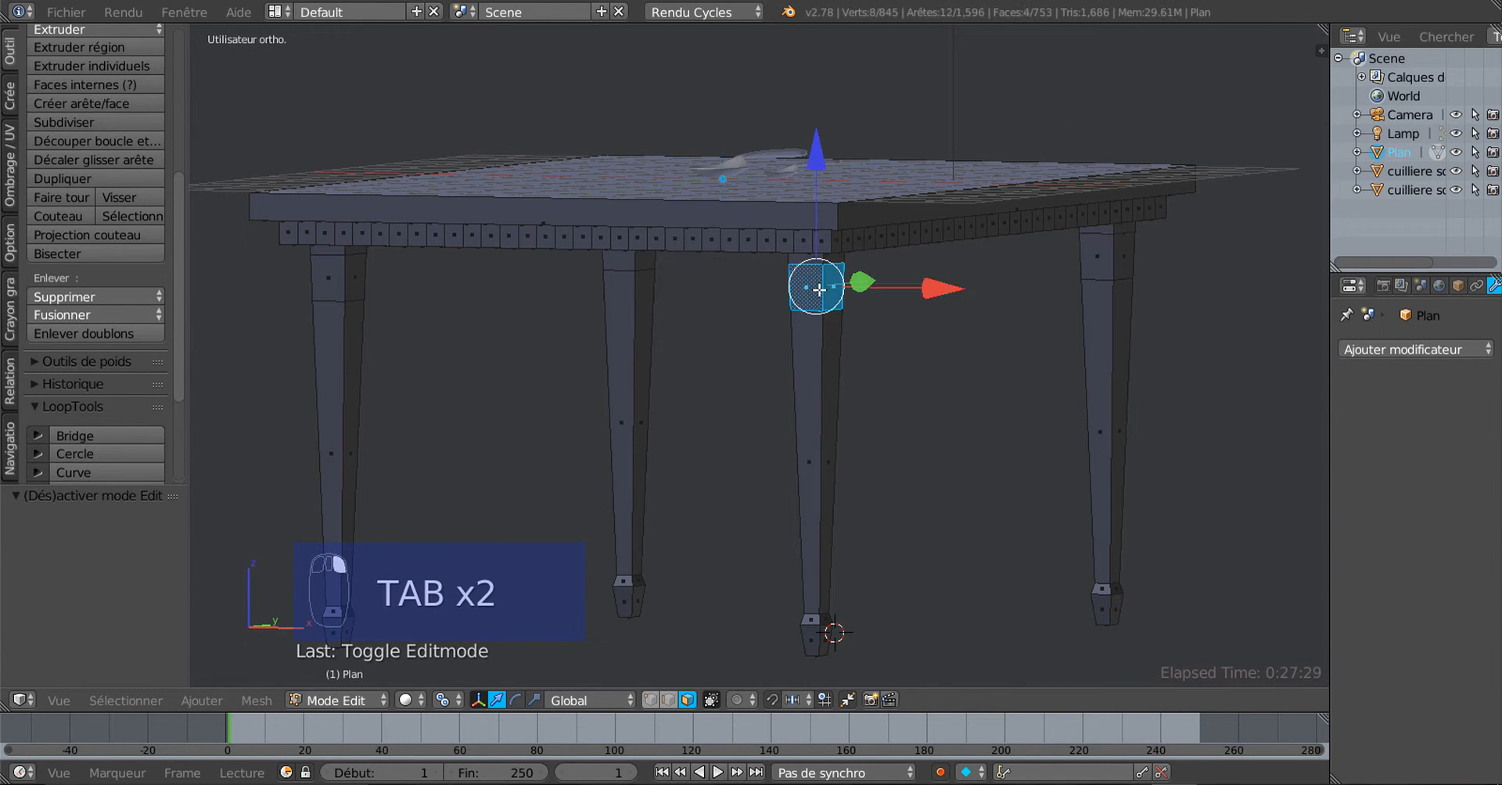
pyautogui.keyDown('alt'); pyautogui.keyDown('shift'); pyautogui.rightClick(1103, 258); pyautogui.keyUp('shift'); pyautogui.keyUp('alt')
pyautogui.keyDown('alt'); pyautogui.keyDown('shift'); pyautogui.rightClick(345, 280); pyautogui.keyUp('shift'); pyautogui.keyUp('alt')
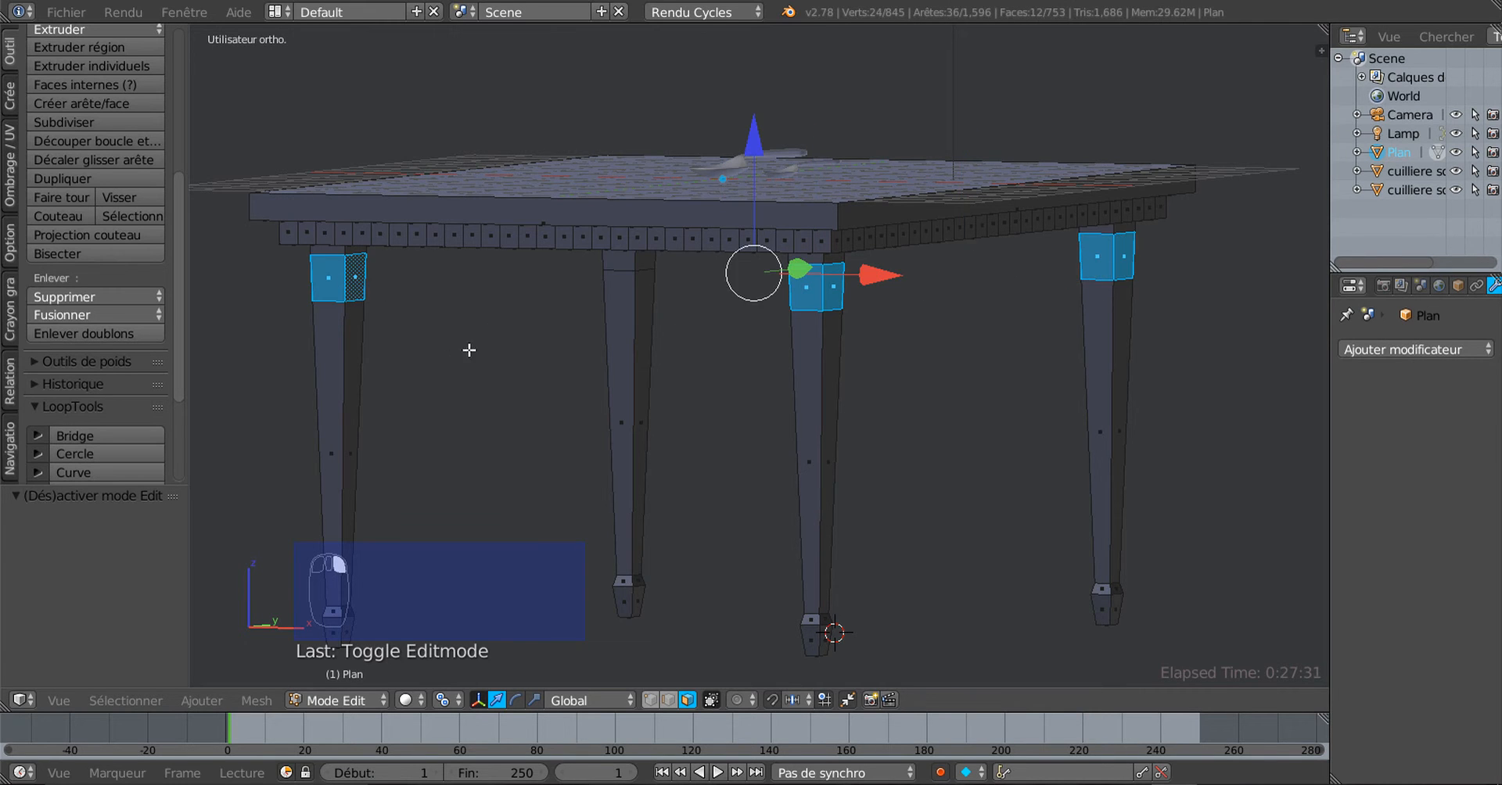
pyautogui.moveTo(470, 350); pyautogui.dragTo(450, 329, button='middle')
pyautogui.keyDown('alt'); pyautogui.keyDown('shift'); pyautogui.rightClick(238, 268); pyautogui.keyUp('shift'); pyautogui.keyUp('alt')
pyautogui.scroll(-3, 336, 331)
pyautogui.moveTo(336, 331); pyautogui.dragTo(771, 391, button='middle')
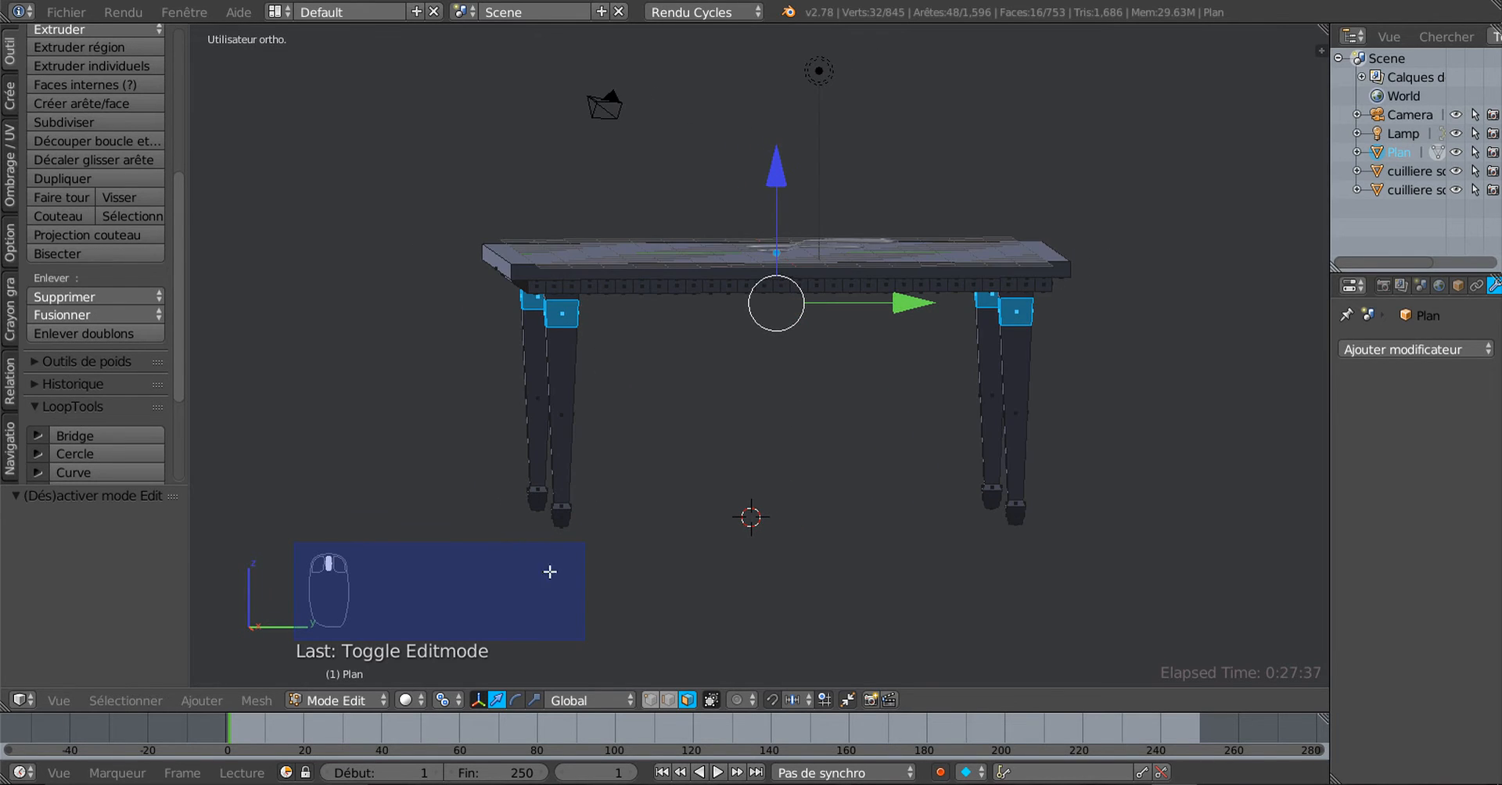
# Set the pivot point to individual origins and scale the four leg rings down slightly
pyautogui.click(442, 700)
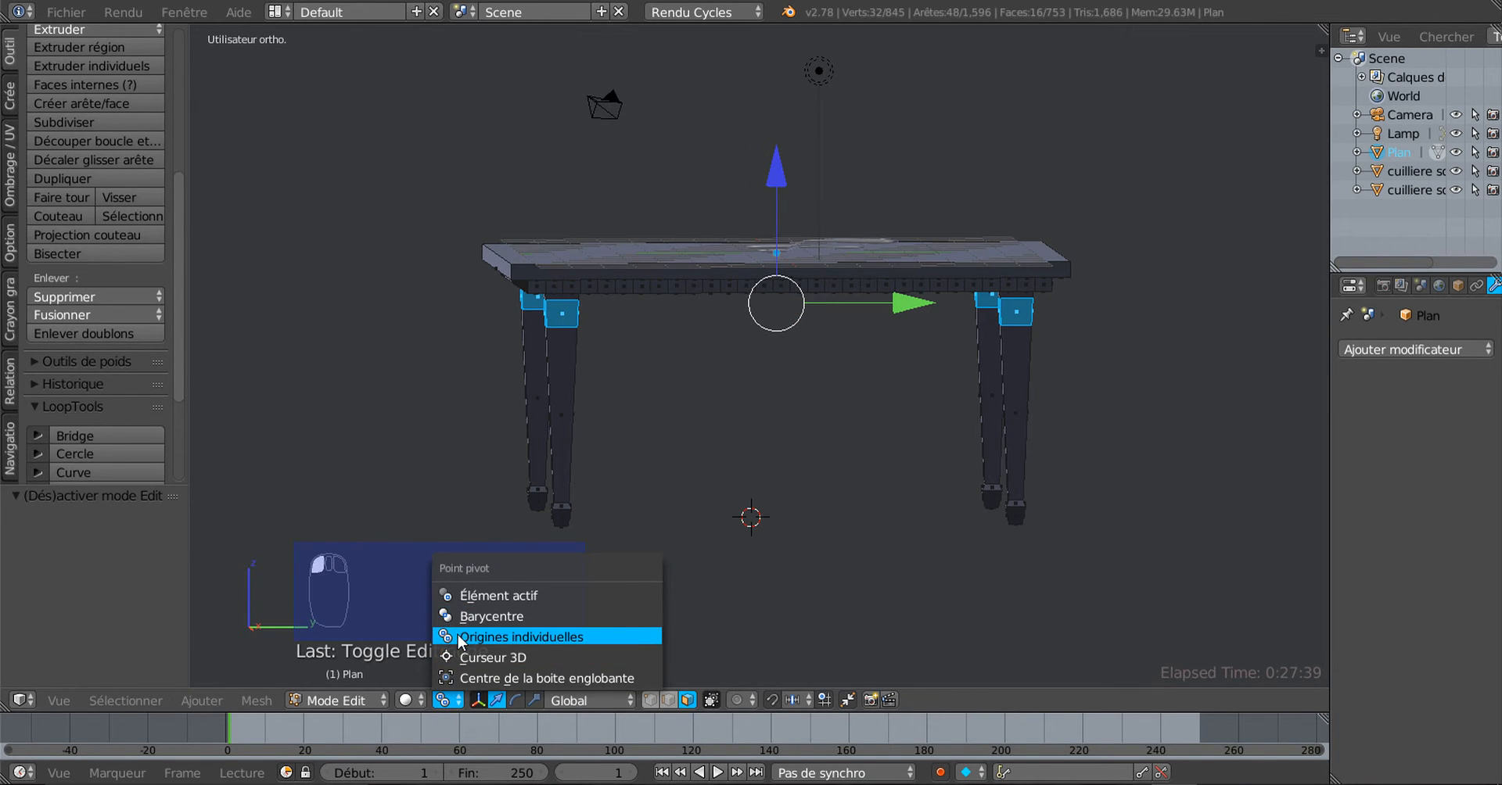
pyautogui.click(460, 637)
pyautogui.moveTo(922, 516)
pyautogui.mouseDown(button='middle')
pyautogui.moveTo(895, 493)
pyautogui.moveTo(871, 516)
pyautogui.moveTo(893, 521)
pyautogui.mouseUp(button='middle')
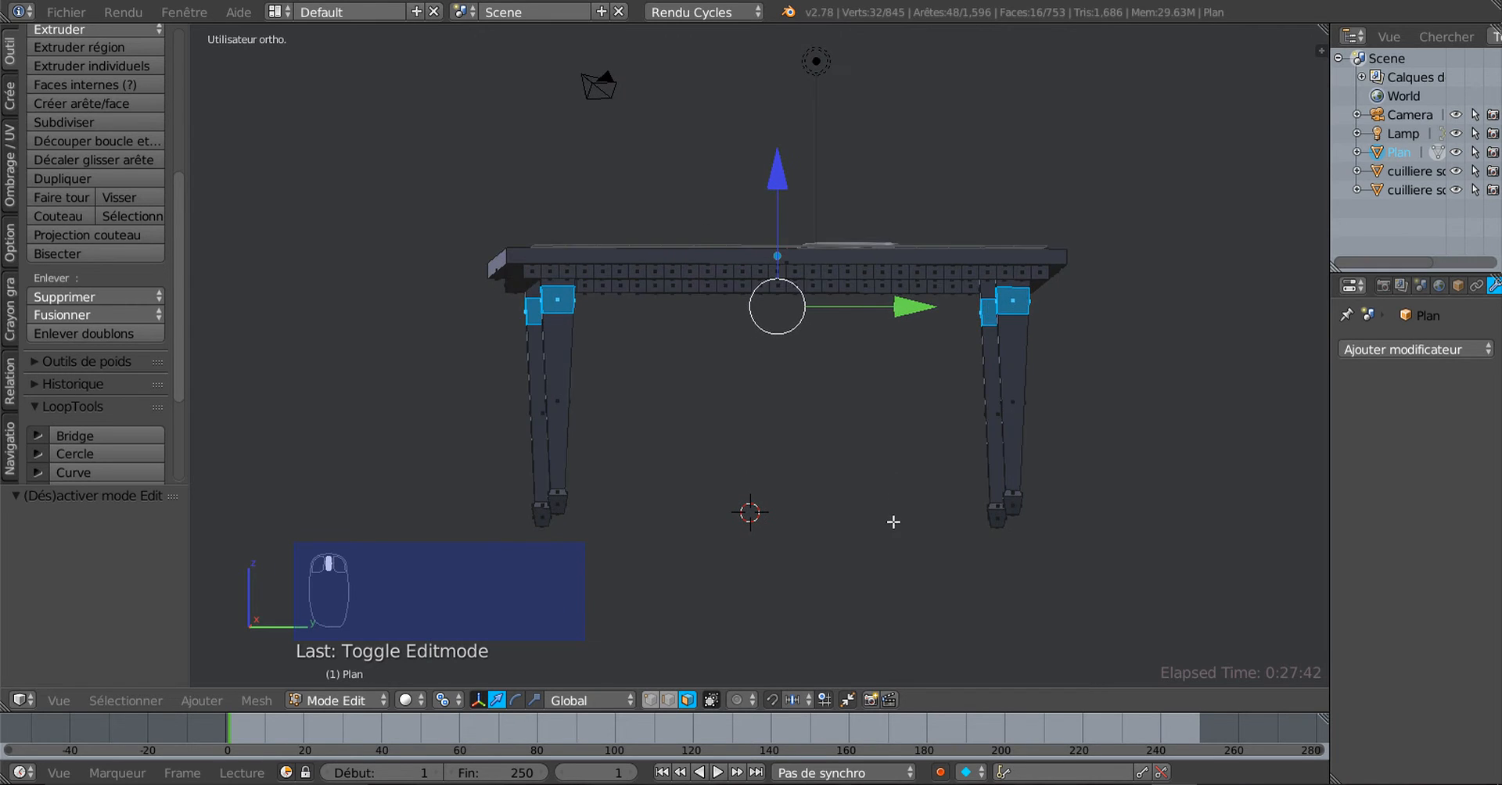
pyautogui.press('s')
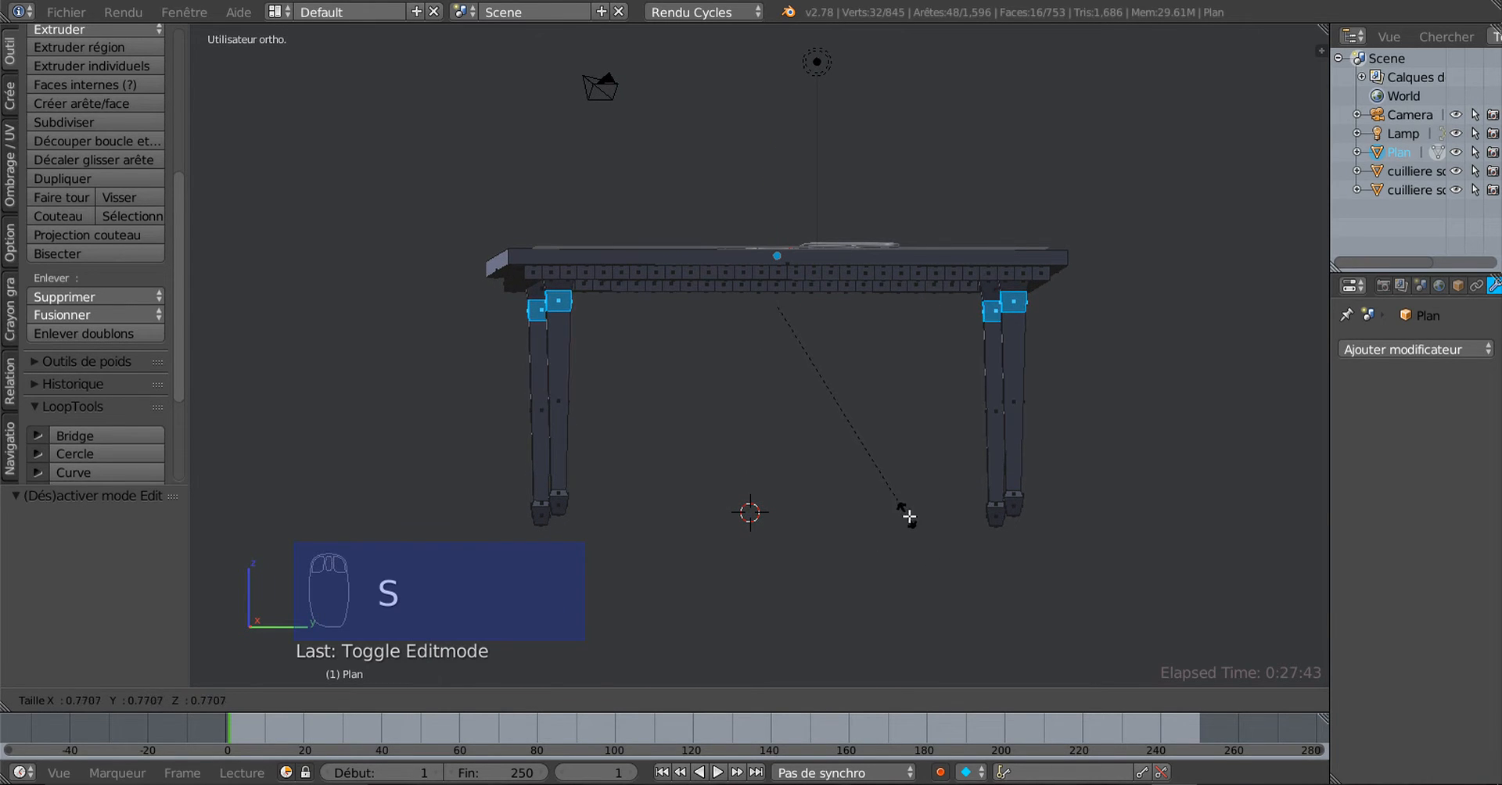
pyautogui.click(911, 518)
pyautogui.moveTo(912, 520); pyautogui.dragTo(856, 466, button='middle')
pyautogui.press('Tab')
pyautogui.press('Tab')
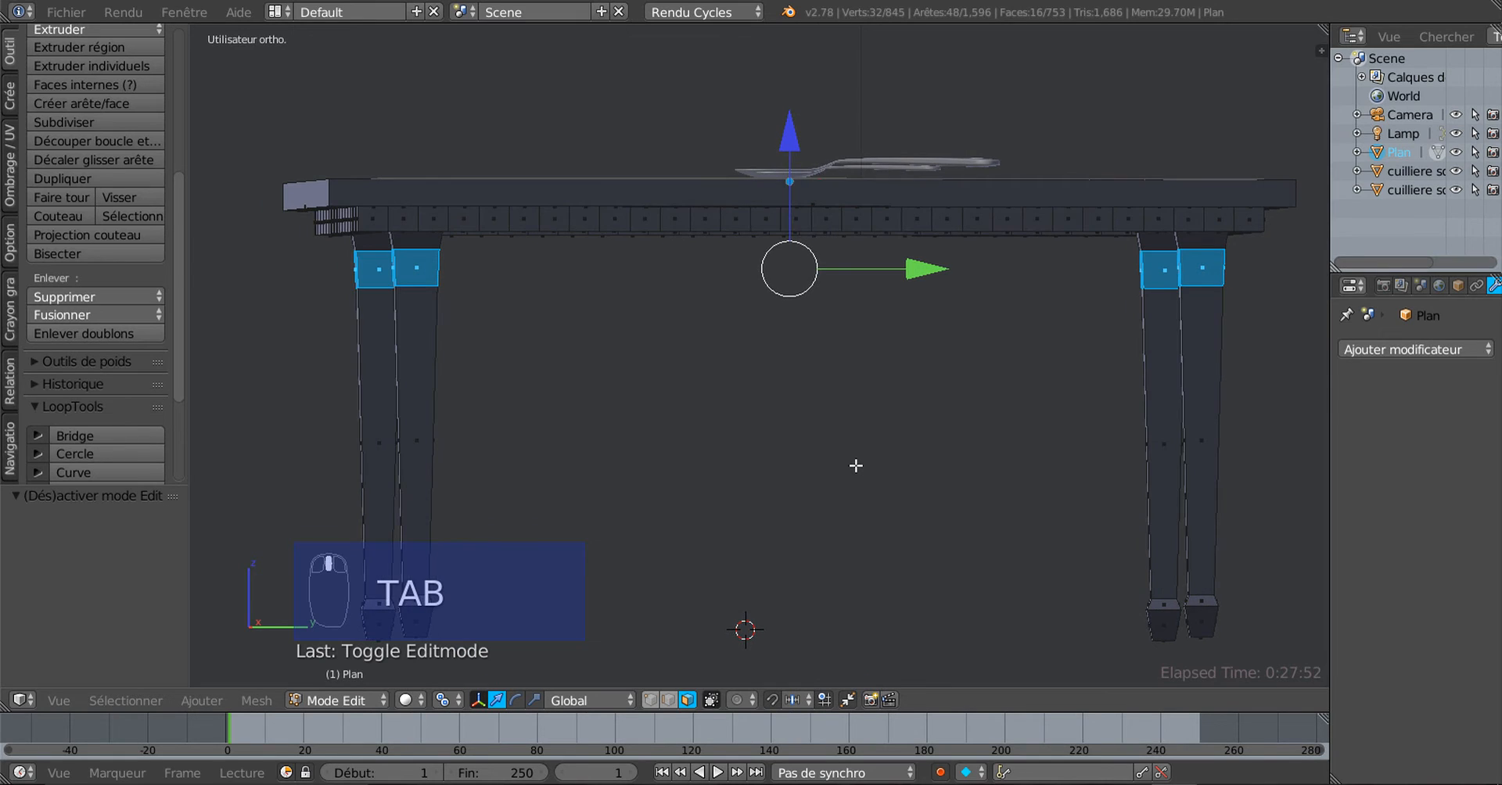
# Extrude the four leg rings and scale the extrusion outward to 1.318 to form collars
pyautogui.press('e')
pyautogui.press('s')
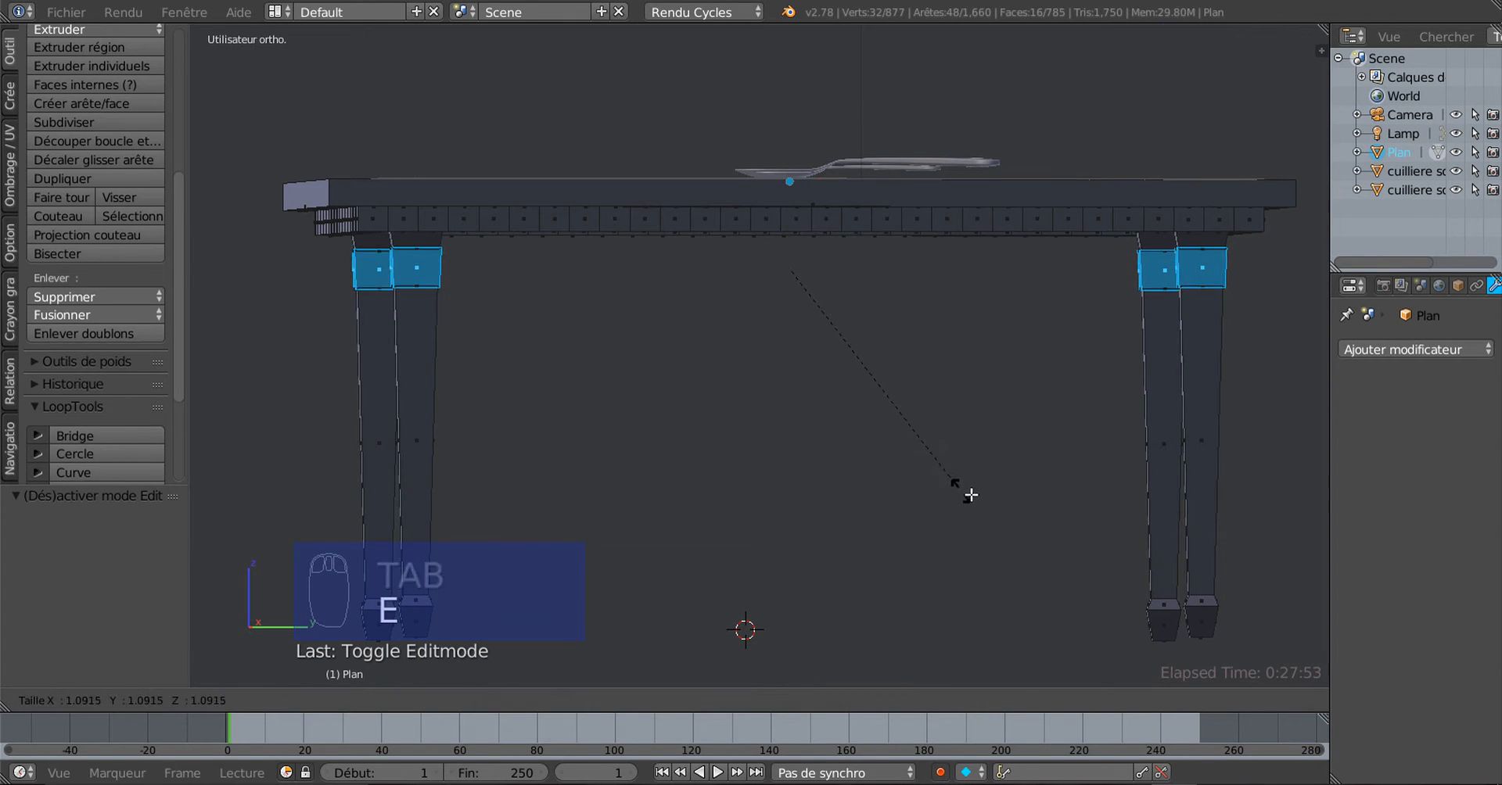
pyautogui.click(1012, 525)
pyautogui.moveTo(959, 524); pyautogui.dragTo(949, 422, button='middle')
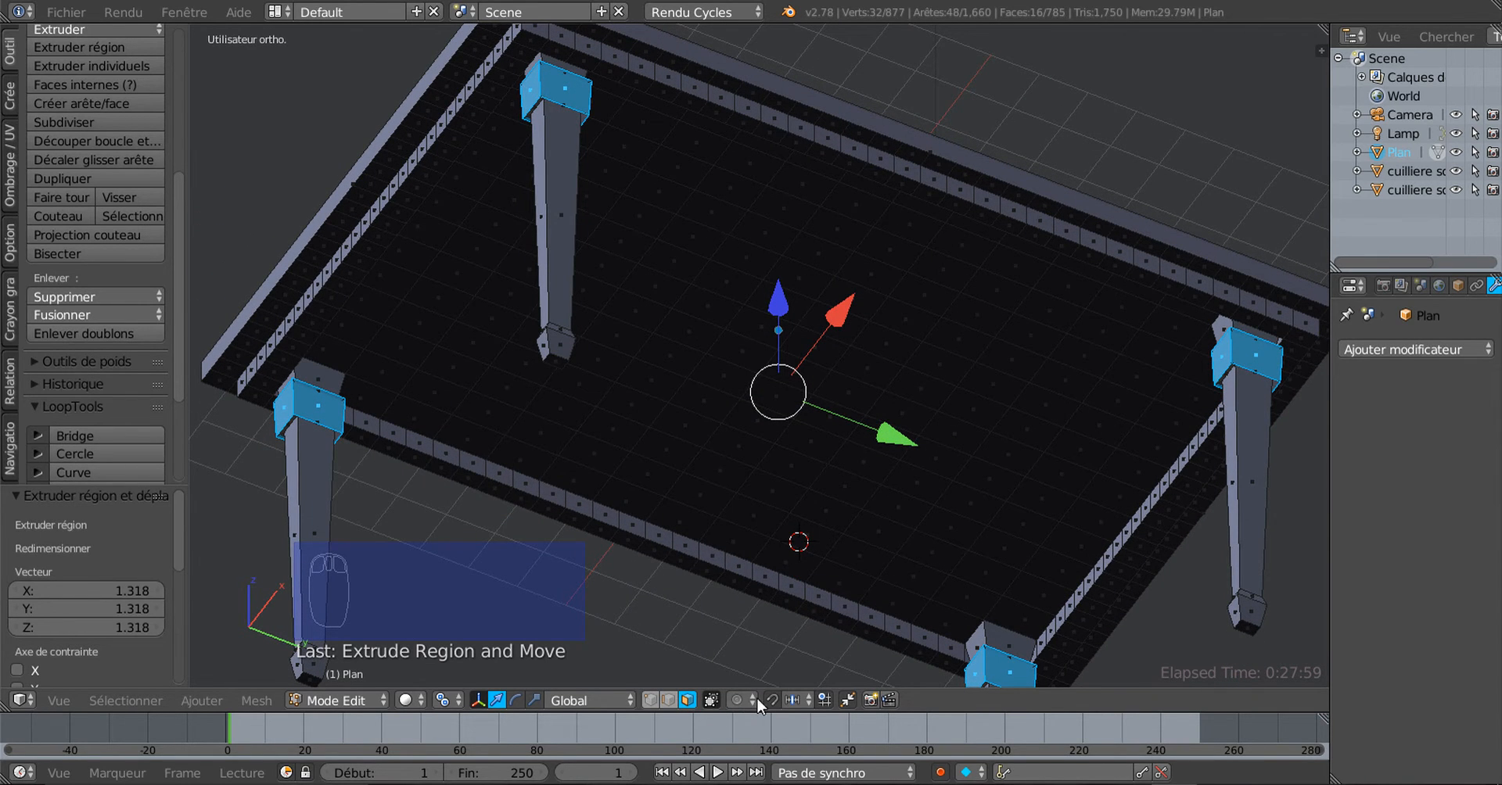
# Switch to the scale manipulator and flatten the outer faces of the leg collars along Z
pyautogui.click(531, 700)
pyautogui.moveTo(784, 447)
pyautogui.mouseDown(button='middle')
pyautogui.moveTo(737, 539)
pyautogui.moveTo(761, 443)
pyautogui.mouseUp(button='middle')
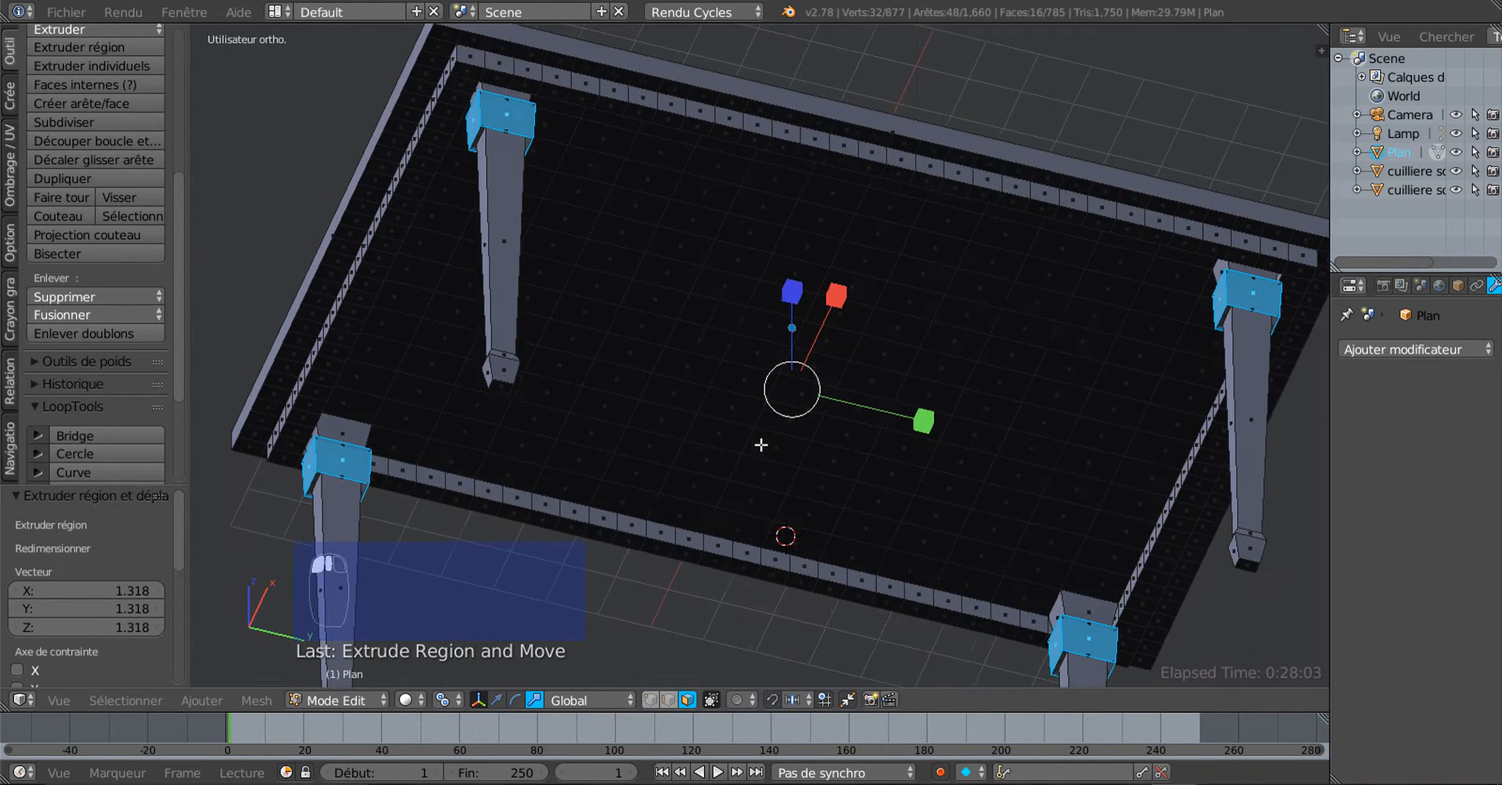
pyautogui.keyDown('shift'); pyautogui.moveTo(728, 349); pyautogui.dragTo(833, 528, button='middle'); pyautogui.keyUp('shift')
pyautogui.scroll(3, 622, 237)
pyautogui.scroll(3, 525, 280)
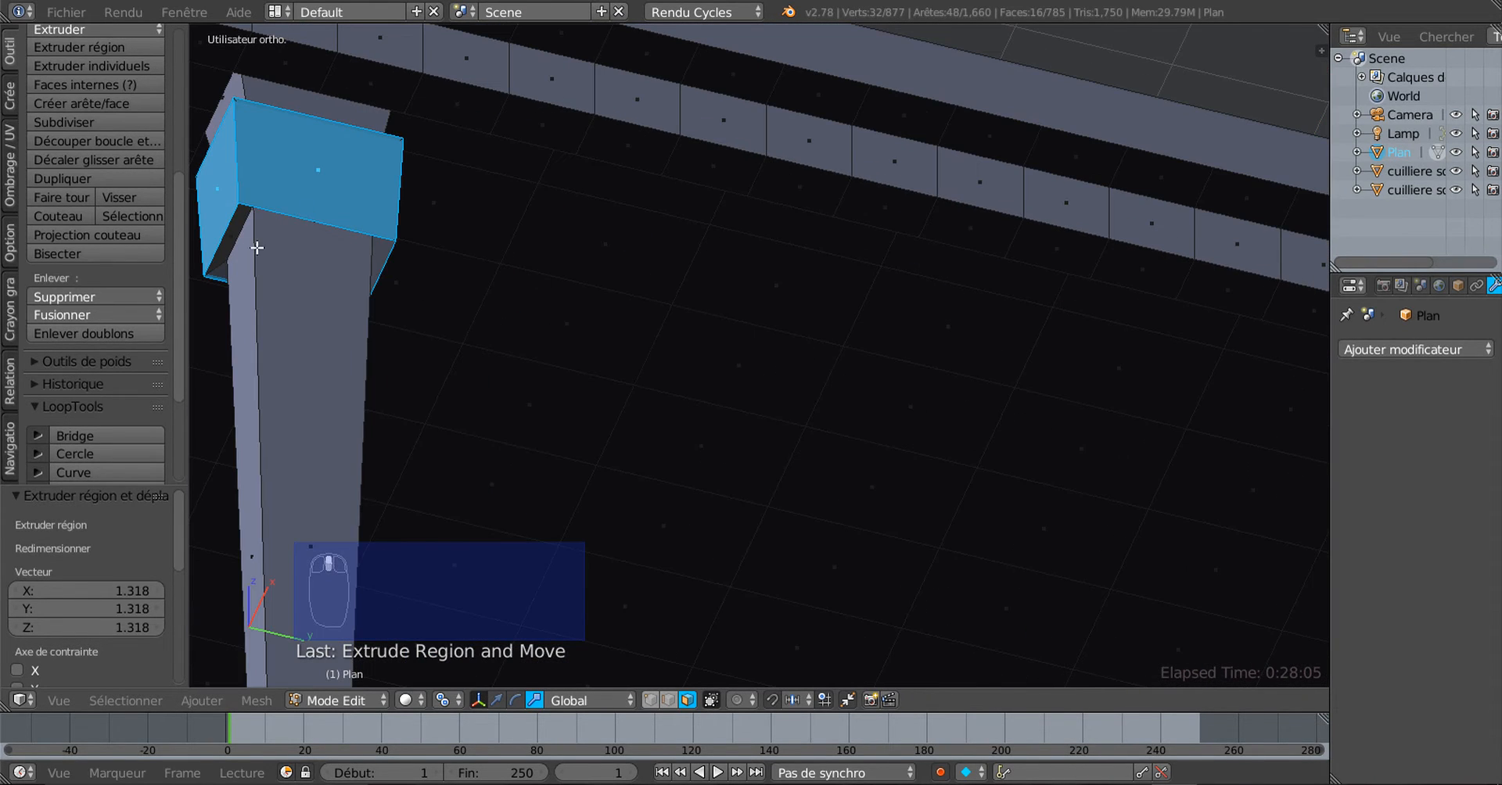
pyautogui.scroll(-3, 334, 235)
pyautogui.moveTo(479, 285); pyautogui.dragTo(643, 444, button='middle')
pyautogui.press('s')
pyautogui.press('z')
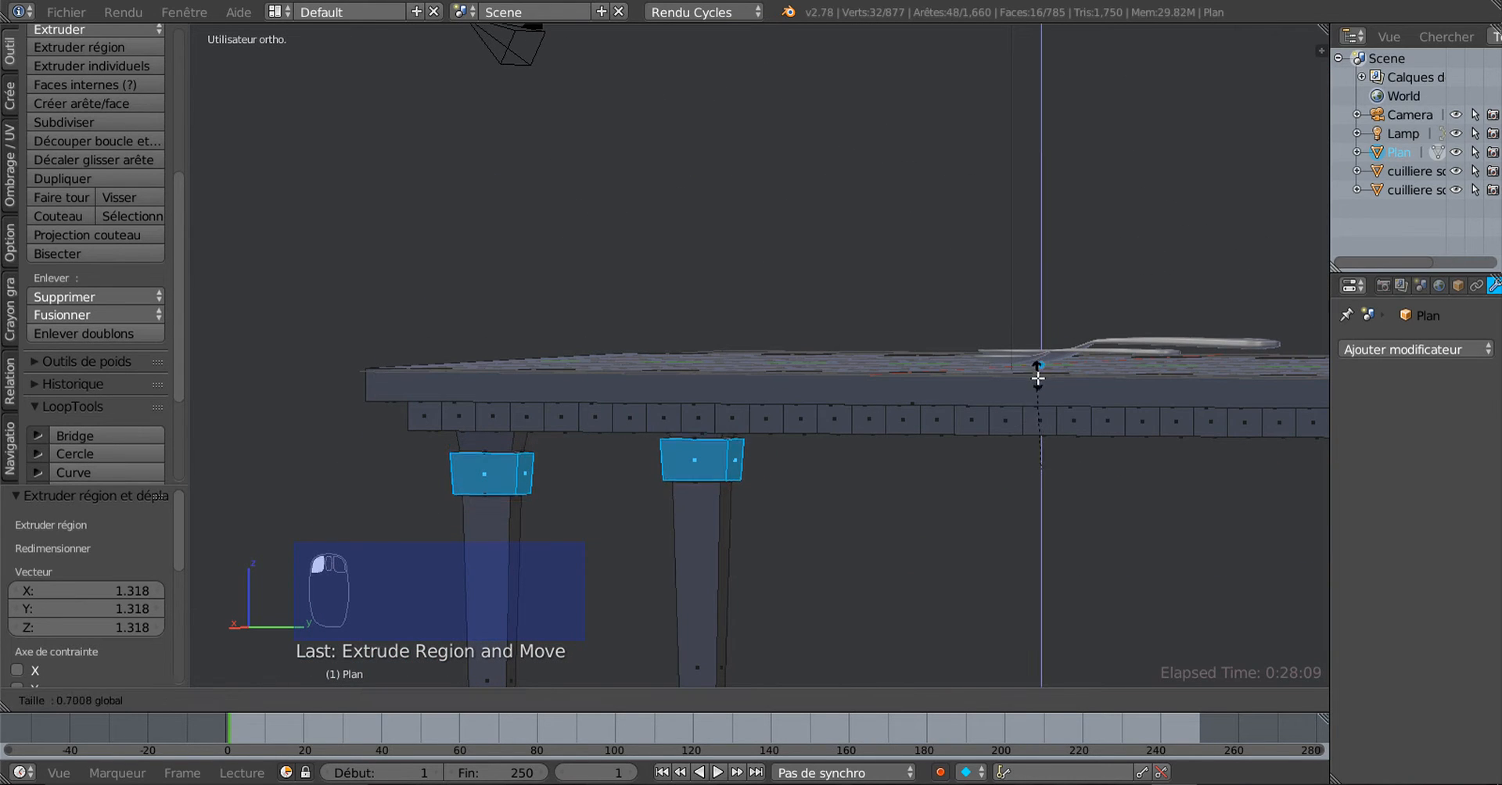
pyautogui.click(1038, 405)
# Check the leg collars from several angles outside Edit Mode and return to editing the table
pyautogui.press('Tab')
pyautogui.scroll(-6, 842, 520)
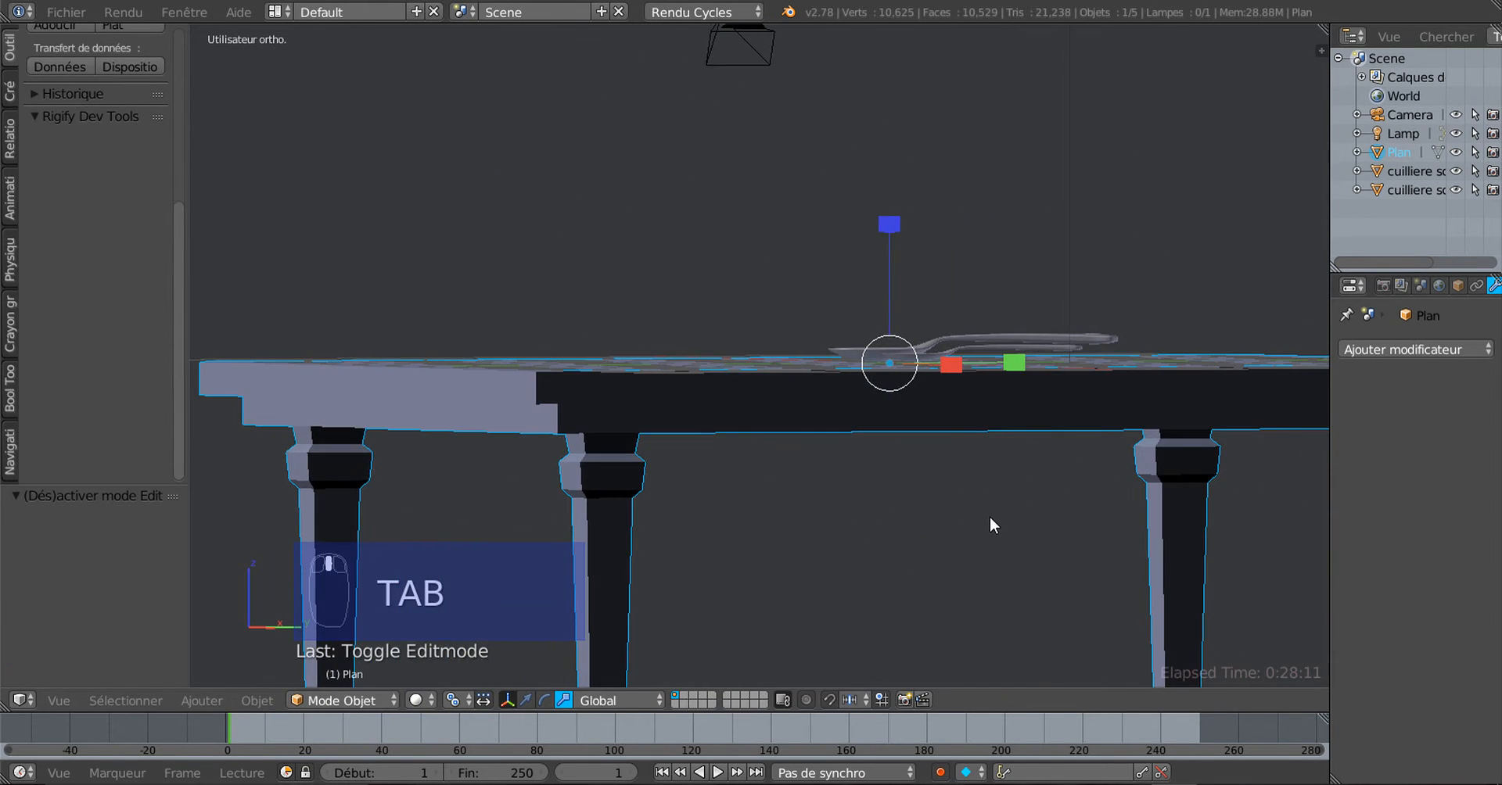
pyautogui.moveTo(988, 523); pyautogui.dragTo(833, 429, button='middle')
pyautogui.scroll(4, 864, 525)
pyautogui.scroll(-2, 861, 514)
pyautogui.press('Tab')
pyautogui.press('Tab')
pyautogui.press('Tab')
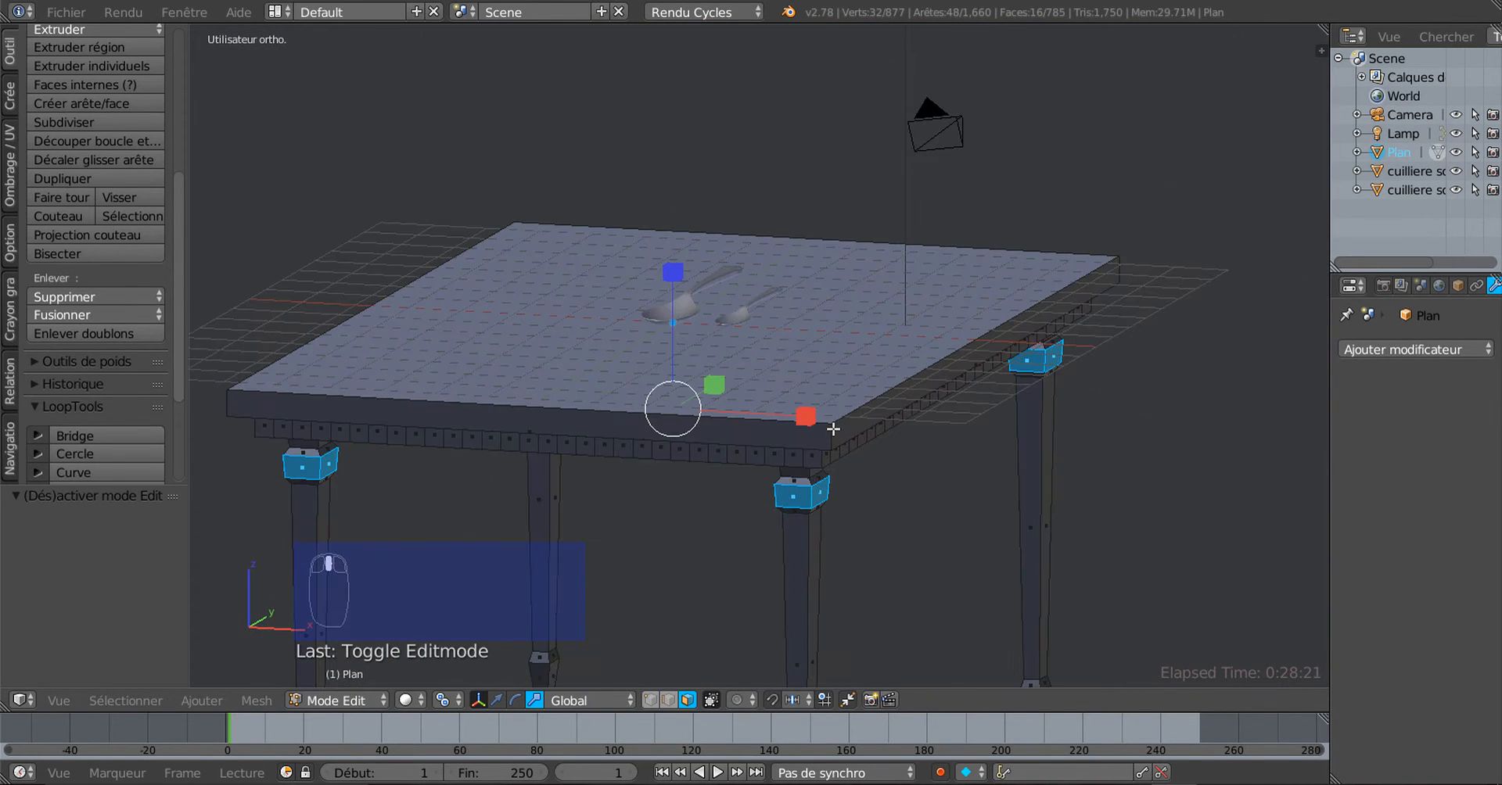
pyautogui.moveTo(828, 476); pyautogui.dragTo(709, 446, button='middle')
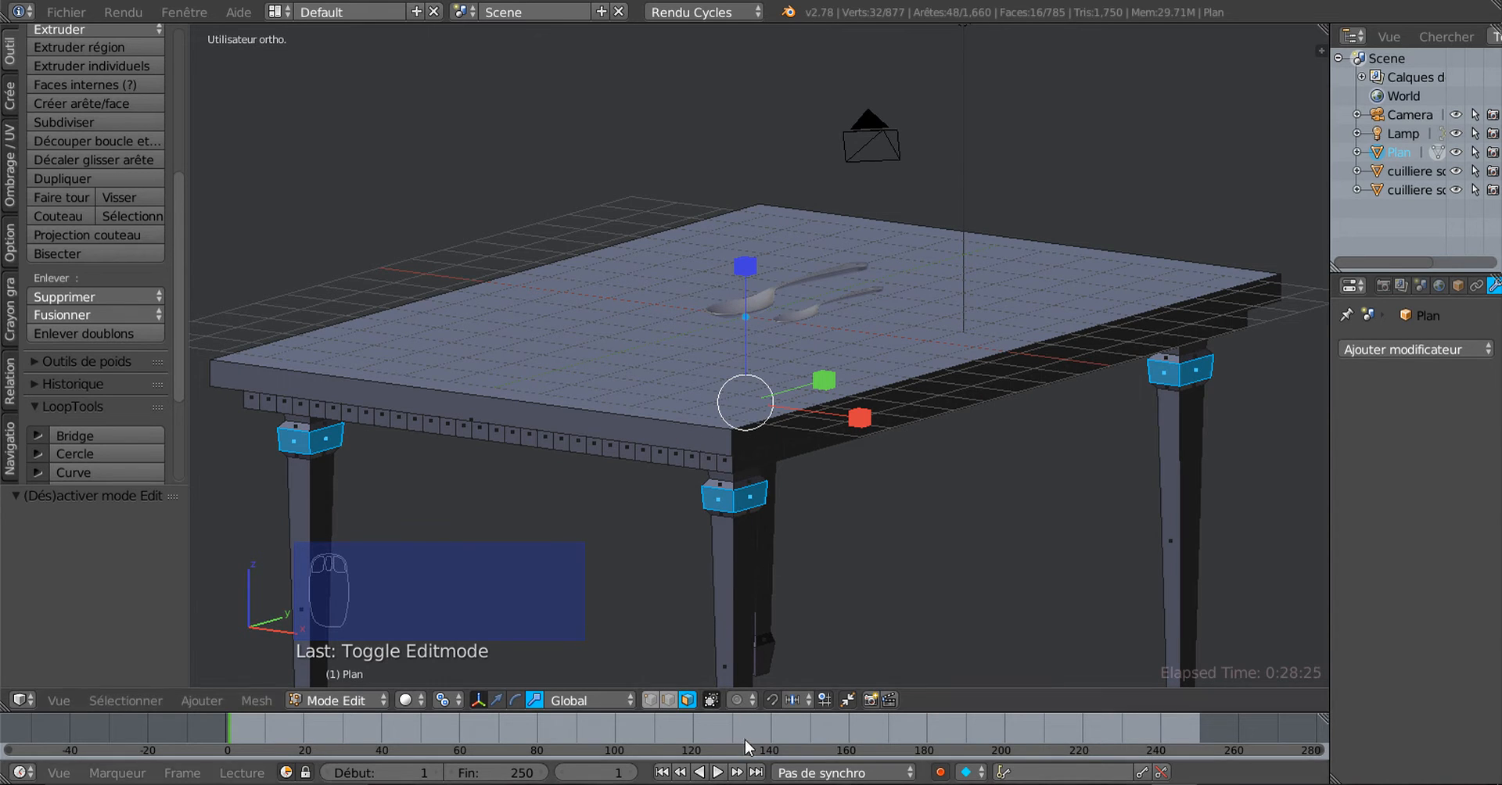
pyautogui.click(670, 701)
pyautogui.moveTo(827, 577); pyautogui.dragTo(804, 587, button='middle')
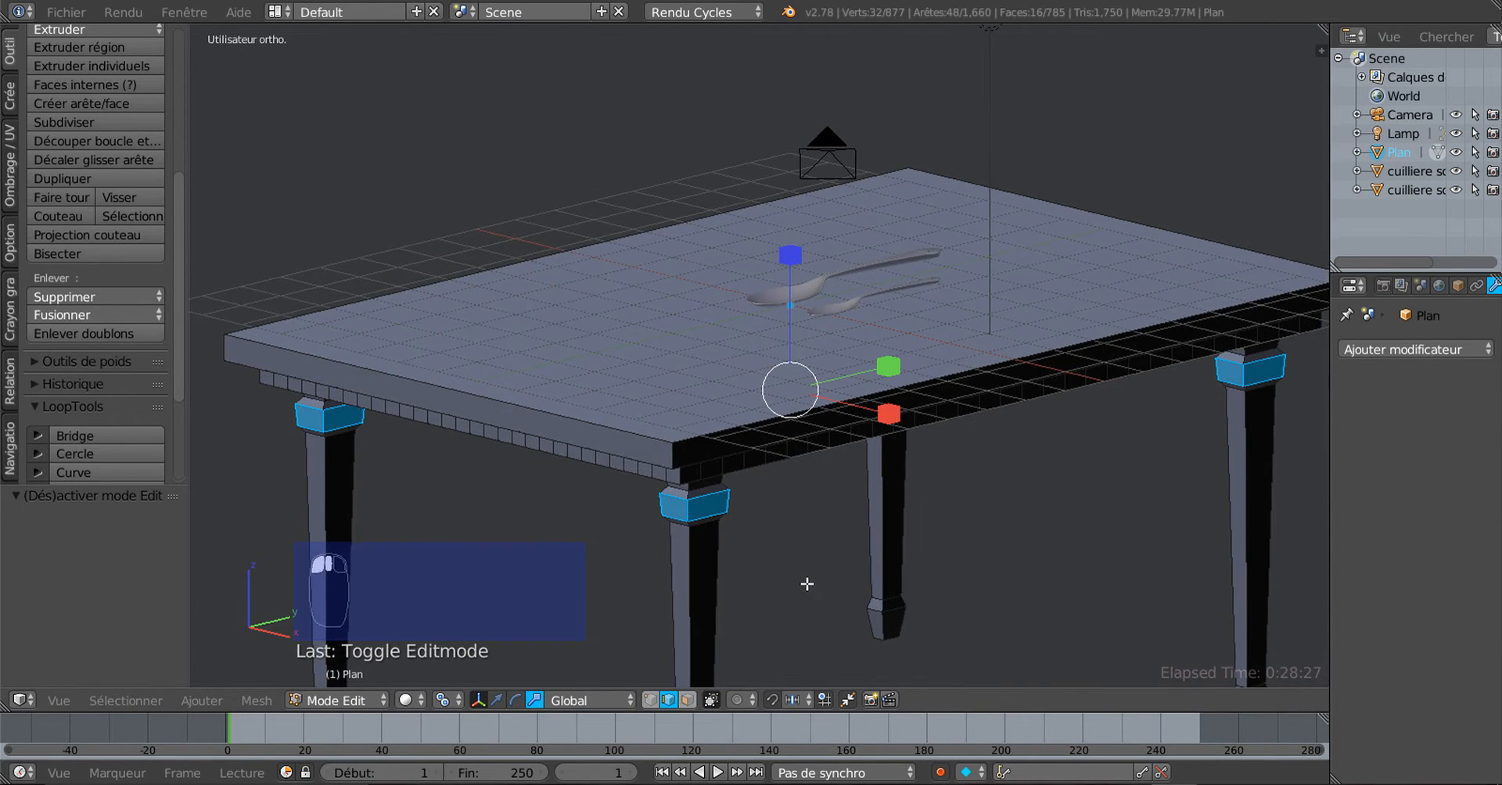
pyautogui.keyDown('shift'); pyautogui.rightClick(638, 447); pyautogui.keyUp('shift')
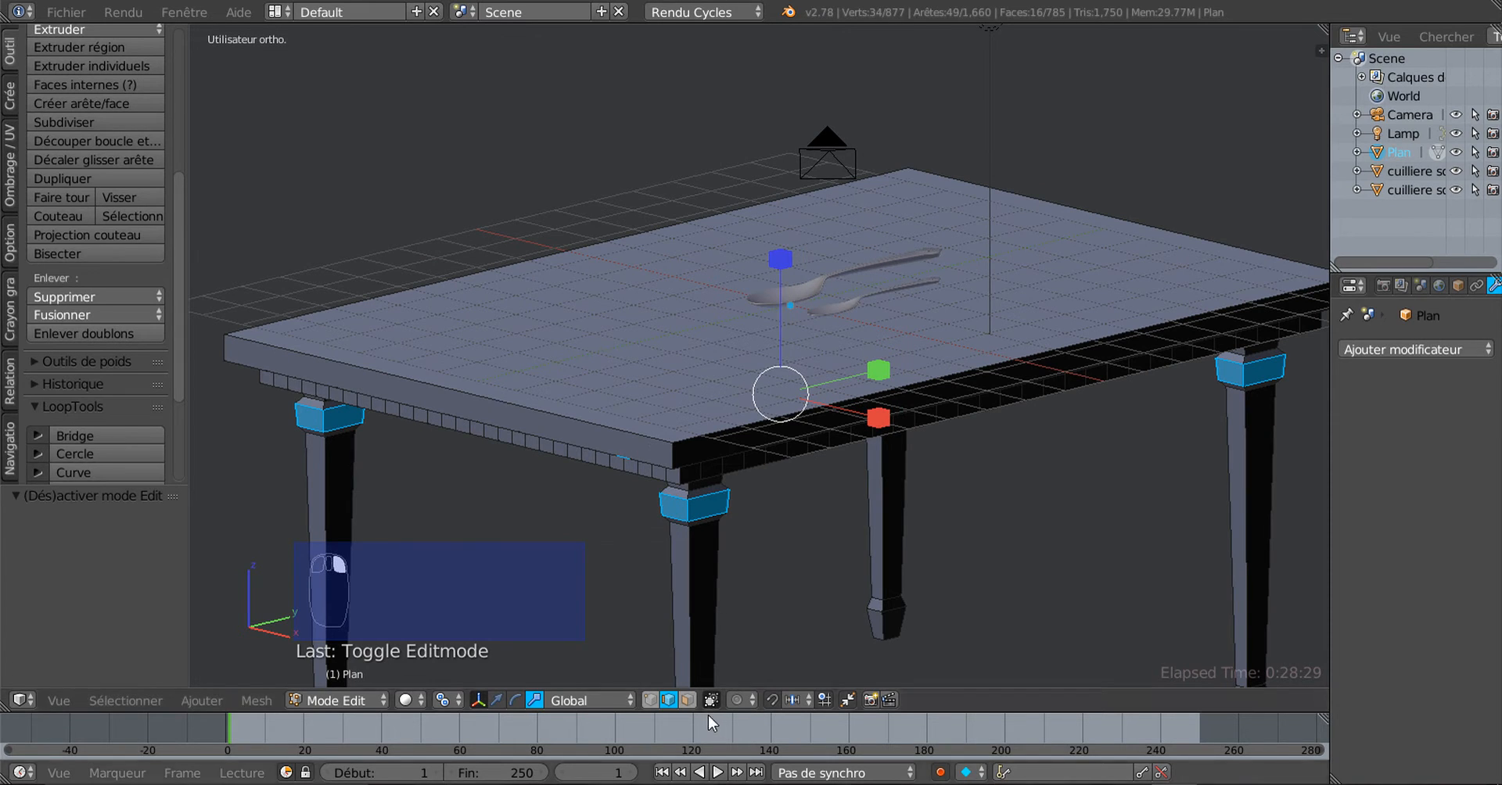
# Switch to face selection and clear the selection on the table
pyautogui.click(688, 701)
pyautogui.keyDown('shift'); pyautogui.rightClick(609, 442); pyautogui.keyUp('shift')
pyautogui.keyDown('shift'); pyautogui.rightClick(739, 438); pyautogui.keyUp('shift')
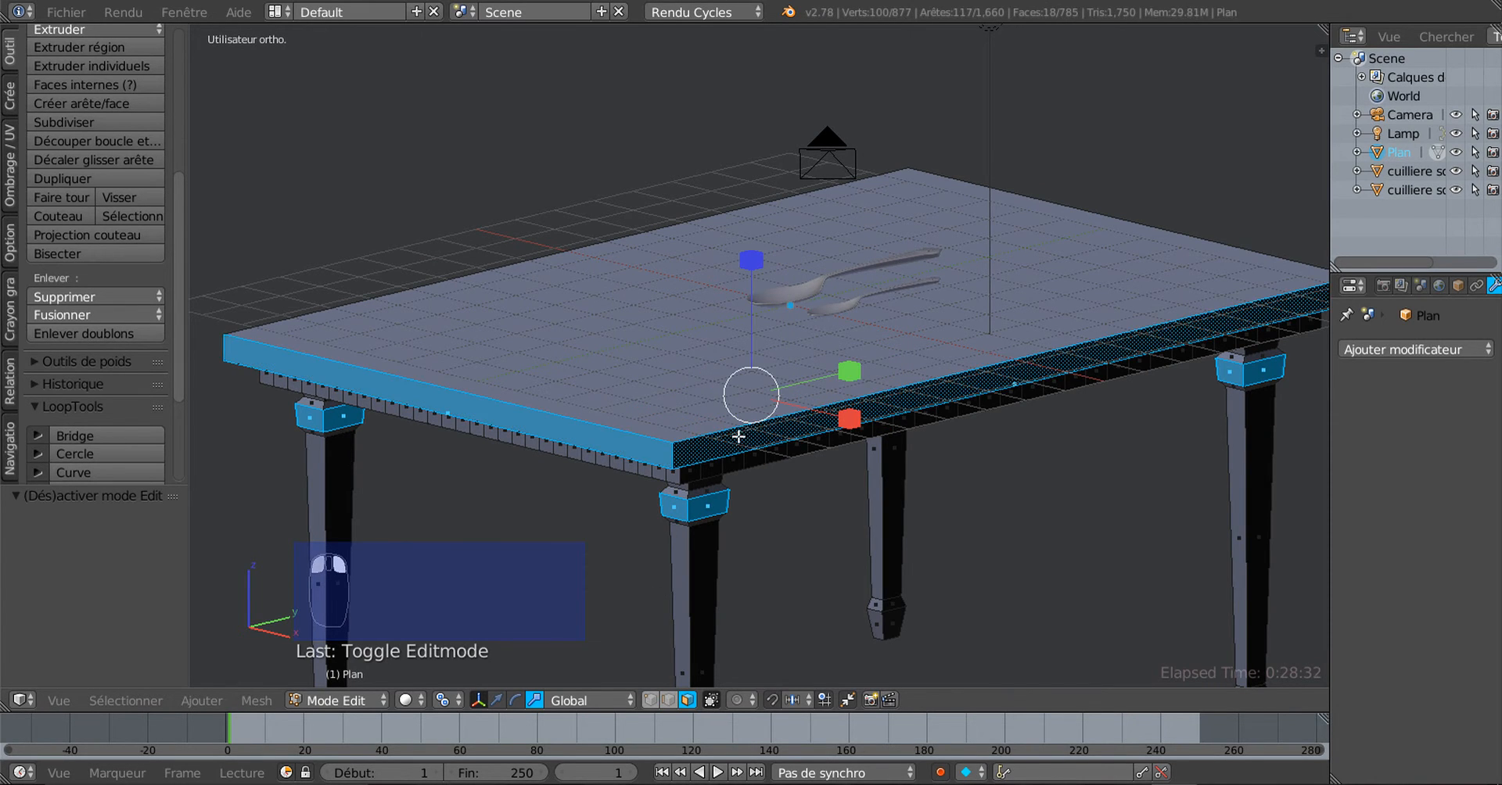
pyautogui.moveTo(739, 437); pyautogui.dragTo(873, 492, button='middle')
pyautogui.press('a')
pyautogui.press('a')
pyautogui.press('a')
pyautogui.press('a')
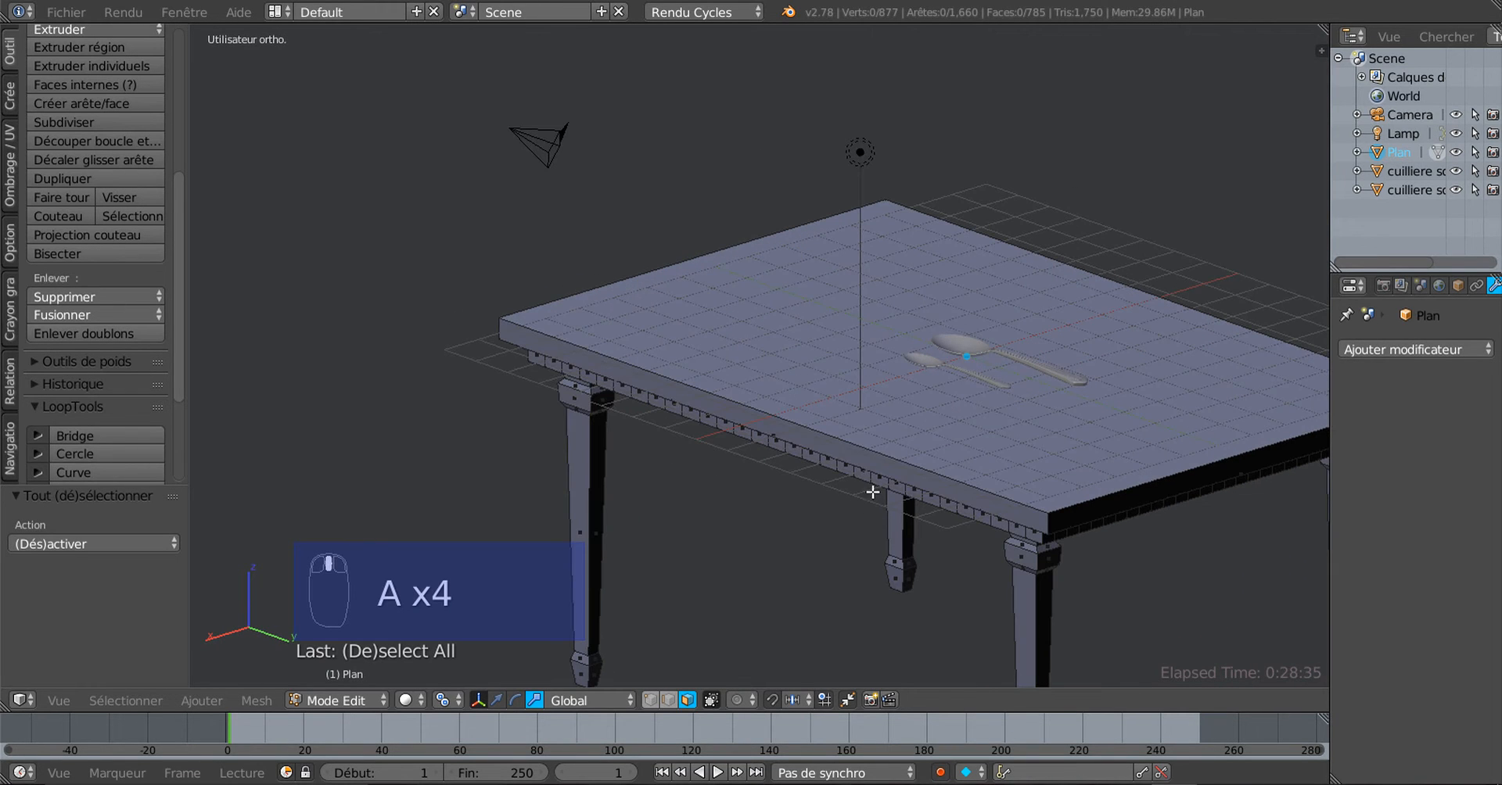
# Select the four side faces around the tabletop's edge
pyautogui.rightClick(871, 454)
pyautogui.keyDown('shift'); pyautogui.rightClick(1063, 515); pyautogui.keyUp('shift')
pyautogui.moveTo(1204, 523); pyautogui.dragTo(969, 507, button='middle')
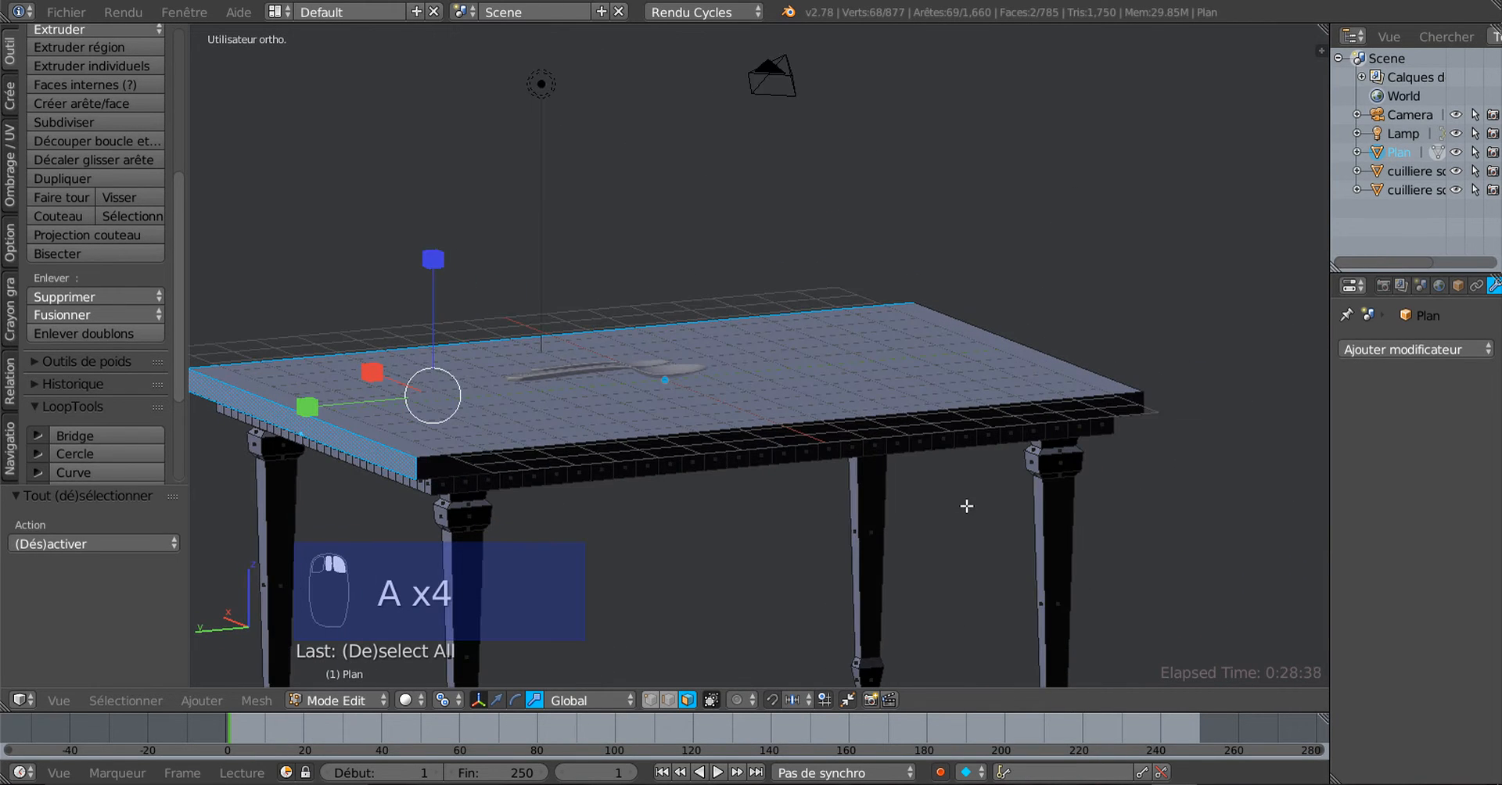
pyautogui.keyDown('shift'); pyautogui.rightClick(764, 436); pyautogui.keyUp('shift')
pyautogui.moveTo(1066, 468); pyautogui.dragTo(848, 466, button='middle')
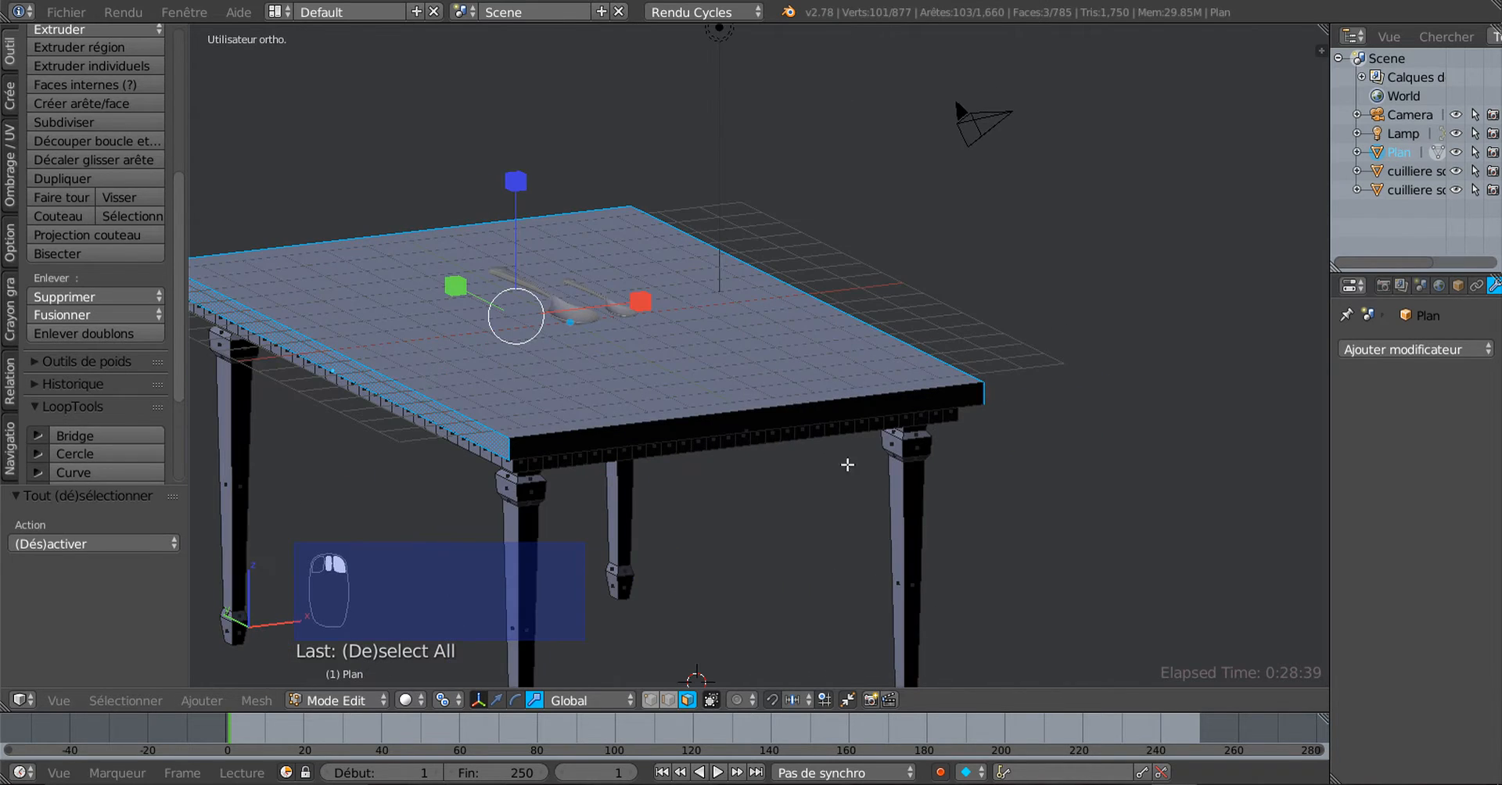
pyautogui.keyDown('shift'); pyautogui.rightClick(756, 423); pyautogui.keyUp('shift')
pyautogui.moveTo(757, 423); pyautogui.dragTo(798, 442, button='middle')
pyautogui.moveTo(934, 485); pyautogui.dragTo(1028, 499, button='middle')
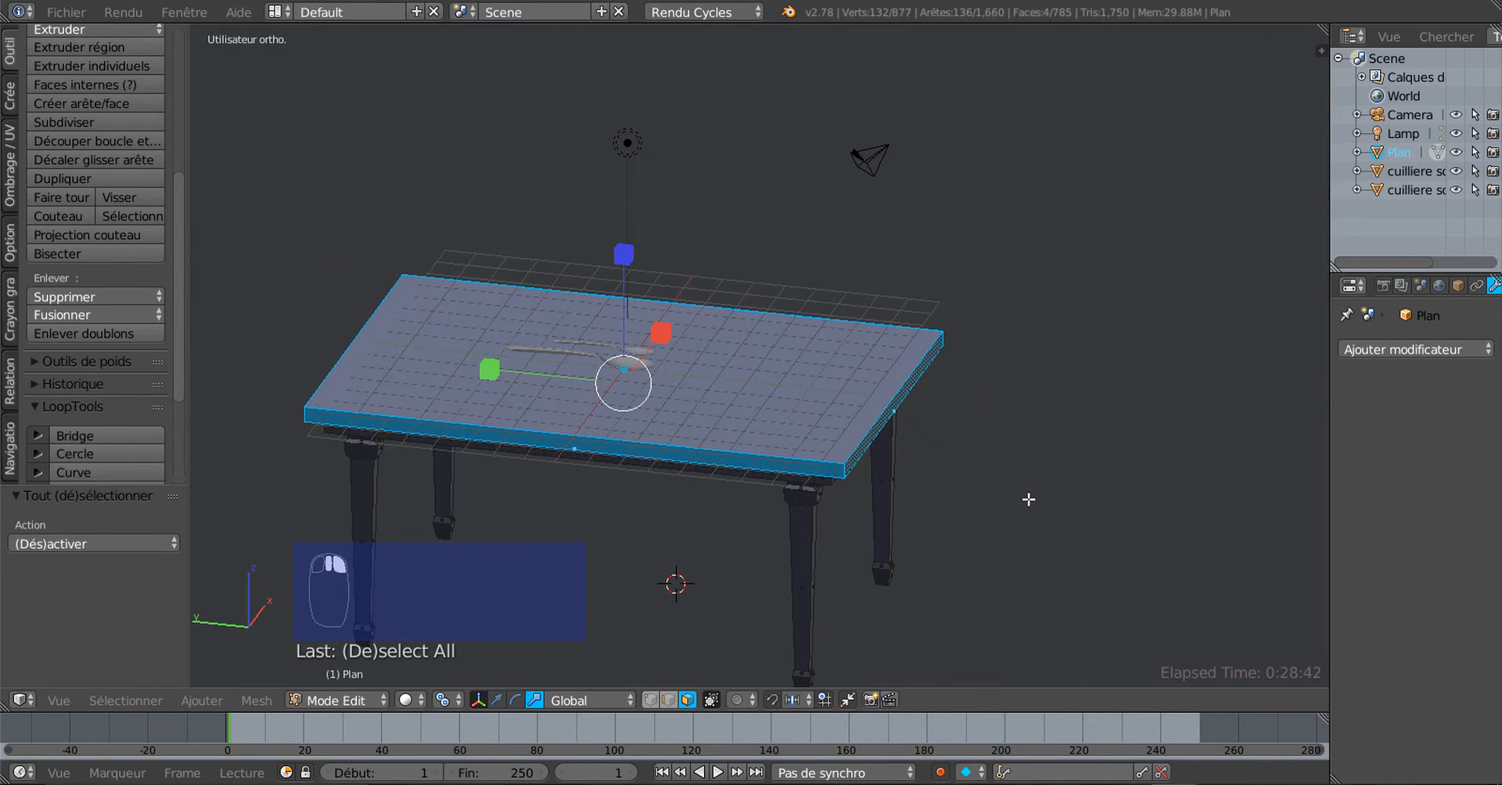
# Set the pivot point to Barycentre, then extrude the tabletop's side faces and scale the extrusion outward to 1.047
pyautogui.press('KP_7')
pyautogui.scroll(-1, 1029, 501)
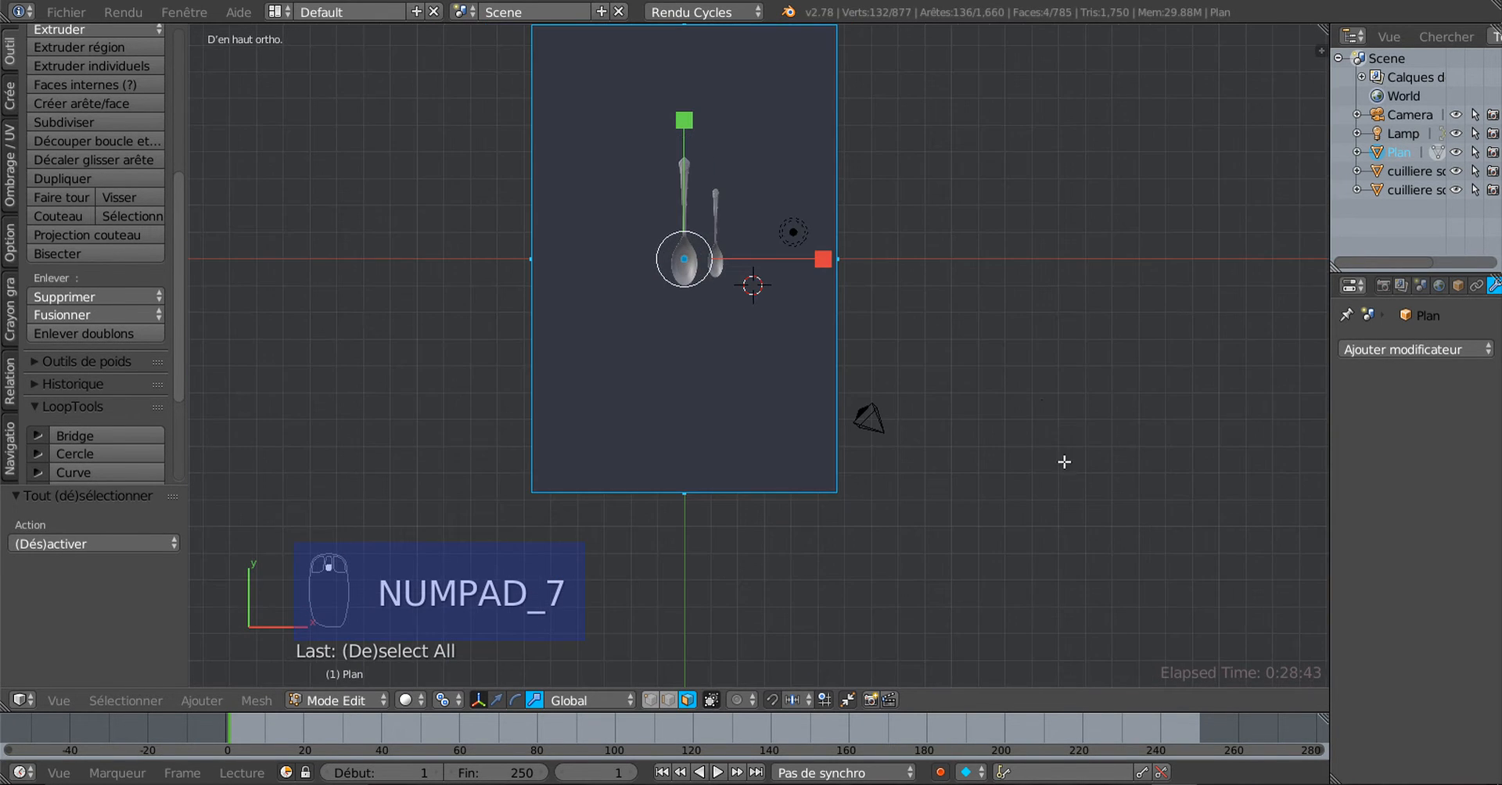
pyautogui.click(443, 701)
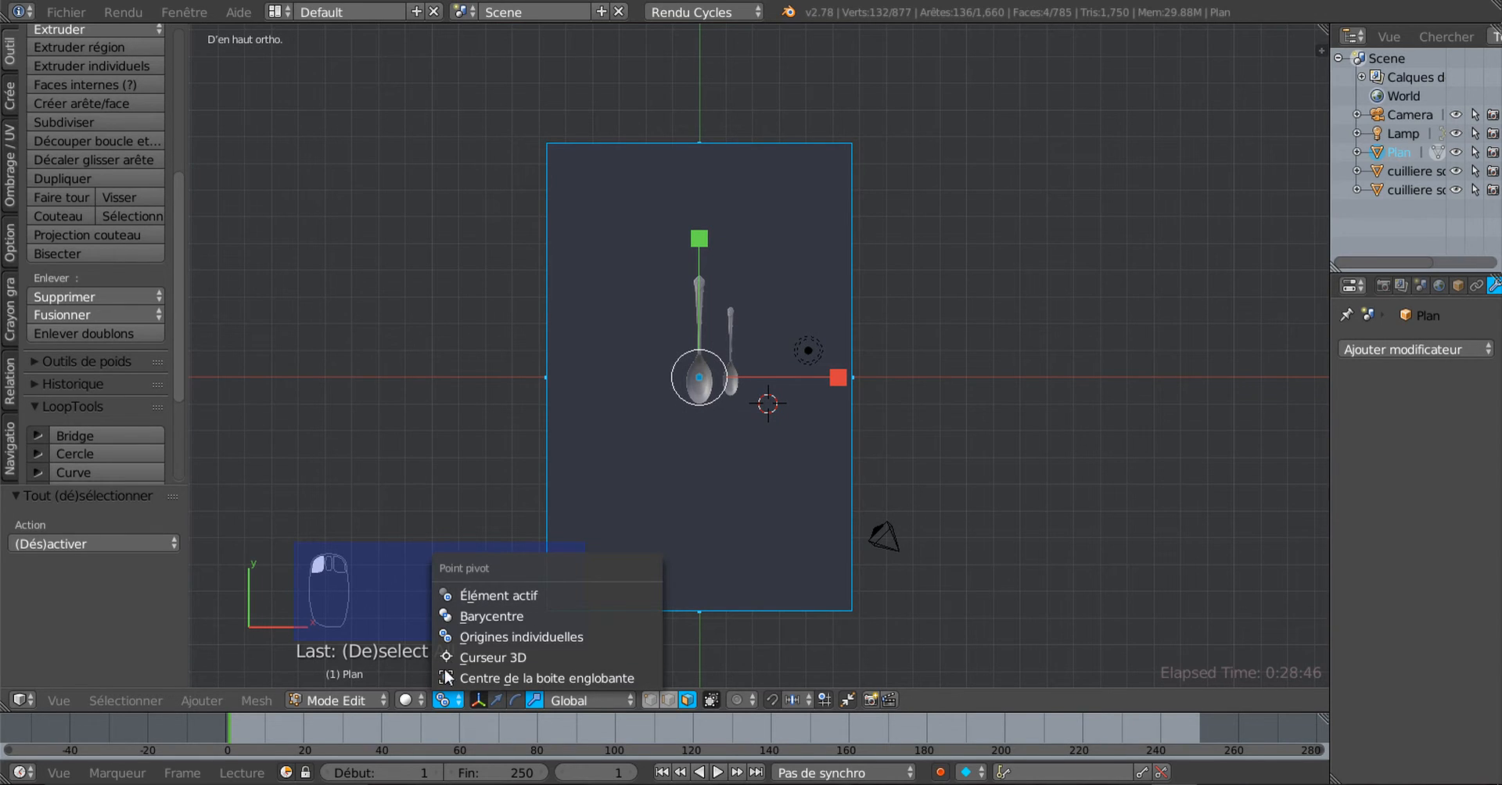
pyautogui.click(449, 622)
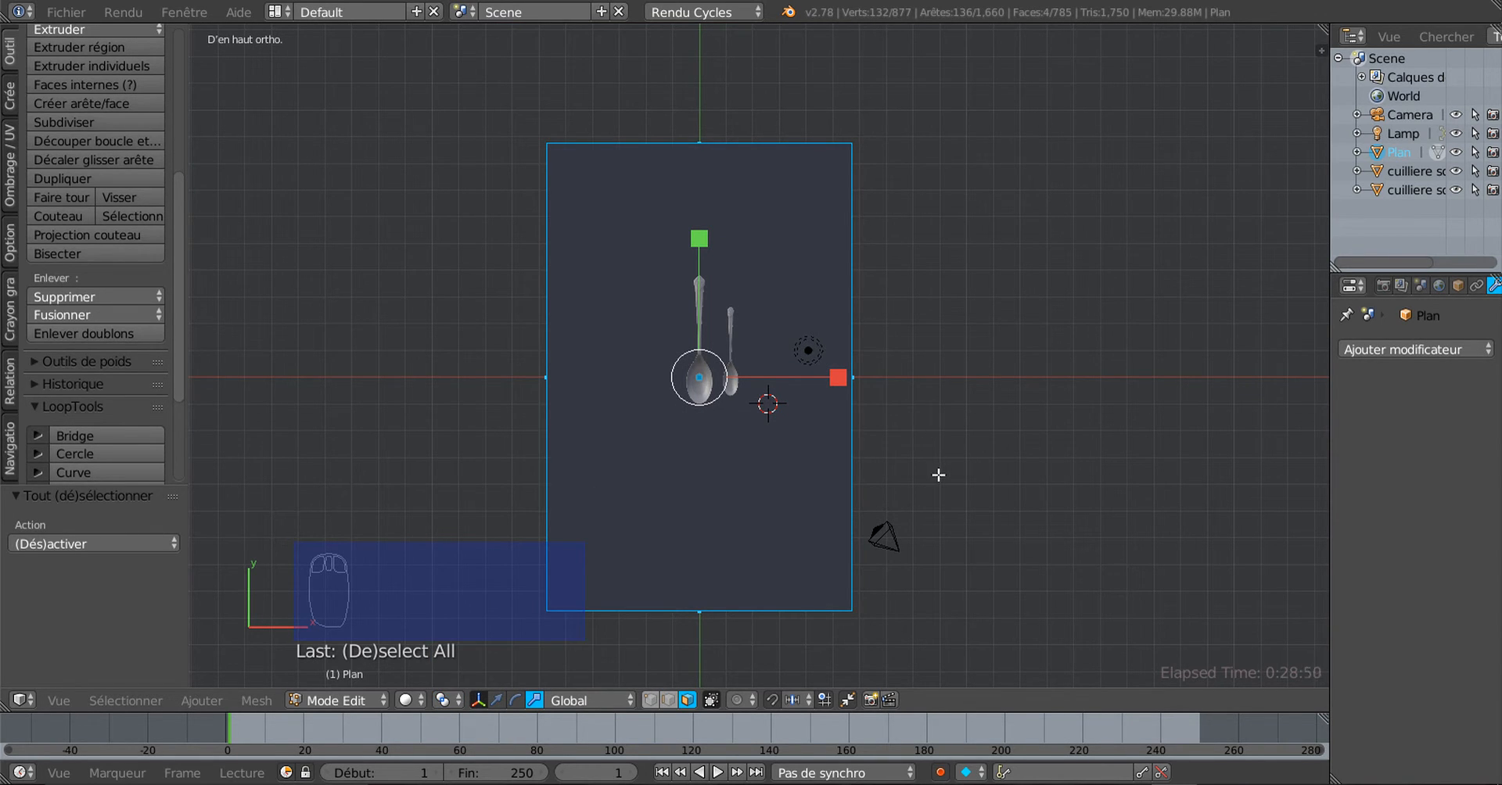
pyautogui.press('e')
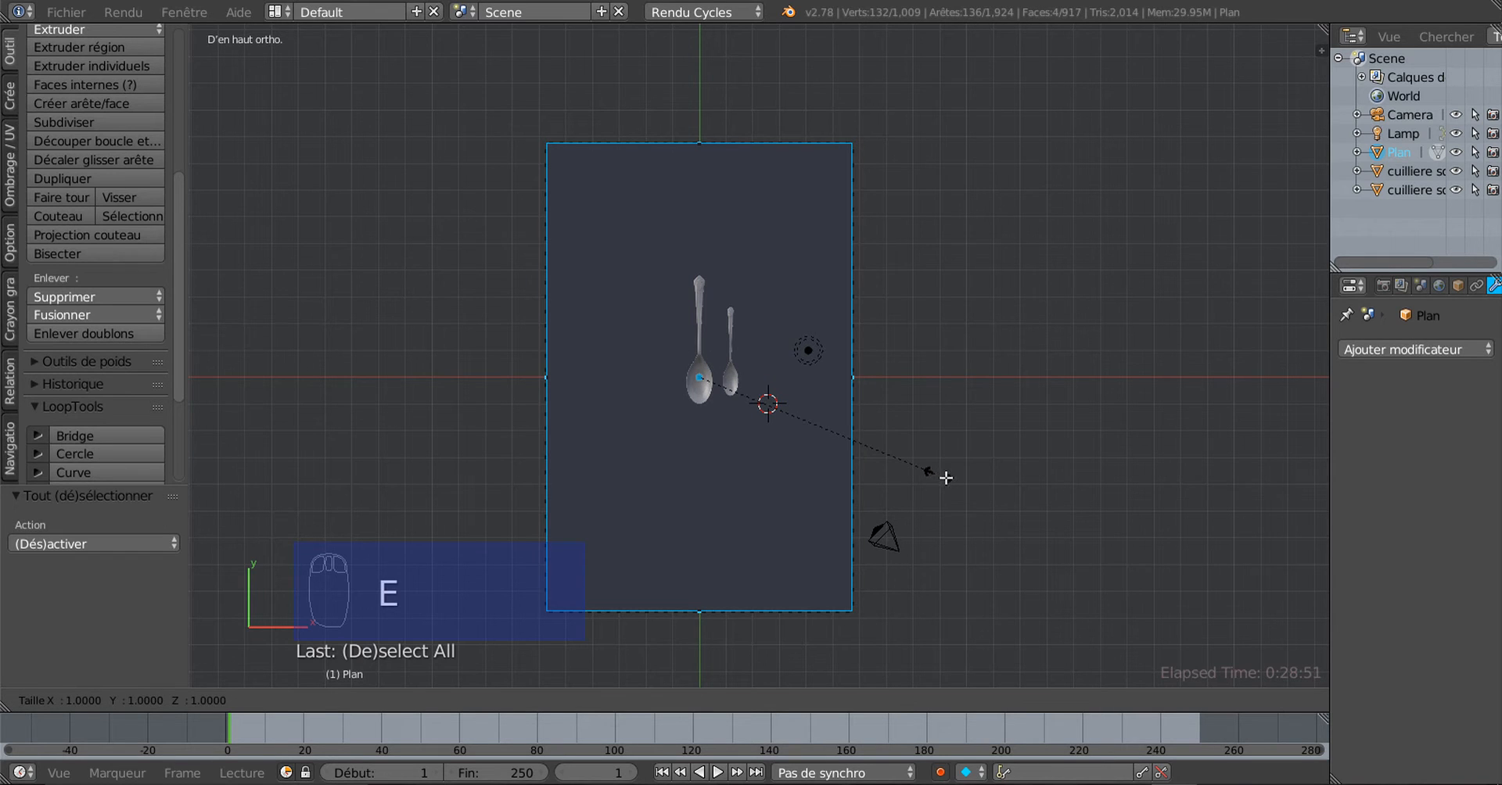
pyautogui.click(949, 480)
pyautogui.scroll(2, 546, 248)
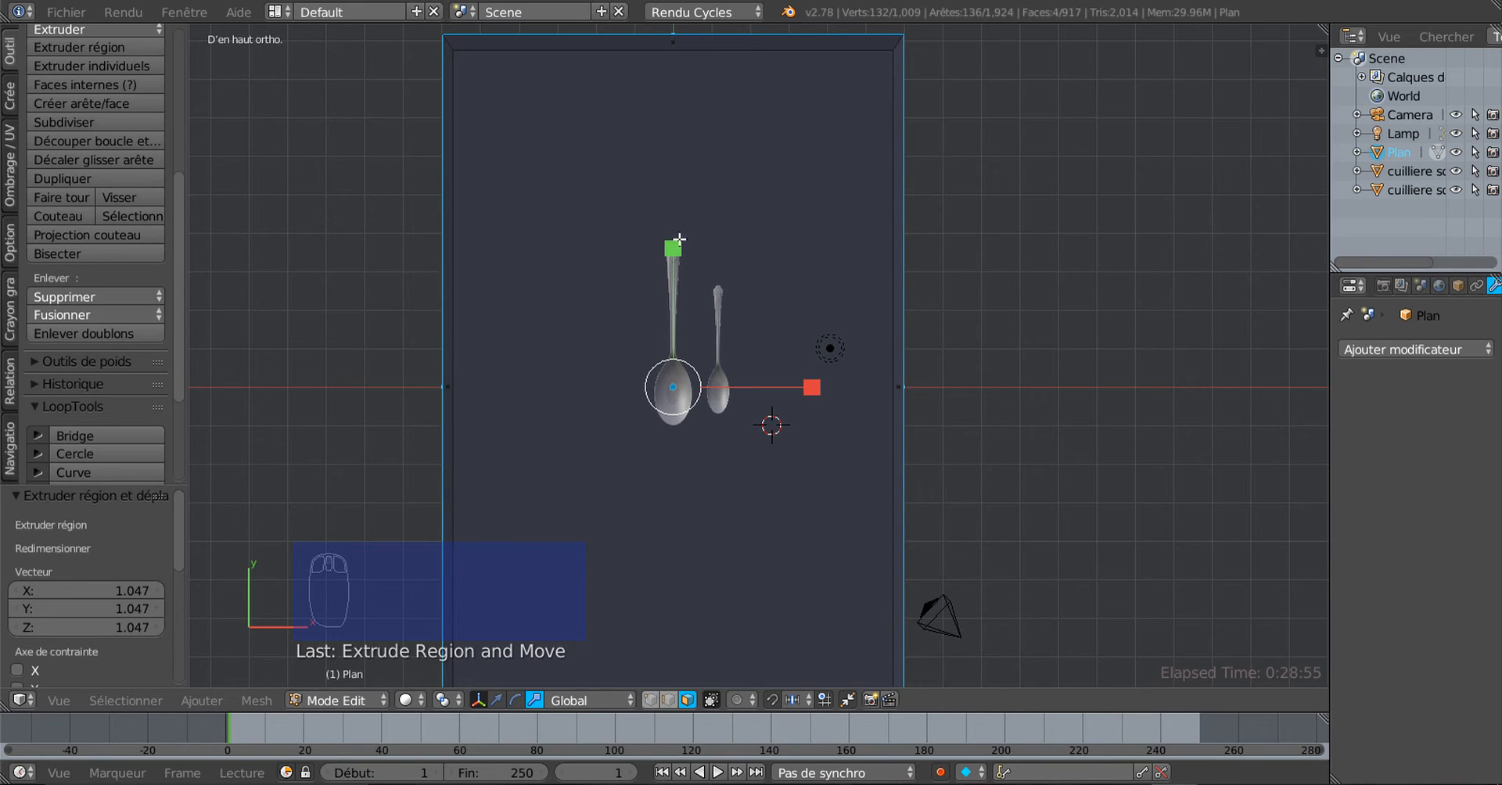
# Scale the extruded tabletop border along Y to 0.985
pyautogui.moveTo(673, 248); pyautogui.dragTo(679, 239)
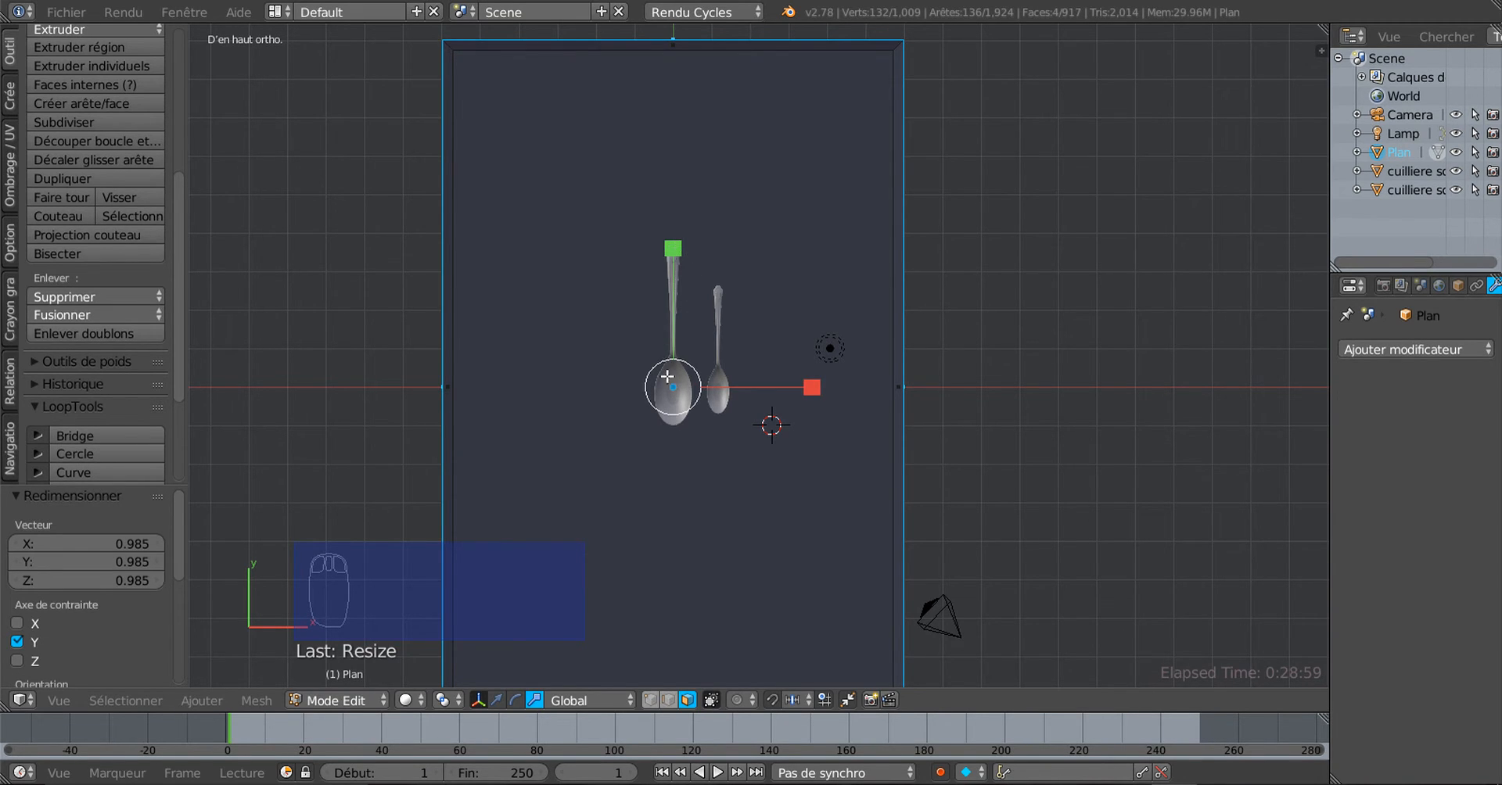
pyautogui.scroll(-2, 667, 377)
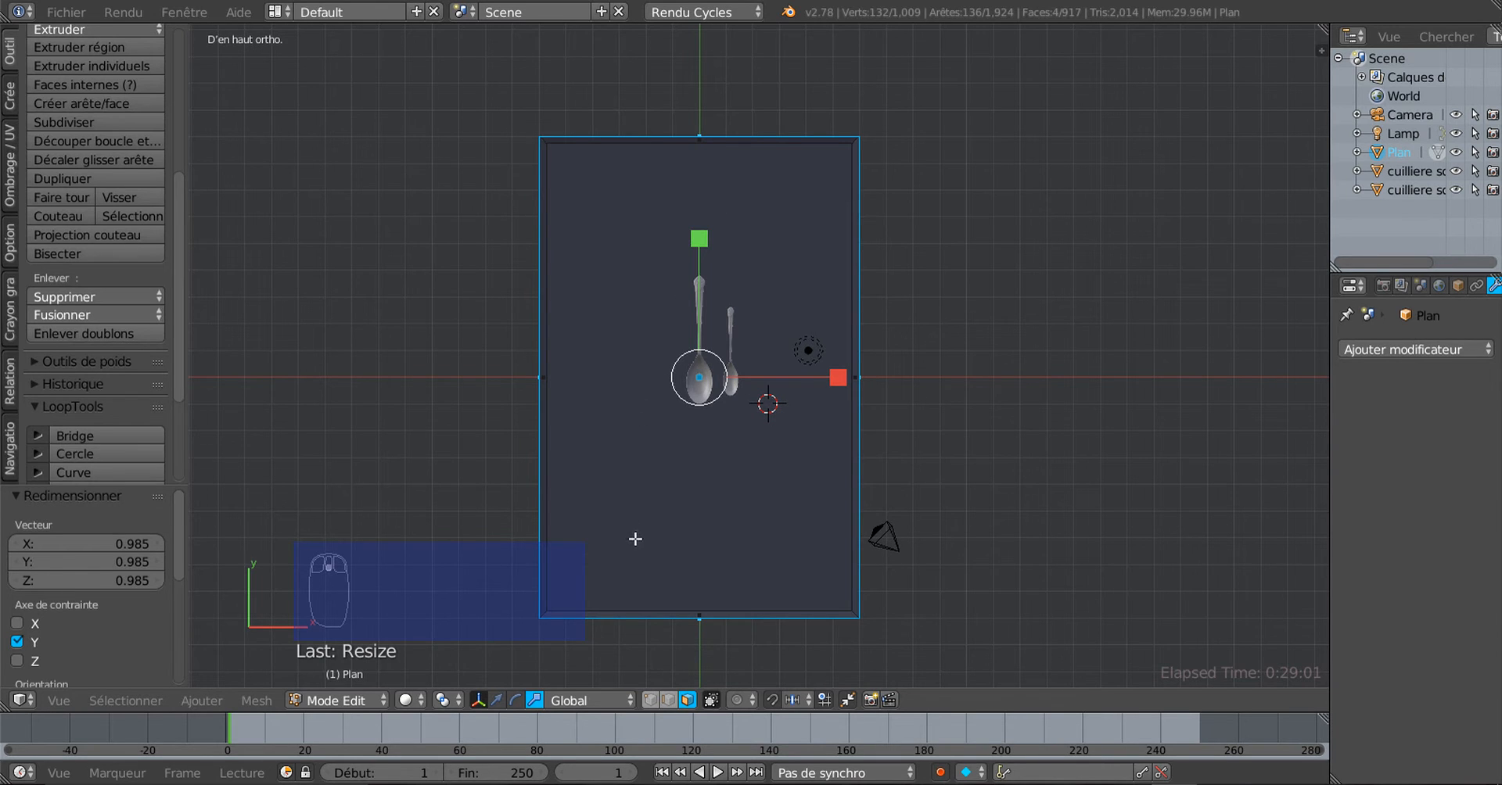
pyautogui.moveTo(723, 528); pyautogui.dragTo(972, 402, button='middle')
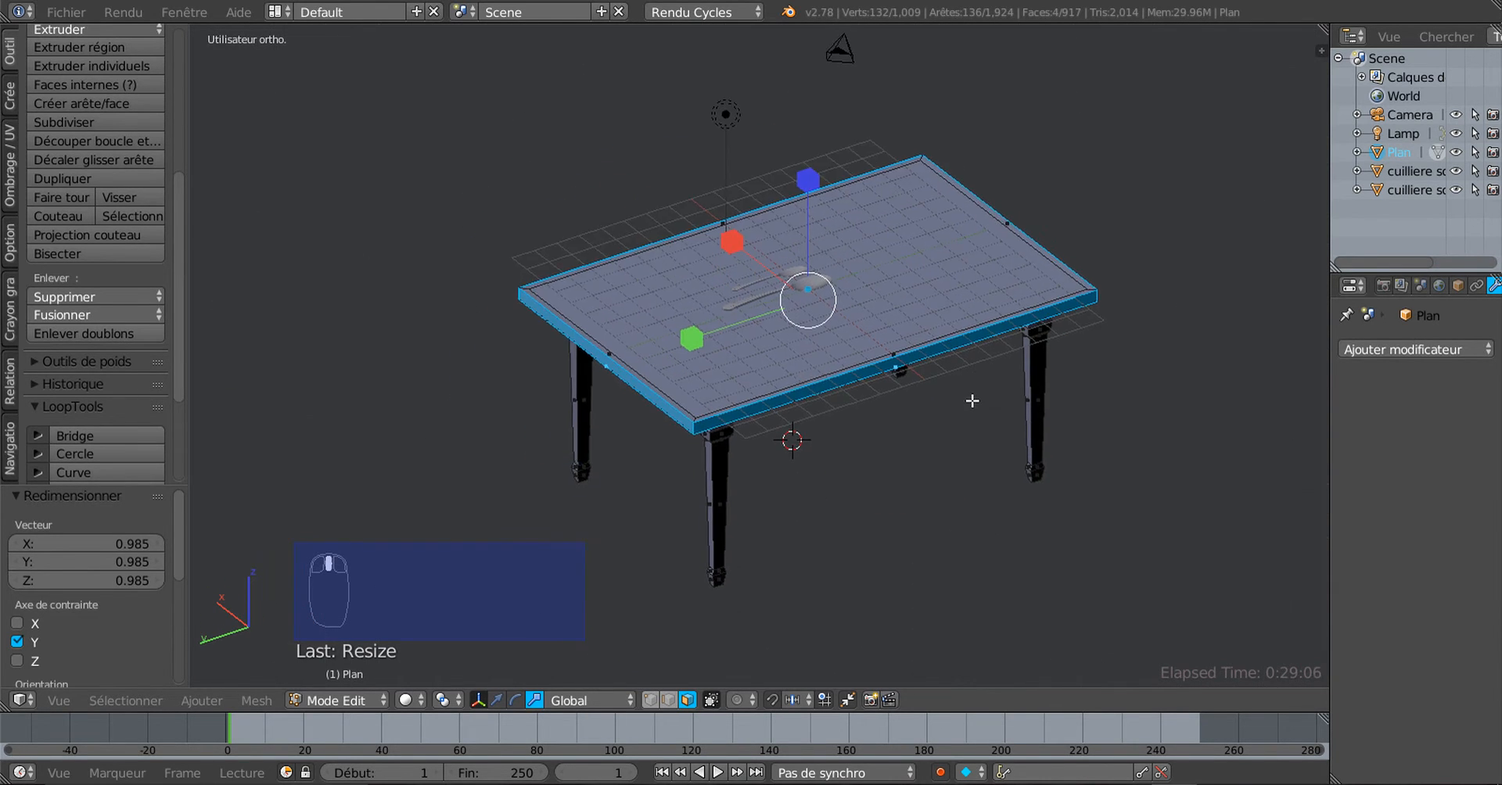
# Add the loop of narrow border faces on the tabletop's upper side to the selection
pyautogui.scroll(3, 970, 399)
pyautogui.scroll(2, 978, 465)
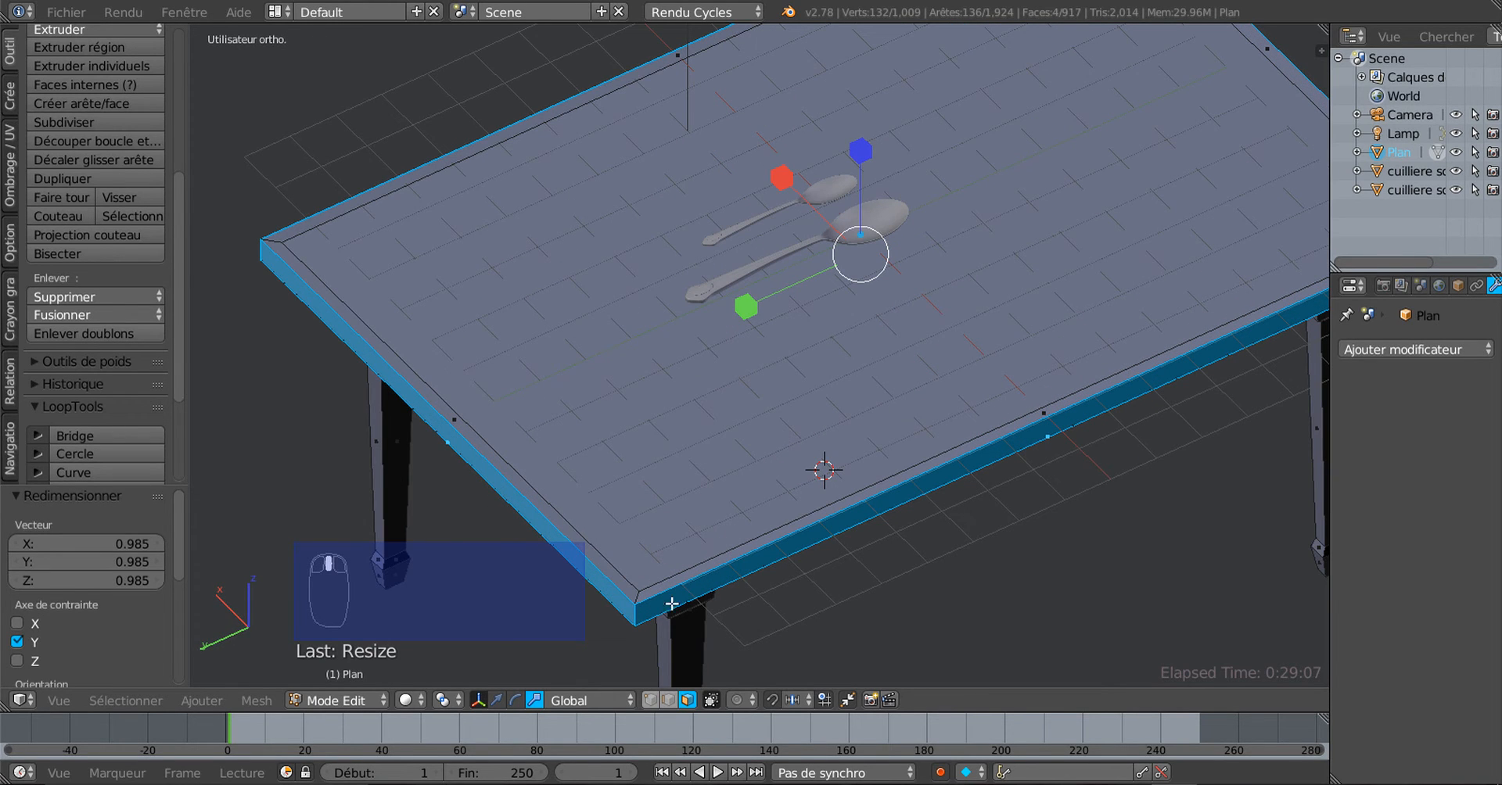
pyautogui.keyDown('alt'); pyautogui.keyDown('shift'); pyautogui.rightClick(640, 594); pyautogui.keyUp('shift'); pyautogui.keyUp('alt')
pyautogui.scroll(-1, 696, 618)
pyautogui.moveTo(754, 643); pyautogui.dragTo(822, 596, button='middle')
# Create an orange diffuse material with RGB 0.800, 0.458, 0.160 and assign it to the selected tabletop border faces
pyautogui.moveTo(1329, 320); pyautogui.dragTo(1218, 313)
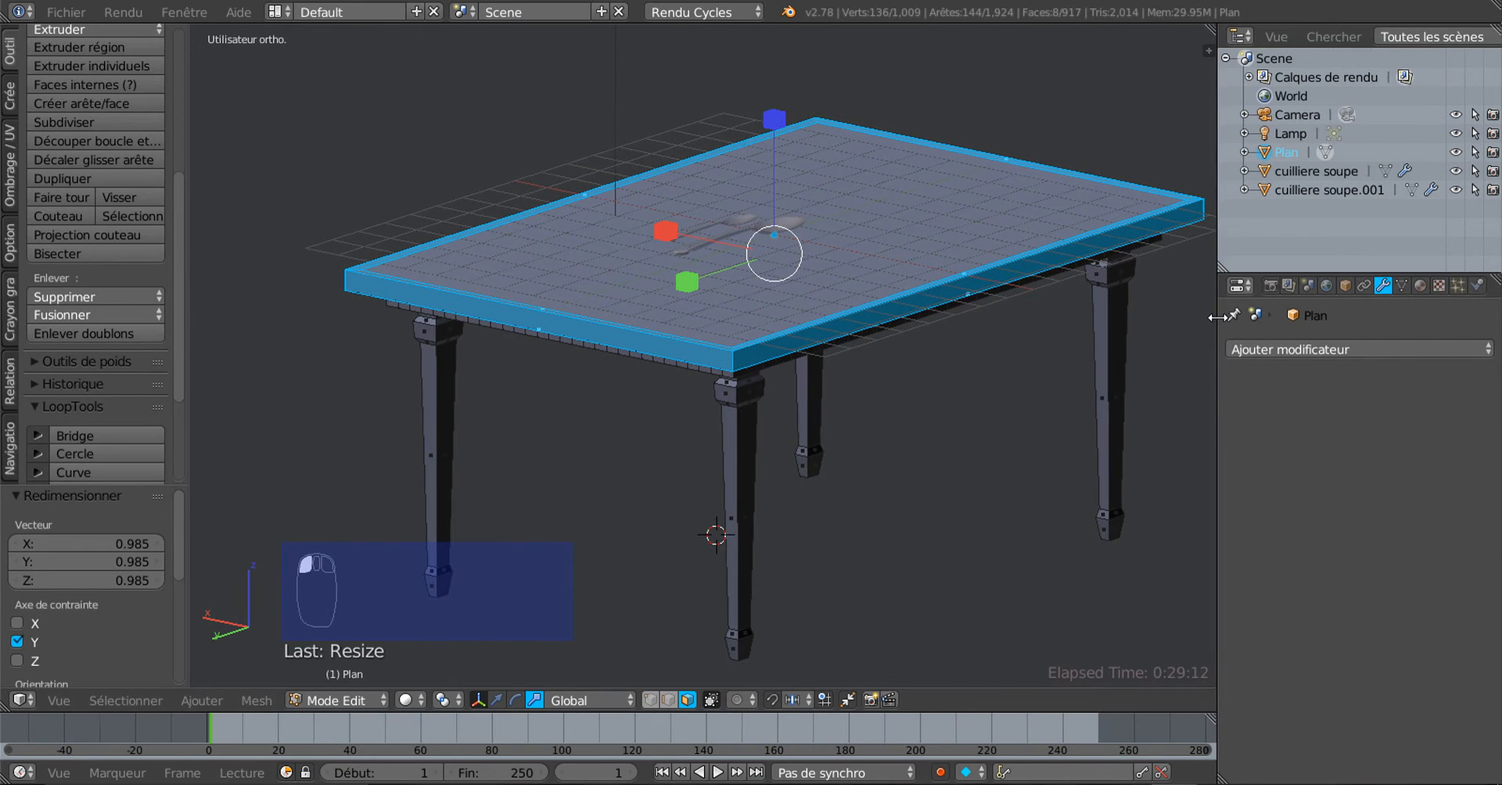
pyautogui.click(1418, 285)
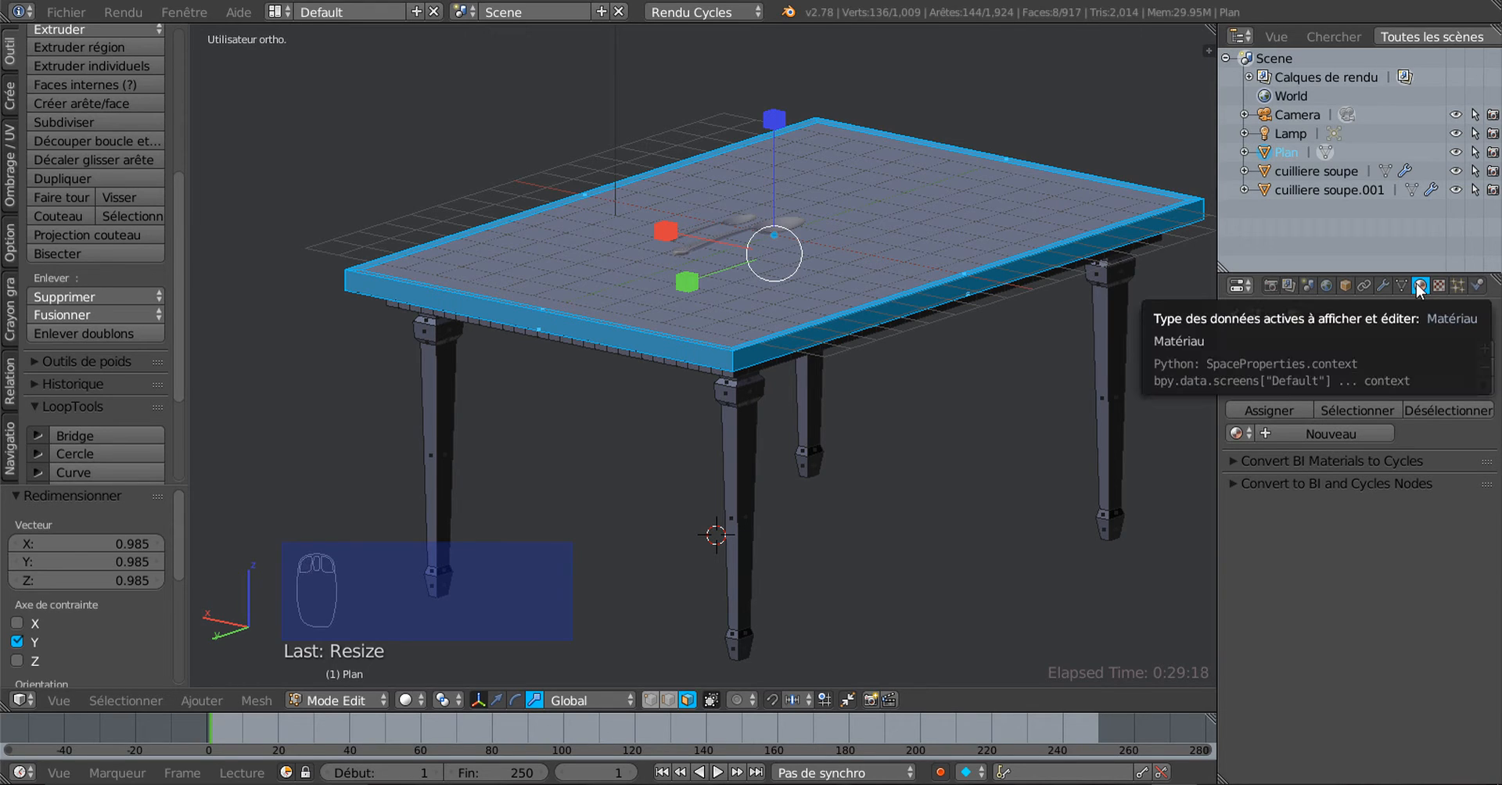
pyautogui.click(1331, 435)
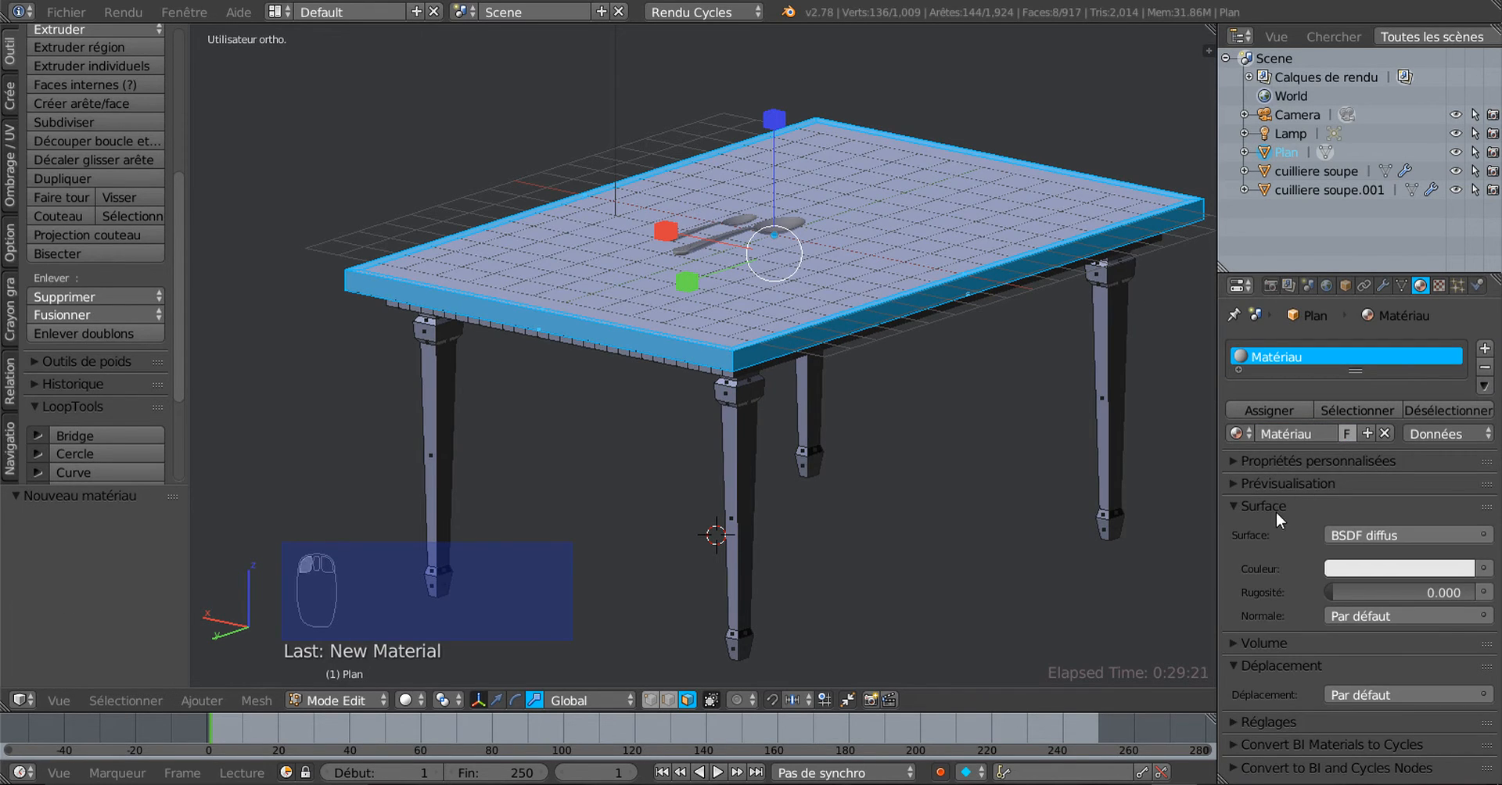
pyautogui.click(1382, 566)
pyautogui.click(1359, 386)
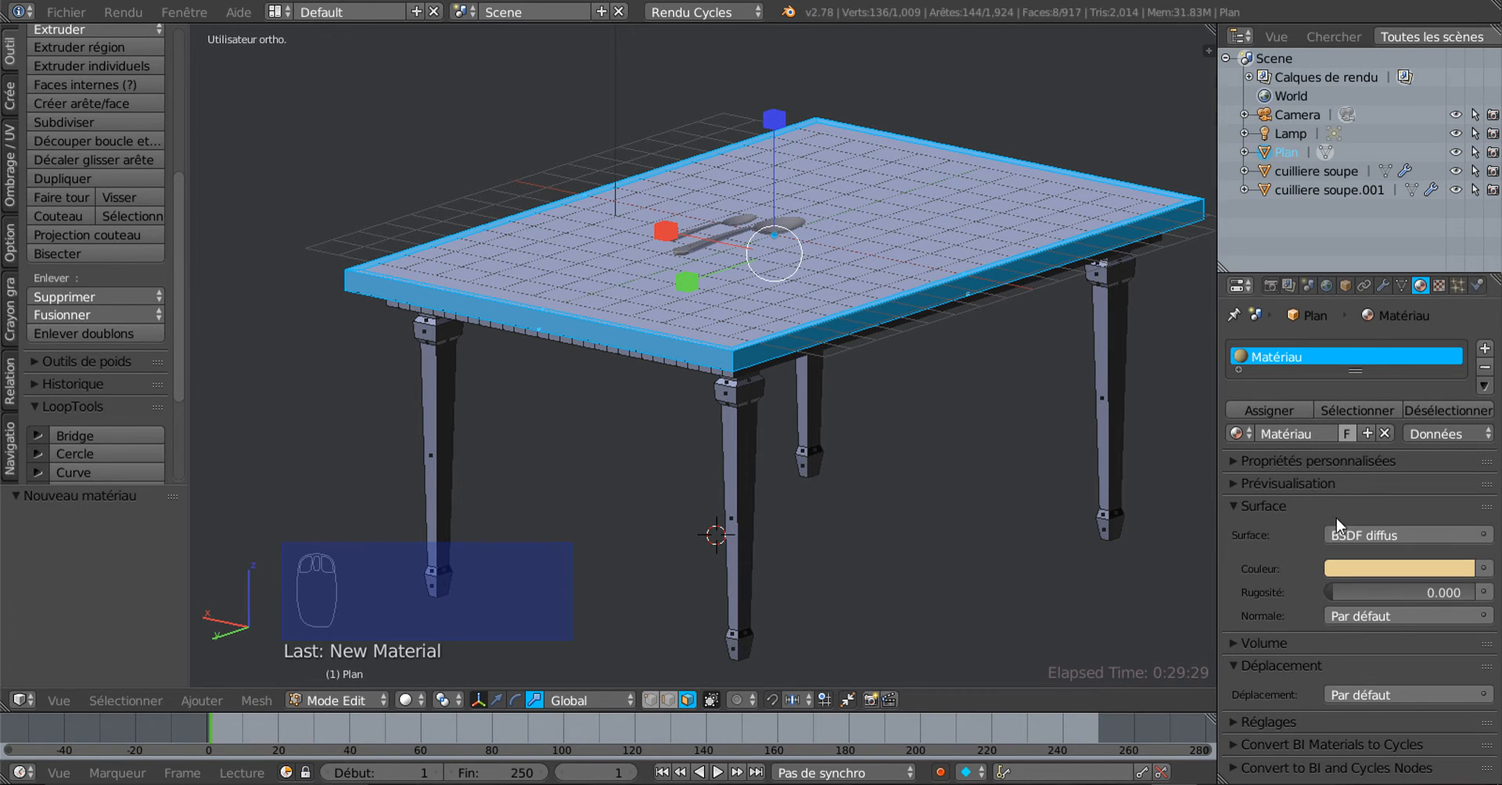
pyautogui.click(1374, 568)
pyautogui.click(1355, 397)
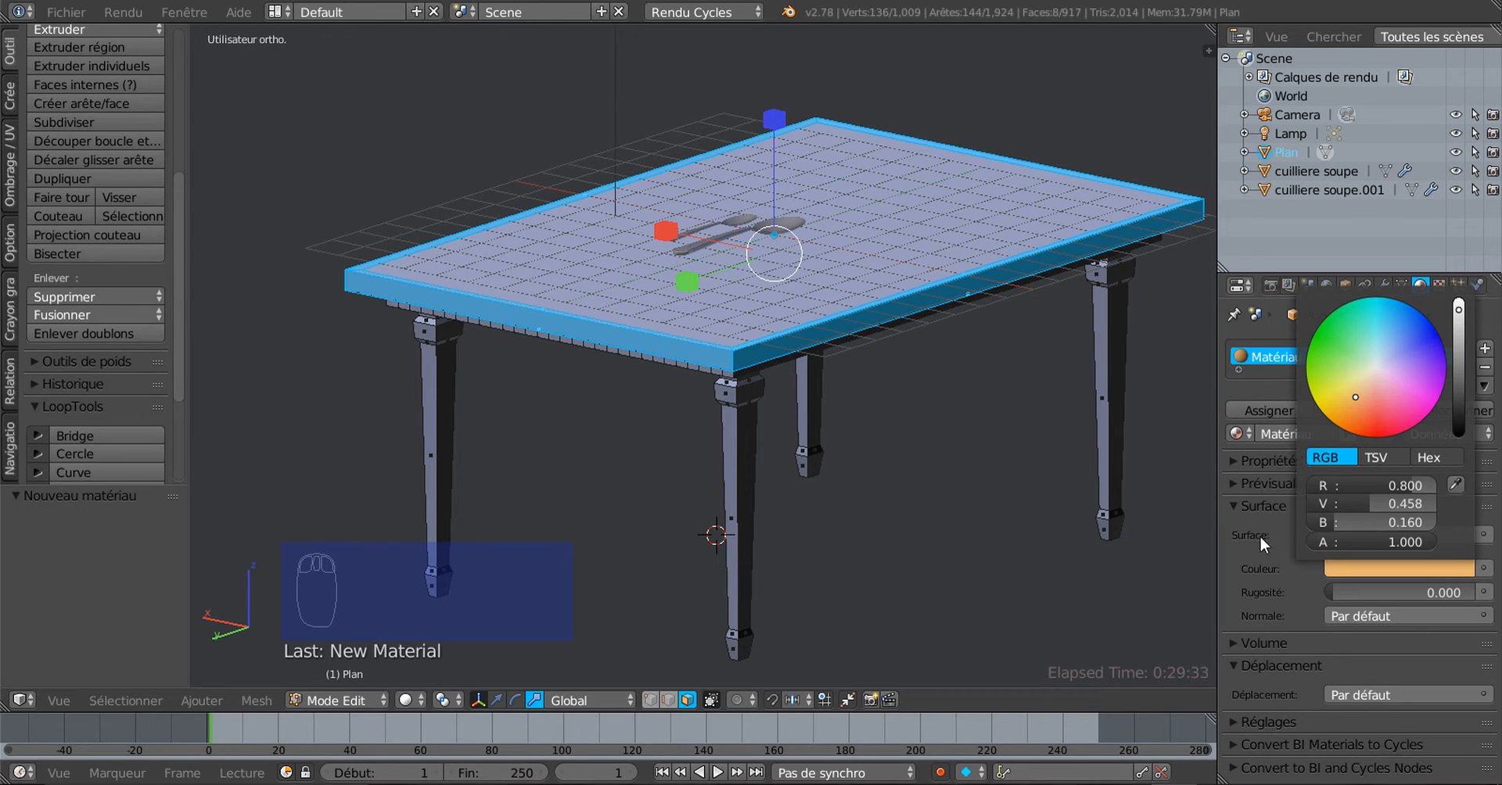
pyautogui.click(1270, 409)
pyautogui.scroll(-2, 1009, 557)
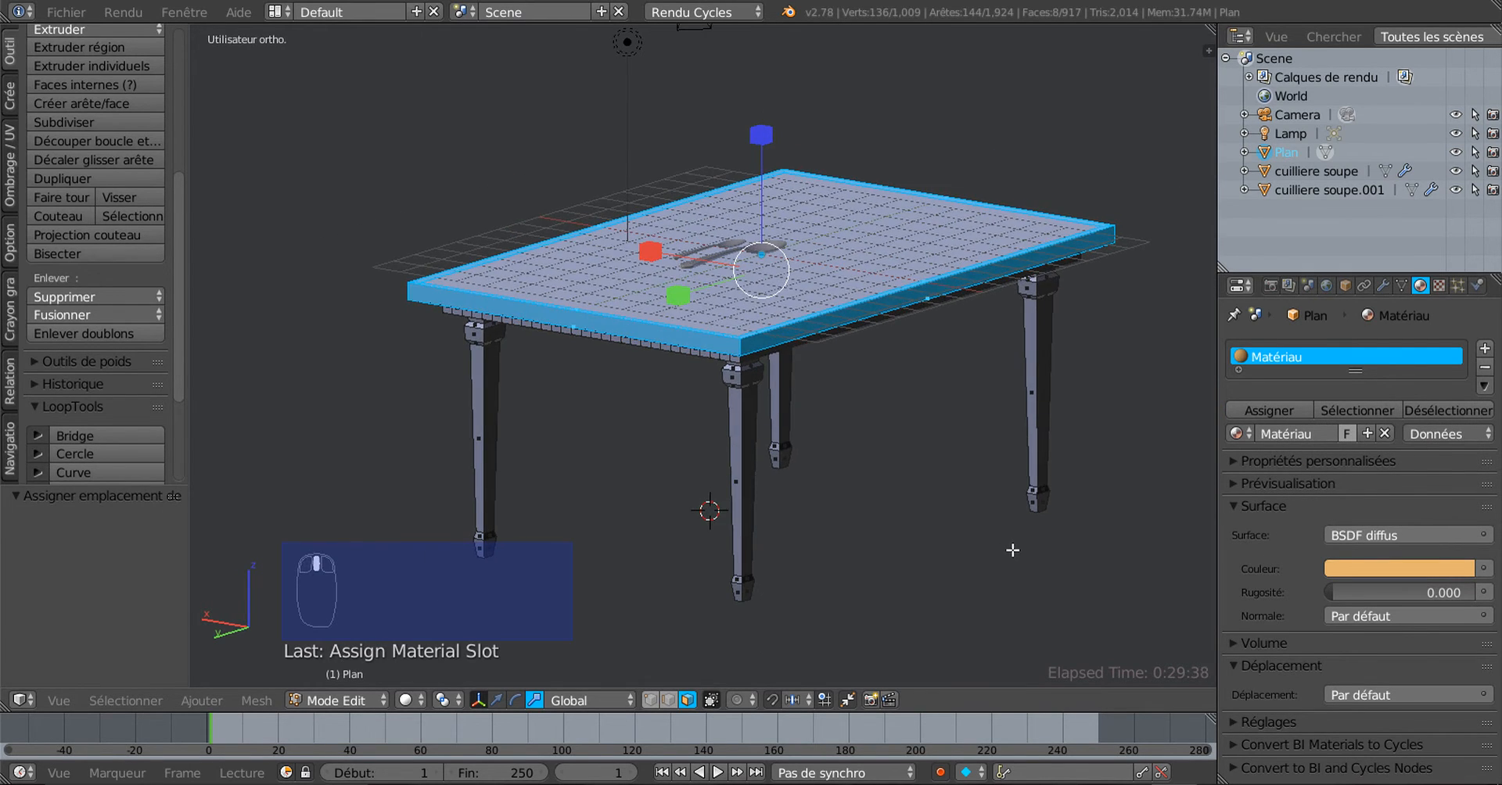
# Invert the selection so that all table faces except the tabletop border are selected
pyautogui.click(134, 701)
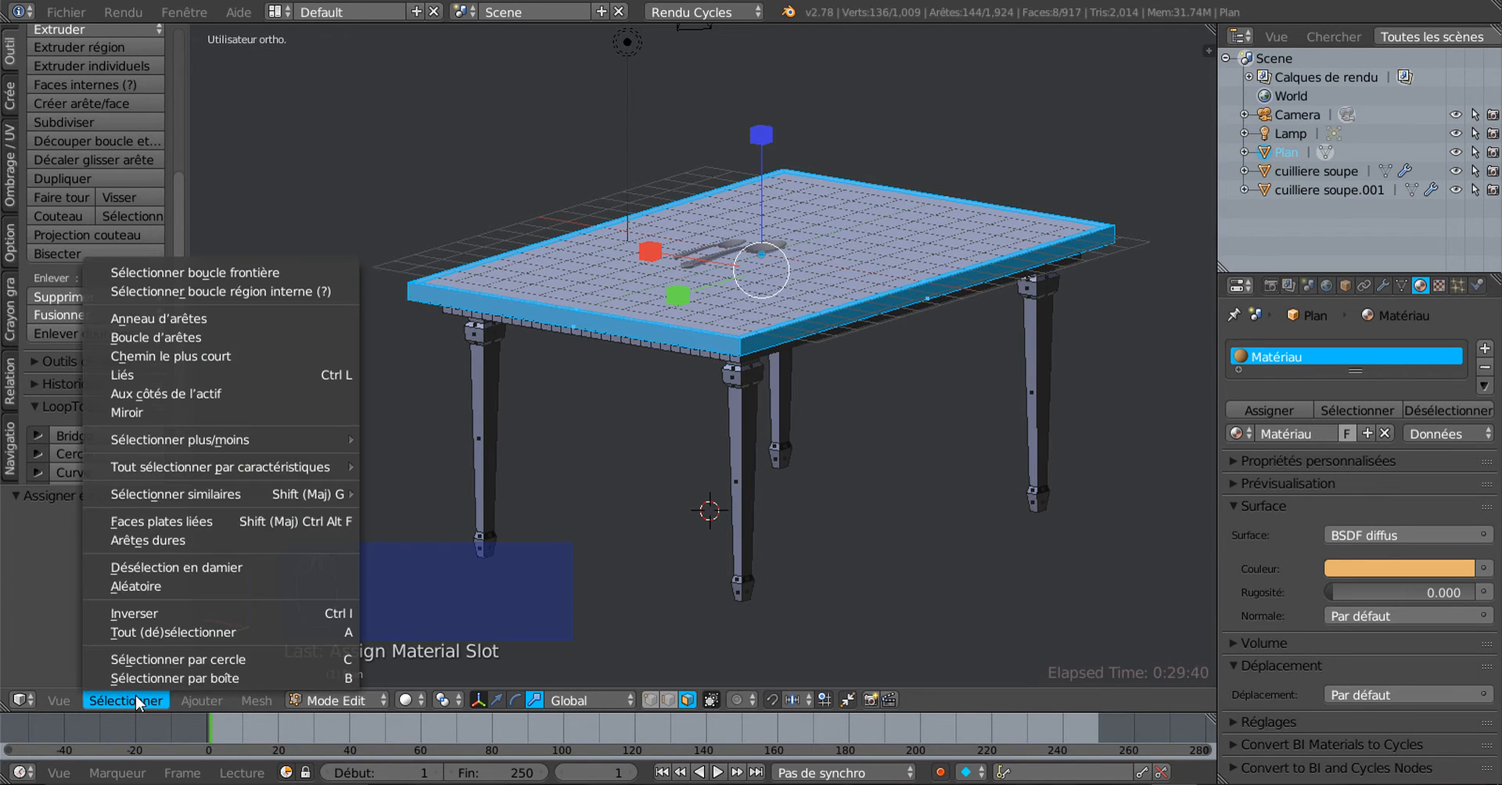
pyautogui.click(133, 632)
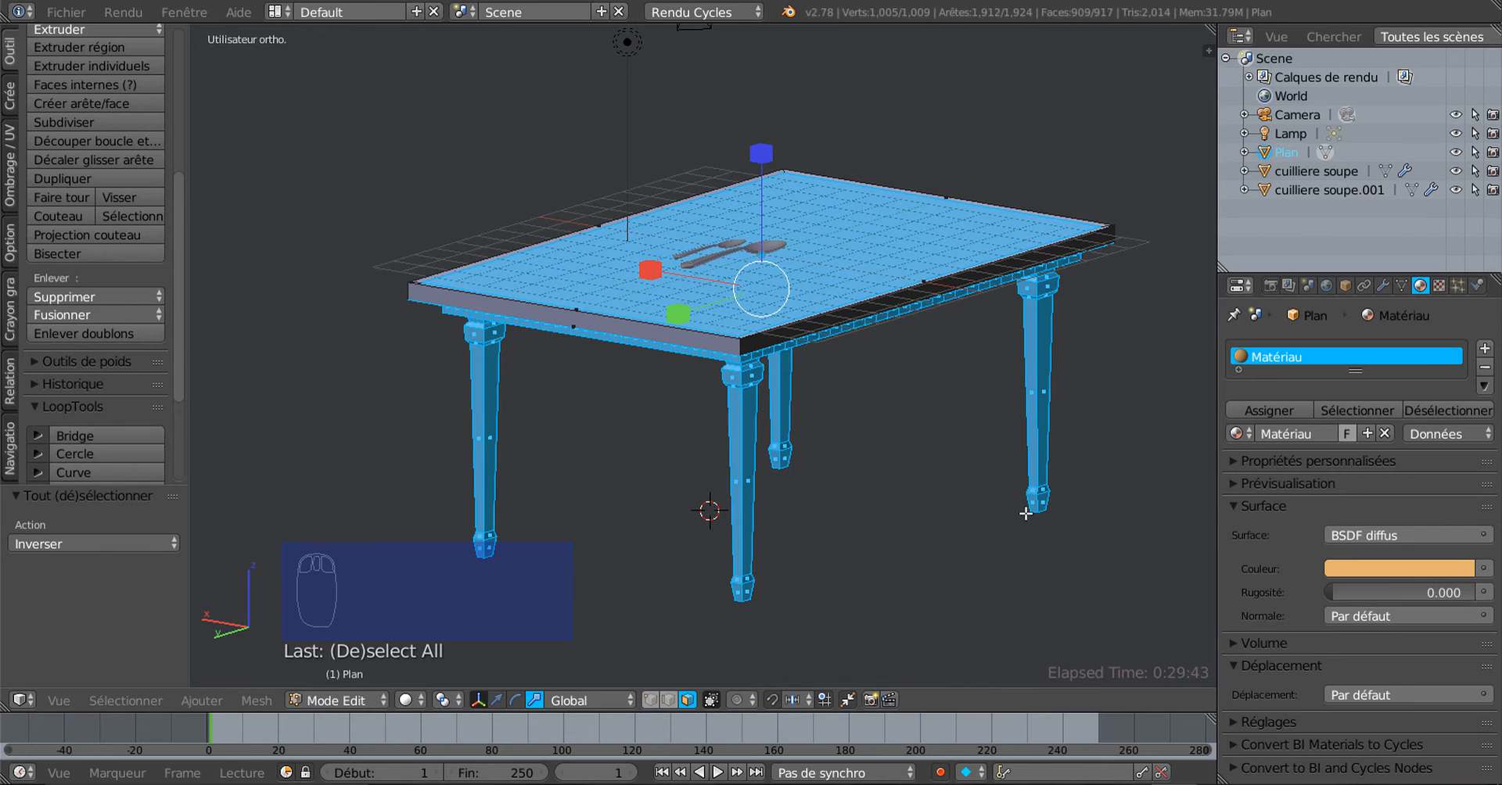
pyautogui.moveTo(1025, 514); pyautogui.dragTo(988, 525, button='middle')
pyautogui.moveTo(818, 392); pyautogui.dragTo(823, 374, button='middle')
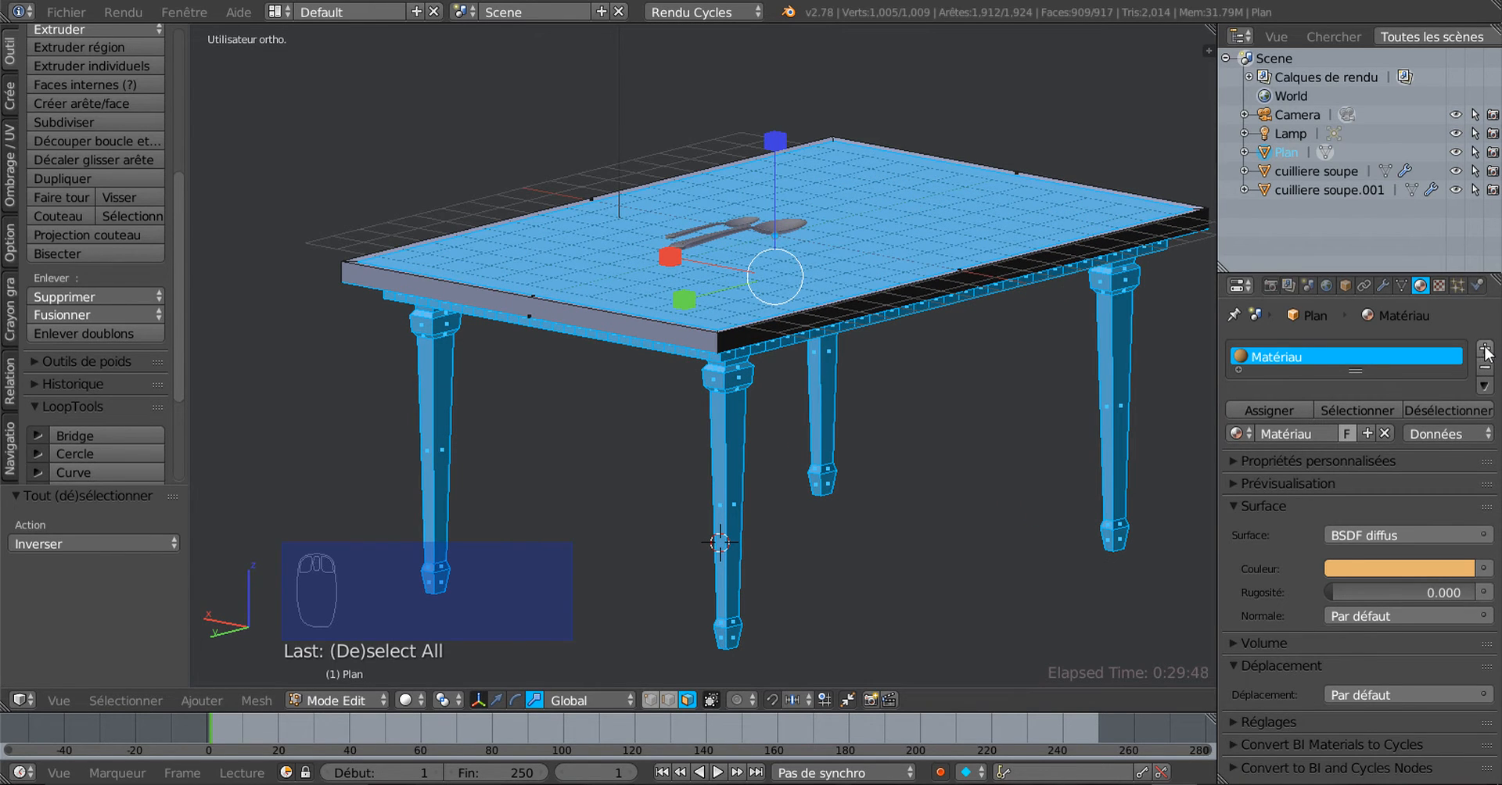
# Add a second material with a beige diffuse colour of RGB 0.800, 0.675, 0.414 and assign it to the selected table faces
pyautogui.click(1484, 349)
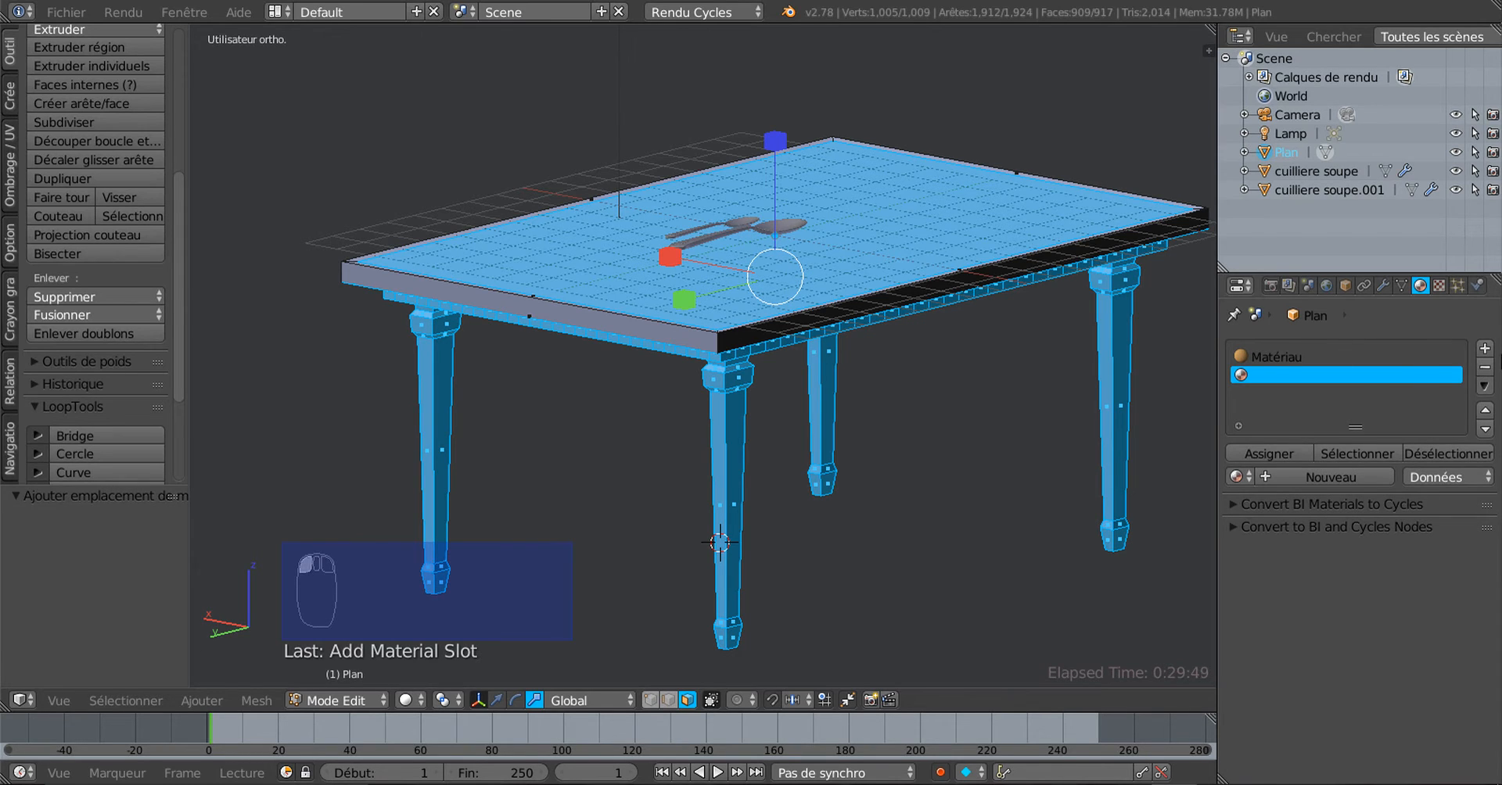
pyautogui.click(1334, 479)
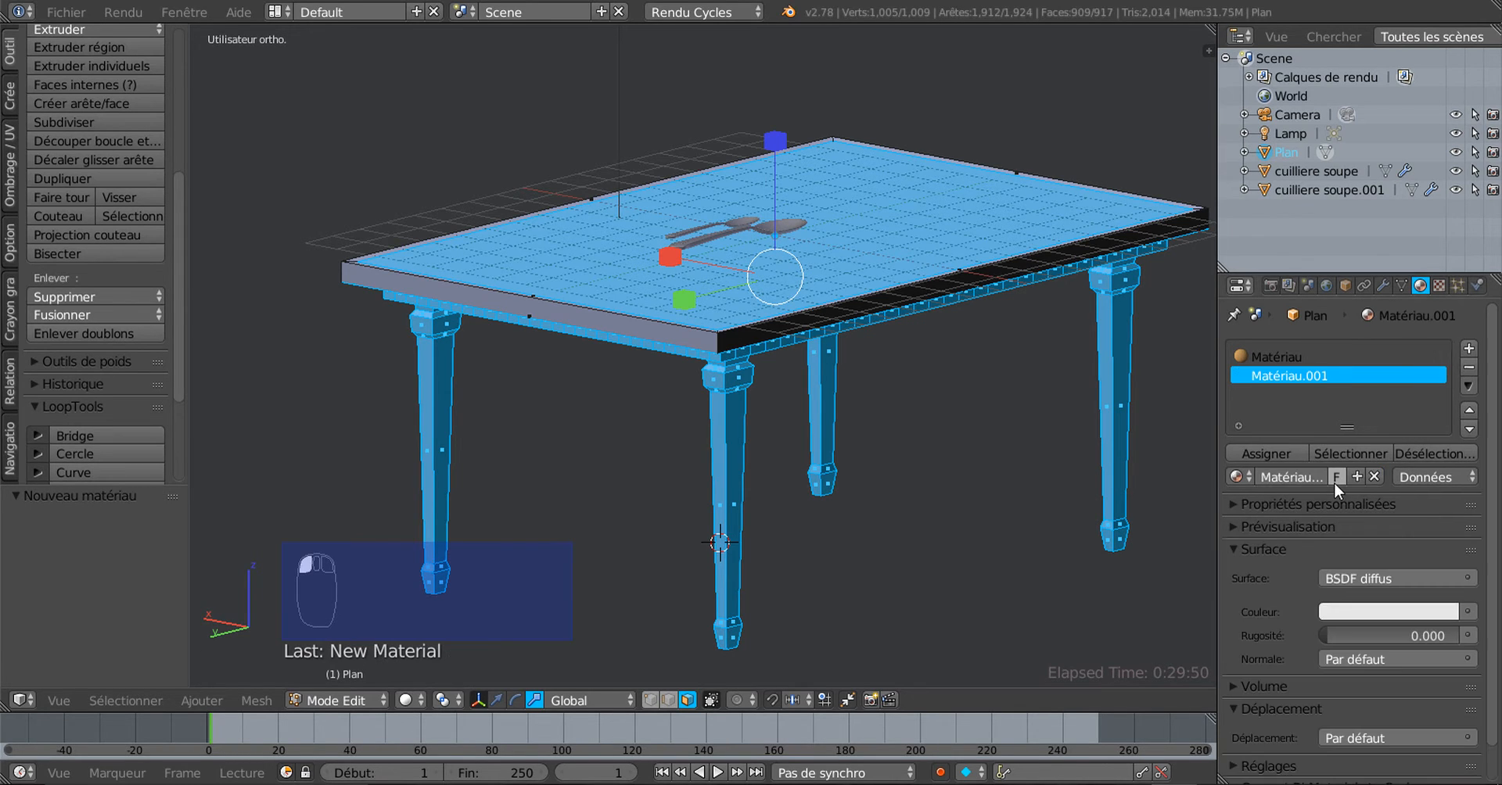
pyautogui.click(1363, 614)
pyautogui.click(1350, 424)
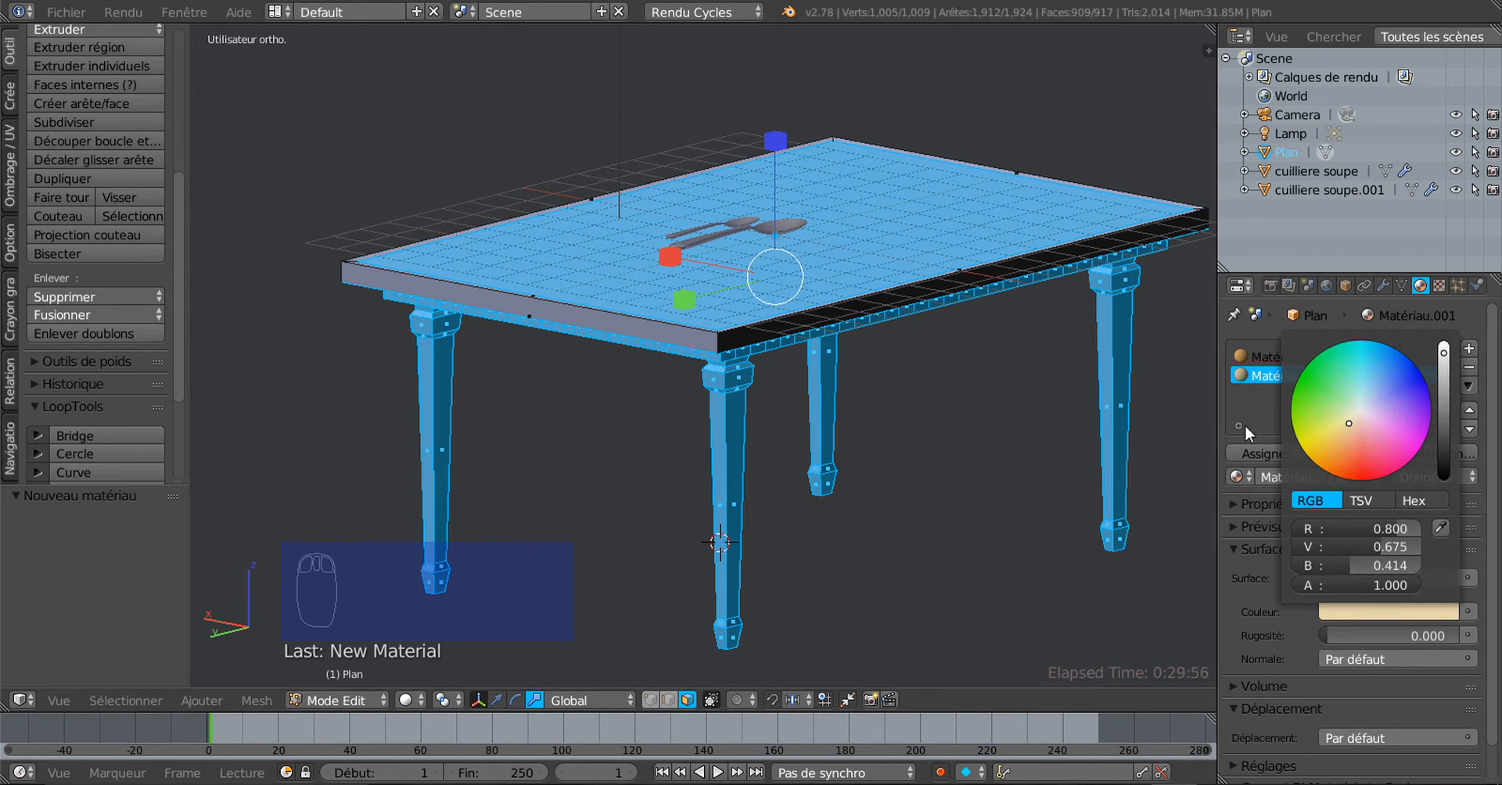
pyautogui.click(1262, 453)
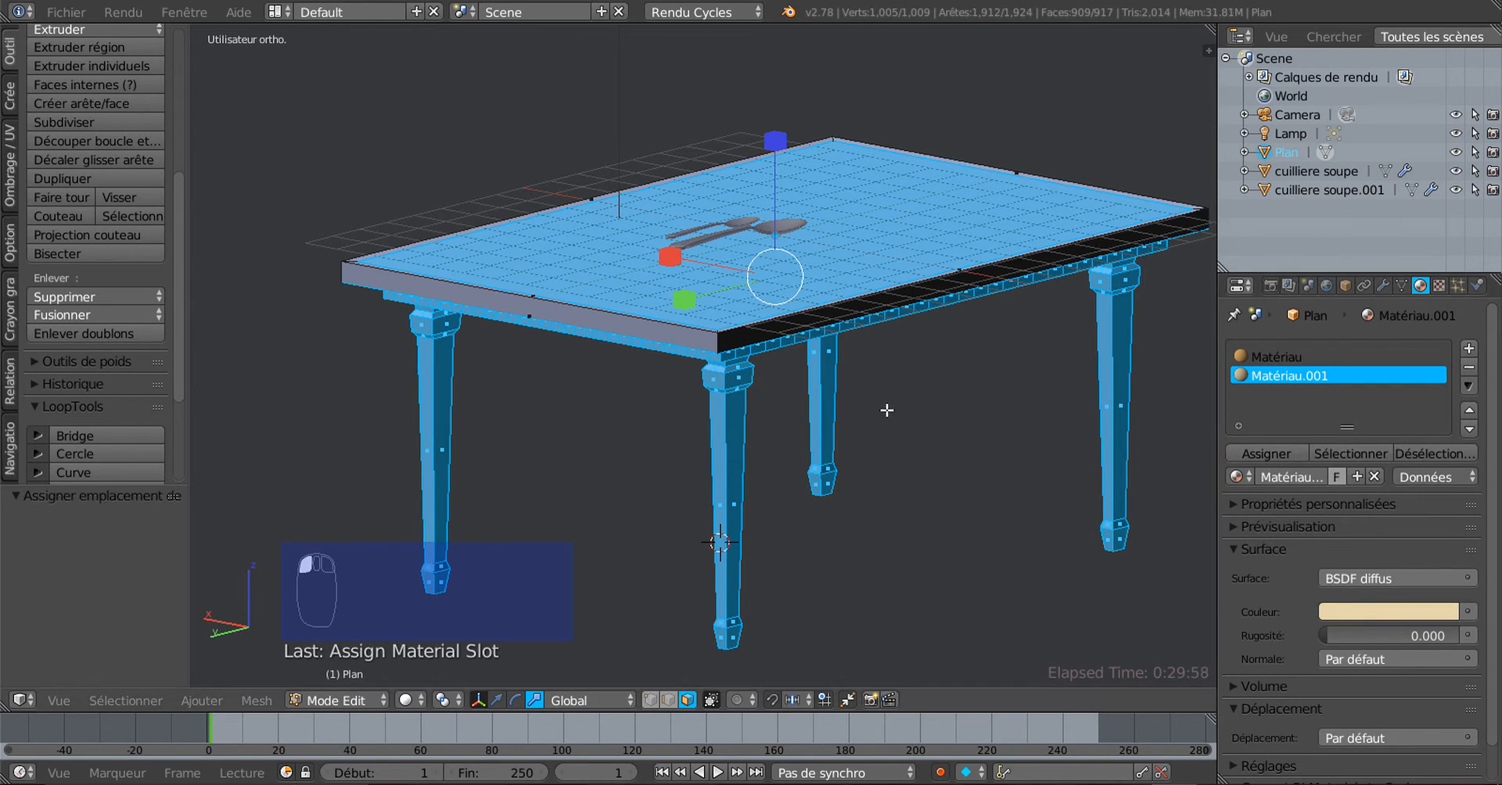
pyautogui.click(407, 700)
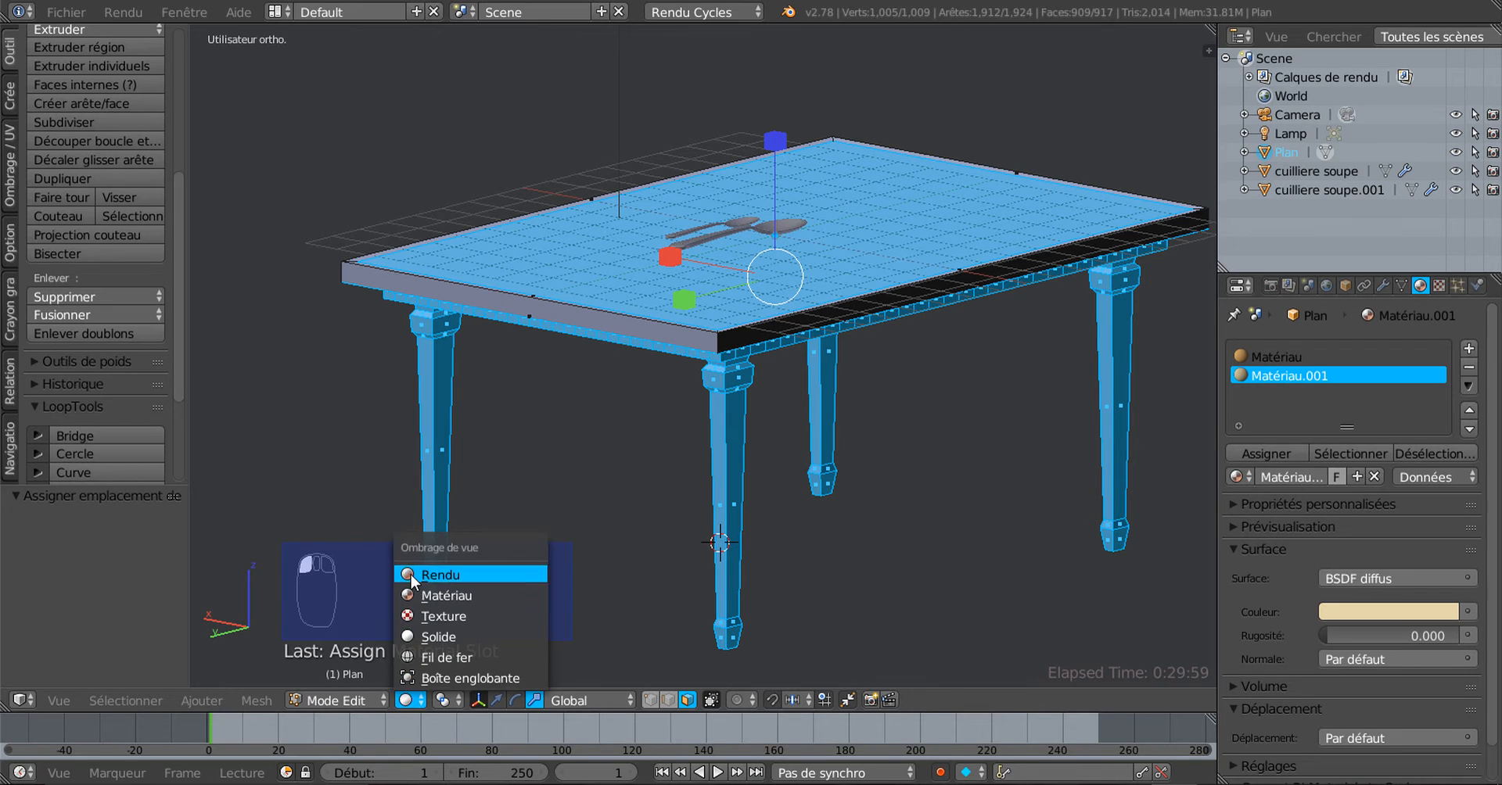
pyautogui.scroll(-3, 801, 430)
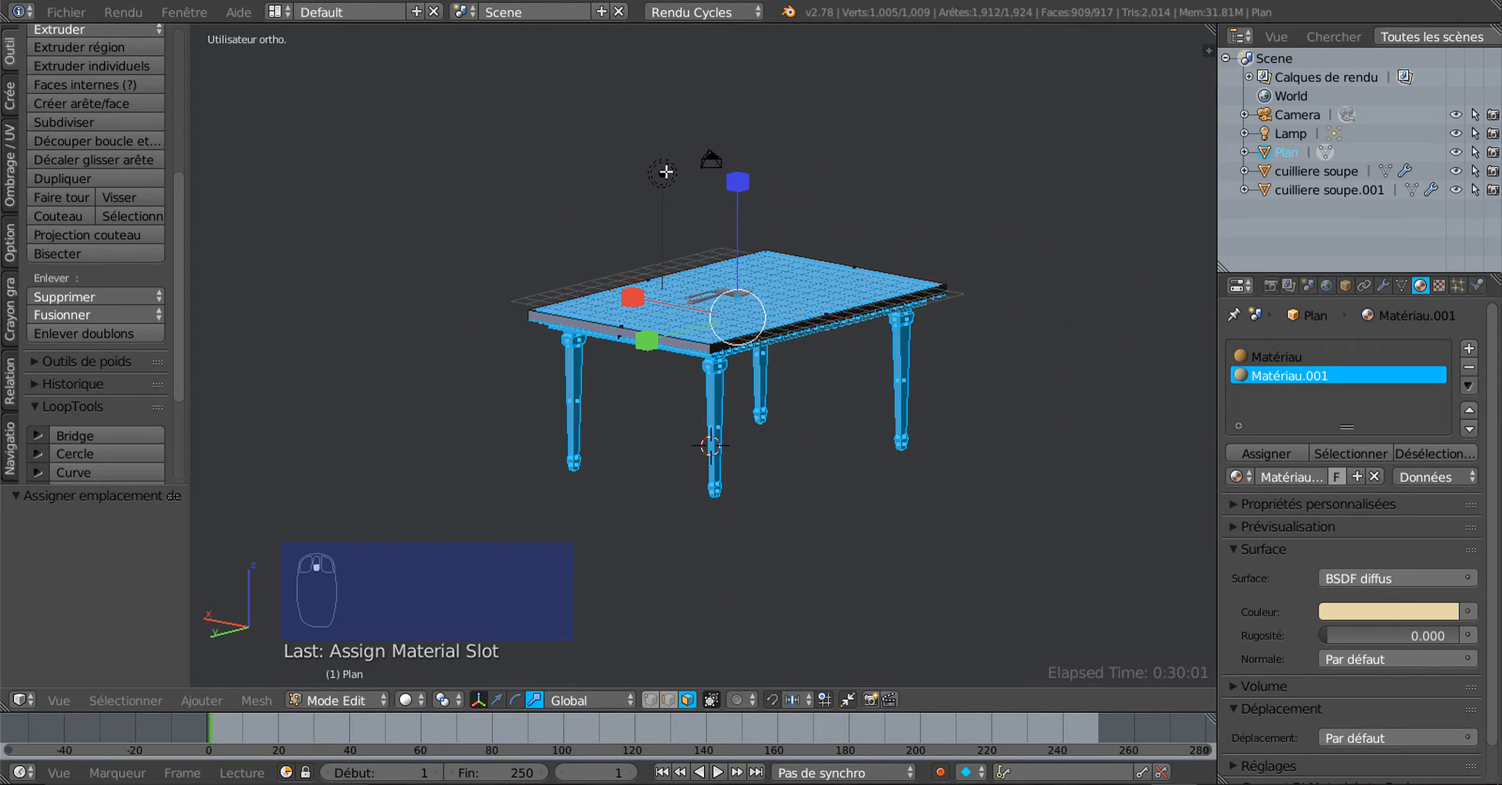
pyautogui.scroll(2, 644, 499)
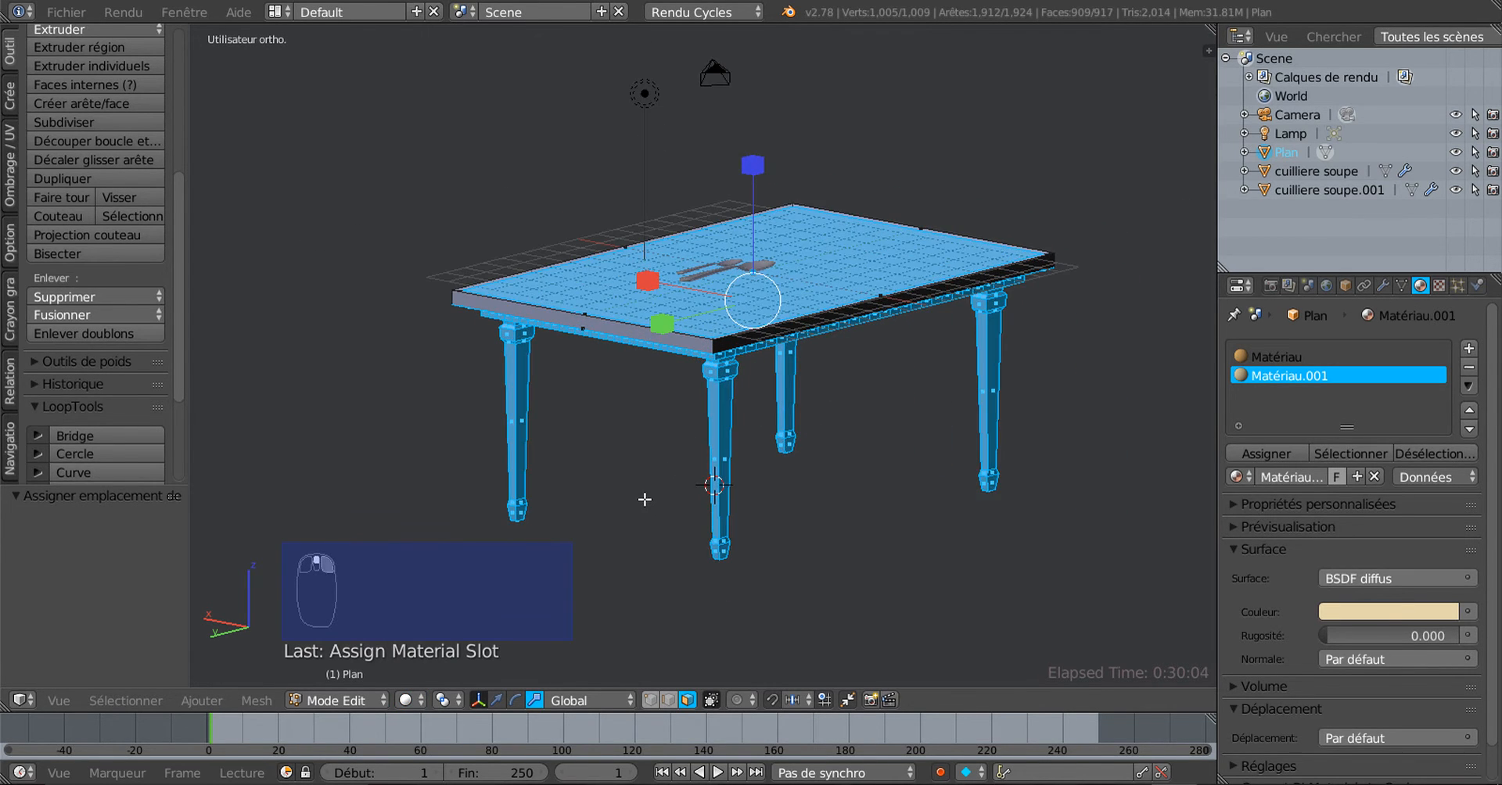
# Leave Edit Mode, move the lamp about 8 units higher above the table and change its type to Hemi
pyautogui.press('Tab')
pyautogui.rightClick(643, 96)
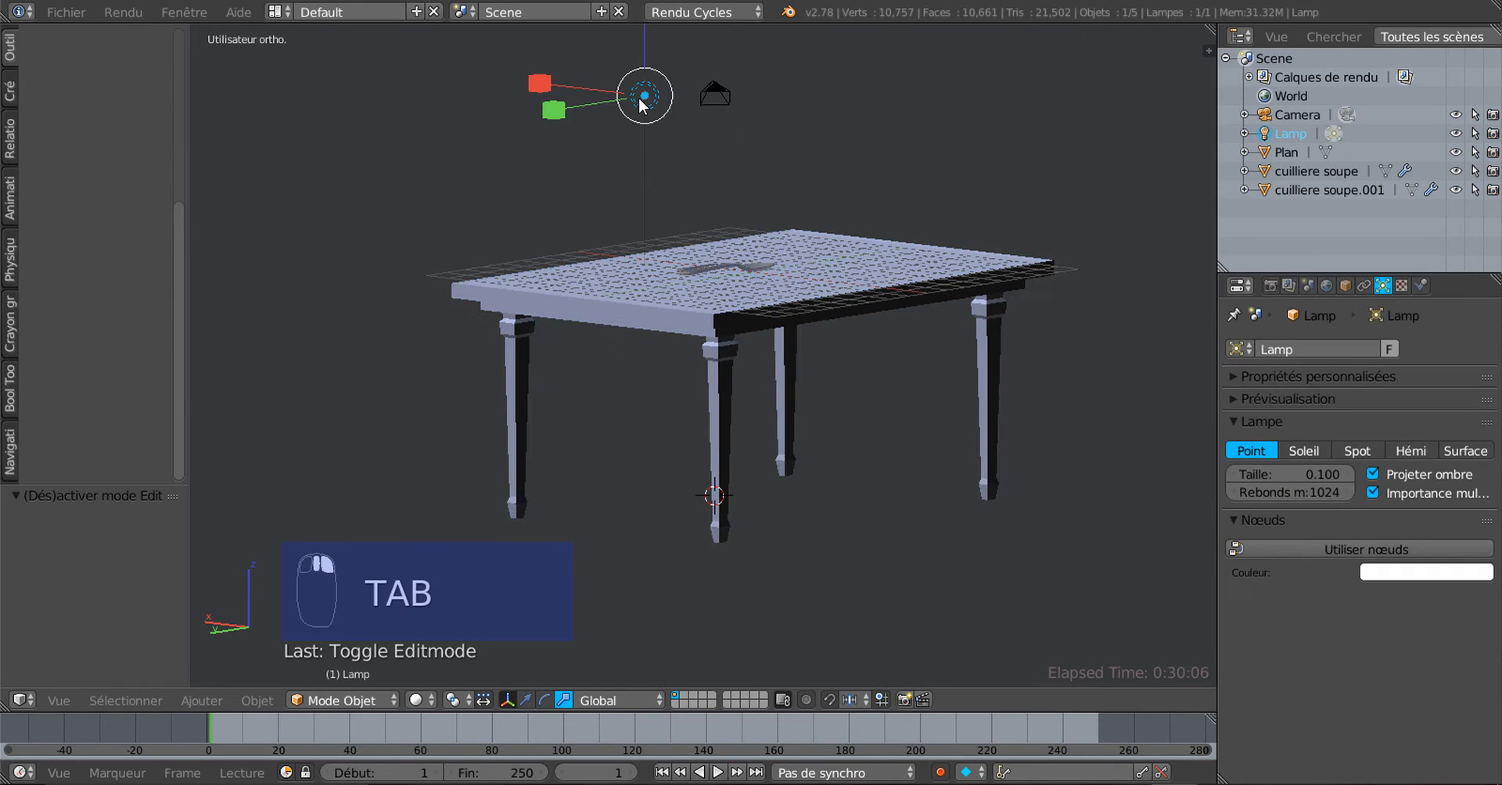
pyautogui.scroll(-4, 683, 211)
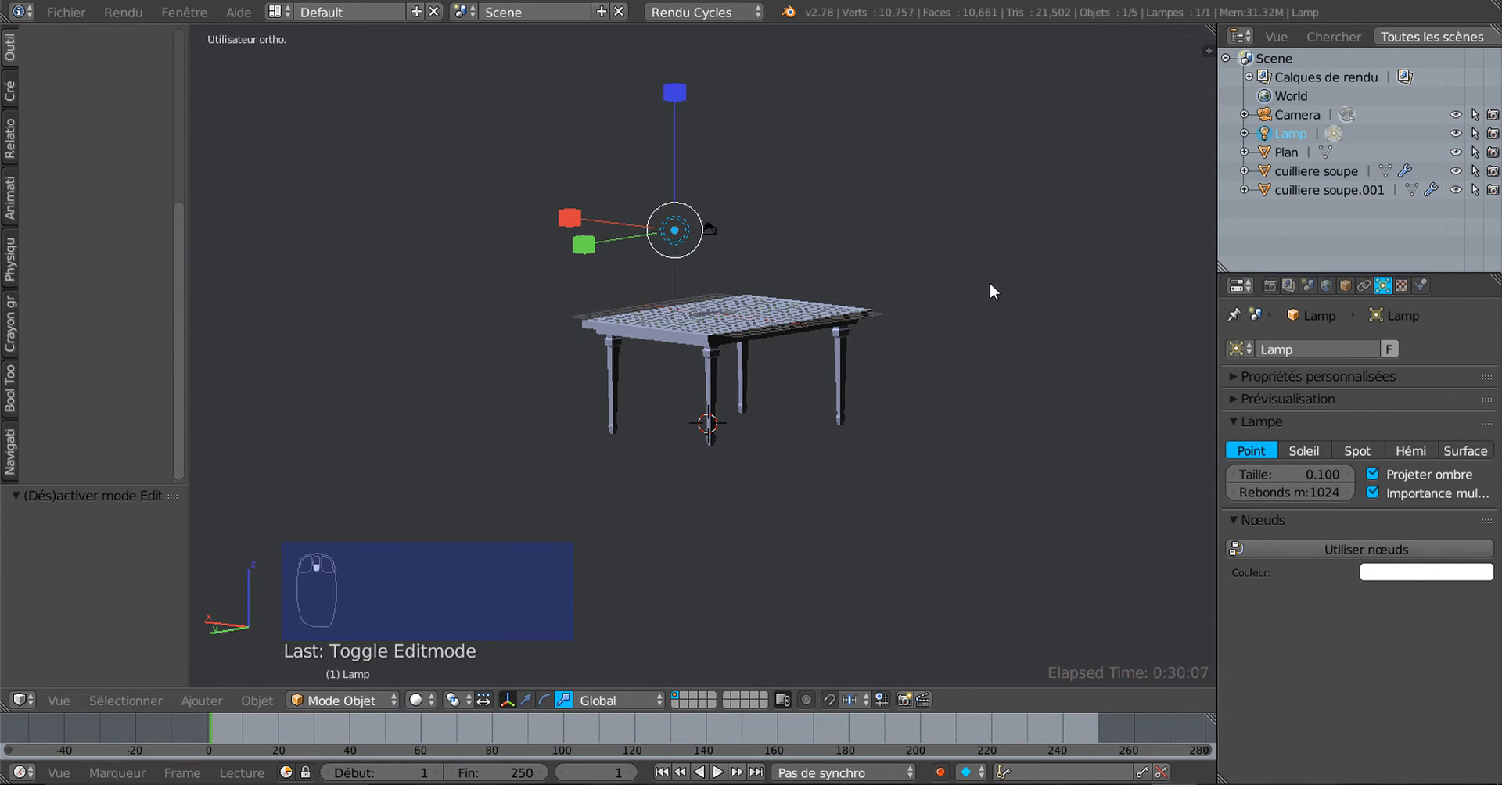
pyautogui.press('g')
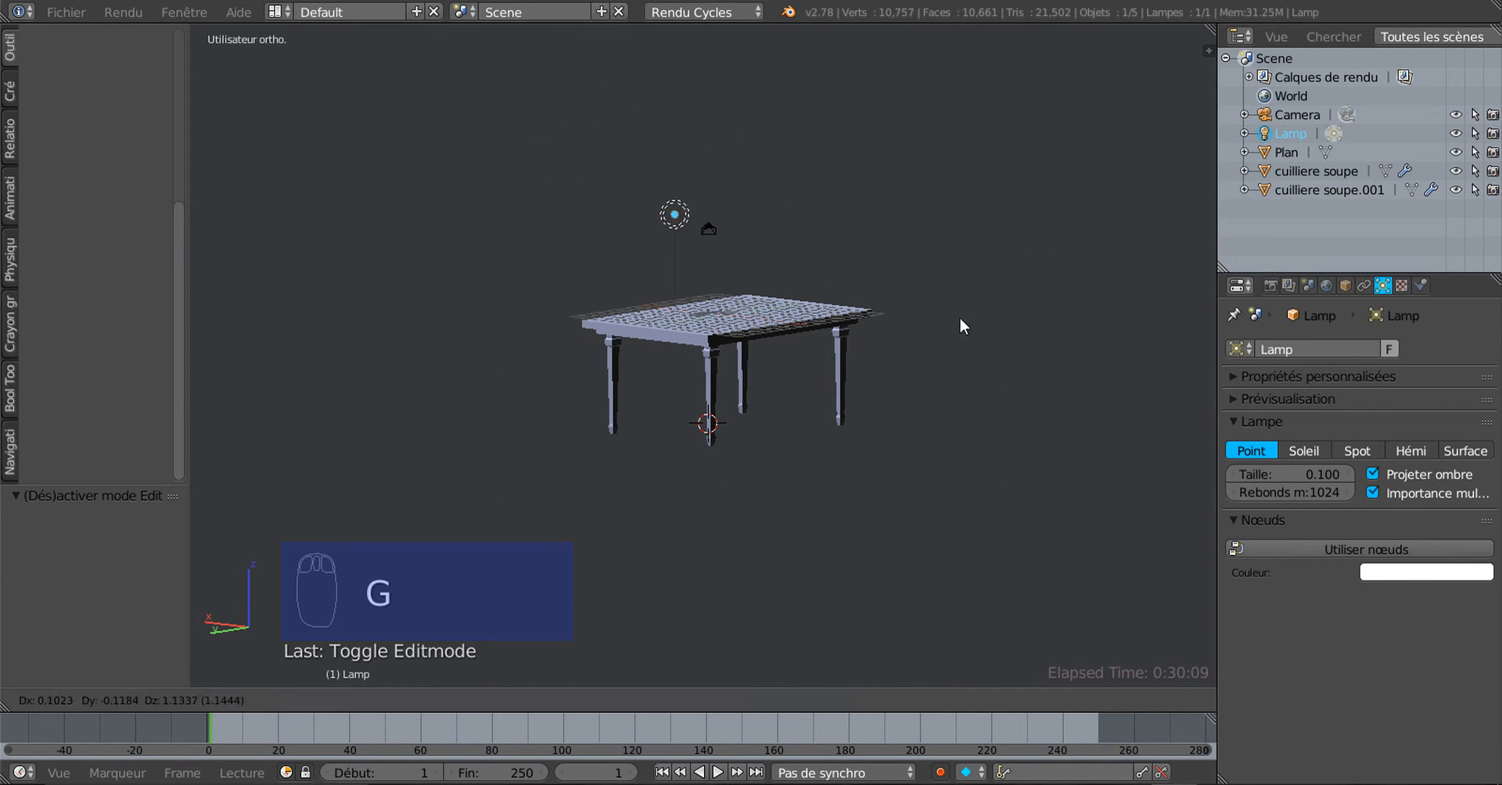
pyautogui.click(992, 260)
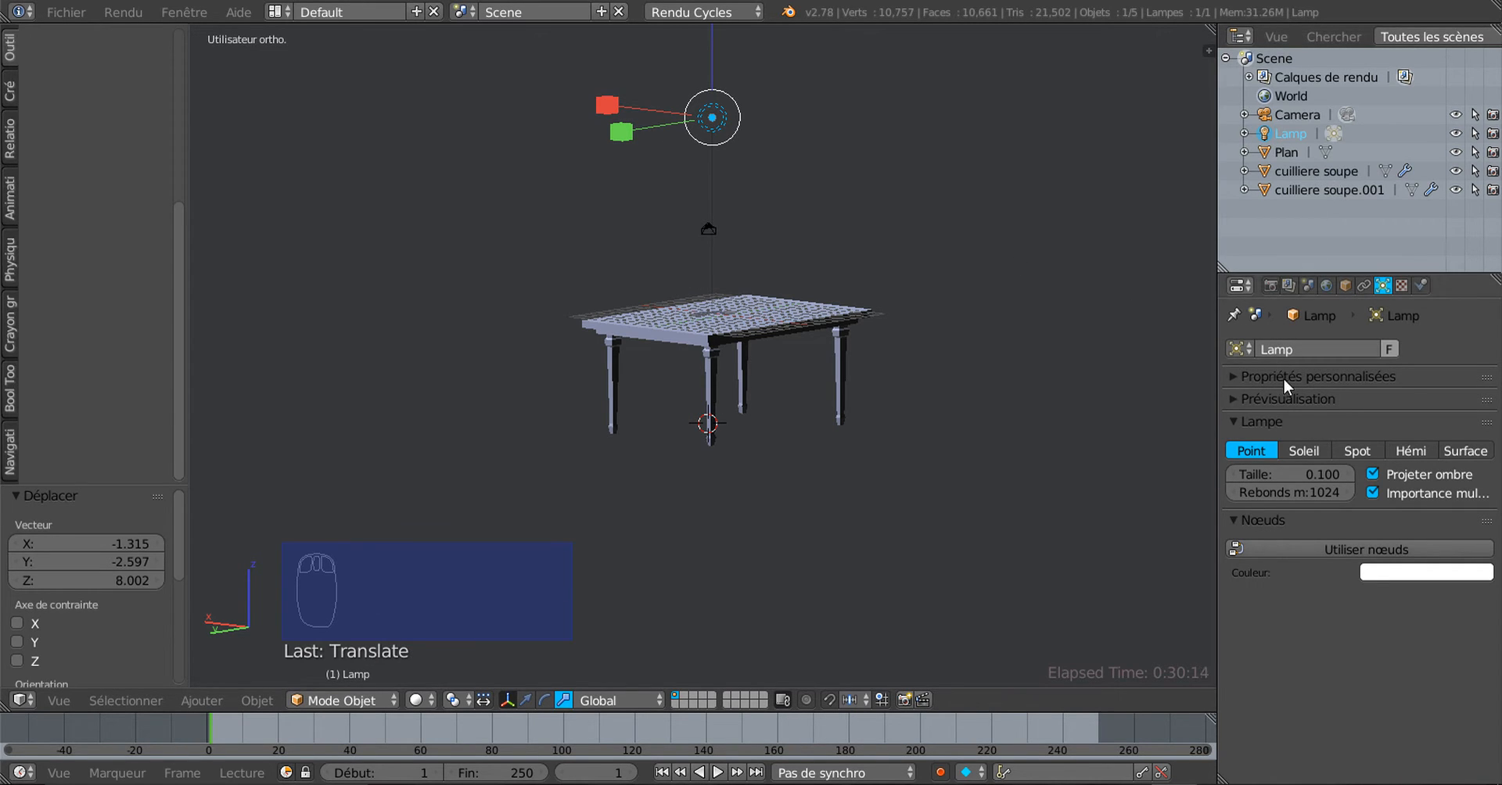
pyautogui.click(1409, 451)
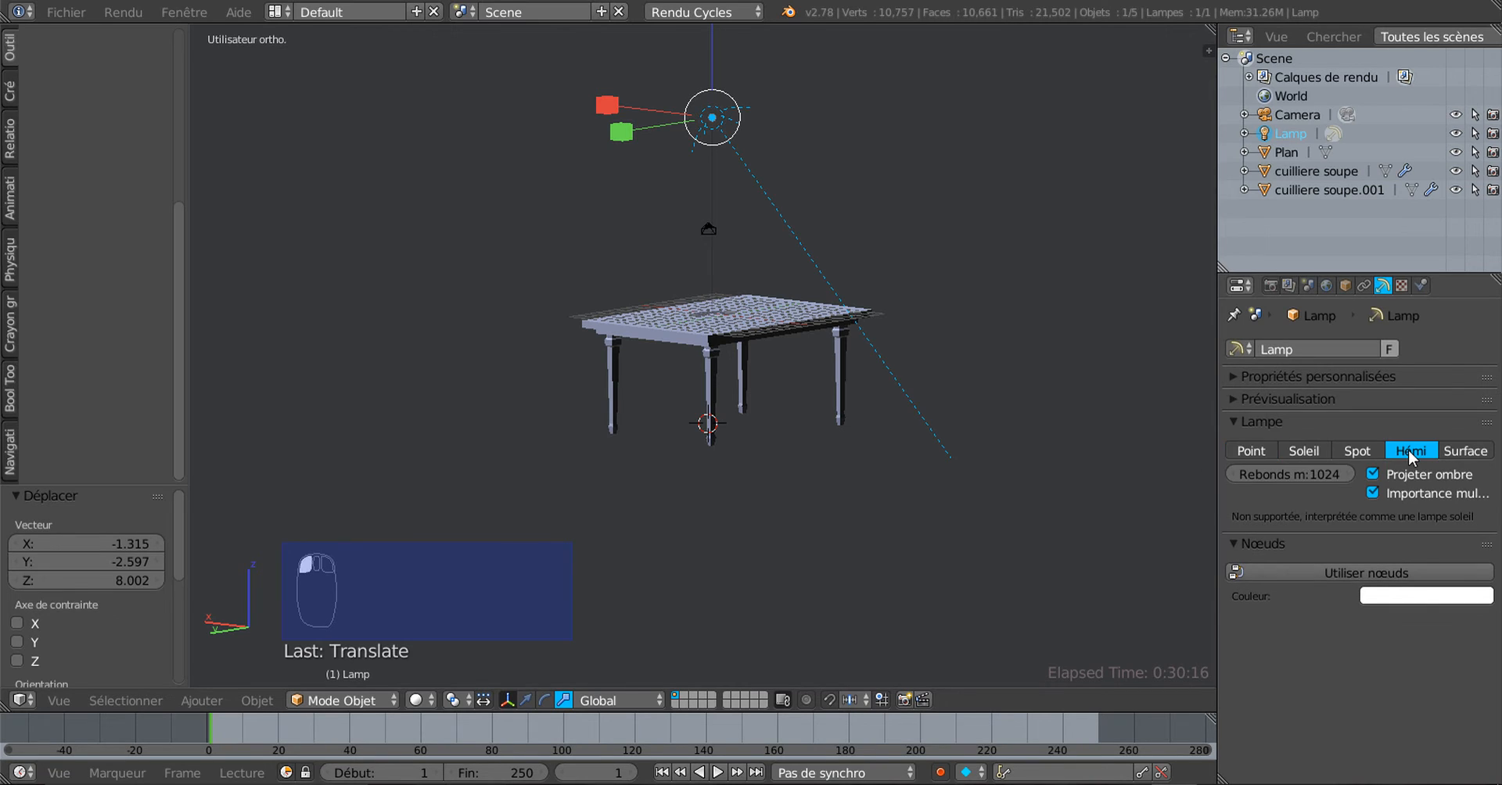
# Enable an Emission node on the Hemi lamp with a strength of 36 and rotate the lamp about 14° towards the table
pyautogui.click(1367, 574)
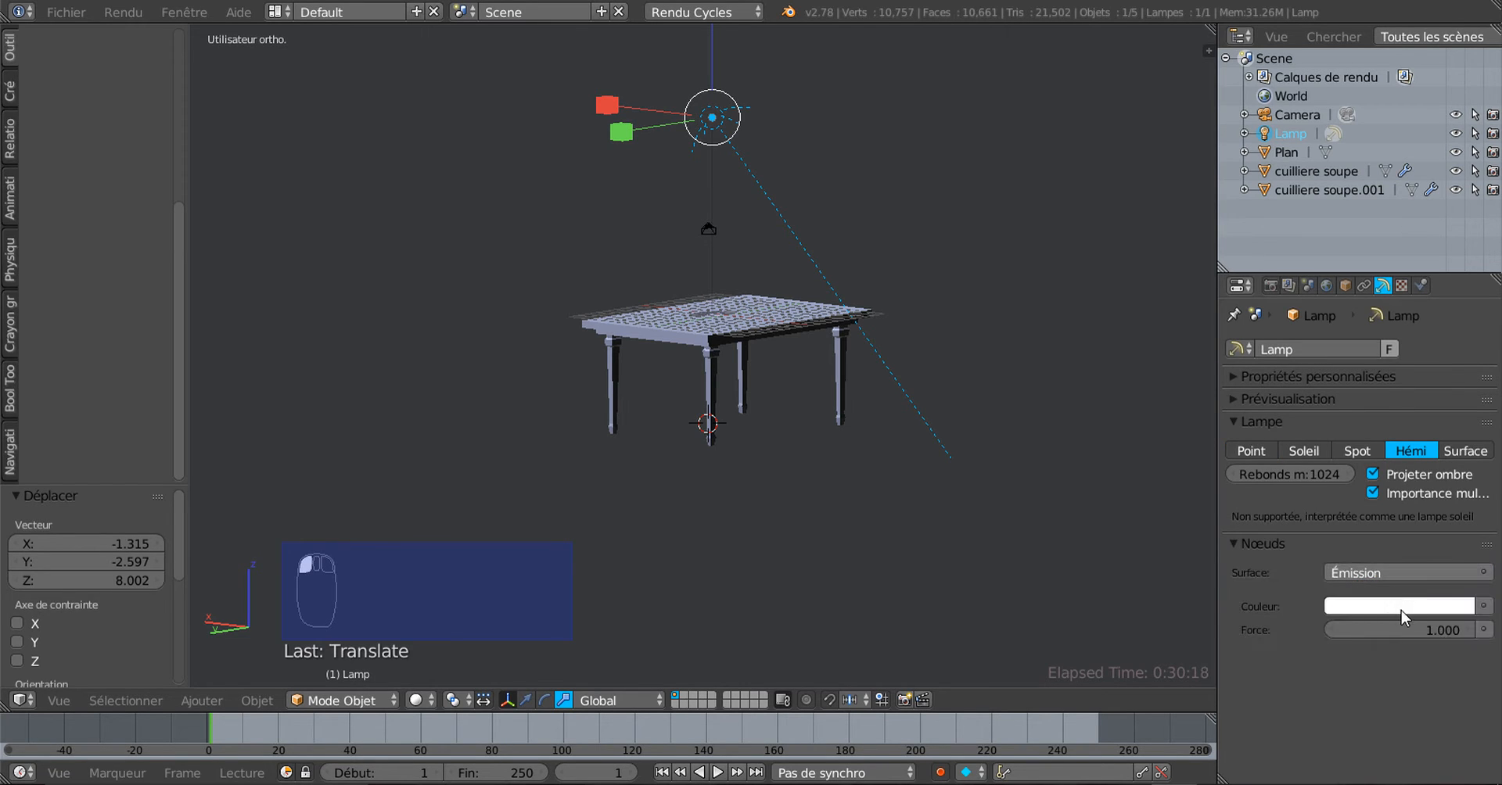
pyautogui.moveTo(1413, 628); pyautogui.dragTo(1413, 625)
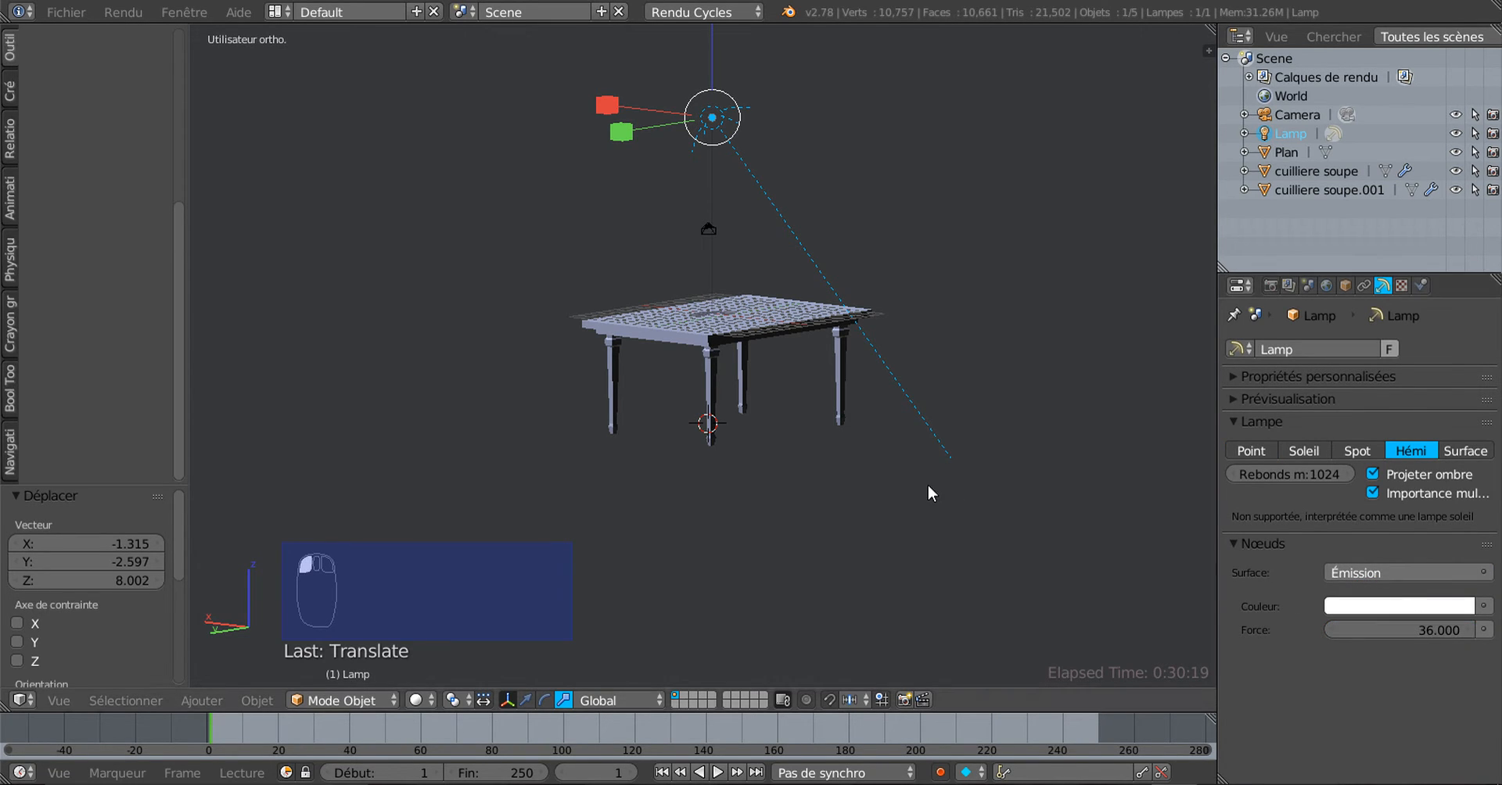
pyautogui.moveTo(885, 446); pyautogui.dragTo(1043, 429, button='middle')
pyautogui.press('r')
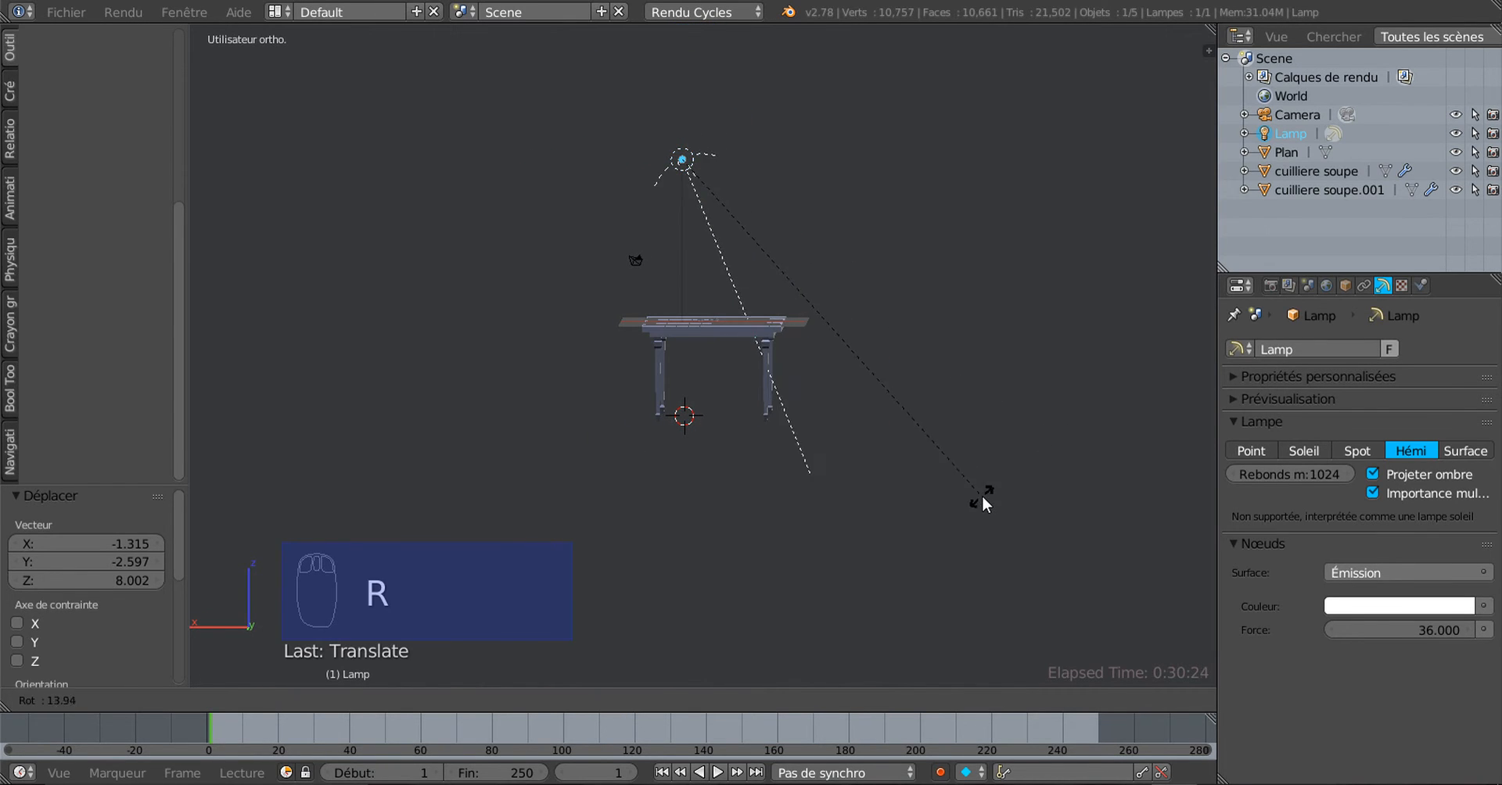
pyautogui.click(915, 532)
pyautogui.moveTo(841, 573); pyautogui.dragTo(728, 541, button='middle')
pyautogui.scroll(2, 727, 536)
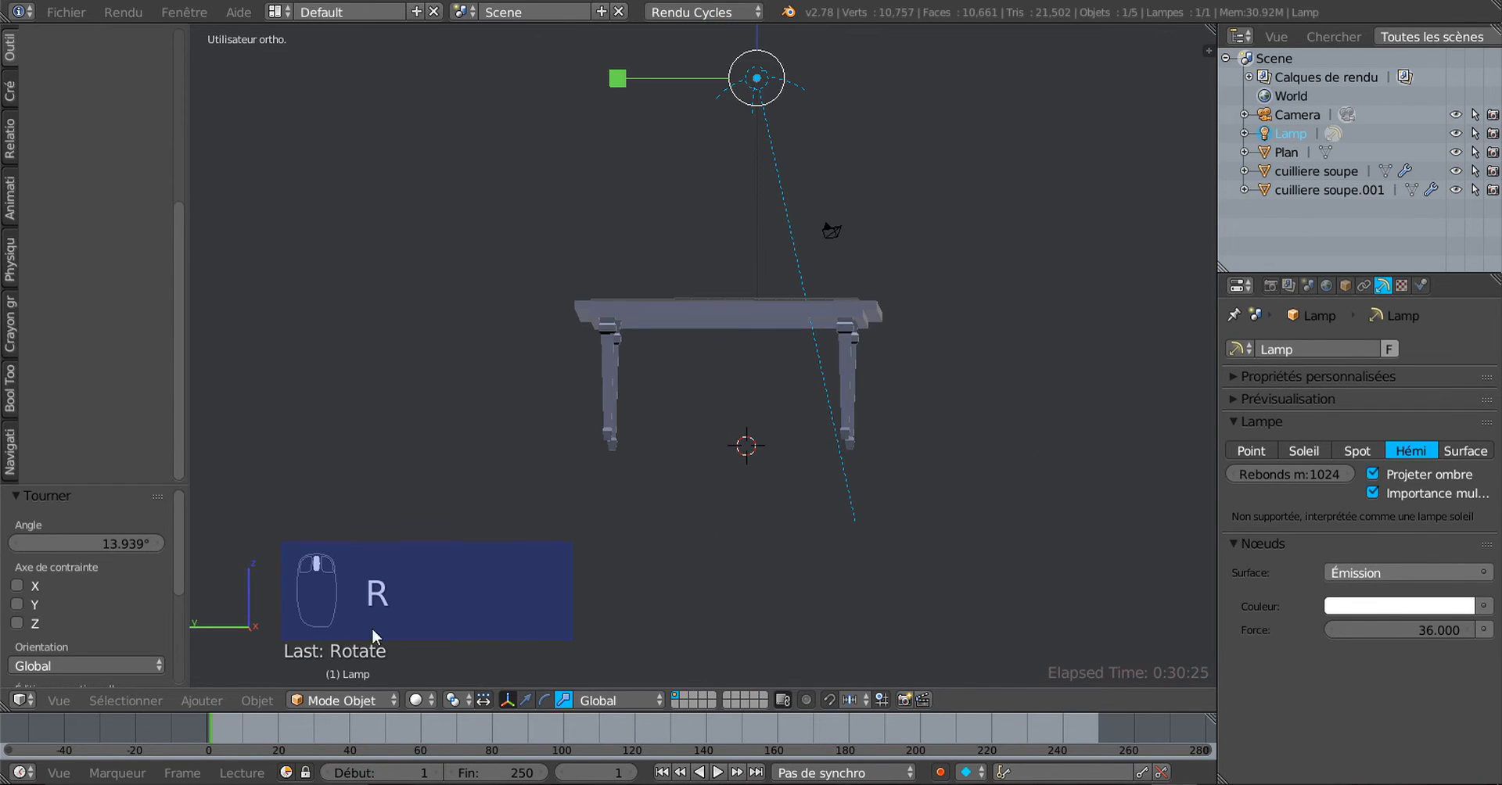
# Preview the scene in rendered shading and examine how the lamp lights the table and spoons from several angles
pyautogui.click(428, 698)
pyautogui.click(433, 578)
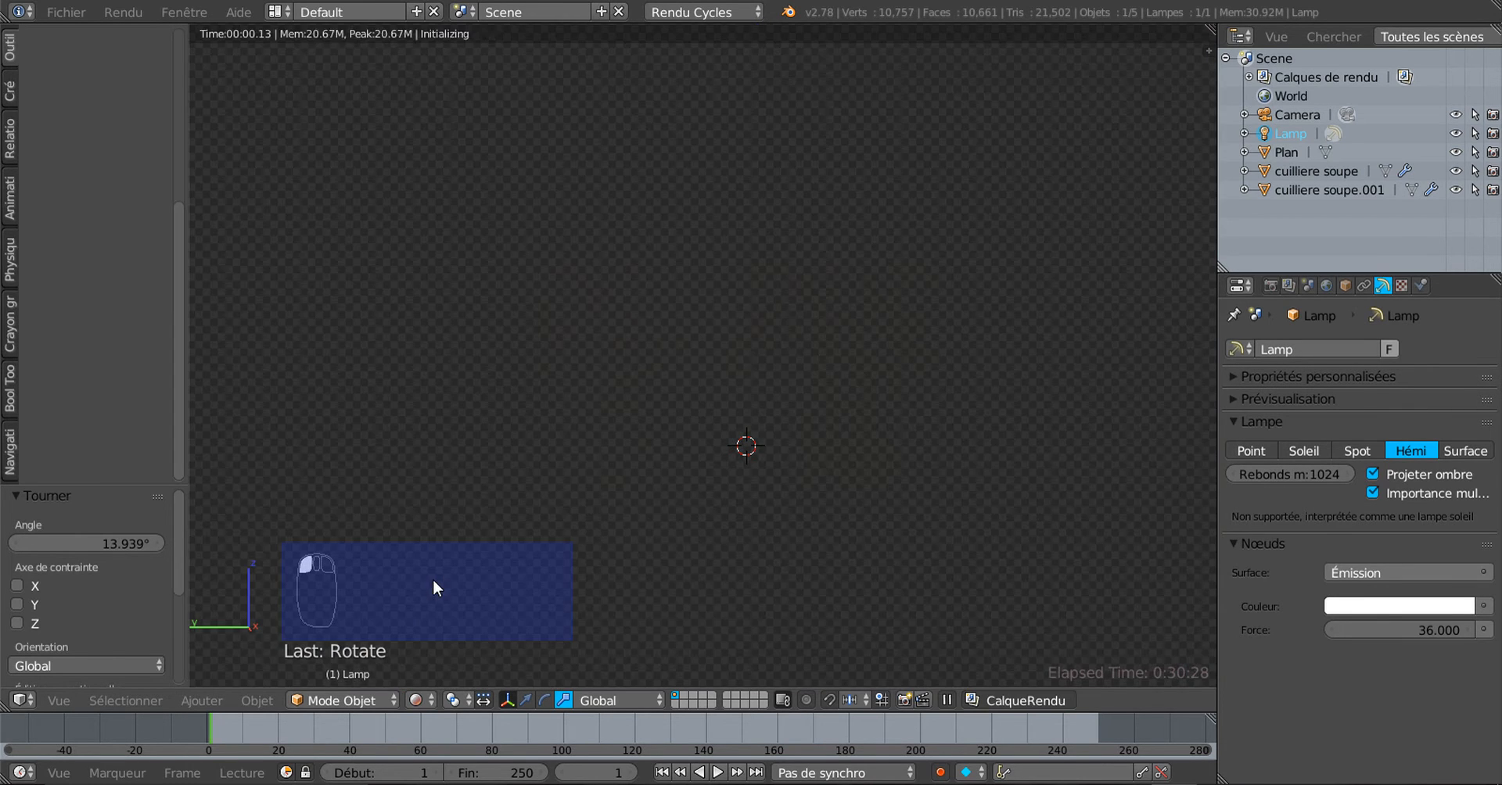
pyautogui.moveTo(688, 479); pyautogui.dragTo(1032, 464, button='middle')
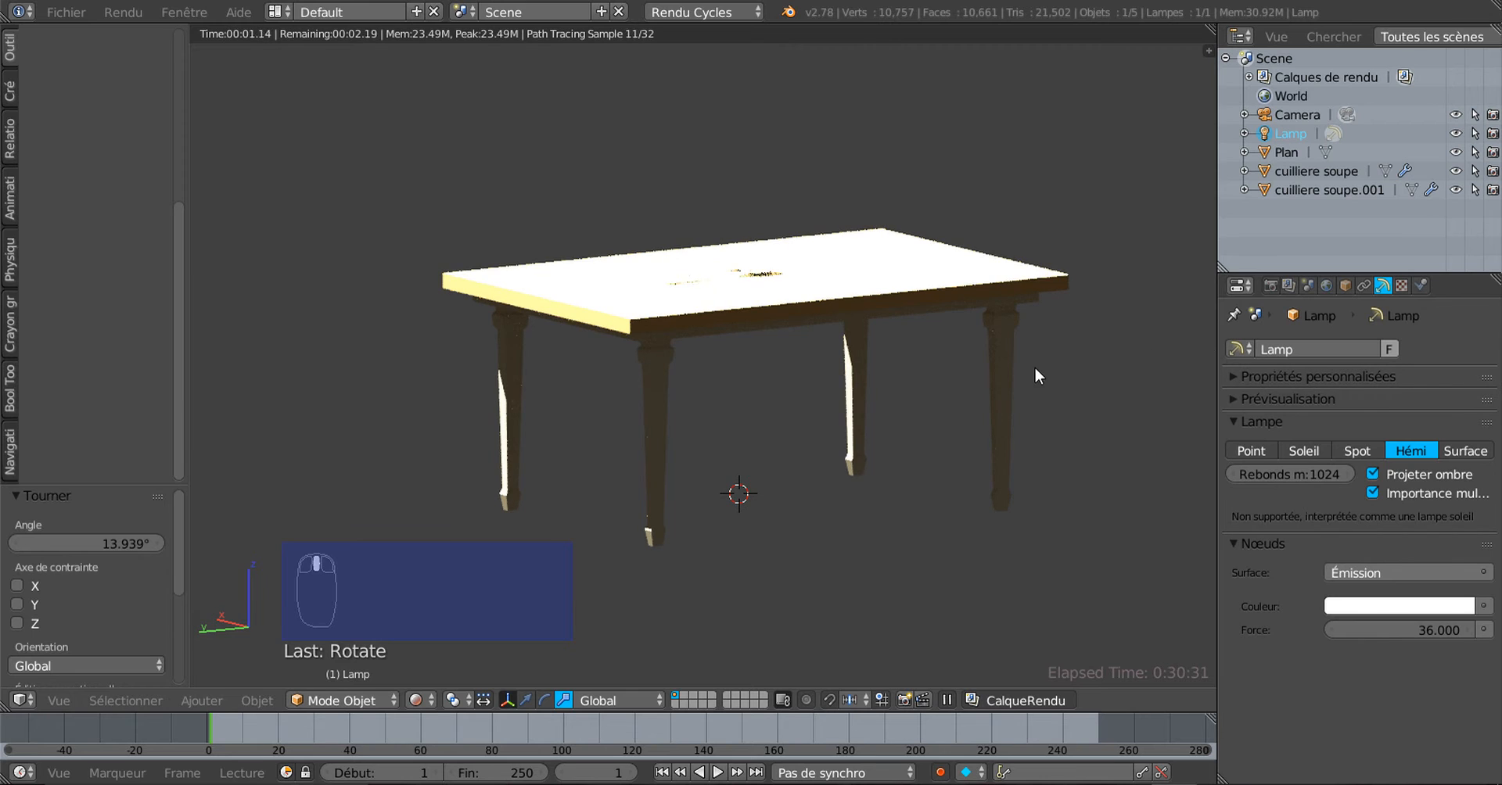
pyautogui.moveTo(1217, 318); pyautogui.dragTo(1278, 317)
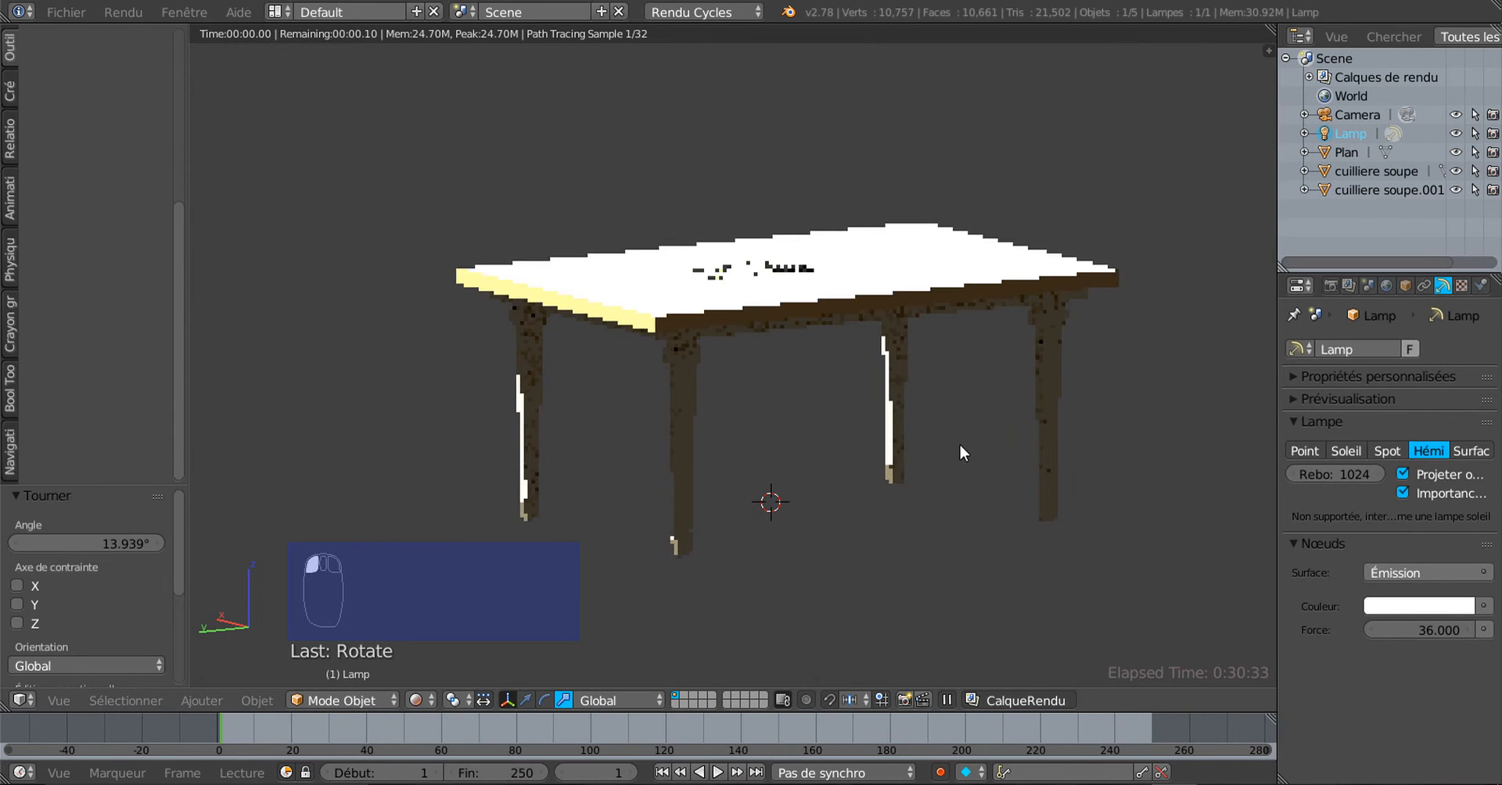
pyautogui.scroll(-2, 959, 444)
pyautogui.moveTo(951, 448); pyautogui.dragTo(940, 537, button='middle')
pyautogui.scroll(5, 819, 515)
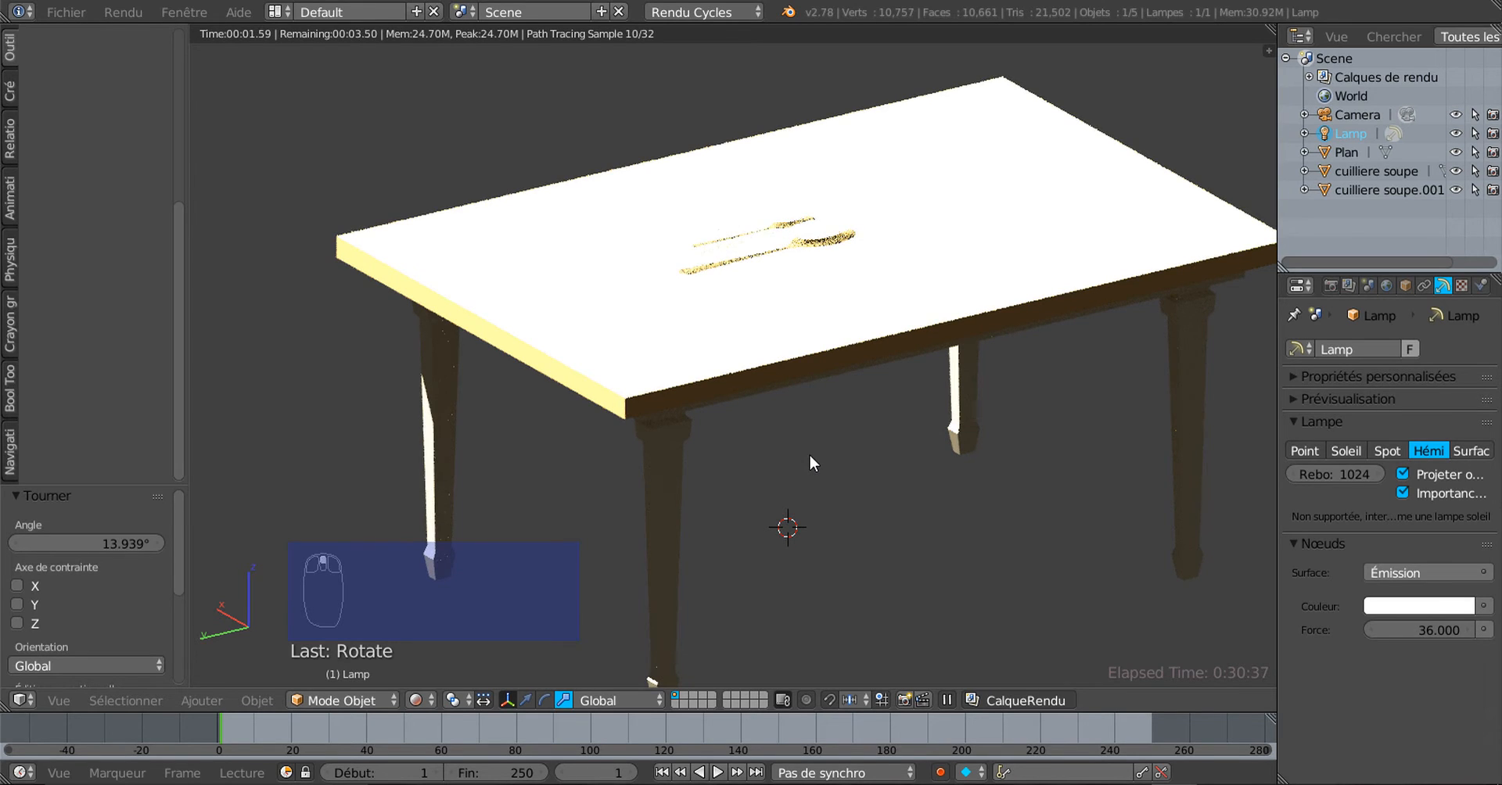
pyautogui.scroll(2, 809, 461)
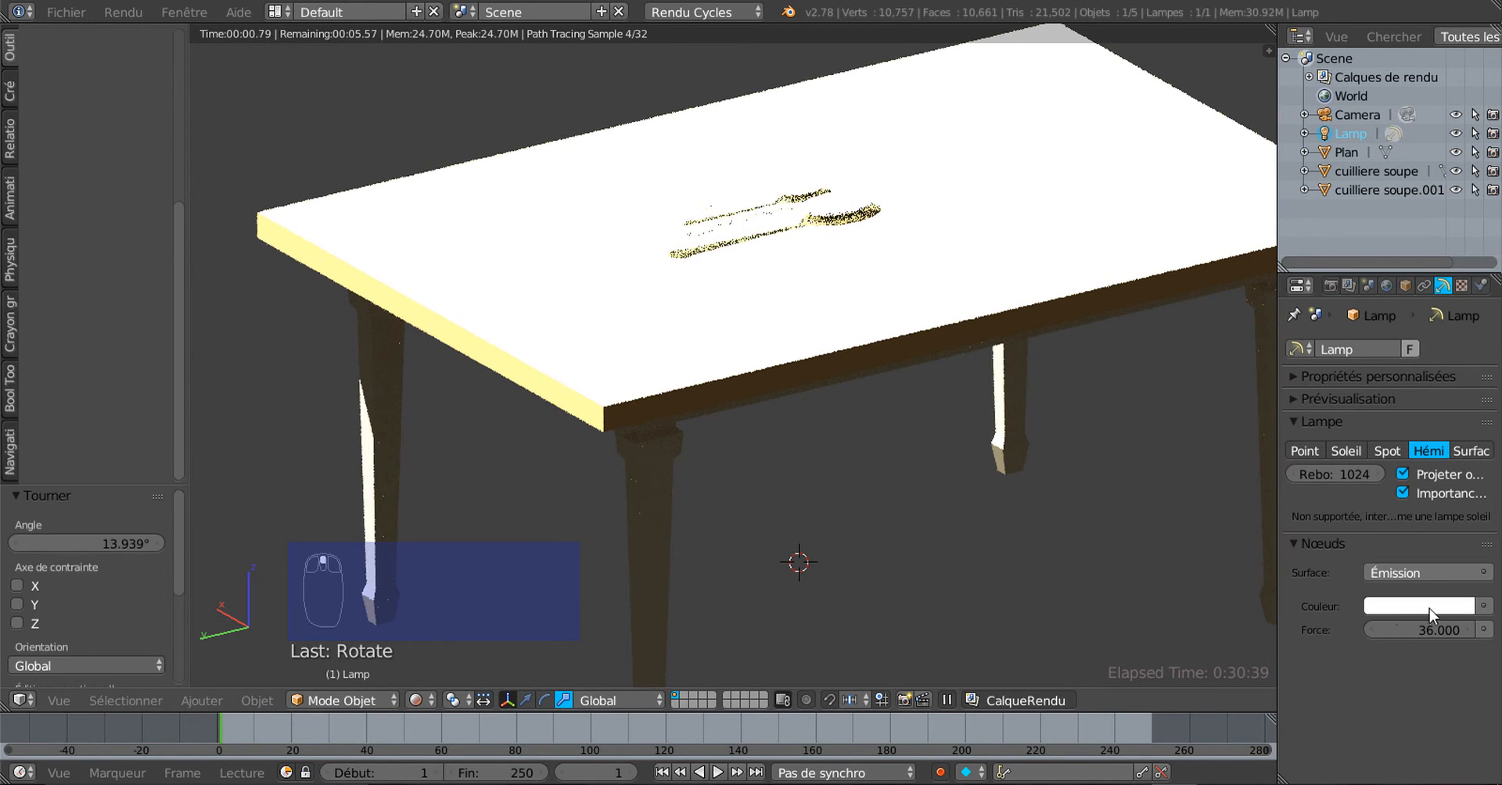
pyautogui.click(1438, 631)
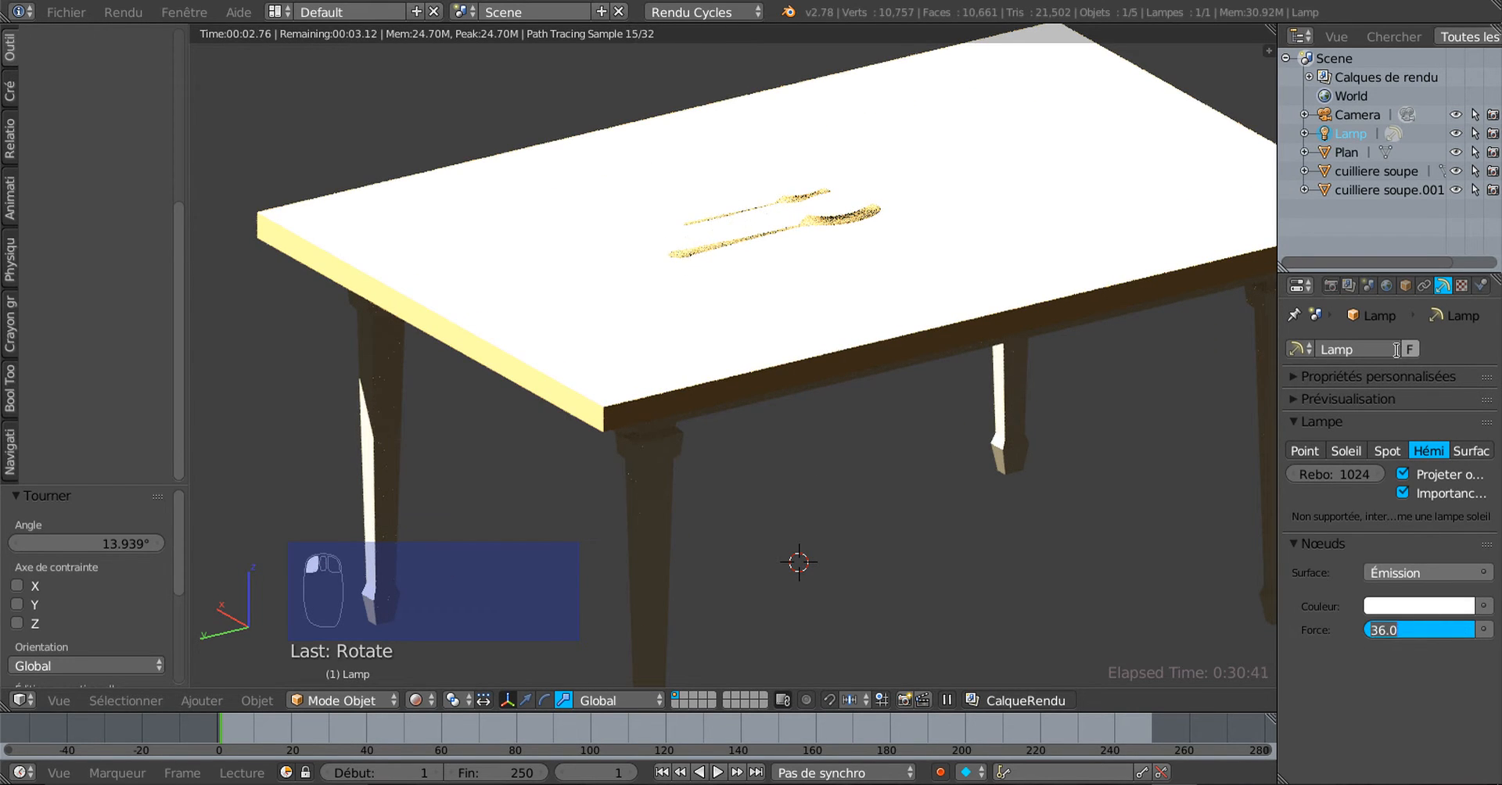
# Enable nodes for the World background and use a Sky Texture (Texture du ciel) as its colour
pyautogui.click(1387, 285)
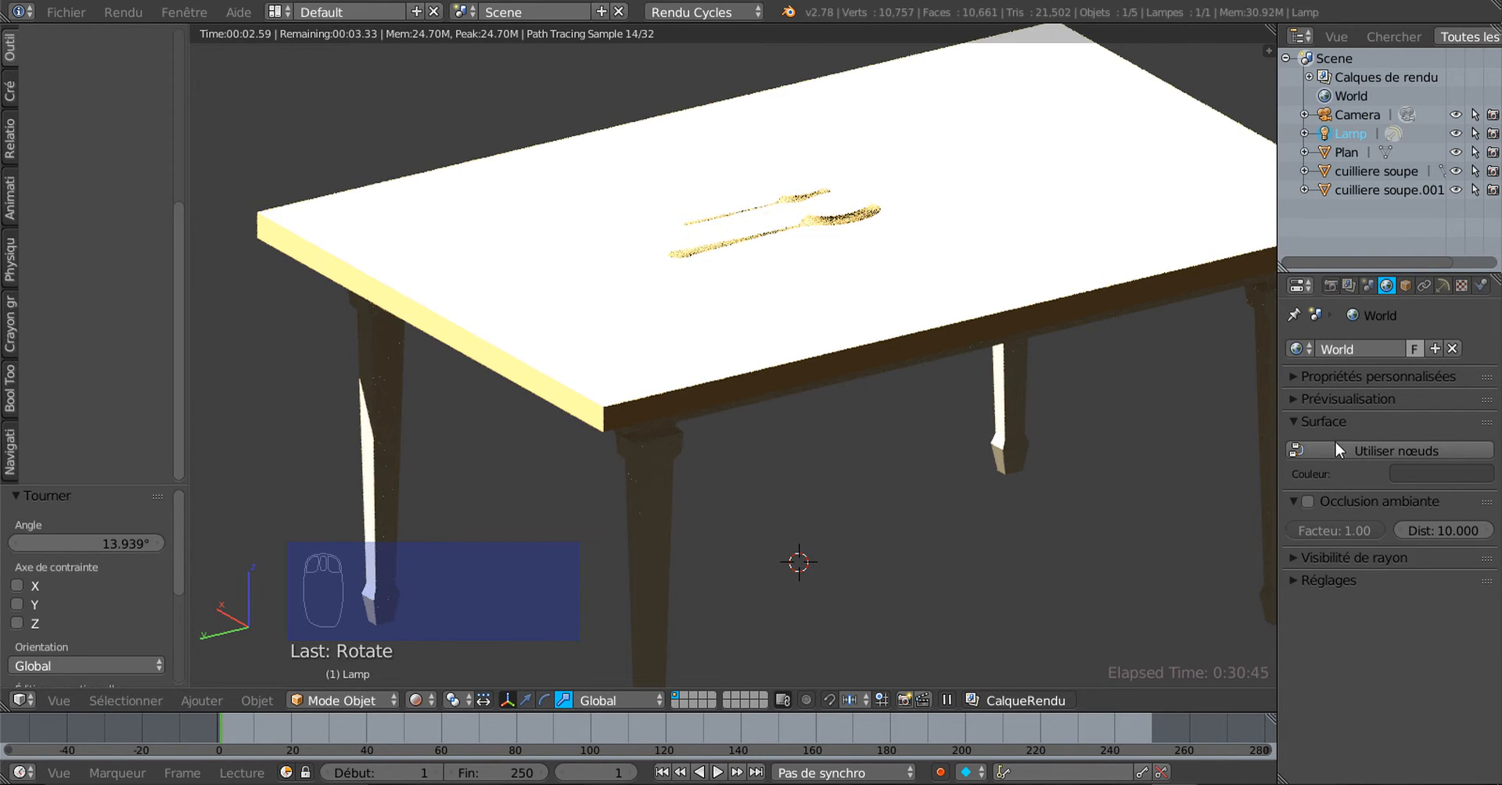
pyautogui.click(1358, 447)
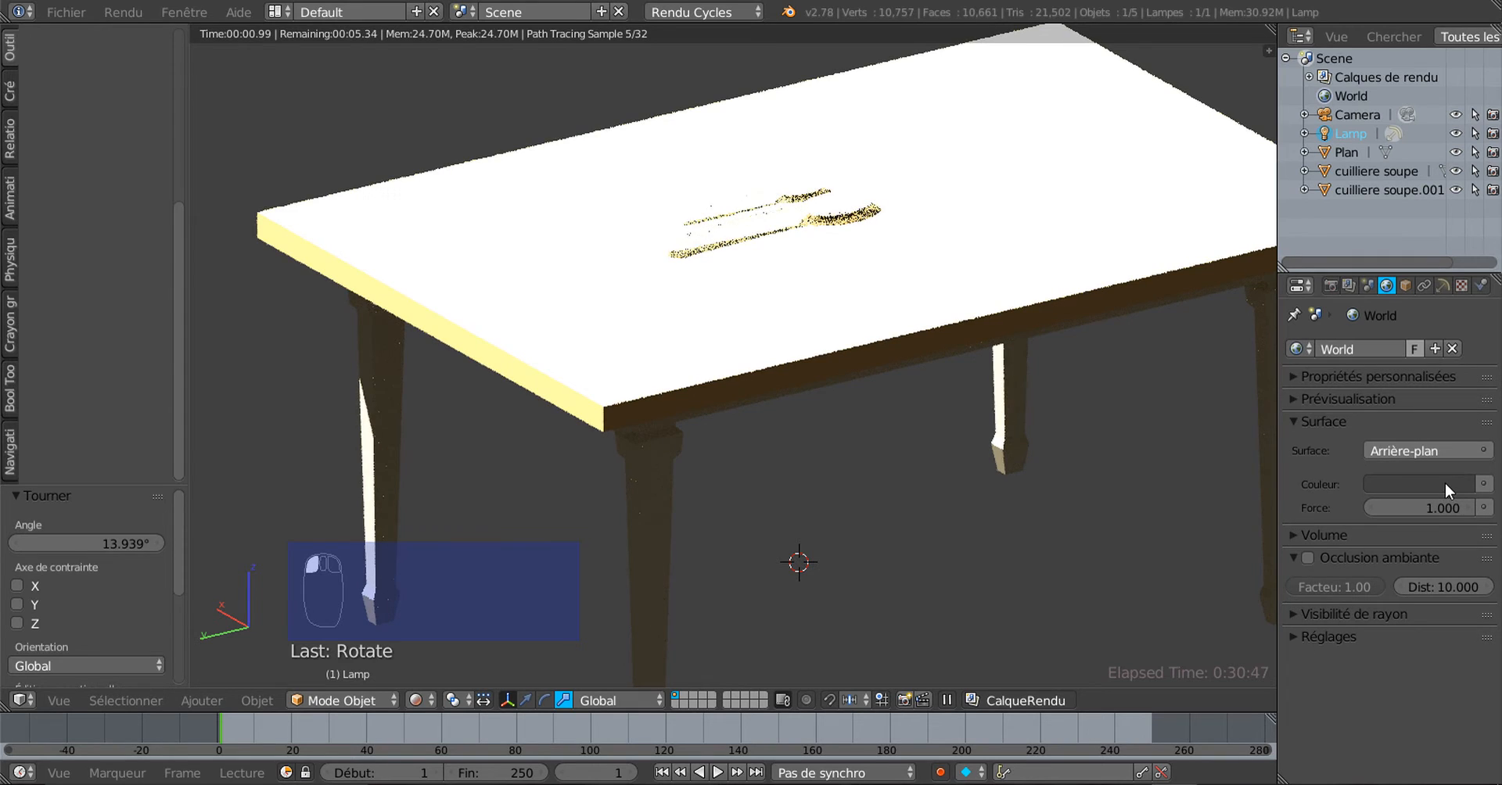
pyautogui.click(1482, 484)
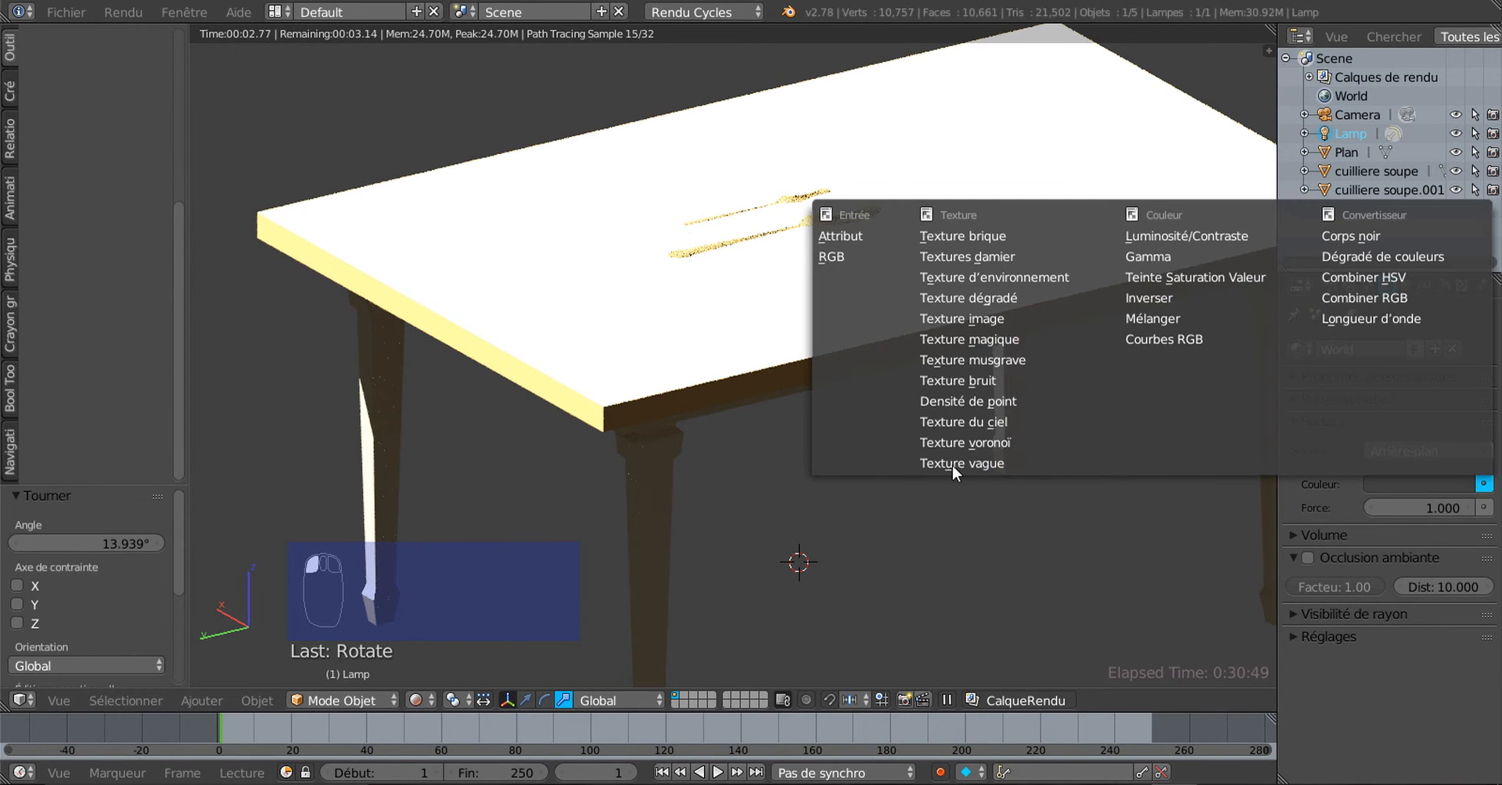
pyautogui.click(1484, 484)
pyautogui.click(979, 418)
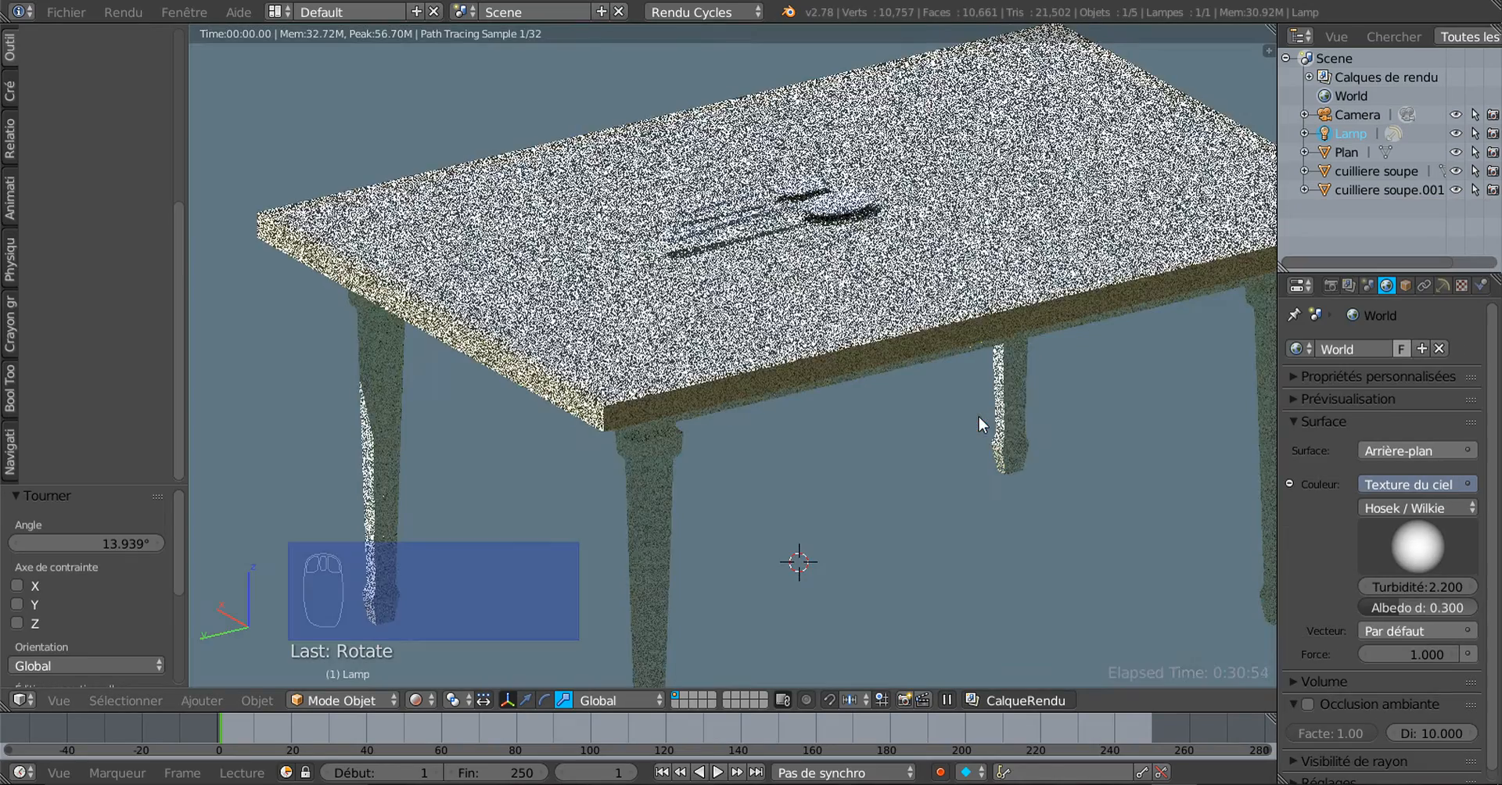
# Examine the rendered table under the sky background from several angles, including a close view of the two spoons
pyautogui.moveTo(971, 482); pyautogui.dragTo(1144, 480, button='middle')
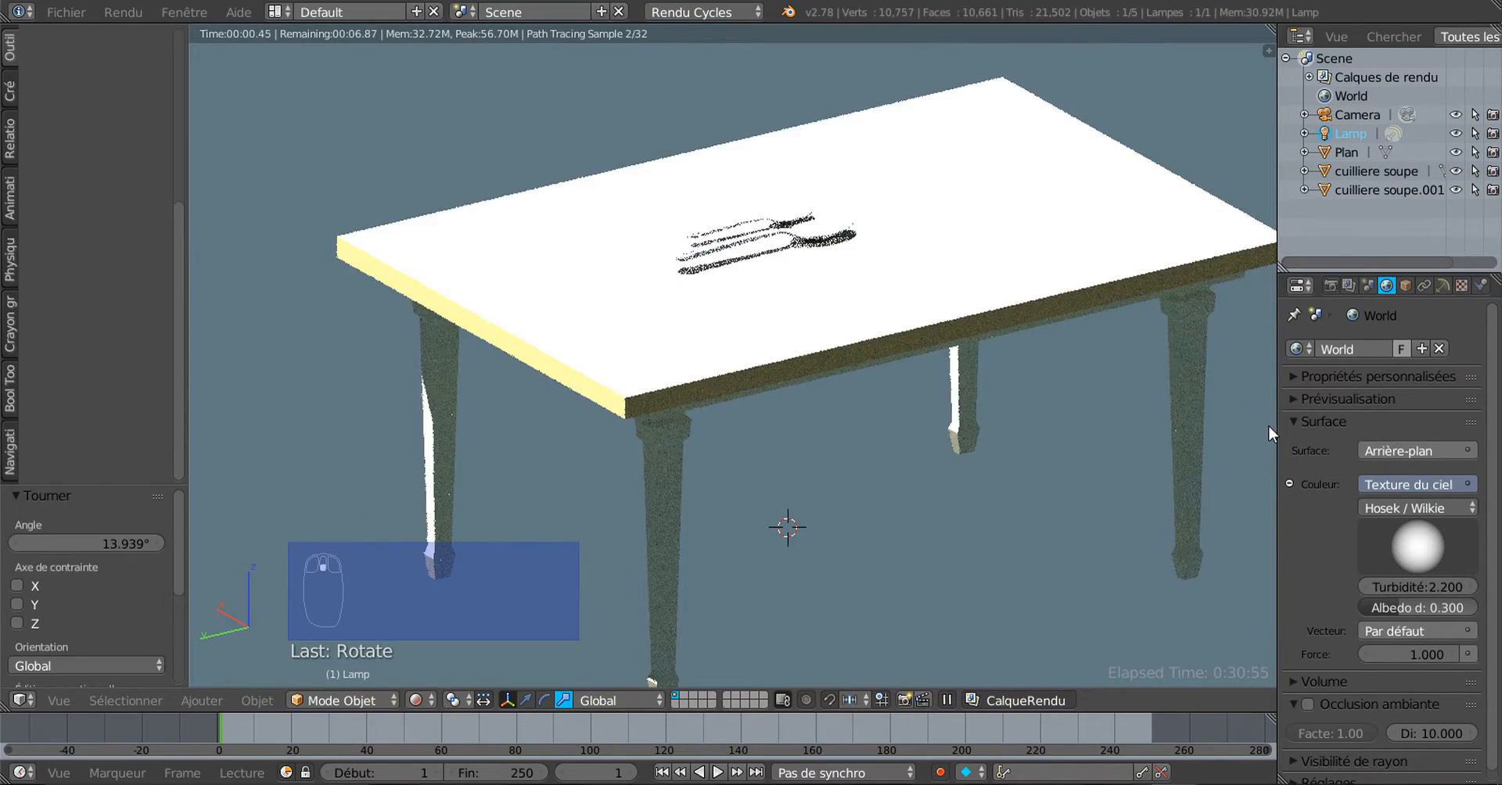
pyautogui.moveTo(1278, 415); pyautogui.dragTo(1319, 419)
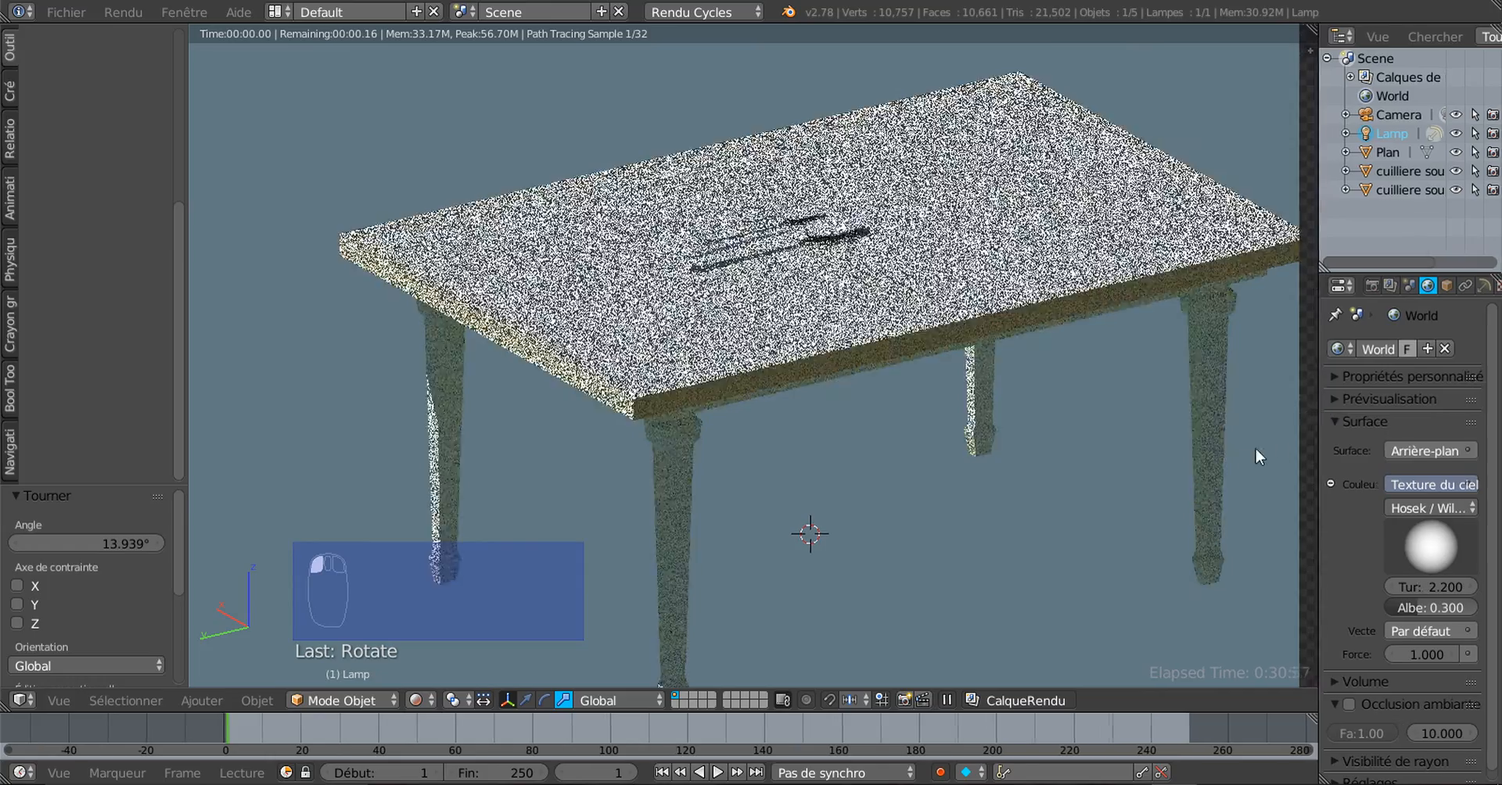
pyautogui.scroll(-1, 1161, 472)
pyautogui.moveTo(1114, 456); pyautogui.dragTo(815, 475, button='middle')
pyautogui.scroll(-1, 736, 465)
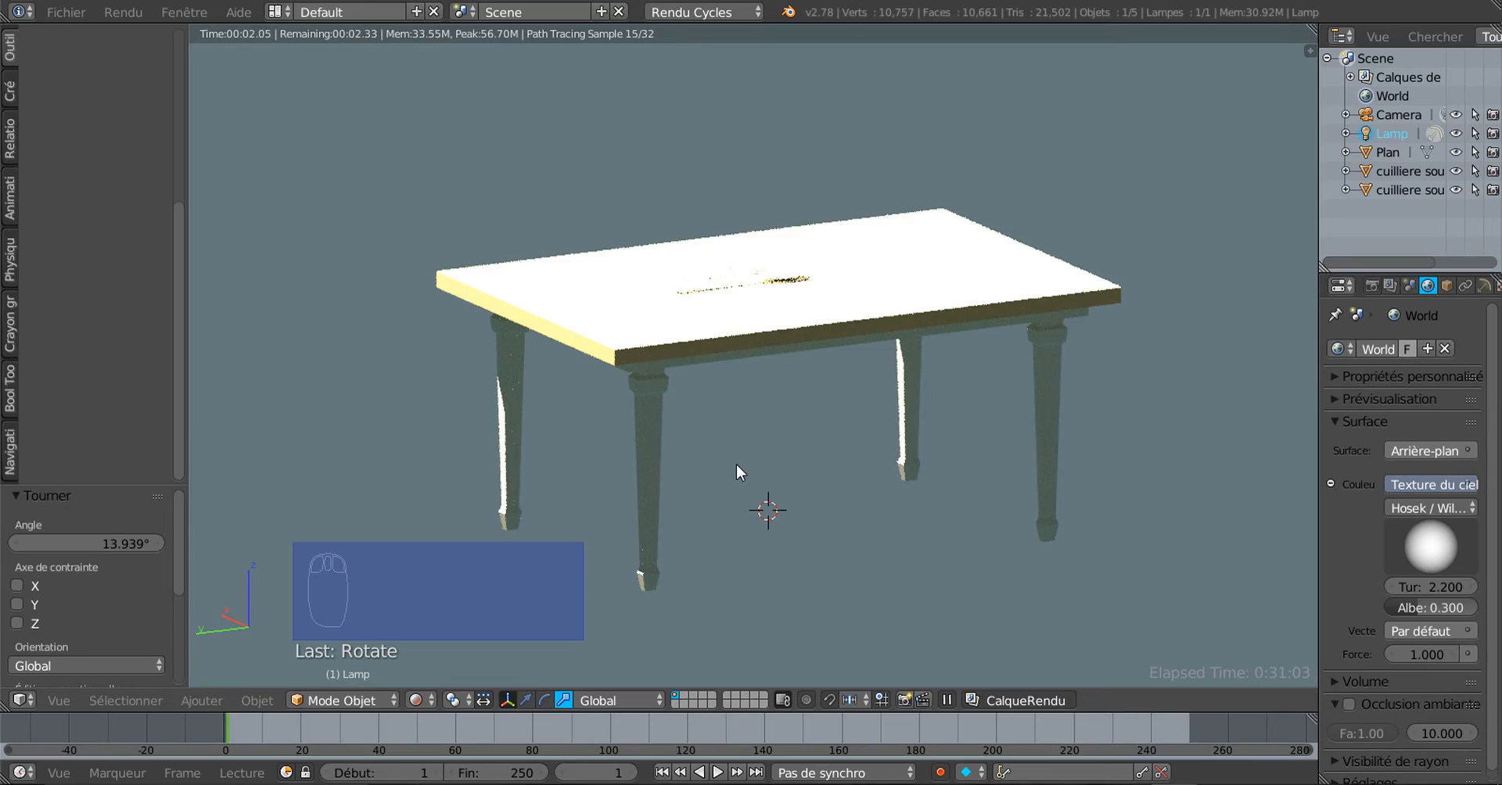
pyautogui.moveTo(735, 464); pyautogui.dragTo(812, 471, button='middle')
pyautogui.scroll(5, 816, 462)
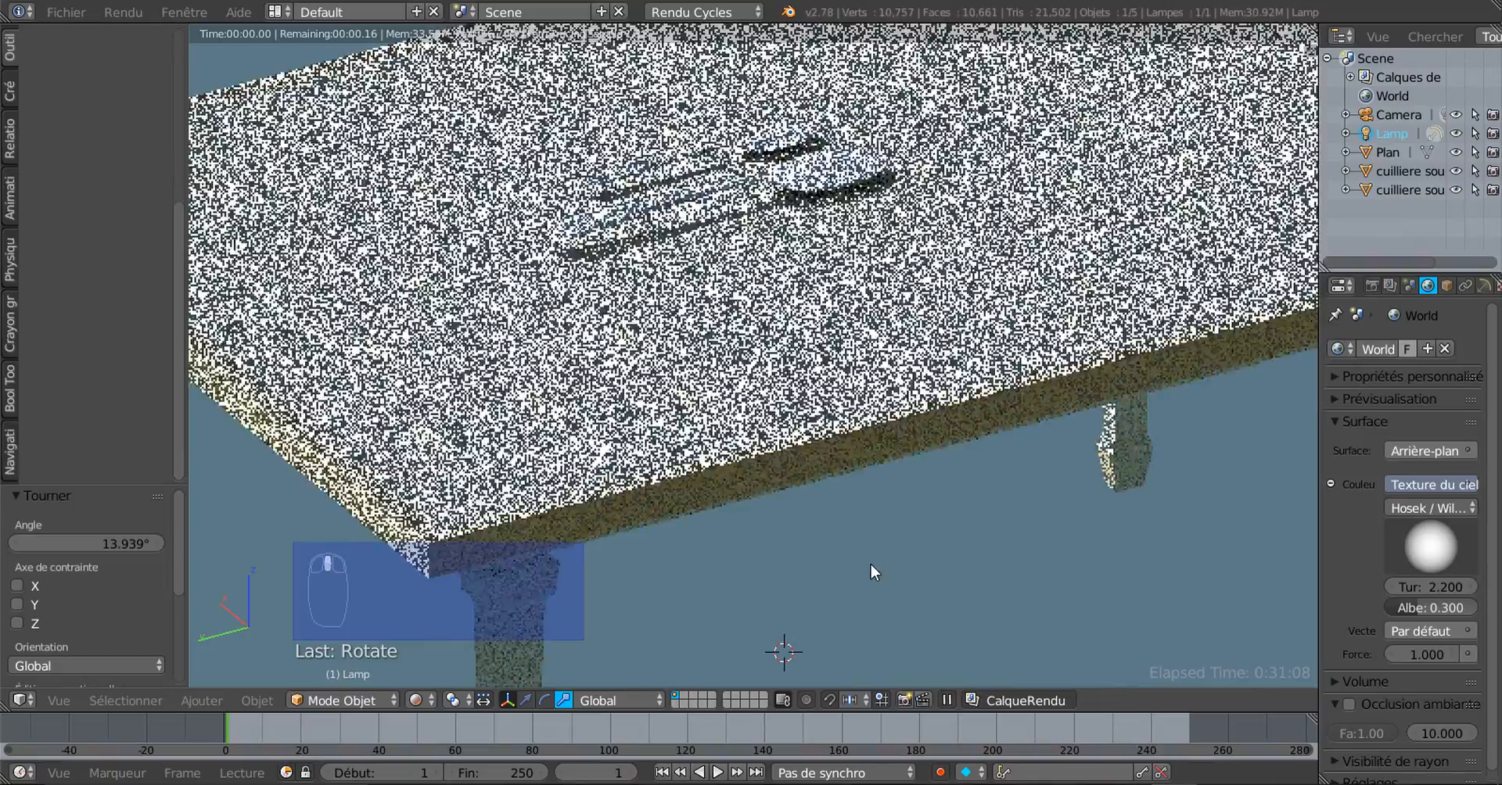
pyautogui.keyDown('shift'); pyautogui.moveTo(872, 565); pyautogui.dragTo(867, 596, button='middle'); pyautogui.keyUp('shift')
pyautogui.keyDown('shift'); pyautogui.moveTo(880, 457); pyautogui.dragTo(868, 583, button='middle'); pyautogui.keyUp('shift')
pyautogui.scroll(3, 868, 575)
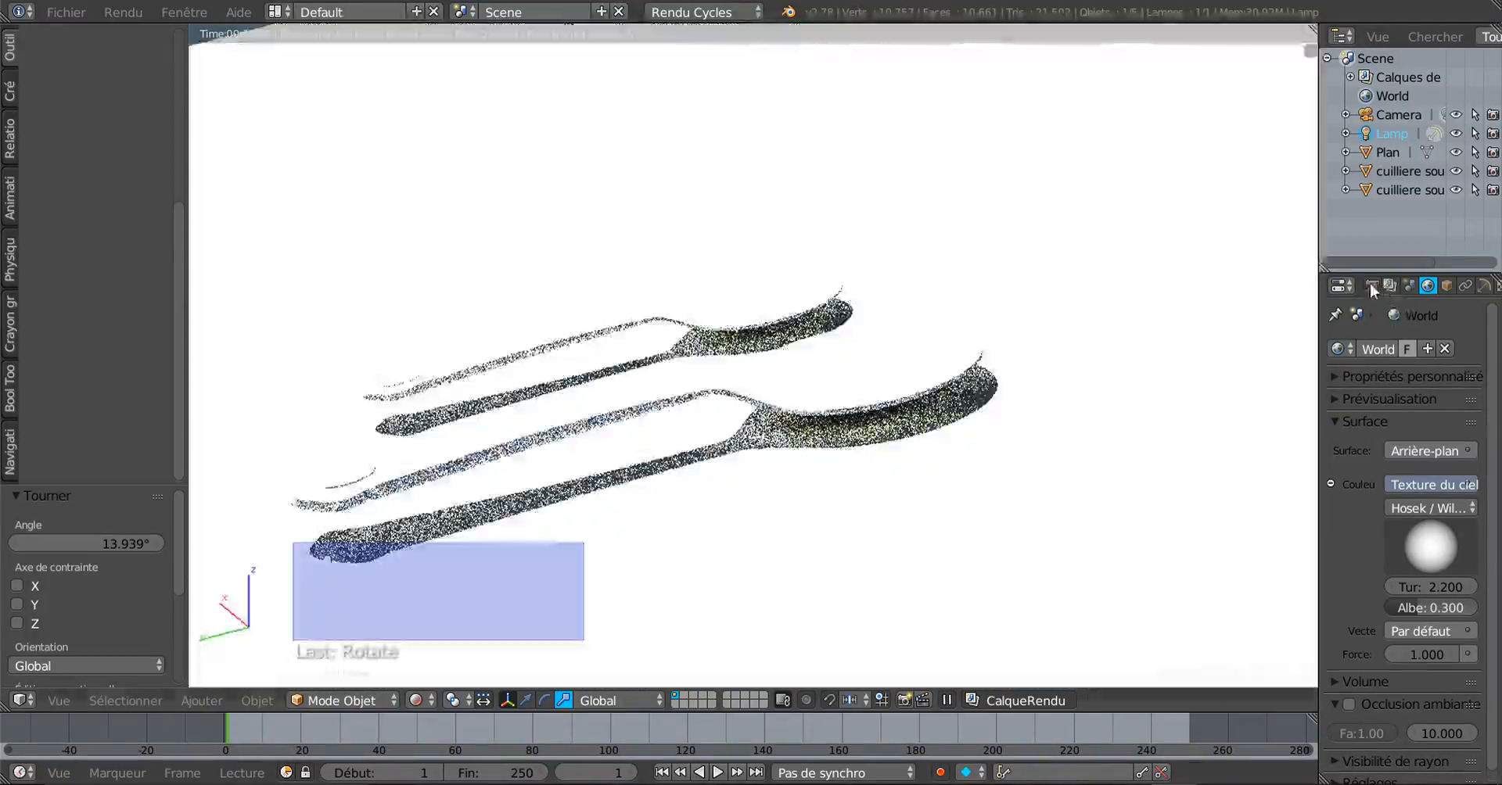
# Set the Cycles render device to CPU
pyautogui.click(1370, 286)
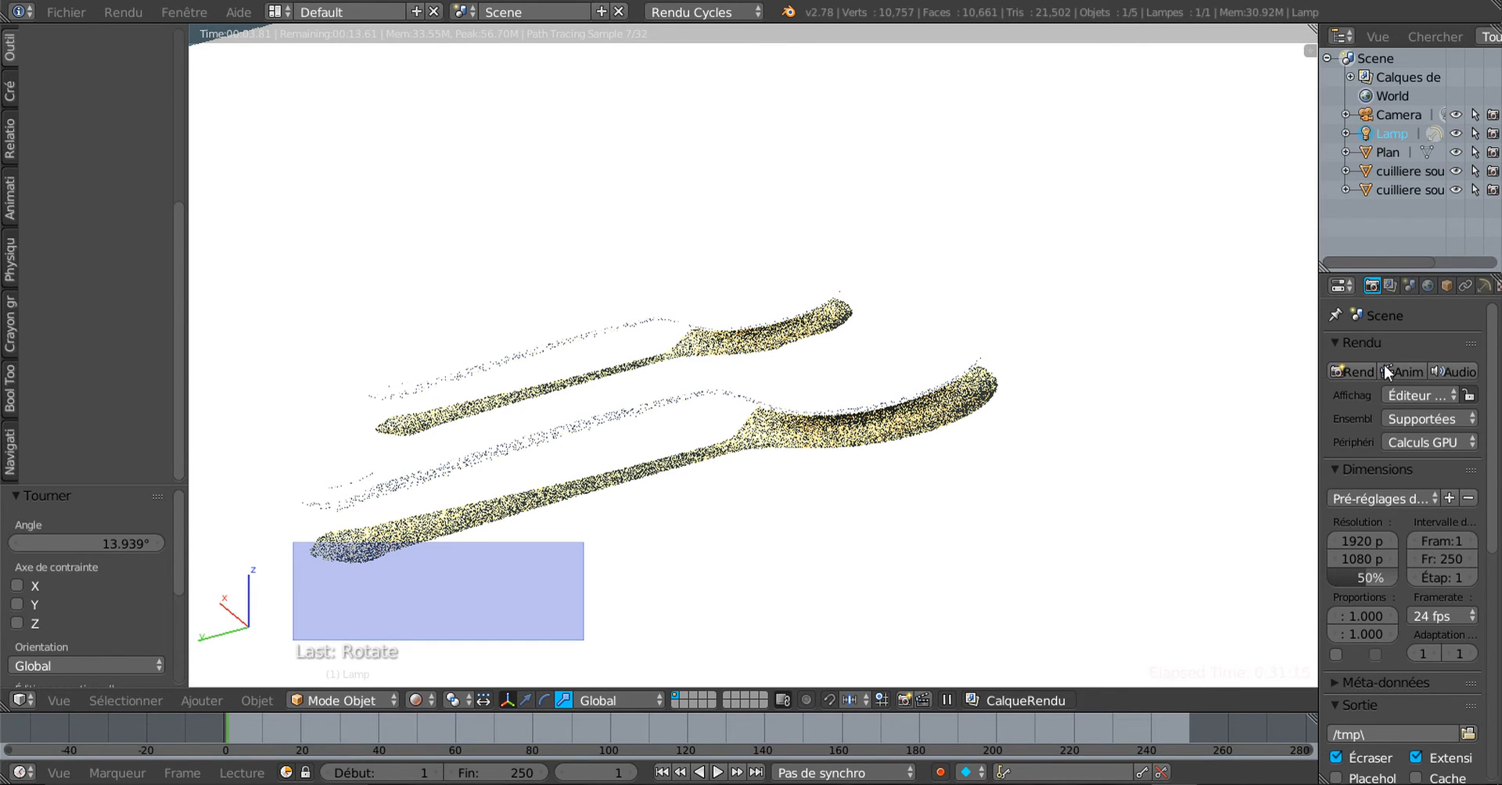
pyautogui.click(1426, 442)
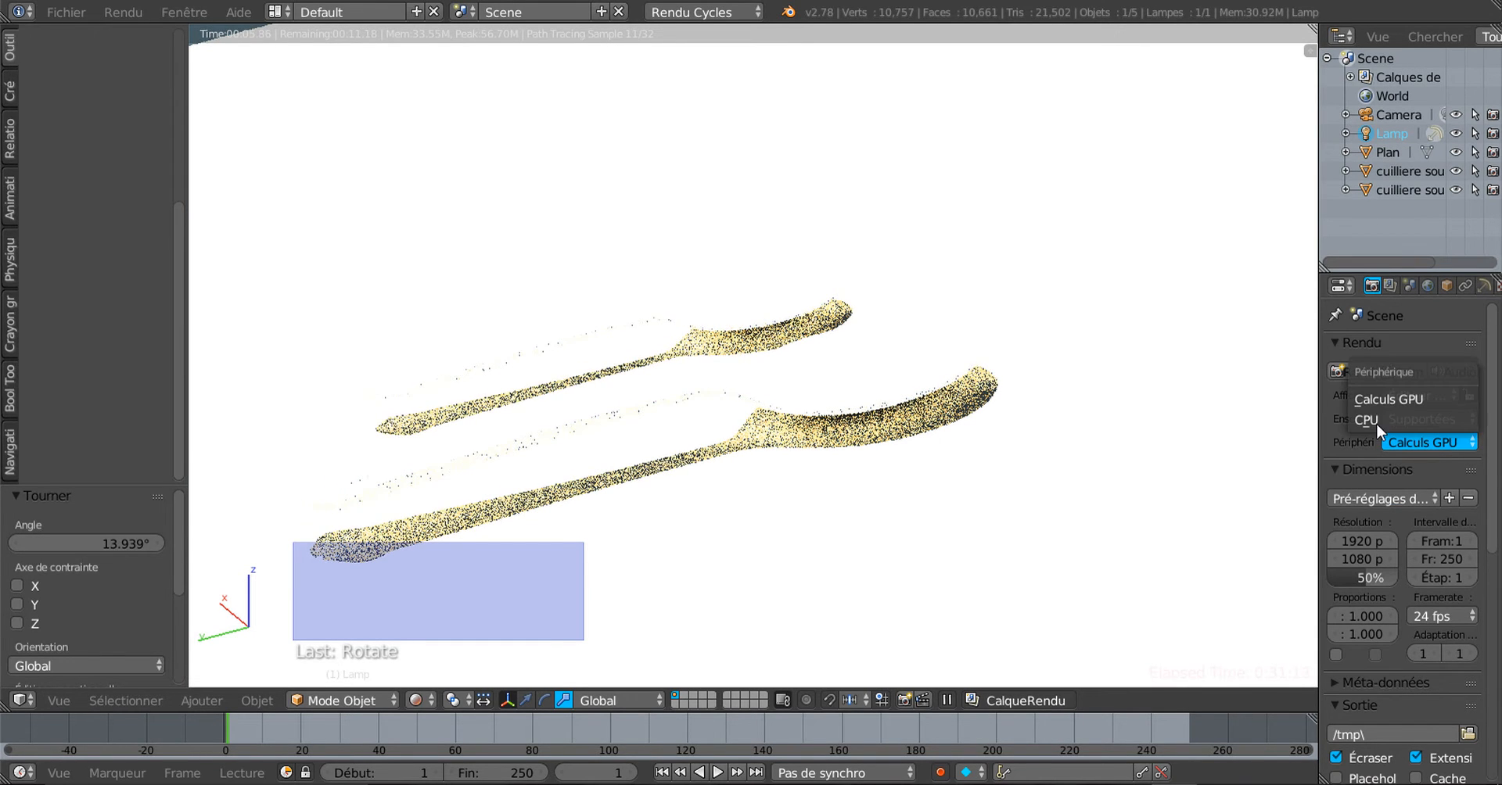
pyautogui.click(1376, 423)
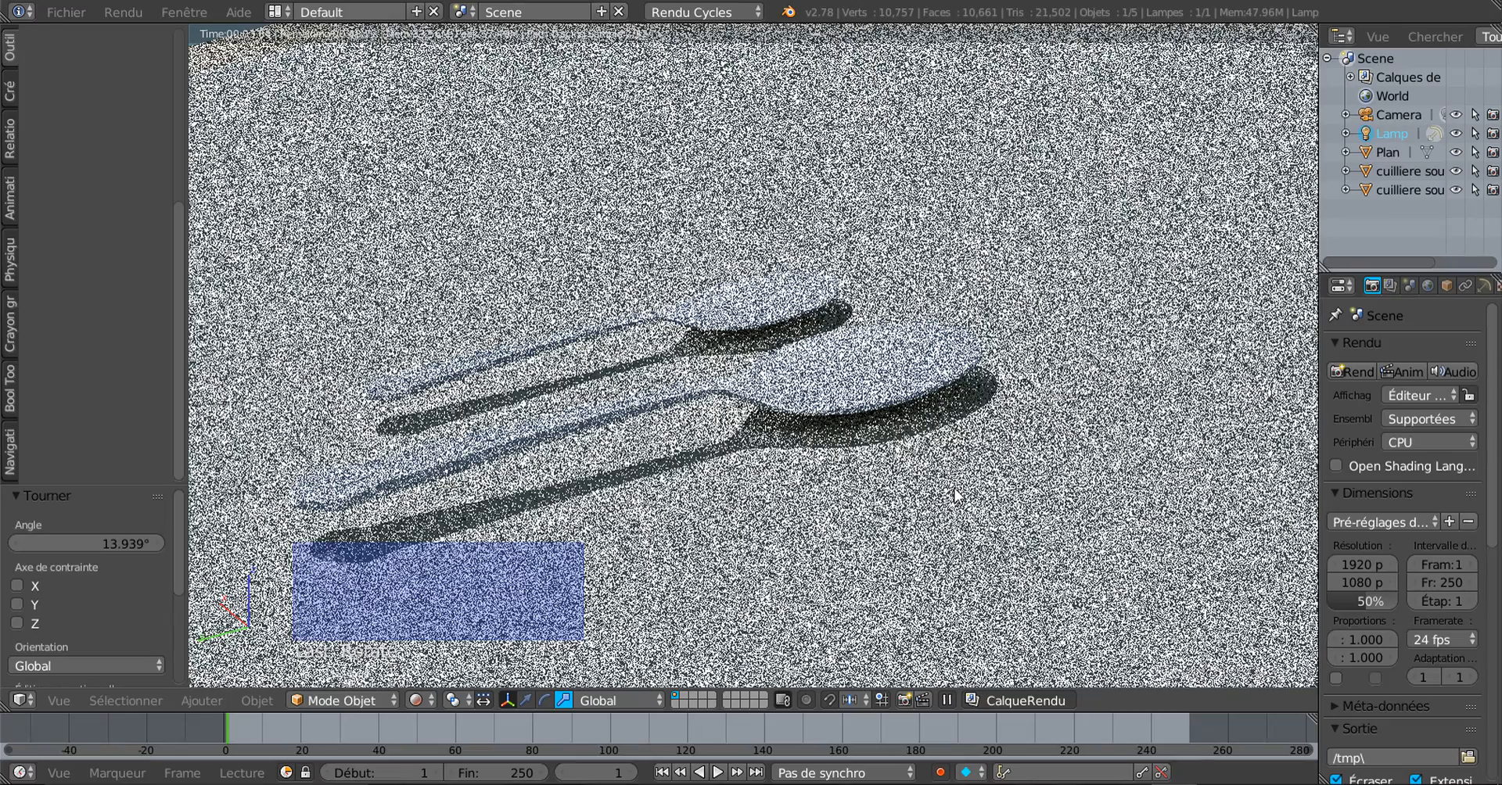
# Switch the viewport shading from Rendered to Material (Matériau)
pyautogui.scroll(-3, 894, 518)
pyautogui.scroll(-4, 894, 518)
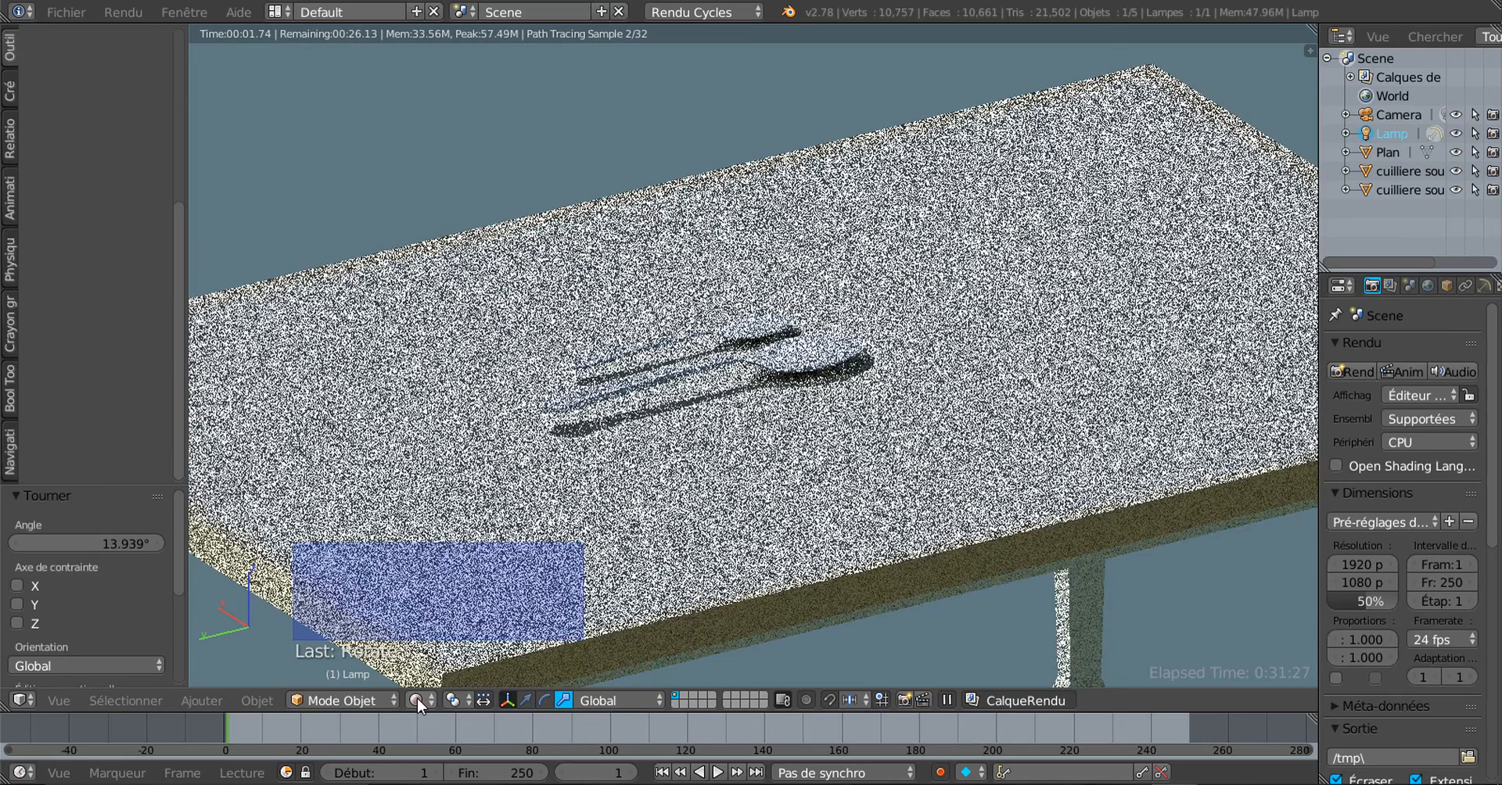
pyautogui.click(418, 702)
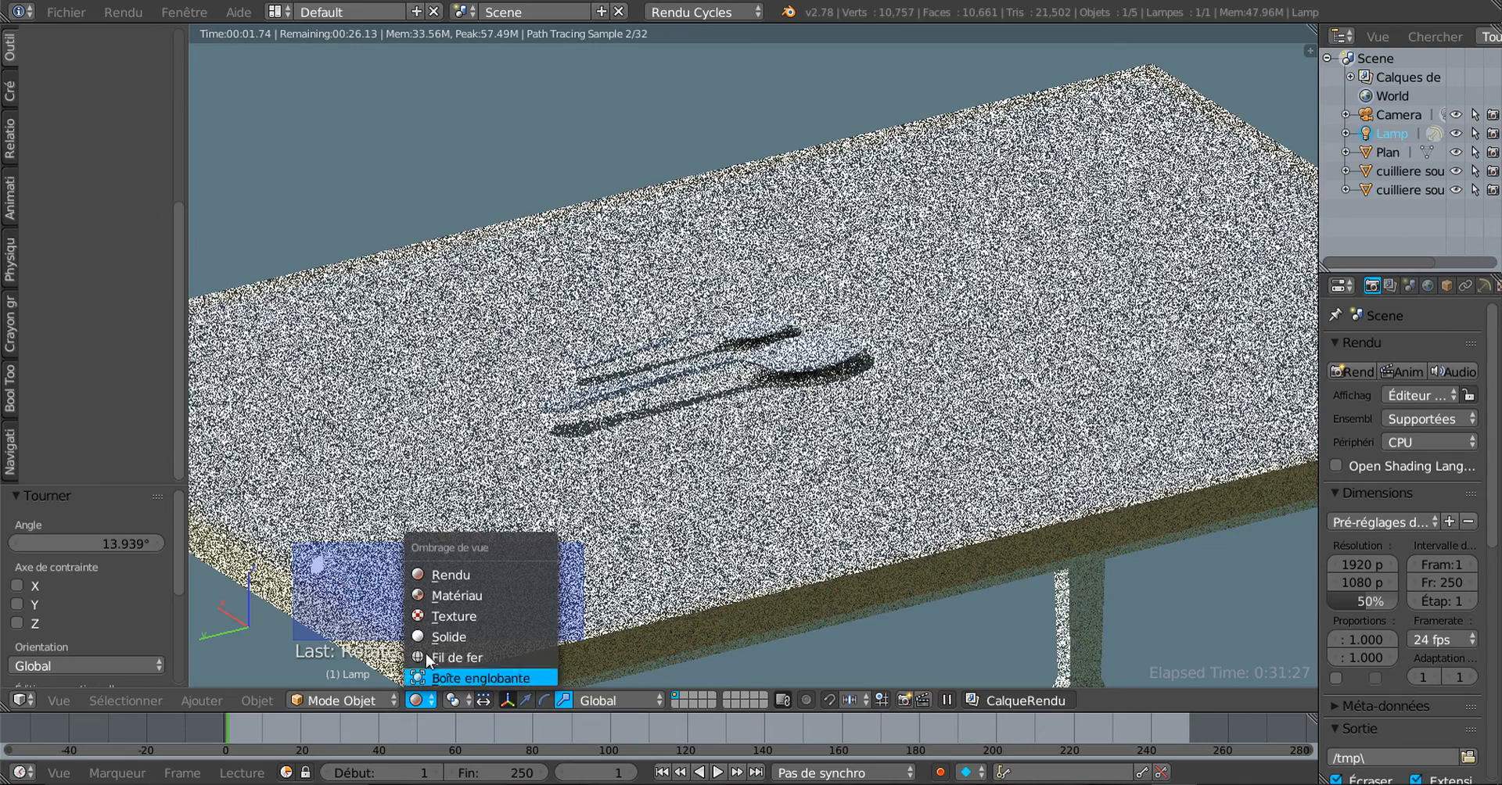
pyautogui.click(453, 598)
pyautogui.scroll(2, 747, 416)
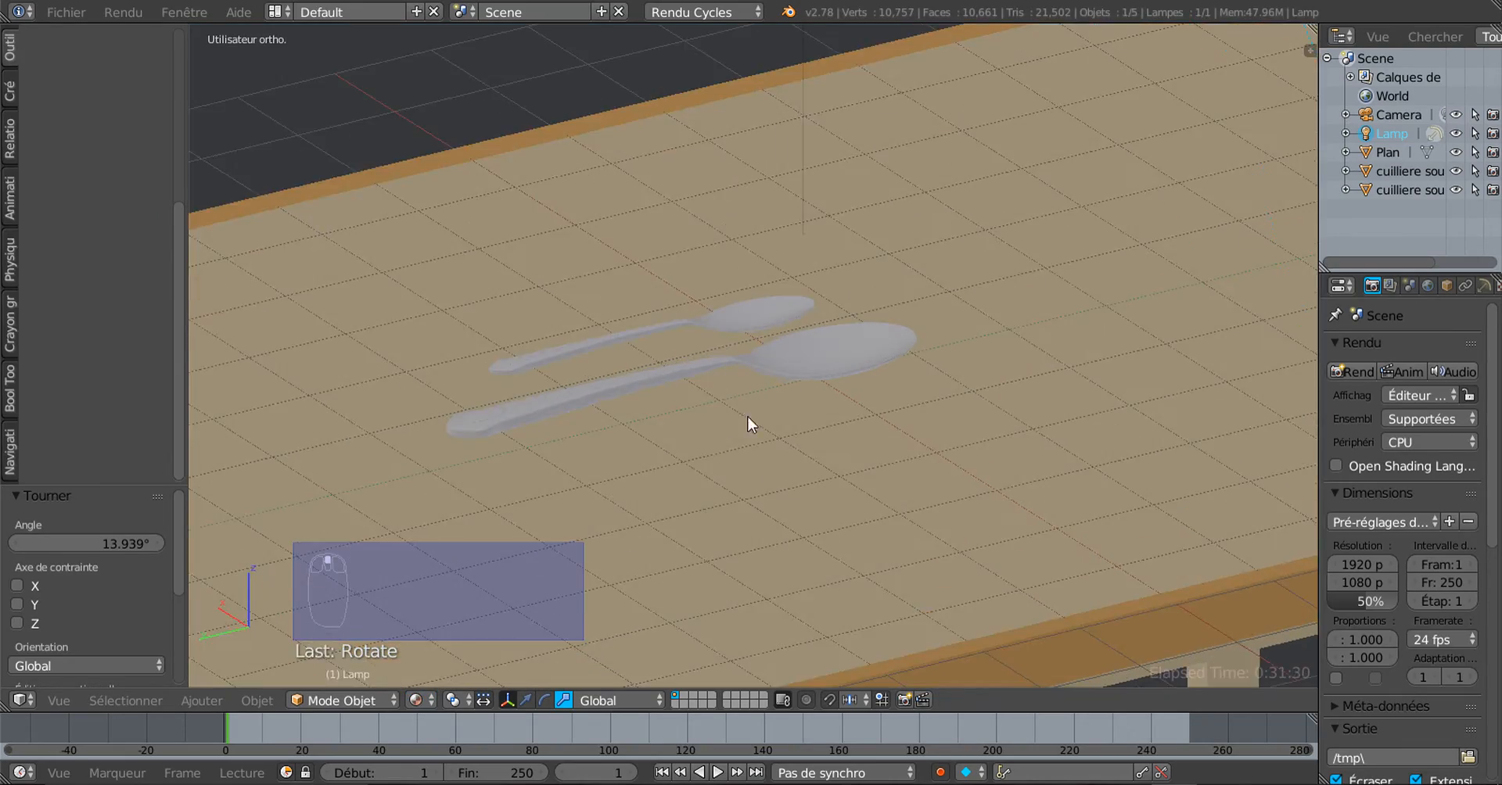
pyautogui.rightClick(879, 332)
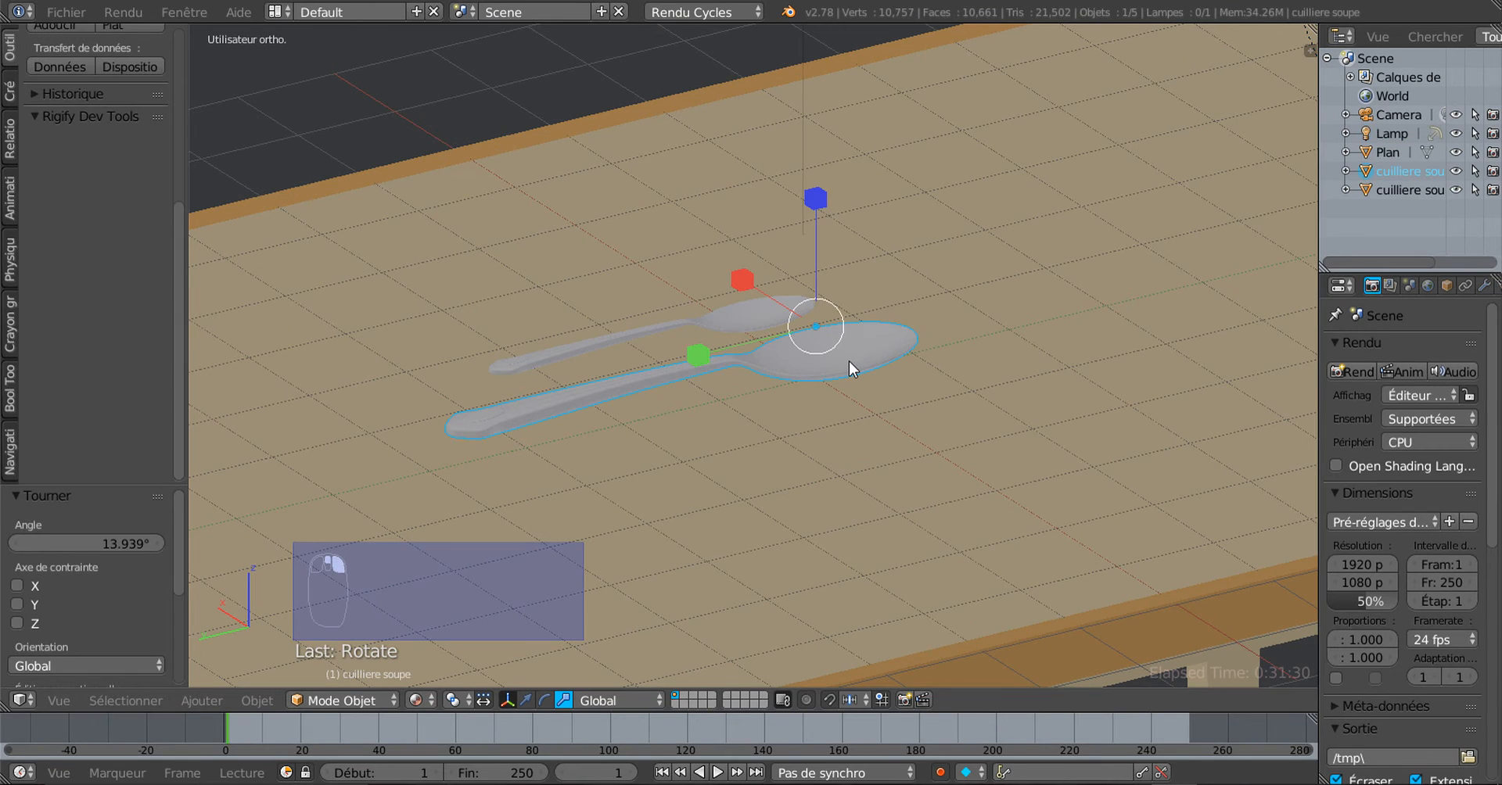
pyautogui.keyDown('shift'); pyautogui.rightClick(763, 310); pyautogui.keyUp('shift')
pyautogui.scroll(-2, 937, 374)
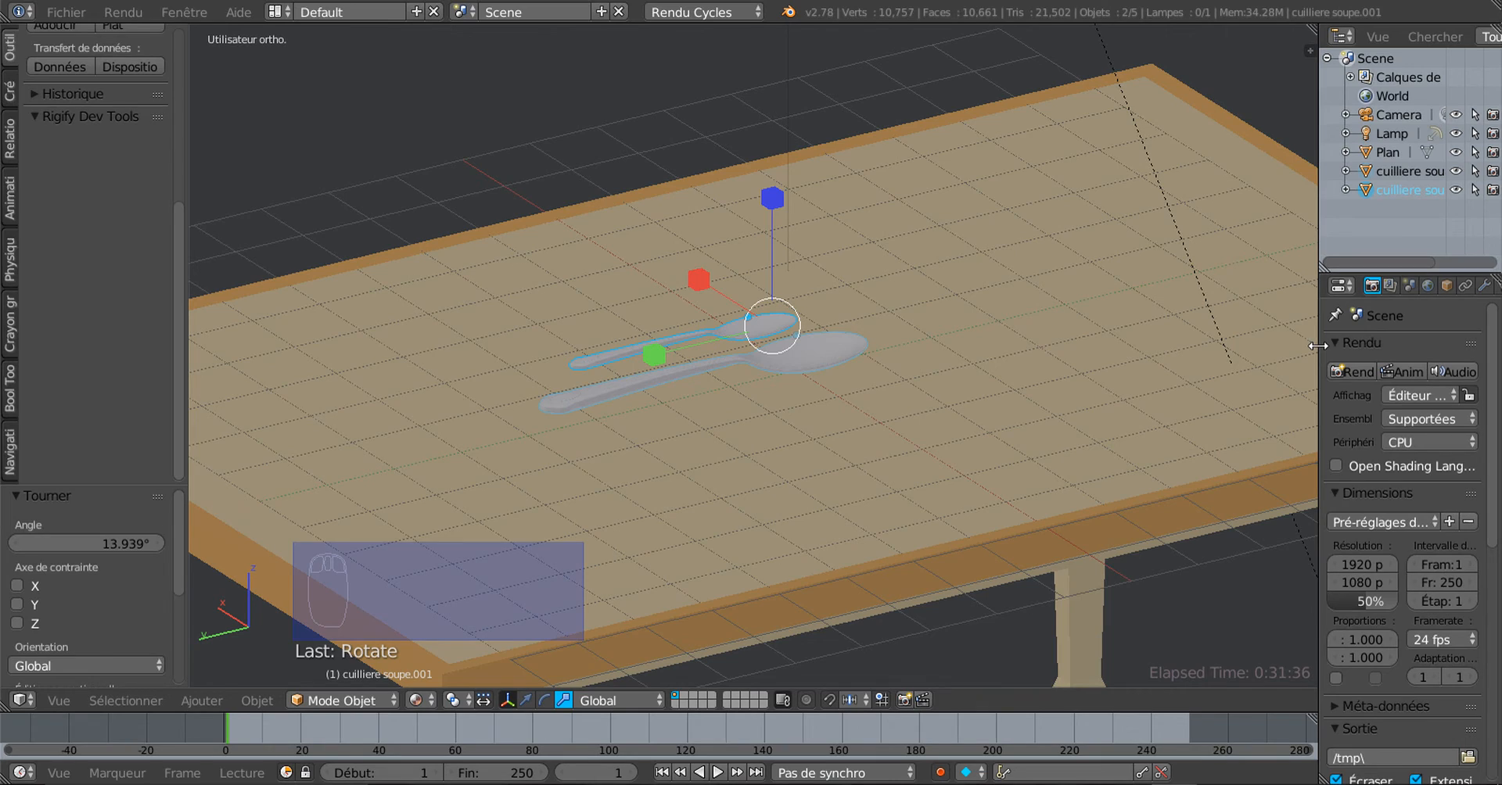
pyautogui.moveTo(1320, 344); pyautogui.dragTo(1256, 344)
pyautogui.scroll(3, 833, 523)
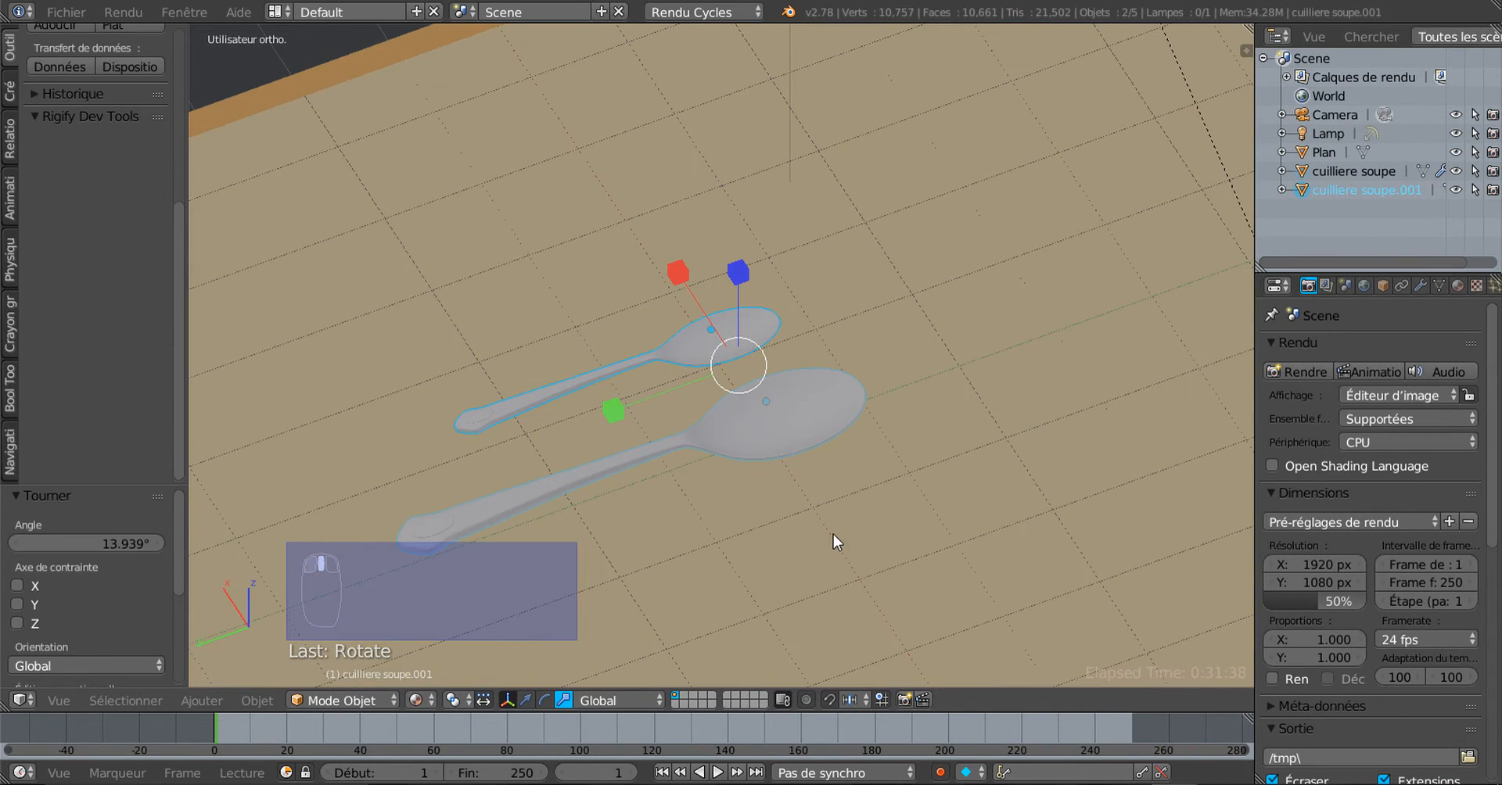
pyautogui.moveTo(833, 534); pyautogui.dragTo(885, 485, button='middle')
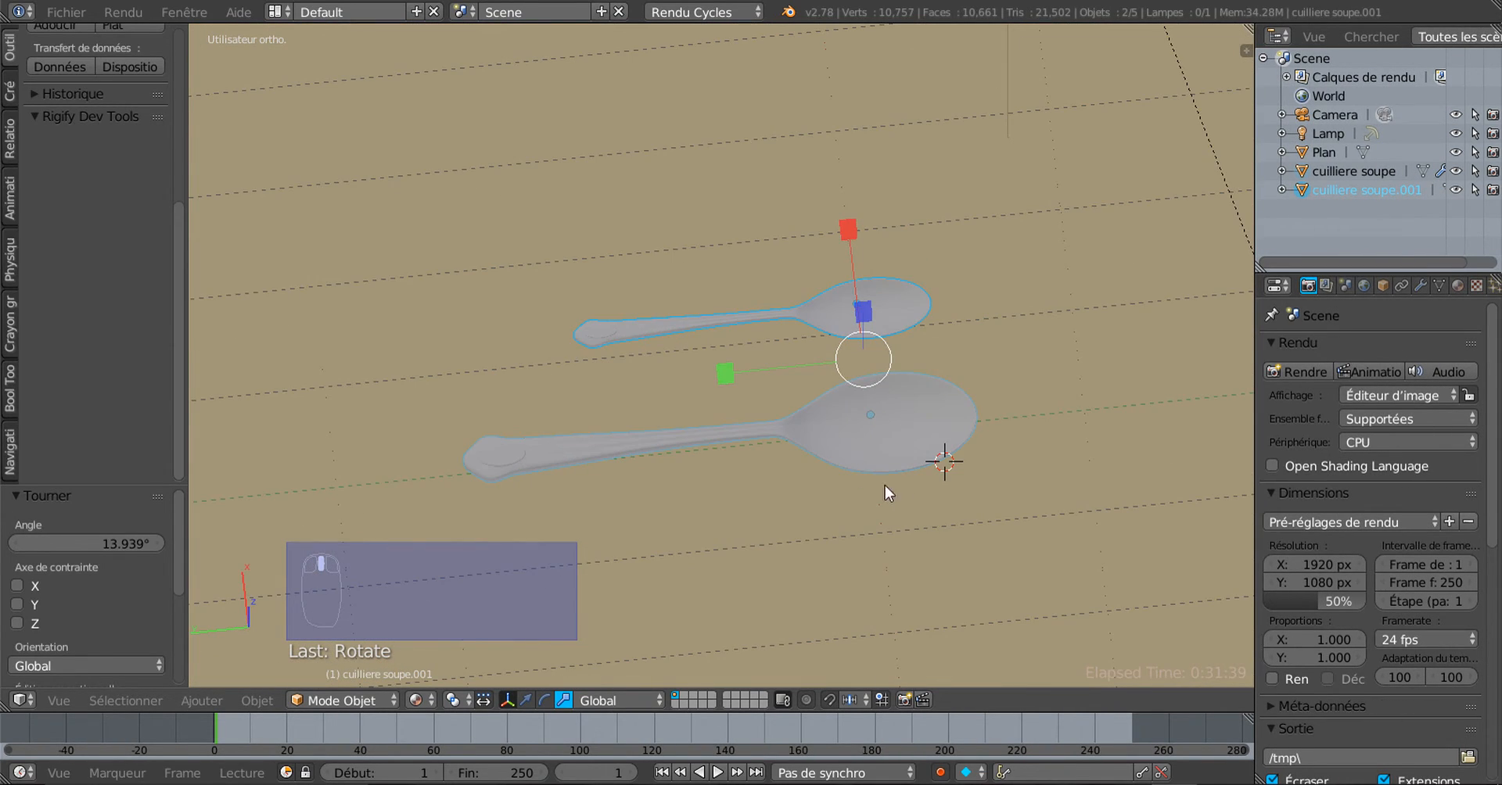
pyautogui.keyDown('shift'); pyautogui.moveTo(789, 499); pyautogui.dragTo(867, 438, button='middle'); pyautogui.keyUp('shift')
pyautogui.scroll(1, 884, 424)
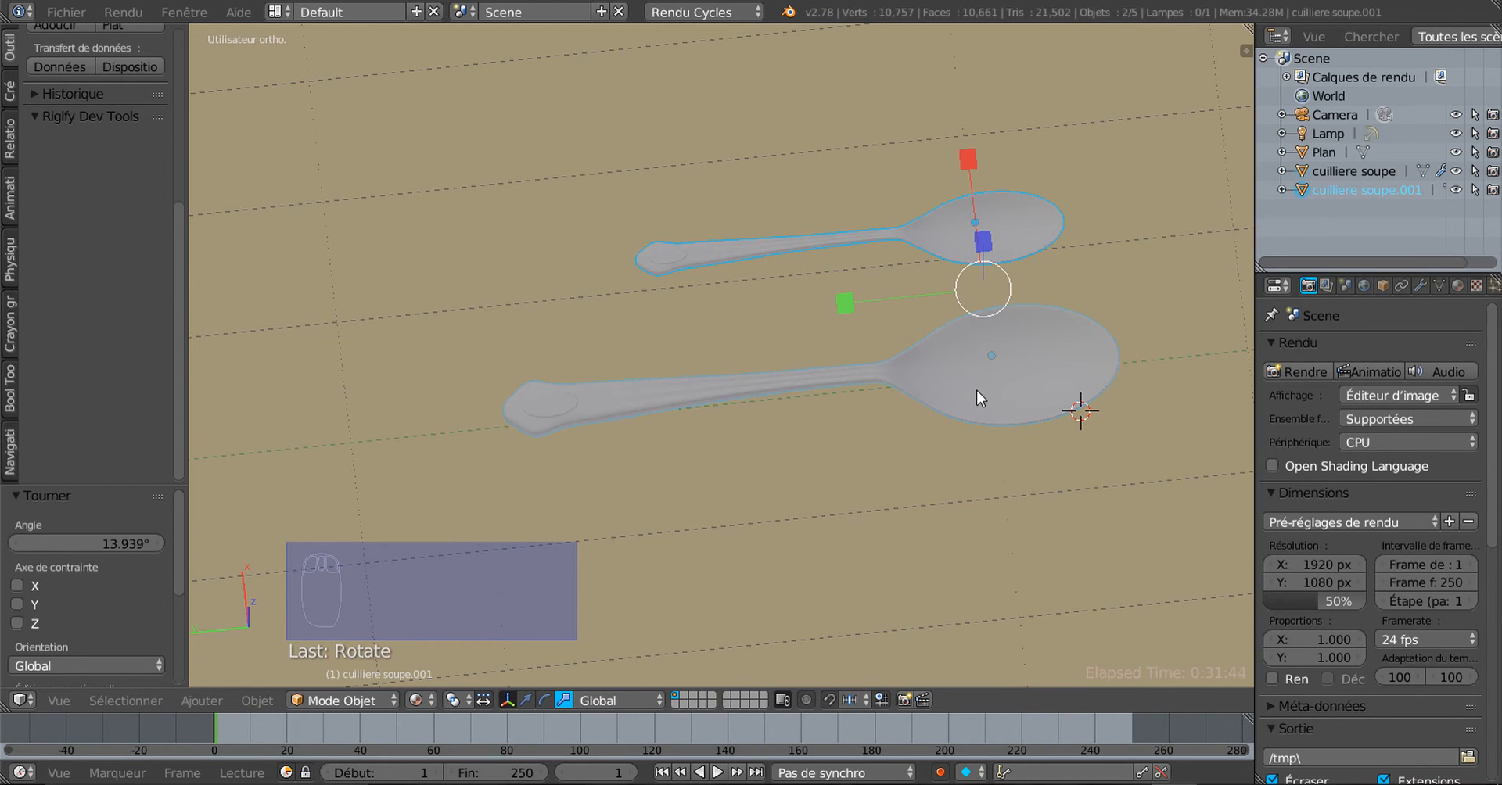
pyautogui.scroll(-4, 967, 402)
pyautogui.press('Tab')
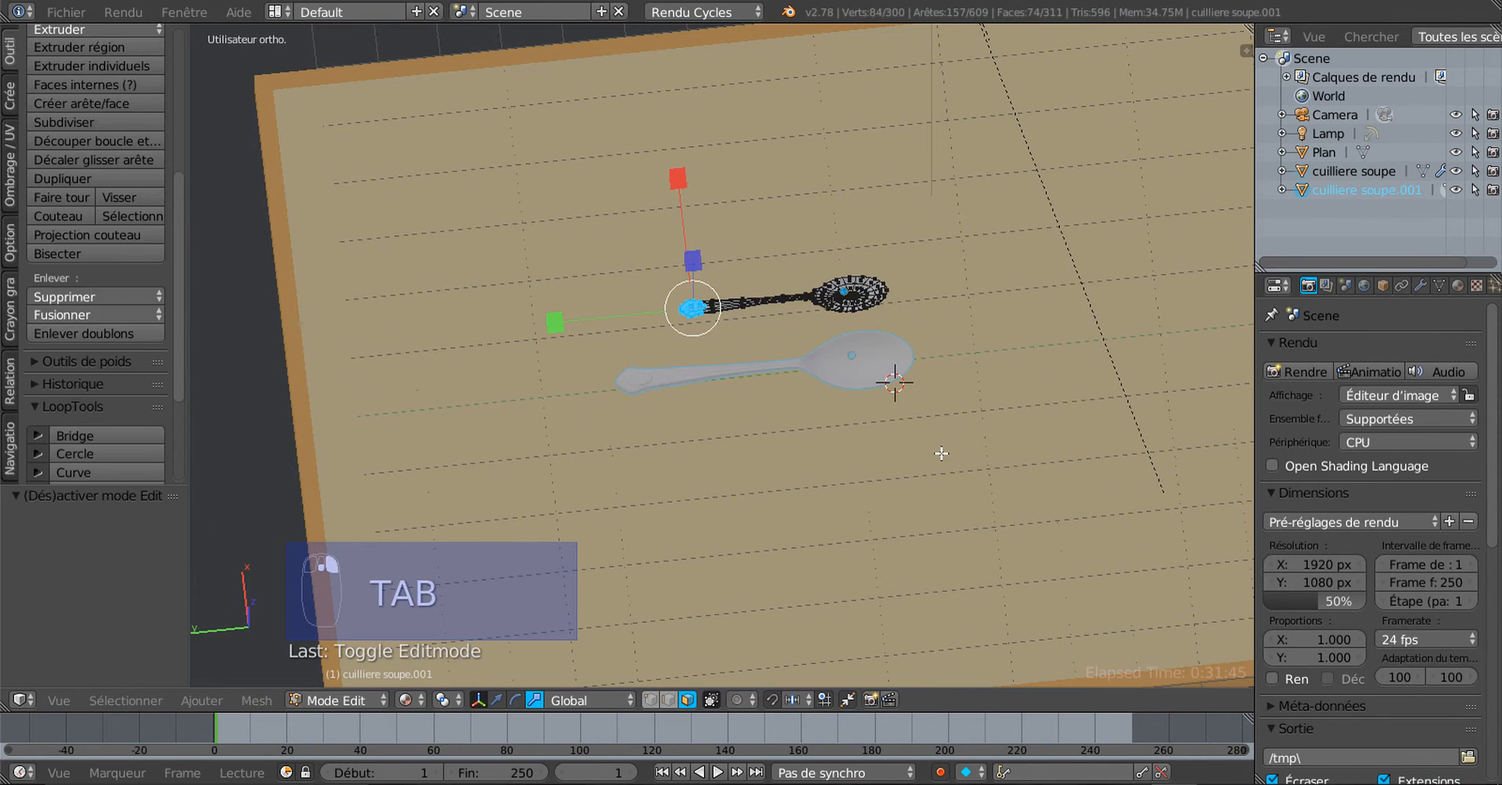
pyautogui.press('Tab')
# Hide the table so only the spoons remain in view, and select the large soup spoon
pyautogui.rightClick(938, 462)
pyautogui.scroll(-3, 934, 473)
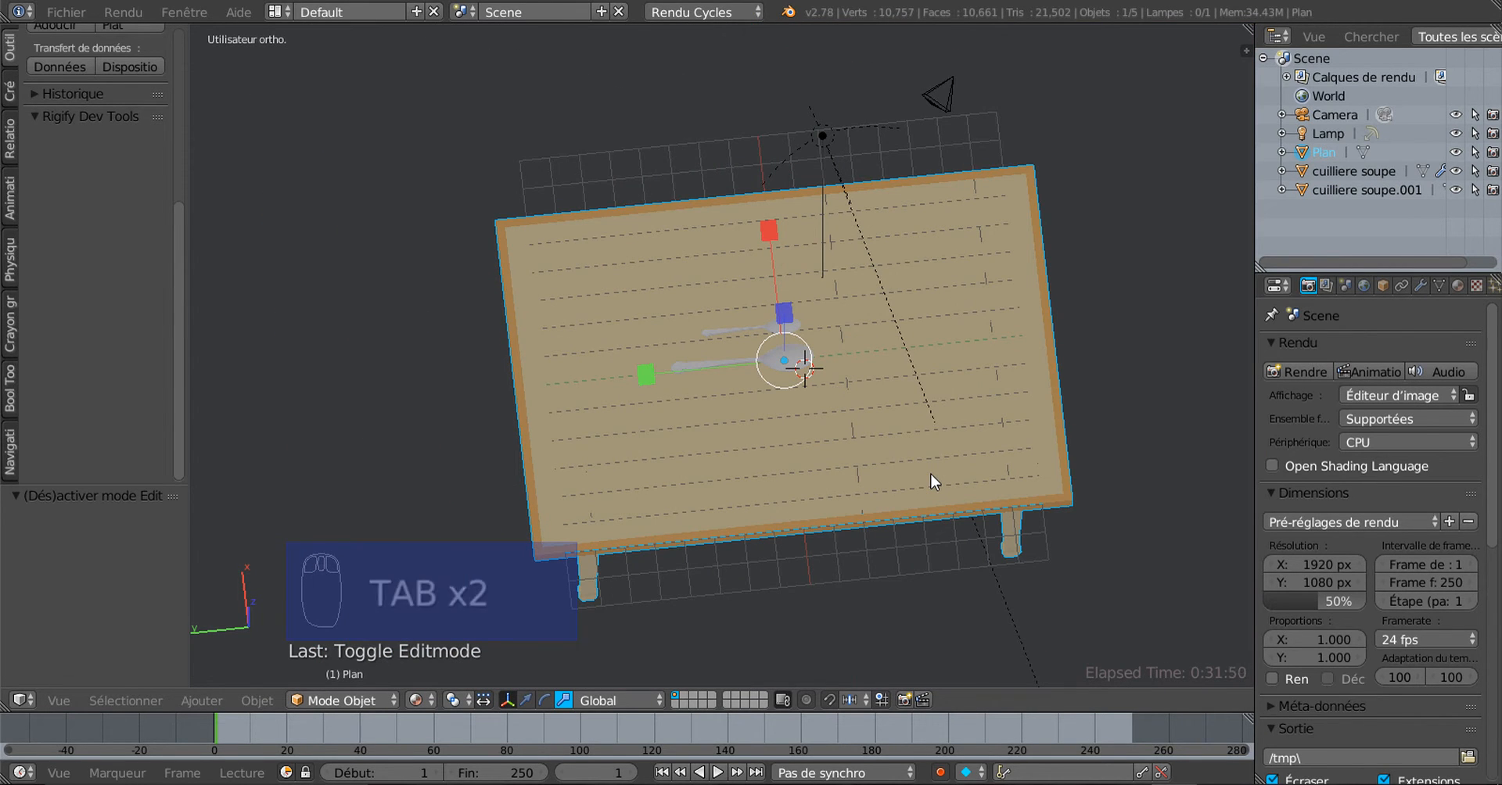
pyautogui.press('h')
pyautogui.scroll(6, 908, 476)
pyautogui.rightClick(935, 384)
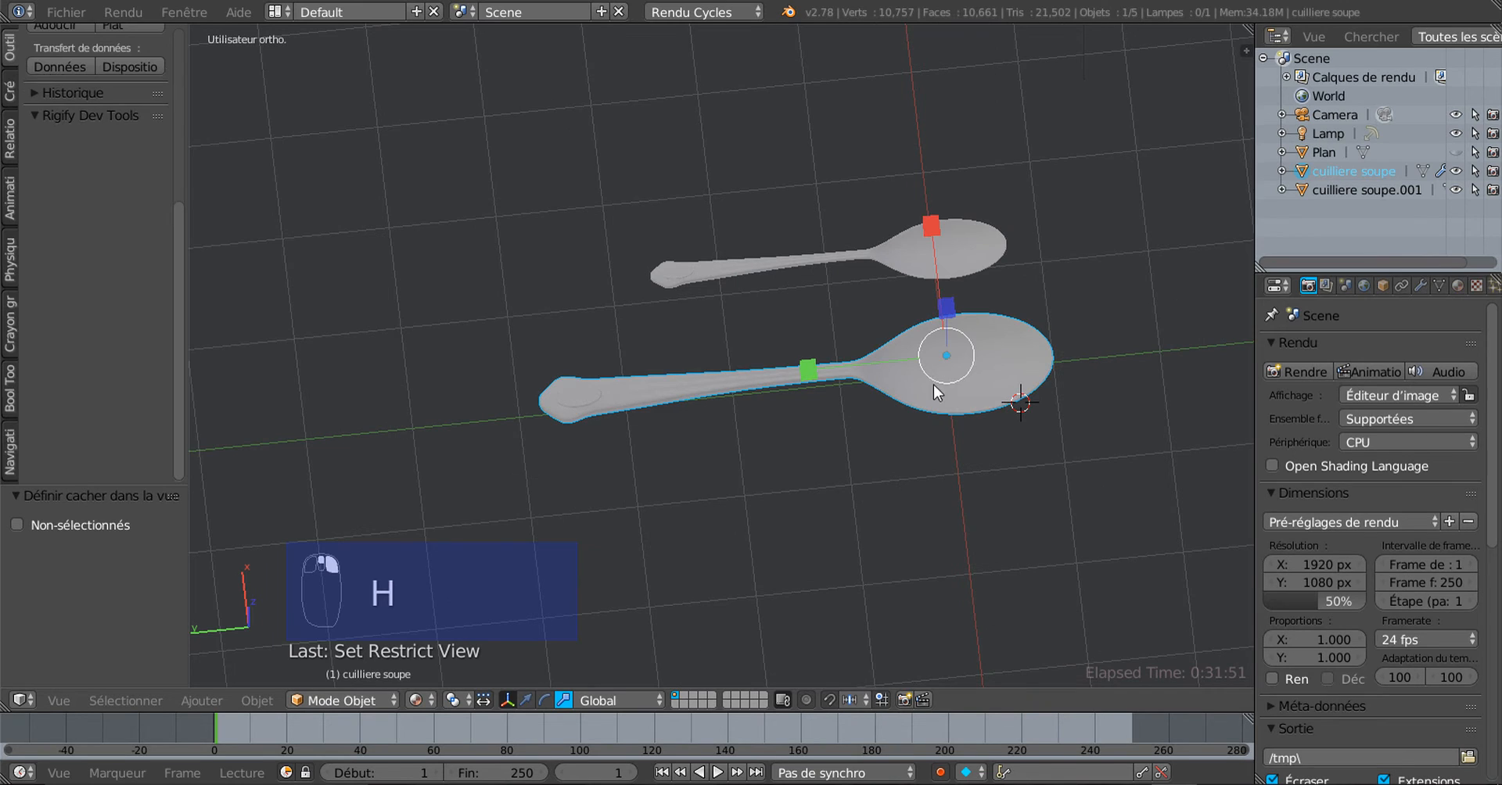
pyautogui.moveTo(964, 504); pyautogui.dragTo(888, 513, button='middle')
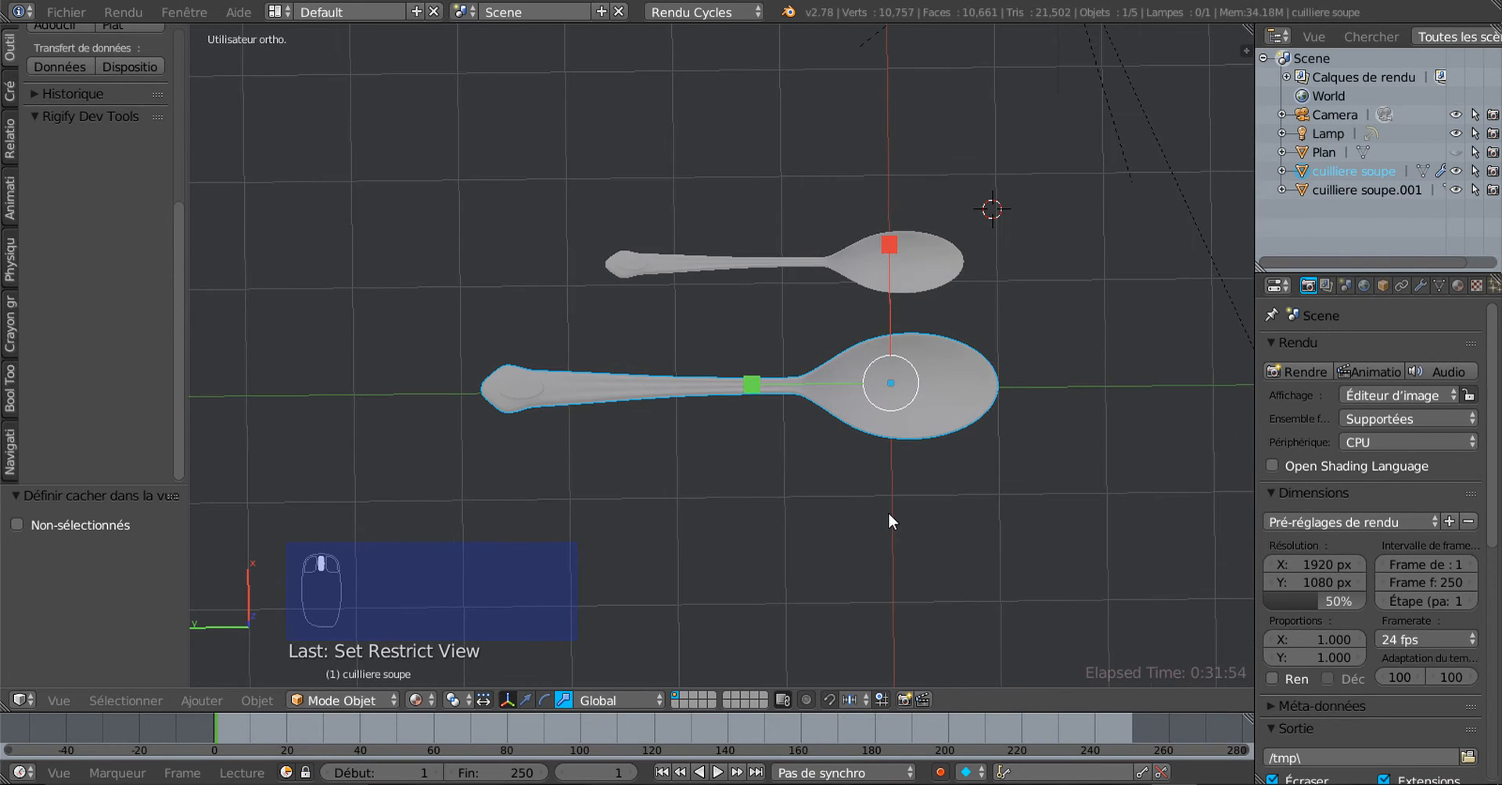
# Show the soup spoon from above and enter Edit Mode on its mesh
pyautogui.press('KP_7')
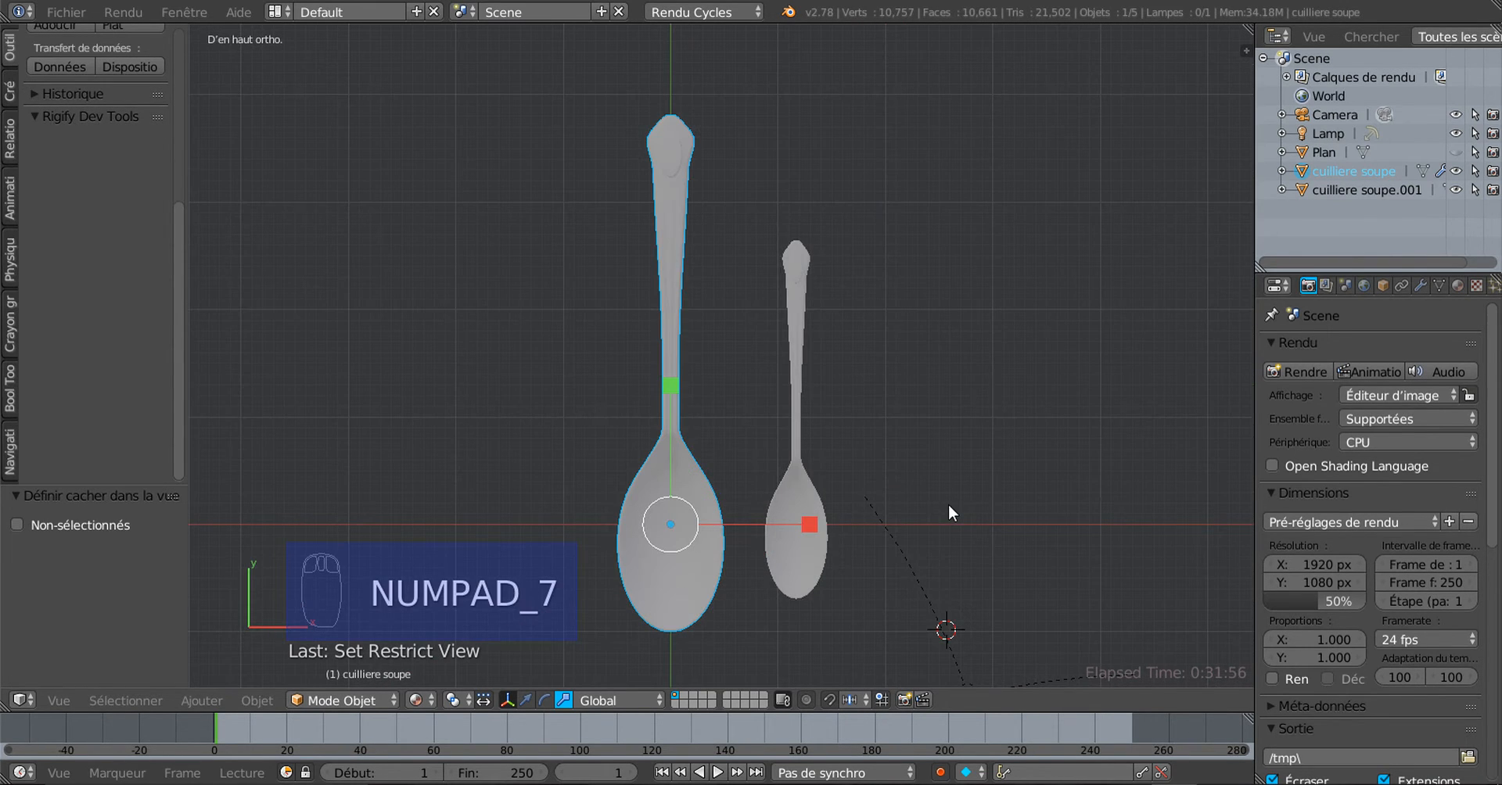
pyautogui.scroll(2, 744, 373)
pyautogui.scroll(-2, 809, 354)
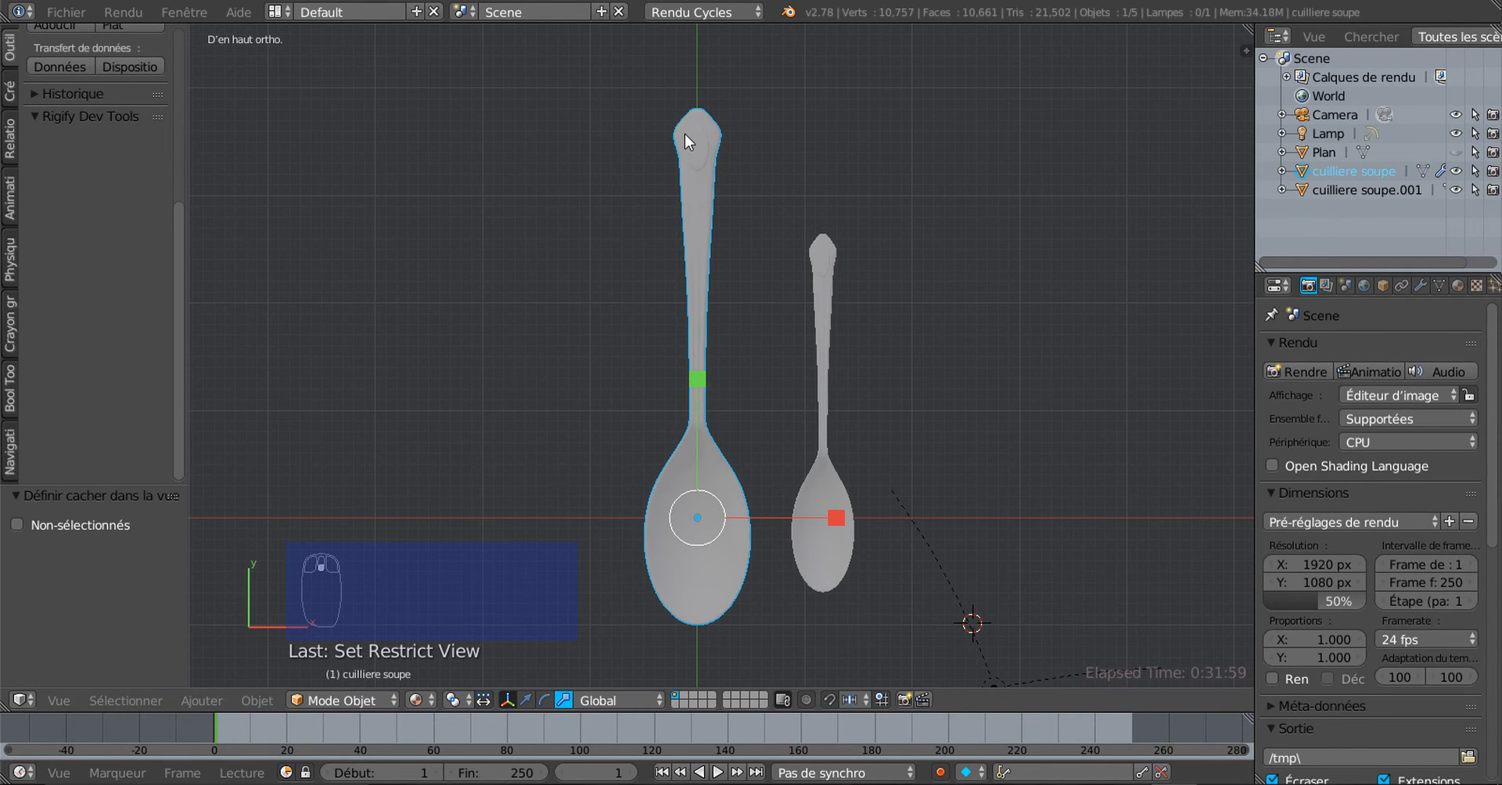
pyautogui.scroll(2, 684, 133)
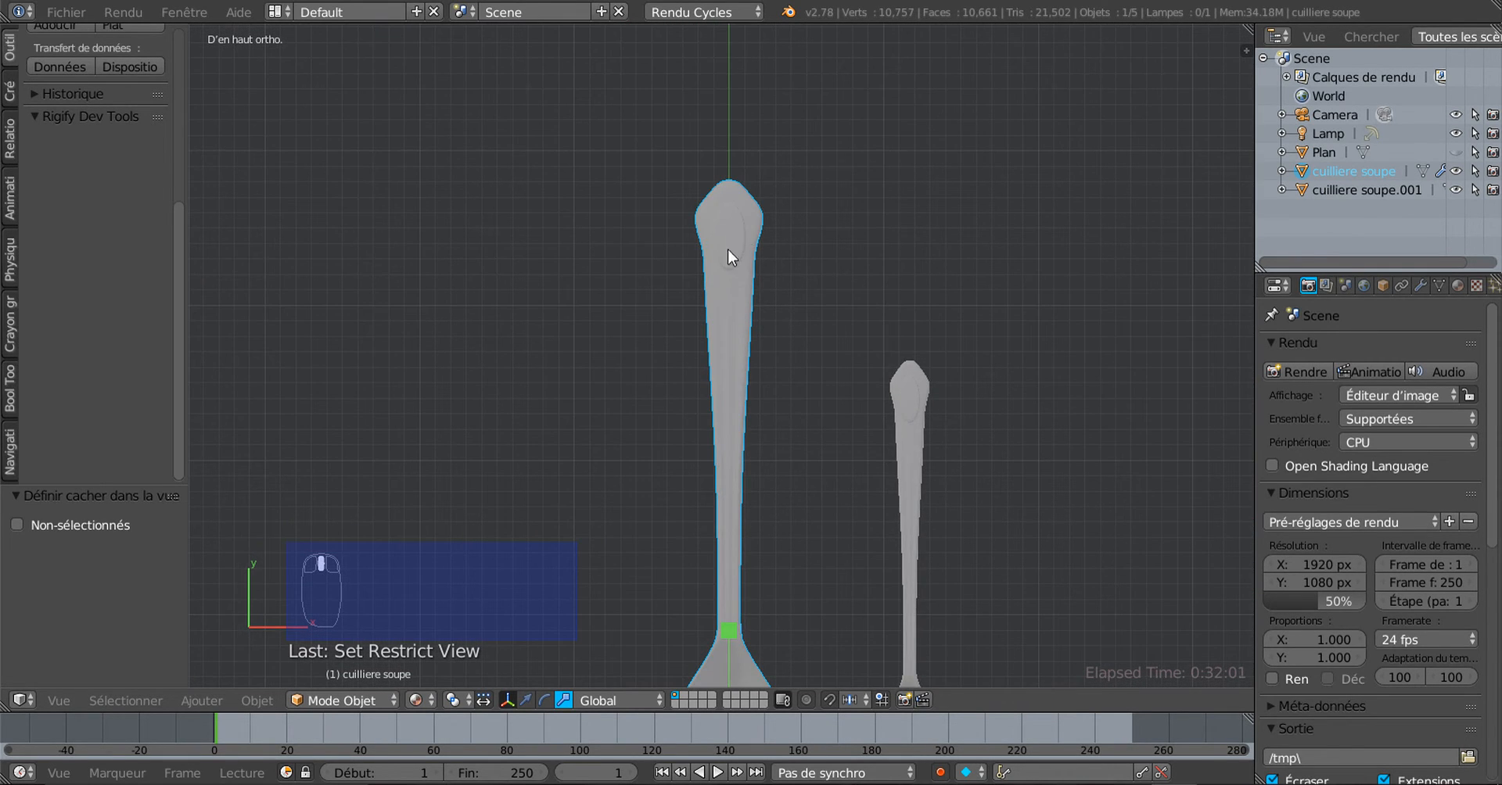
pyautogui.keyDown('shift'); pyautogui.moveTo(739, 421); pyautogui.dragTo(725, 283, button='middle'); pyautogui.keyUp('shift')
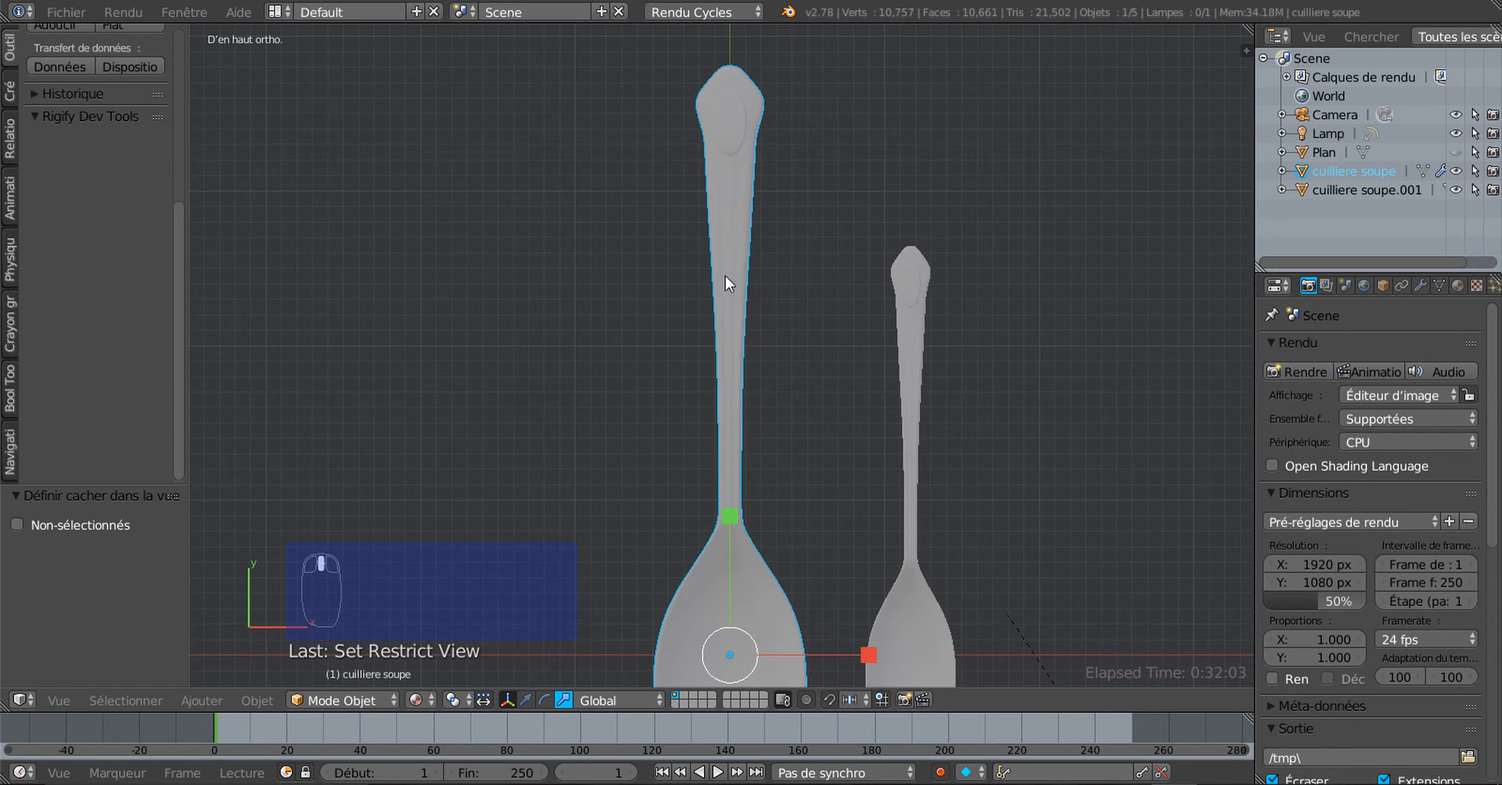
pyautogui.scroll(-3, 726, 331)
pyautogui.press('Tab')
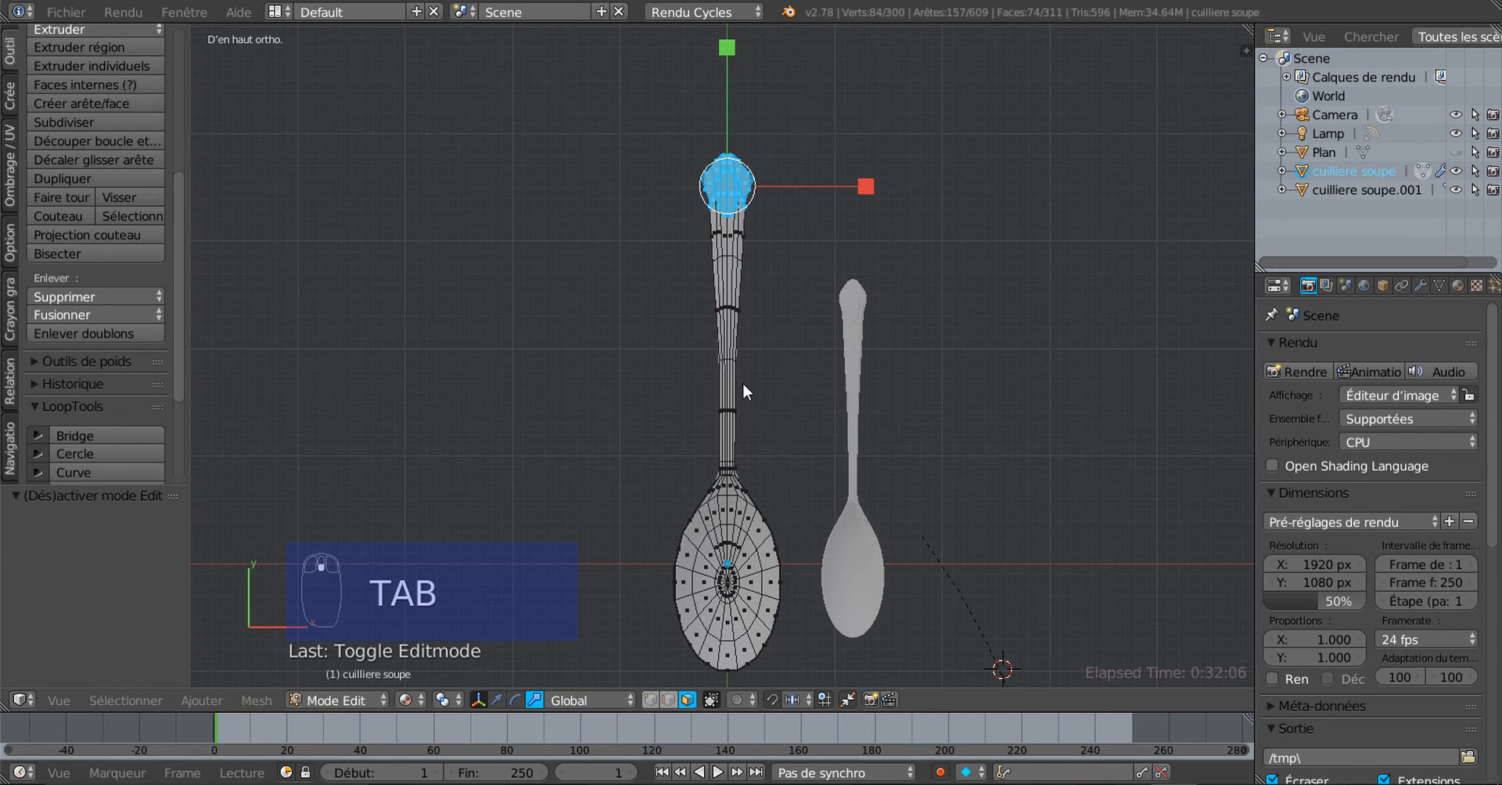
# Select all the flat top faces of the oval medallion at the end of the soup spoon's handle
pyautogui.scroll(1, 743, 367)
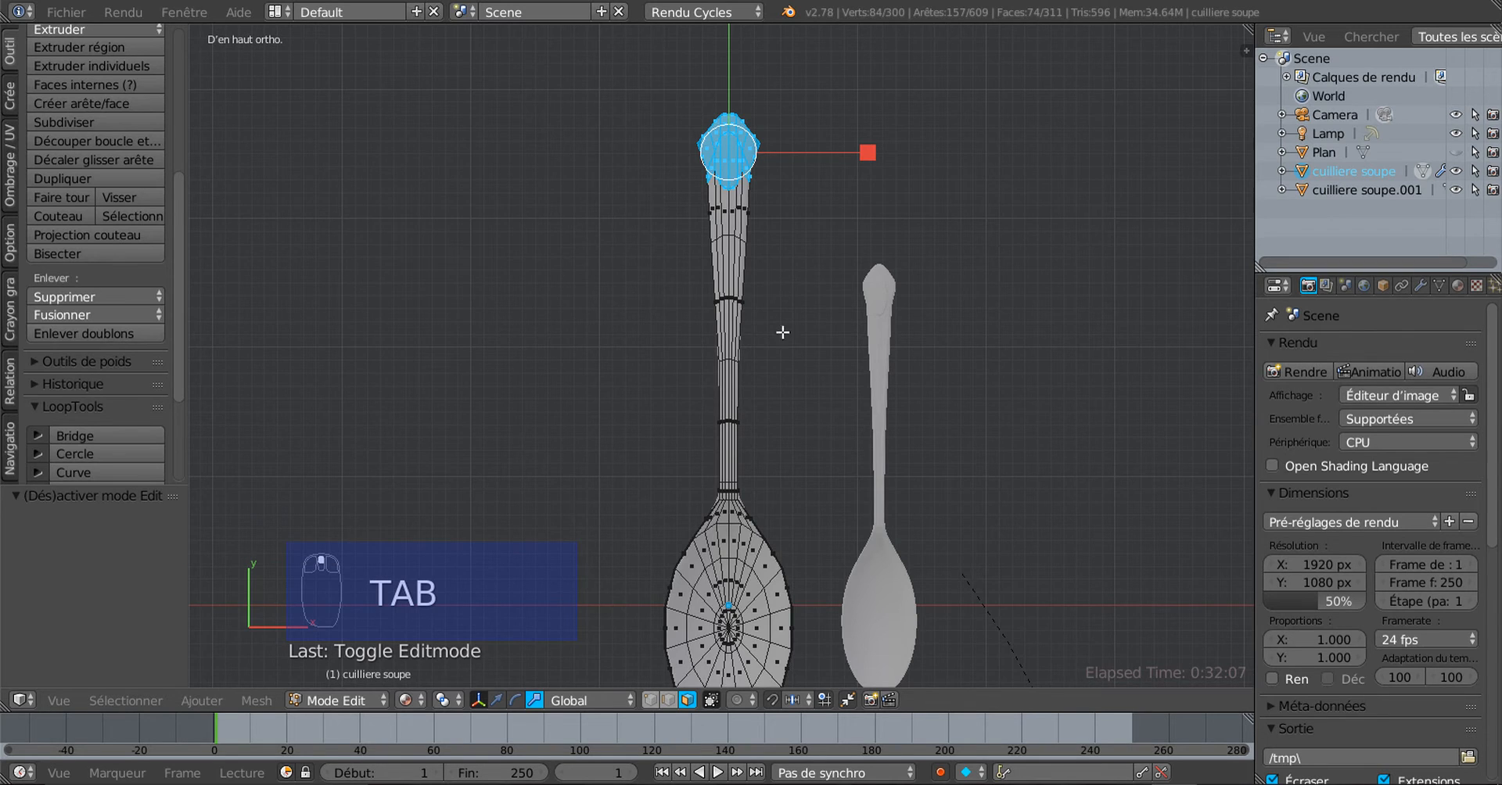
pyautogui.keyDown('shift'); pyautogui.moveTo(784, 361); pyautogui.dragTo(793, 452, button='middle'); pyautogui.keyUp('shift')
pyautogui.scroll(4, 766, 265)
pyautogui.keyDown('shift'); pyautogui.moveTo(761, 372); pyautogui.dragTo(763, 499, button='middle'); pyautogui.keyUp('shift')
pyautogui.scroll(1, 752, 370)
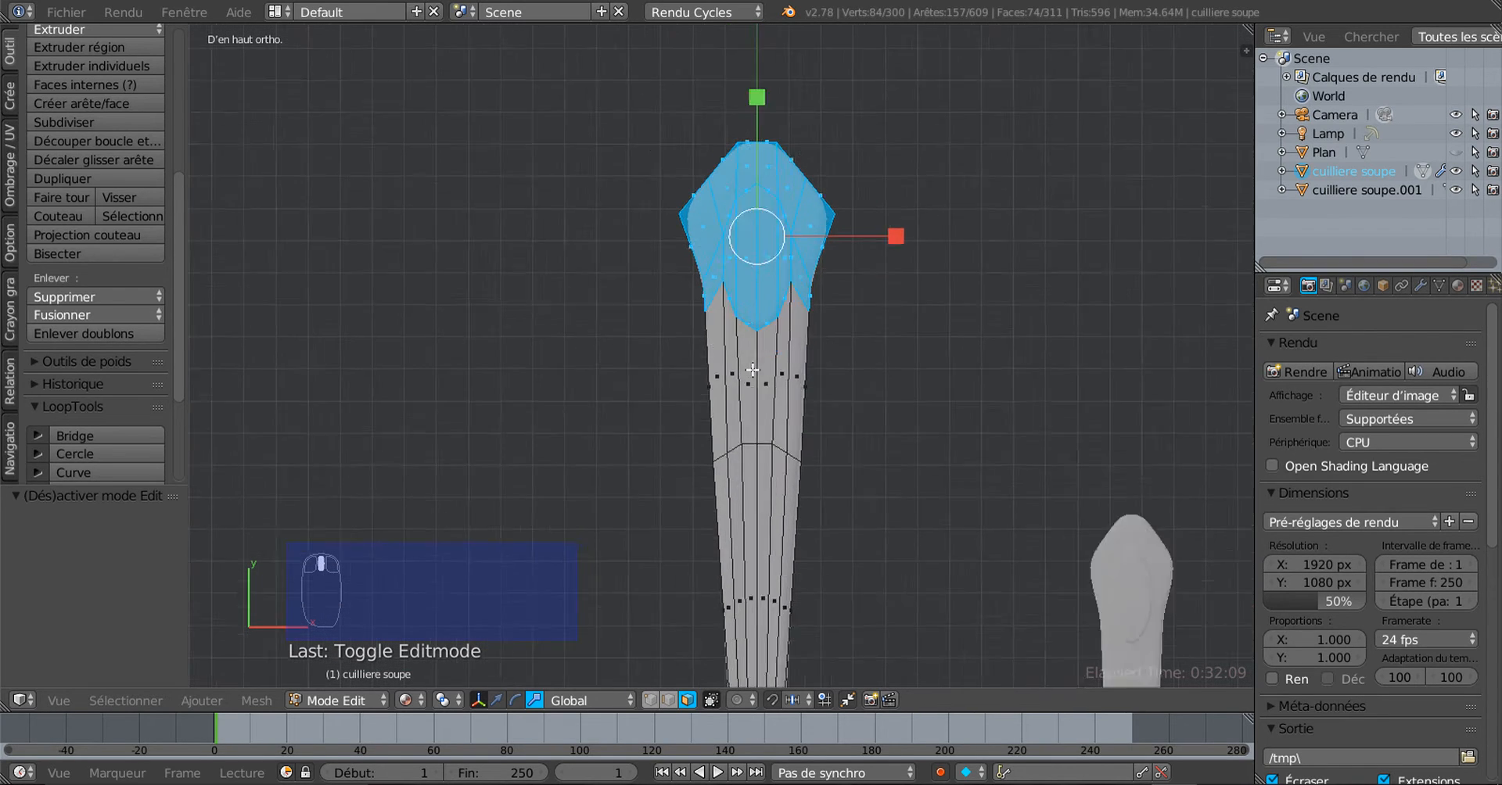
pyautogui.scroll(1, 752, 370)
pyautogui.moveTo(738, 421); pyautogui.dragTo(768, 560, button='middle')
pyautogui.scroll(-2, 726, 380)
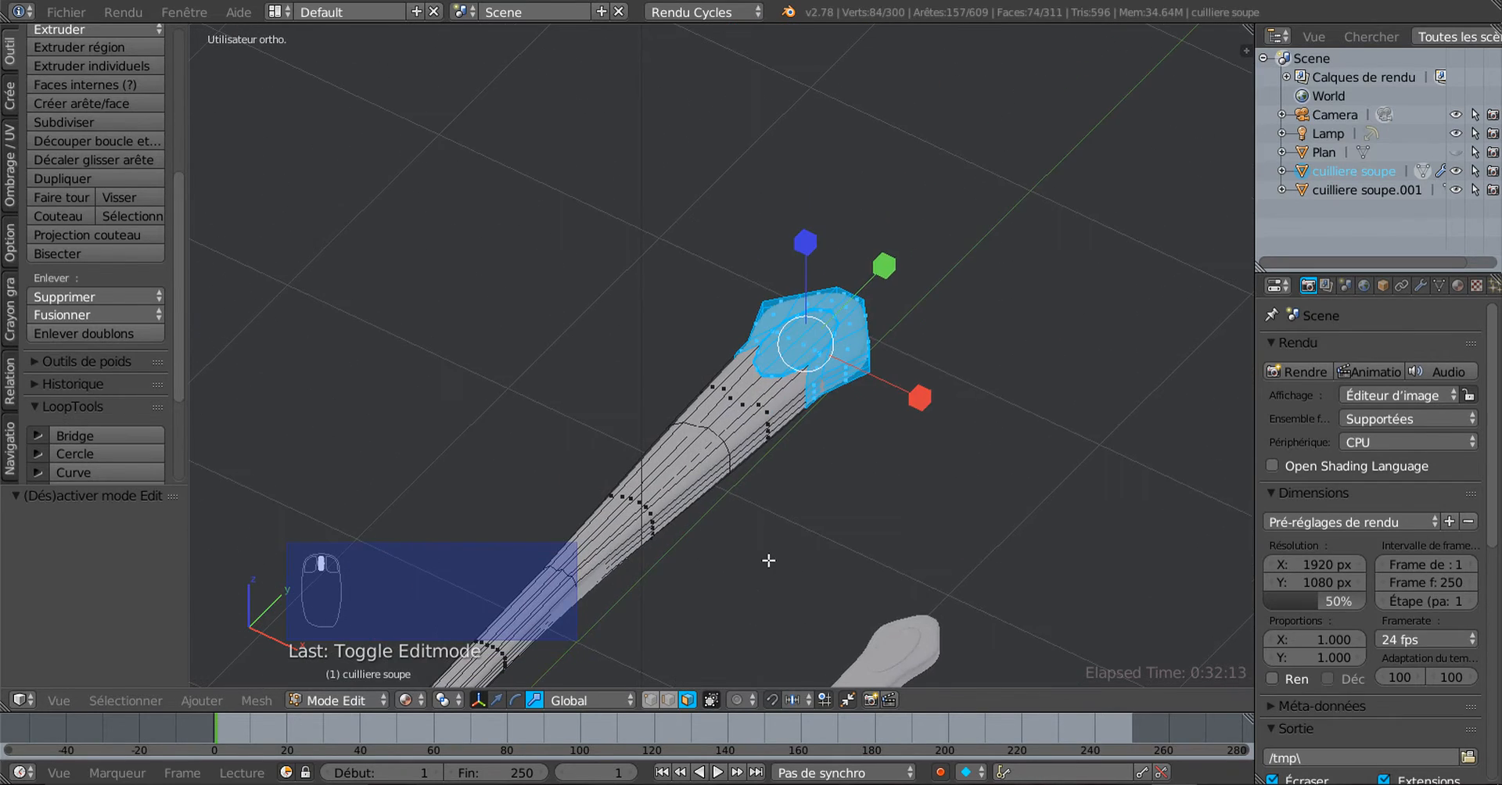
pyautogui.scroll(2, 768, 560)
pyautogui.scroll(2, 835, 459)
pyautogui.moveTo(827, 441); pyautogui.dragTo(728, 533, button='middle')
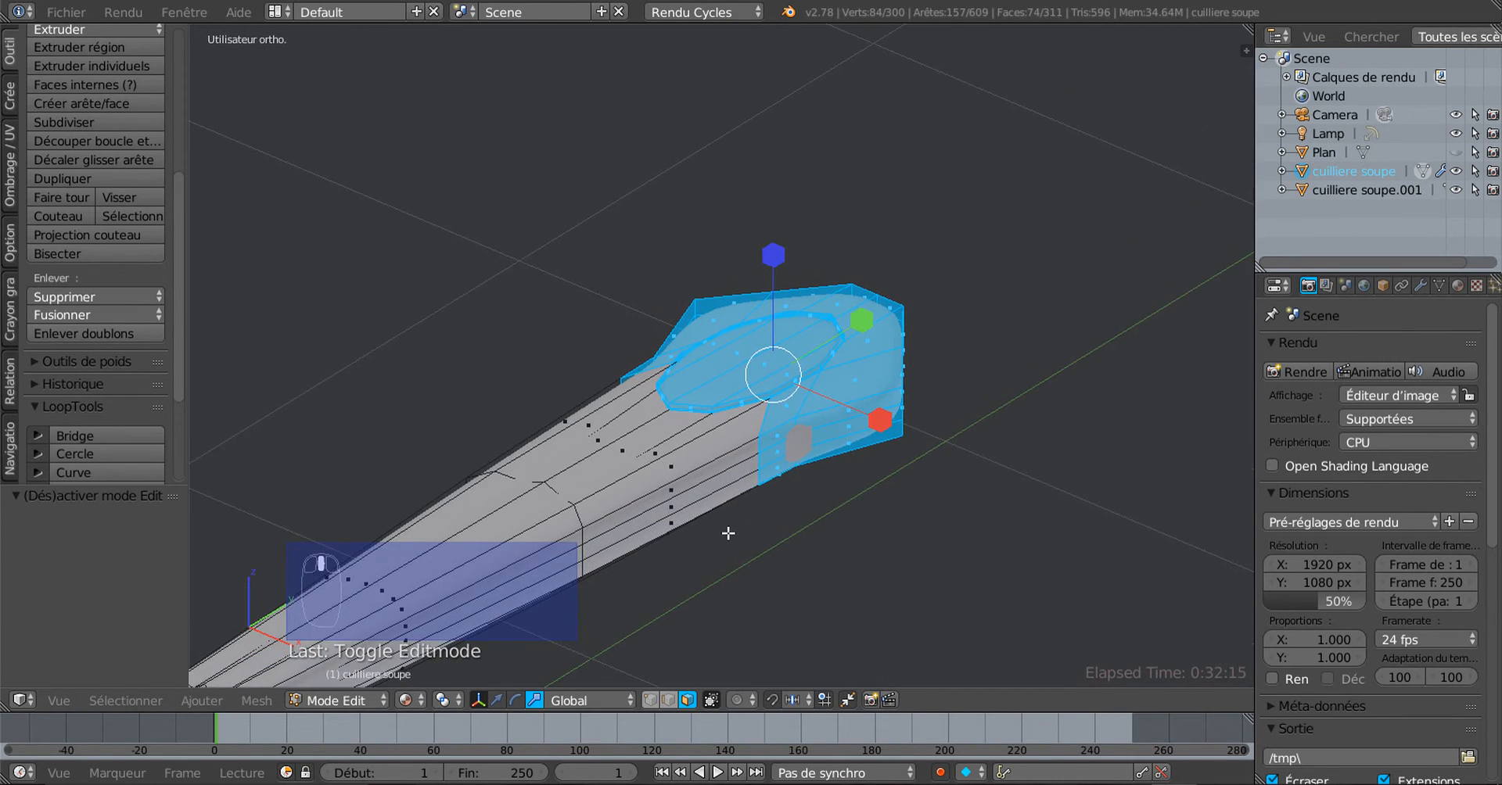
pyautogui.scroll(2, 728, 534)
pyautogui.rightClick(716, 338)
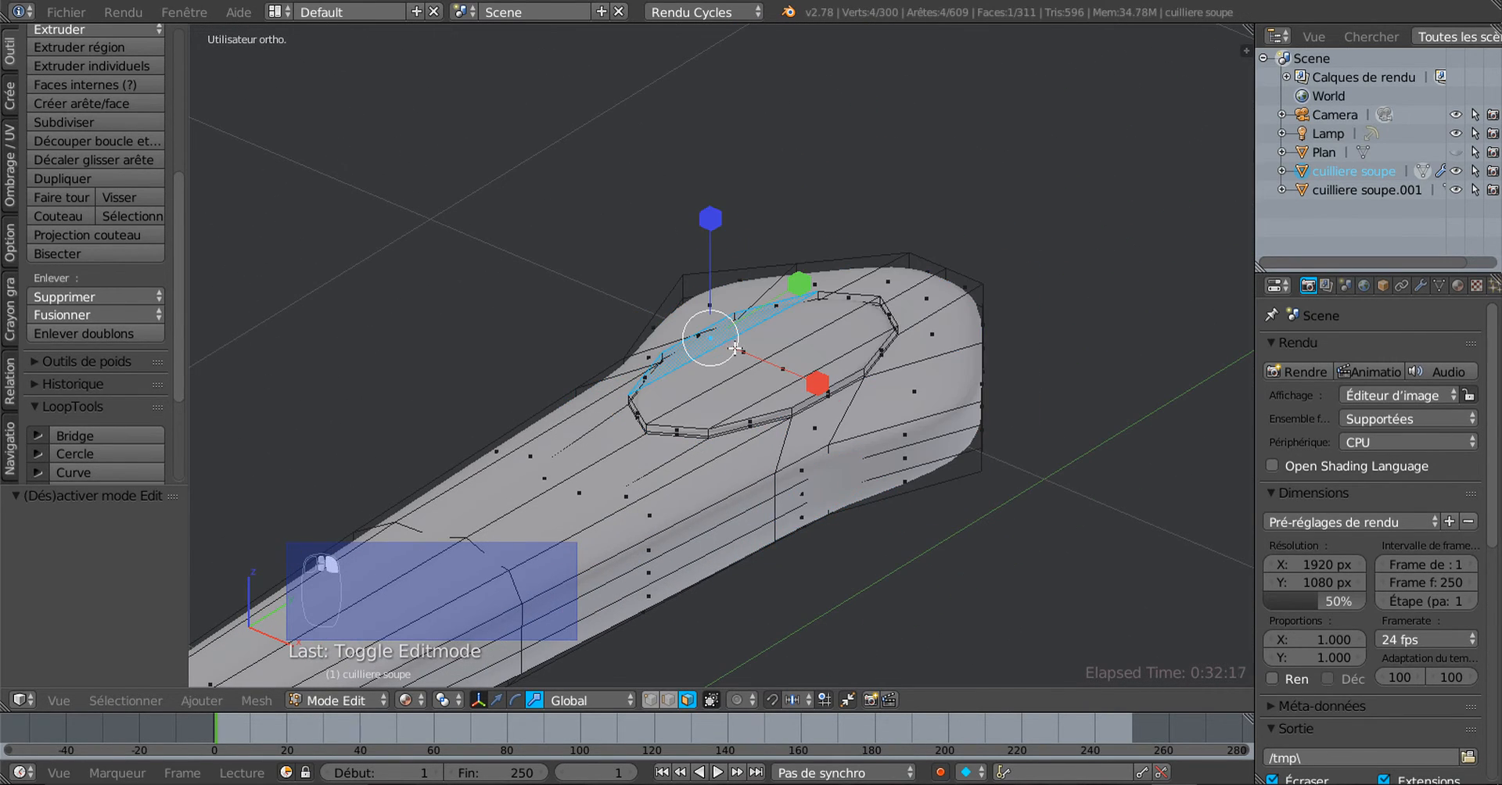
pyautogui.keyDown('shift'); pyautogui.rightClick(810, 380); pyautogui.keyUp('shift')
pyautogui.keyDown('shift'); pyautogui.rightClick(806, 389); pyautogui.keyUp('shift')
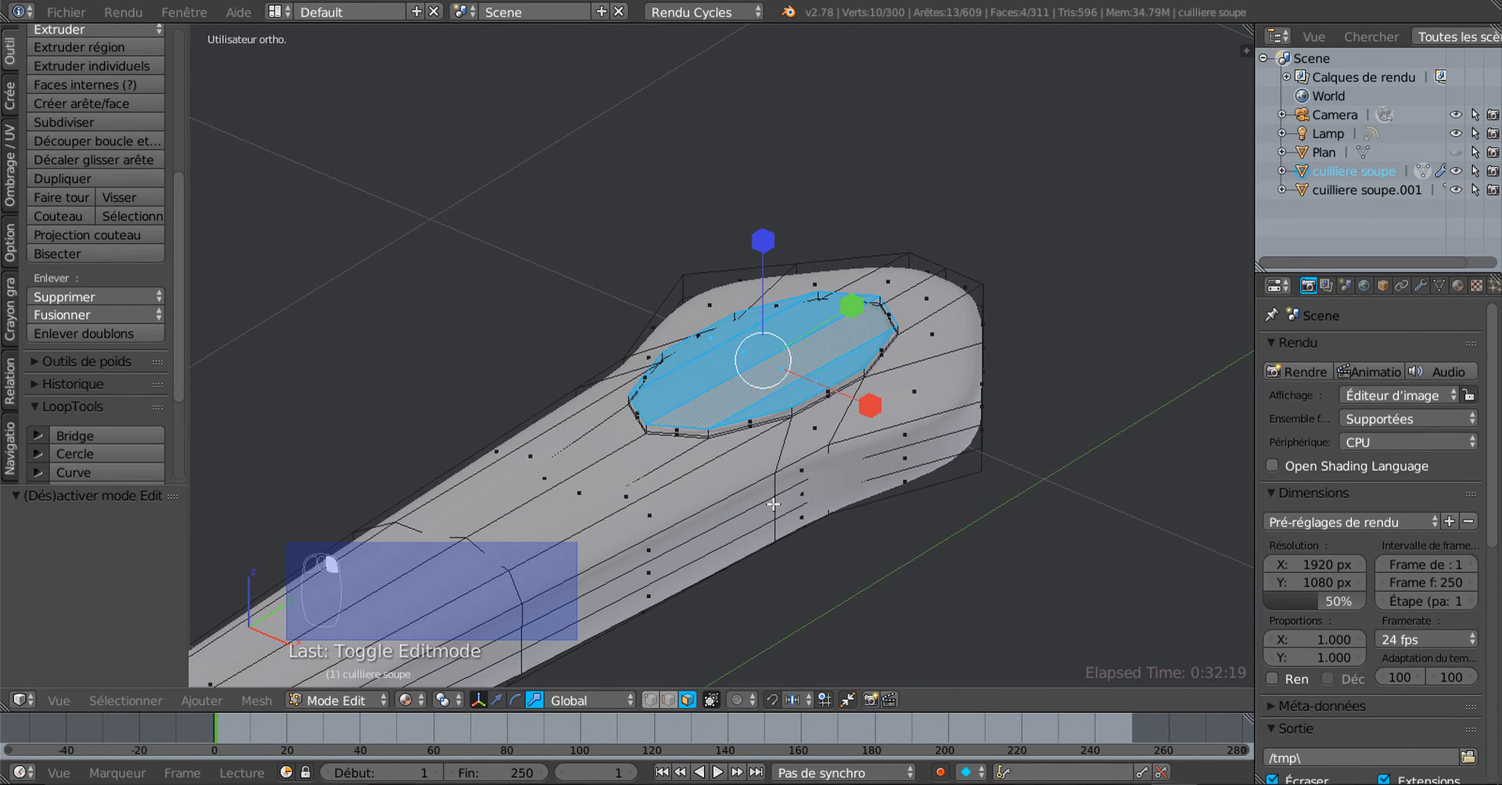
# Add the face loop forming the oval medallion's raised rim to the selection
pyautogui.scroll(6, 774, 478)
pyautogui.keyDown('shift'); pyautogui.moveTo(841, 313); pyautogui.dragTo(725, 485, button='middle'); pyautogui.keyUp('shift')
pyautogui.scroll(1, 756, 468)
pyautogui.keyDown('alt'); pyautogui.keyDown('shift'); pyautogui.rightClick(855, 357); pyautogui.keyUp('shift'); pyautogui.keyUp('alt')
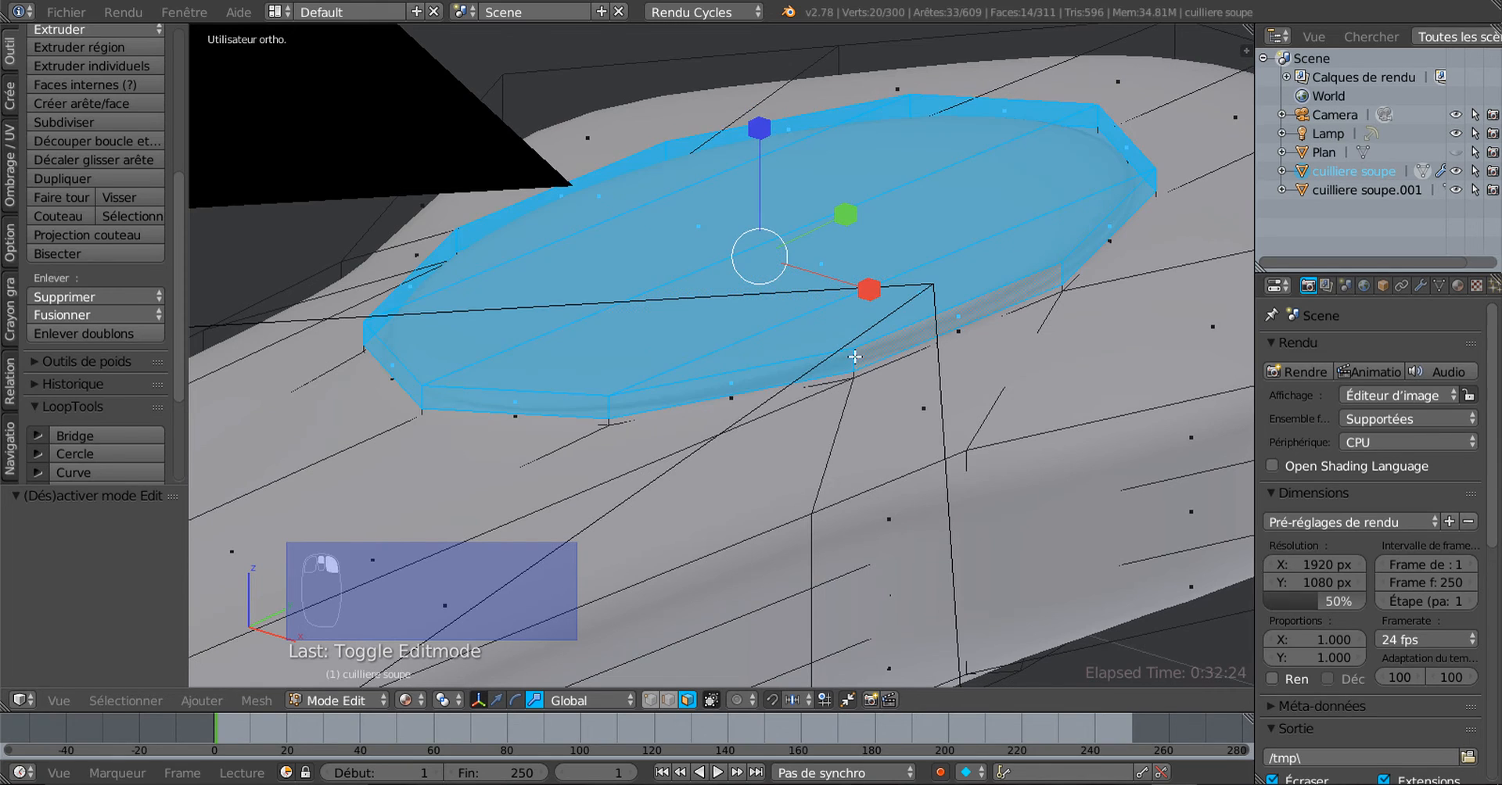
pyautogui.scroll(-3, 830, 407)
pyautogui.moveTo(830, 468); pyautogui.dragTo(873, 482, button='middle')
pyautogui.scroll(-4, 873, 481)
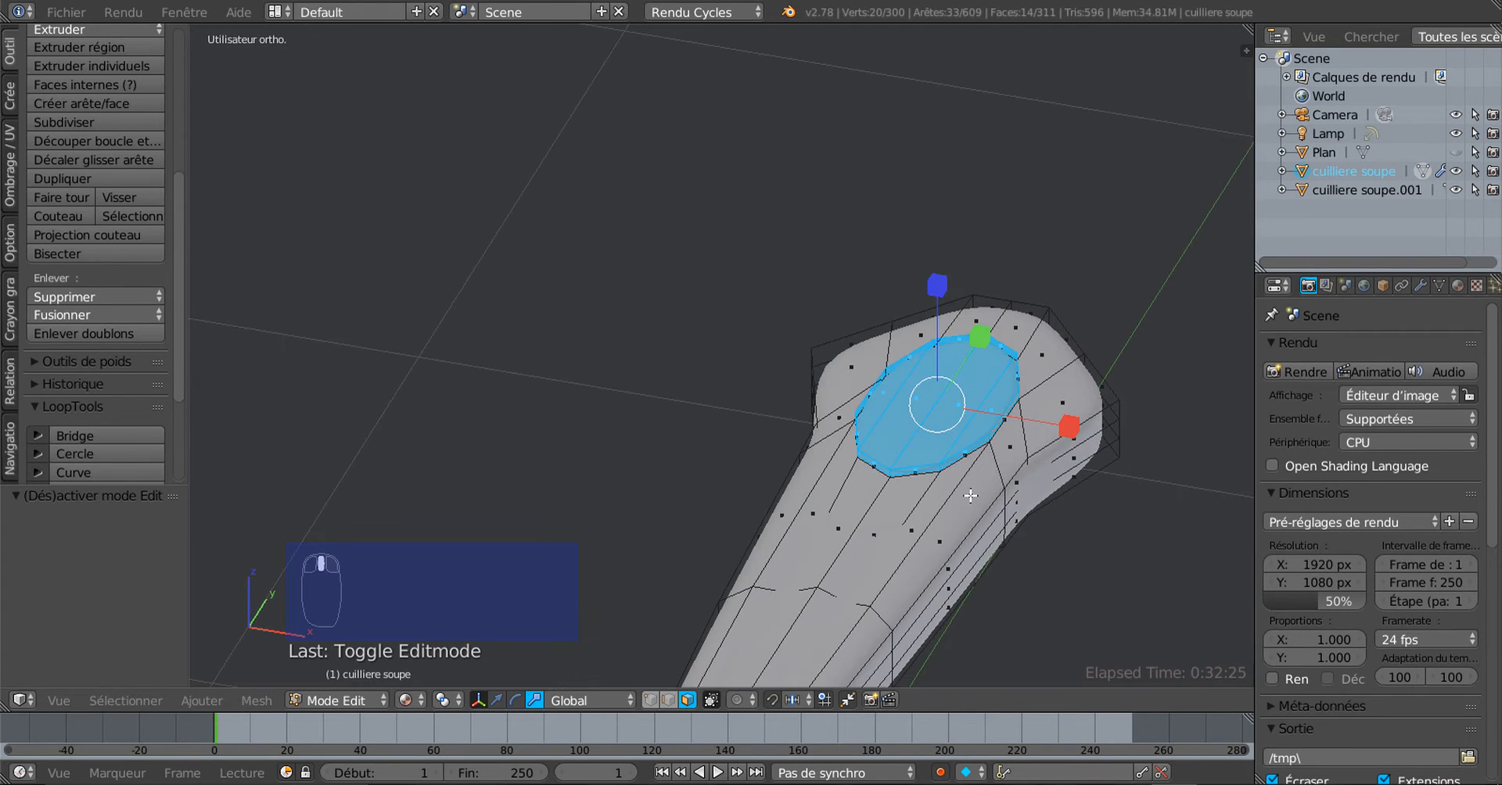
pyautogui.keyDown('shift'); pyautogui.moveTo(969, 491); pyautogui.dragTo(831, 442, button='middle'); pyautogui.keyUp('shift')
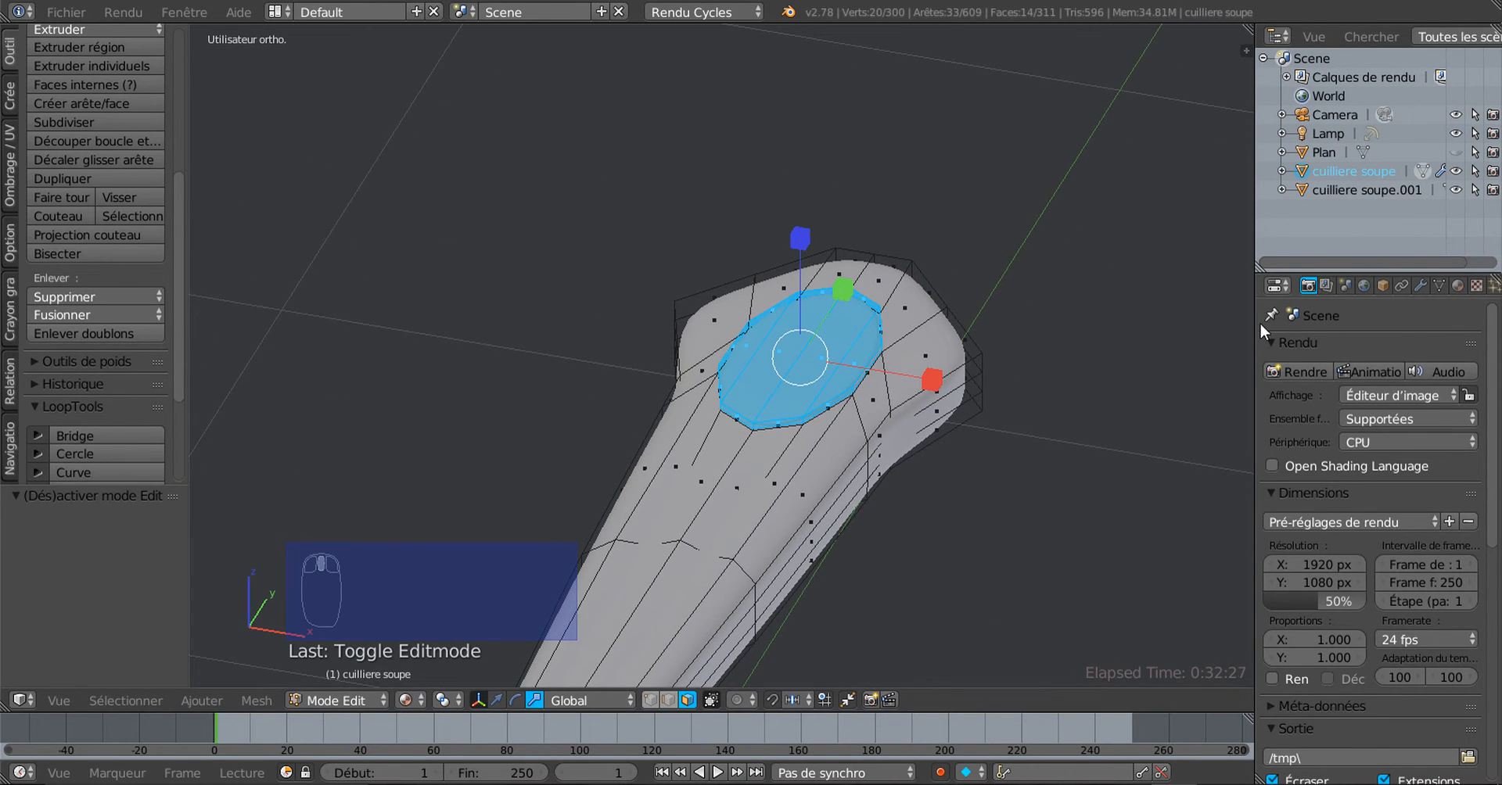
# Widen the properties area and create a new material for the soup spoon
pyautogui.moveTo(1254, 315); pyautogui.dragTo(1170, 313)
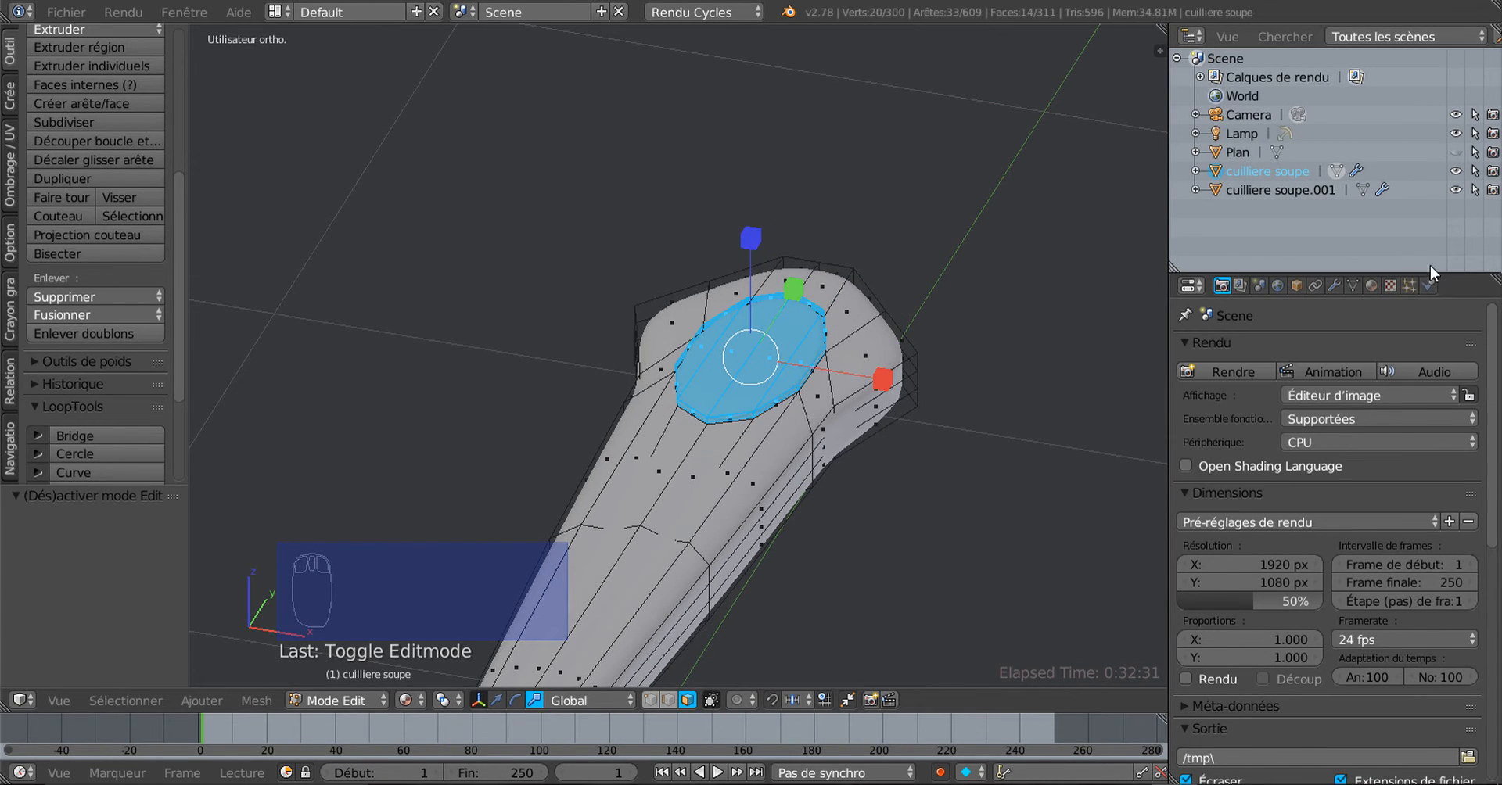
pyautogui.click(1372, 286)
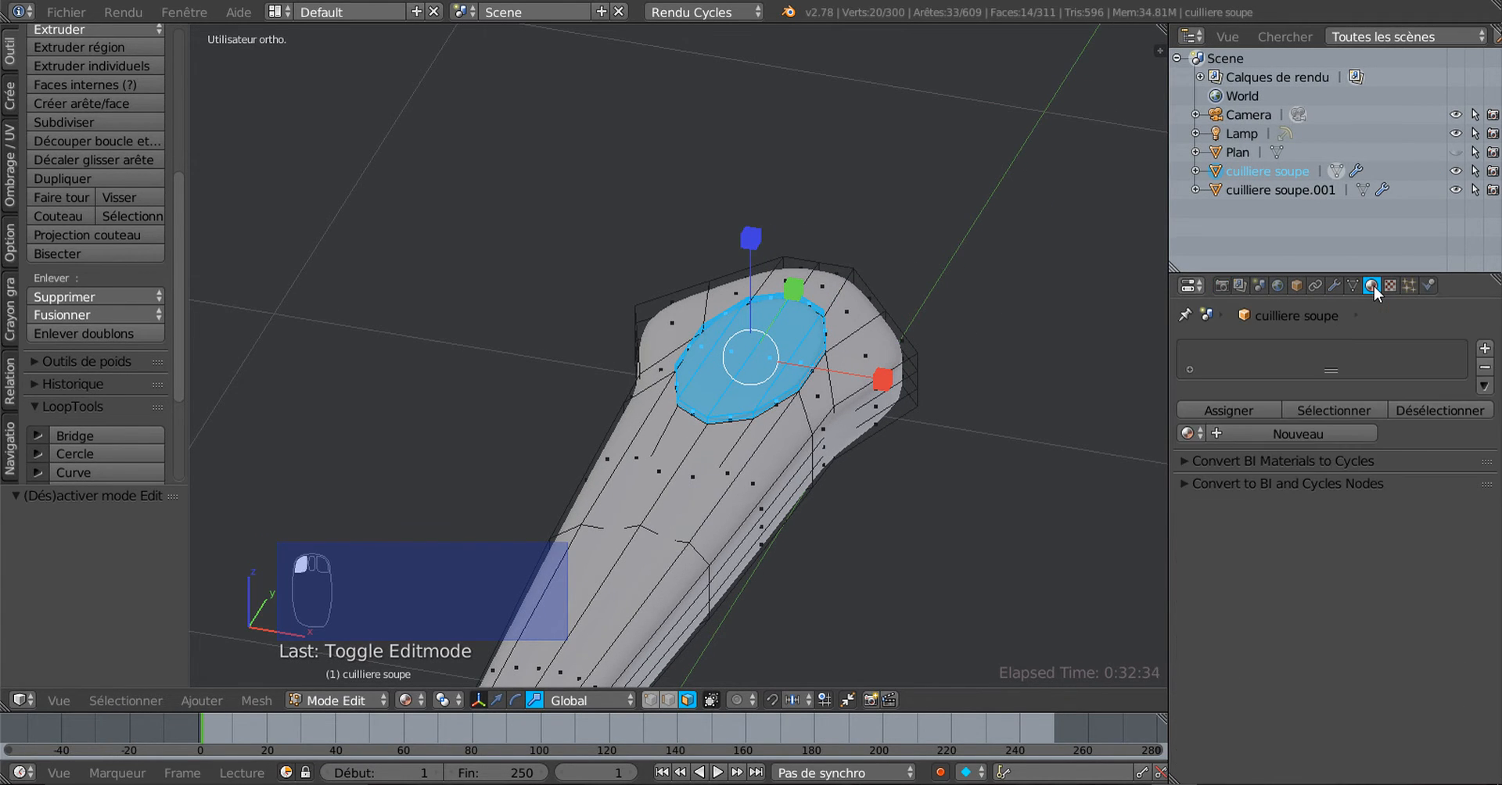
pyautogui.click(1304, 435)
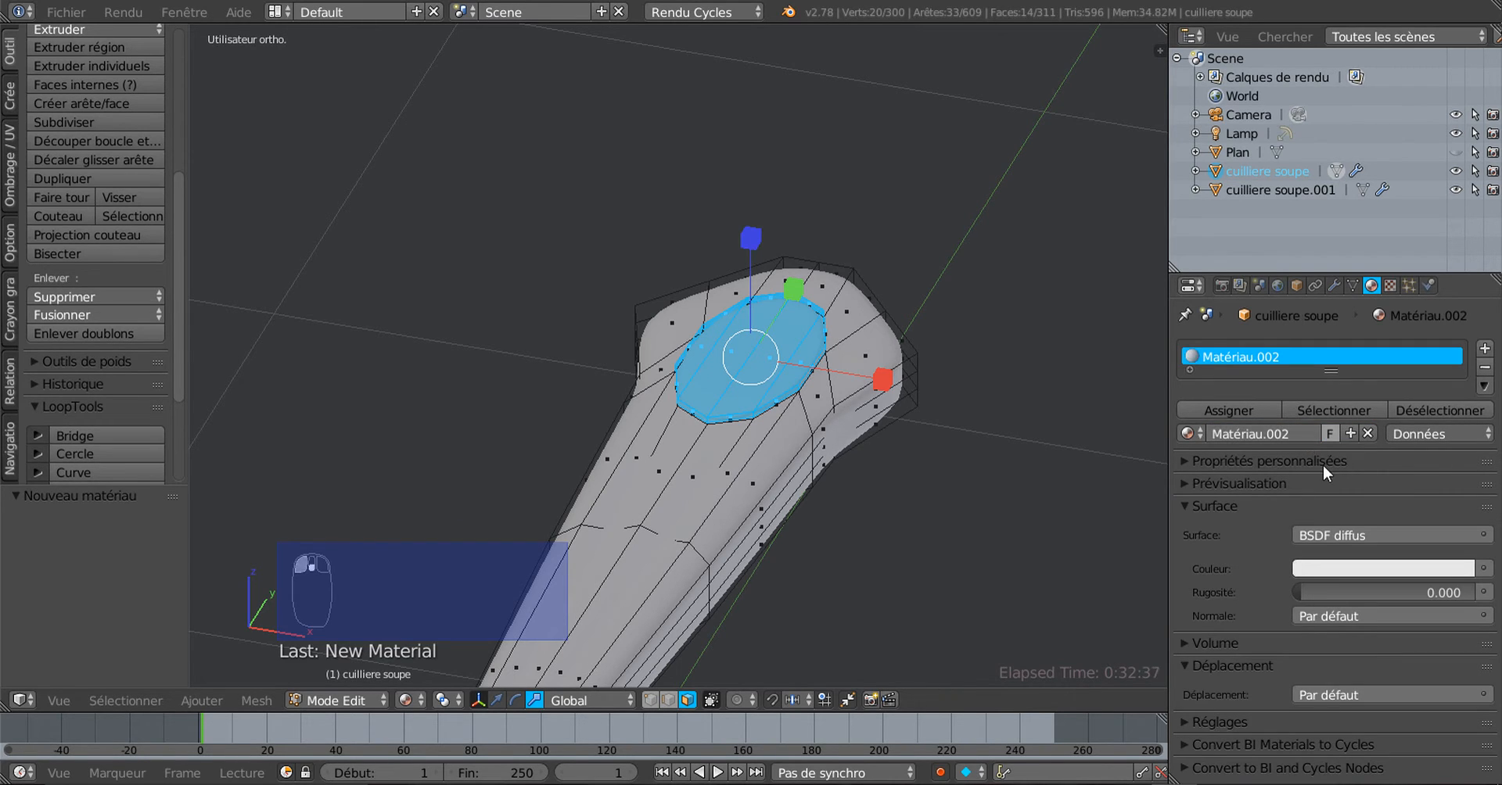
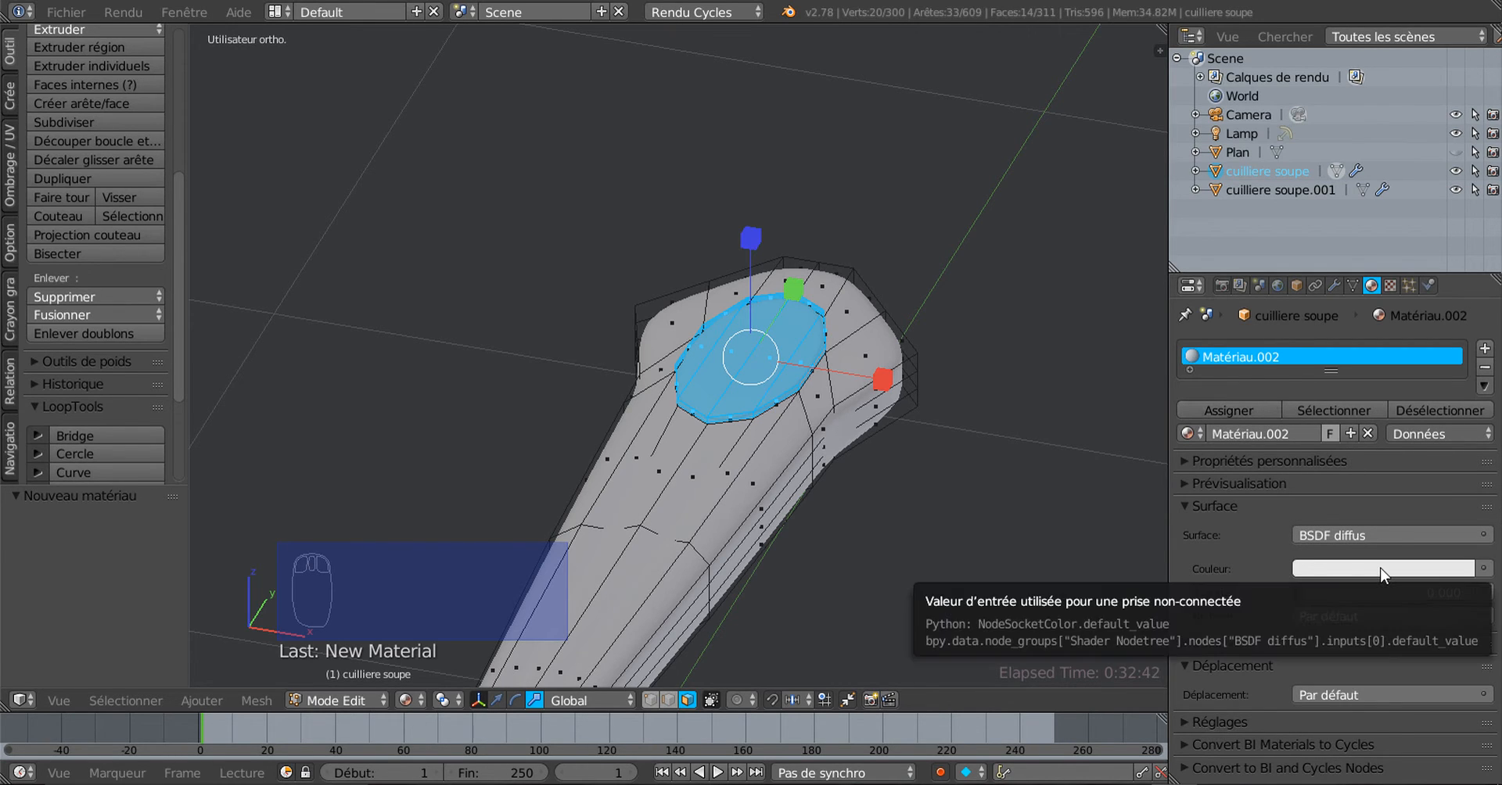
# Set the material's surface to BSDF brillant with Dure distribution and assign it to the selected medallion faces
pyautogui.click(1373, 536)
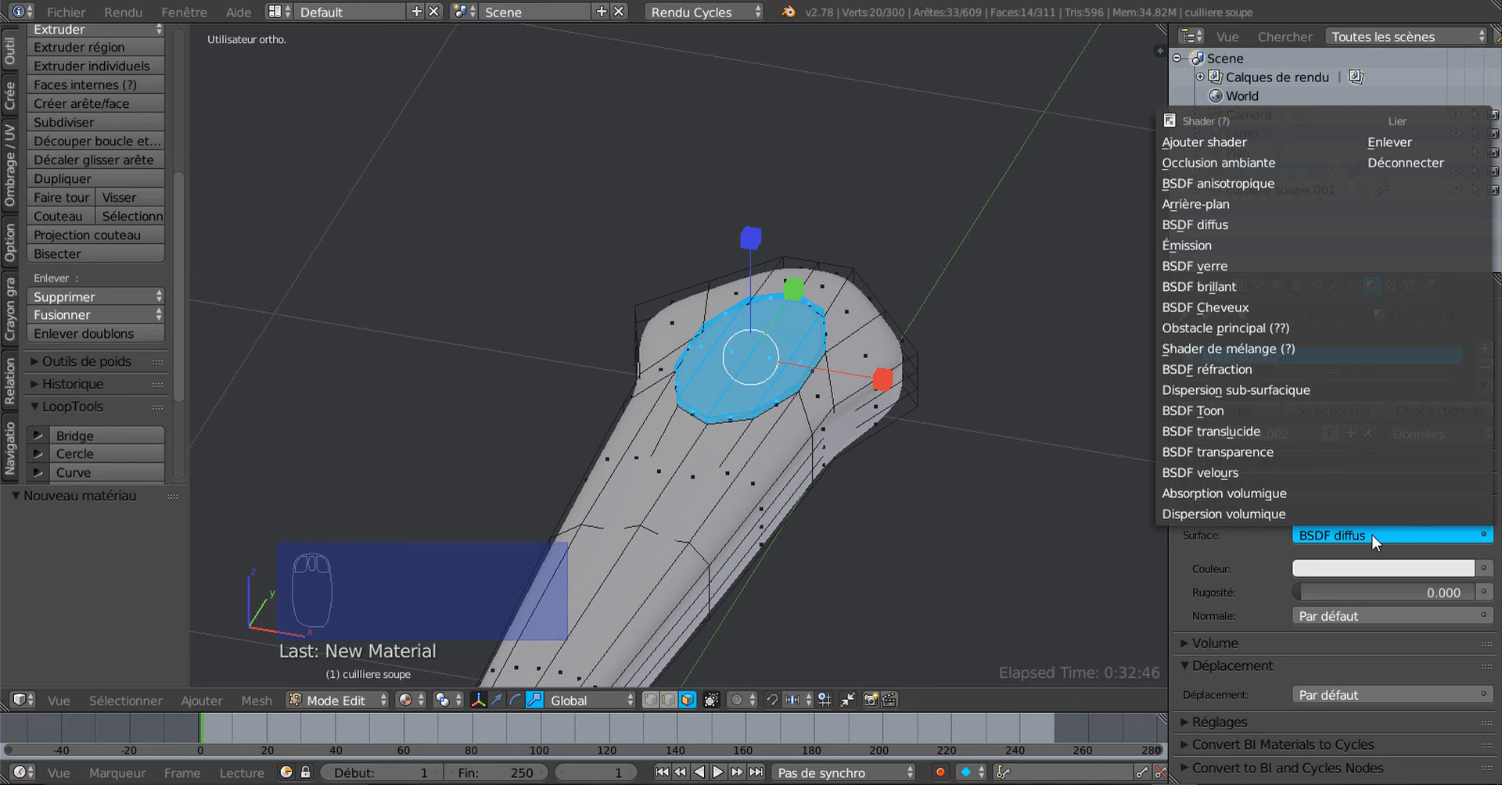
pyautogui.click(1227, 286)
pyautogui.scroll(-1, 1289, 581)
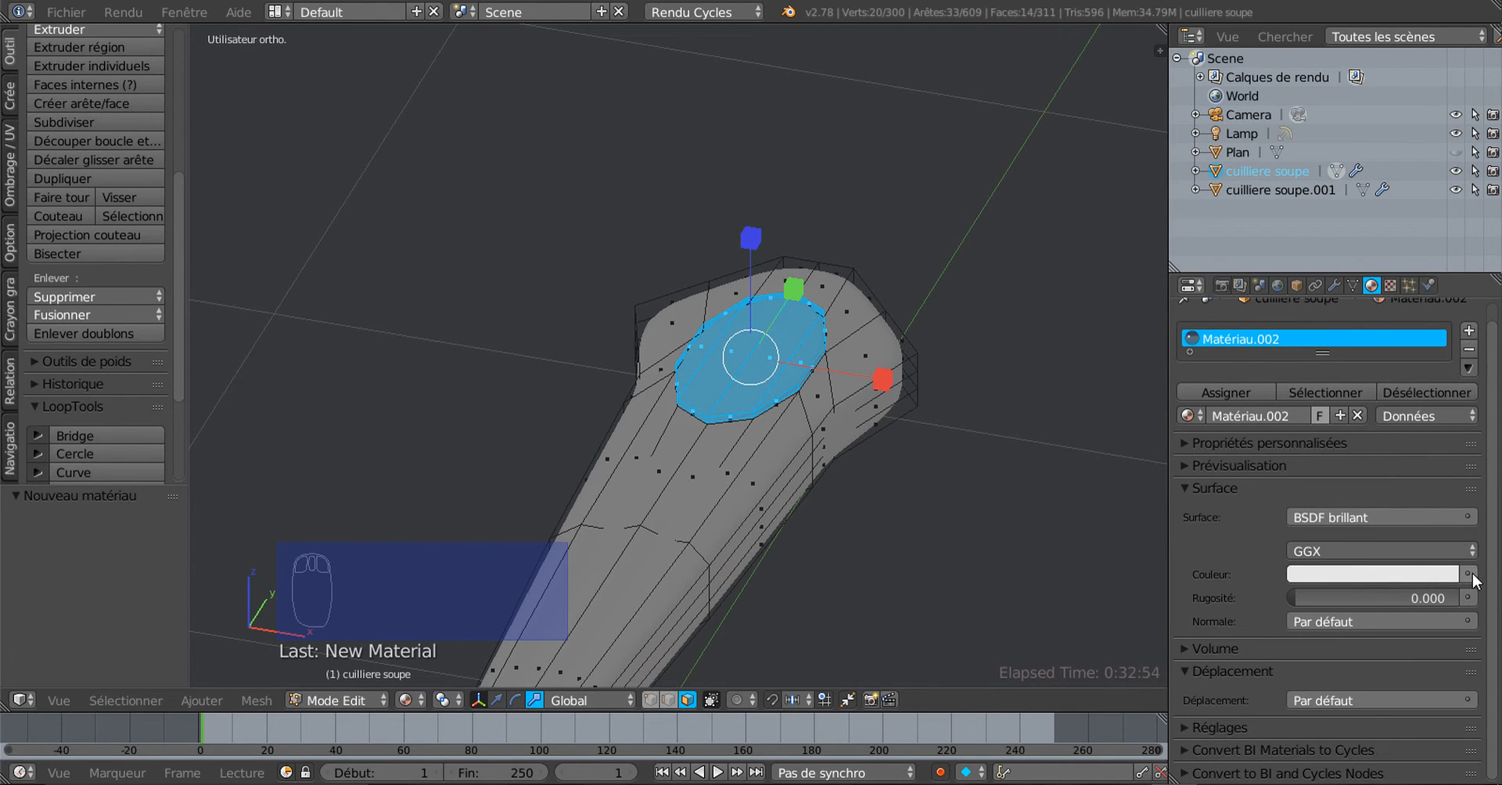
pyautogui.click(1363, 552)
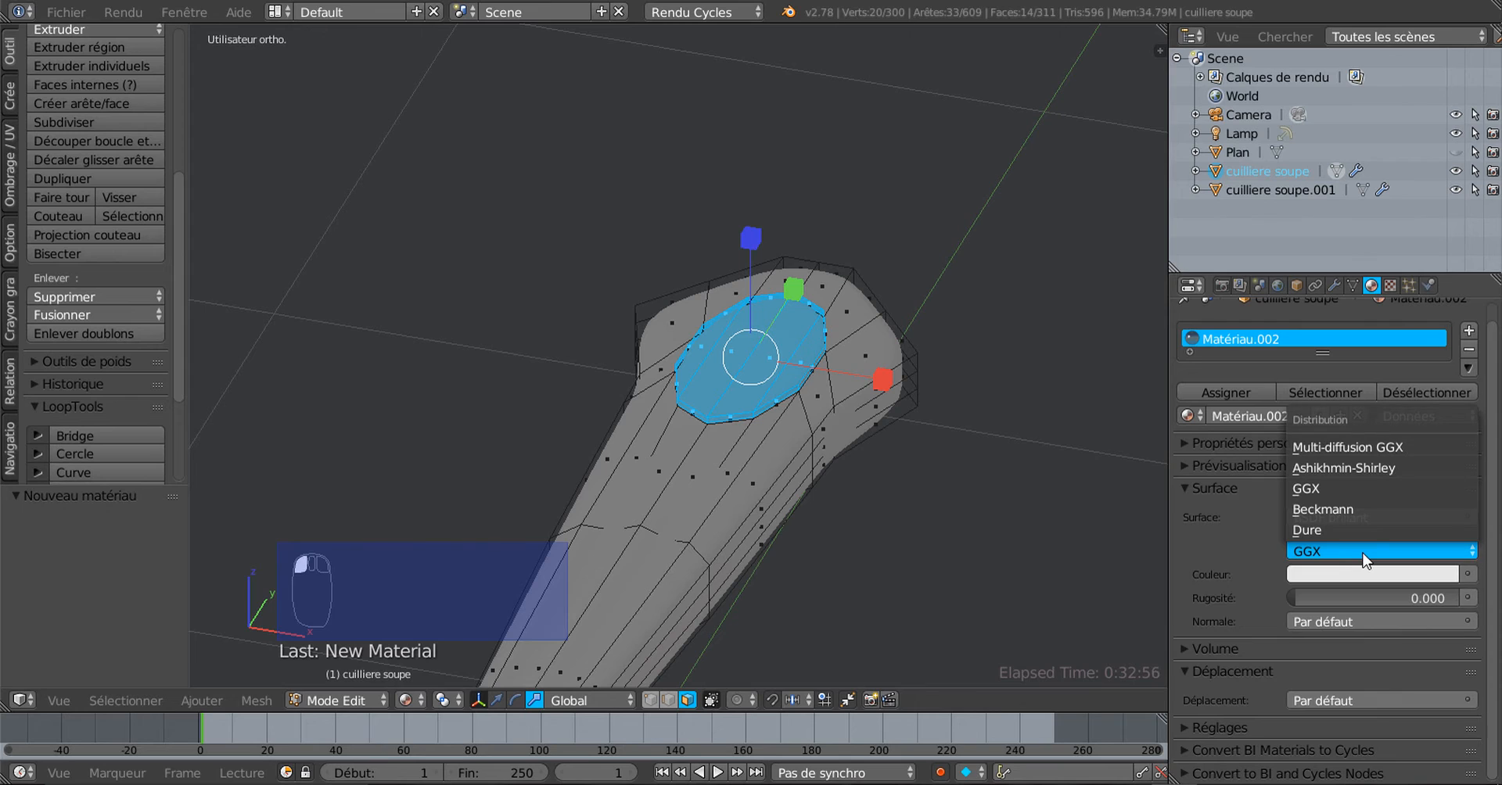
pyautogui.click(1313, 531)
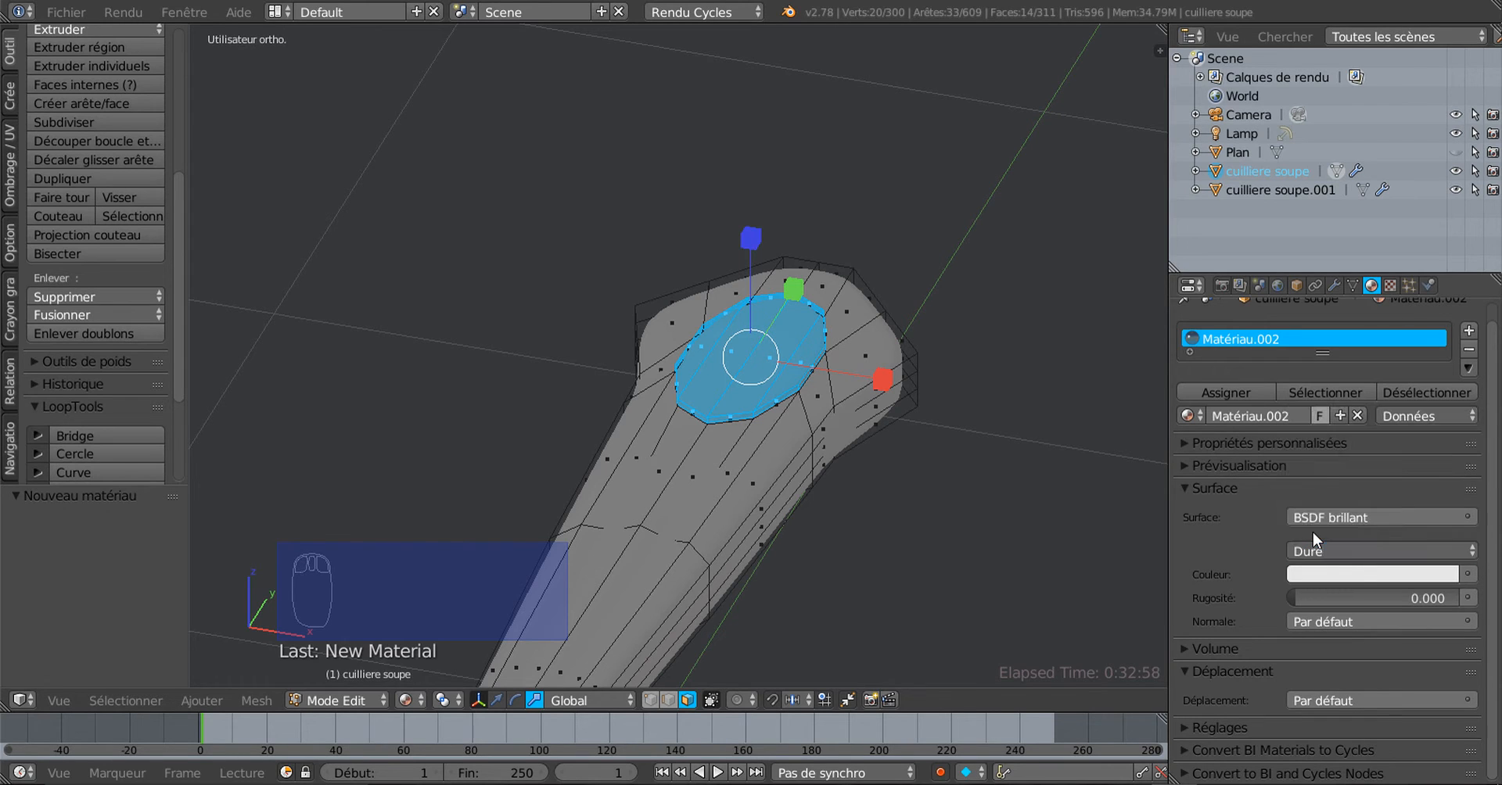
pyautogui.click(1225, 387)
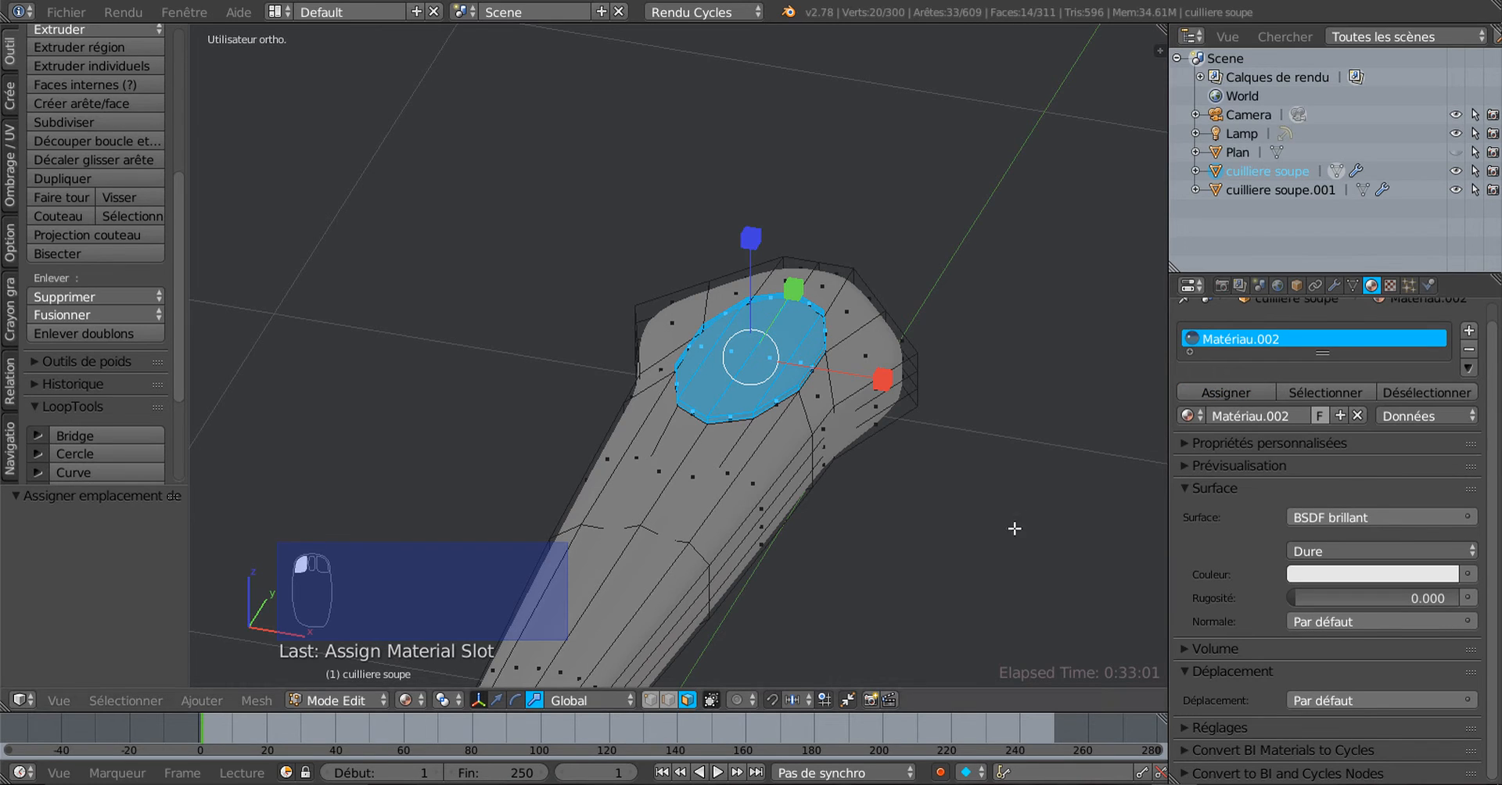
# Invert the selection to pick every face of the spoon except the oval medallion
pyautogui.scroll(-5, 671, 449)
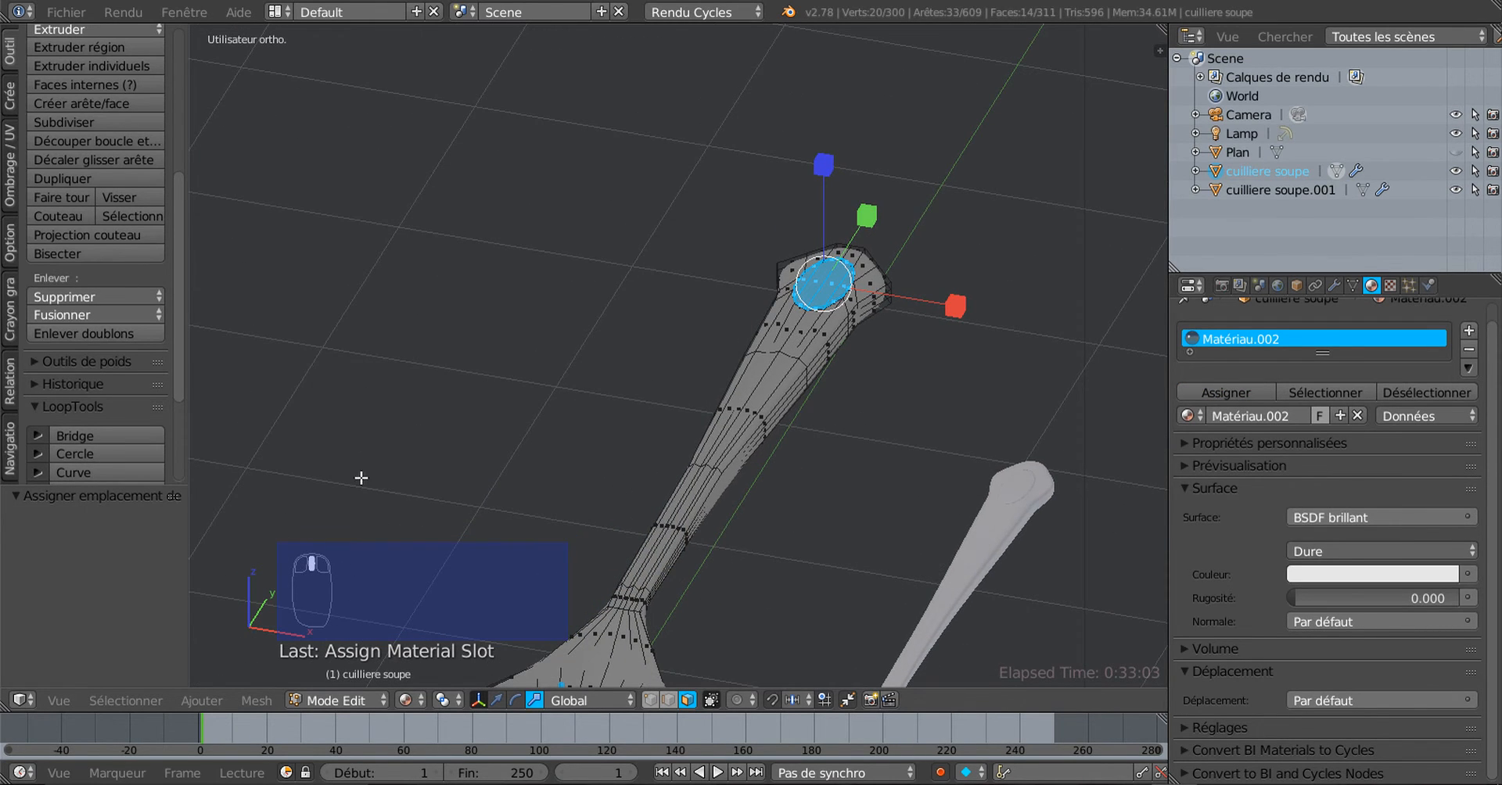
pyautogui.scroll(2, 786, 350)
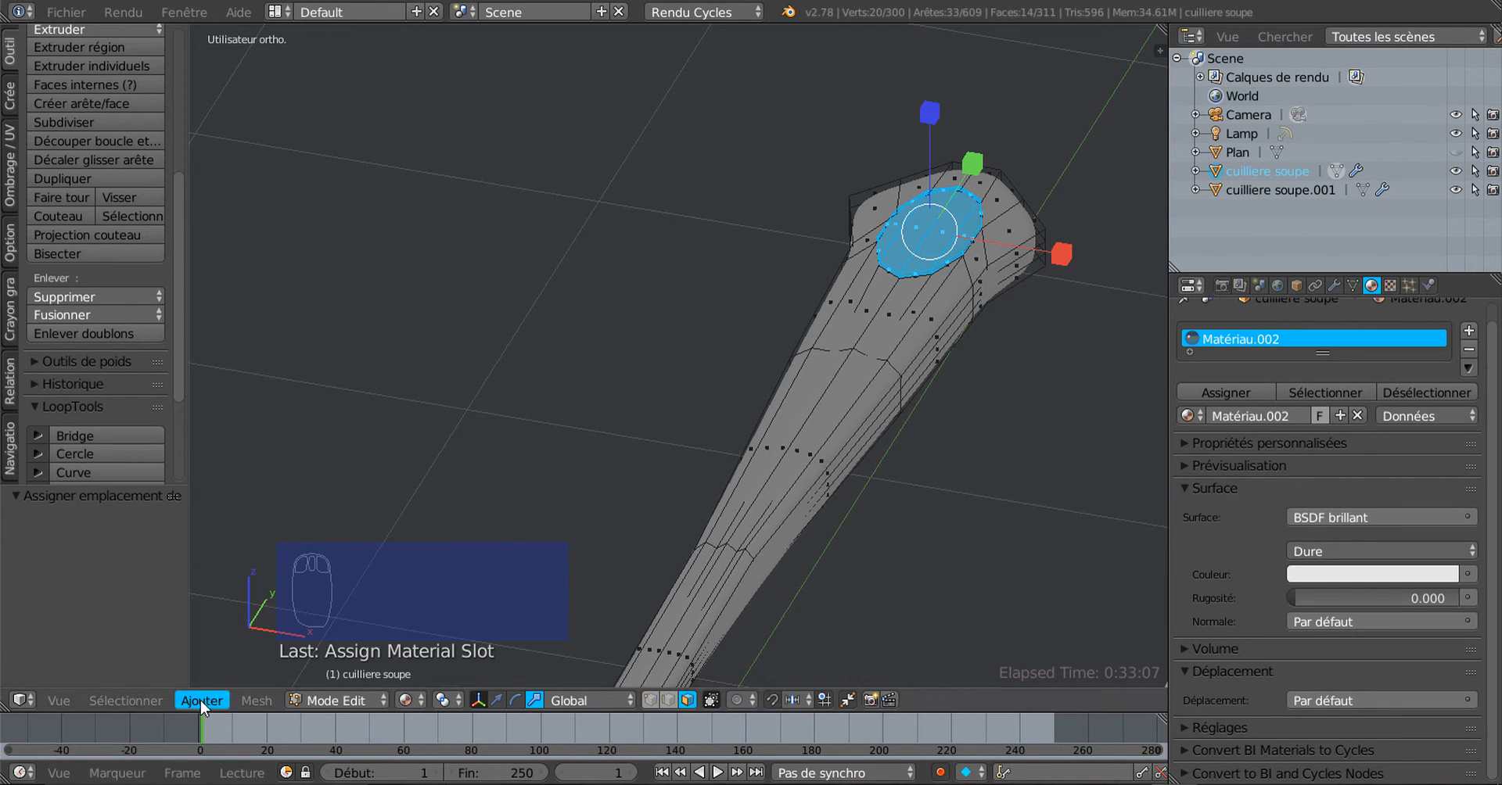
pyautogui.click(147, 701)
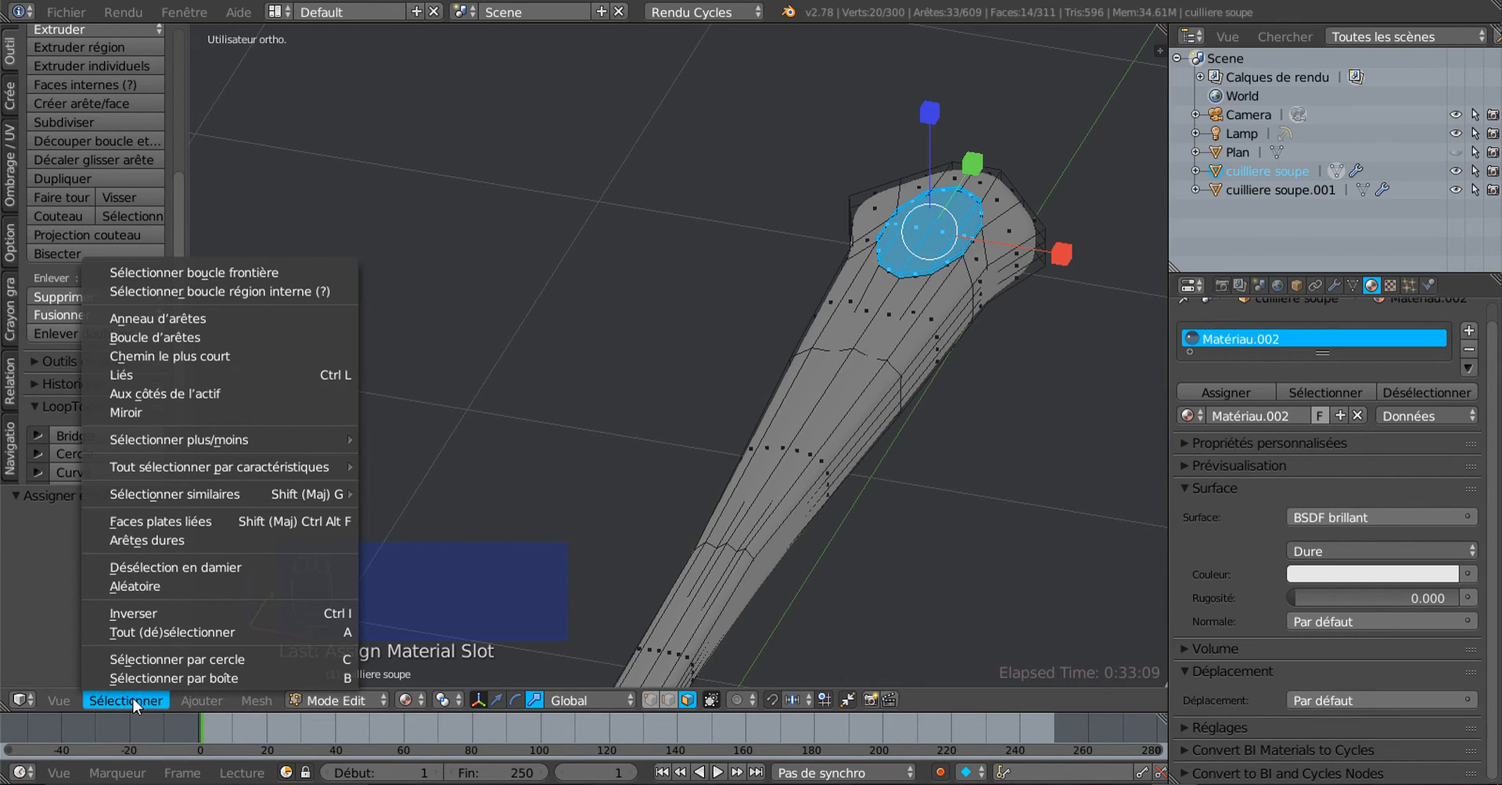
pyautogui.click(138, 618)
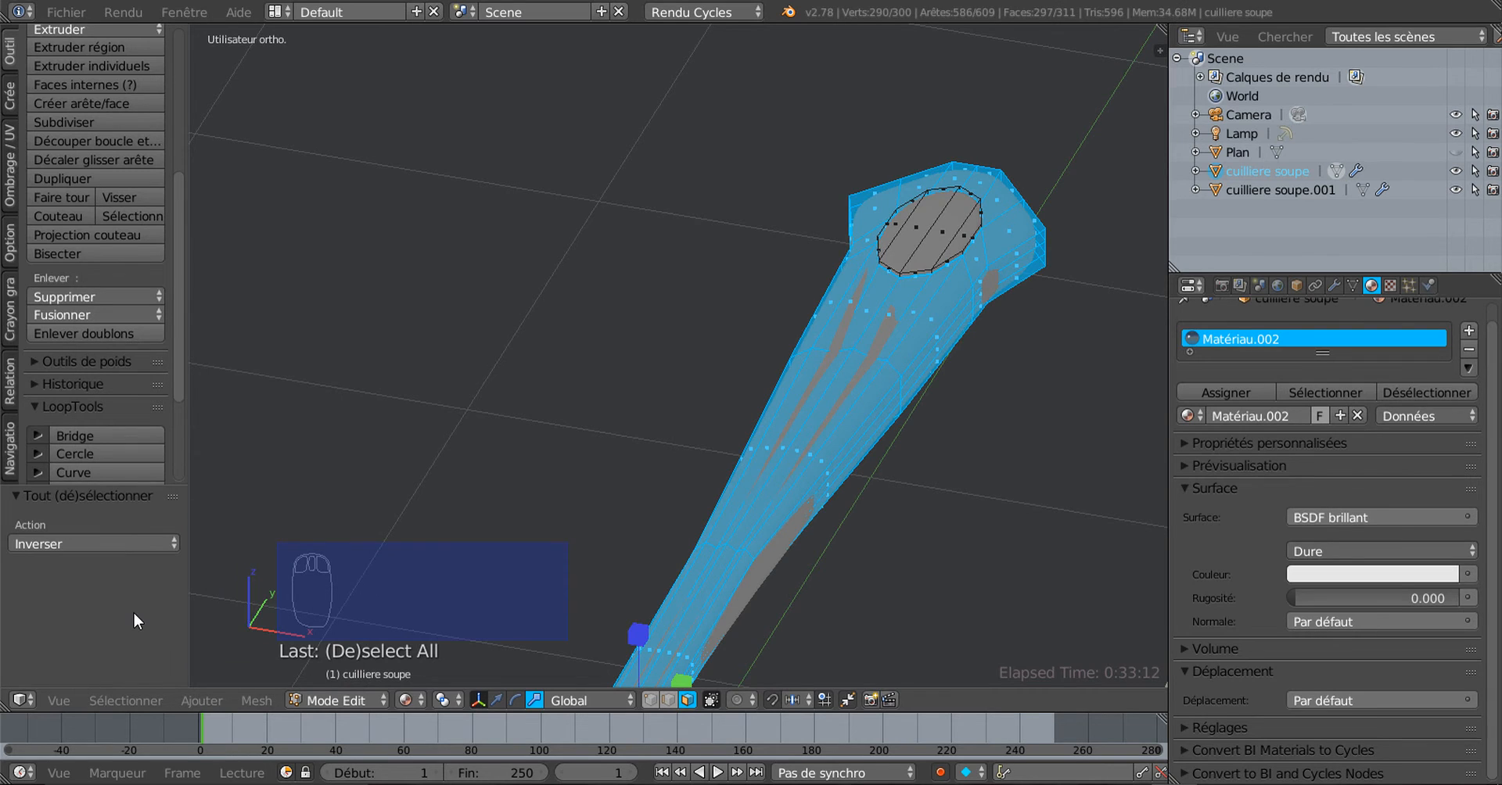
# Add a second material slot to the soup spoon and create a new material in it
pyautogui.moveTo(564, 587); pyautogui.dragTo(643, 543, button='middle')
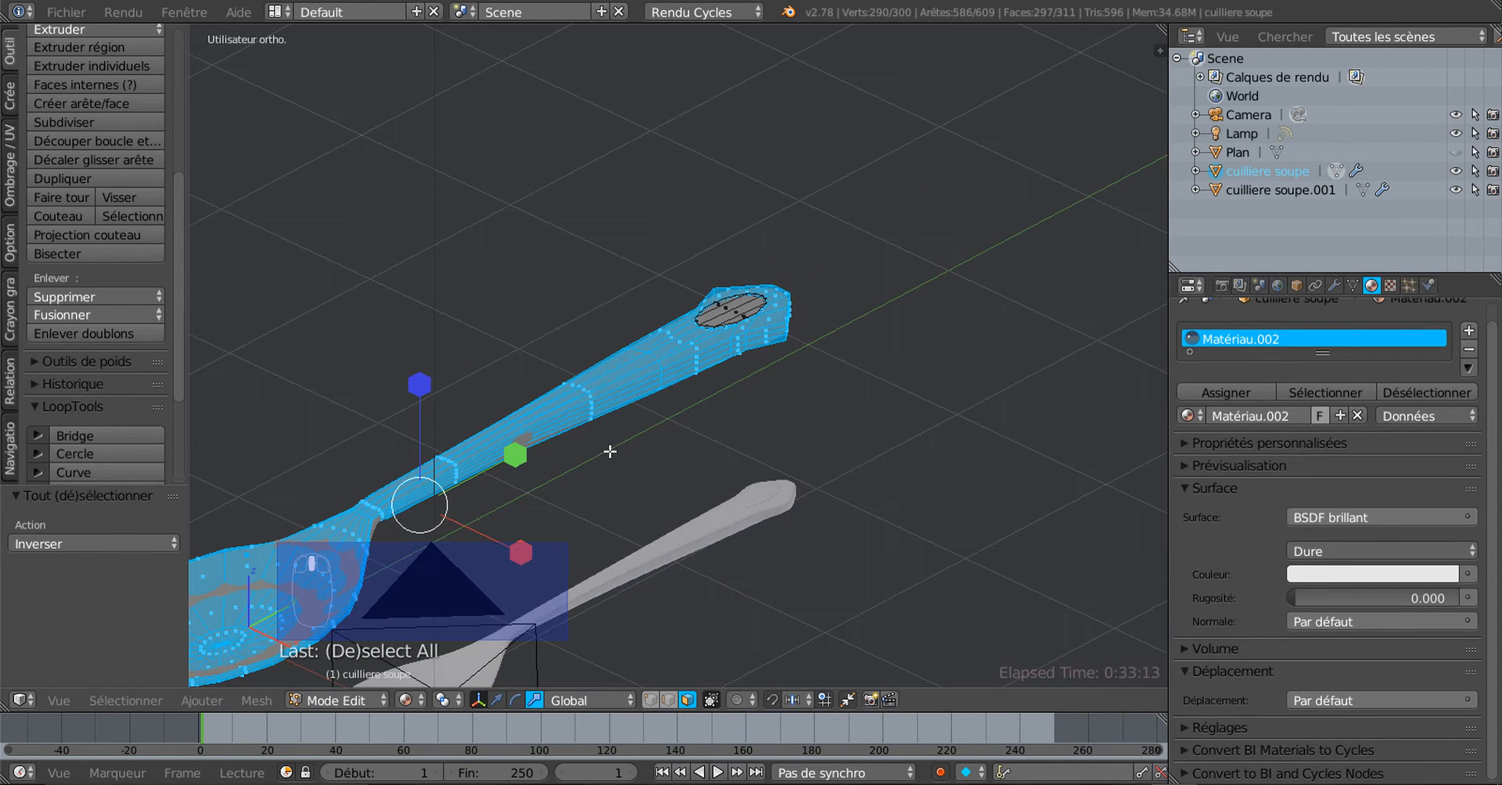
pyautogui.keyDown('shift'); pyautogui.moveTo(610, 452); pyautogui.dragTo(791, 422, button='middle'); pyautogui.keyUp('shift')
pyautogui.scroll(3, 838, 321)
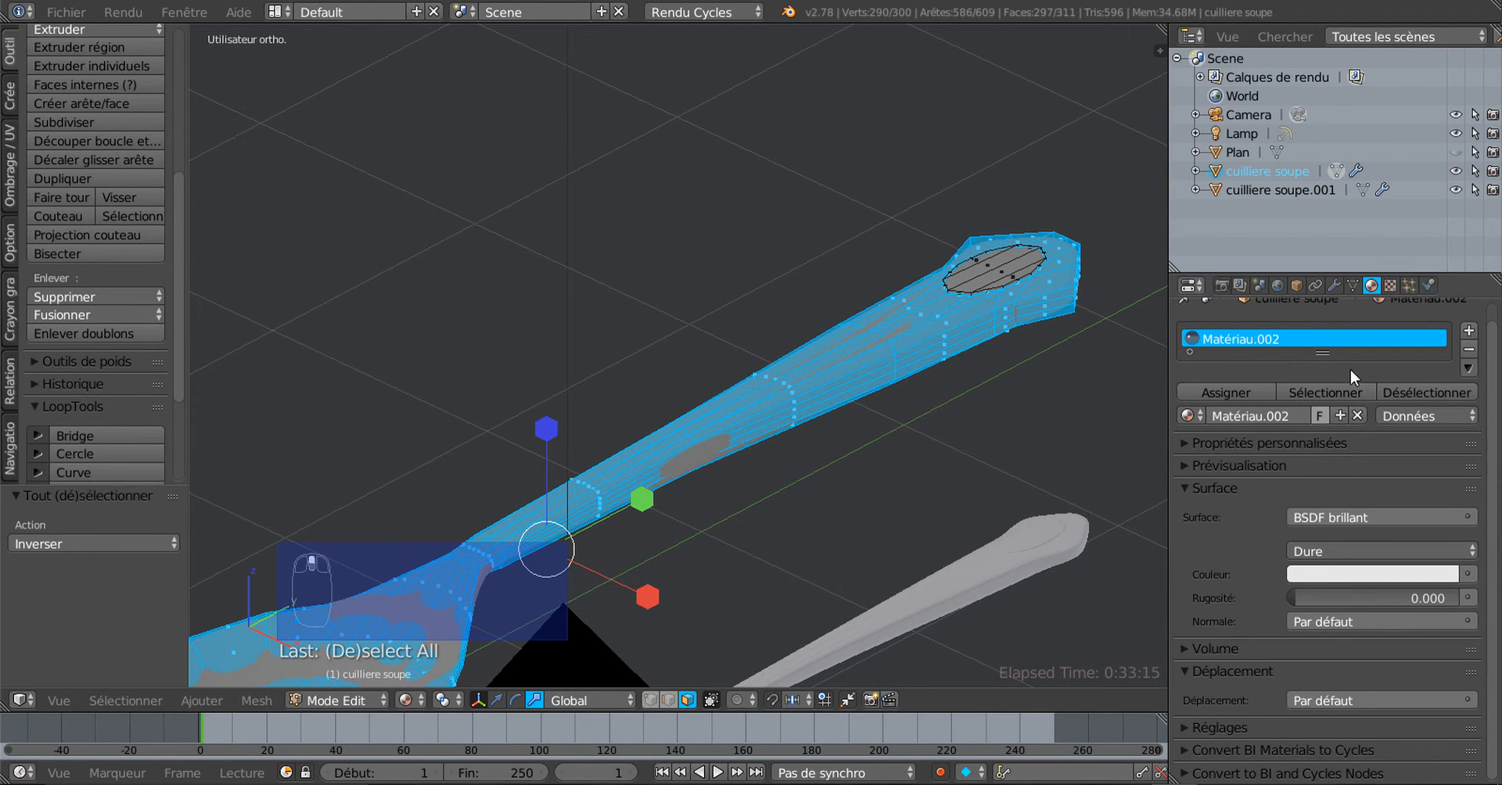
pyautogui.keyDown('shift'); pyautogui.moveTo(890, 427); pyautogui.dragTo(791, 409, button='middle'); pyautogui.keyUp('shift')
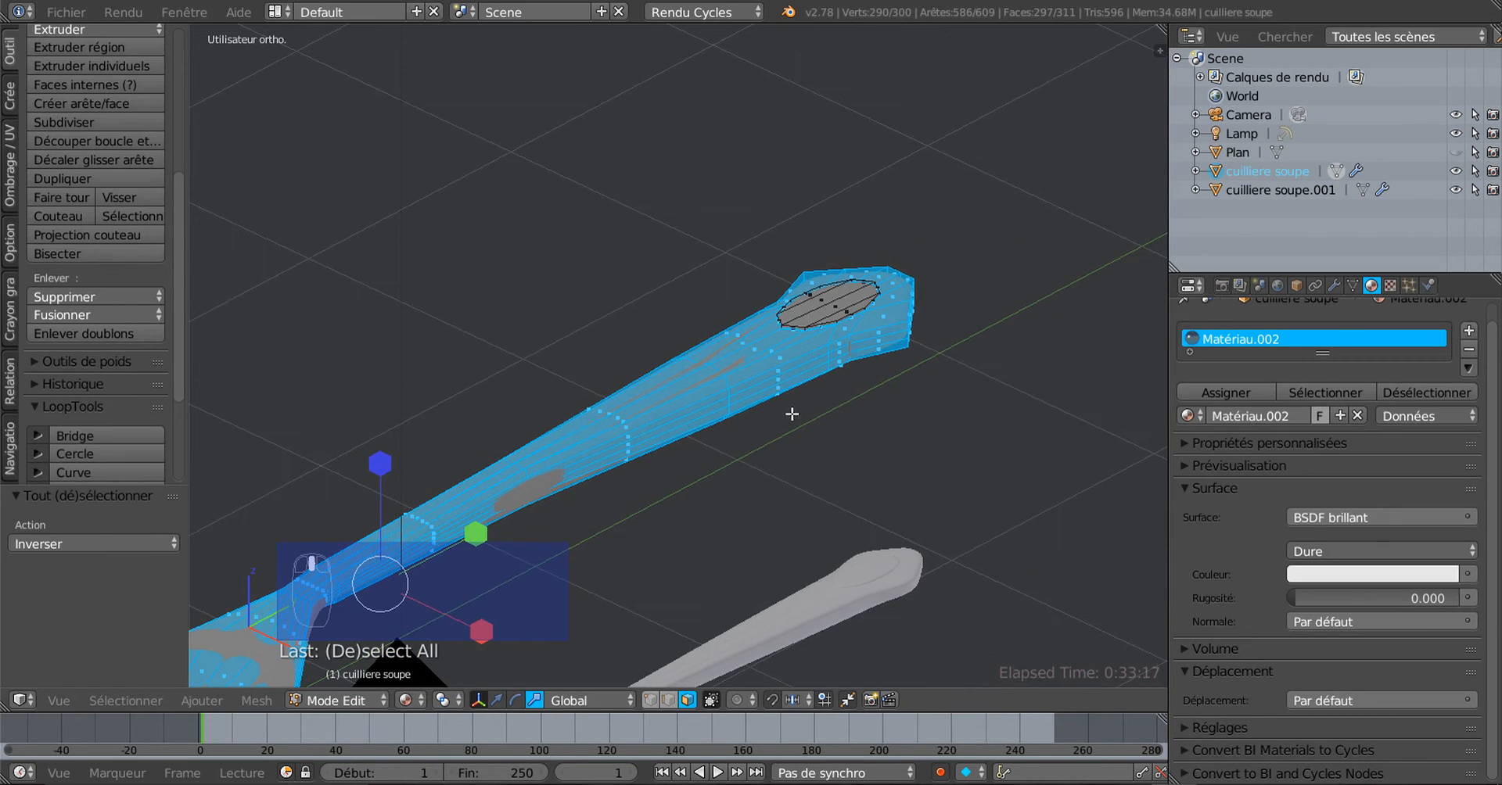
pyautogui.scroll(2, 811, 392)
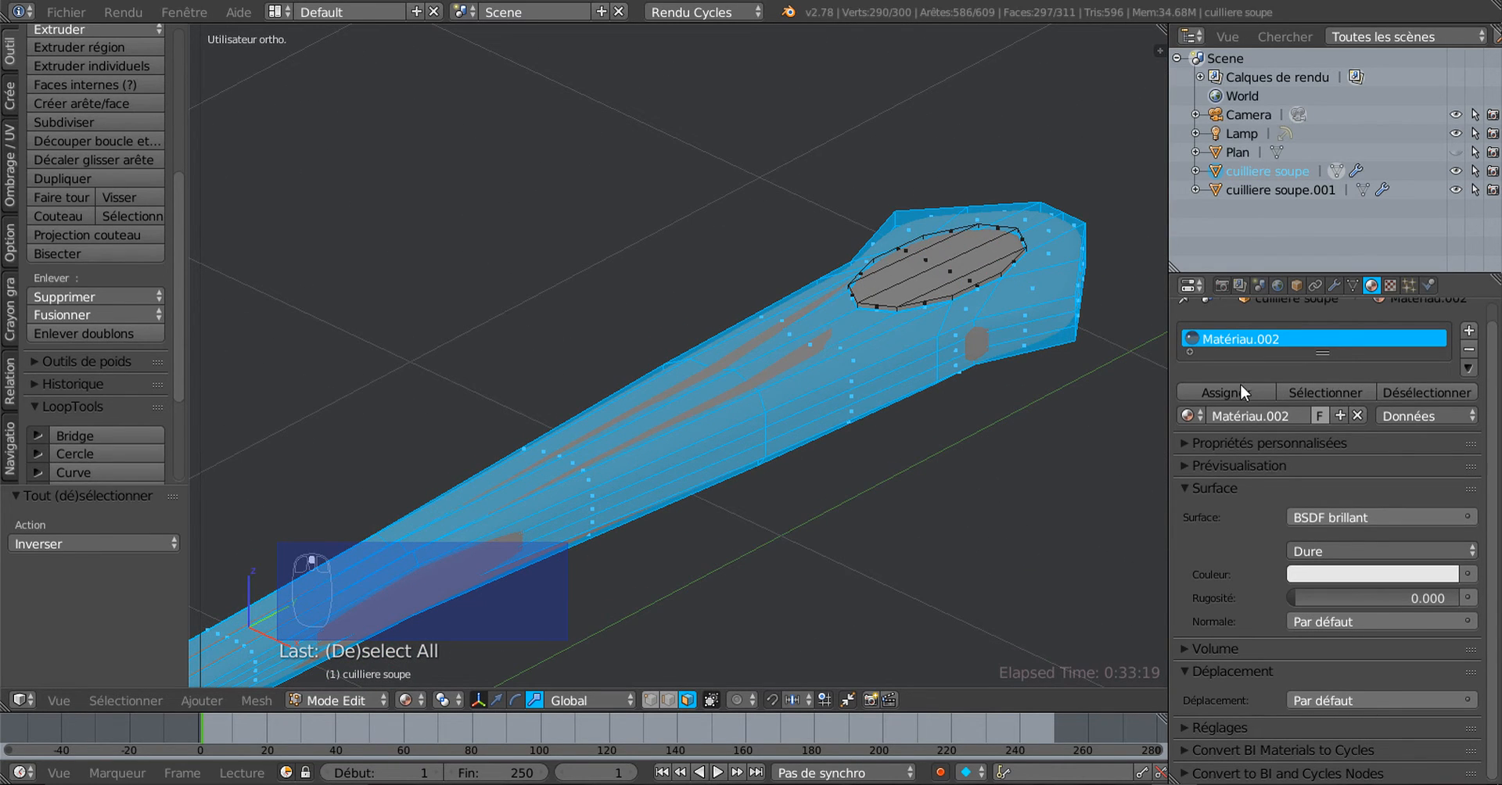
pyautogui.scroll(1, 1448, 371)
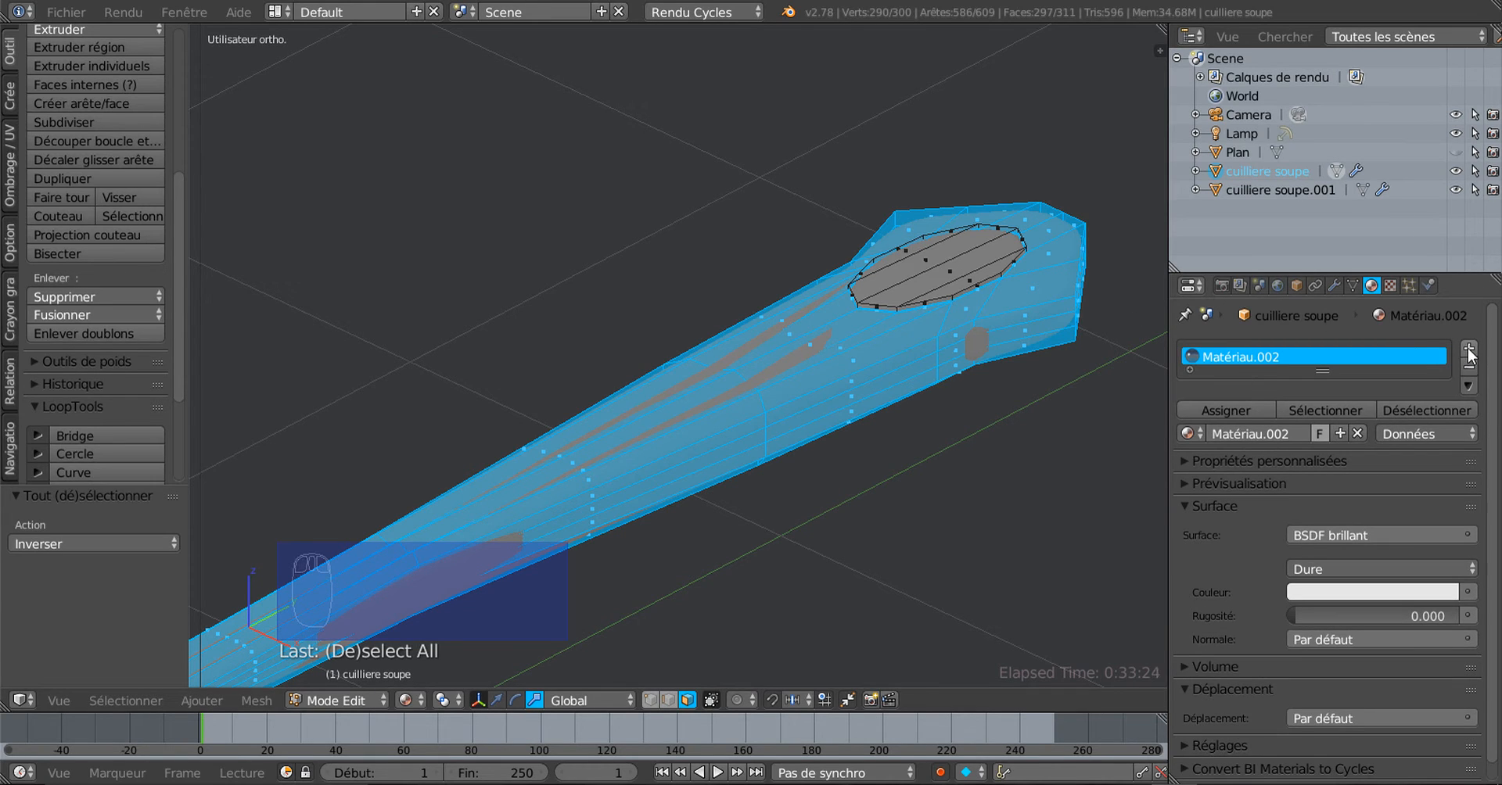
pyautogui.click(1469, 350)
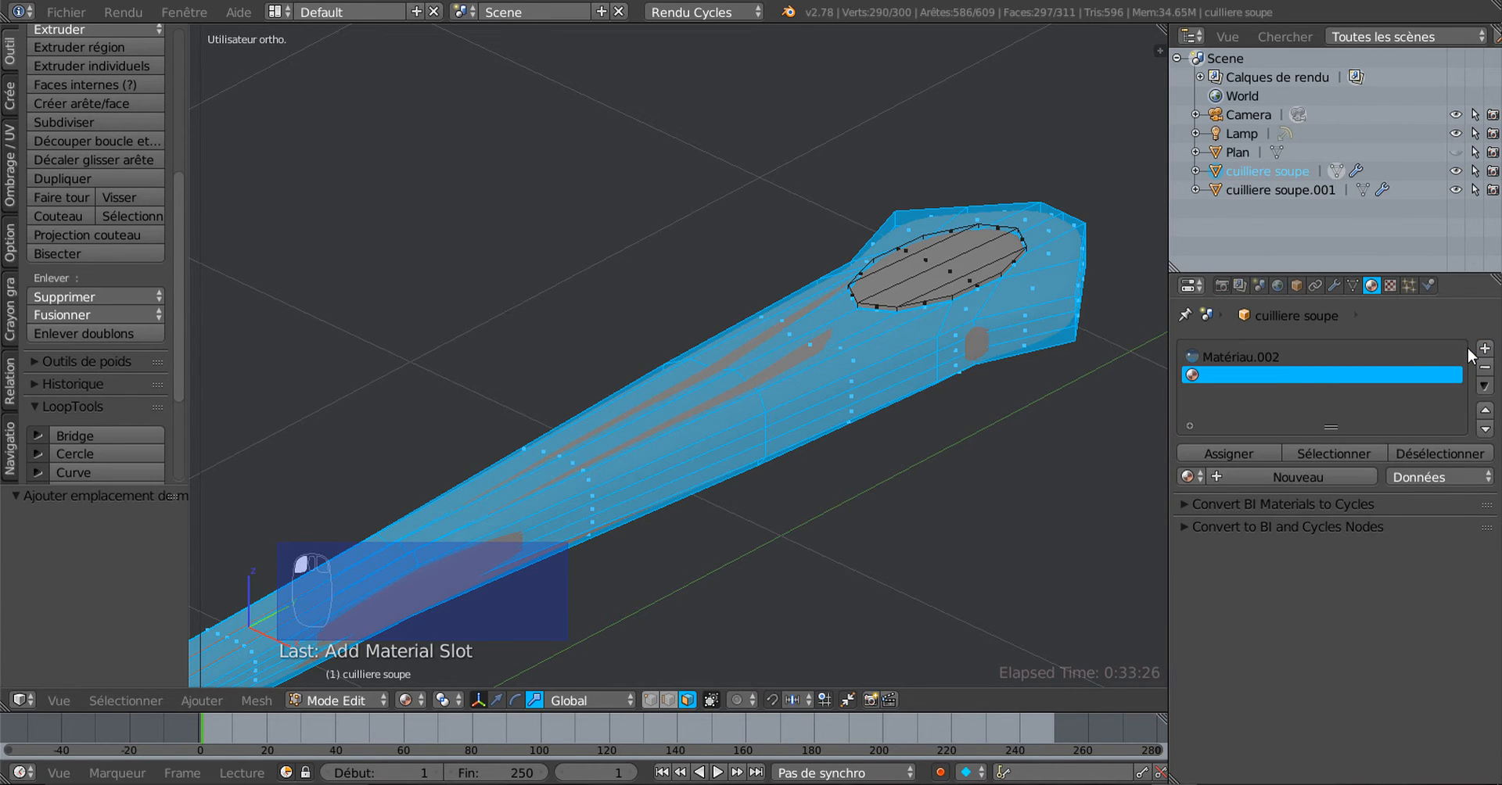
pyautogui.click(1304, 477)
# Set the second material's surface to BSDF brillant and give it a light orange colour
pyautogui.scroll(-2, 1302, 501)
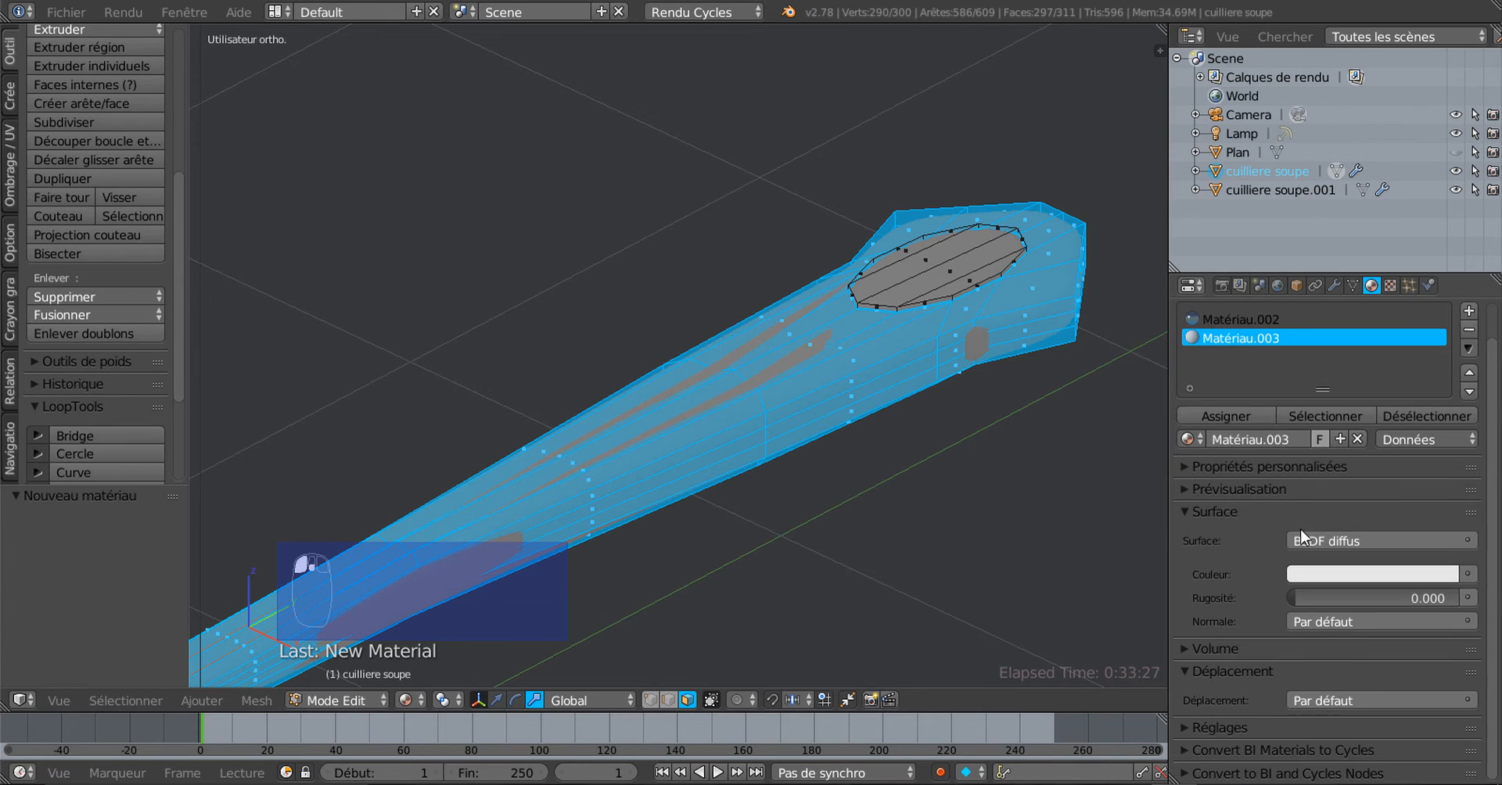
pyautogui.click(1376, 542)
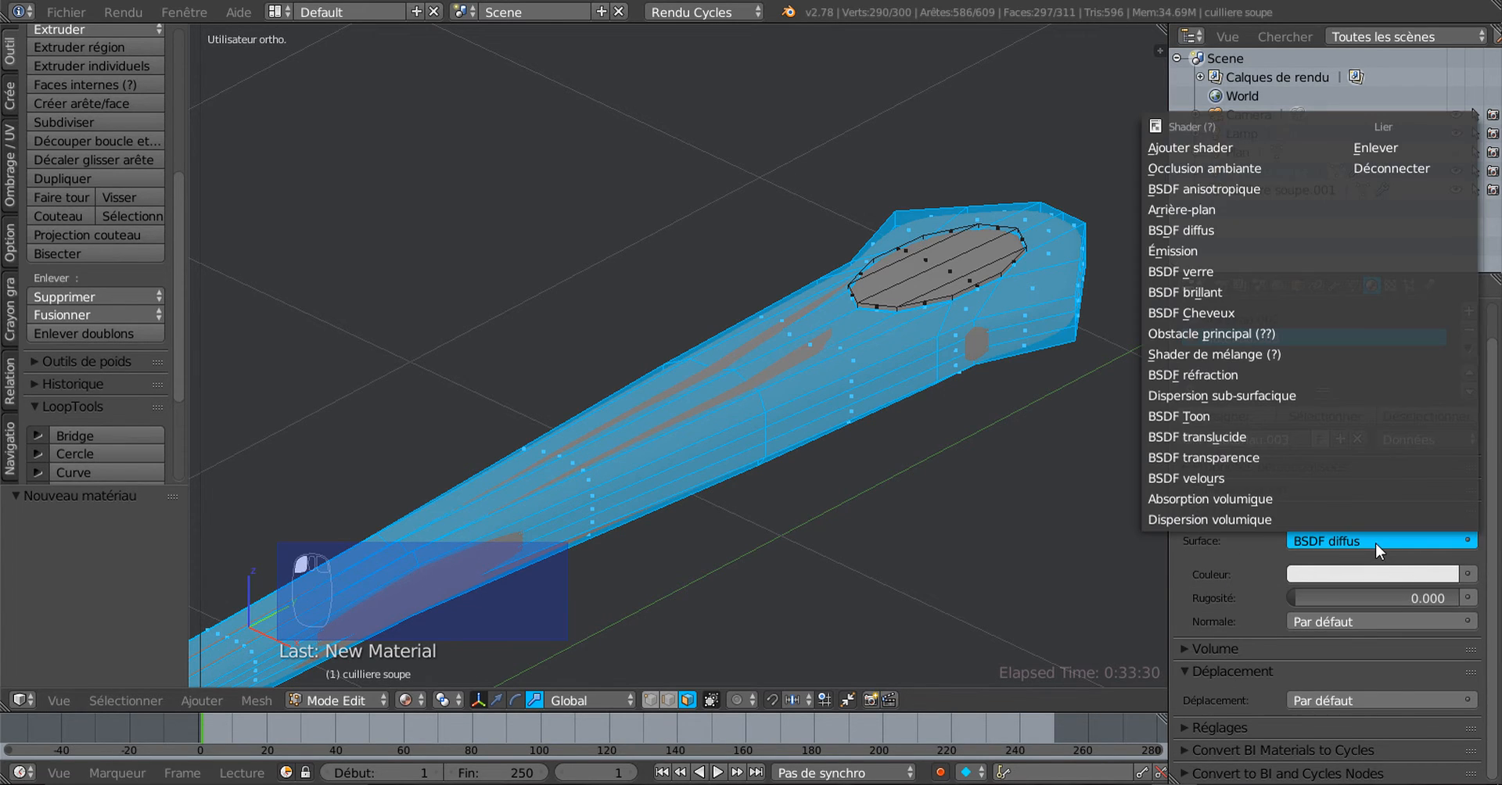
pyautogui.click(1190, 292)
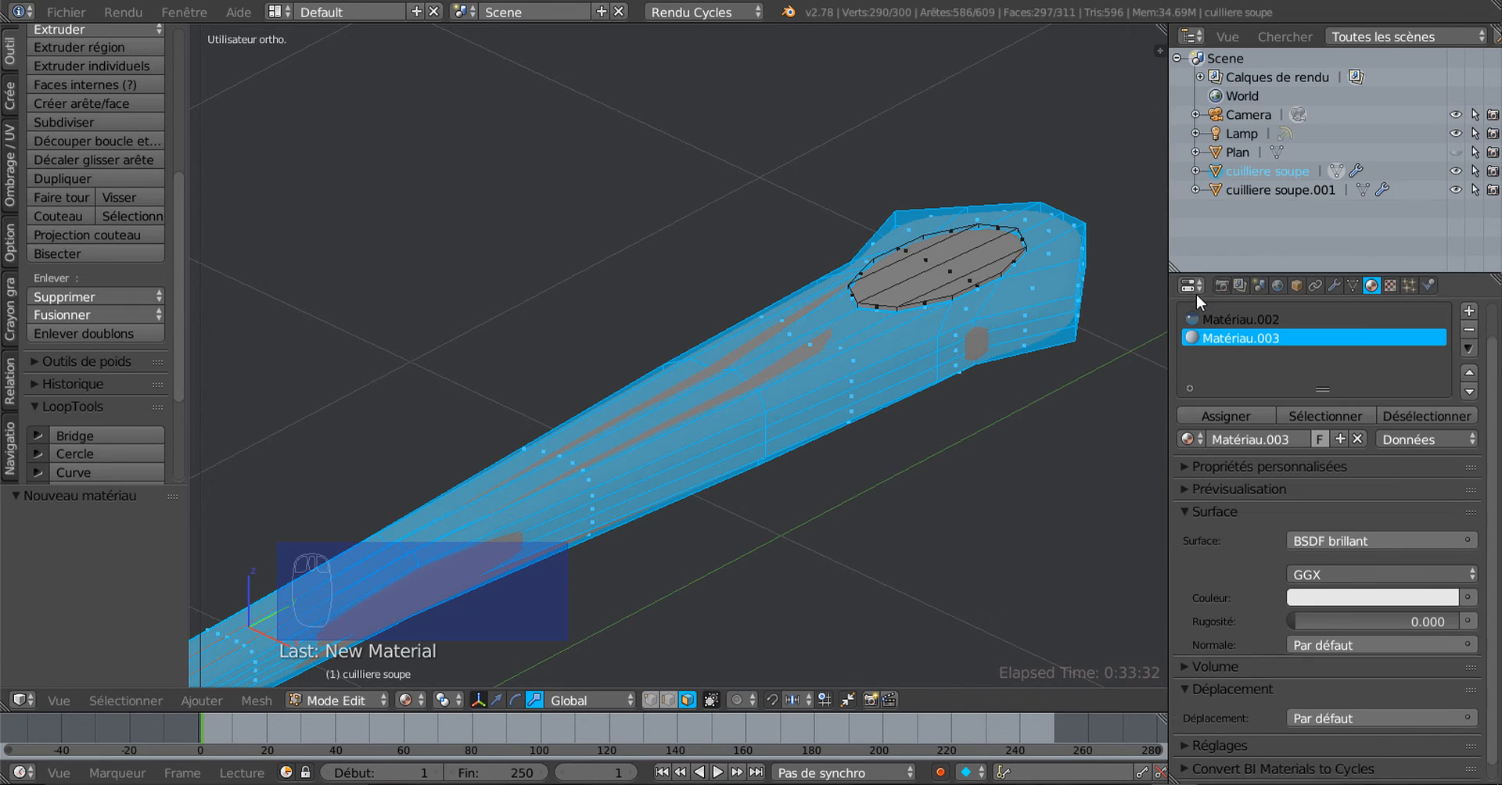
pyautogui.click(1372, 543)
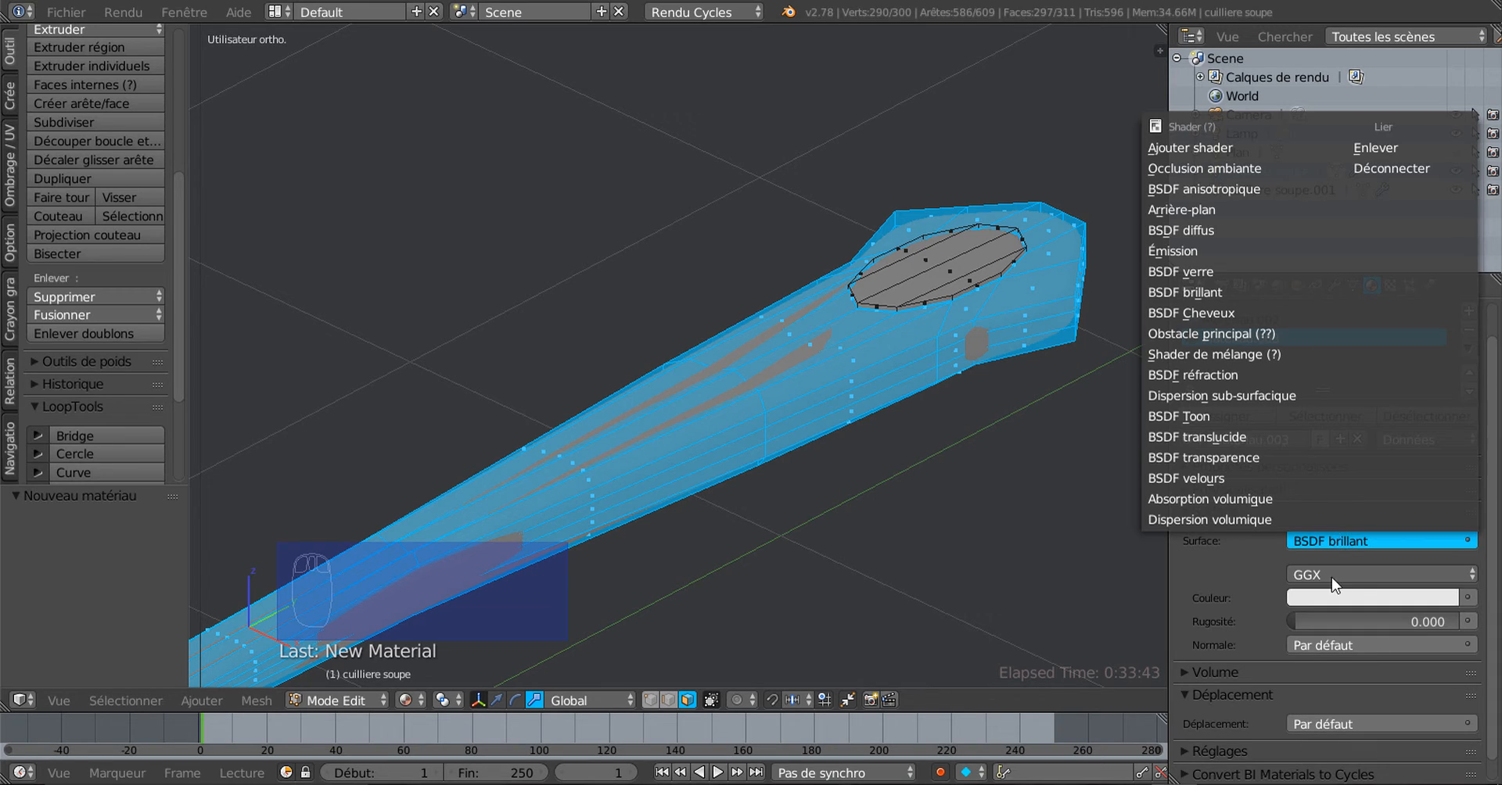
pyautogui.click(1354, 599)
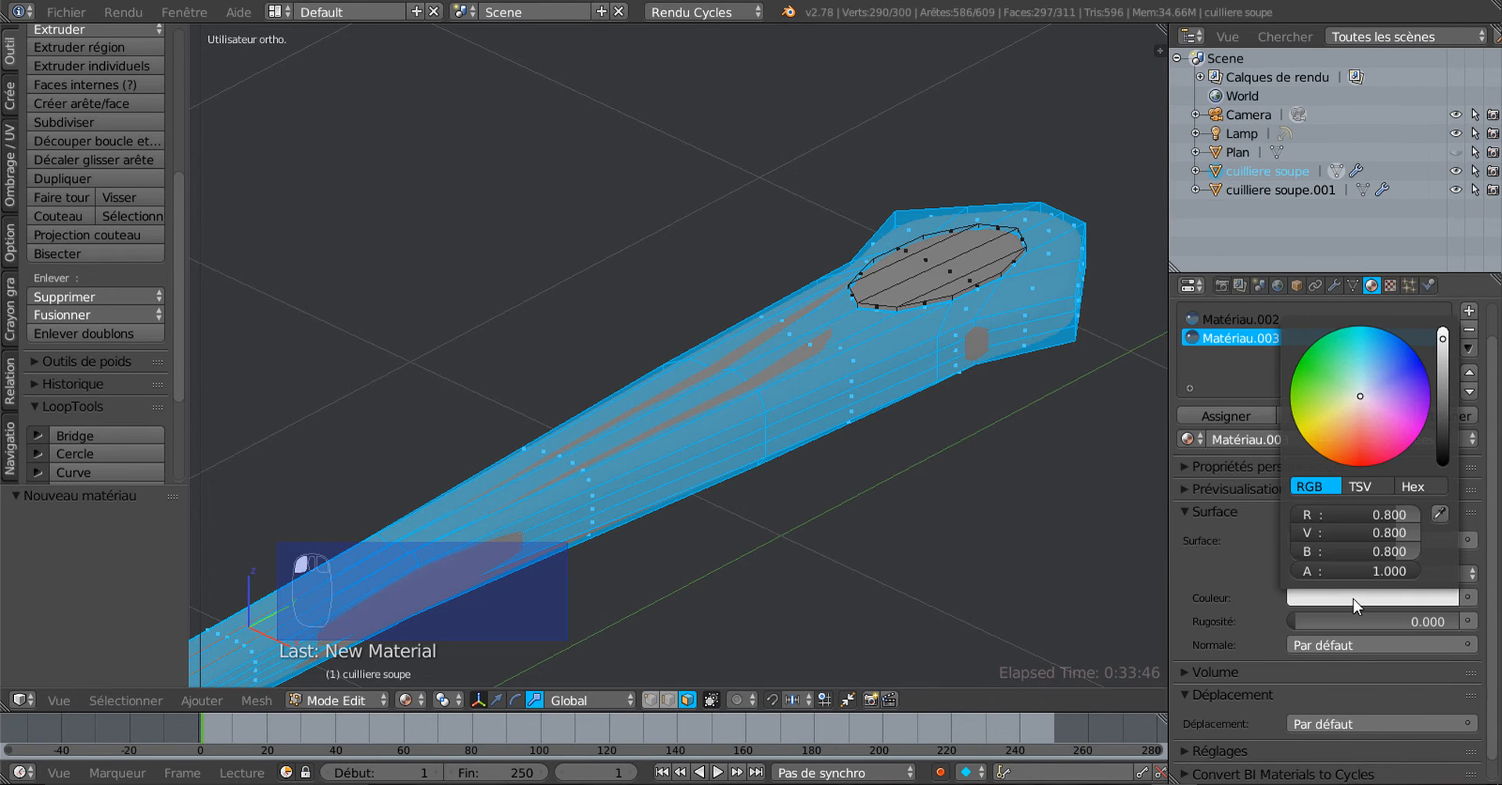
pyautogui.click(1344, 425)
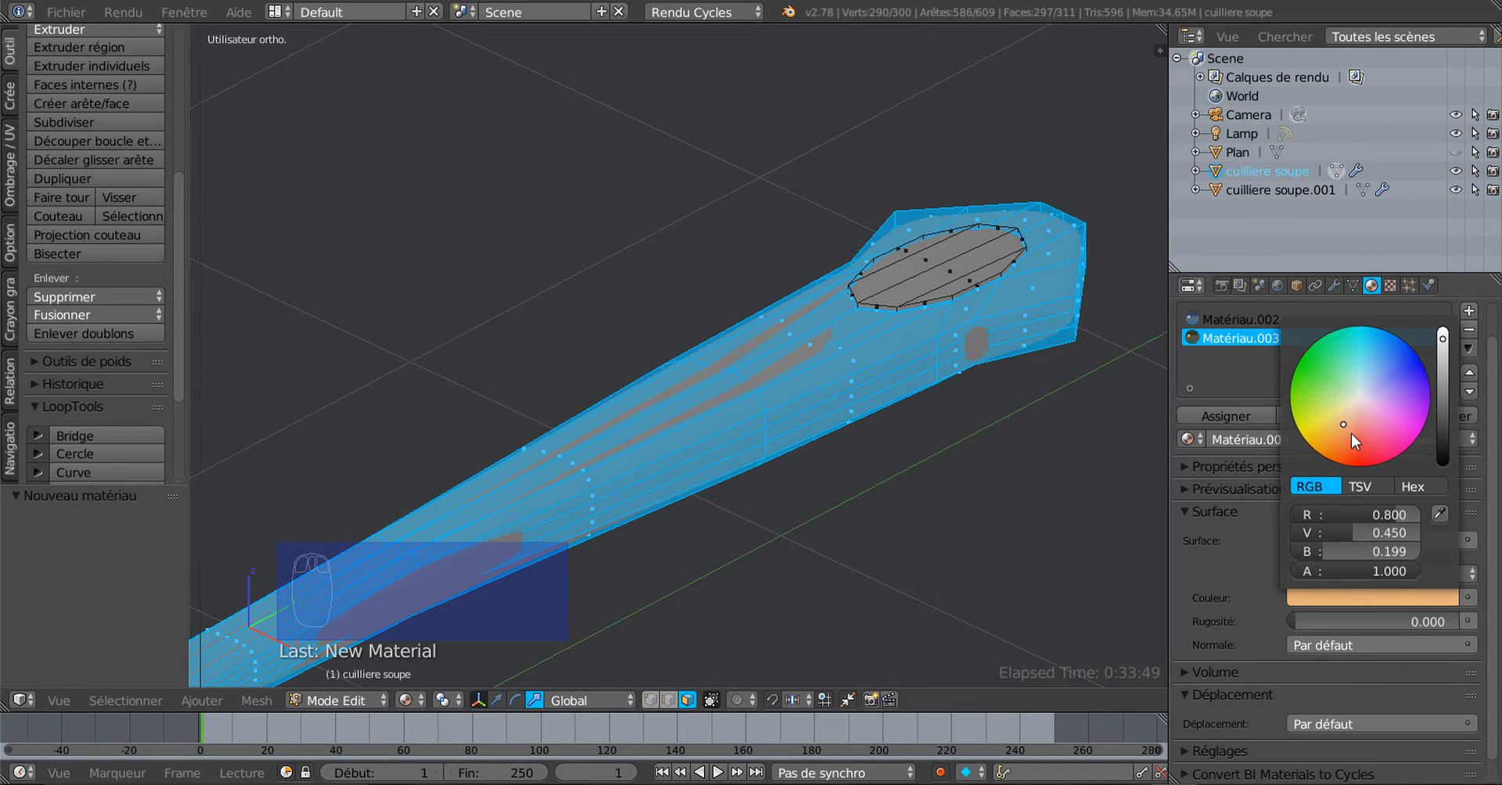
pyautogui.click(1347, 429)
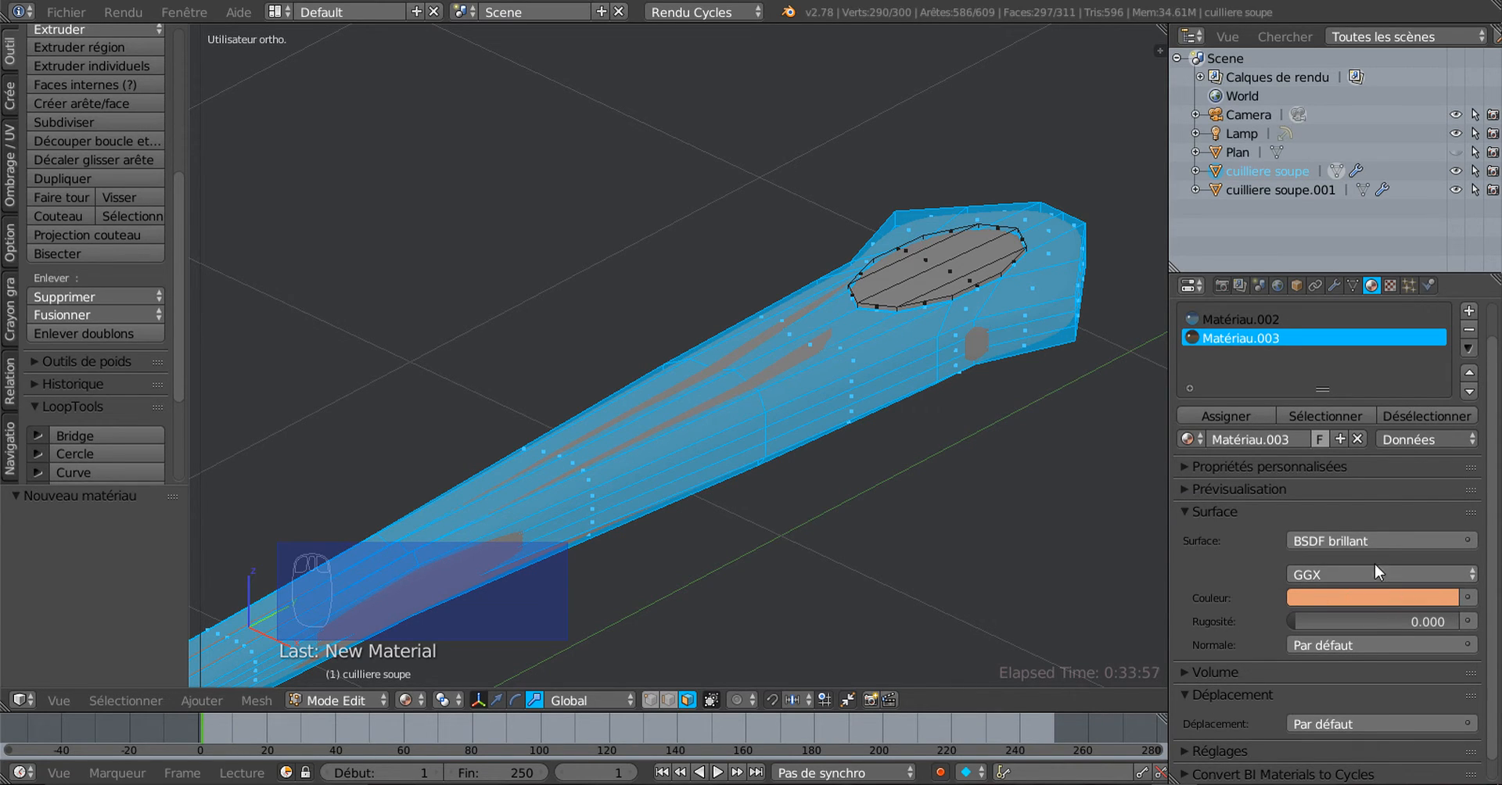
# Set the orange material's distribution to Dure and assign it to the selected faces around the medallion
pyautogui.click(1359, 576)
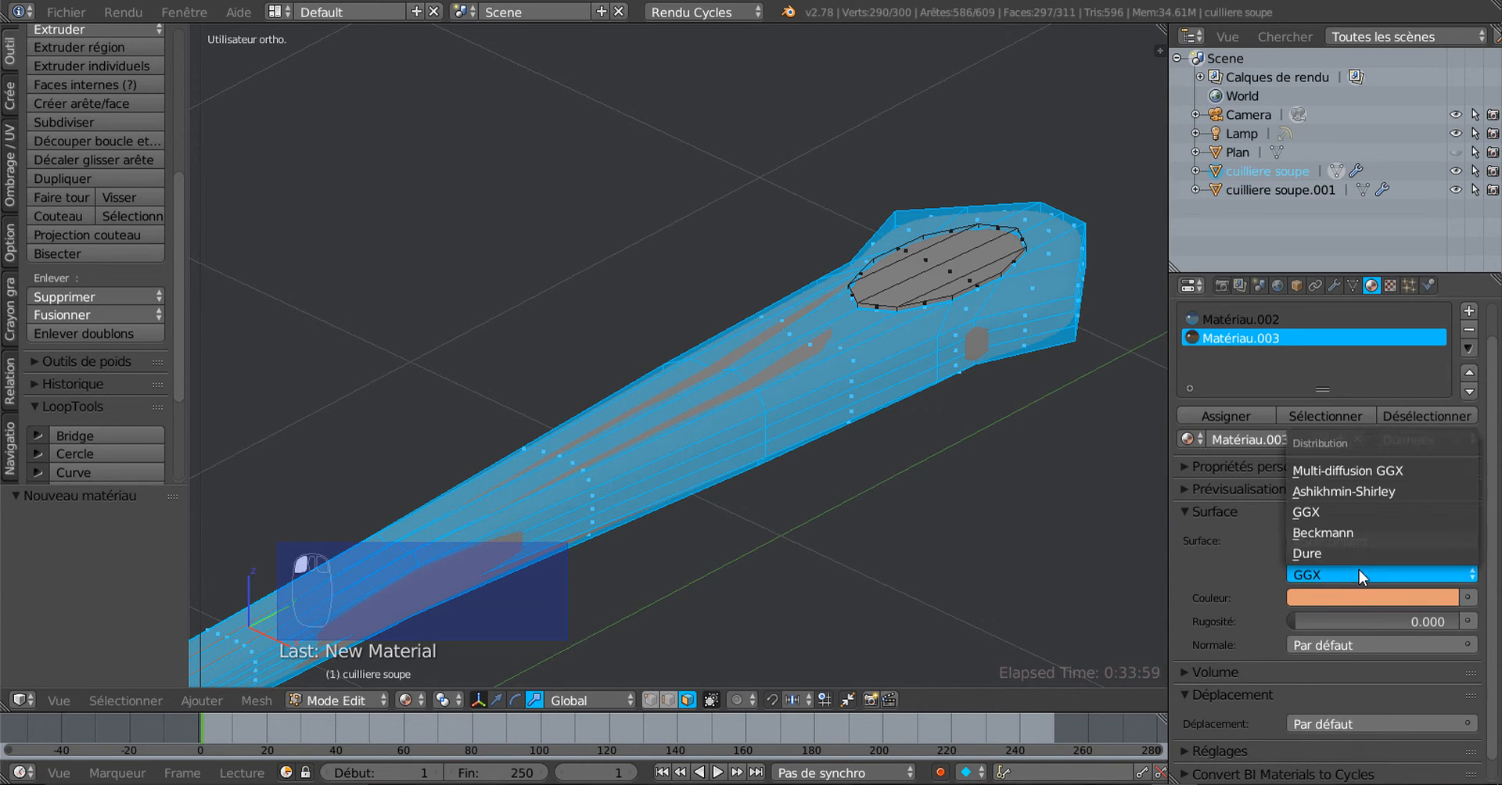
pyautogui.click(1321, 552)
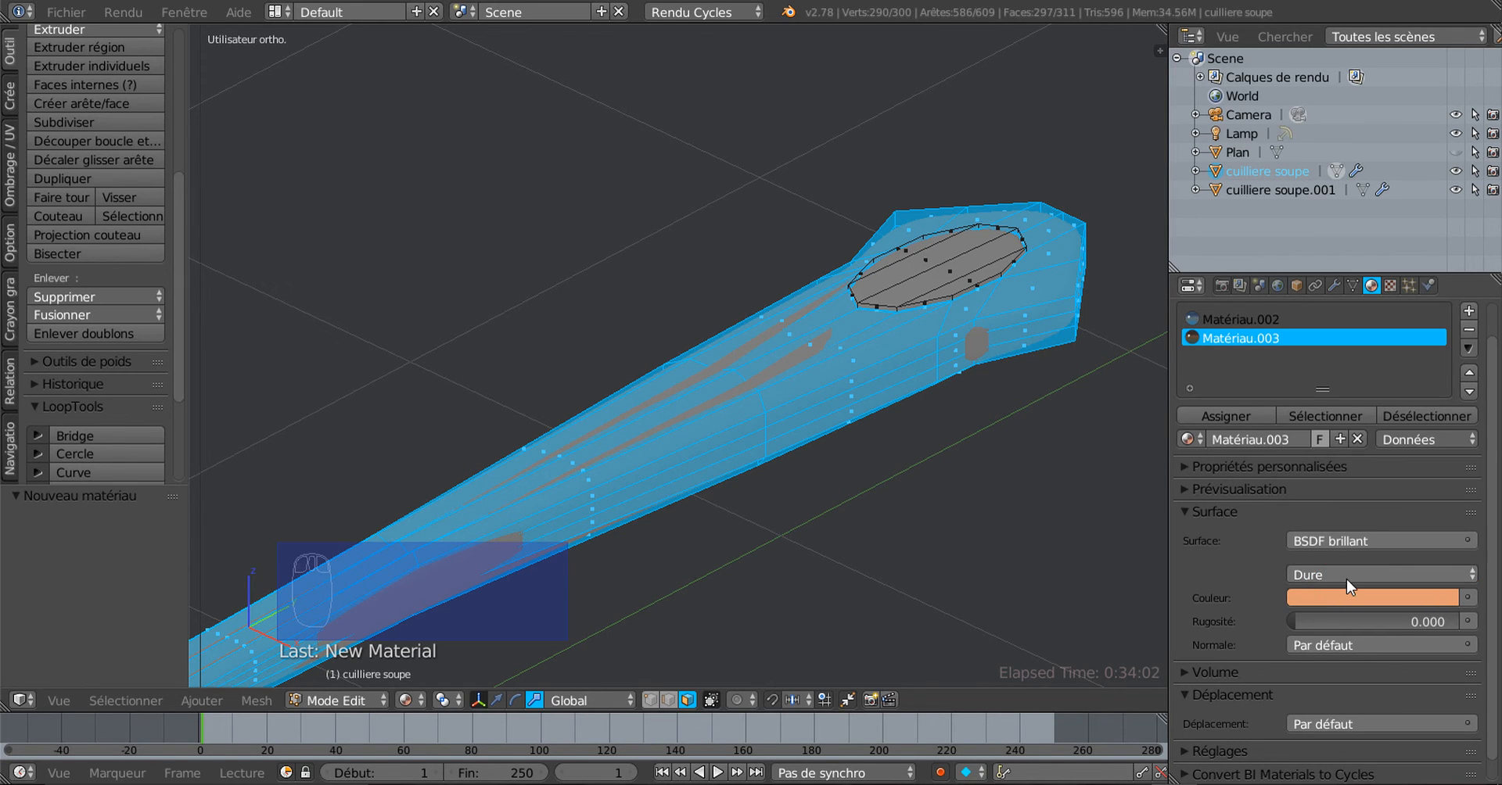
pyautogui.click(1226, 416)
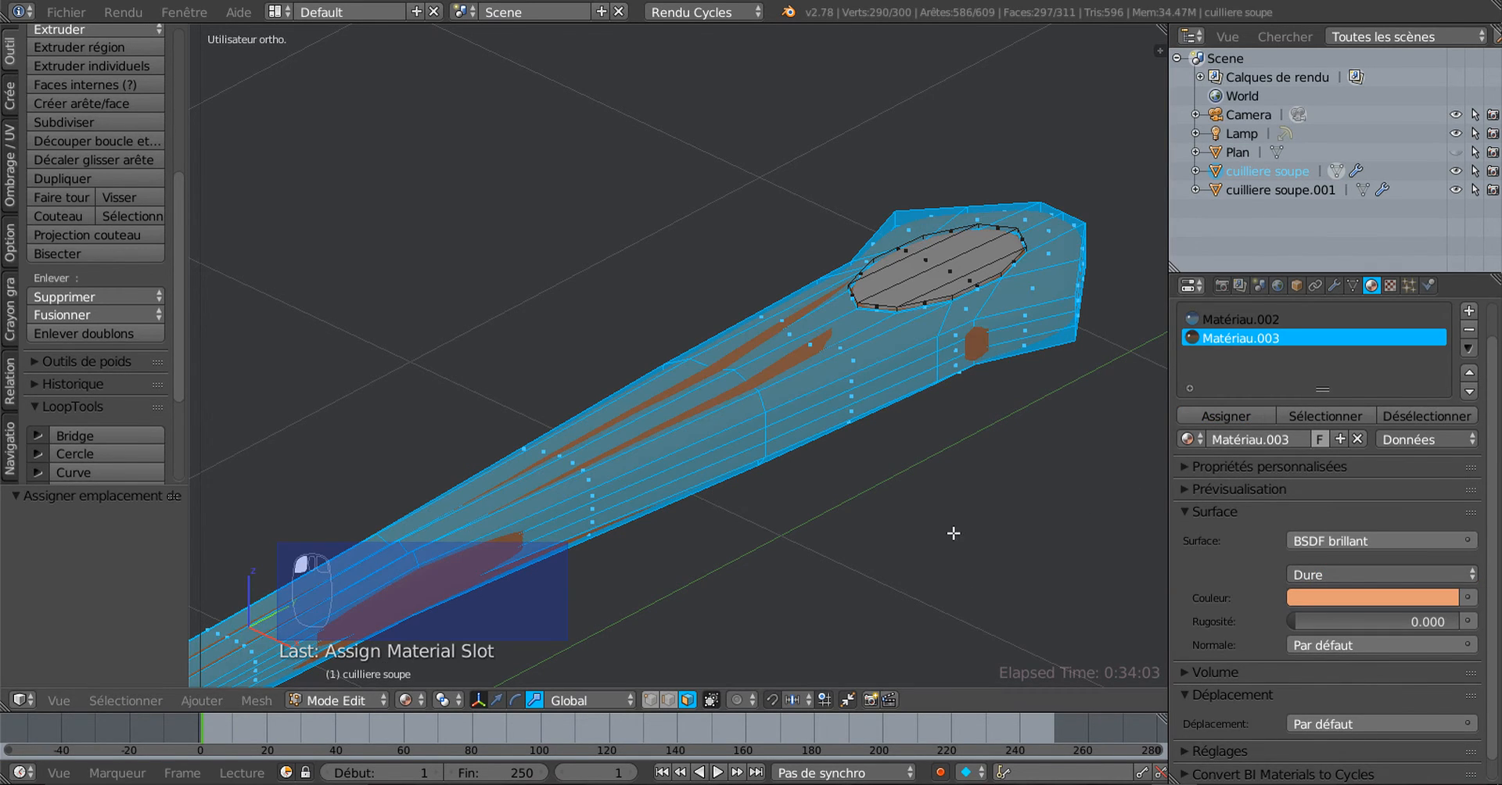
# Preview the spoon's two materials with the viewport shading set to Rendu
pyautogui.scroll(-3, 946, 533)
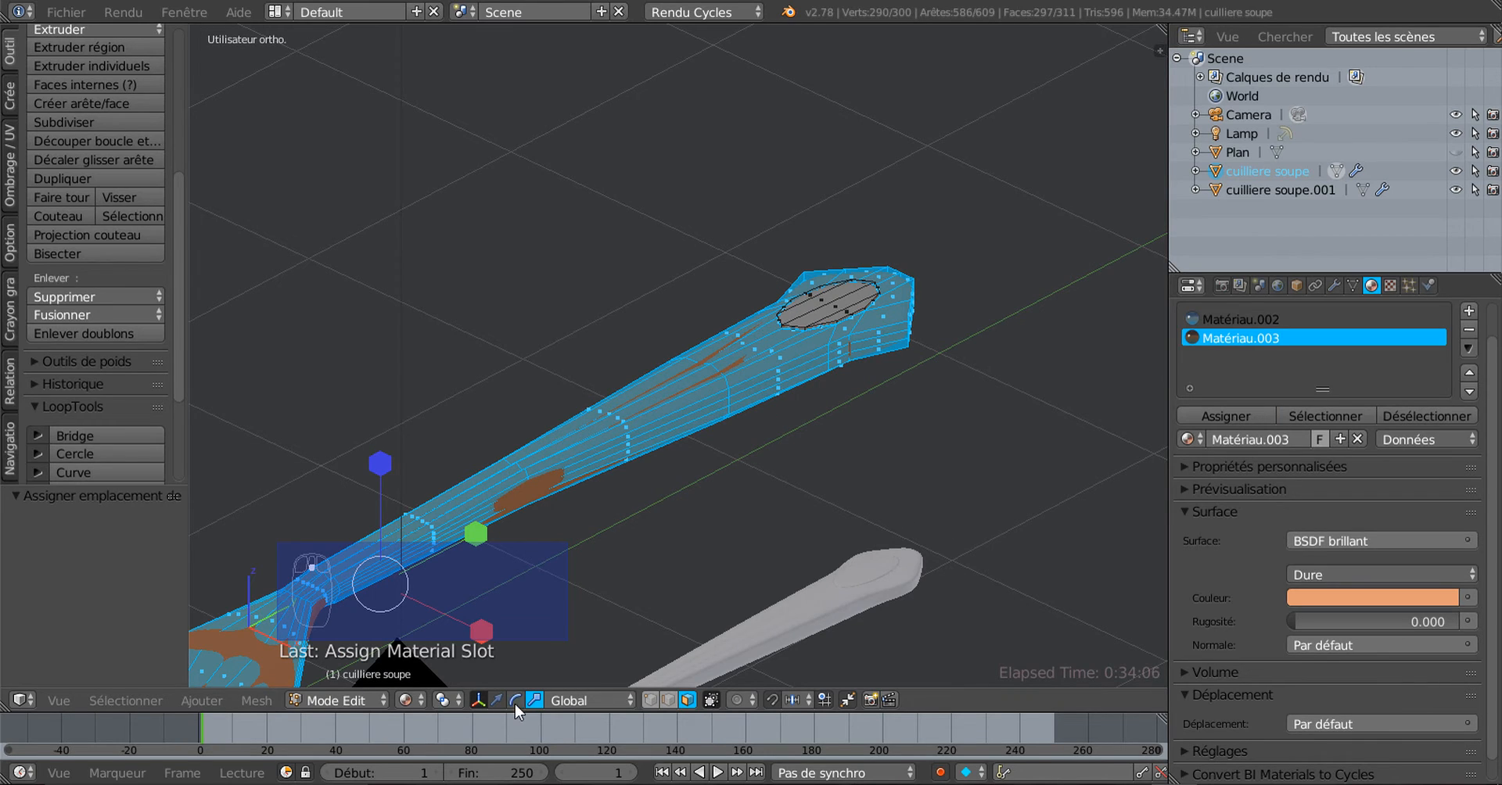
pyautogui.click(447, 700)
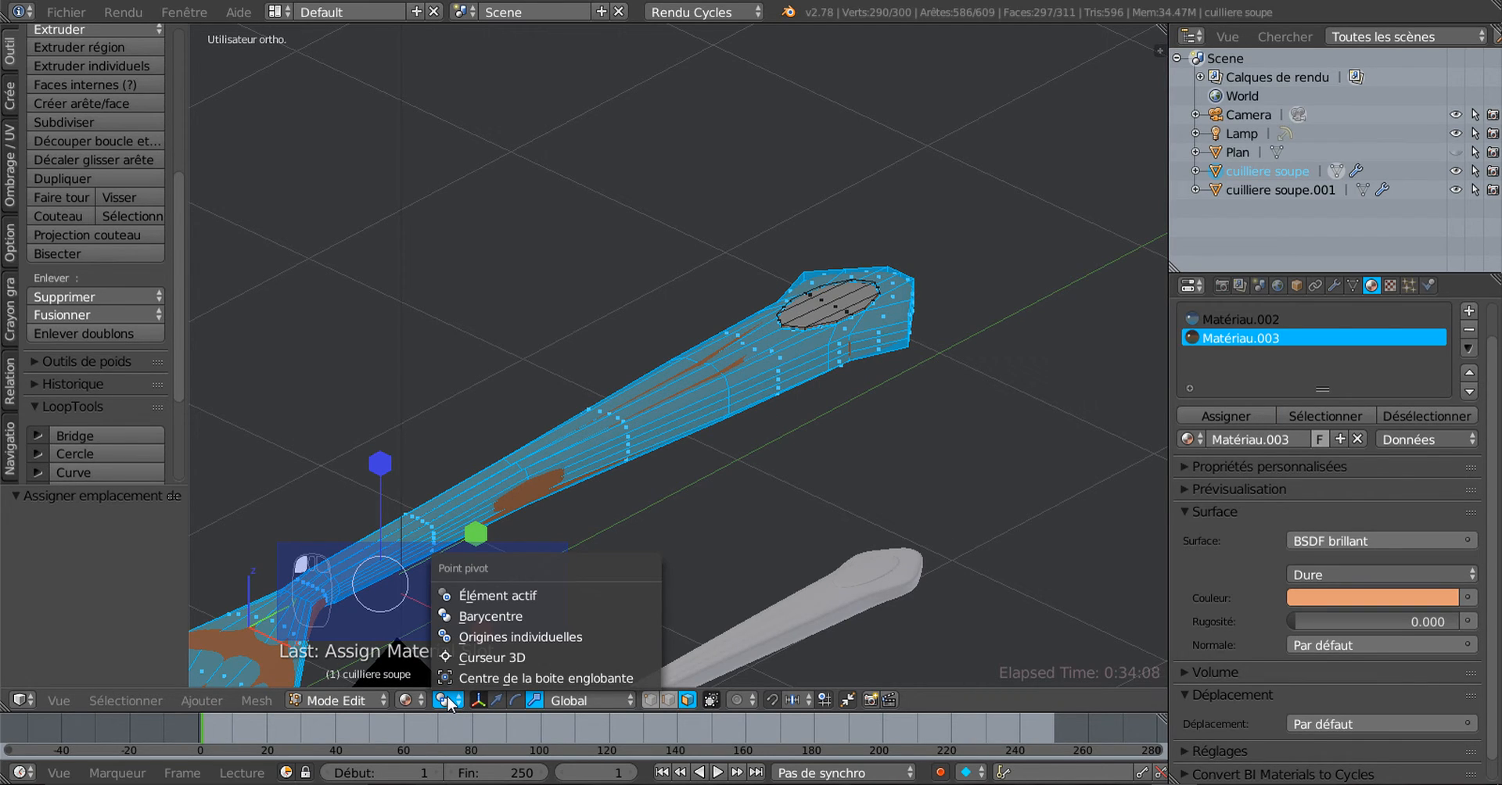
pyautogui.click(405, 701)
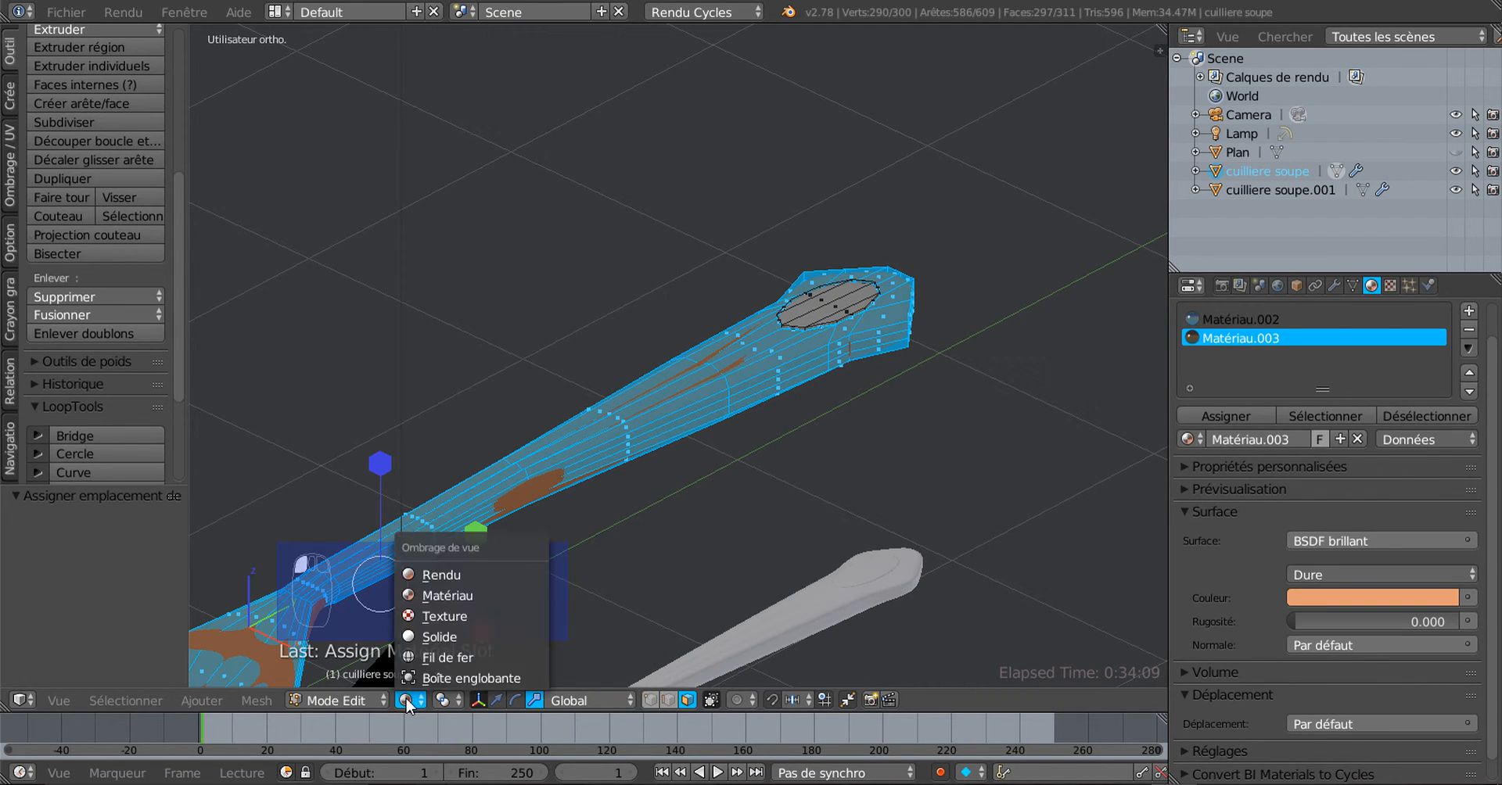
pyautogui.click(429, 576)
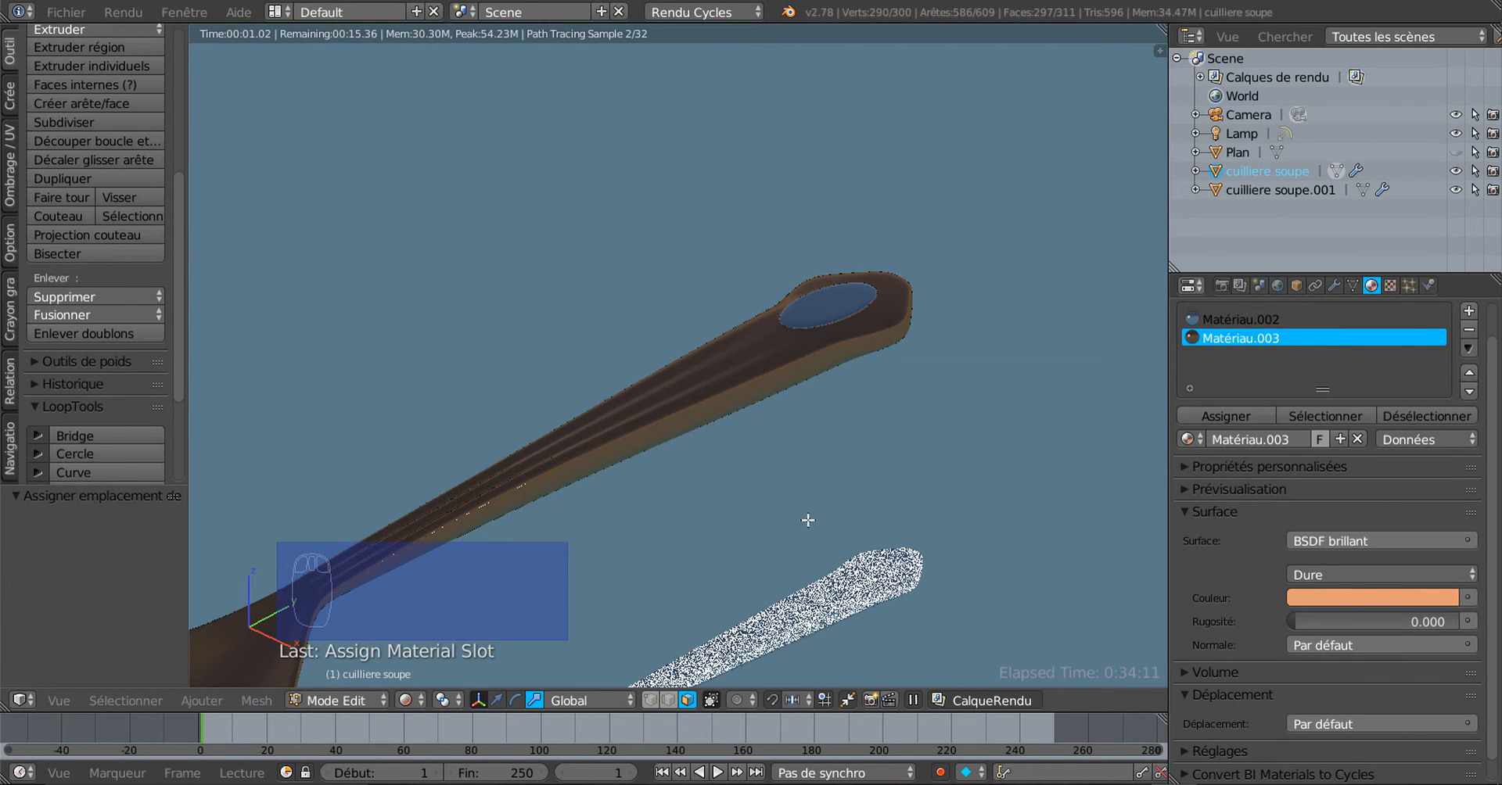
pyautogui.moveTo(814, 518); pyautogui.dragTo(780, 578, button='middle')
pyautogui.scroll(2, 697, 577)
pyautogui.scroll(4, 948, 504)
pyautogui.scroll(-4, 949, 505)
# Return to object mode and set the viewport shading to Matériau
pyautogui.press('Tab')
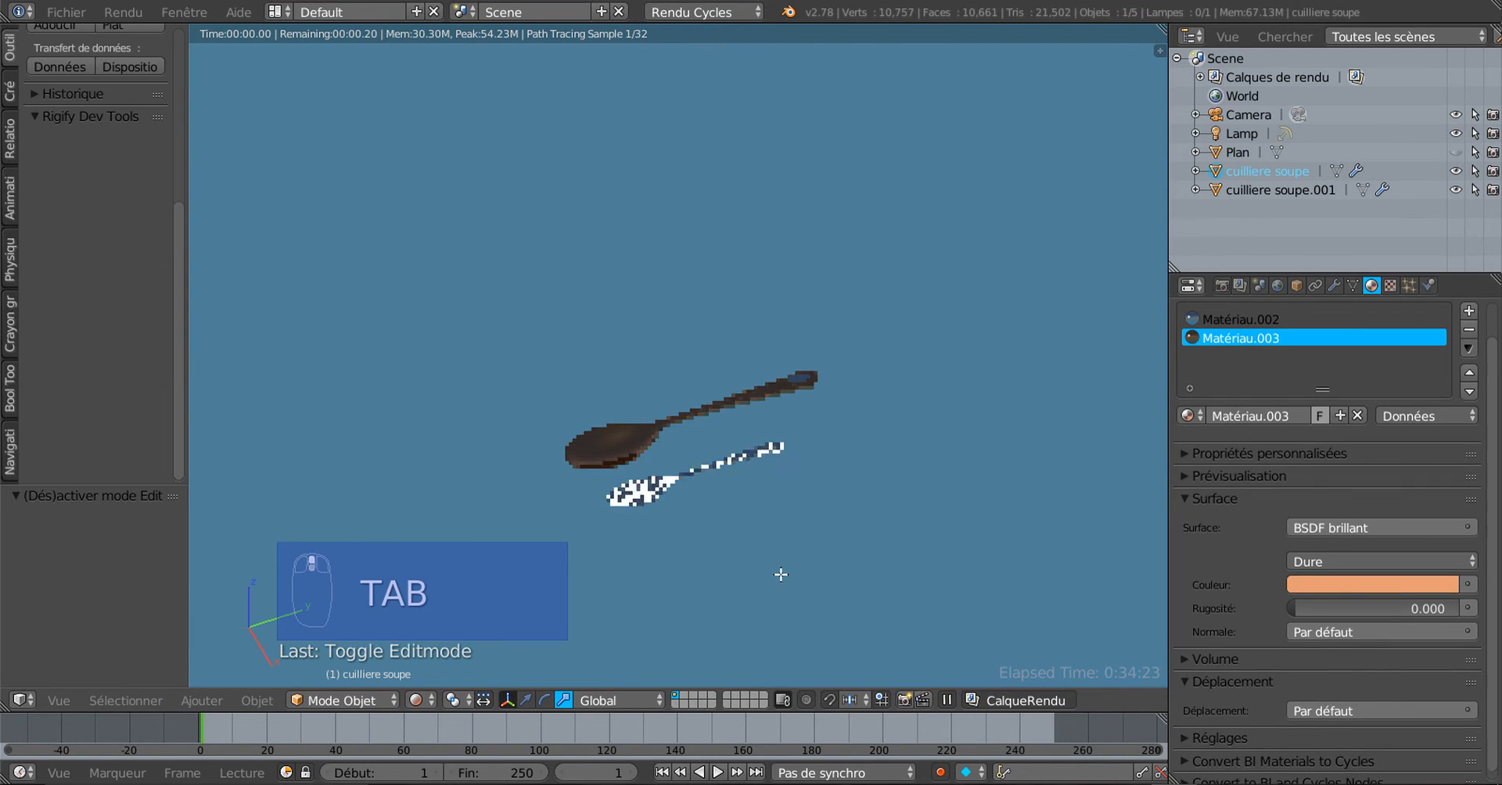
pyautogui.click(417, 700)
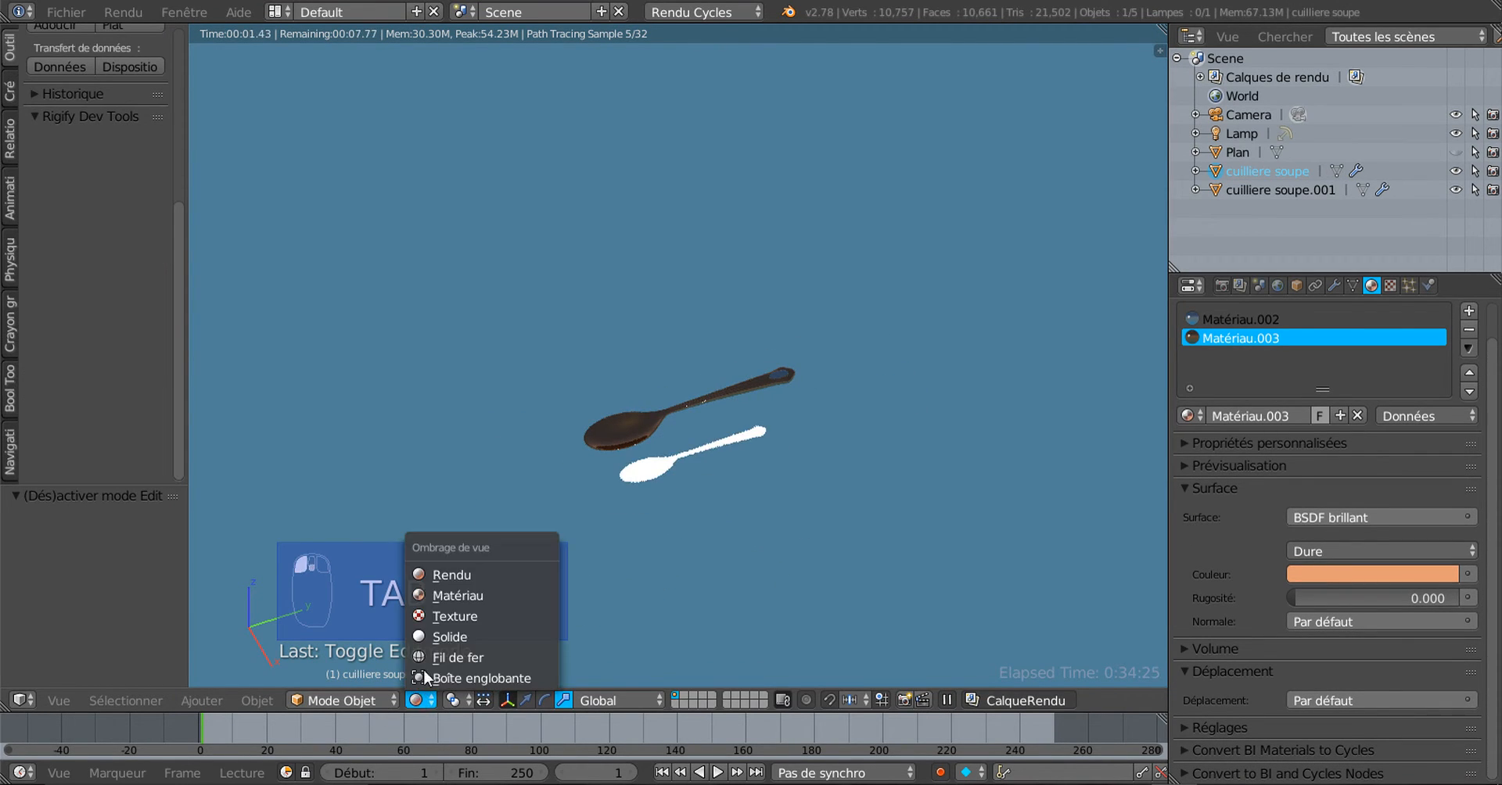
pyautogui.click(439, 595)
# Add a mesh plane to the scene
pyautogui.scroll(-3, 612, 566)
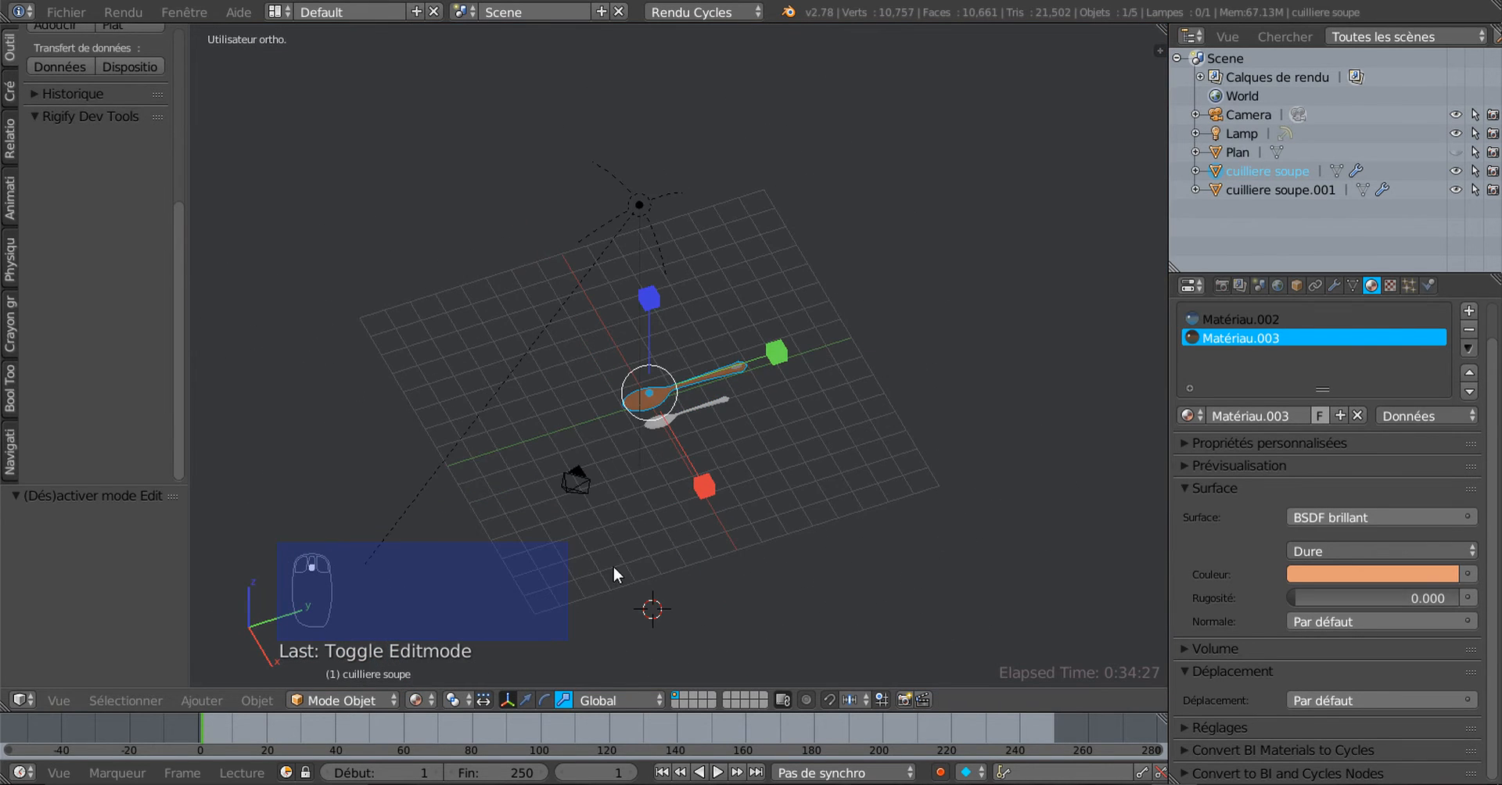
pyautogui.moveTo(612, 566)
pyautogui.mouseDown(button='middle')
pyautogui.moveTo(620, 469)
pyautogui.moveTo(635, 602)
pyautogui.mouseUp(button='middle')
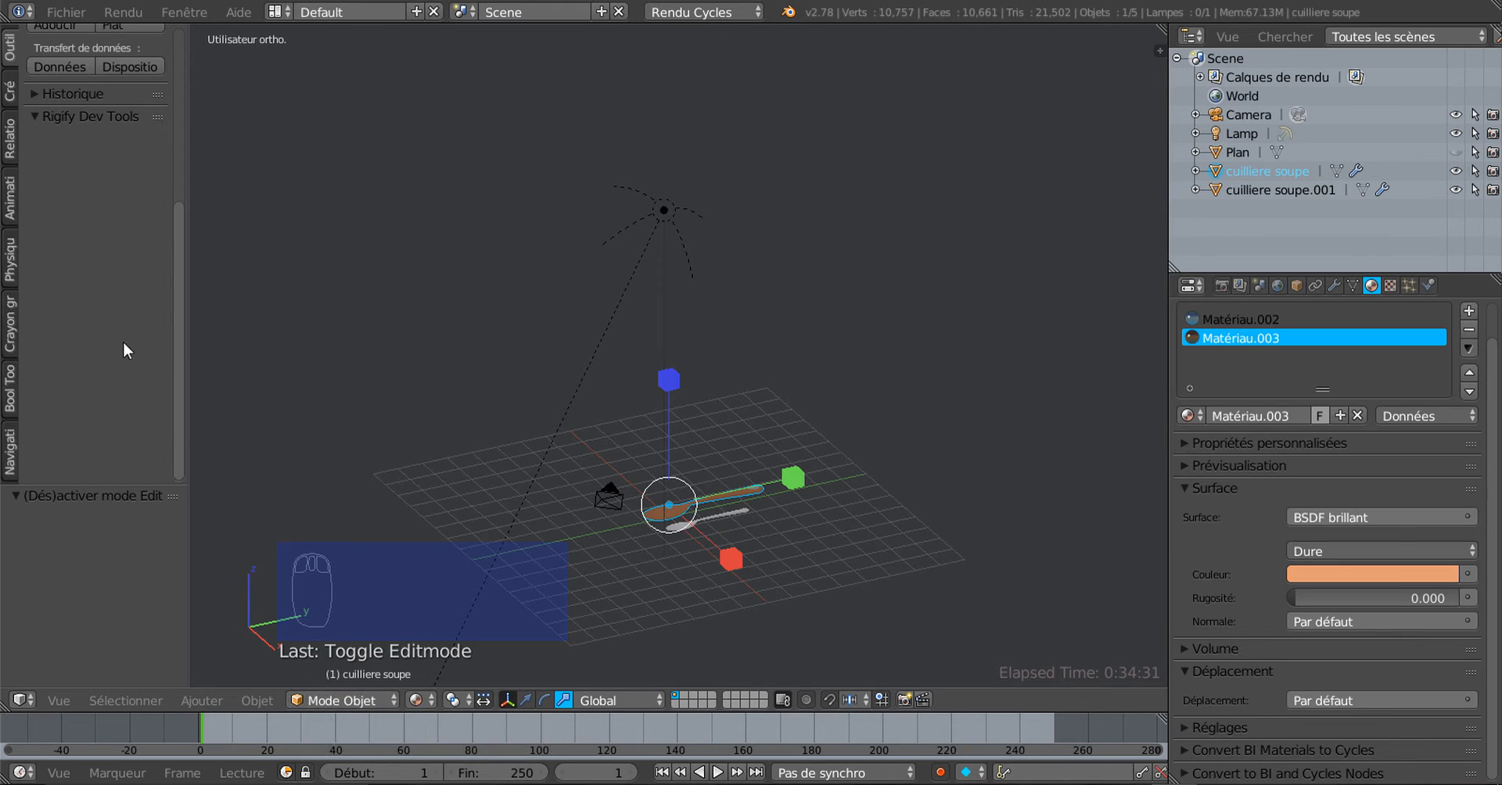
pyautogui.scroll(8, 8, 51)
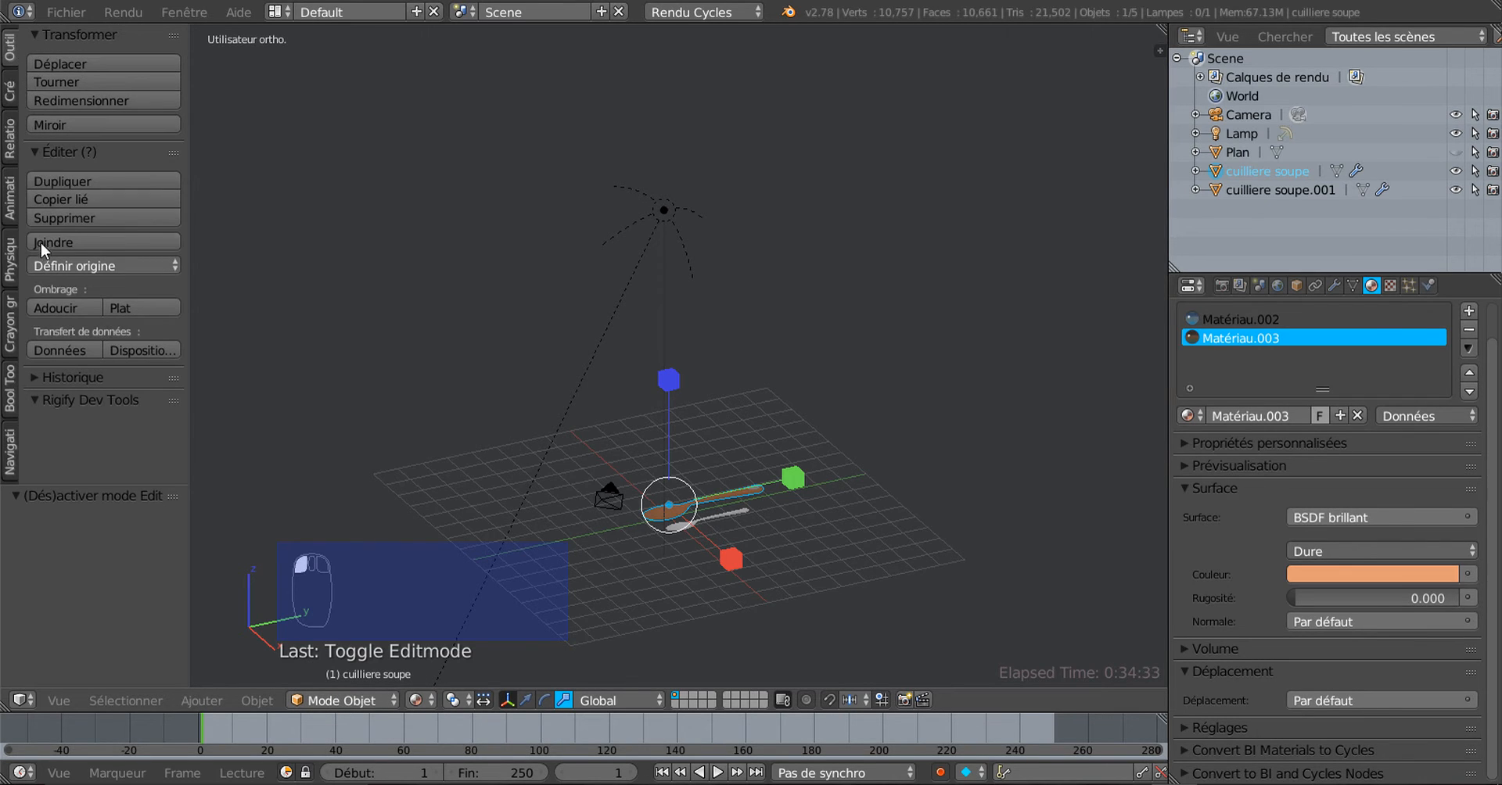
pyautogui.click(10, 89)
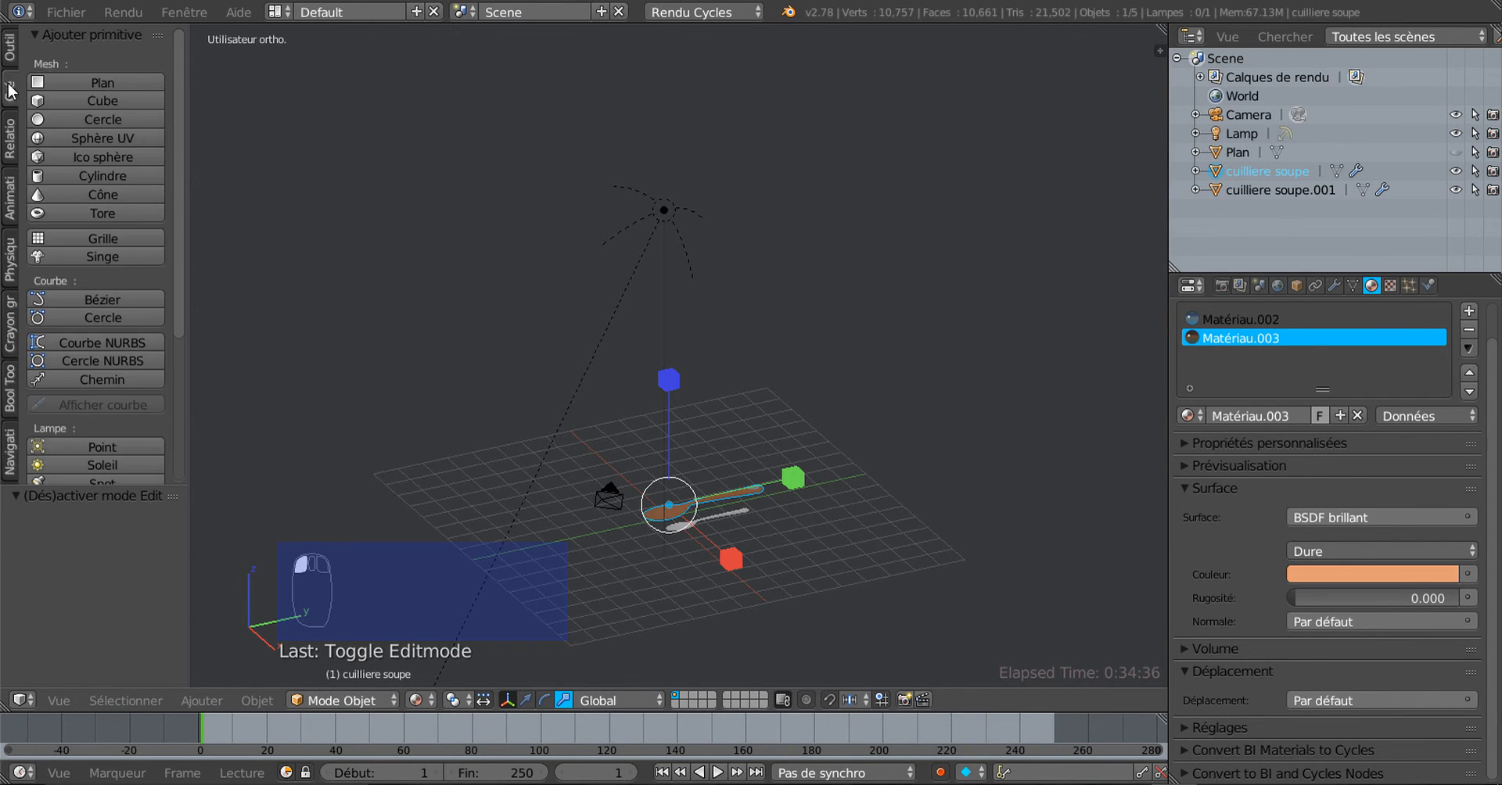
pyautogui.click(94, 86)
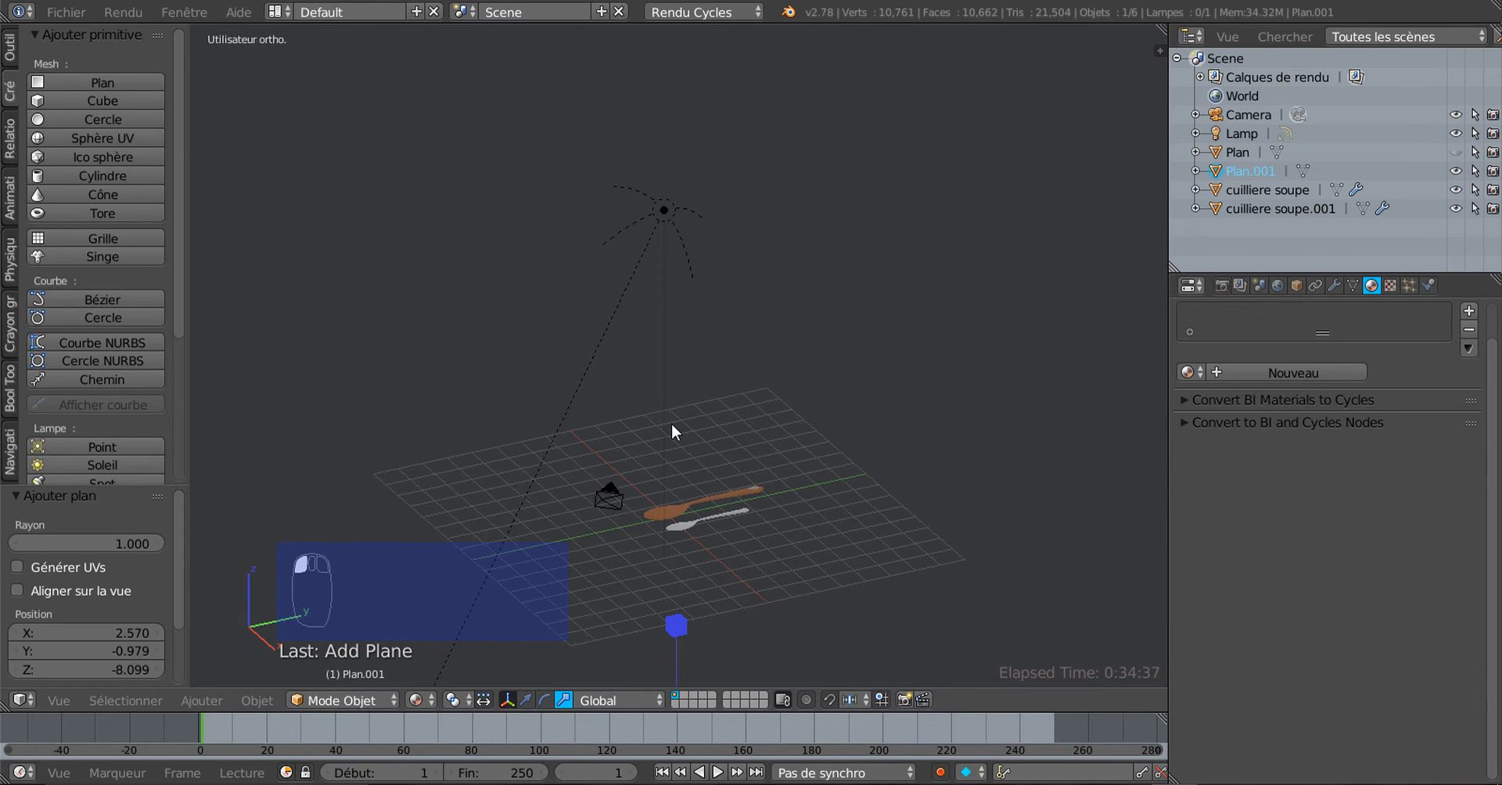
# Raise the new plane about 11.8 units along Z so it sits above the spoons
pyautogui.scroll(-3, 747, 501)
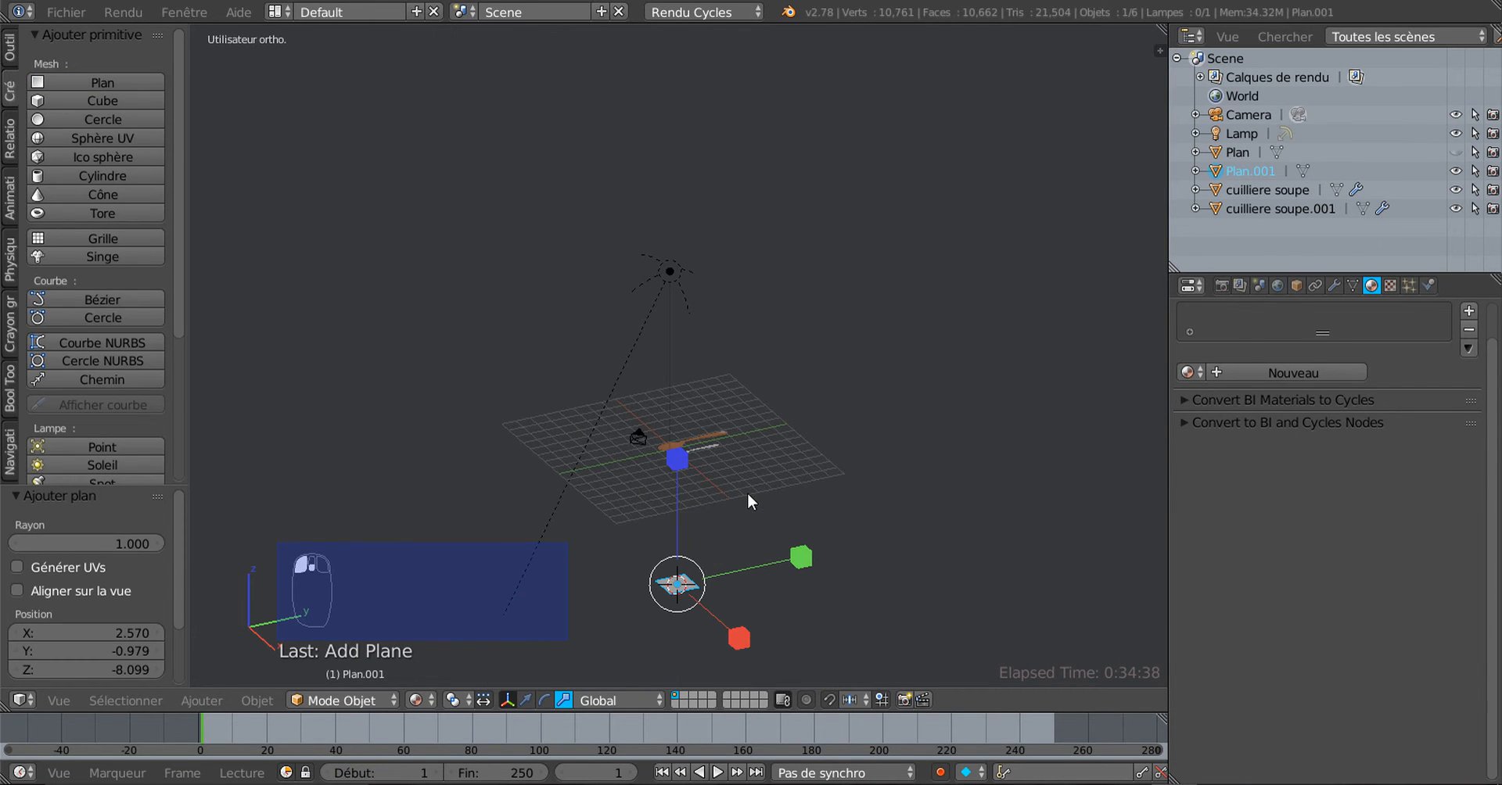
pyautogui.click(526, 700)
pyautogui.moveTo(681, 474); pyautogui.dragTo(679, 308)
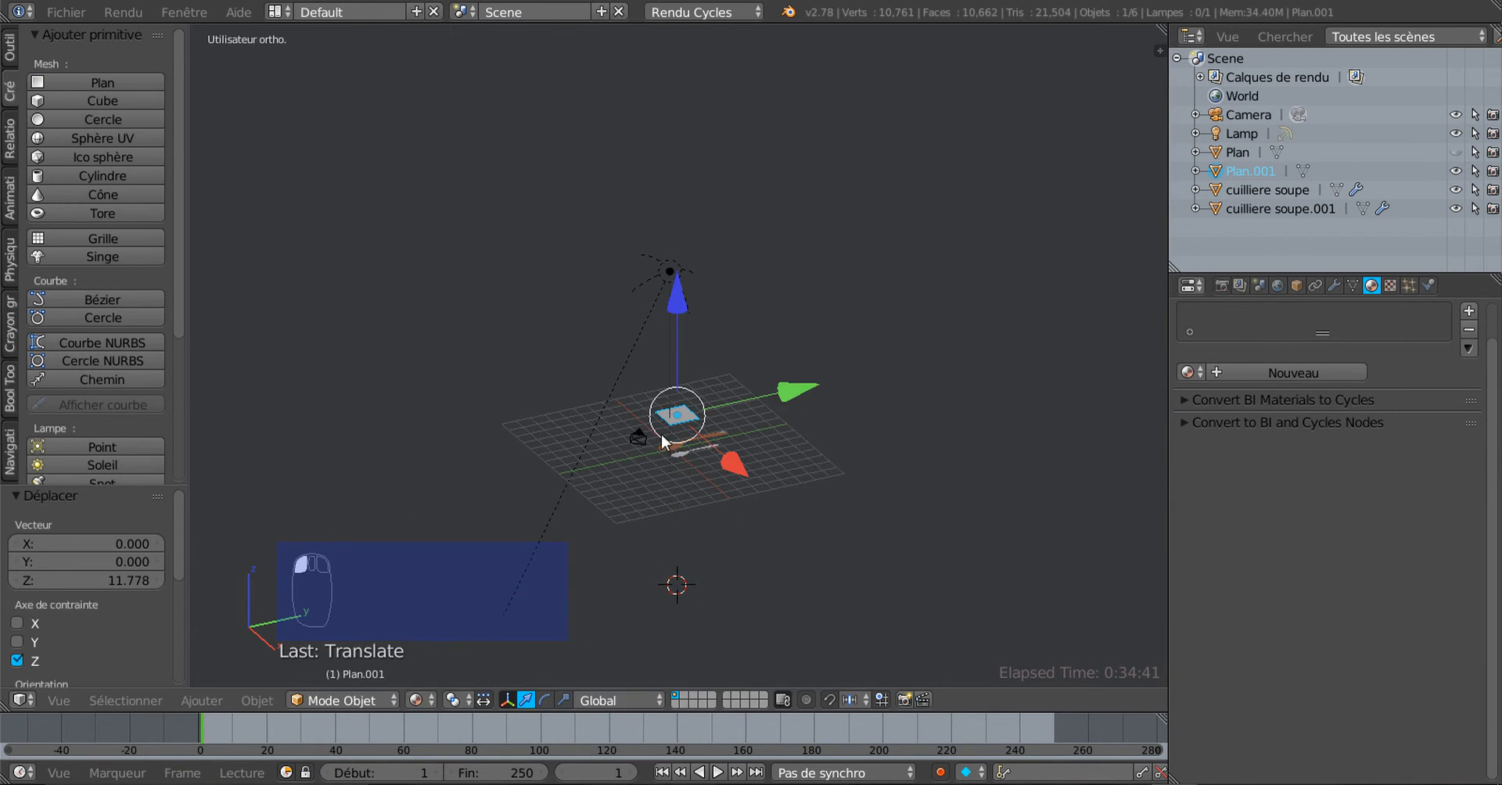
# Scale the plane up by a factor of about 3 and raise it about 1.4 units along Z
pyautogui.moveTo(660, 434); pyautogui.dragTo(657, 493, button='middle')
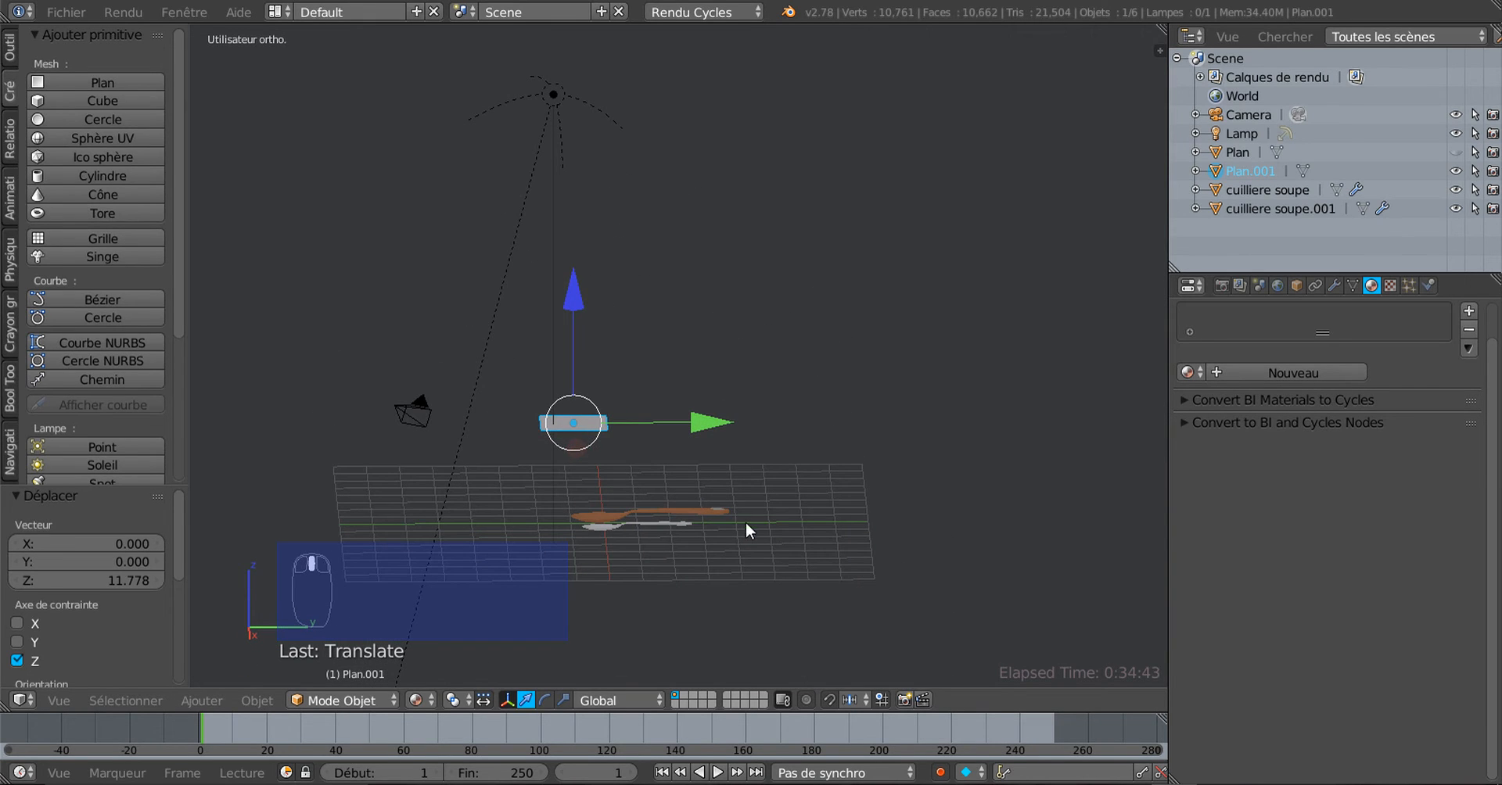
pyautogui.press('s')
pyautogui.click(1047, 644)
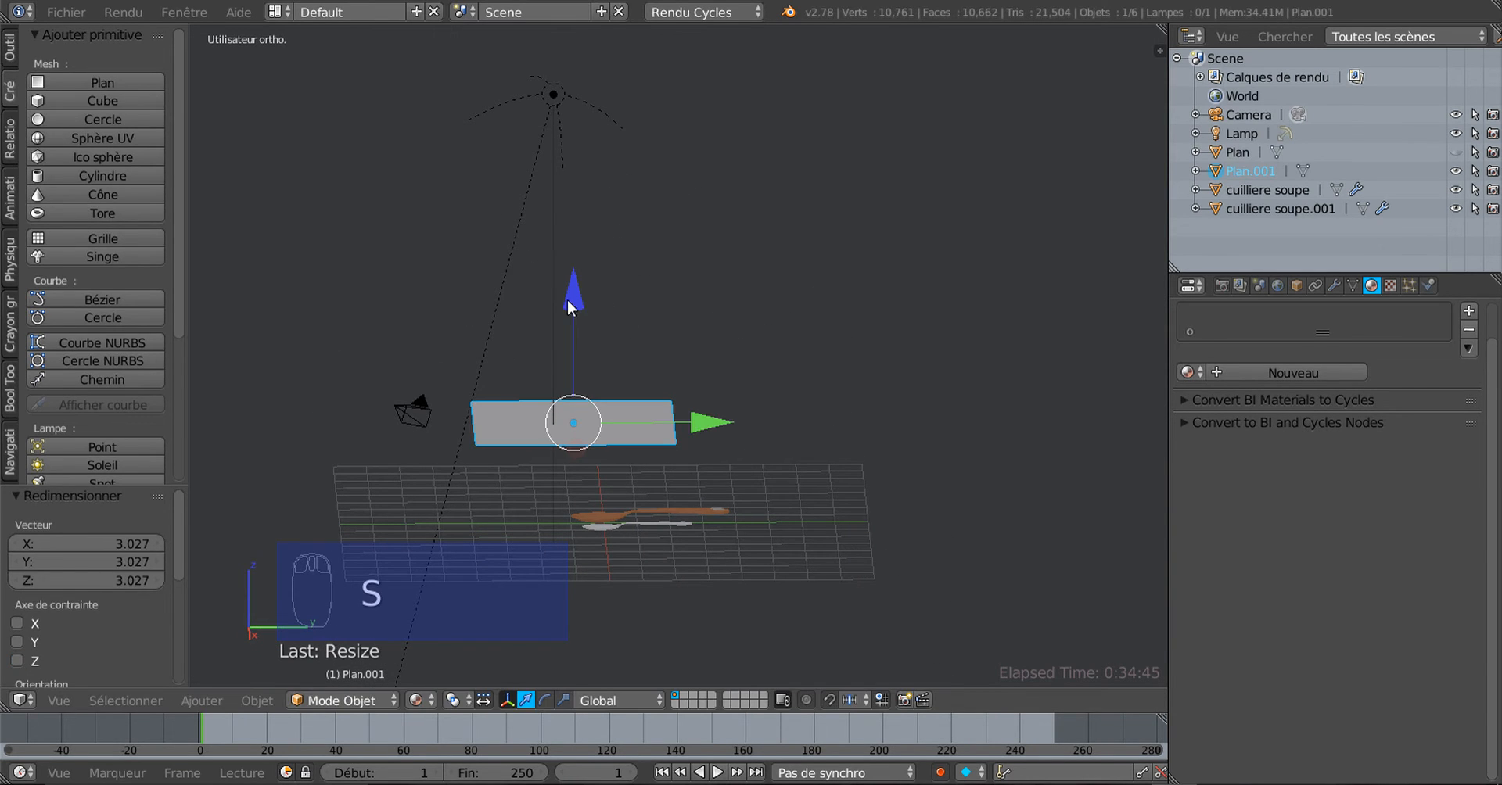
pyautogui.moveTo(568, 302); pyautogui.dragTo(570, 251)
# Delete the Hémi lamp above the plane
pyautogui.moveTo(570, 250); pyautogui.dragTo(828, 291, button='middle')
pyautogui.rightClick(766, 72)
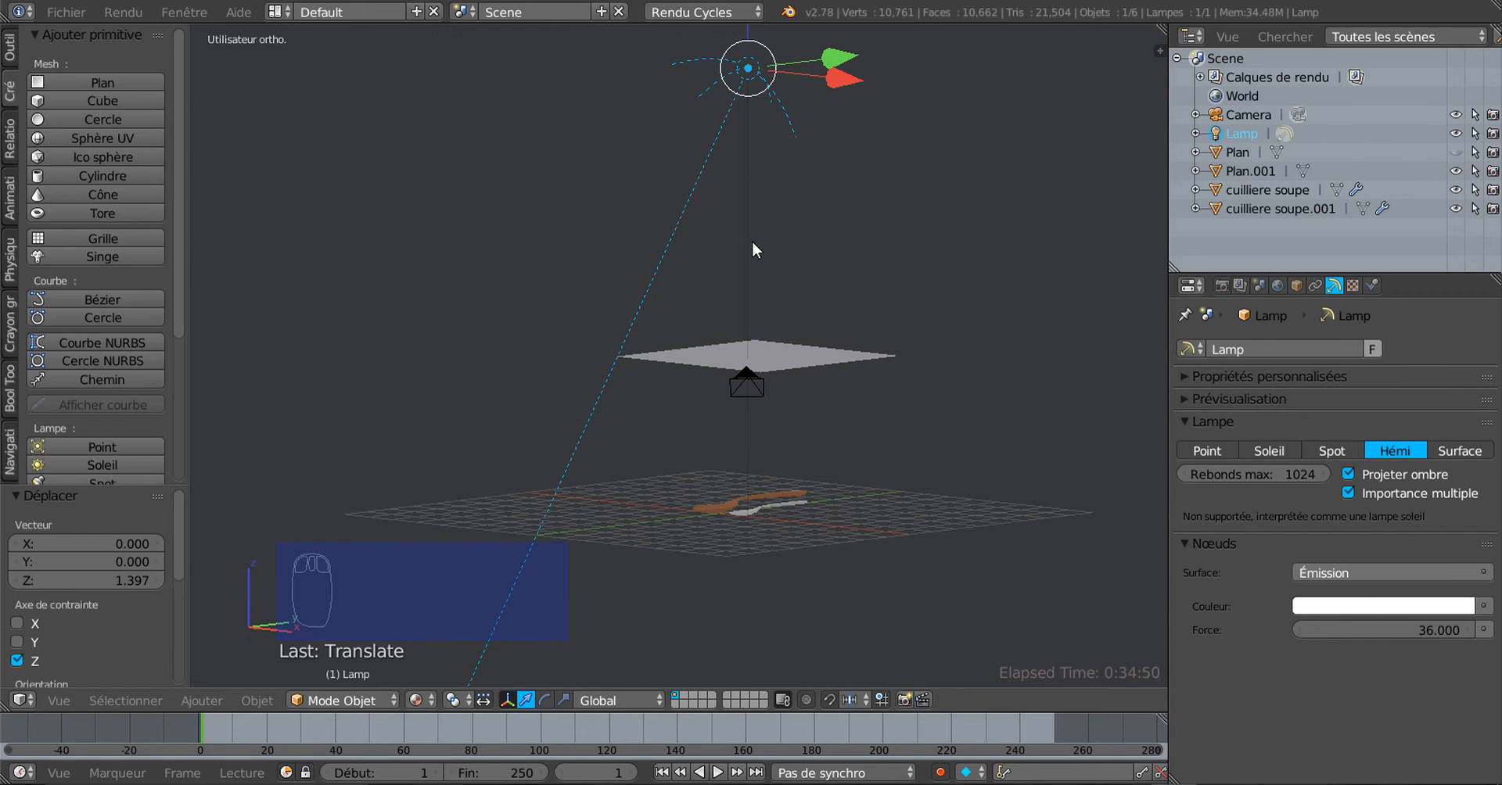
pyautogui.press('x')
pyautogui.click(716, 244)
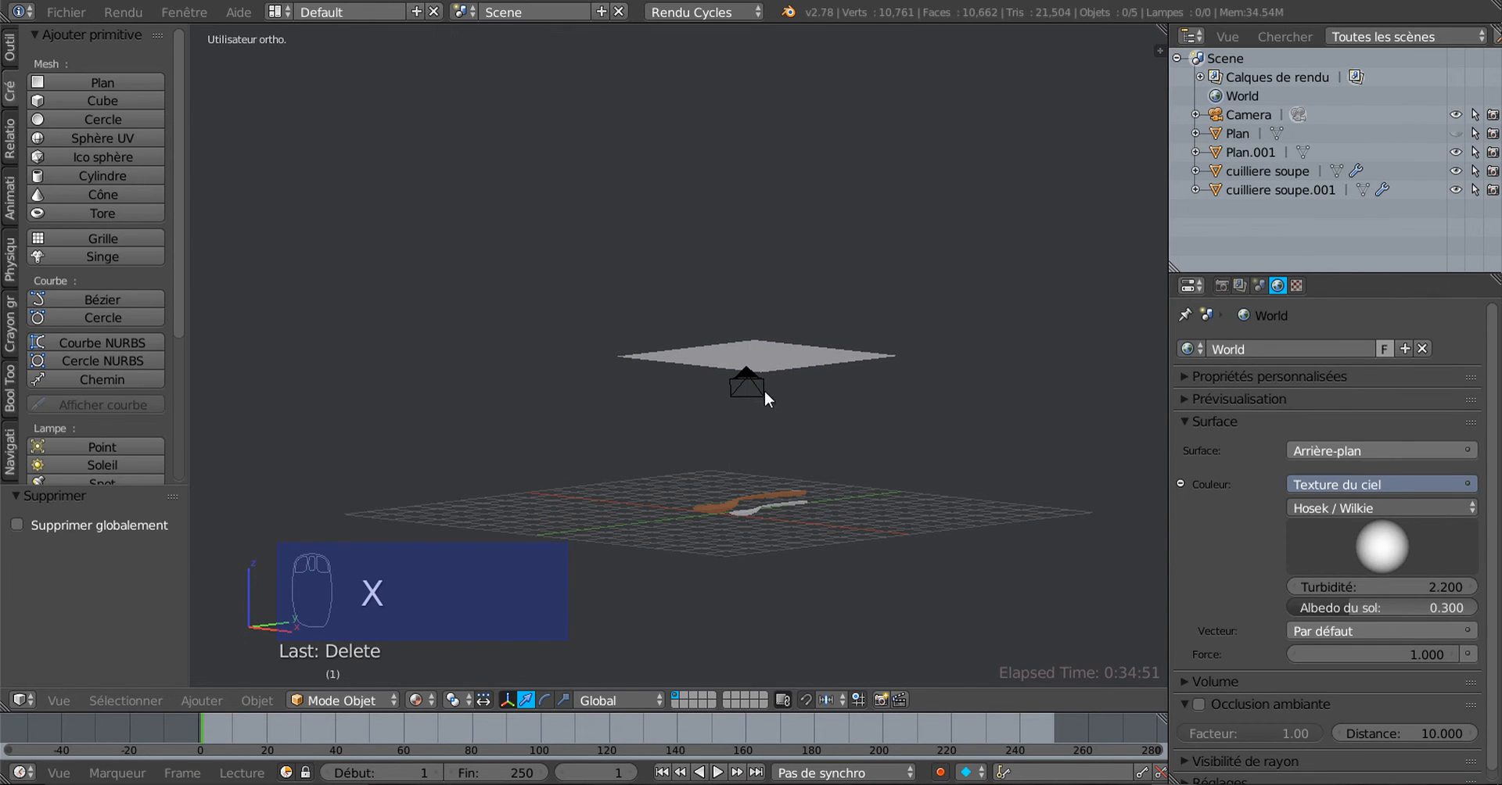
# Select the overhead plane and raise it about another 1.8 units along Z
pyautogui.moveTo(763, 391); pyautogui.dragTo(740, 422, button='middle')
pyautogui.rightClick(740, 422)
pyautogui.moveTo(720, 476); pyautogui.dragTo(702, 313, button='middle')
pyautogui.moveTo(713, 223); pyautogui.dragTo(708, 251)
pyautogui.moveTo(708, 251); pyautogui.dragTo(906, 396, button='middle')
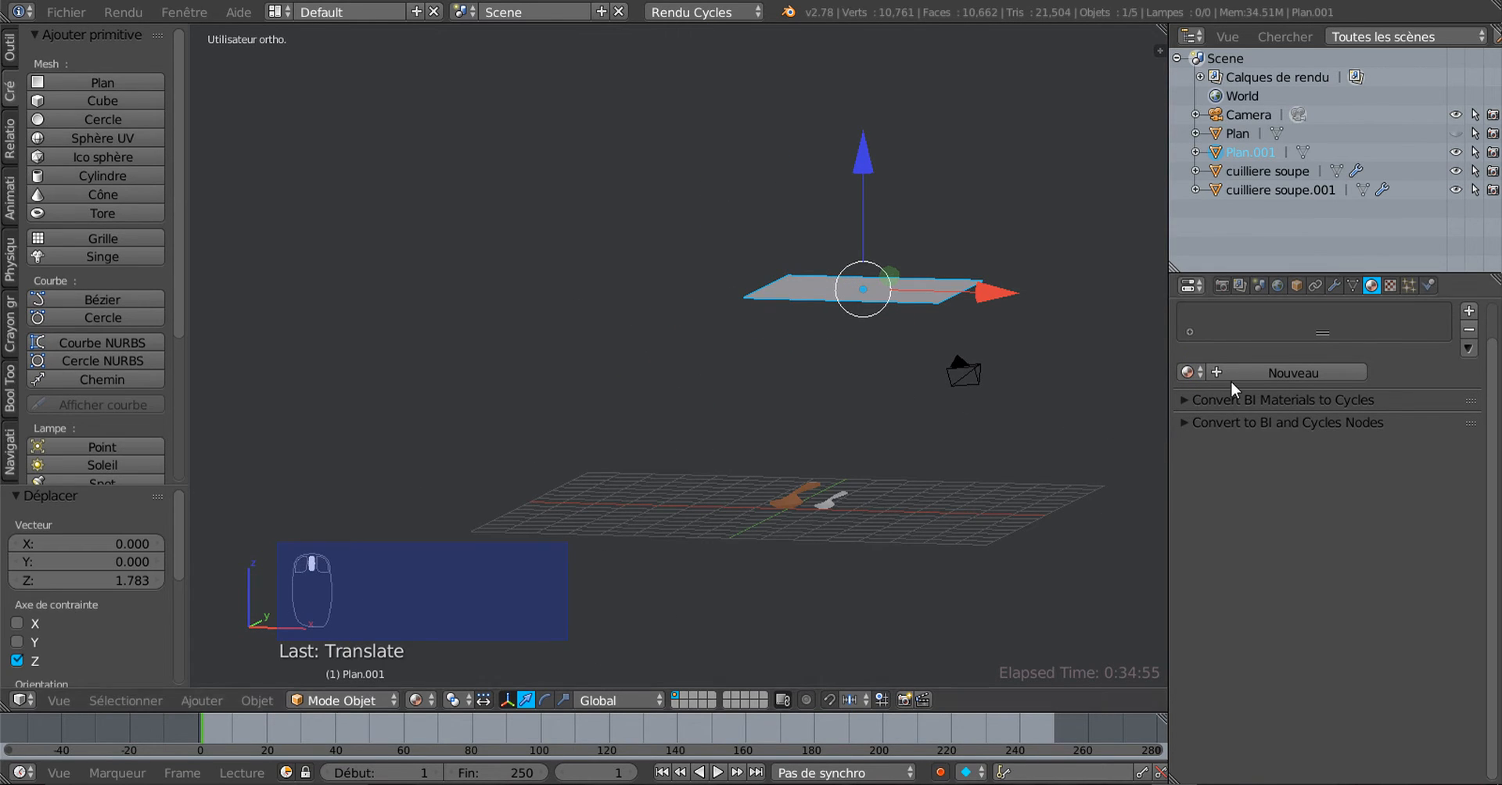
pyautogui.moveTo(832, 433); pyautogui.dragTo(874, 426, button='middle')
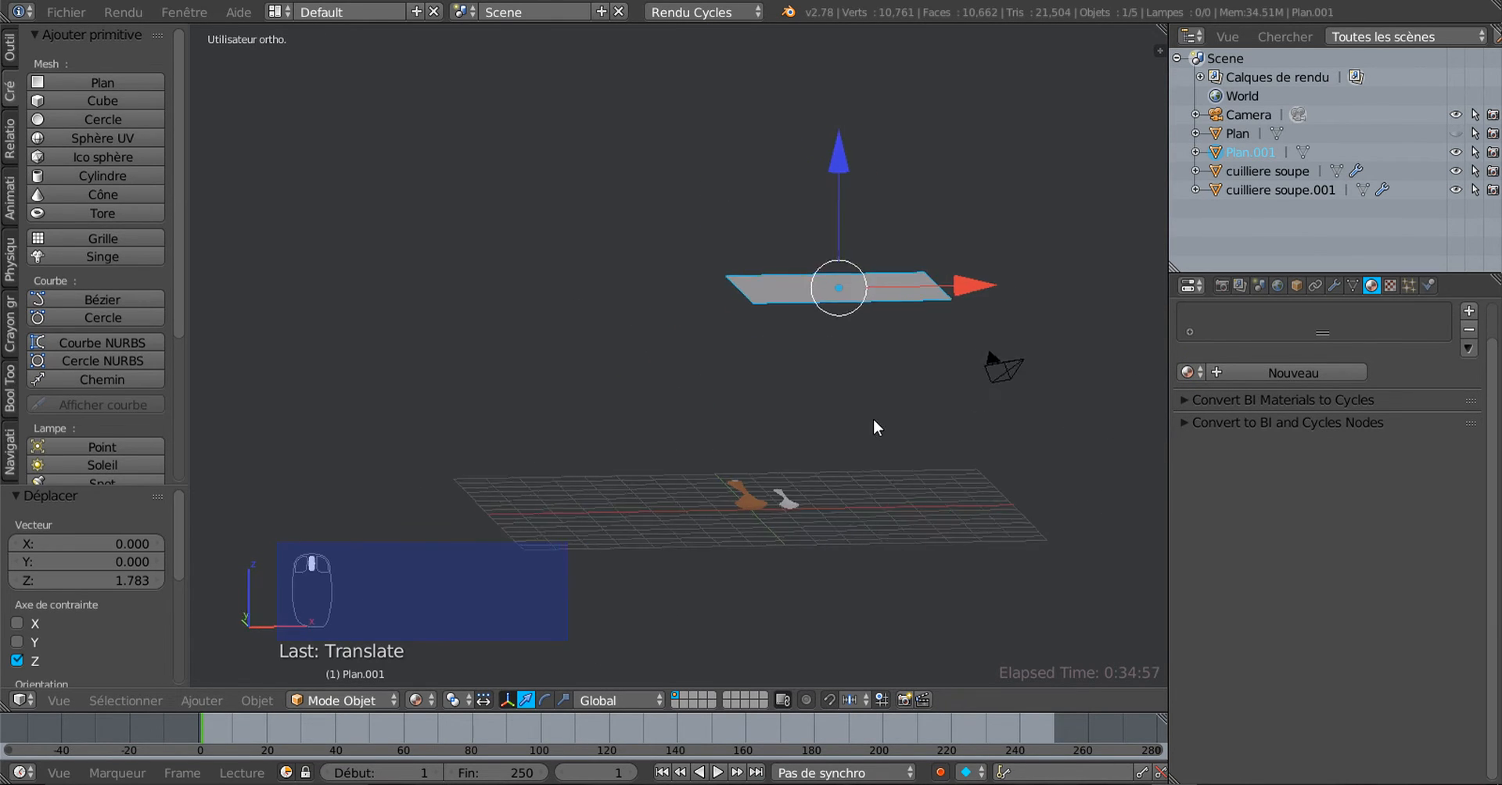
# Give the overhead plane a new material with an Emission surface of strength 2.8, with the material preview expanded
pyautogui.click(1258, 369)
pyautogui.click(1360, 476)
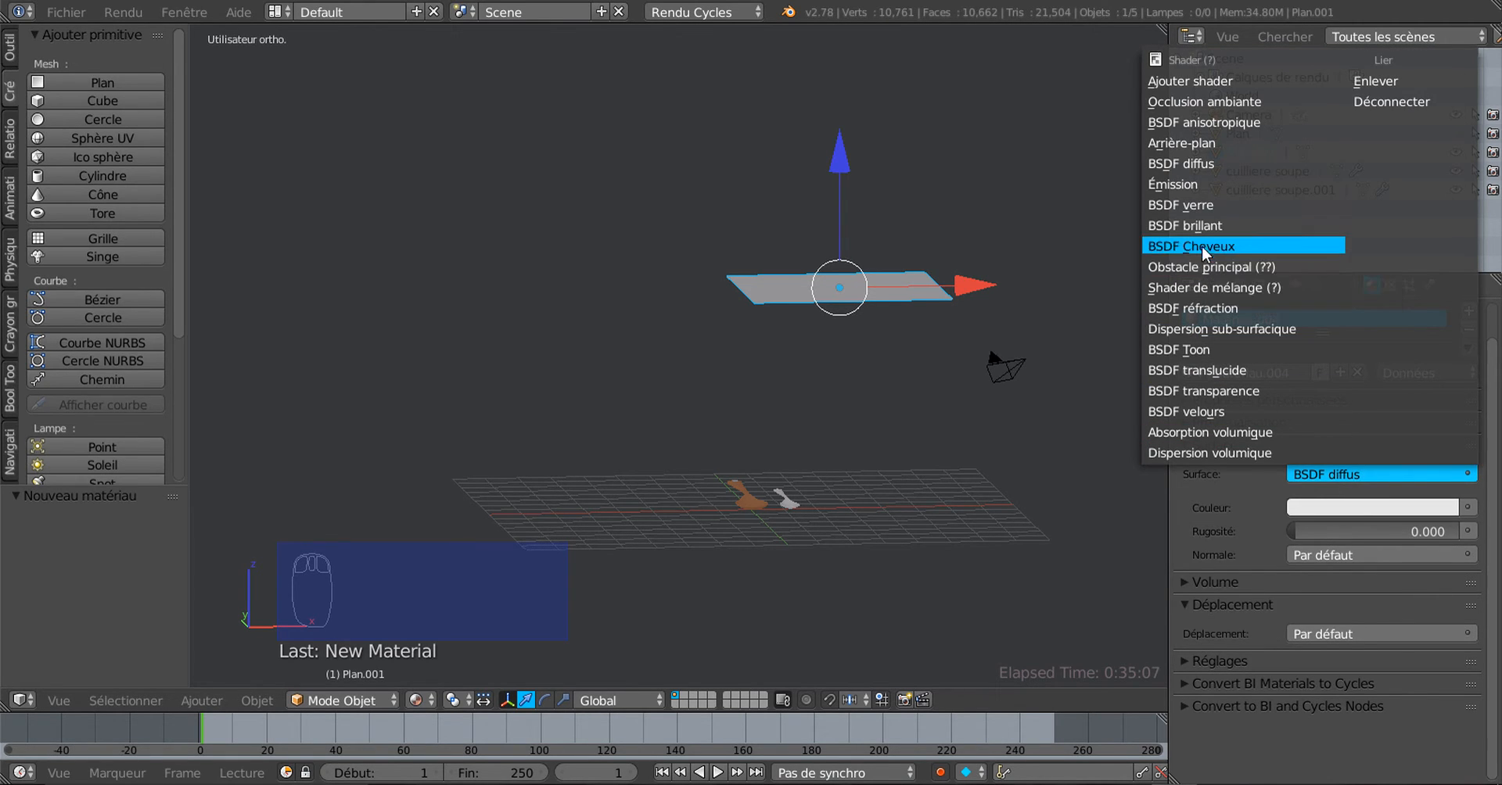
pyautogui.click(1176, 184)
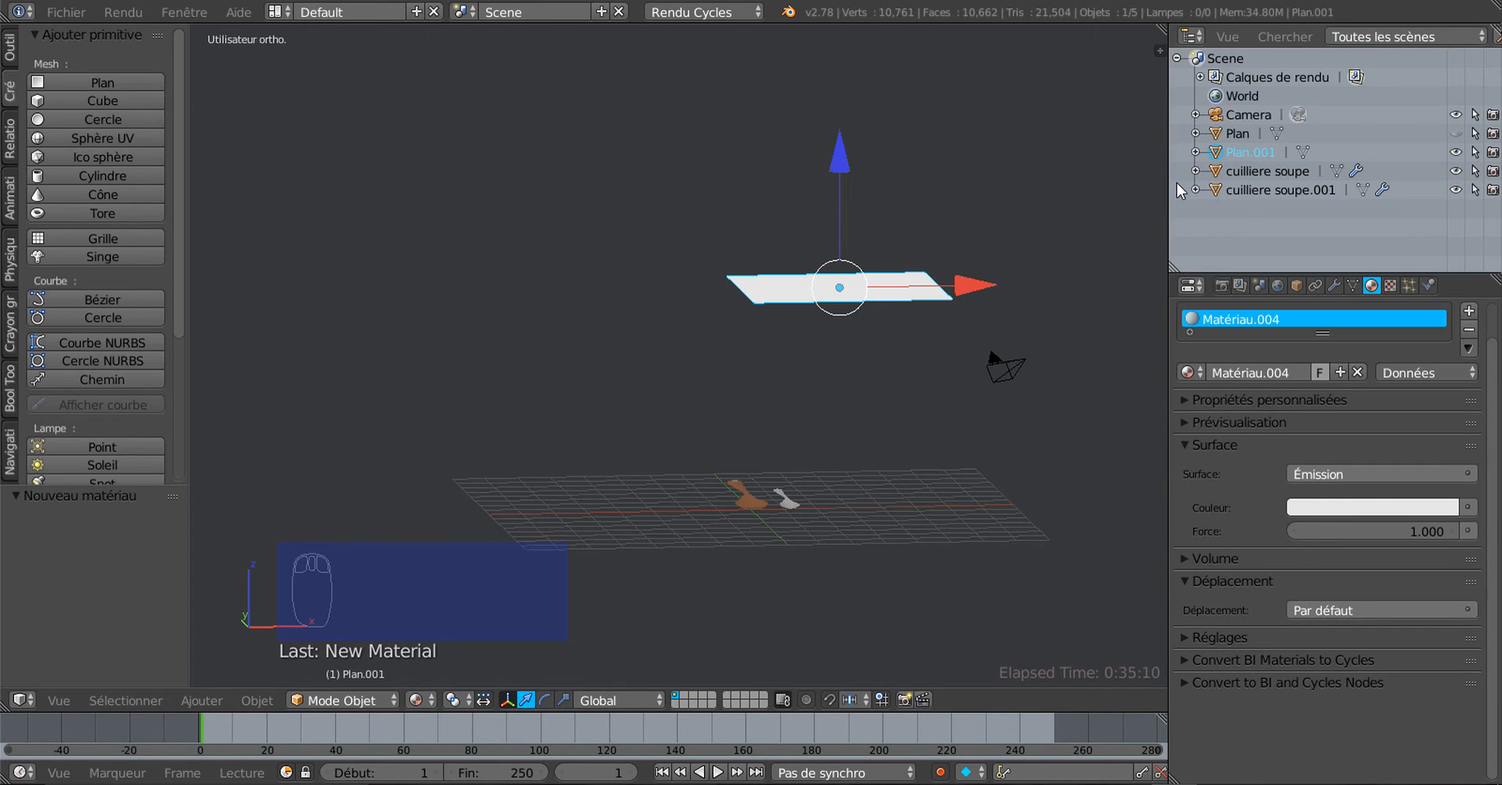
pyautogui.click(1186, 422)
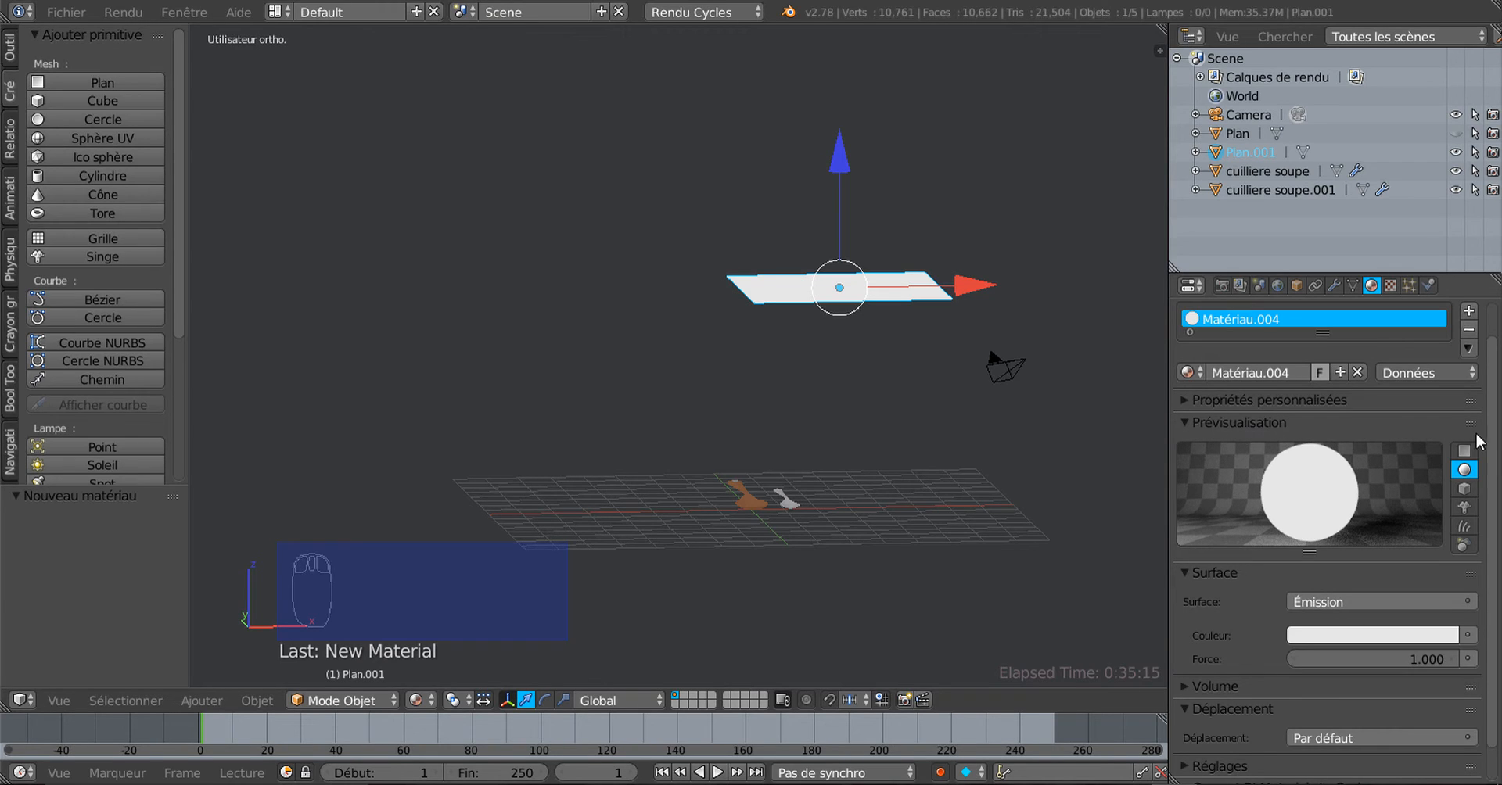
pyautogui.scroll(-2, 1492, 491)
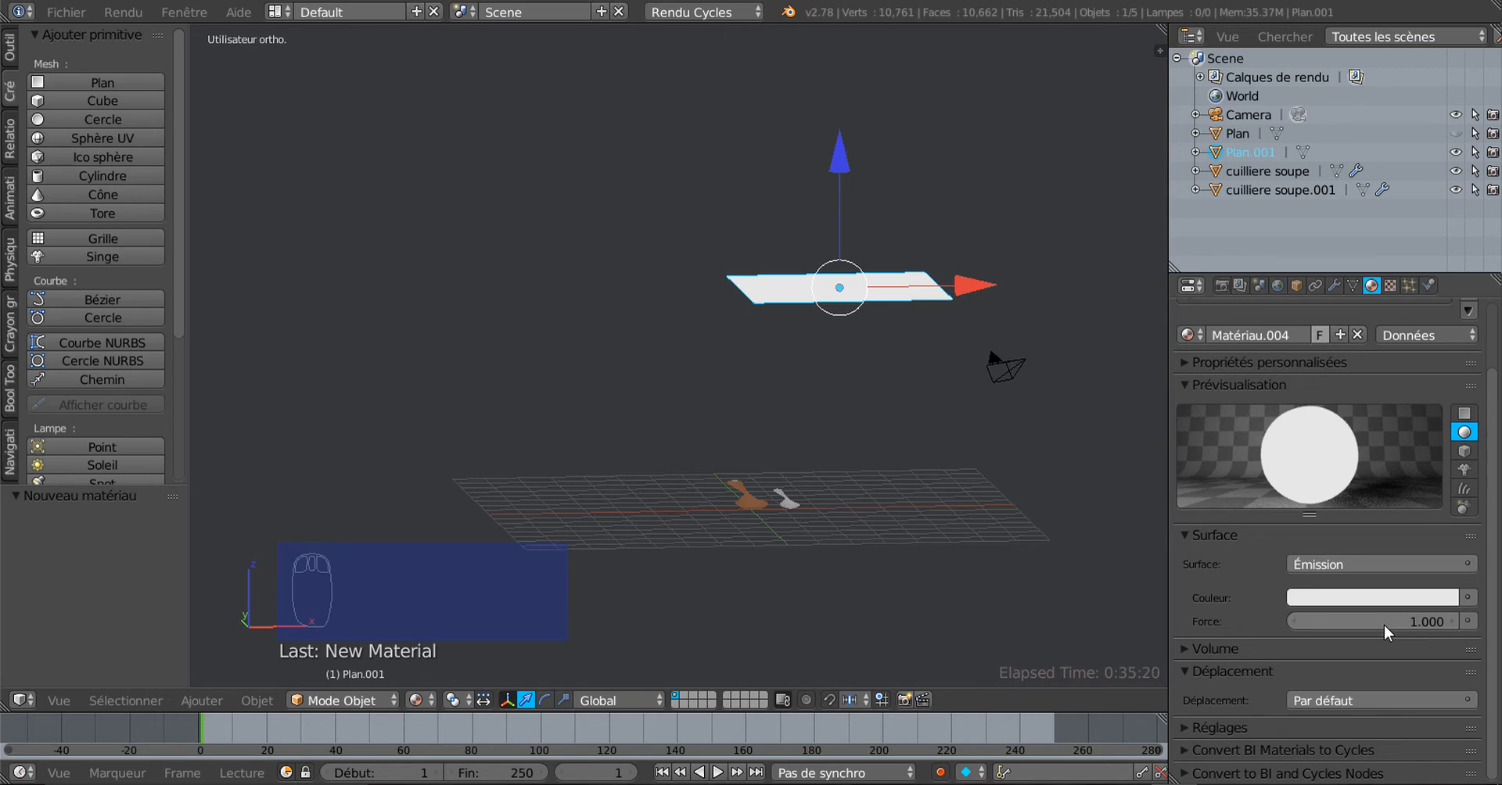
pyautogui.moveTo(1383, 624)
pyautogui.mouseDown()
pyautogui.moveTo(1447, 625)
pyautogui.moveTo(1380, 621)
pyautogui.mouseUp()
# Switch the viewport to rendered shading and examine how the emissive plane lights the spoons
pyautogui.moveTo(893, 514)
pyautogui.mouseDown(button='middle')
pyautogui.moveTo(899, 570)
pyautogui.moveTo(835, 562)
pyautogui.mouseUp(button='middle')
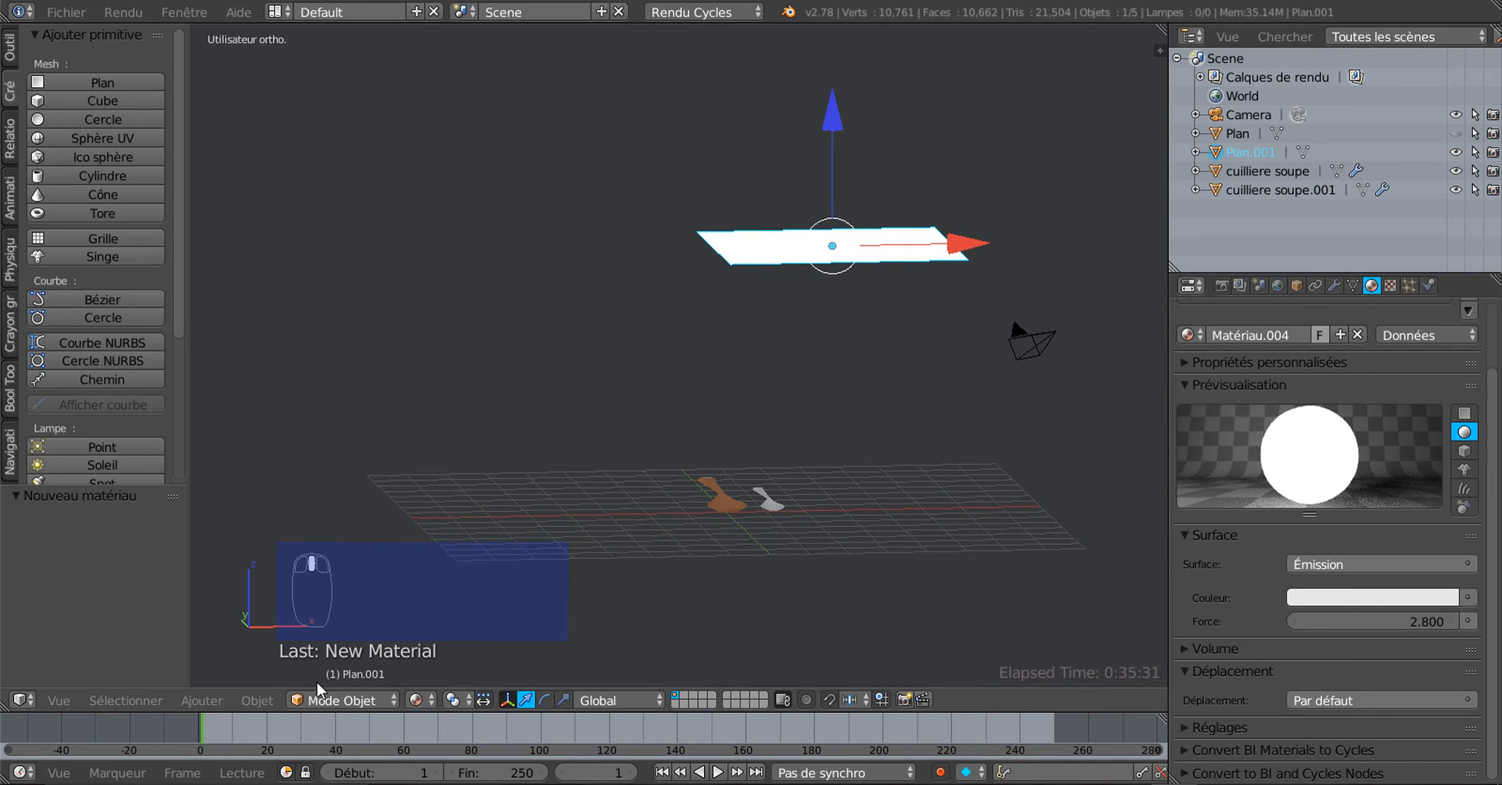
pyautogui.click(415, 700)
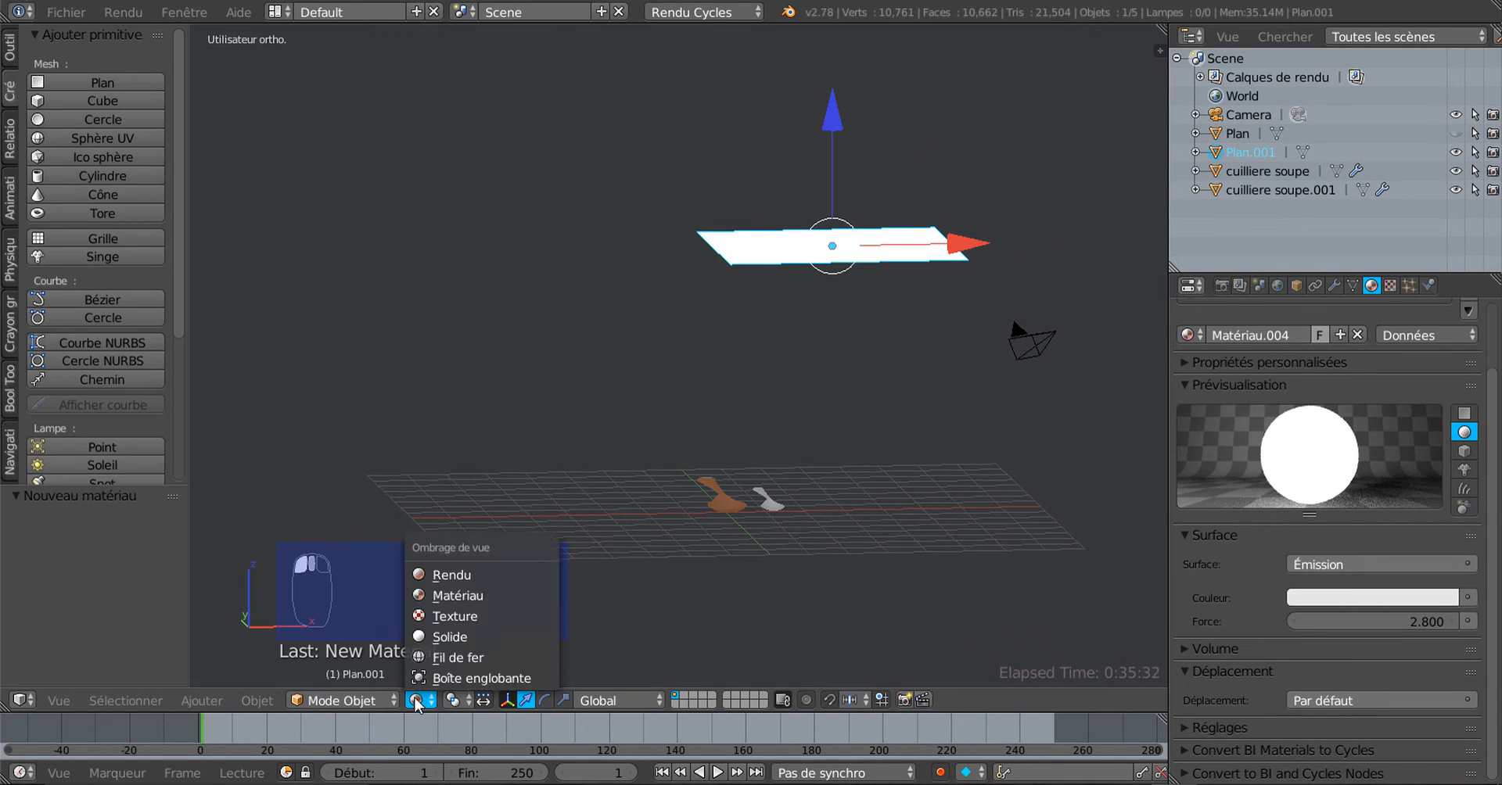
pyautogui.click(437, 580)
pyautogui.moveTo(712, 604)
pyautogui.mouseDown(button='middle')
pyautogui.moveTo(750, 614)
pyautogui.moveTo(607, 634)
pyautogui.moveTo(679, 629)
pyautogui.moveTo(715, 434)
pyautogui.moveTo(726, 565)
pyautogui.moveTo(772, 434)
pyautogui.moveTo(815, 485)
pyautogui.moveTo(953, 486)
pyautogui.moveTo(843, 500)
pyautogui.moveTo(856, 501)
pyautogui.moveTo(610, 493)
pyautogui.moveTo(562, 458)
pyautogui.moveTo(676, 491)
pyautogui.moveTo(620, 460)
pyautogui.mouseUp(button='middle')
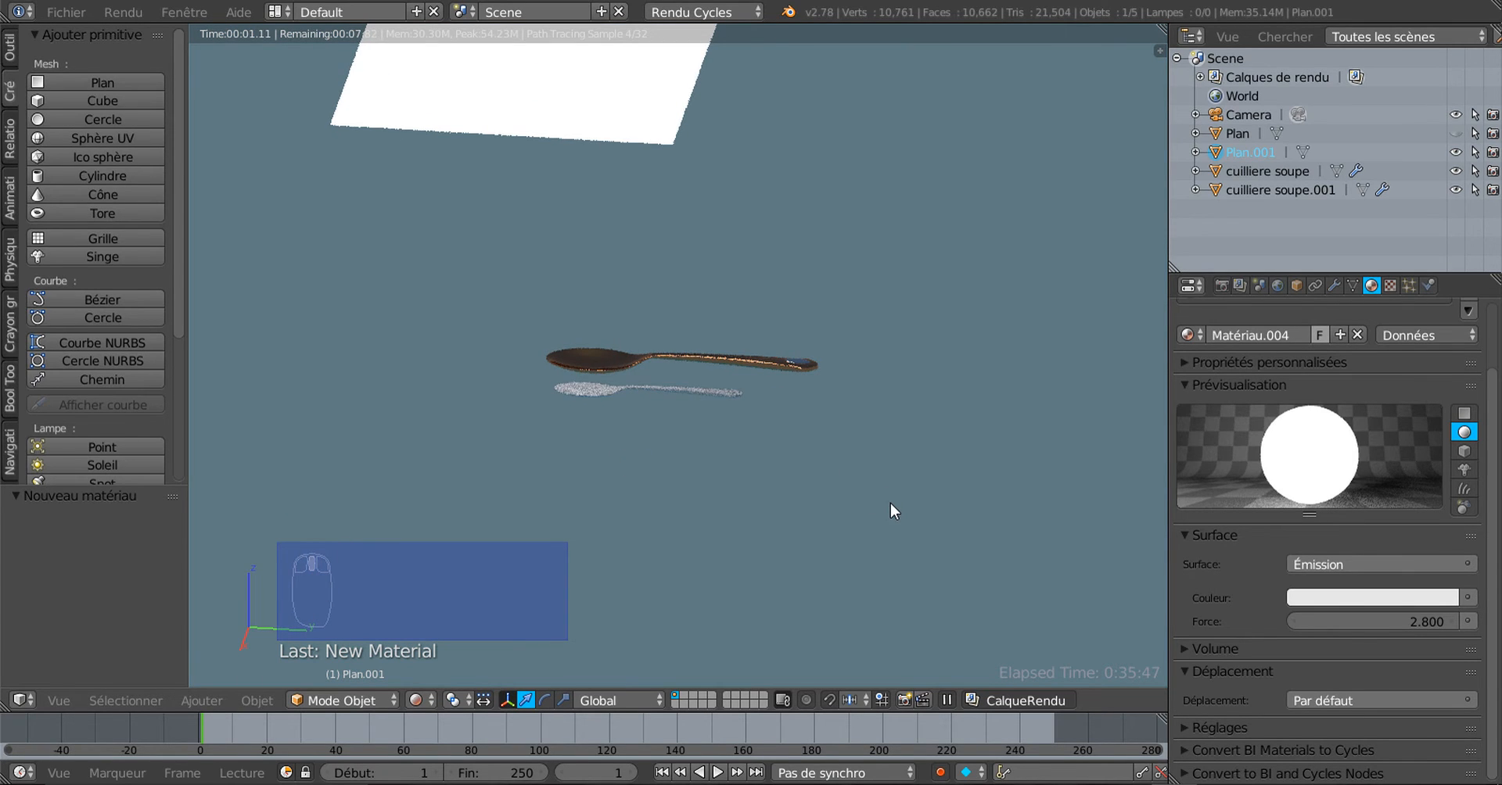
# Return to Material shading in top view and narrow the emissive plane along X to a scale factor of about 0.21
pyautogui.press('KP_7')
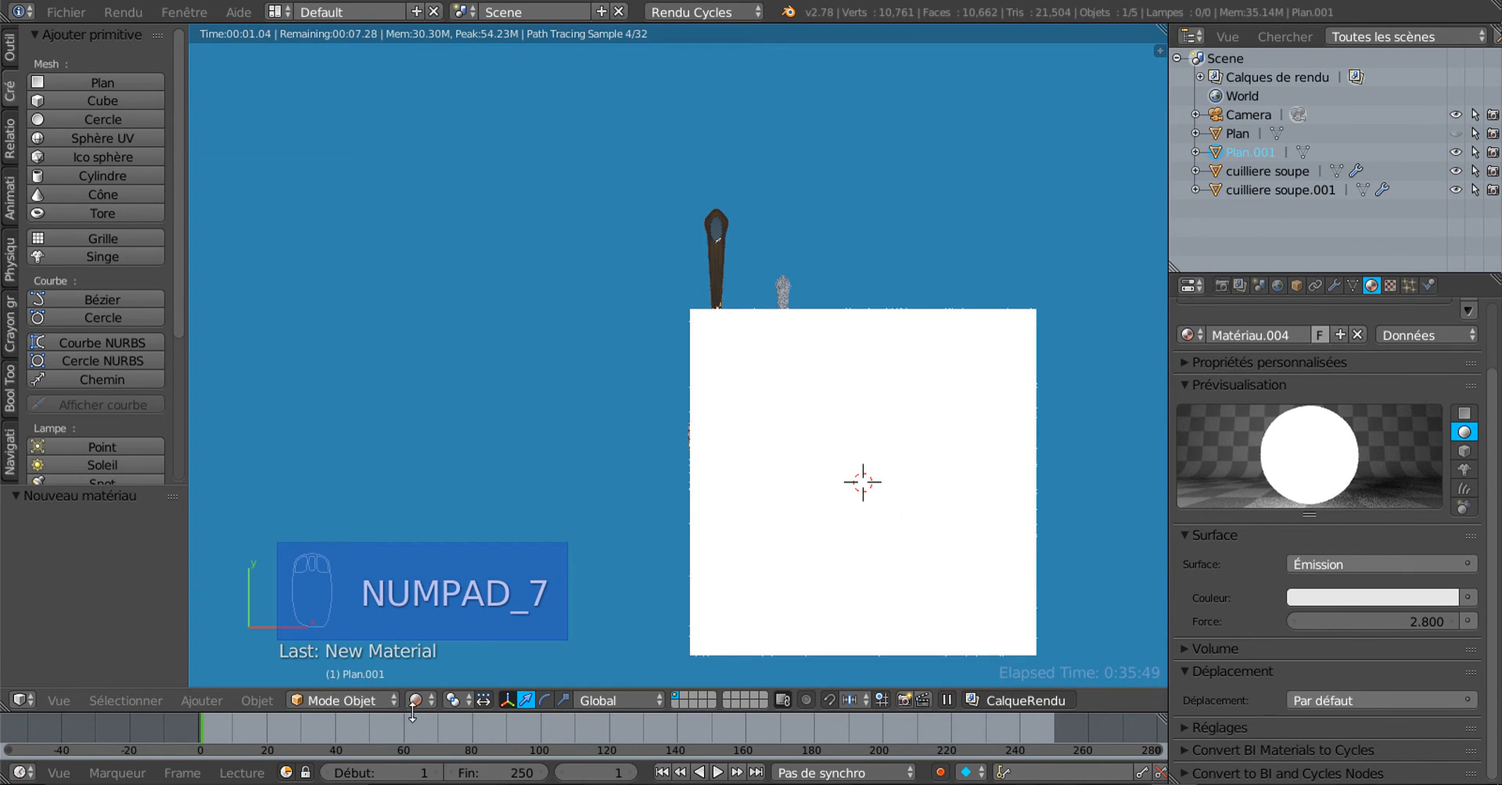
pyautogui.click(565, 699)
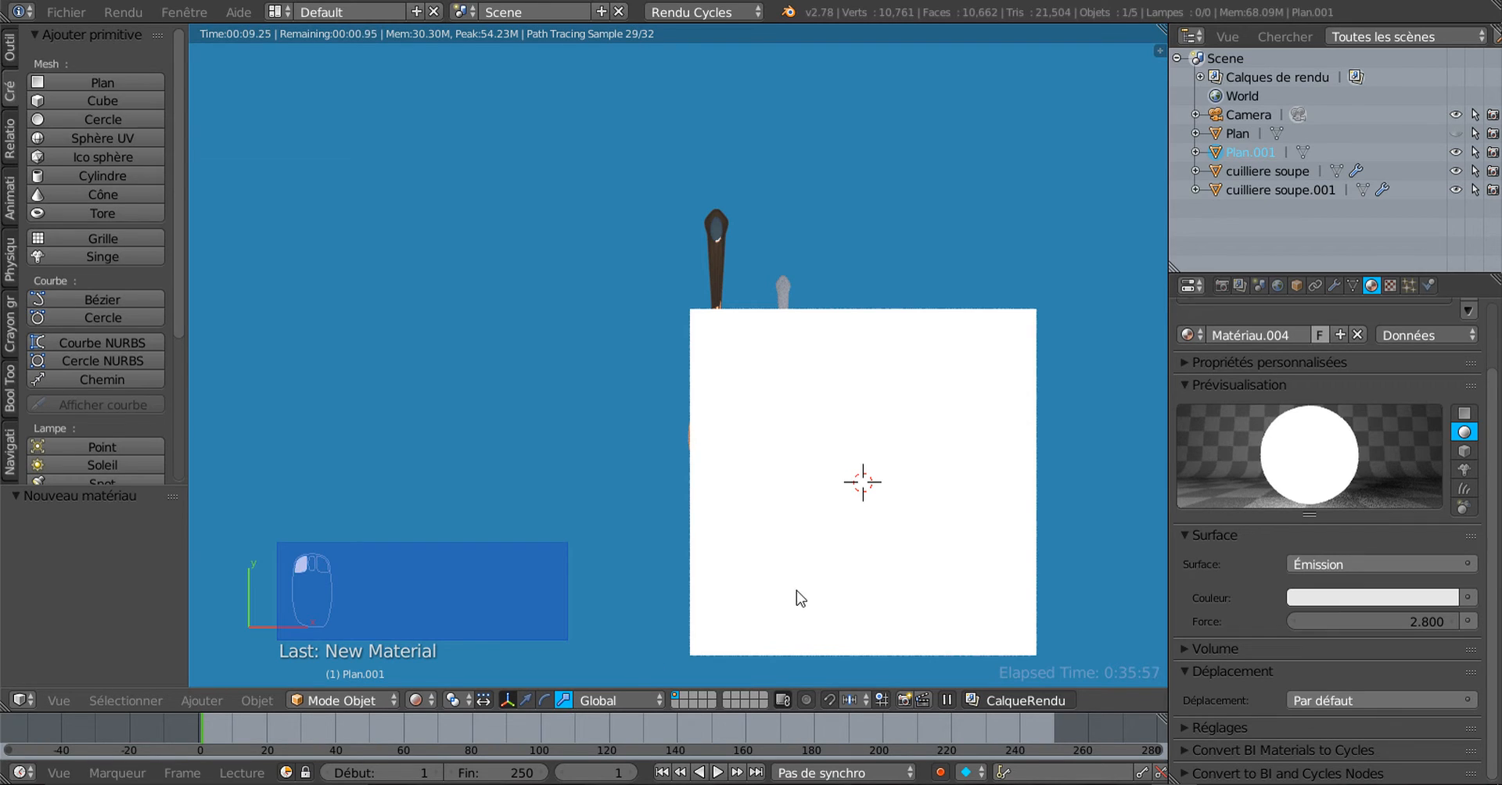
pyautogui.click(423, 700)
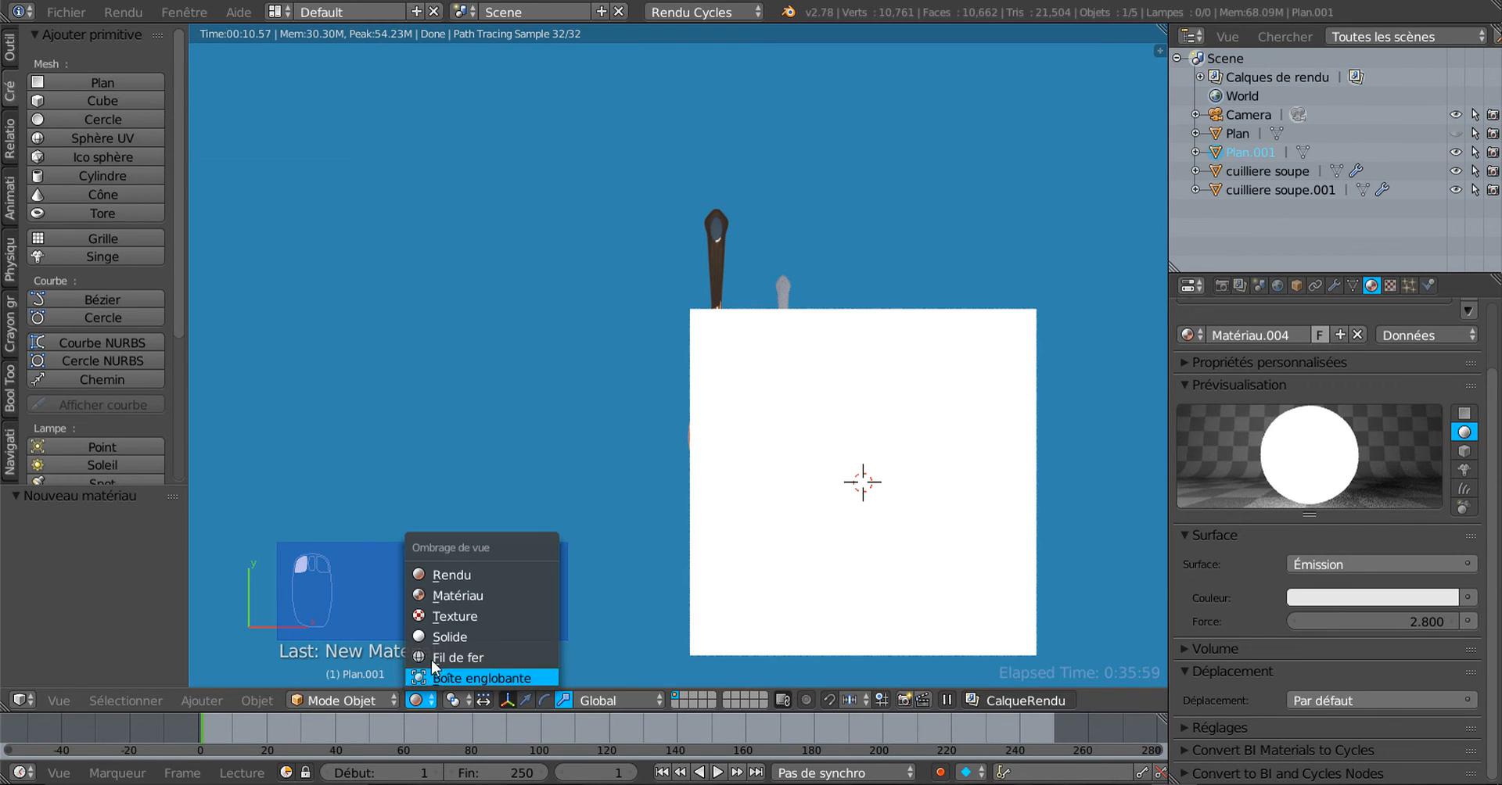
pyautogui.click(449, 595)
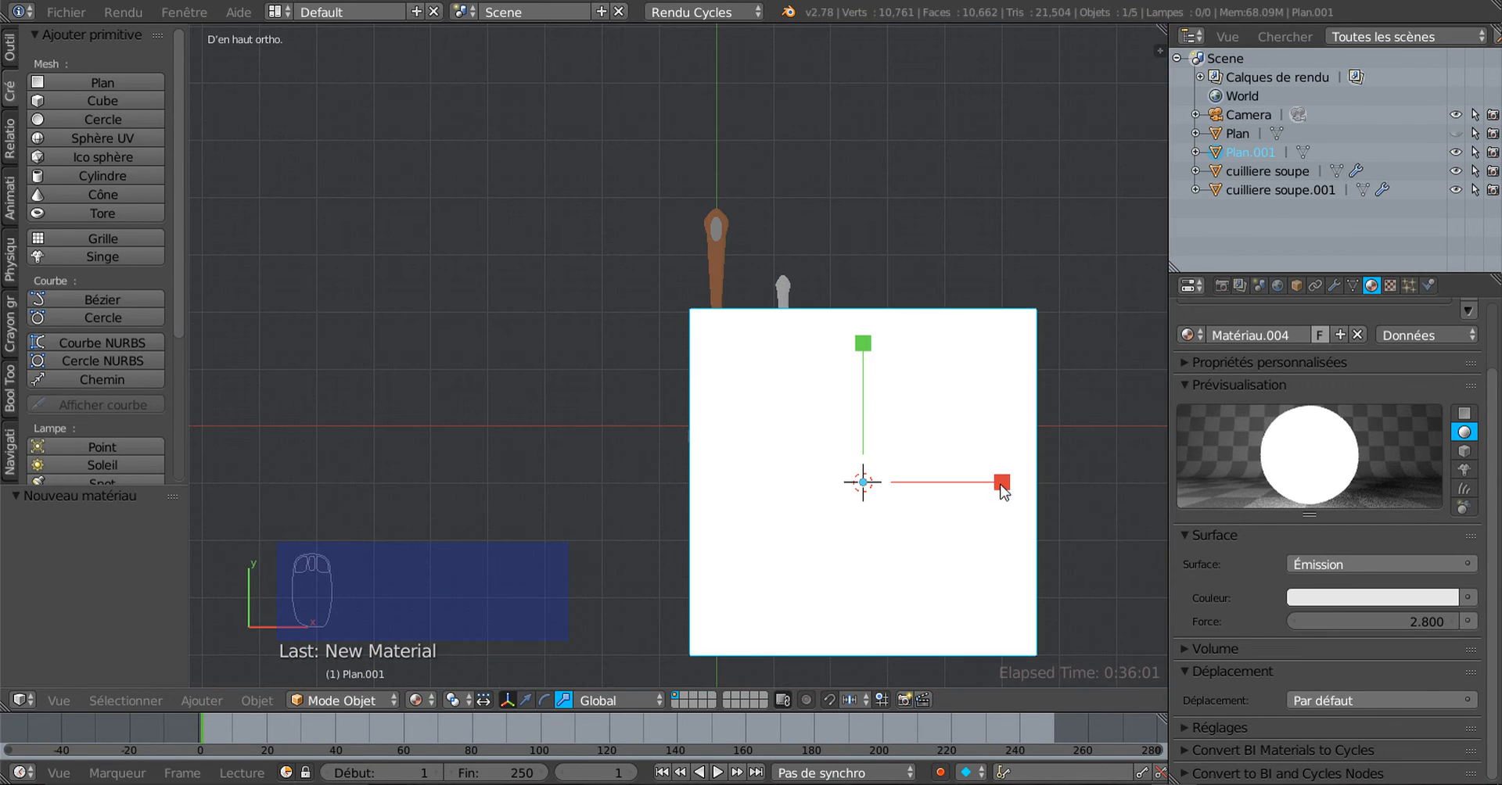
pyautogui.moveTo(1002, 483); pyautogui.dragTo(892, 483)
# Move the narrowed emissive plane about 3.26 units along Y so it sits over the spoons
pyautogui.moveTo(892, 484); pyautogui.dragTo(800, 553, button='middle')
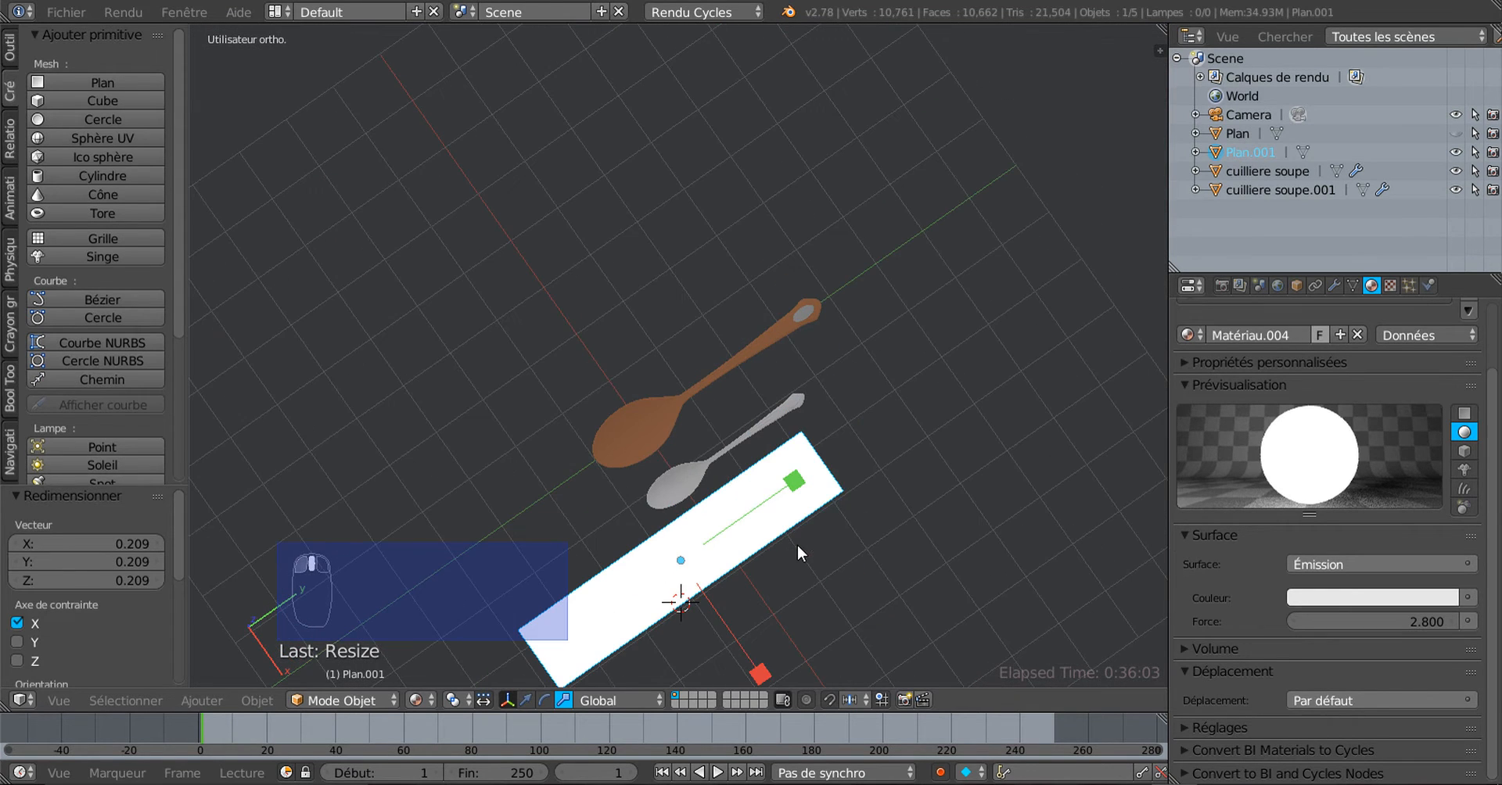
pyautogui.click(526, 700)
pyautogui.moveTo(803, 491); pyautogui.dragTo(948, 377)
# Duplicate the emissive strip and place the copy about 3.8 units away in negative X at nearly the same height
pyautogui.moveTo(894, 560); pyautogui.dragTo(945, 545, button='middle')
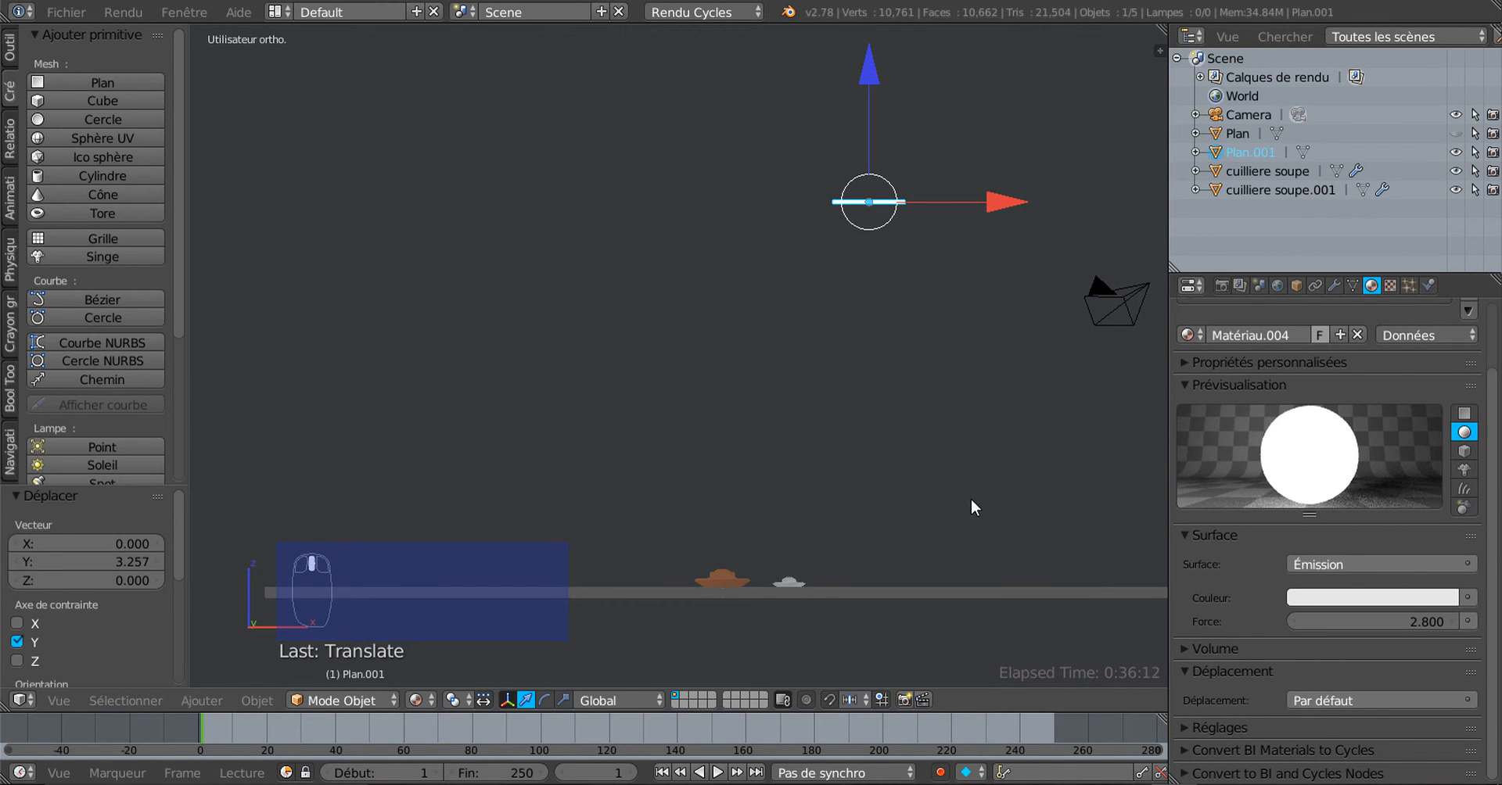
pyautogui.hotkey('shift', 'd')
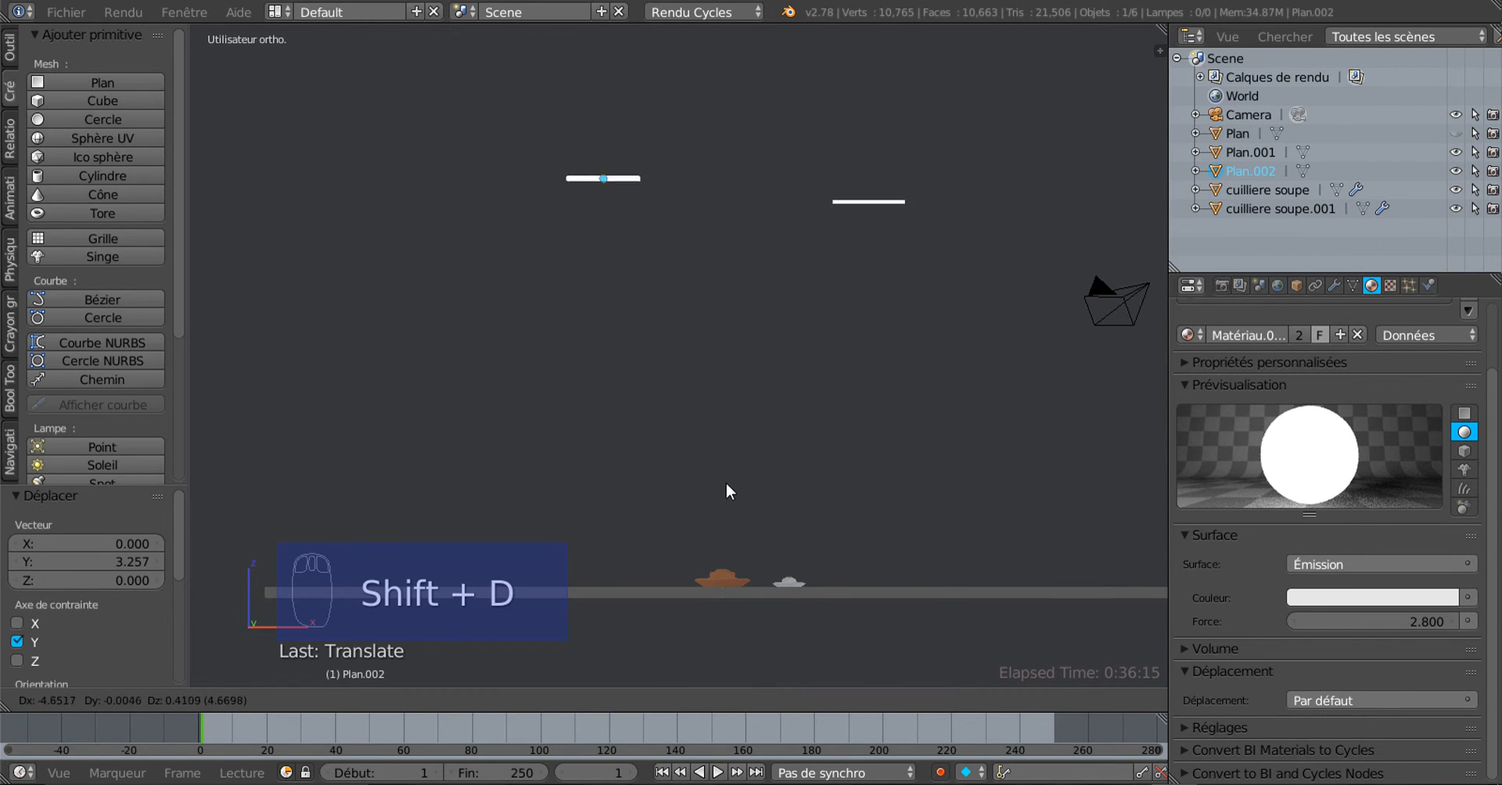
pyautogui.click(754, 495)
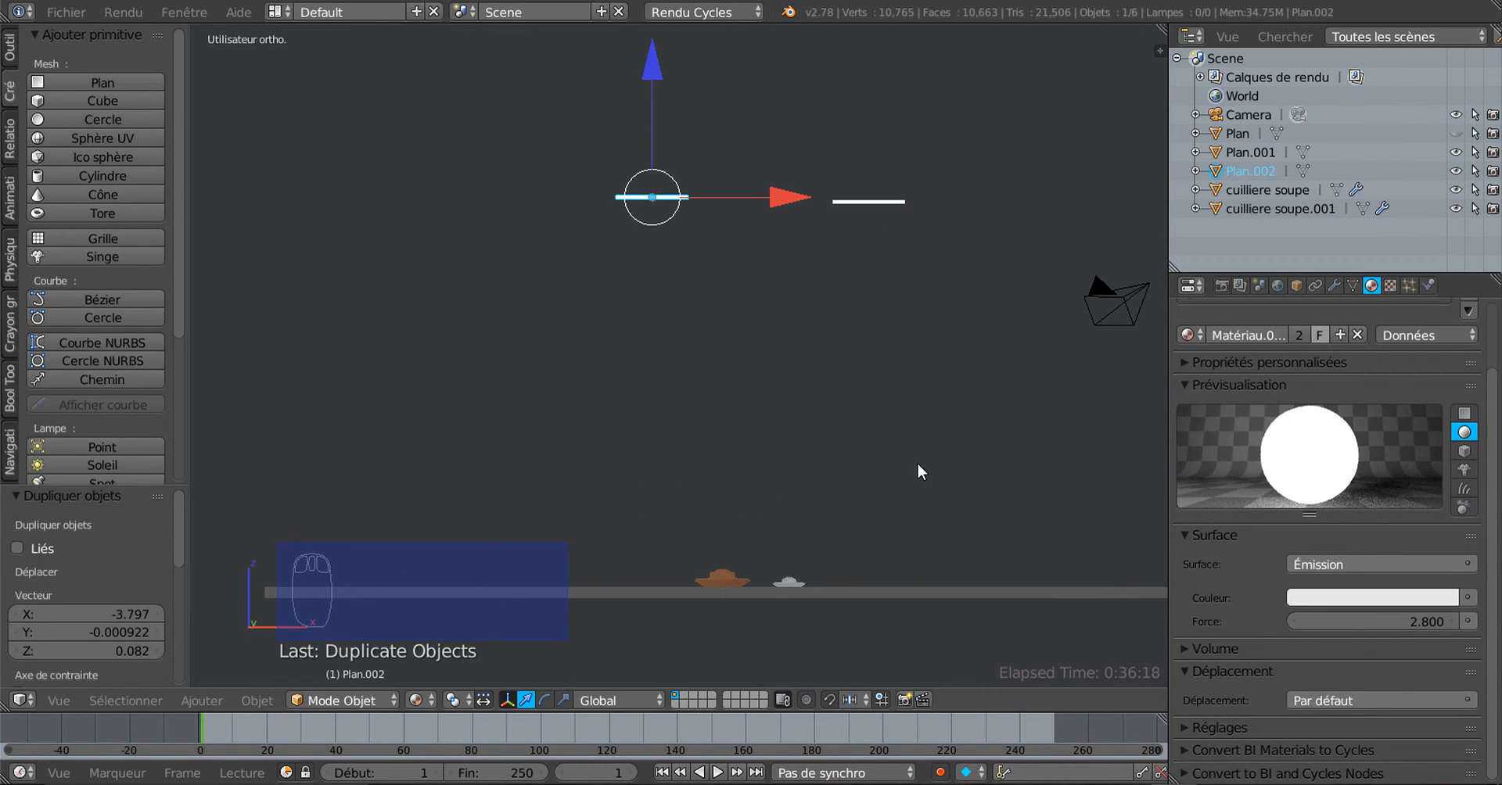
# Duplicate the new strip about 3.3 units in negative X and 1.7 units lower, and rotate the copy about -31°
pyautogui.hotkey('shift', 'd')
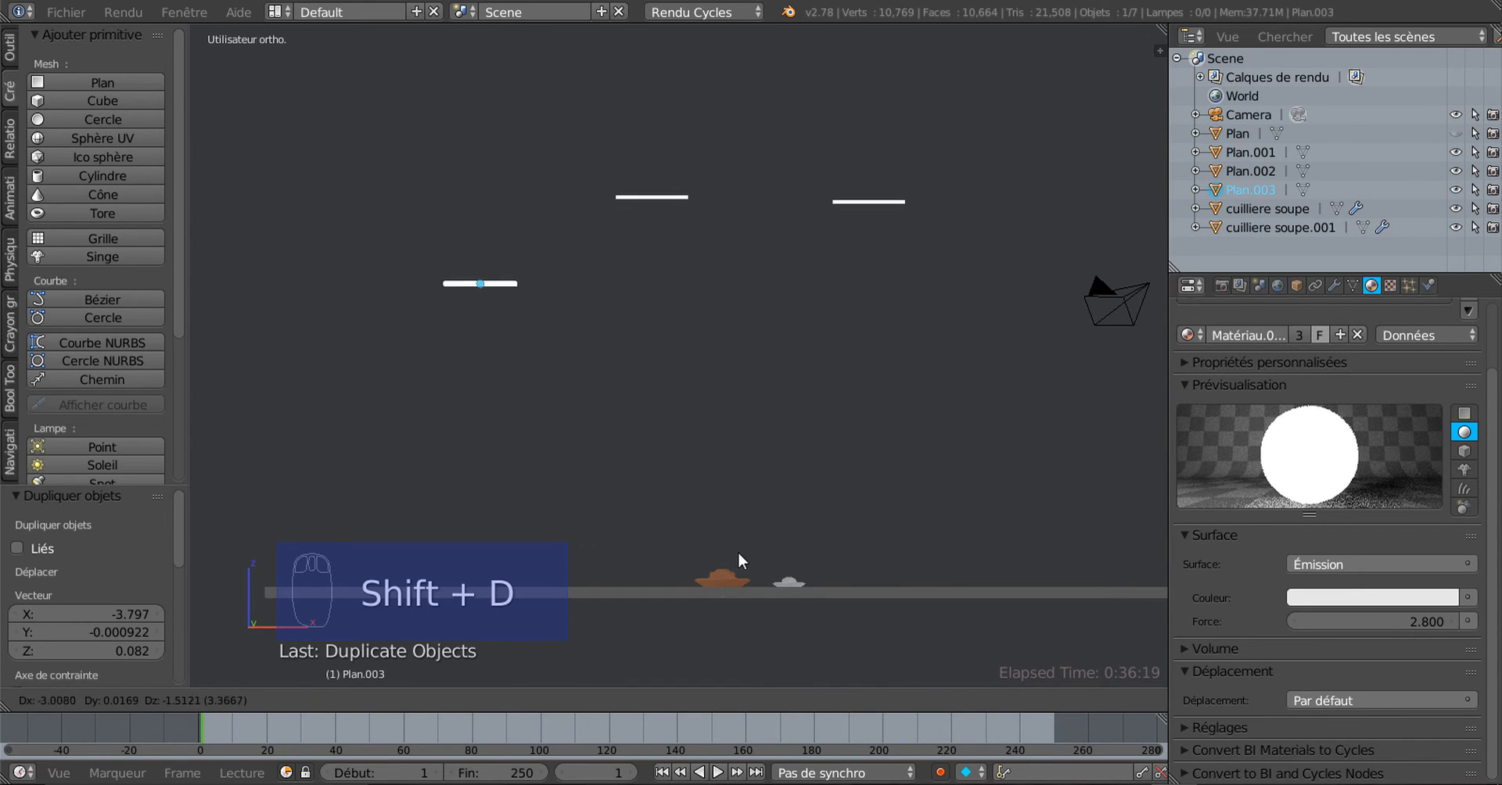
pyautogui.click(731, 558)
pyautogui.press('r')
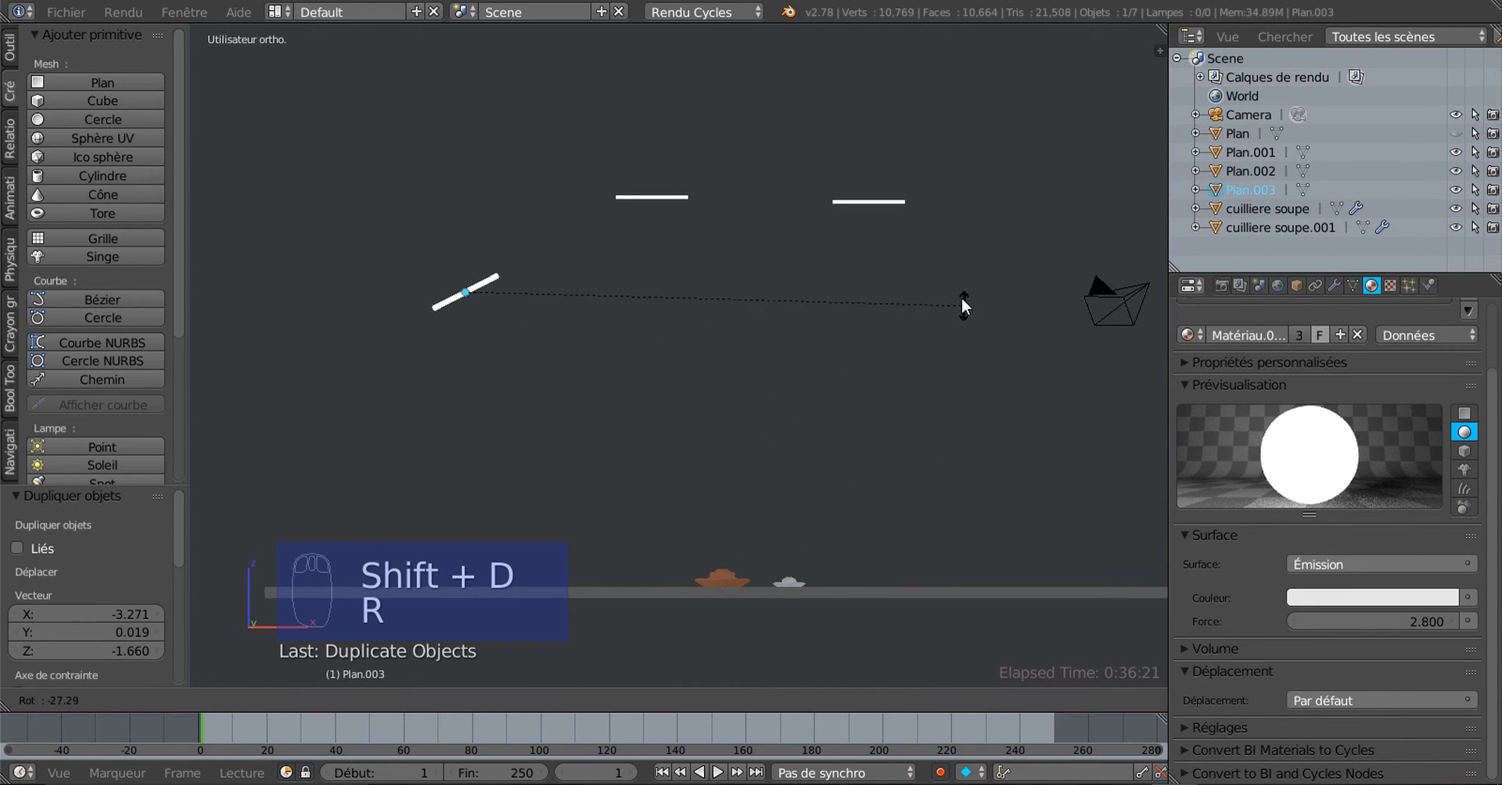
pyautogui.click(956, 288)
# Duplicate the original emissive strip about 3.9 units along positive X and rotate the copy about 30°
pyautogui.rightClick(892, 205)
pyautogui.scroll(-1, 860, 399)
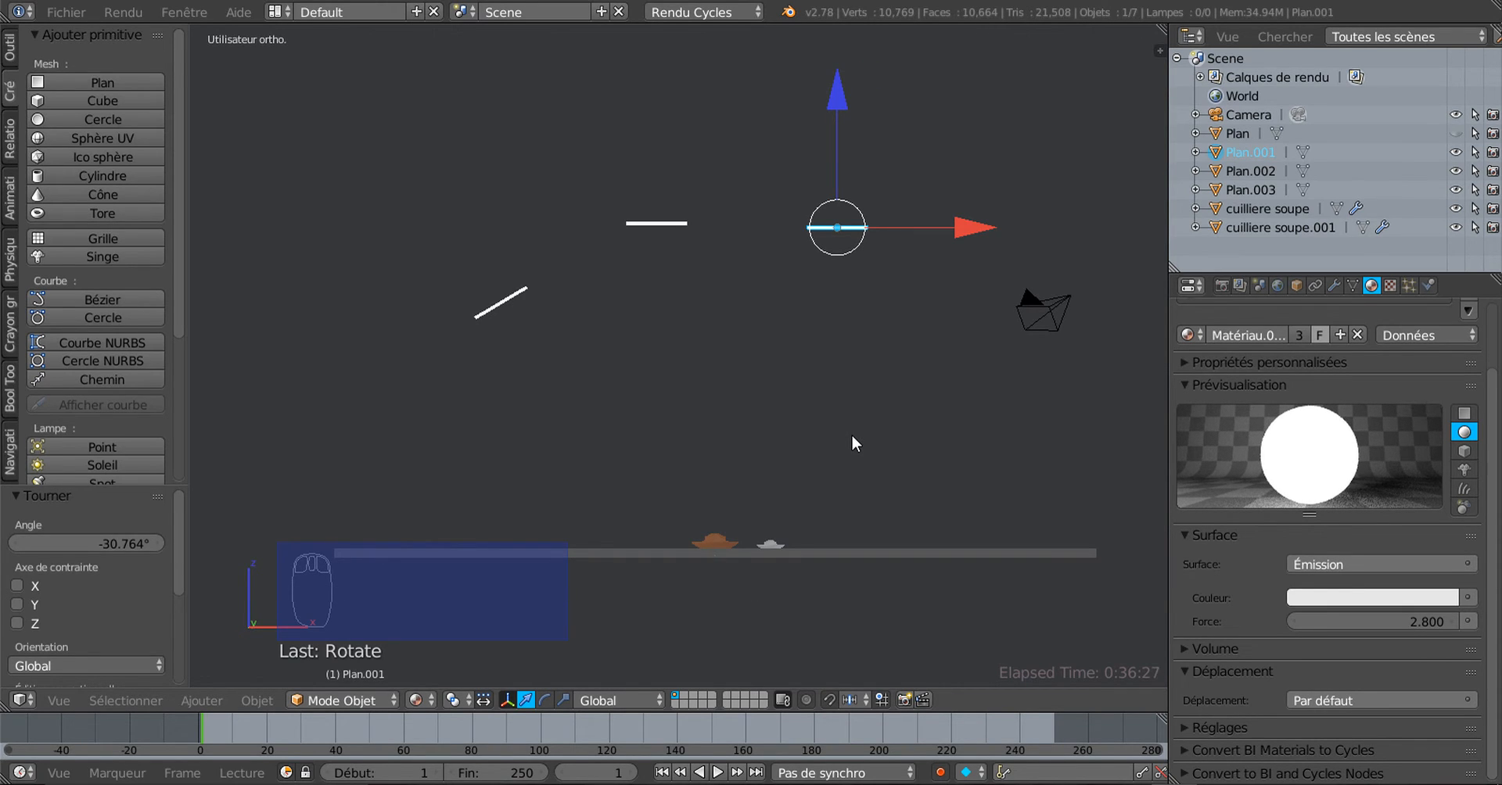
pyautogui.hotkey('shift', 'd')
pyautogui.click(1040, 444)
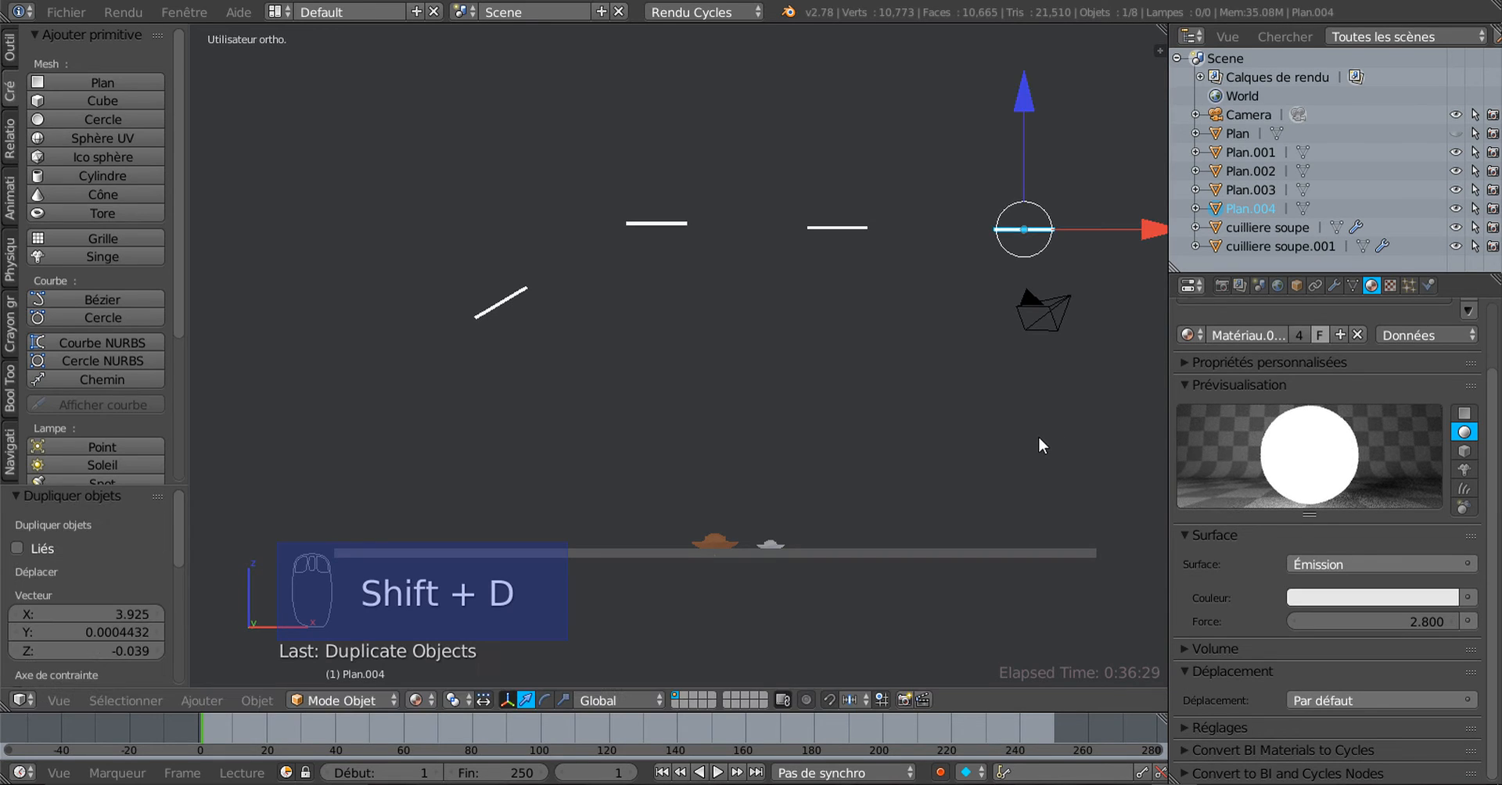
pyautogui.press('r')
pyautogui.click(970, 552)
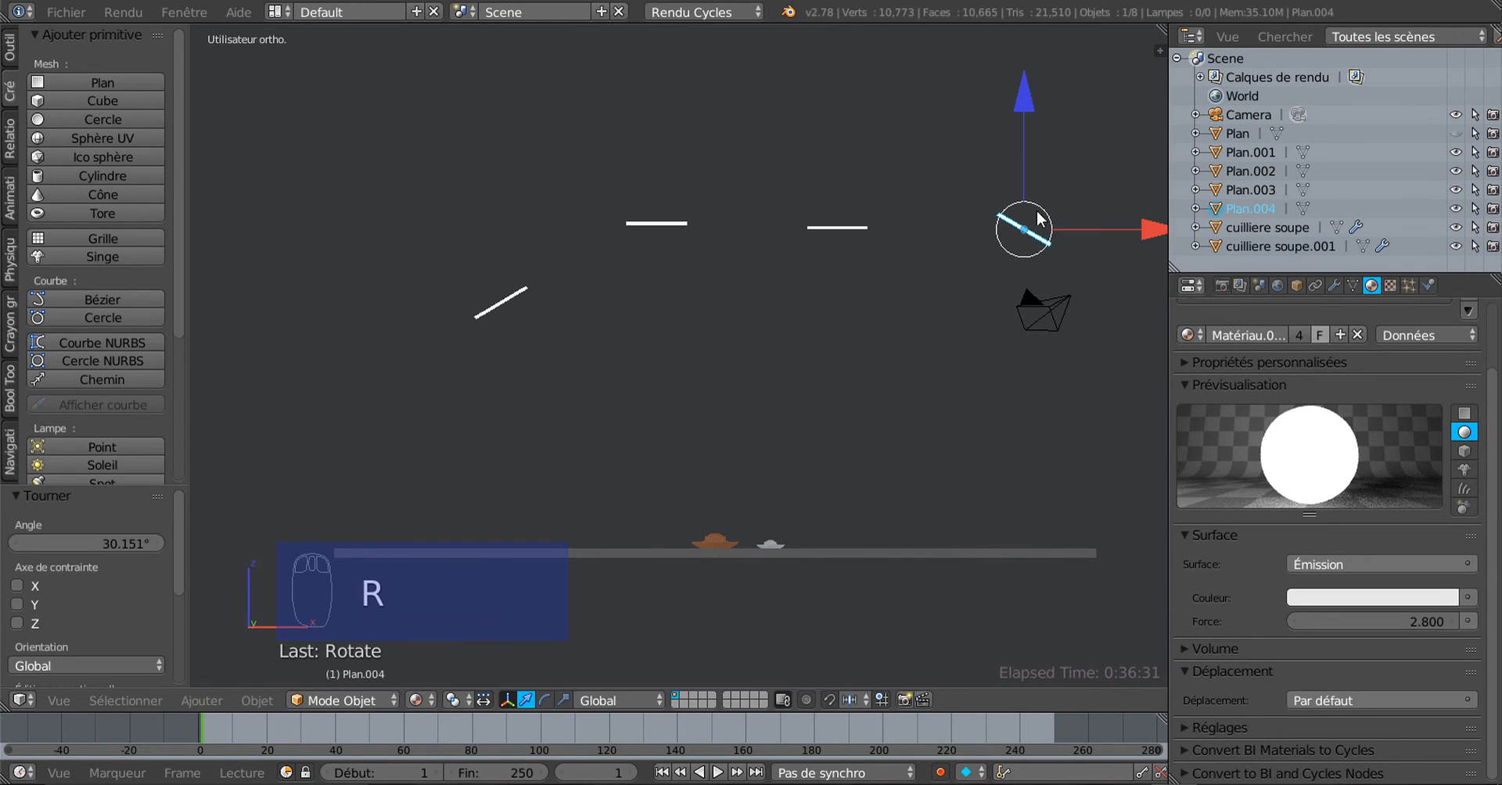
# Lower the rotated strip near the camera about 1.9 units along Z and rotate it about another 18°
pyautogui.moveTo(1031, 97); pyautogui.dragTo(1028, 282)
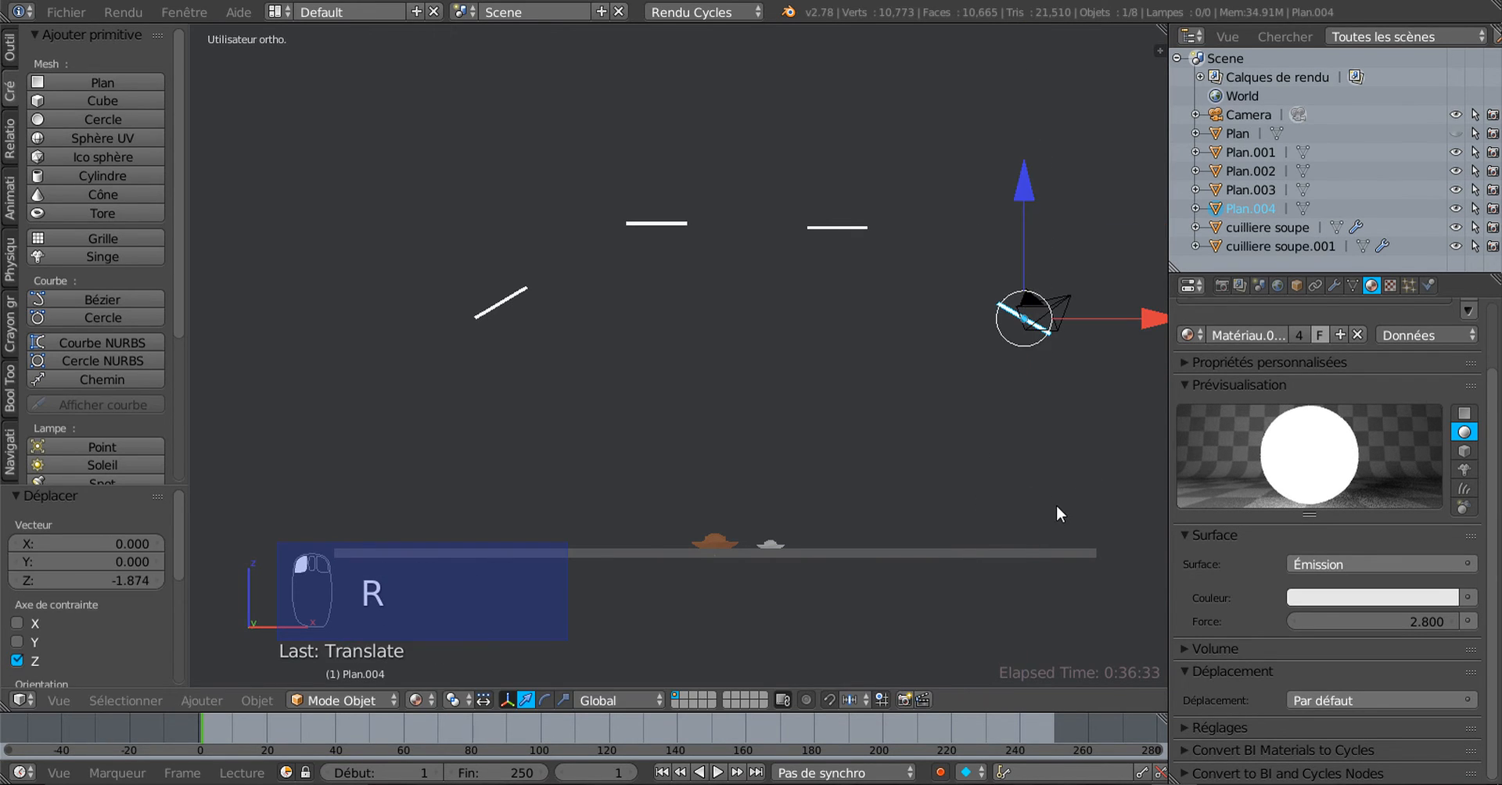
pyautogui.press('r')
pyautogui.click(986, 502)
# Switch to rendered shading and examine the reflections of the four light strips on the spoons from several angles
pyautogui.moveTo(966, 493); pyautogui.dragTo(746, 570, button='middle')
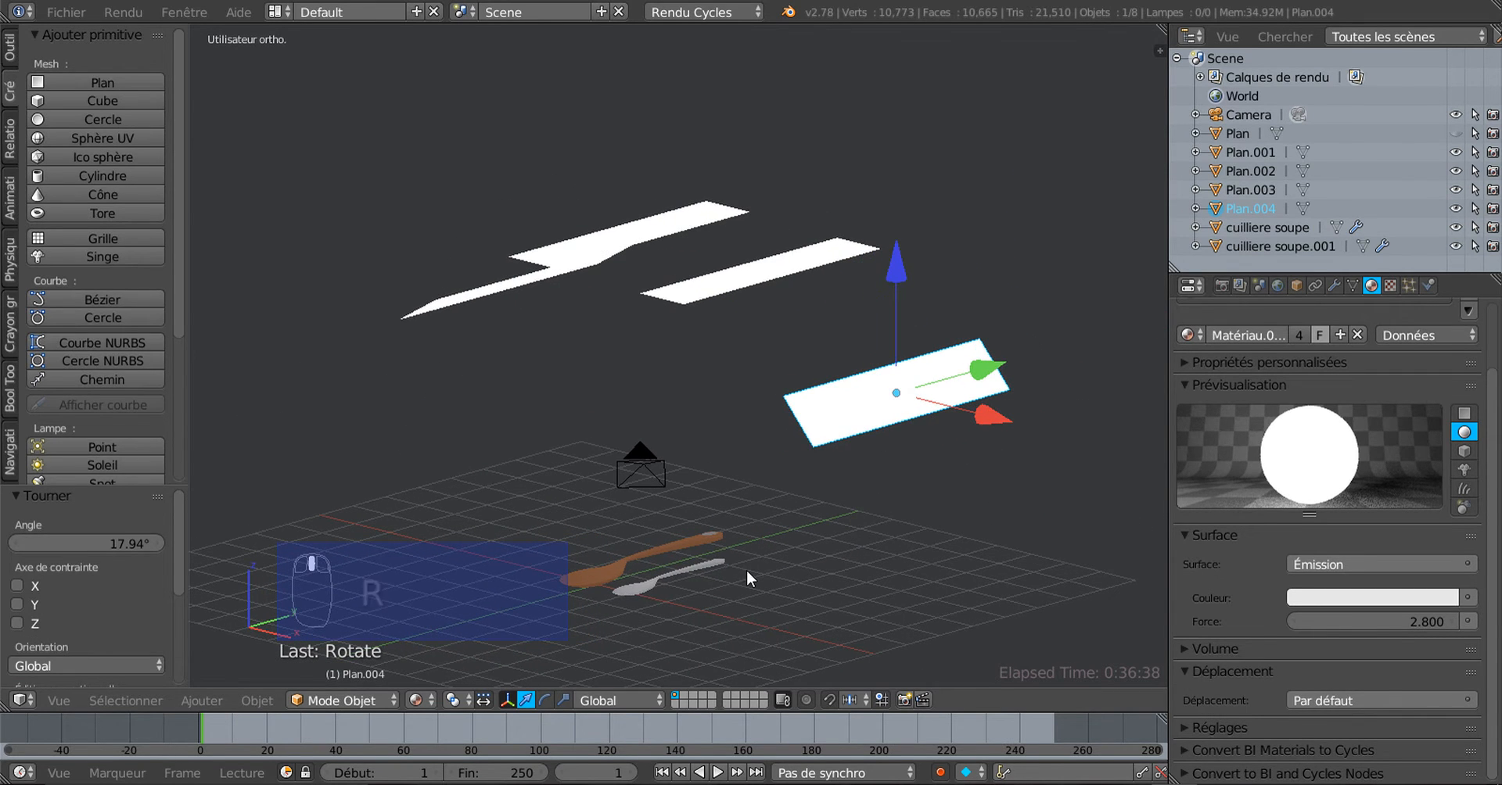
pyautogui.click(417, 700)
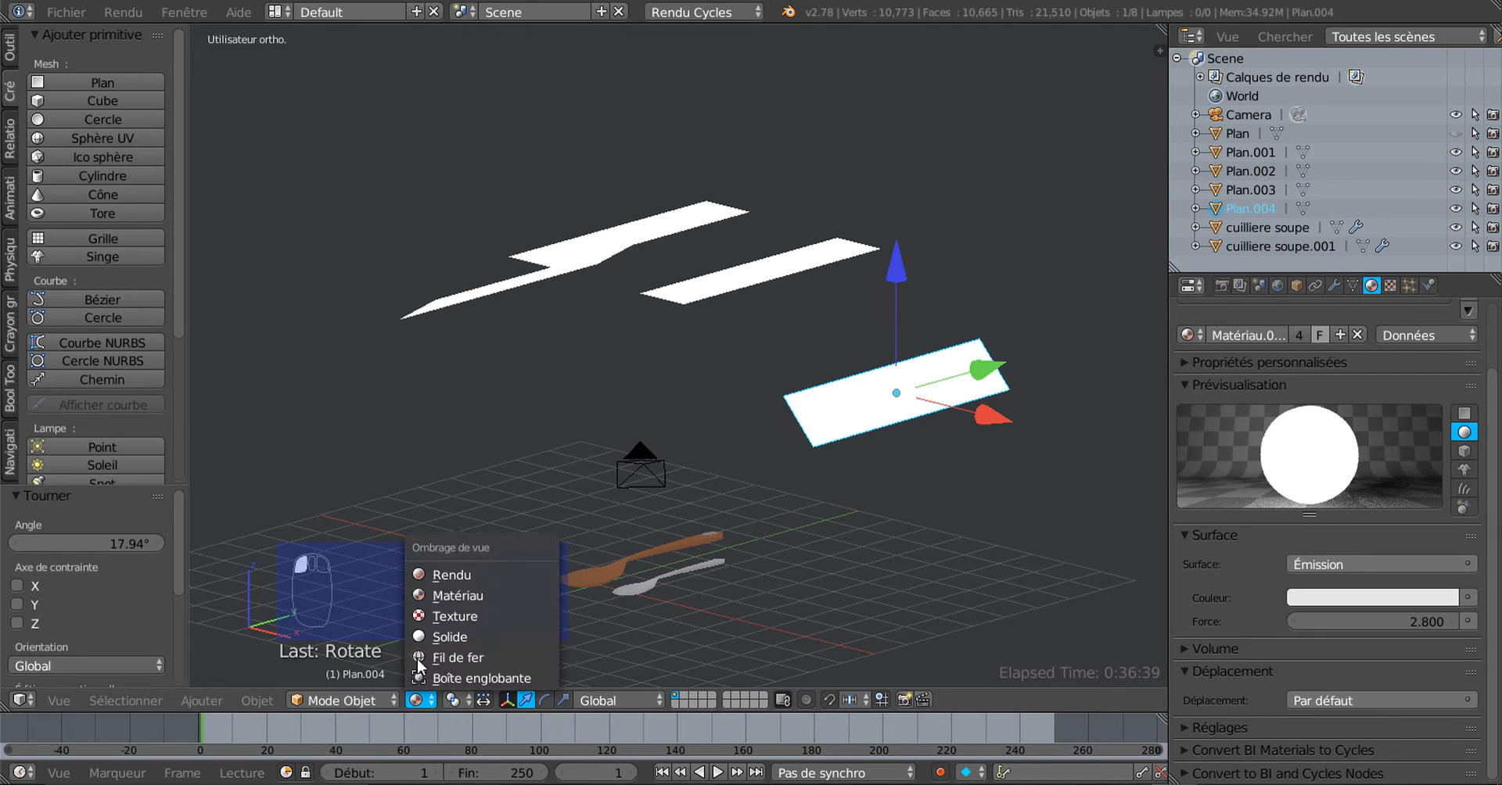
pyautogui.click(434, 572)
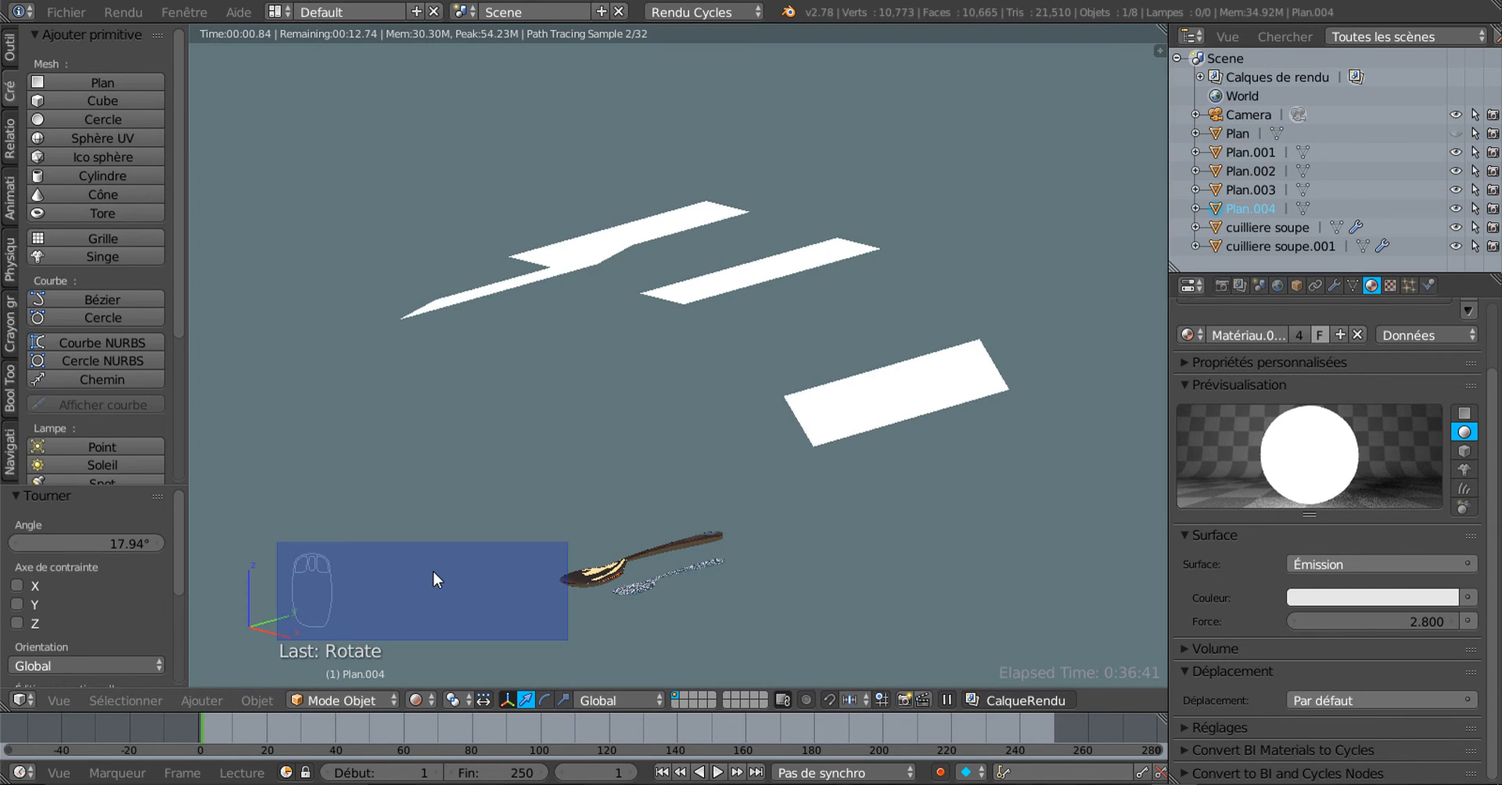
pyautogui.scroll(2, 679, 600)
pyautogui.keyDown('shift'); pyautogui.moveTo(683, 609); pyautogui.dragTo(787, 386, button='middle'); pyautogui.keyUp('shift')
pyautogui.scroll(3, 787, 386)
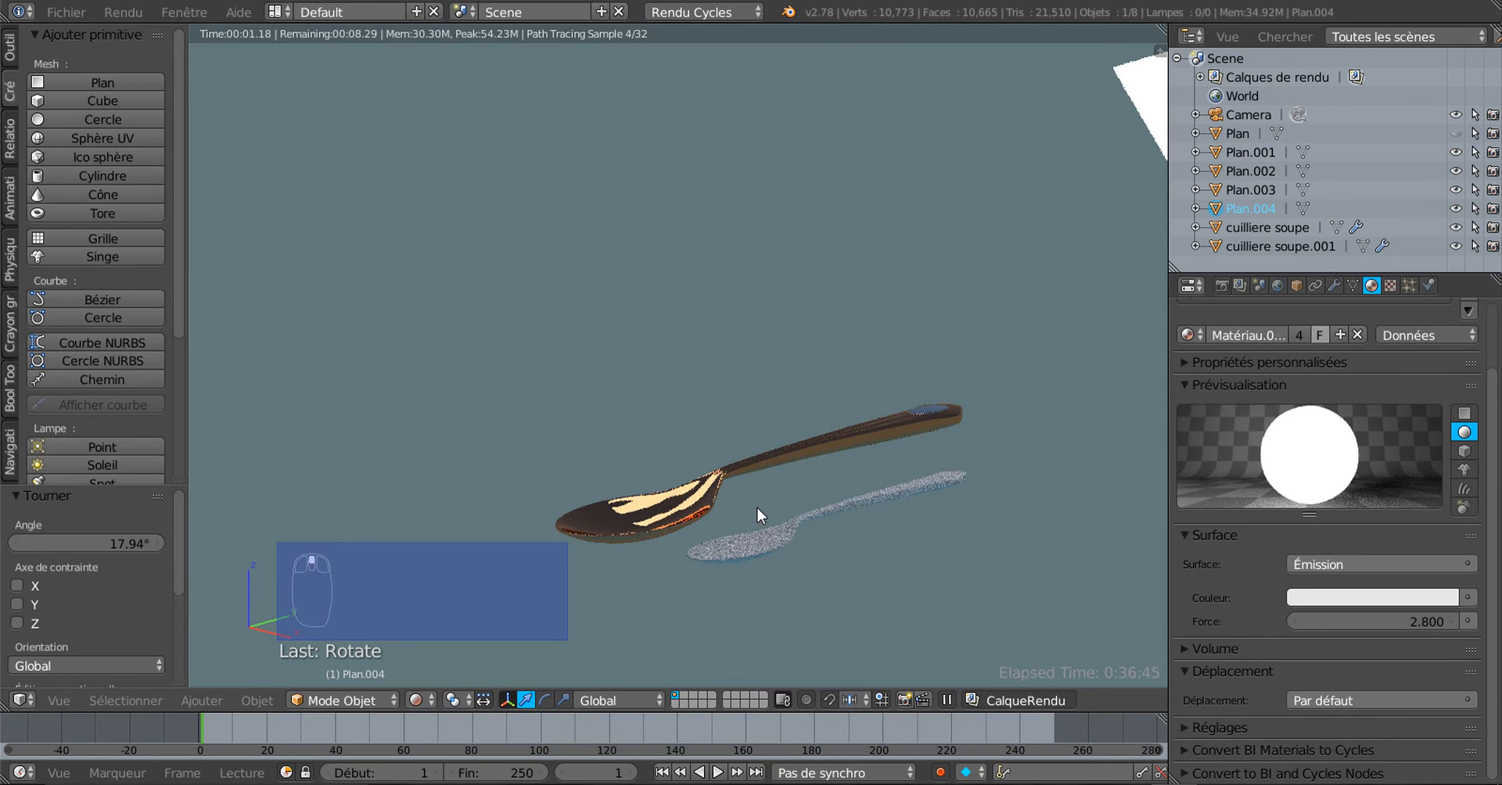
pyautogui.moveTo(801, 505)
pyautogui.mouseDown(button='middle')
pyautogui.moveTo(838, 584)
pyautogui.moveTo(773, 399)
pyautogui.moveTo(773, 411)
pyautogui.moveTo(923, 419)
pyautogui.moveTo(995, 406)
pyautogui.moveTo(917, 462)
pyautogui.moveTo(820, 489)
pyautogui.mouseUp(button='middle')
pyautogui.scroll(-5, 819, 487)
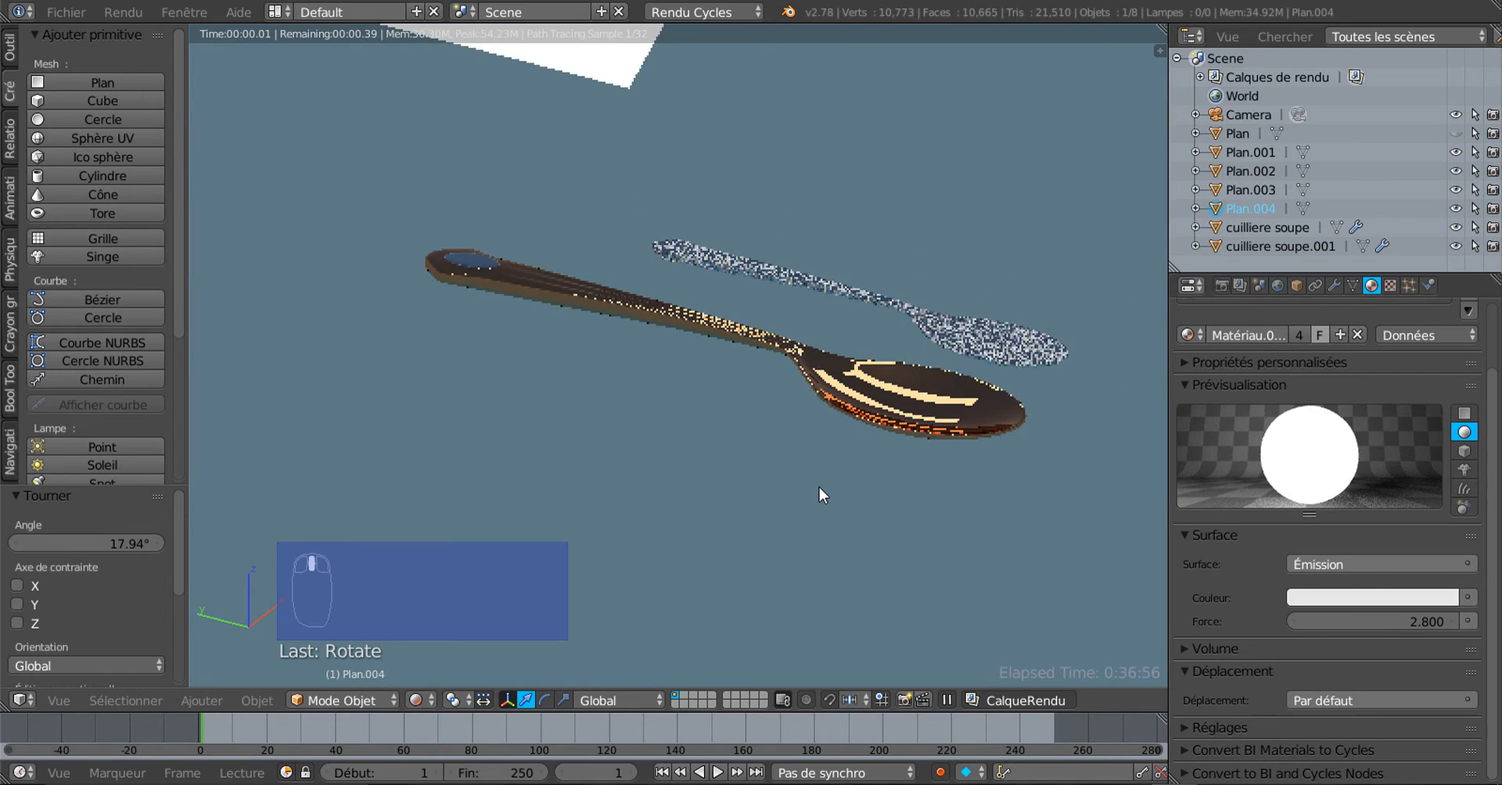
pyautogui.moveTo(819, 487); pyautogui.dragTo(673, 502, button='middle')
pyautogui.scroll(-3, 673, 502)
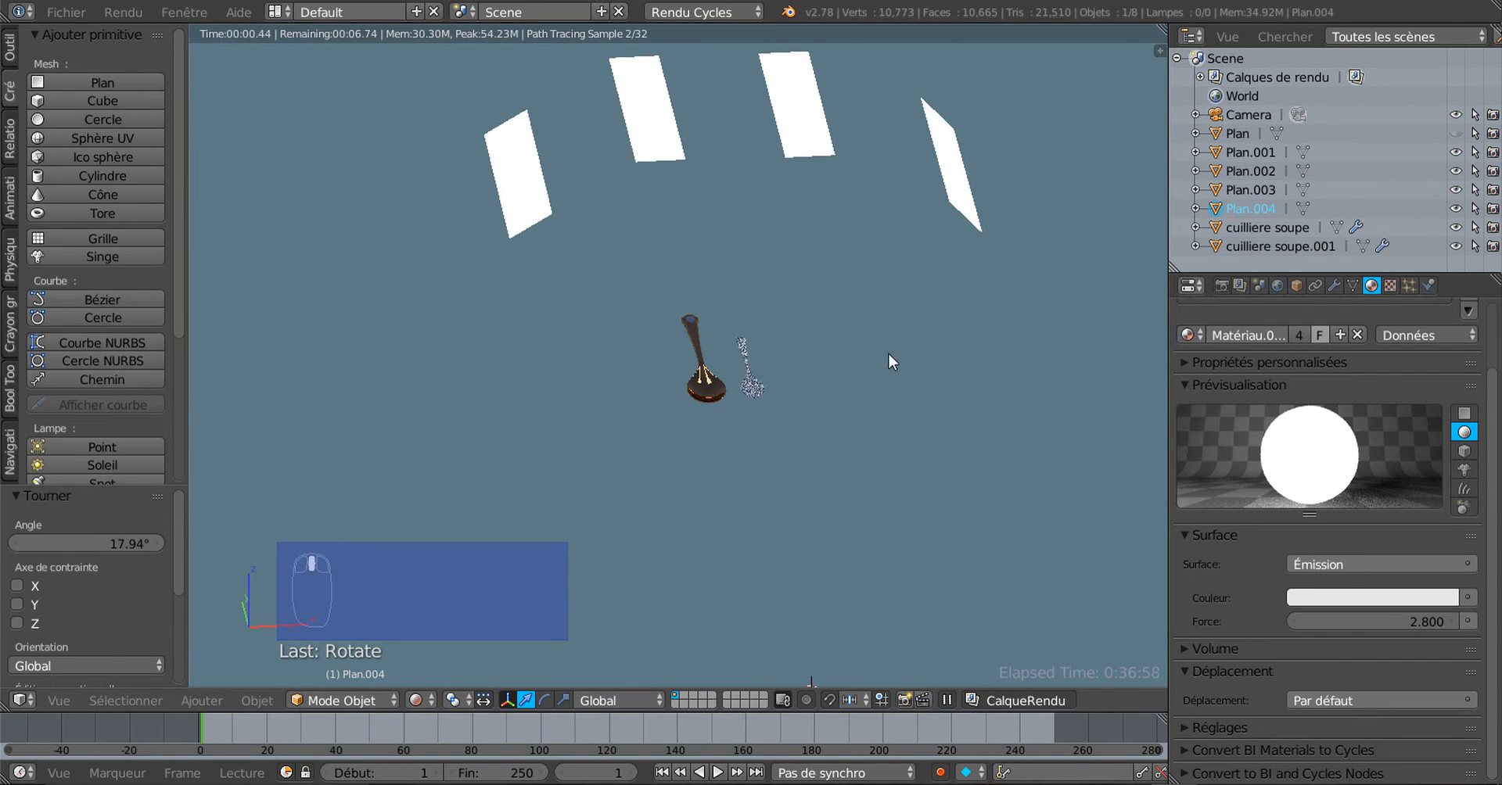
# Duplicate the tilted strip on the positive X side about 3.6 units lower and rotate the copy about 45°
pyautogui.moveTo(848, 452); pyautogui.dragTo(841, 429, button='middle')
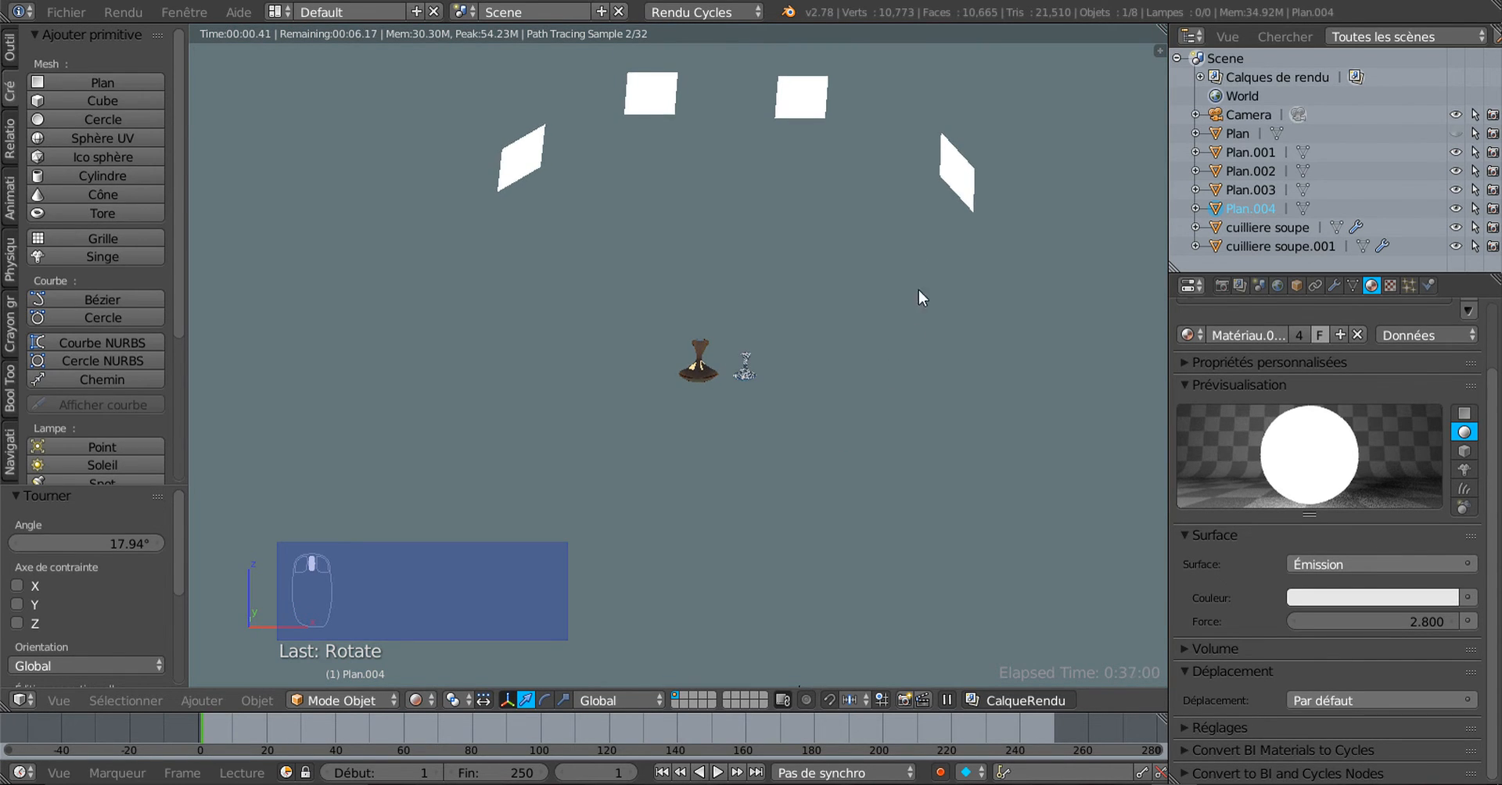
pyautogui.rightClick(927, 334)
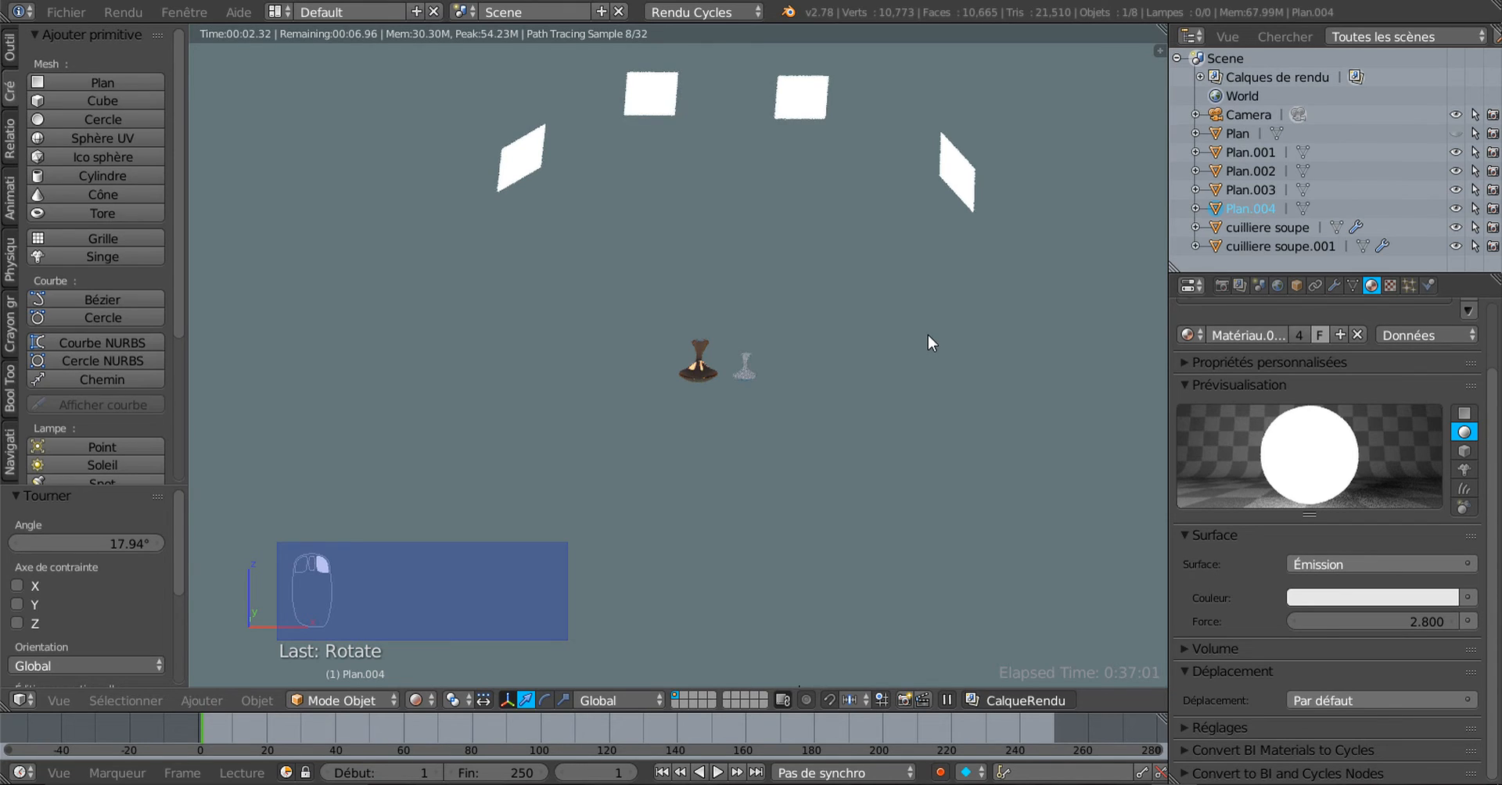
pyautogui.hotkey('shift', 'd')
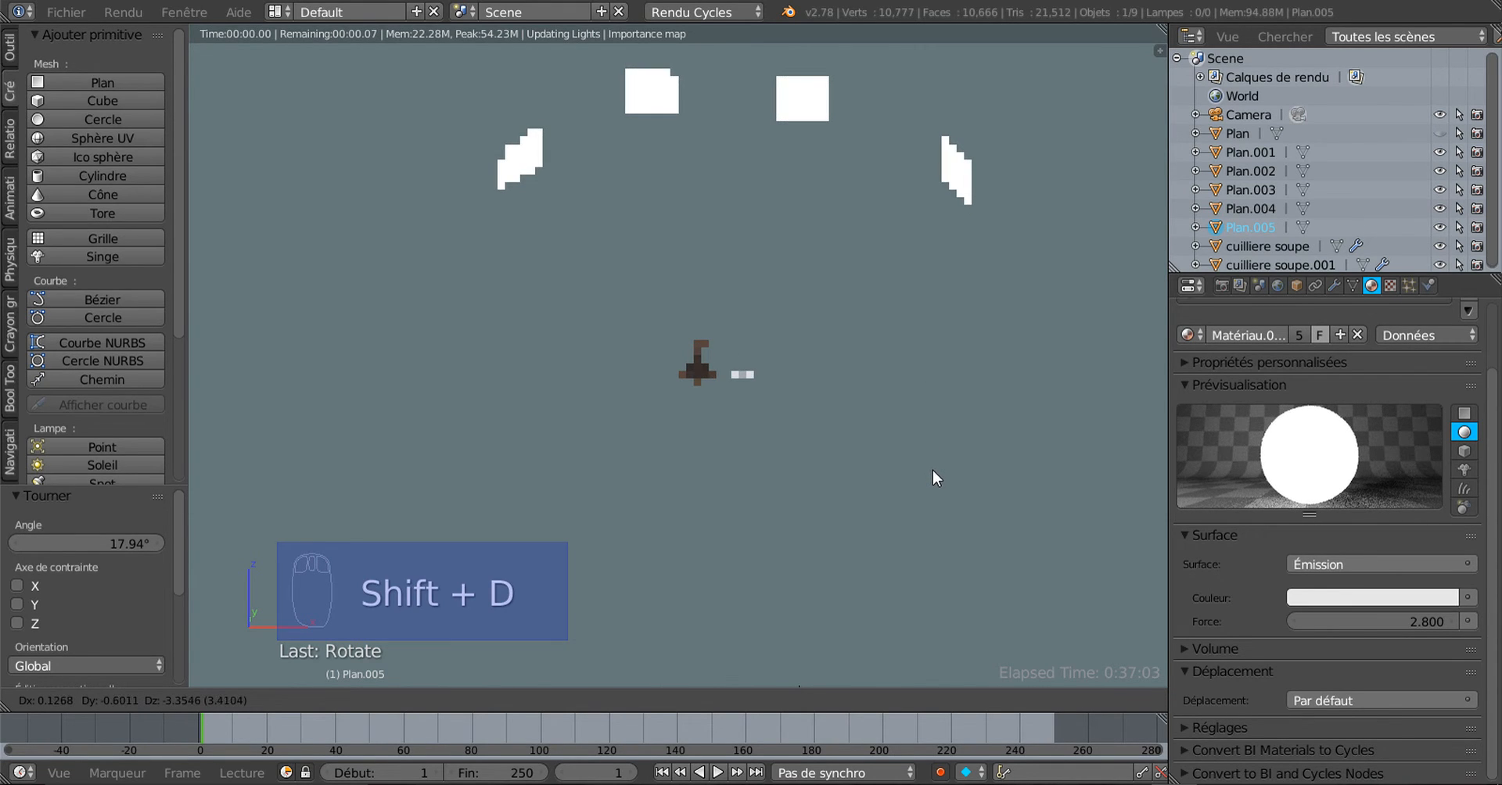
pyautogui.click(932, 481)
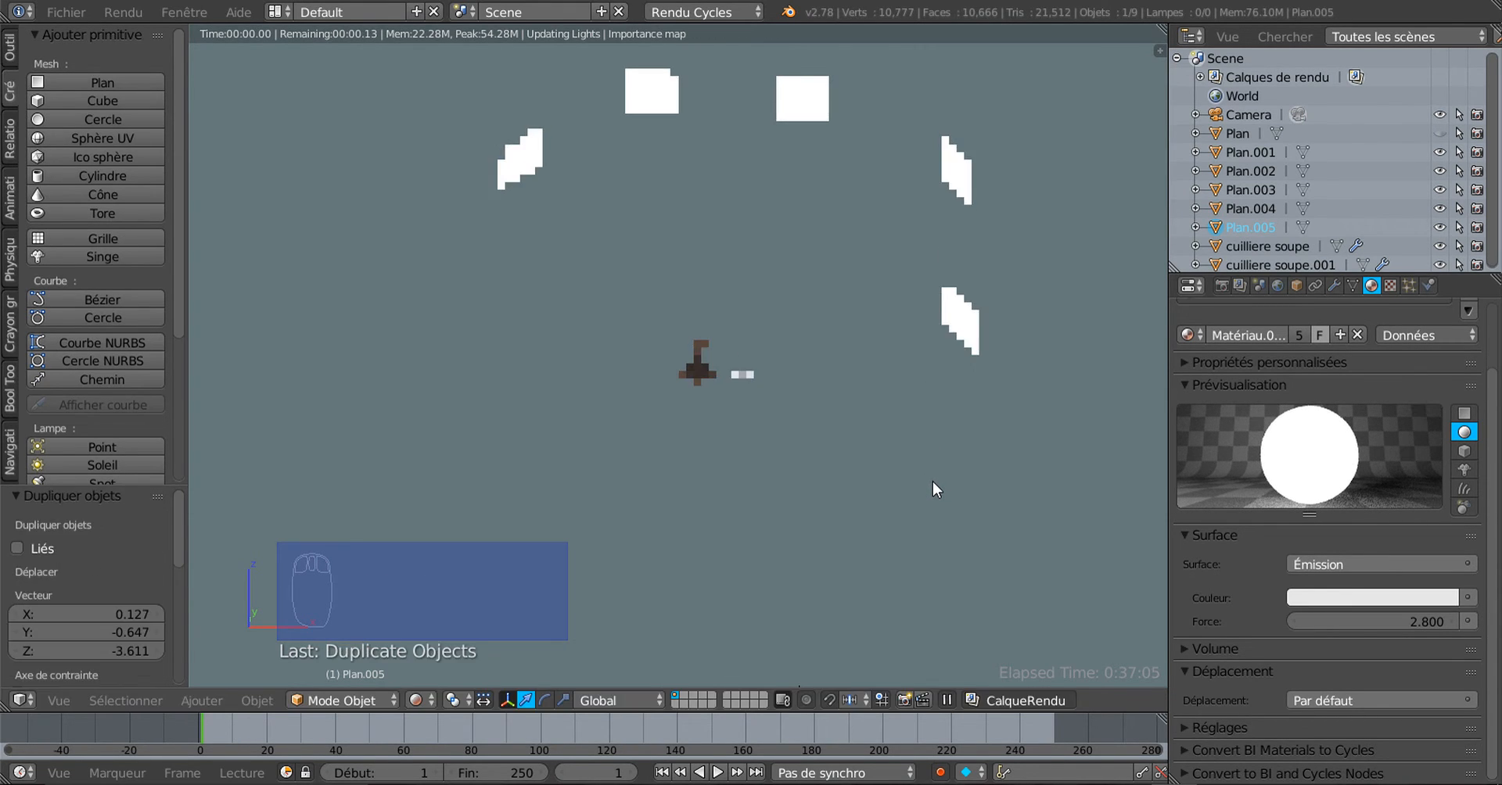
pyautogui.press('r')
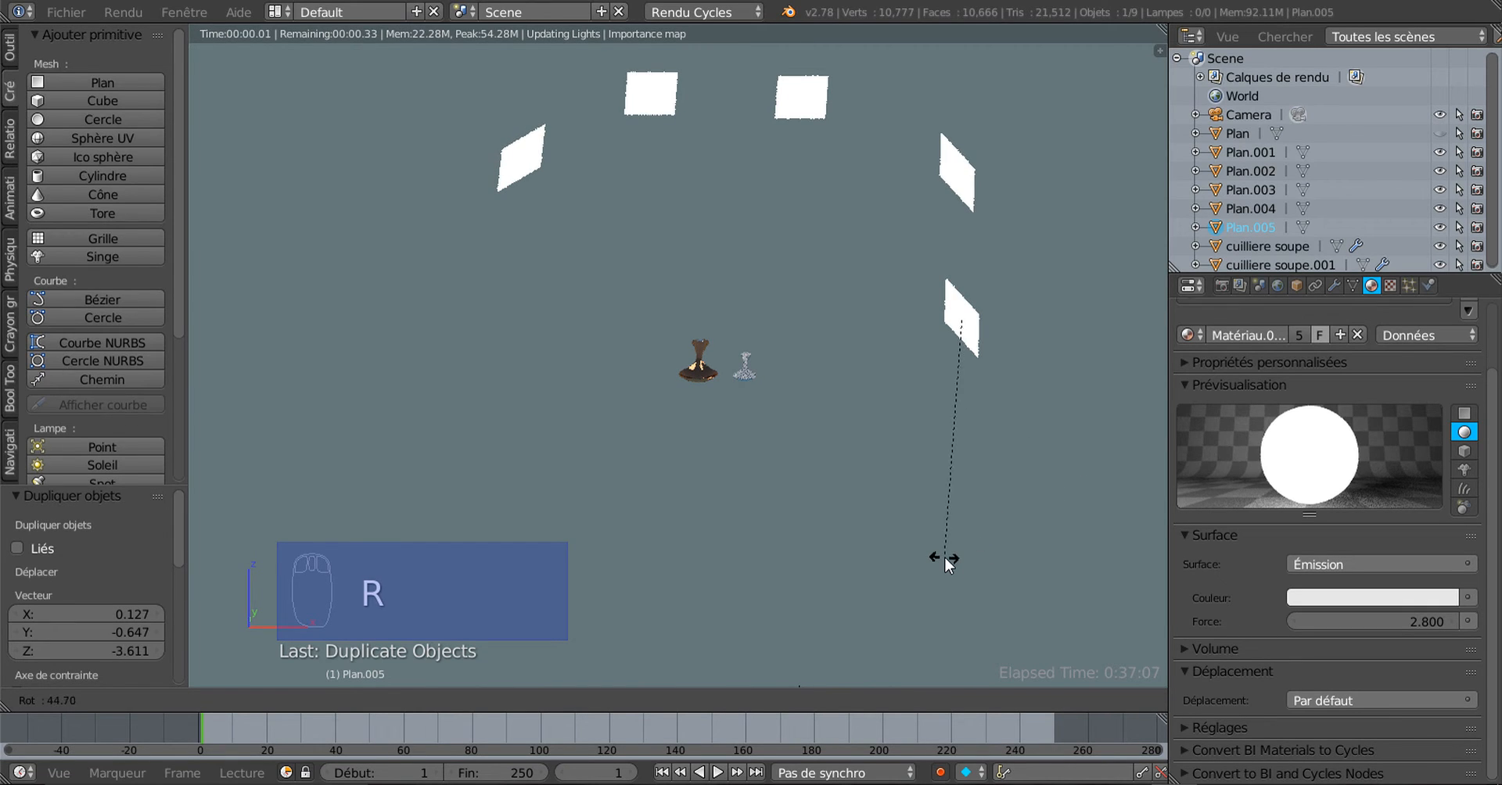
pyautogui.click(945, 557)
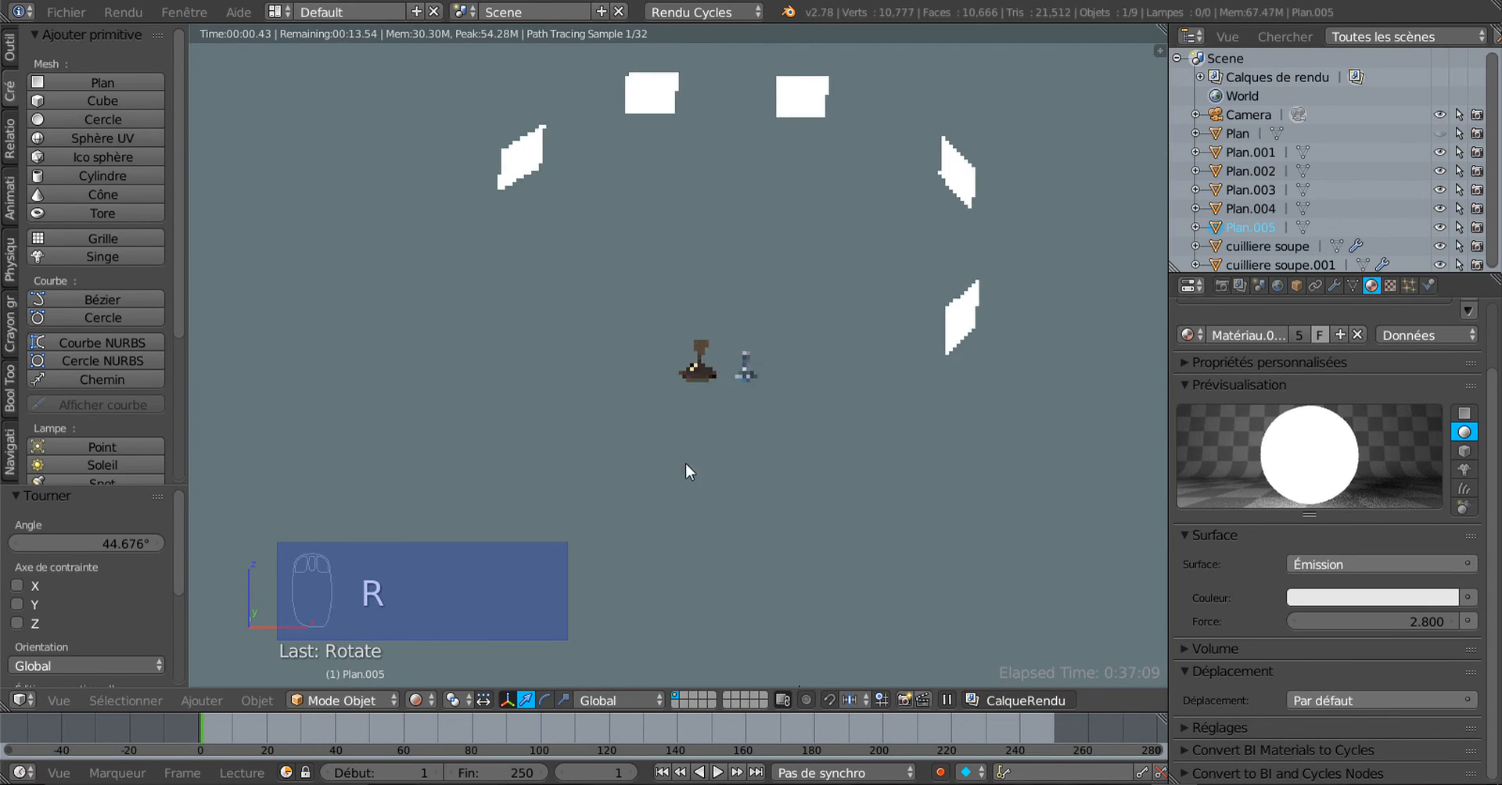
# Examine the spoons up close in the rendered view to check the reflections from the five light strips
pyautogui.moveTo(686, 470); pyautogui.dragTo(719, 503, button='middle')
pyautogui.scroll(3, 801, 483)
pyautogui.scroll(4, 773, 479)
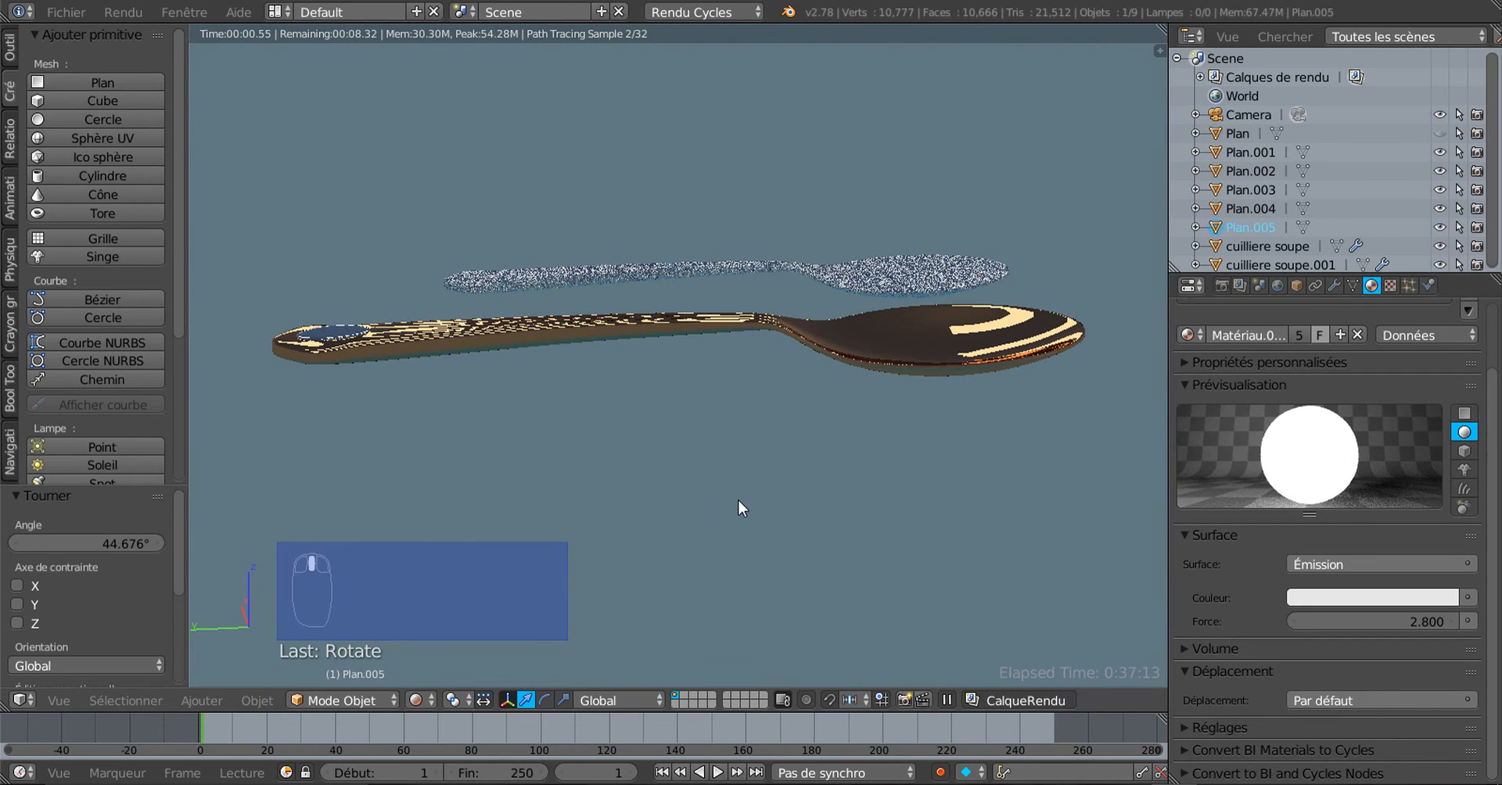
pyautogui.scroll(4, 626, 399)
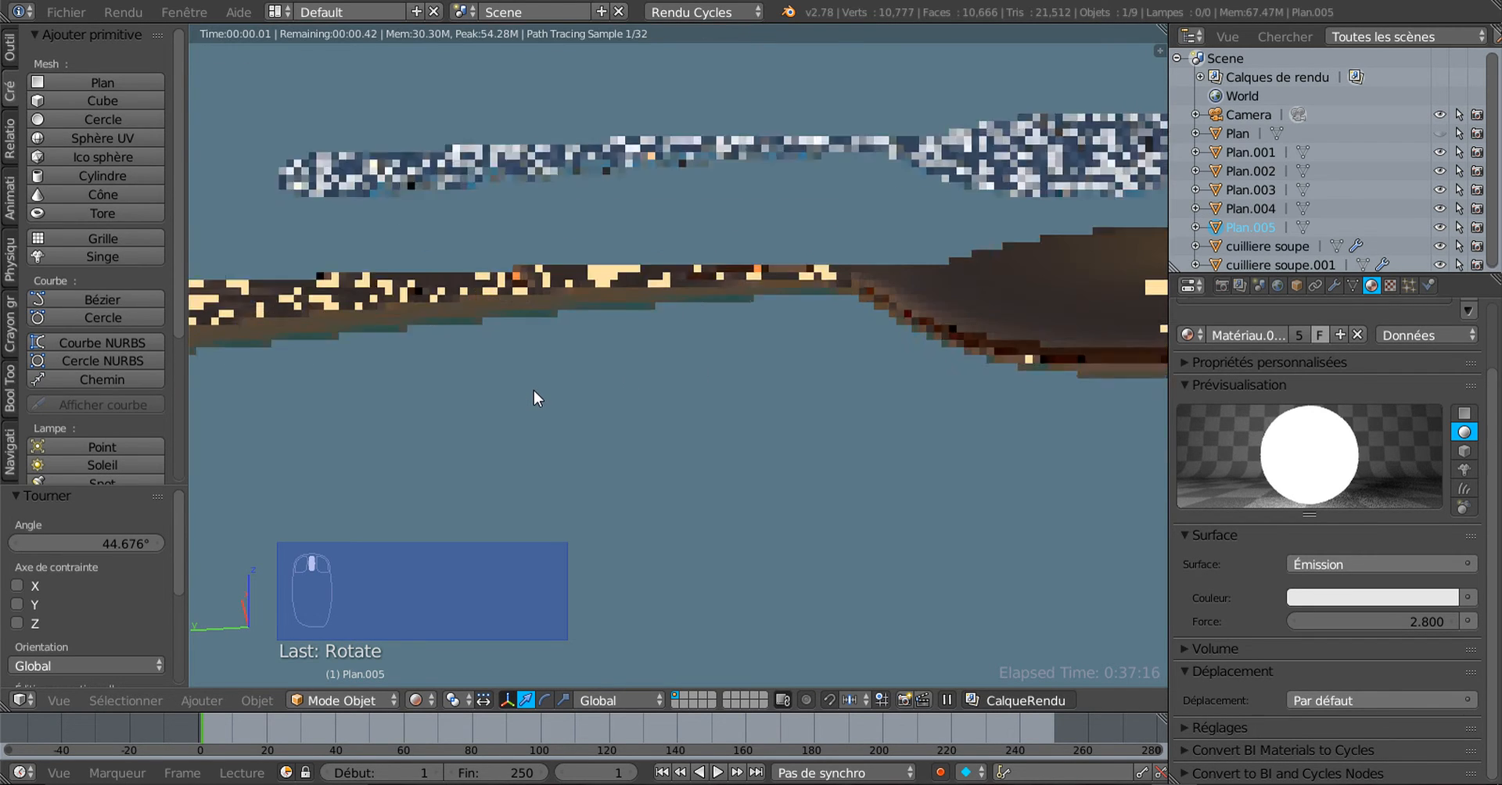
# Unhide the table beneath the spoons and switch the viewport to Material shading
pyautogui.scroll(-4, 683, 437)
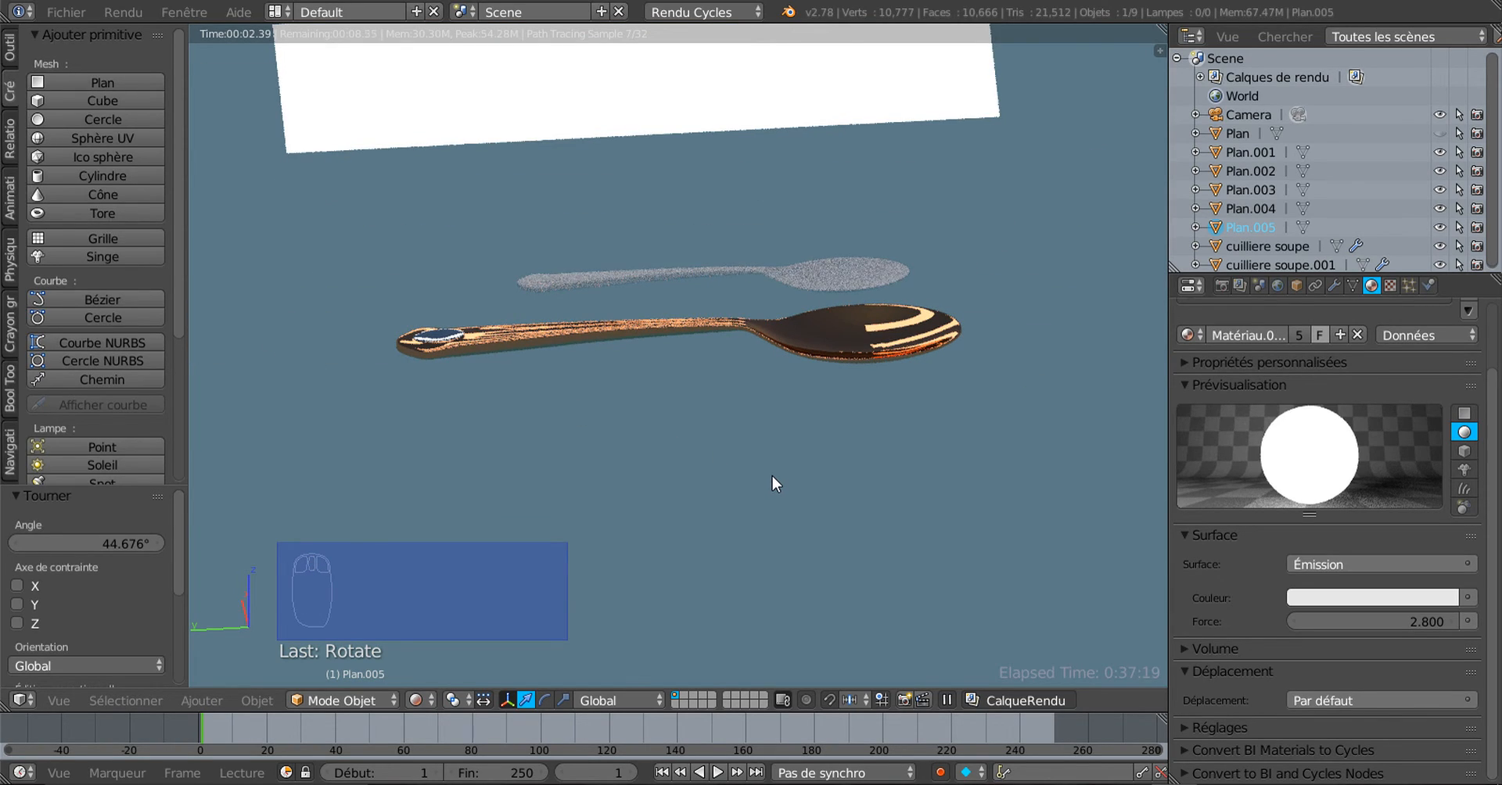
pyautogui.hotkey('alt', 'h')
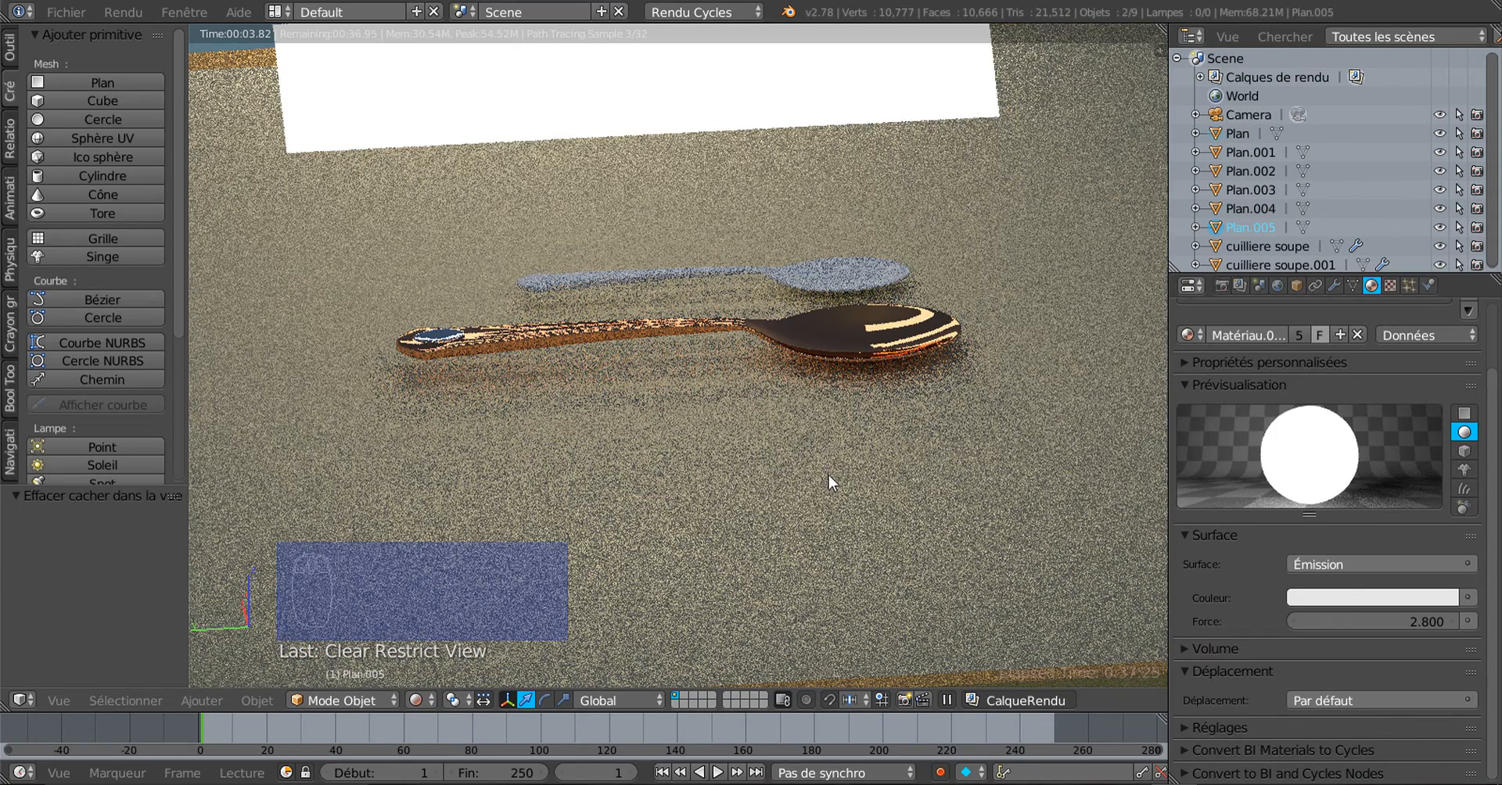
pyautogui.moveTo(828, 475)
pyautogui.mouseDown(button='middle')
pyautogui.moveTo(553, 478)
pyautogui.moveTo(815, 524)
pyautogui.moveTo(744, 548)
pyautogui.mouseUp(button='middle')
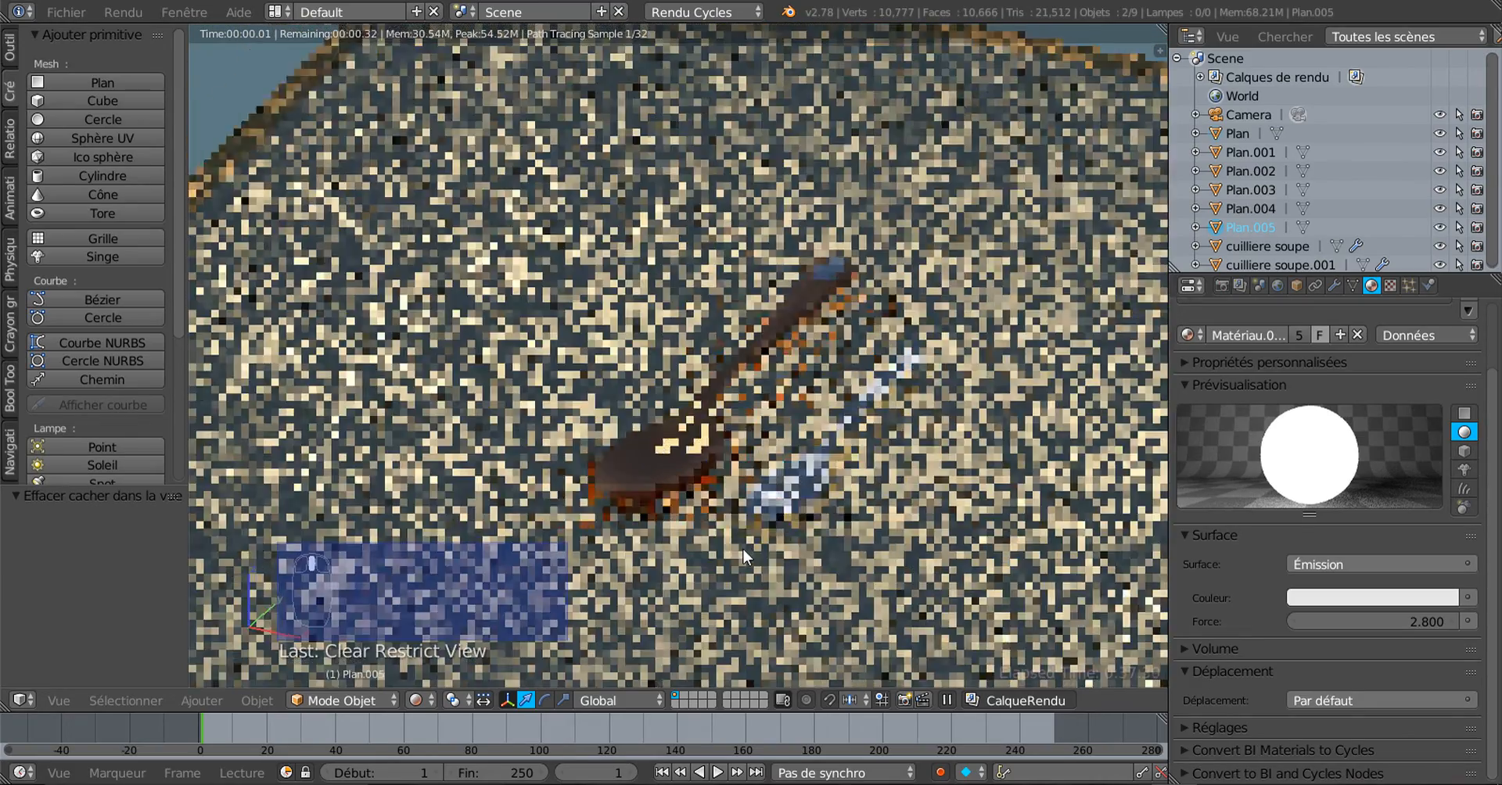
pyautogui.click(415, 700)
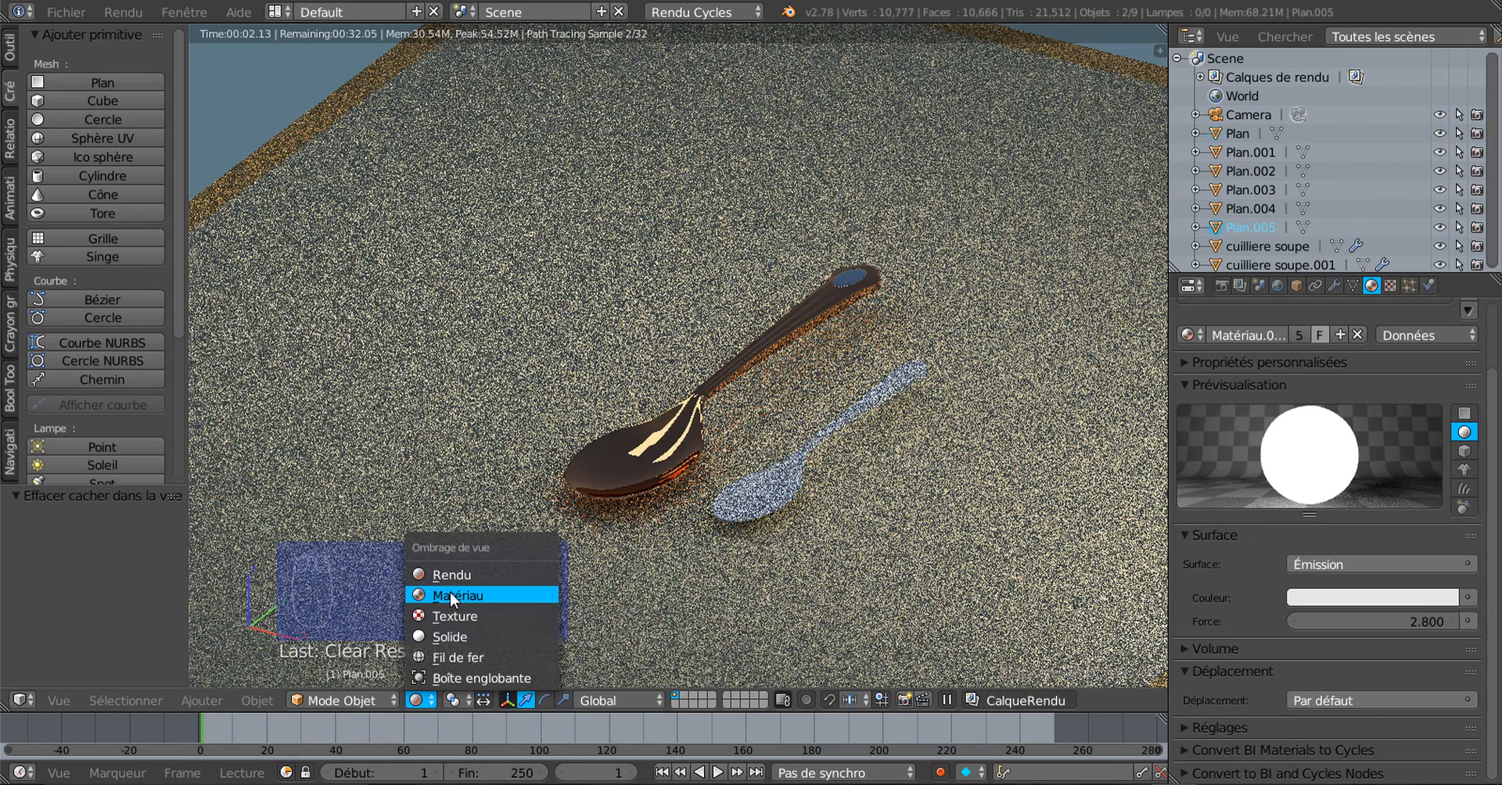
pyautogui.click(449, 593)
# Delete the small grey spoon that has no material beside the copper spoon
pyautogui.rightClick(801, 475)
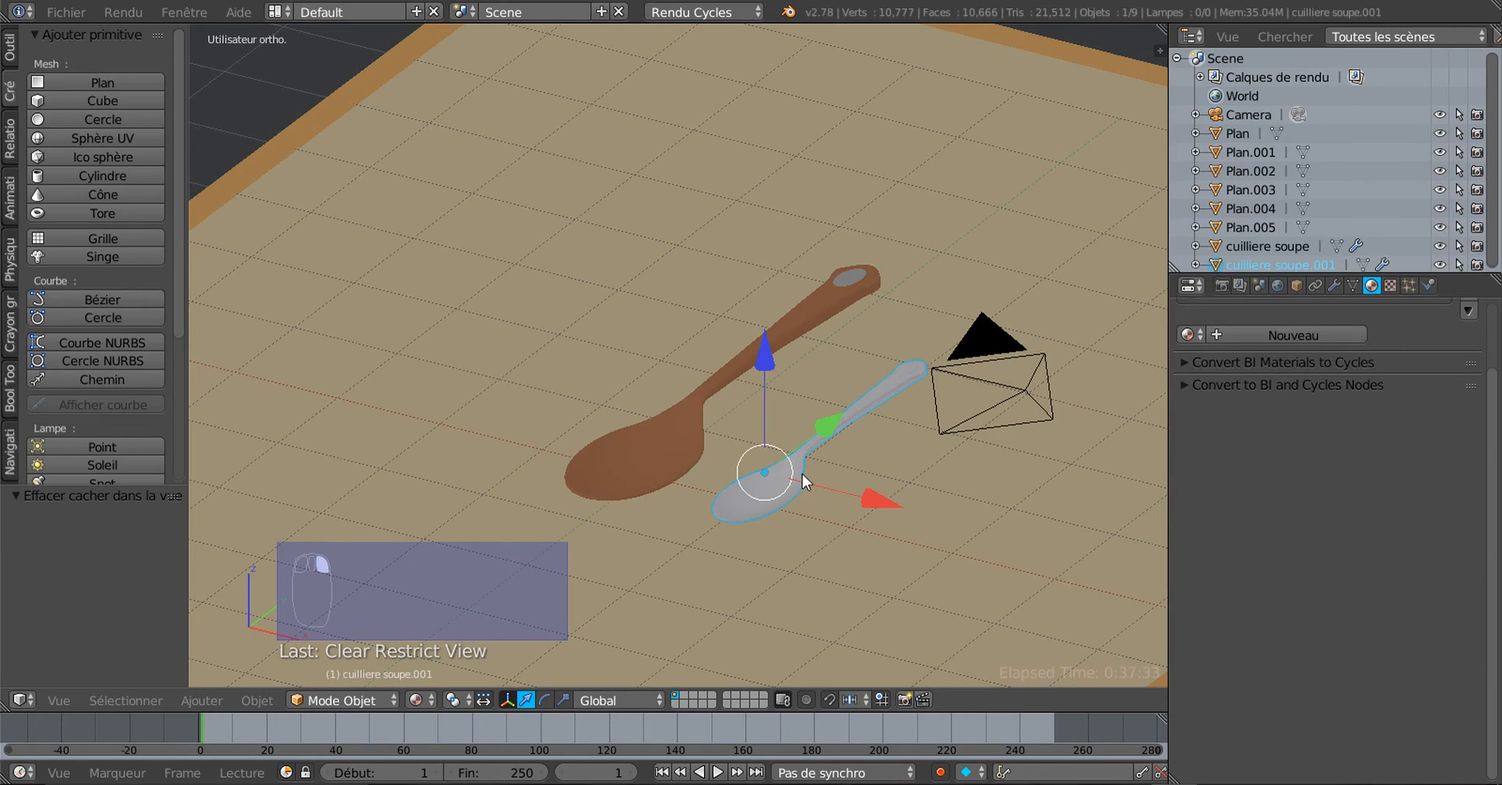
pyautogui.moveTo(867, 537); pyautogui.dragTo(870, 566, button='middle')
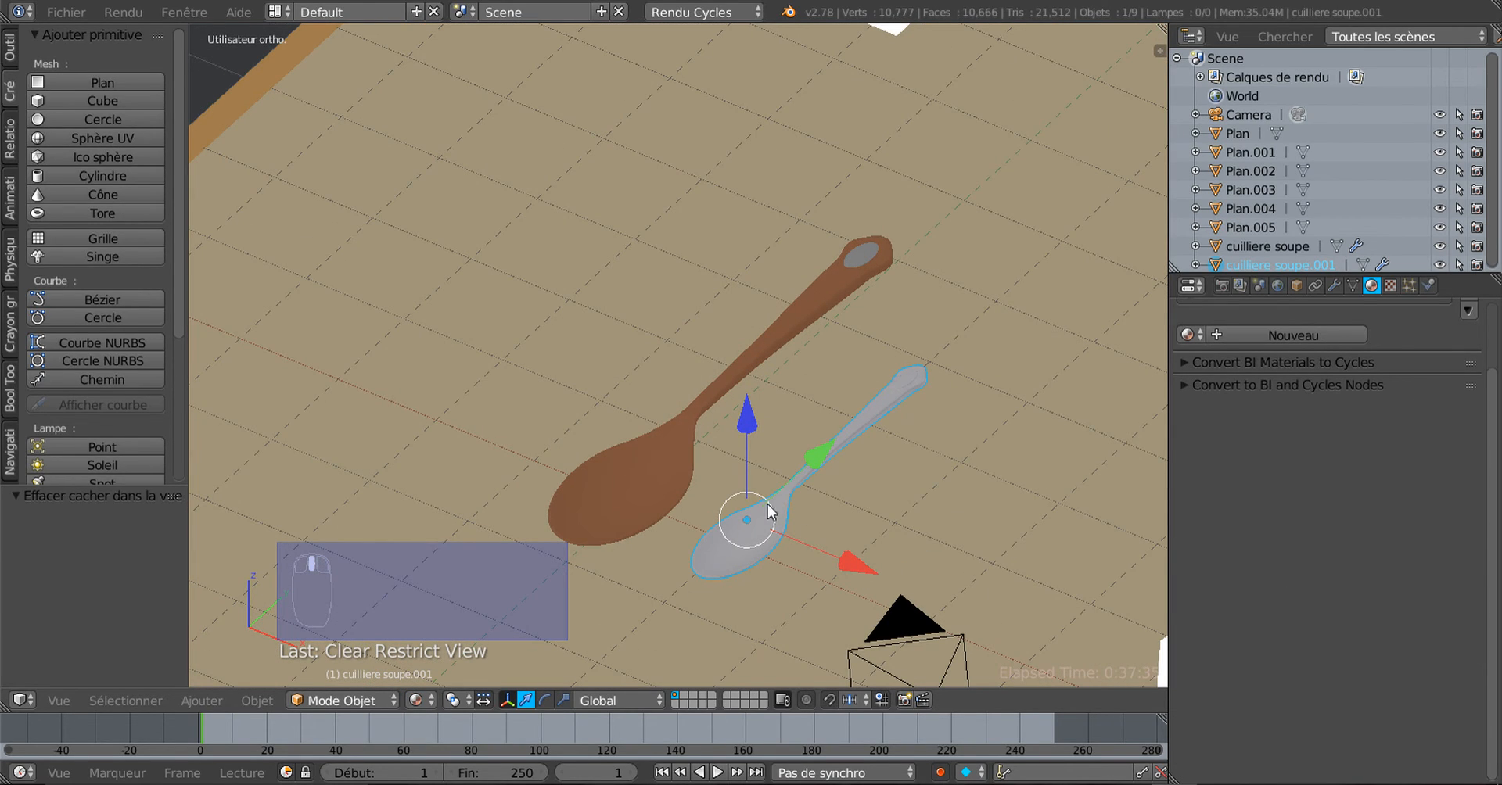
pyautogui.press('x')
pyautogui.click(955, 499)
# Duplicate the copper spoon and move the copy about 1.26 units along X
pyautogui.rightClick(650, 481)
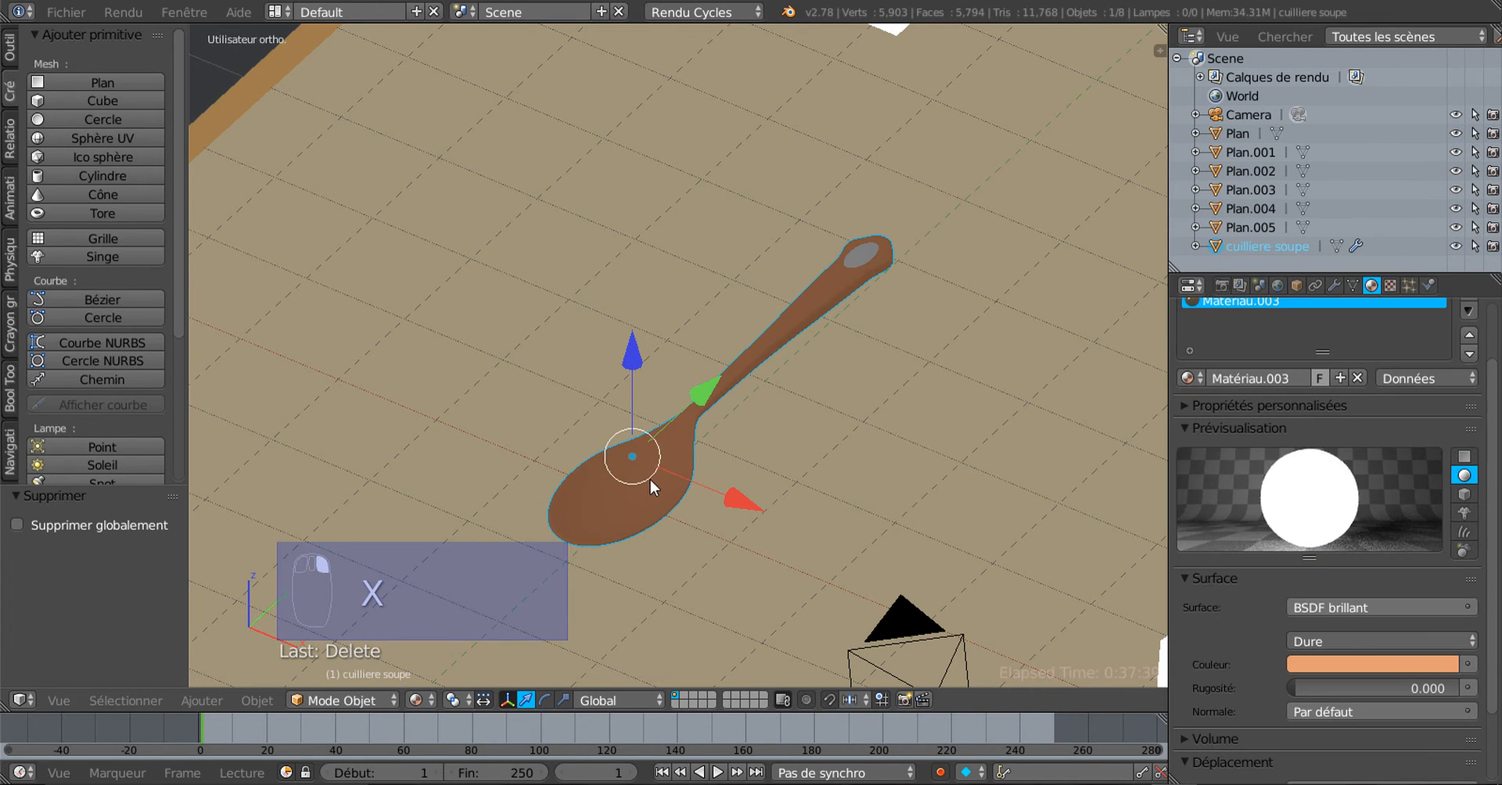
pyautogui.hotkey('shift', 'd')
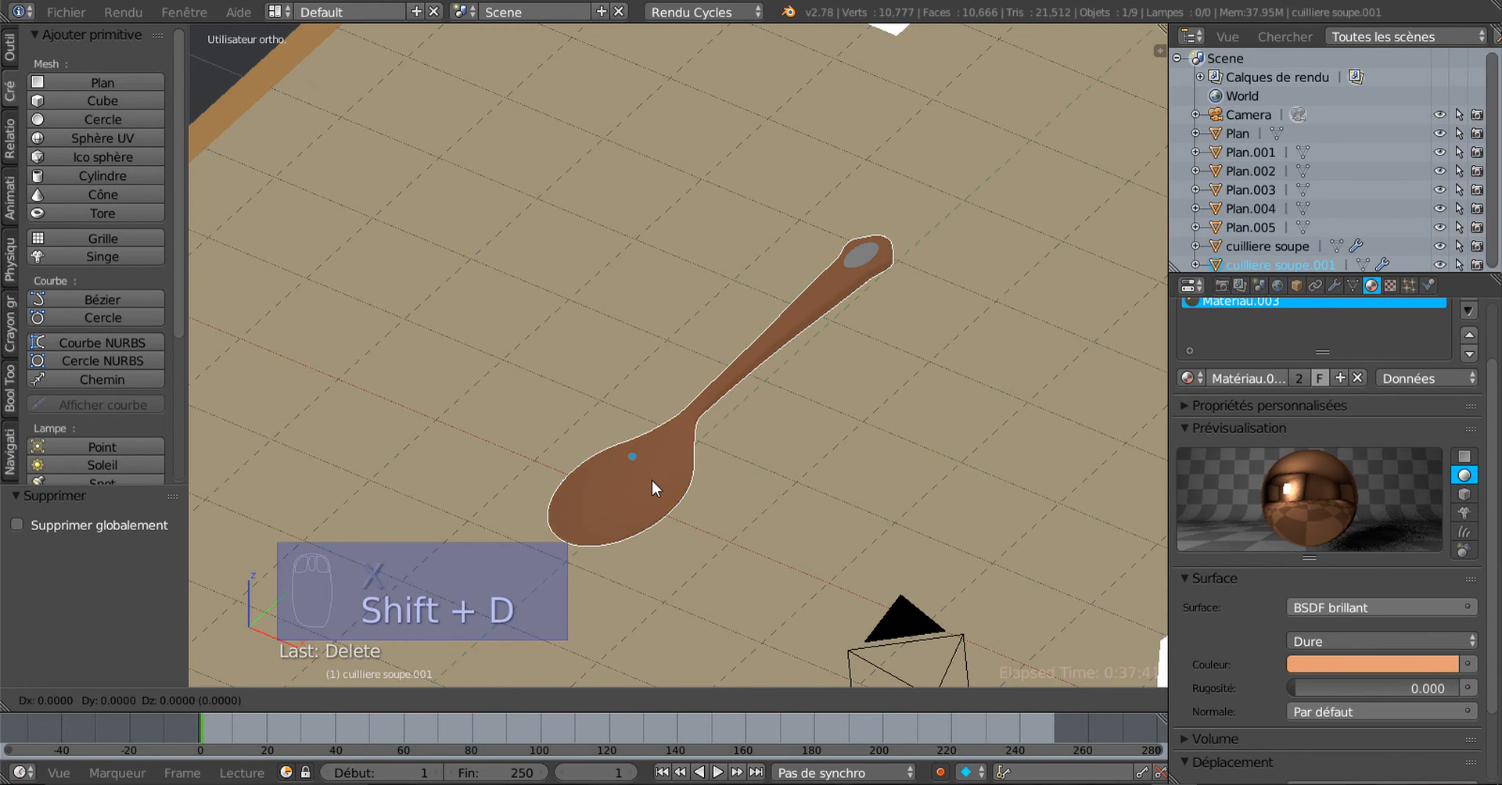
pyautogui.click(866, 565)
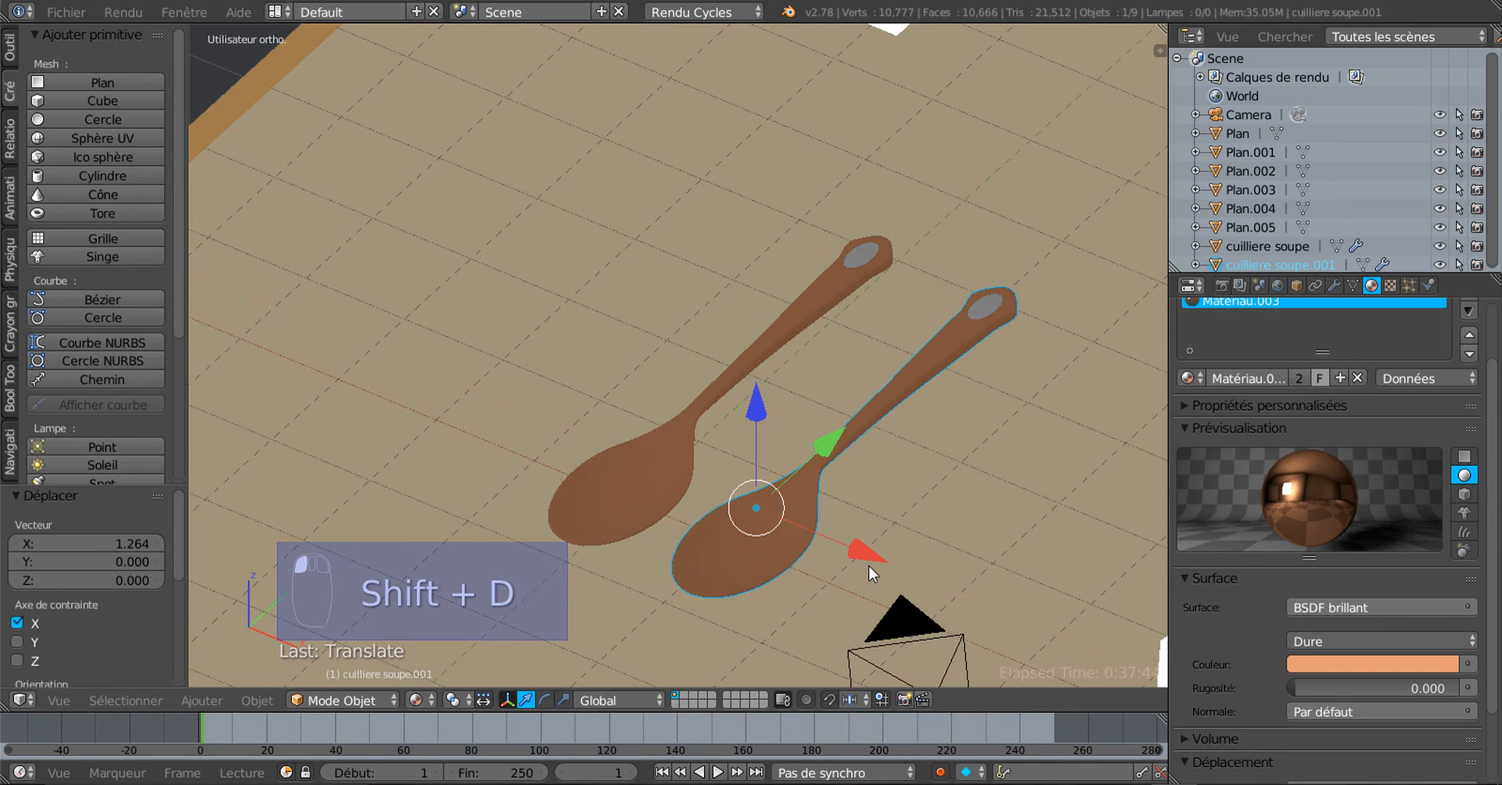
# Scale the spoon copy to about 0.55 and stretch it about 1.16 times along Y
pyautogui.moveTo(868, 566); pyautogui.dragTo(796, 527, button='middle')
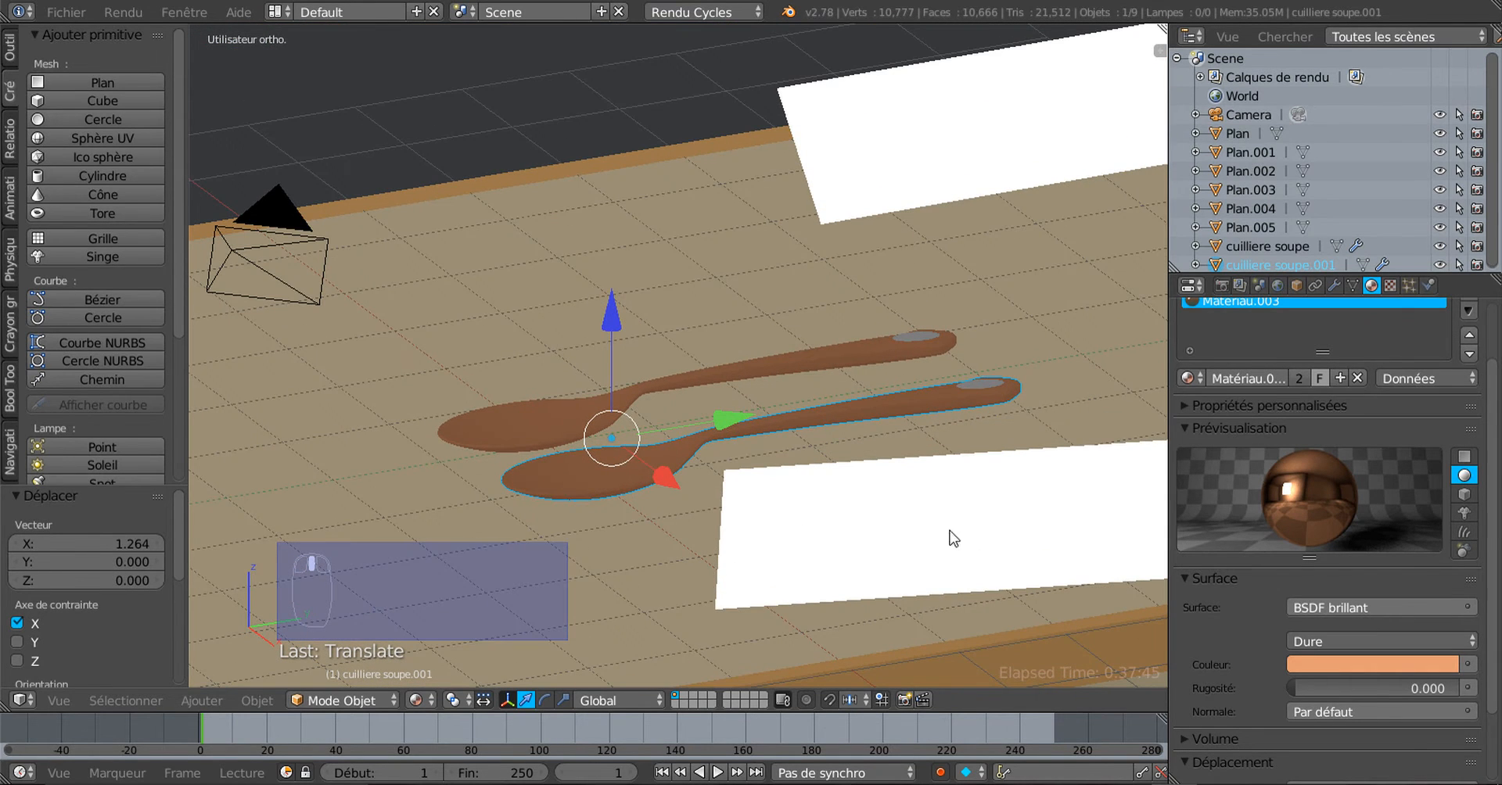
pyautogui.press('s')
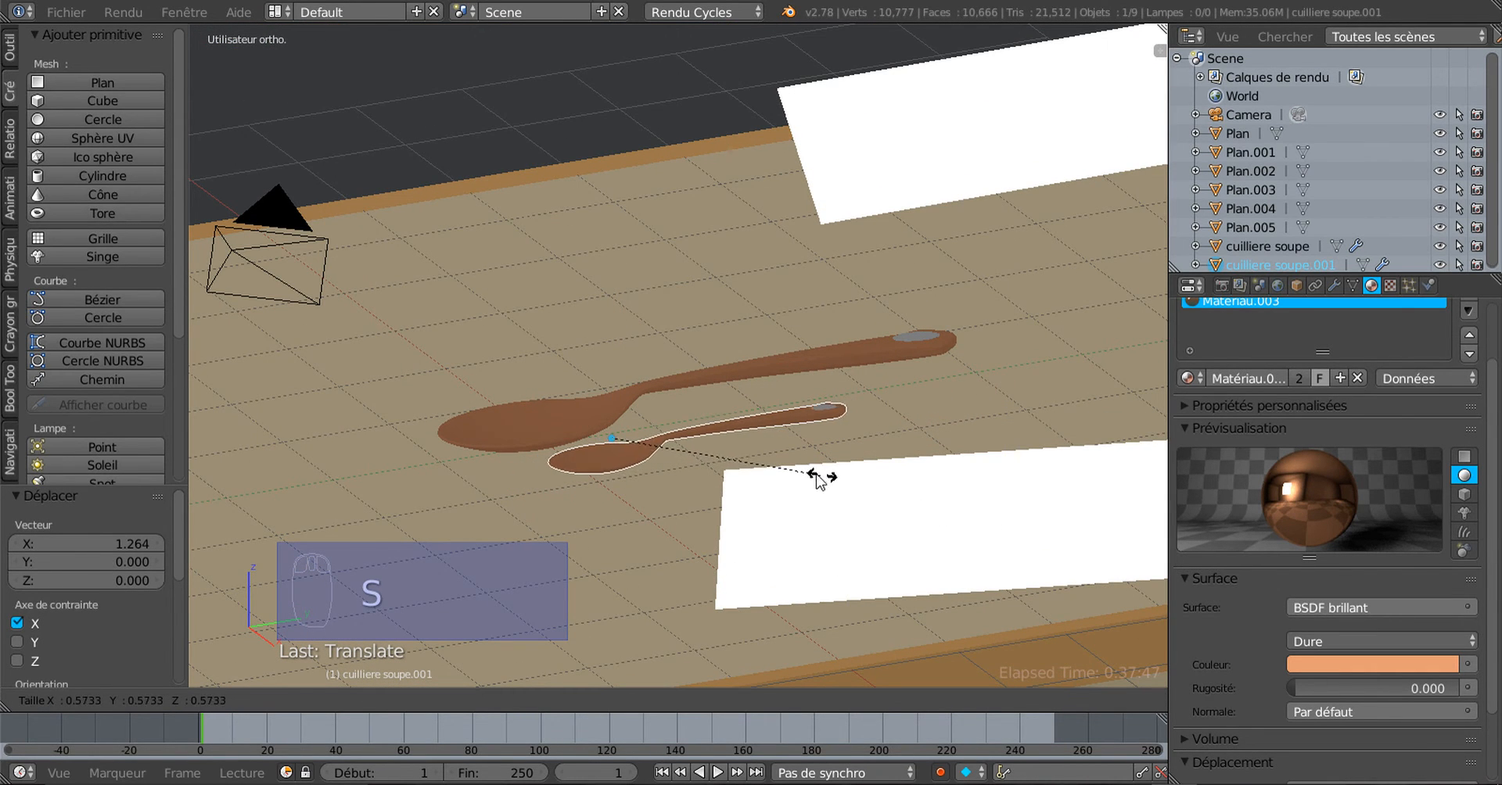
pyautogui.click(823, 476)
pyautogui.moveTo(825, 476); pyautogui.dragTo(791, 607, button='middle')
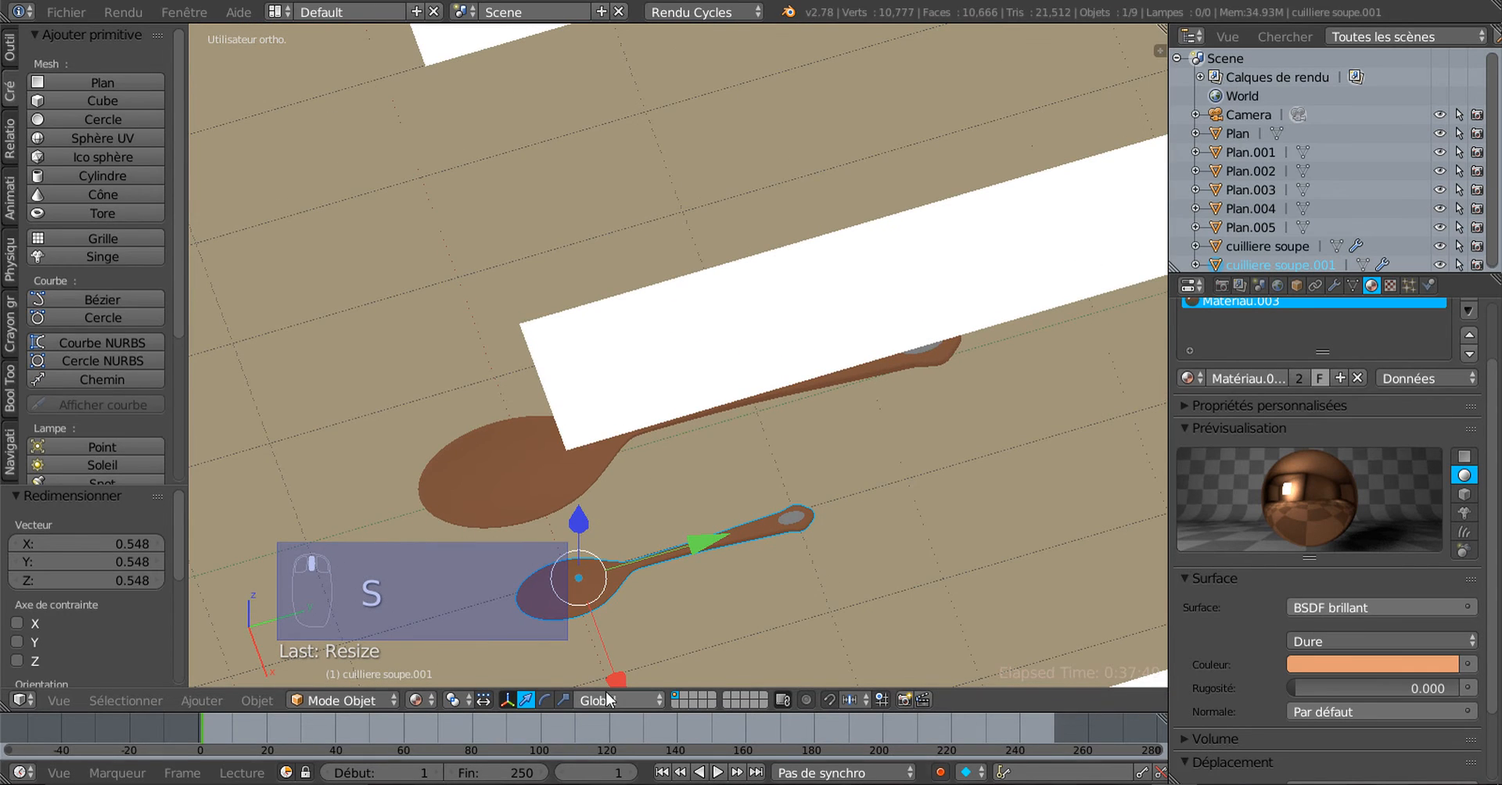
pyautogui.click(563, 700)
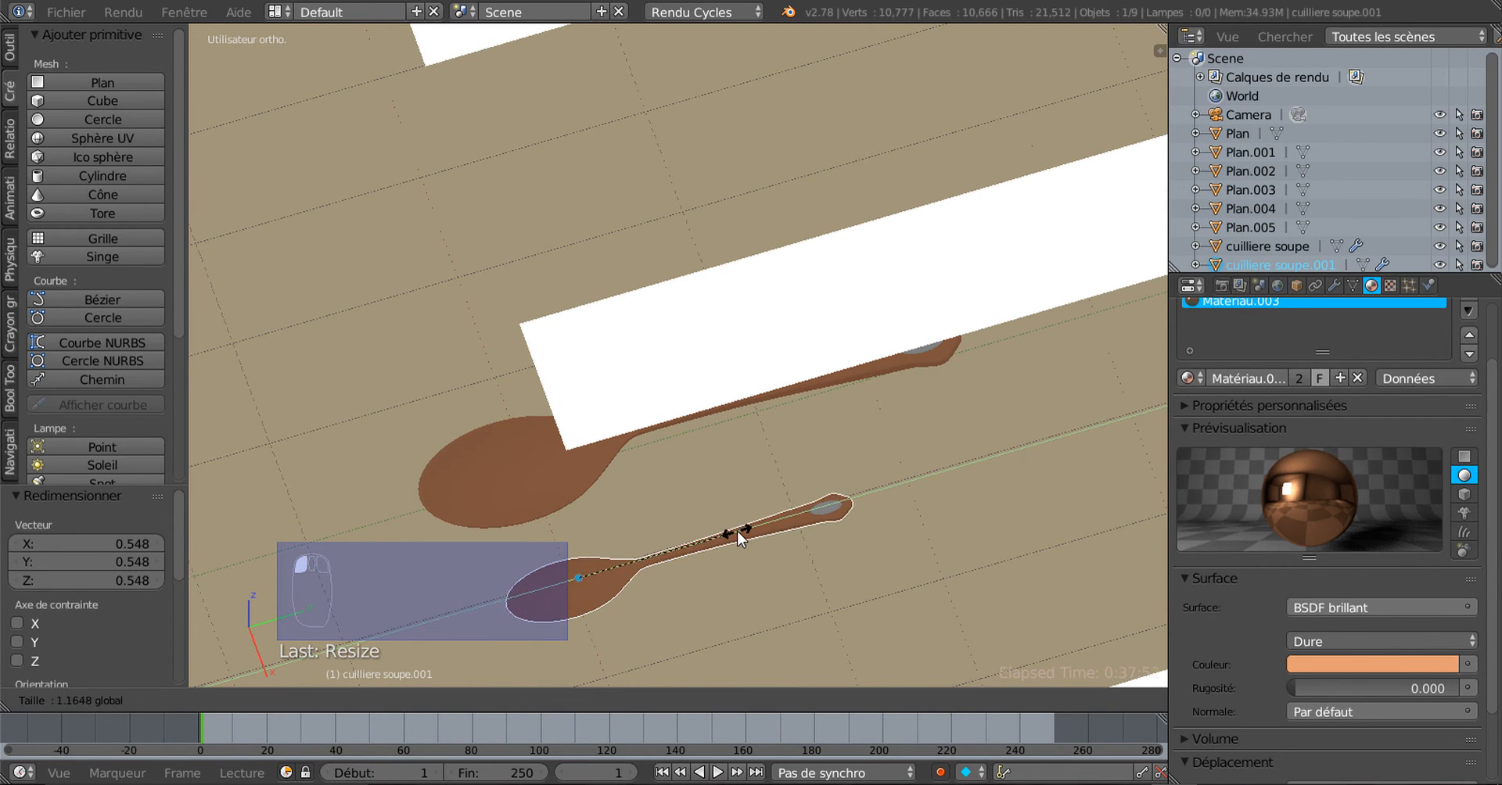
# In front view, lower the small spoon about 0.2 units along Z onto the tabletop
pyautogui.press('Tab')
pyautogui.moveTo(777, 616); pyautogui.dragTo(941, 467, button='middle')
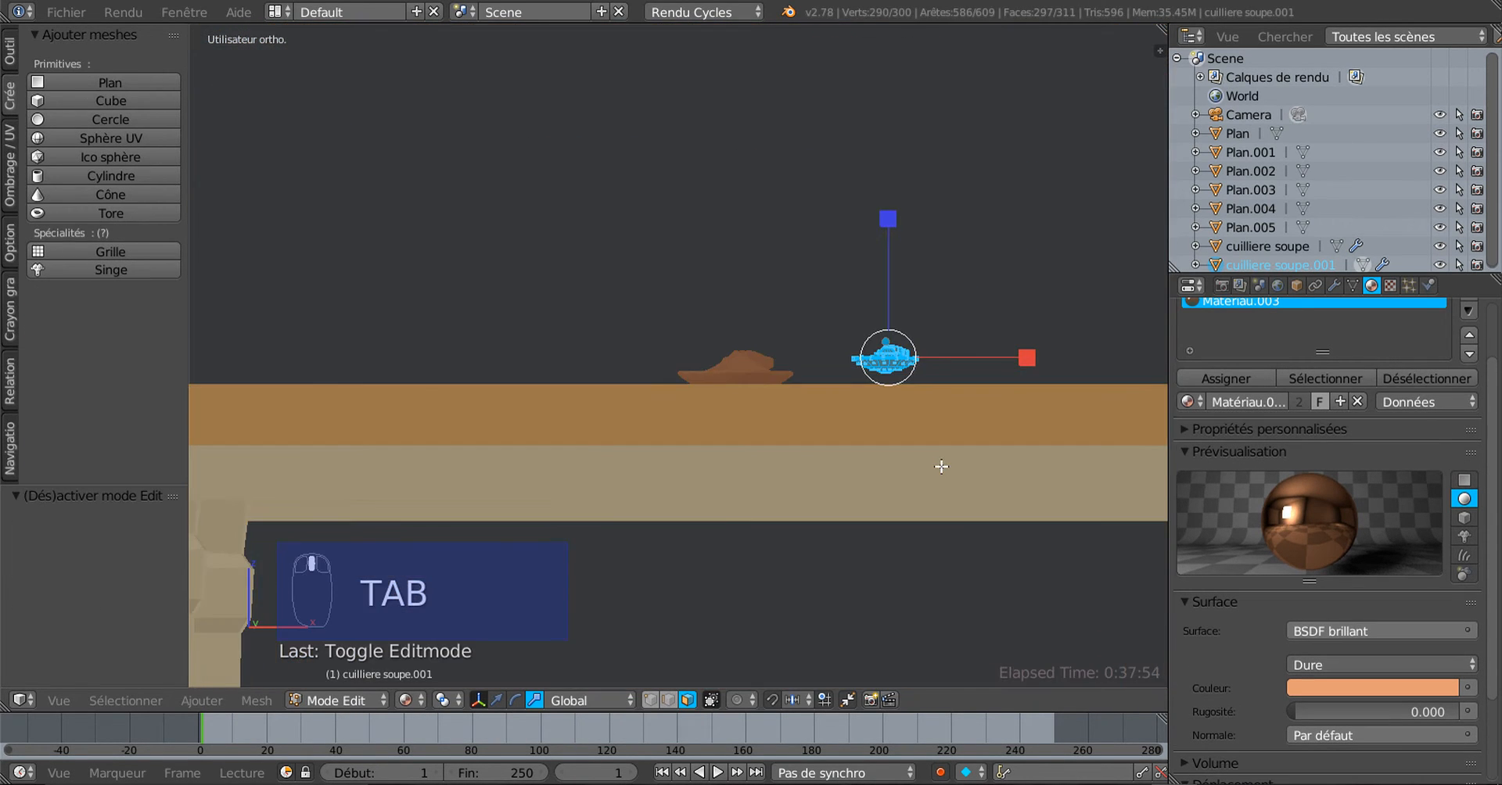
pyautogui.press('KP_1')
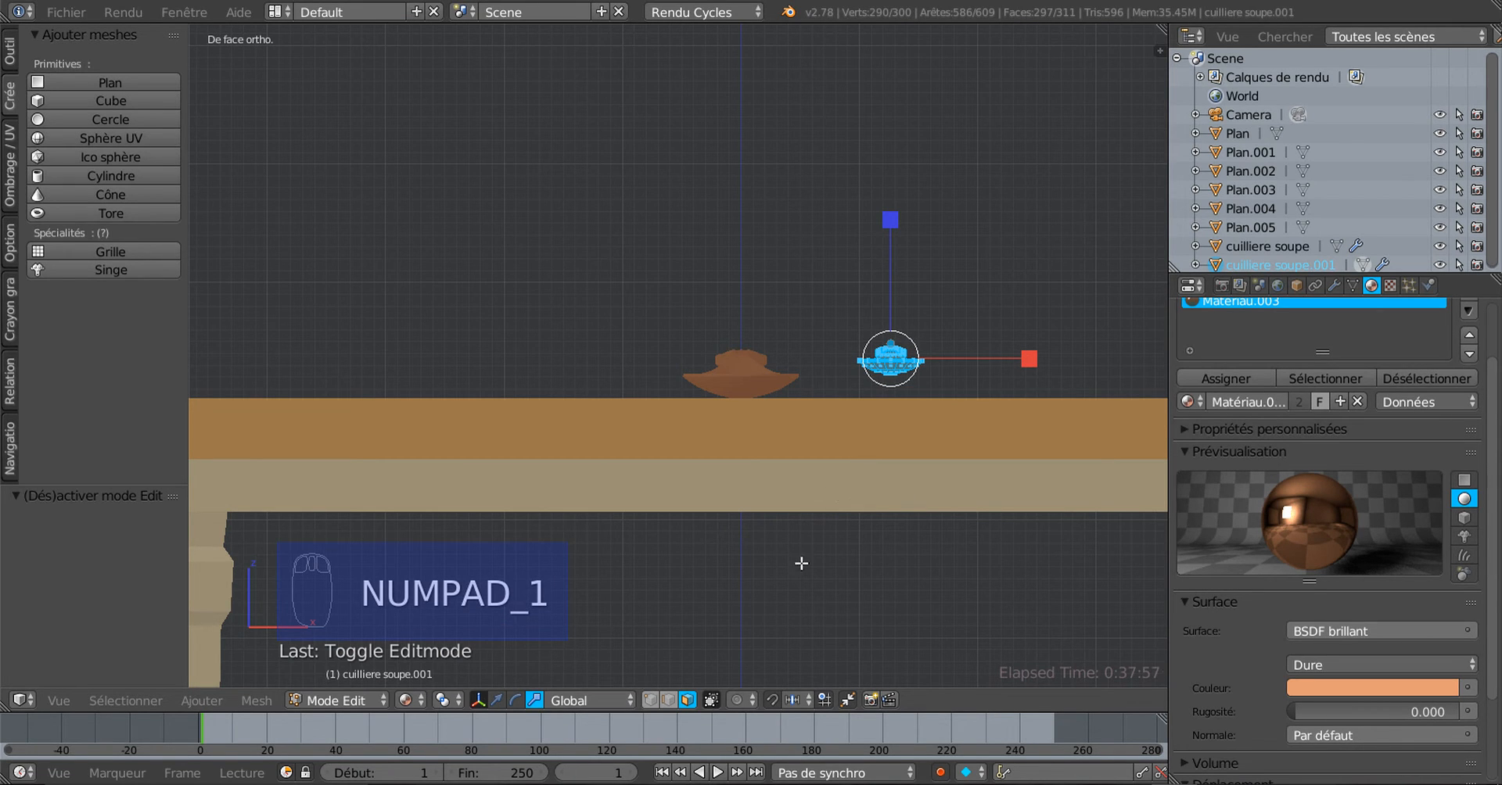
pyautogui.press('Tab')
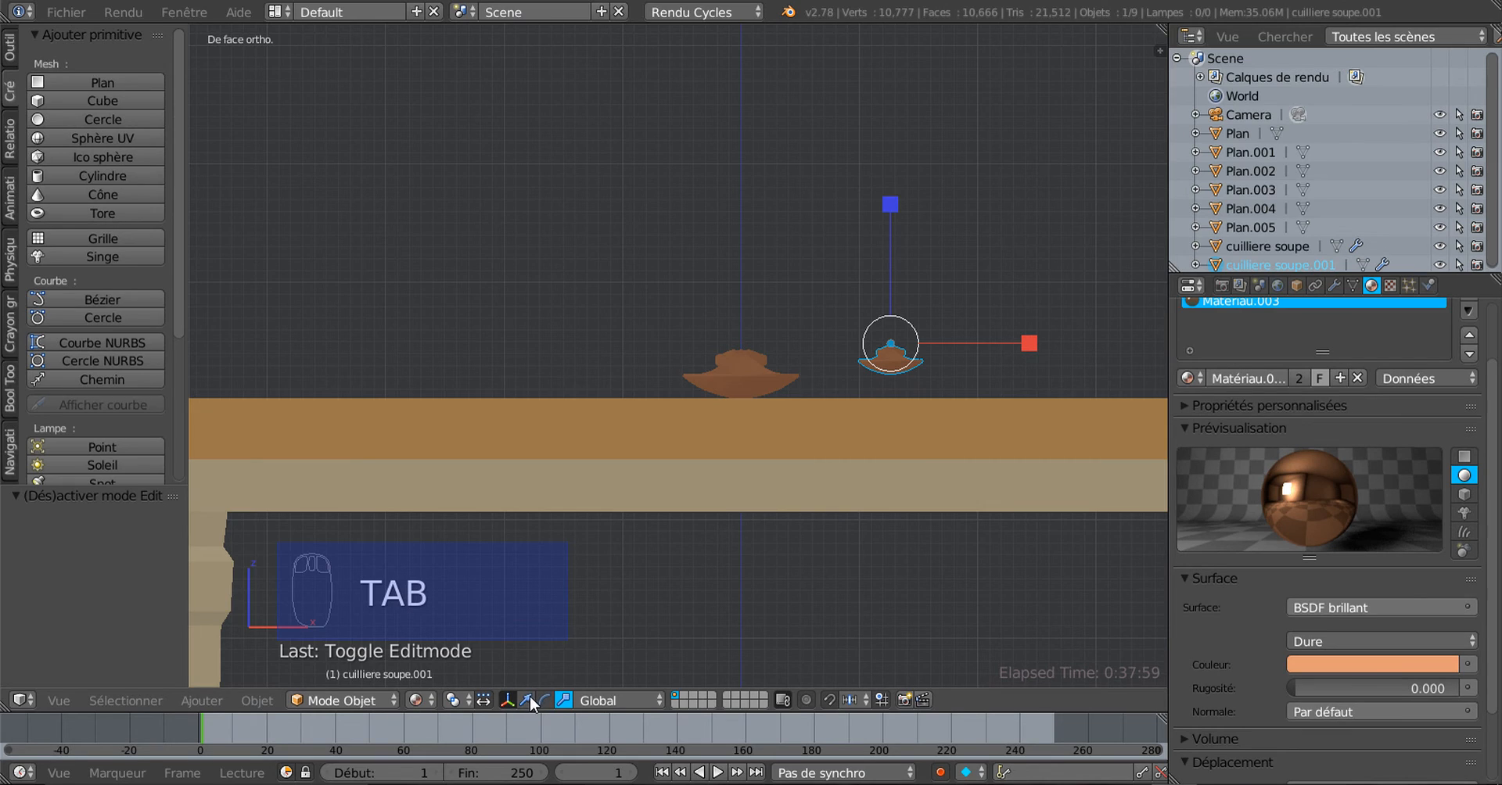
pyautogui.click(527, 699)
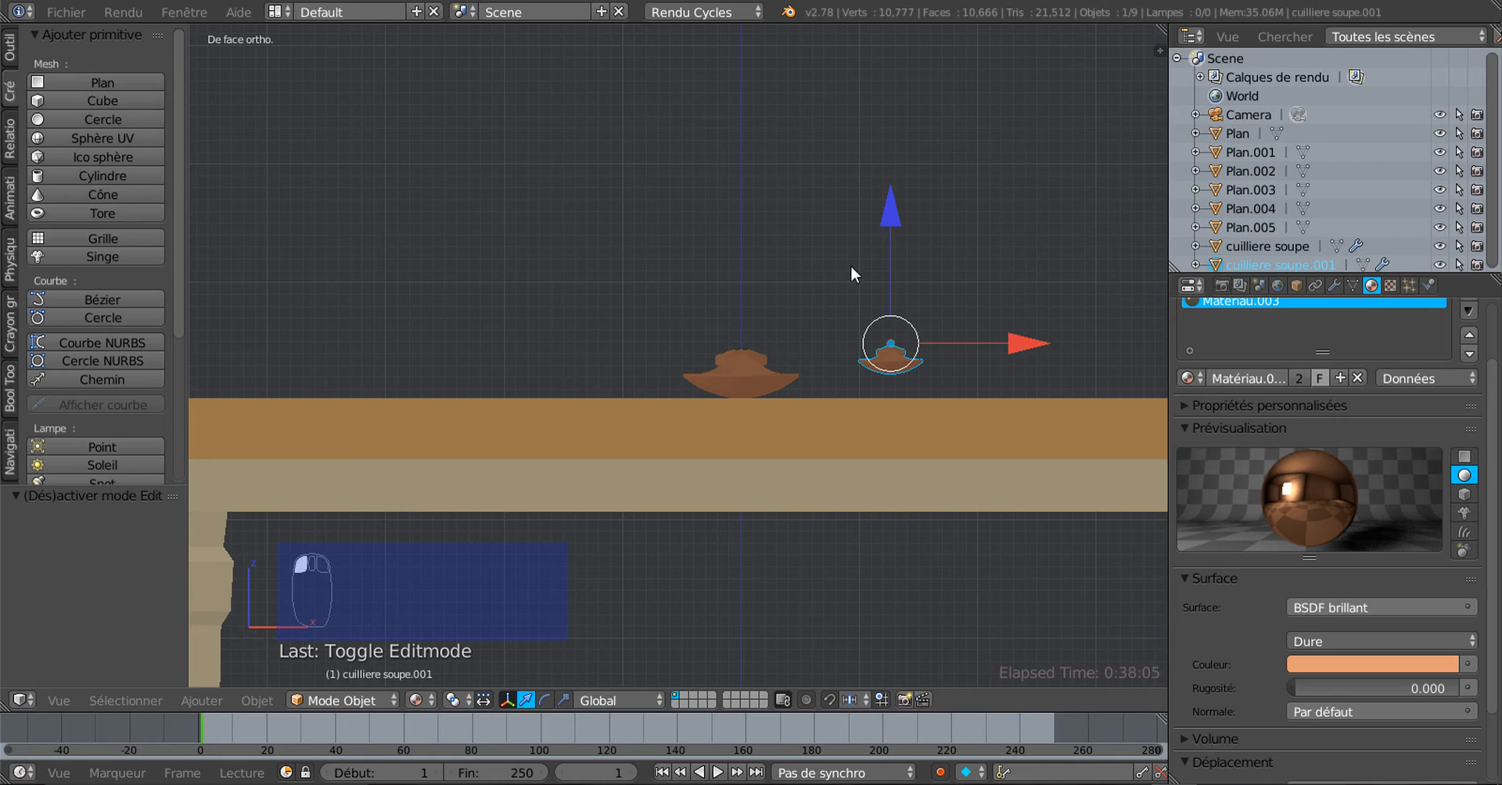
pyautogui.moveTo(889, 213); pyautogui.dragTo(895, 236)
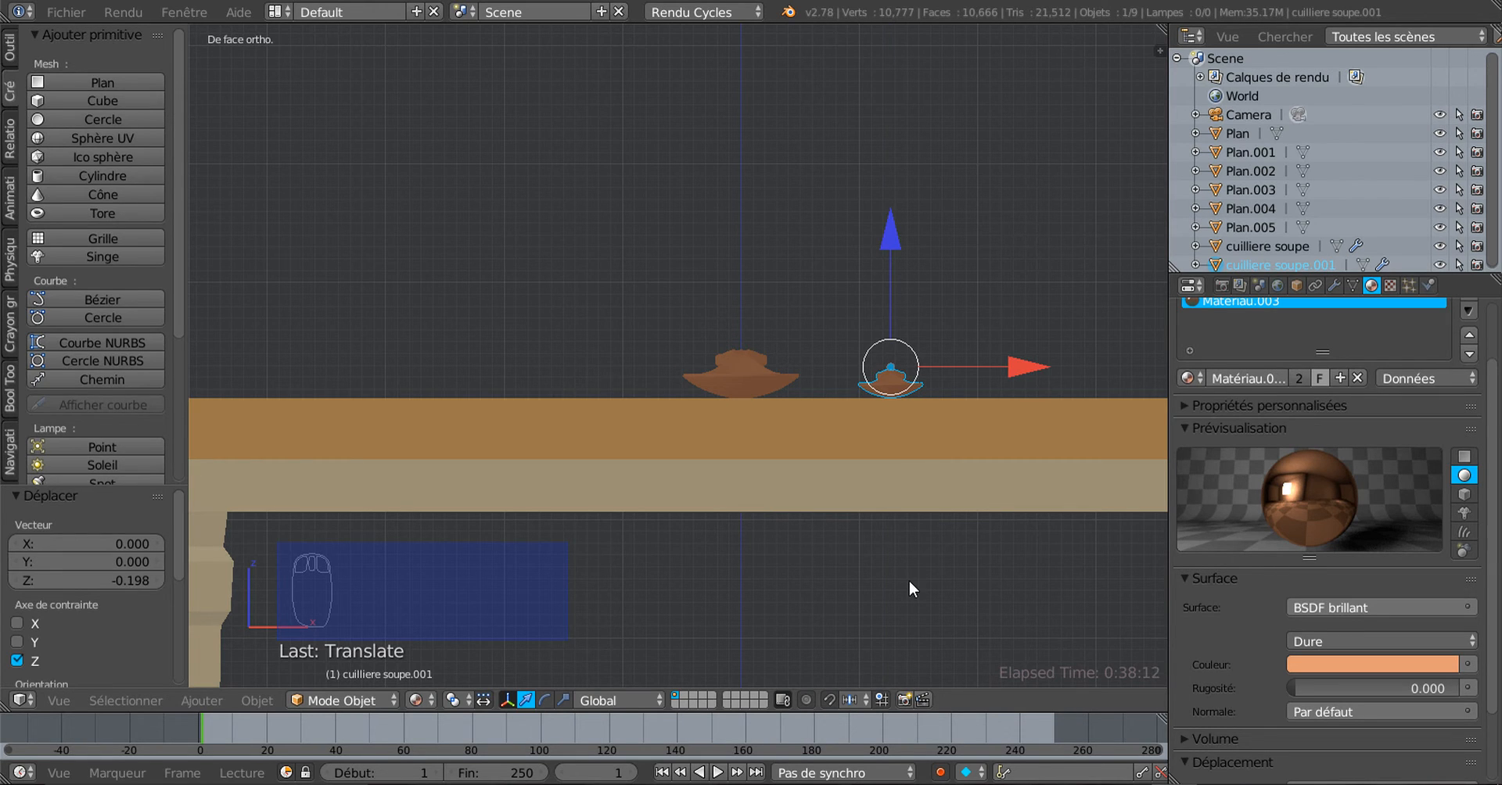
# In right side view, rotate the small spoon about 3° so its handle rests on the tabletop
pyautogui.press('KP_3')
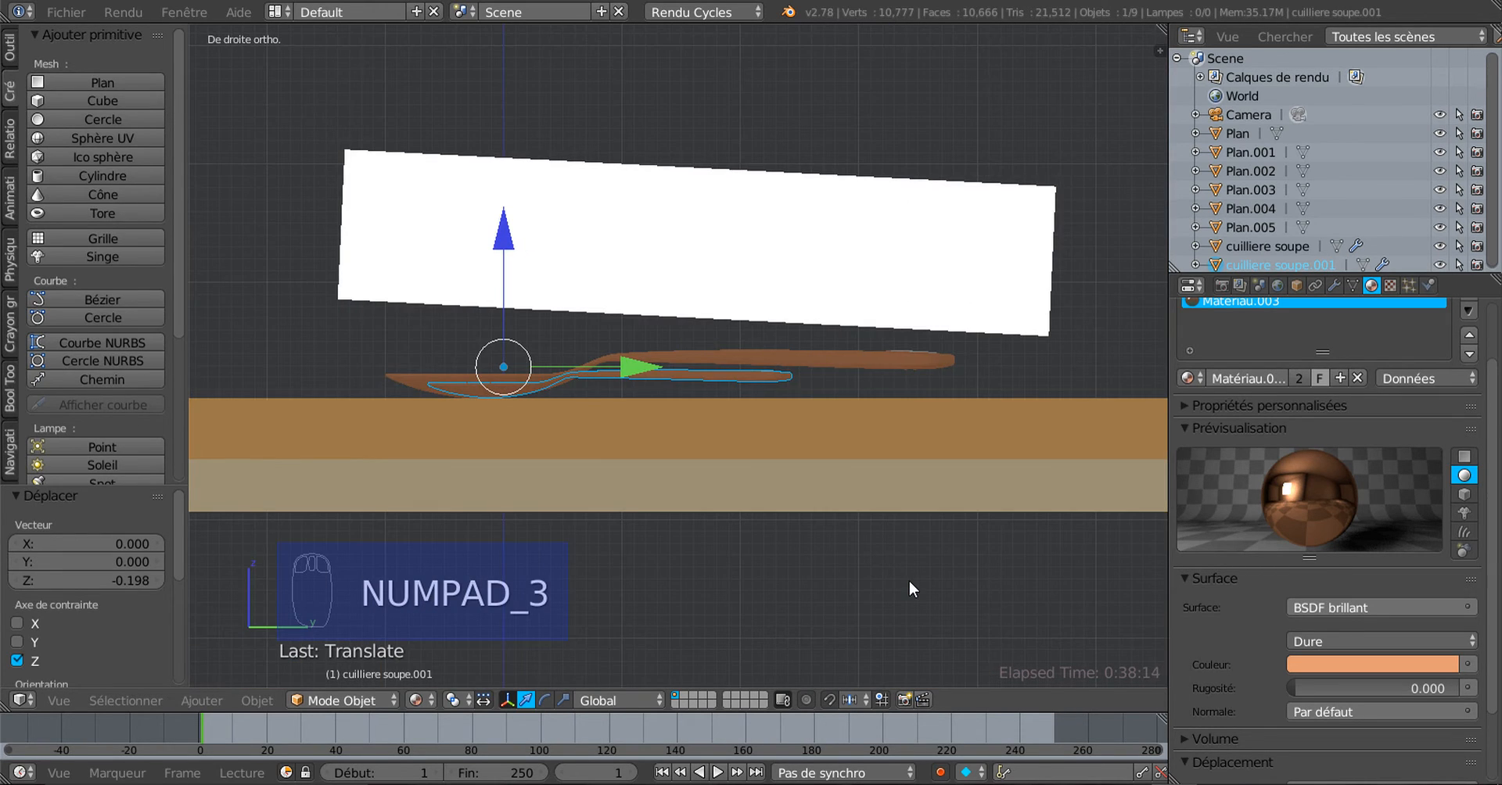
pyautogui.keyDown('shift'); pyautogui.moveTo(618, 408); pyautogui.dragTo(668, 398, button='middle'); pyautogui.keyUp('shift')
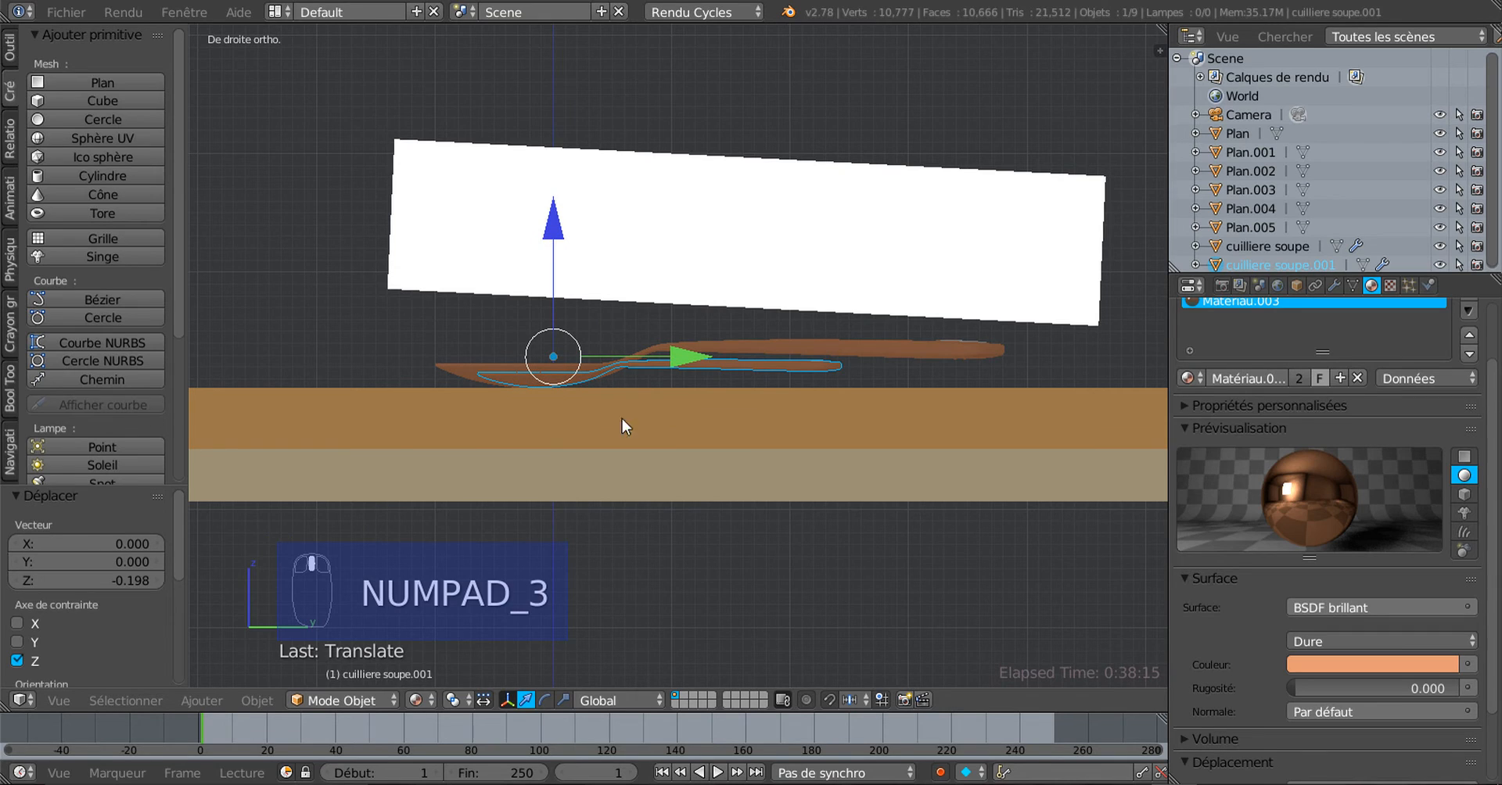
pyautogui.press('r')
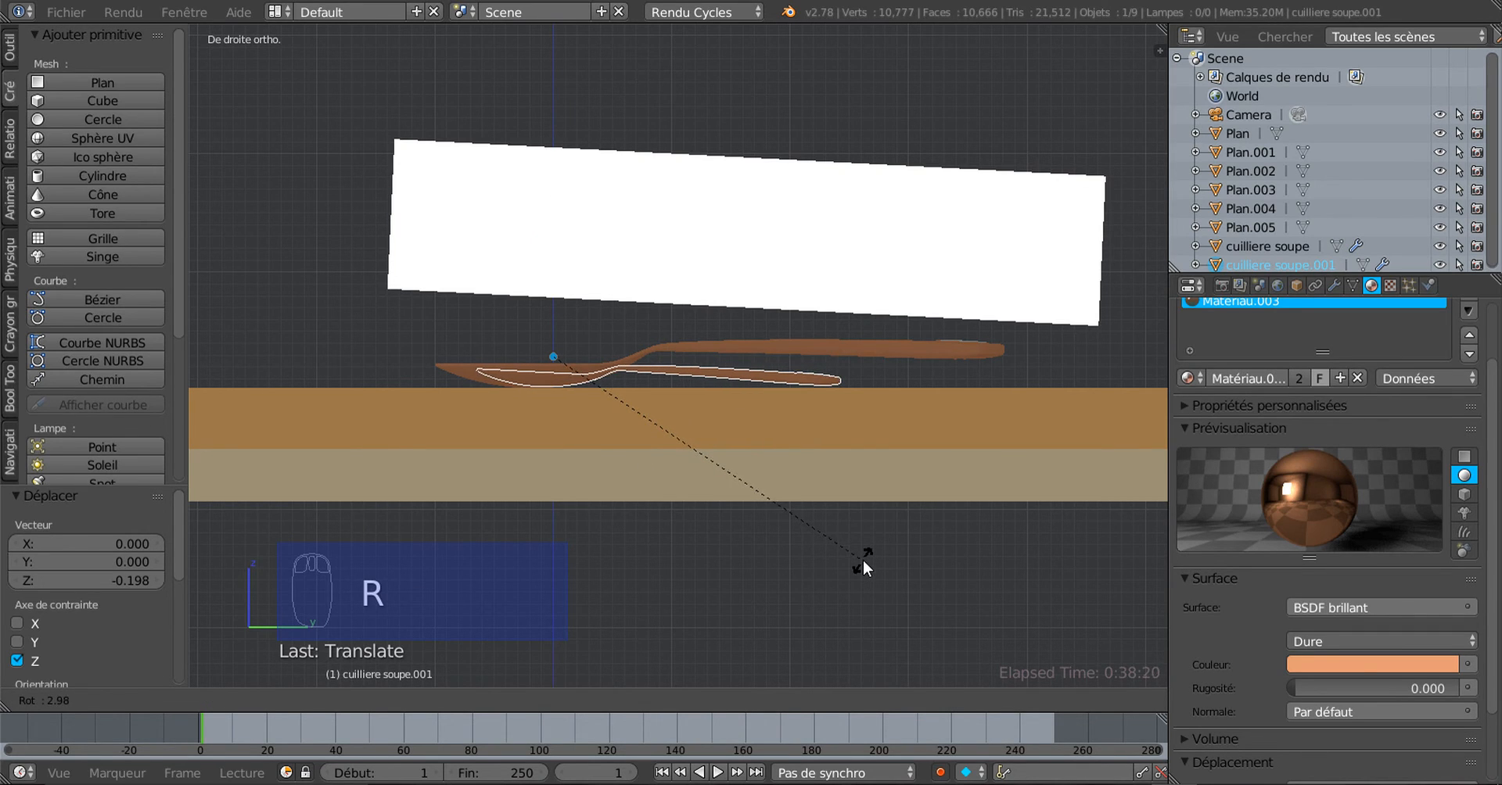
pyautogui.click(862, 560)
# Rotate the large spoon about 3.8° in the side view so its handle rests on the tabletop
pyautogui.rightClick(808, 338)
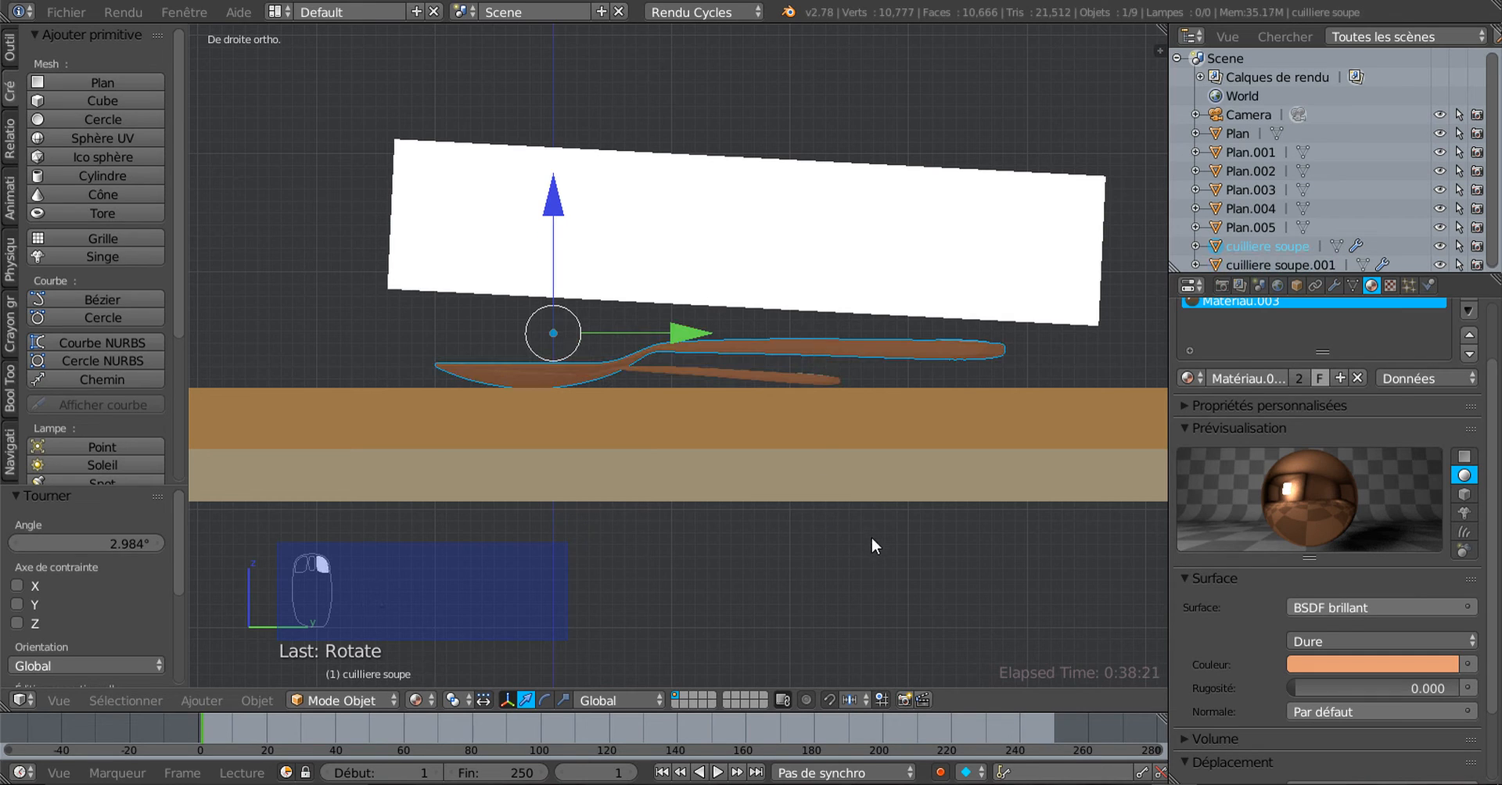
pyautogui.press('r')
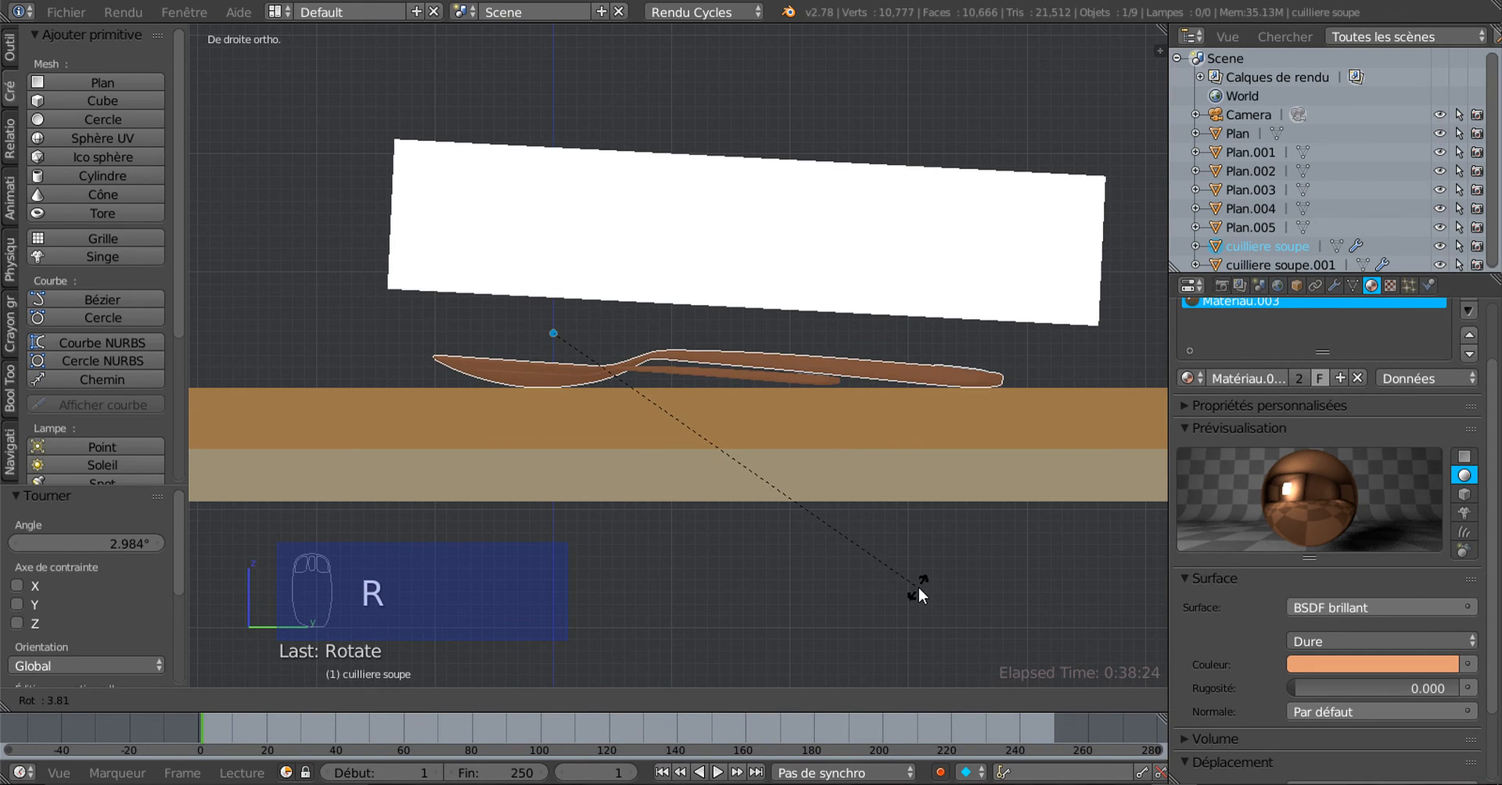
pyautogui.click(918, 588)
# Switch to rendered shading and examine the two spoons, the table and the light strips from several angles and distances
pyautogui.moveTo(762, 359); pyautogui.dragTo(931, 443, button='middle')
pyautogui.press('Tab')
pyautogui.press('Tab')
pyautogui.click(420, 701)
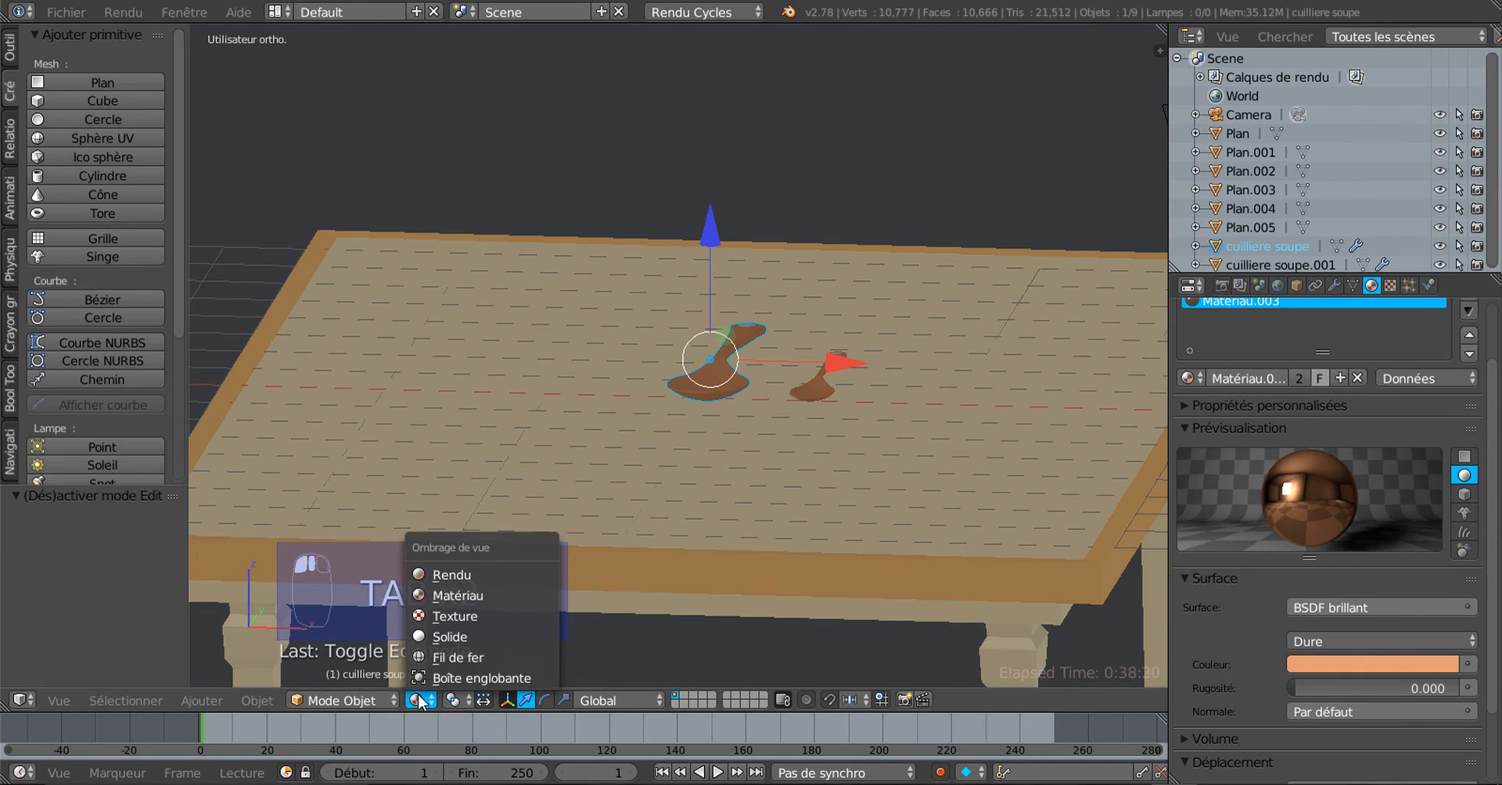
pyautogui.click(444, 573)
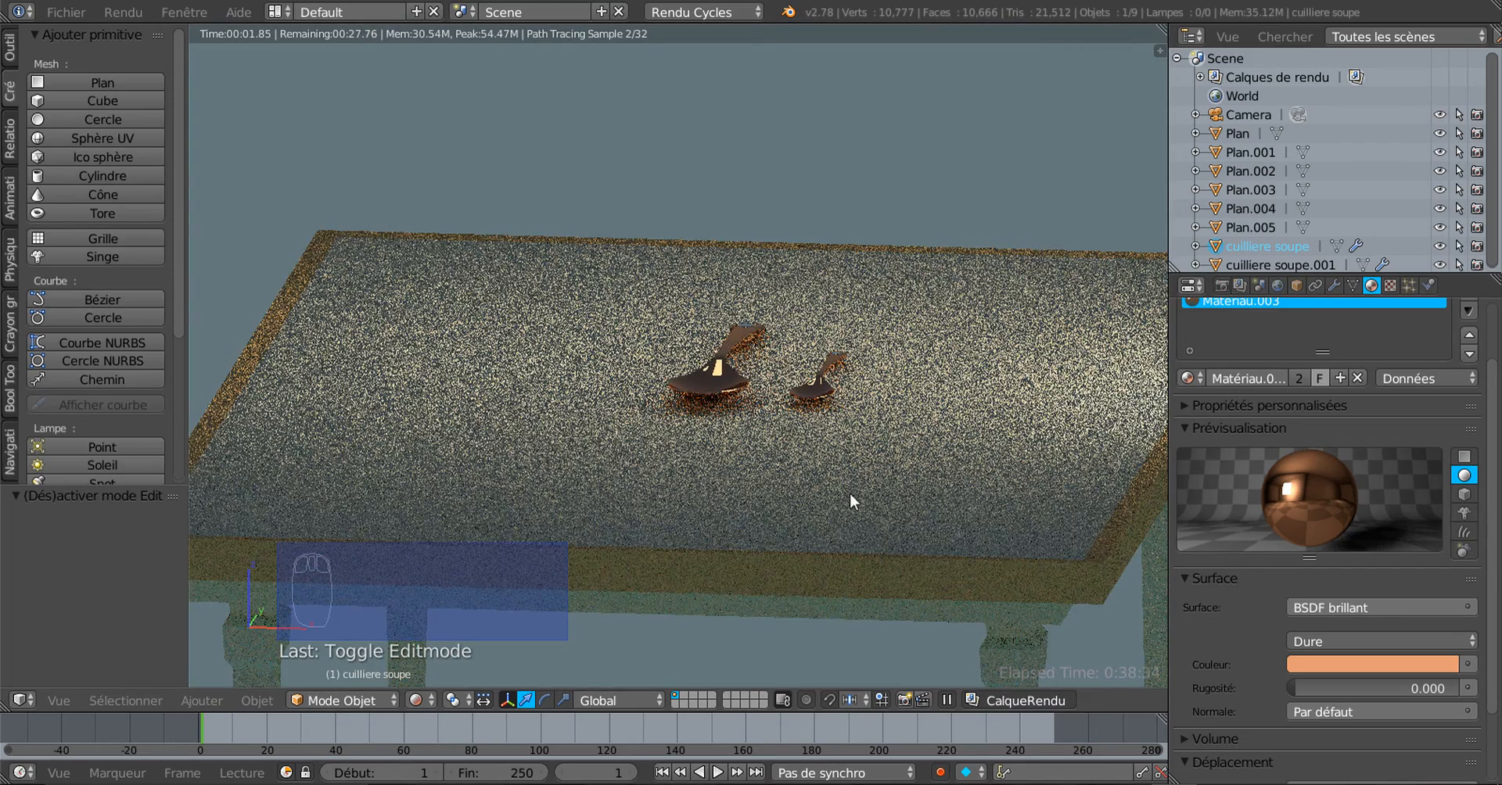
pyautogui.moveTo(850, 492); pyautogui.dragTo(819, 512, button='middle')
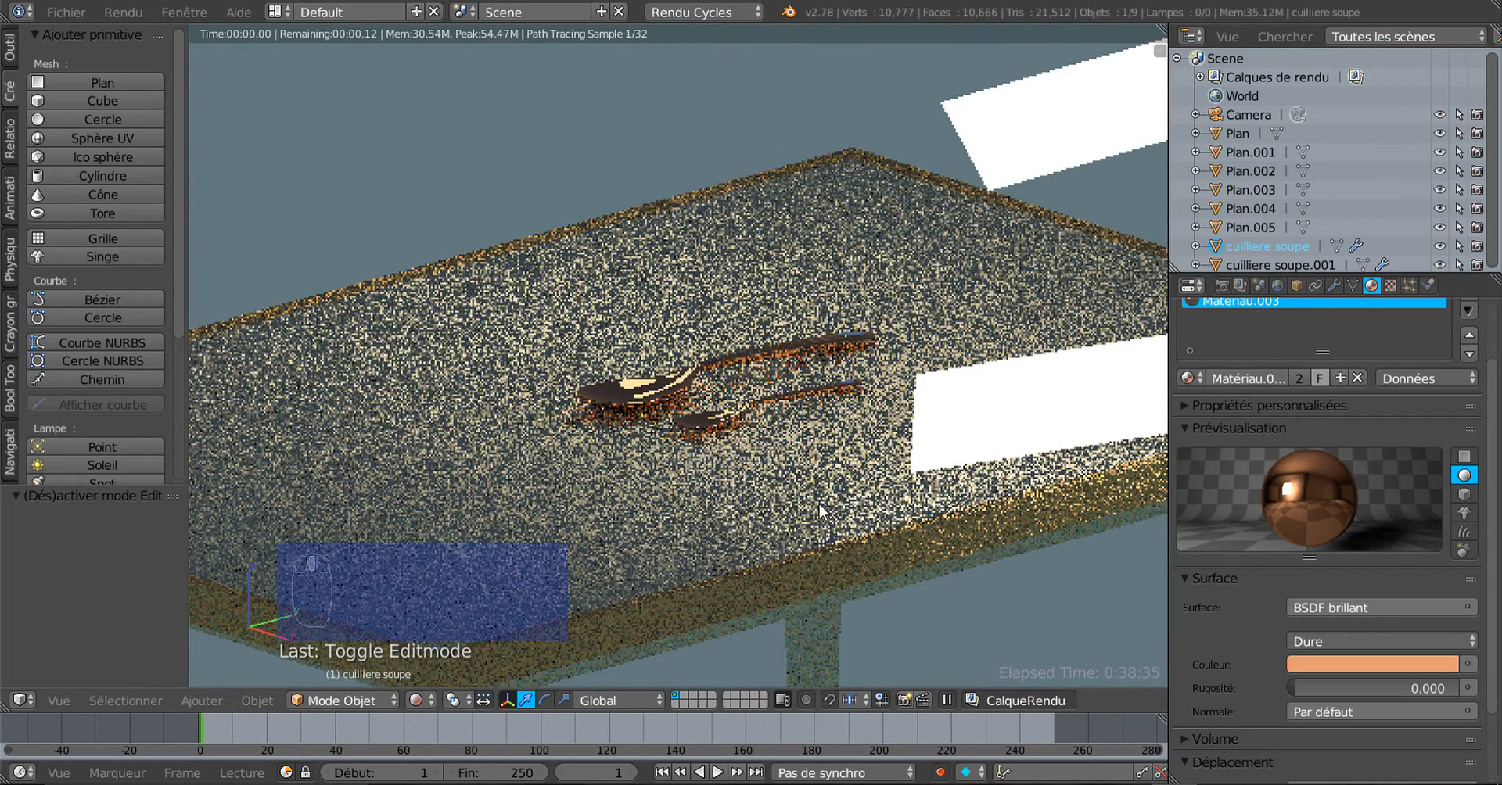
pyautogui.scroll(-3, 820, 512)
pyautogui.moveTo(674, 415); pyautogui.dragTo(642, 416, button='middle')
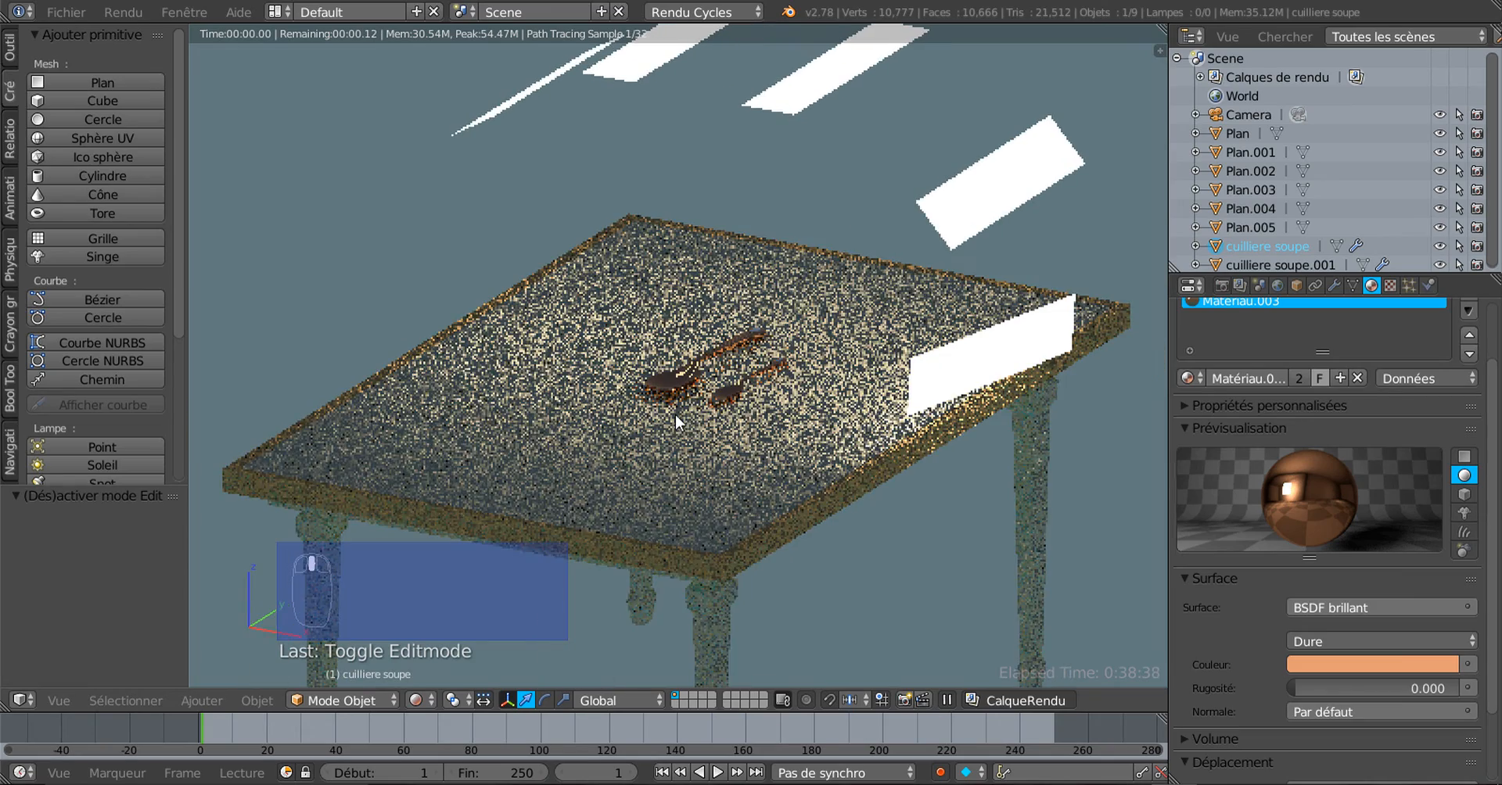
pyautogui.press('Tab')
pyautogui.scroll(-4, 672, 480)
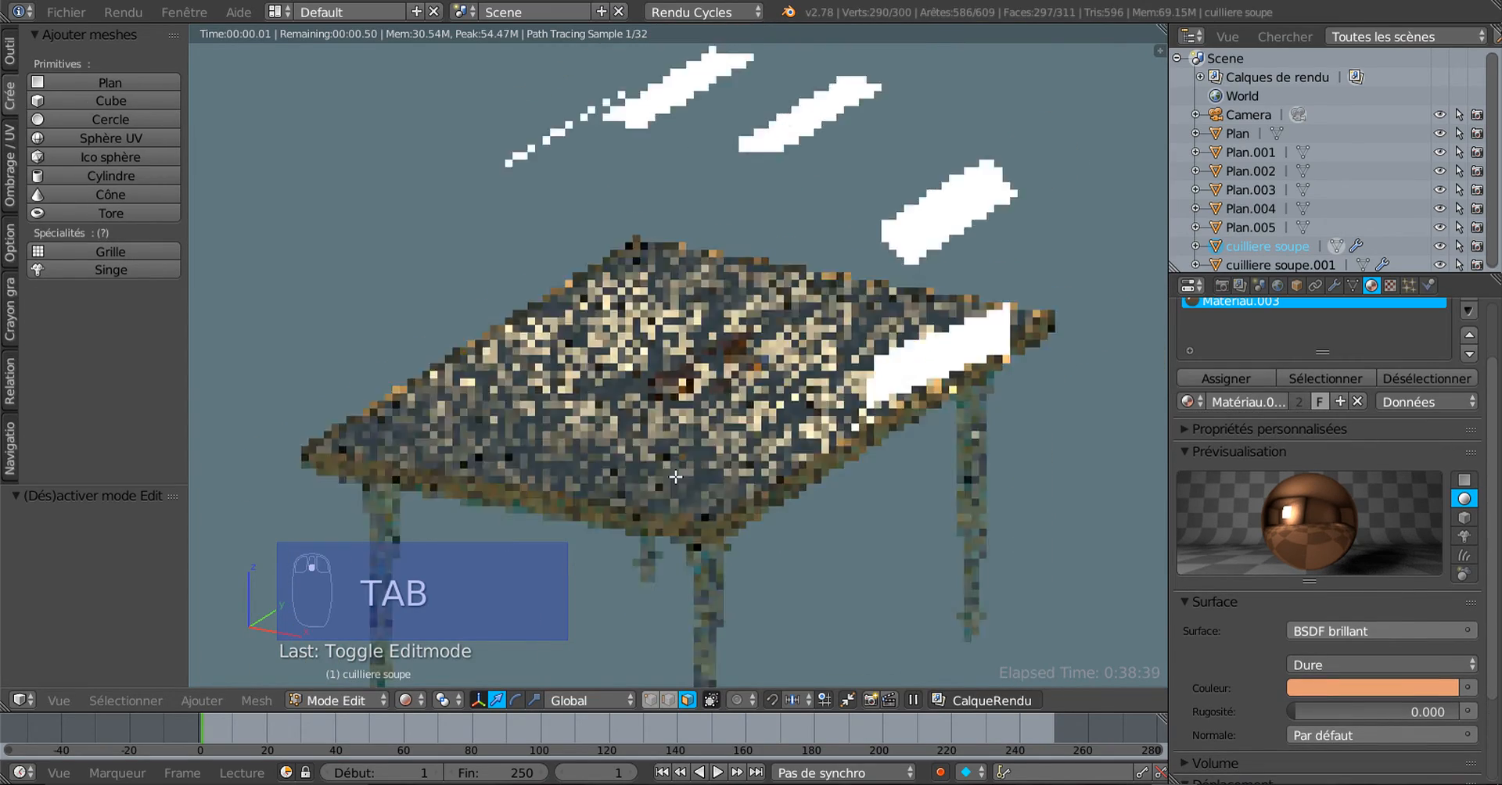
pyautogui.moveTo(671, 479); pyautogui.dragTo(740, 238, button='middle')
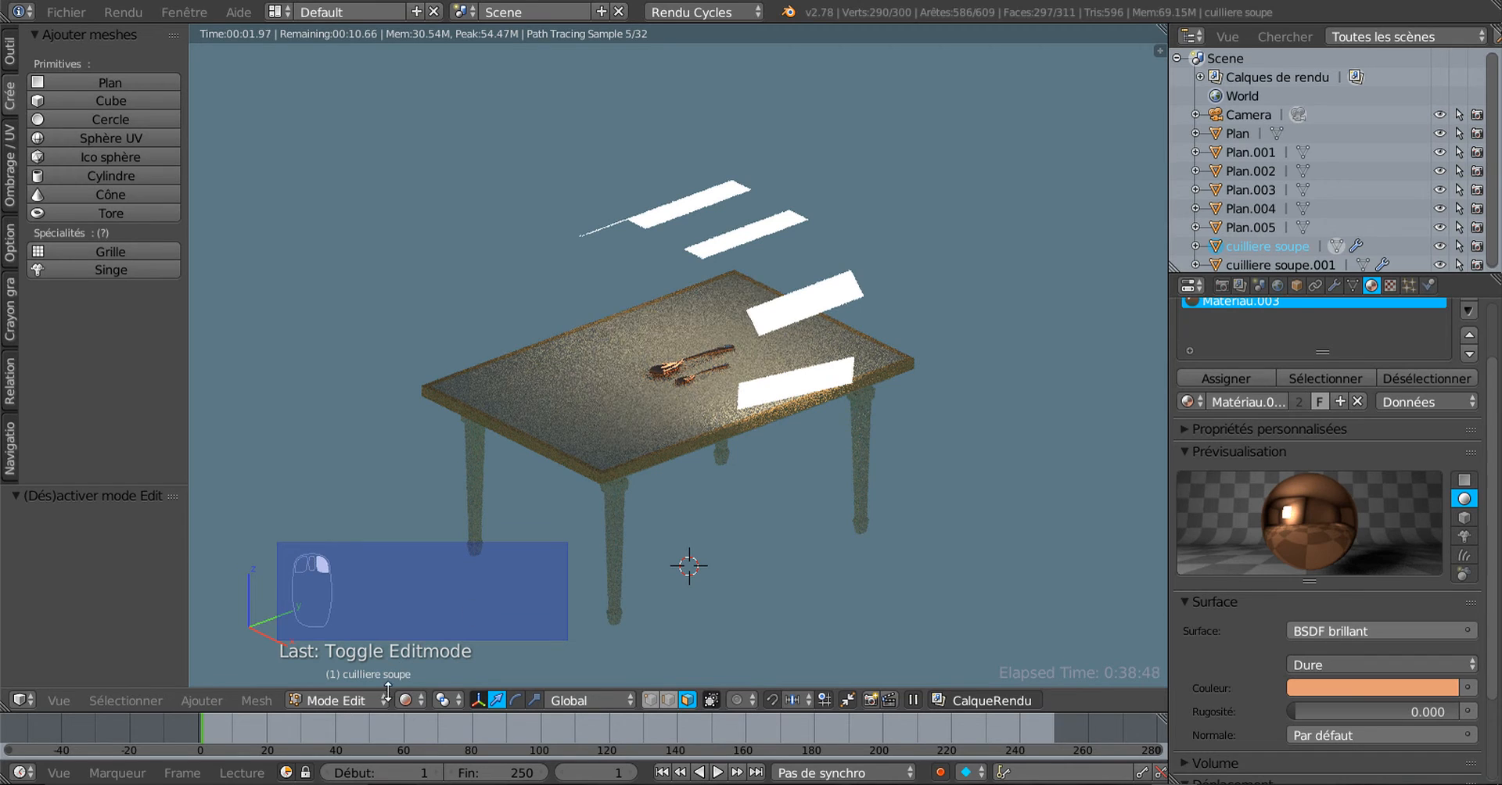
pyautogui.click(355, 699)
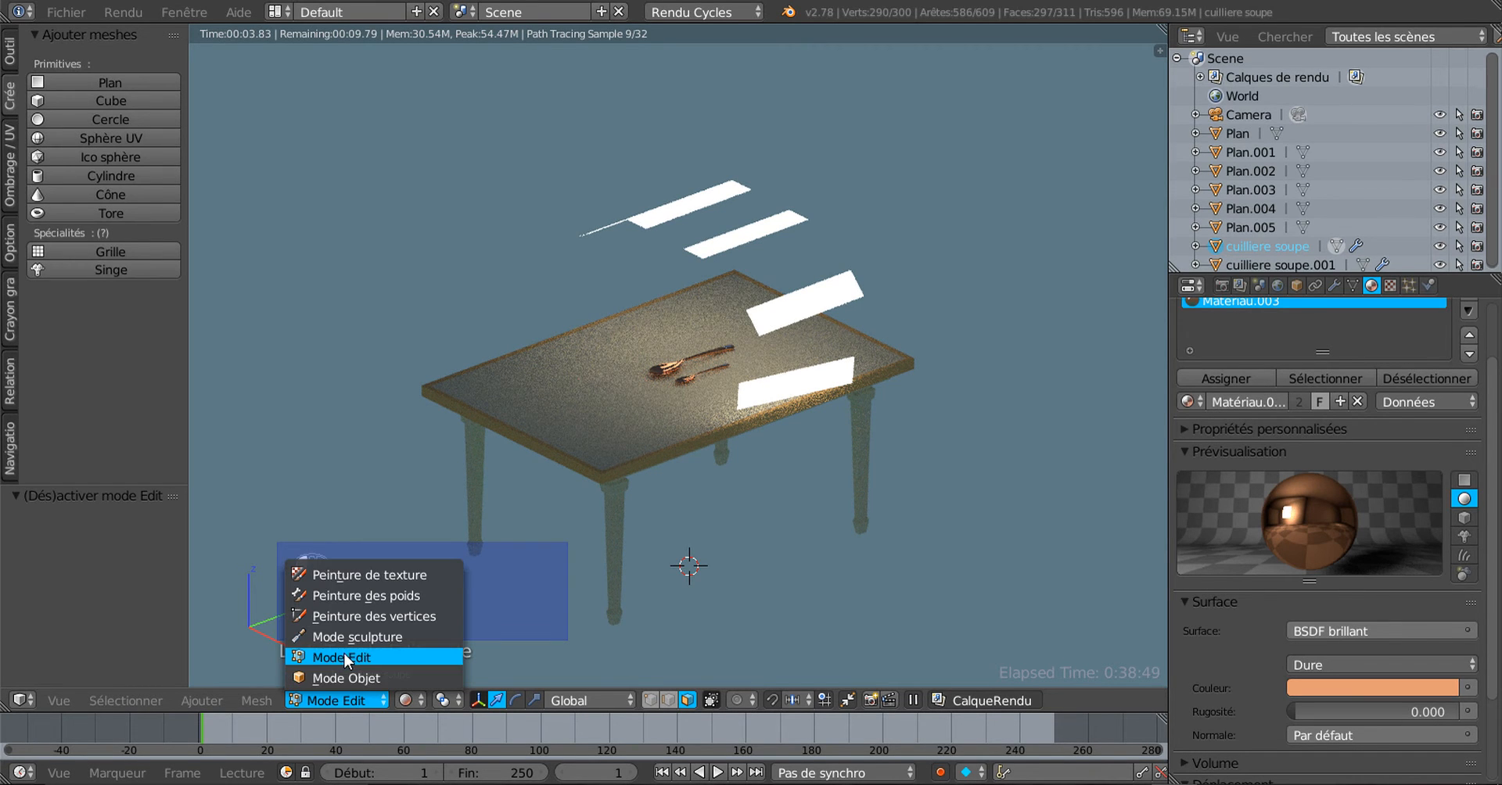
pyautogui.click(344, 674)
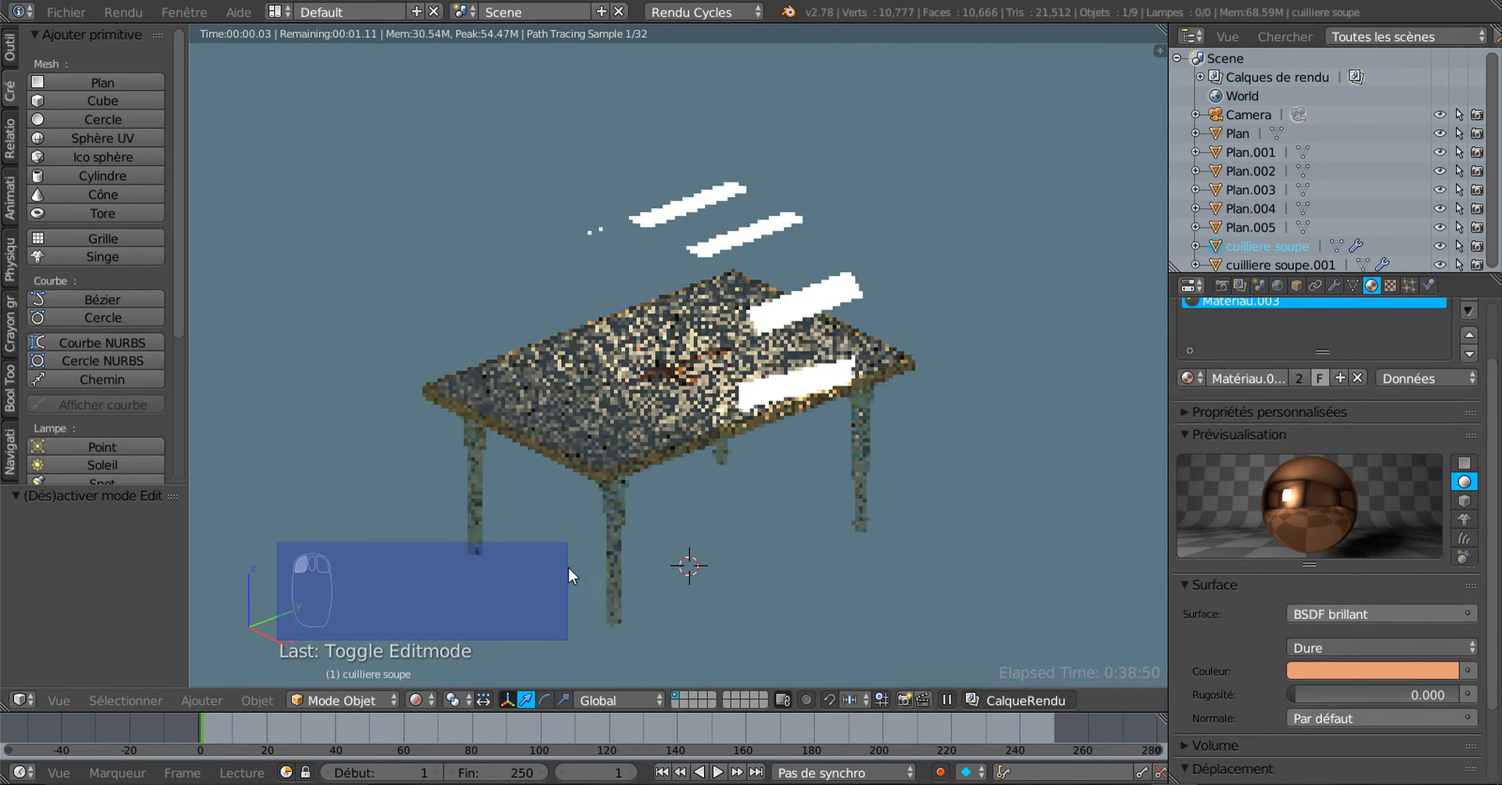
# Switch to material shading and duplicate the two strips directly above the table, offsetting the copies about 13.5 units along negative Y
pyautogui.click(414, 700)
pyautogui.click(444, 597)
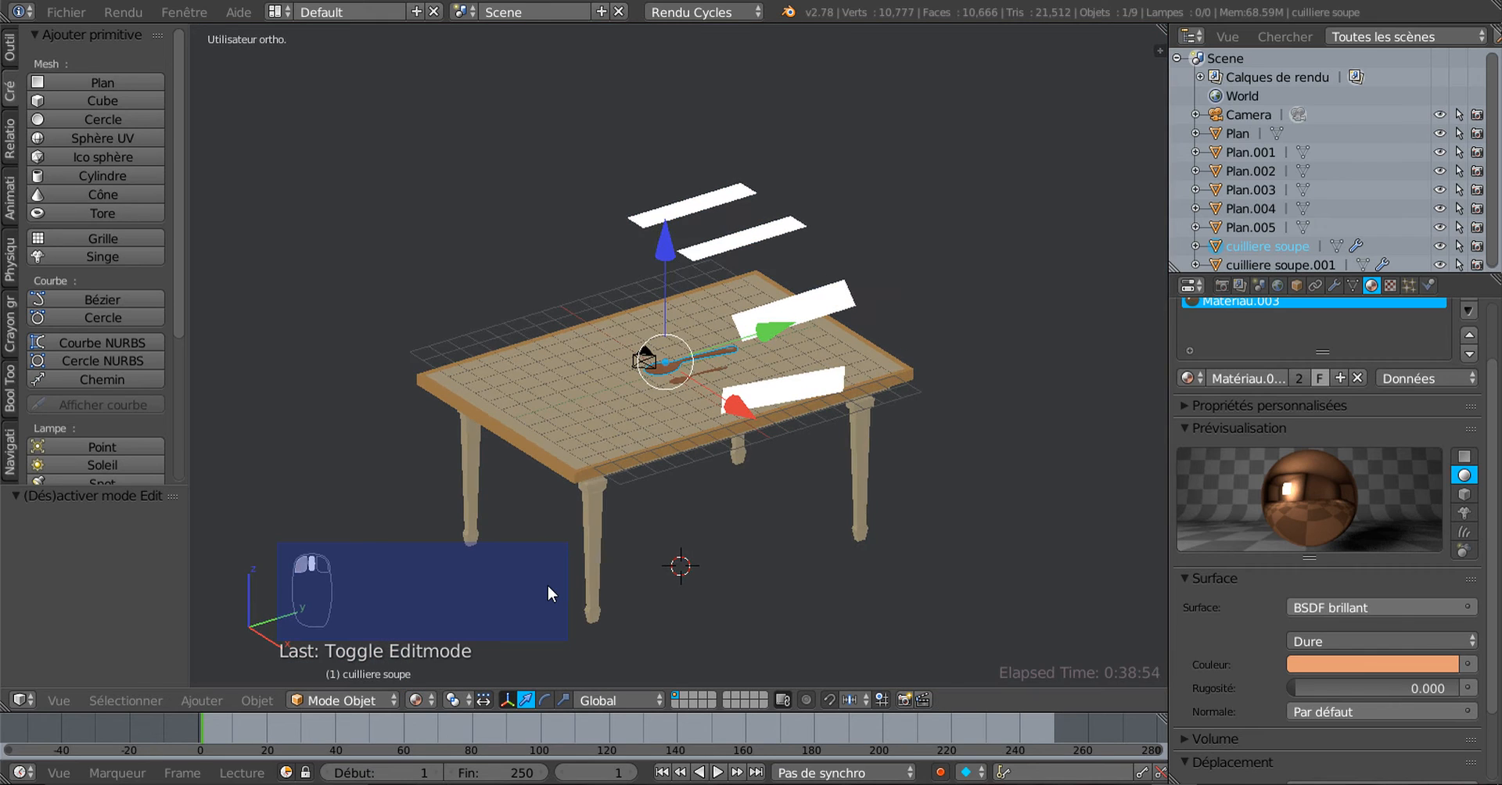
pyautogui.rightClick(720, 244)
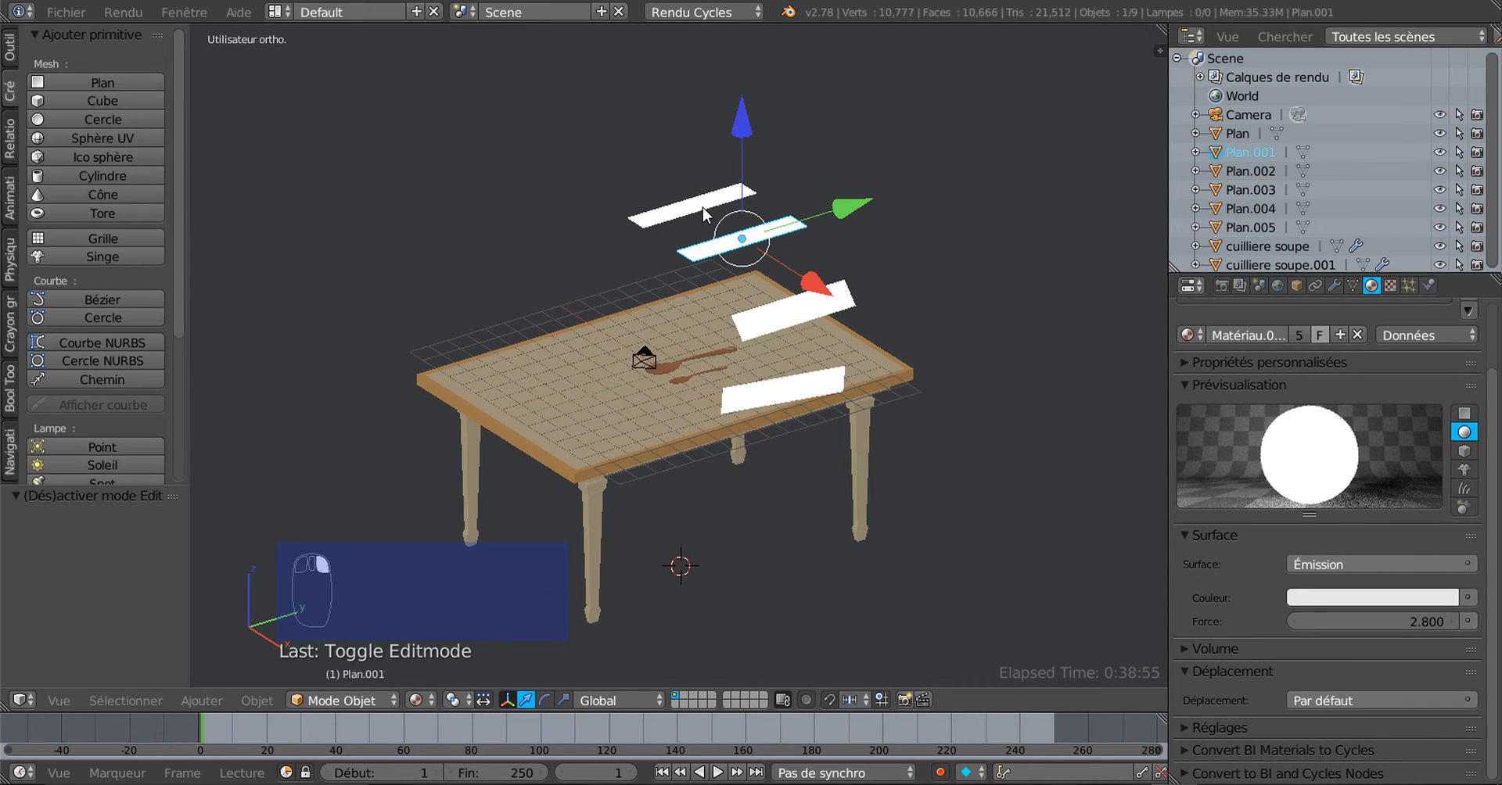
pyautogui.keyDown('shift'); pyautogui.rightClick(702, 208); pyautogui.keyUp('shift')
pyautogui.moveTo(796, 434); pyautogui.dragTo(701, 434, button='middle')
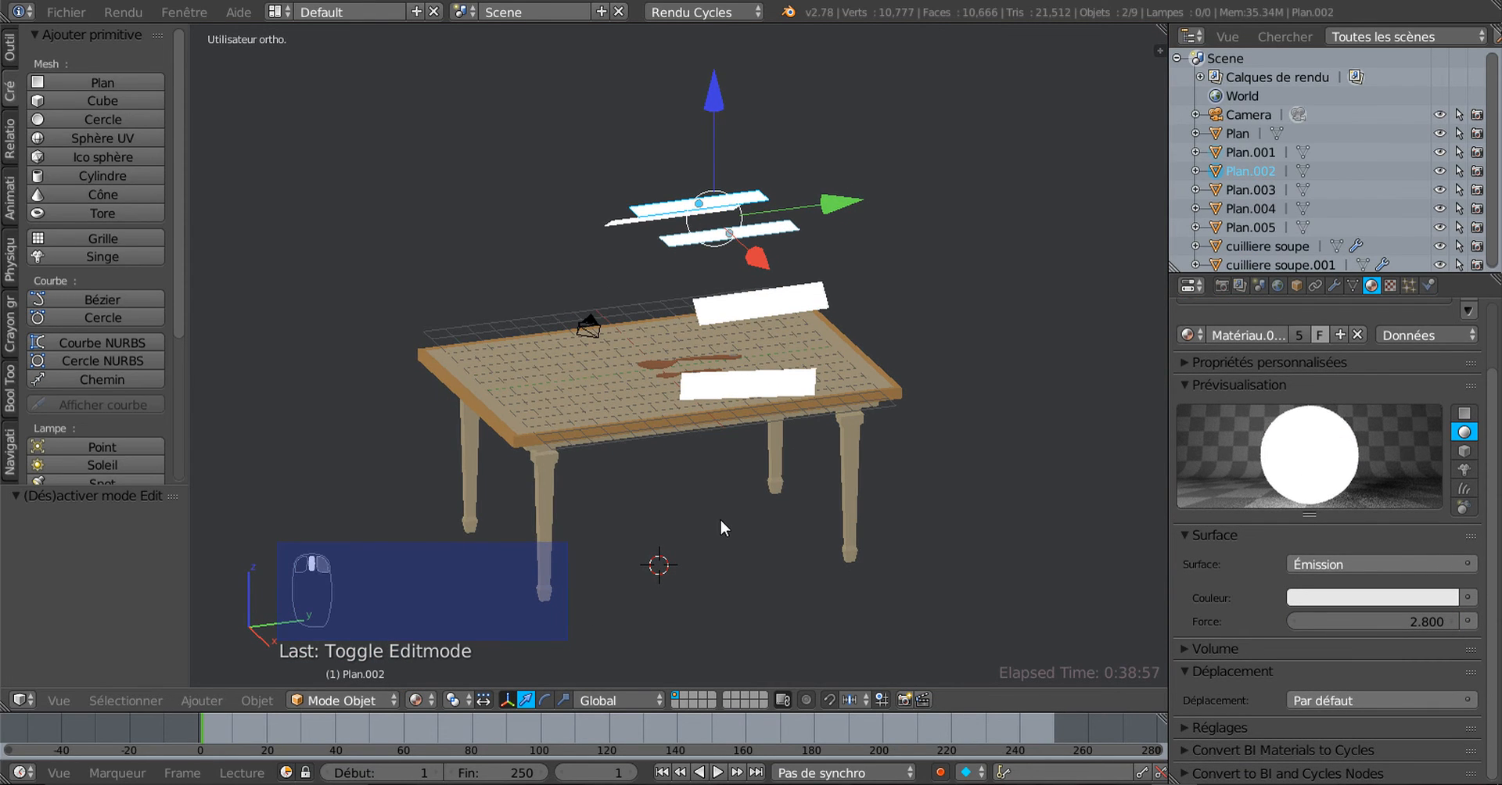
pyautogui.hotkey('shift', 'd')
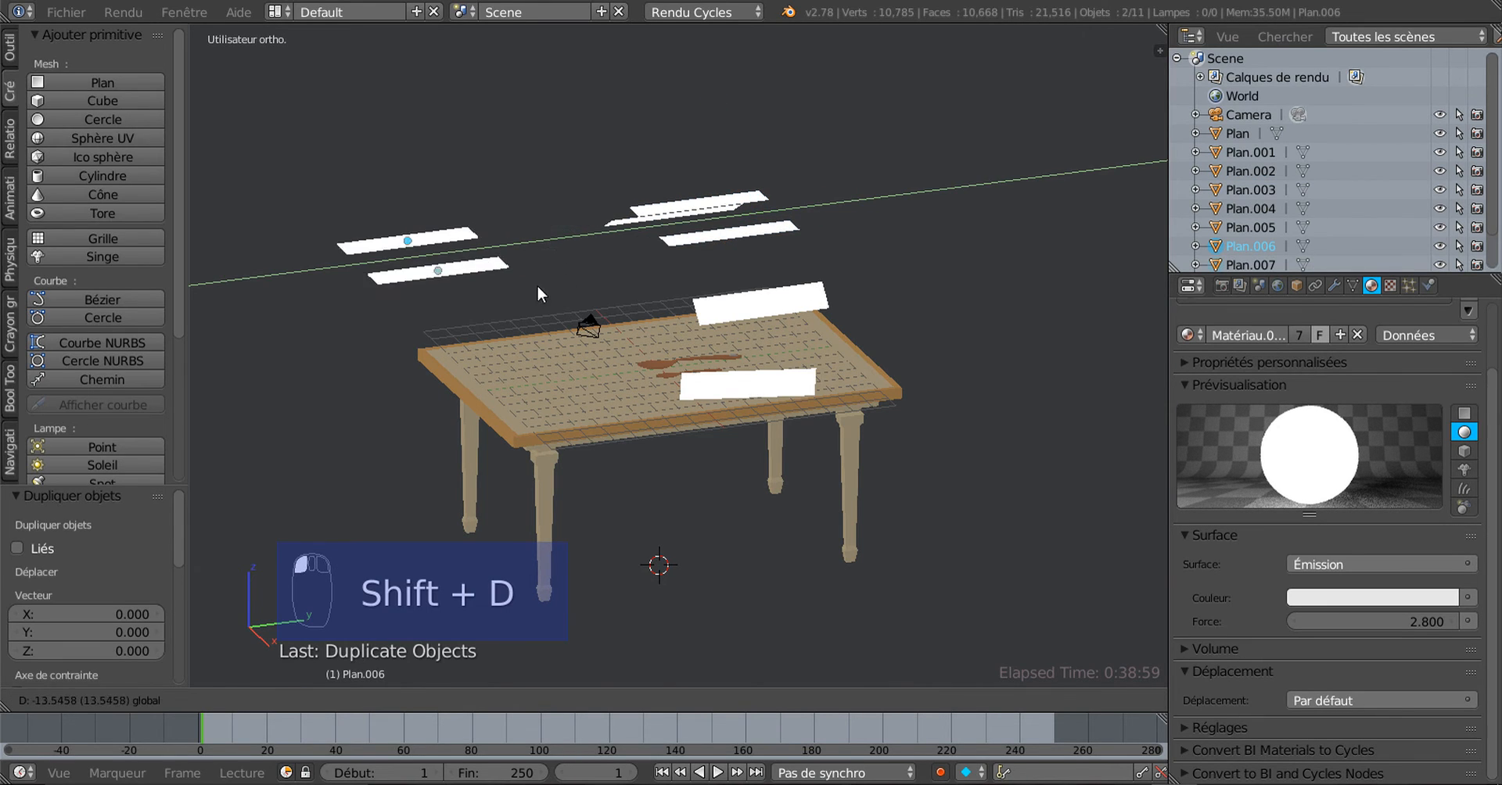
pyautogui.click(536, 285)
# Lower the two duplicated strips to just below tabletop height and move them about 4.5 units further along negative Y
pyautogui.moveTo(435, 513); pyautogui.dragTo(393, 284, button='middle')
pyautogui.moveTo(367, 72); pyautogui.dragTo(344, 288)
pyautogui.moveTo(506, 402); pyautogui.dragTo(403, 410)
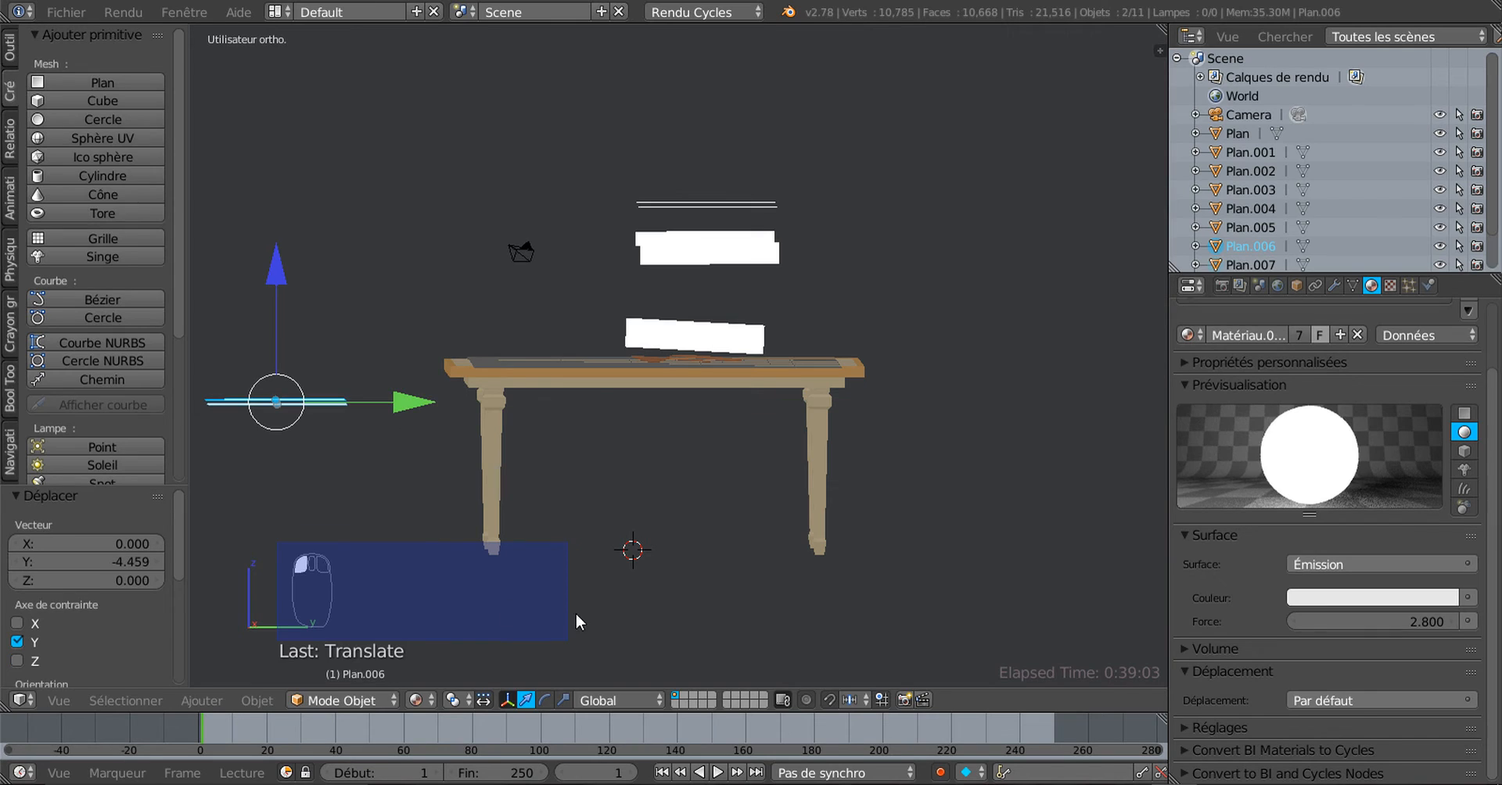
# Rotate the two duplicated strips about -50.4° in the side view so they face the table at a slant
pyautogui.moveTo(643, 555); pyautogui.dragTo(637, 557, button='middle')
pyautogui.press('r')
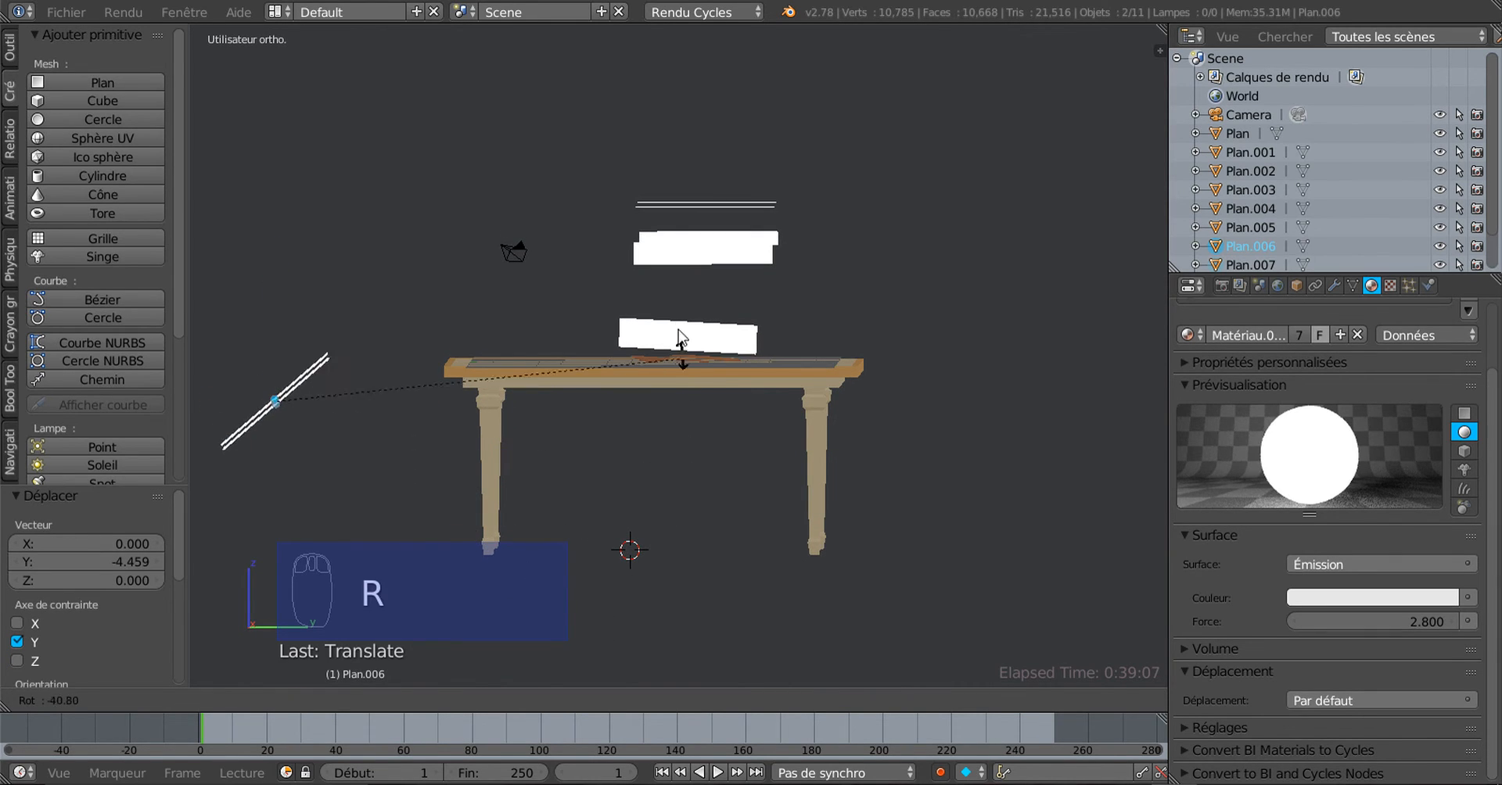
pyautogui.click(618, 603)
pyautogui.moveTo(618, 604)
pyautogui.mouseDown(button='middle')
pyautogui.moveTo(687, 602)
pyautogui.moveTo(615, 593)
pyautogui.mouseUp(button='middle')
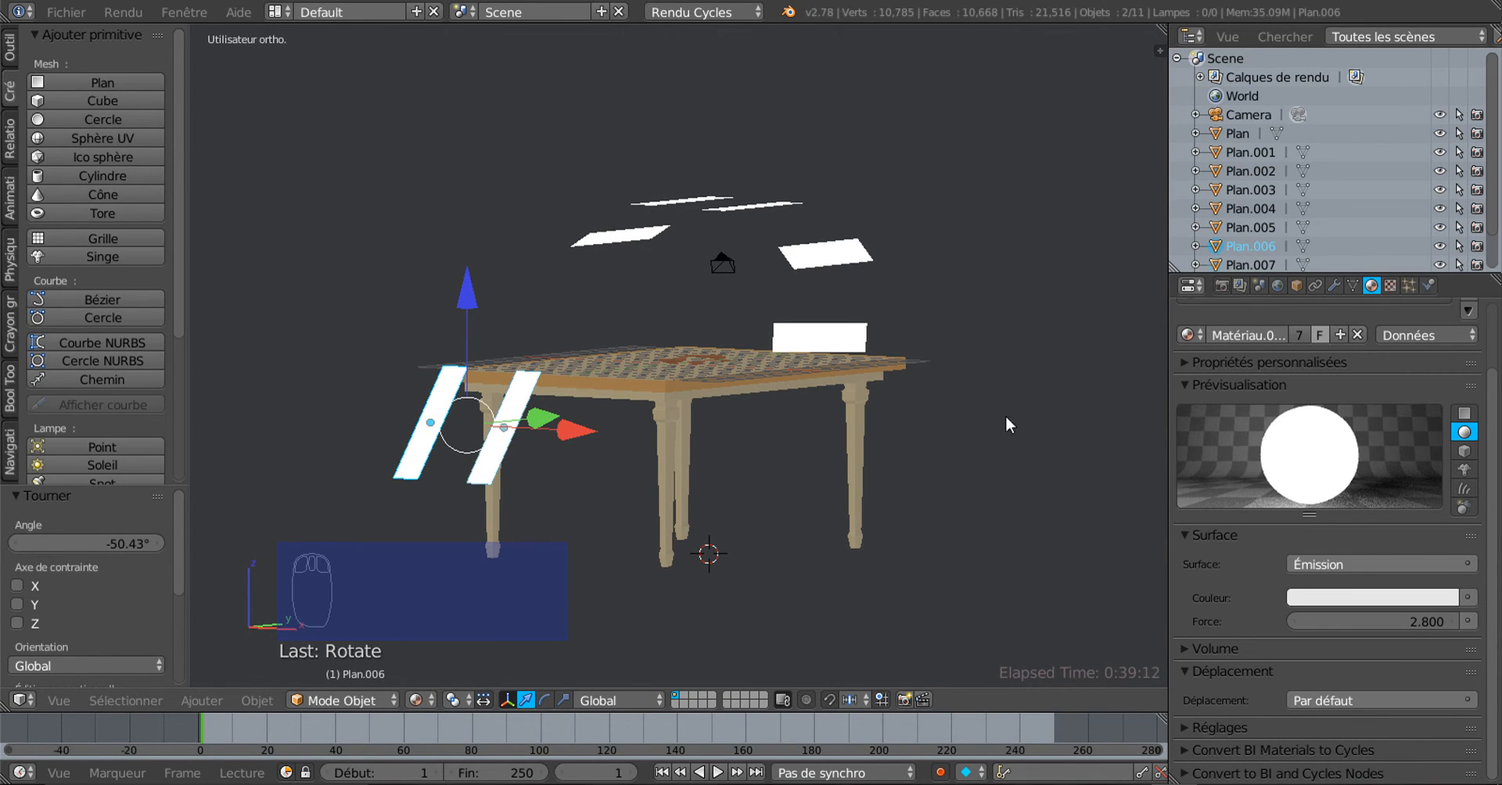
# Select all seven light strips and turn off Camera ray visibility in the object's Cycles settings
pyautogui.moveTo(943, 403); pyautogui.dragTo(914, 487, button='middle')
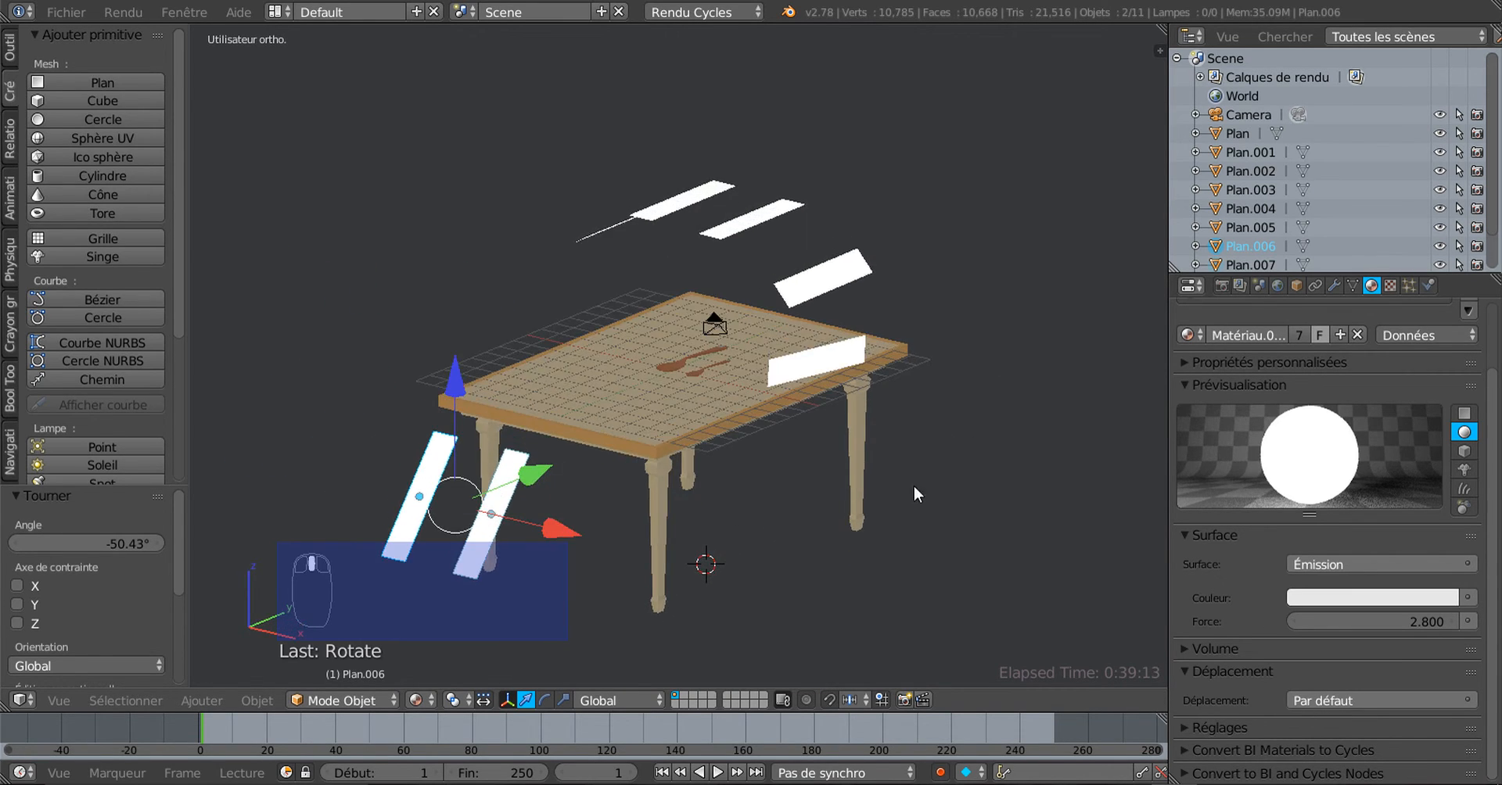
pyautogui.keyDown('shift'); pyautogui.rightClick(816, 363); pyautogui.keyUp('shift')
pyautogui.keyDown('shift'); pyautogui.rightClick(823, 278); pyautogui.keyUp('shift')
pyautogui.keyDown('shift'); pyautogui.rightClick(752, 219); pyautogui.keyUp('shift')
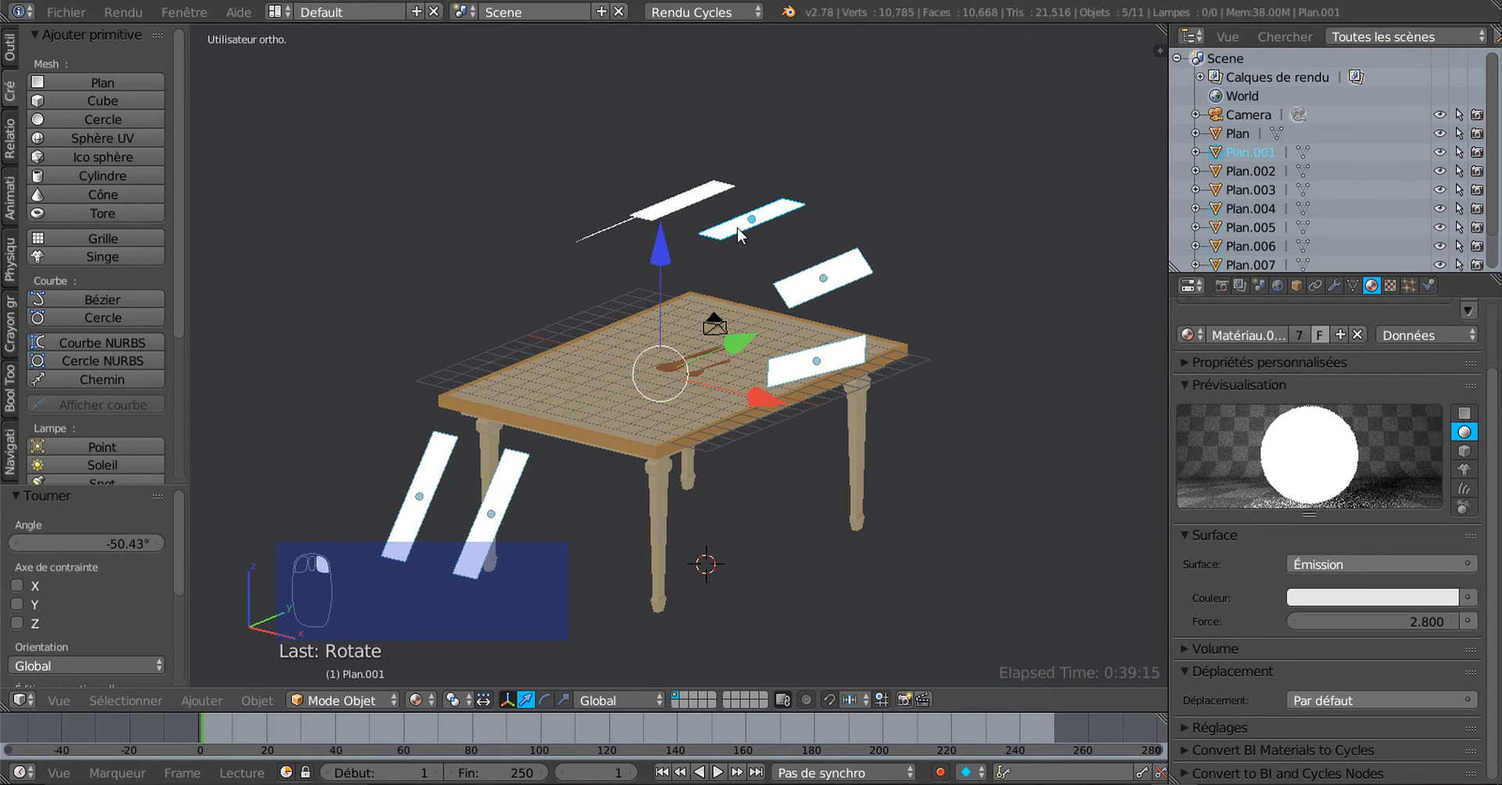
pyautogui.keyDown('shift'); pyautogui.rightClick(669, 200); pyautogui.keyUp('shift')
pyautogui.keyDown('shift'); pyautogui.rightClick(626, 228); pyautogui.keyUp('shift')
pyautogui.scroll(-2, 860, 538)
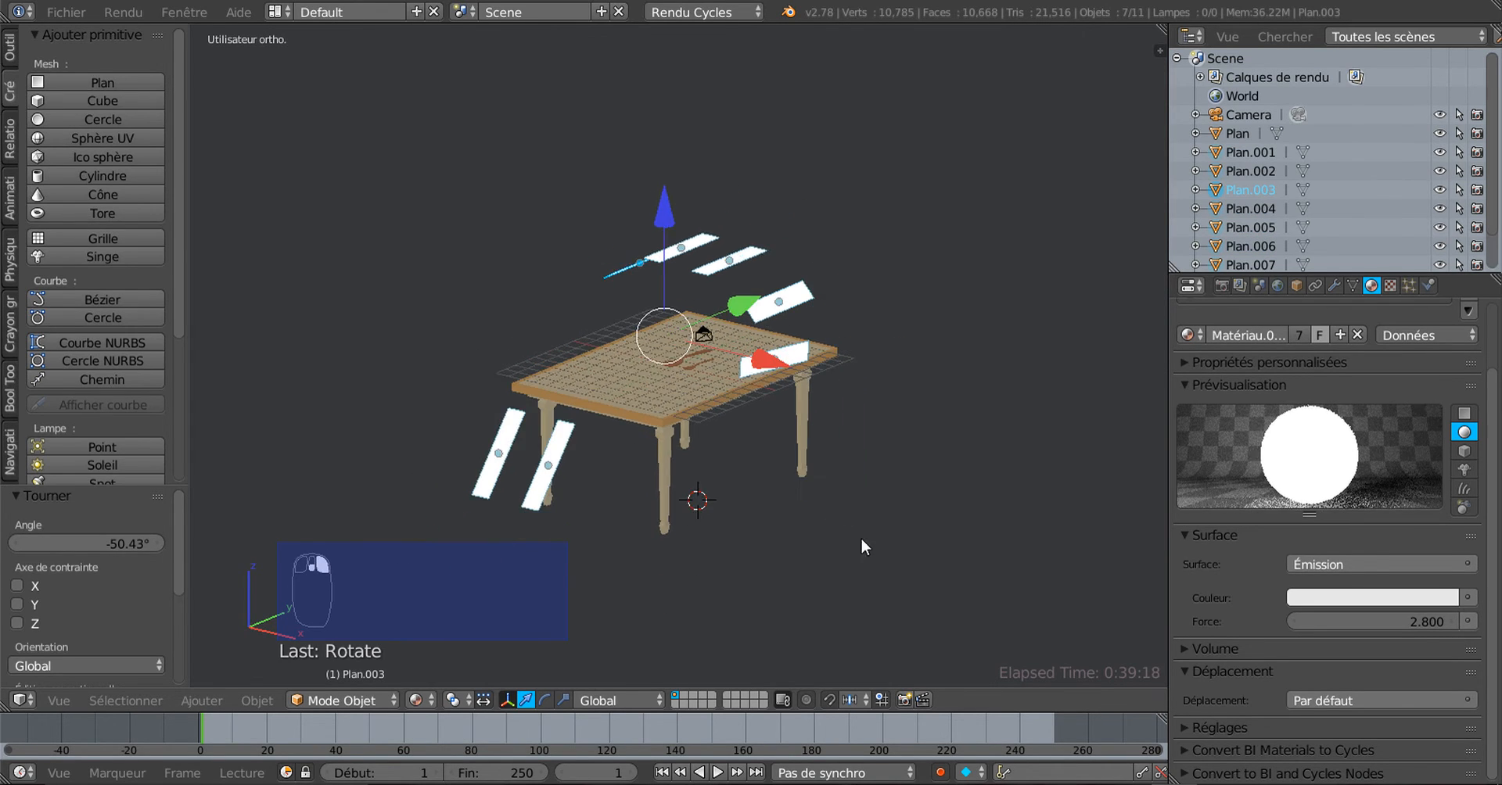
pyautogui.moveTo(953, 522); pyautogui.dragTo(881, 518, button='middle')
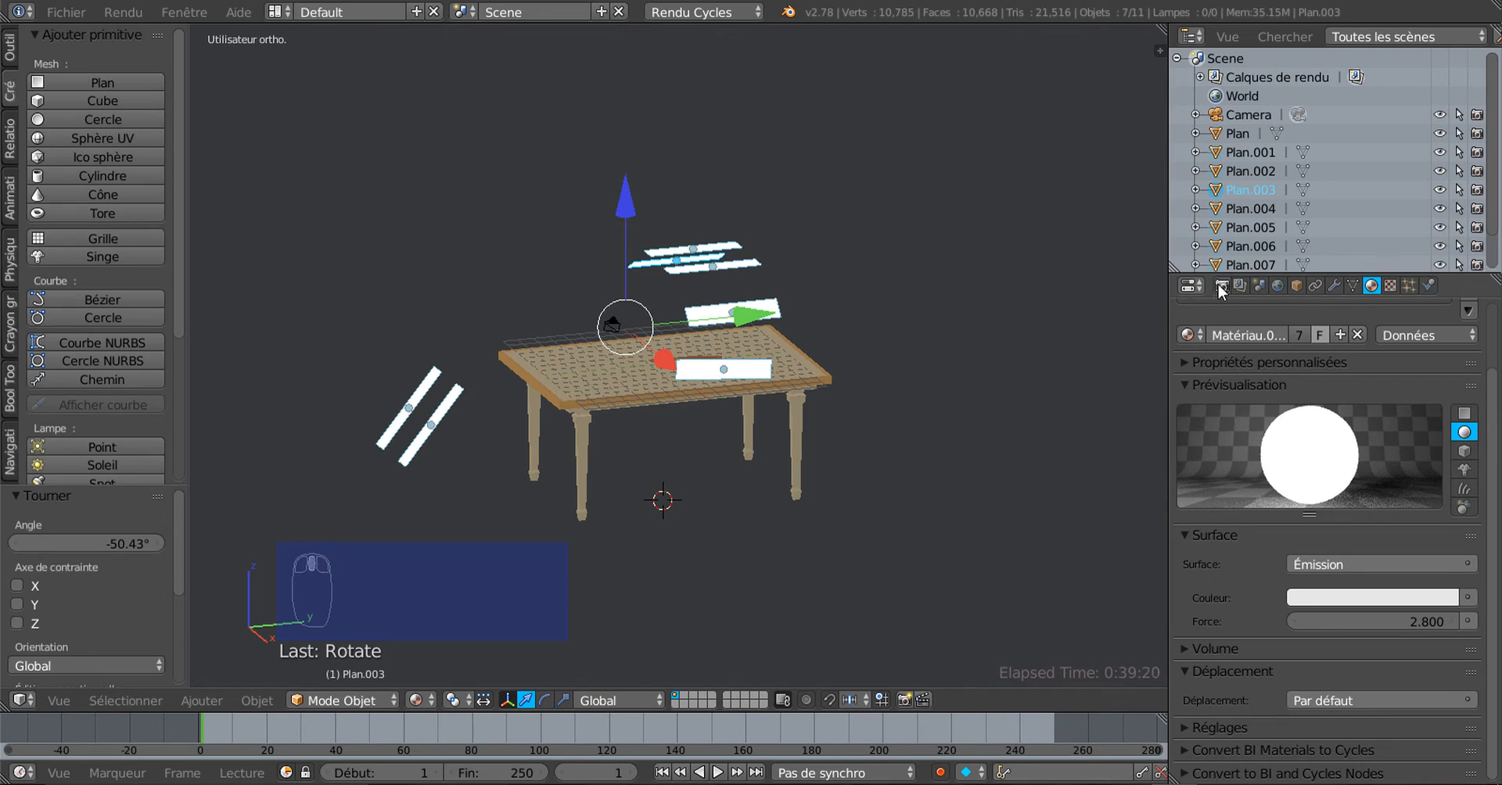
pyautogui.click(1295, 284)
pyautogui.scroll(-5, 1272, 348)
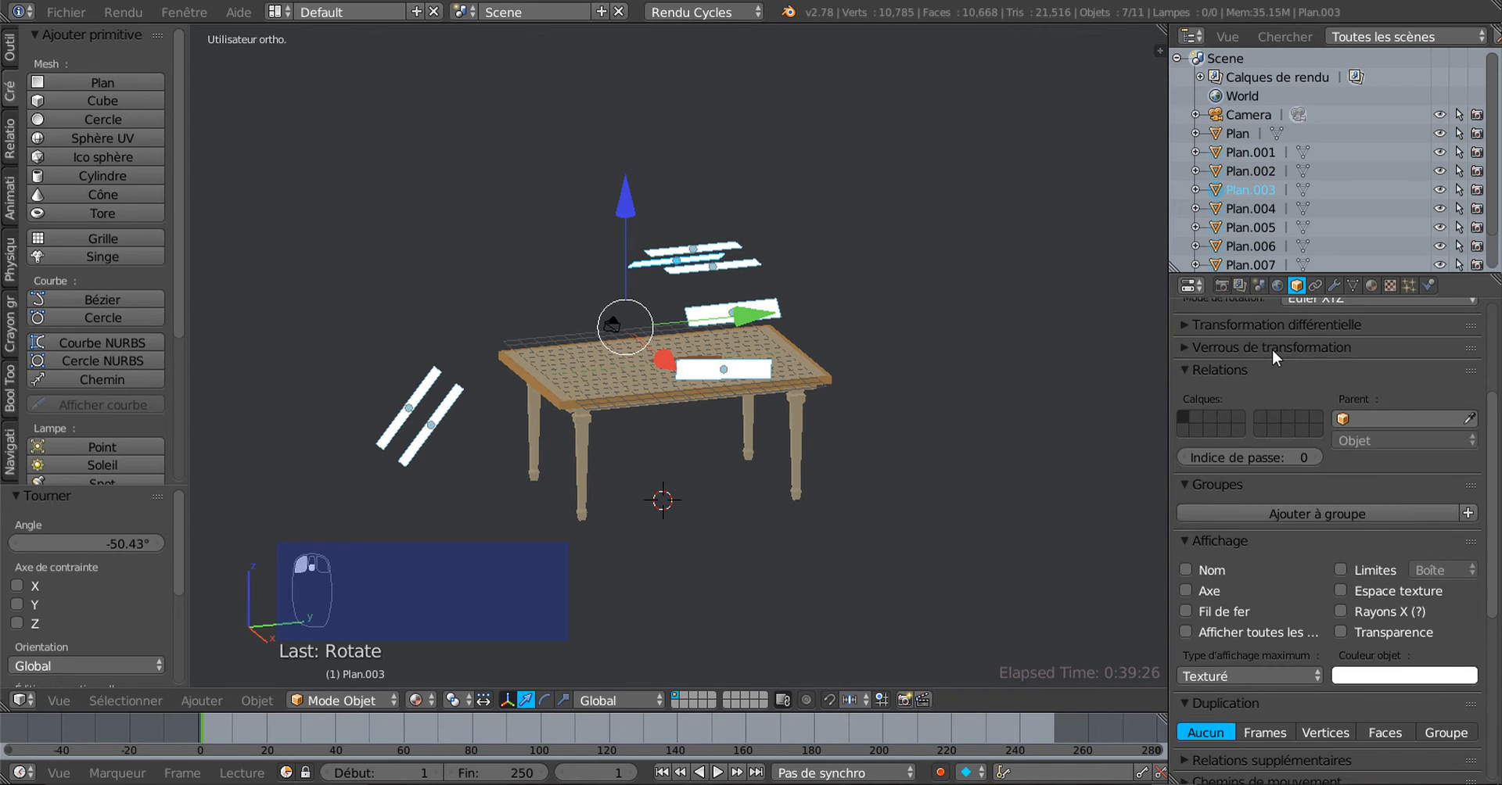
pyautogui.scroll(-5, 1272, 349)
pyautogui.scroll(-2, 1247, 599)
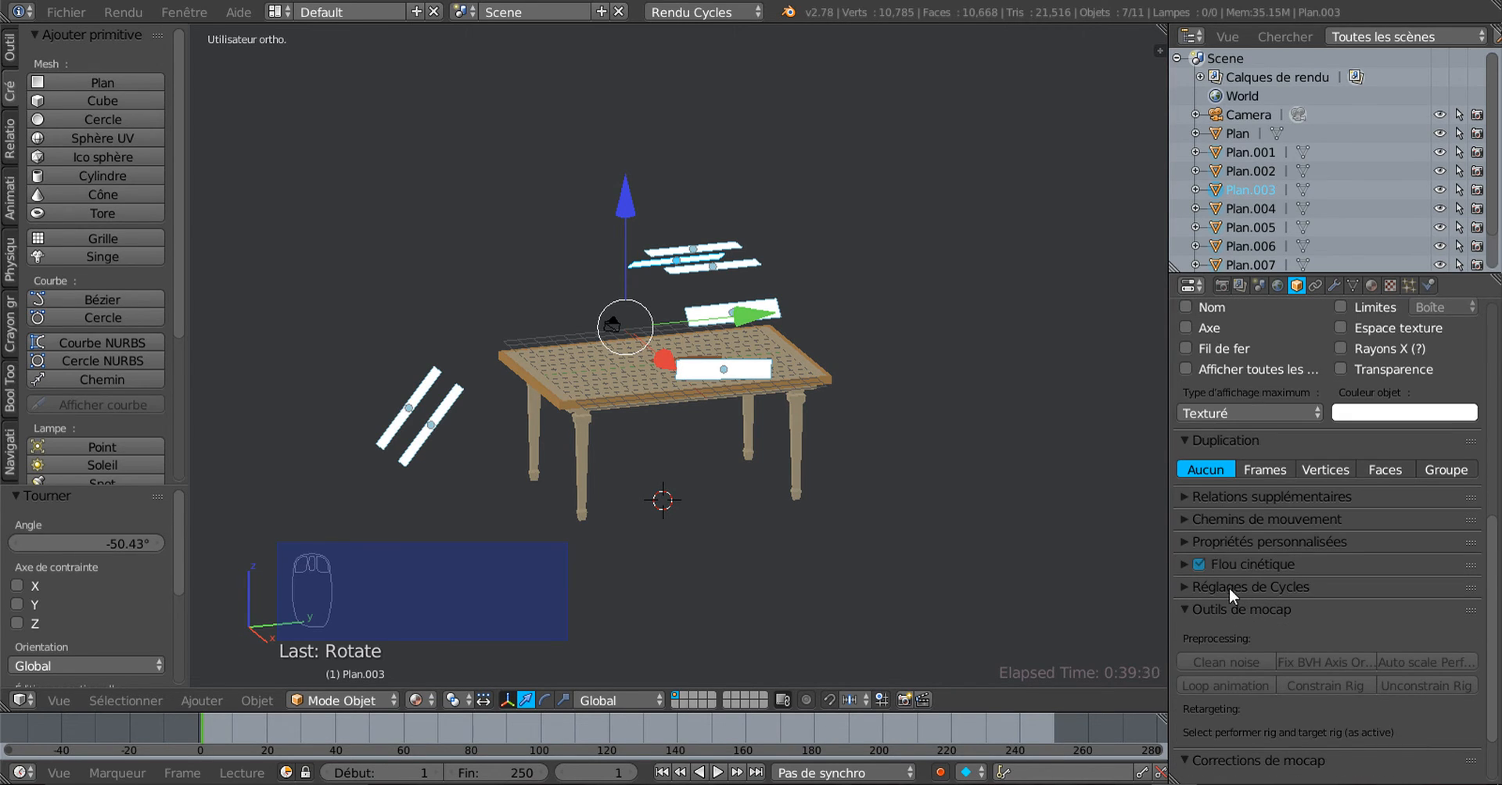
pyautogui.click(1203, 588)
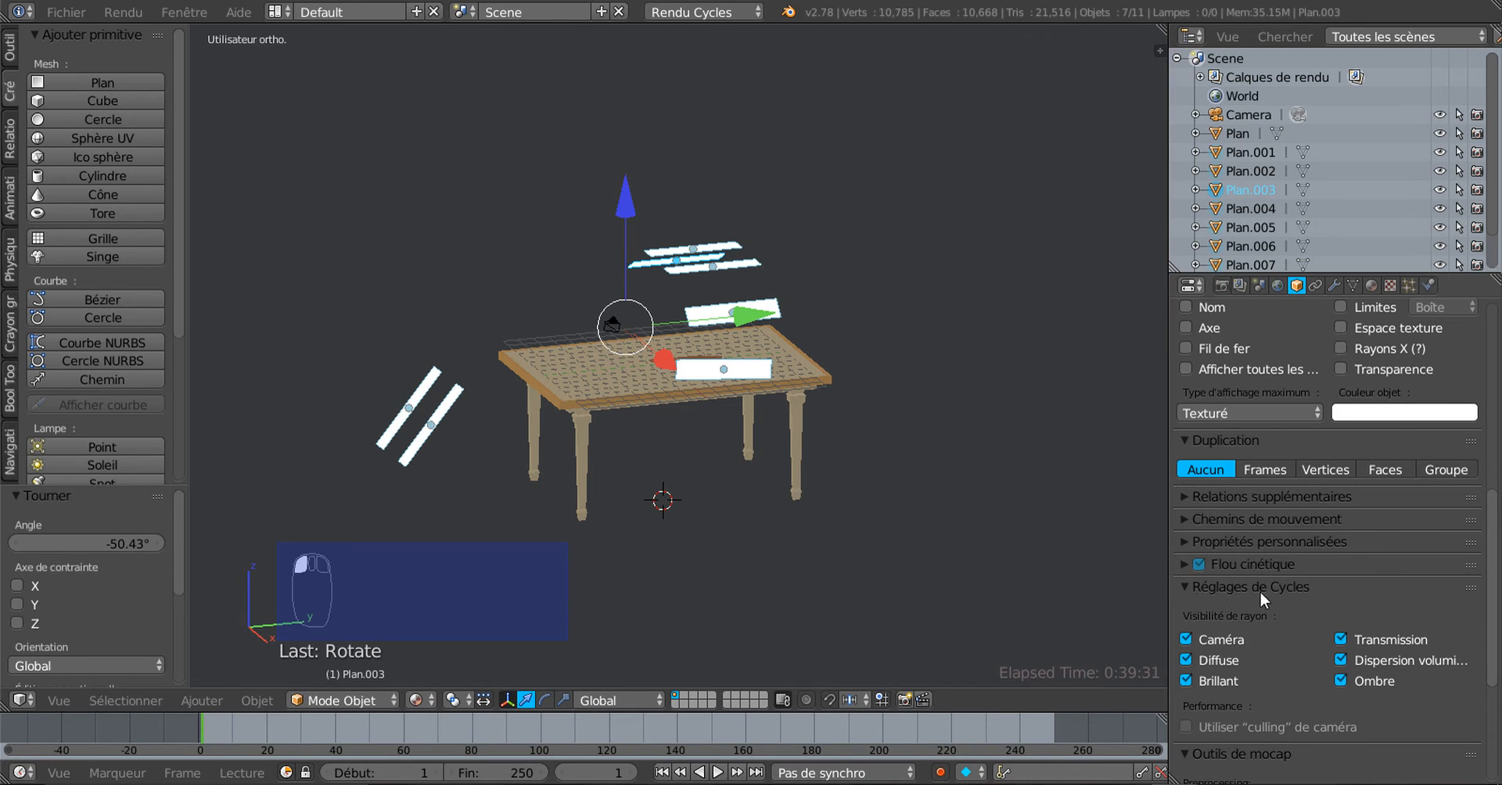
pyautogui.scroll(-3, 1490, 617)
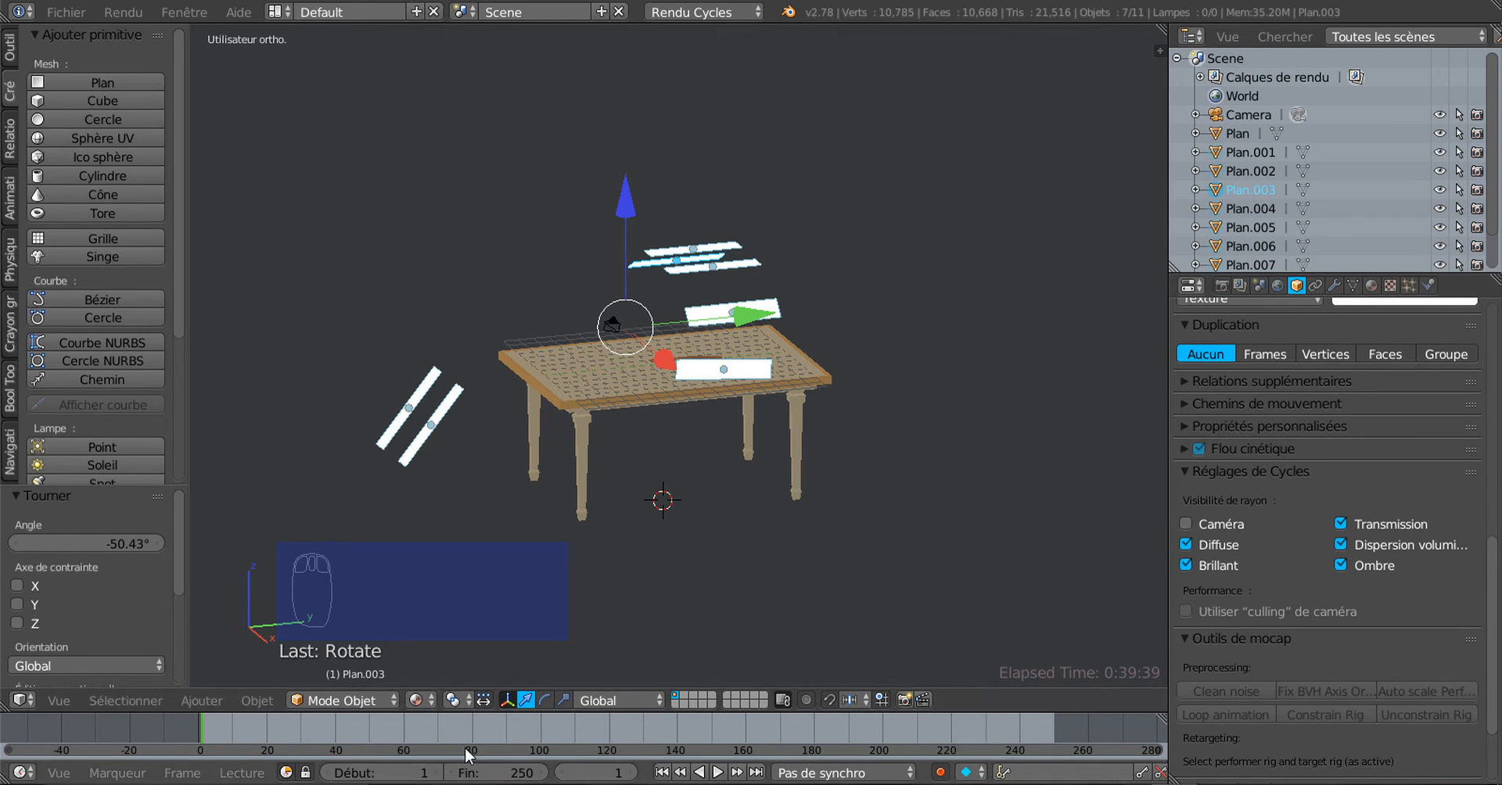
# Switch to rendered shading and turn off Camera ray visibility for each of the two slanted strips beside the table
pyautogui.click(418, 701)
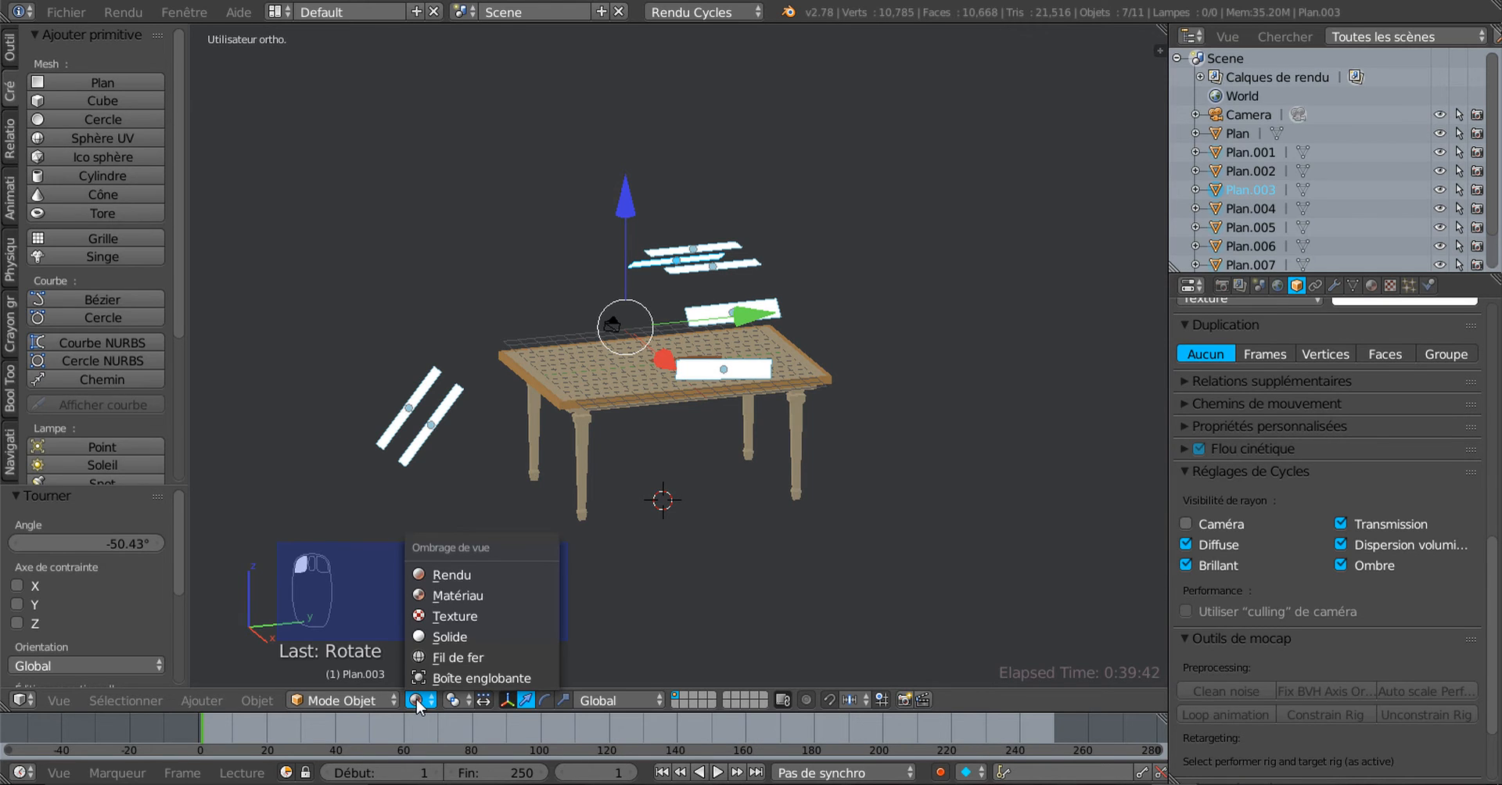
pyautogui.click(448, 577)
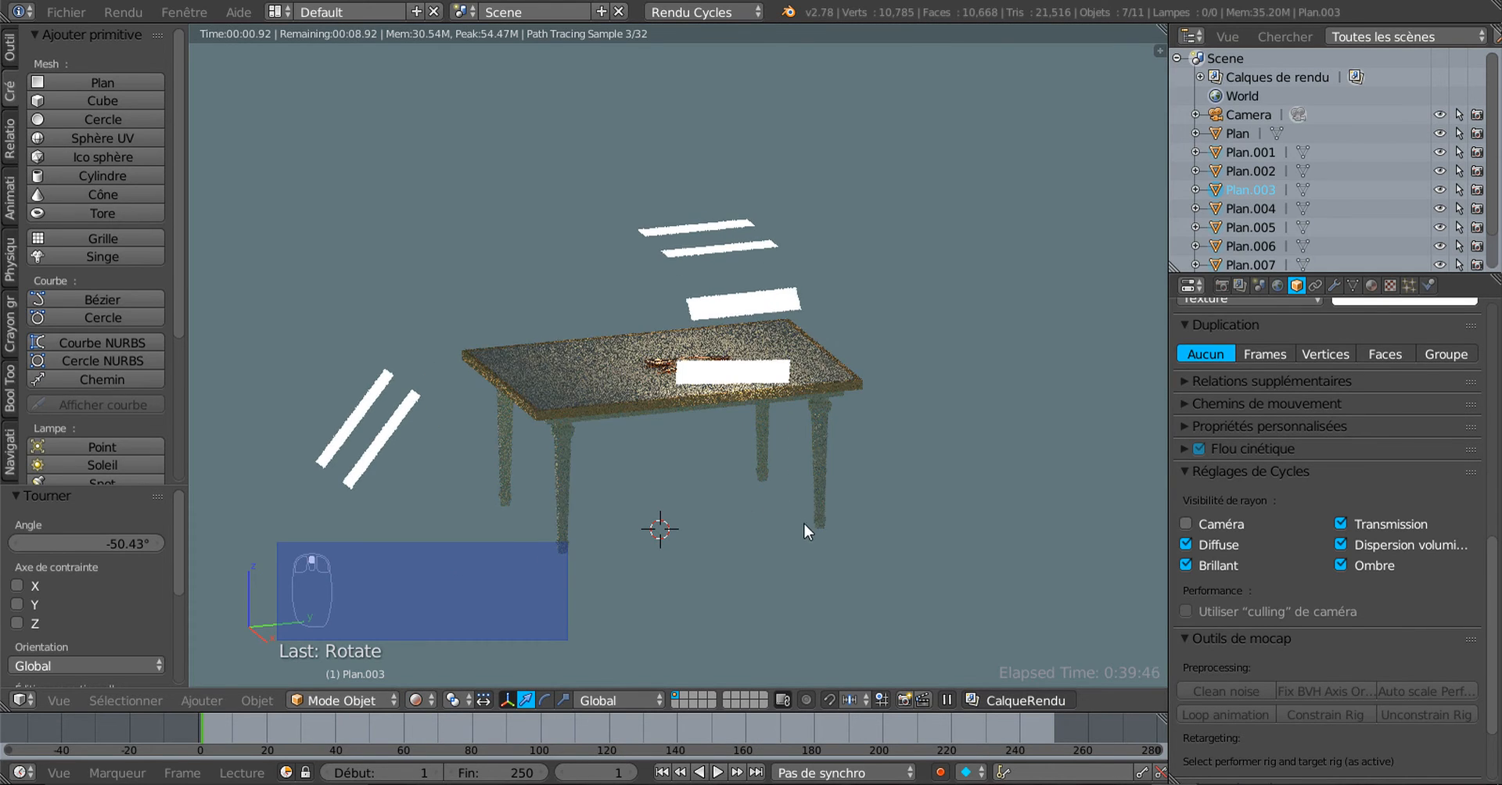
pyautogui.moveTo(804, 522); pyautogui.dragTo(863, 537, button='middle')
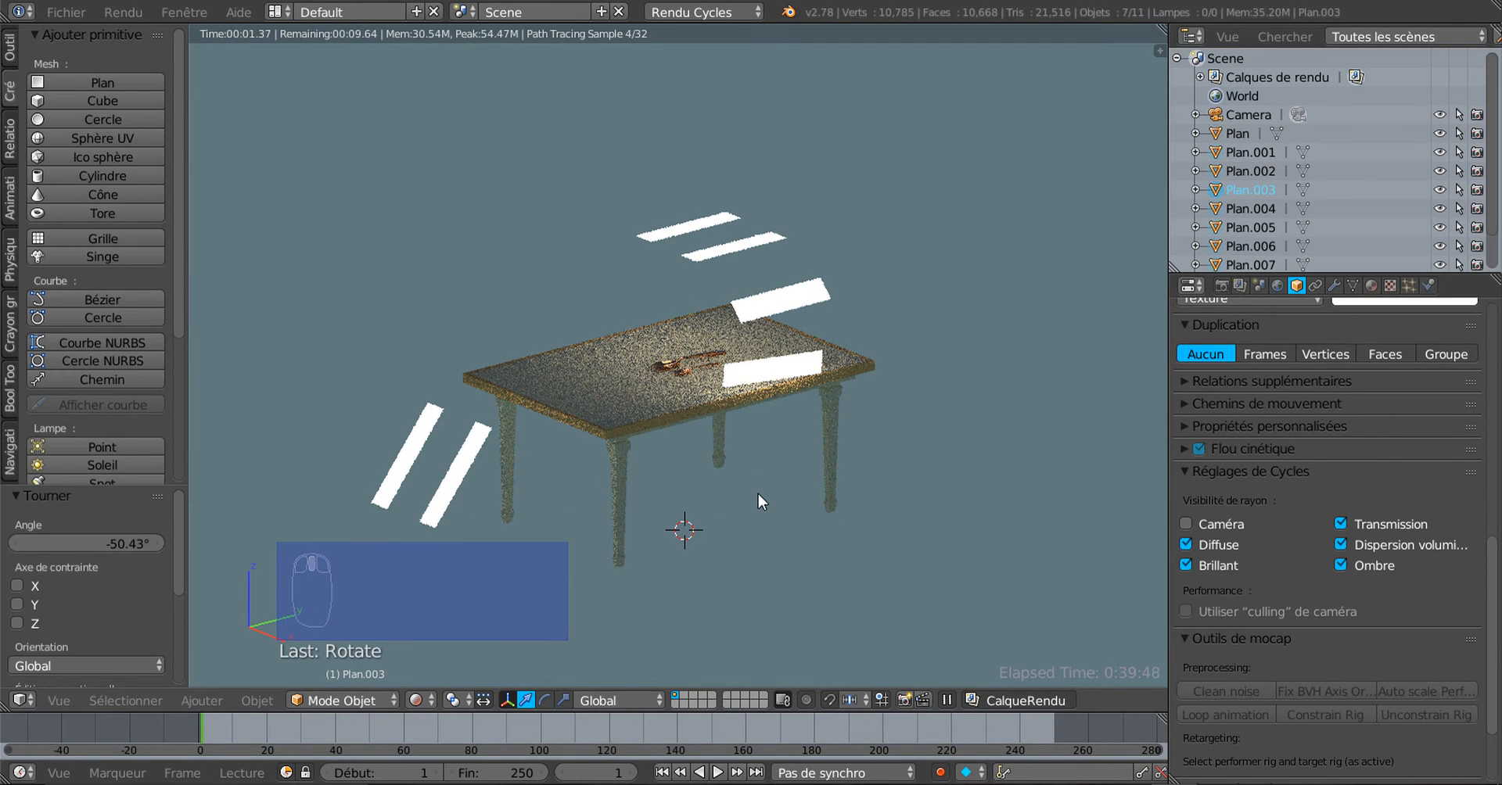
pyautogui.scroll(1, 758, 495)
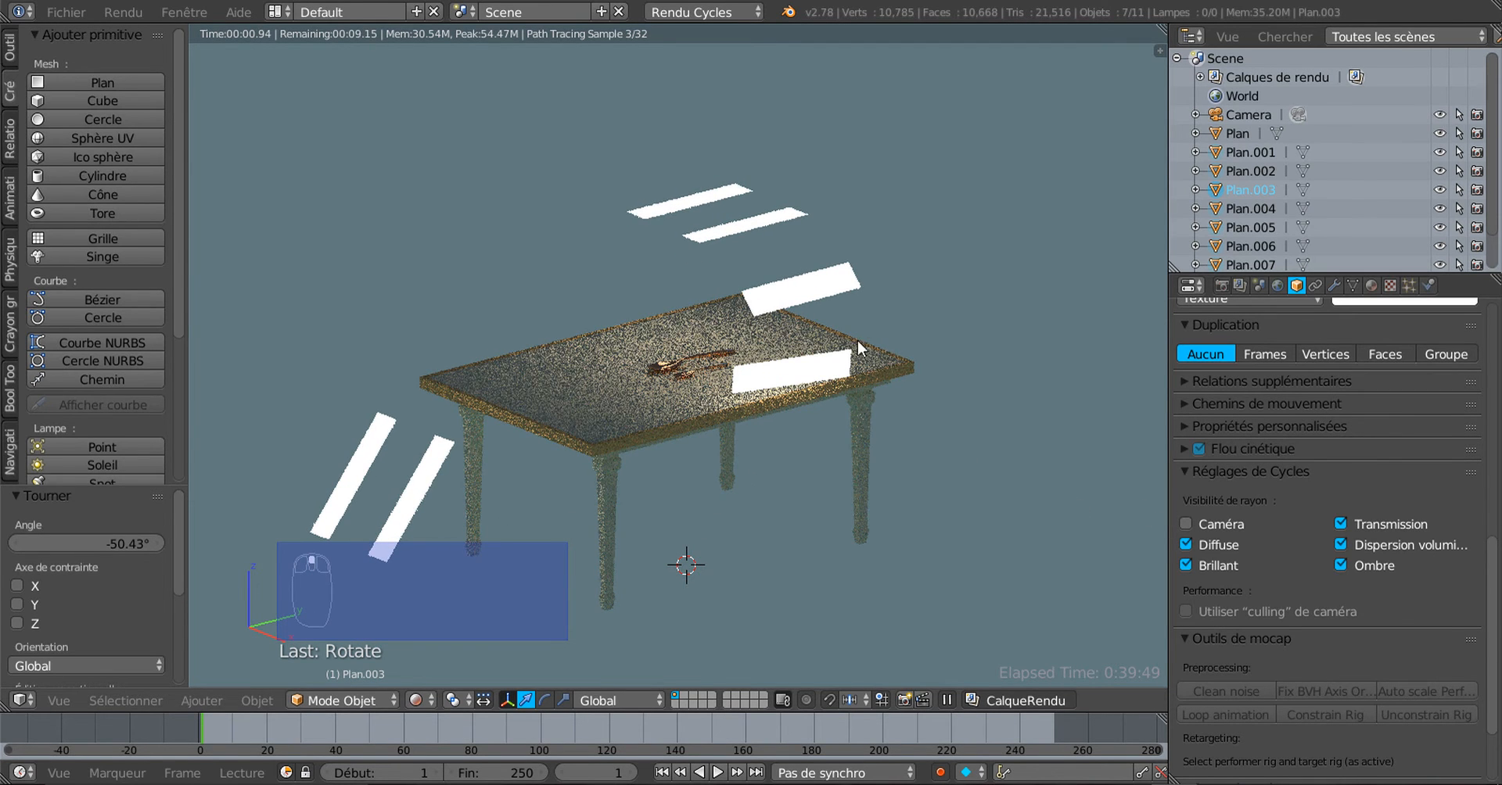
pyautogui.rightClick(415, 500)
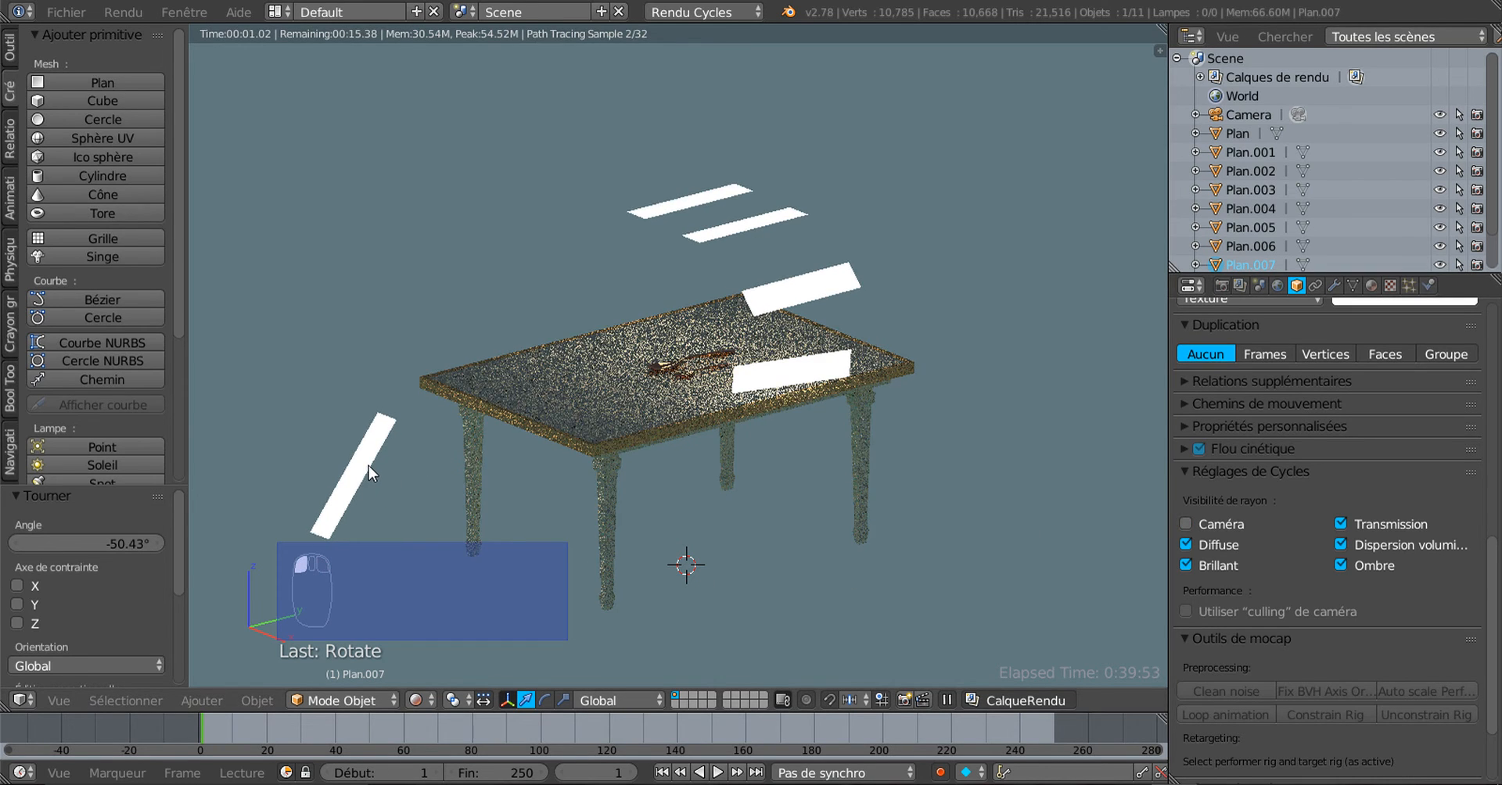
pyautogui.click(1186, 544)
pyautogui.rightClick(348, 479)
pyautogui.click(1184, 524)
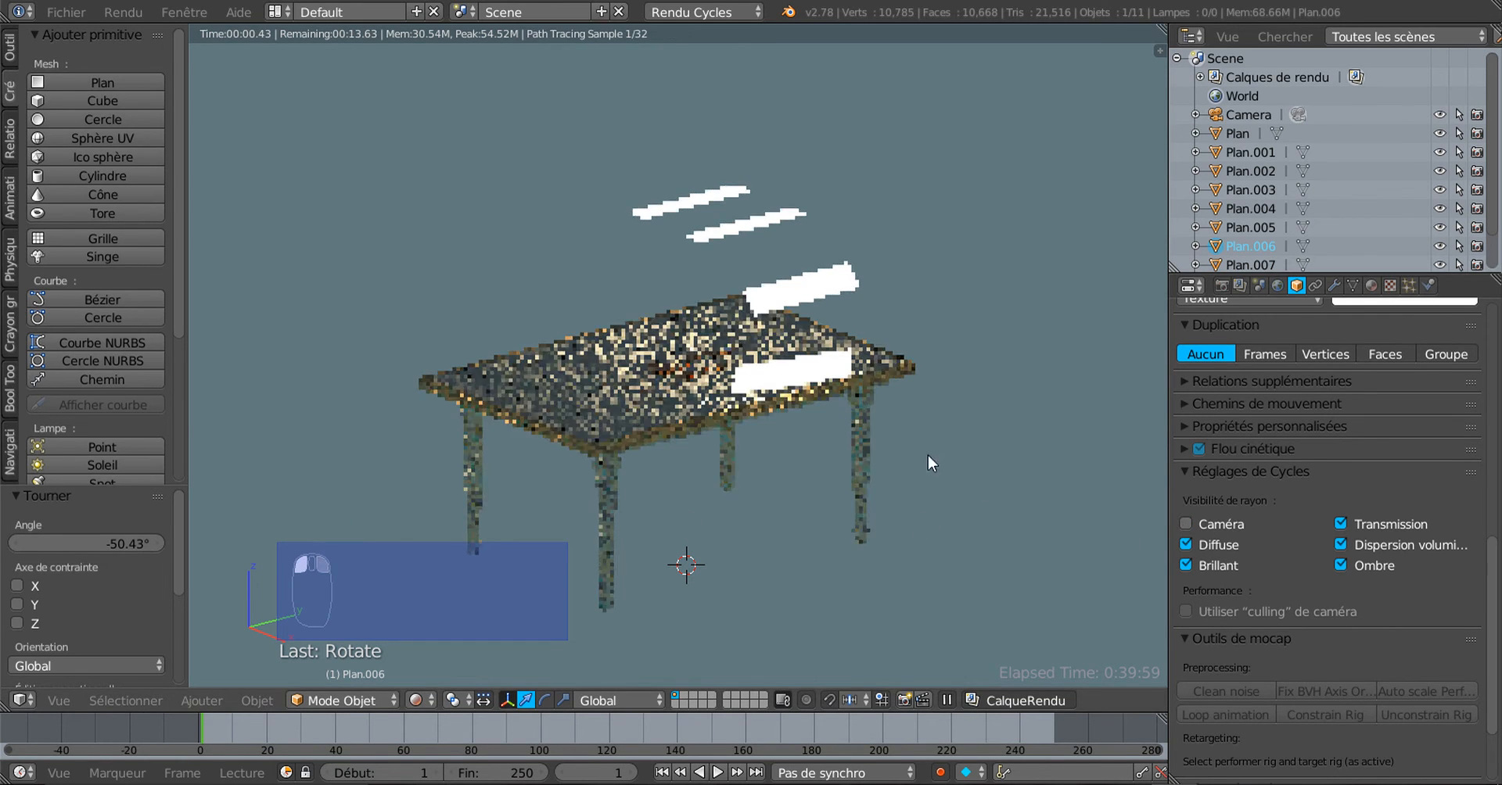
# Turn off Camera ray visibility for the upright strip at the table's far side and the tilted strip above it
pyautogui.rightClick(810, 383)
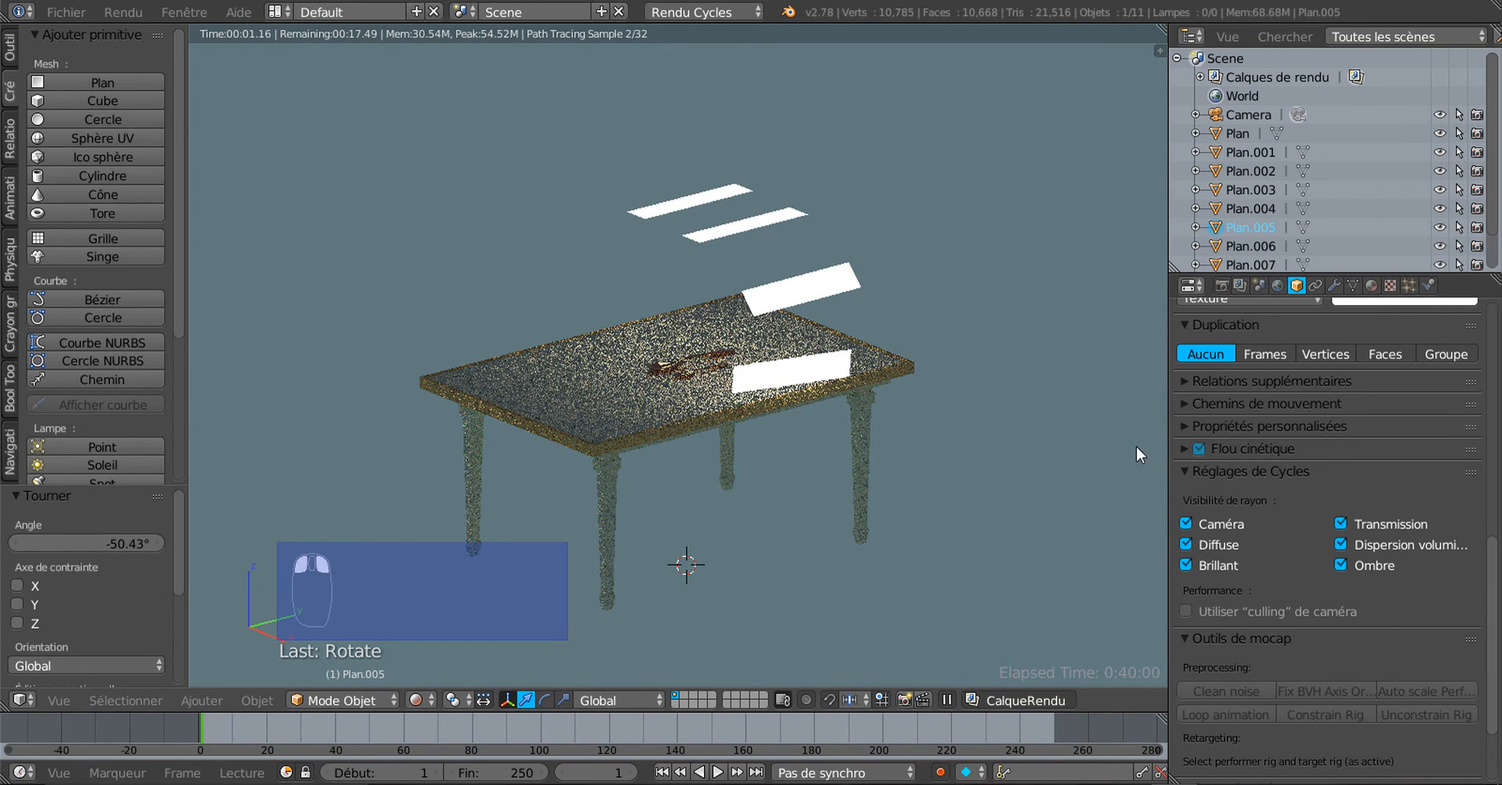
pyautogui.click(1184, 525)
pyautogui.click(815, 291)
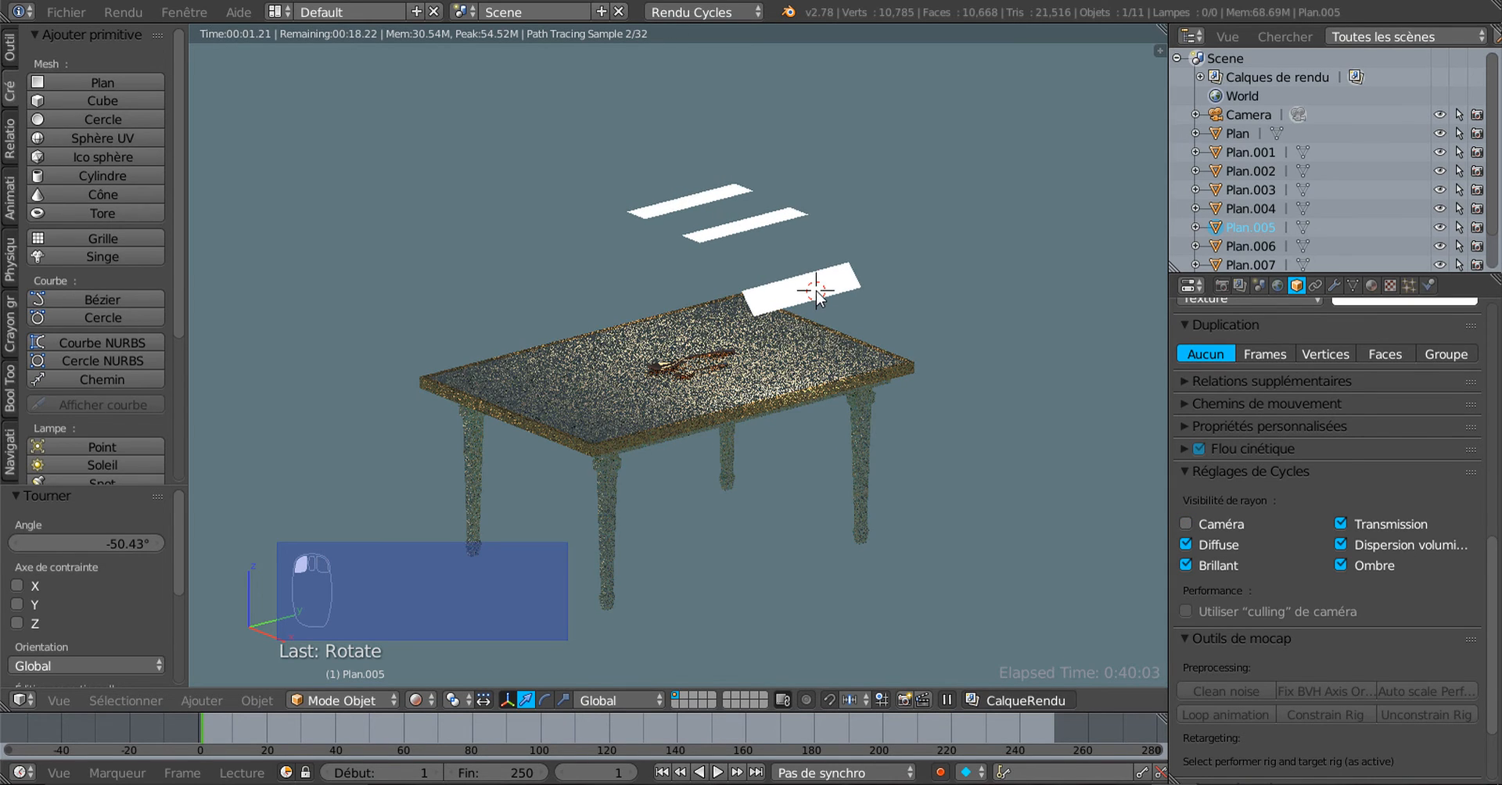
pyautogui.rightClick(815, 295)
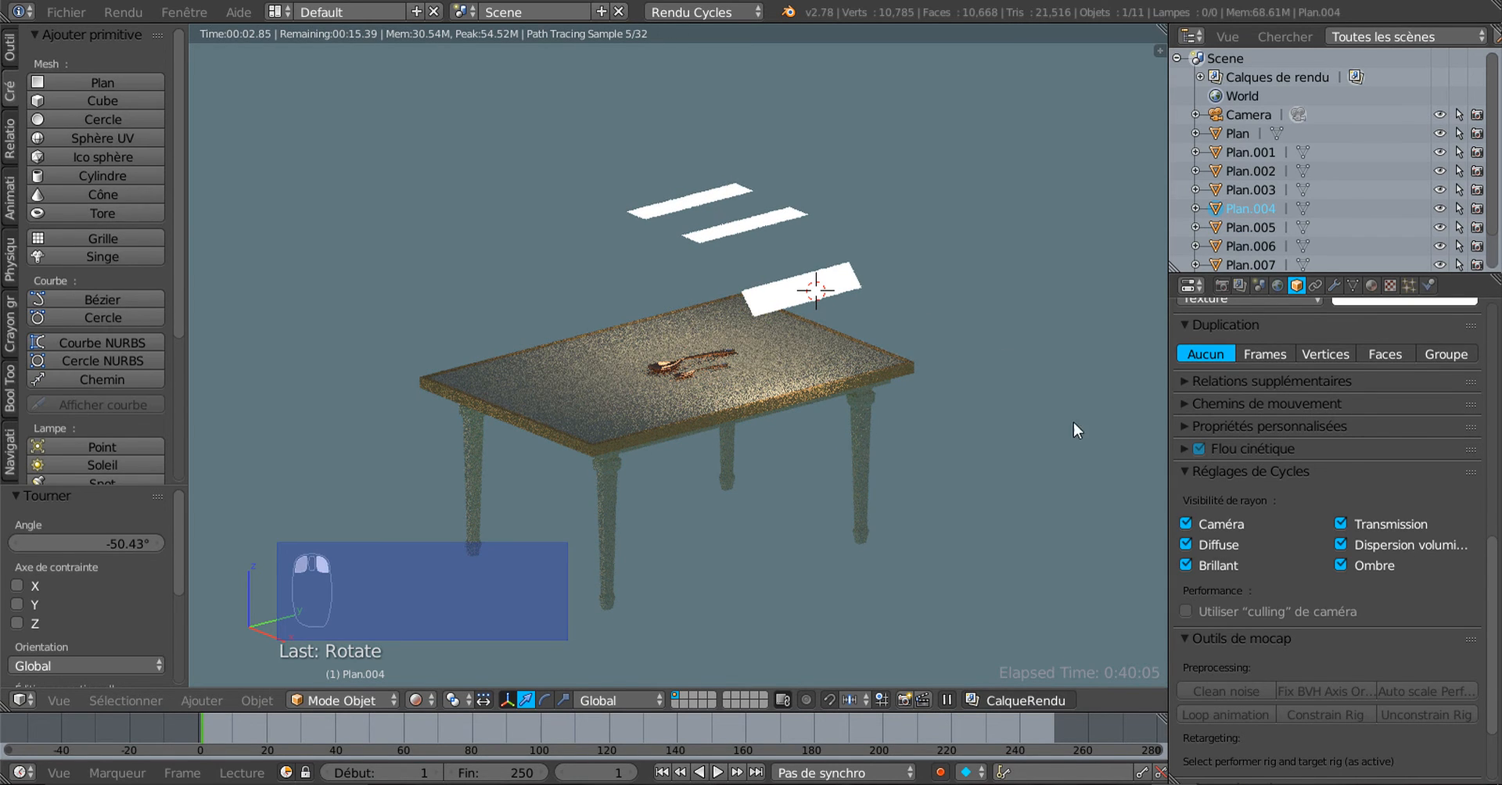
pyautogui.click(1185, 524)
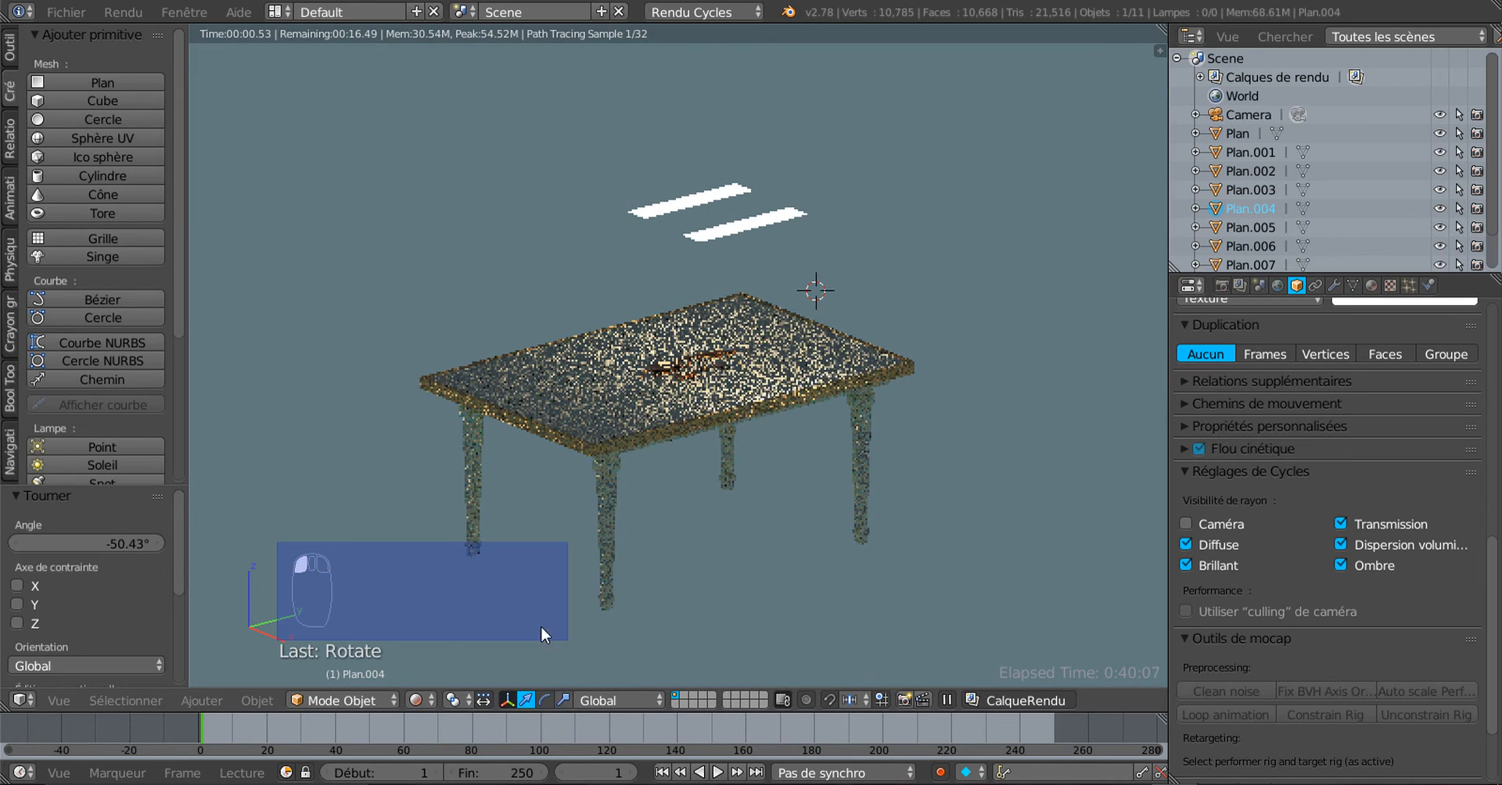
# Turn off Camera ray visibility for each of the two horizontal strips above the table
pyautogui.rightClick(730, 232)
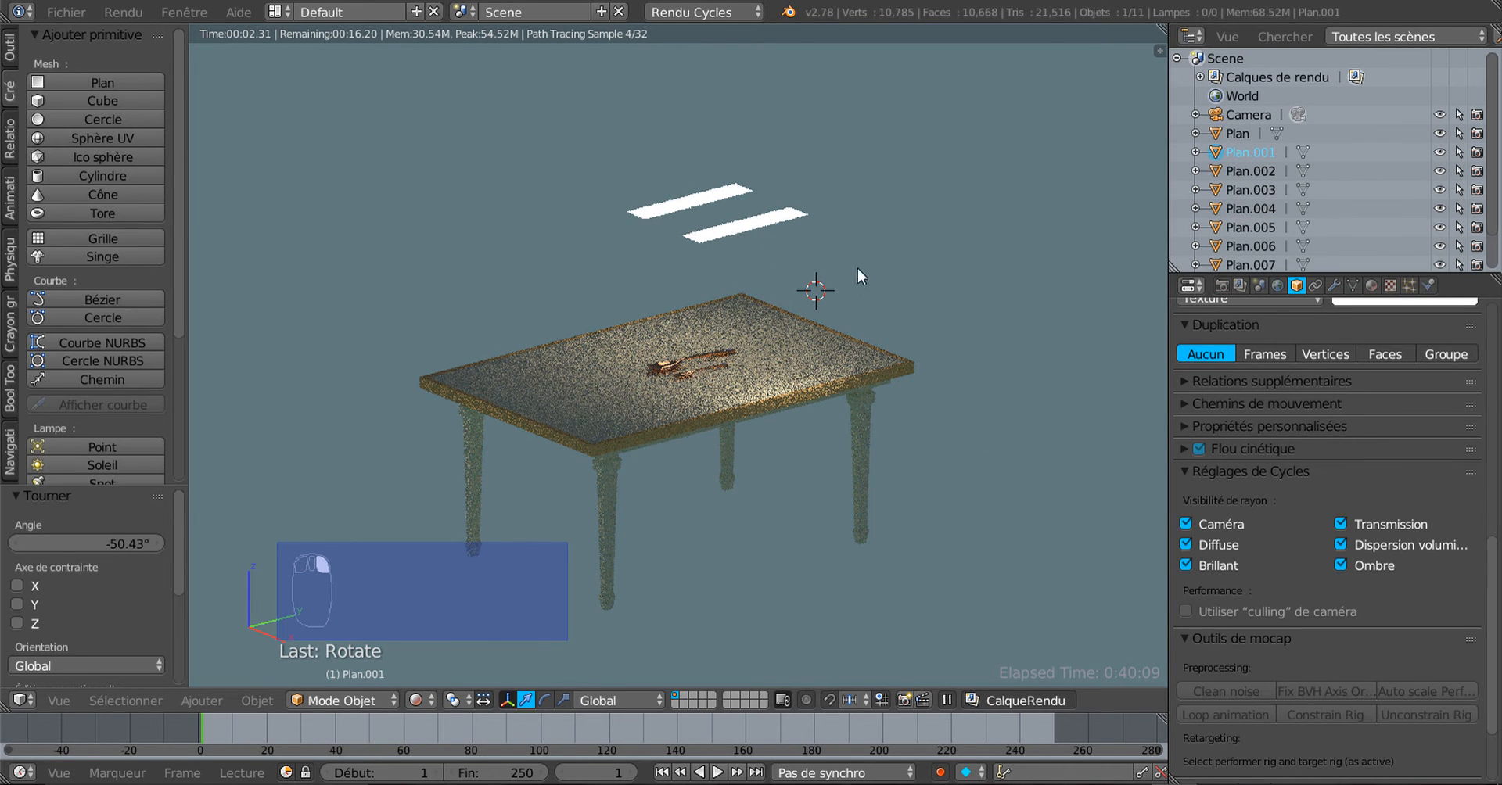
pyautogui.click(1185, 524)
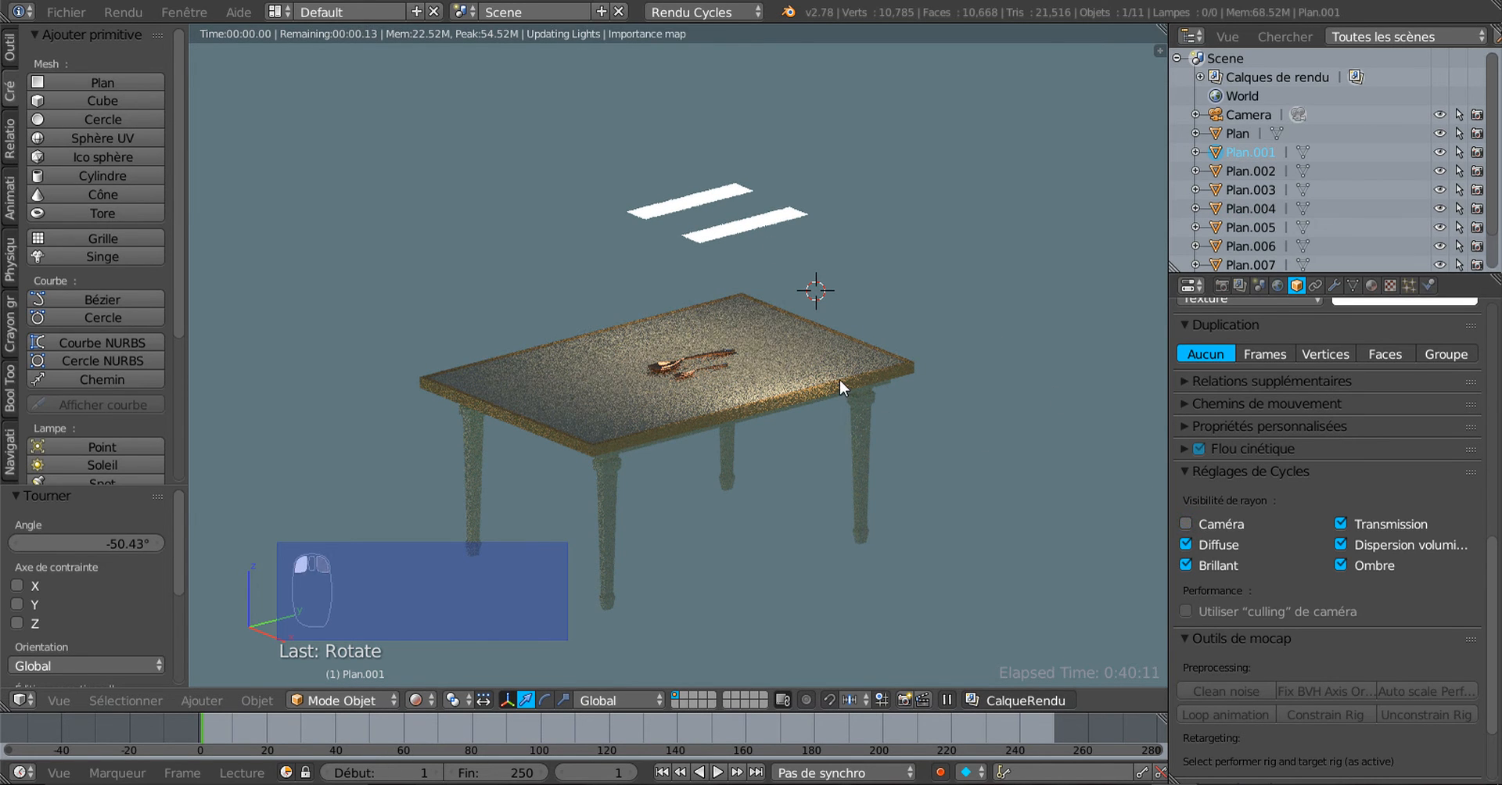
pyautogui.rightClick(698, 201)
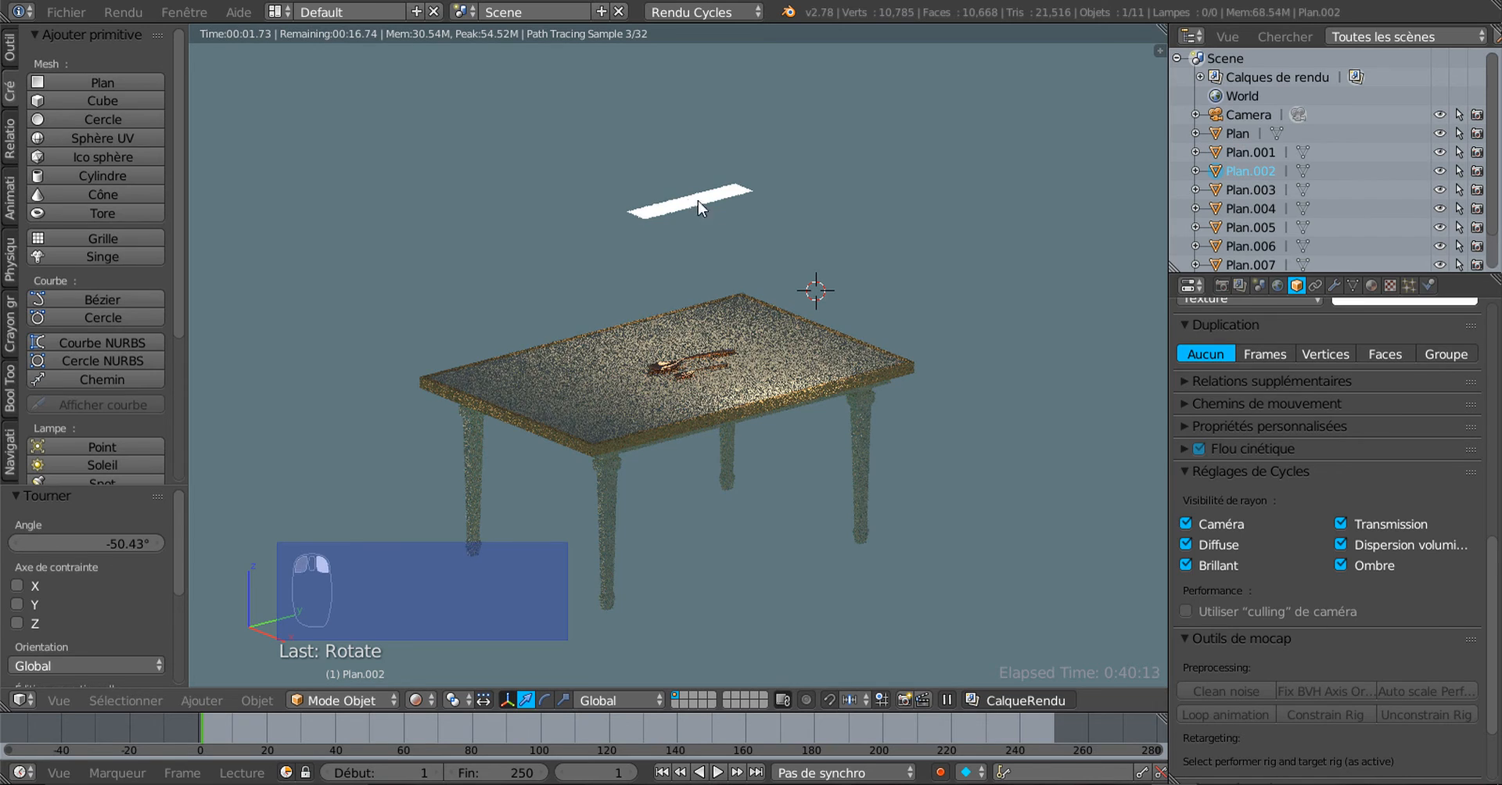
pyautogui.click(1186, 522)
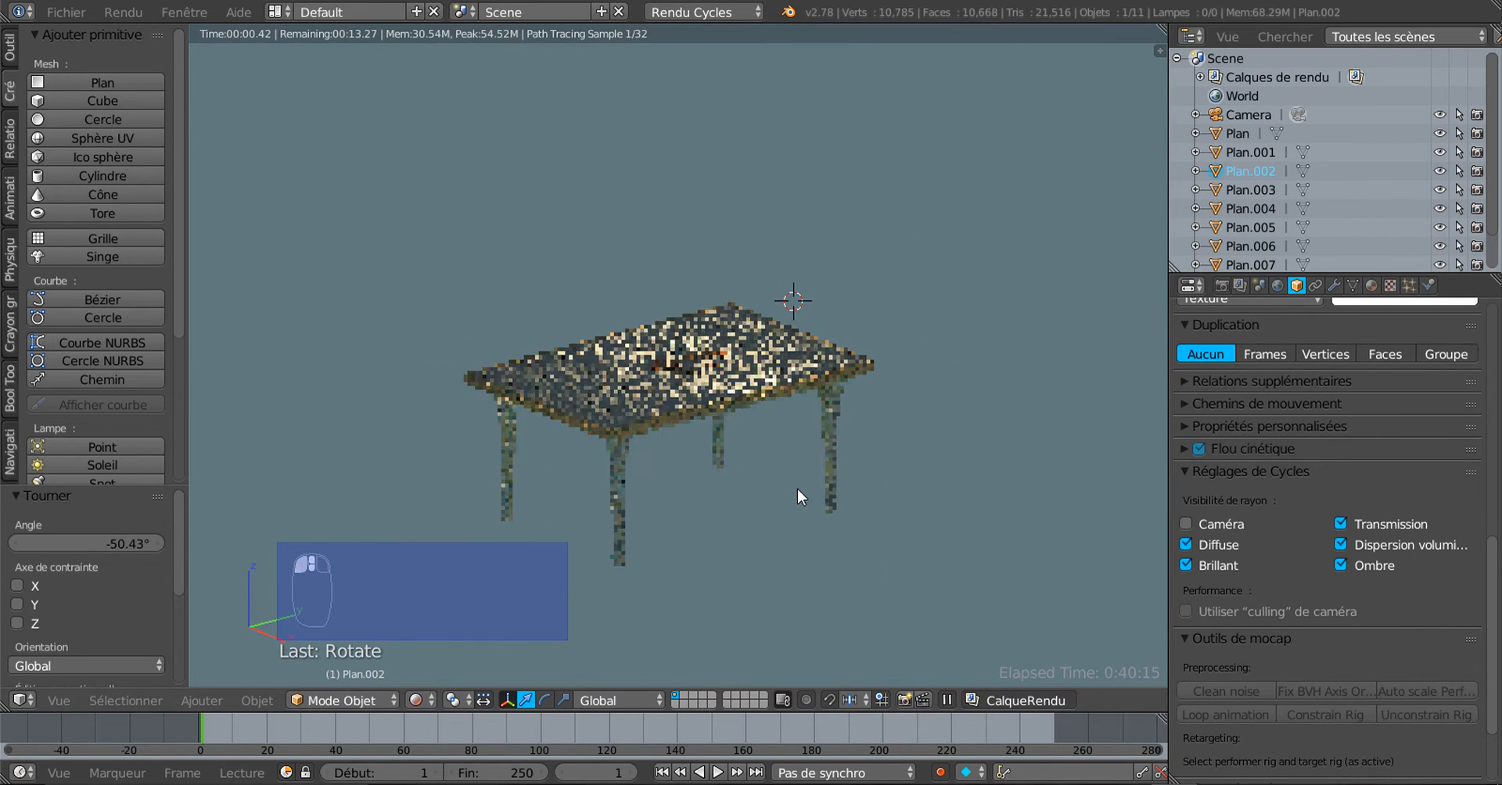
# Examine the rendered table and spoons at several distances and look through the selected strip's object settings and the scene's object list
pyautogui.moveTo(797, 490)
pyautogui.mouseDown(button='middle')
pyautogui.moveTo(744, 448)
pyautogui.moveTo(790, 483)
pyautogui.mouseUp(button='middle')
pyautogui.scroll(2, 790, 484)
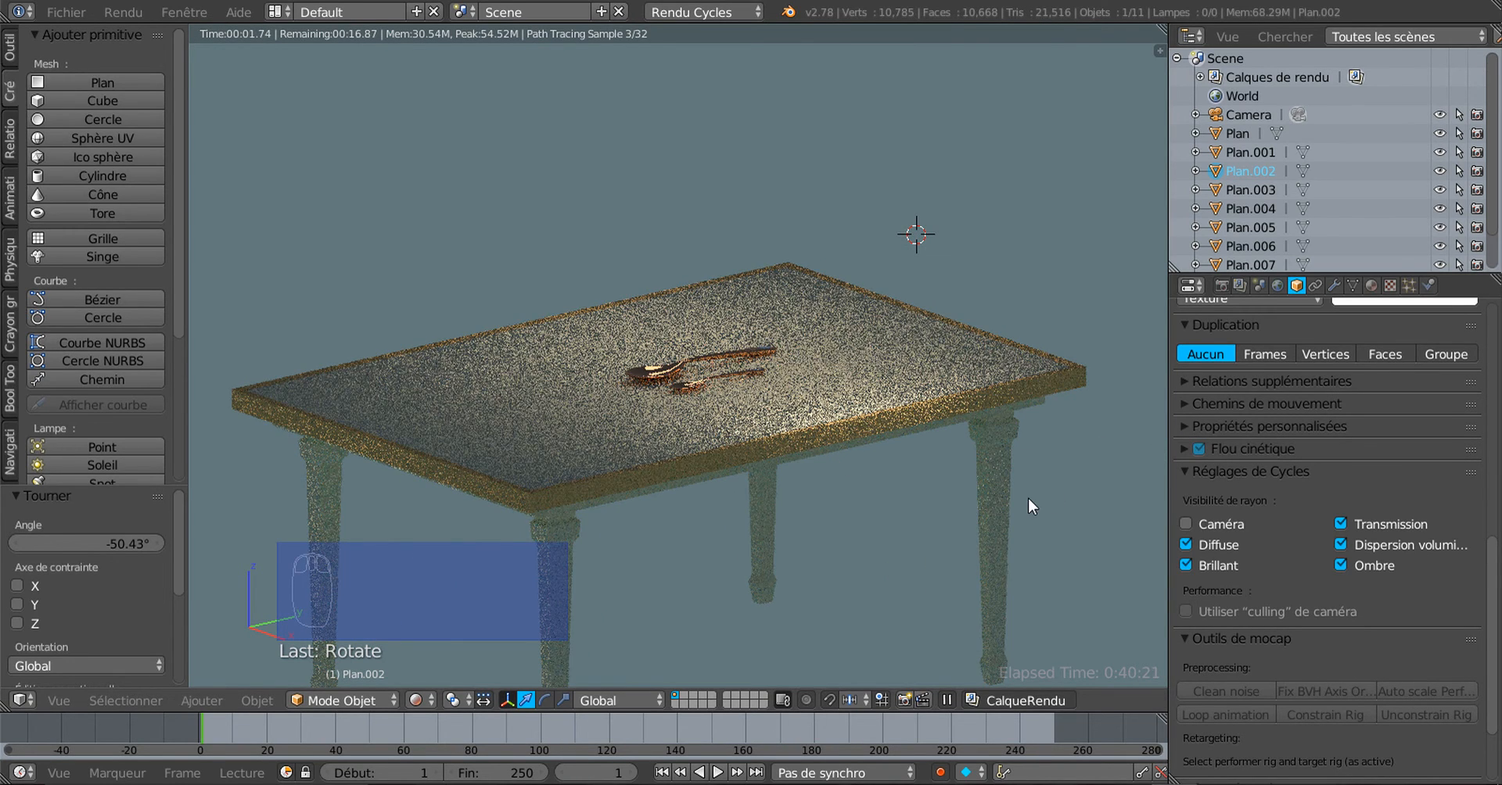
pyautogui.scroll(-1, 1017, 500)
pyautogui.press('Tab')
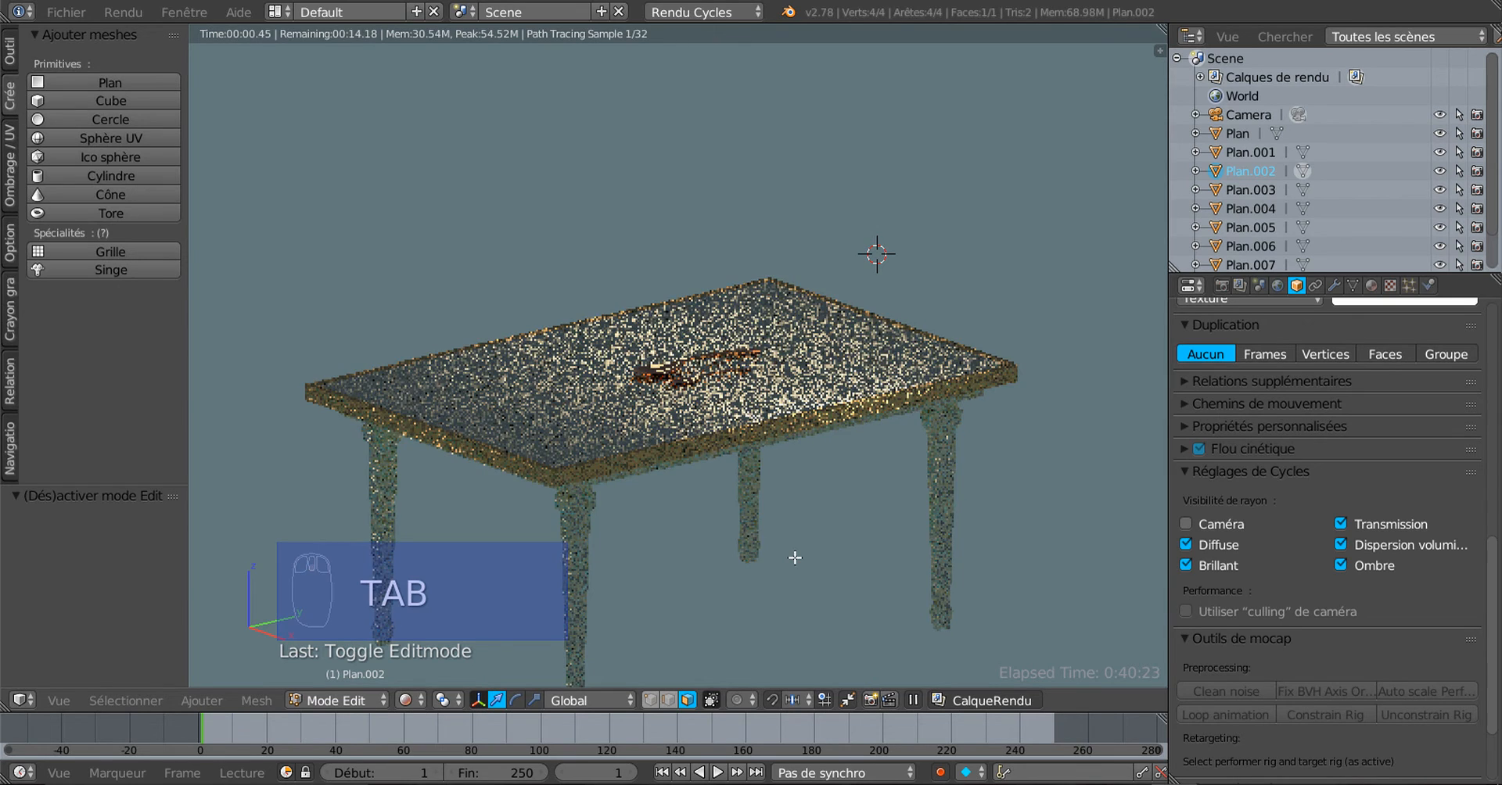
pyautogui.scroll(-3, 738, 602)
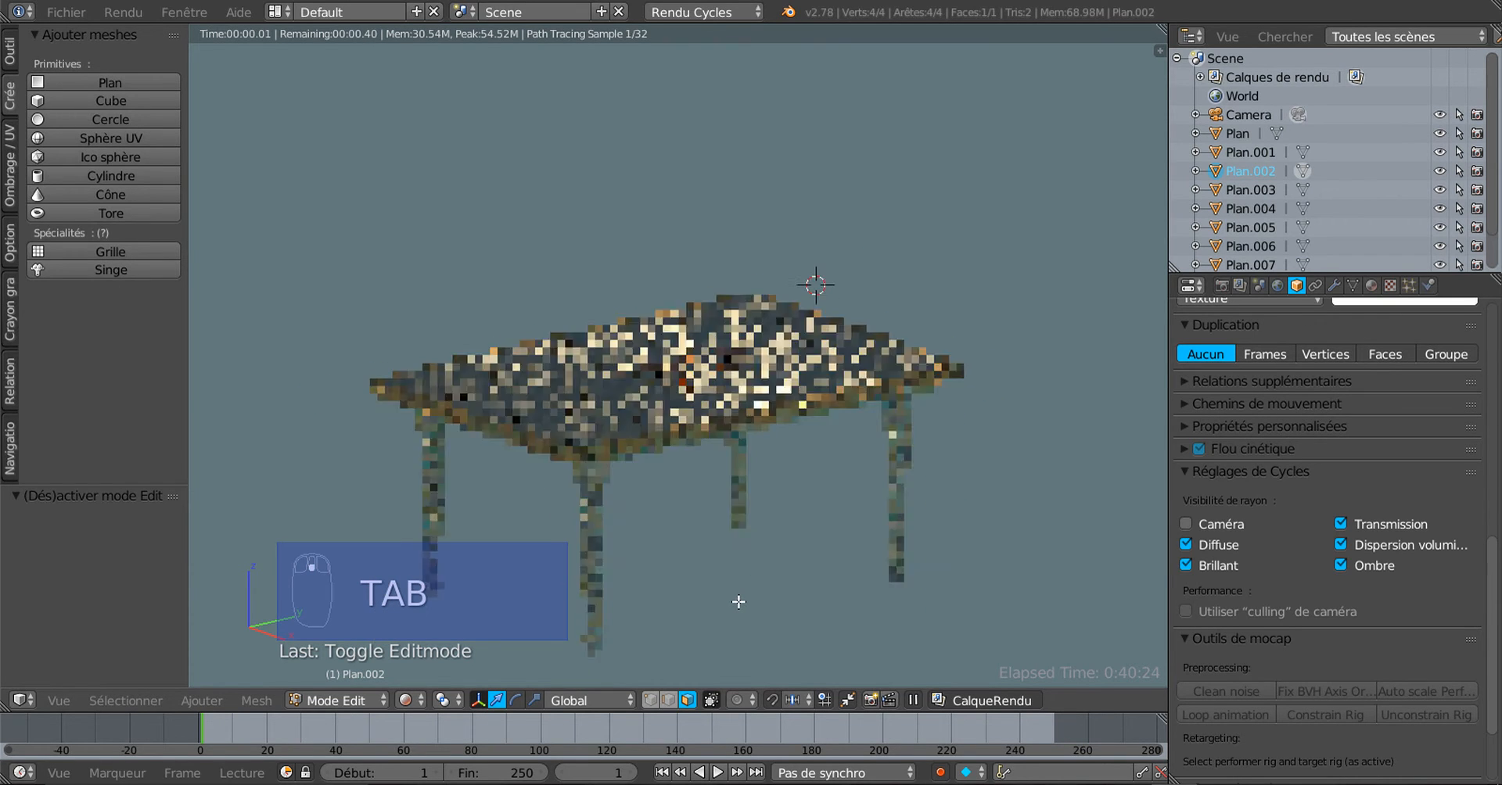
pyautogui.click(415, 699)
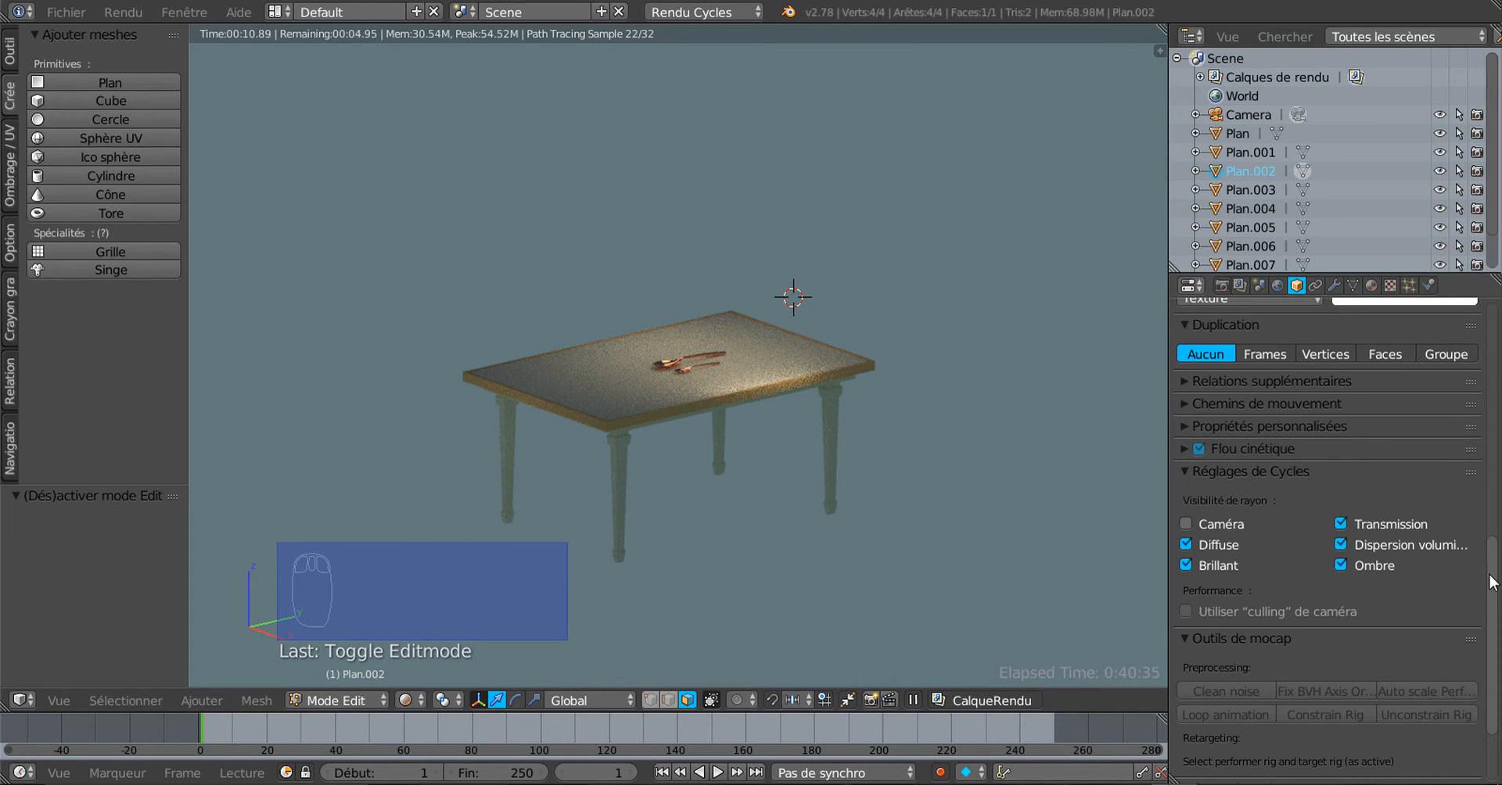
pyautogui.moveTo(1492, 583); pyautogui.dragTo(1498, 450)
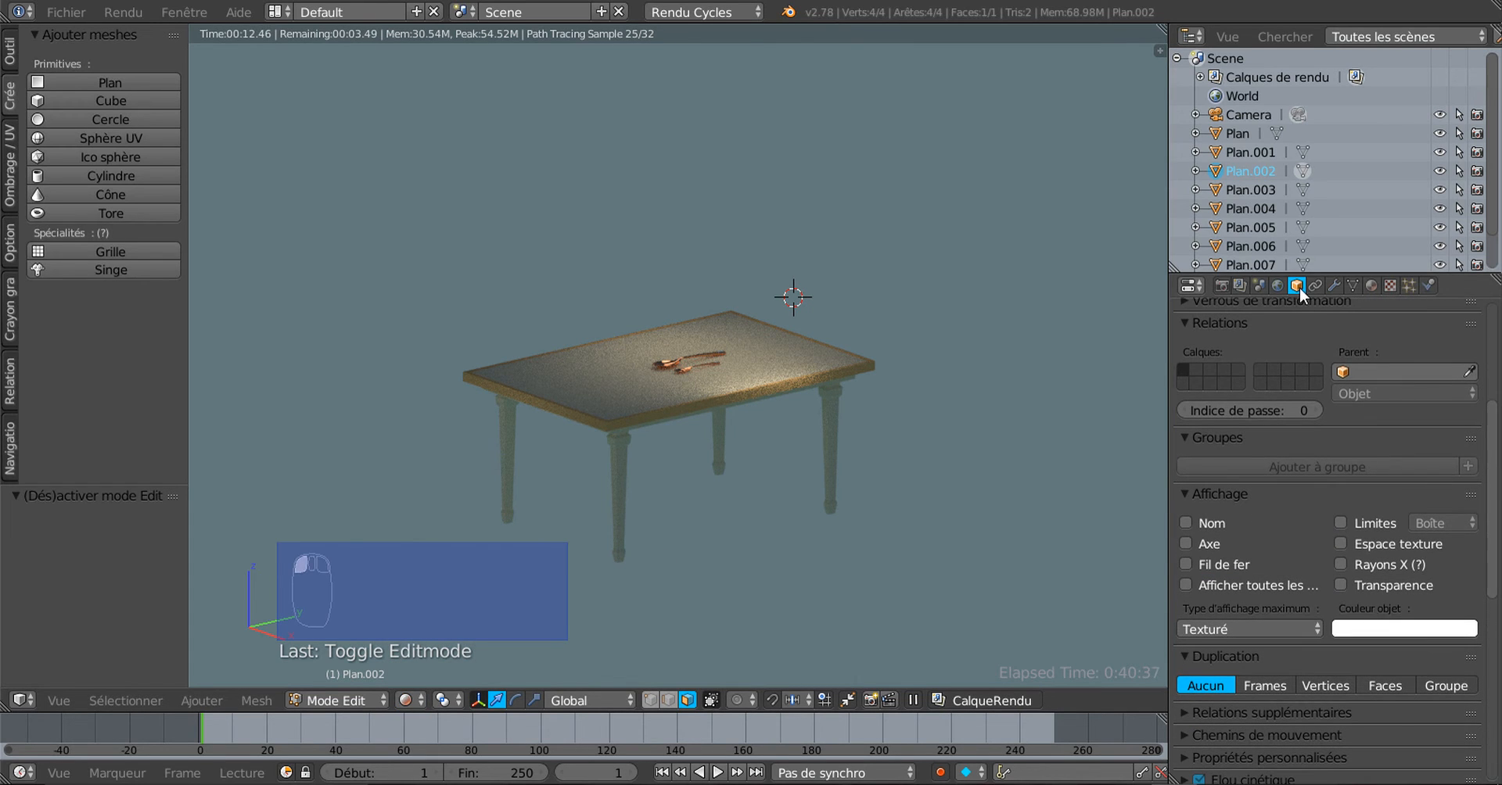
pyautogui.scroll(-2, 1289, 252)
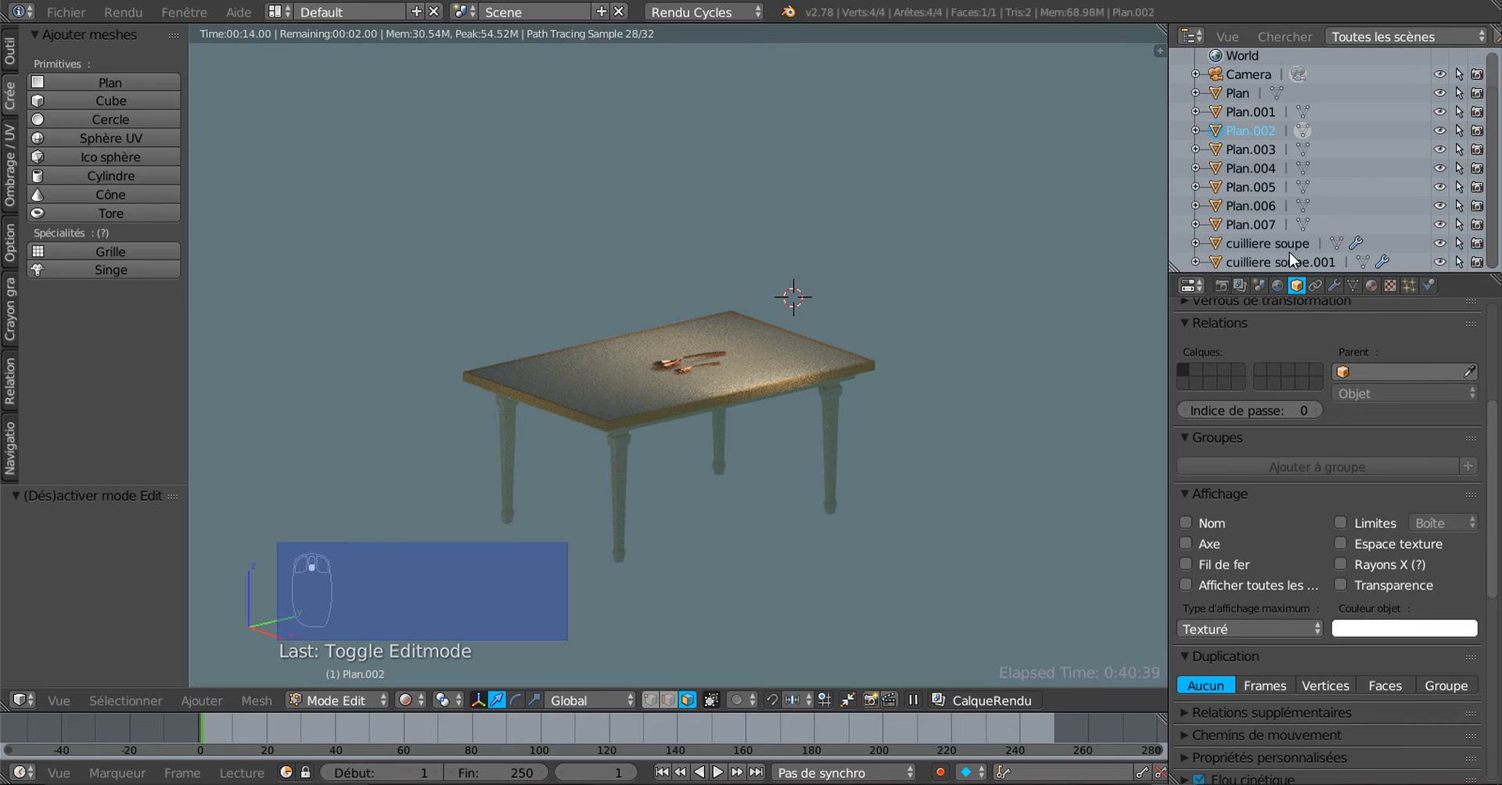
# Select the Plan.007 strip and raise its emission material's strength to 7.8
pyautogui.click(1252, 223)
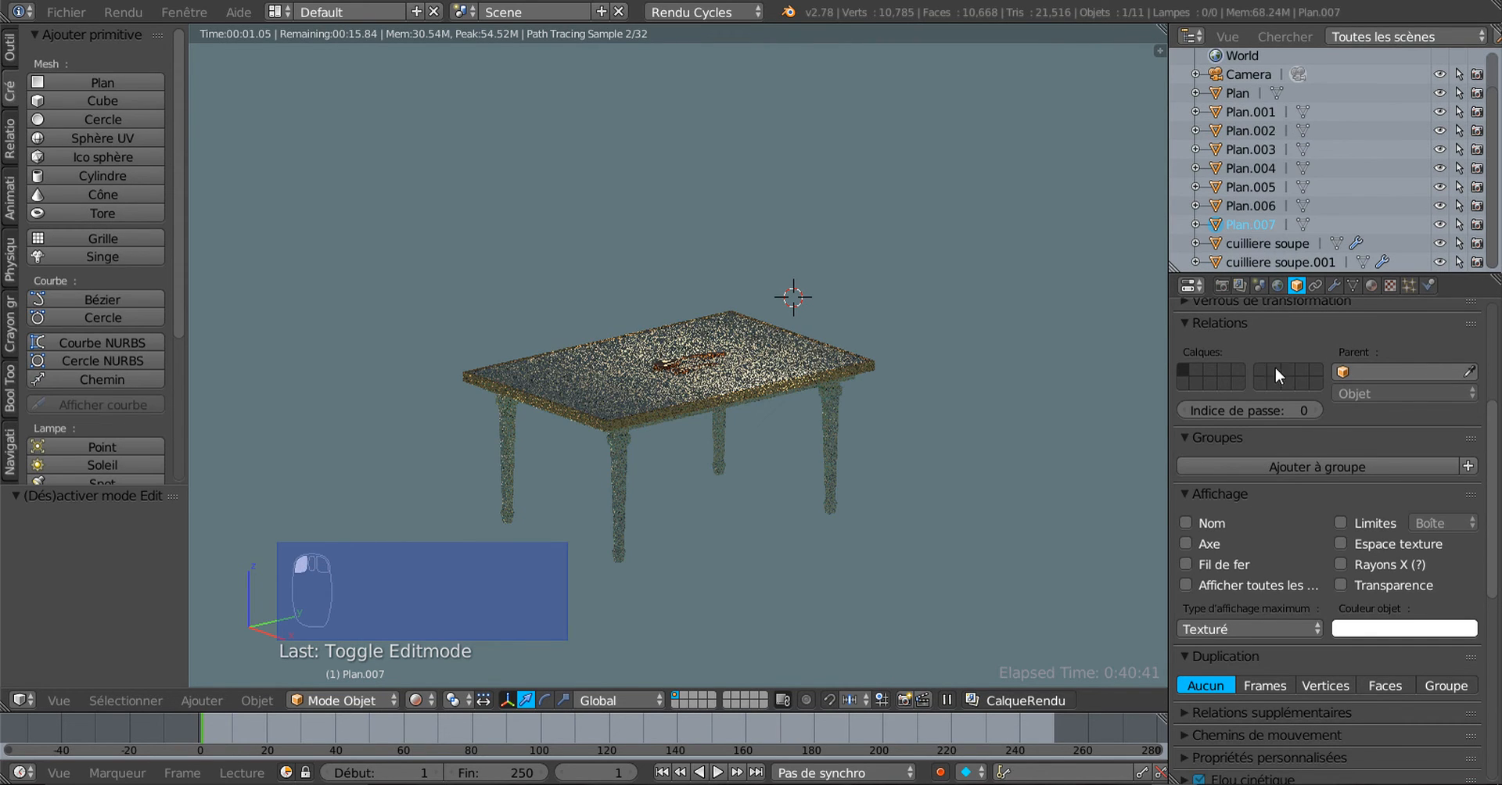
pyautogui.scroll(2, 1353, 522)
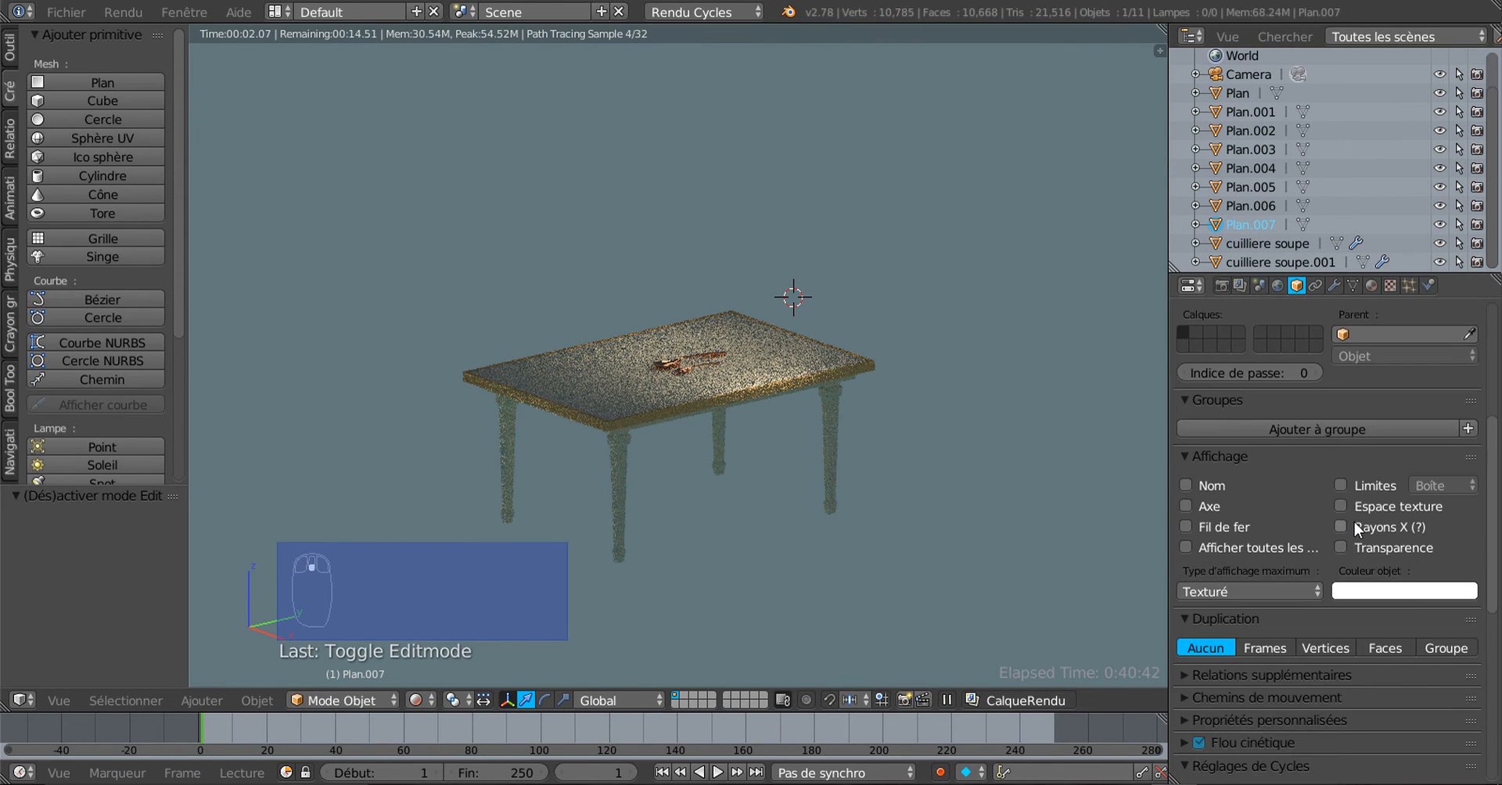
pyautogui.click(1369, 286)
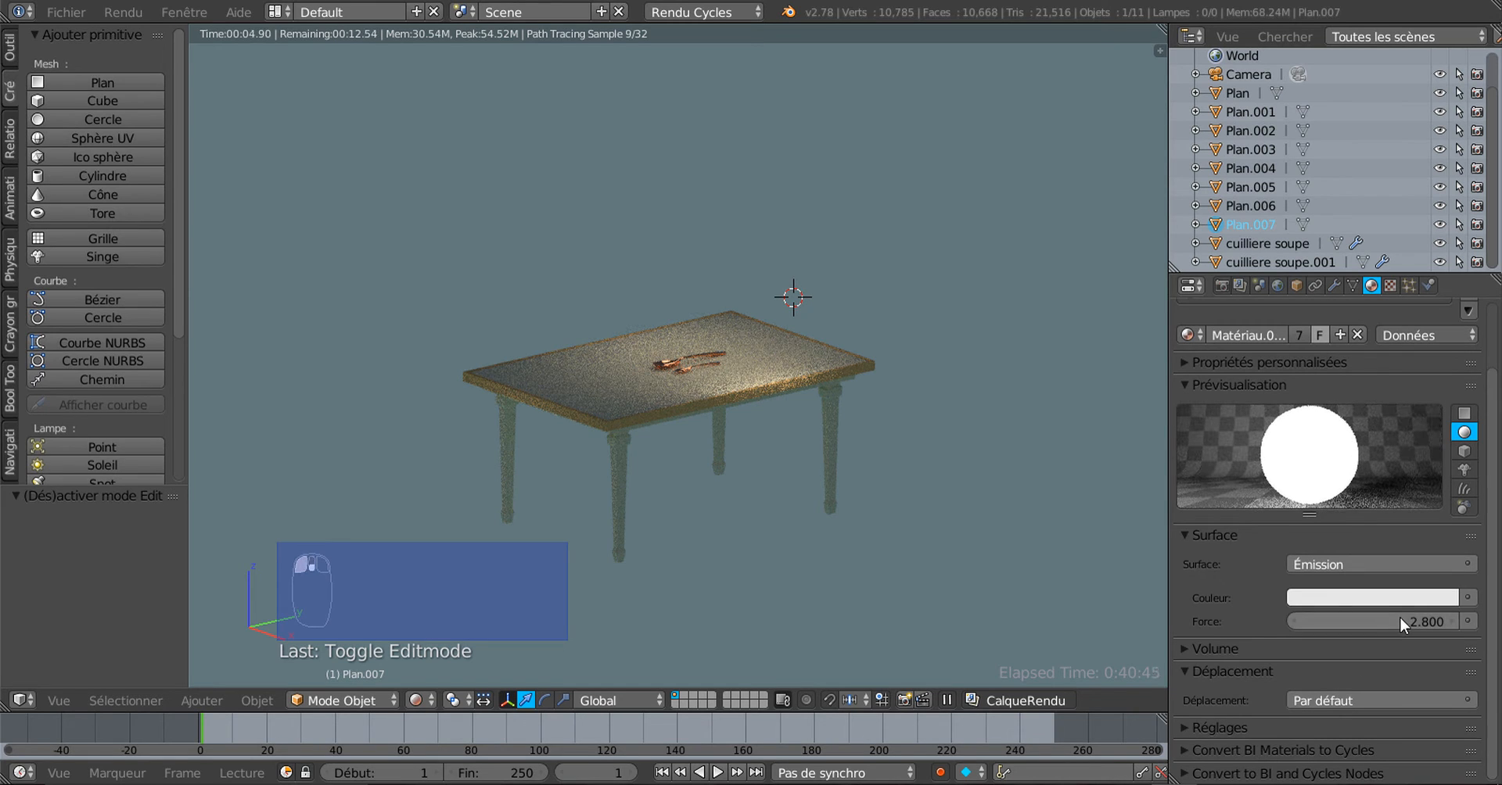
pyautogui.moveTo(1401, 622); pyautogui.dragTo(1457, 622)
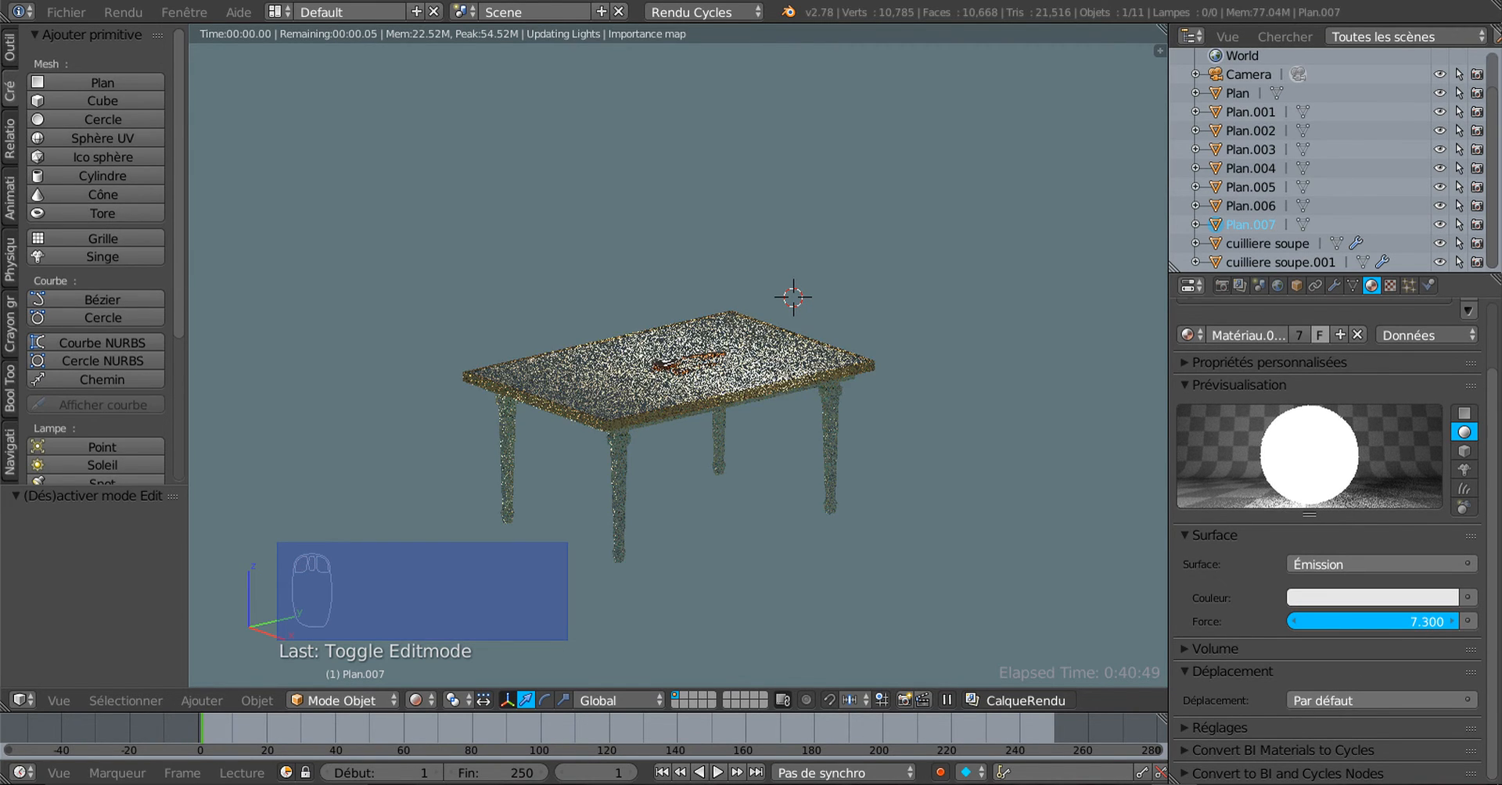
pyautogui.moveTo(1458, 622); pyautogui.dragTo(1461, 621)
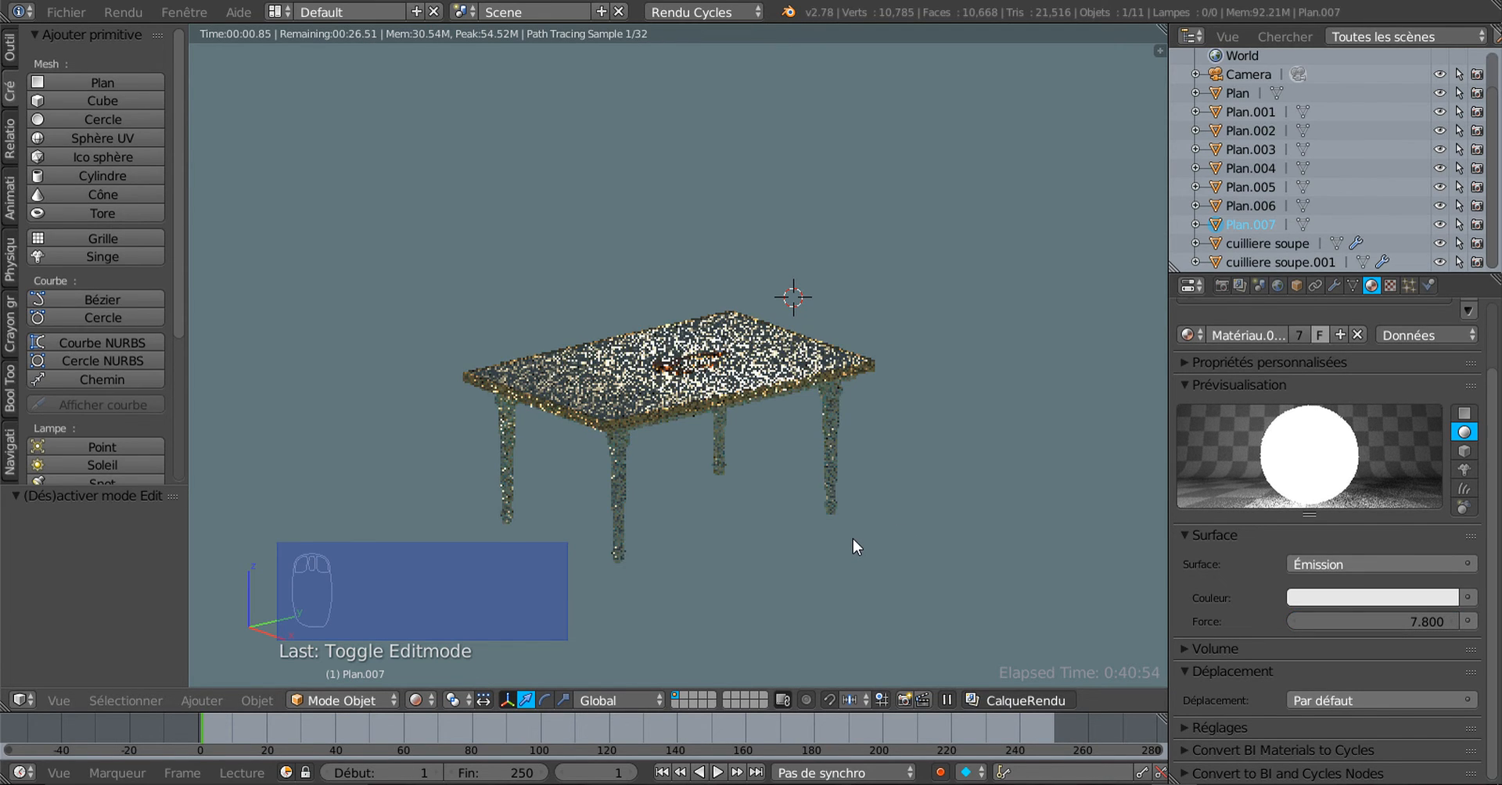
pyautogui.scroll(2, 852, 539)
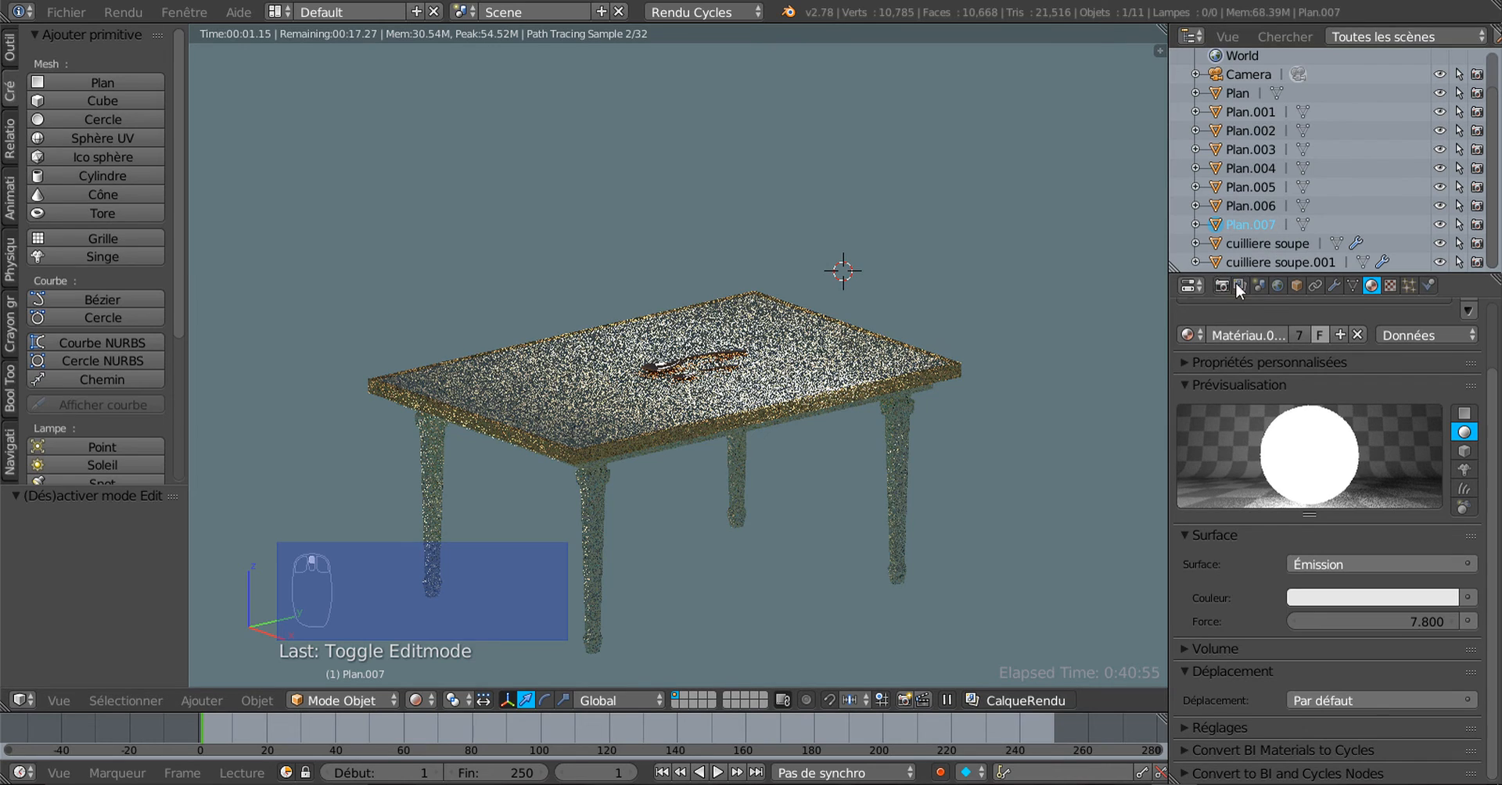
# Set the world's sky texture background strength to 1.8 and inspect the rendered table
pyautogui.click(1274, 285)
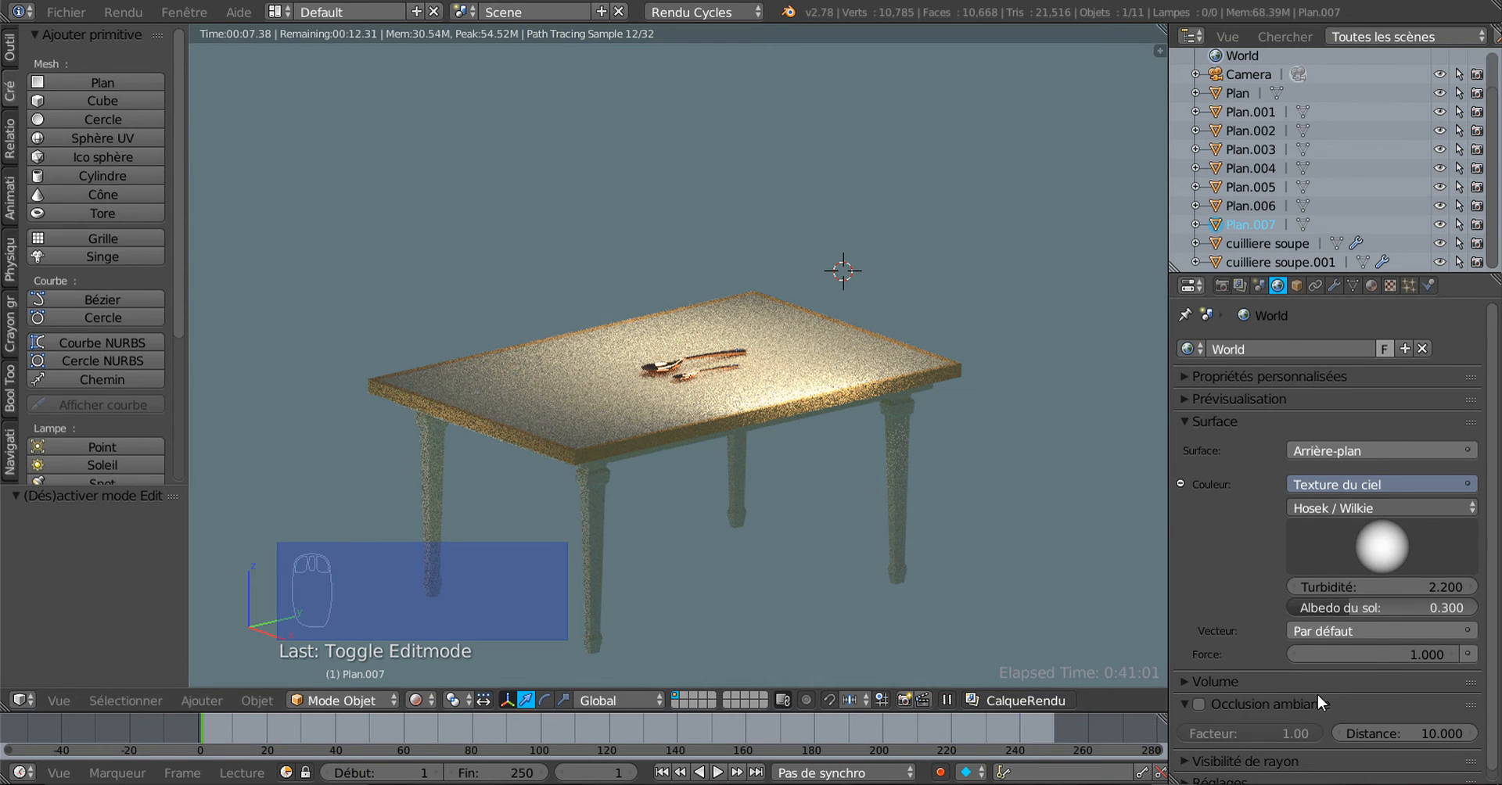
pyautogui.moveTo(1413, 659); pyautogui.dragTo(1455, 660)
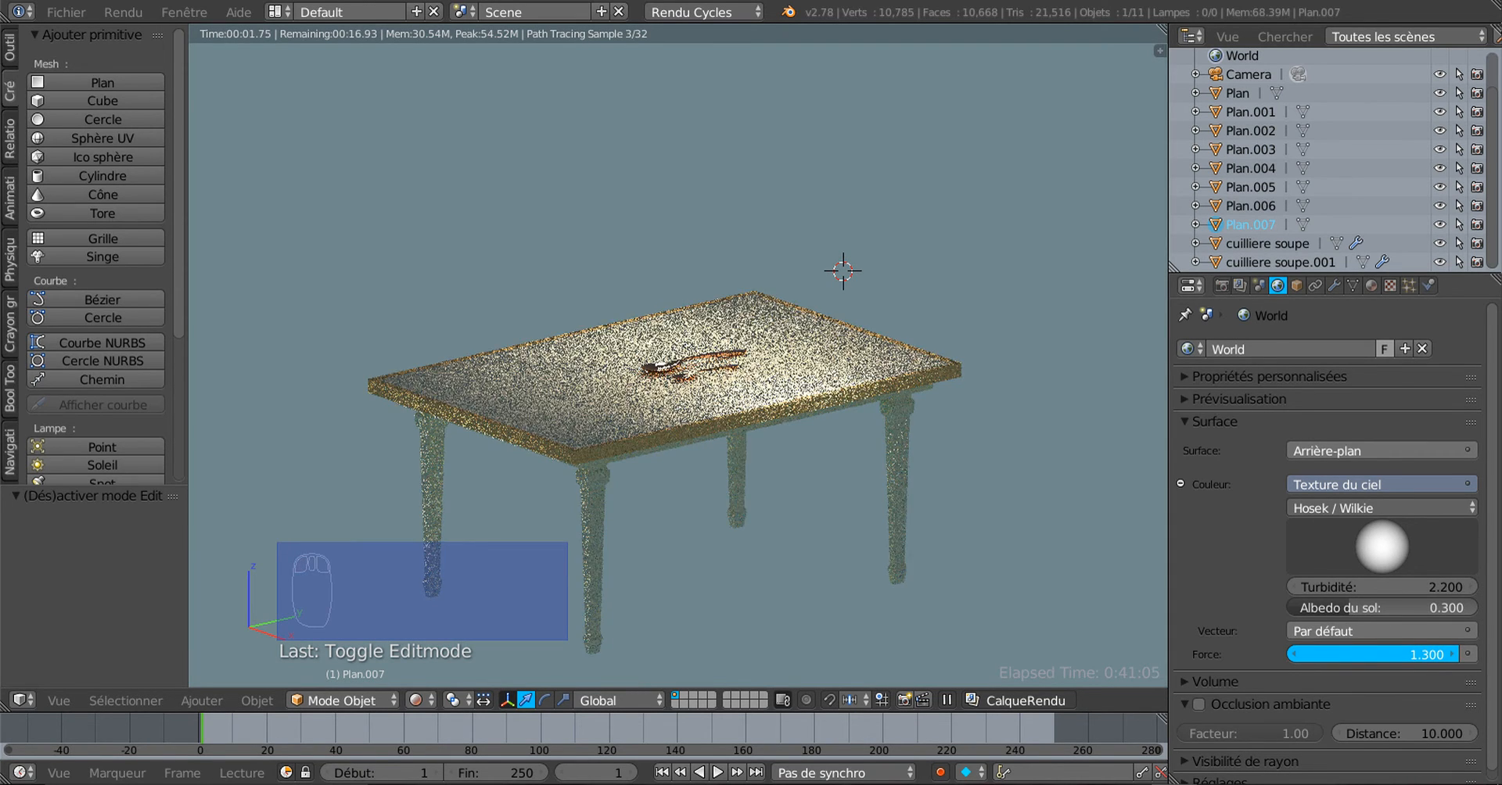
pyautogui.moveTo(1455, 660); pyautogui.dragTo(1463, 659)
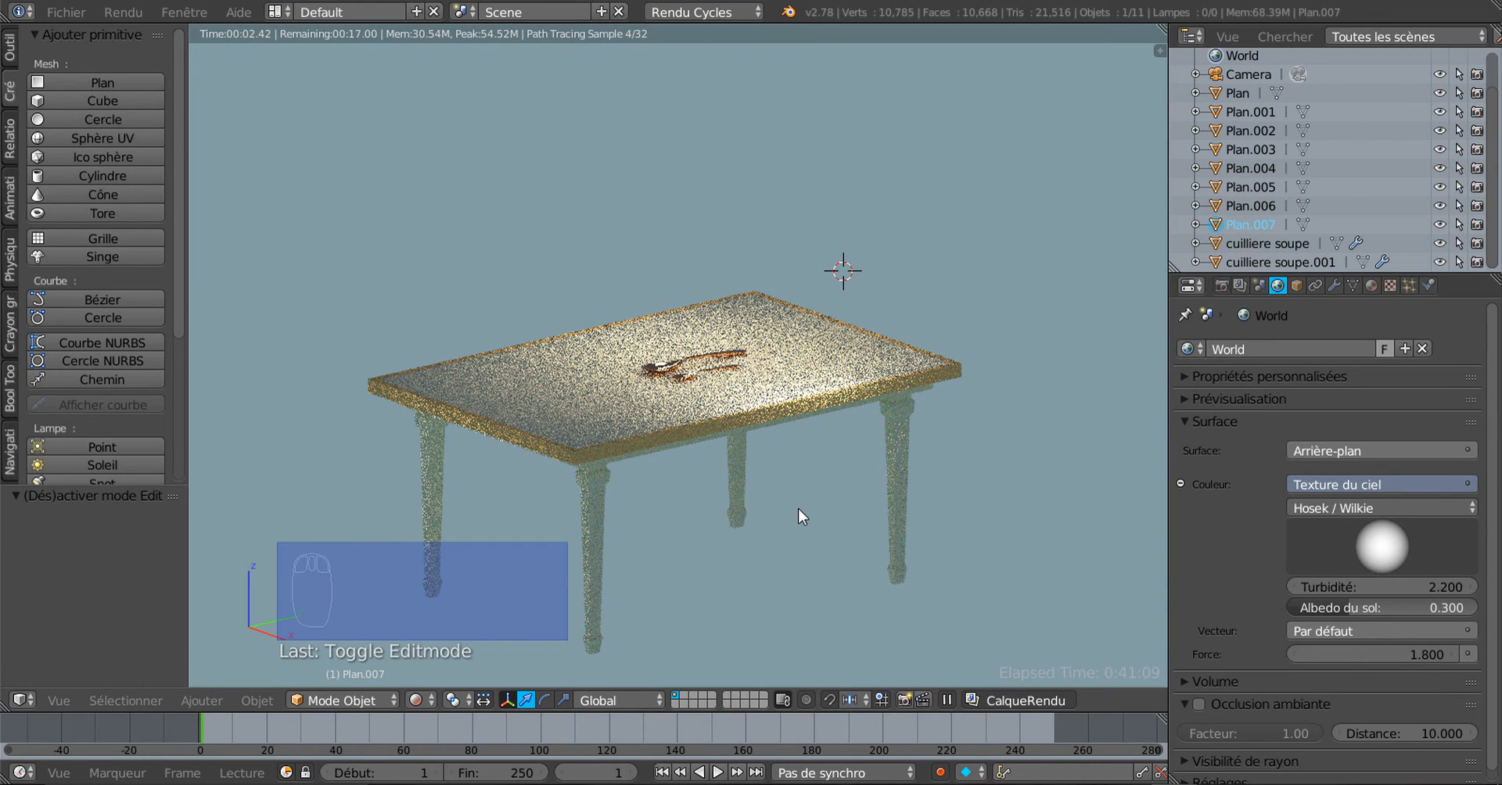
pyautogui.moveTo(798, 509)
pyautogui.mouseDown(button='middle')
pyautogui.moveTo(782, 527)
pyautogui.moveTo(780, 508)
pyautogui.mouseUp(button='middle')
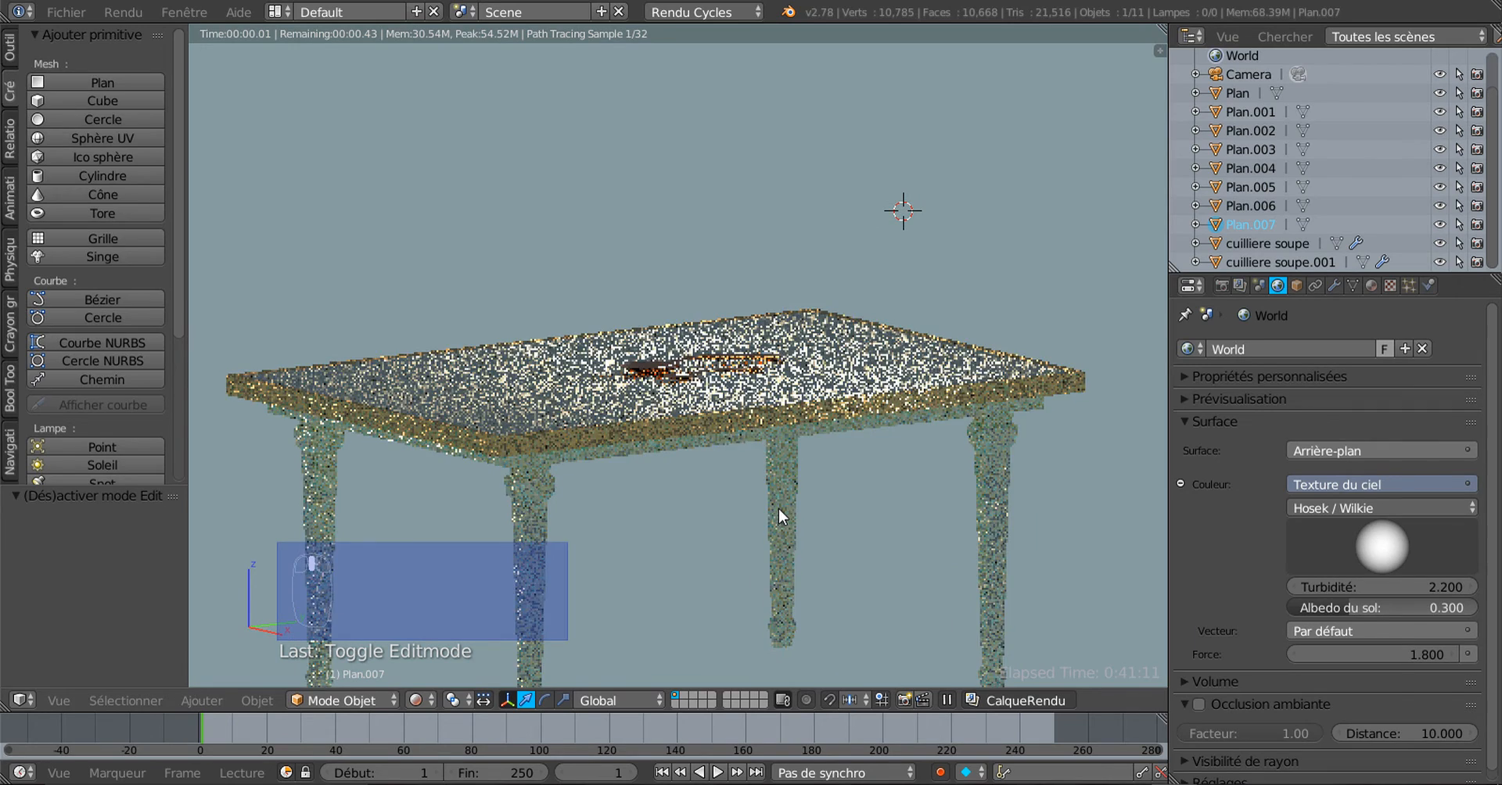
pyautogui.moveTo(1025, 449); pyautogui.dragTo(1017, 490, button='middle')
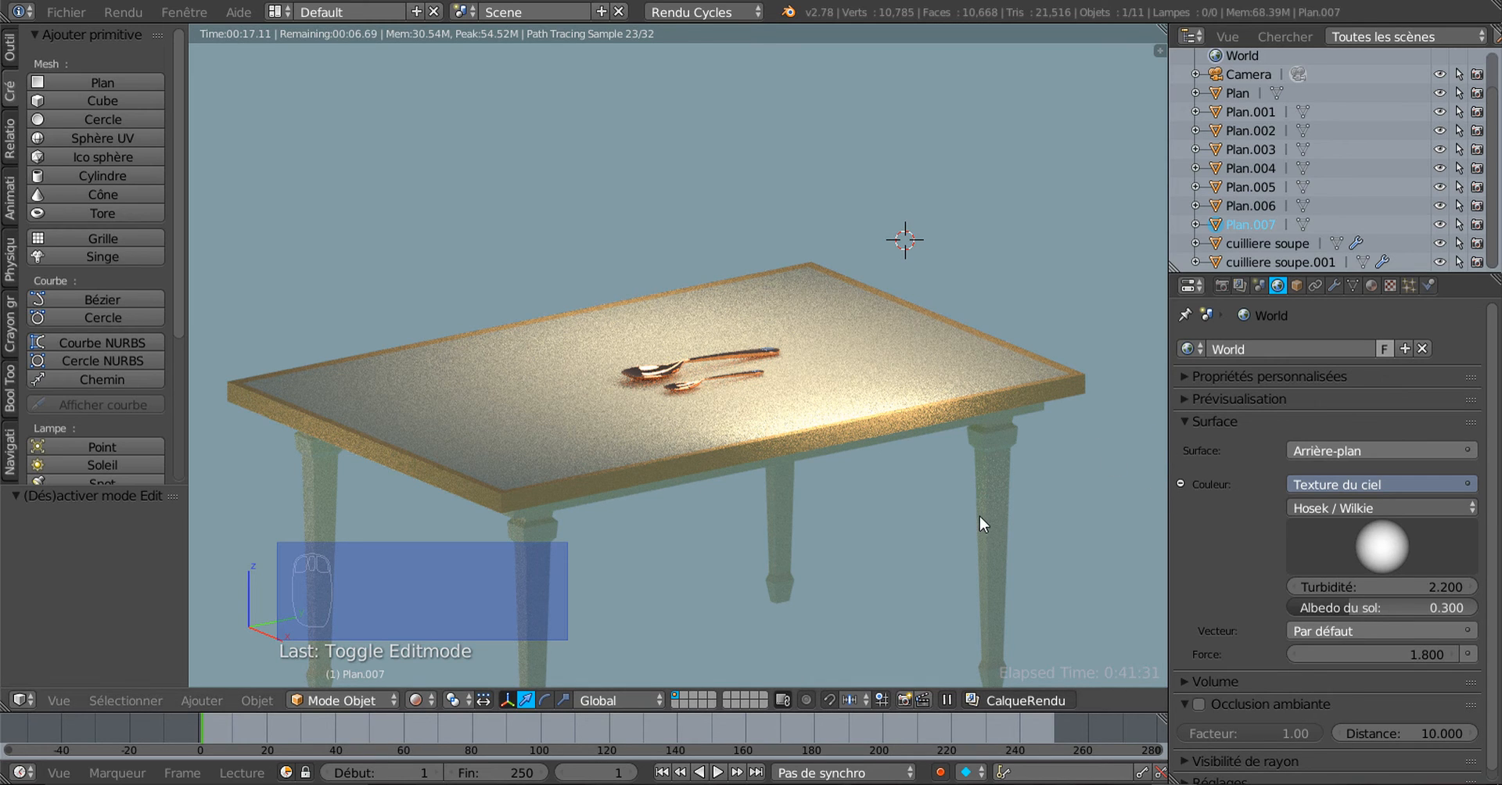
pyautogui.scroll(-2, 979, 517)
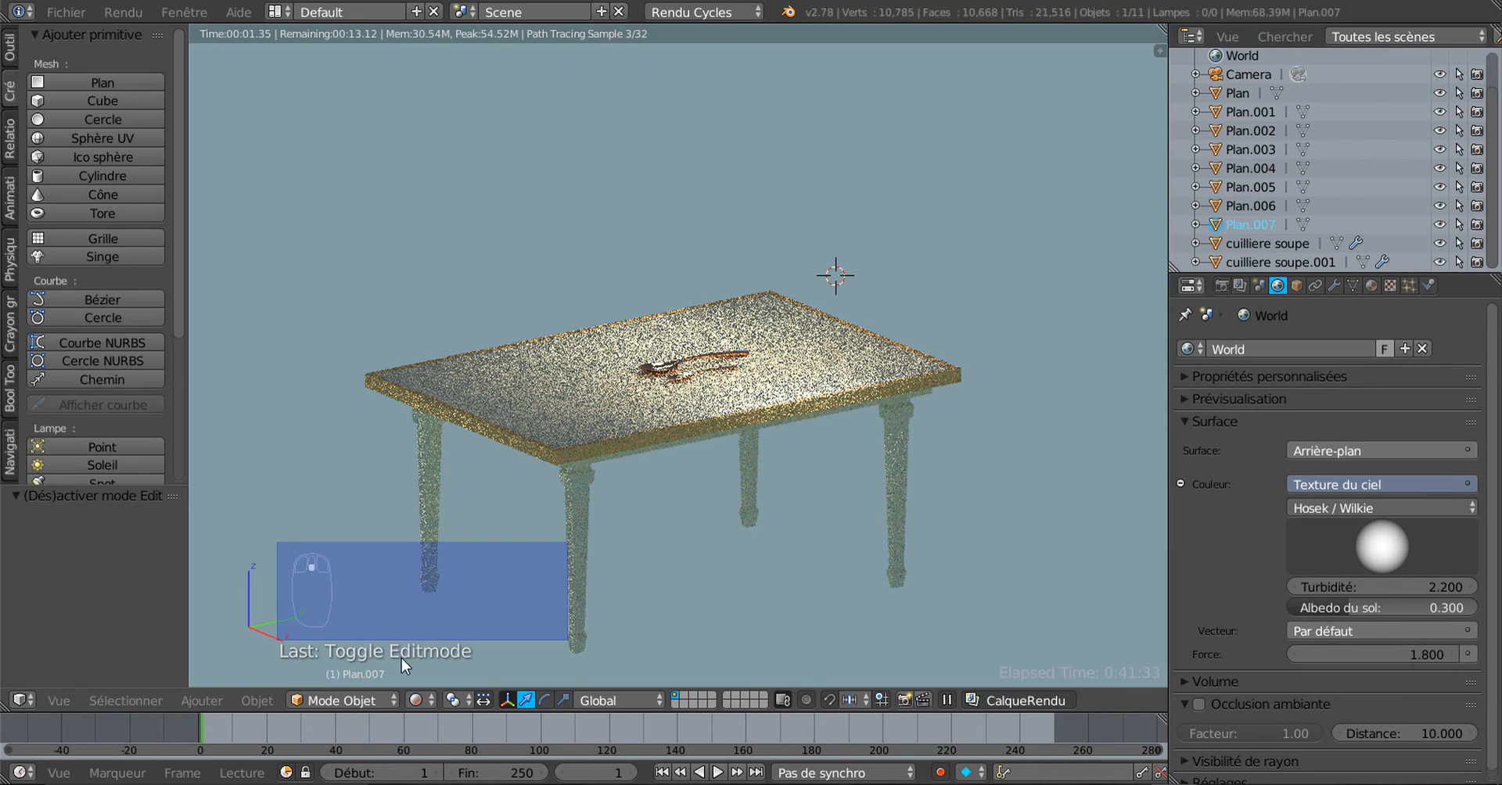
# Switch to material shading and delete the Plan.006 strip, one of the two slanted strips beside the table
pyautogui.click(416, 700)
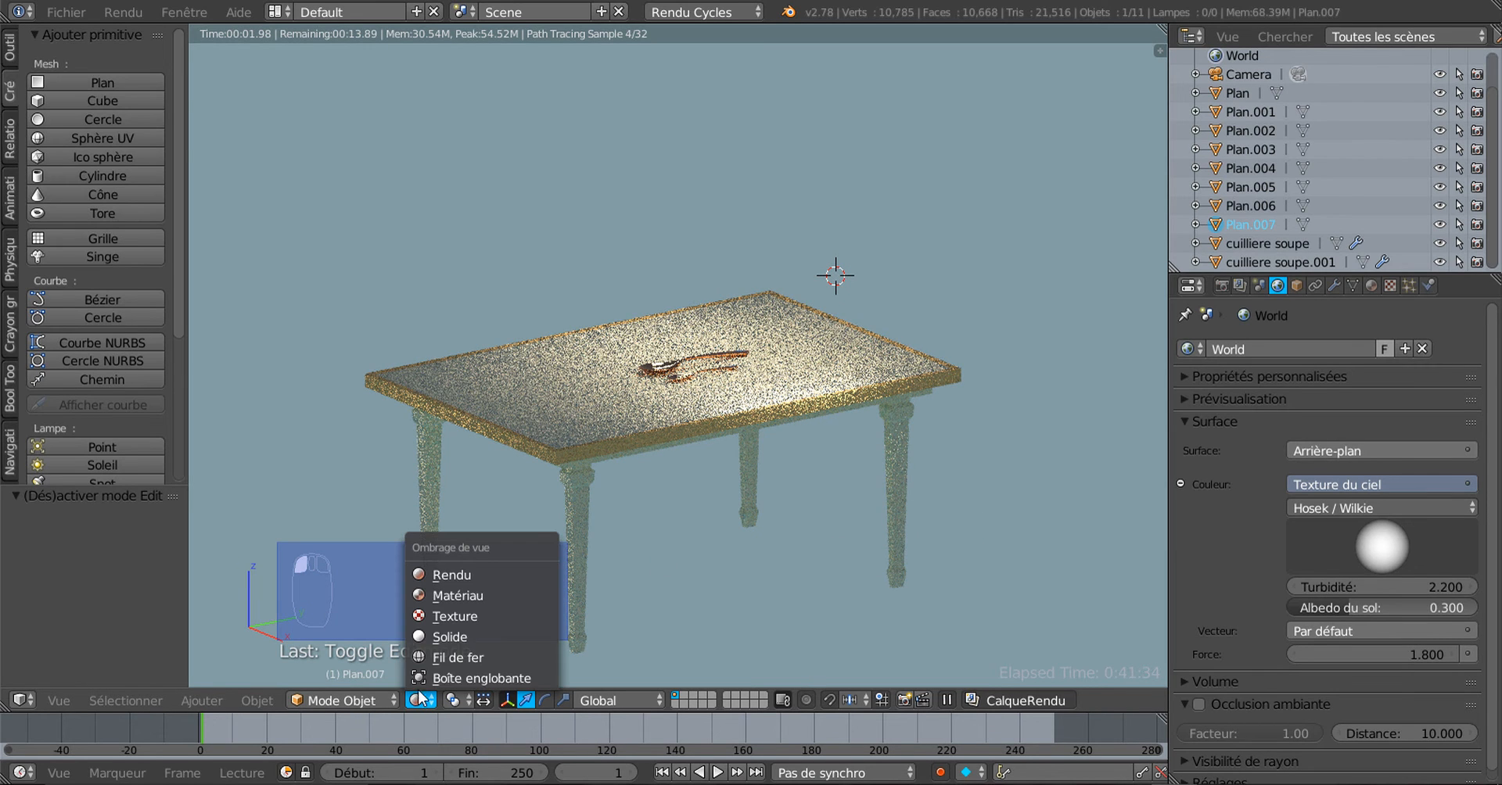
pyautogui.click(438, 594)
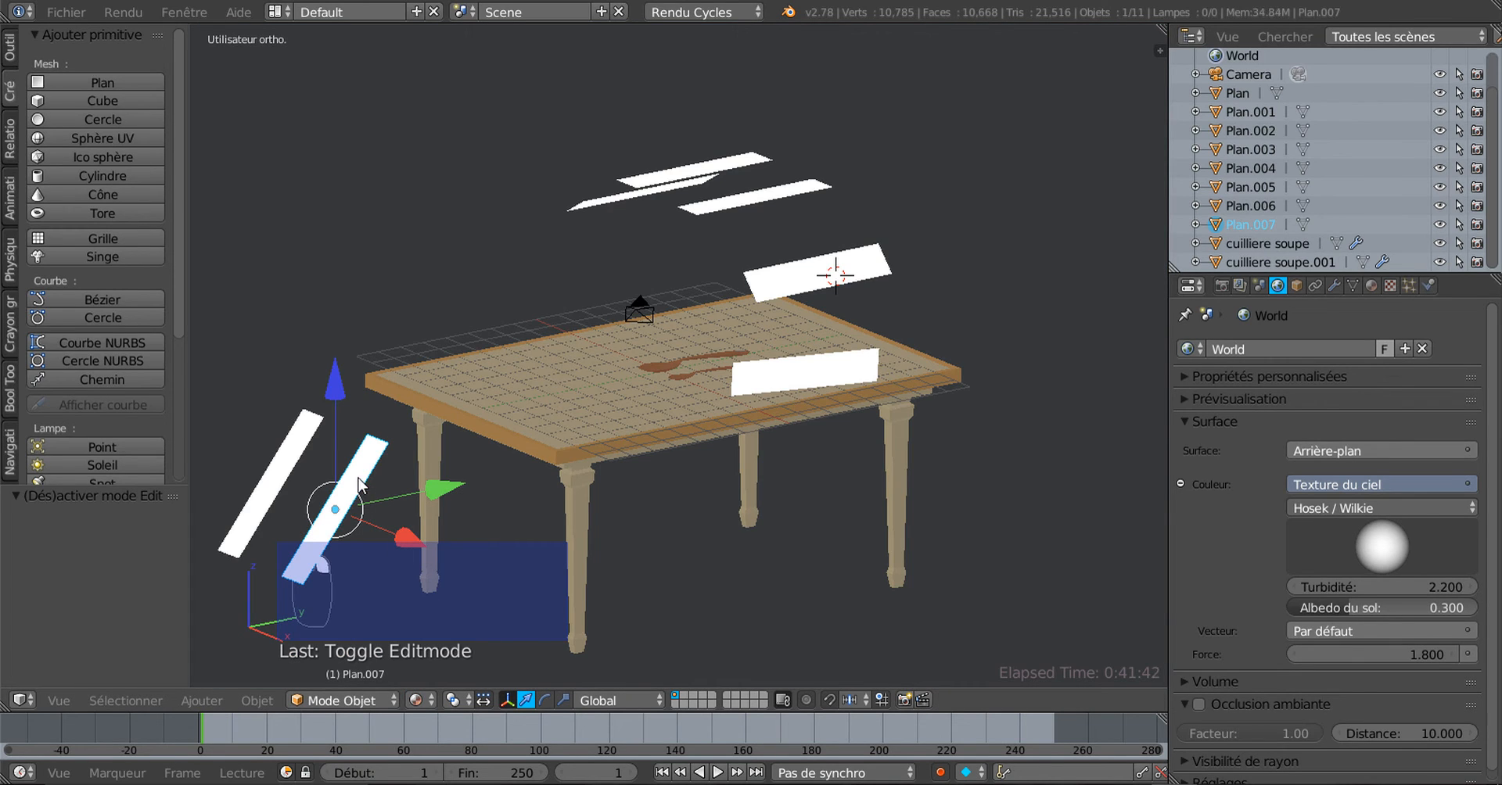
pyautogui.moveTo(831, 558); pyautogui.dragTo(1068, 521, button='middle')
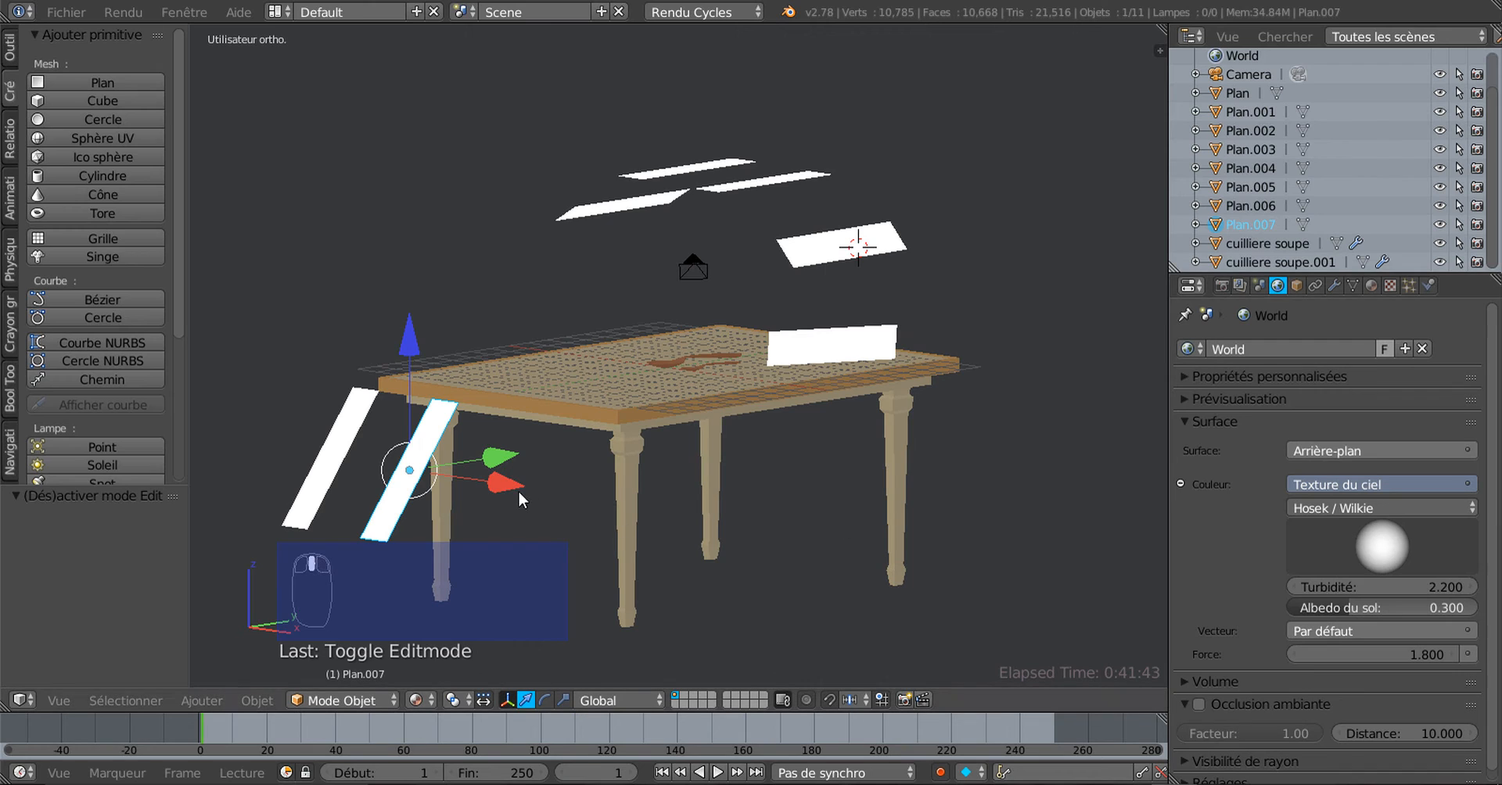
pyautogui.moveTo(540, 498); pyautogui.dragTo(602, 510, button='middle')
pyautogui.rightClick(592, 524)
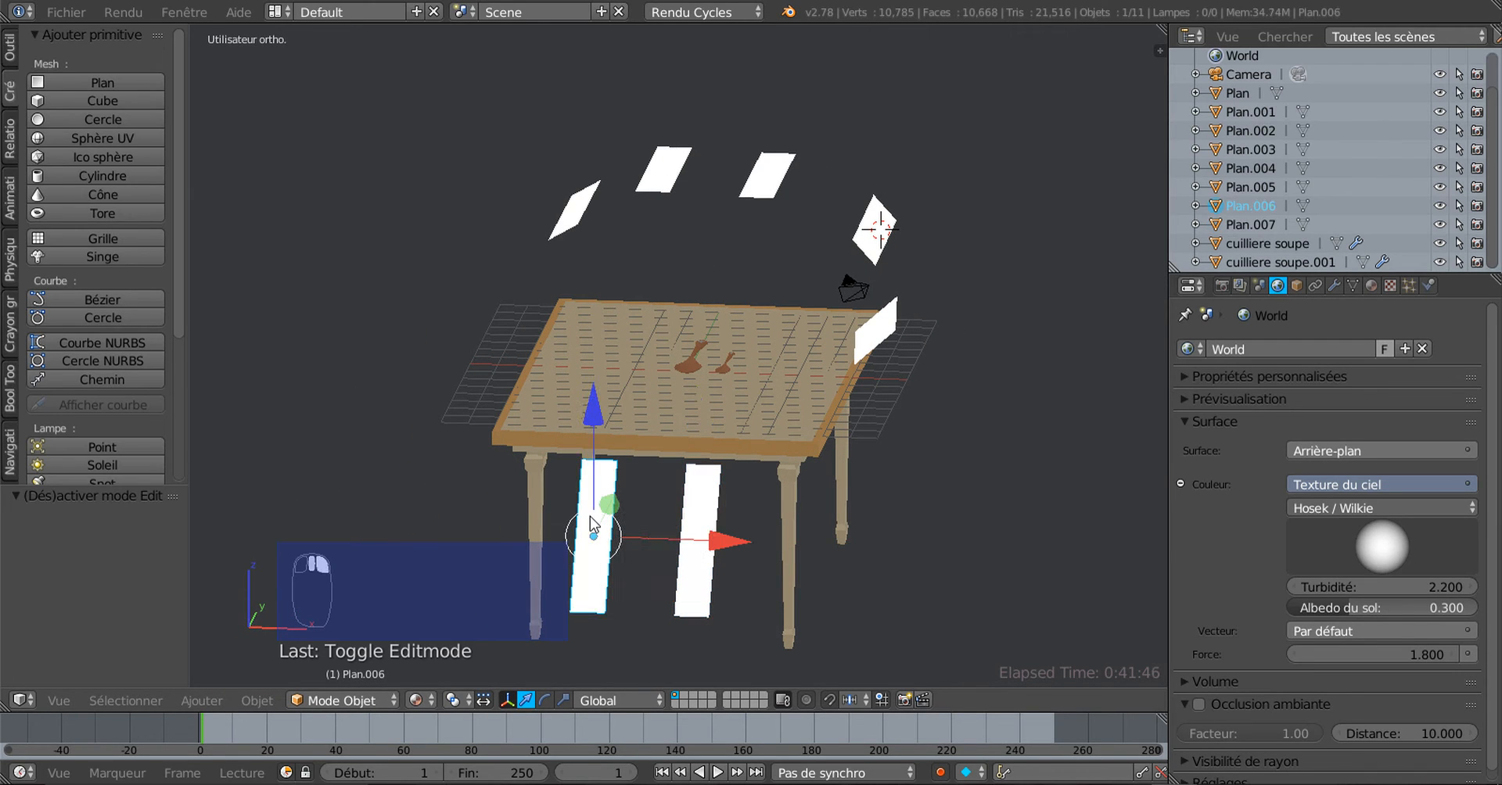
pyautogui.press('x')
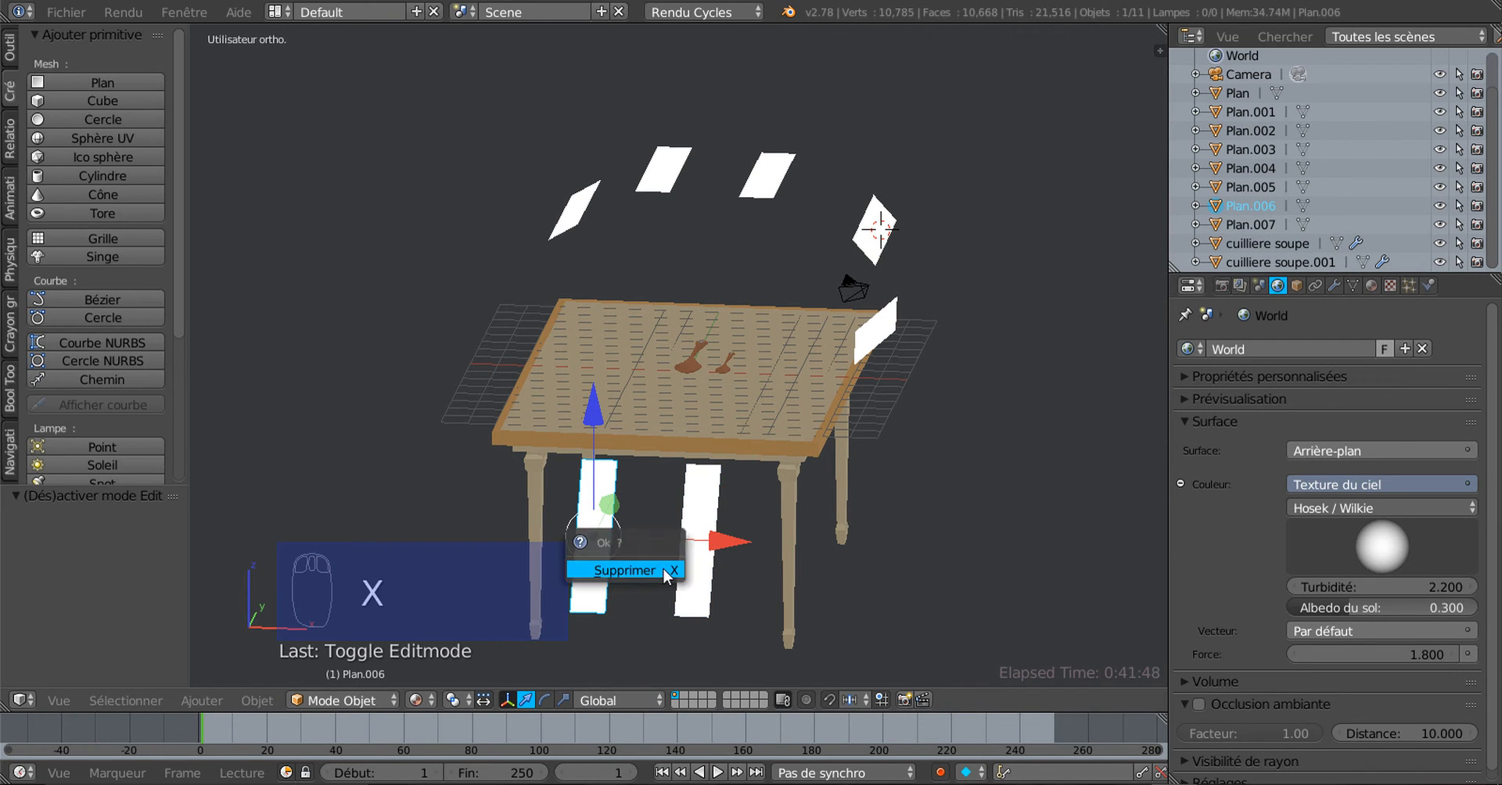
pyautogui.click(663, 568)
# Scale the remaining slanted strip beside the table up by about 2.53
pyautogui.rightClick(699, 568)
pyautogui.moveTo(699, 569); pyautogui.dragTo(602, 542, button='middle')
pyautogui.press('s')
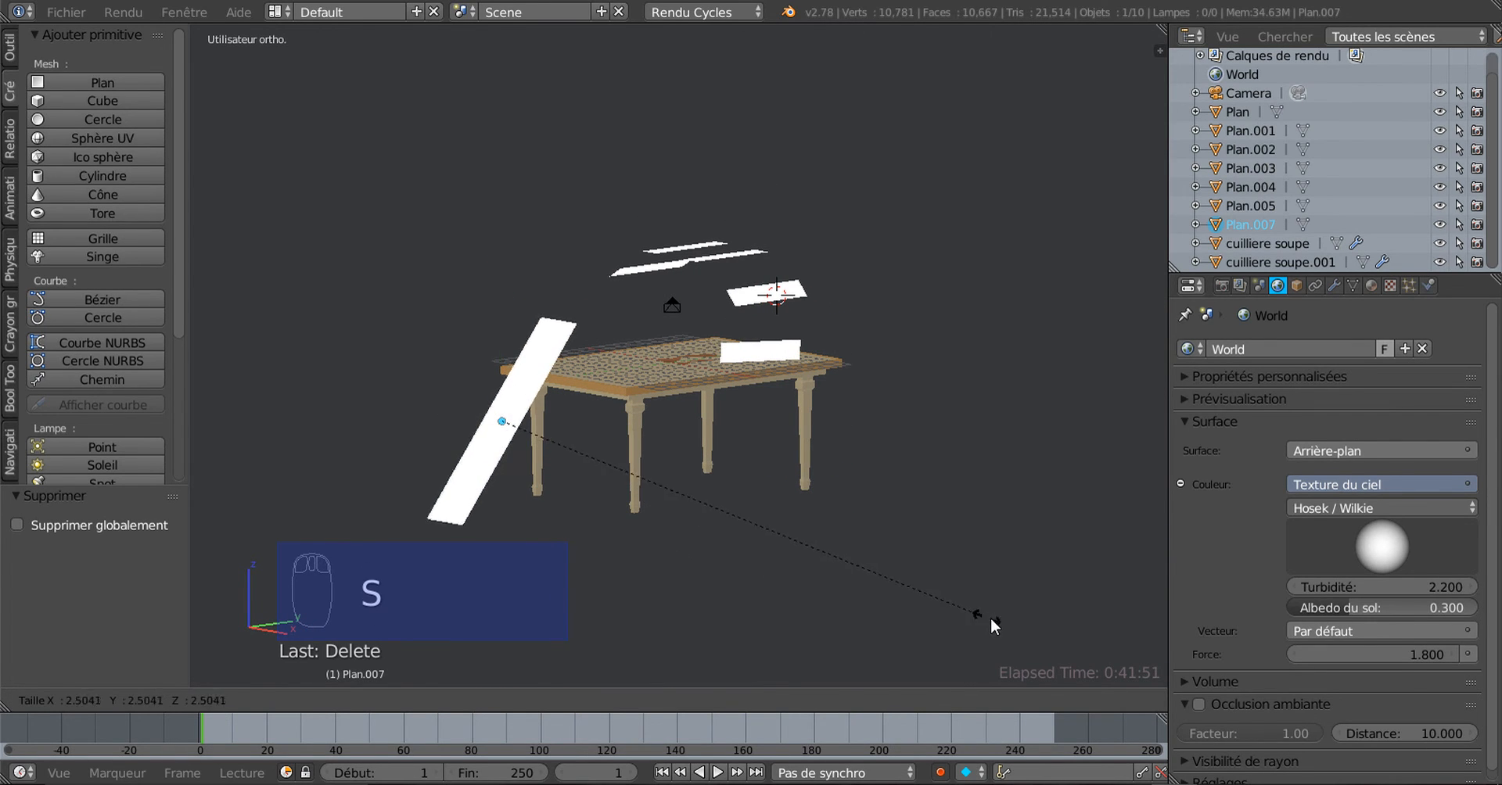
pyautogui.click(983, 621)
# Lower the enlarged strip about 12.1 units along Z and rotate it about -70.5° in the side view
pyautogui.moveTo(982, 621); pyautogui.dragTo(721, 624, button='middle')
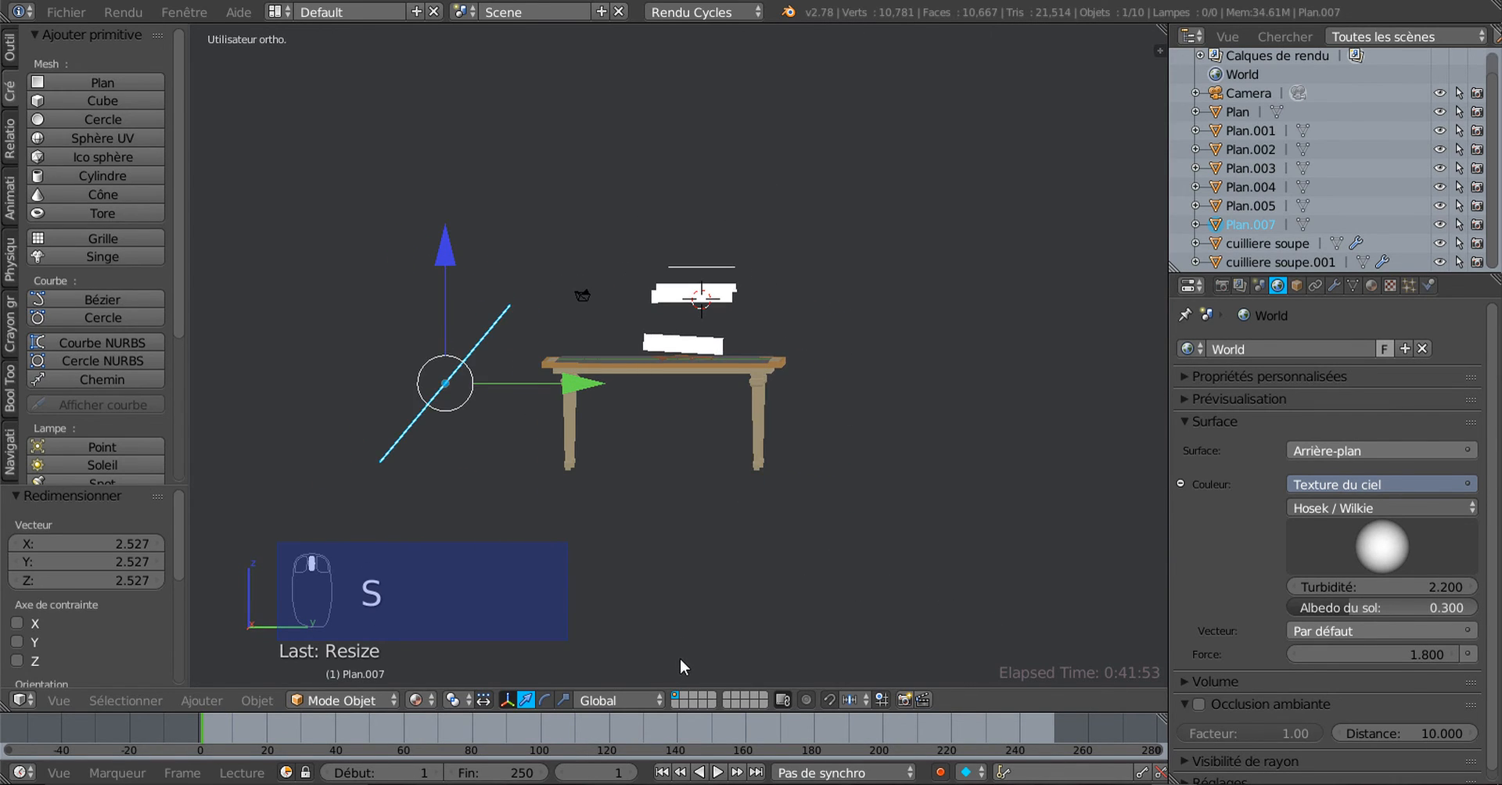
pyautogui.moveTo(460, 255); pyautogui.dragTo(477, 427)
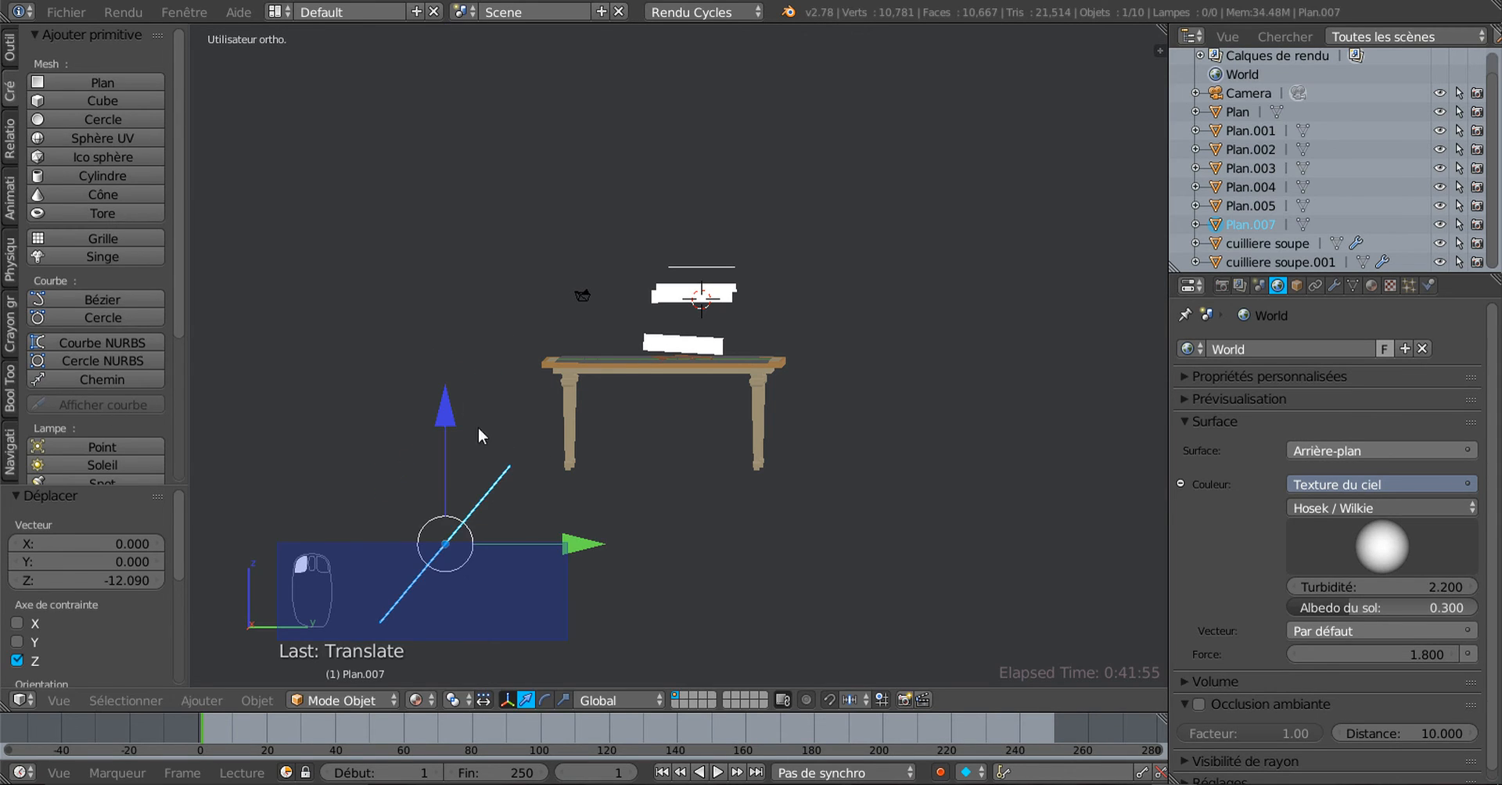
pyautogui.press('r')
pyautogui.click(753, 284)
pyautogui.moveTo(753, 284); pyautogui.dragTo(773, 553, button='middle')
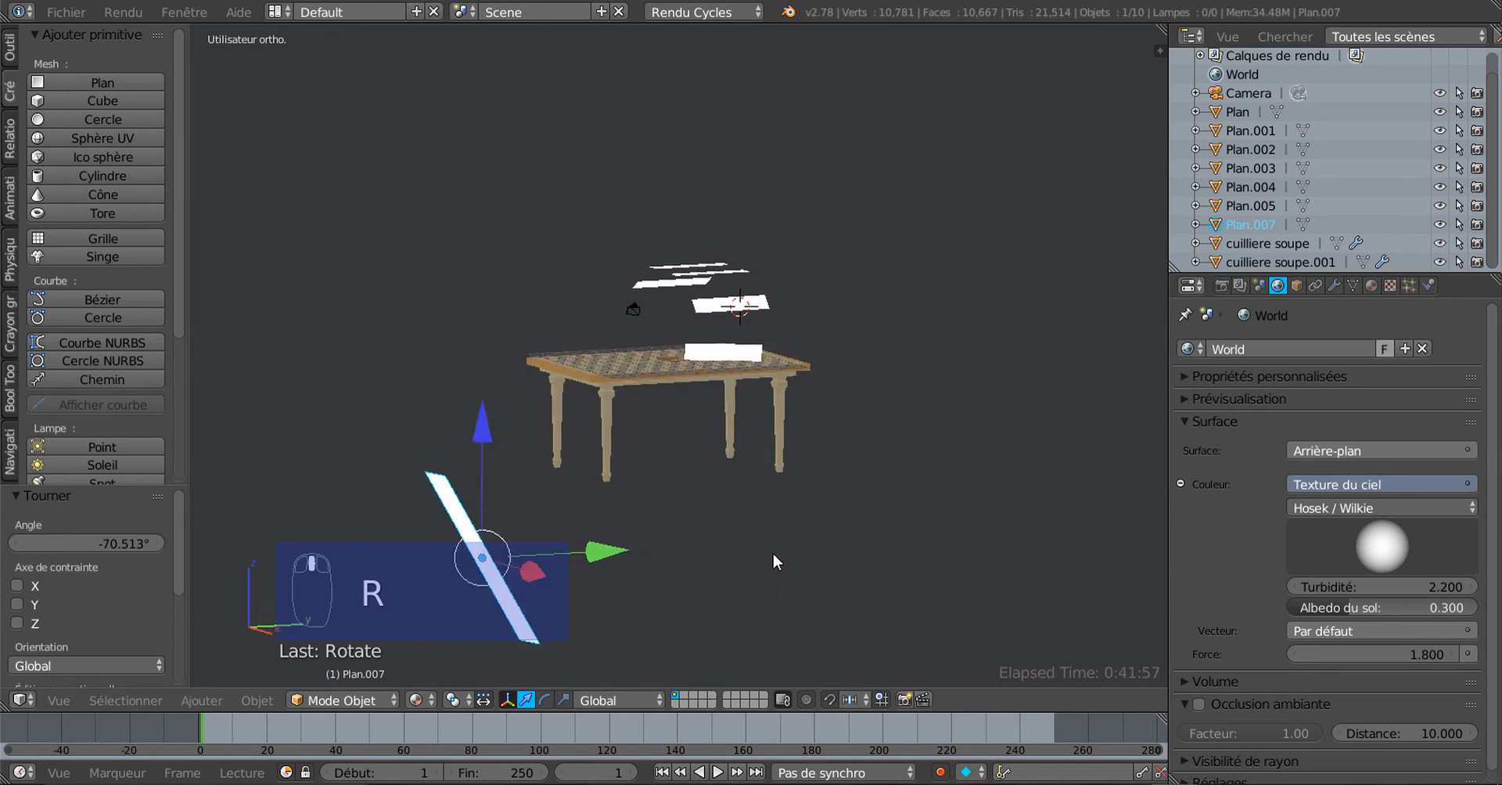
pyautogui.scroll(2, 773, 554)
pyautogui.scroll(2, 772, 554)
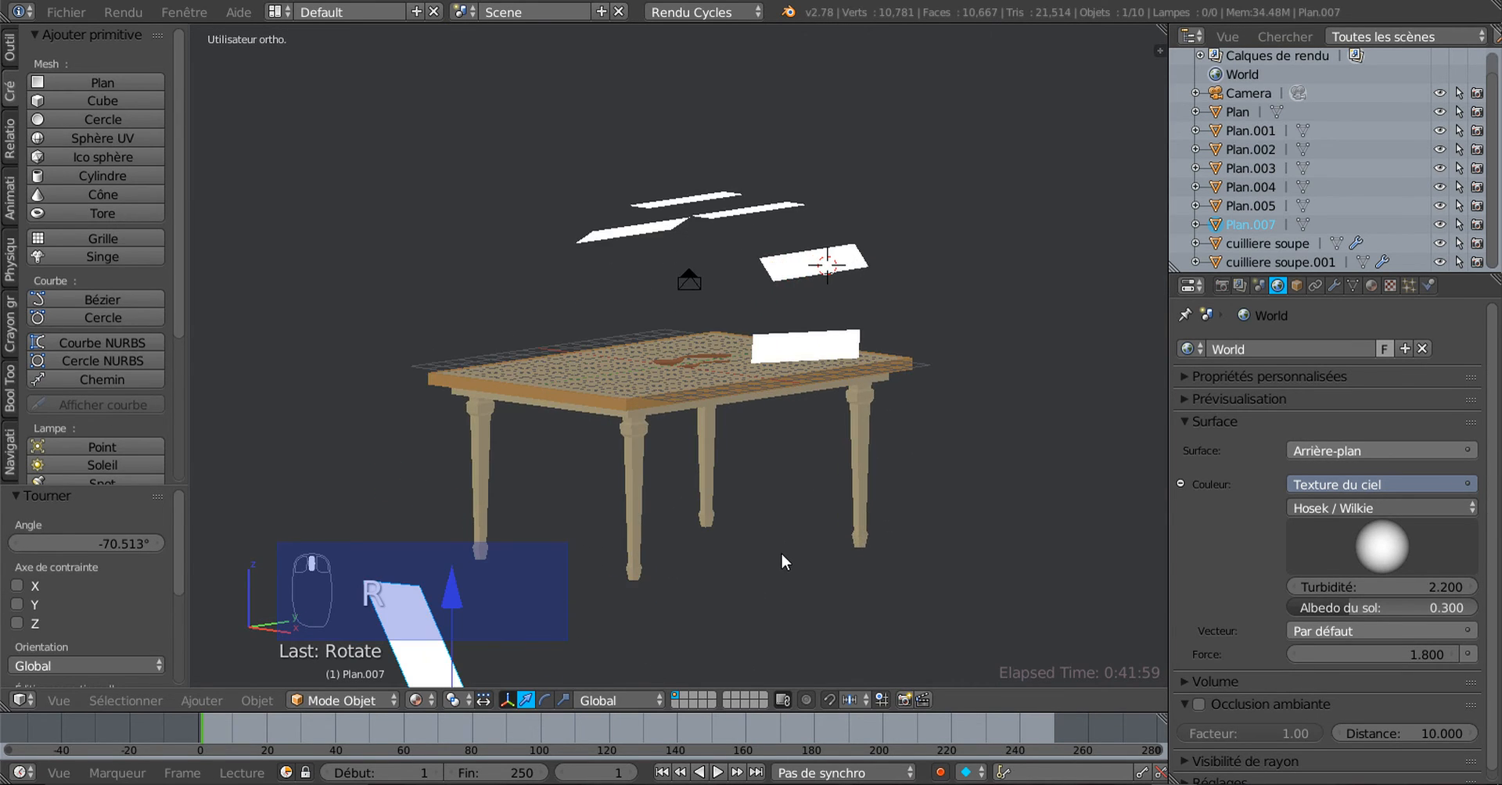
# Check the table's lighting in rendered shading
pyautogui.click(417, 700)
pyautogui.click(430, 576)
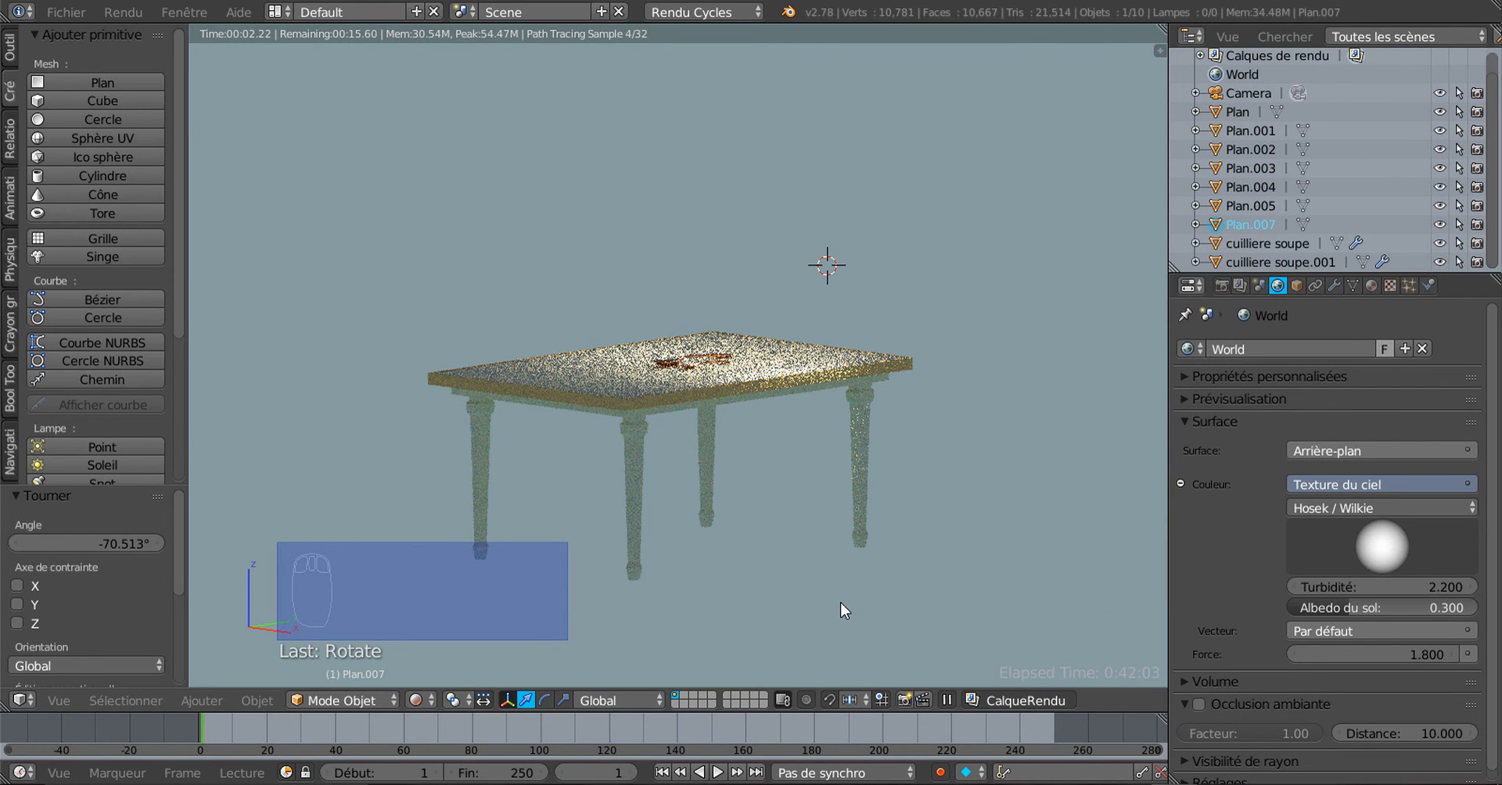
pyautogui.scroll(-2, 841, 603)
pyautogui.scroll(1, 742, 562)
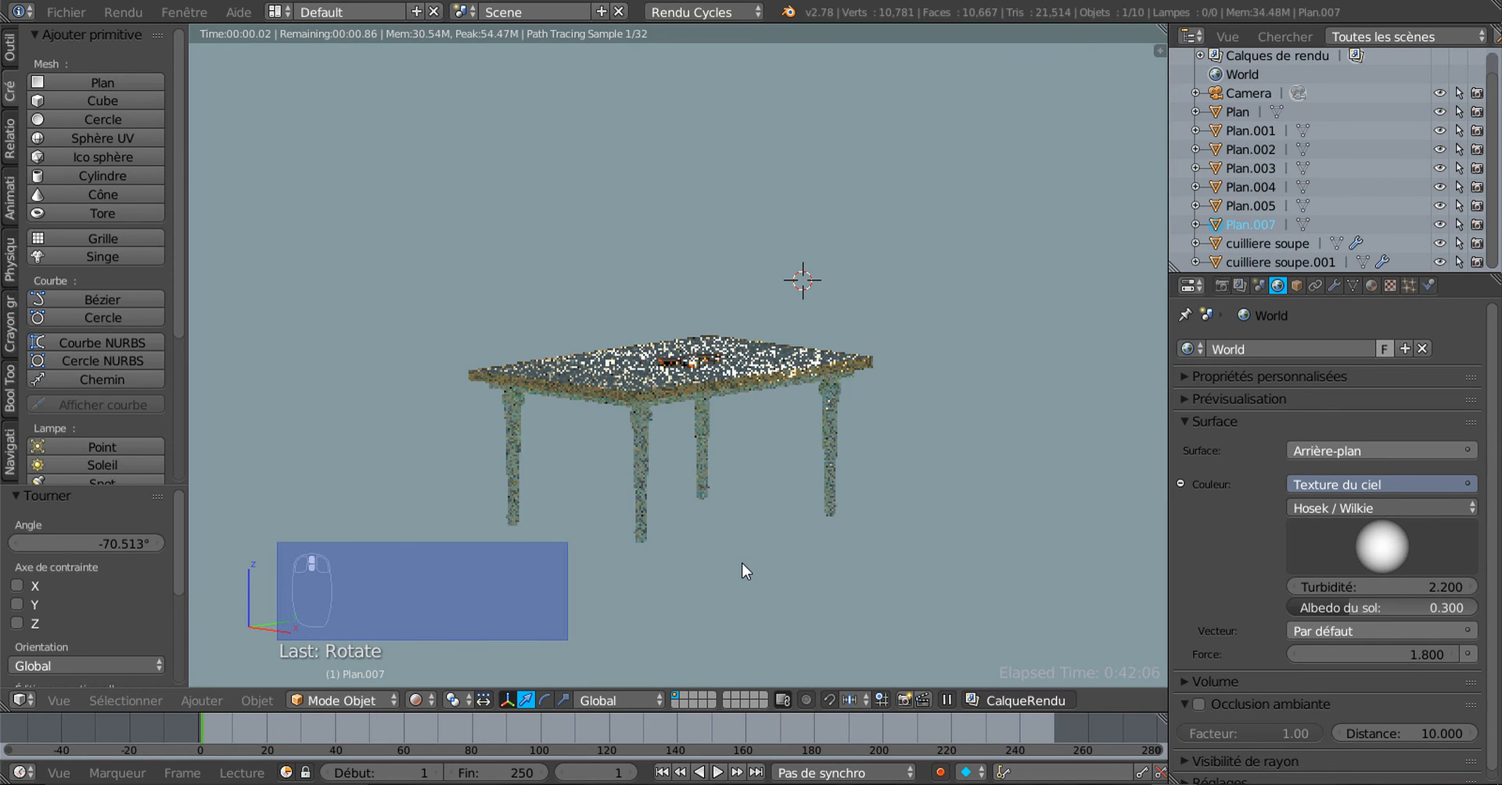
# In Edit mode with material shading, rotate the Plan.007 strip's mesh about 177° in the side view
pyautogui.press('Tab')
pyautogui.click(406, 700)
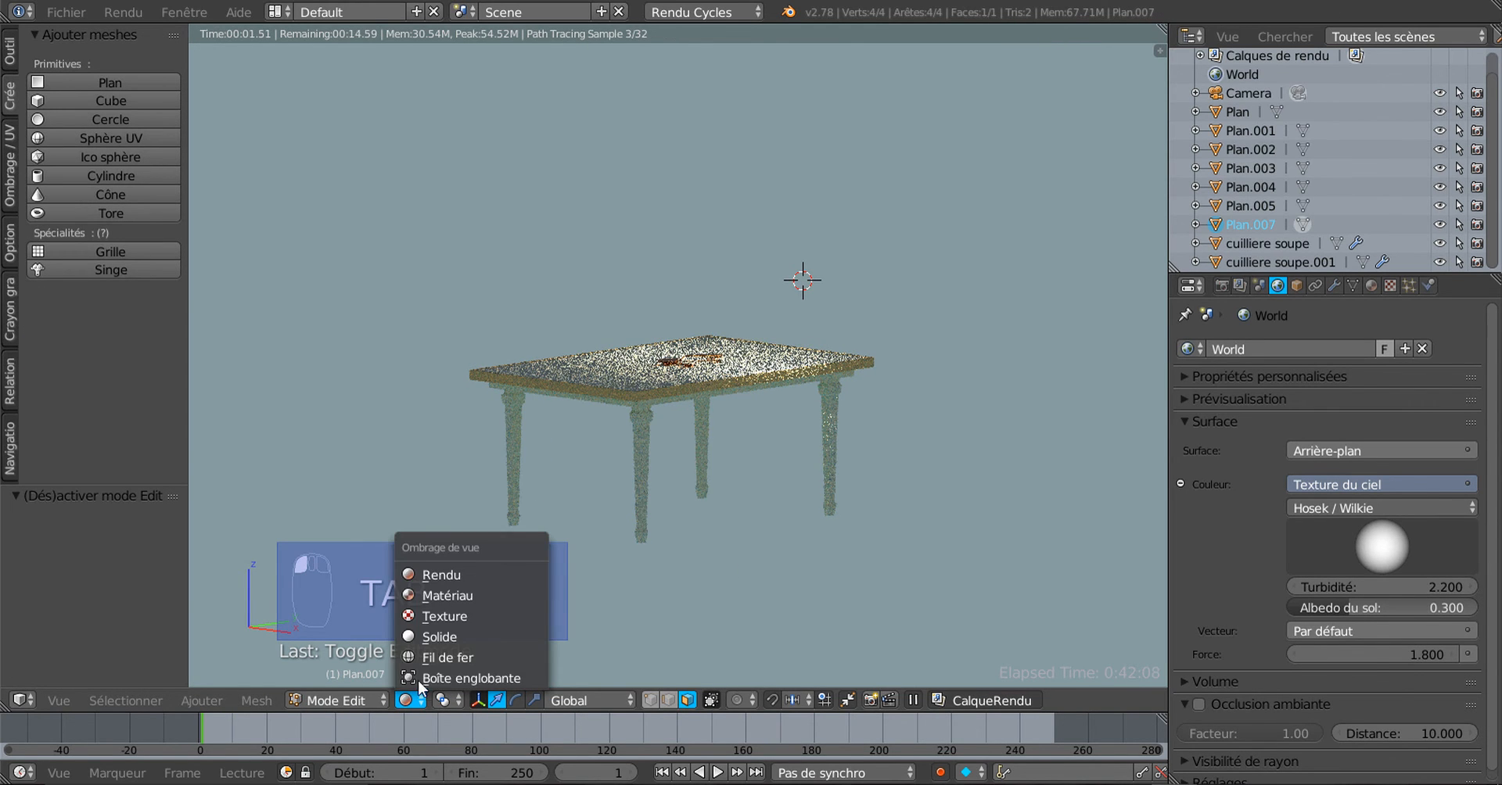
pyautogui.click(433, 596)
pyautogui.moveTo(434, 596)
pyautogui.mouseDown(button='middle')
pyautogui.moveTo(590, 571)
pyautogui.moveTo(521, 575)
pyautogui.mouseUp(button='middle')
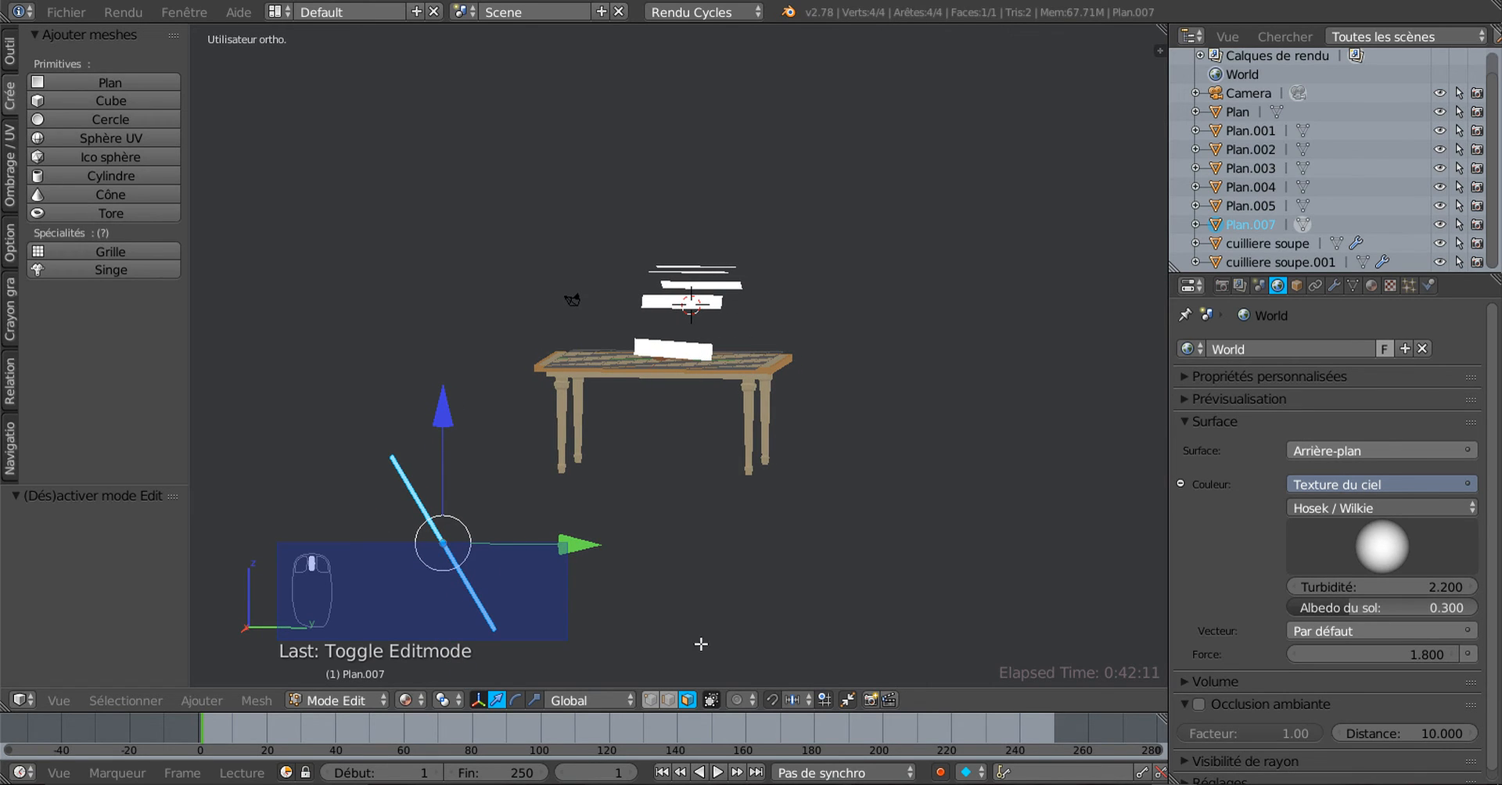
pyautogui.press('r')
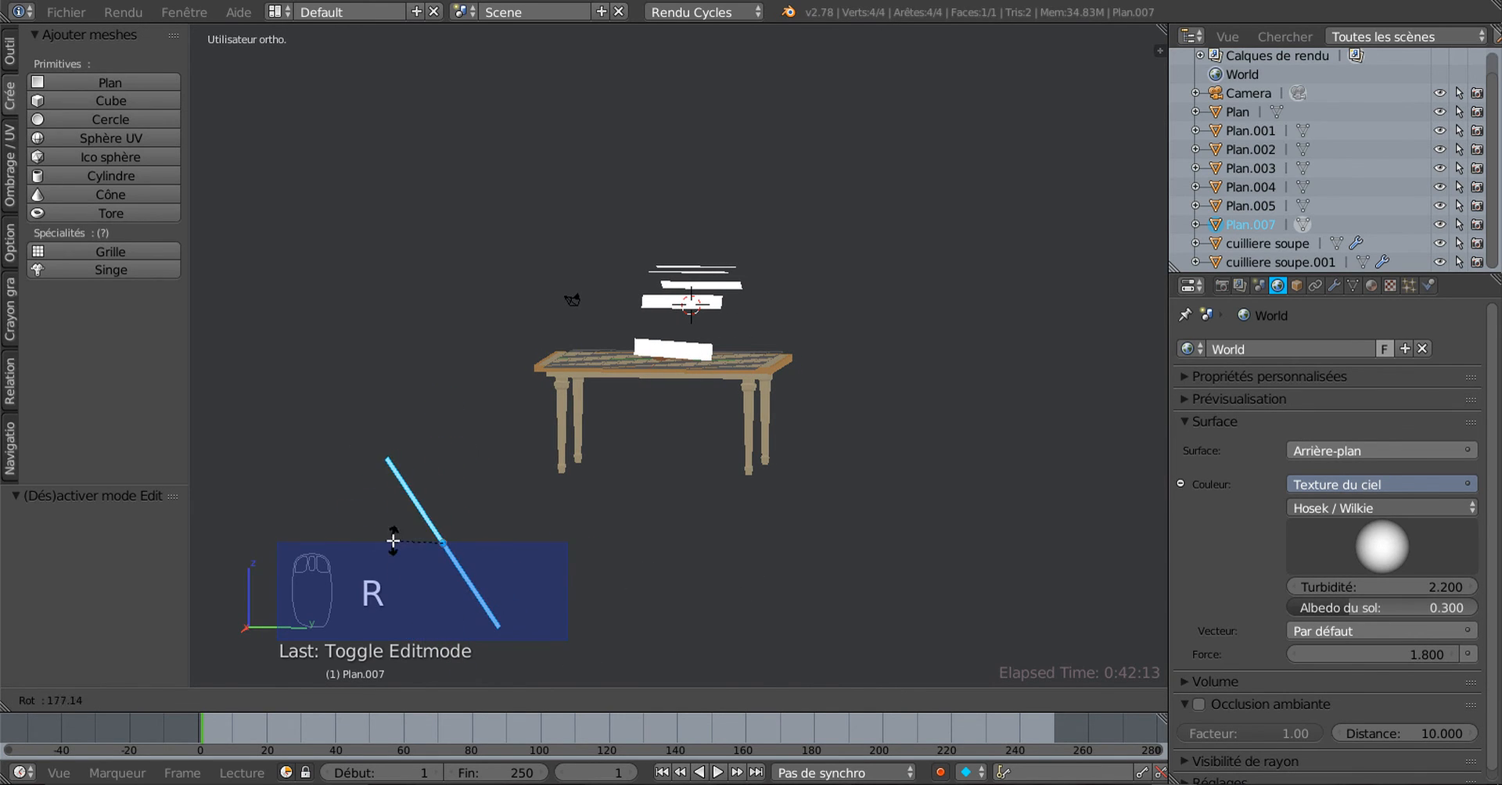
pyautogui.click(393, 541)
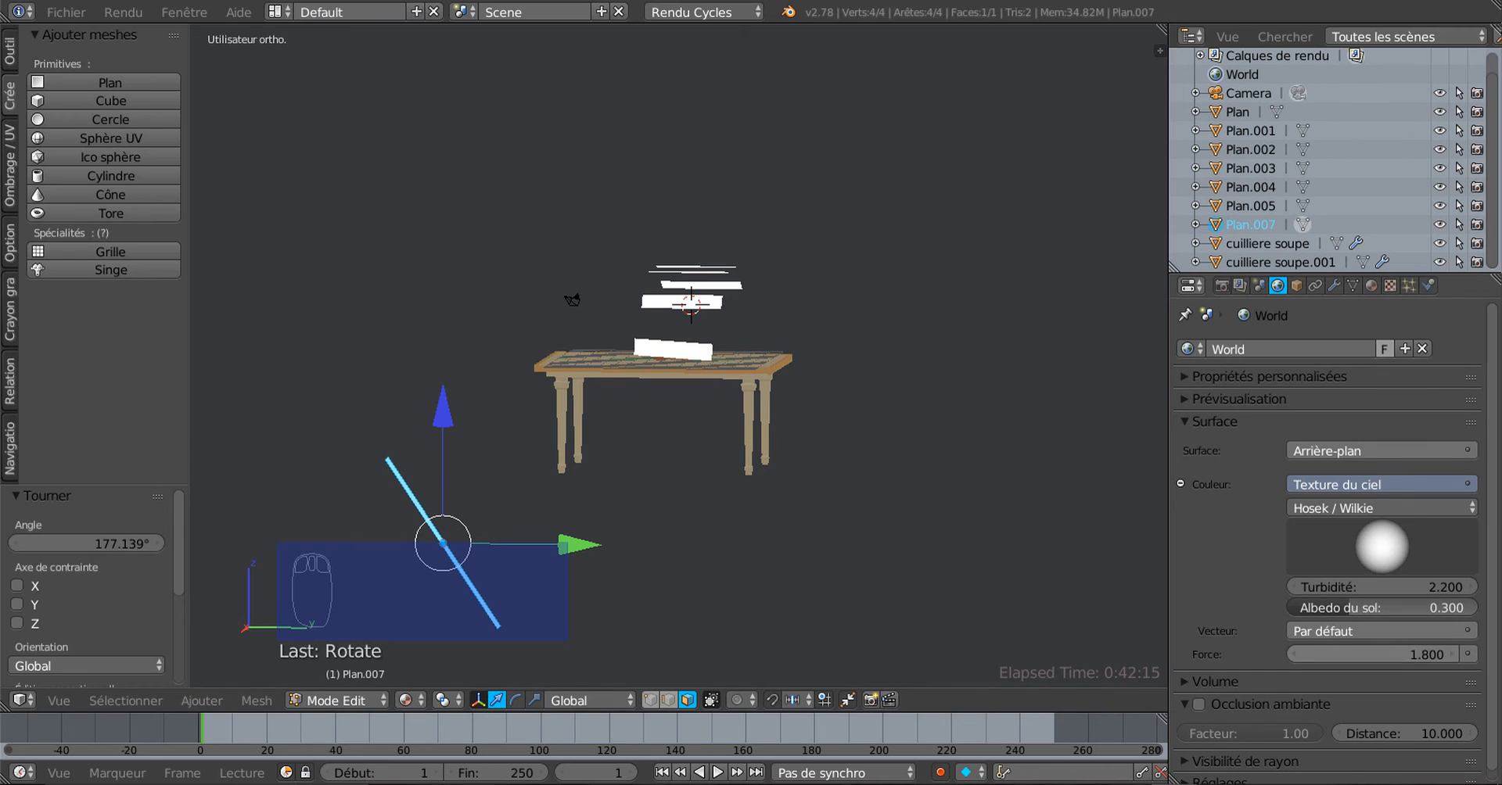
# Raise the world background strength to 10.9 and show the scene in rendered shading
pyautogui.moveTo(1388, 655); pyautogui.dragTo(1035, 658)
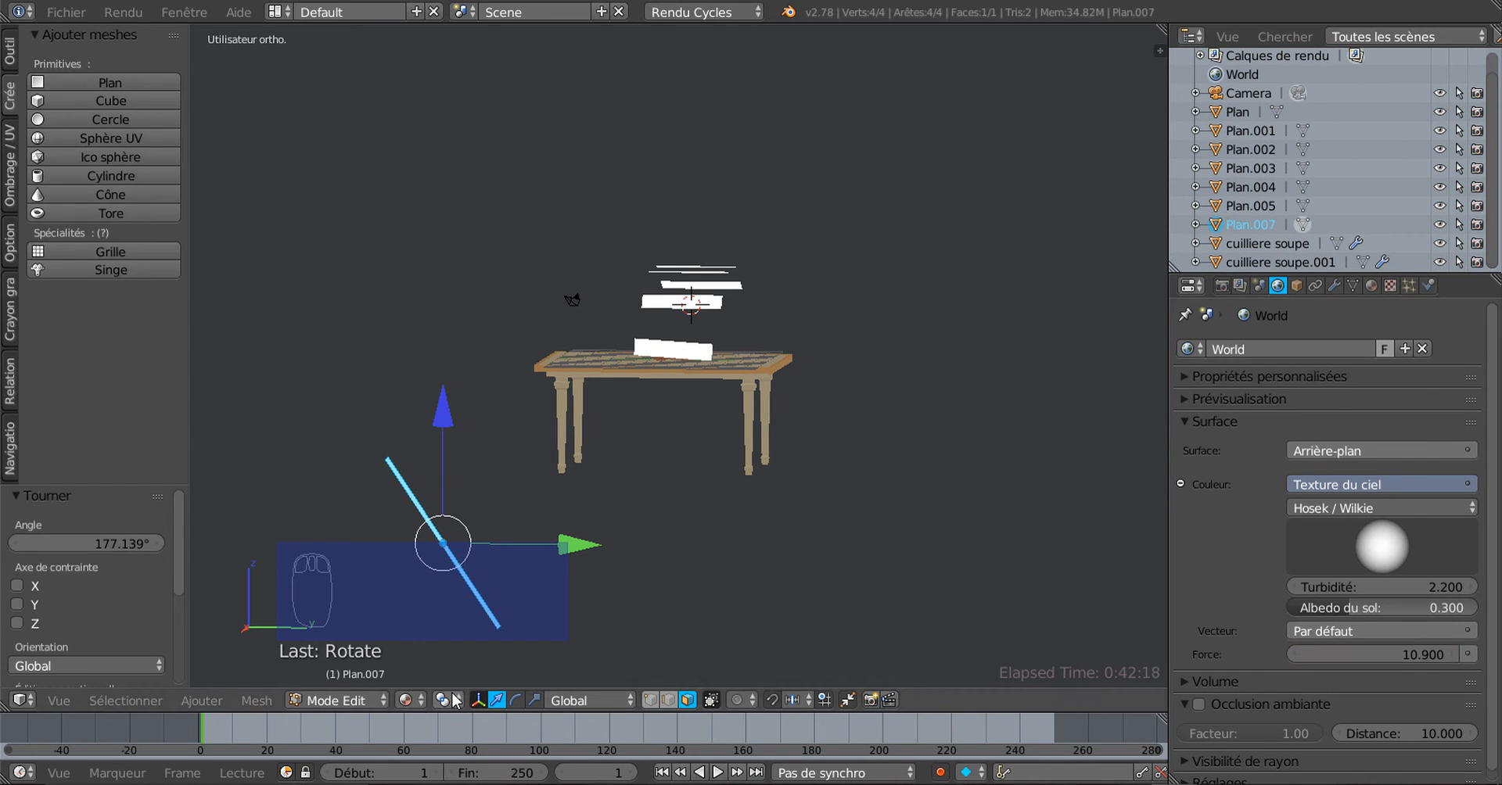
pyautogui.click(405, 700)
pyautogui.click(428, 576)
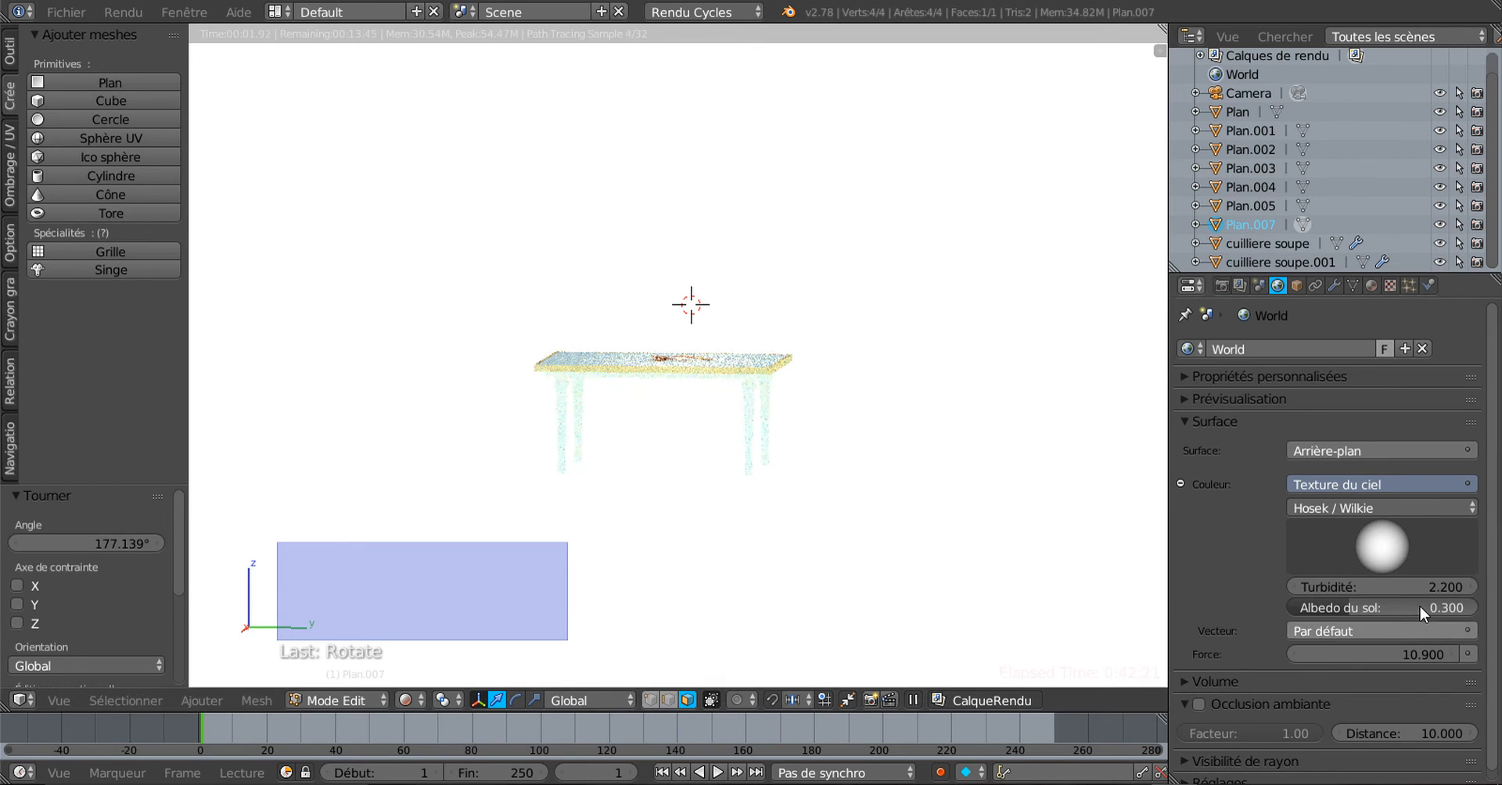
# Set the world background strength to 2.0 and return to Object mode
pyautogui.moveTo(1427, 650); pyautogui.dragTo(1346, 654)
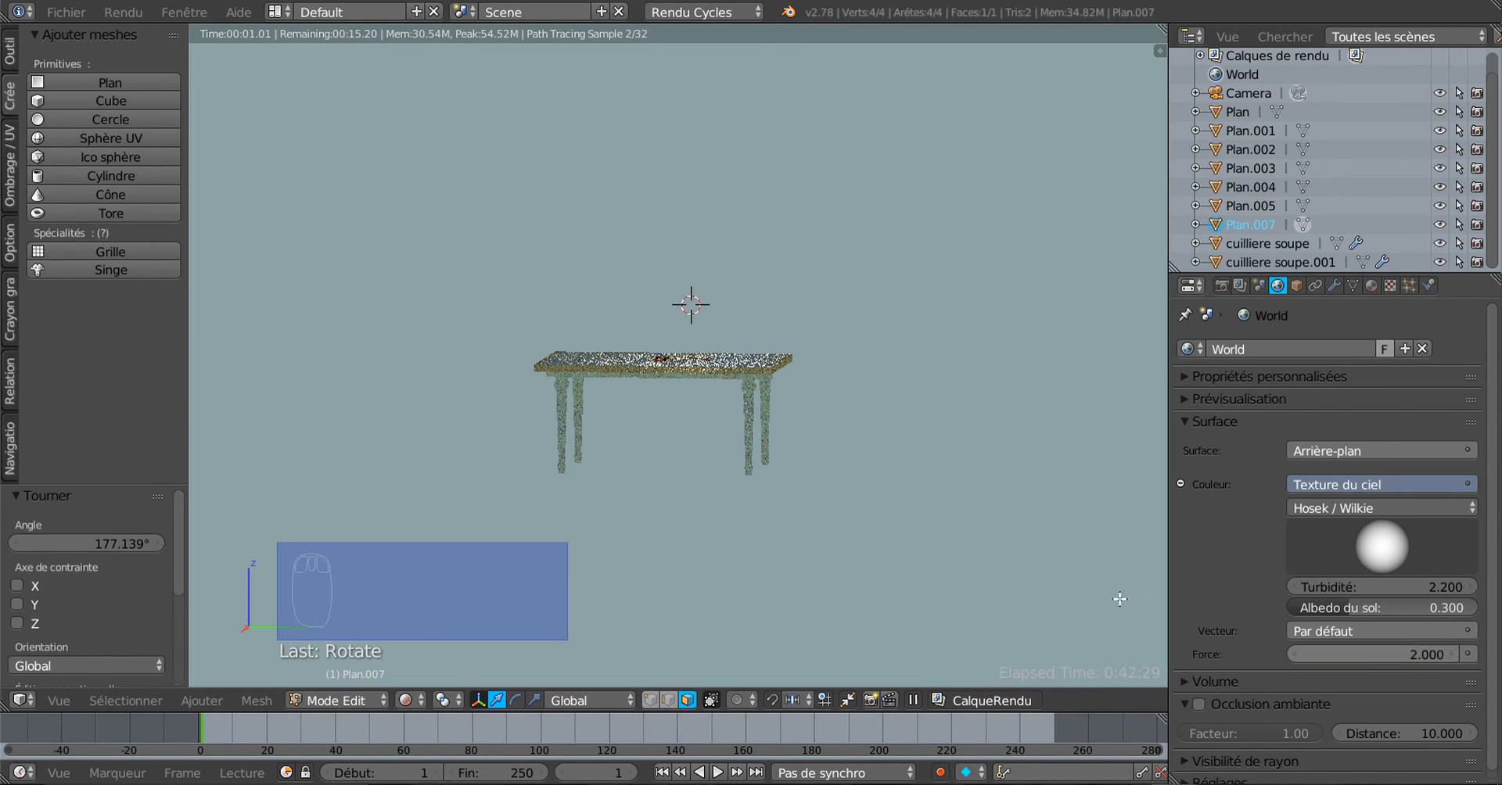
pyautogui.scroll(2, 665, 506)
pyautogui.press('Tab')
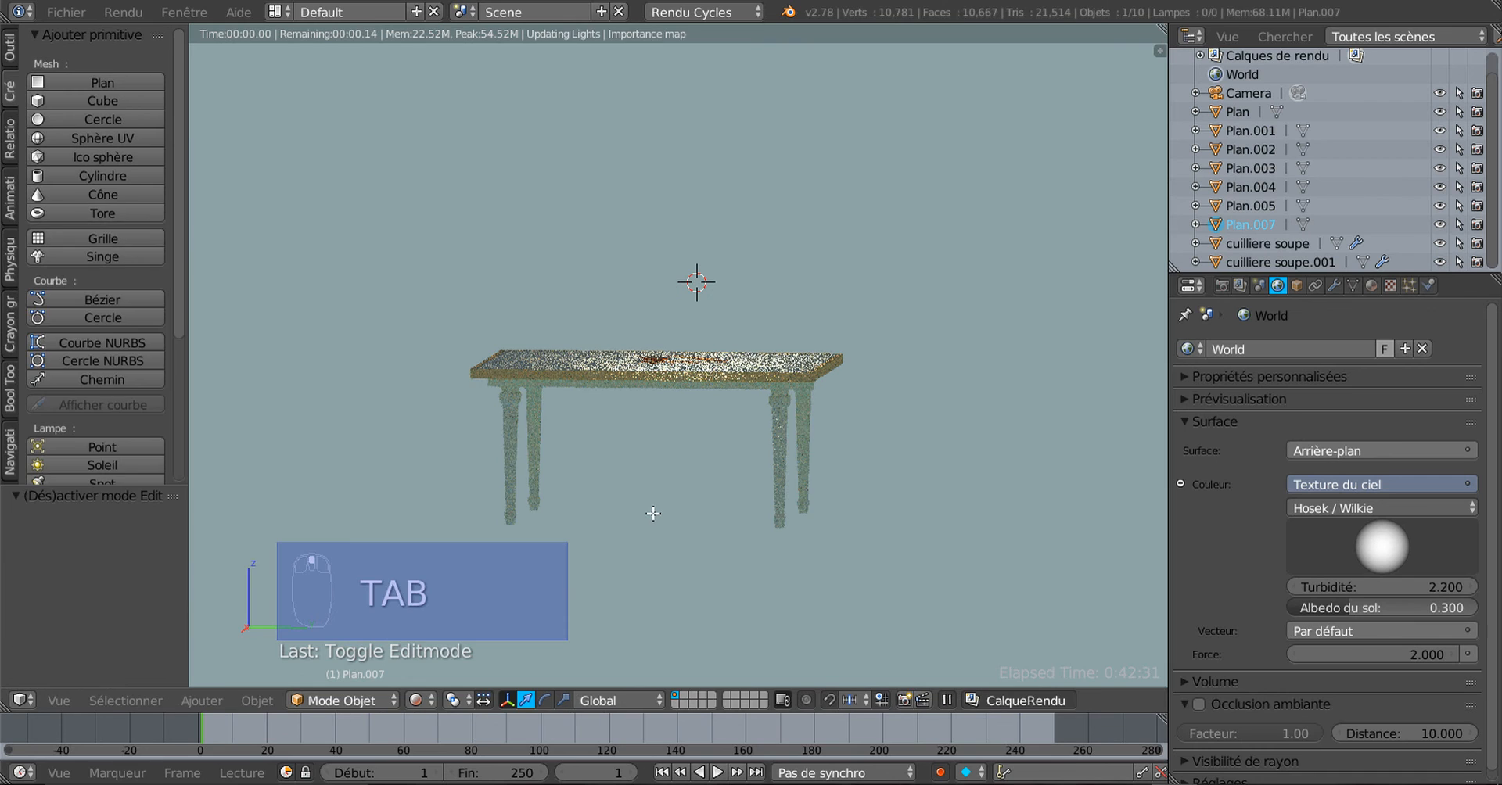
# Set the strips' emission material strength to 34.7
pyautogui.click(1372, 285)
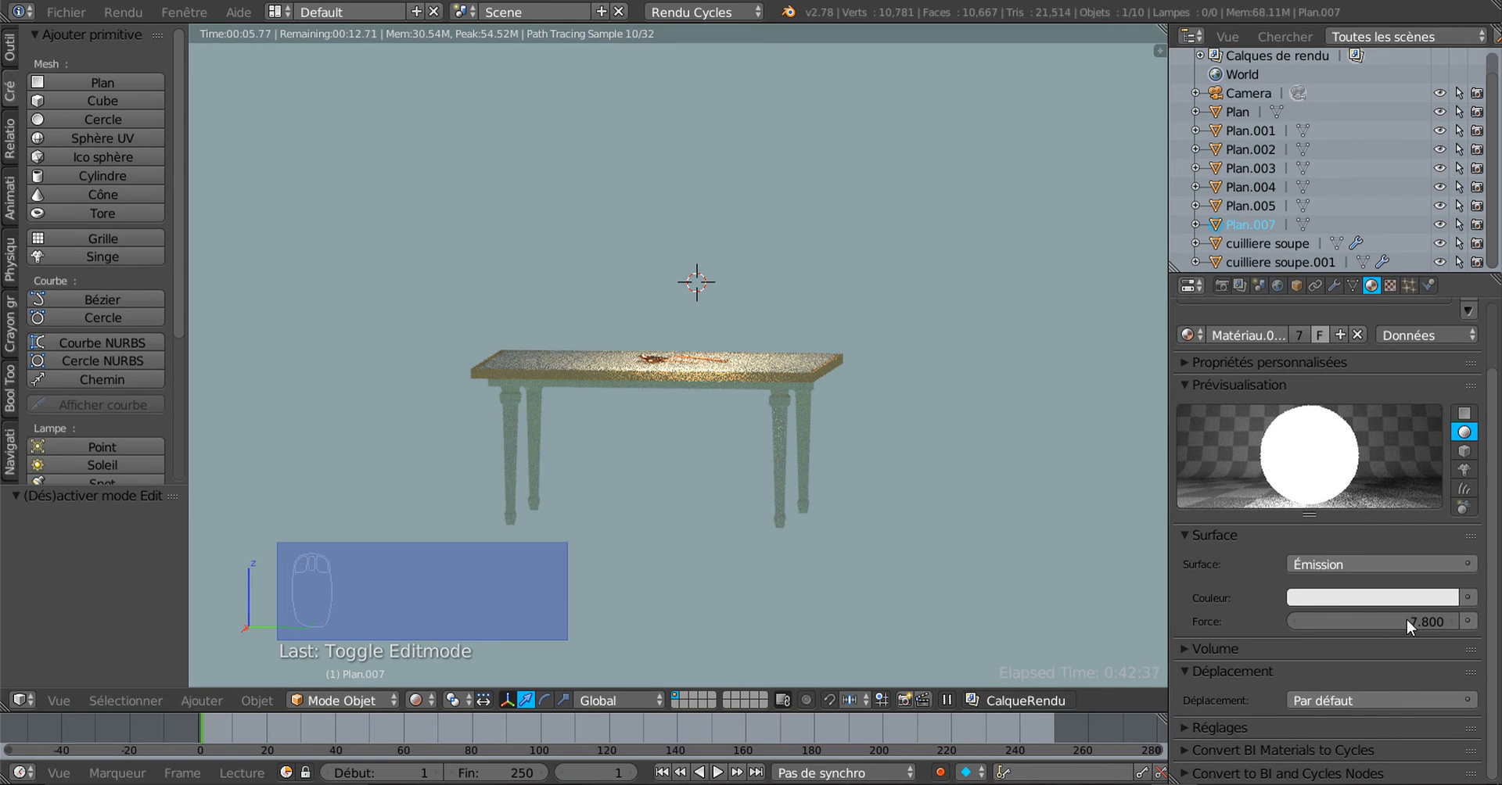
pyautogui.moveTo(1407, 619); pyautogui.dragTo(1476, 619)
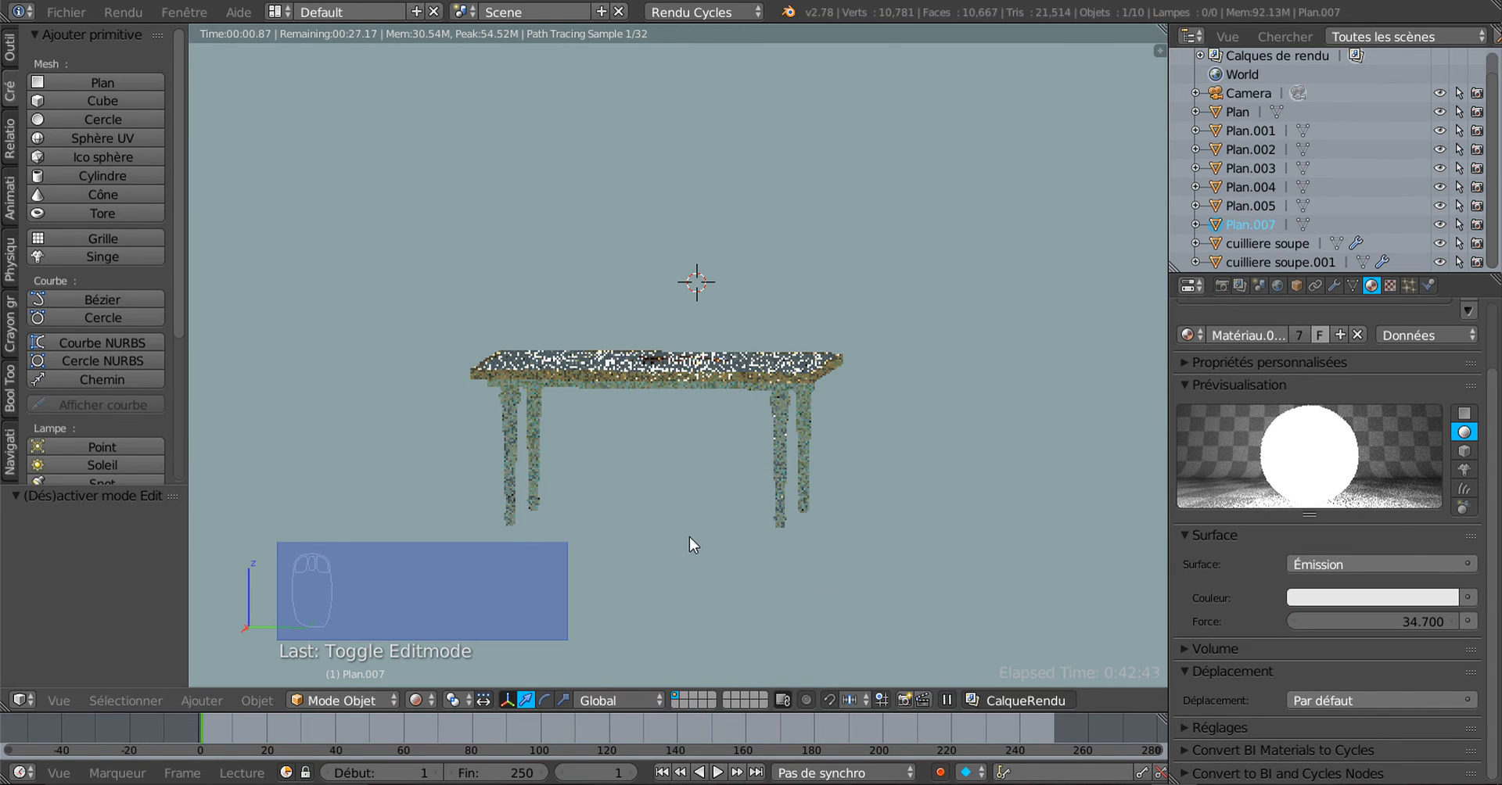
pyautogui.press('Tab')
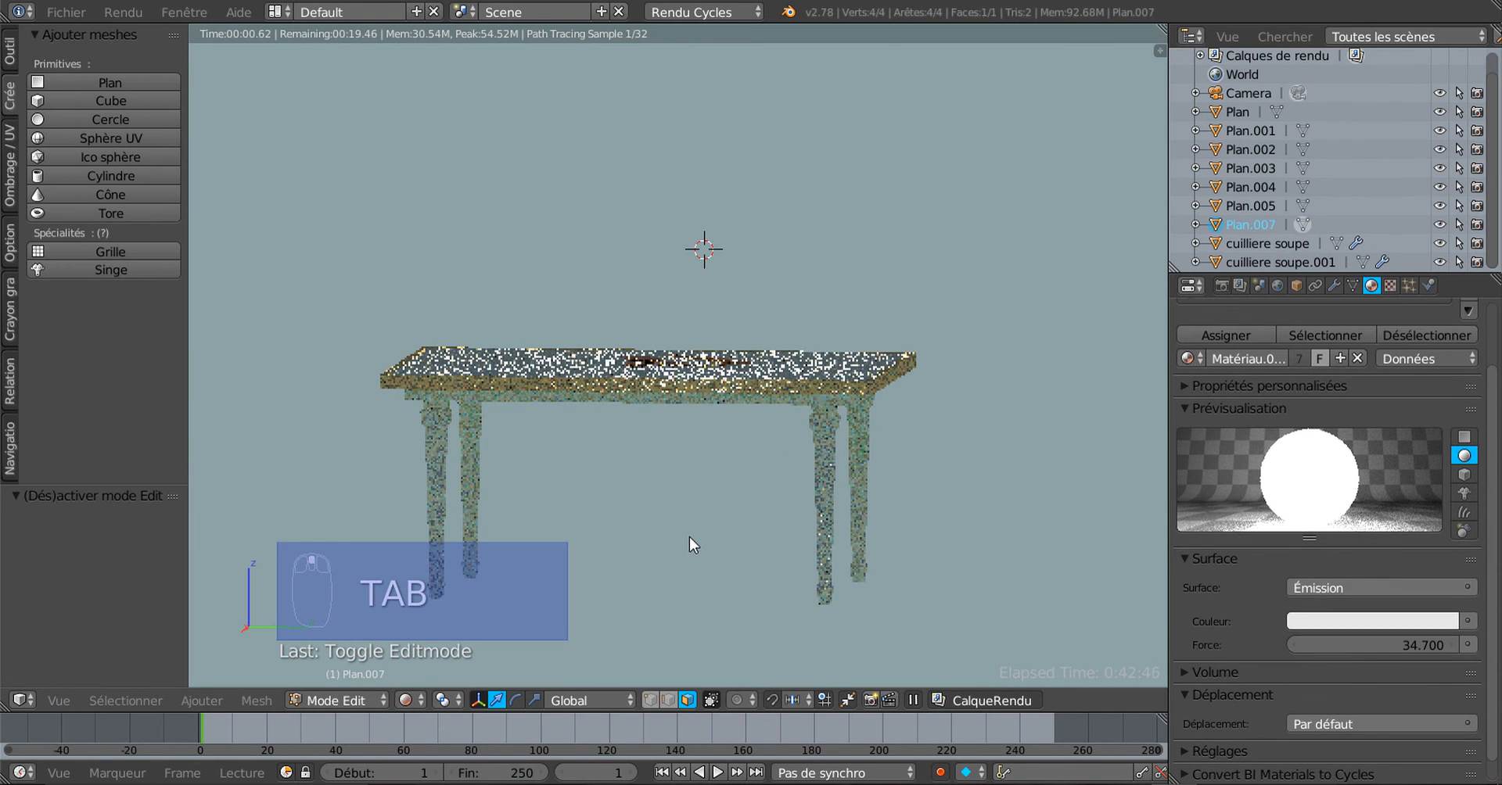
# In material shading, scale the Plan.007 strip's mesh uniformly by about 1.55, and widen it by about 3.57 along X
pyautogui.click(406, 700)
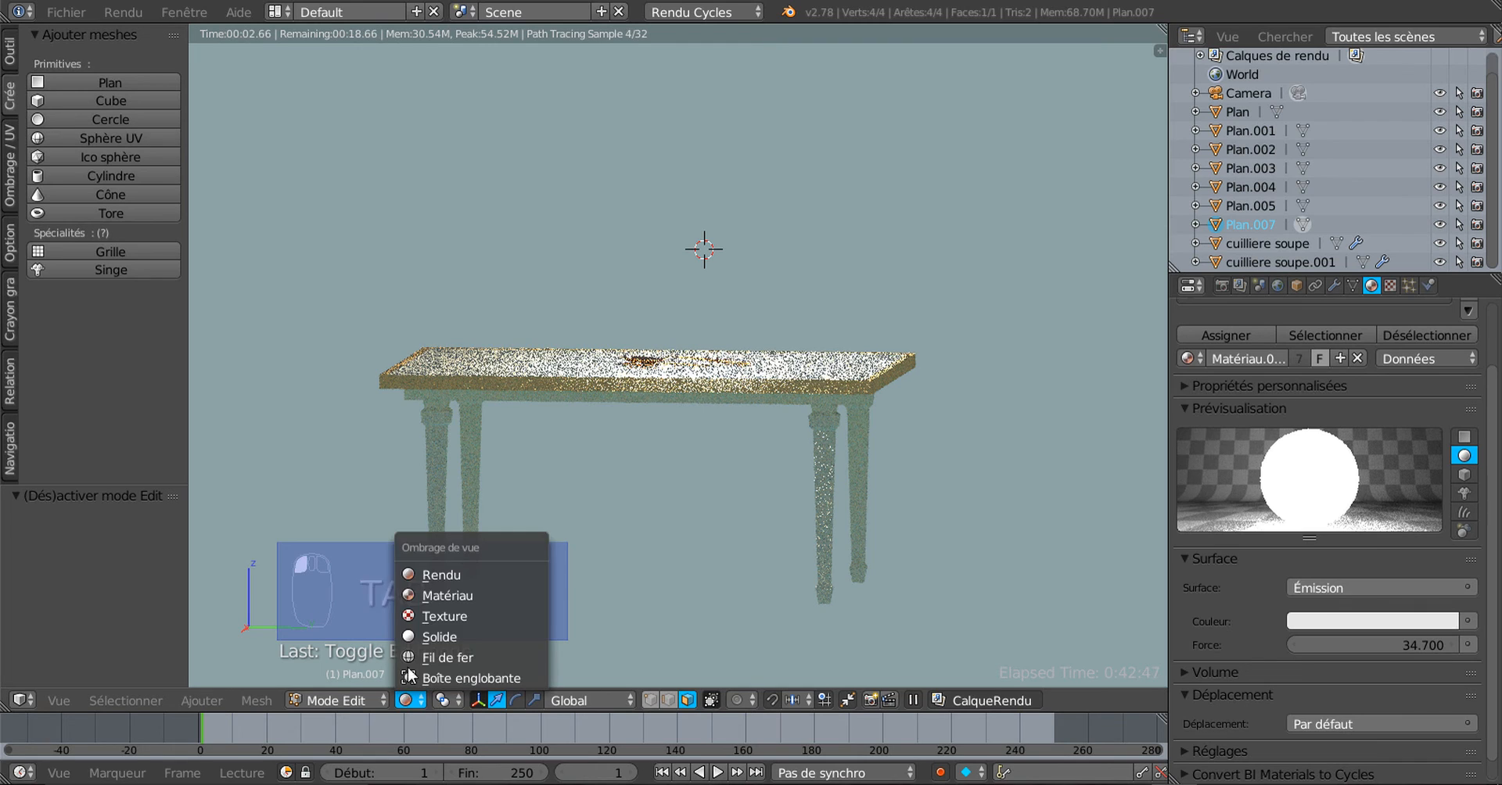
pyautogui.click(419, 593)
pyautogui.moveTo(423, 595); pyautogui.dragTo(637, 608, button='middle')
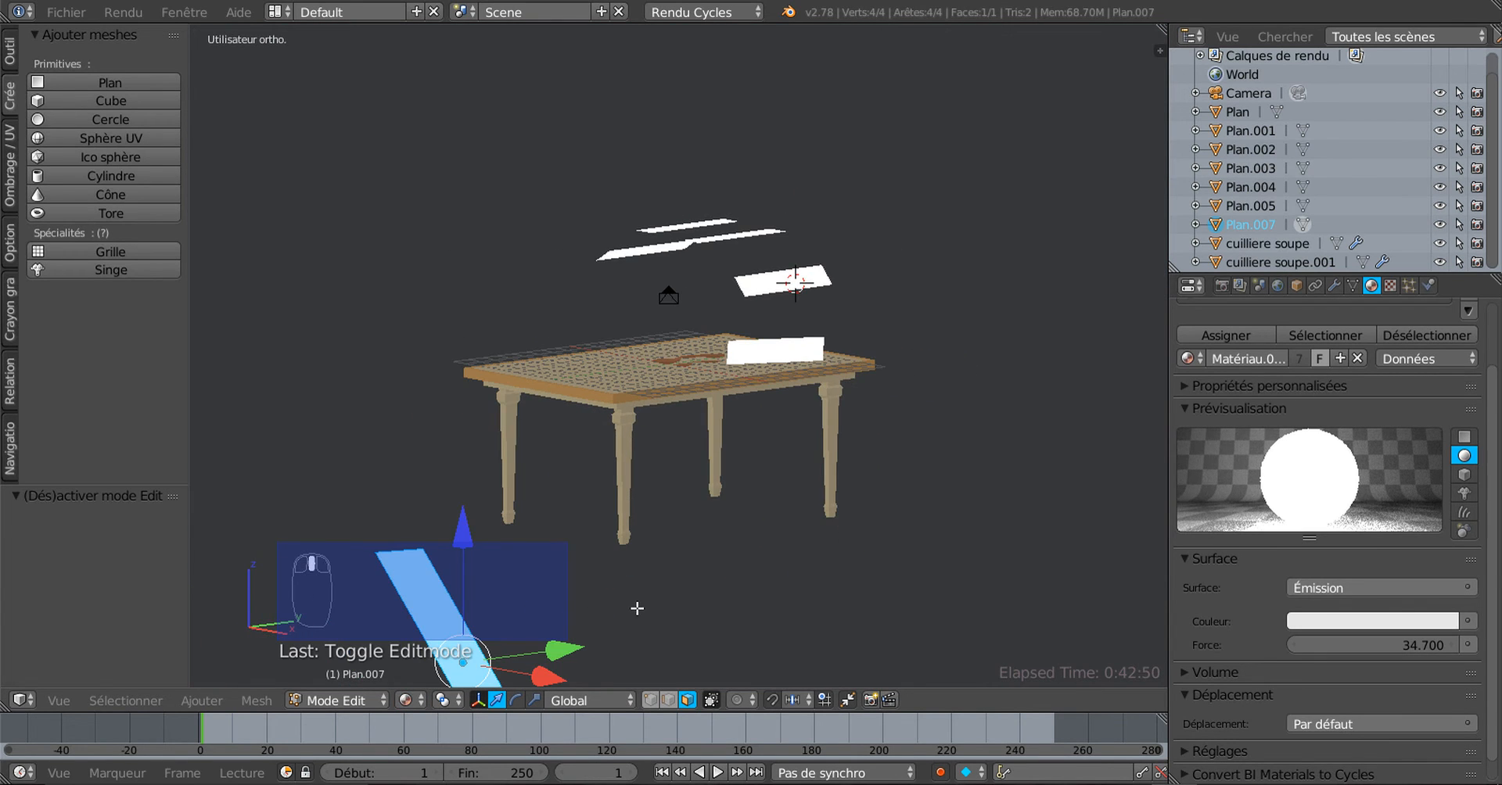
pyautogui.moveTo(454, 632); pyautogui.dragTo(1012, 596, button='middle')
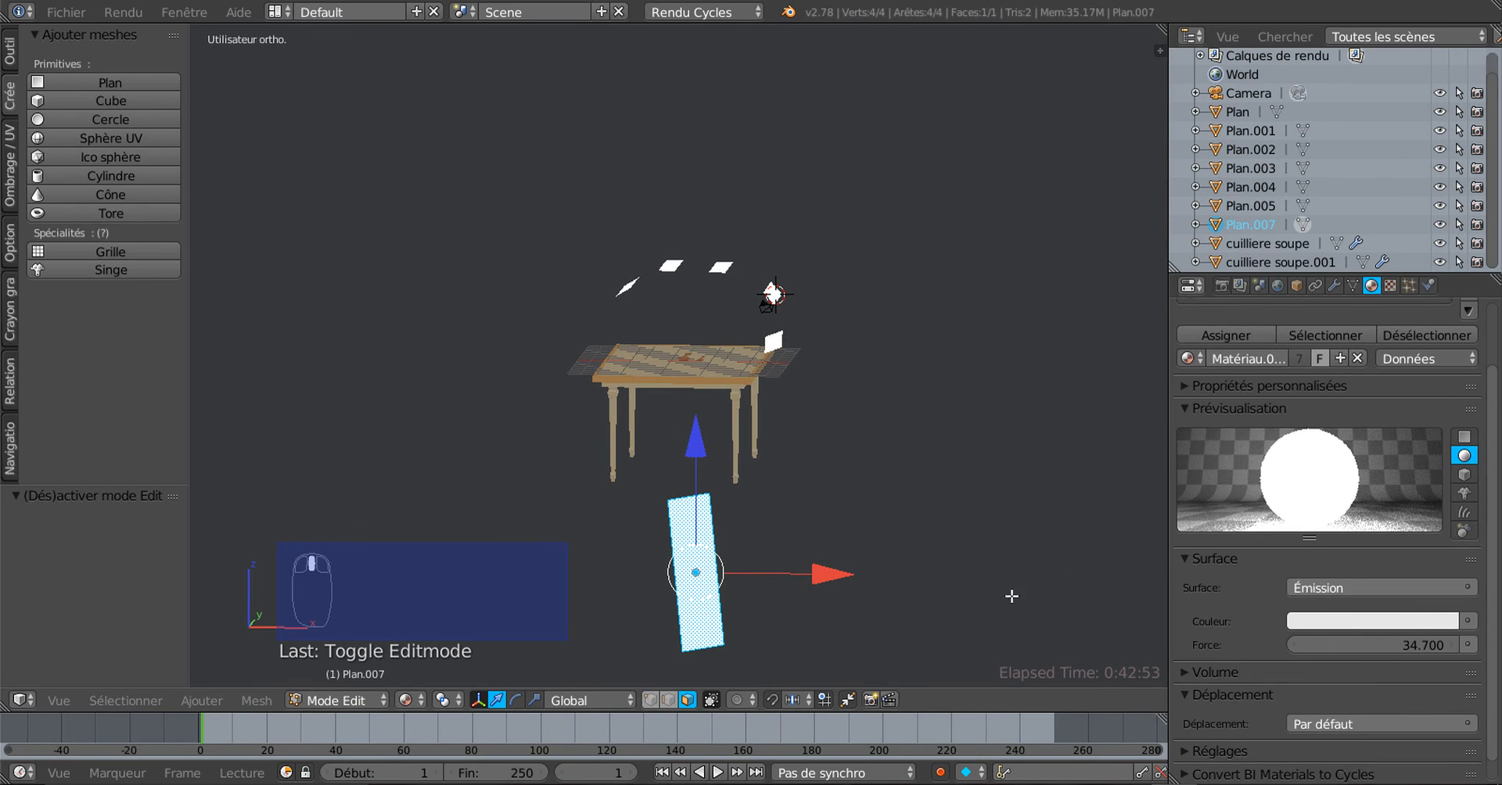
pyautogui.press('s')
pyautogui.click(1031, 651)
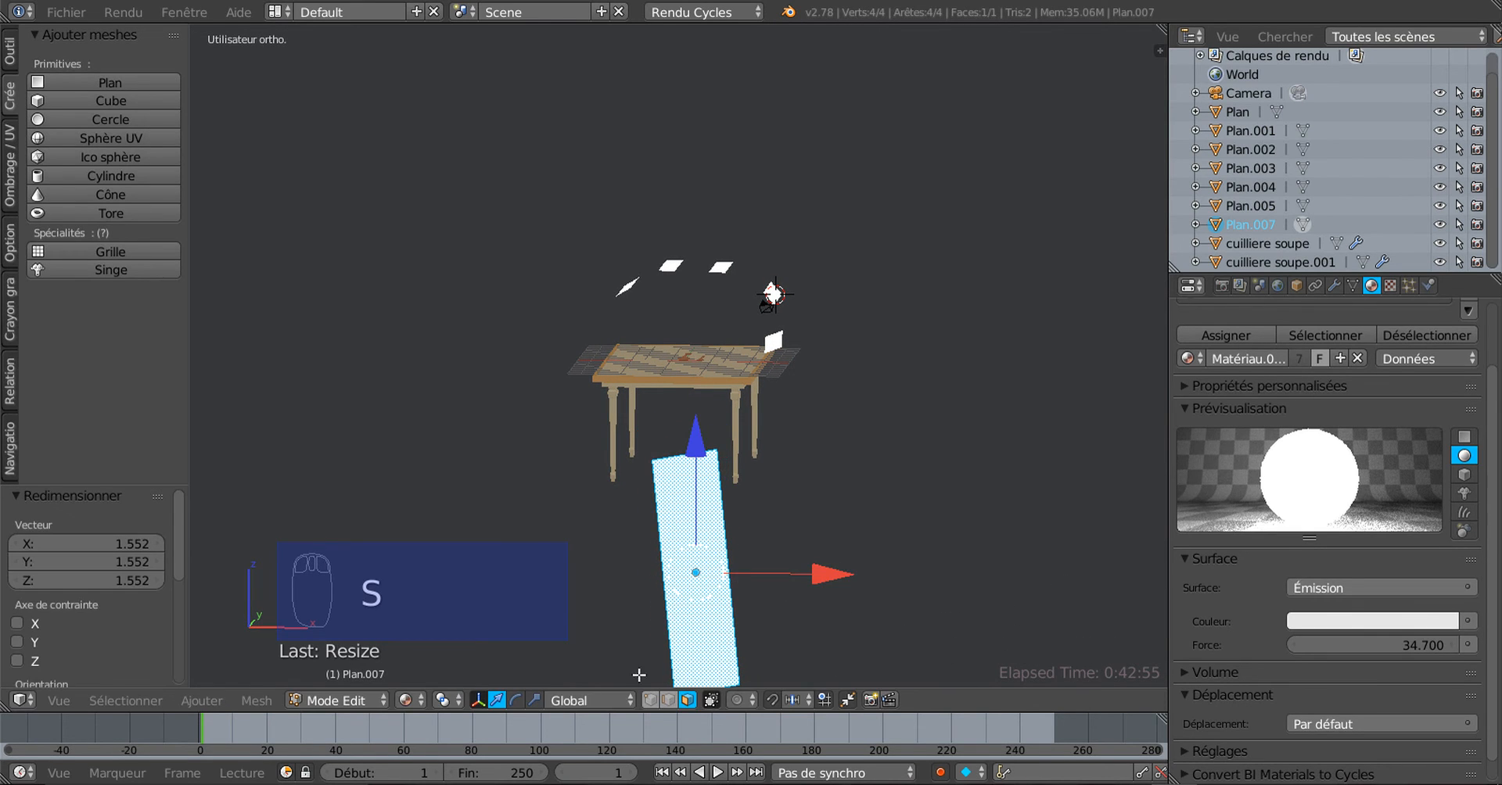
pyautogui.click(534, 701)
pyautogui.moveTo(834, 579); pyautogui.dragTo(1150, 555)
pyautogui.moveTo(1111, 548); pyautogui.dragTo(1017, 516, button='middle')
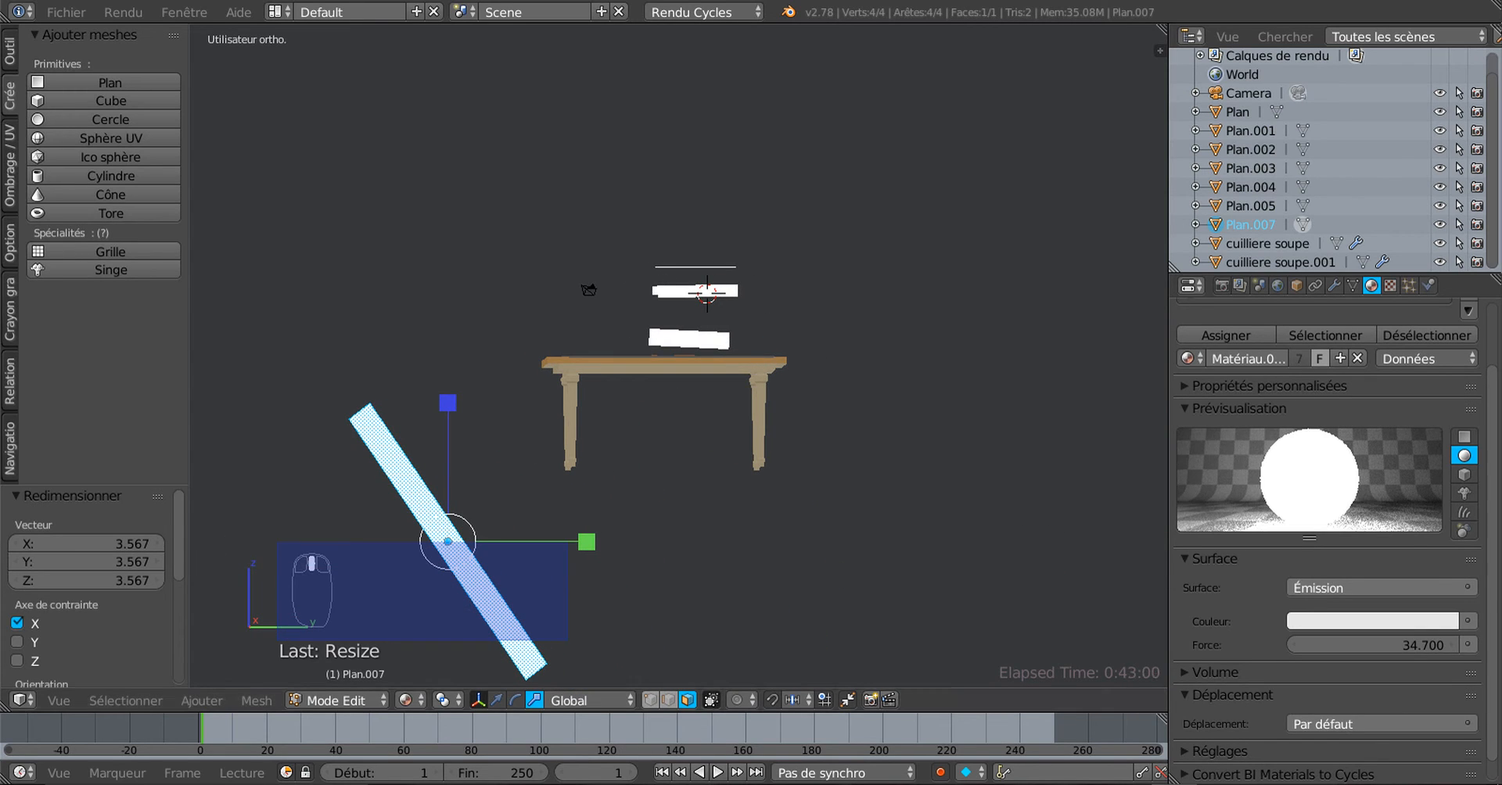
# Set the strips' emission material strength to 29.6 and show the table in rendered shading
pyautogui.moveTo(1419, 653); pyautogui.dragTo(1373, 653)
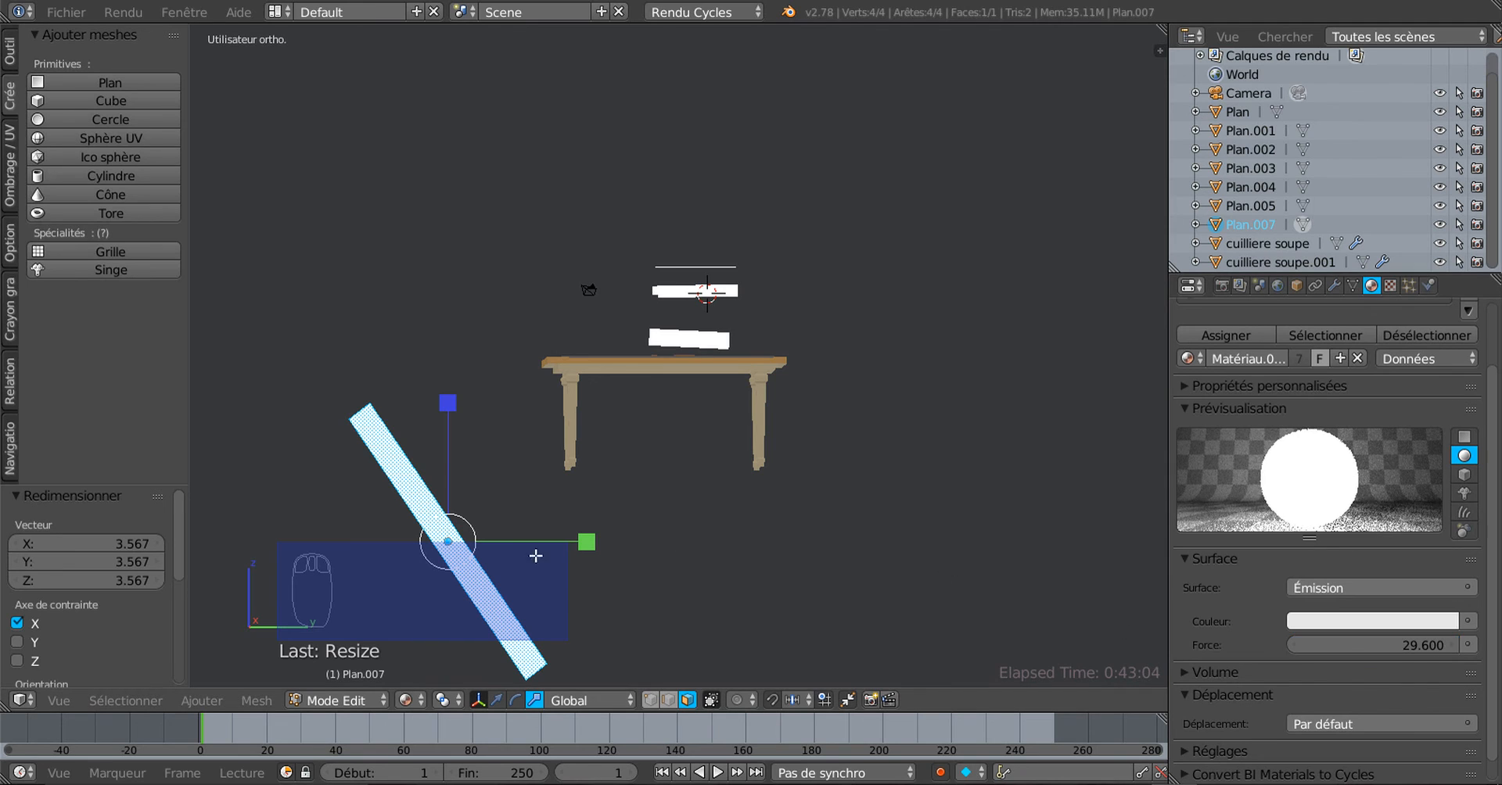
pyautogui.click(404, 700)
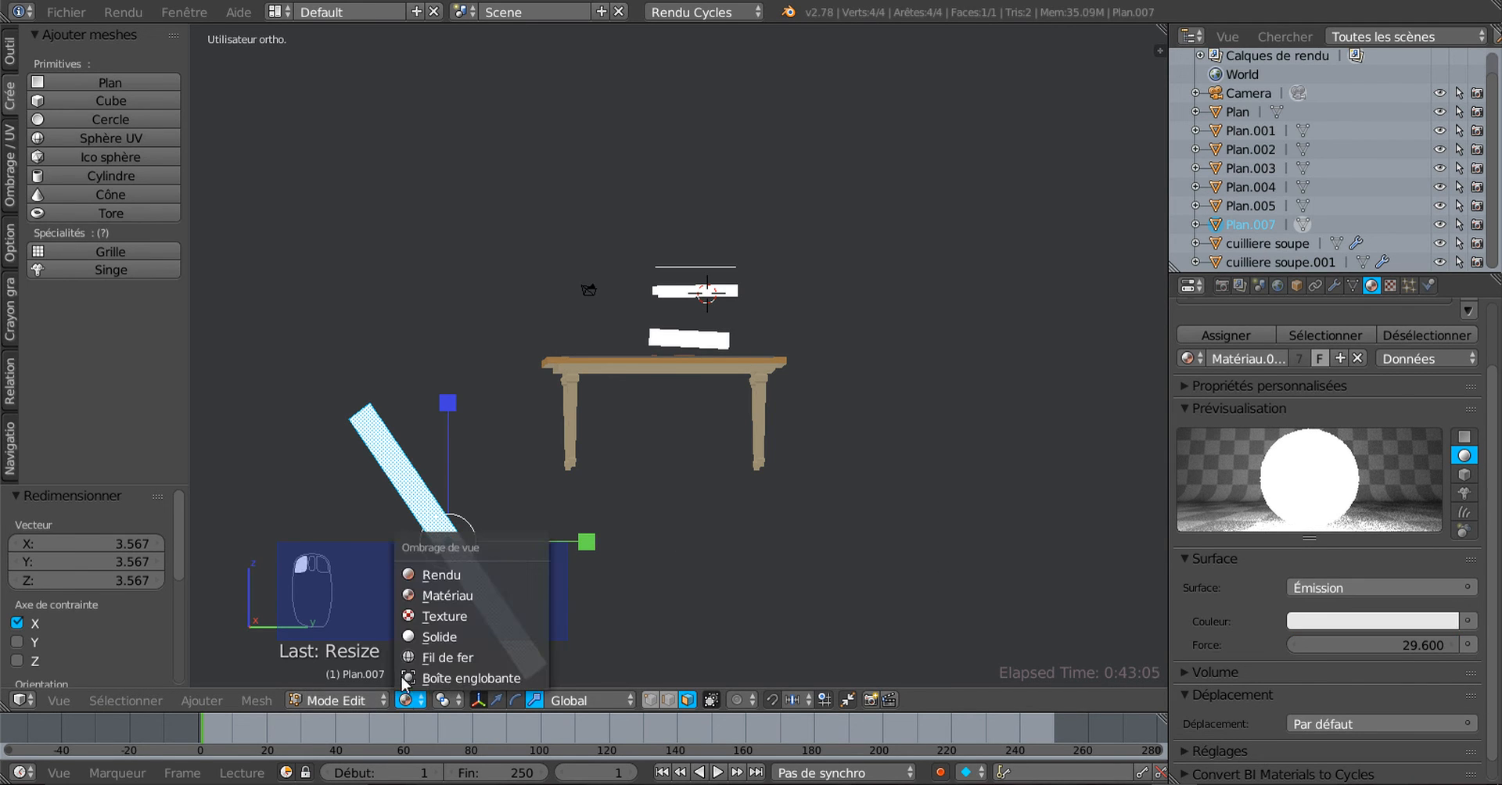
pyautogui.click(408, 574)
pyautogui.moveTo(698, 548); pyautogui.dragTo(875, 582, button='middle')
pyautogui.scroll(2, 649, 581)
pyautogui.scroll(-4, 753, 560)
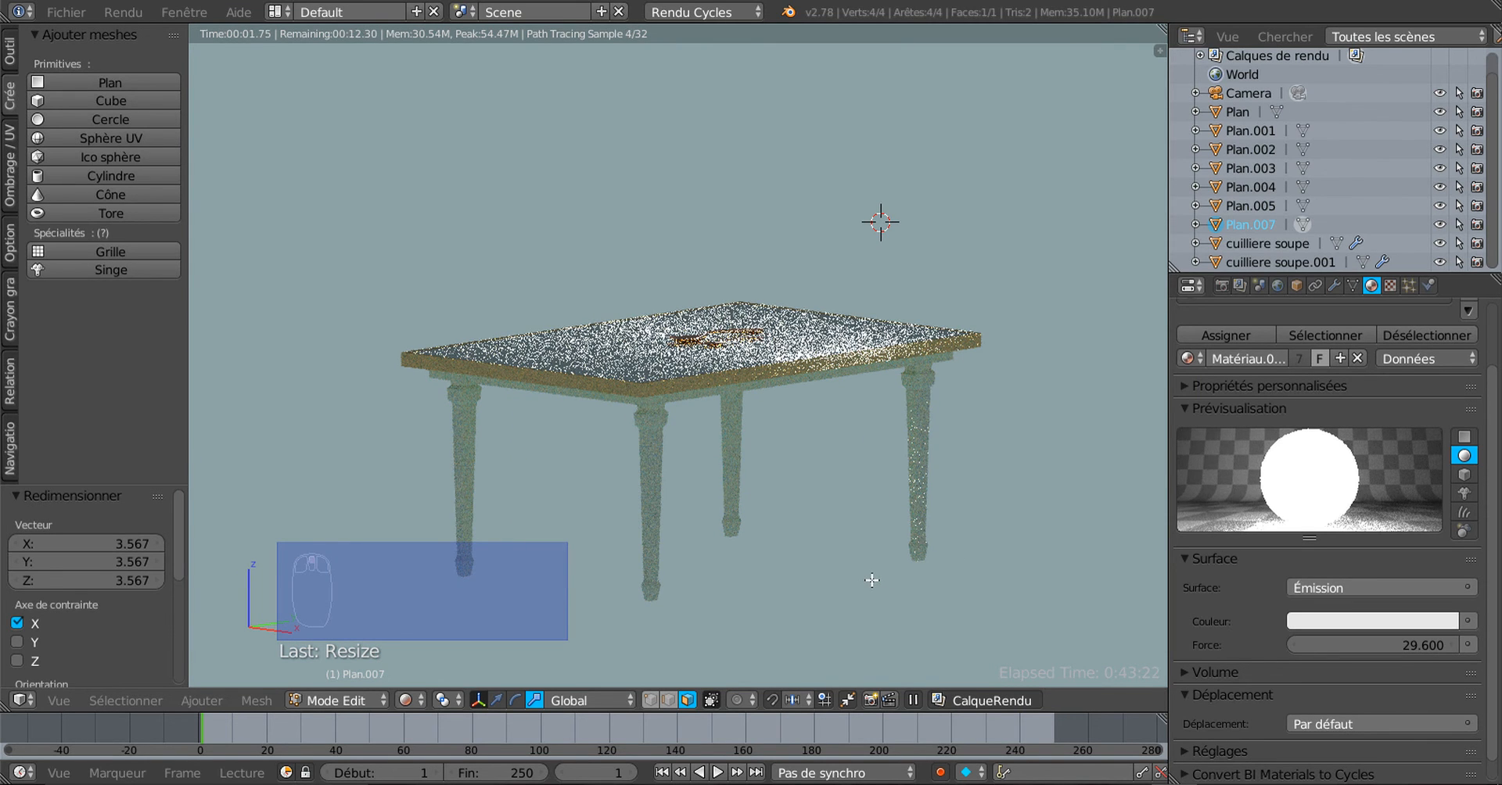
# Return to Object mode with material shading and delete the large Plan.007 strip in front of the table
pyautogui.press('Tab')
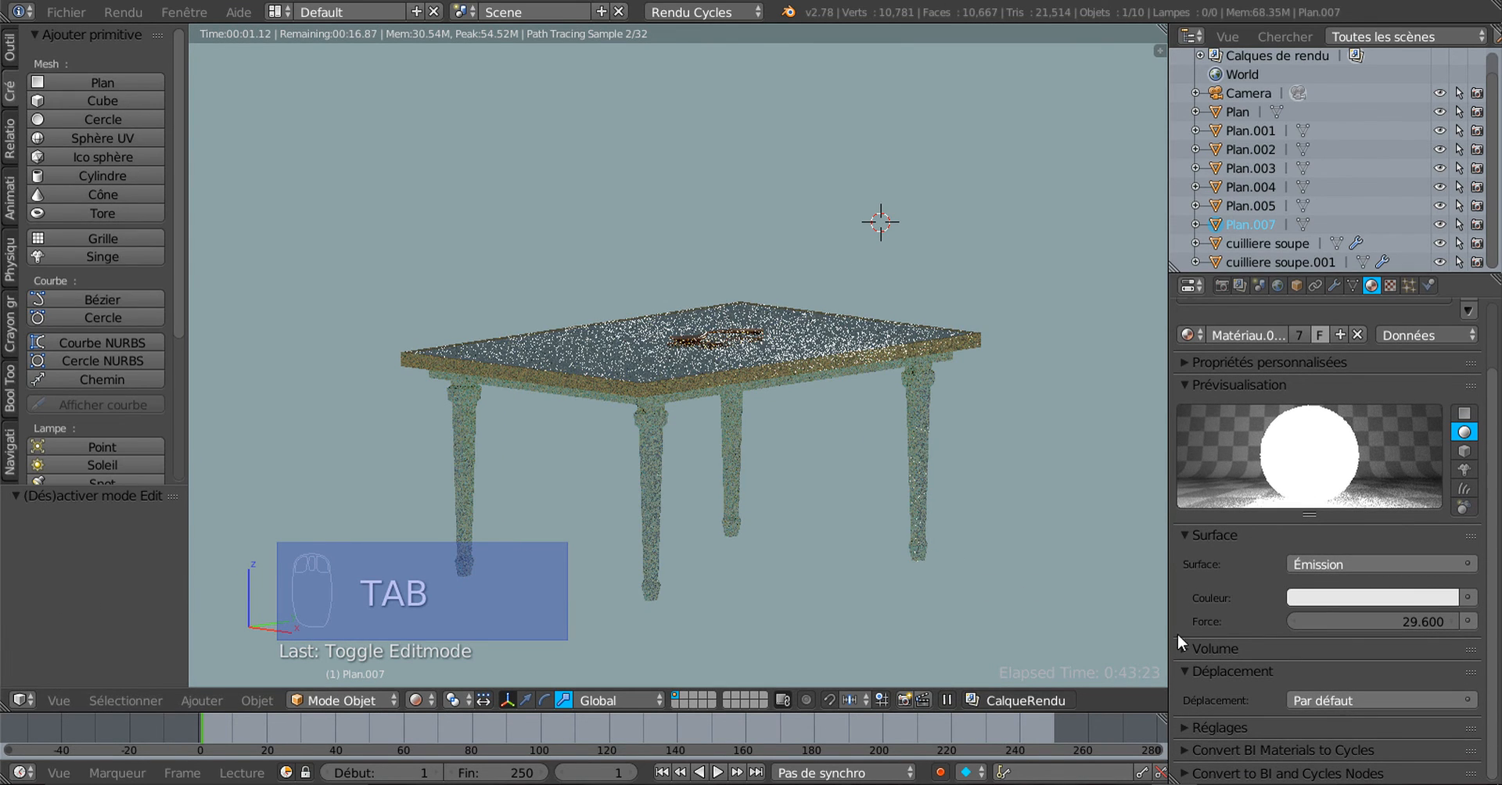
pyautogui.click(415, 700)
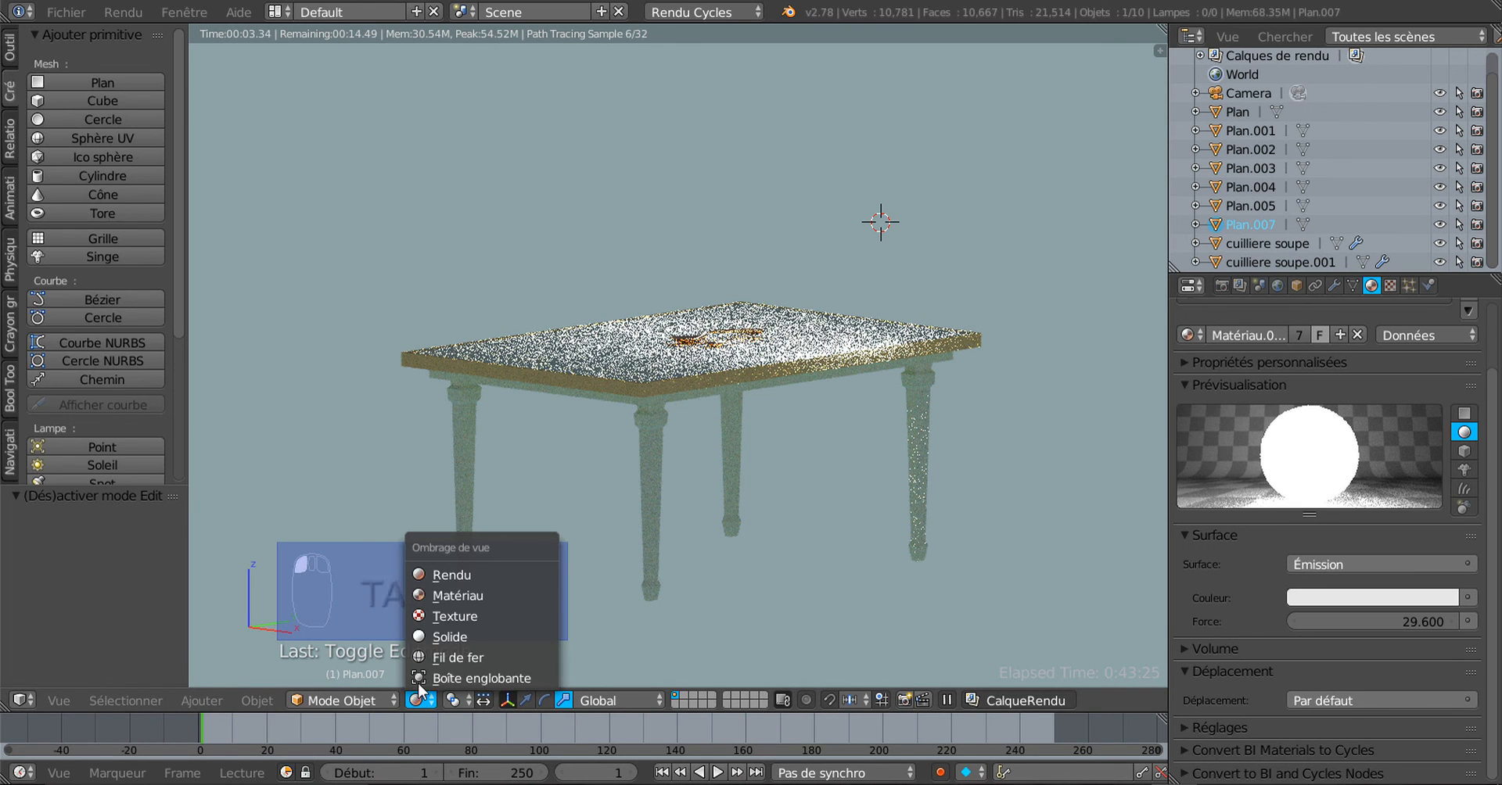
pyautogui.click(447, 597)
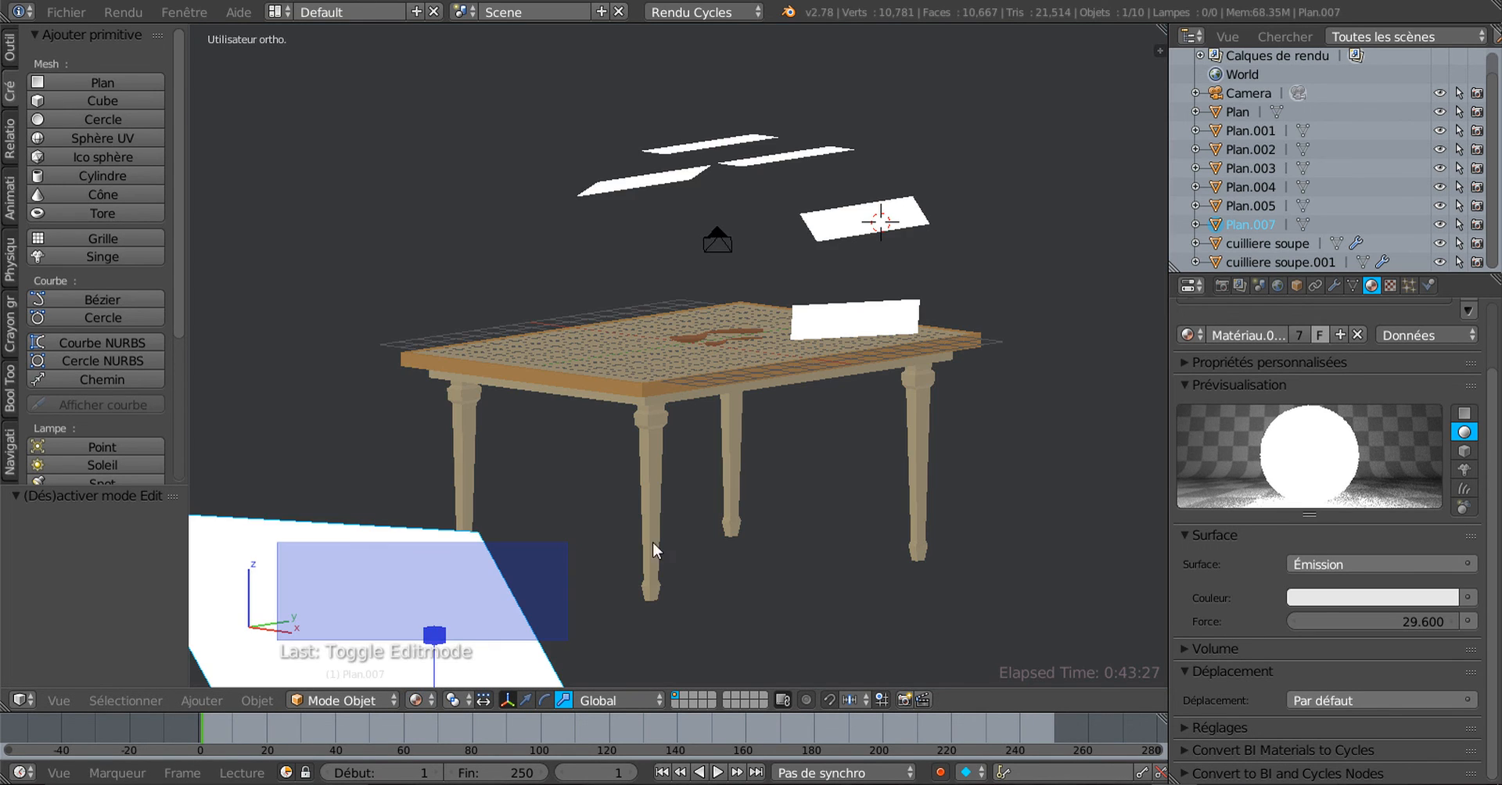
pyautogui.moveTo(684, 545); pyautogui.dragTo(780, 614, button='middle')
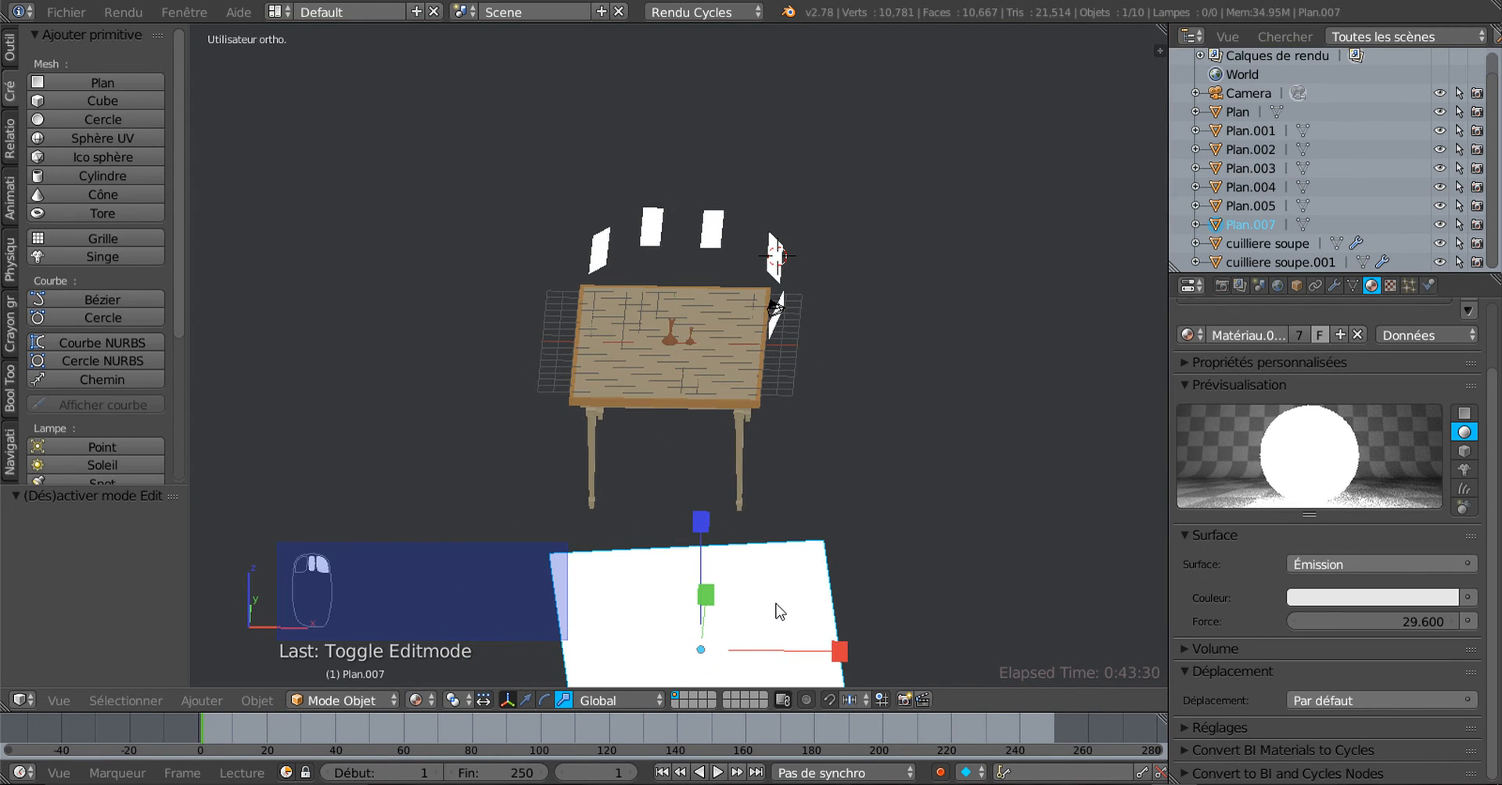
pyautogui.press('x')
pyautogui.press('x')
pyautogui.click(740, 622)
# Add an enlarged plane in front of the table, offset about -12.07 along Z and -20.06 along Y from its starting point
pyautogui.moveTo(846, 598); pyautogui.dragTo(618, 556, button='middle')
pyautogui.click(46, 82)
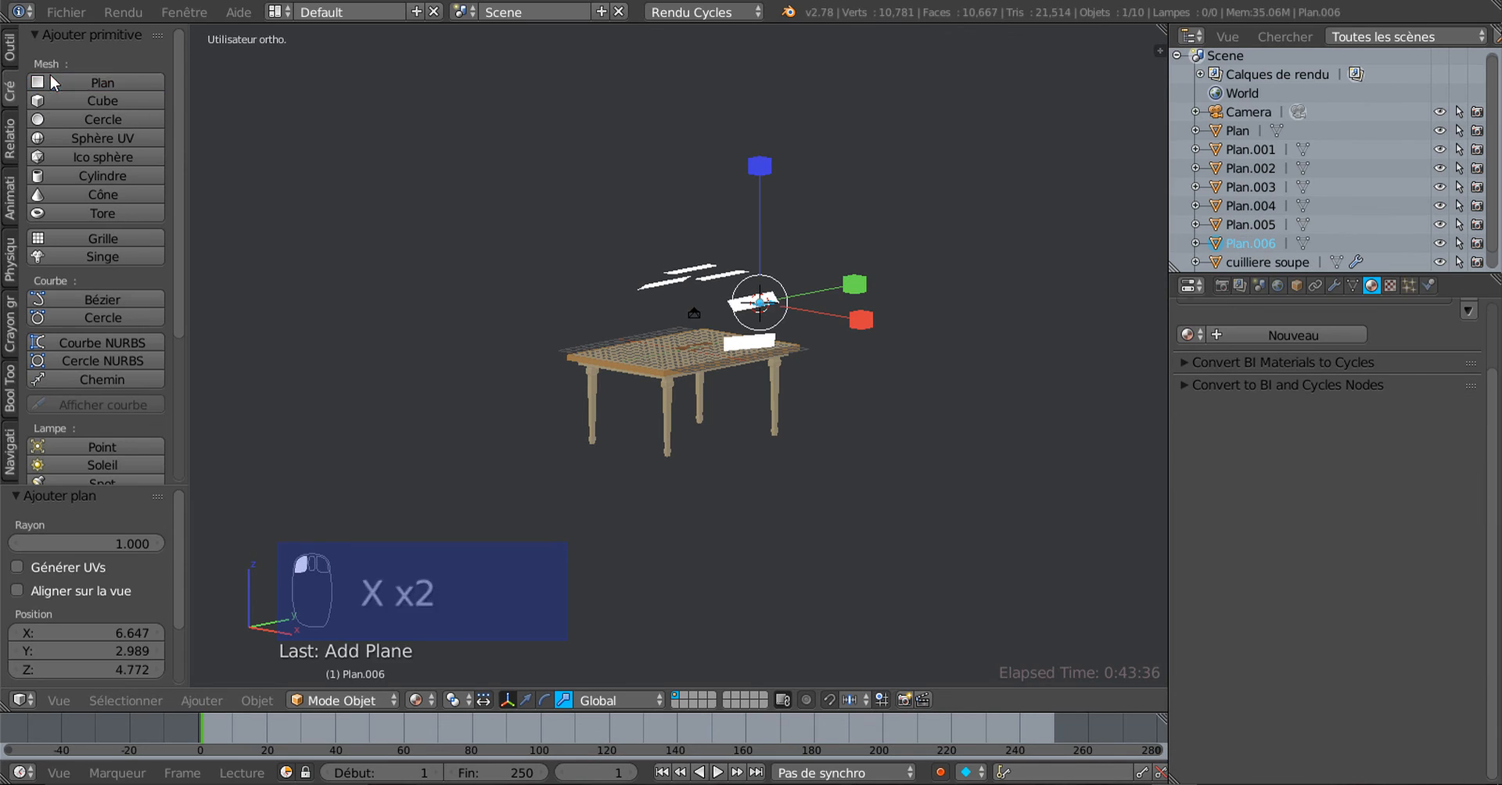
pyautogui.click(526, 699)
pyautogui.moveTo(758, 174); pyautogui.dragTo(760, 307)
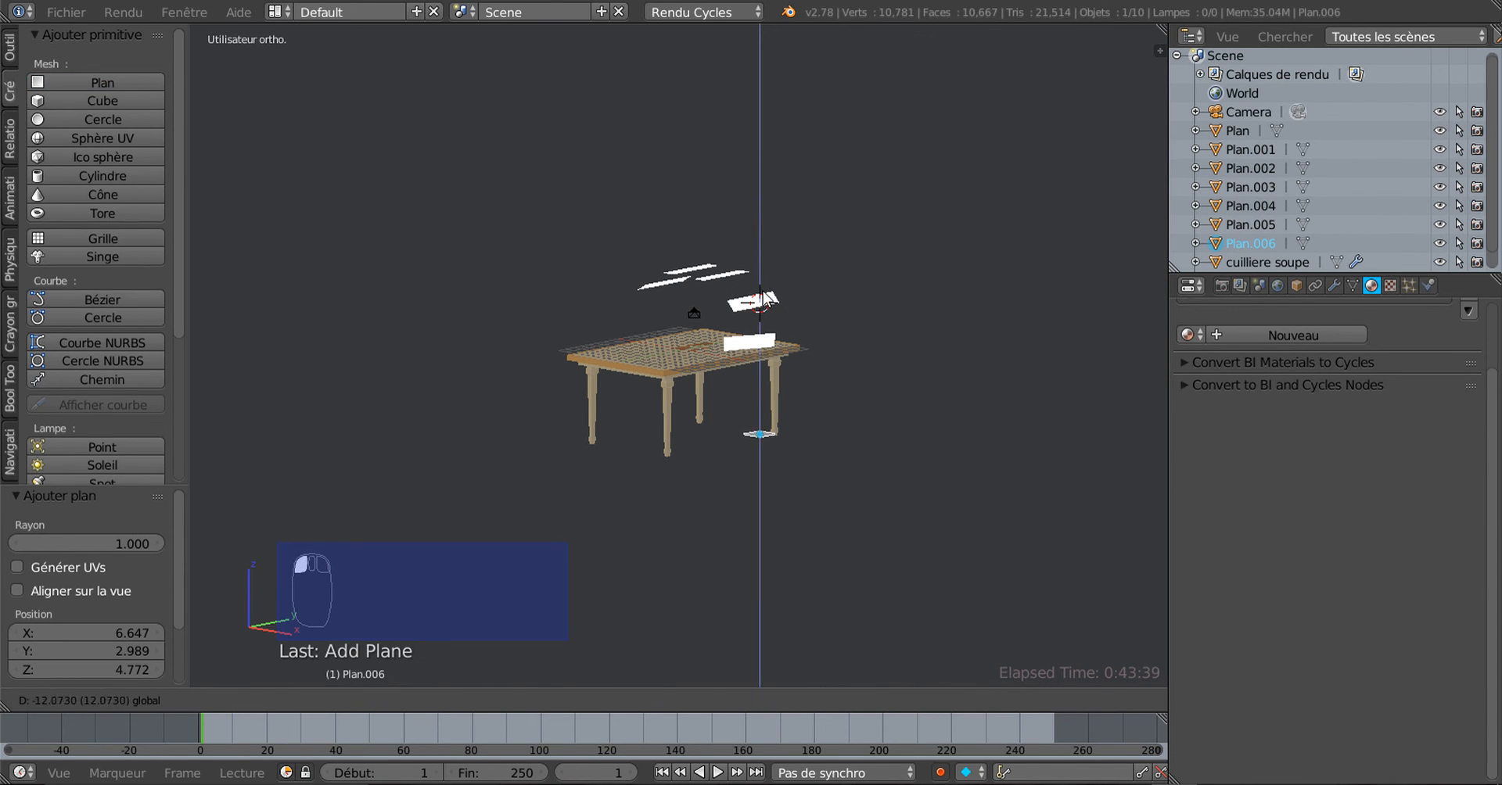
pyautogui.press('s')
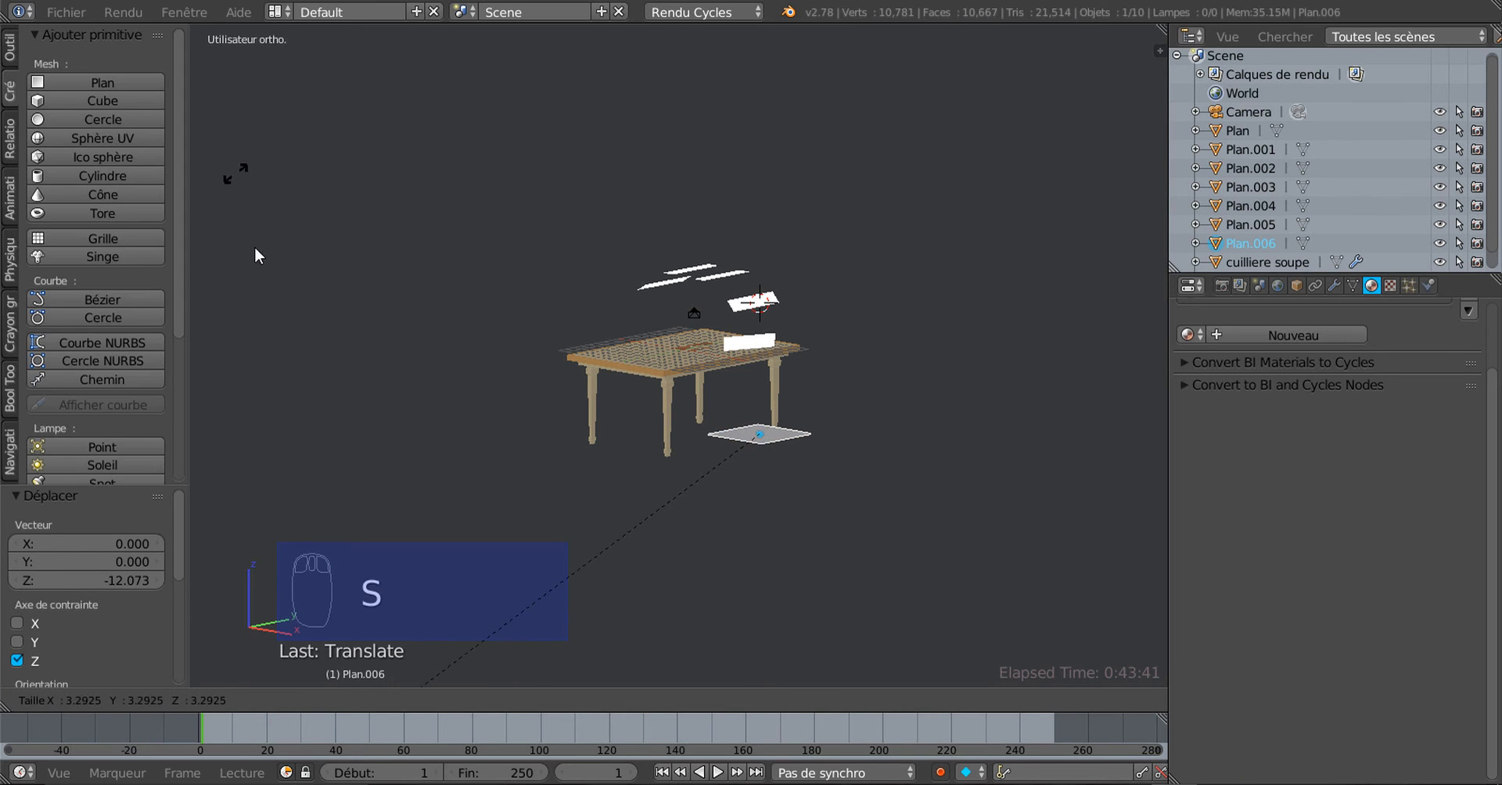
pyautogui.click(334, 376)
pyautogui.moveTo(839, 416); pyautogui.dragTo(691, 473)
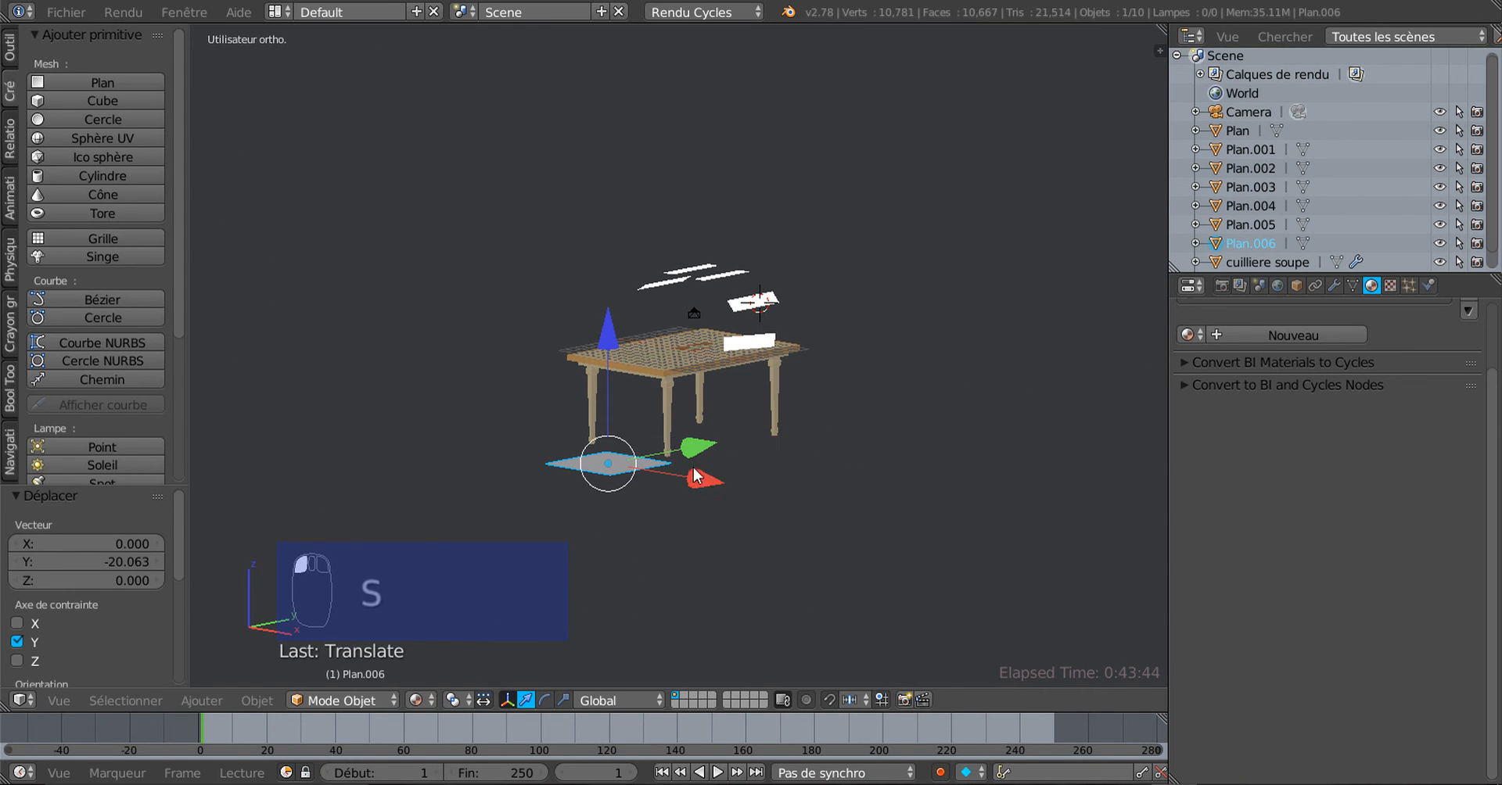
# Tilt the new plane about 31° in the side view, nudge it toward the table and lower it by about 2.14
pyautogui.moveTo(691, 473)
pyautogui.mouseDown(button='middle')
pyautogui.moveTo(564, 426)
pyautogui.moveTo(684, 479)
pyautogui.mouseUp(button='middle')
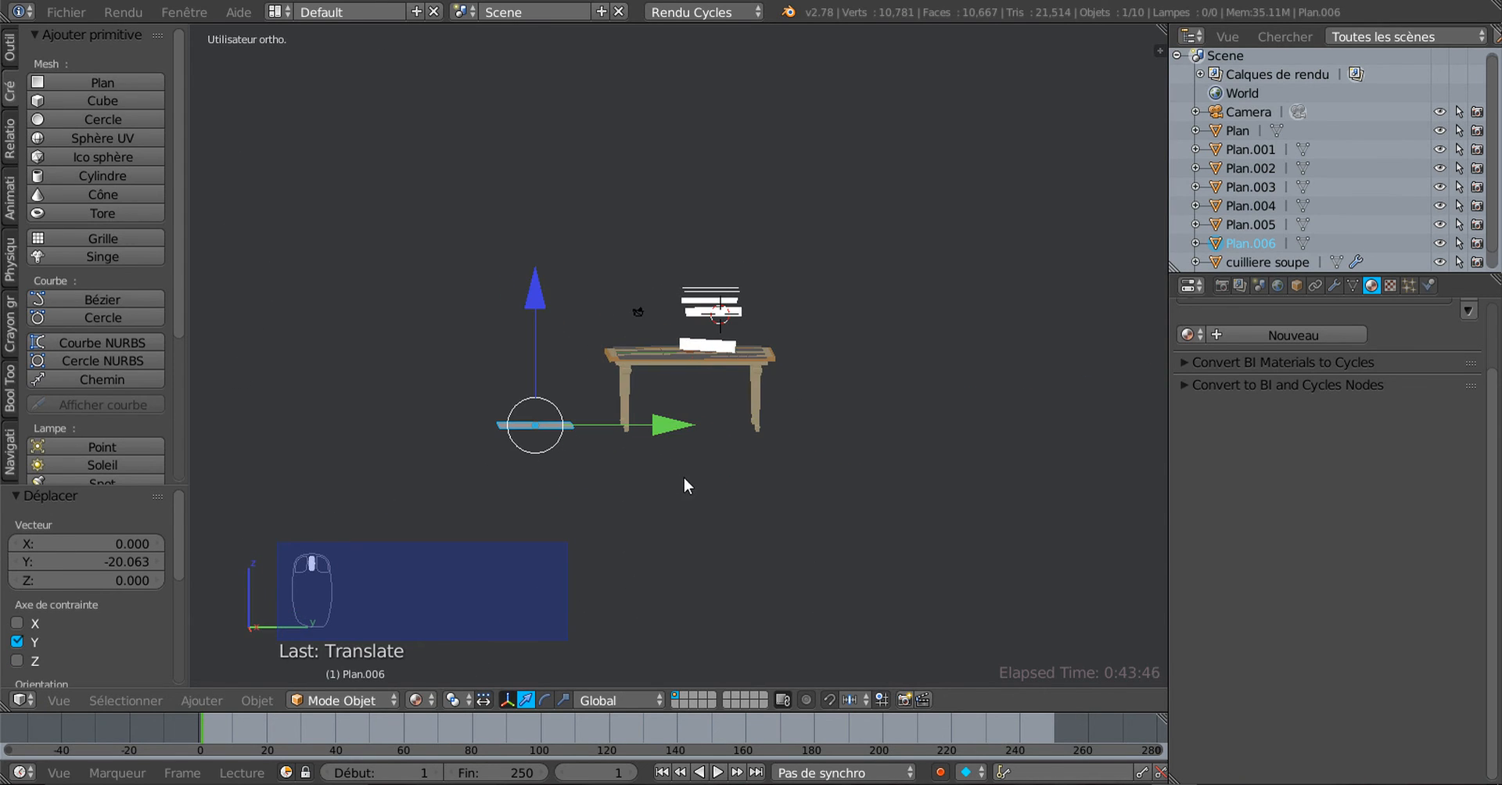
pyautogui.press('r')
pyautogui.click(635, 537)
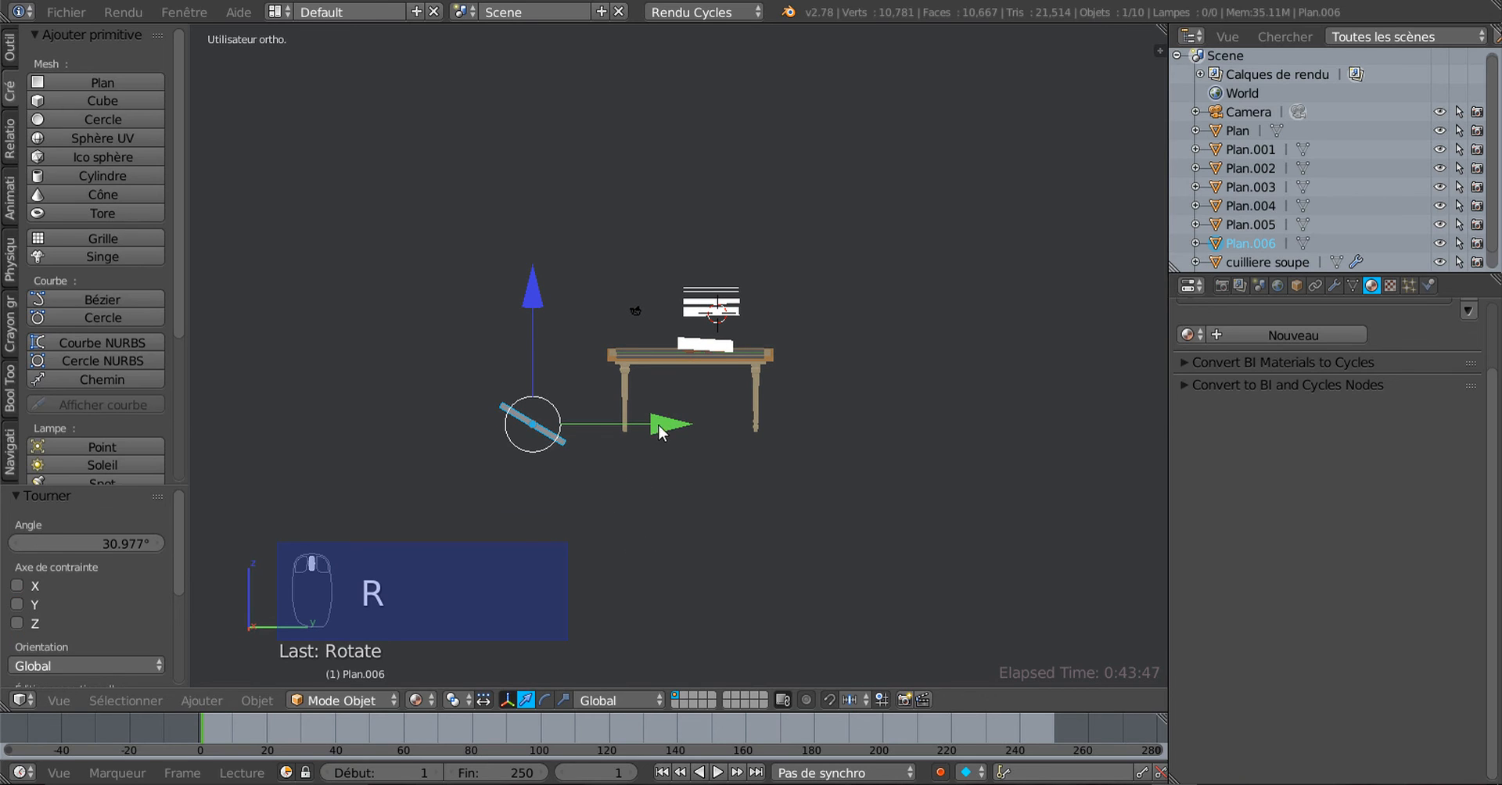
pyautogui.moveTo(659, 424); pyautogui.dragTo(670, 424)
pyautogui.moveTo(543, 317); pyautogui.dragTo(543, 337)
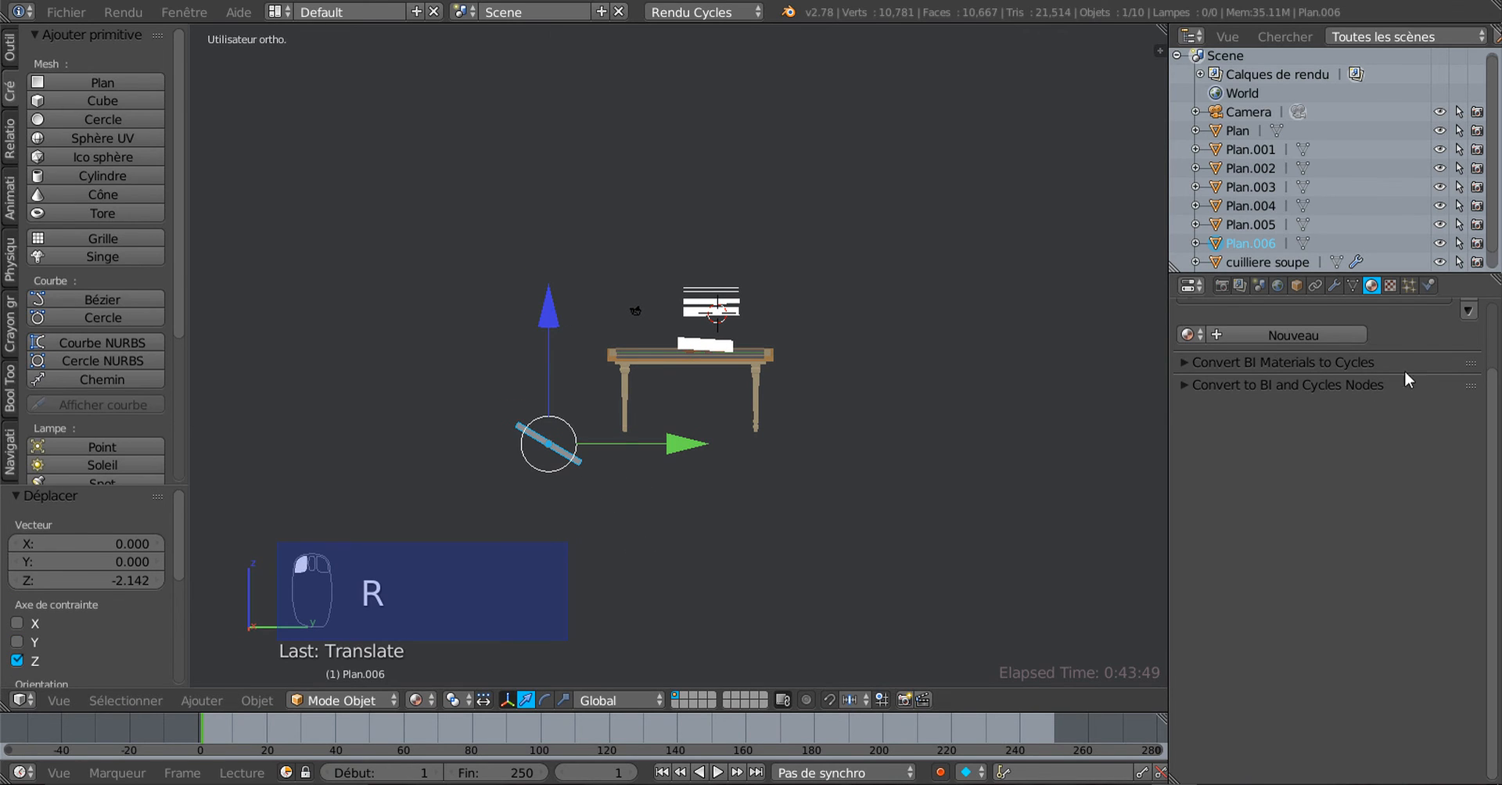
# Give the tilted plane a new material with an Emission surface at strength 9.0
pyautogui.click(1334, 337)
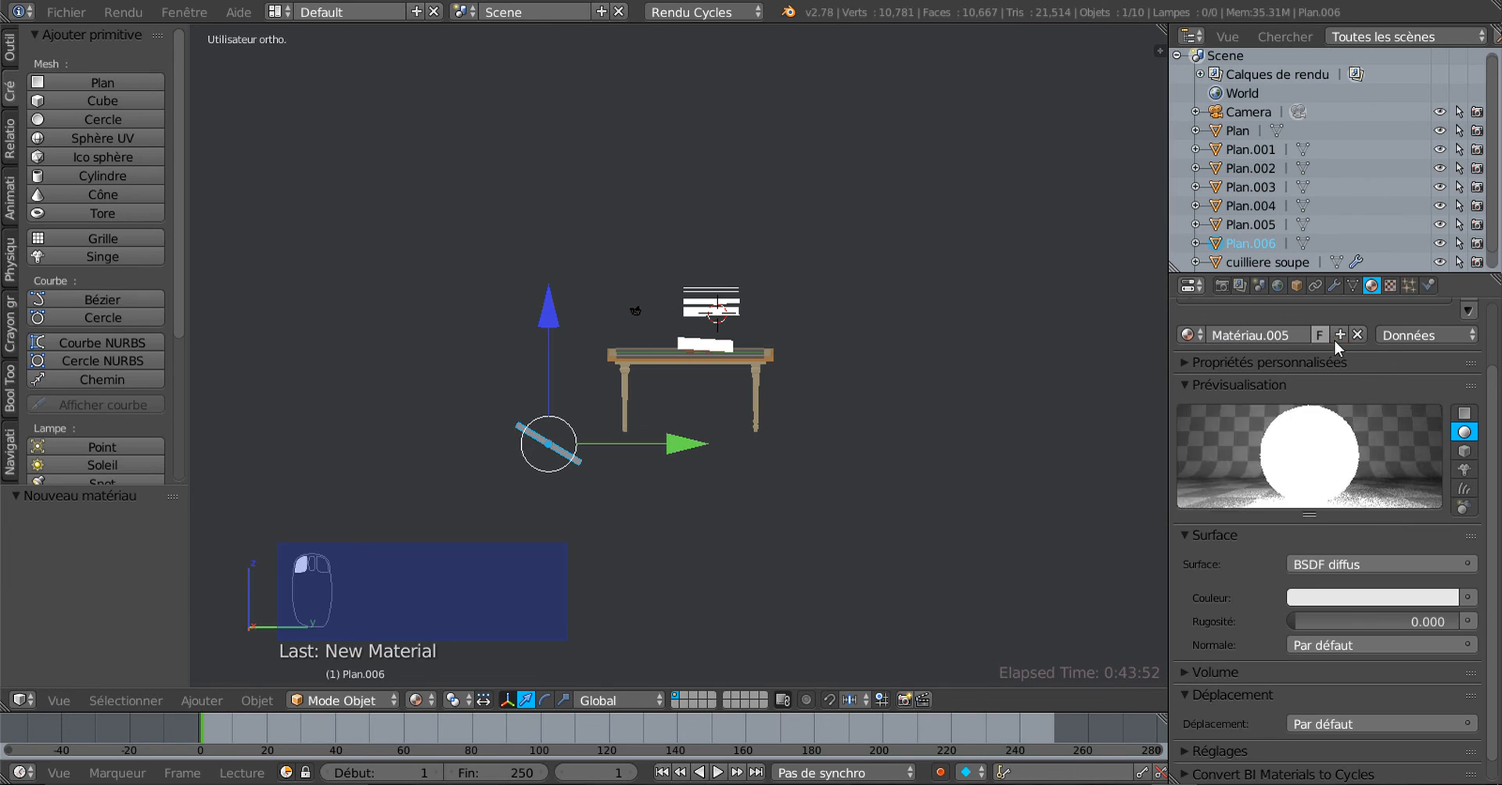
pyautogui.scroll(-1, 1455, 538)
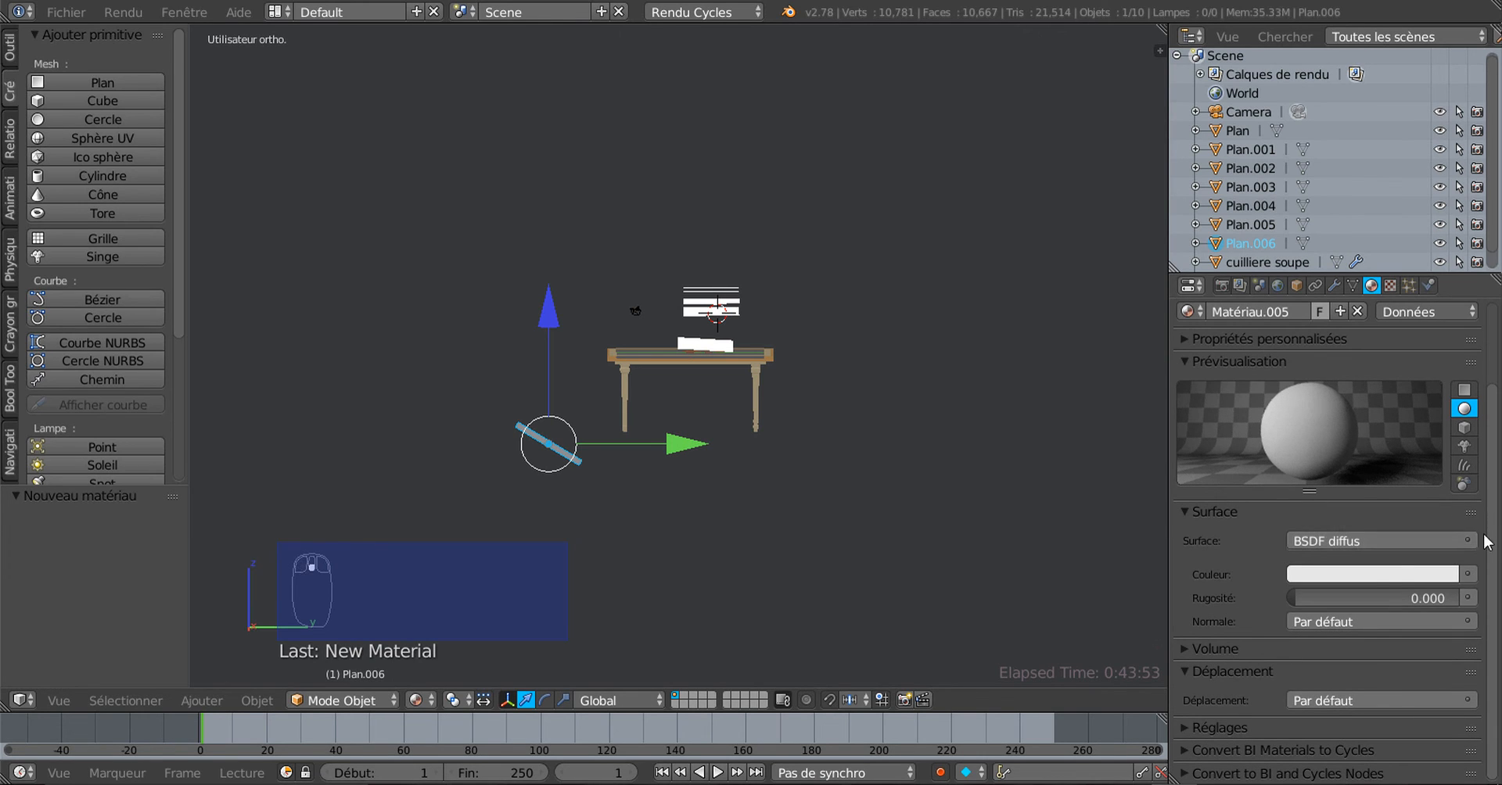
pyautogui.click(1368, 543)
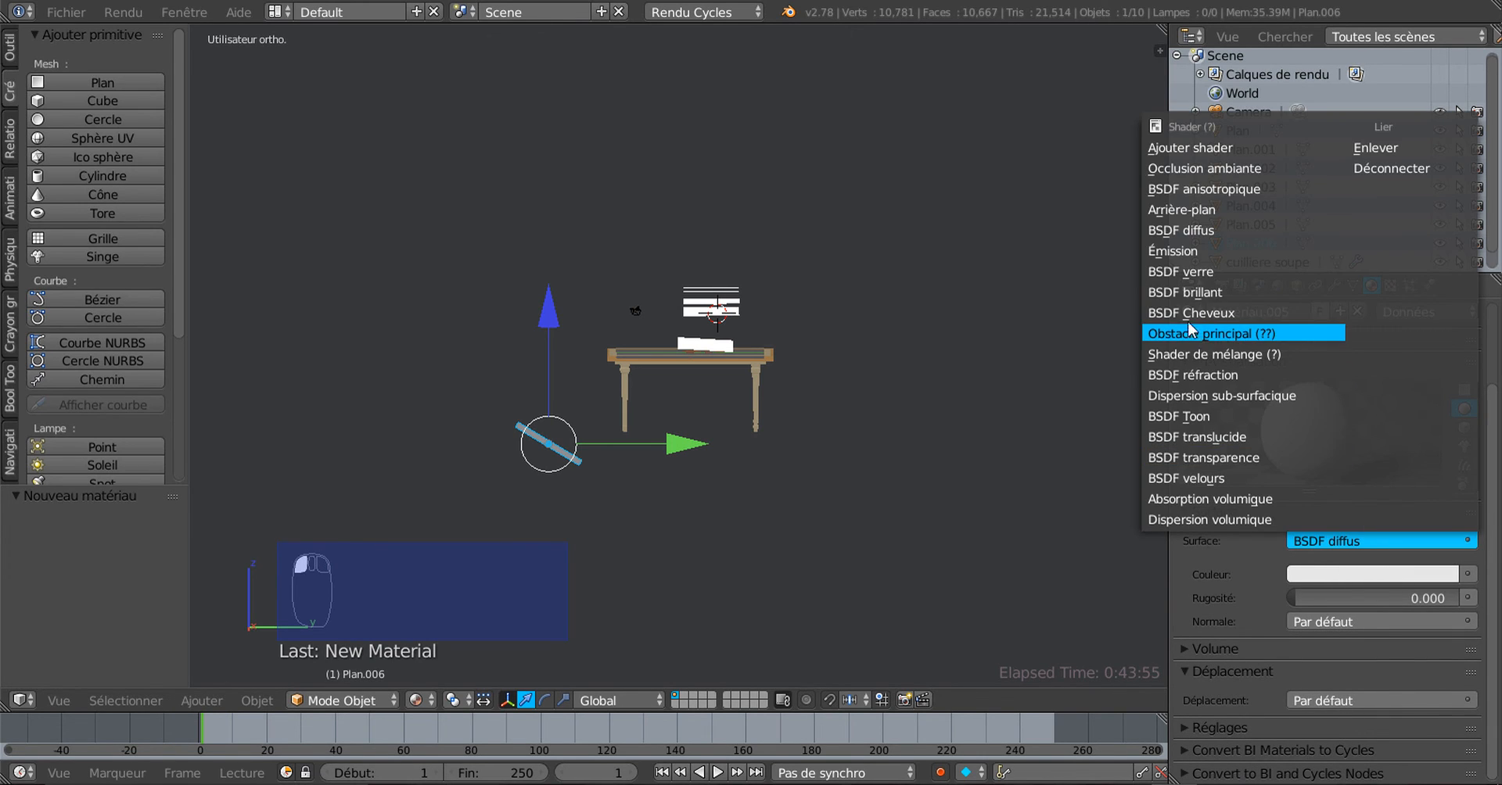
pyautogui.click(1206, 251)
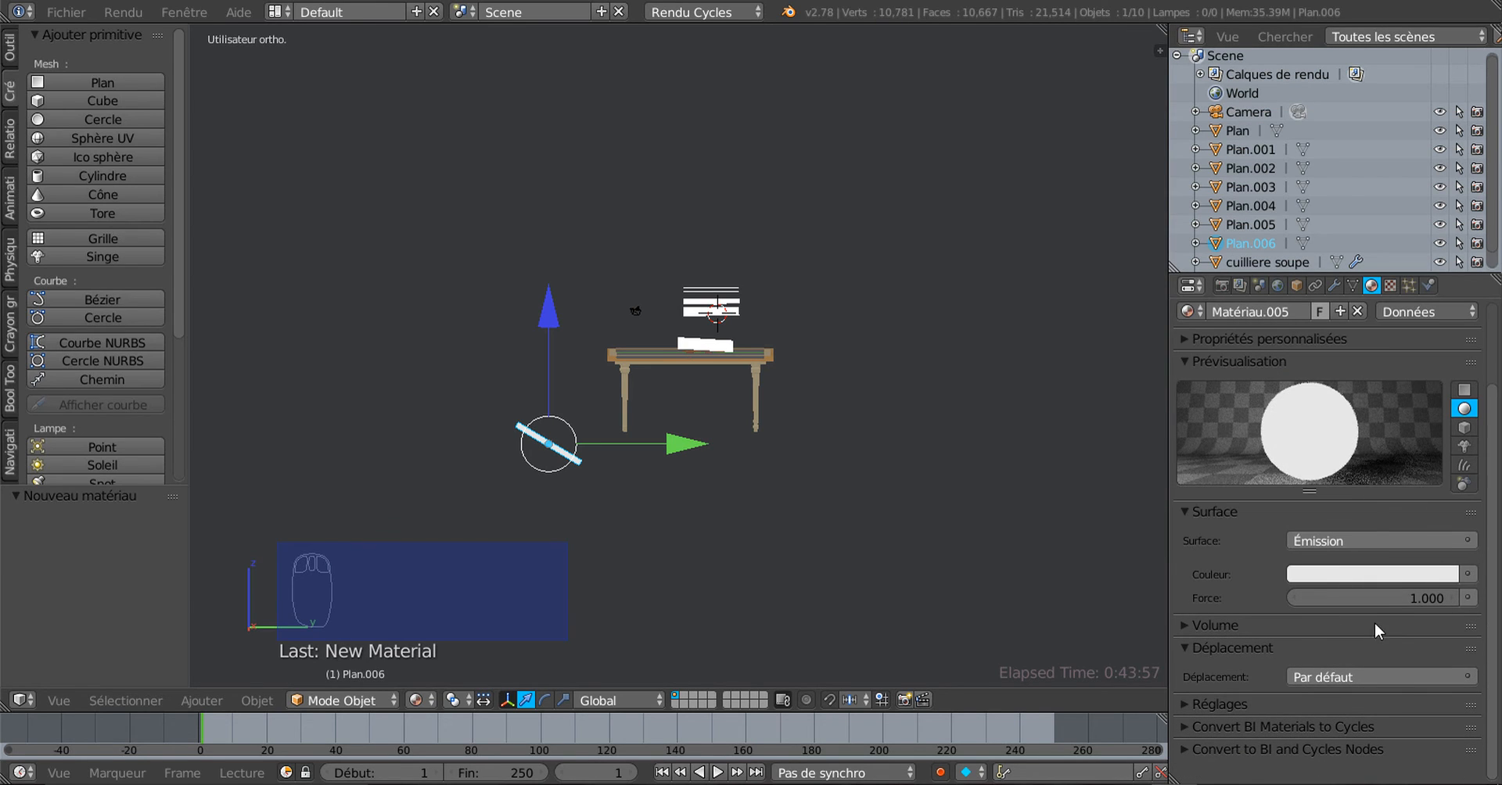
pyautogui.moveTo(1374, 599); pyautogui.dragTo(1420, 598)
pyautogui.scroll(2, 774, 519)
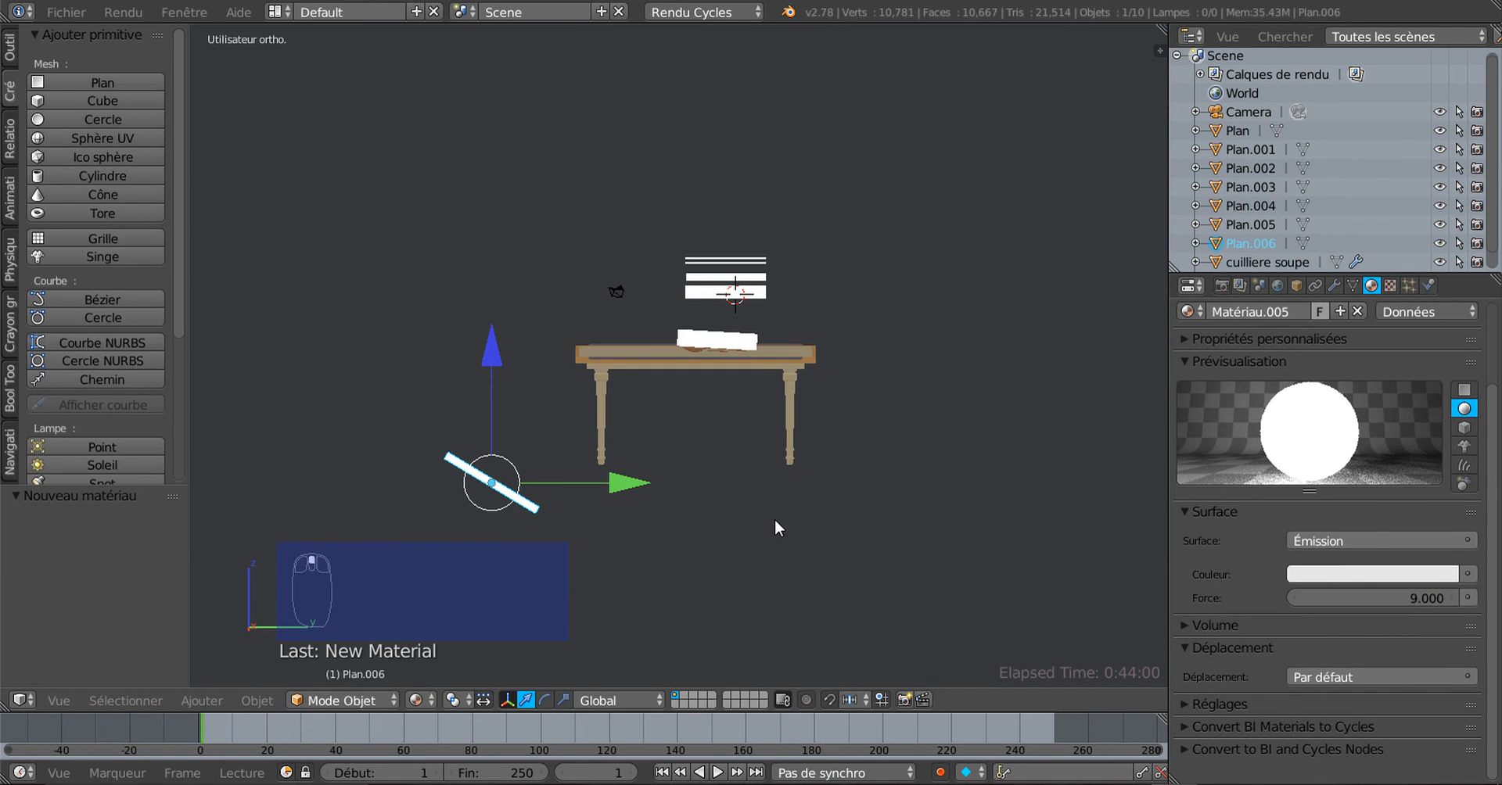
# Show the scene in rendered shading and check how the new plane lights the table from several angles
pyautogui.click(416, 700)
pyautogui.click(429, 571)
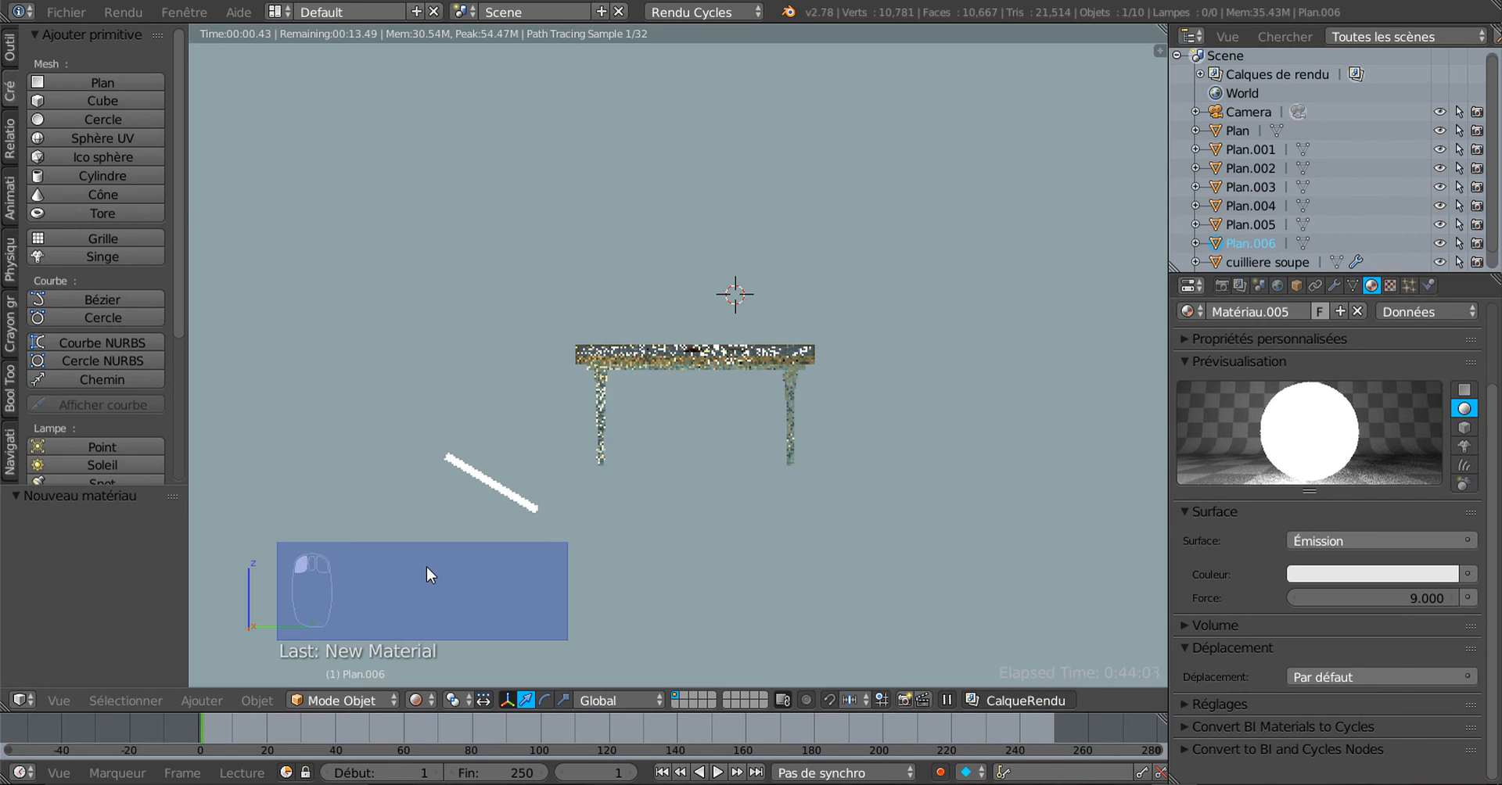
pyautogui.scroll(2, 612, 559)
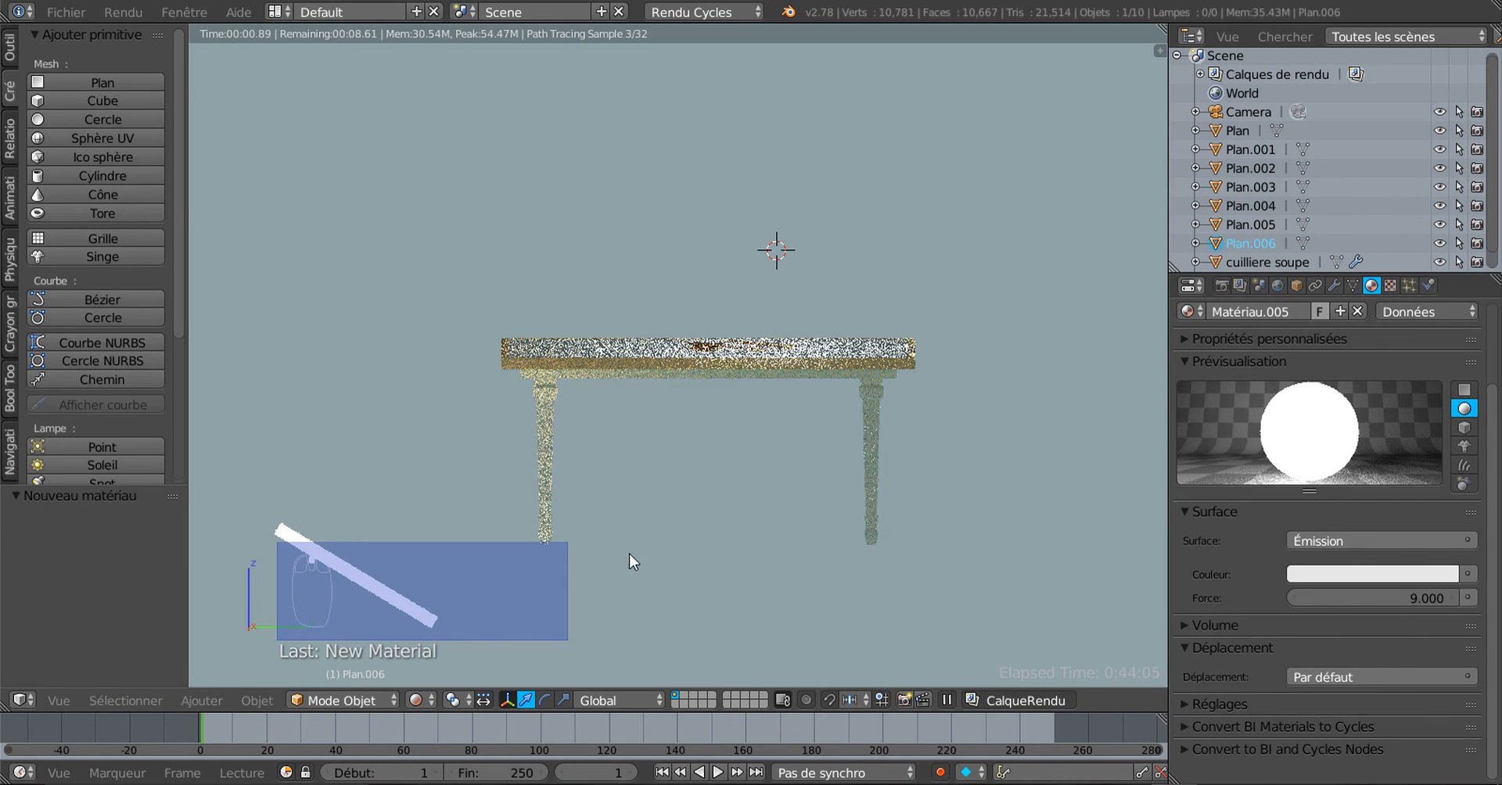
pyautogui.moveTo(660, 497)
pyautogui.mouseDown(button='middle')
pyautogui.moveTo(711, 510)
pyautogui.moveTo(664, 520)
pyautogui.mouseUp(button='middle')
pyautogui.scroll(1, 664, 522)
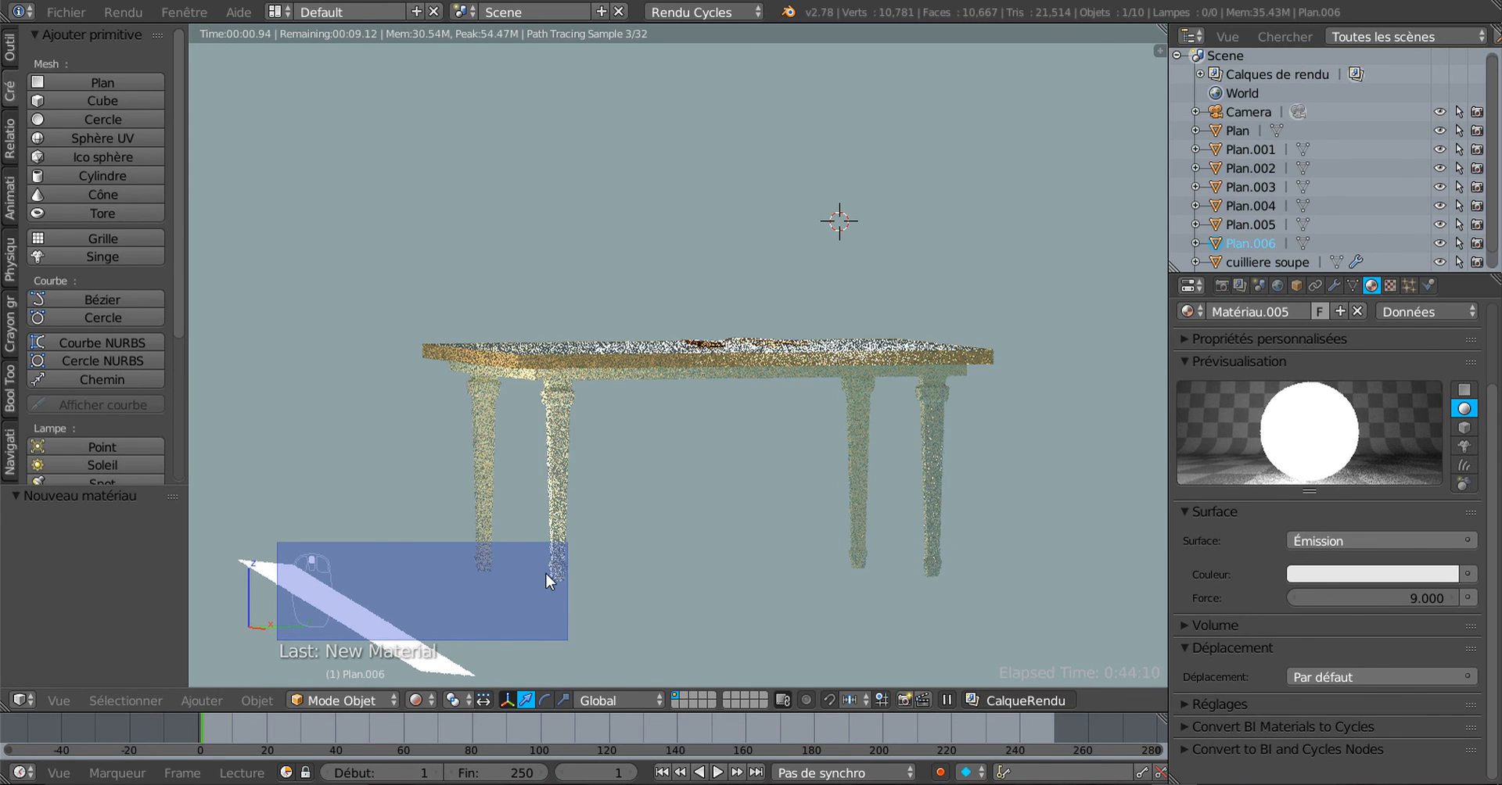
pyautogui.moveTo(763, 507); pyautogui.dragTo(751, 540, button='middle')
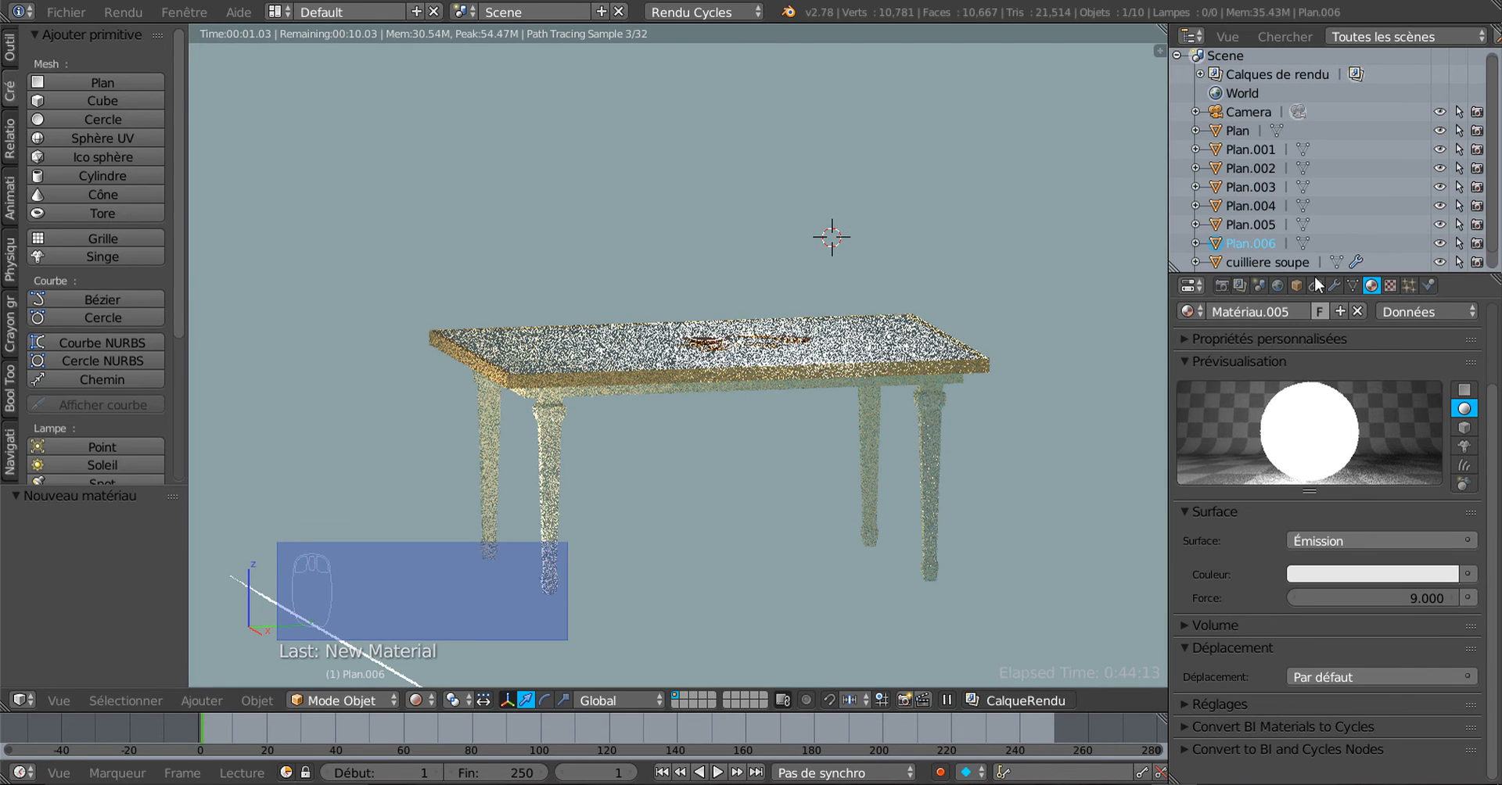
# Set the world background strength to 1.4 and expand the world preview
pyautogui.click(1274, 282)
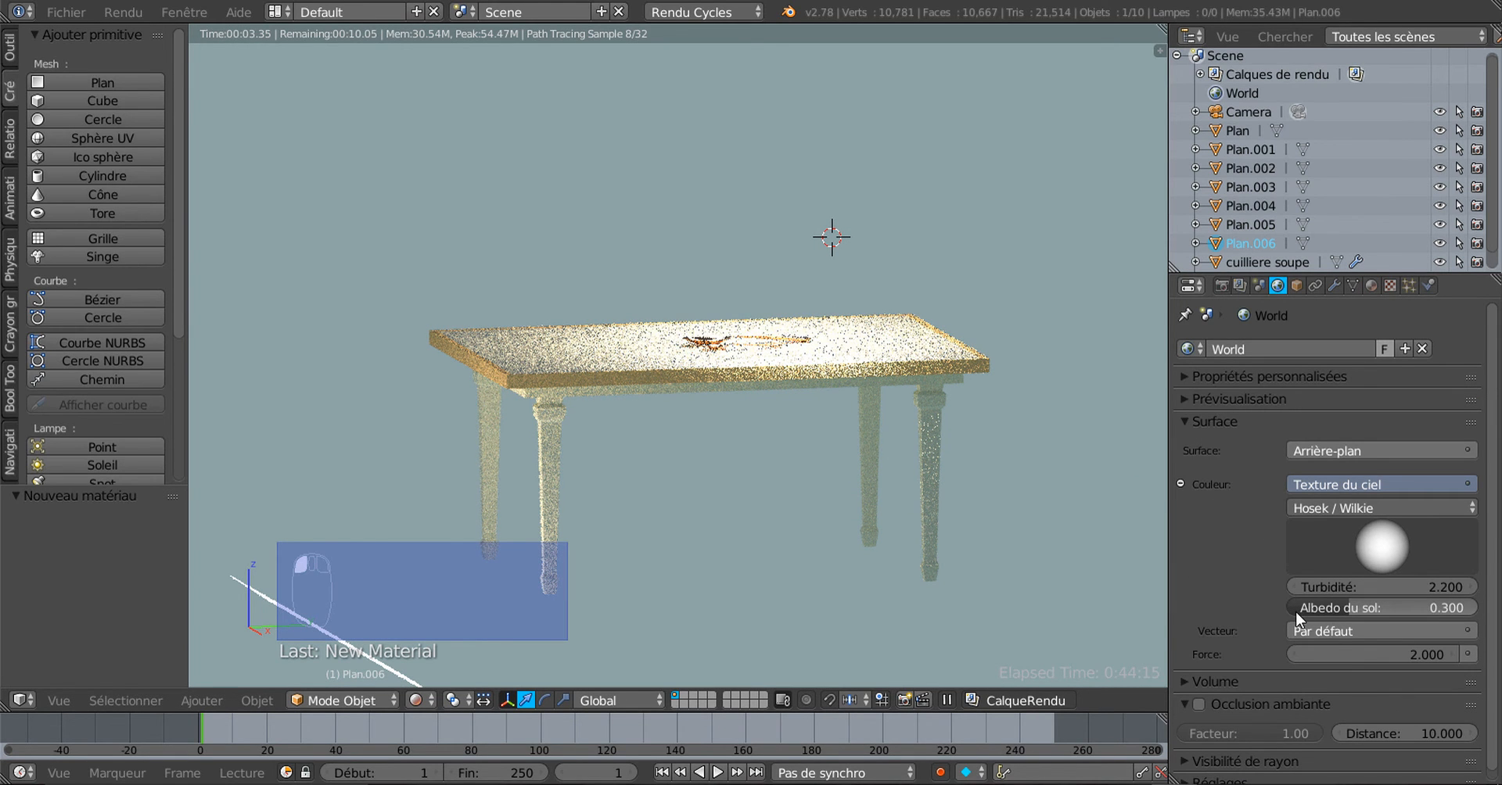
pyautogui.moveTo(1366, 654); pyautogui.dragTo(1319, 654)
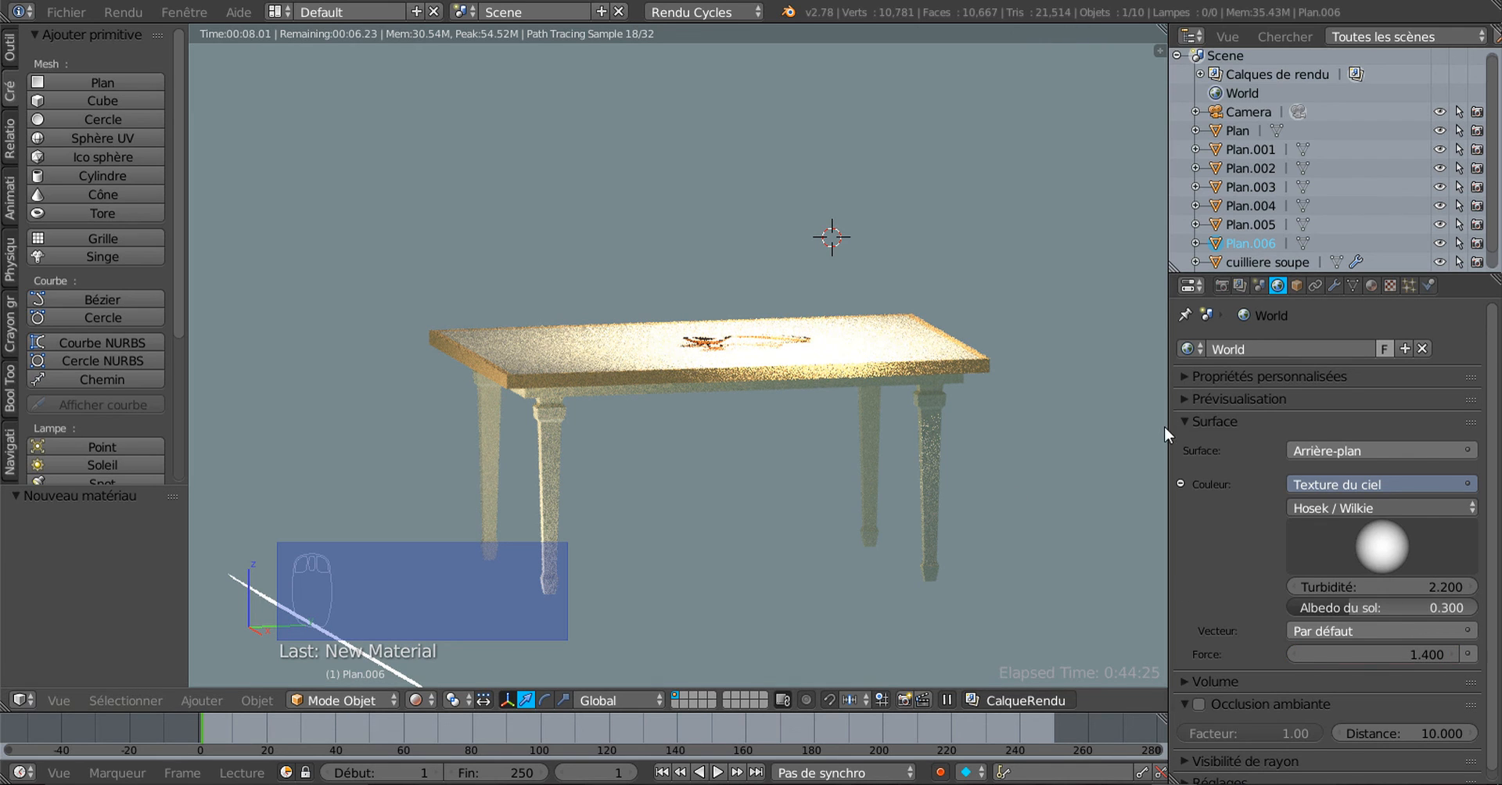
pyautogui.click(1180, 399)
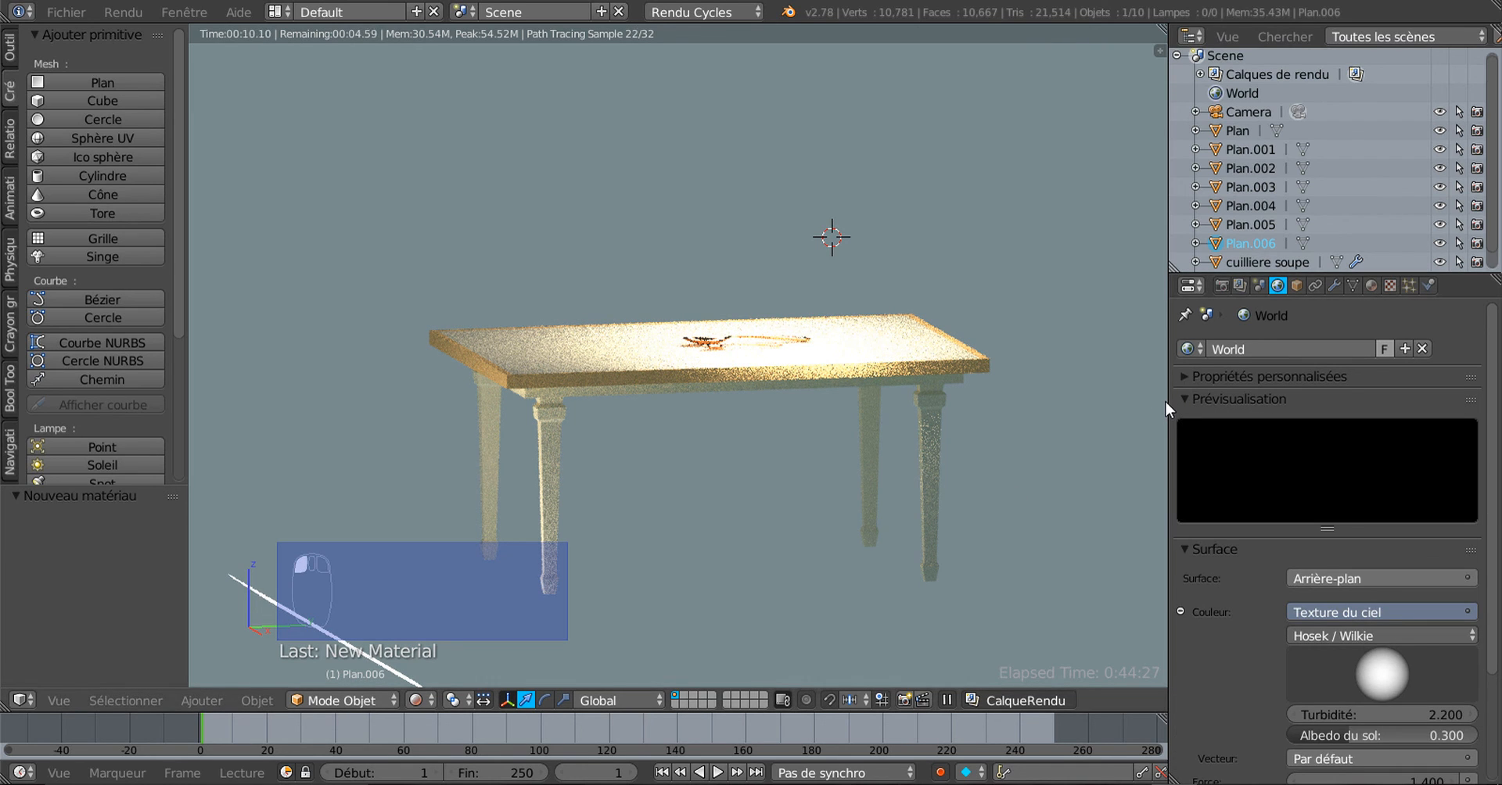
# Widen the 3D viewport and examine the lighting on the spoons and tabletop up close in the rendered view
pyautogui.moveTo(1166, 400); pyautogui.dragTo(1249, 401)
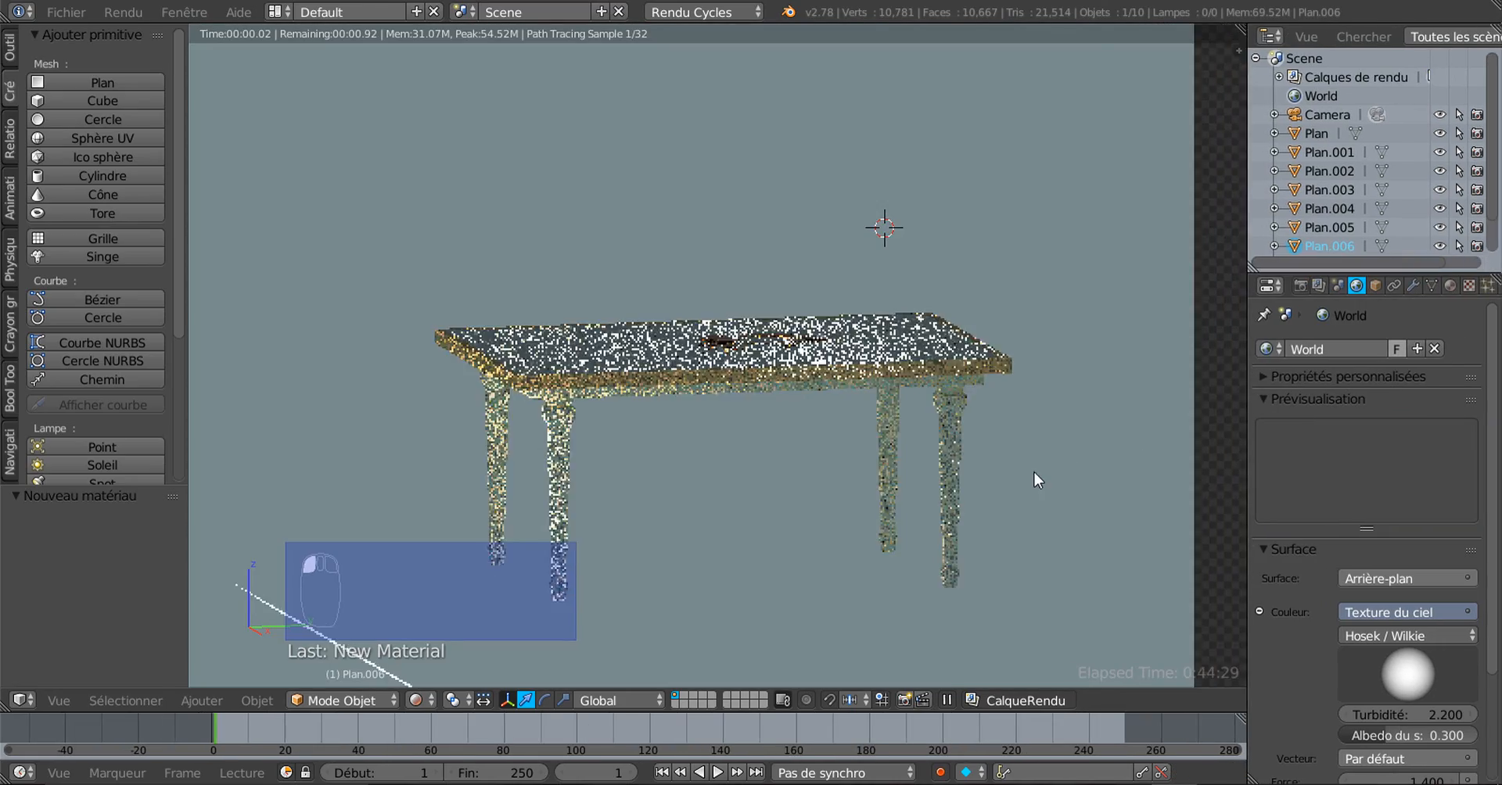
pyautogui.scroll(8, 1025, 472)
pyautogui.moveTo(955, 484); pyautogui.dragTo(1071, 494, button='middle')
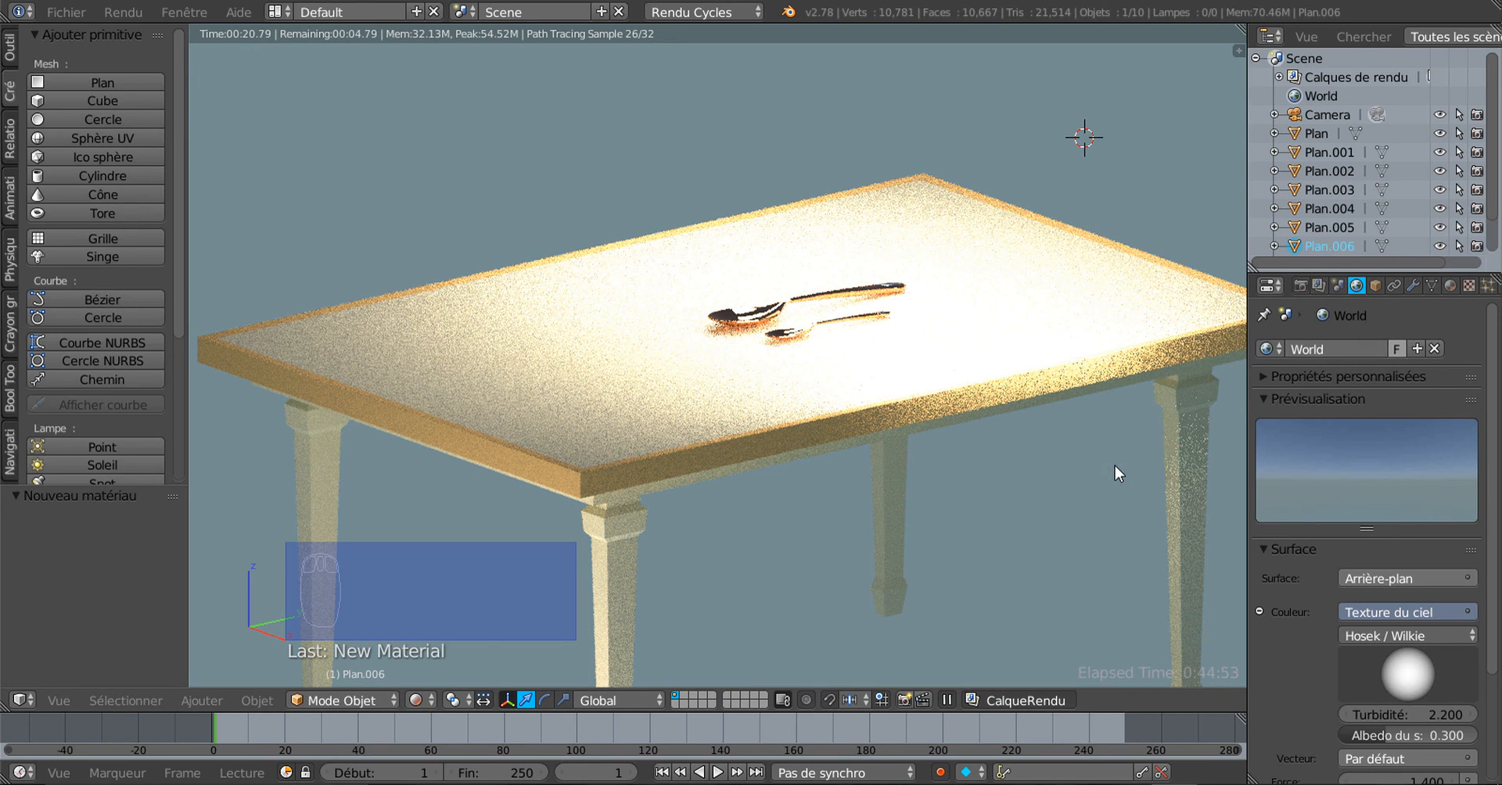
pyautogui.moveTo(1106, 474); pyautogui.dragTo(1058, 490, button='middle')
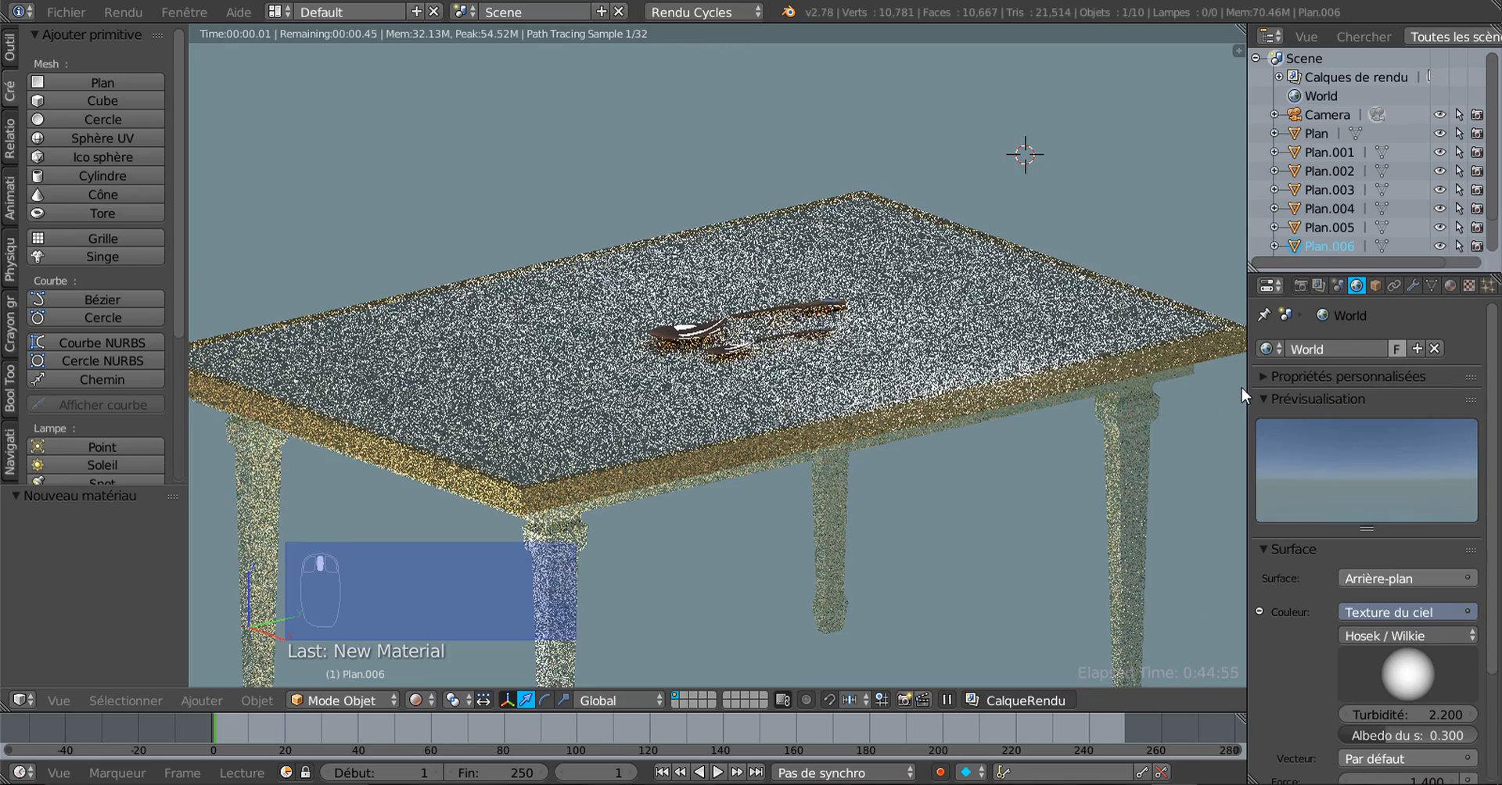
pyautogui.moveTo(1248, 389); pyautogui.dragTo(1321, 390)
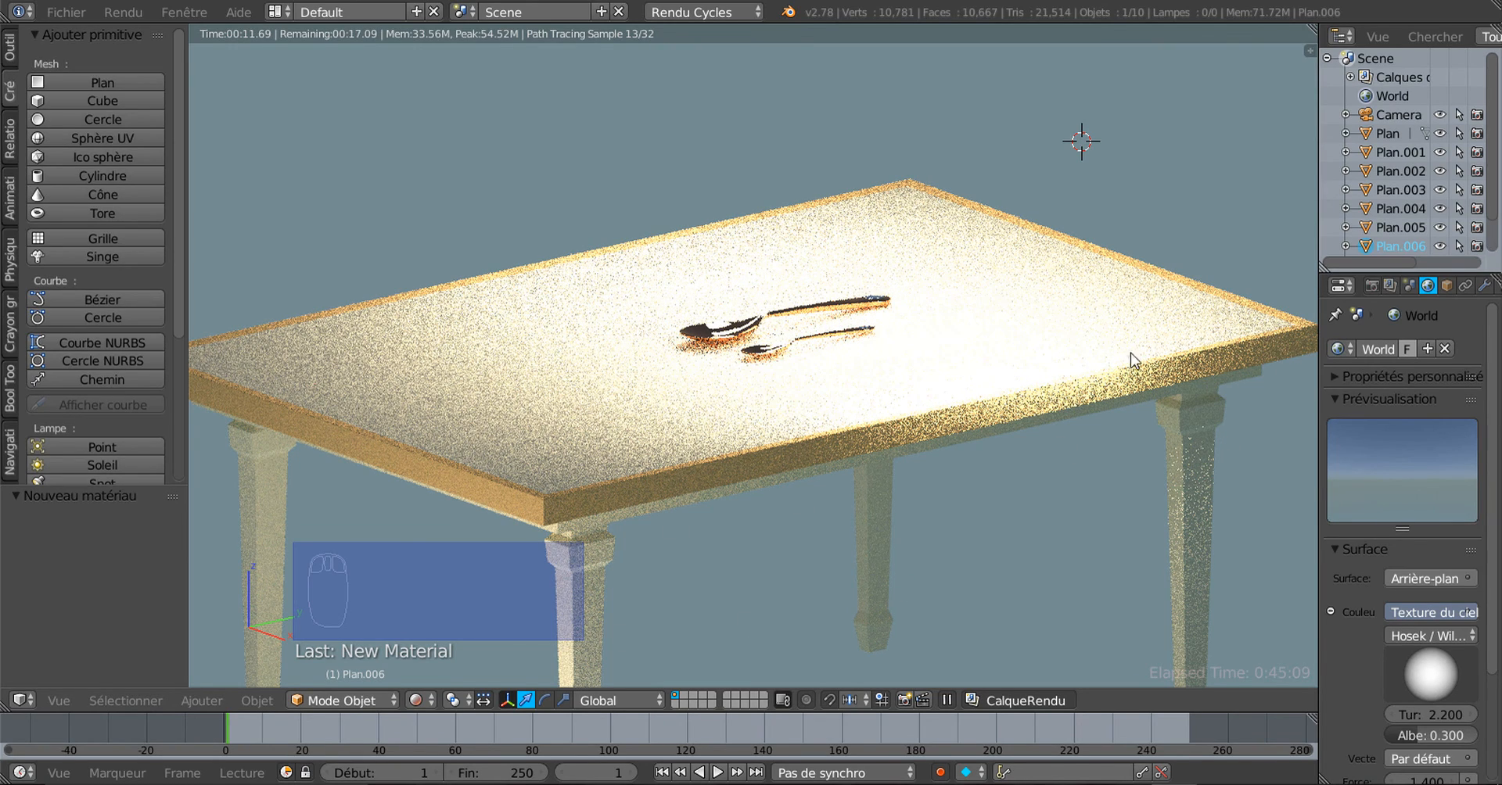
# Show the object properties beside the 3D view and change the viewport shading from Rendered to Material
pyautogui.moveTo(911, 290); pyautogui.dragTo(925, 369, button='middle')
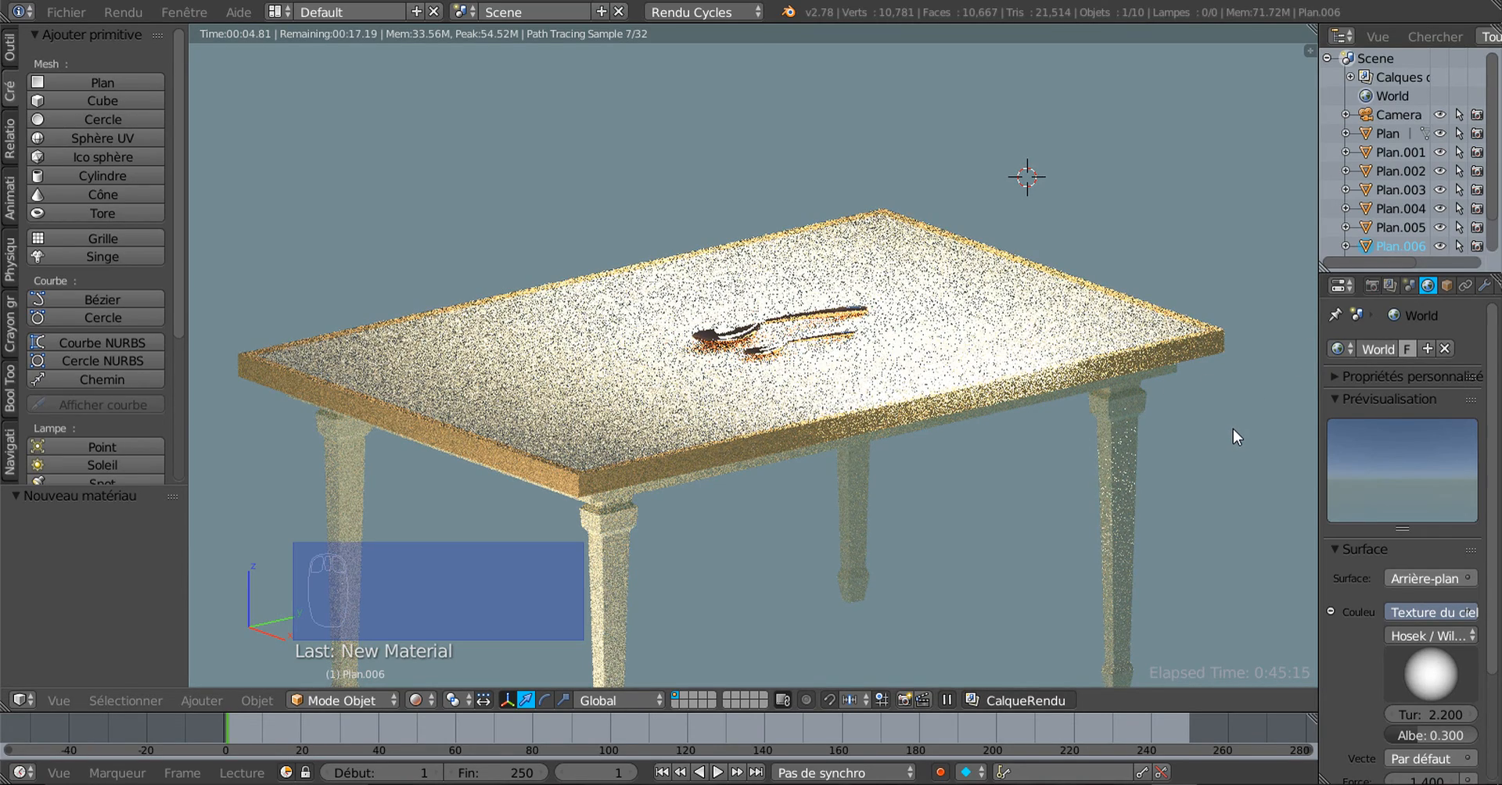
pyautogui.moveTo(1233, 428); pyautogui.dragTo(1166, 453, button='middle')
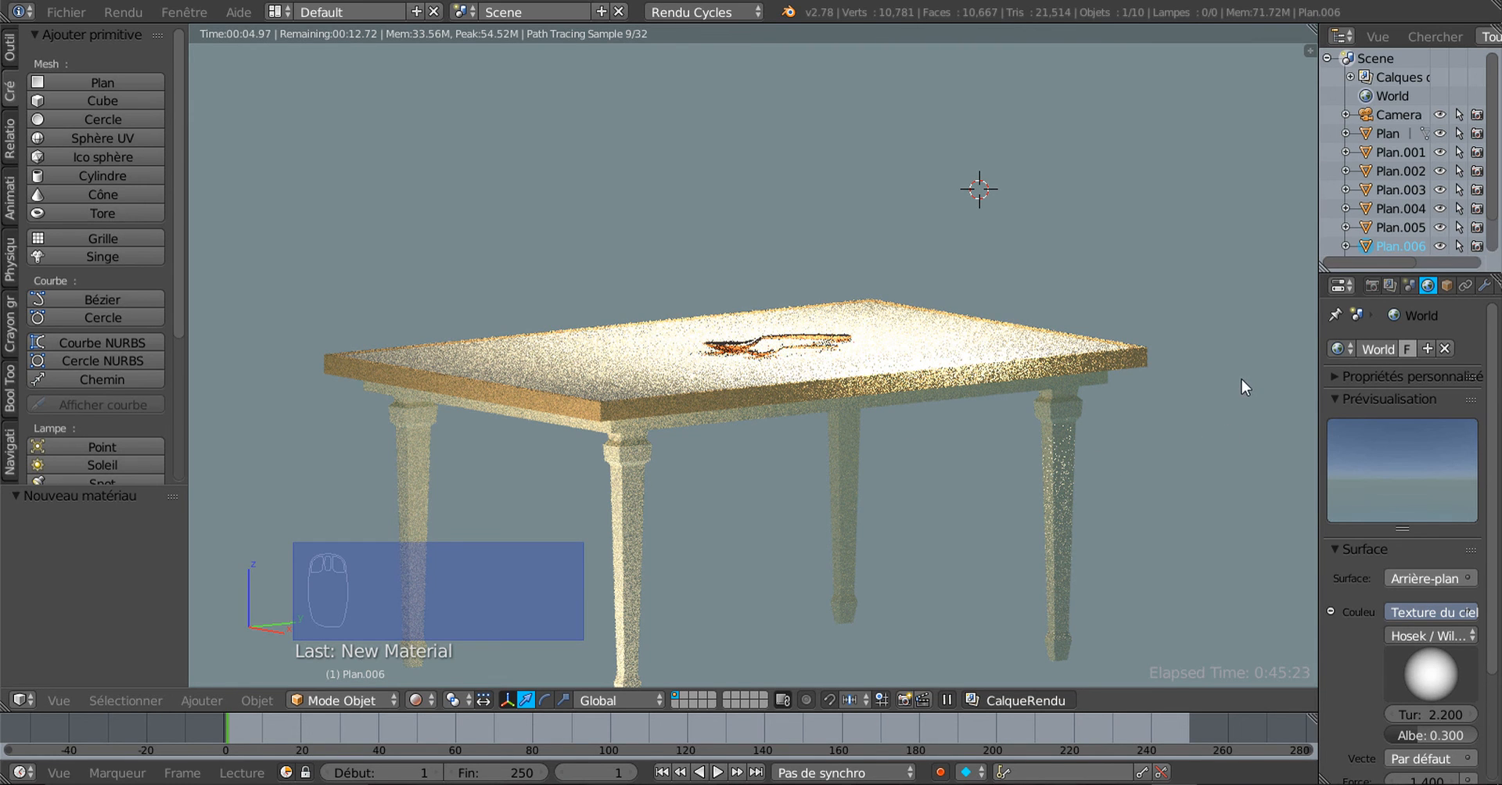
pyautogui.press('n')
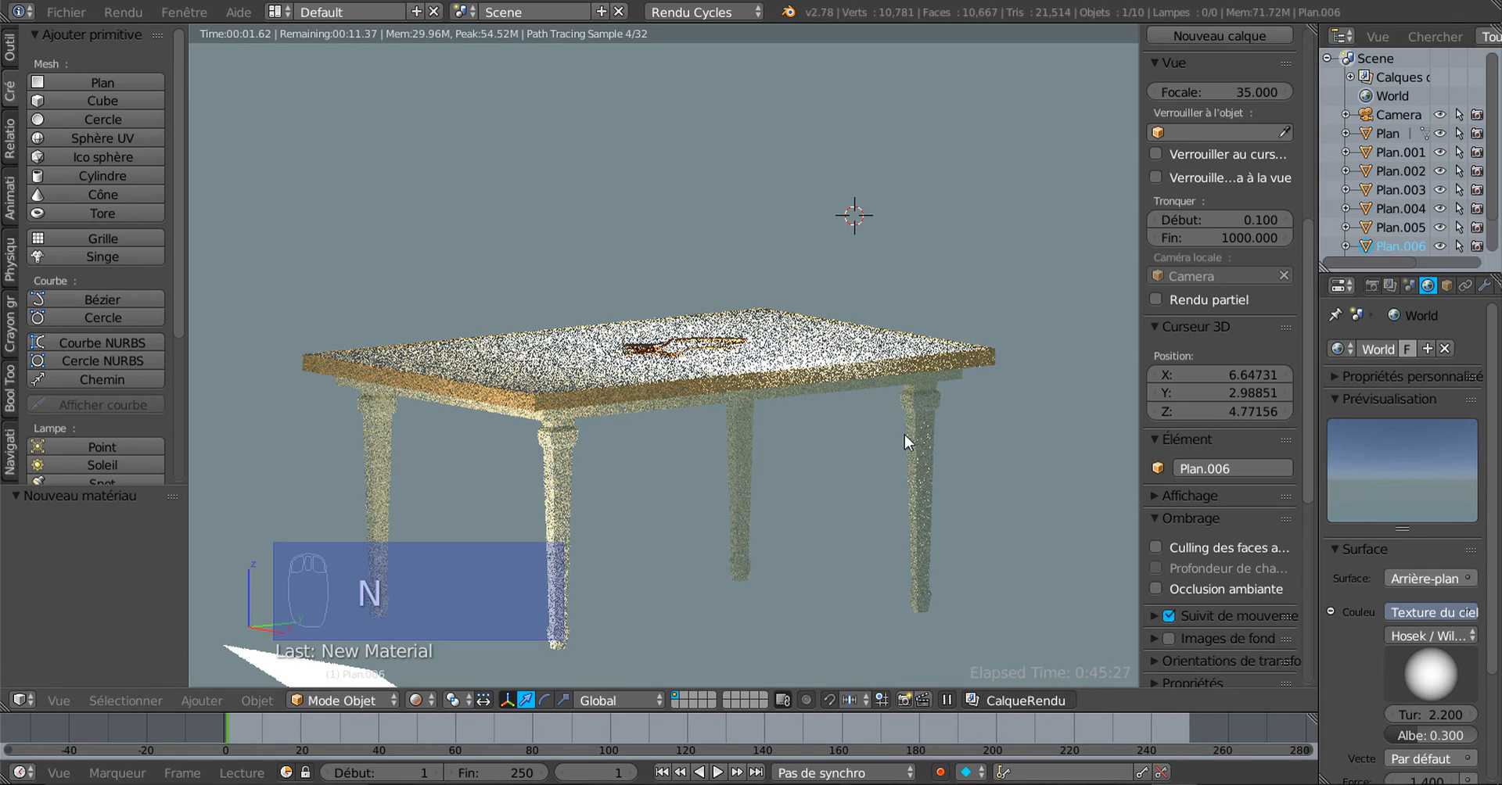
pyautogui.scroll(1, 819, 414)
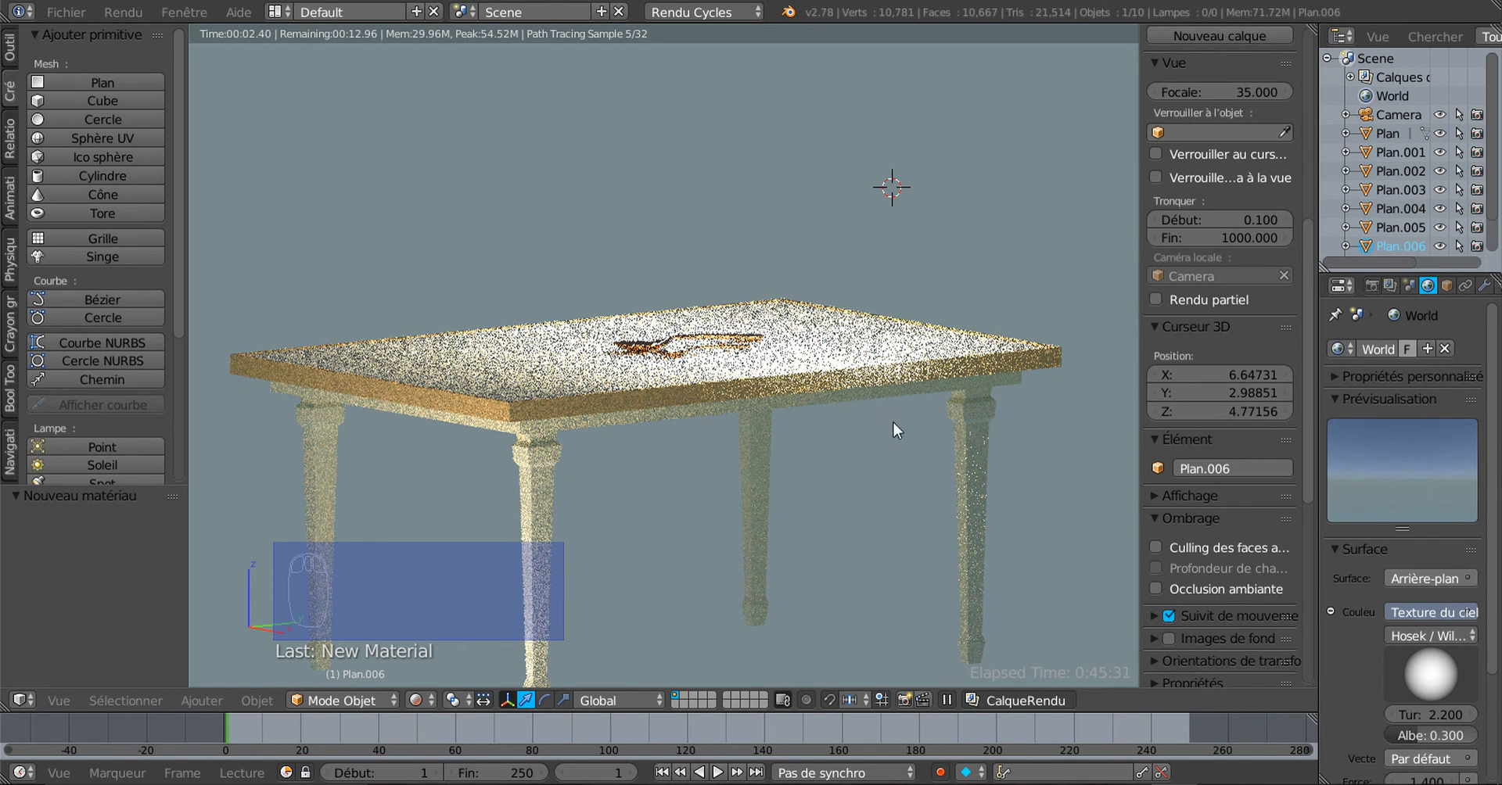
pyautogui.press('Tab')
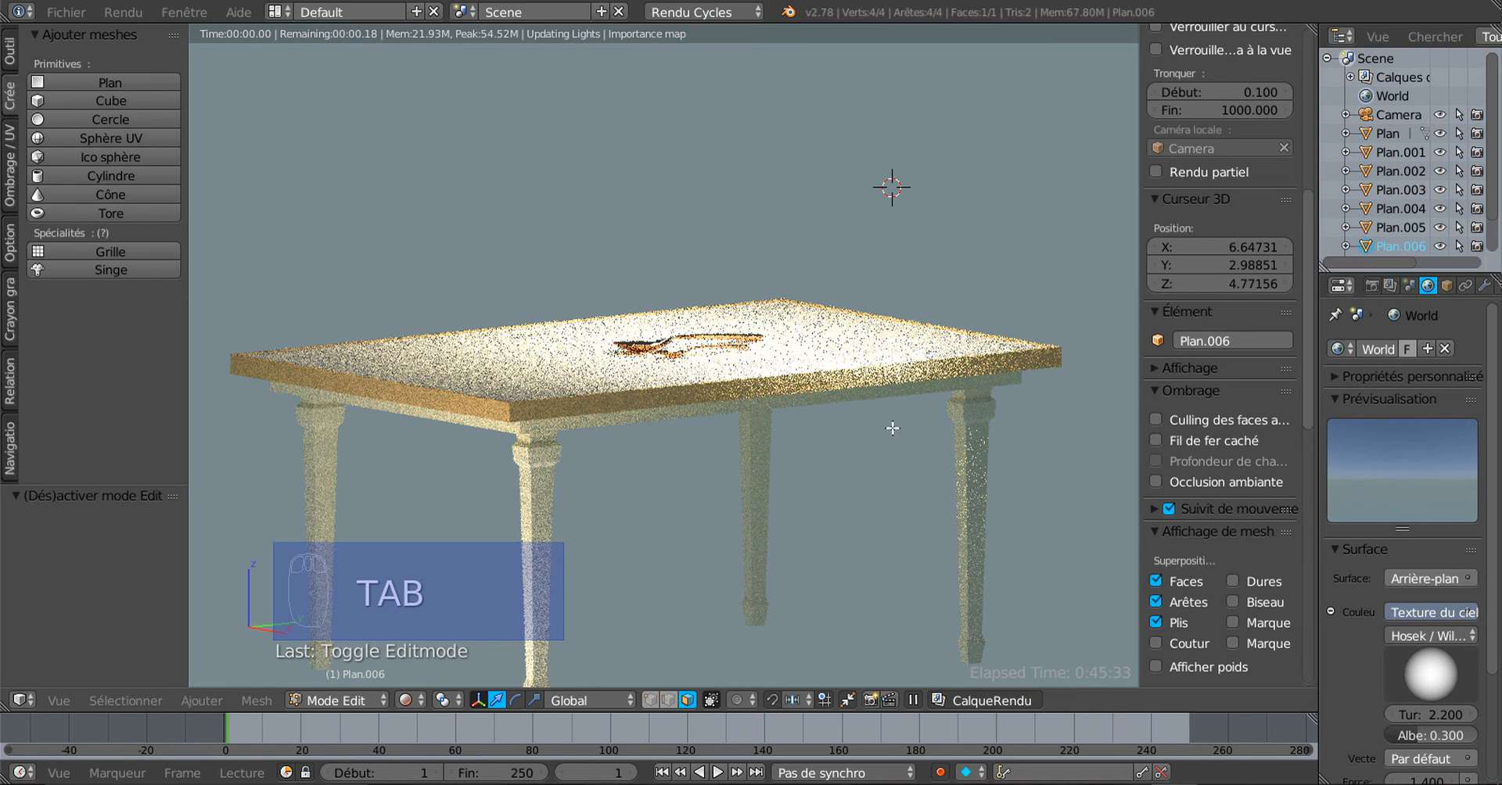
pyautogui.click(405, 700)
pyautogui.click(425, 597)
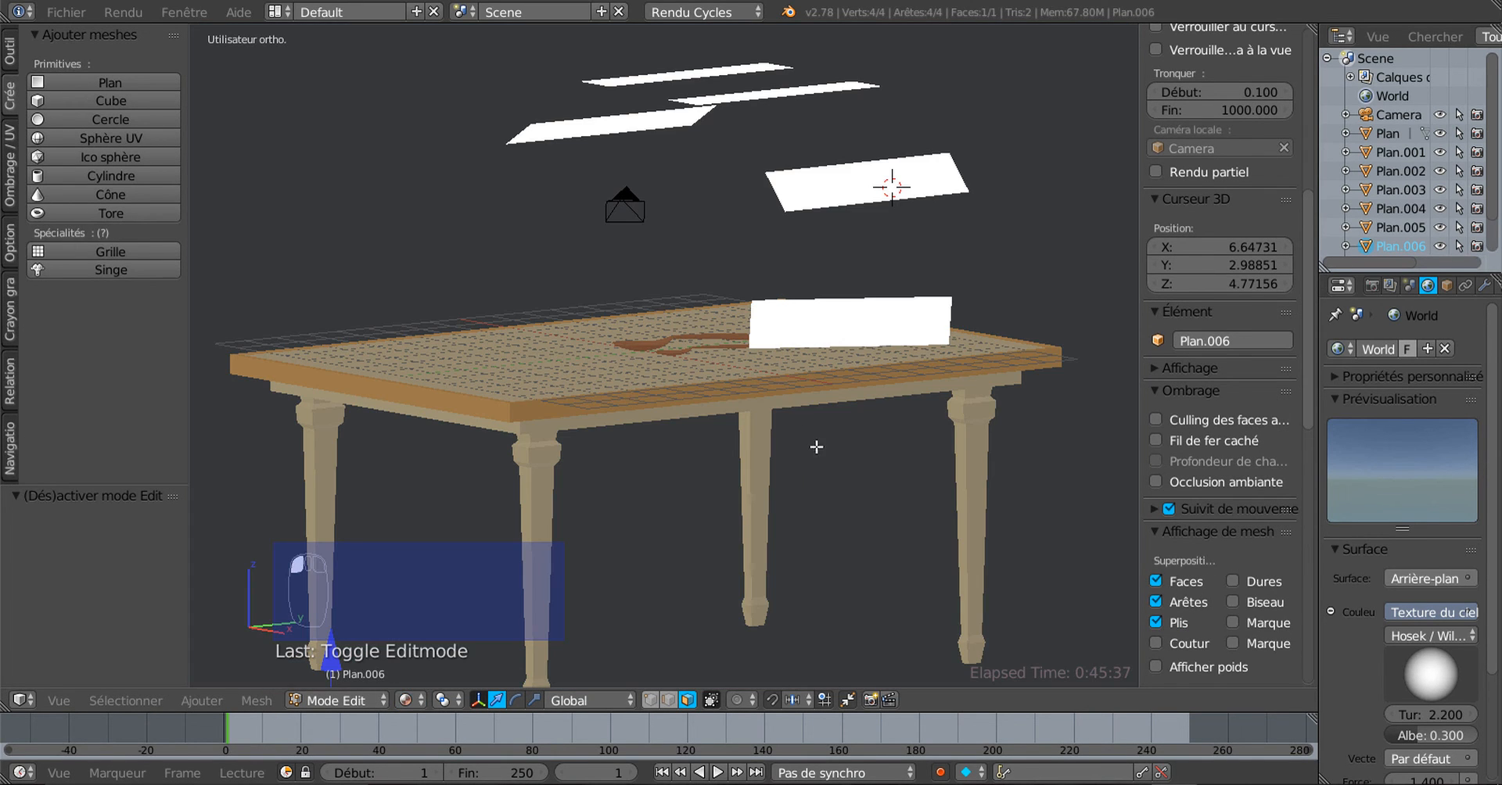
# Return to Object Mode and rename the table object as "table"
pyautogui.press('Tab')
pyautogui.rightClick(781, 392)
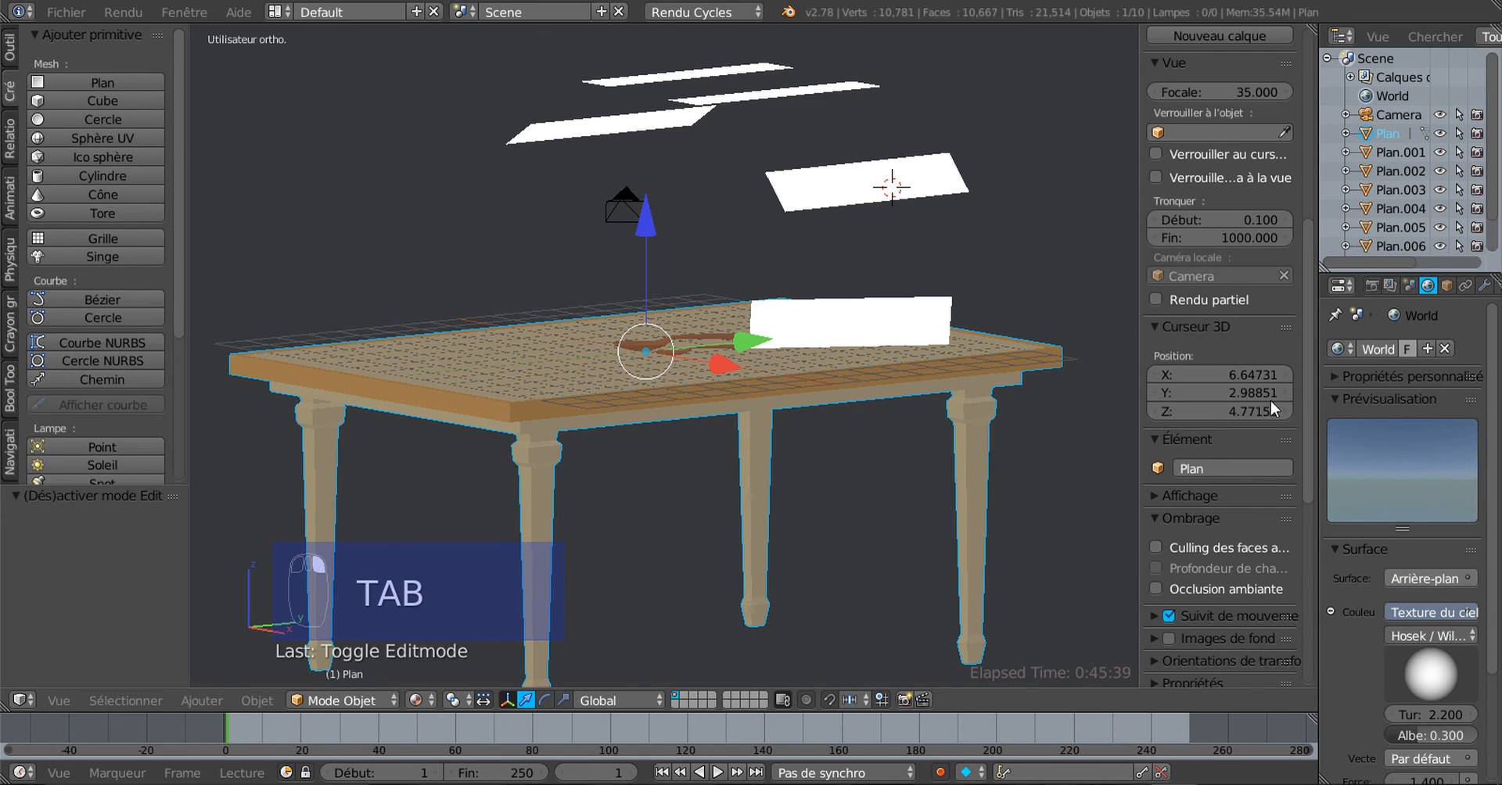
pyautogui.scroll(-1, 1209, 438)
pyautogui.click(1222, 429)
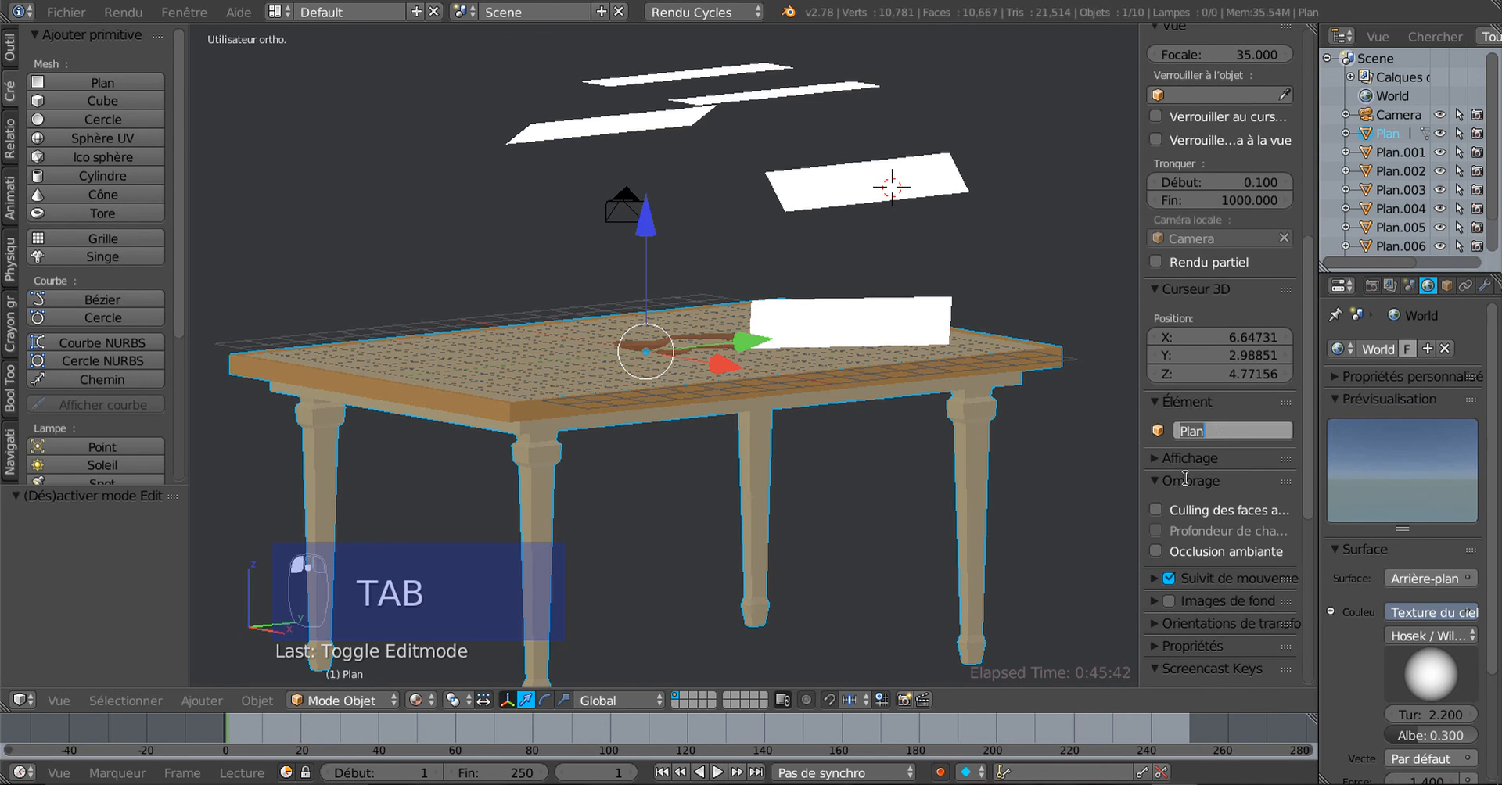
pyautogui.write('TABLE')
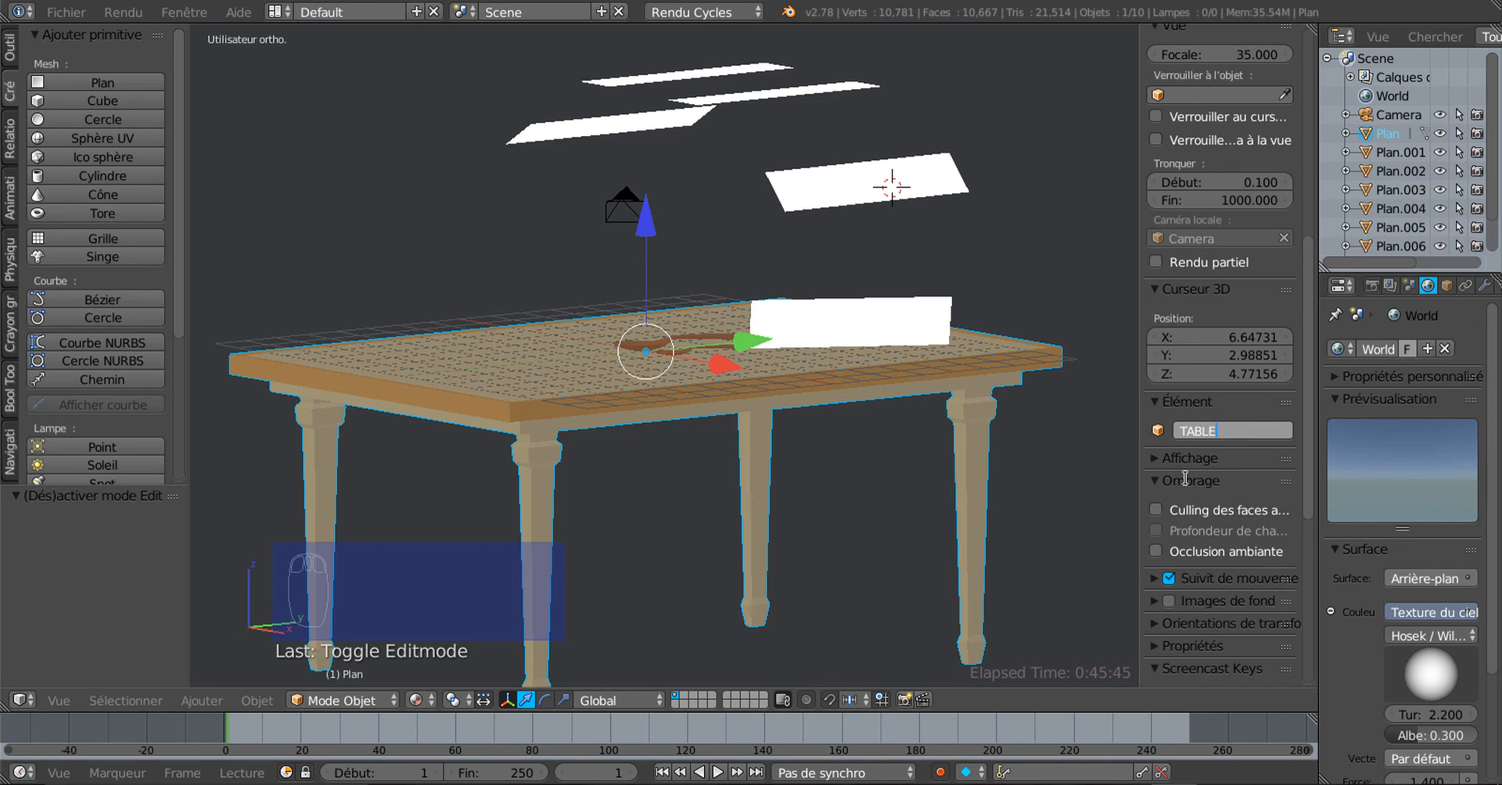
pyautogui.press('BackSpace')
pyautogui.press('BackSpace')
pyautogui.press('BackSpace')
pyautogui.press('BackSpace')
pyautogui.press('Return')
# Rename the smaller spoon on the tabletop as "cuilliere cafe"
pyautogui.moveTo(729, 433); pyautogui.dragTo(777, 467, button='middle')
pyautogui.rightClick(685, 351)
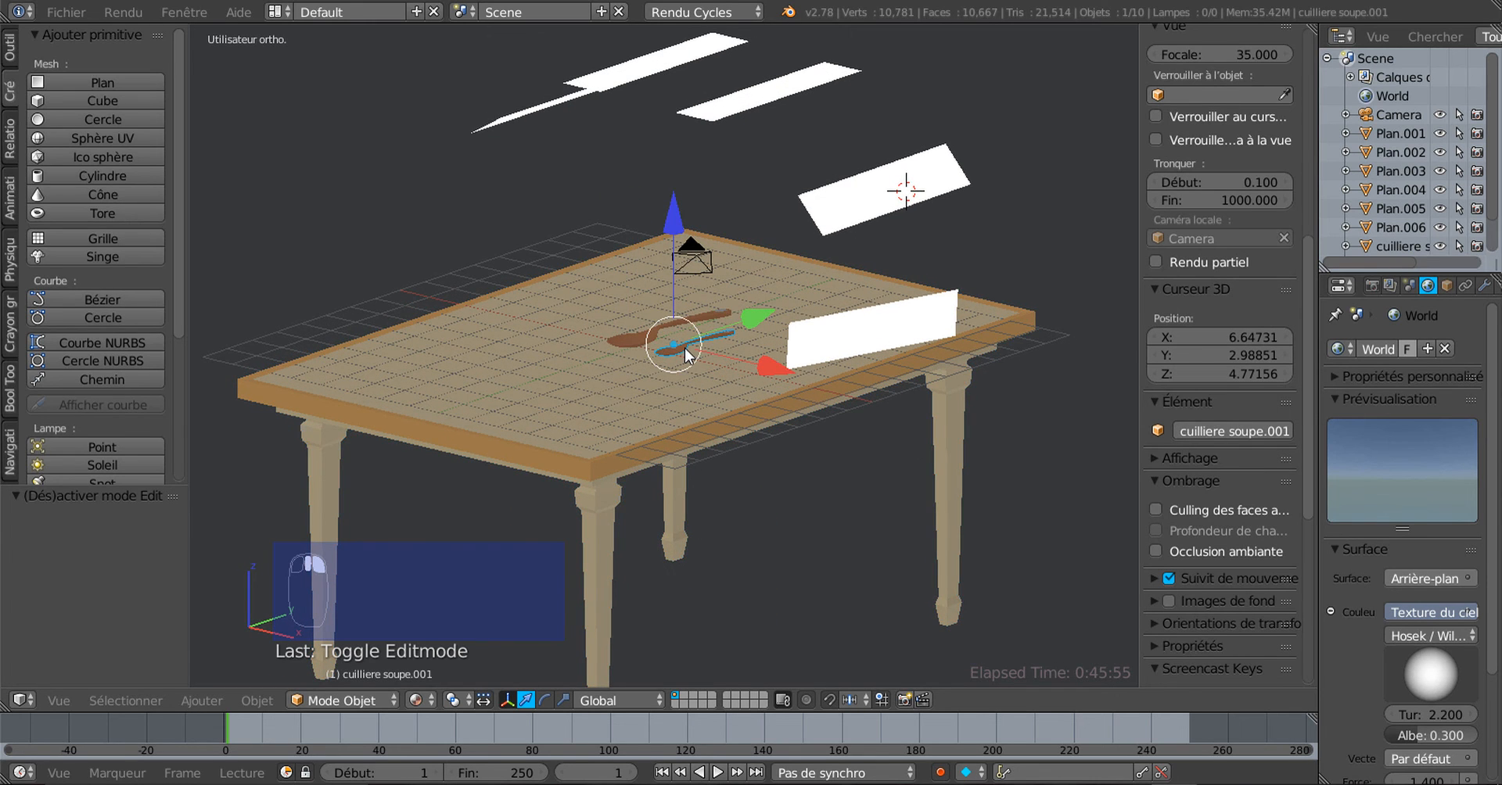
pyautogui.scroll(2, 690, 420)
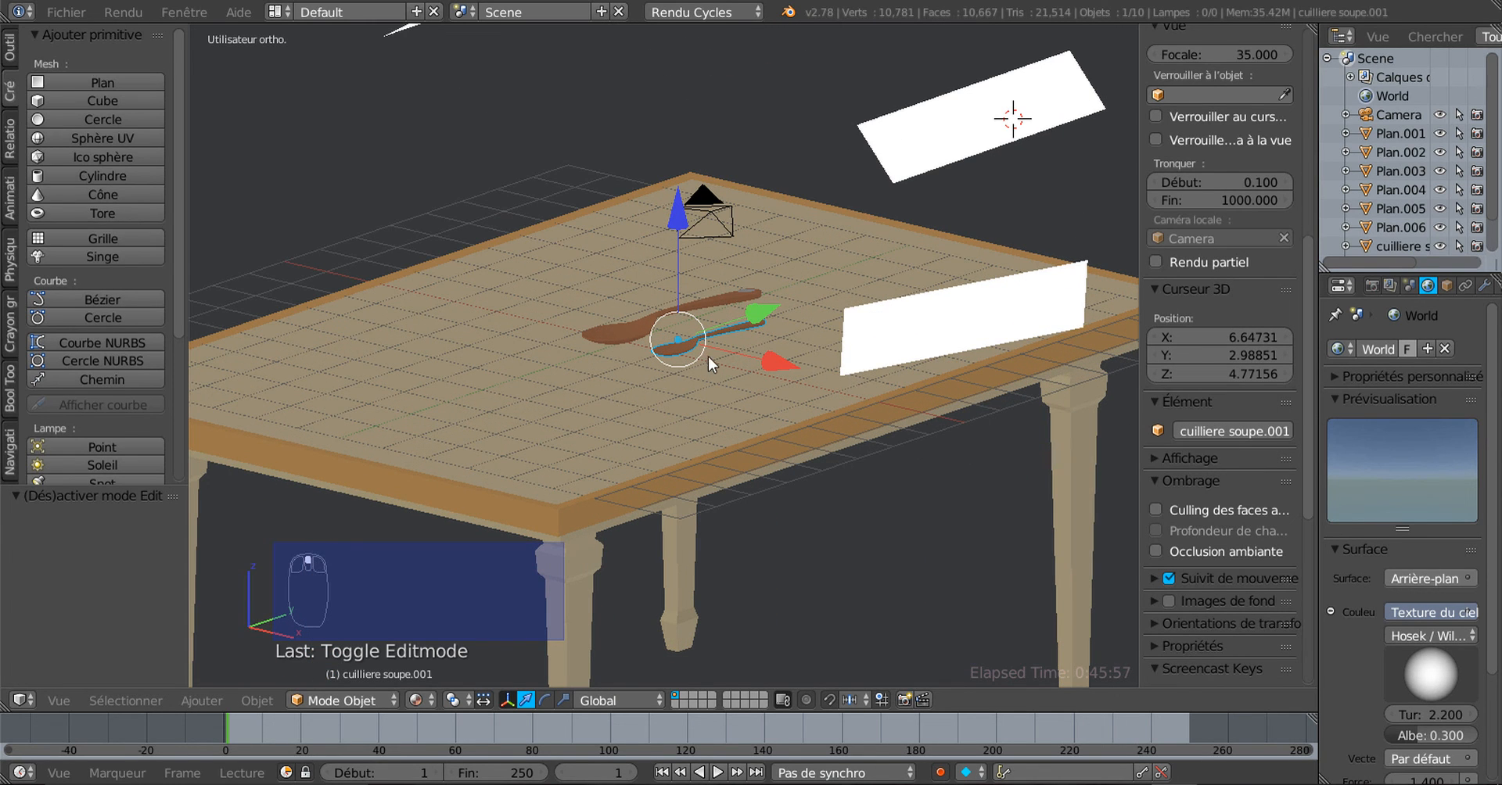
pyautogui.scroll(2, 708, 355)
pyautogui.click(1249, 432)
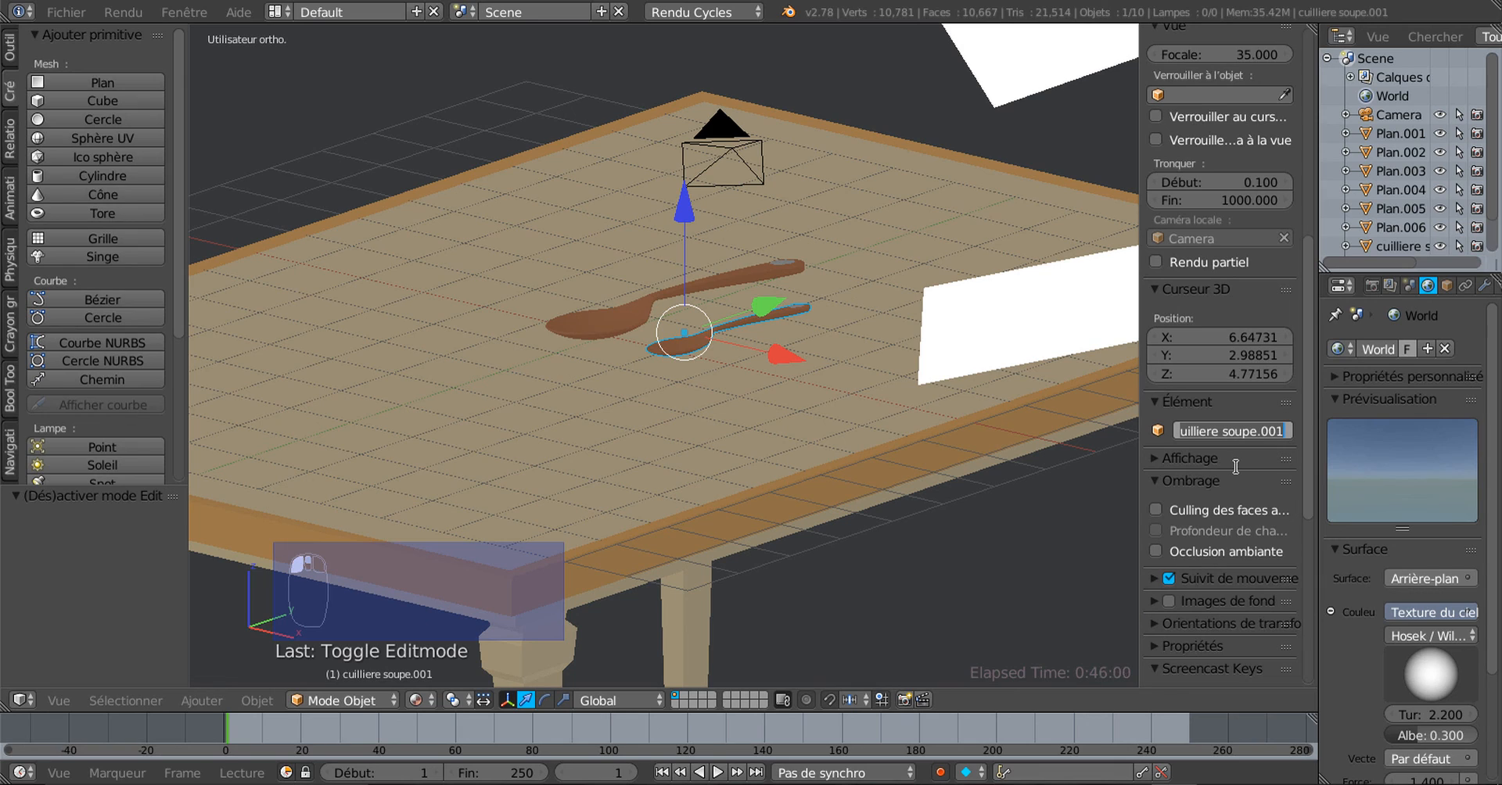
pyautogui.press('End')
pyautogui.press('BackSpace')
pyautogui.press('BackSpace')
pyautogui.press('BackSpace')
pyautogui.press('BackSpace')
pyautogui.press('BackSpace')
pyautogui.press('BackSpace')
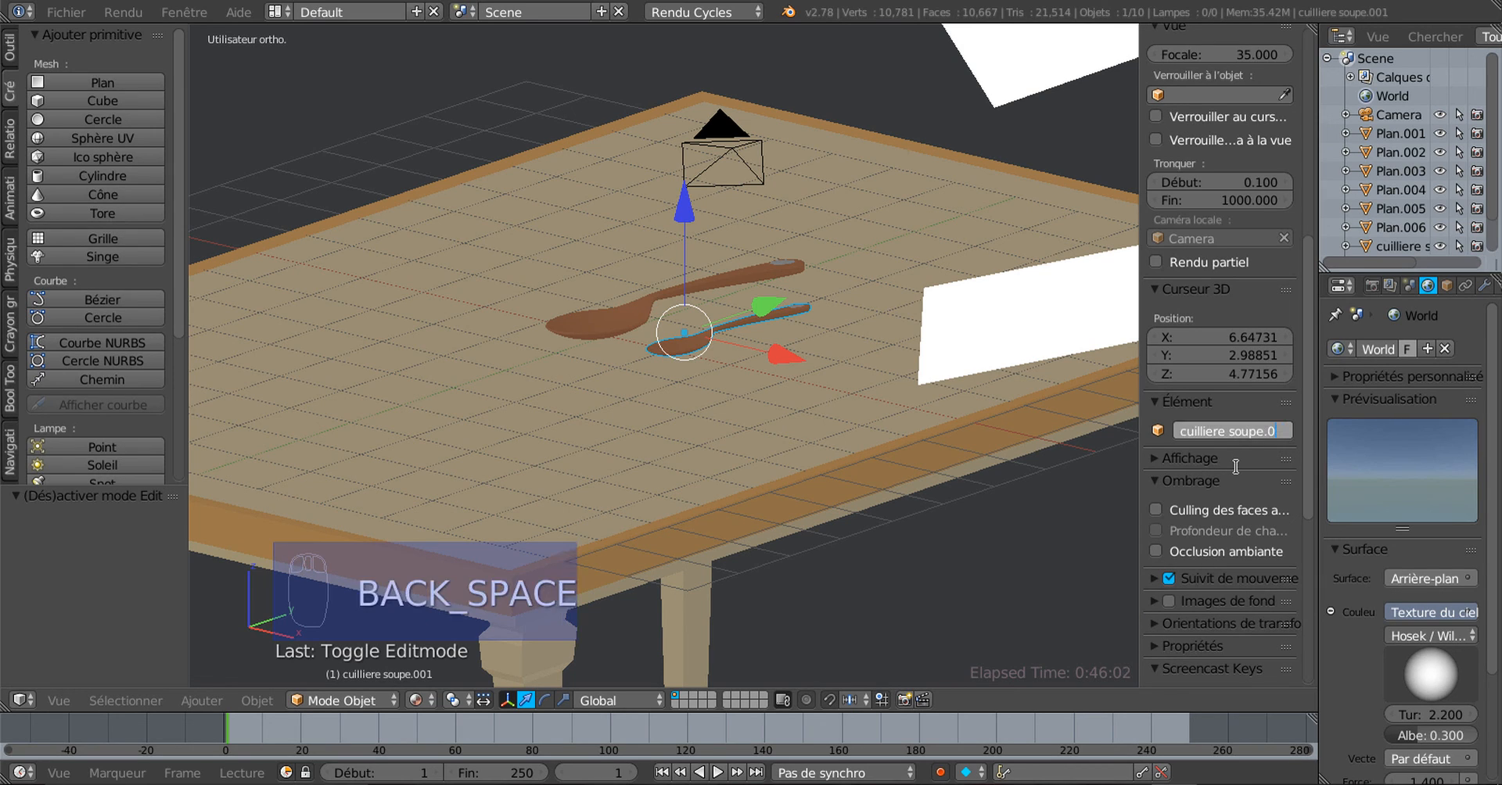
pyautogui.press('BackSpace')
pyautogui.press('BackSpace')
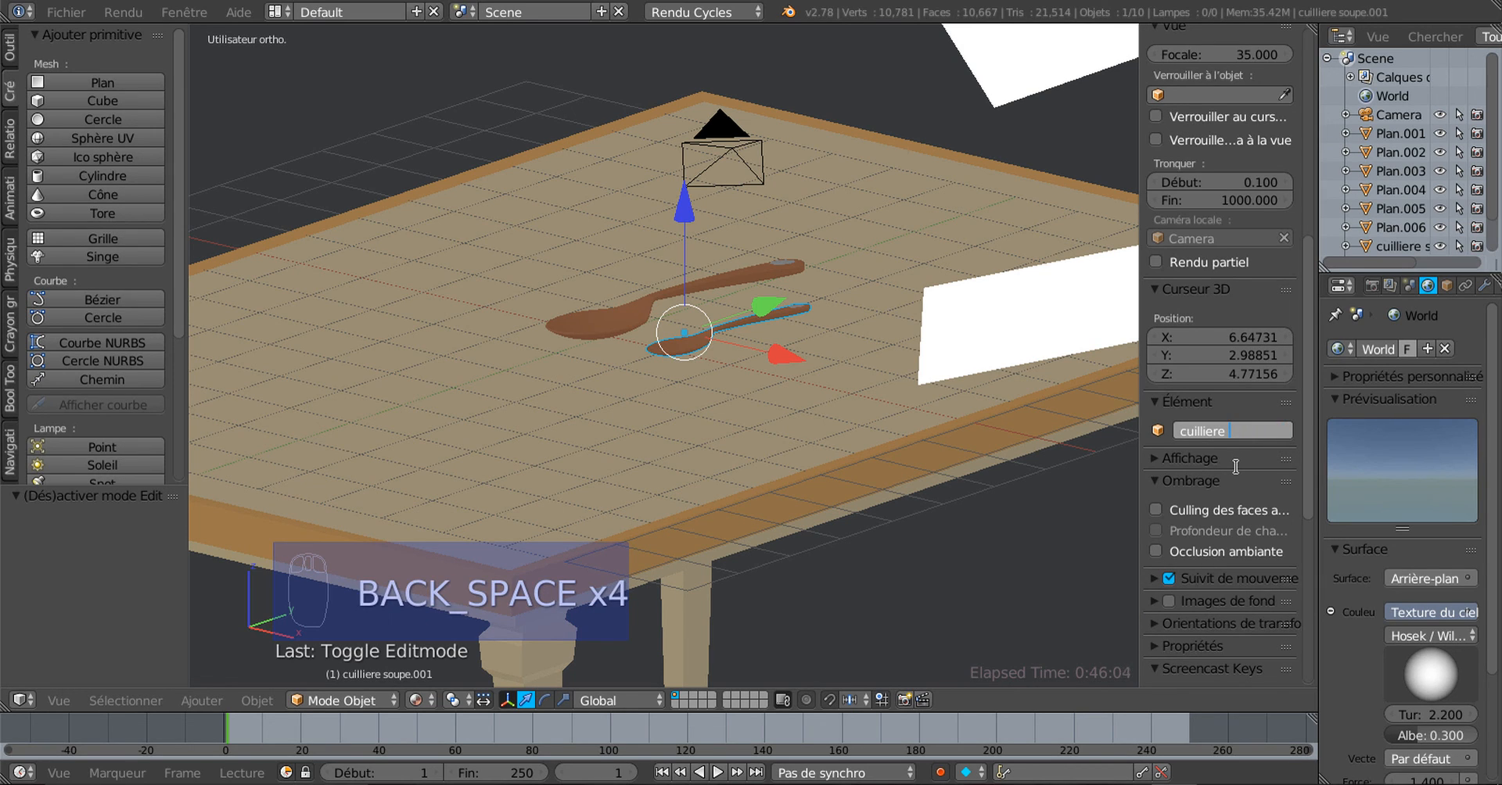
pyautogui.write('cafe')
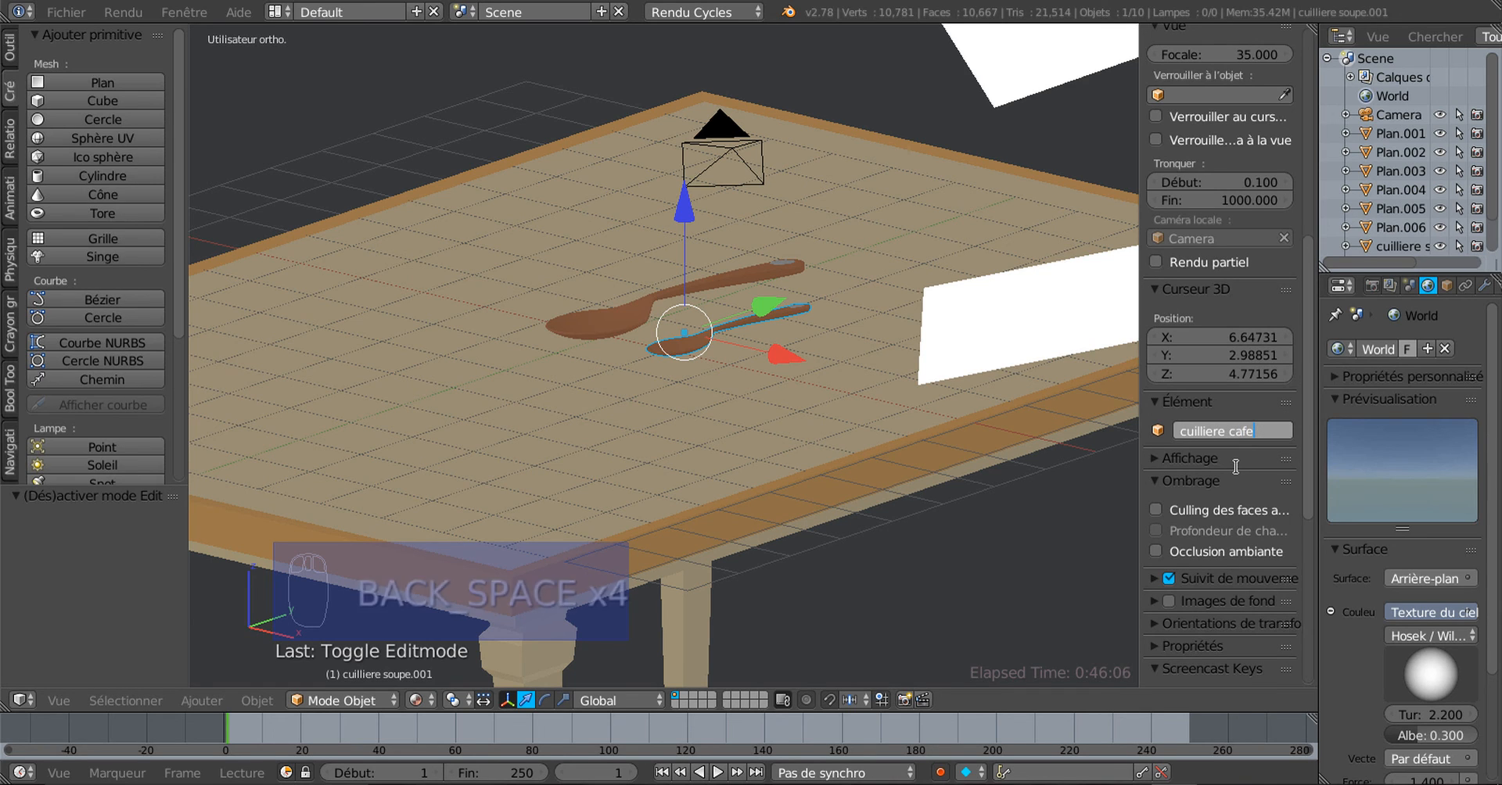
pyautogui.press('Return')
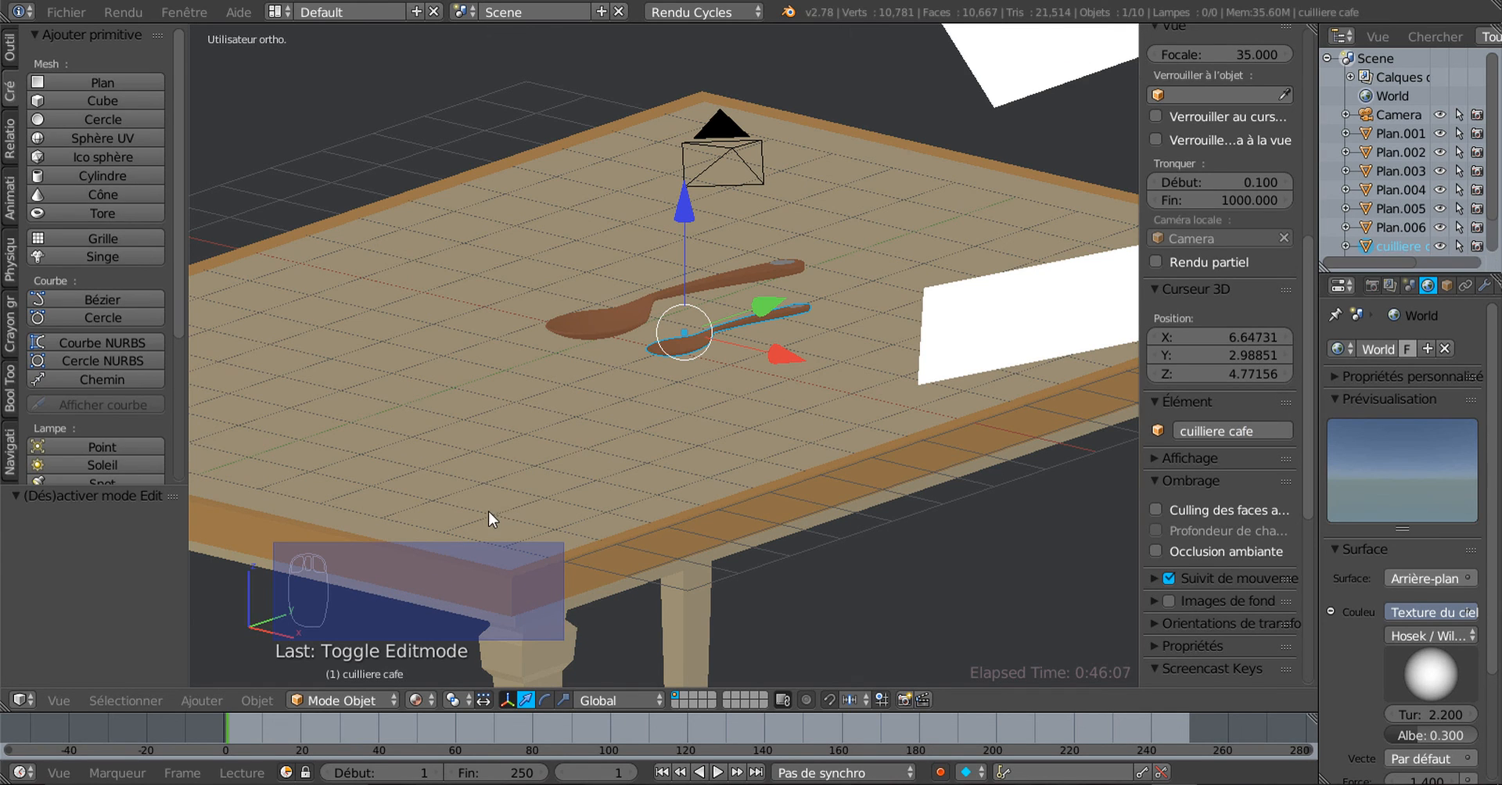
# Select the upright emissive plane beside the spoons and hide the object properties to enlarge the 3D view
pyautogui.moveTo(488, 510); pyautogui.dragTo(665, 448, button='middle')
pyautogui.rightClick(915, 339)
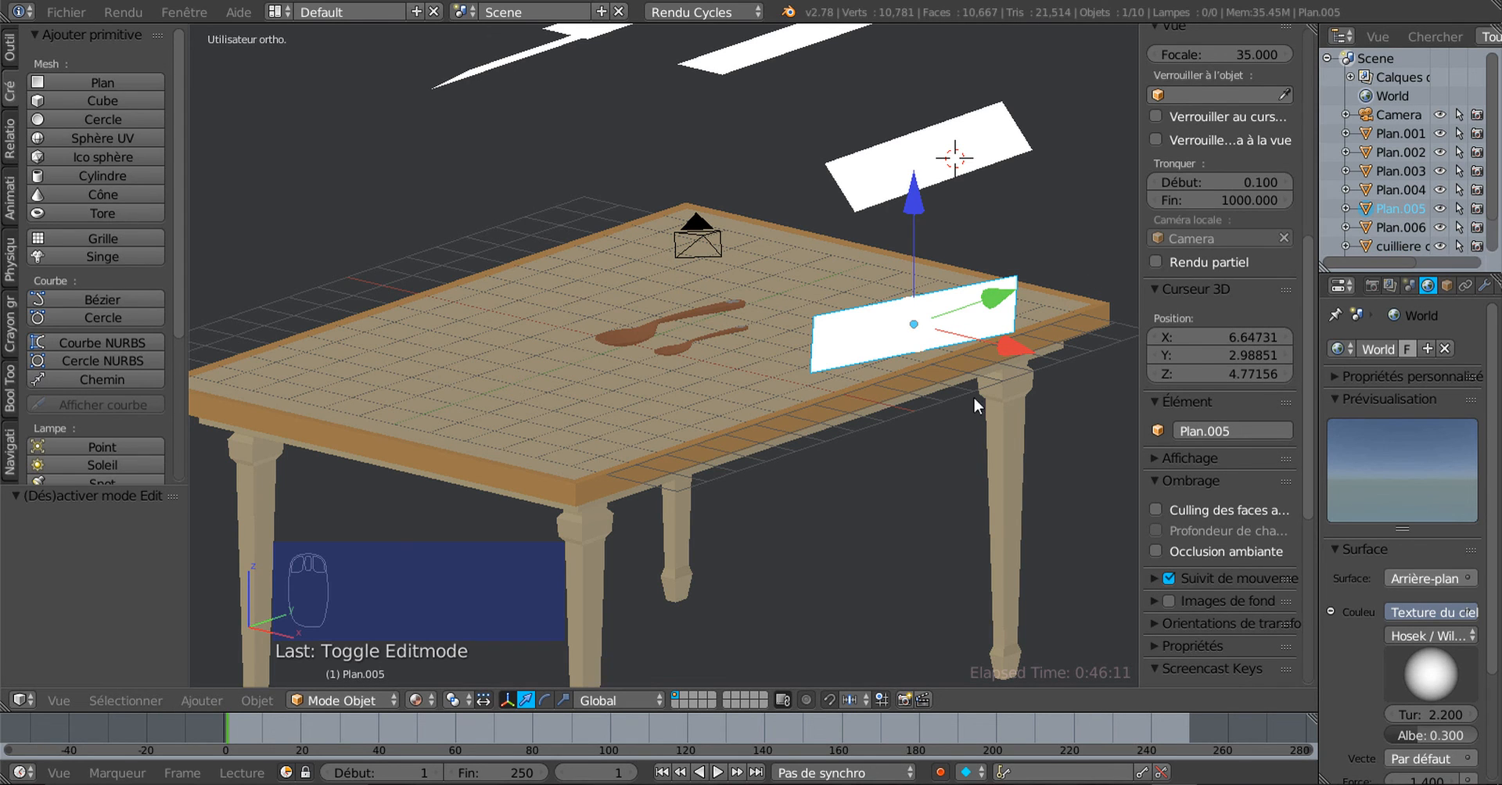
pyautogui.moveTo(904, 300)
pyautogui.mouseDown(button='middle')
pyautogui.moveTo(889, 309)
pyautogui.moveTo(917, 327)
pyautogui.moveTo(884, 313)
pyautogui.mouseUp(button='middle')
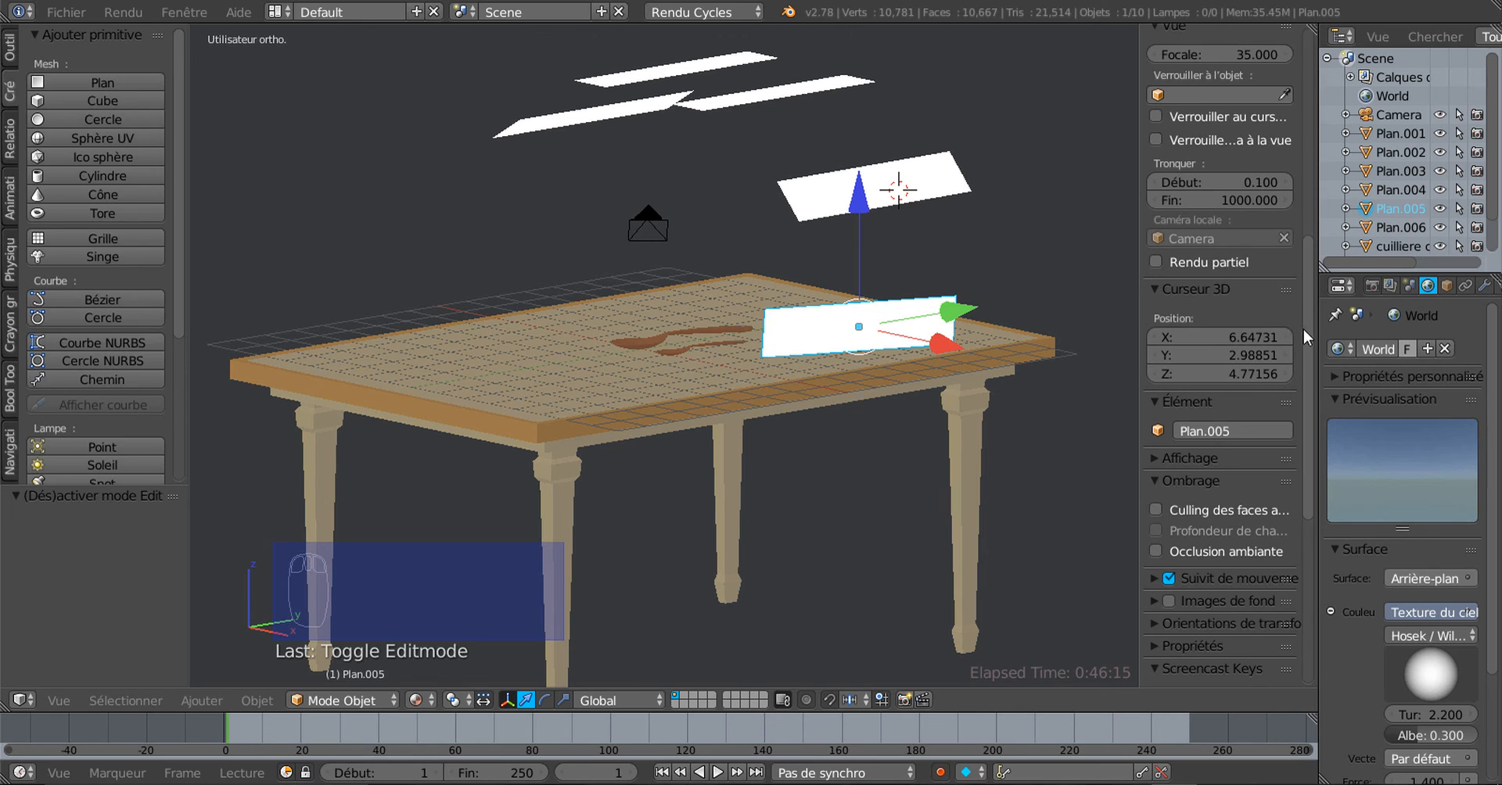
pyautogui.moveTo(1307, 326); pyautogui.dragTo(1308, 362)
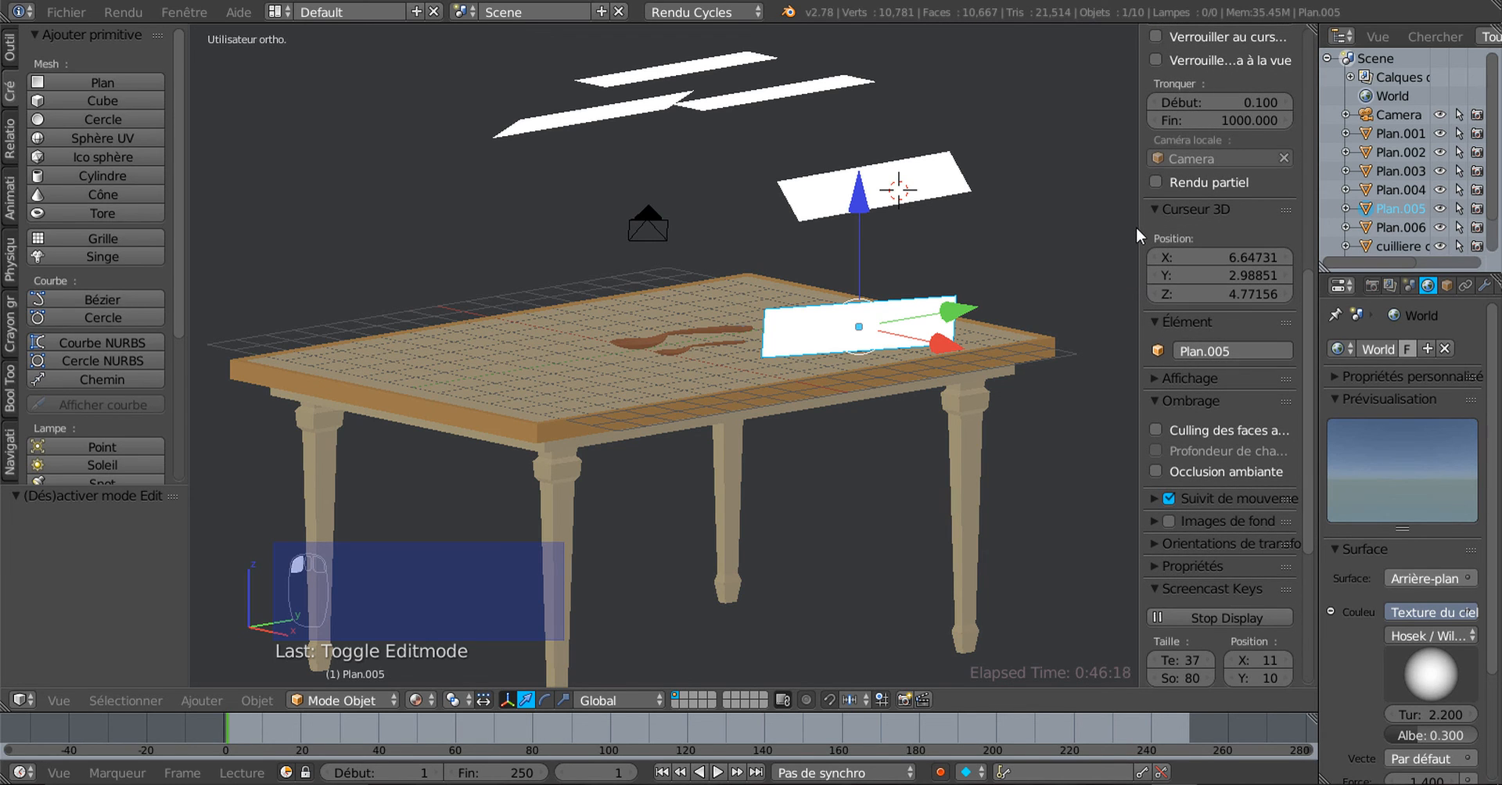
pyautogui.moveTo(1166, 224); pyautogui.dragTo(1176, 336)
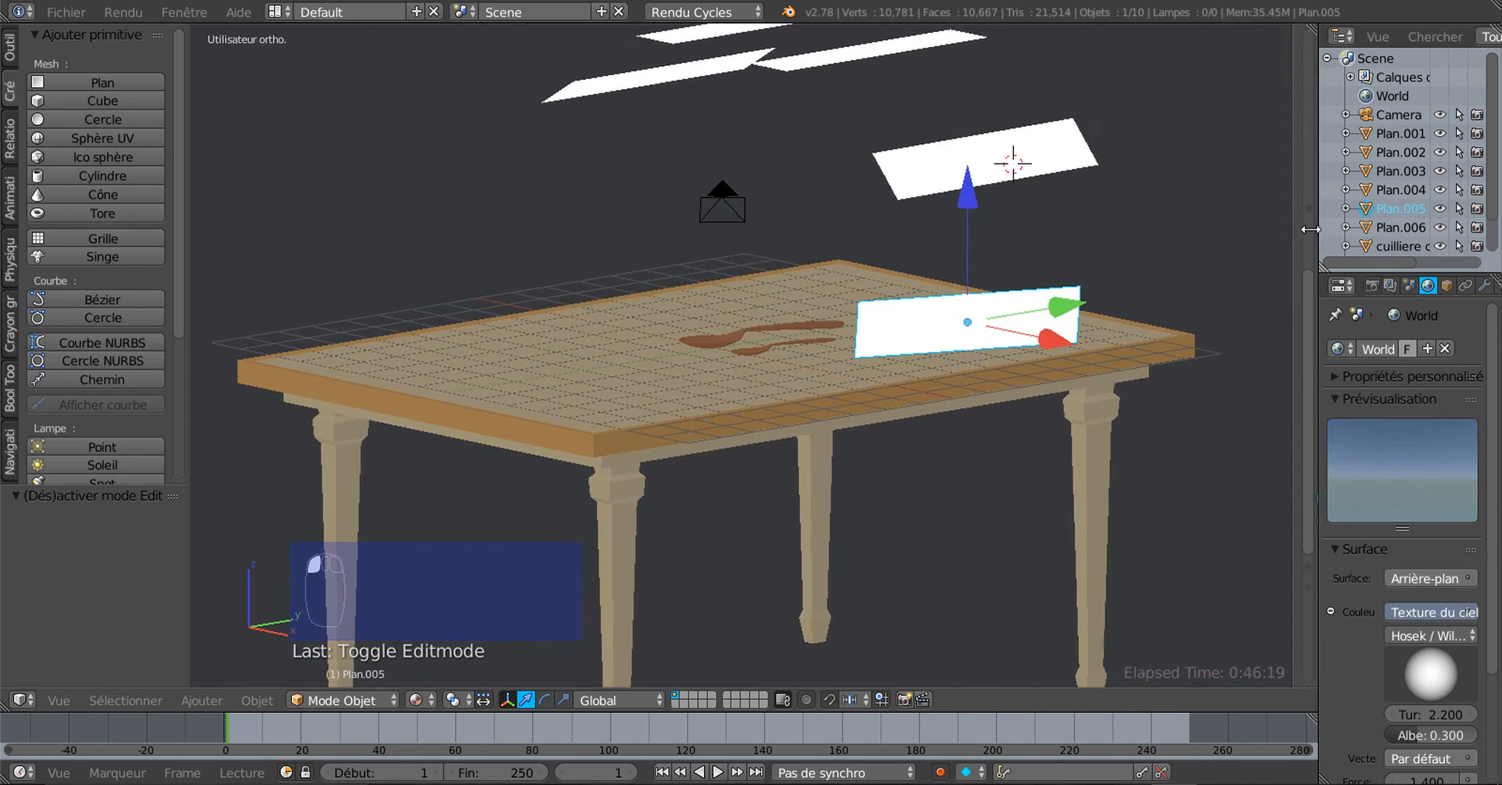
pyautogui.moveTo(1176, 337); pyautogui.dragTo(1120, 469, button='middle')
pyautogui.moveTo(970, 474)
pyautogui.mouseDown(button='middle')
pyautogui.moveTo(936, 471)
pyautogui.moveTo(978, 499)
pyautogui.moveTo(949, 492)
pyautogui.mouseUp(button='middle')
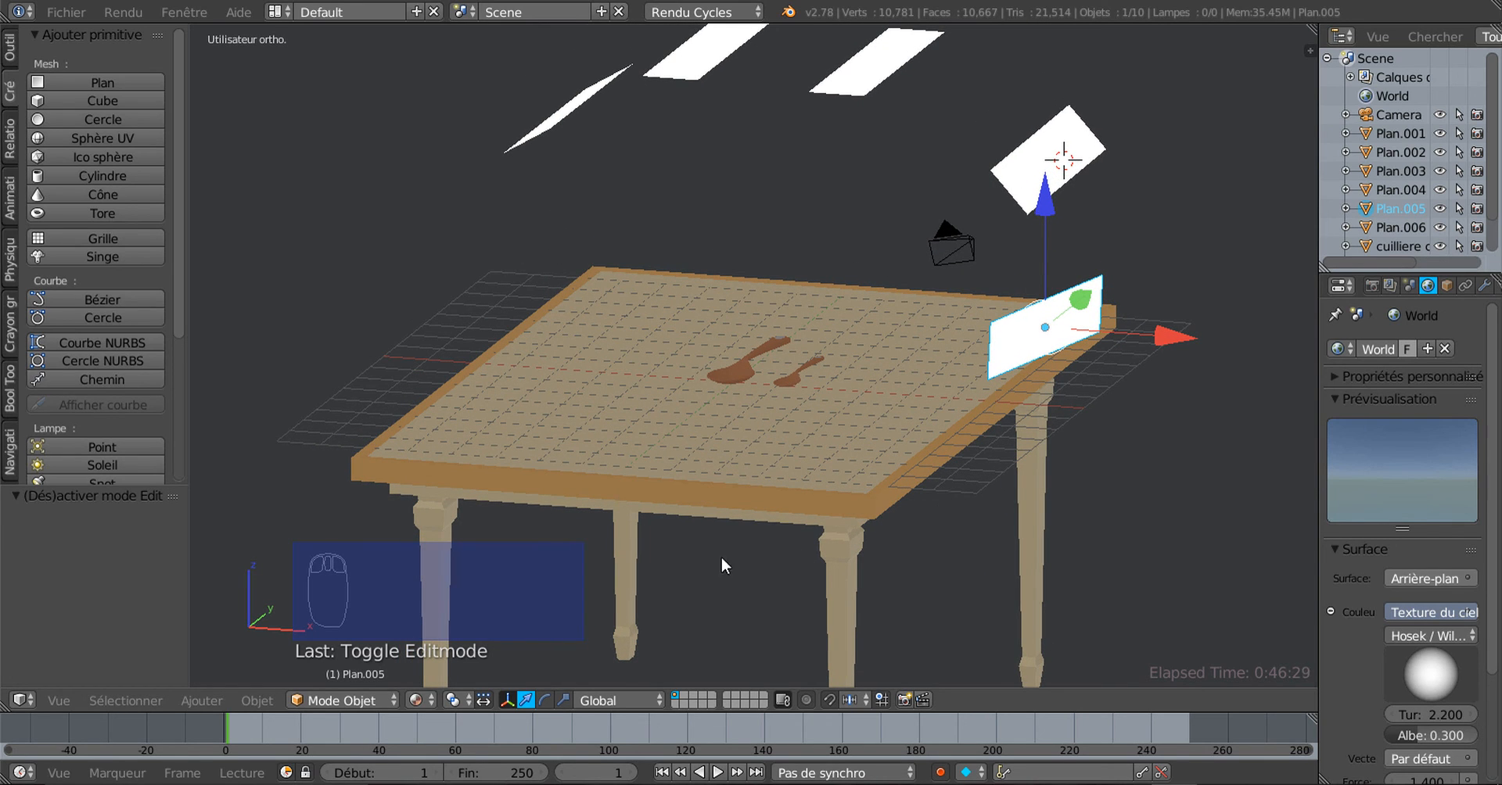
# Show the scene in rendered shading and examine the plane reflections on both spoons from several angles and distances
pyautogui.click(437, 701)
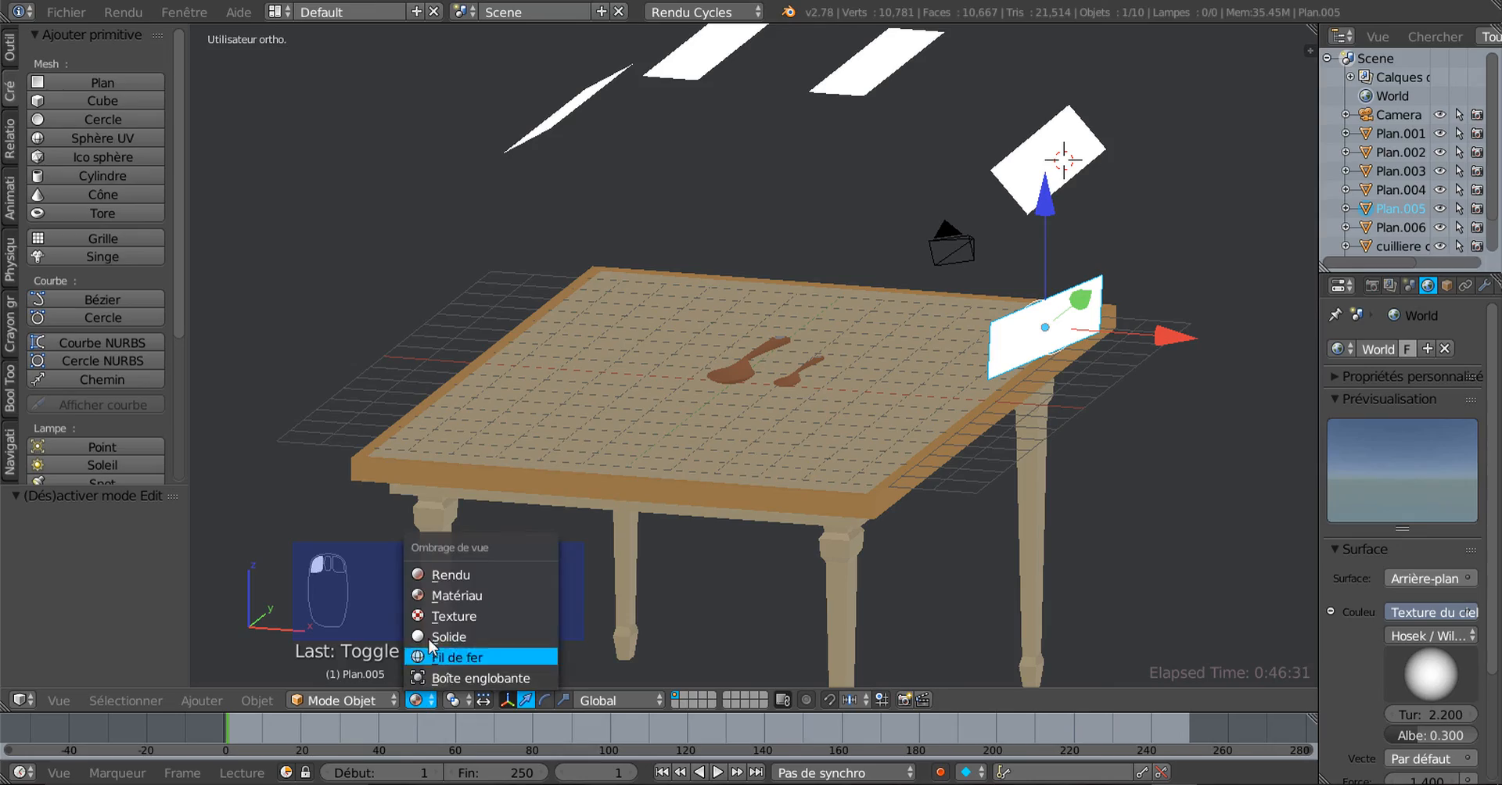
pyautogui.click(442, 575)
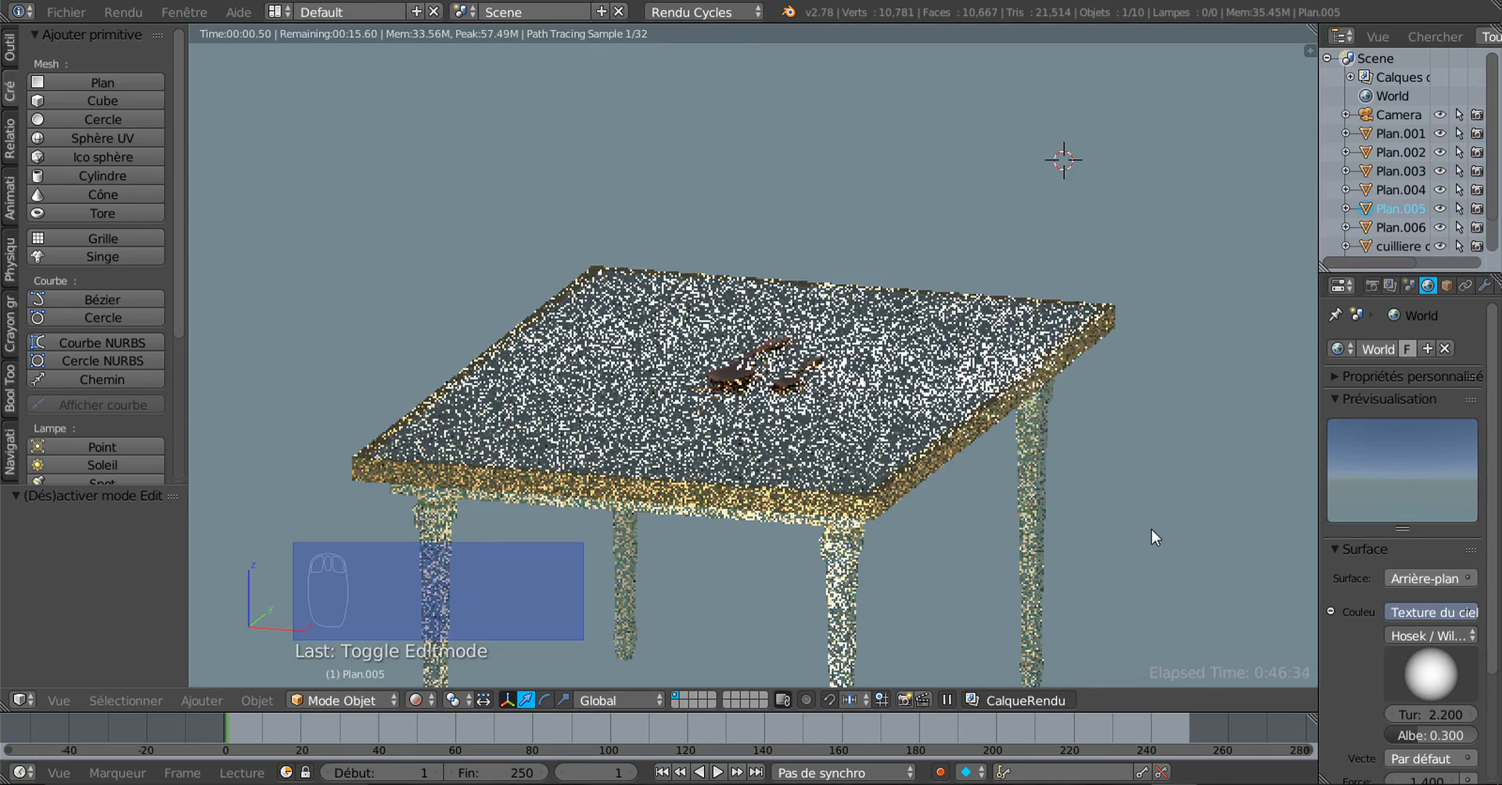
pyautogui.scroll(2, 1152, 532)
pyautogui.scroll(3, 1152, 529)
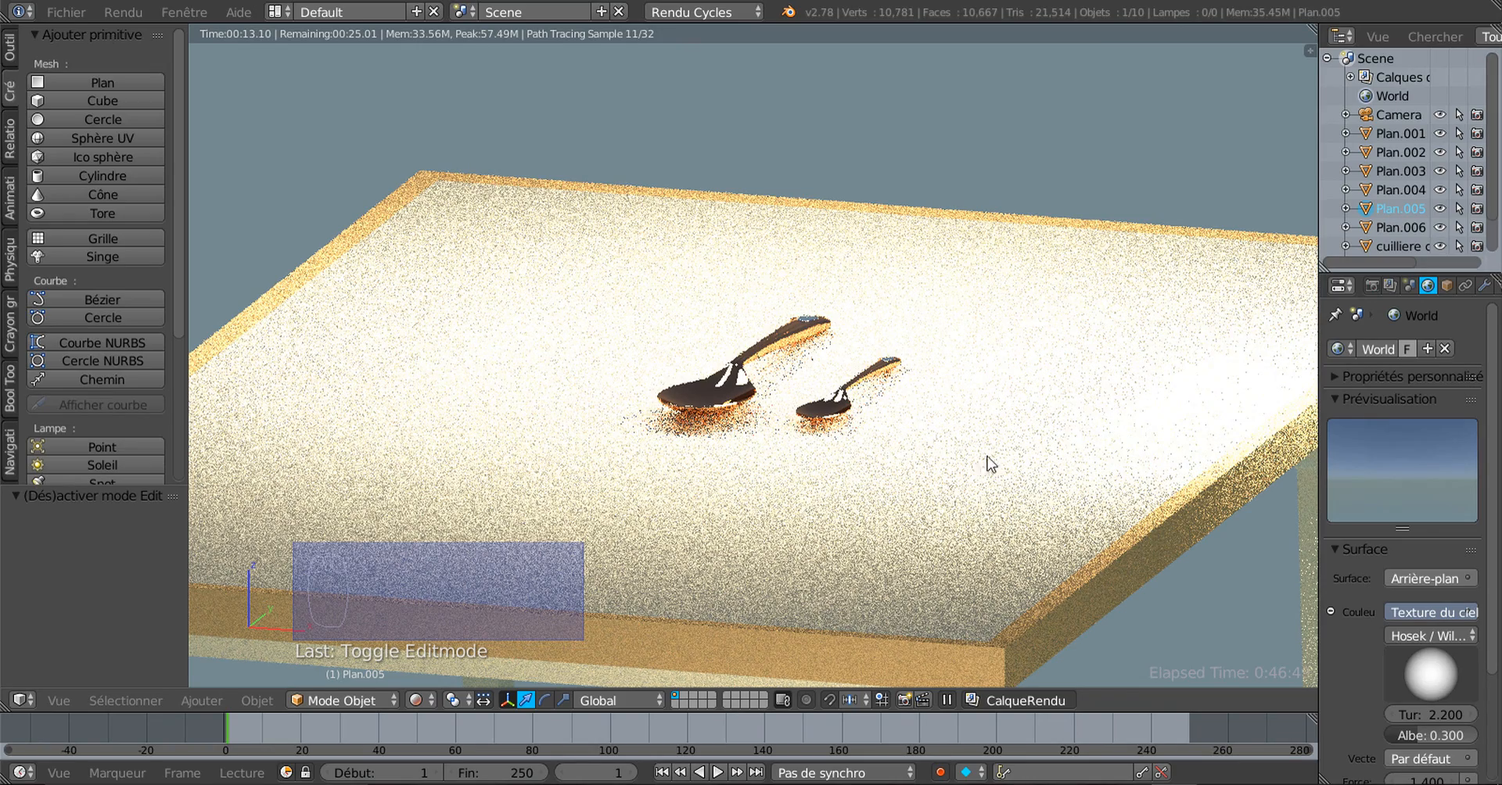
pyautogui.moveTo(989, 463); pyautogui.dragTo(866, 422, button='middle')
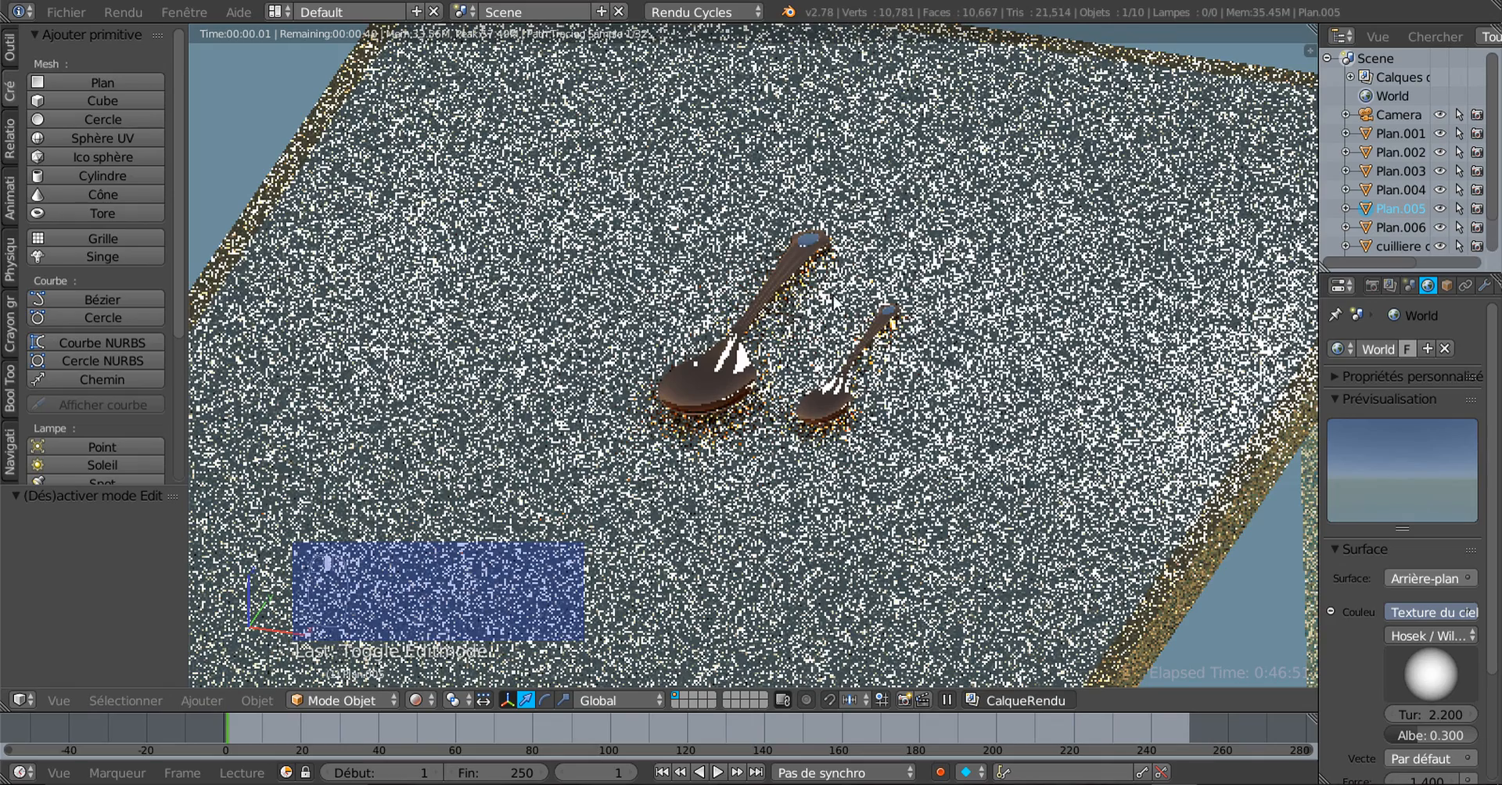
pyautogui.scroll(1, 831, 309)
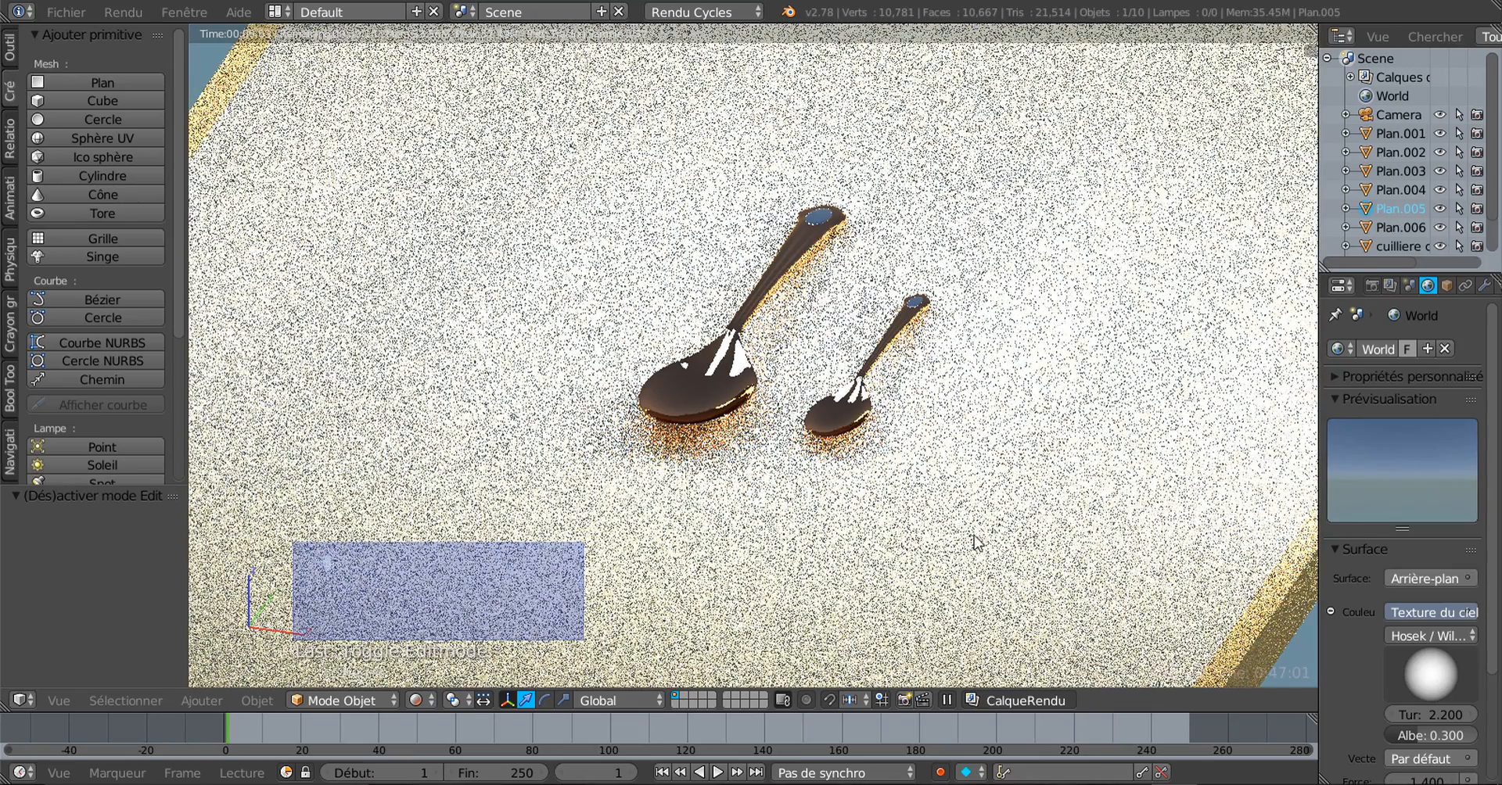
pyautogui.moveTo(976, 542); pyautogui.dragTo(1070, 538, button='middle')
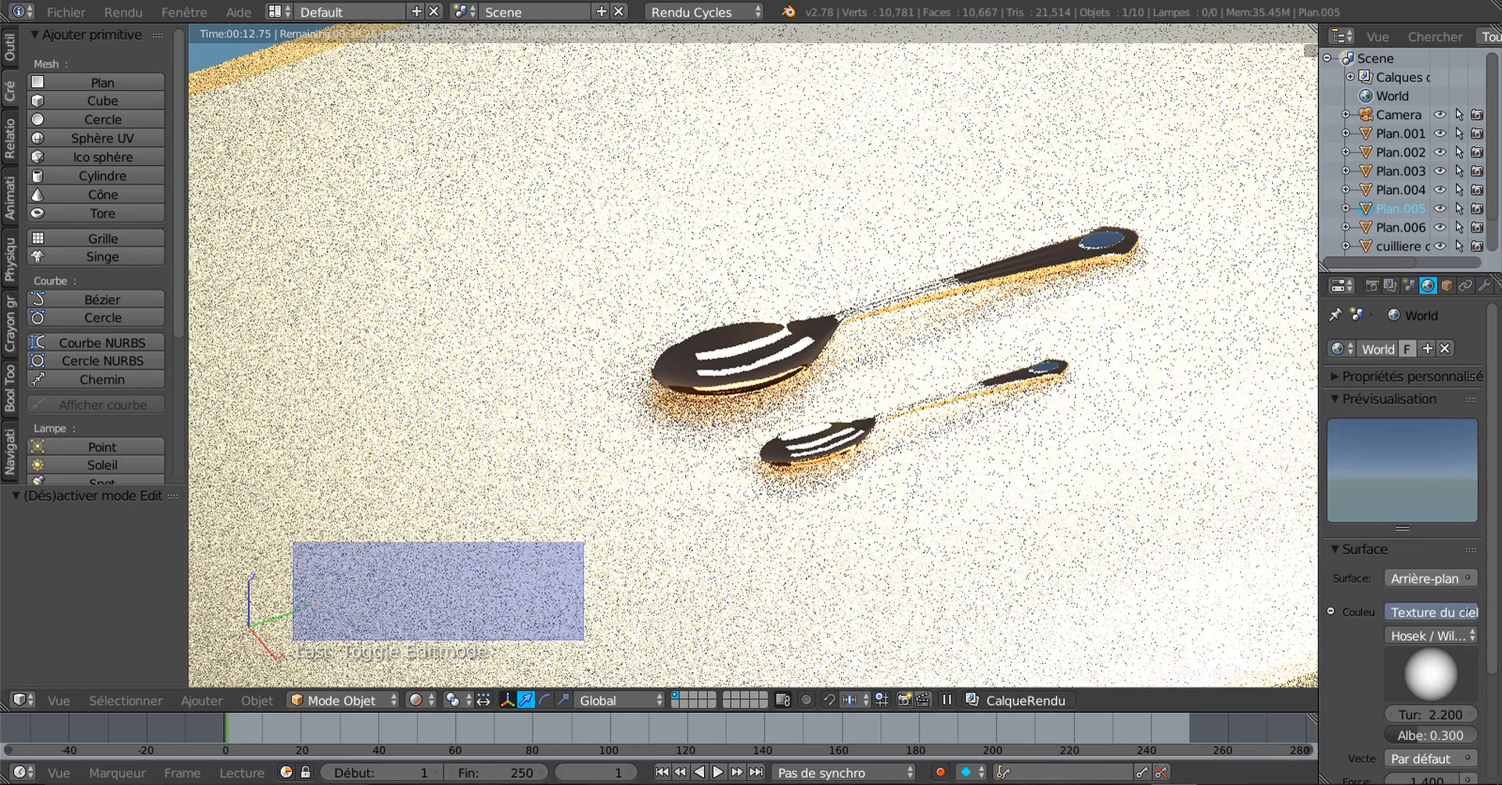
pyautogui.moveTo(1174, 783)
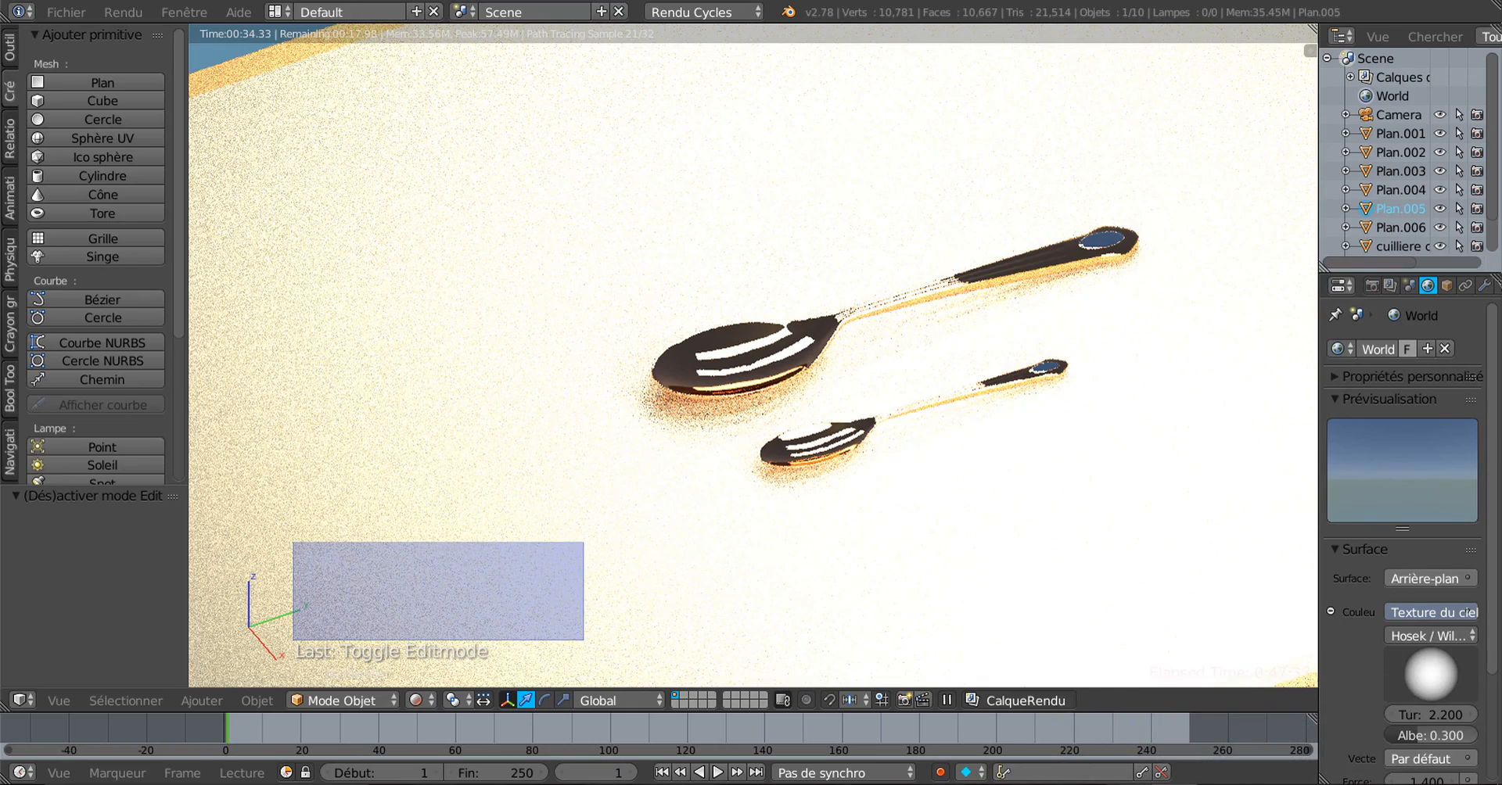
pyautogui.scroll(-2, 822, 369)
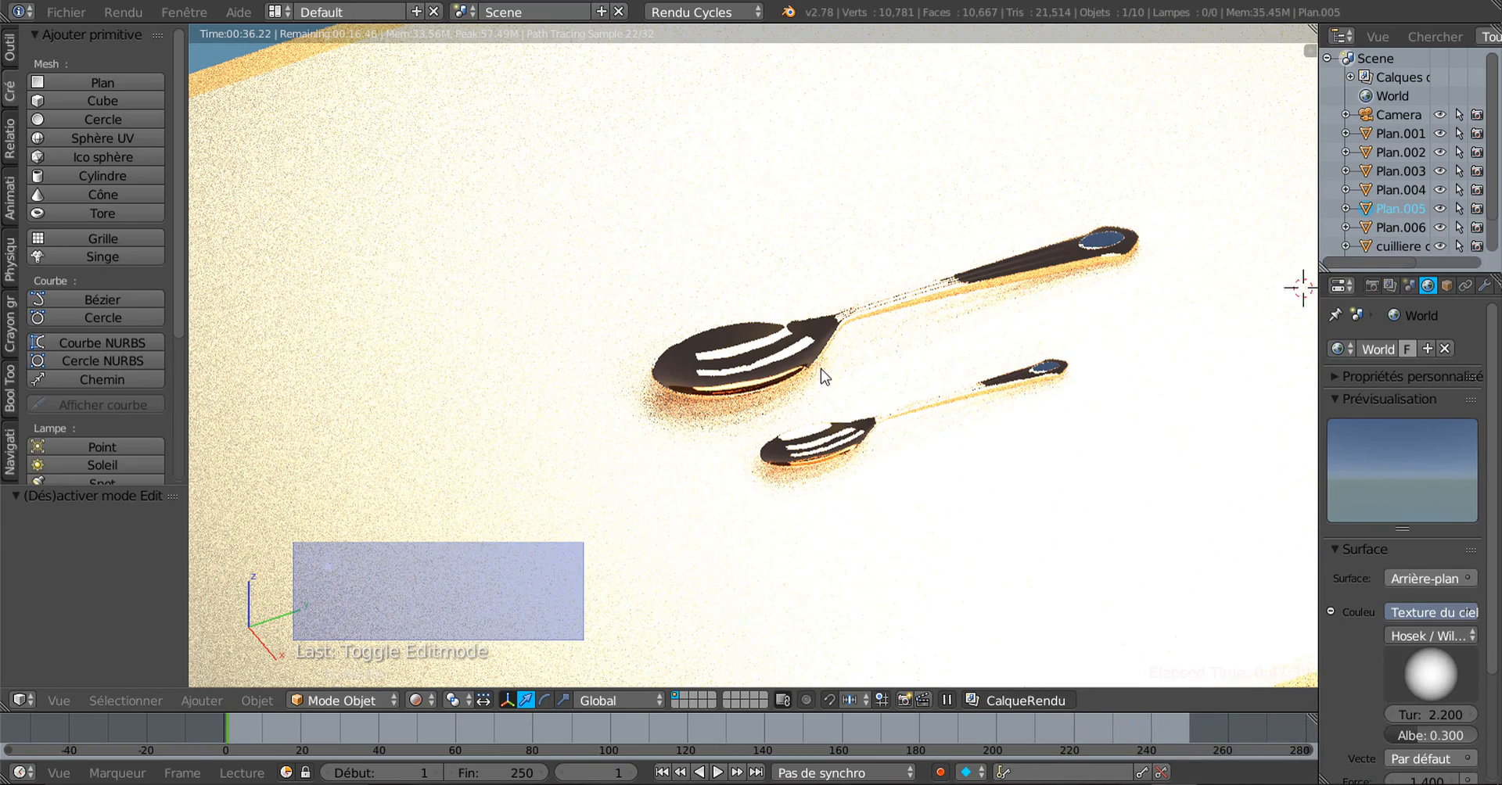
pyautogui.scroll(-2, 828, 428)
pyautogui.scroll(1, 828, 438)
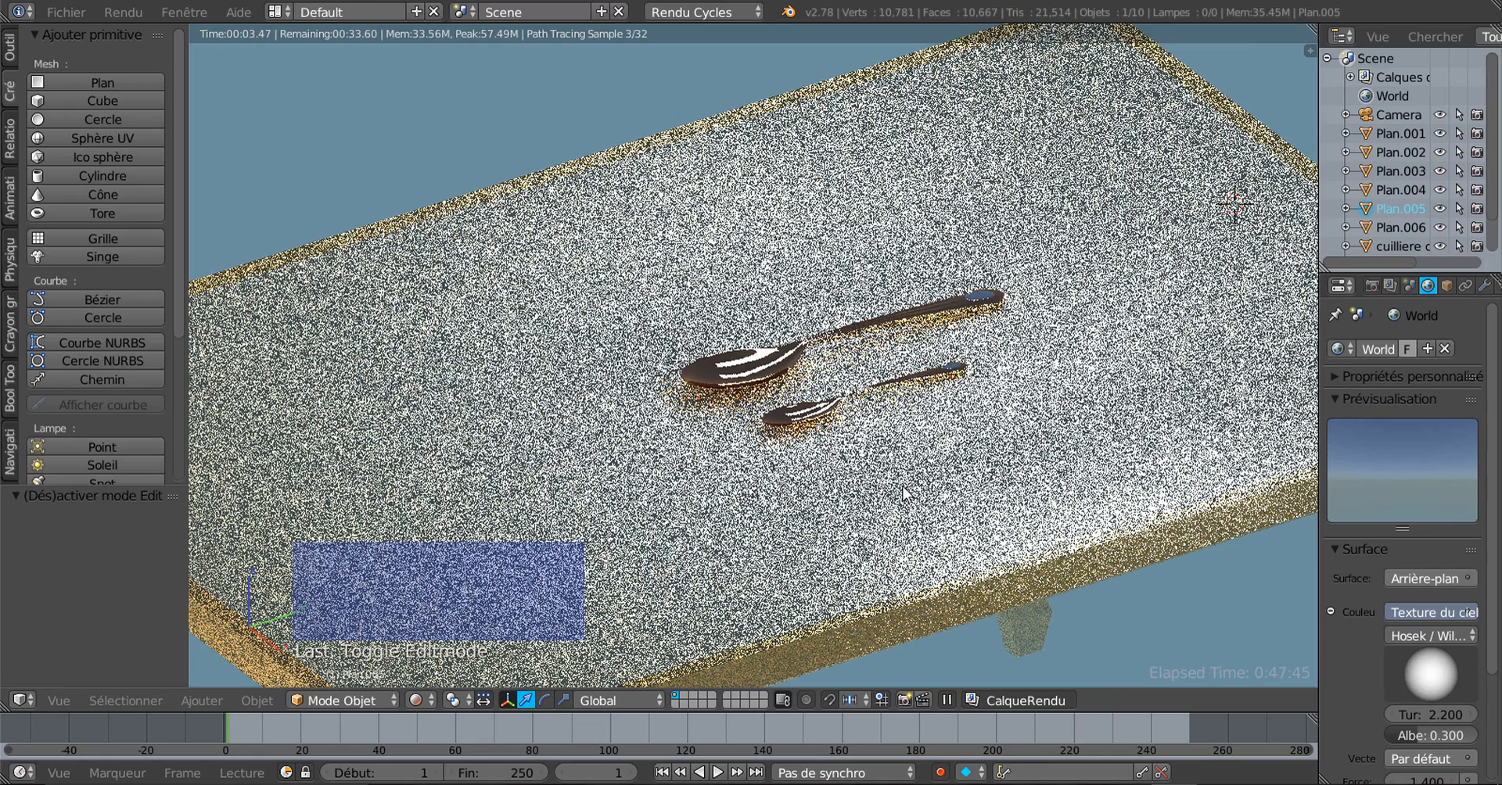
pyautogui.scroll(-3, 1058, 554)
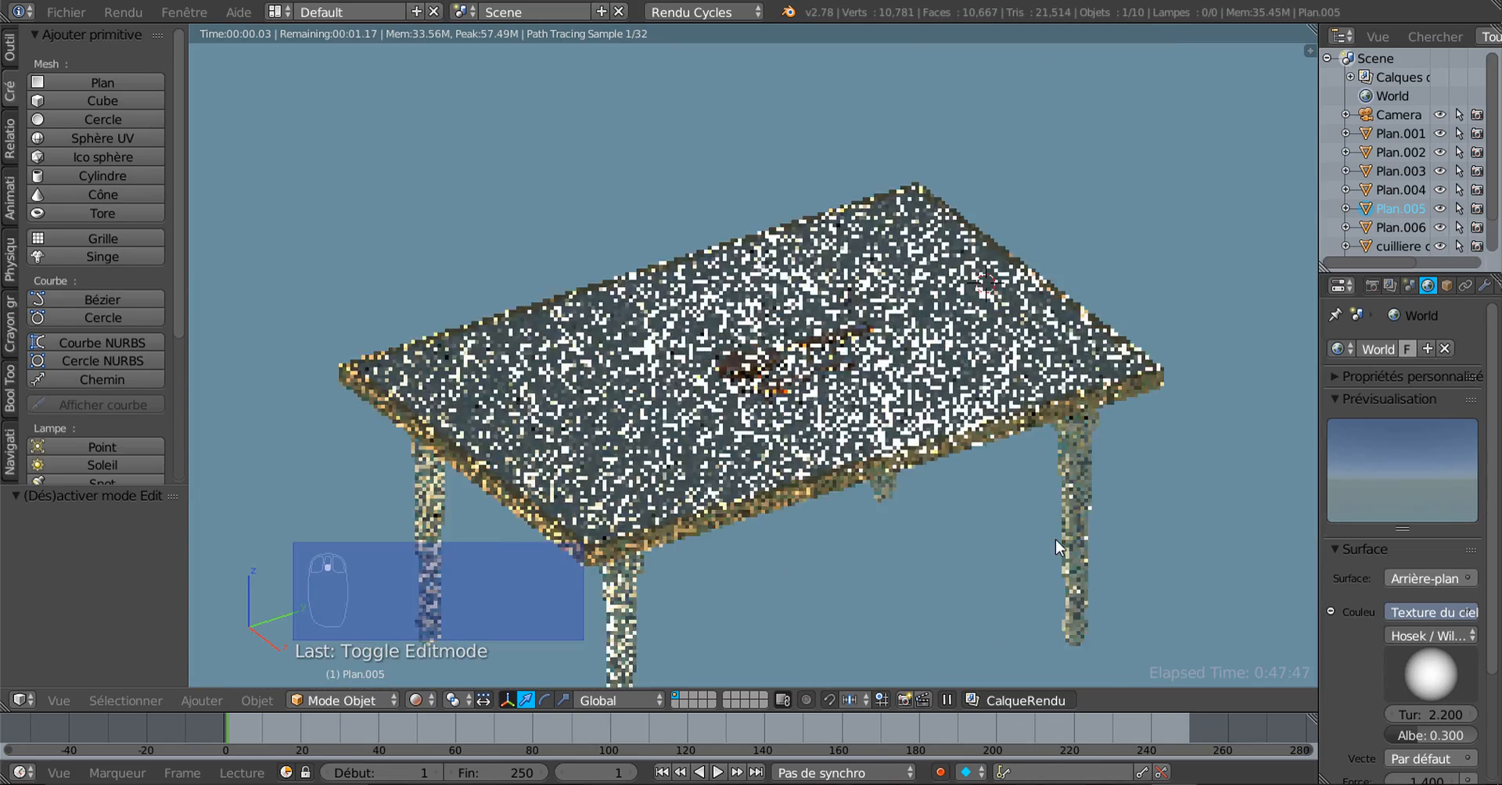
# Widen the 3D viewport and frame the whole table from a low side angle in the rendered view
pyautogui.moveTo(1054, 540); pyautogui.dragTo(939, 459, button='middle')
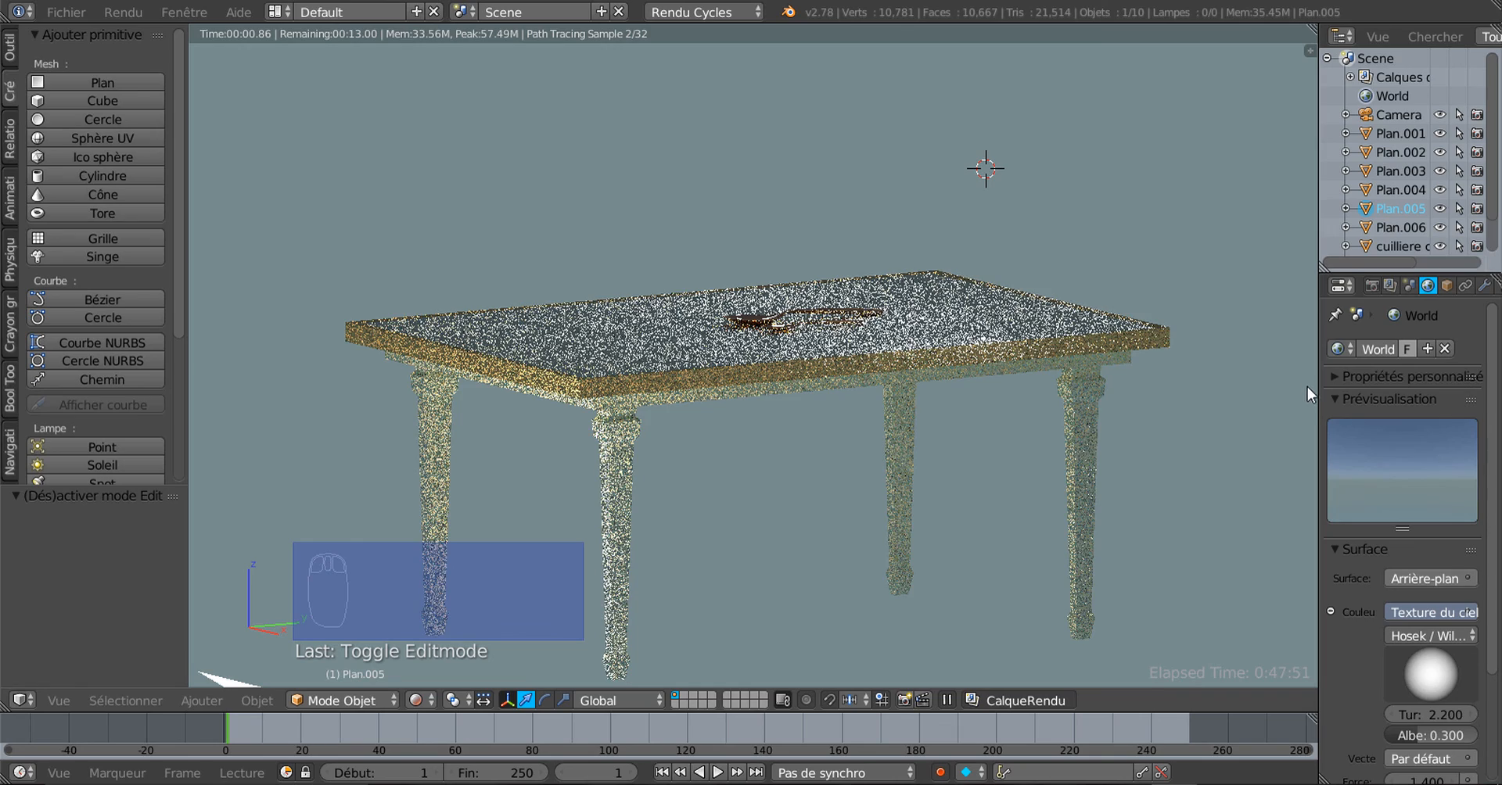
pyautogui.moveTo(1319, 400); pyautogui.dragTo(1374, 399)
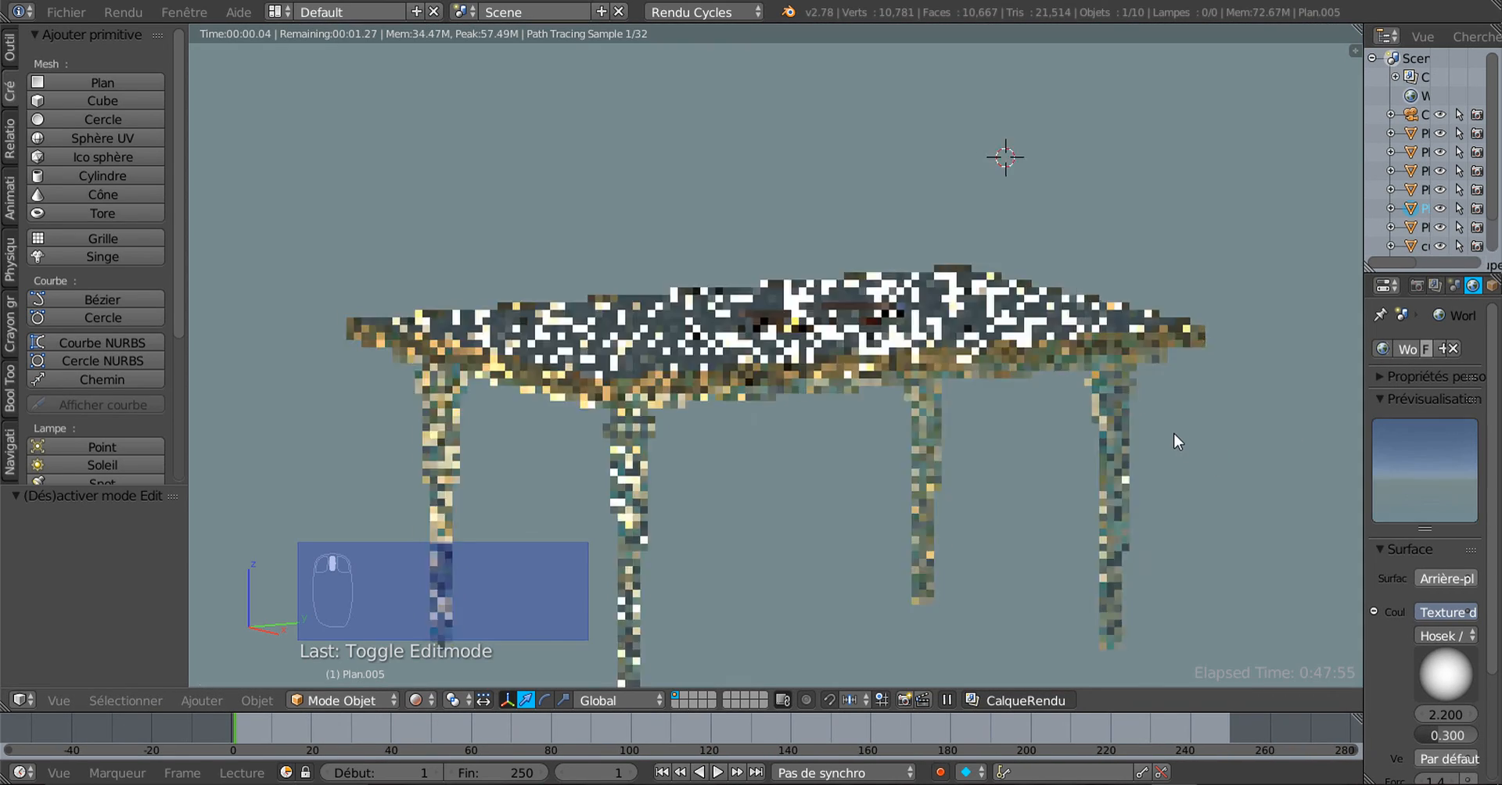
pyautogui.keyDown('shift'); pyautogui.moveTo(1174, 434); pyautogui.dragTo(1172, 433, button='middle'); pyautogui.keyUp('shift')
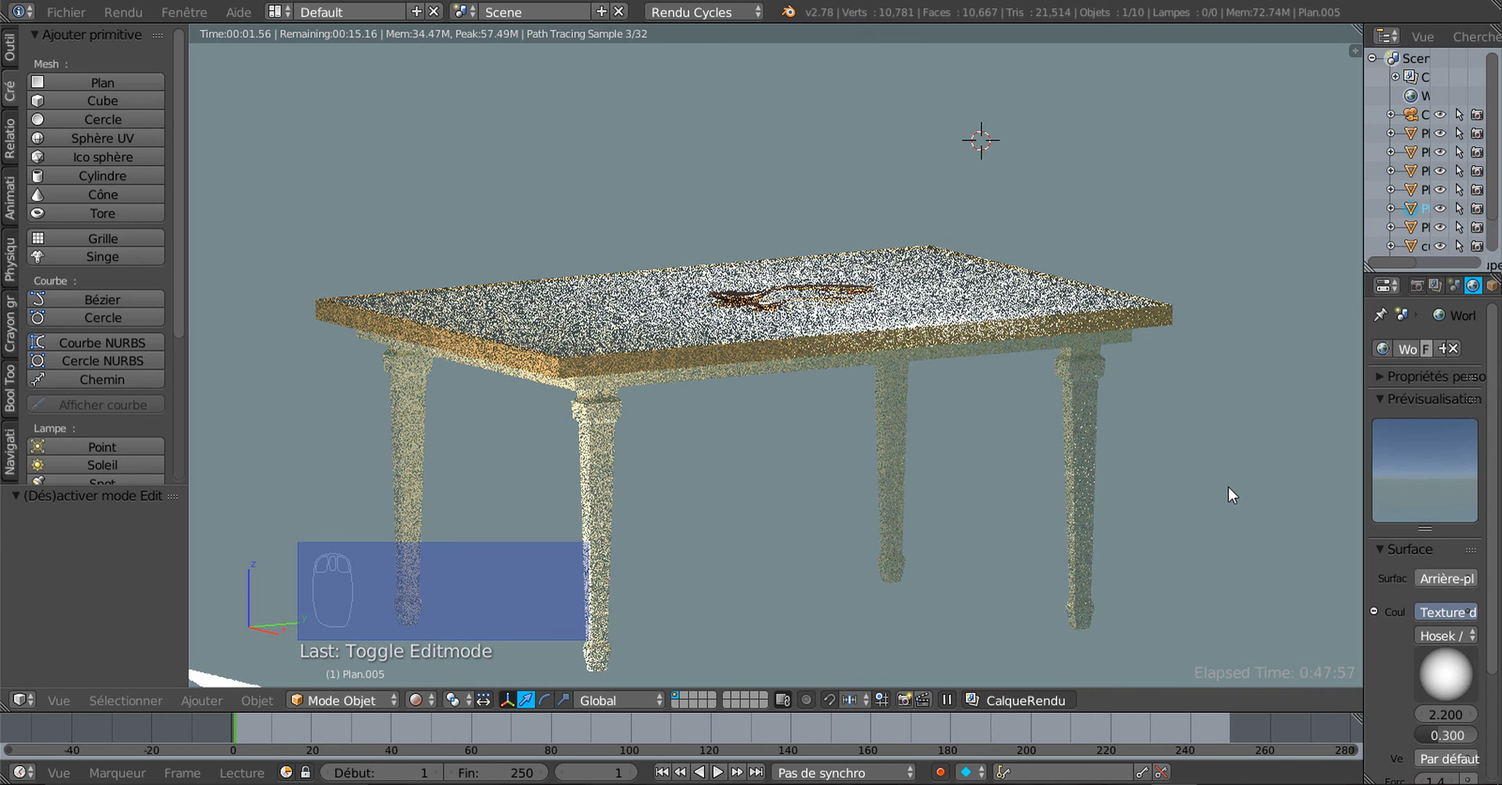